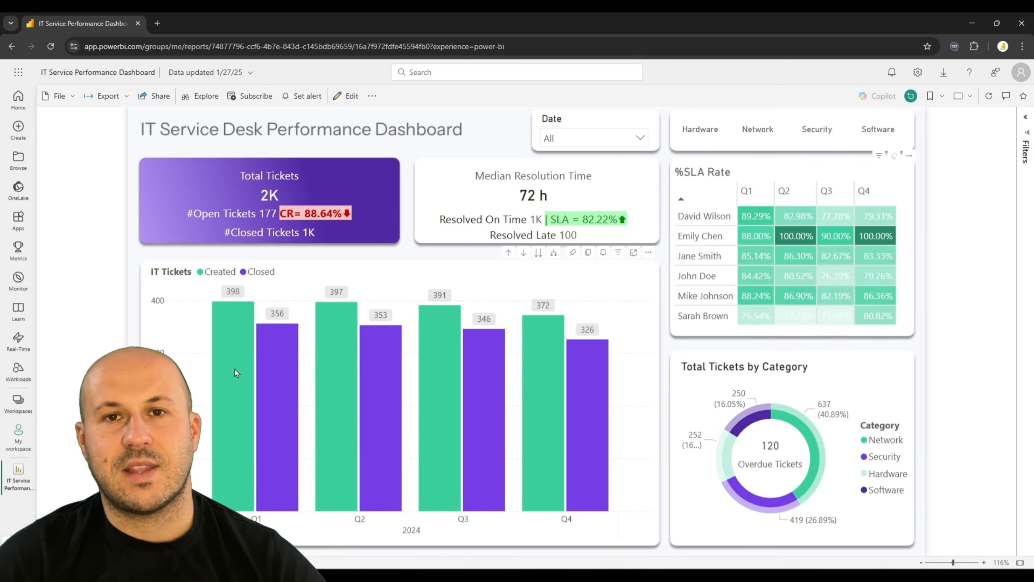
- Cross-filter the dashboard by the Hardware slice and by the Security slice of the Total Tickets by Category donut, and clear each selection
{"action": "left_click", "coordinate": [728, 450]}
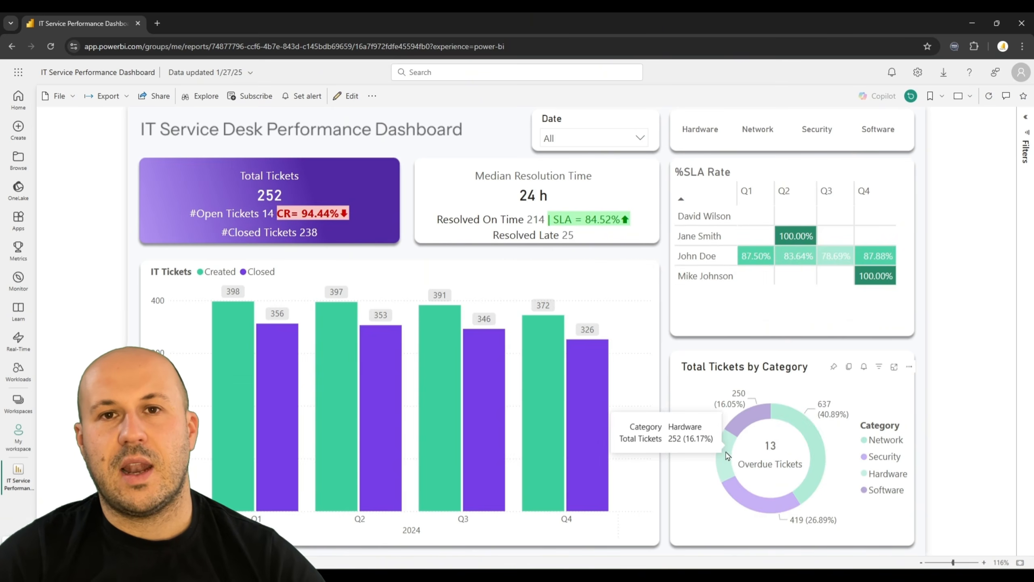
{"action": "left_click", "coordinate": [728, 449]}
{"action": "left_click", "coordinate": [756, 505]}
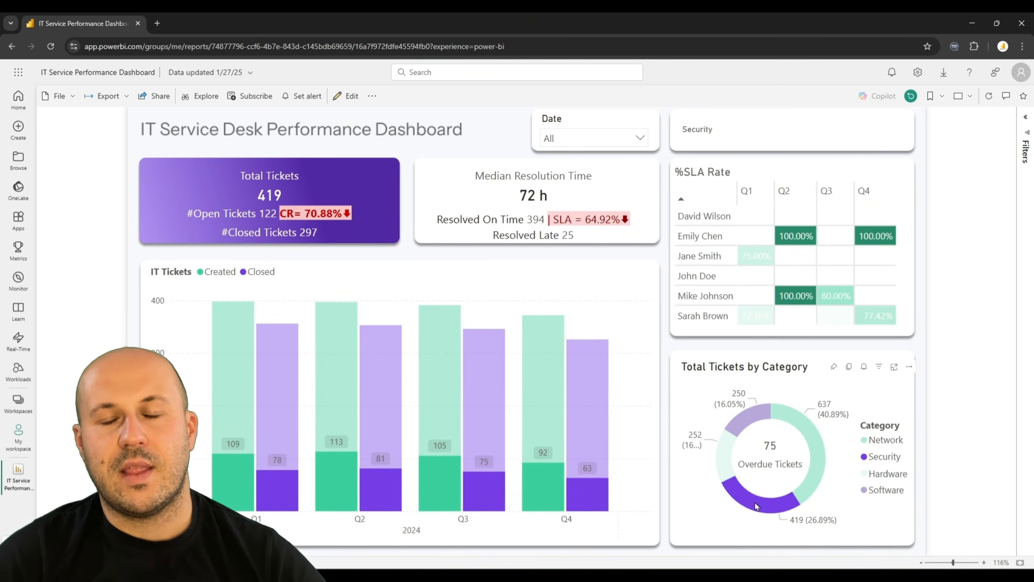
{"action": "left_click", "coordinate": [755, 505]}
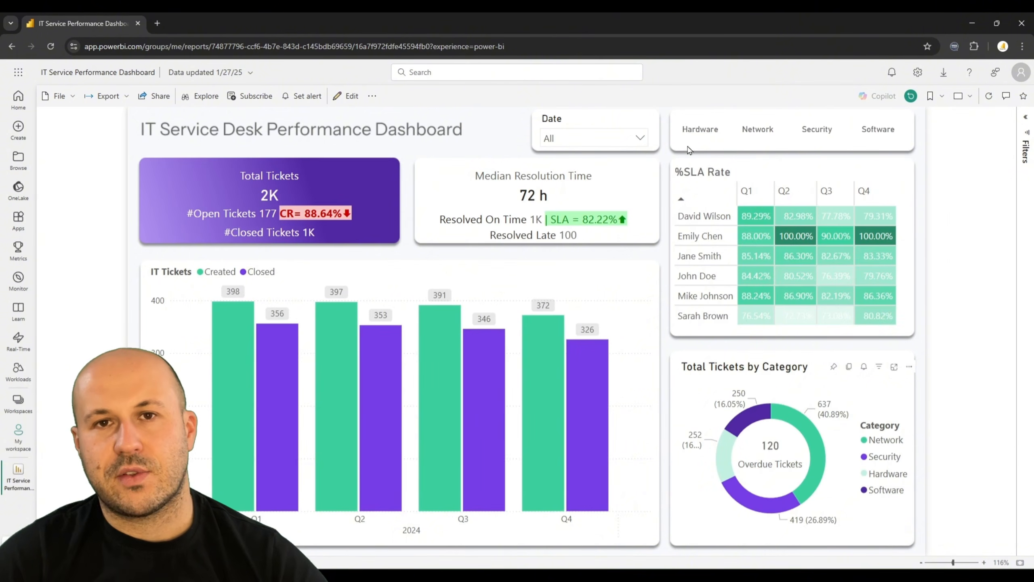
- Filter the dashboard with the category slicer by Hardware, Network and Security in turn
{"action": "left_click", "coordinate": [701, 130]}
{"action": "left_click", "coordinate": [769, 136]}
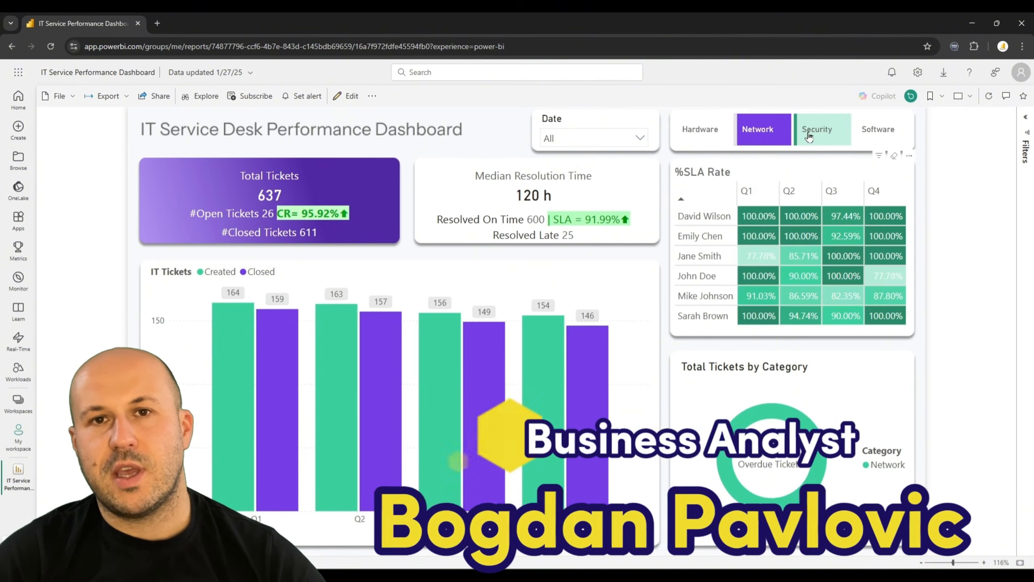
{"action": "left_click", "coordinate": [817, 129]}
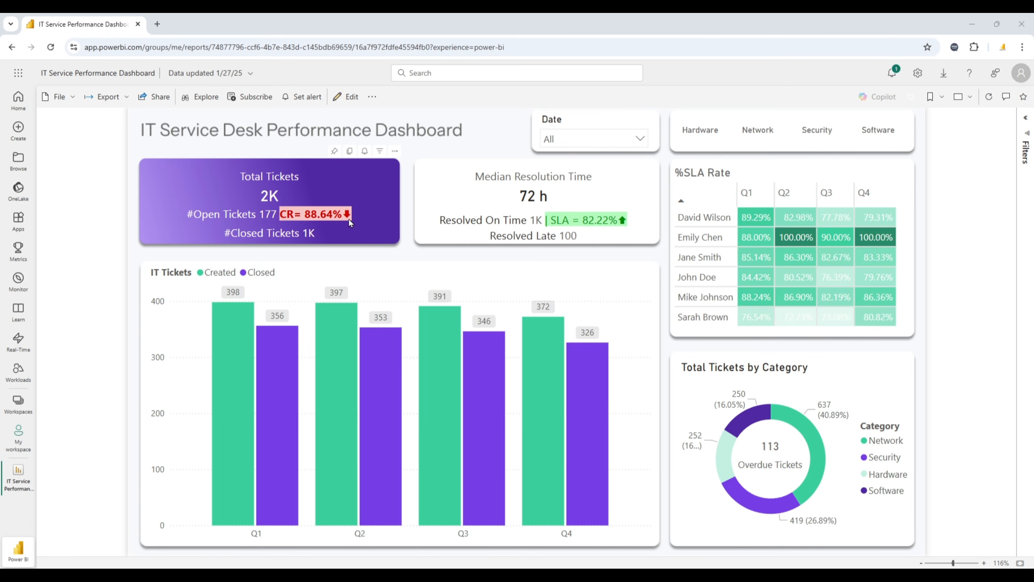
- Compare the ticket and SLA cards across Hardware, Network, Security and Software with the category slicer, ending on Security
{"action": "left_click", "coordinate": [693, 139]}
{"action": "left_click", "coordinate": [766, 136]}
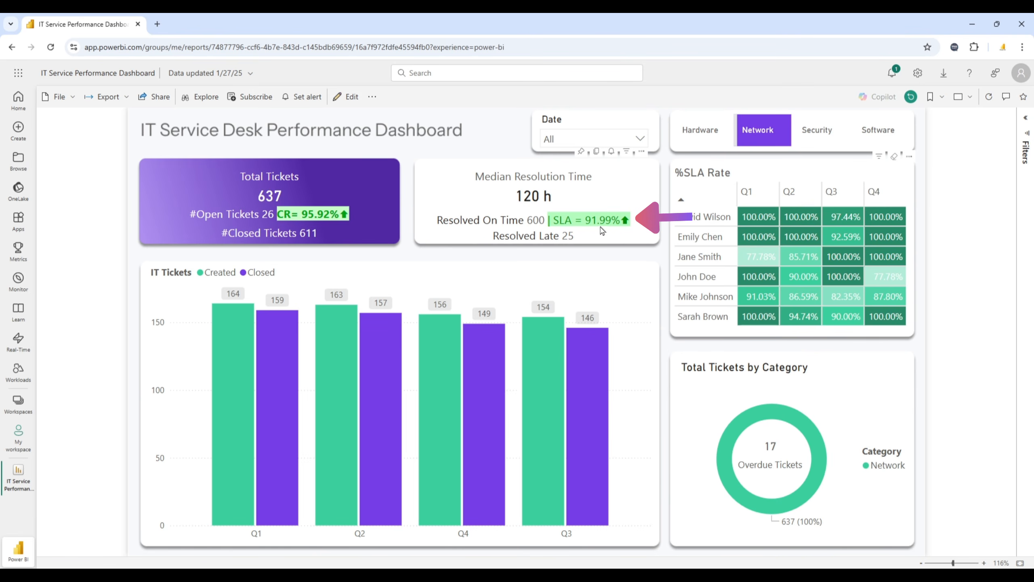
{"action": "left_click", "coordinate": [706, 133]}
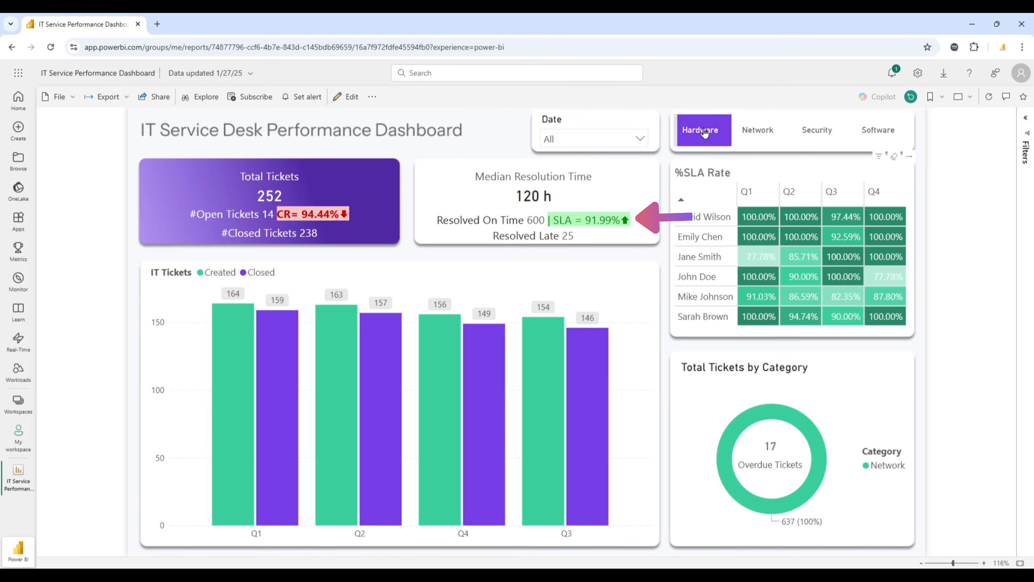
{"action": "left_click", "coordinate": [812, 131]}
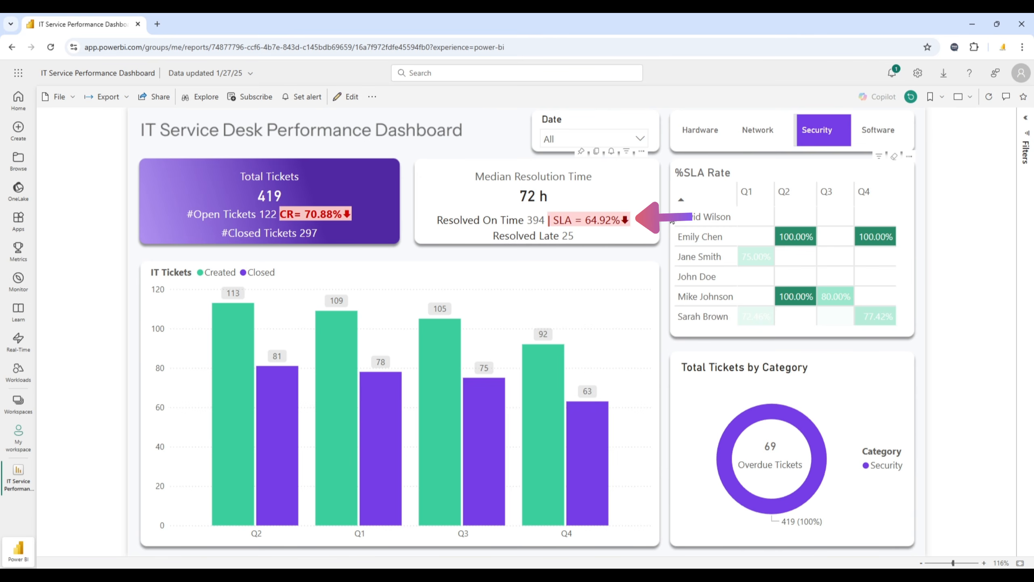
{"action": "left_click", "coordinate": [878, 131]}
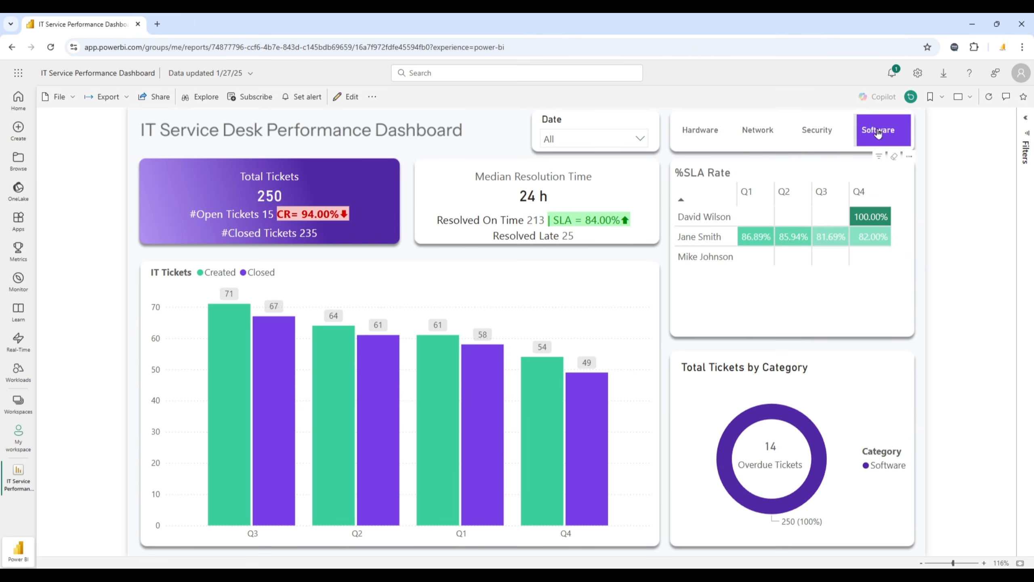
{"action": "left_click", "coordinate": [817, 130]}
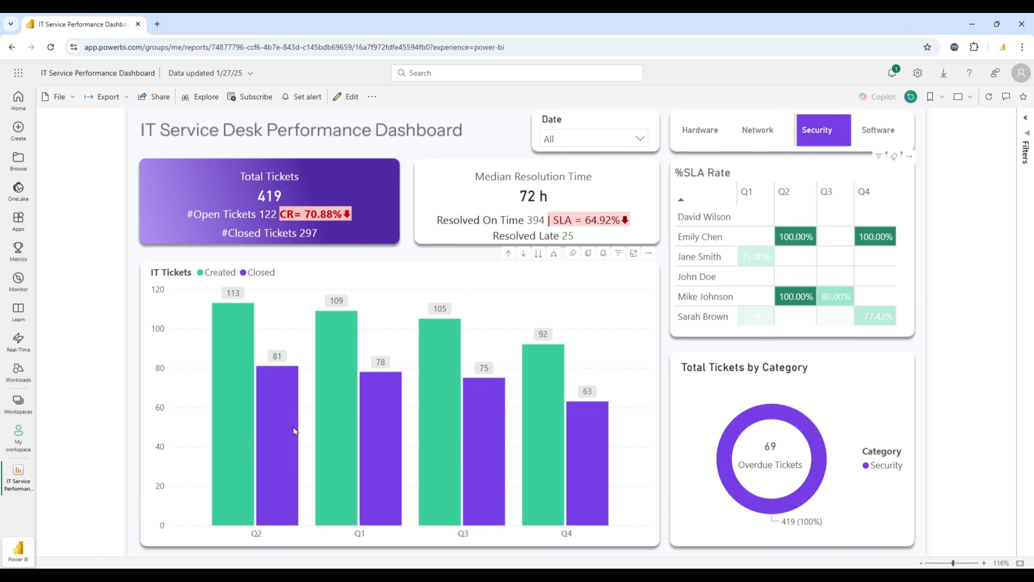
- Expand the IT Tickets chart to months, and drill it back up through quarters to the year level with drill-down mode on
{"action": "mouse_move", "coordinate": [279, 421]}
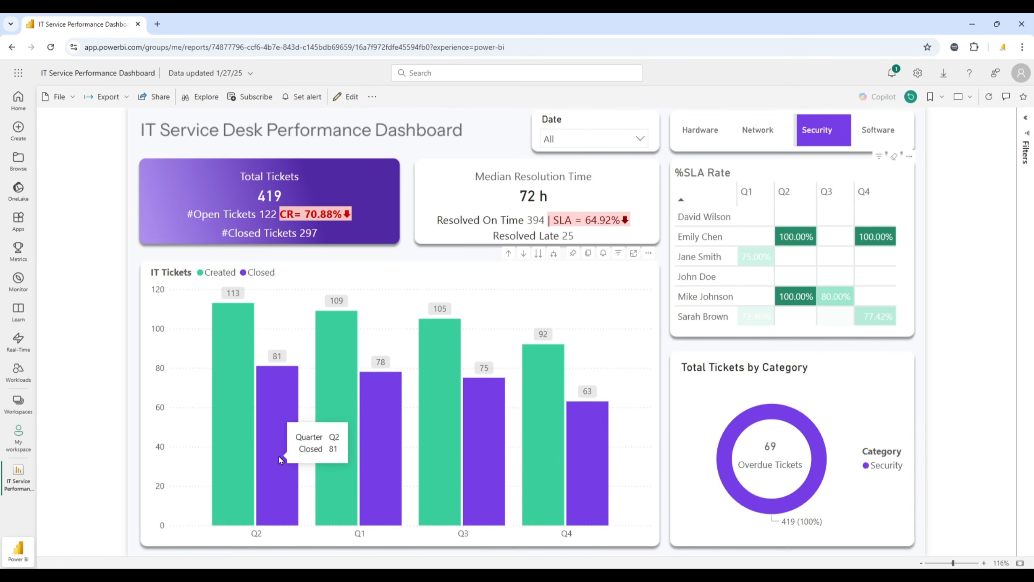
{"action": "left_click", "coordinate": [556, 254]}
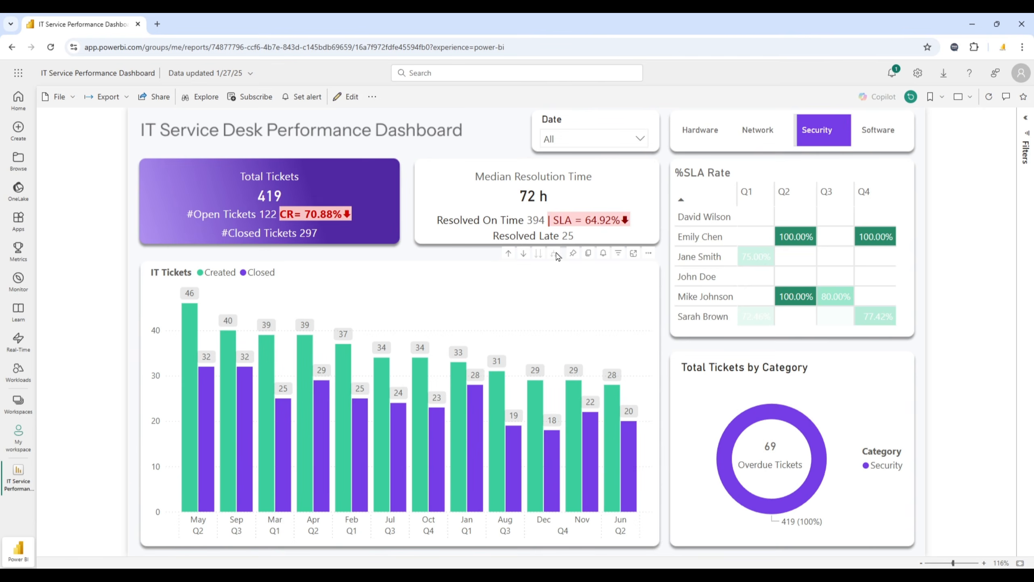
{"action": "left_click", "coordinate": [508, 253]}
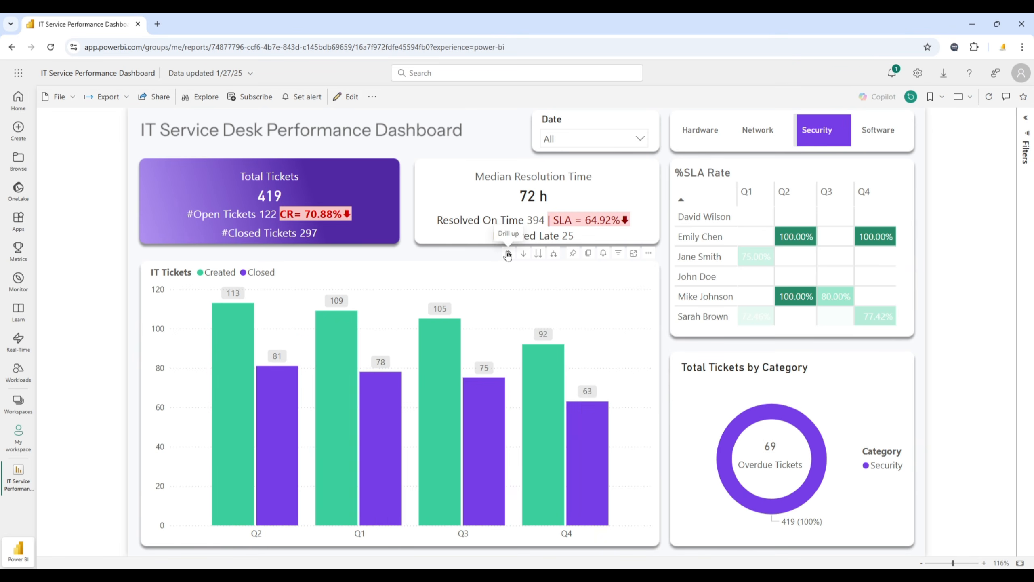
{"action": "left_click", "coordinate": [508, 254]}
{"action": "left_click", "coordinate": [523, 254]}
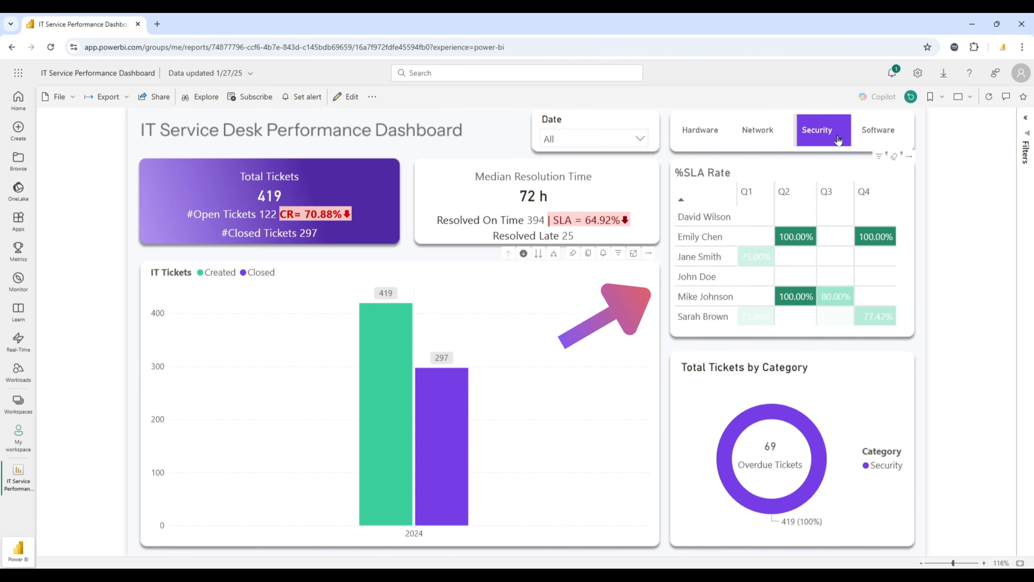
- Clear the Security slicer and highlight Security, Network, Software, Hardware and again Network in the donut chart's legend, clearing the last highlight
{"action": "left_click", "coordinate": [825, 138]}
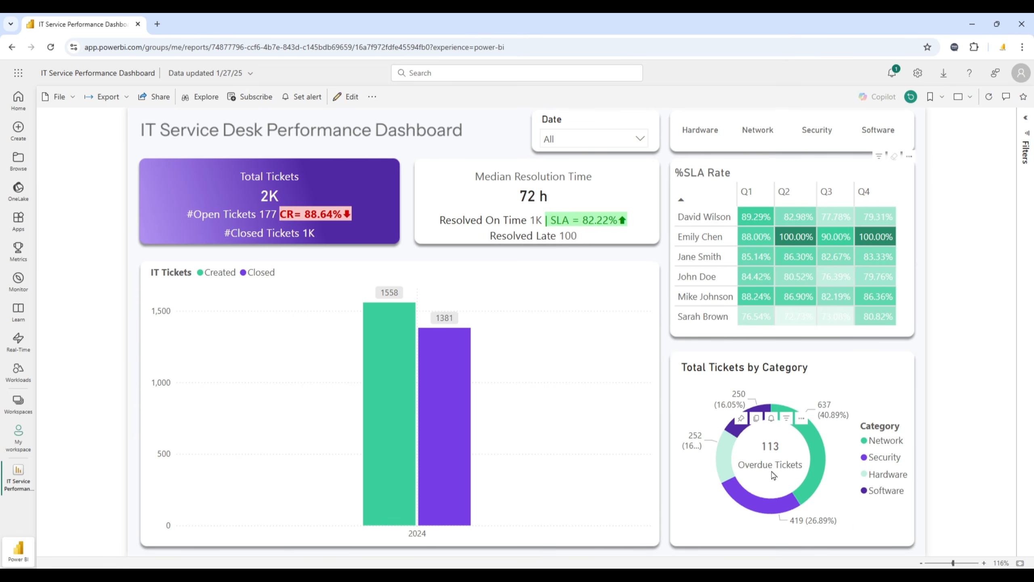
{"action": "left_click", "coordinate": [884, 457]}
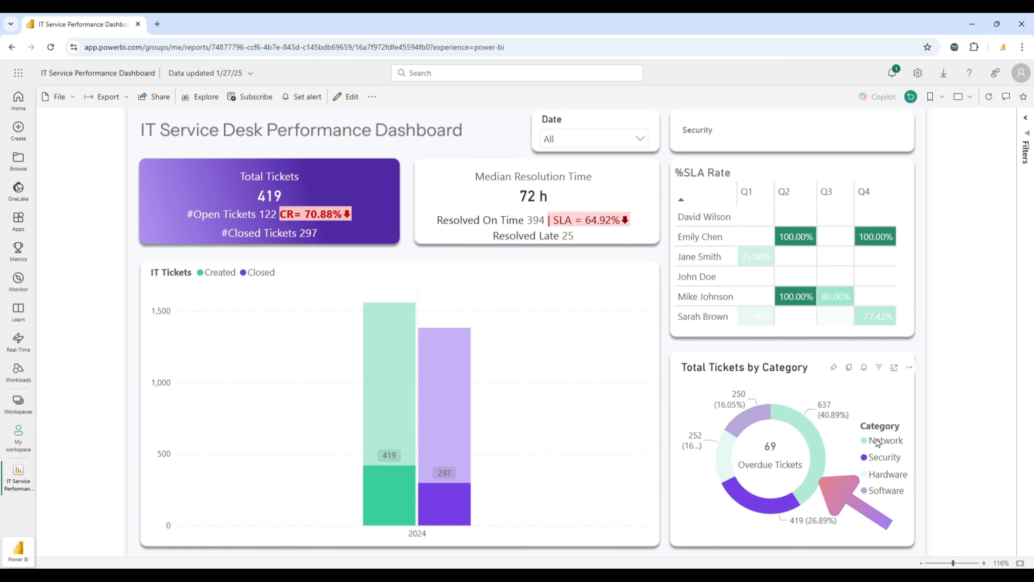
{"action": "left_click", "coordinate": [878, 442]}
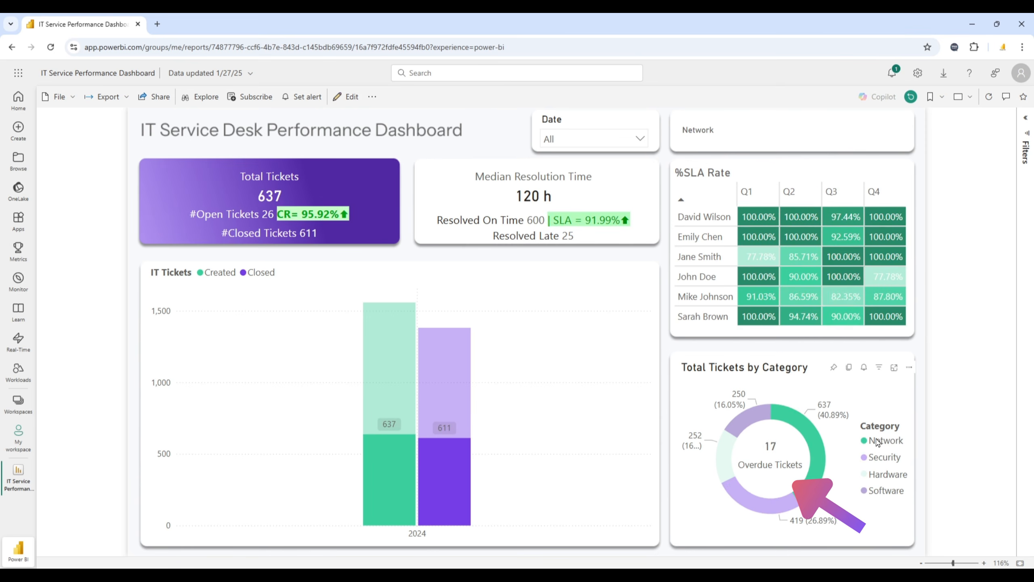
{"action": "left_click", "coordinate": [879, 494]}
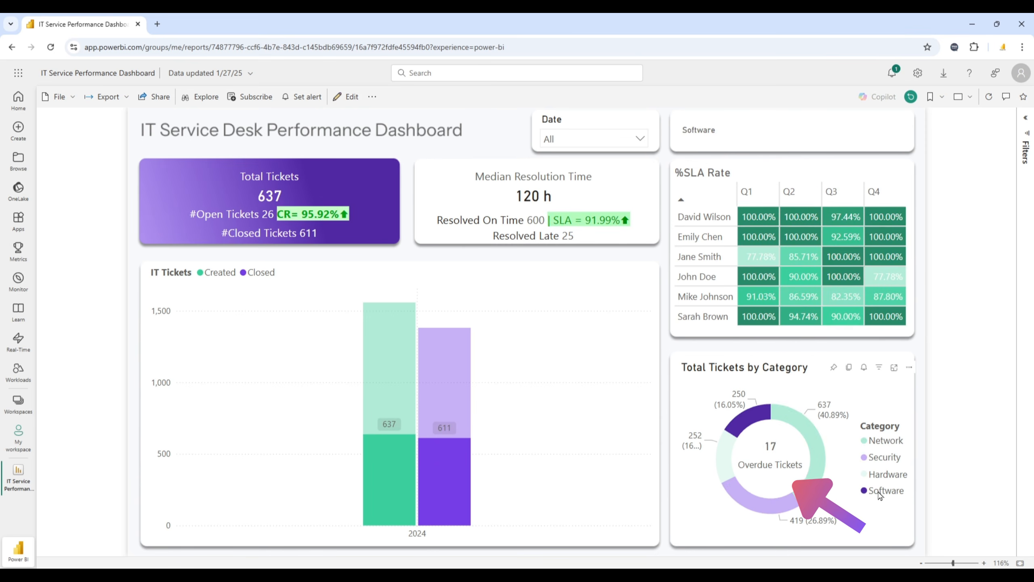
{"action": "left_click", "coordinate": [879, 477]}
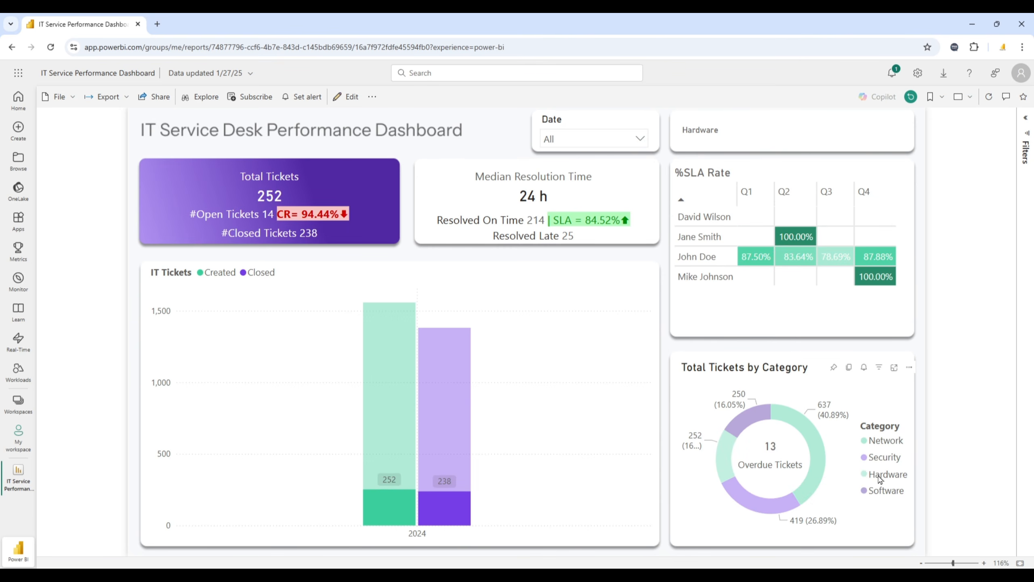
{"action": "left_click", "coordinate": [881, 442]}
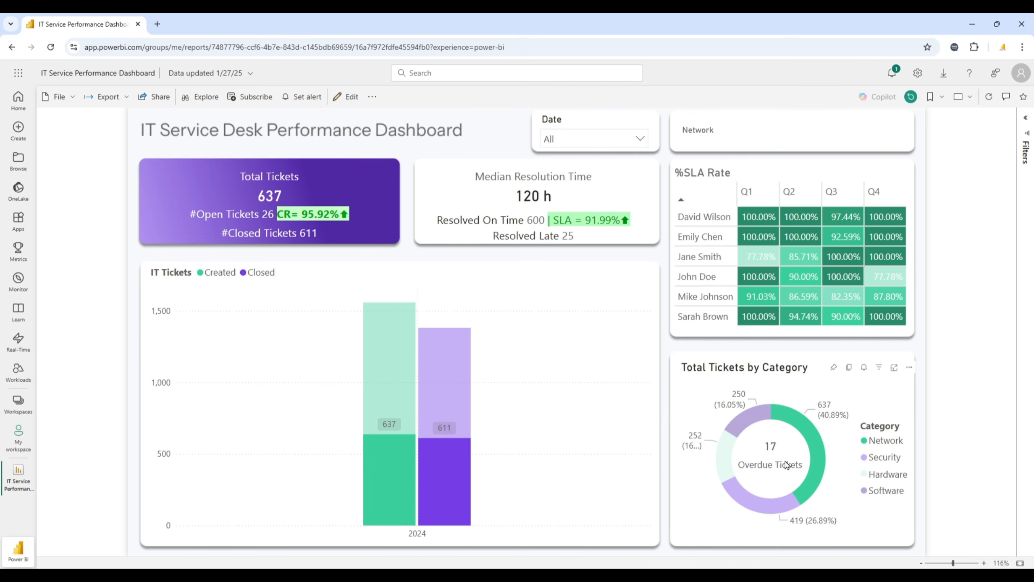
{"action": "left_click", "coordinate": [866, 441]}
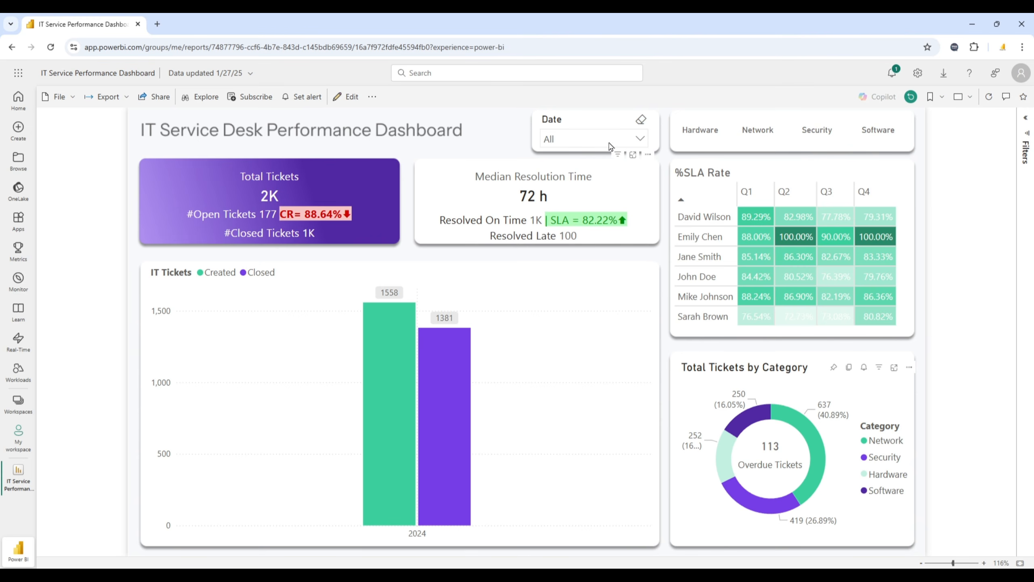
- Filter the dashboard's Date slicer to Q2 of 2024, and inspect the months listed under Q1
{"action": "left_click", "coordinate": [636, 143]}
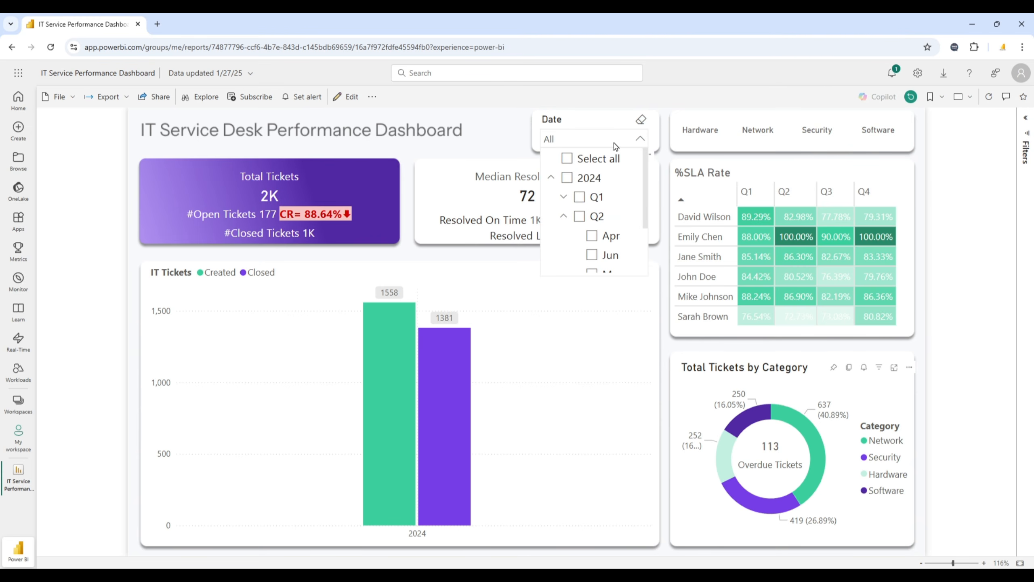
{"action": "left_click", "coordinate": [552, 178]}
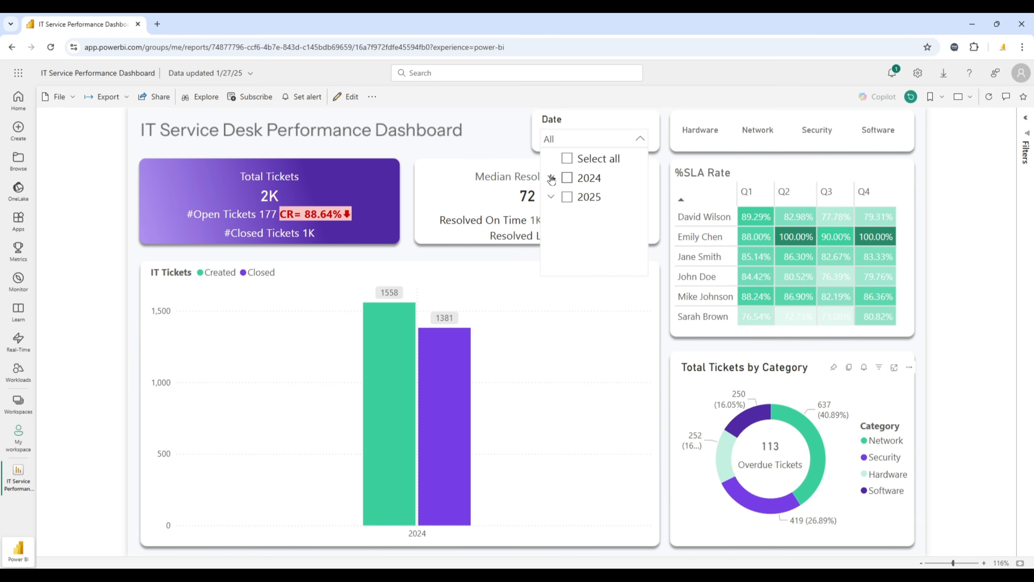
{"action": "left_click", "coordinate": [552, 178]}
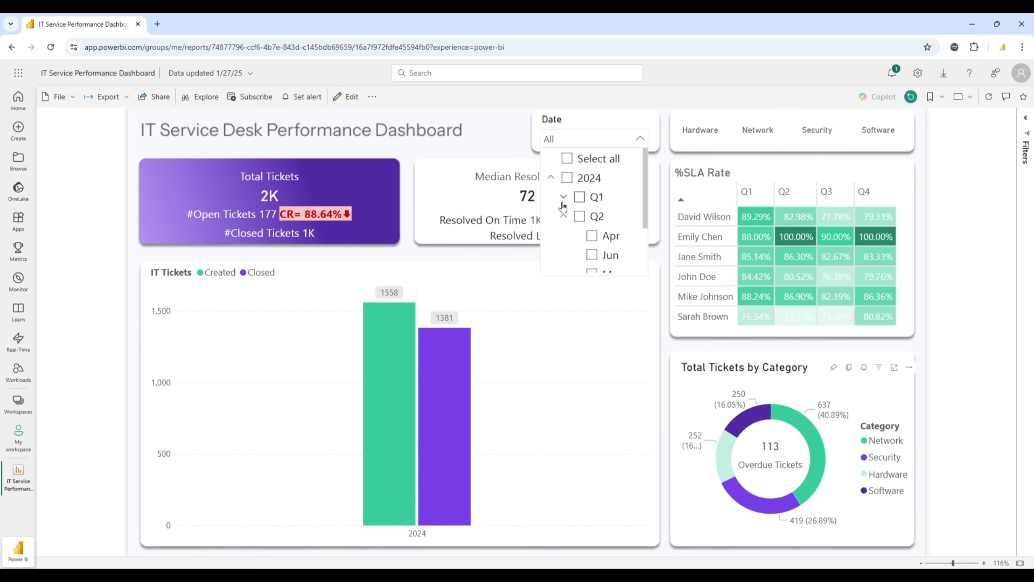
{"action": "left_click", "coordinate": [573, 218]}
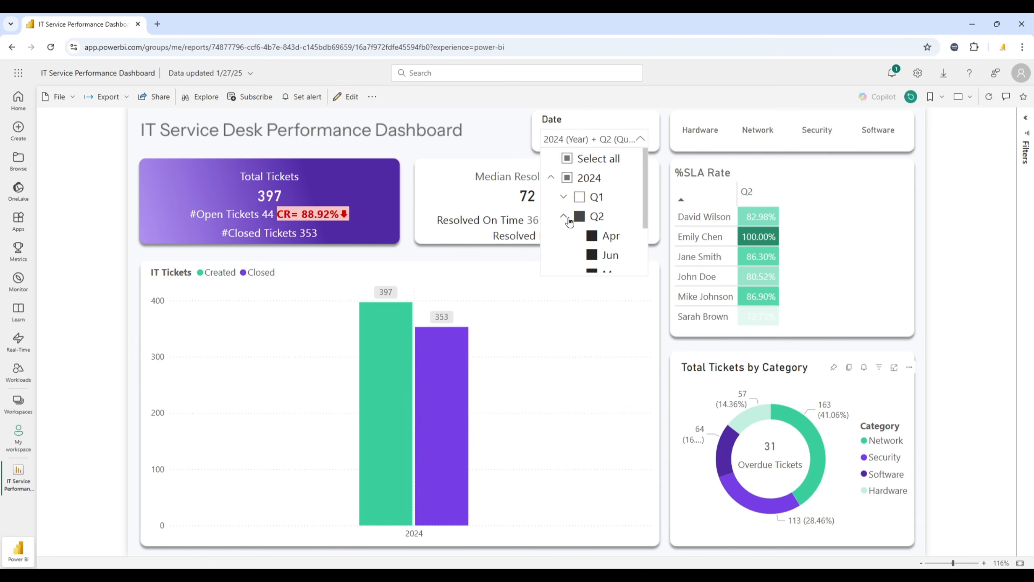
{"action": "left_click", "coordinate": [564, 213]}
{"action": "left_click", "coordinate": [564, 196]}
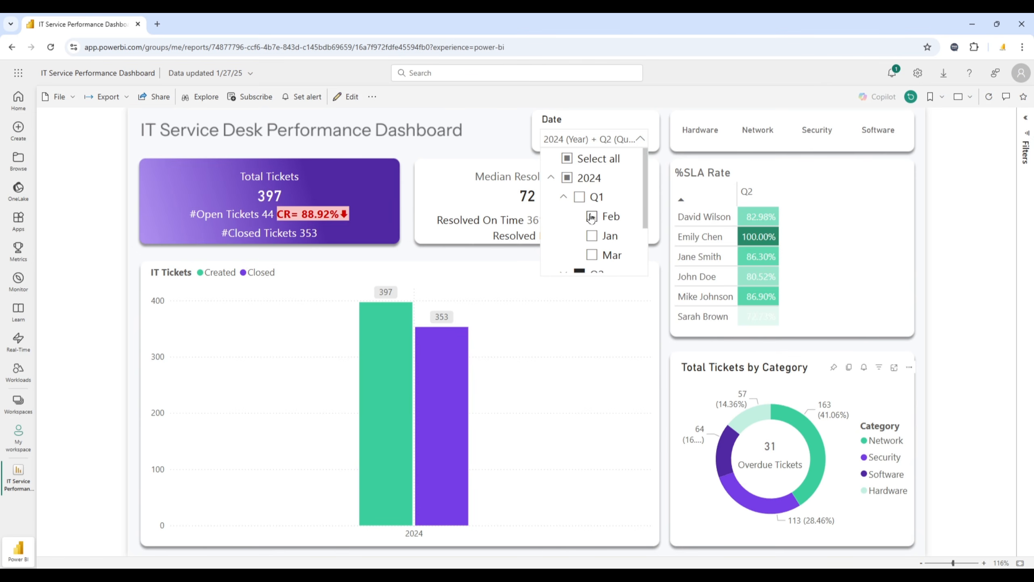
{"action": "left_click", "coordinate": [563, 197]}
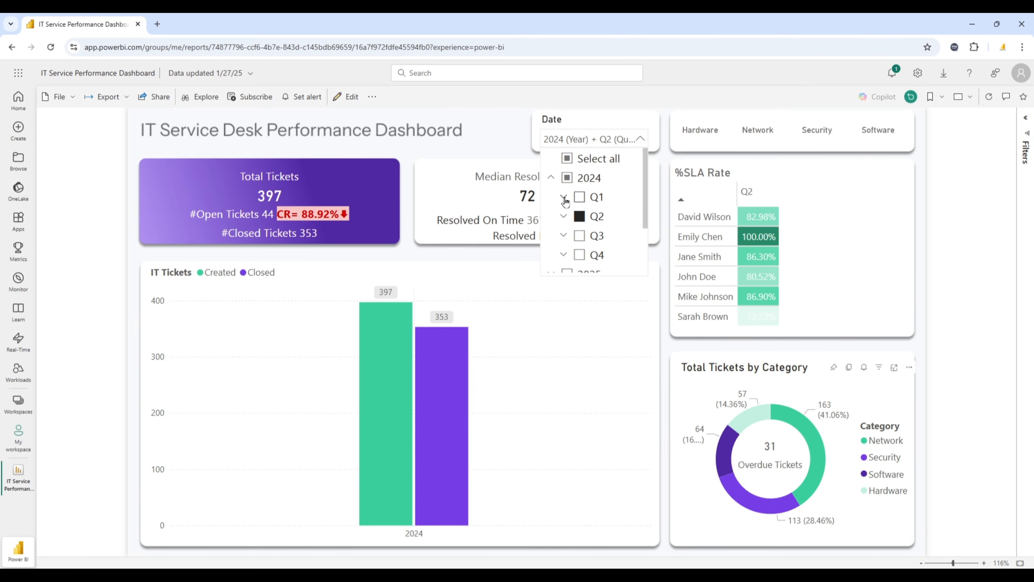
{"action": "left_click", "coordinate": [639, 140]}
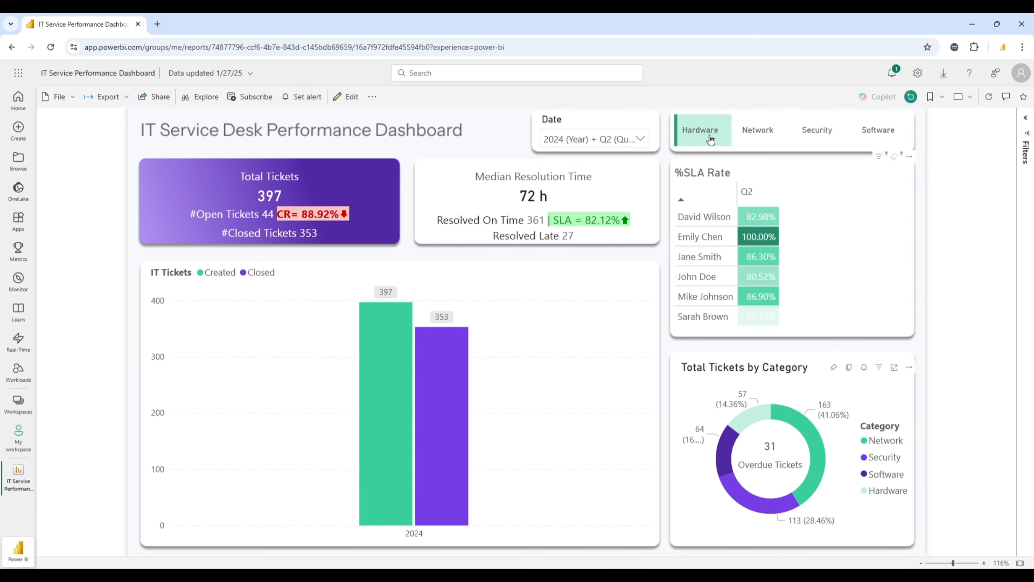
- Filter the Q2 2024 data by Network, Security and Software in turn with the category slicer
{"action": "left_click", "coordinate": [748, 140]}
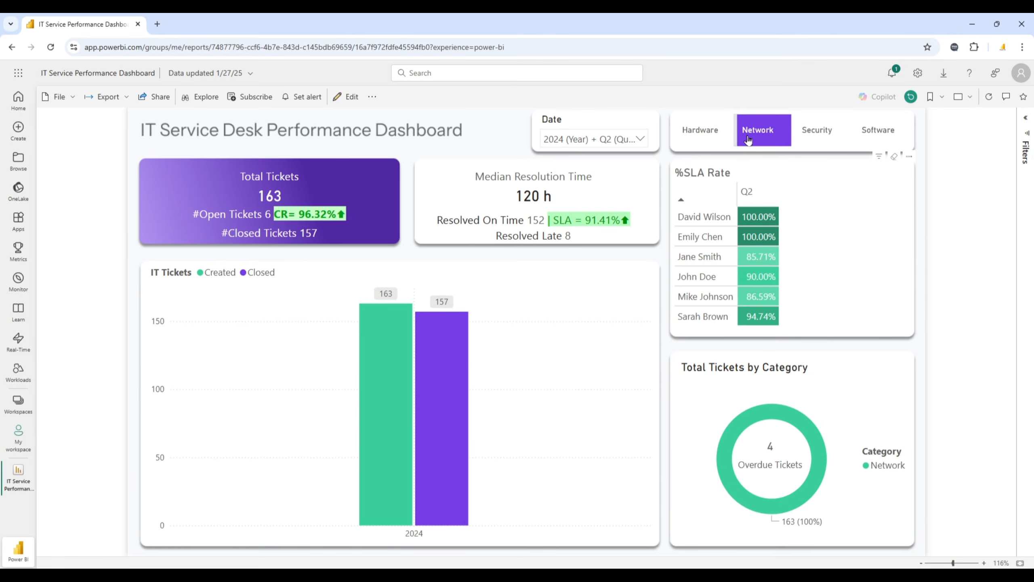
{"action": "left_click", "coordinate": [818, 136]}
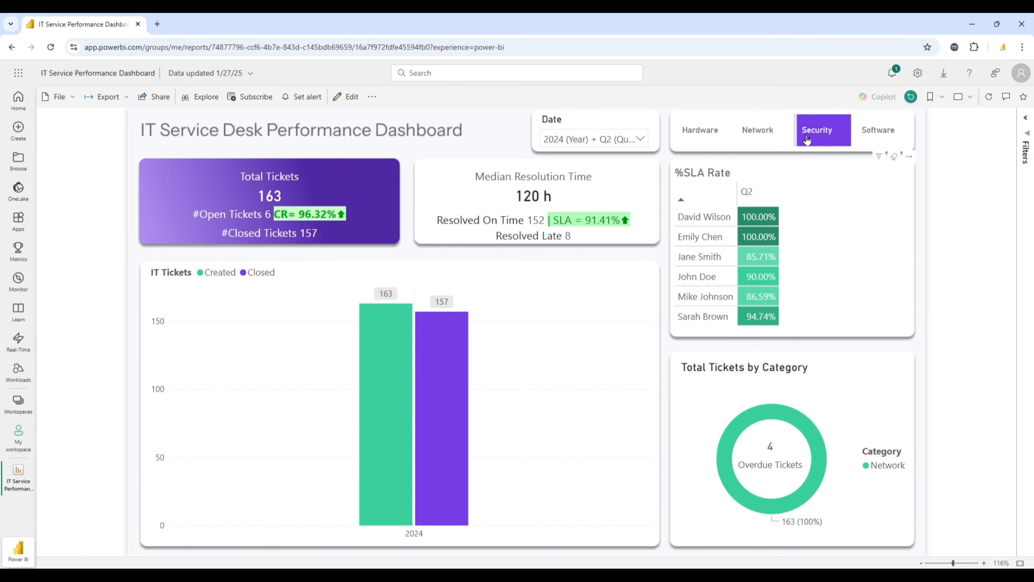
{"action": "left_click", "coordinate": [865, 139]}
{"action": "left_click", "coordinate": [866, 139]}
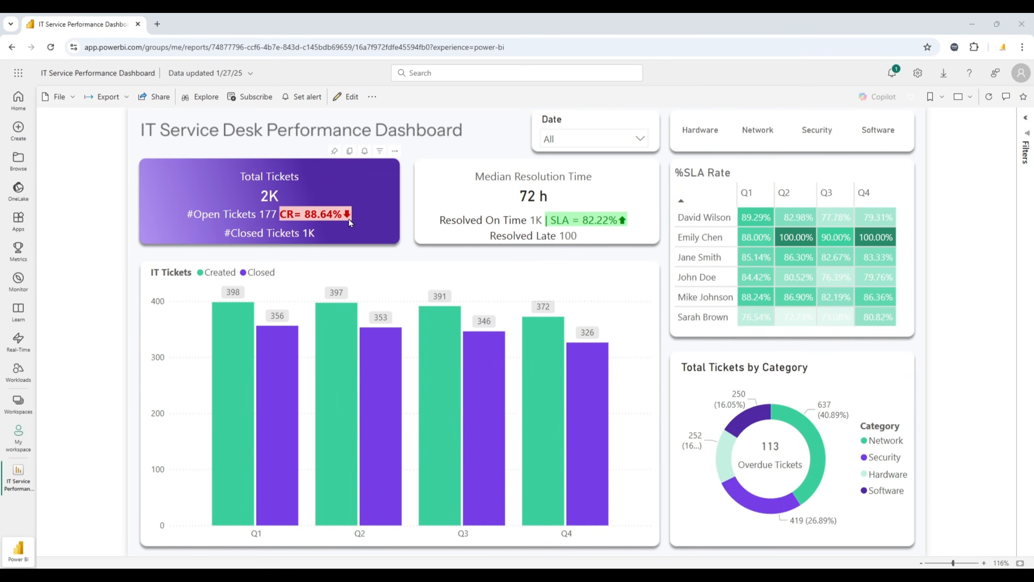
- With all dates included, switch the category slicer through Hardware, Network, Hardware again and Security to compare the results
{"action": "left_click", "coordinate": [692, 140]}
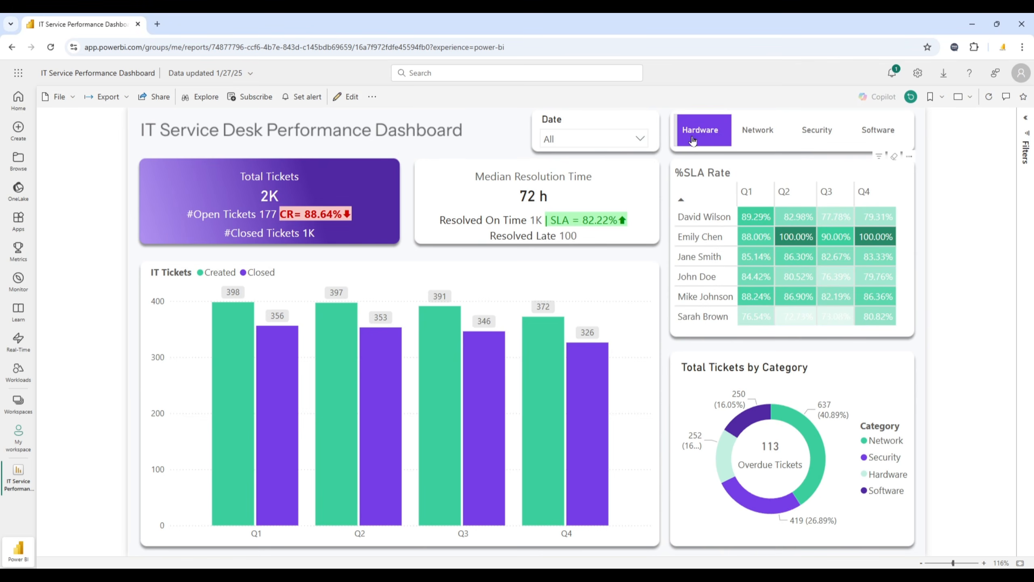
{"action": "left_click", "coordinate": [767, 131]}
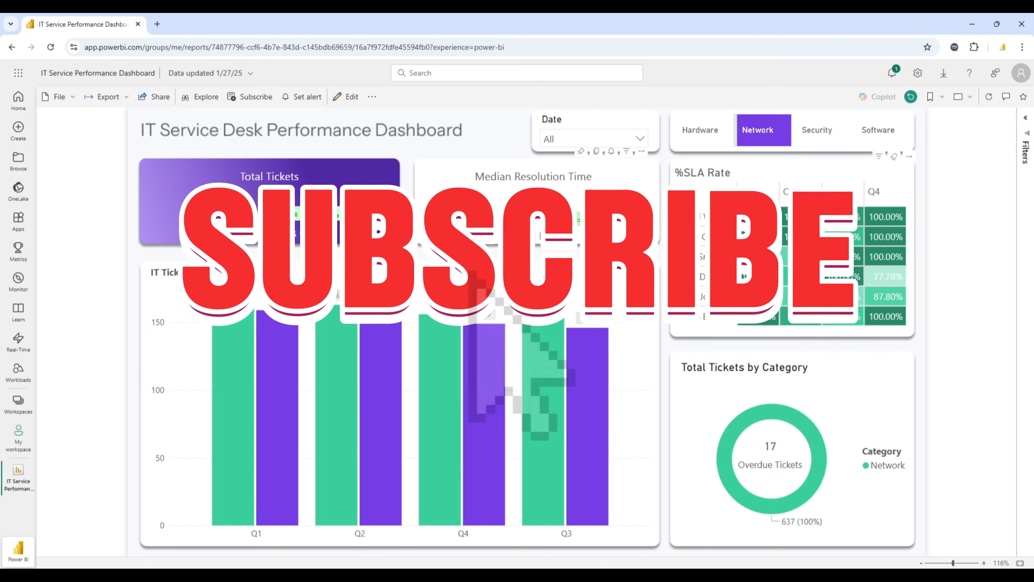
{"action": "left_click", "coordinate": [700, 131]}
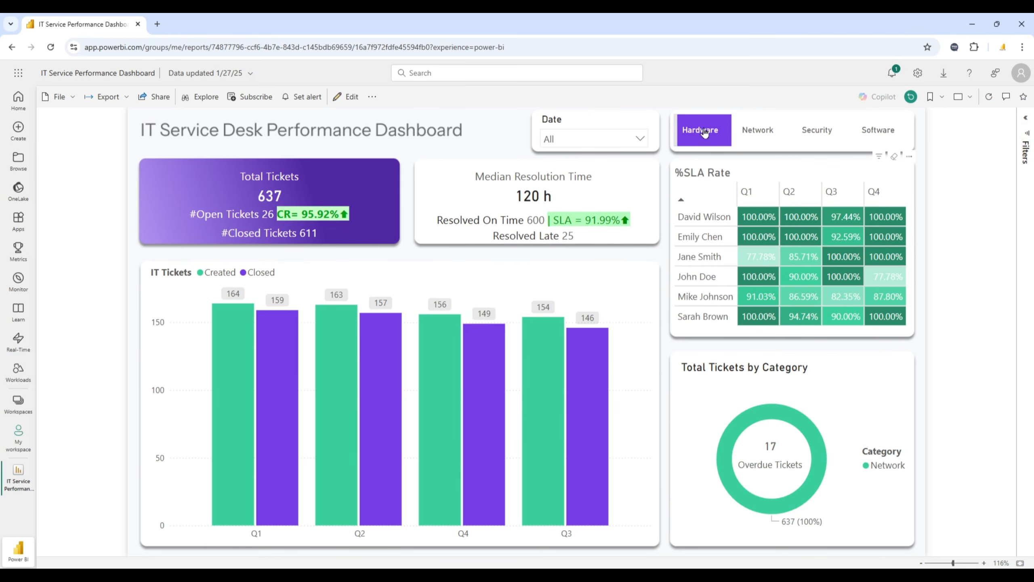
{"action": "left_click", "coordinate": [803, 135]}
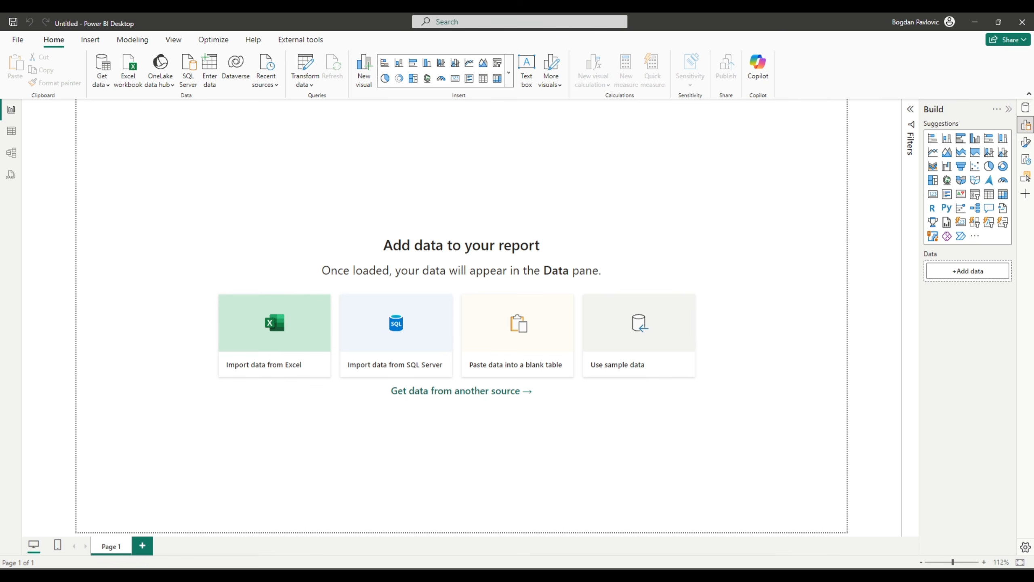
- Switch to Chrome and search Google for "power bi desktop download"
{"action": "left_click", "coordinate": [550, 575]}
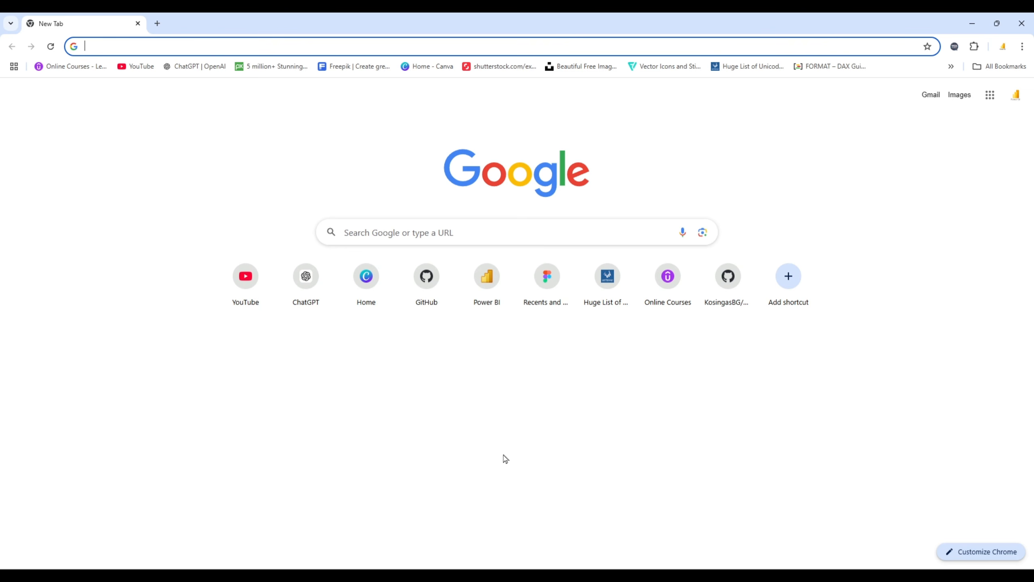
{"action": "left_click", "coordinate": [412, 226]}
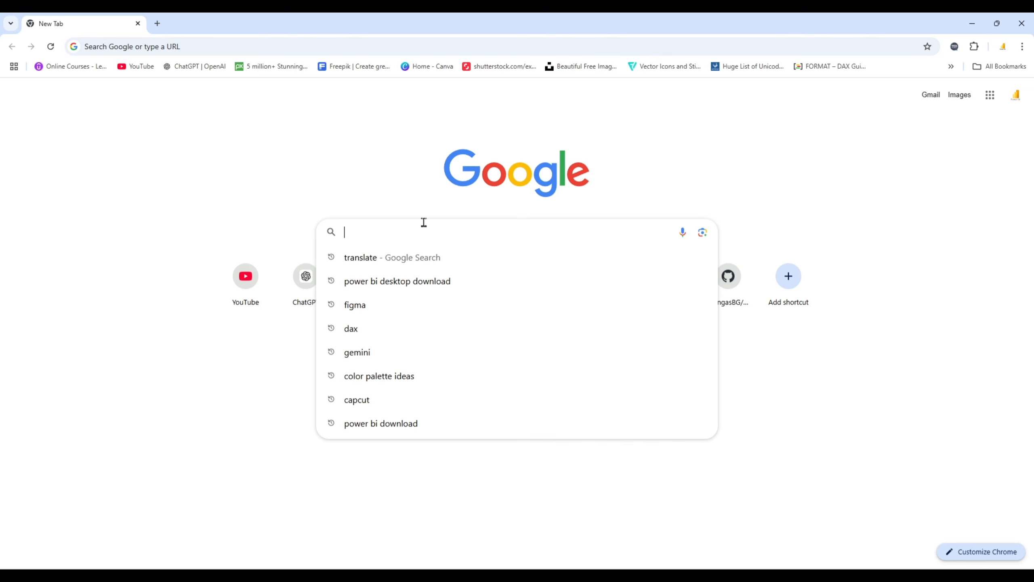
{"action": "type", "text": "power bi"}
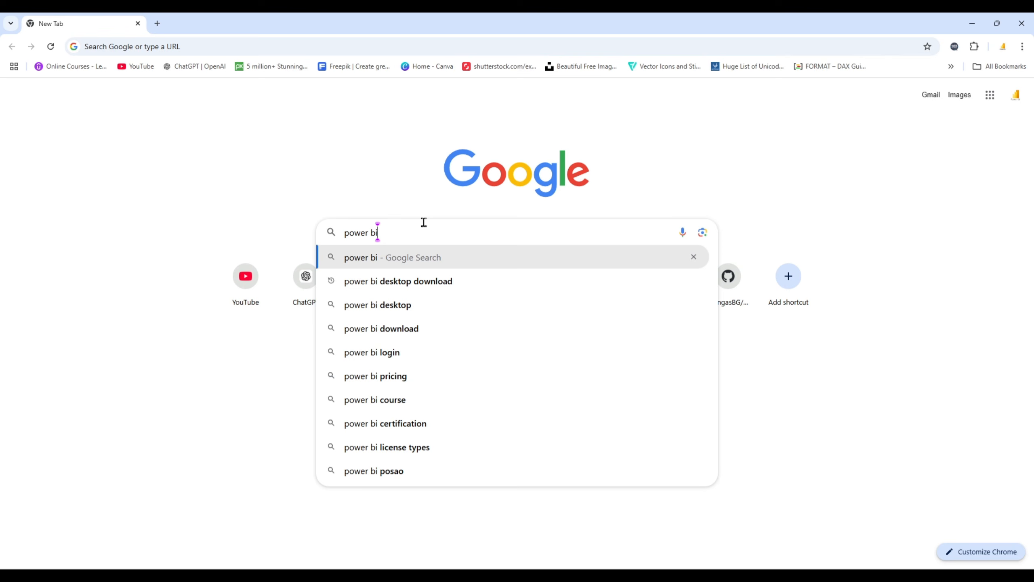
{"action": "left_click", "coordinate": [432, 285]}
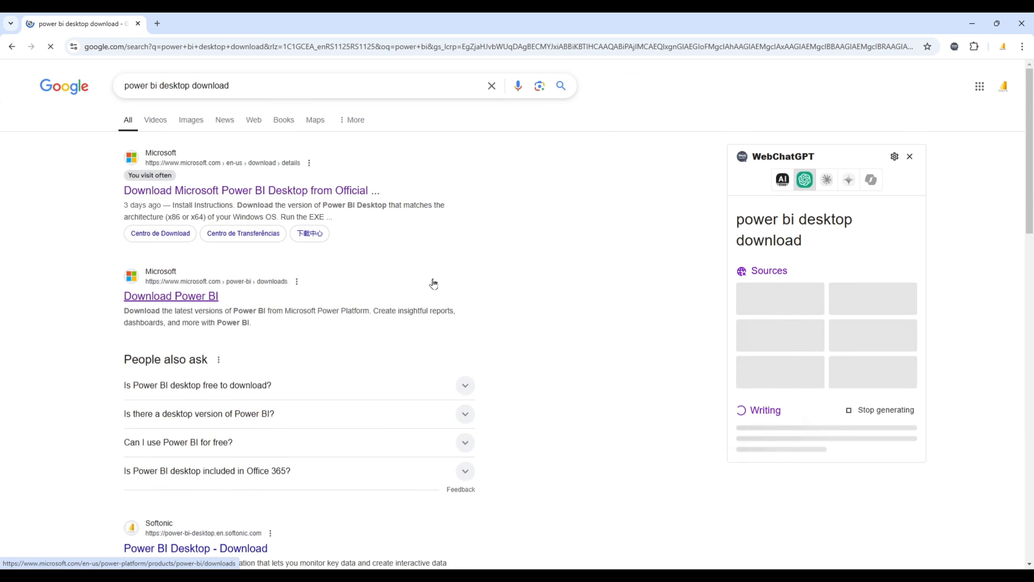
- On Microsoft's official Power BI Desktop download page, choose the PBIDesktopSetup_x64.exe installer
{"action": "left_click", "coordinate": [239, 196]}
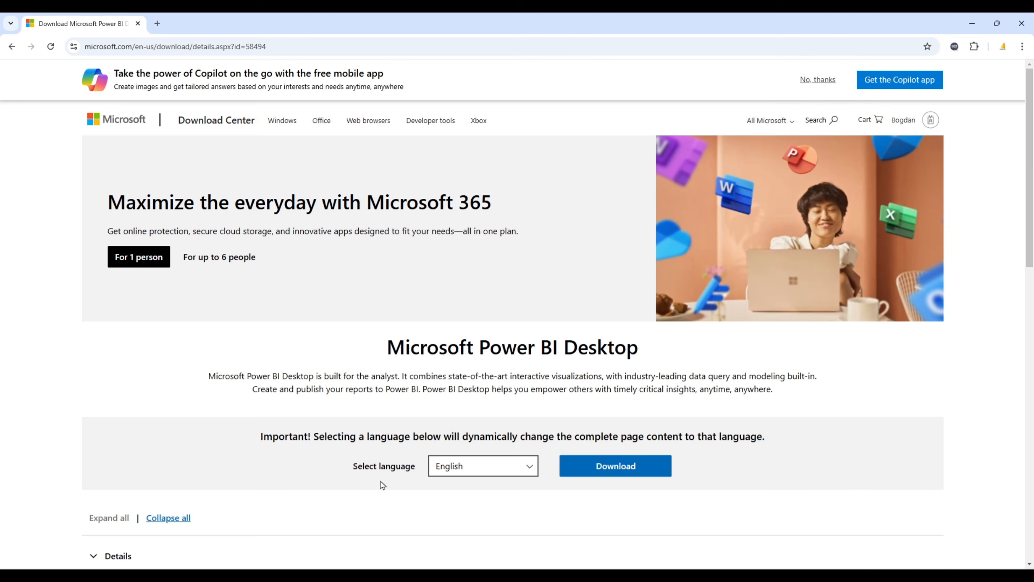
{"action": "left_click", "coordinate": [599, 472]}
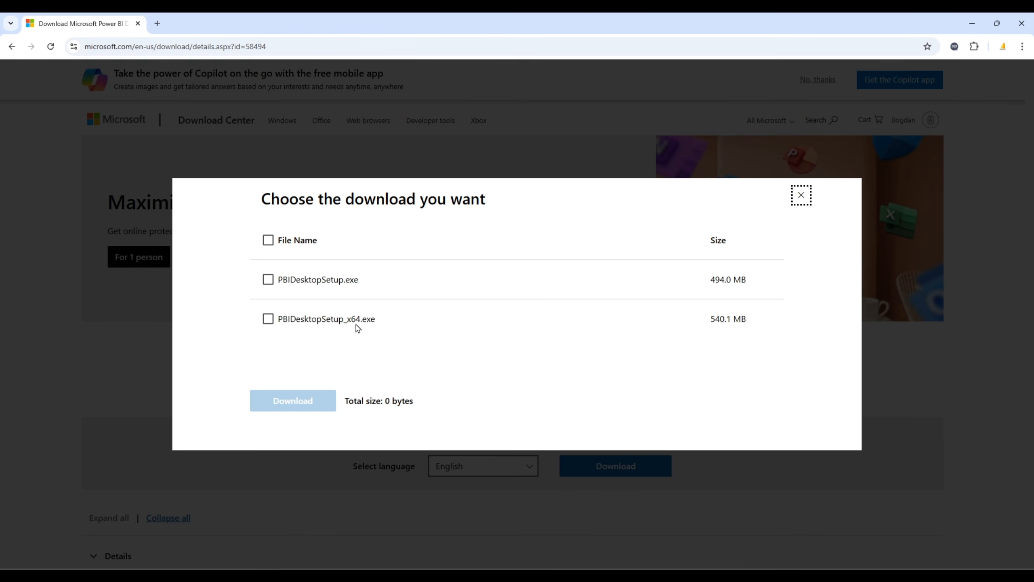
{"action": "left_click", "coordinate": [268, 320]}
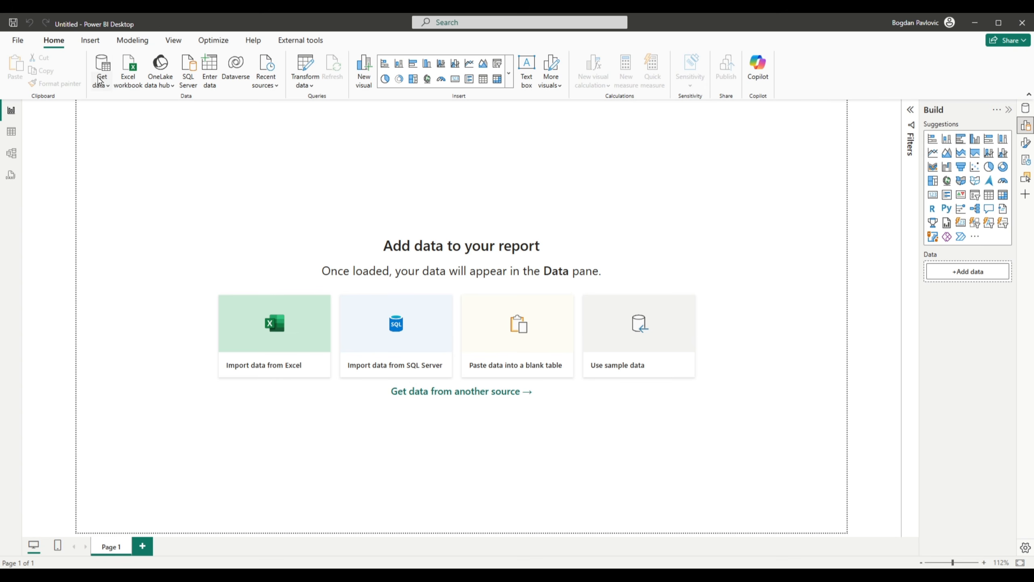
- Import ticketing.csv from the "33 . IT Tickets Dahboard" folder as a Text/CSV source and open it in Power Query Editor for transformation
{"action": "left_click", "coordinate": [100, 80]}
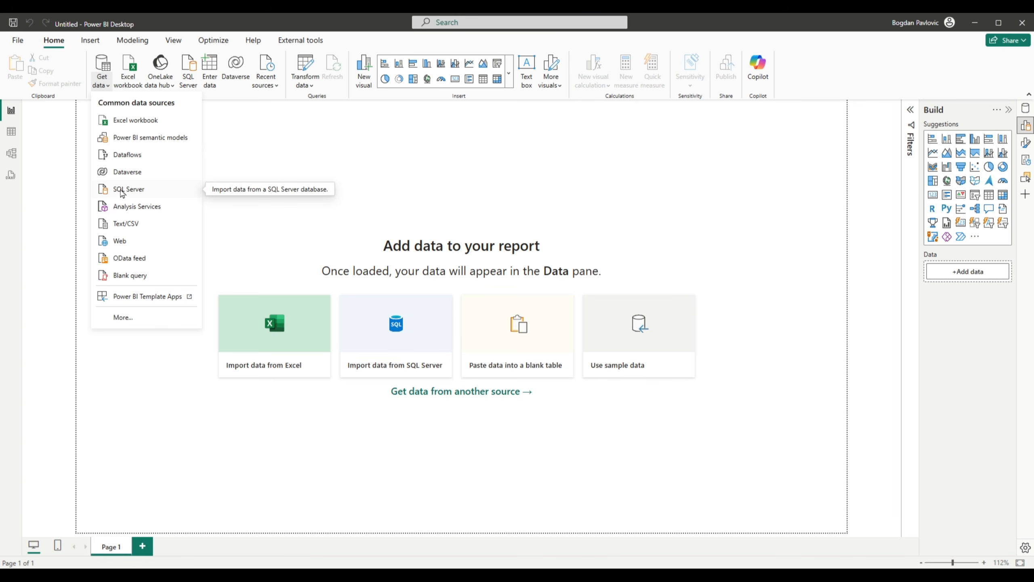
{"action": "left_click", "coordinate": [110, 319]}
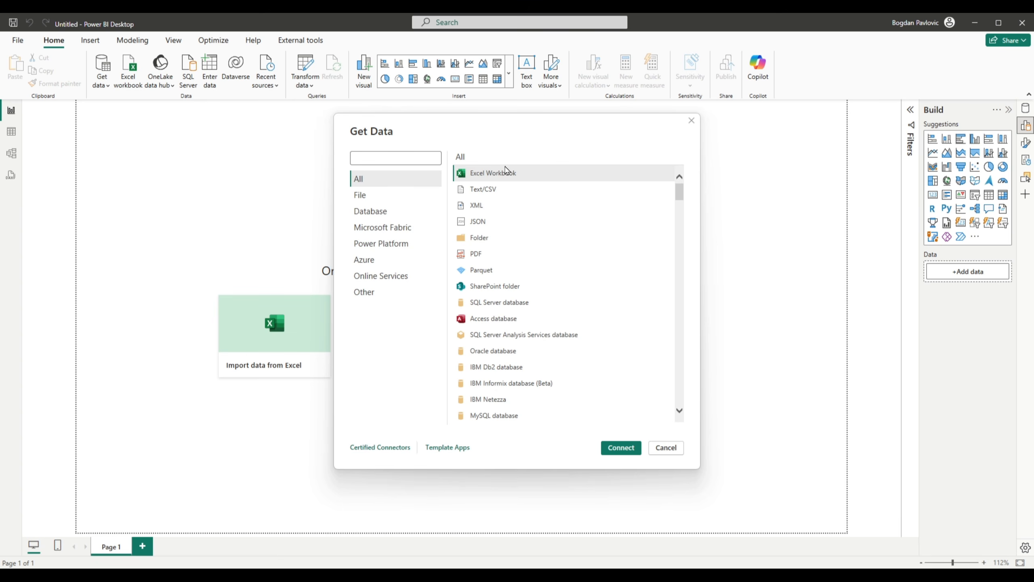
{"action": "left_click", "coordinate": [514, 190]}
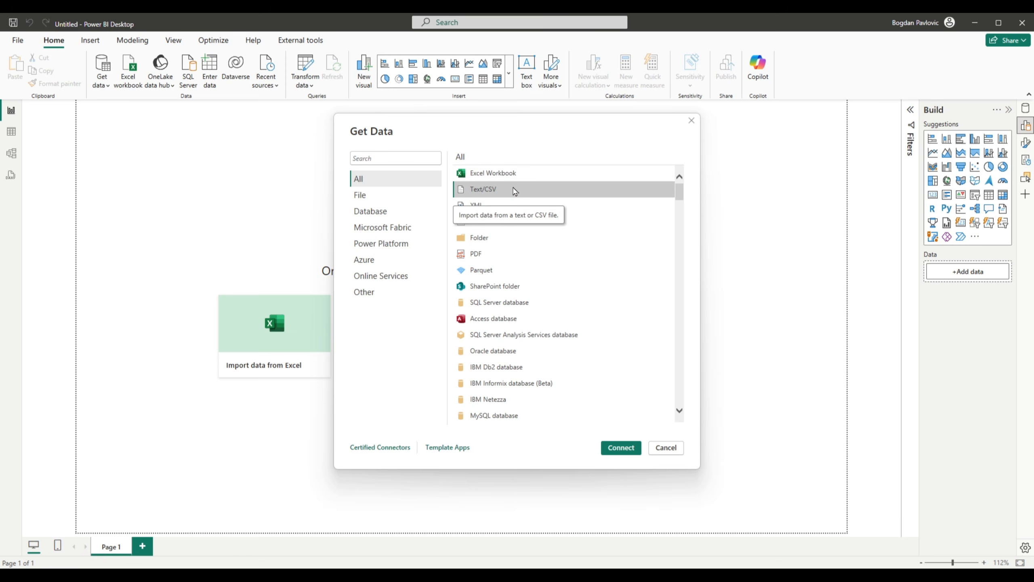
{"action": "left_click", "coordinate": [631, 448]}
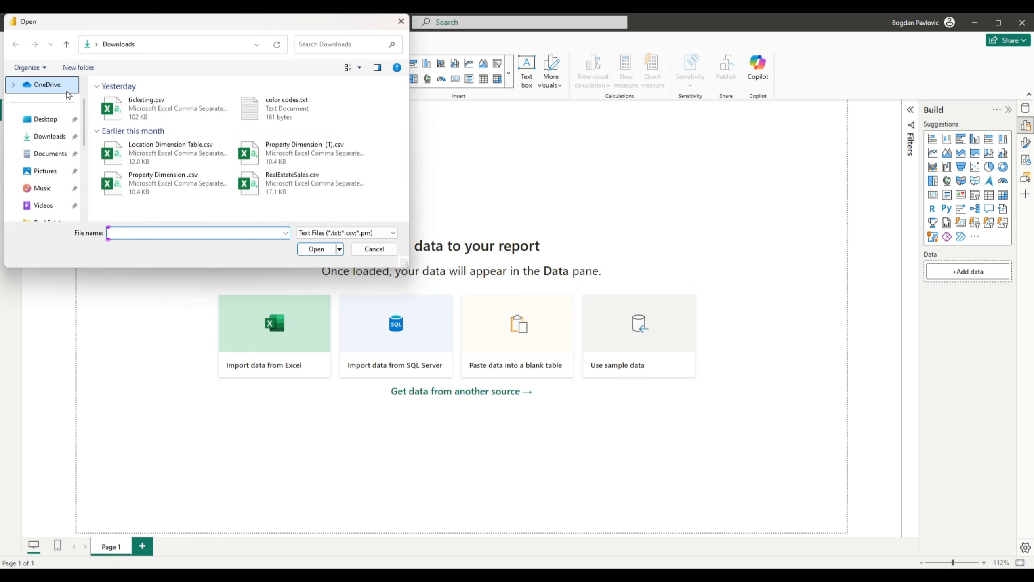
{"action": "left_click_drag", "start_coordinate": [85, 104], "coordinate": [86, 124]}
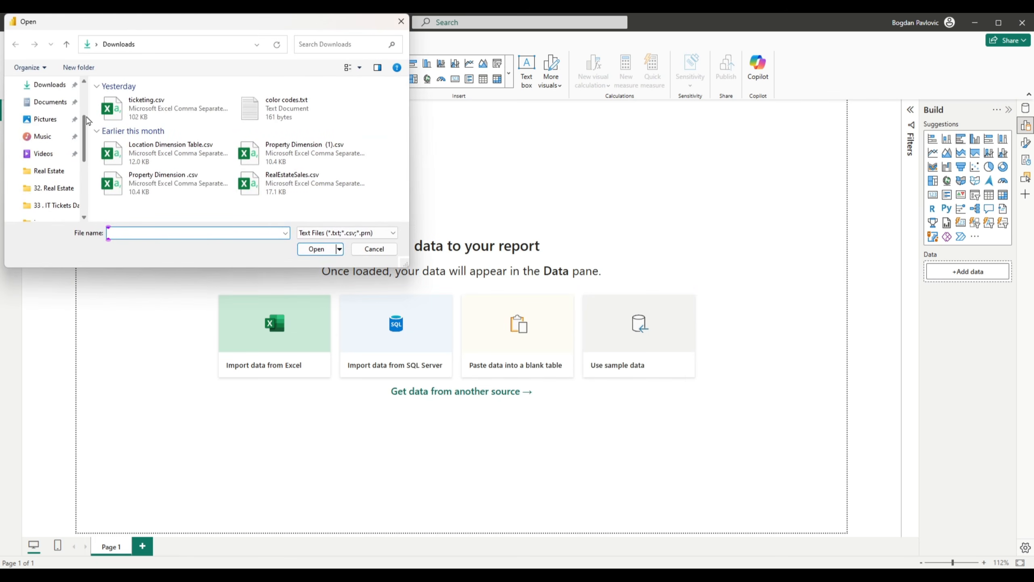
{"action": "left_click", "coordinate": [65, 204]}
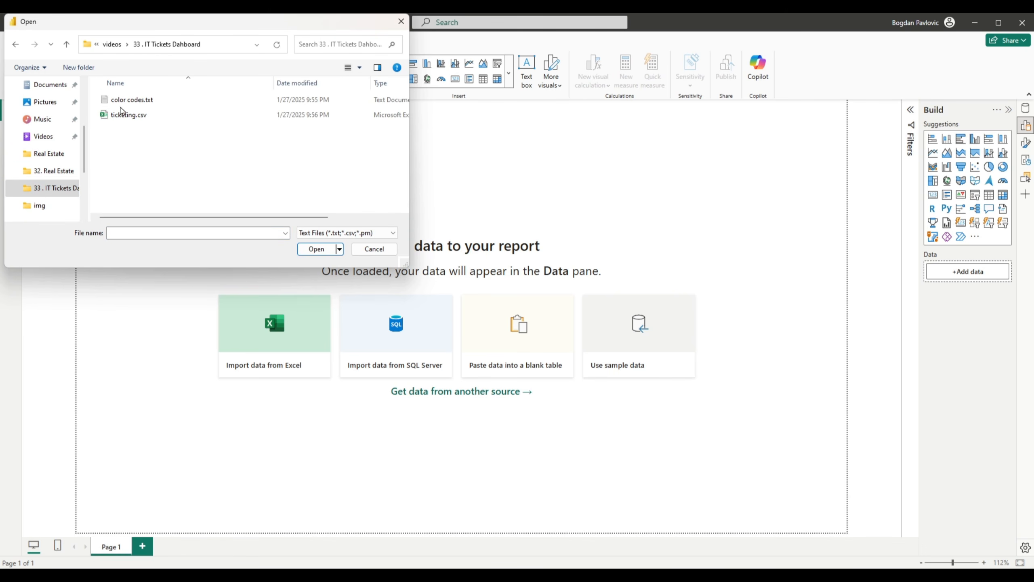
{"action": "double_click", "coordinate": [123, 115]}
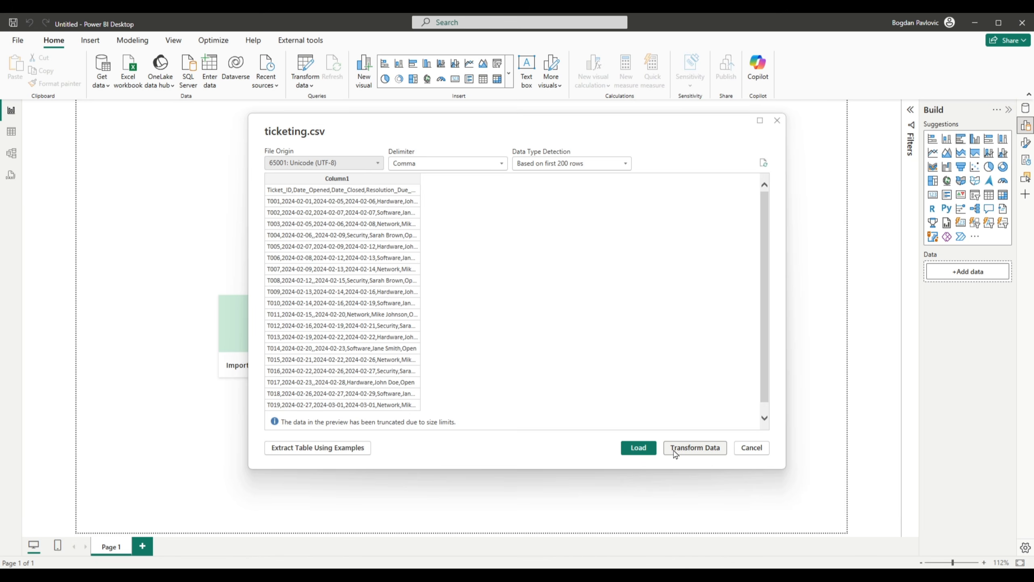
{"action": "left_click", "coordinate": [694, 448]}
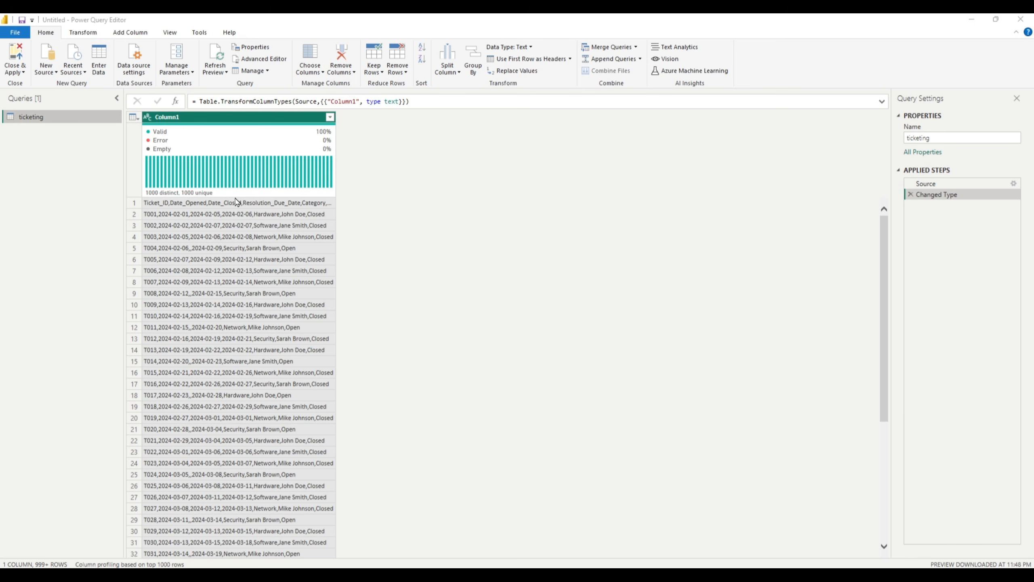
- Open the Split Column by Delimiter settings for Column1 of the ticketing query
{"action": "mouse_move", "coordinate": [226, 181]}
{"action": "left_click", "coordinate": [455, 69]}
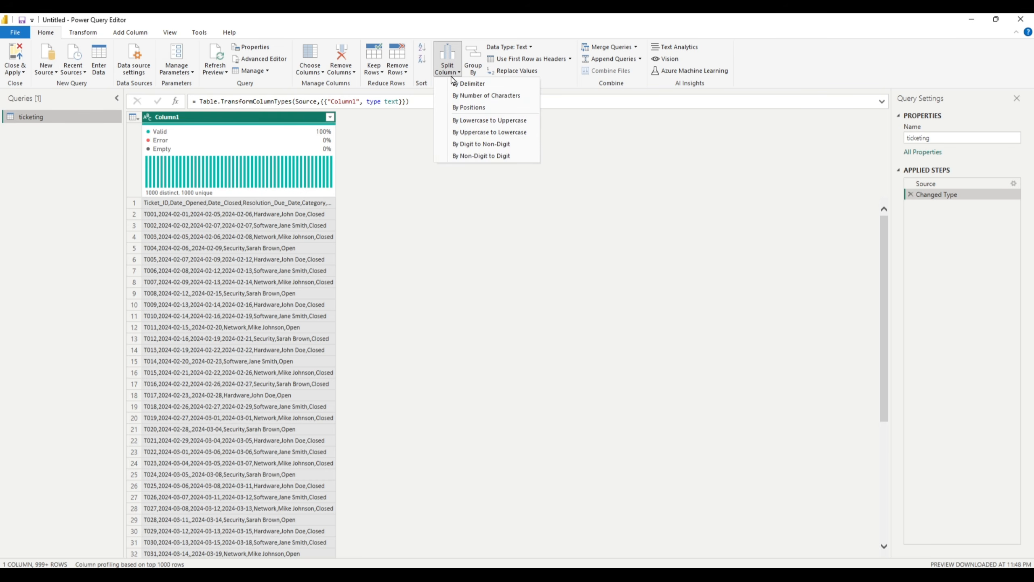
{"action": "left_click", "coordinate": [469, 84]}
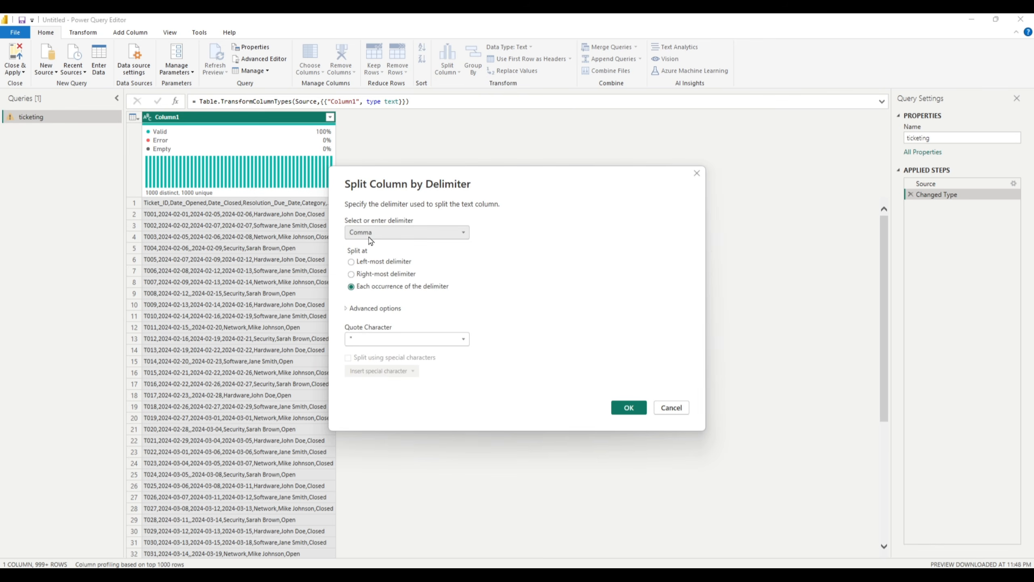
{"action": "left_click", "coordinate": [459, 236]}
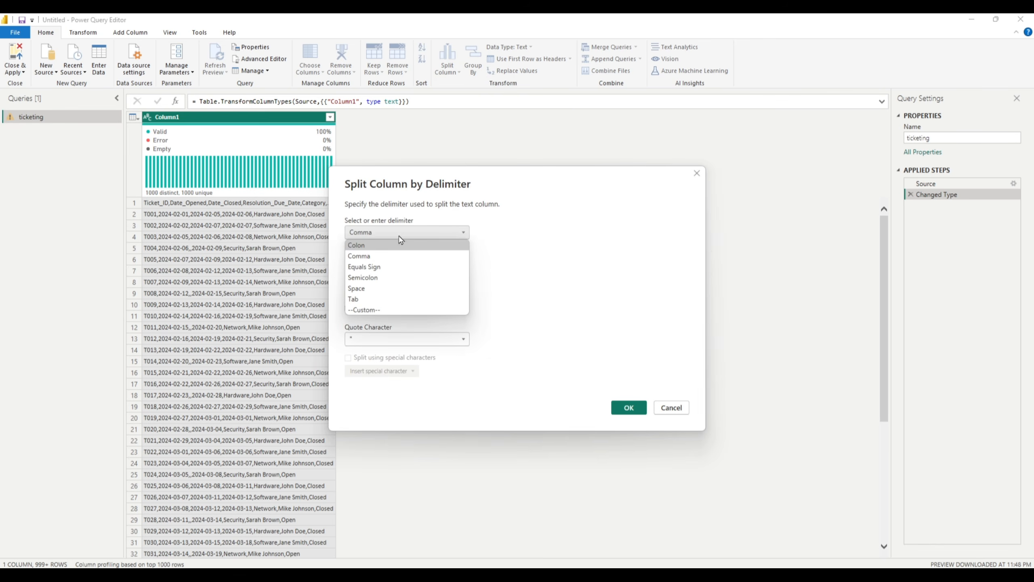
{"action": "left_click", "coordinate": [378, 311]}
{"action": "left_click", "coordinate": [371, 249]}
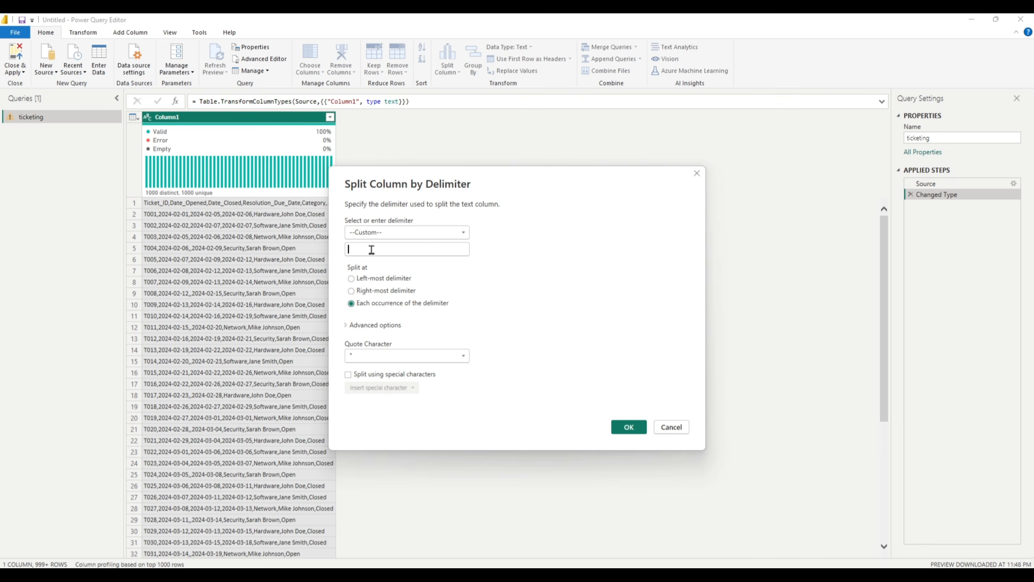
{"action": "type", "text": "/"}
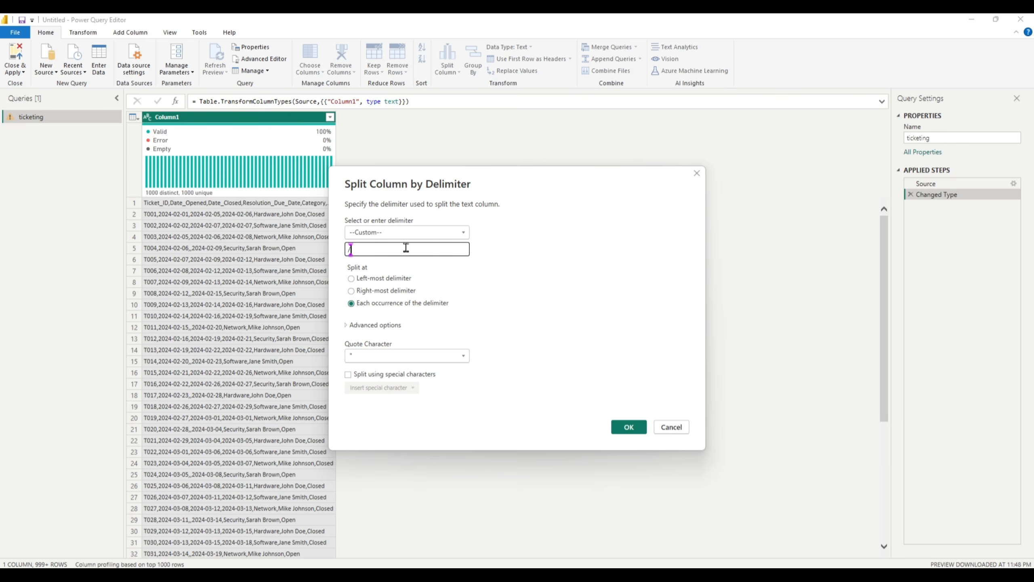
{"action": "key", "text": "BackSpace"}
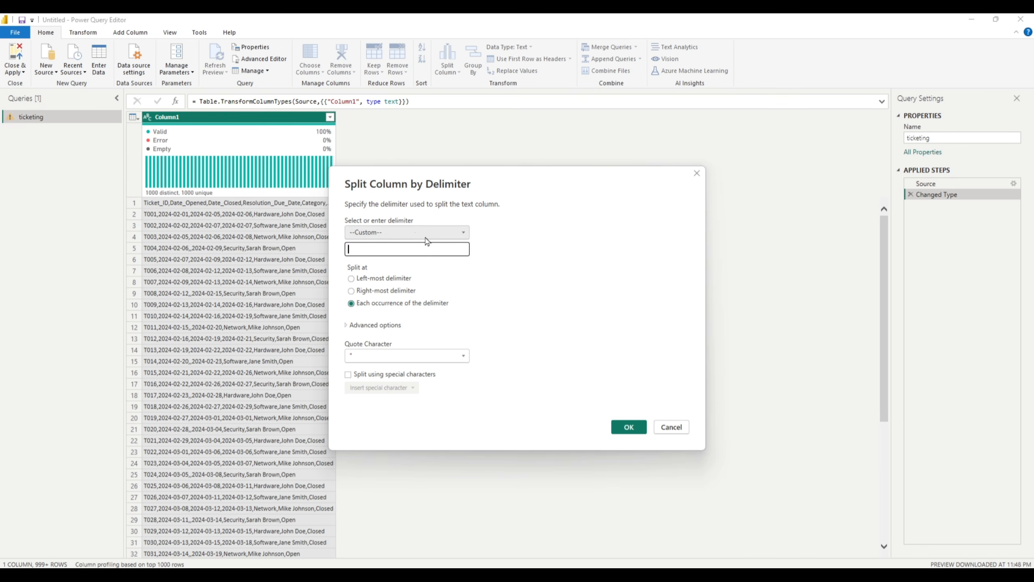
- Split Column1 with Comma as the delimiter, at each occurrence of the delimiter
{"action": "left_click", "coordinate": [416, 237]}
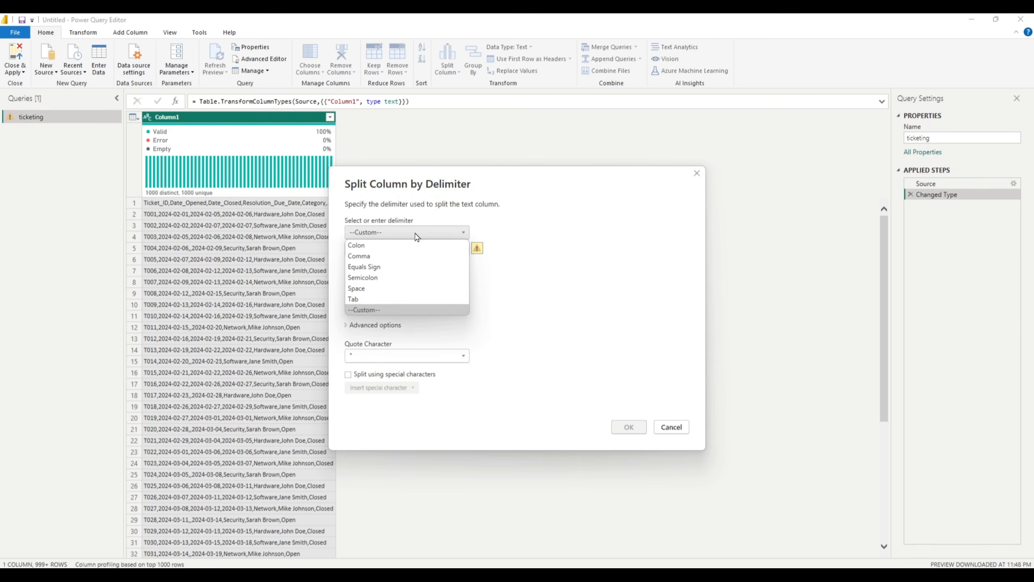
{"action": "left_click", "coordinate": [364, 262]}
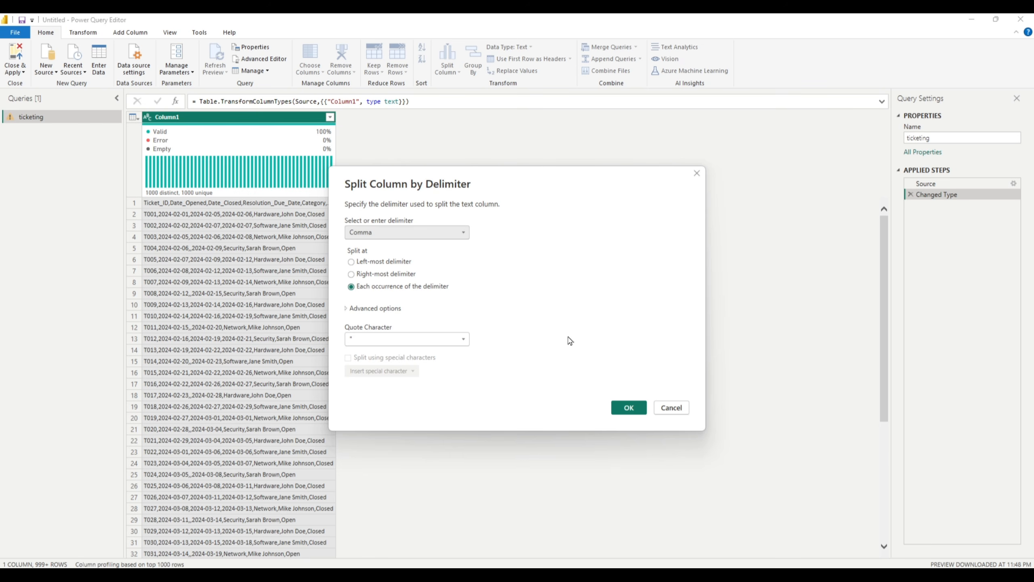
{"action": "left_click", "coordinate": [629, 411]}
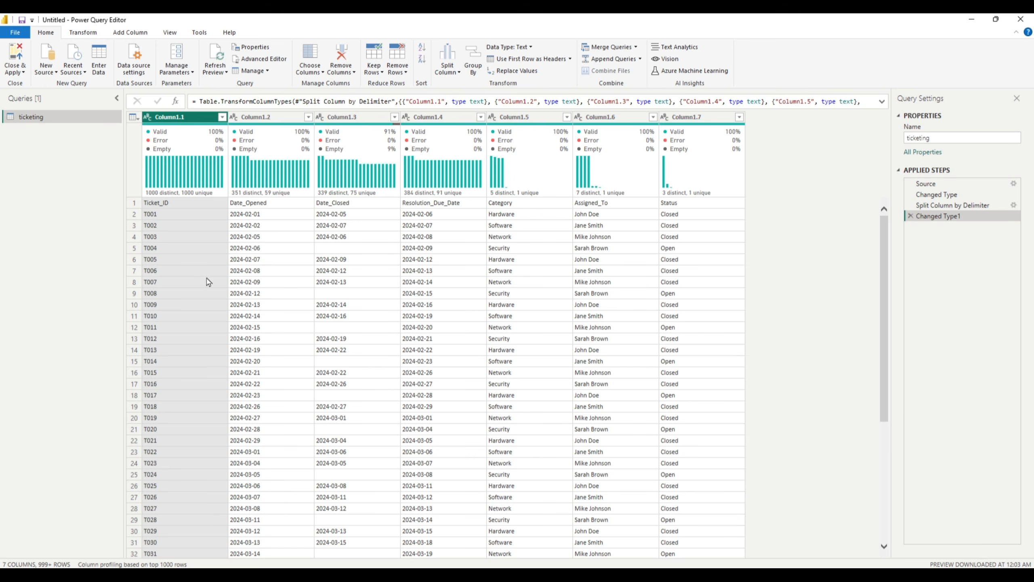
- Review the field names in the first row of the split table and promote that row to column headers
{"action": "mouse_move", "coordinate": [589, 151]}
{"action": "left_click", "coordinate": [179, 203]}
{"action": "left_click", "coordinate": [273, 204]}
{"action": "left_click", "coordinate": [342, 204]}
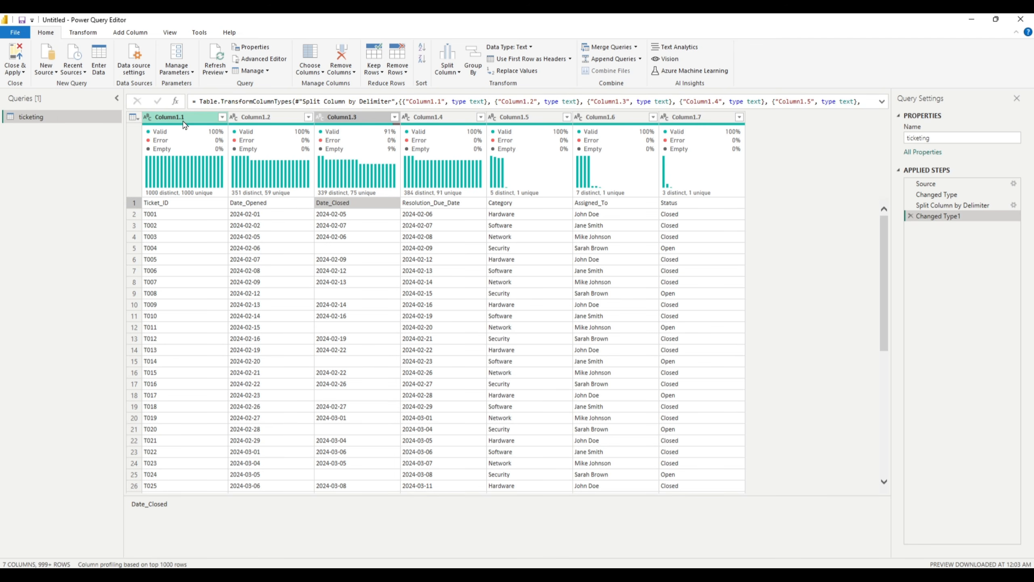
{"action": "left_click", "coordinate": [133, 117]}
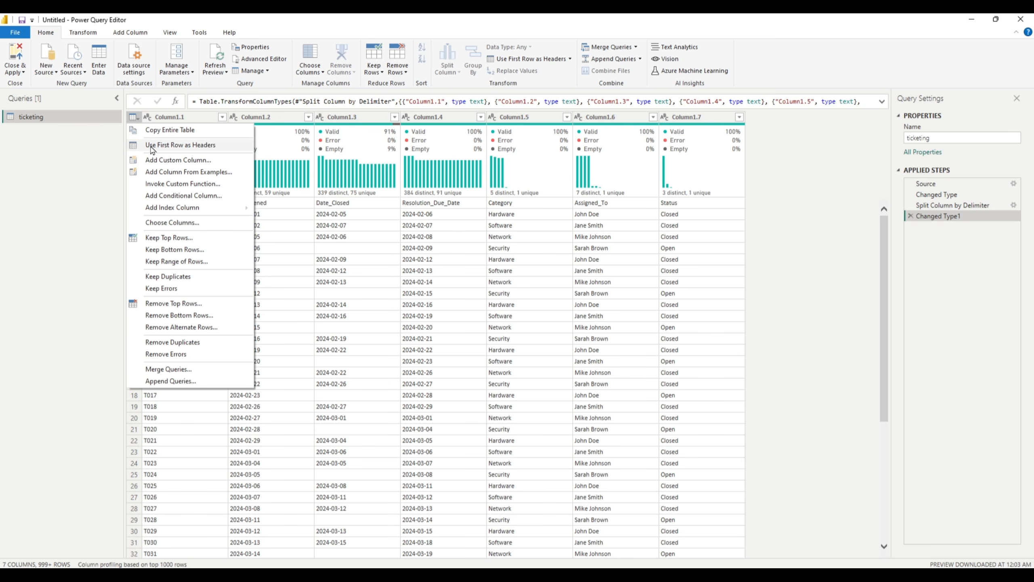
{"action": "left_click", "coordinate": [163, 145]}
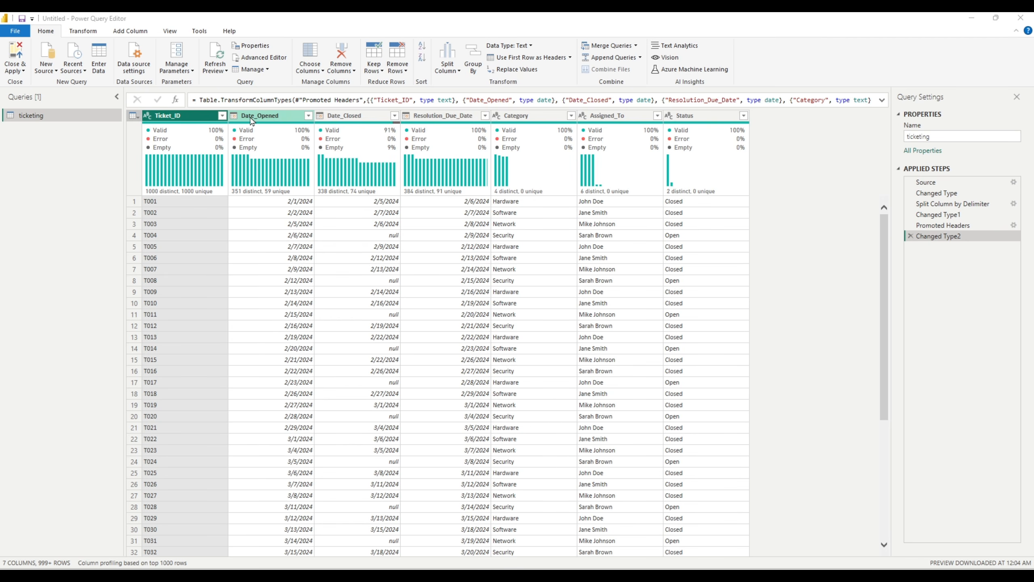
- Check the data types of the Date_Opened and Ticket_ID columns, and close the editor applying the query changes
{"action": "left_click", "coordinate": [234, 115]}
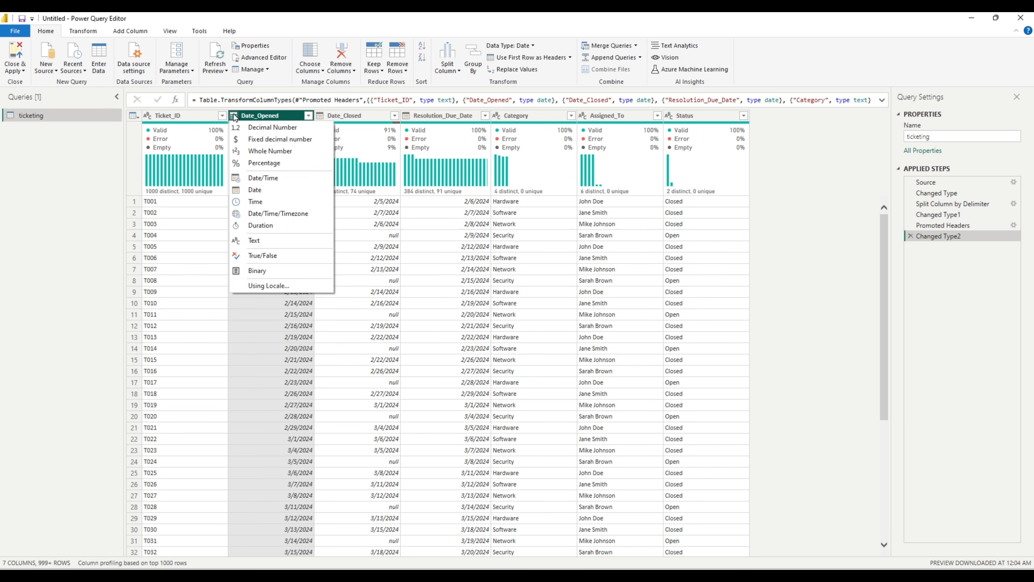
{"action": "left_click", "coordinate": [247, 118]}
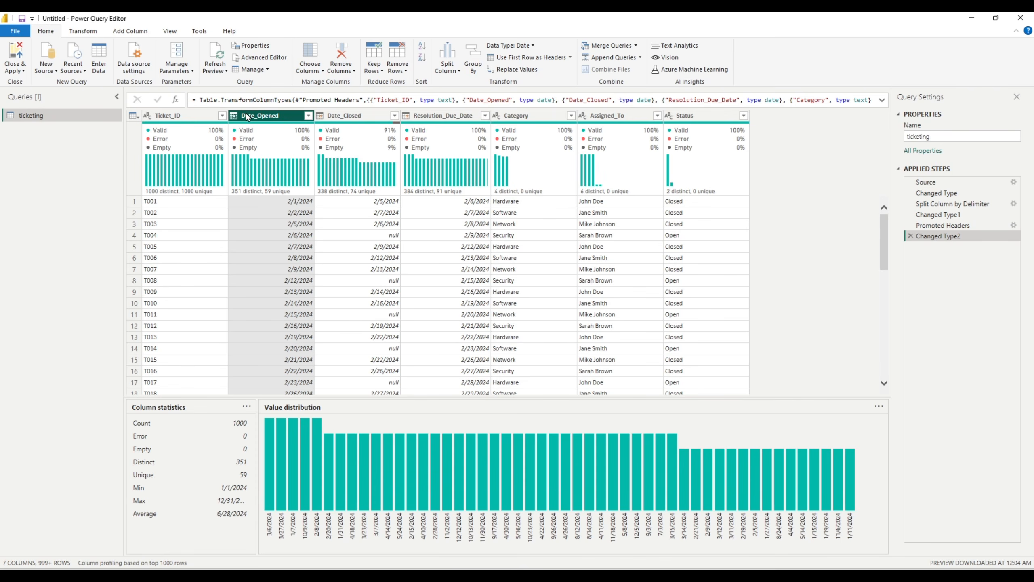
{"action": "left_click", "coordinate": [148, 117]}
{"action": "left_click", "coordinate": [188, 116]}
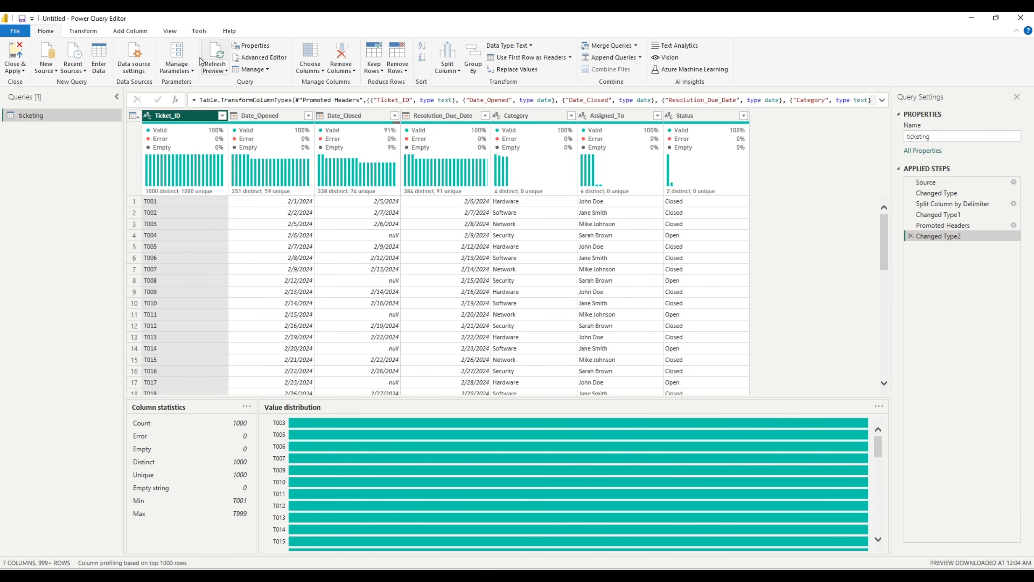
{"action": "left_click", "coordinate": [13, 55]}
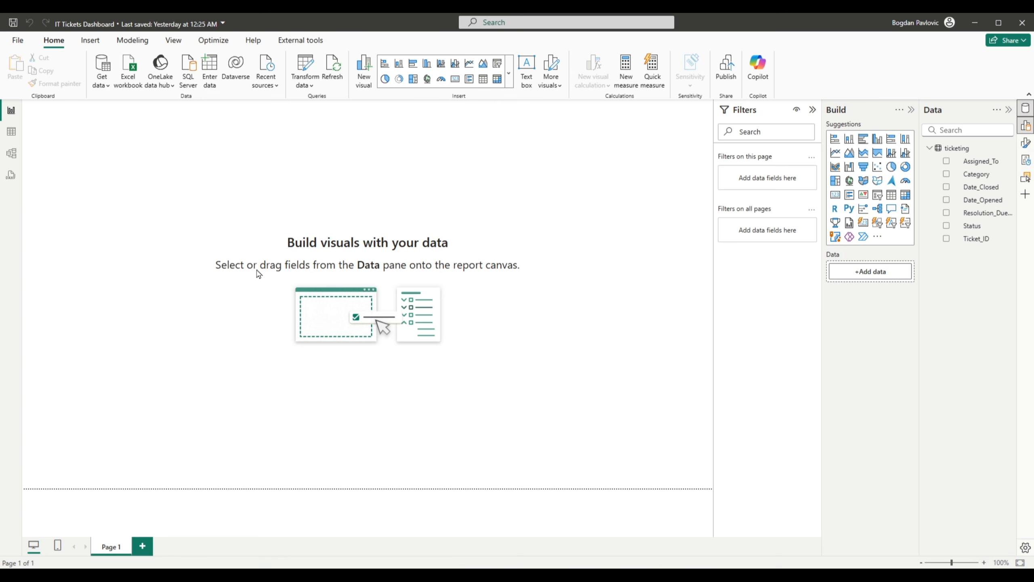
- Create a calculated table named Calendar Table in the data model with the expression CALENDARAUTO()
{"action": "left_click", "coordinate": [12, 153]}
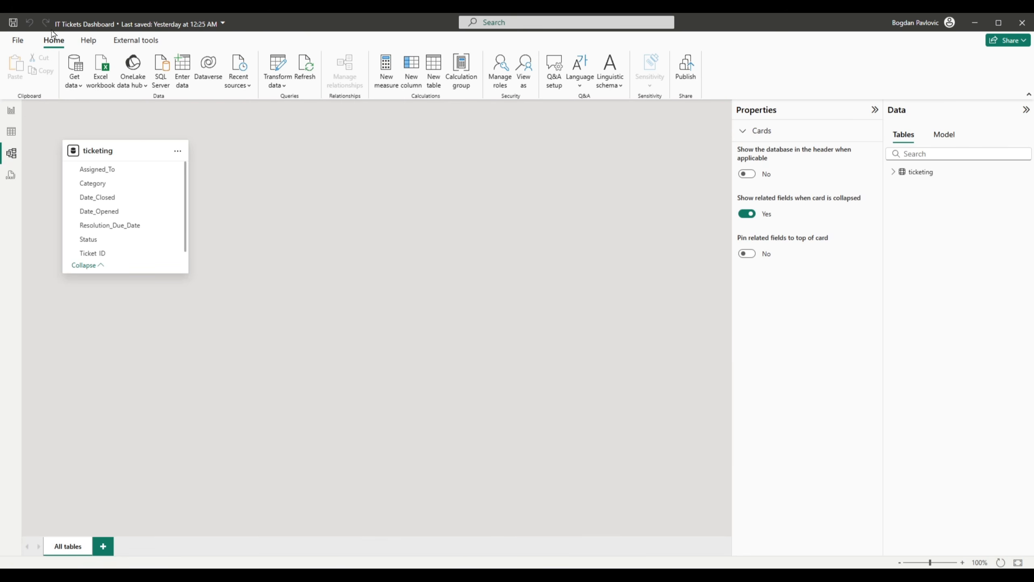
{"action": "left_click", "coordinate": [434, 67]}
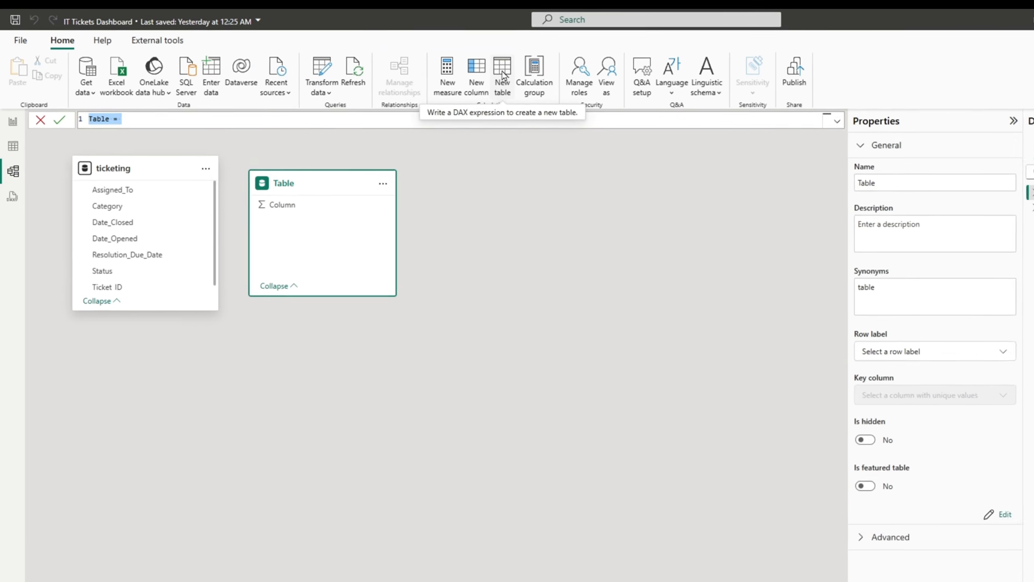
{"action": "type", "text": "Calendar Table"}
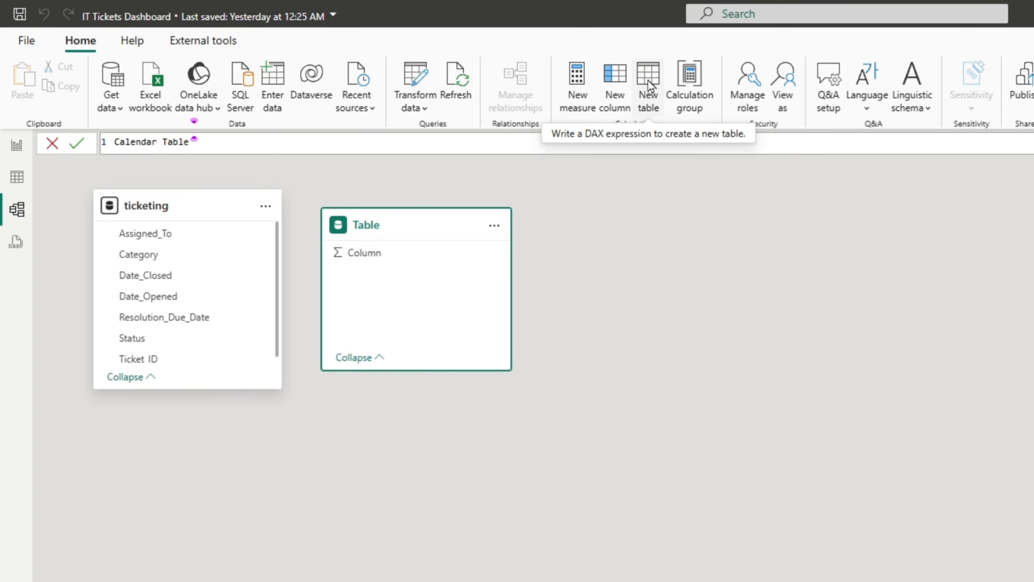
{"action": "type", "text": " ="}
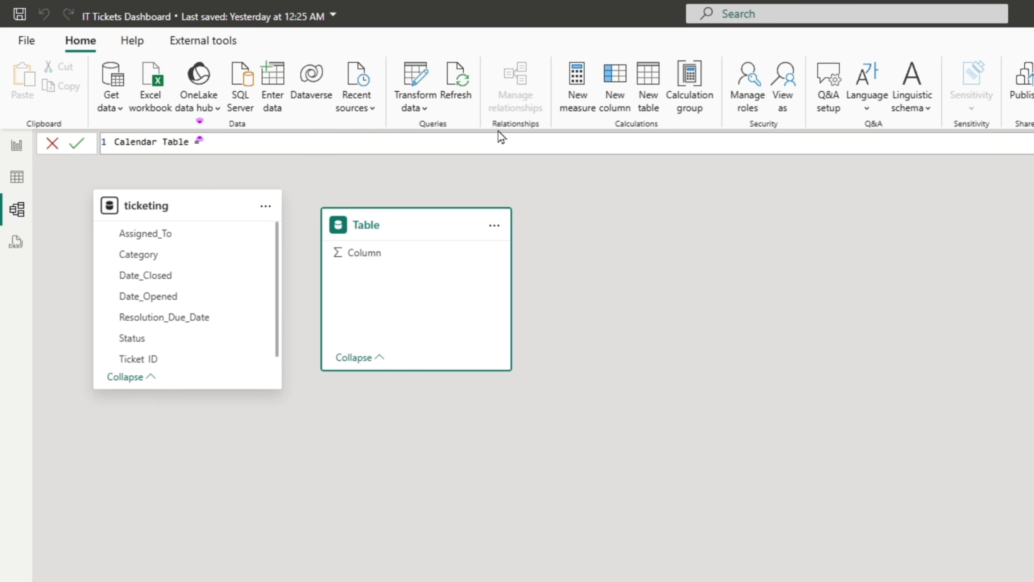
{"action": "key", "text": "shift+Return"}
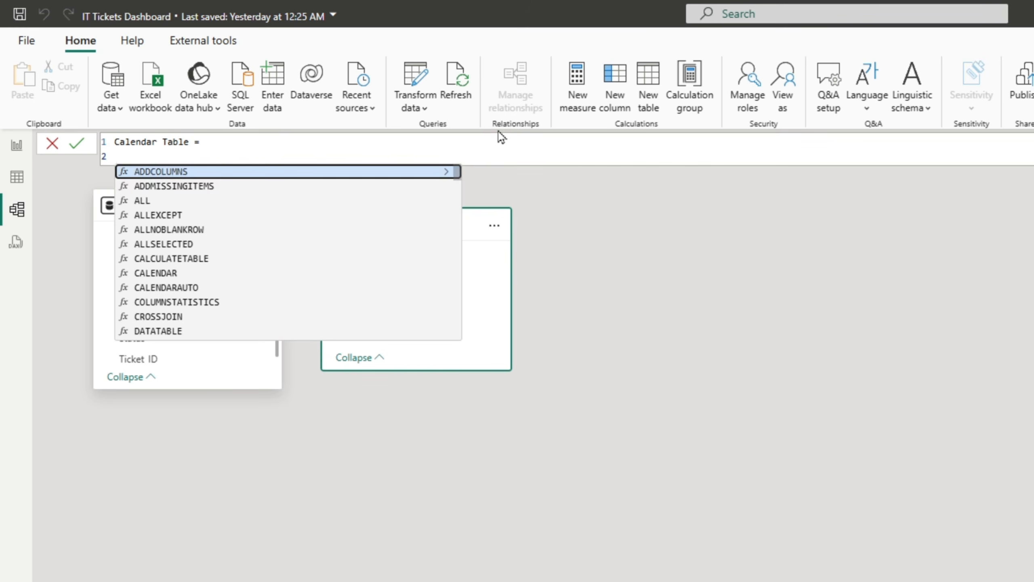
{"action": "type", "text": "calendar"}
{"action": "key", "text": "Down"}
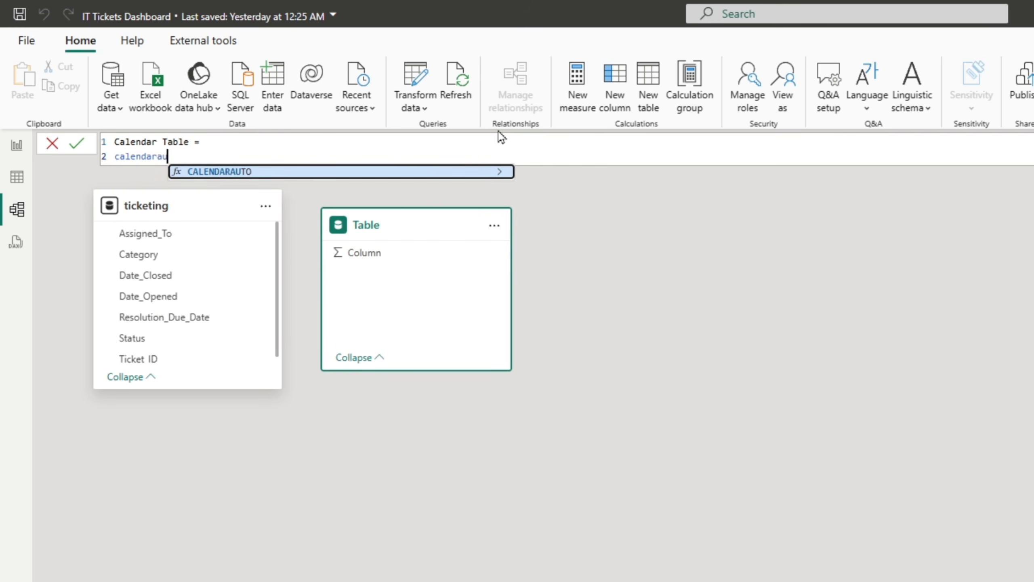
{"action": "key", "text": "Tab"}
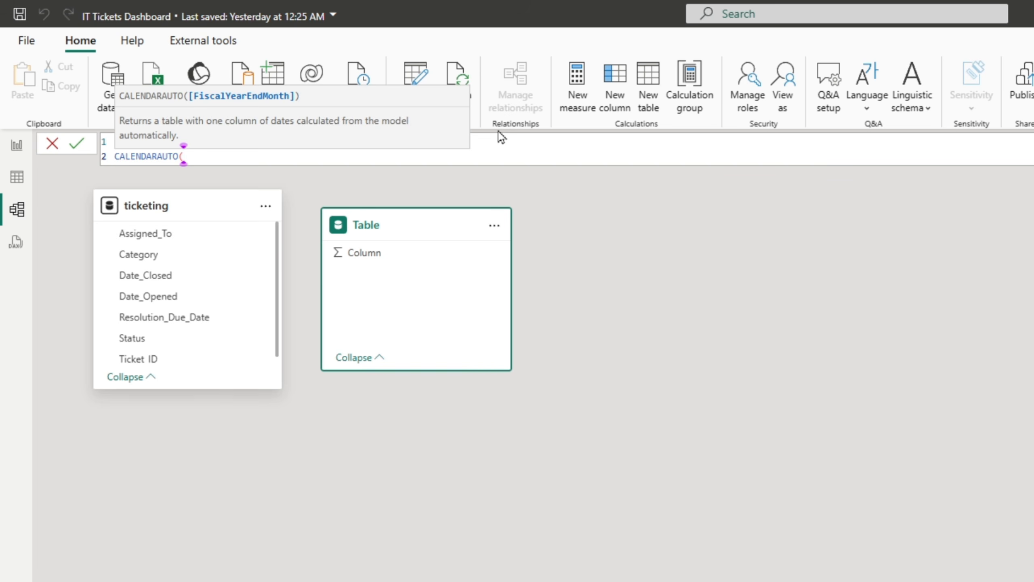
{"action": "type", "text": ")"}
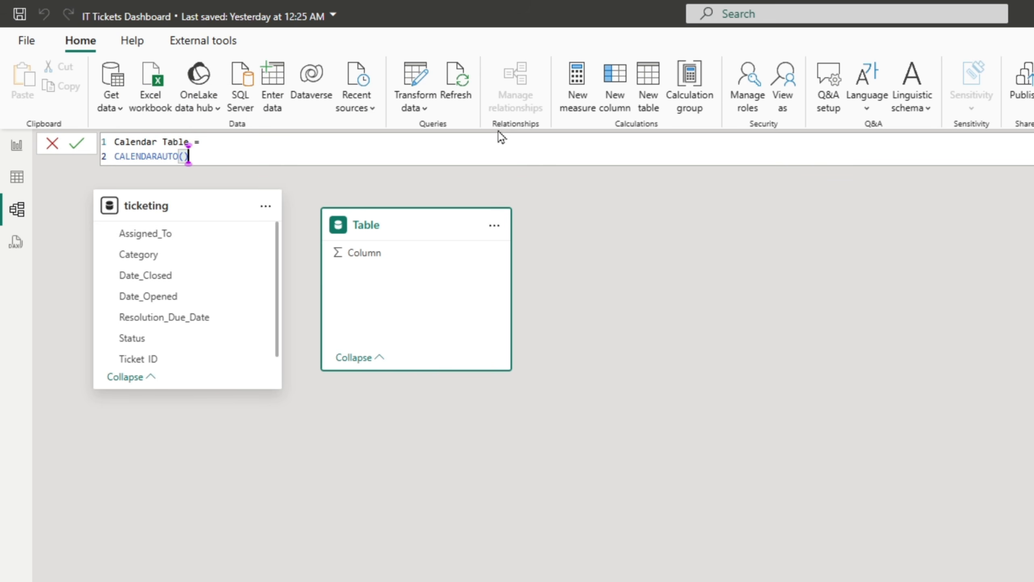
{"action": "key", "text": "Return"}
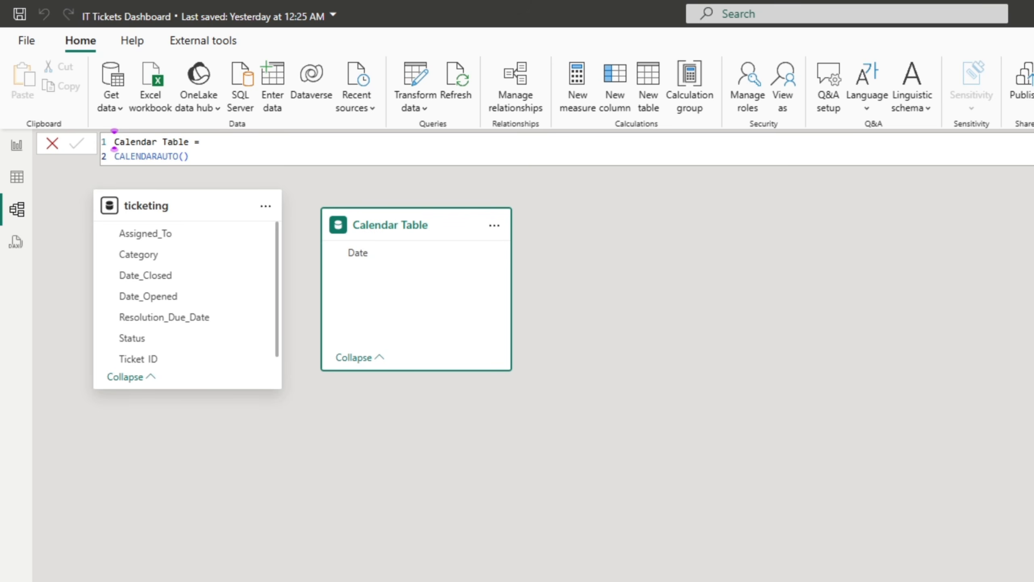
- Set the Calendar Table's Date column to the Date data type with the Short Date format *3/14/2001
{"action": "left_click", "coordinate": [16, 177]}
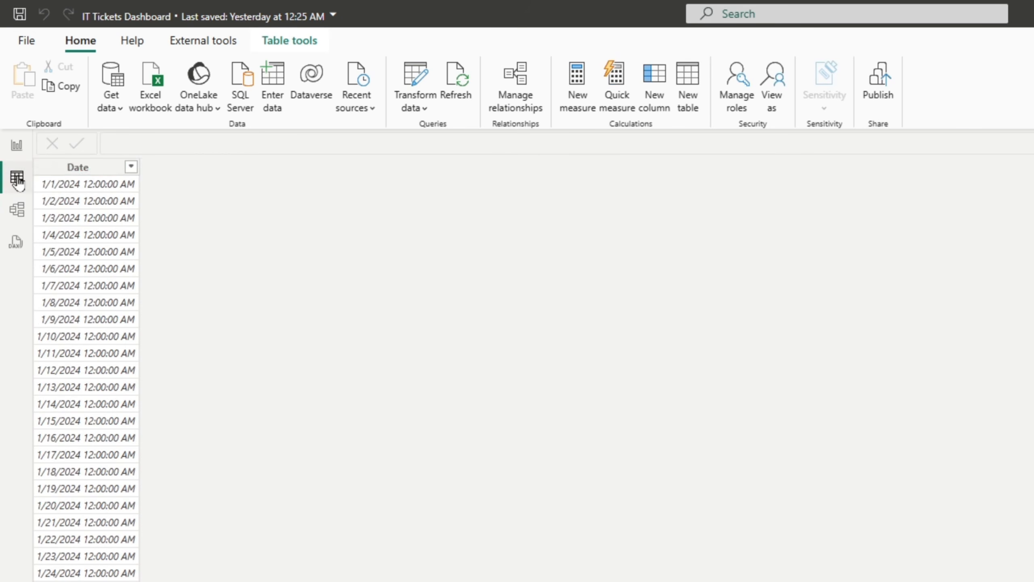
{"action": "left_click", "coordinate": [117, 172]}
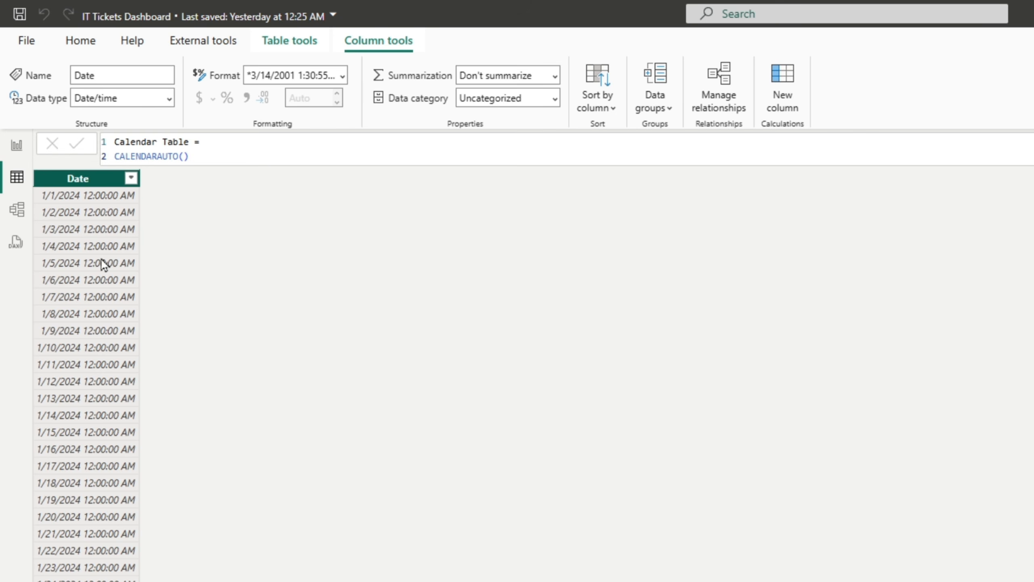
{"action": "left_click", "coordinate": [169, 98]}
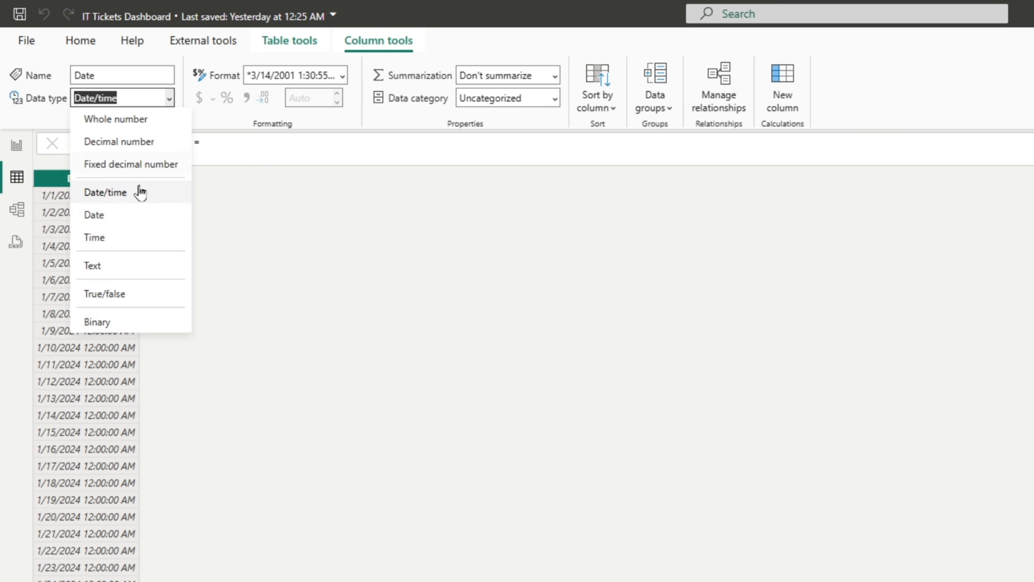
{"action": "left_click", "coordinate": [129, 222]}
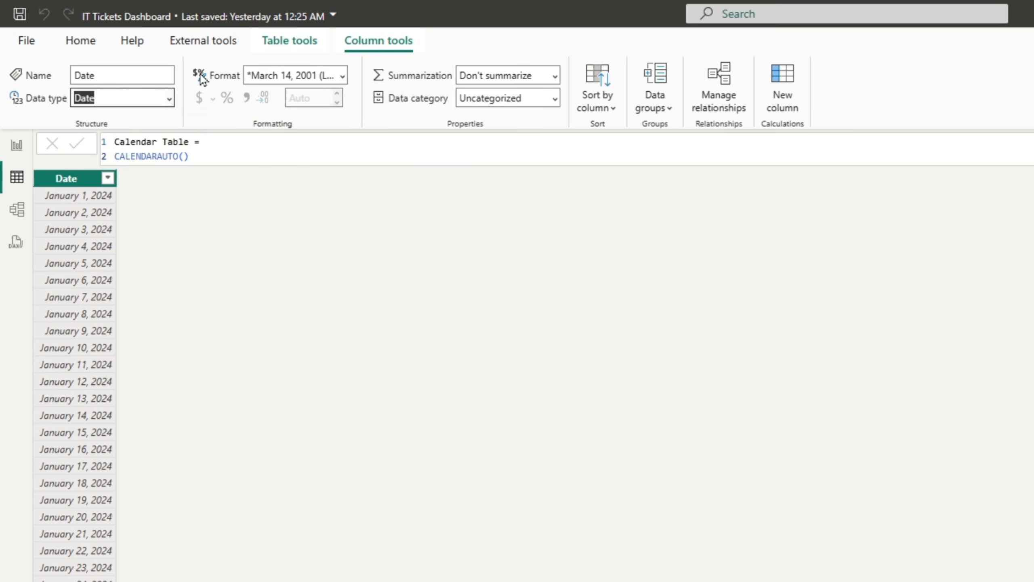
{"action": "left_click", "coordinate": [342, 75]}
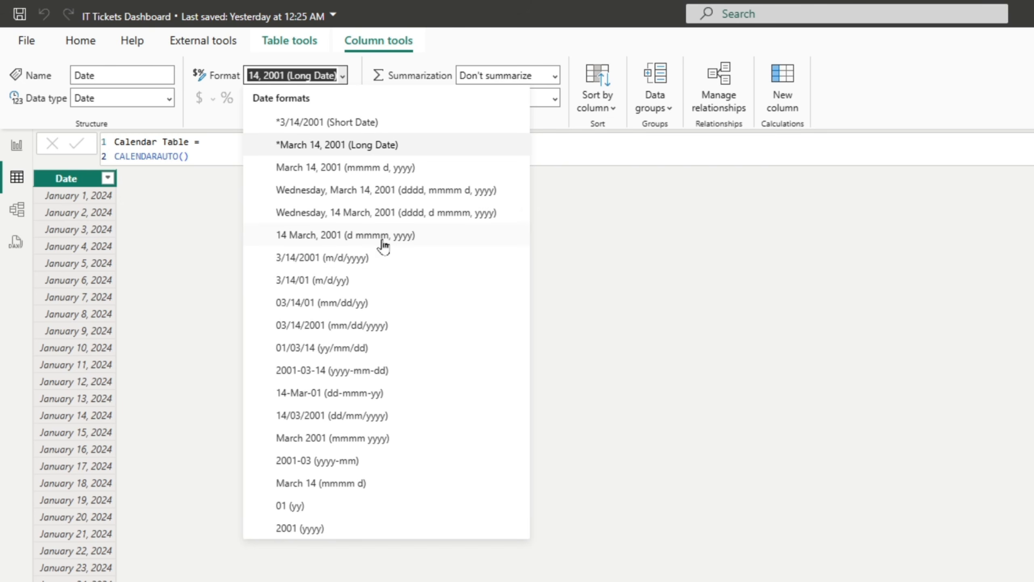
{"action": "left_click", "coordinate": [358, 123]}
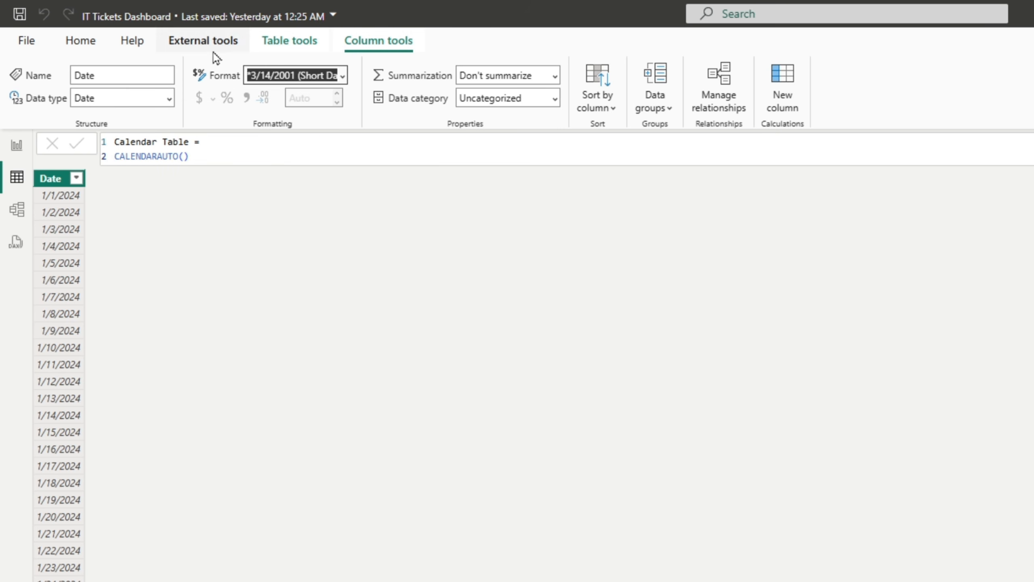
{"action": "left_click", "coordinate": [162, 226]}
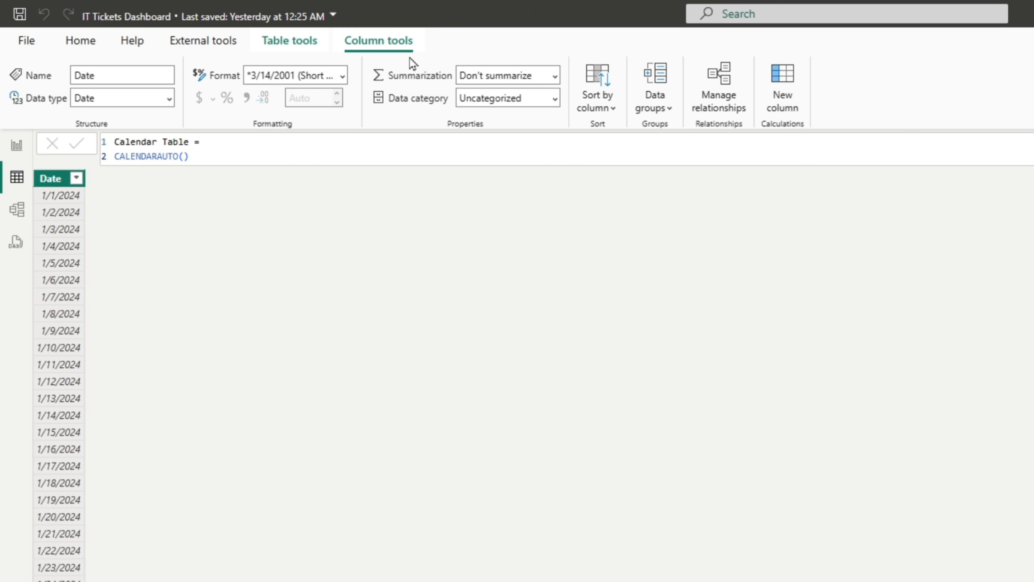
- Add a calculated column Year to the Calendar Table with the formula YEAR('Calendar Table'[Date])
{"action": "left_click", "coordinate": [778, 74]}
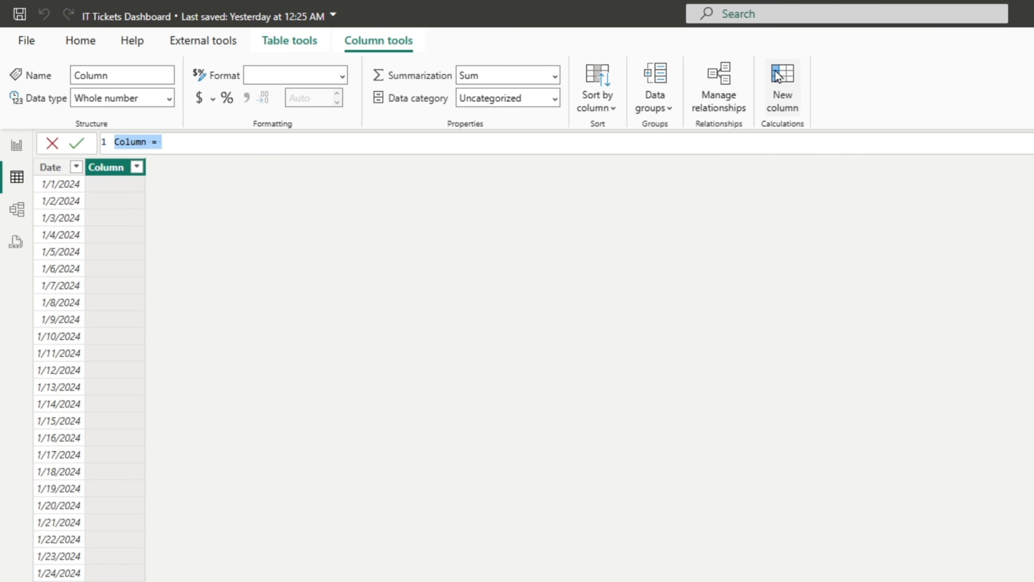
{"action": "type", "text": "Year ="}
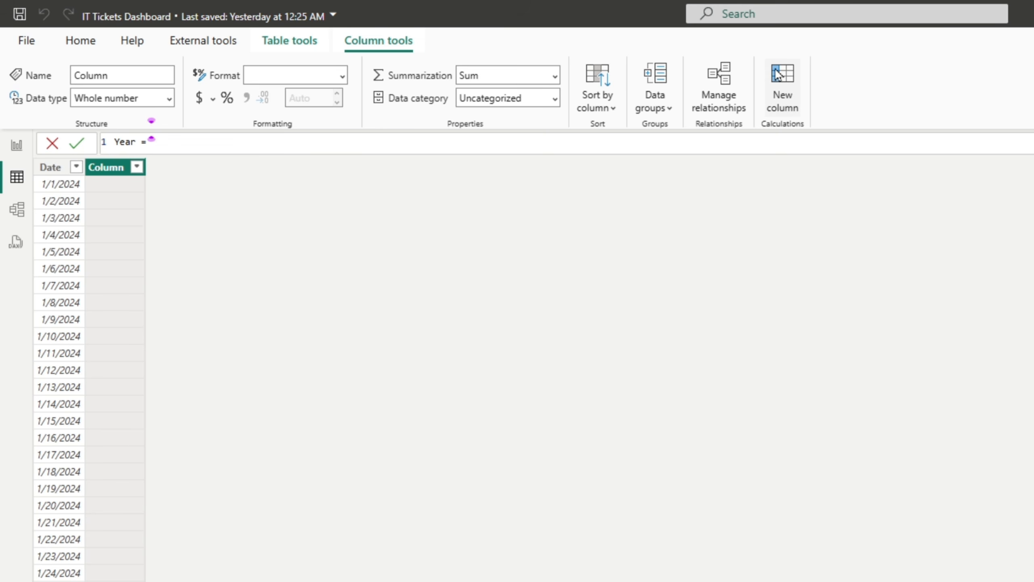
{"action": "key", "text": "shift+Return"}
{"action": "type", "text": "year"}
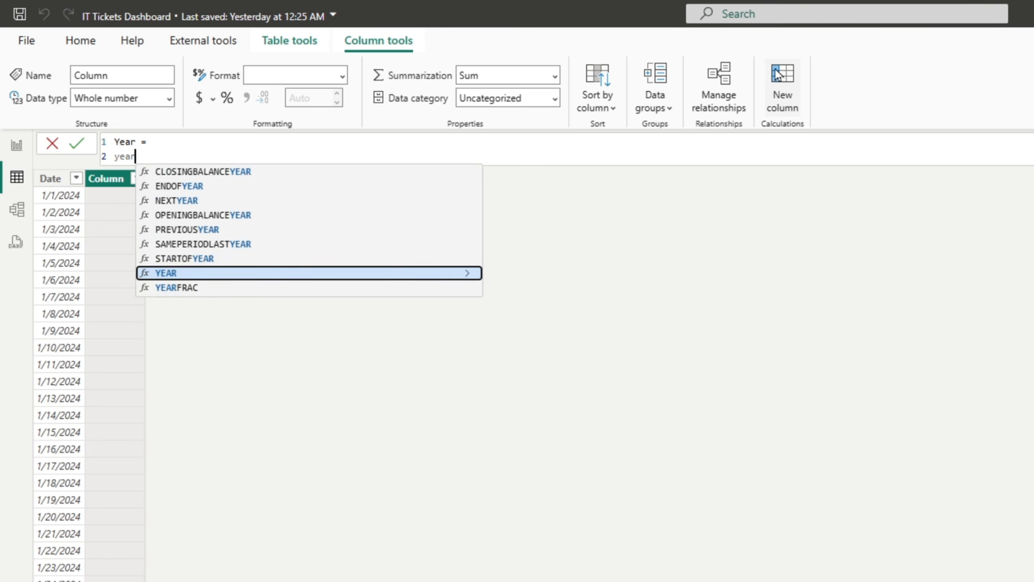
{"action": "key", "text": "Tab"}
{"action": "type", "text": "da"}
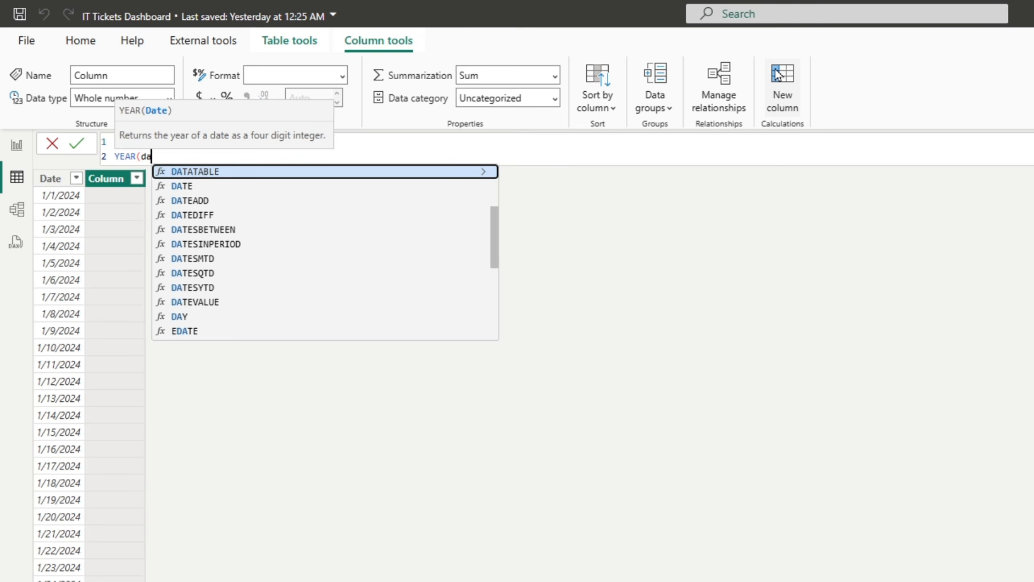
{"action": "type", "text": "te"}
{"action": "key", "text": "Tab"}
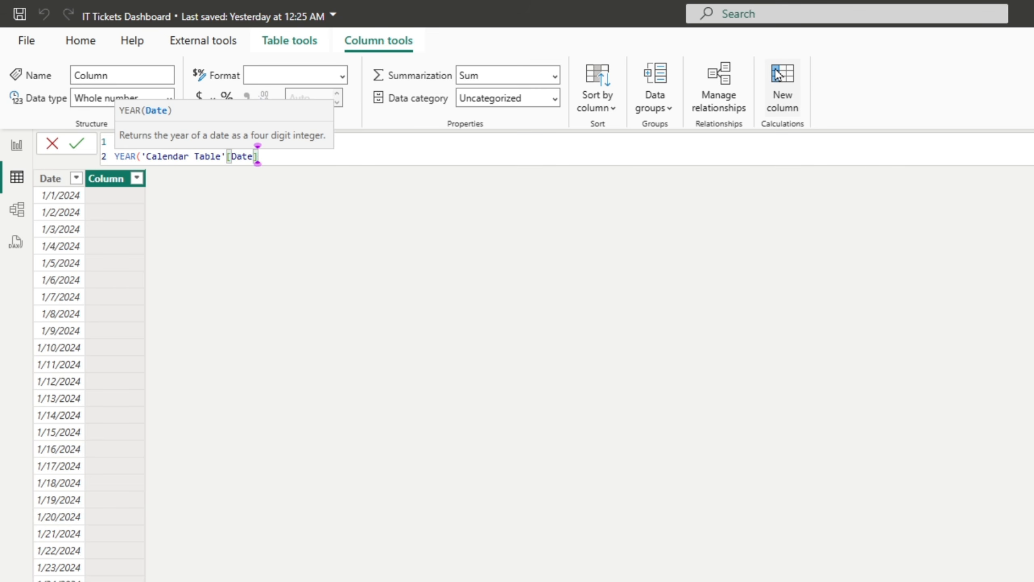
{"action": "type", "text": ")"}
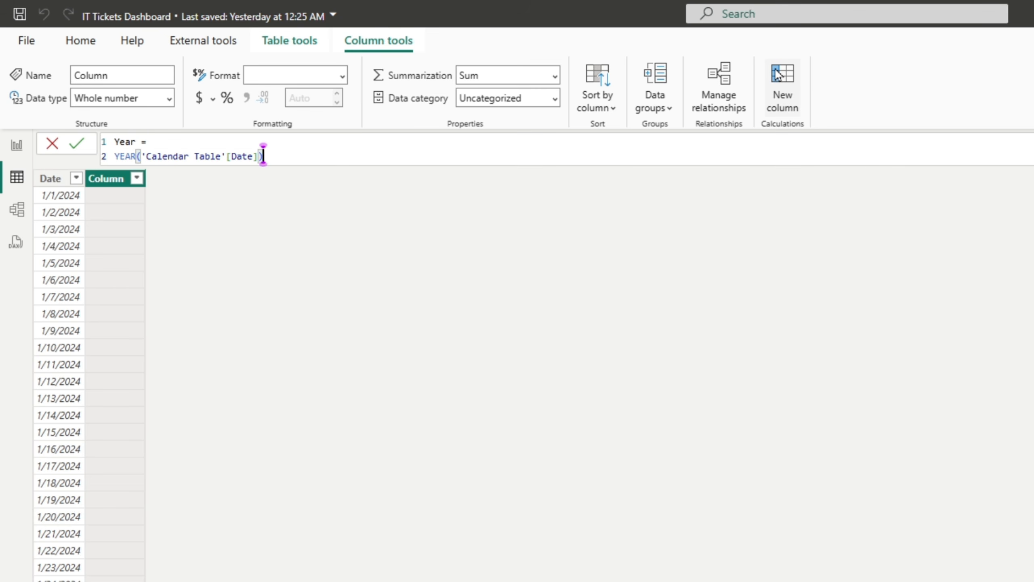
{"action": "key", "text": "Return"}
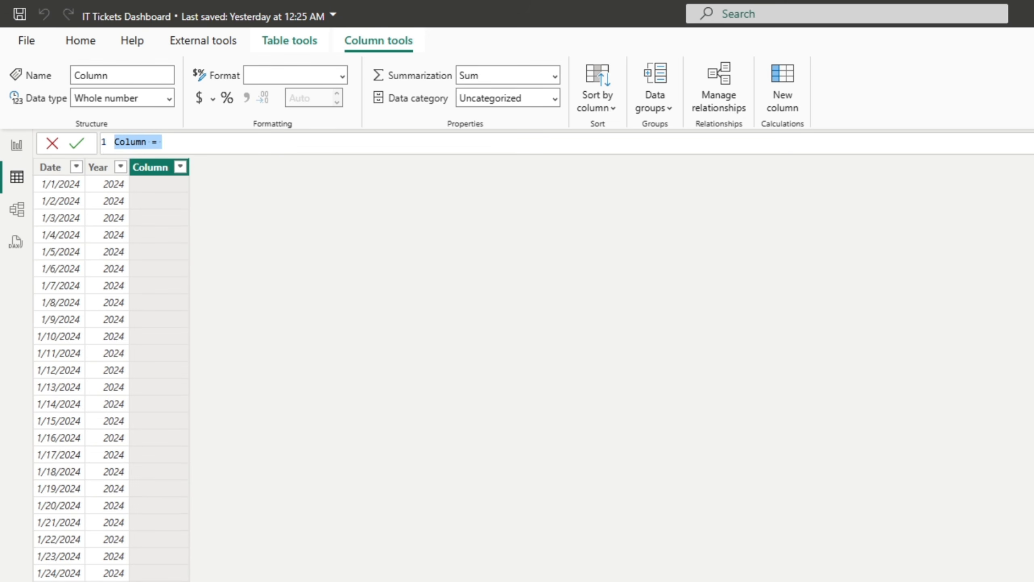
- Add a calculated column Month with the formula MONTH('Calendar Table'[Date]) and check its distinct values
{"action": "type", "text": "Month"}
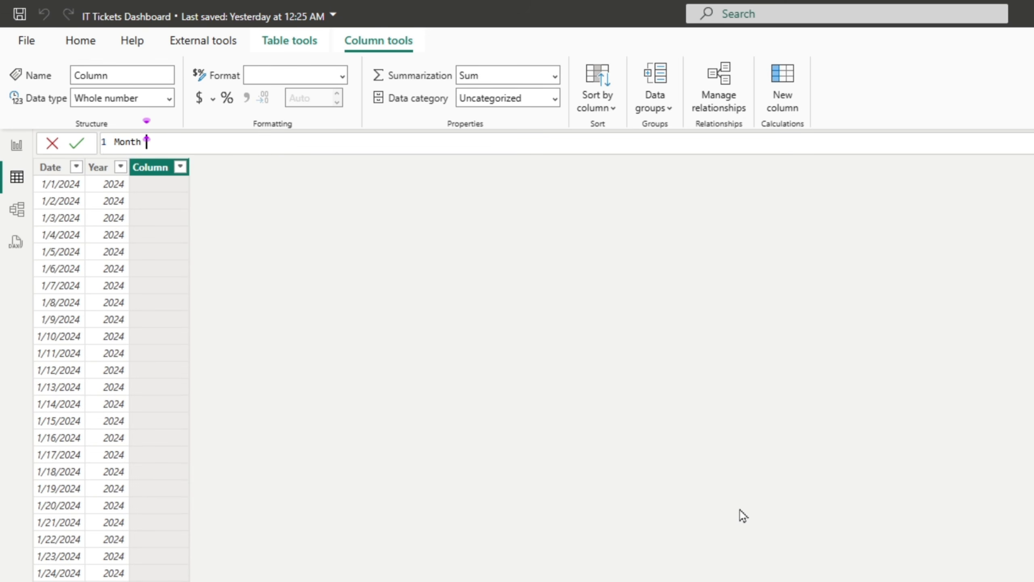
{"action": "type", "text": " ="}
{"action": "key", "text": "shift+Return"}
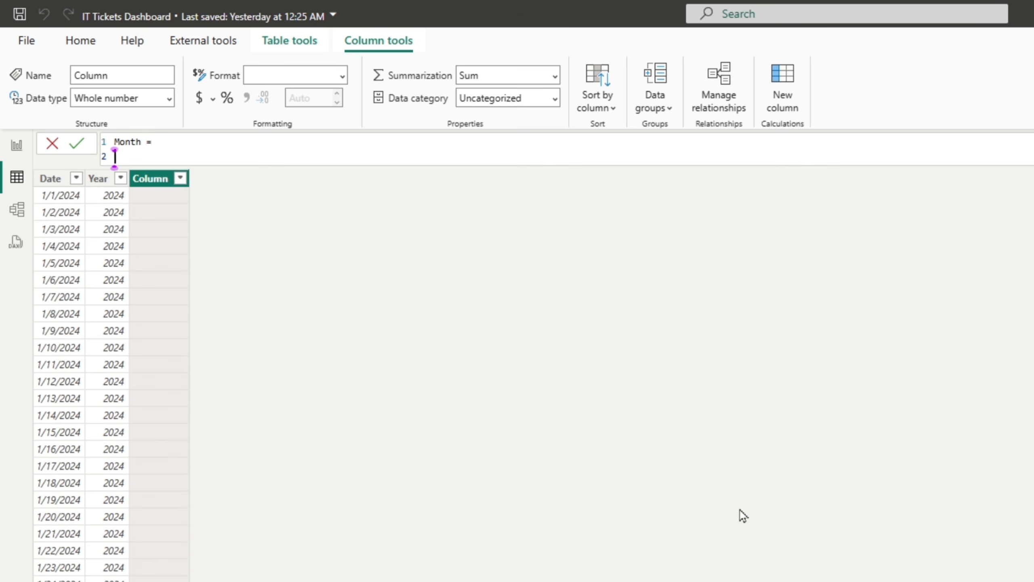
{"action": "type", "text": "MONTH(q"}
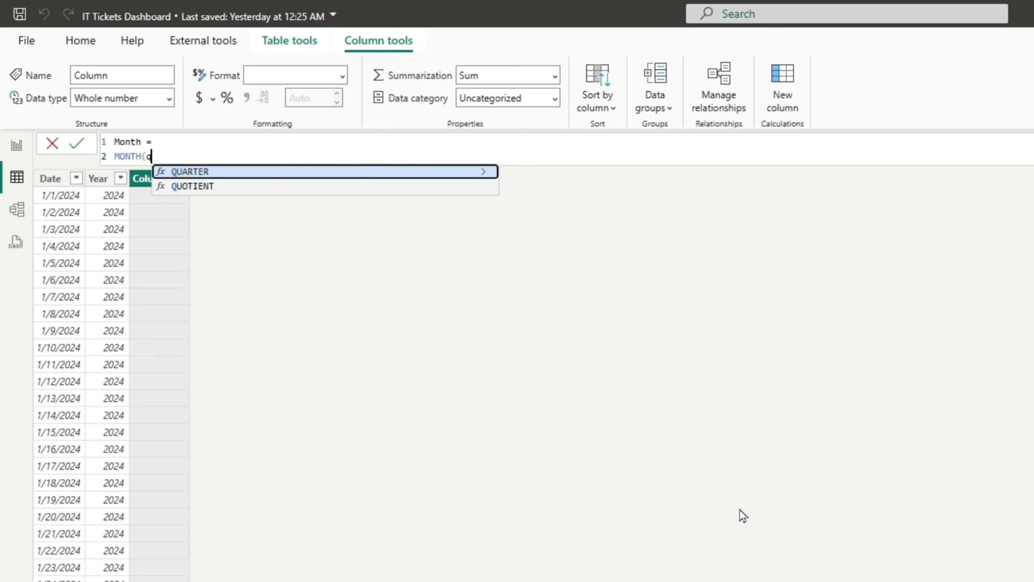
{"action": "key", "text": "BackSpace"}
{"action": "type", "text": "date"}
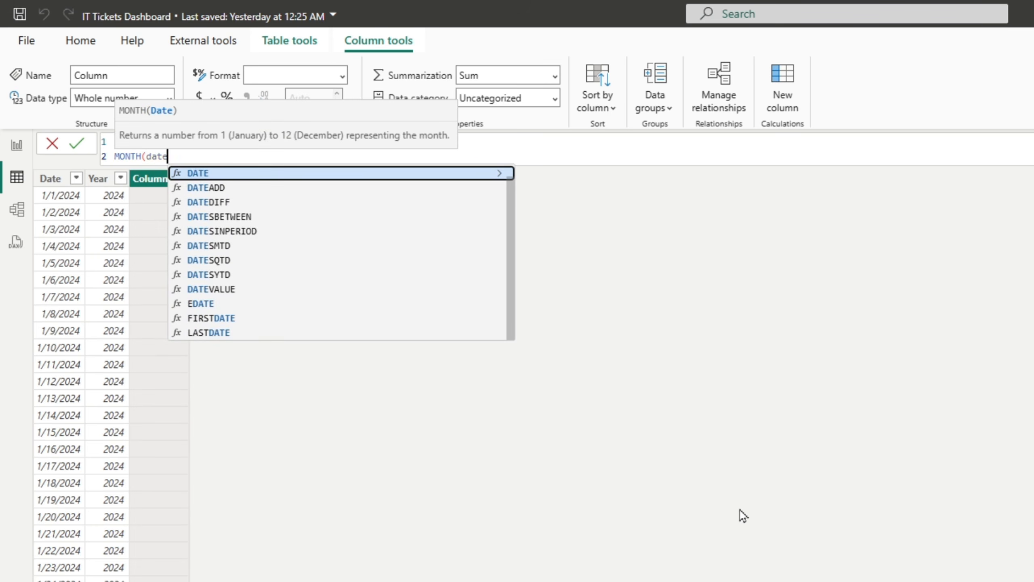
{"action": "key", "text": "Tab"}
{"action": "type", "text": ")"}
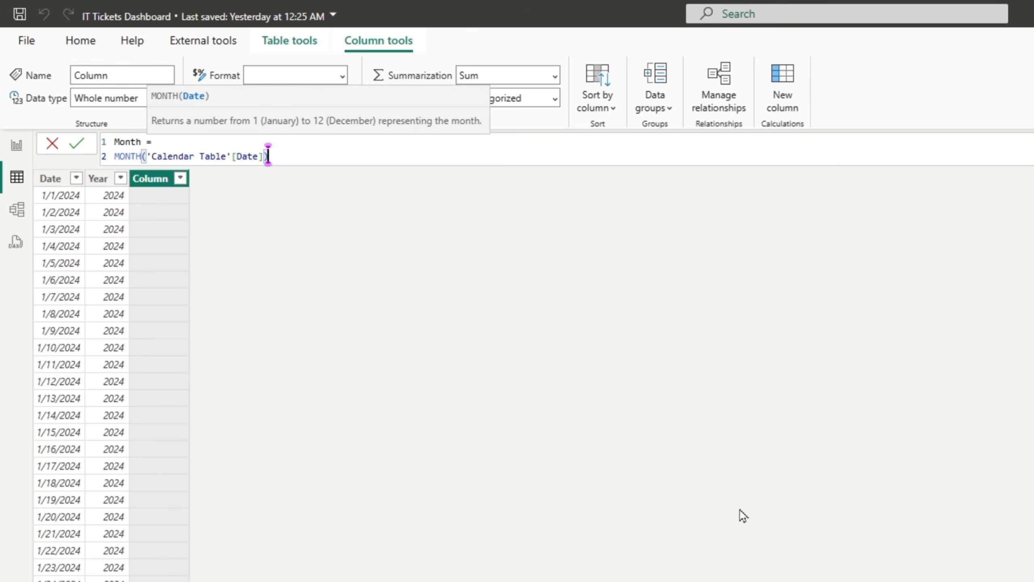
{"action": "key", "text": "Return"}
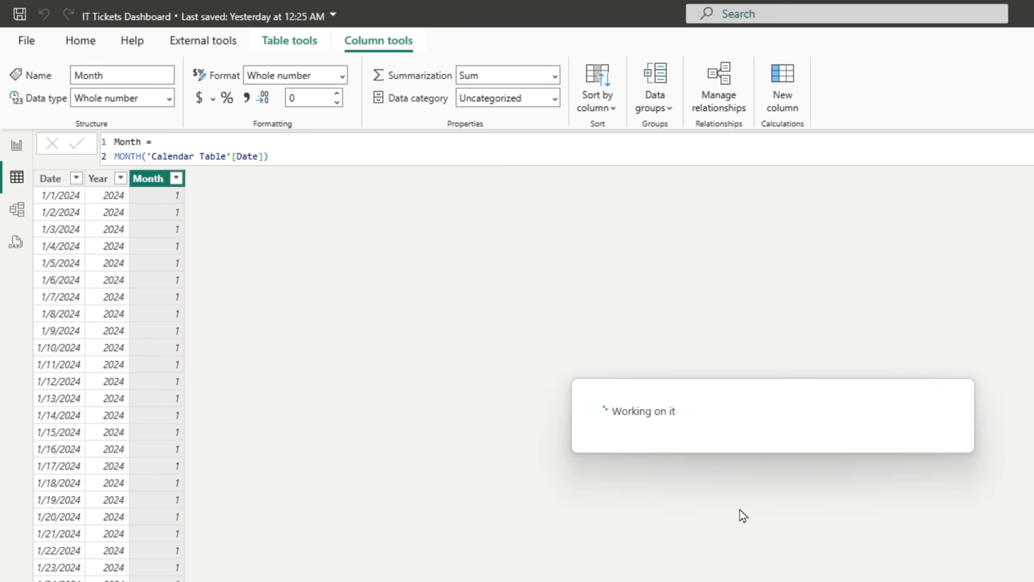
{"action": "left_click", "coordinate": [176, 179]}
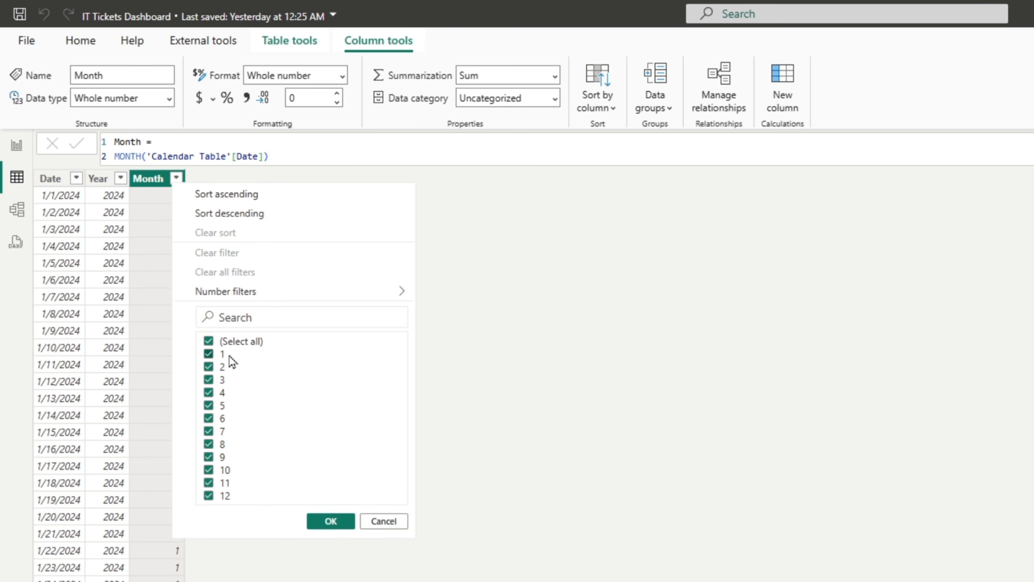
{"action": "left_click", "coordinate": [380, 523]}
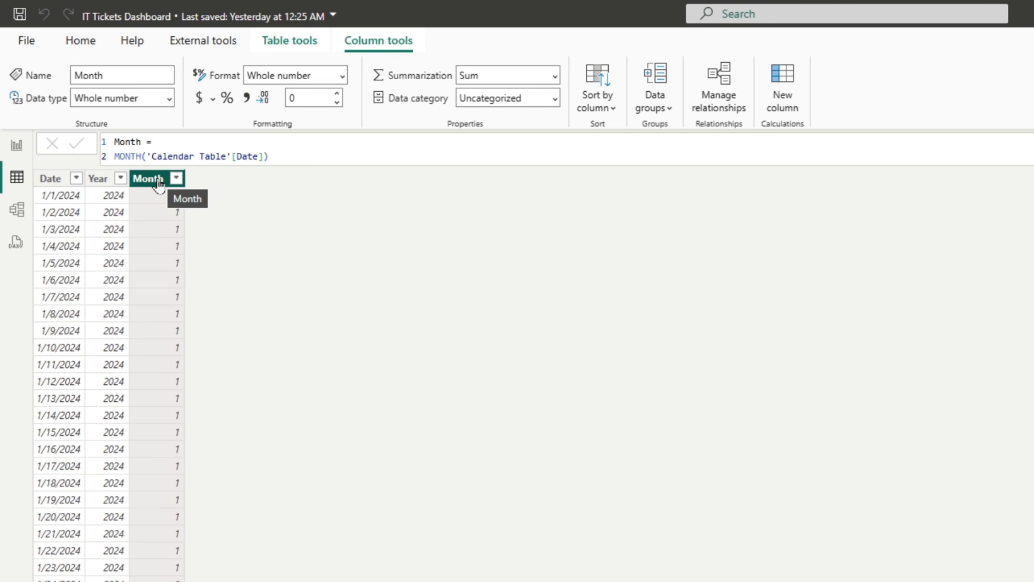
- Add a calculated column QTR to the Calendar Table with the formula QUARTER('Calendar Table'[Date]) and check its distinct values
{"action": "left_click", "coordinate": [779, 76]}
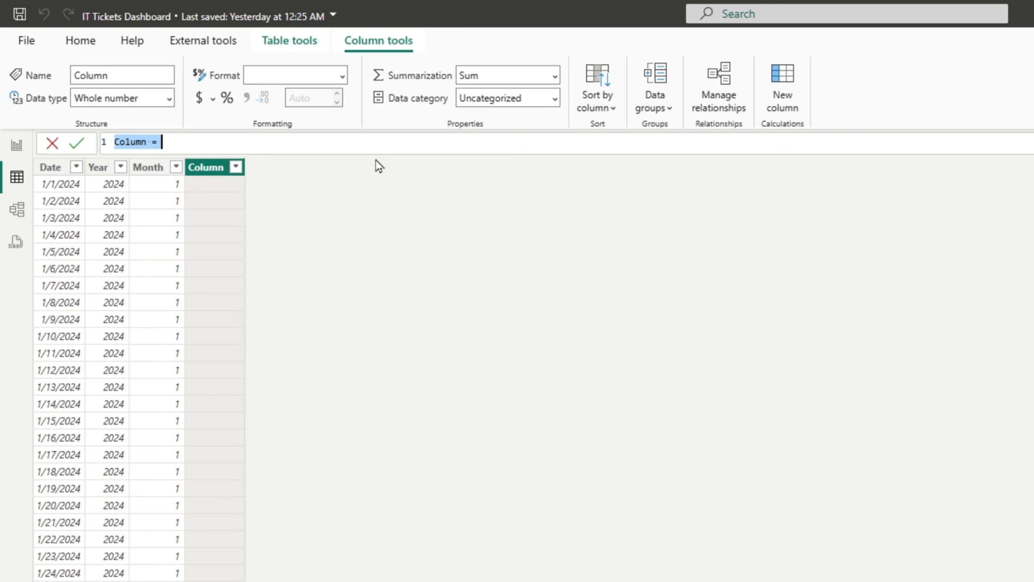
{"action": "type", "text": "QTR ="}
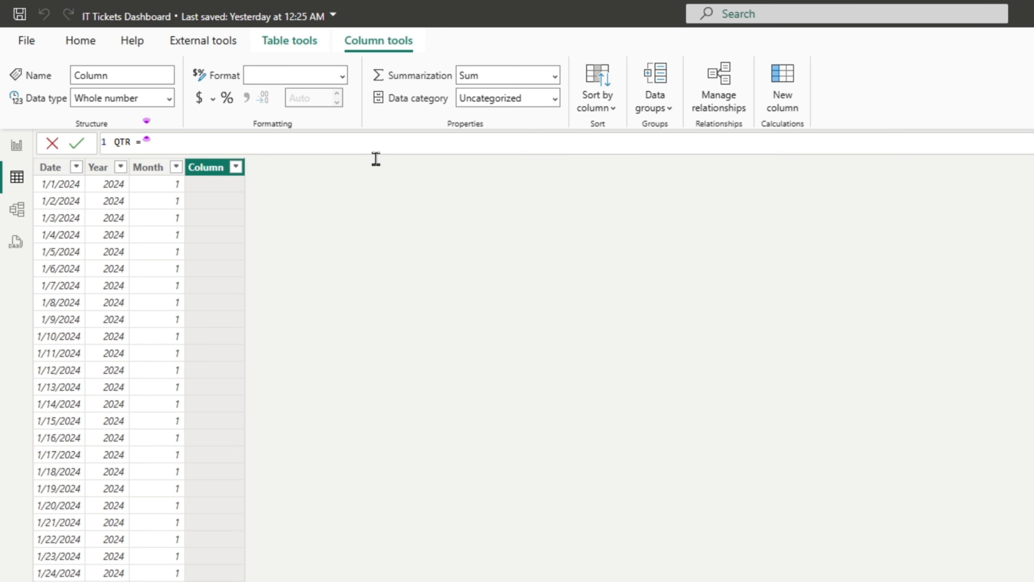
{"action": "key", "text": "shift+Return"}
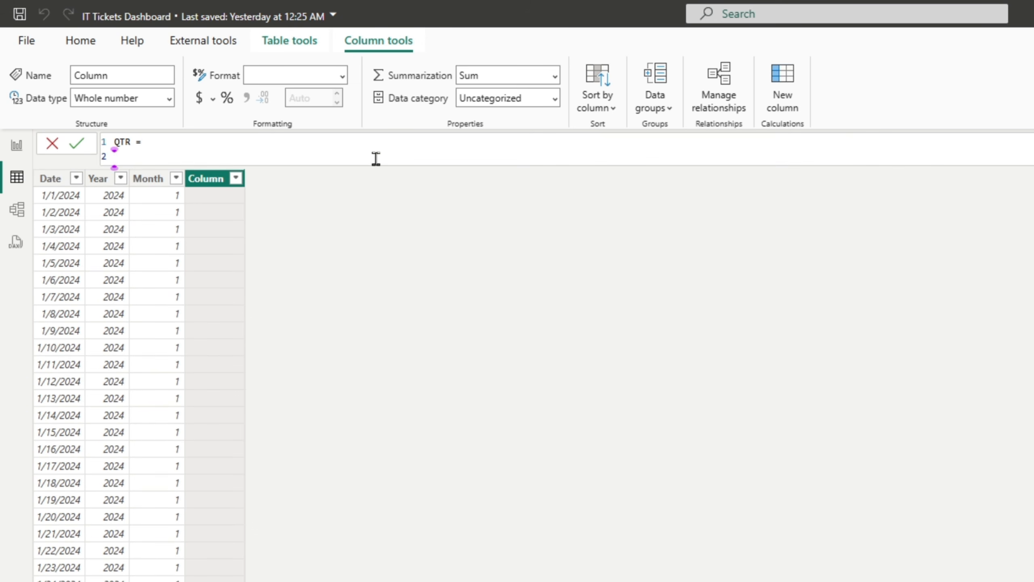
{"action": "type", "text": "qua"}
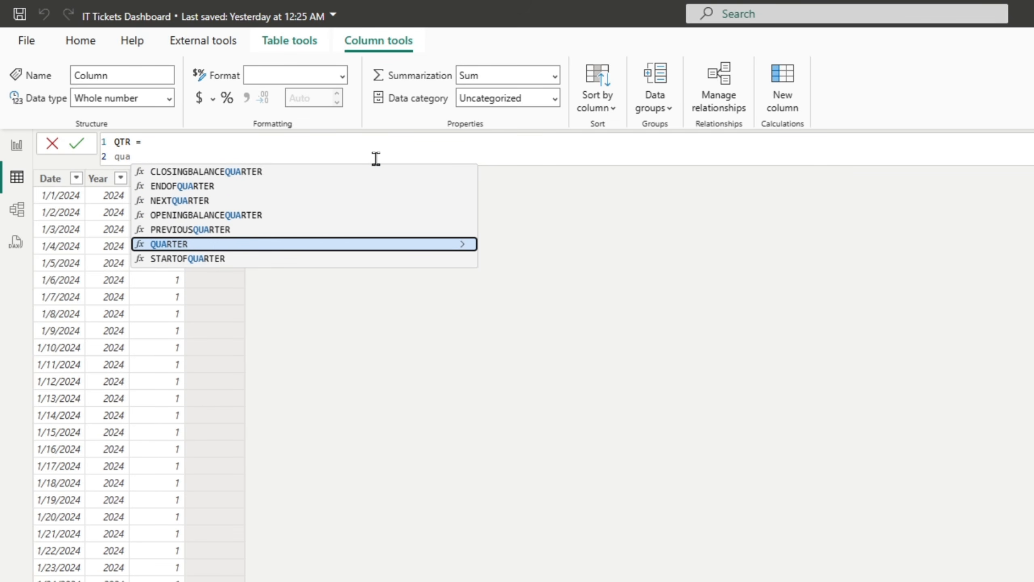
{"action": "key", "text": "Tab"}
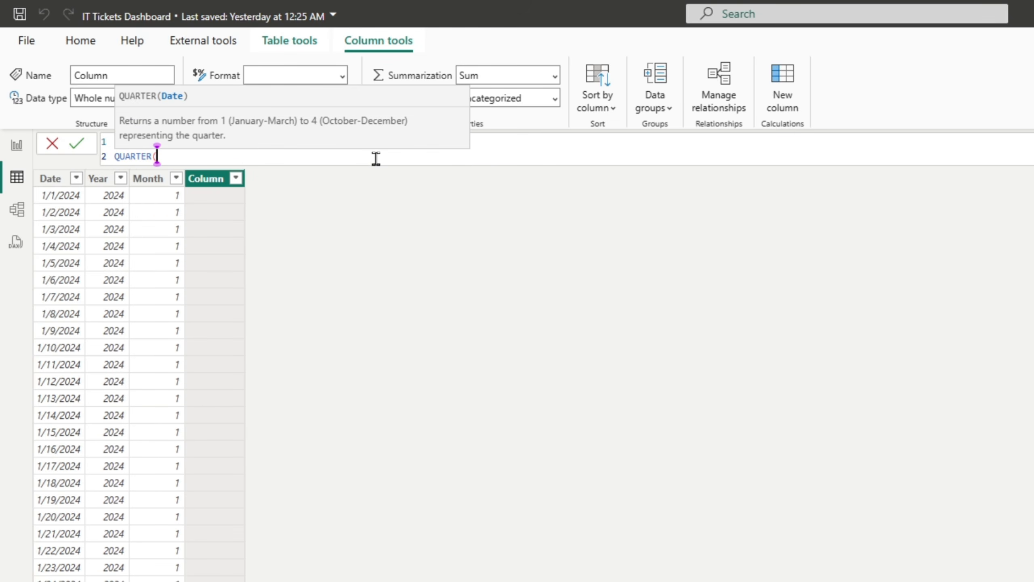
{"action": "type", "text": "te"}
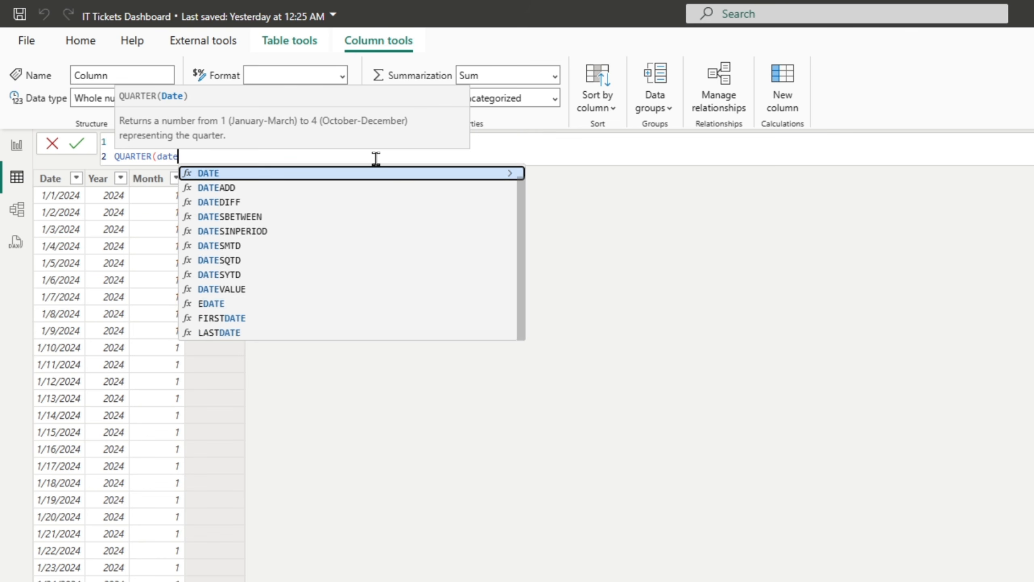
{"action": "key", "text": "Tab"}
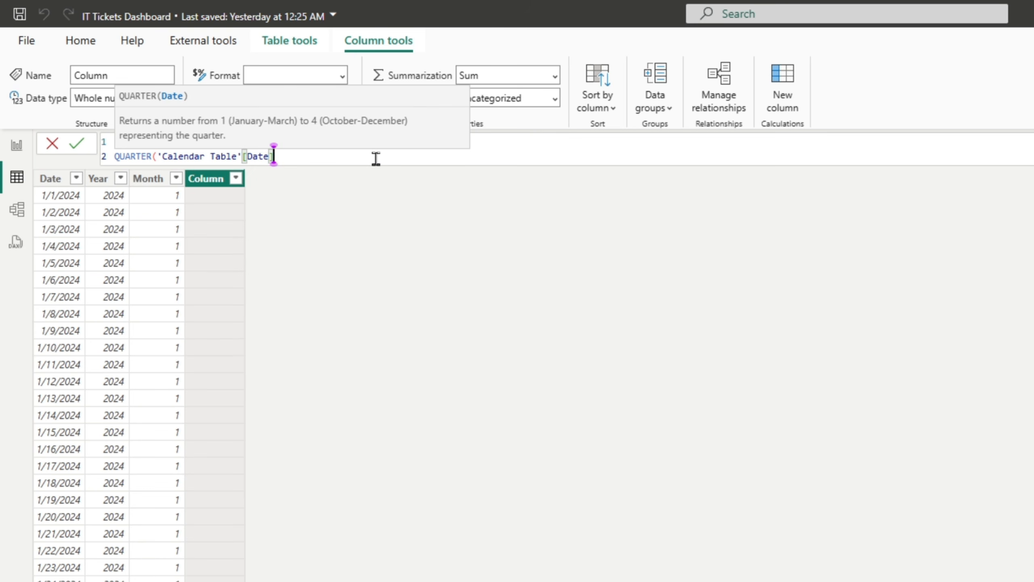
{"action": "type", "text": ")"}
{"action": "key", "text": "BackSpace"}
{"action": "type", "text": ")"}
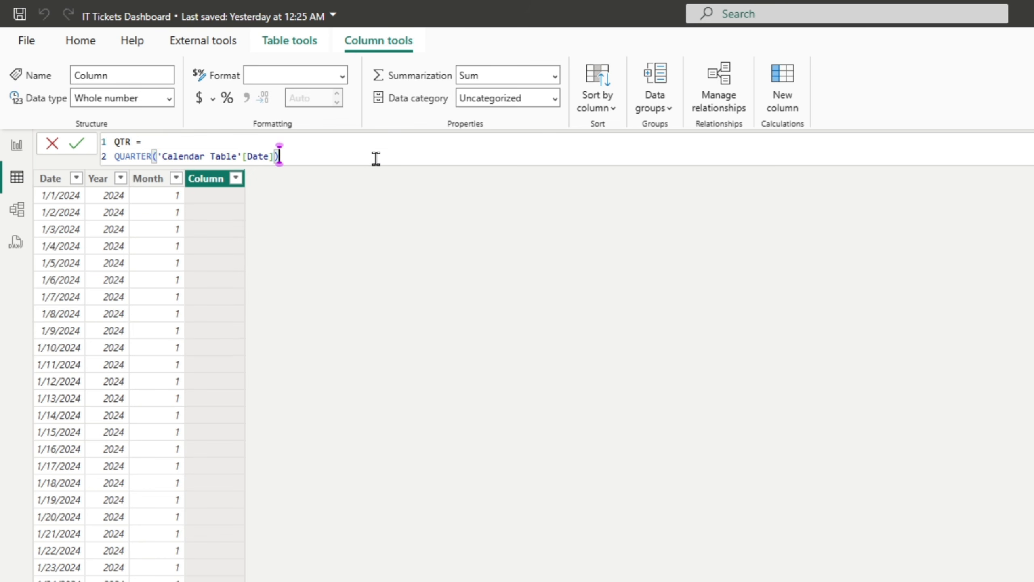
{"action": "key", "text": "Return"}
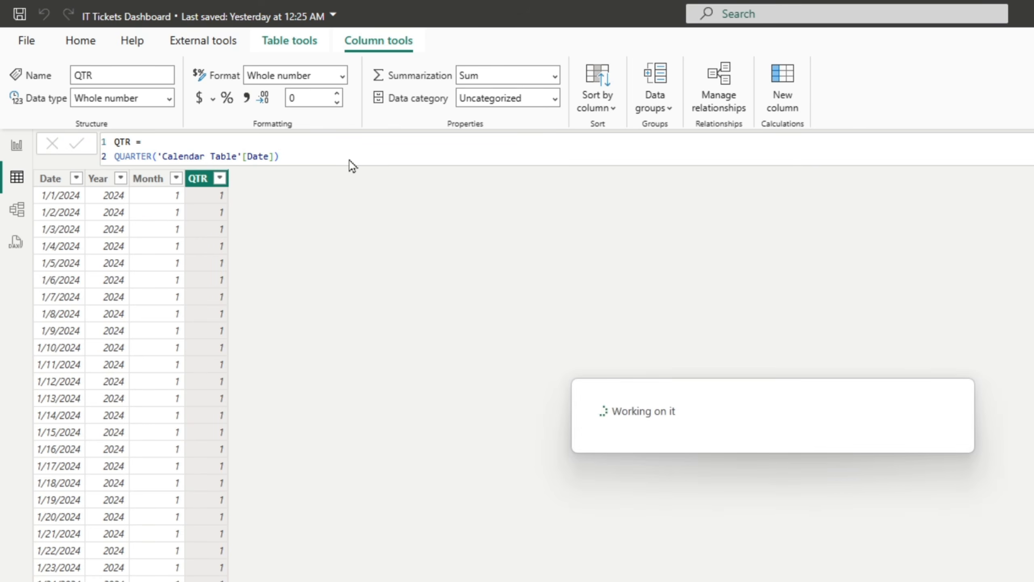
{"action": "left_click", "coordinate": [220, 179]}
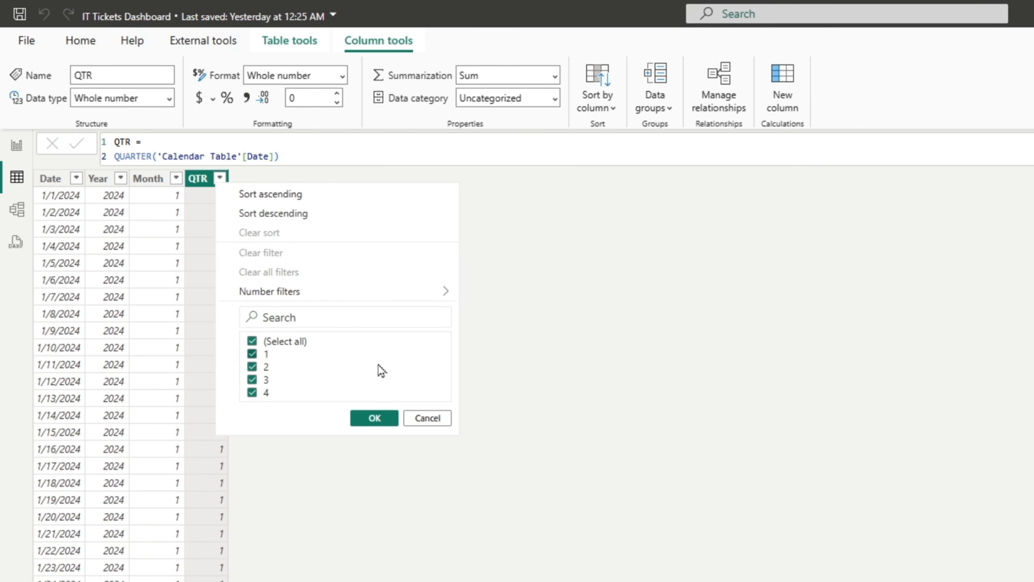
{"action": "left_click", "coordinate": [439, 418]}
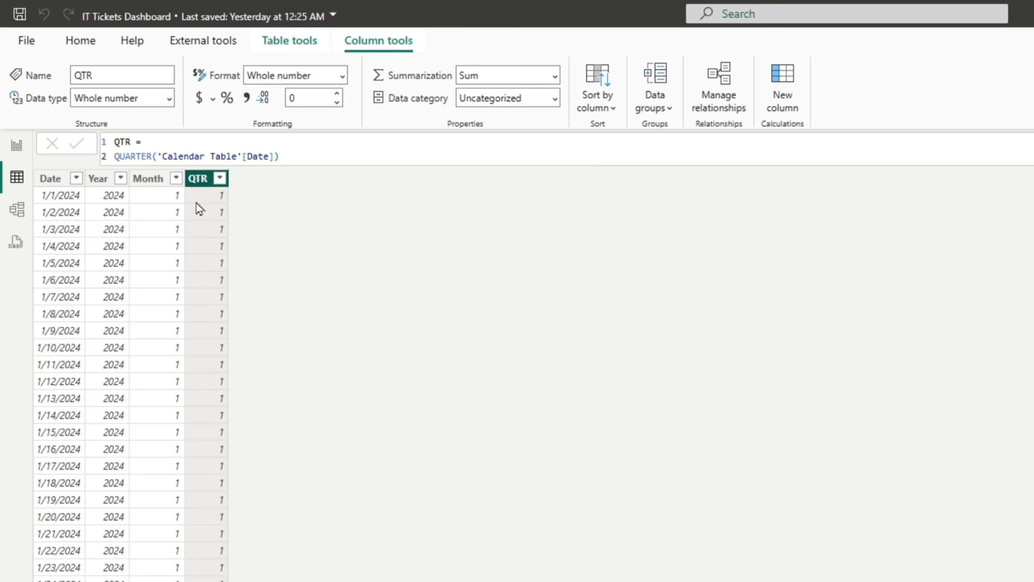
- Add a calculated column QTR Name to the Calendar Table that joins the text "Q" with 'Calendar Table'[QTR]
{"action": "left_click", "coordinate": [800, 75]}
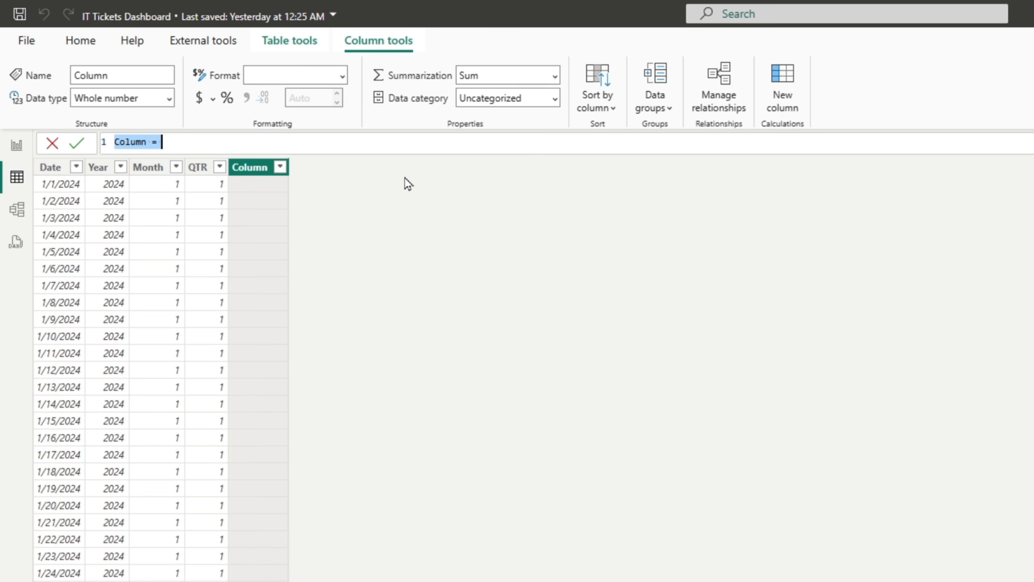
{"action": "type", "text": "QTR"}
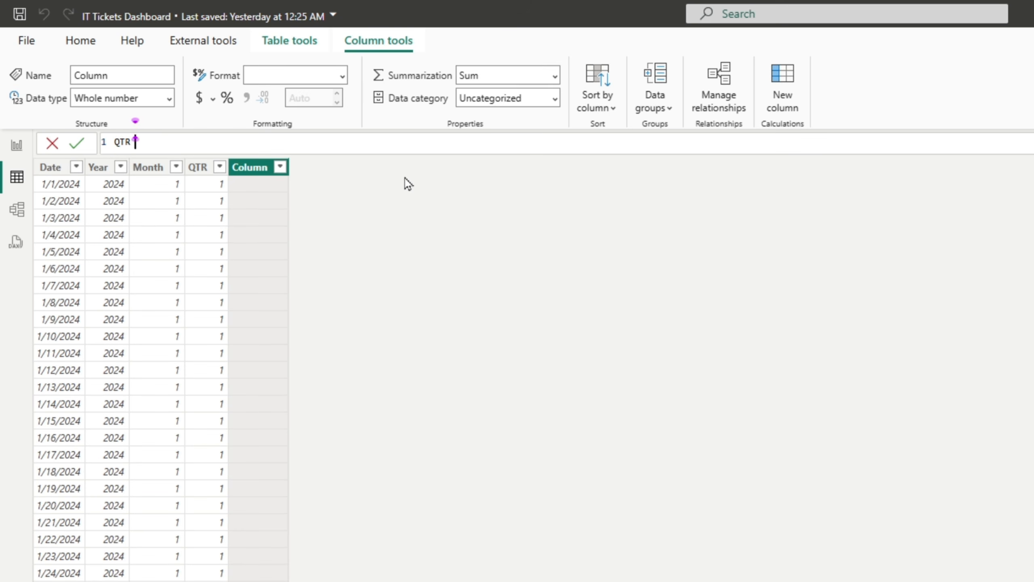
{"action": "type", "text": " Name ="}
{"action": "key", "text": "shift+Return"}
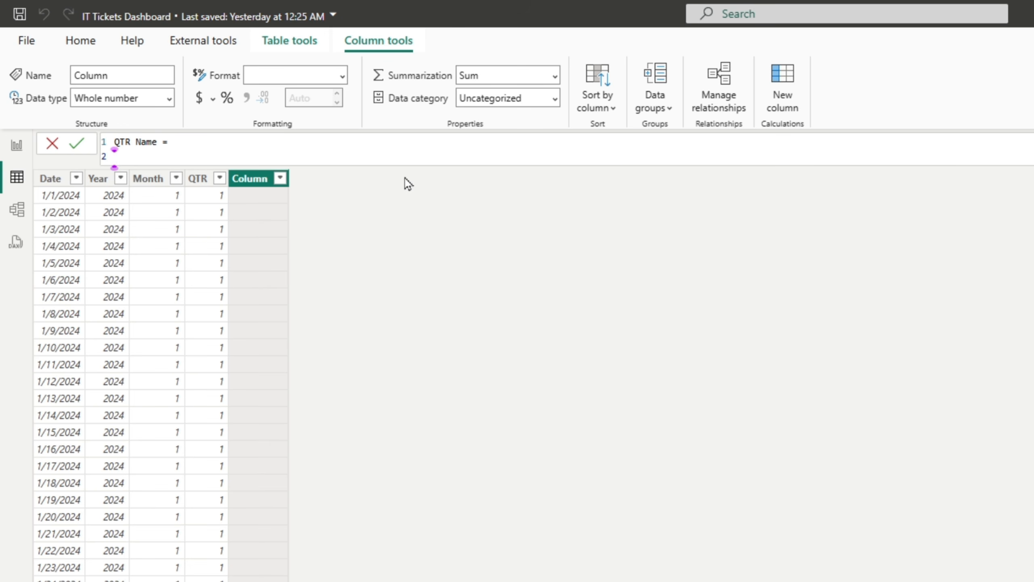
{"action": "type", "text": "\"Q\" & qu"}
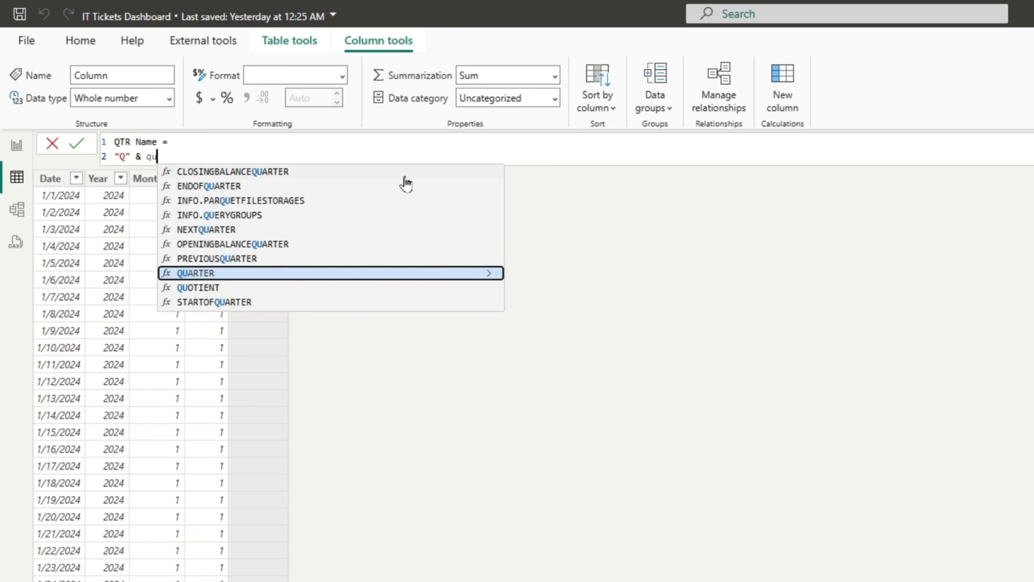
{"action": "key", "text": "BackSpace"}
{"action": "type", "text": "t"}
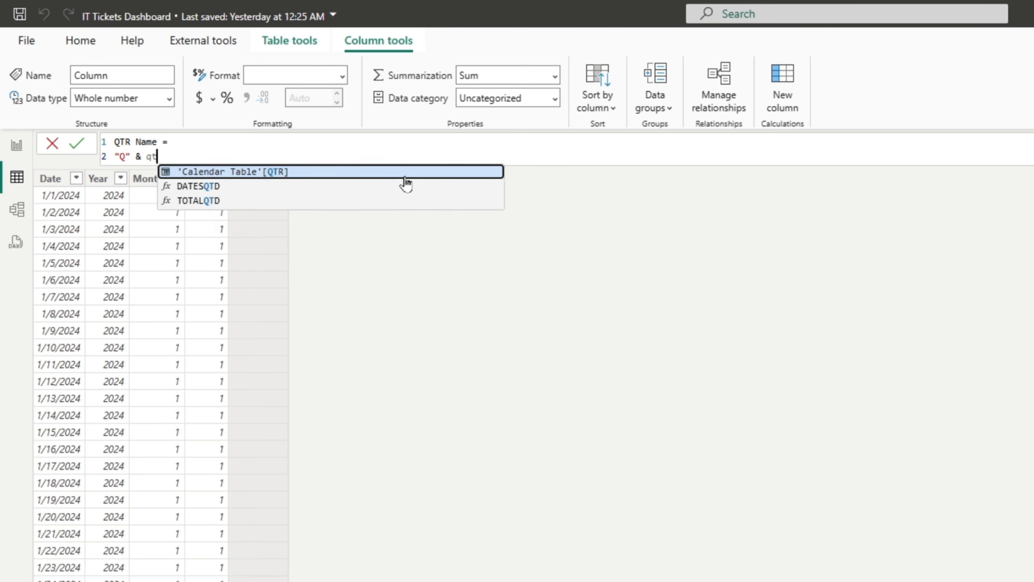
{"action": "left_click", "coordinate": [406, 184]}
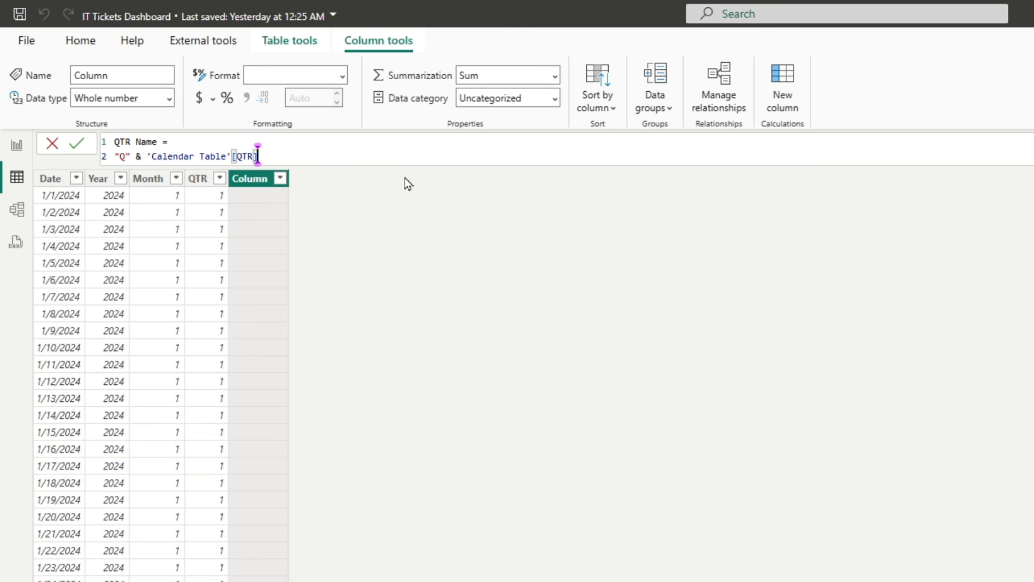
{"action": "type", "text": ")"}
{"action": "key", "text": "Return"}
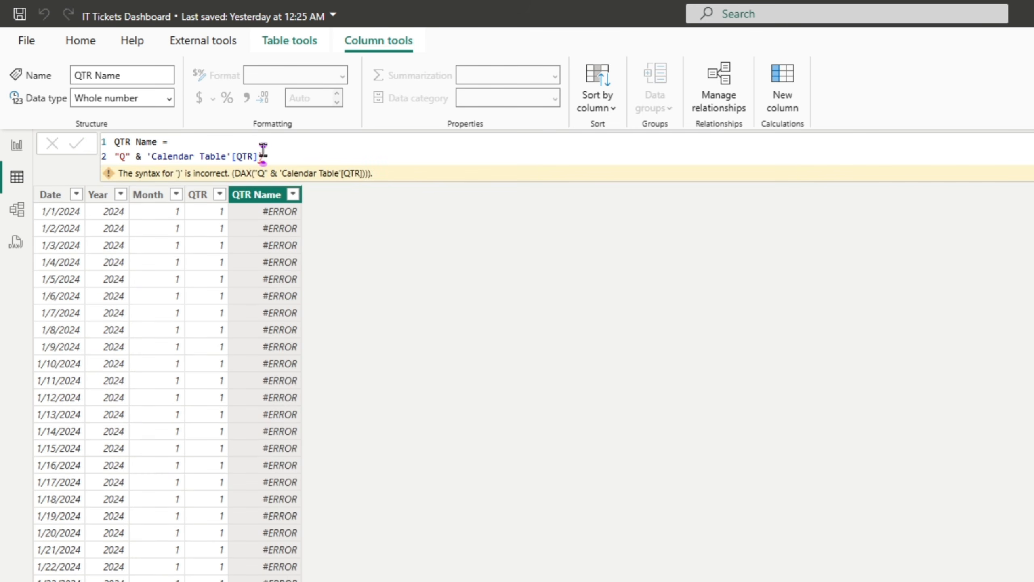
- Remove the stray closing parenthesis from the QTR Name formula and check the column's distinct values
{"action": "left_click", "coordinate": [292, 150]}
{"action": "key", "text": "BackSpace"}
{"action": "key", "text": "Return"}
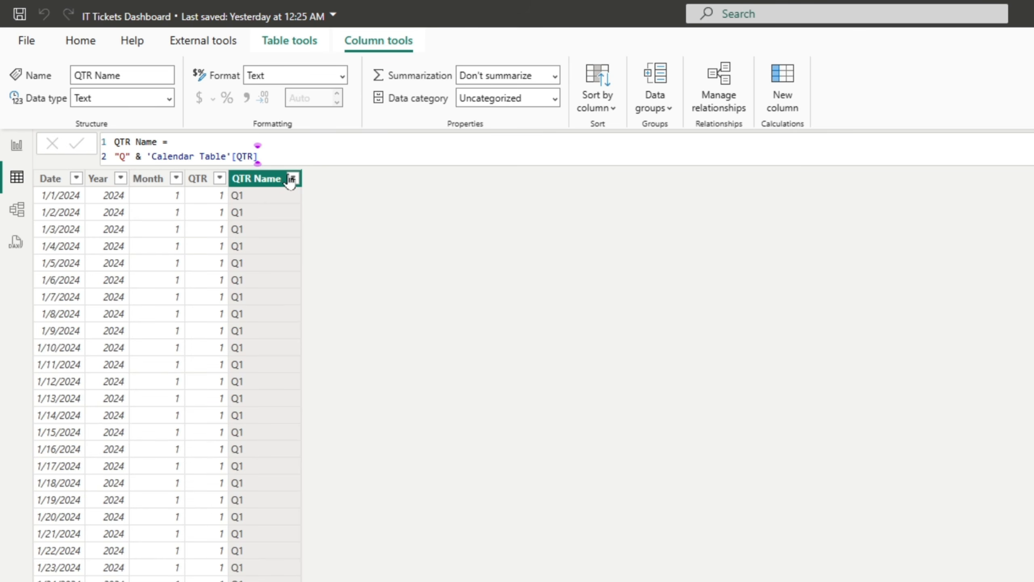
{"action": "left_click", "coordinate": [292, 179]}
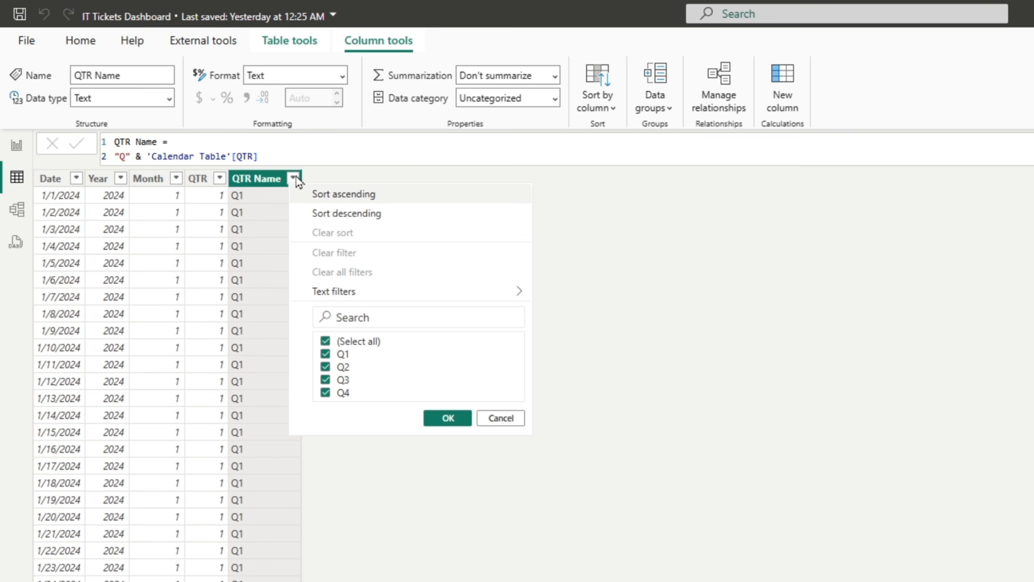
{"action": "left_click", "coordinate": [492, 420]}
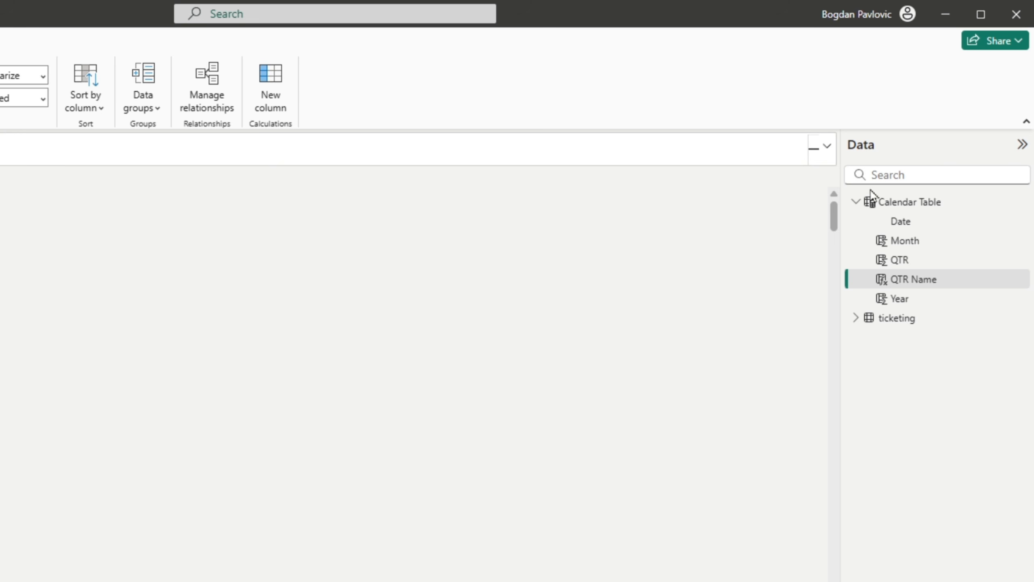
- Add a calculated column Month Name to the Calendar Table with the formula FORMAT('Calendar Table'[Date],"mmm") and look through its rows
{"action": "right_click", "coordinate": [924, 203]}
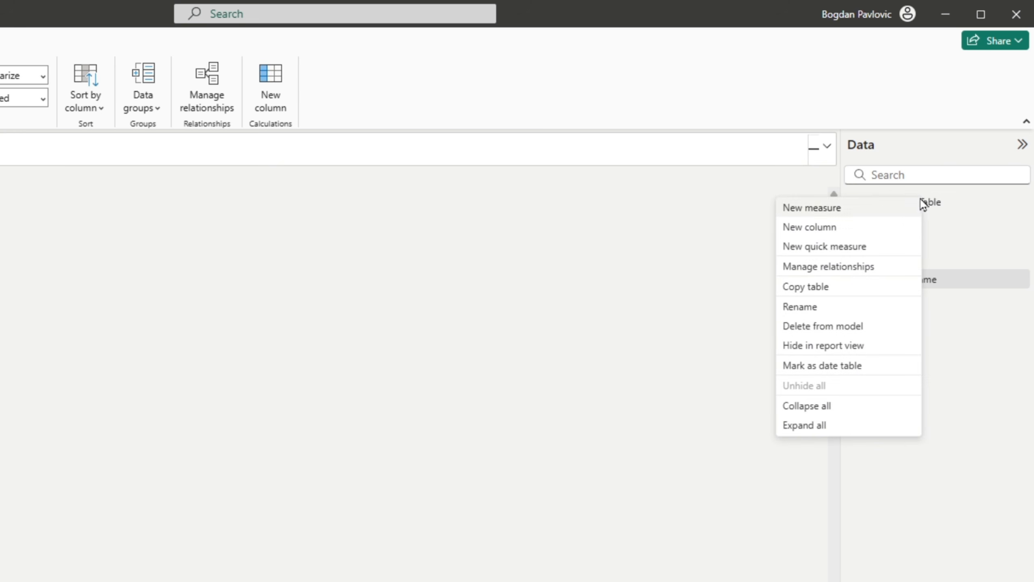
{"action": "left_click", "coordinate": [812, 228]}
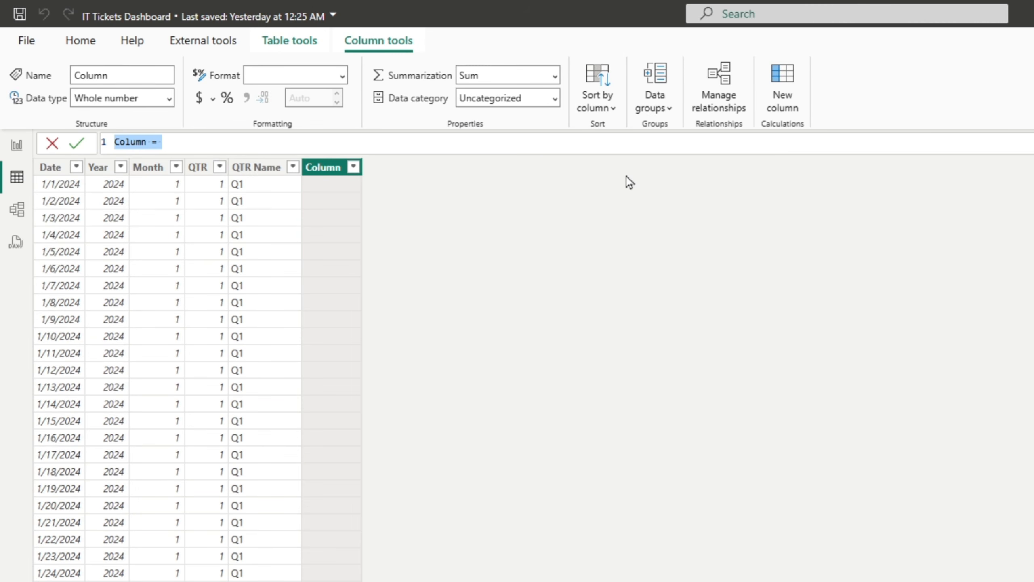
{"action": "type", "text": "Month"}
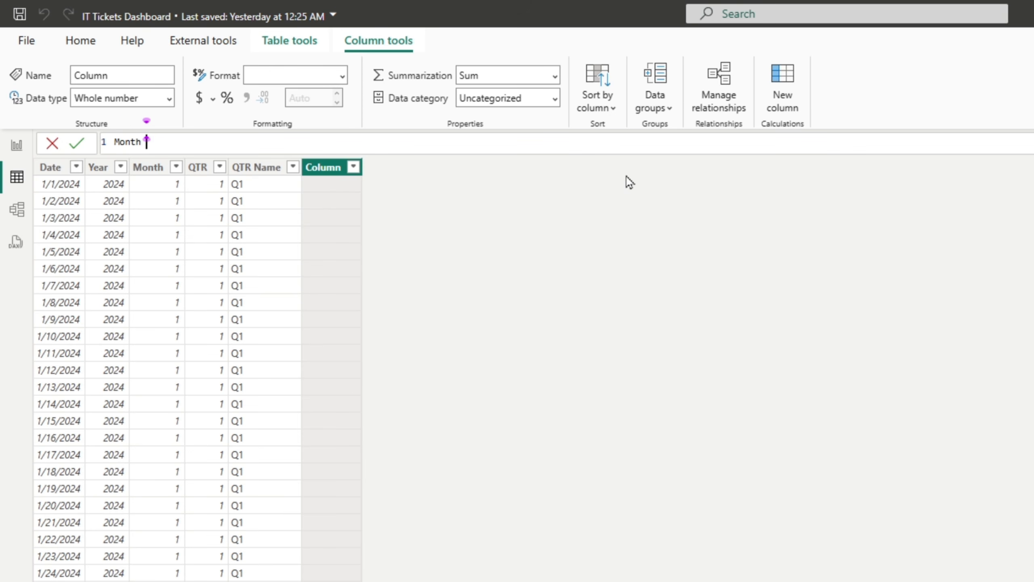
{"action": "type", "text": " Name ="}
{"action": "key", "text": "shift+Return"}
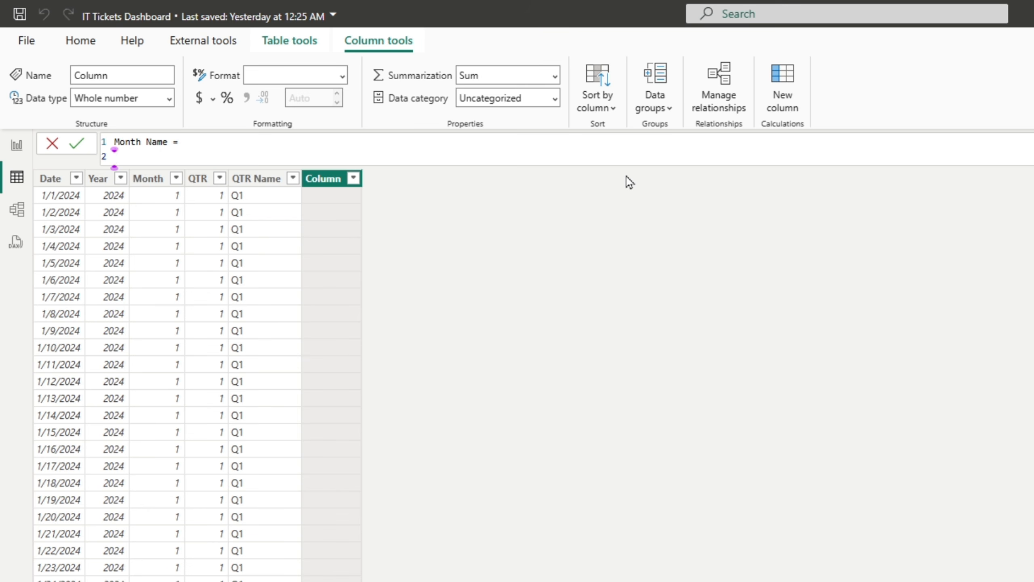
{"action": "type", "text": "forma"}
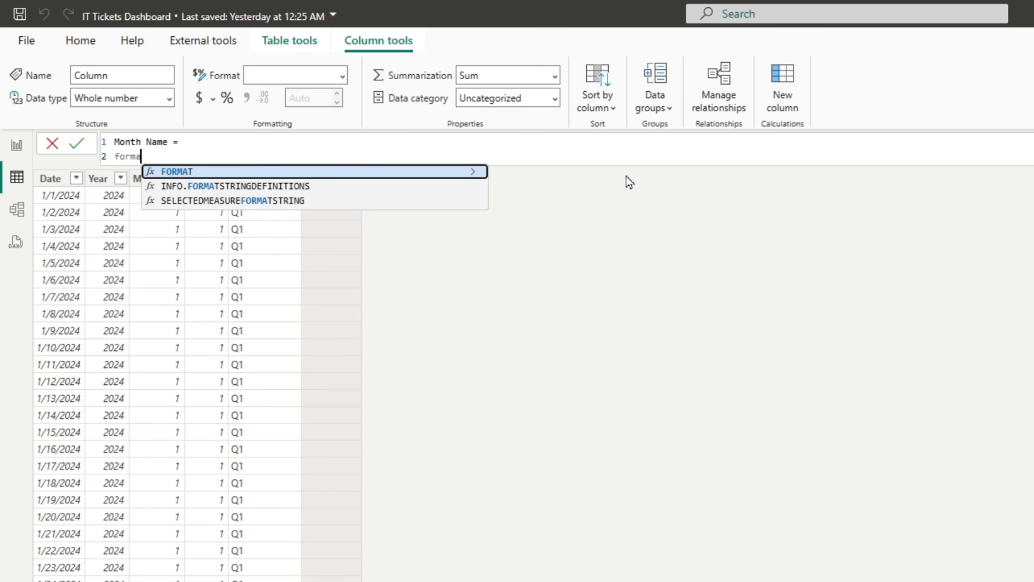
{"action": "key", "text": "Tab"}
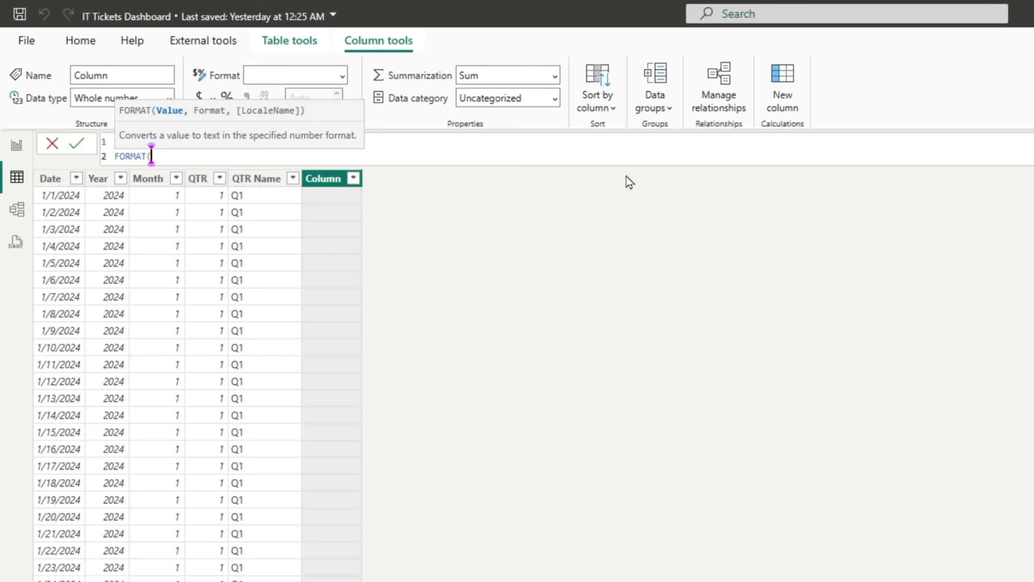
{"action": "type", "text": "da"}
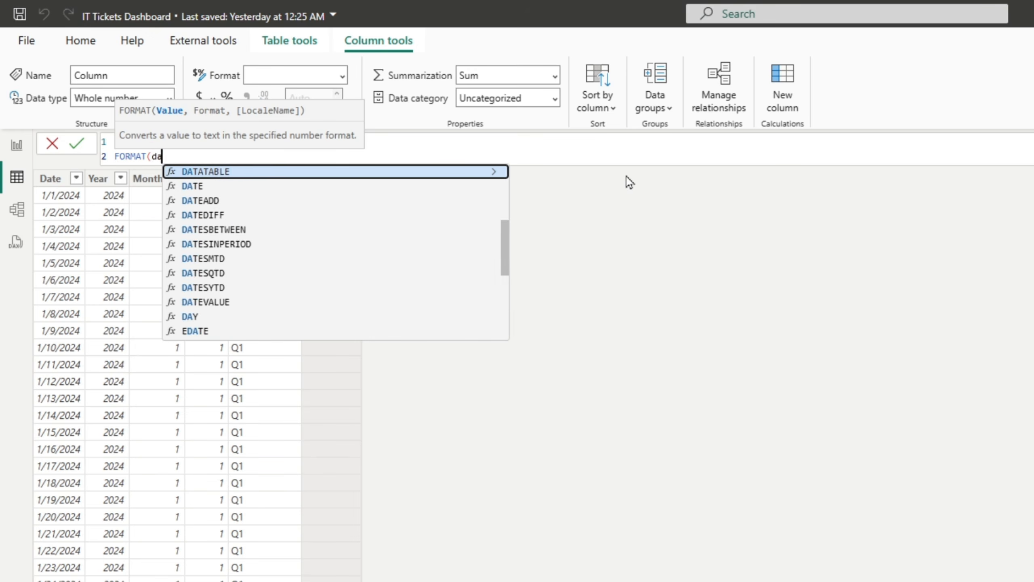
{"action": "type", "text": "te"}
{"action": "key", "text": "Tab"}
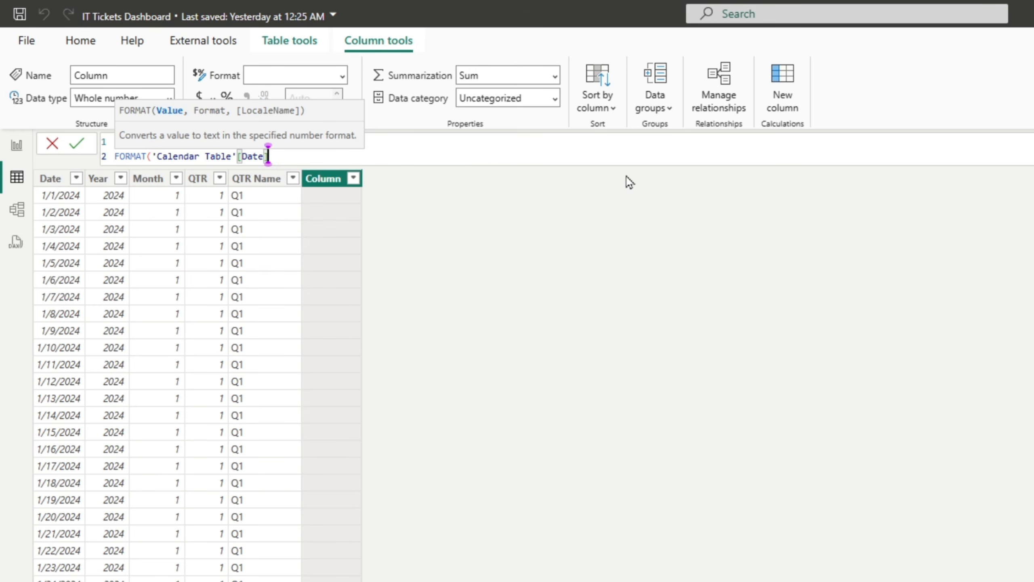
{"action": "type", "text": ","}
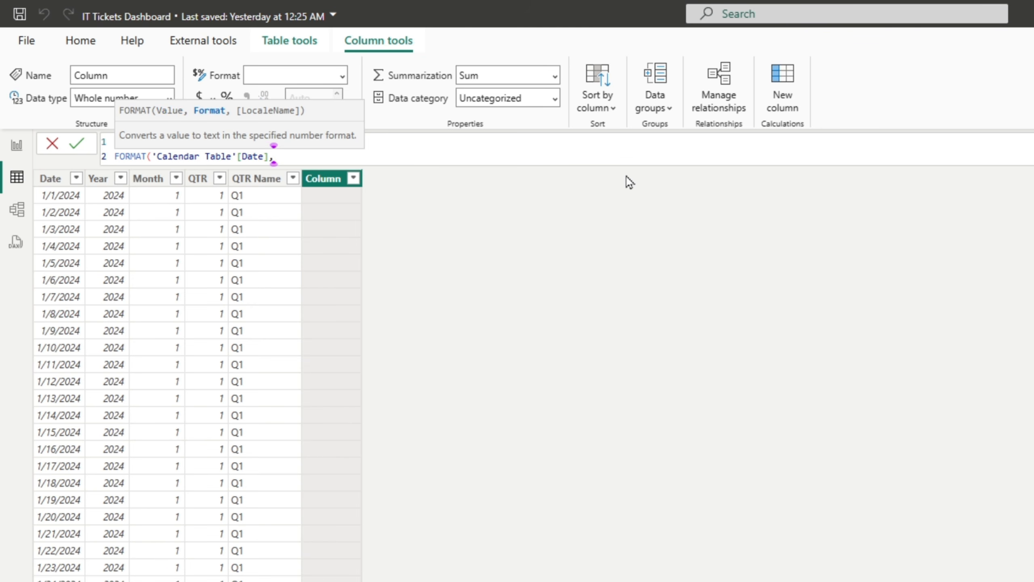
{"action": "type", "text": "\"mmm\")"}
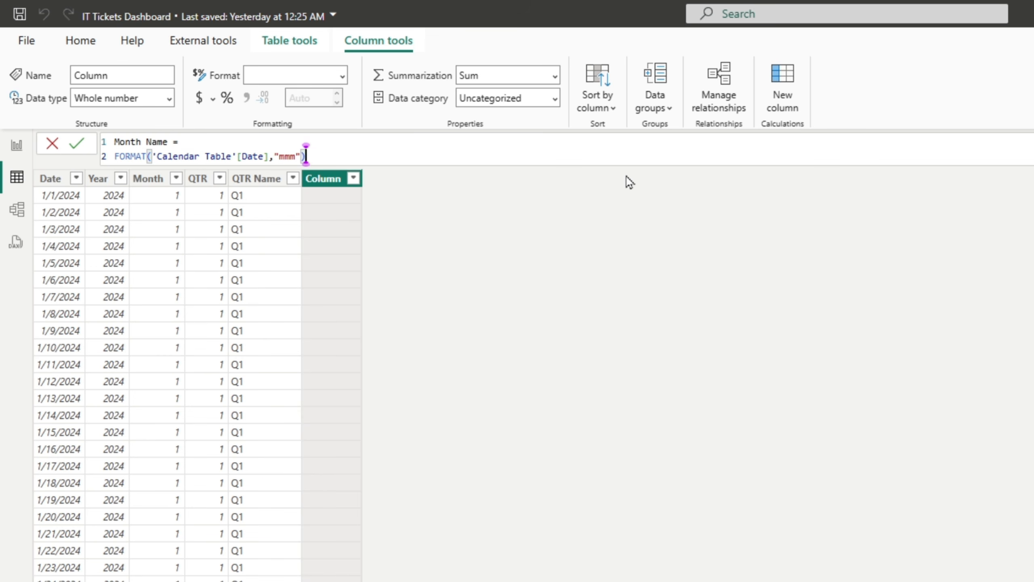
{"action": "key", "text": "Return"}
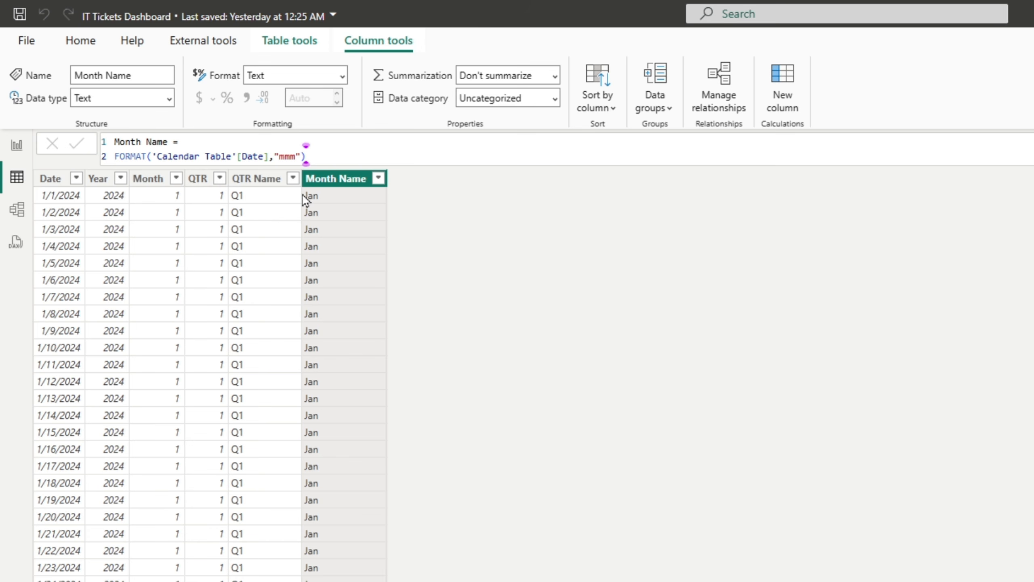
{"action": "scroll", "coordinate": [88, 407], "scroll_direction": "down", "scroll_amount": 2}
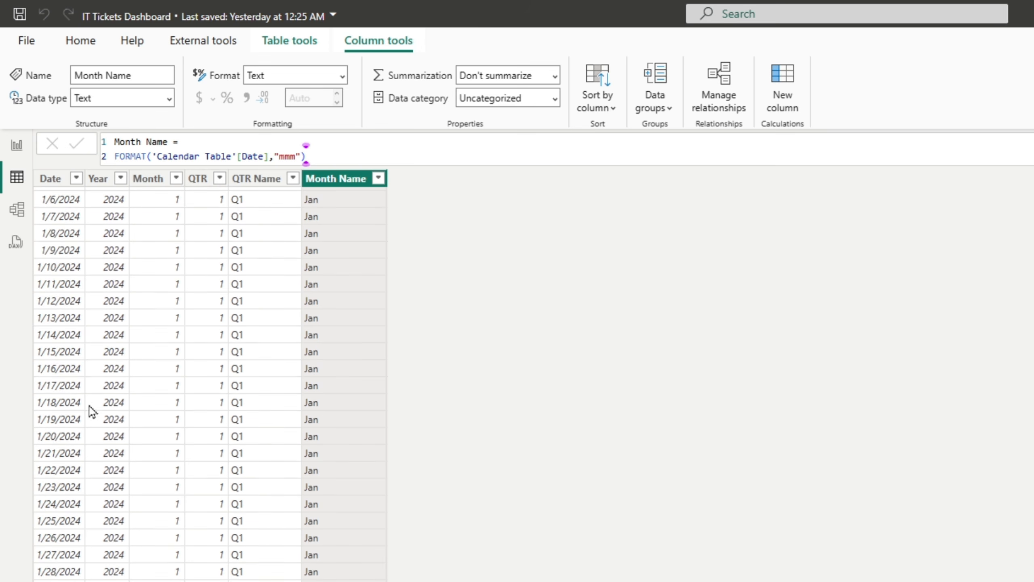
{"action": "scroll", "coordinate": [123, 414], "scroll_direction": "up", "scroll_amount": 2}
{"action": "scroll", "coordinate": [75, 528], "scroll_direction": "down", "scroll_amount": 6}
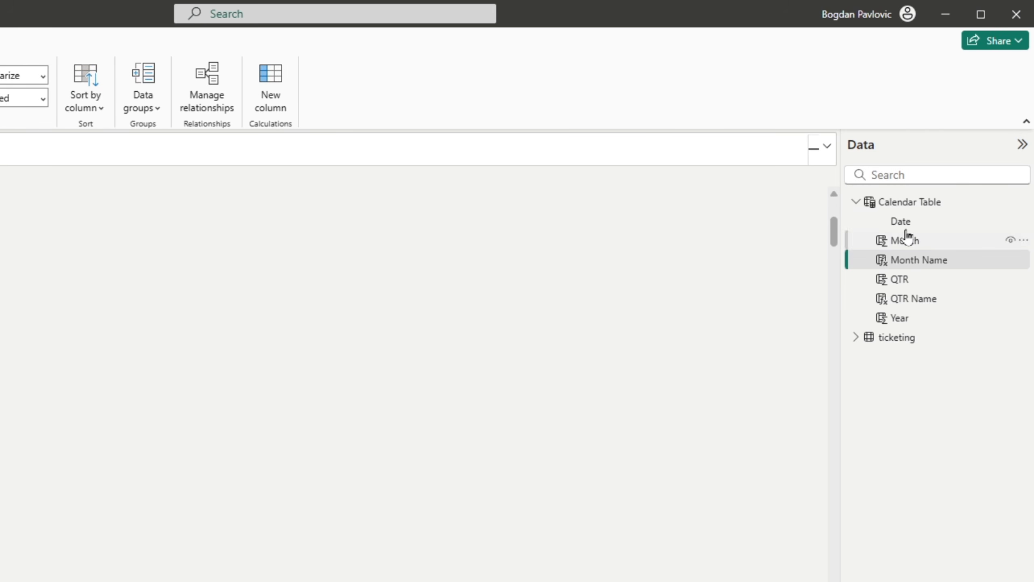
- Mark the Calendar Table as a date table with Date as its date column and save the setting
{"action": "right_click", "coordinate": [902, 203]}
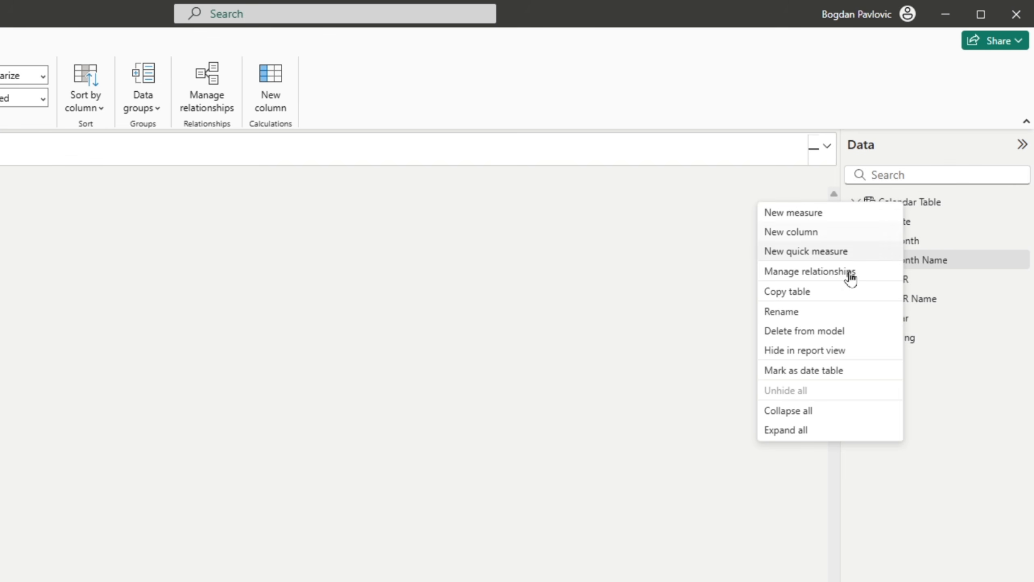
{"action": "left_click", "coordinate": [810, 375]}
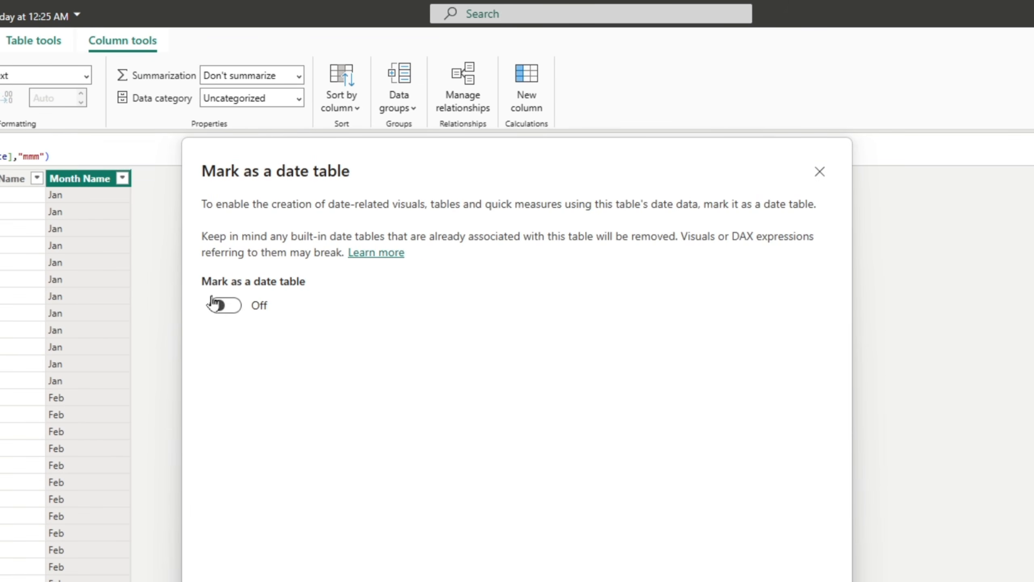
{"action": "left_click", "coordinate": [230, 306]}
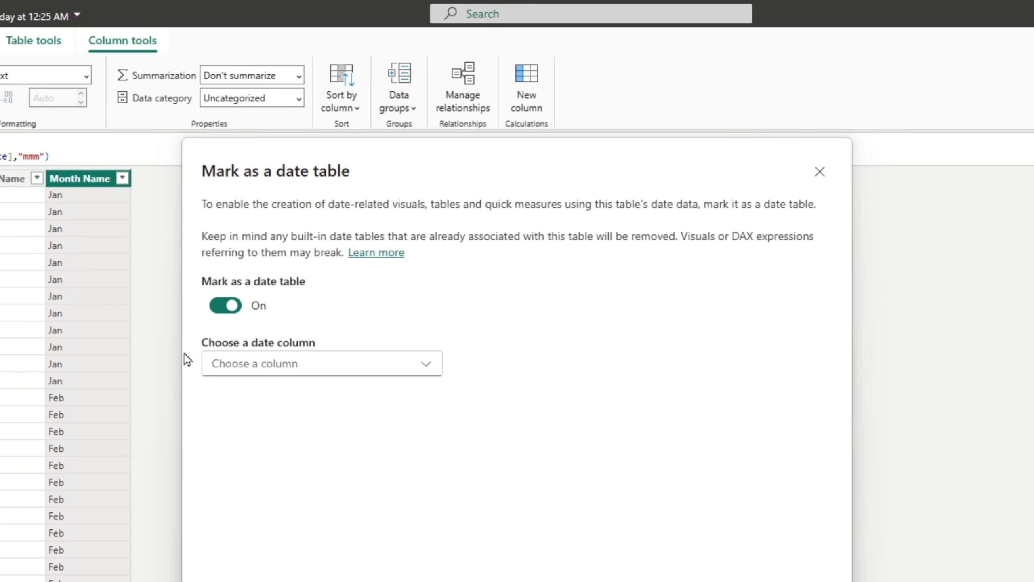
{"action": "left_click", "coordinate": [320, 369]}
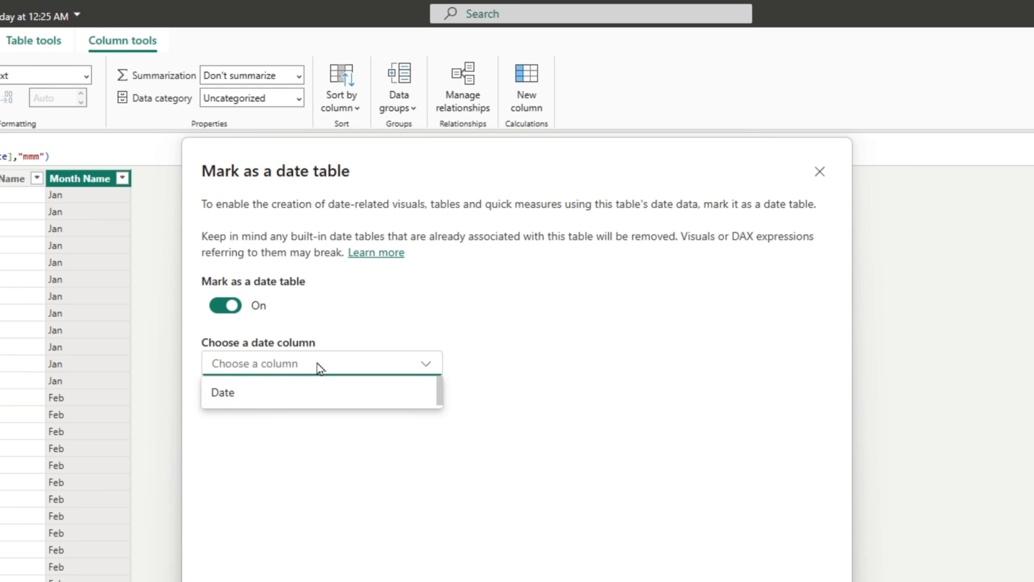
{"action": "left_click", "coordinate": [265, 393]}
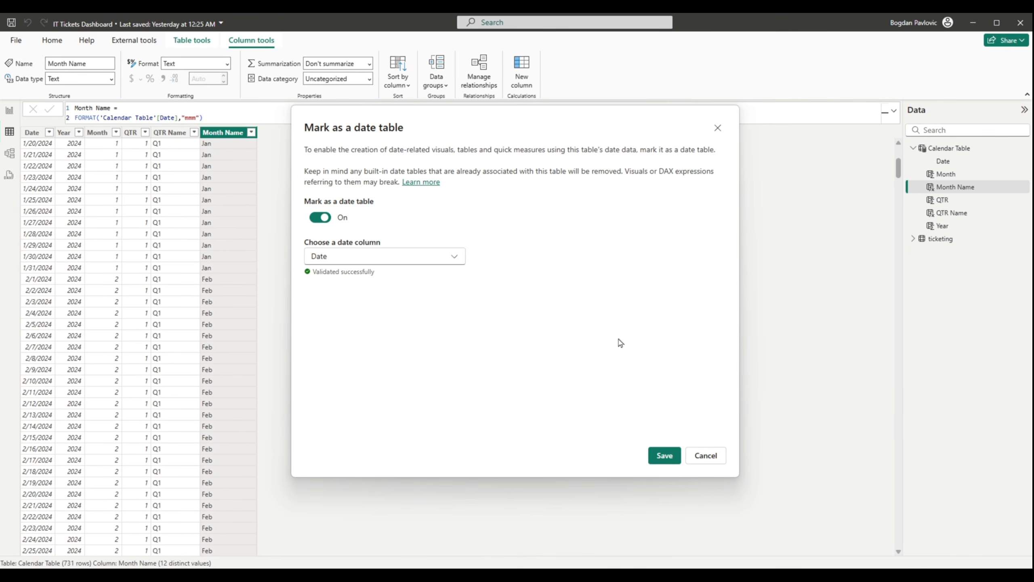
{"action": "left_click", "coordinate": [665, 455]}
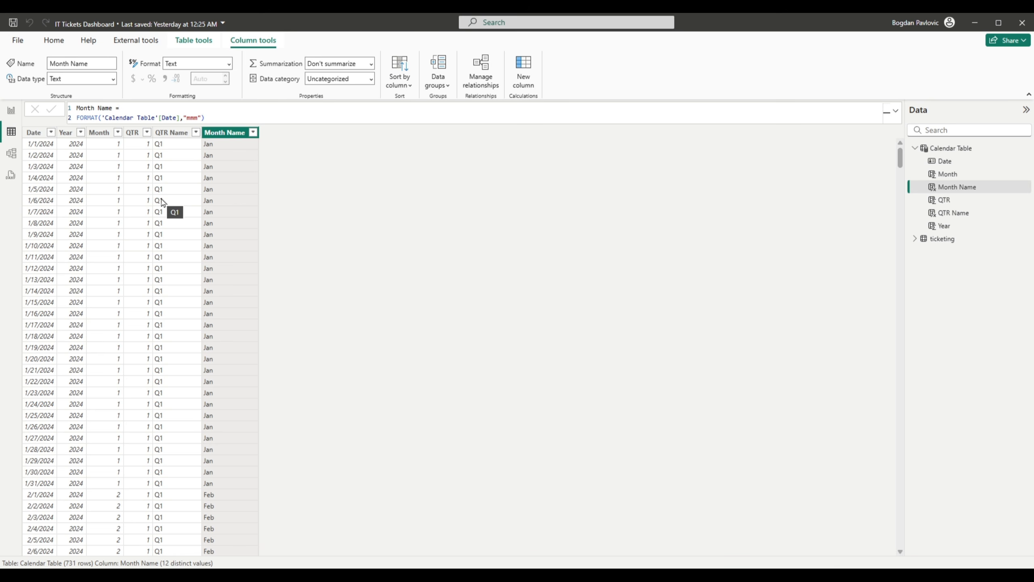
- Open the model view and move the Calendar Table card slightly away from the ticketing table
{"action": "left_click", "coordinate": [11, 155]}
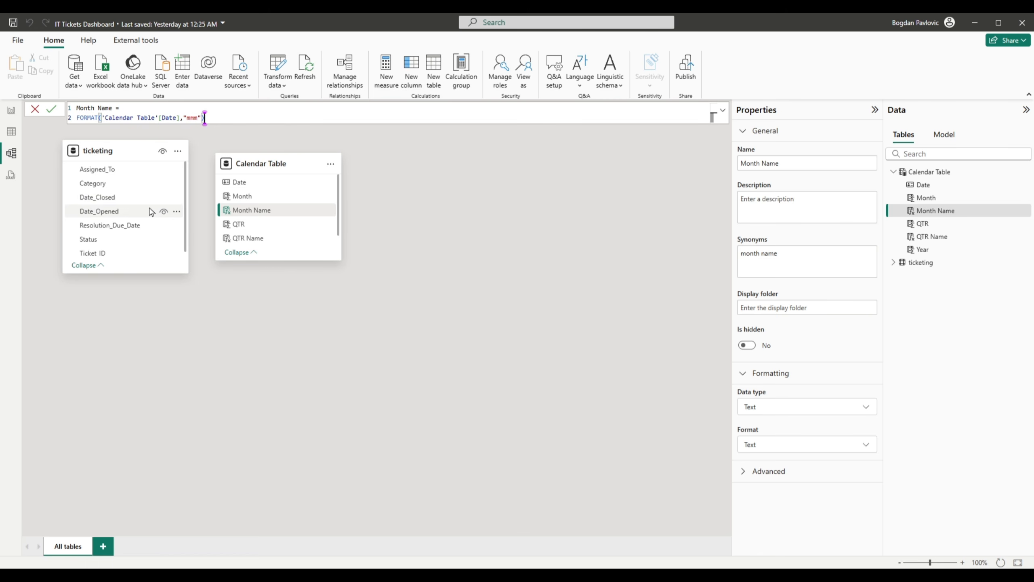
{"action": "left_click_drag", "start_coordinate": [259, 163], "coordinate": [277, 165]}
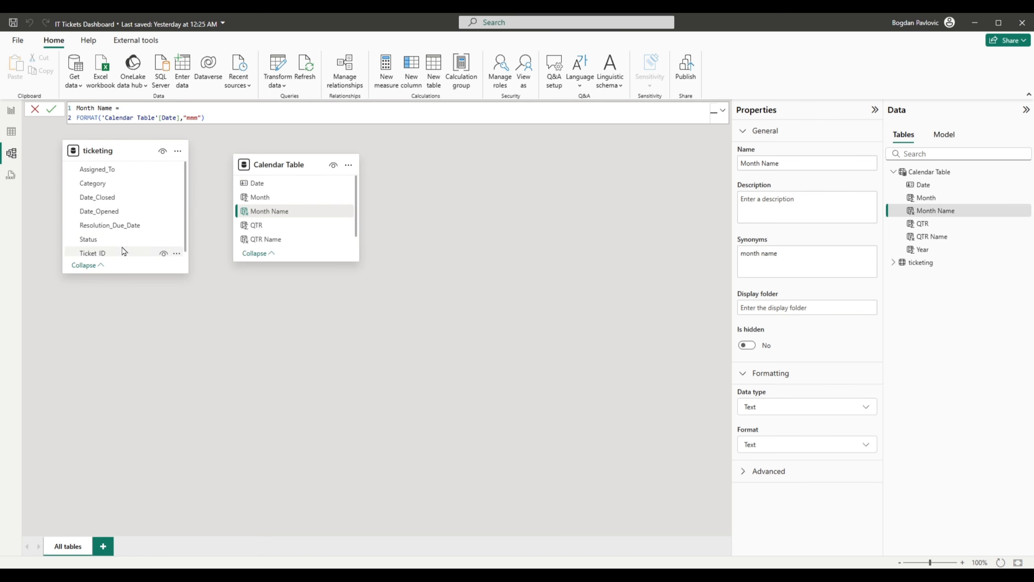
{"action": "left_click", "coordinate": [278, 186]}
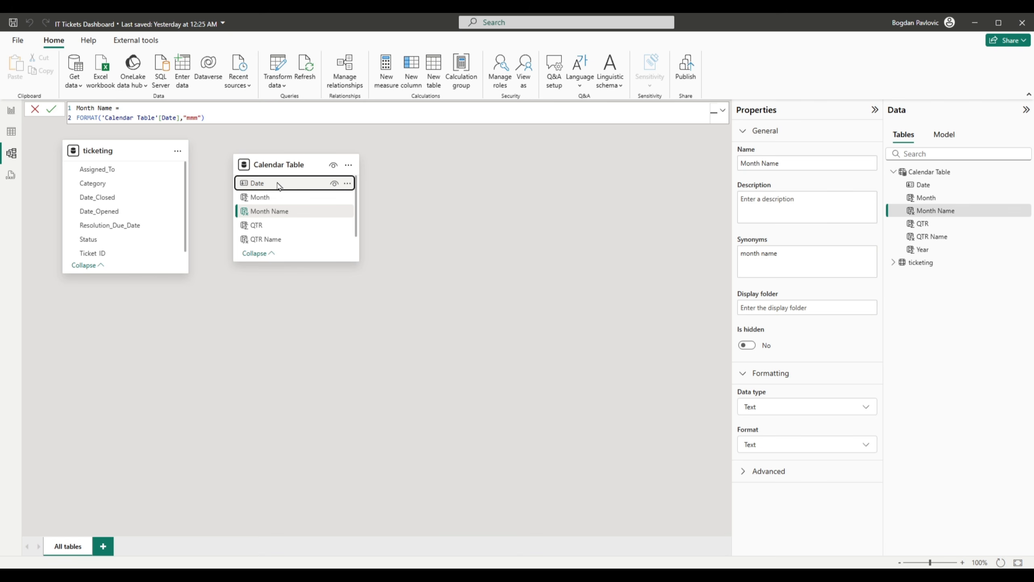
{"action": "left_click_drag", "start_coordinate": [277, 186], "coordinate": [131, 214]}
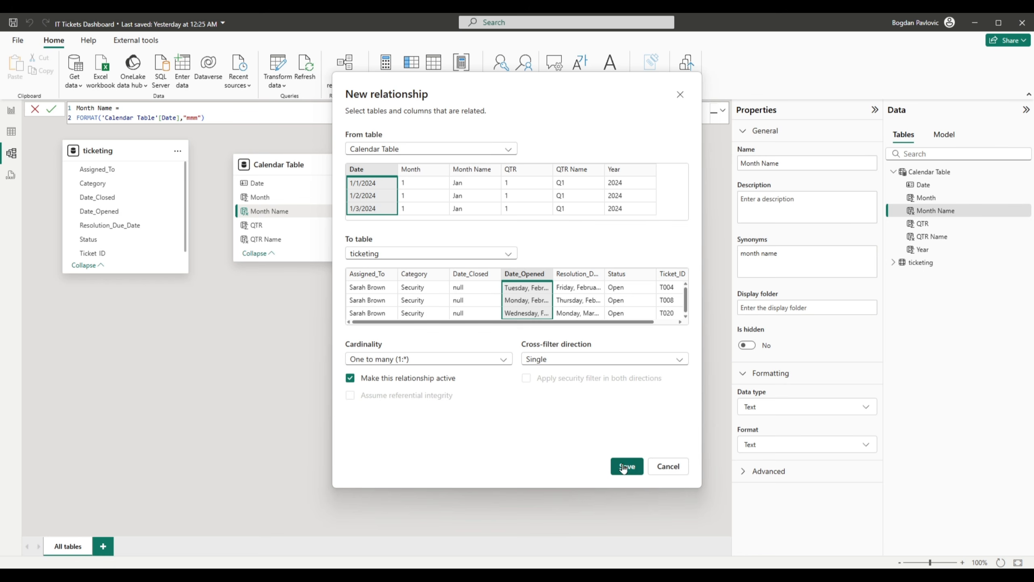
{"action": "left_click", "coordinate": [670, 467]}
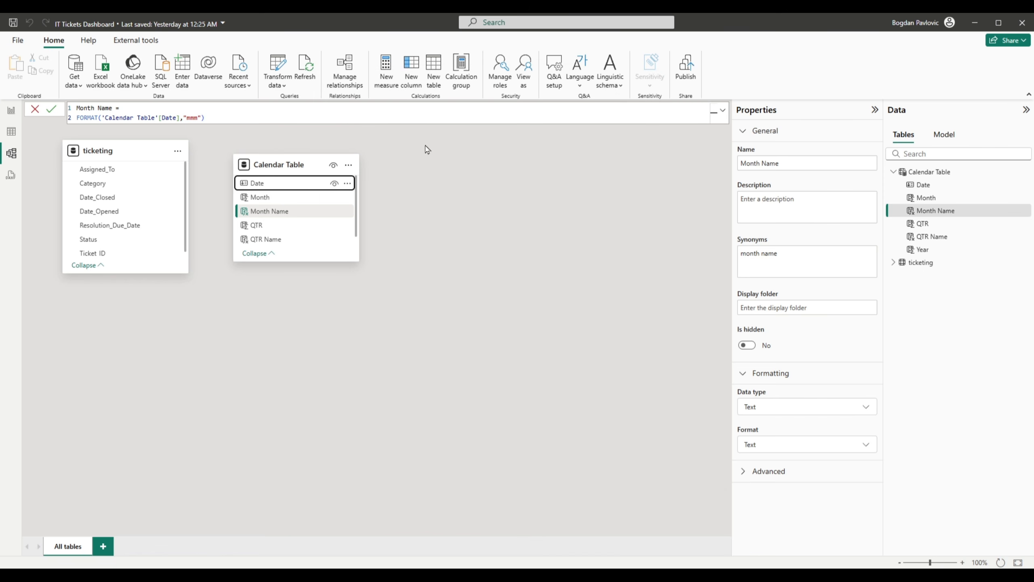
- Define a new relationship from the Calendar Table's Date column to the ticketing table's Date_Opened column through Manage relationships
{"action": "left_click", "coordinate": [346, 66]}
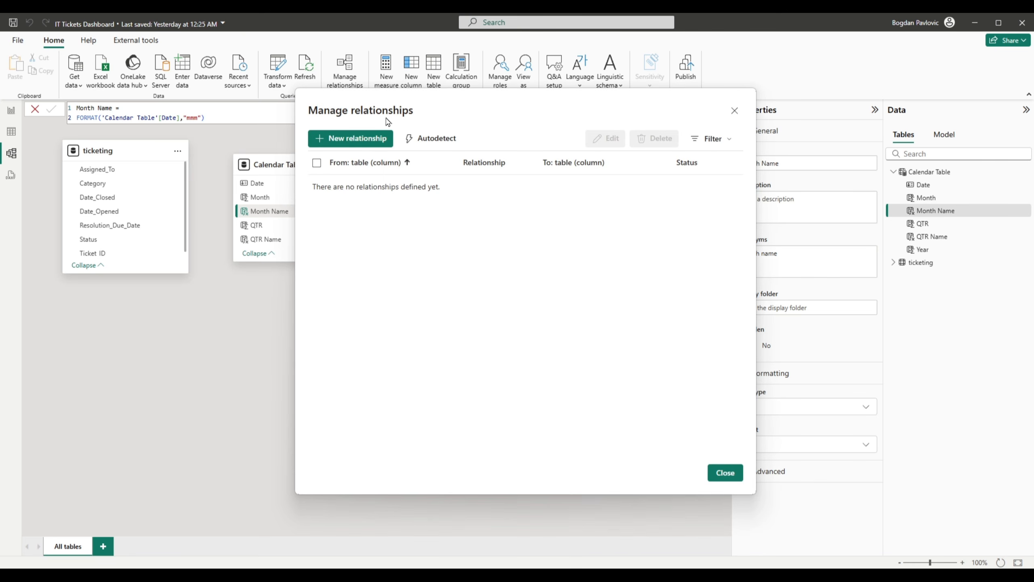
{"action": "left_click", "coordinate": [351, 138]}
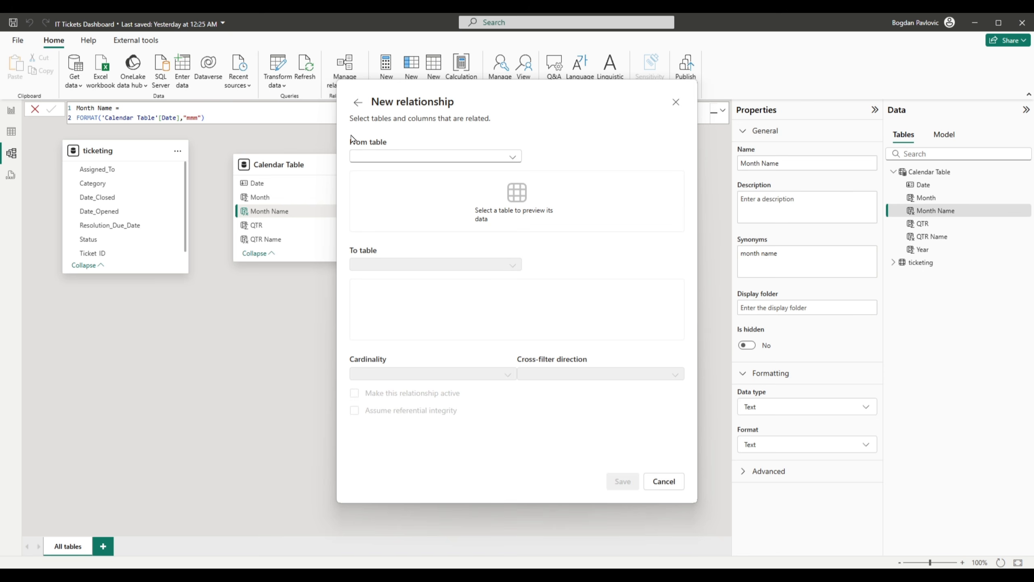
{"action": "left_click", "coordinate": [396, 156]}
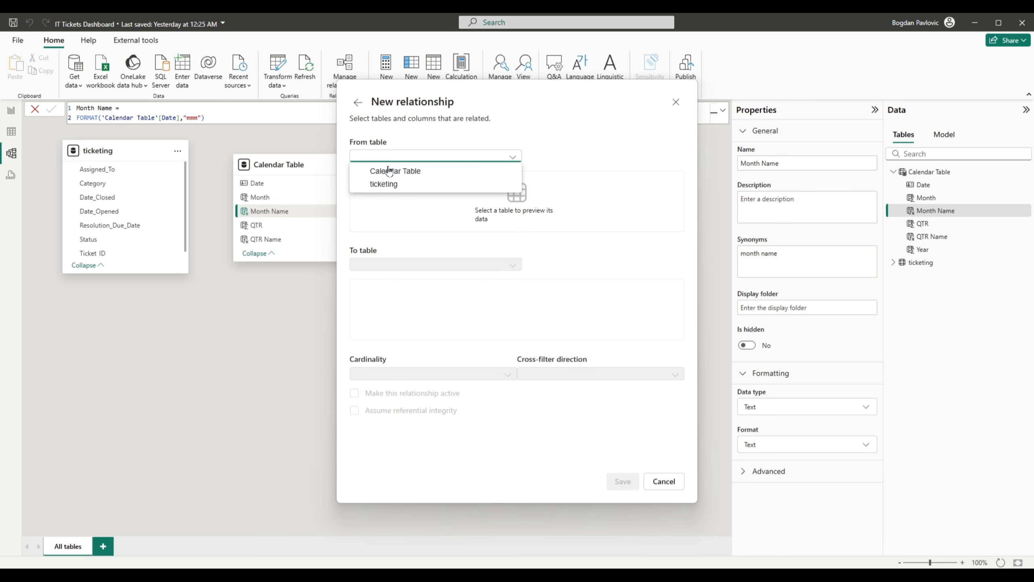
{"action": "left_click", "coordinate": [376, 171]}
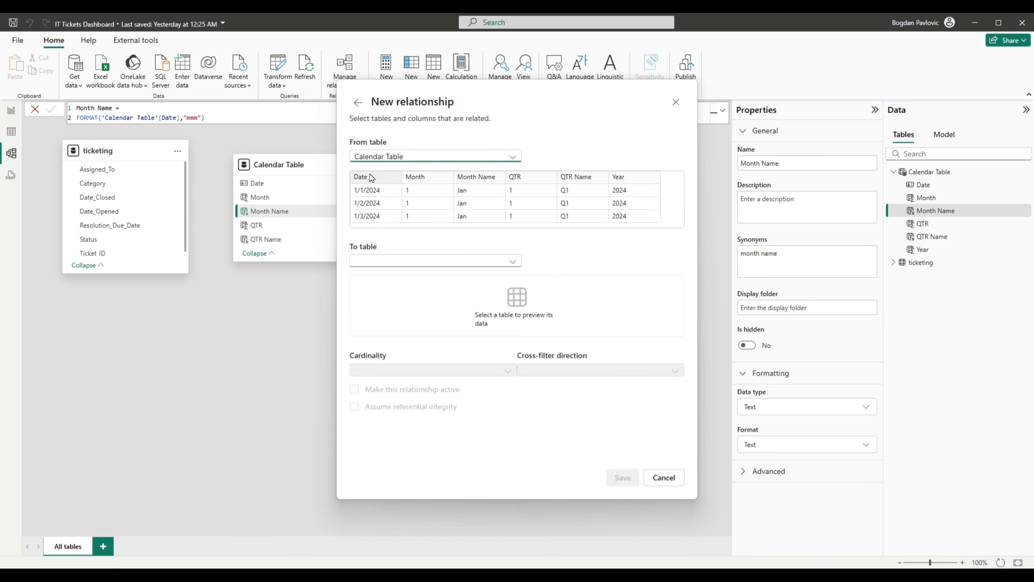
{"action": "left_click", "coordinate": [371, 177]}
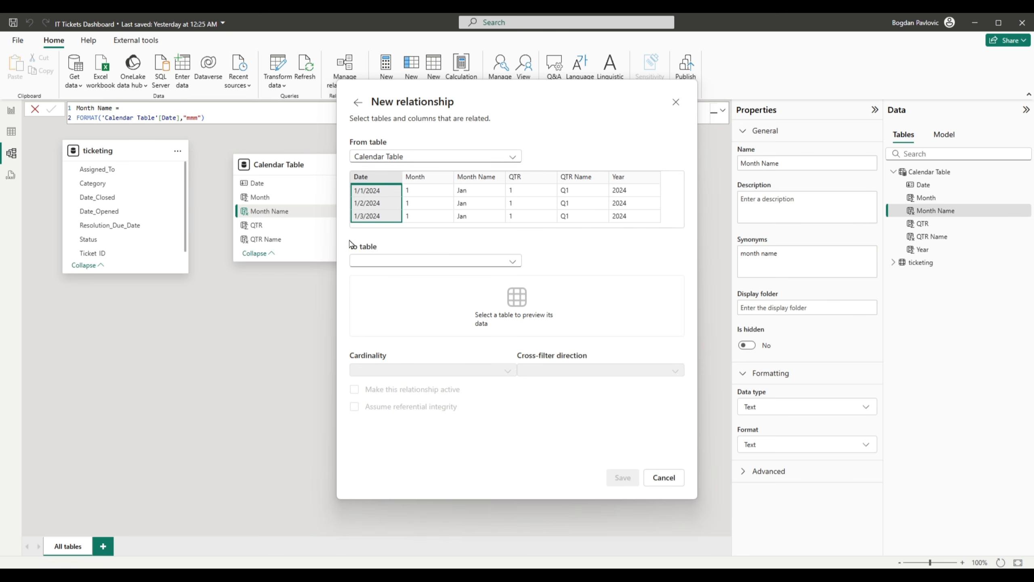
{"action": "left_click", "coordinate": [393, 260]}
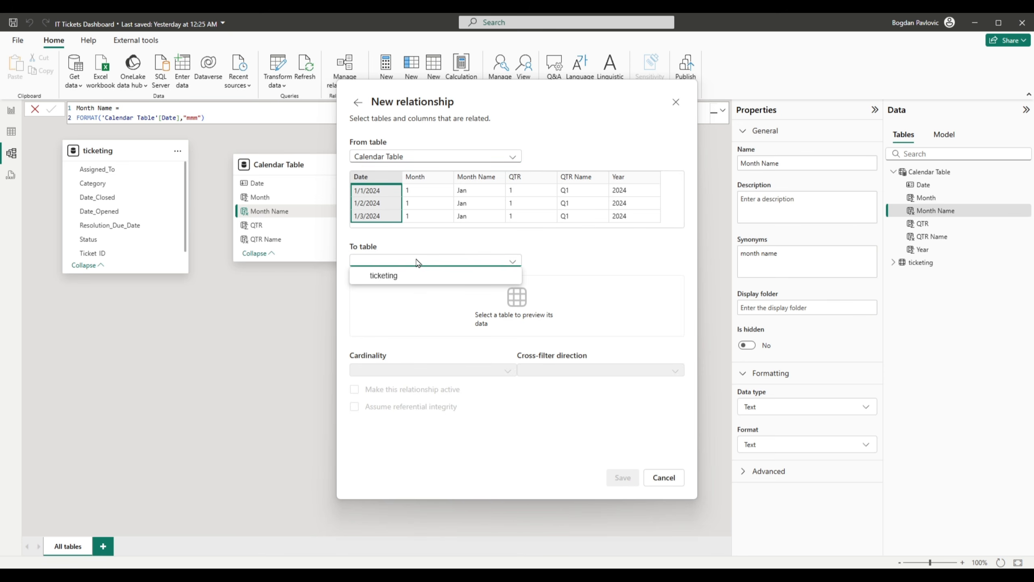
{"action": "left_click", "coordinate": [381, 275]}
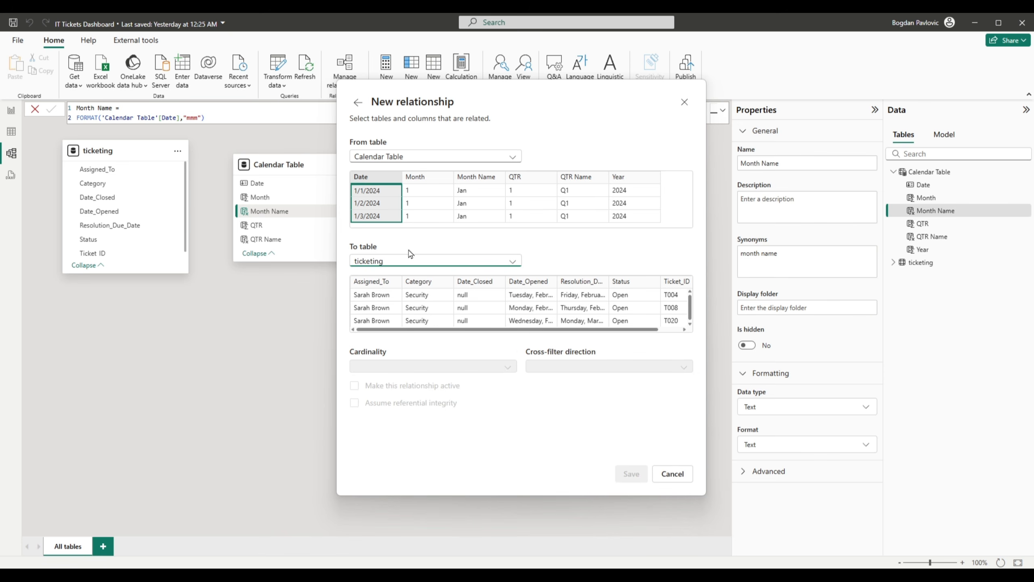
{"action": "left_click", "coordinate": [536, 282]}
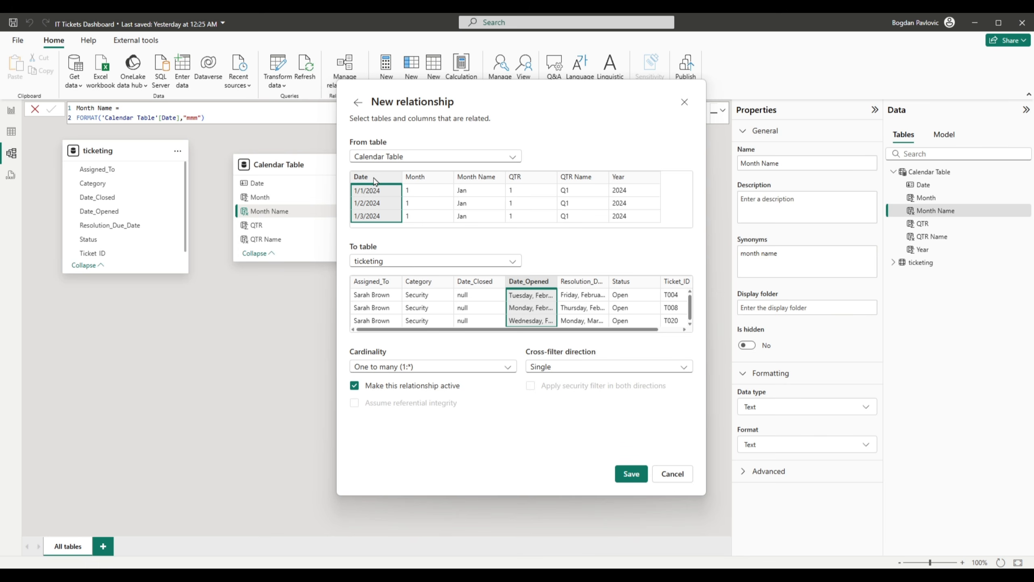
- Try Month as the Calendar Table key, switch back to Date, and save the active one-to-many relationship with single cross-filter direction
{"action": "left_click", "coordinate": [419, 181]}
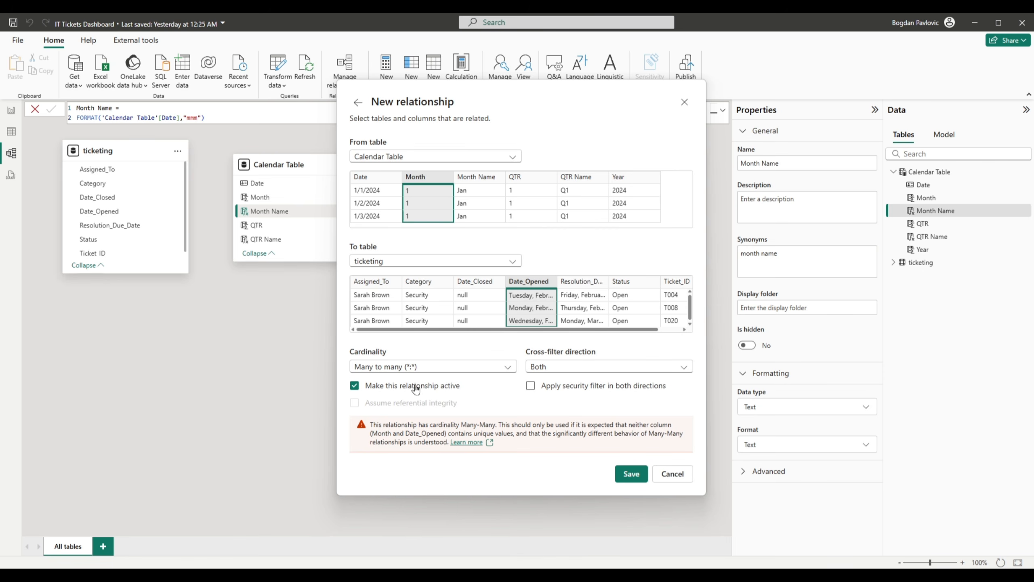
{"action": "left_click", "coordinate": [367, 179]}
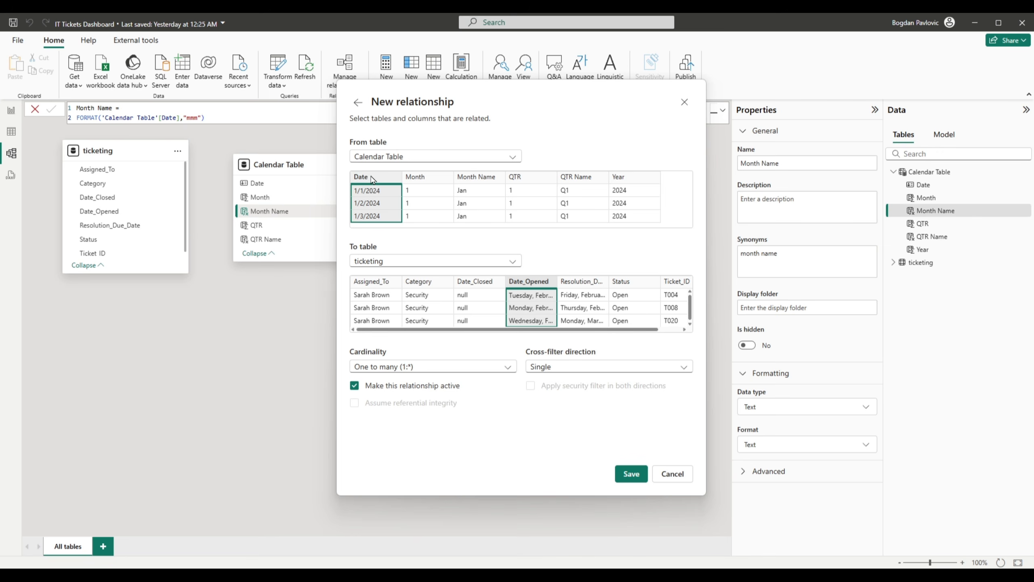
{"action": "left_click", "coordinate": [631, 473]}
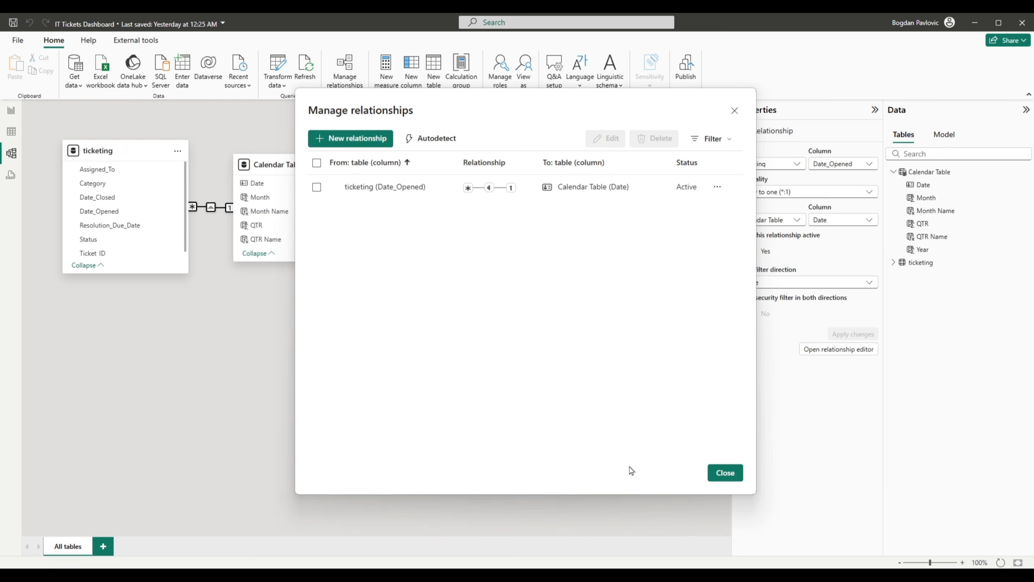
{"action": "left_click", "coordinate": [725, 473]}
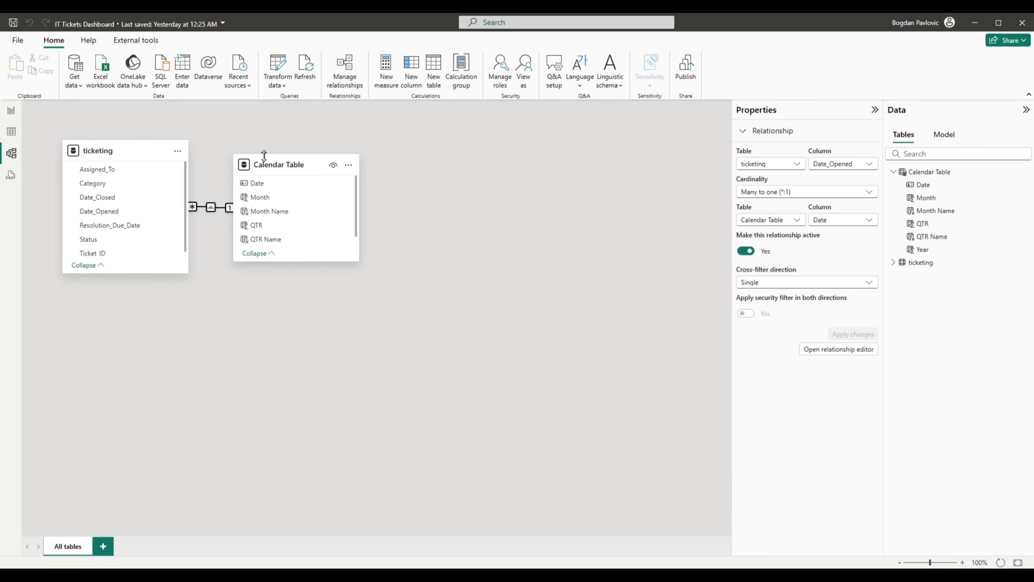
- Spread the Calendar Table and ticketing cards farther apart in the model diagram and deselect their relationship
{"action": "left_click_drag", "start_coordinate": [296, 172], "coordinate": [405, 178]}
{"action": "left_click_drag", "start_coordinate": [133, 154], "coordinate": [134, 164]}
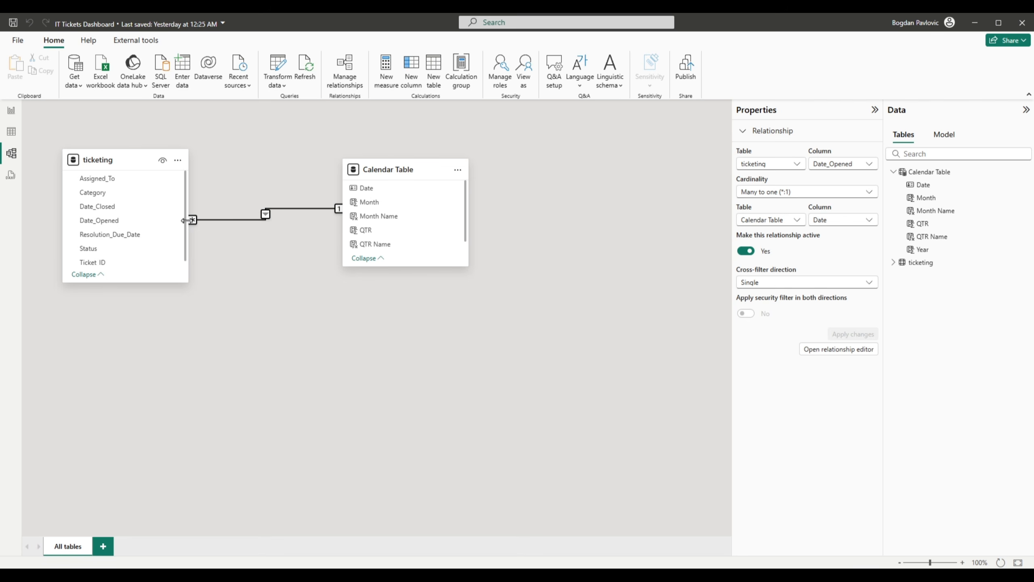
{"action": "left_click", "coordinate": [267, 223]}
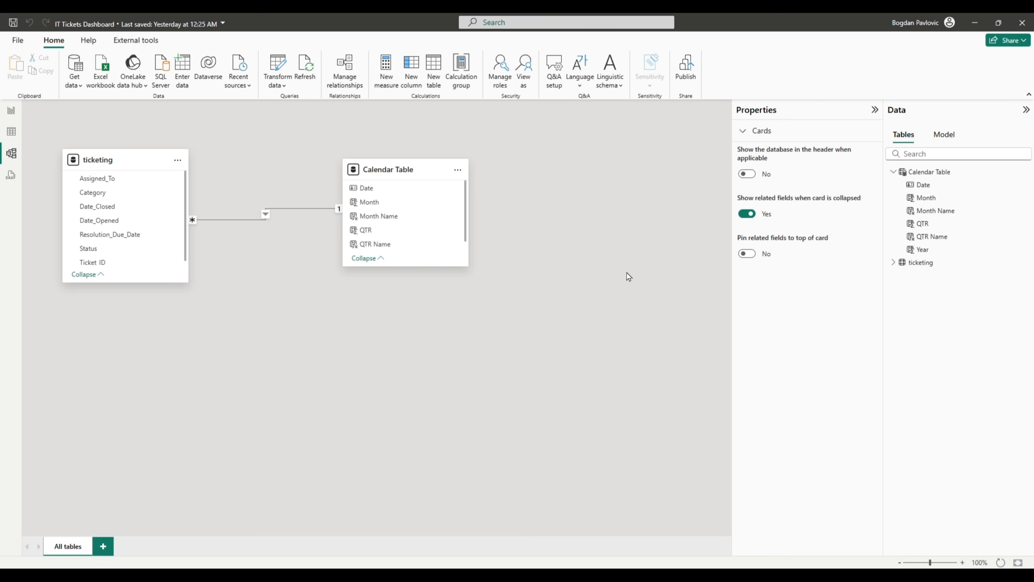
- Switch to the report view, look through the available report themes and open the customization of the current theme
{"action": "left_click", "coordinate": [12, 112]}
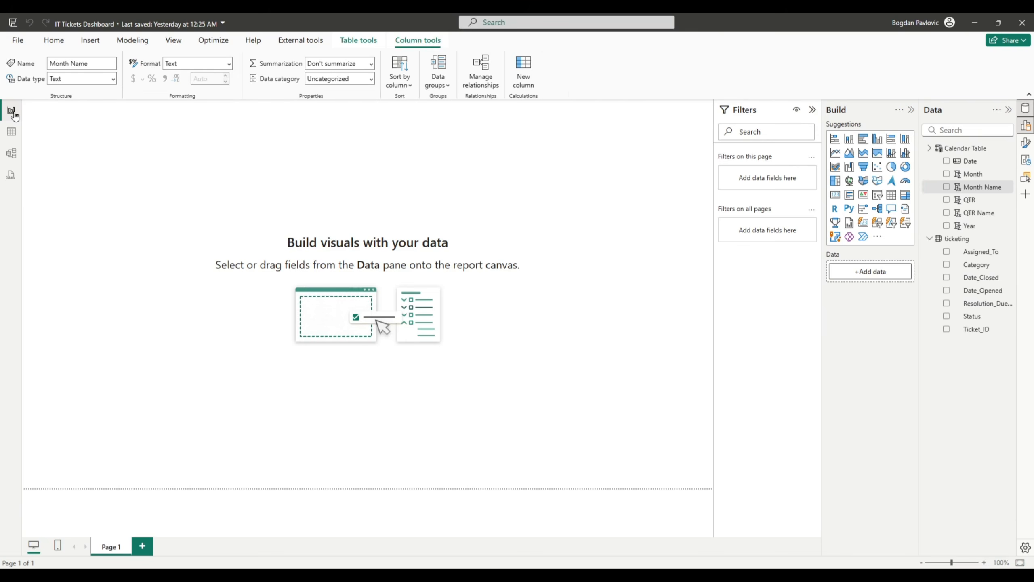
{"action": "left_click", "coordinate": [173, 41]}
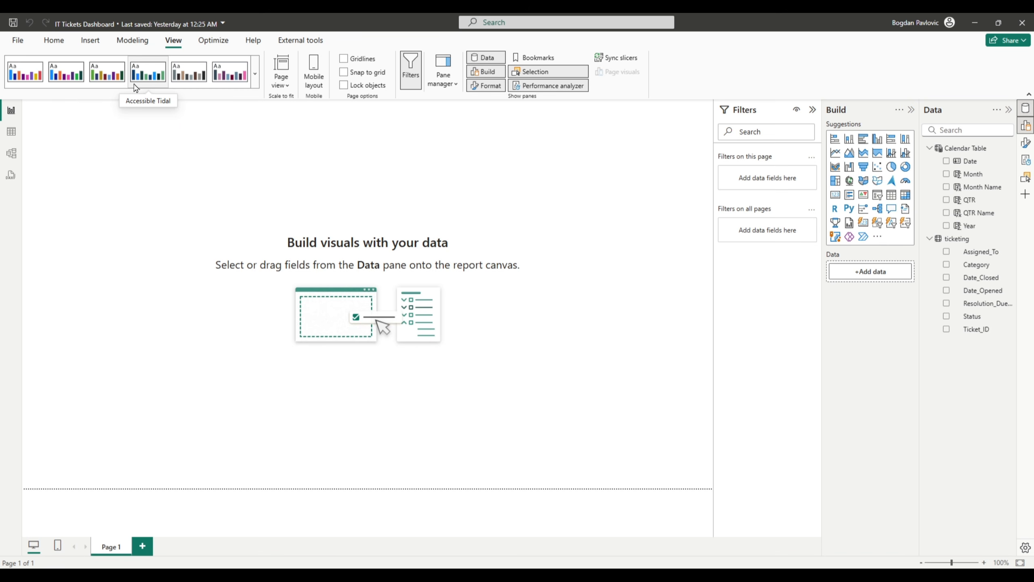
{"action": "left_click", "coordinate": [253, 71]}
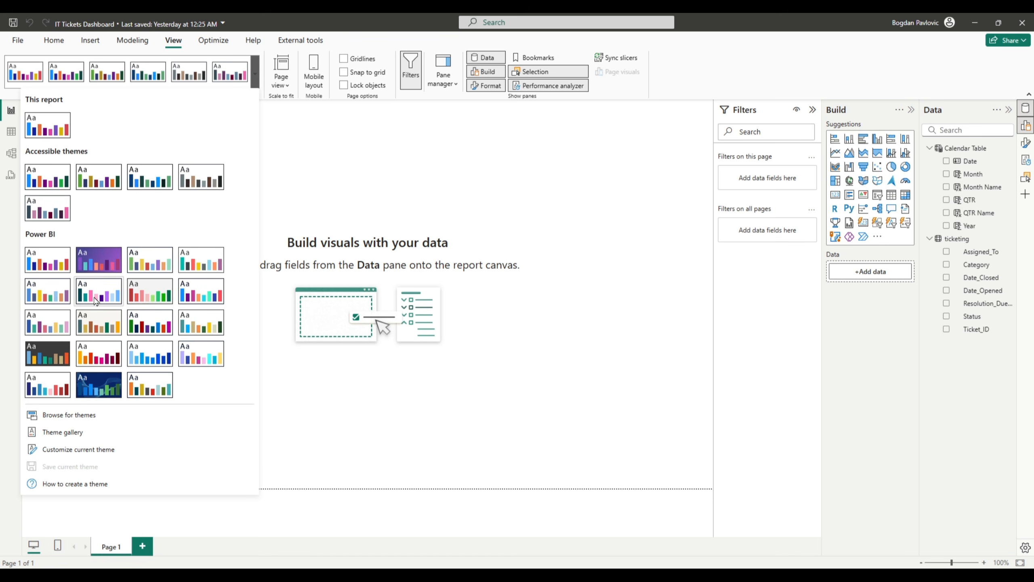
{"action": "left_click", "coordinate": [97, 452]}
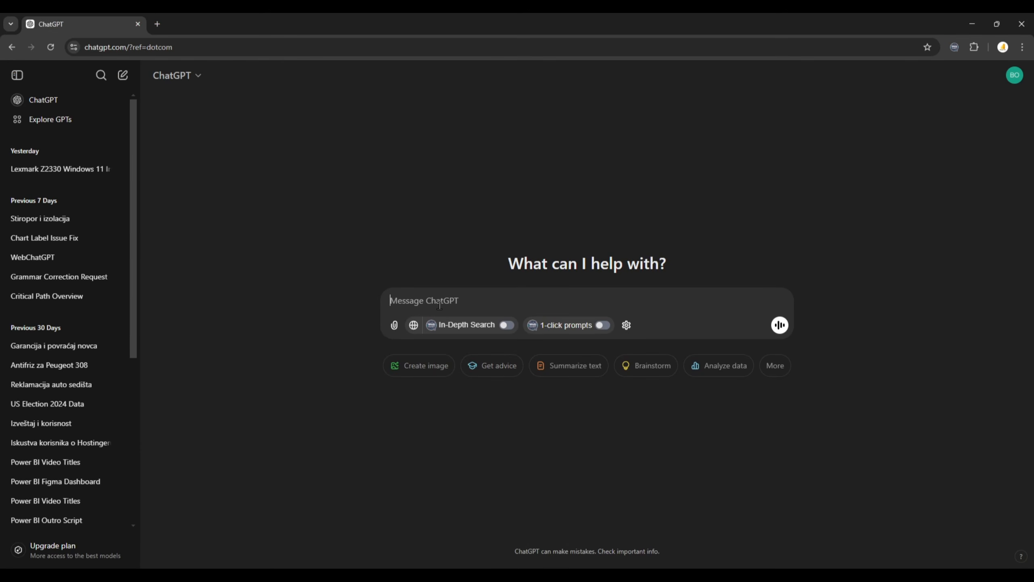
- In ChatGPT, draft a prompt requesting a good looking modern custom theme for Power BI with green and purple visualizations and a grey background
{"action": "type", "text": "Can you create"}
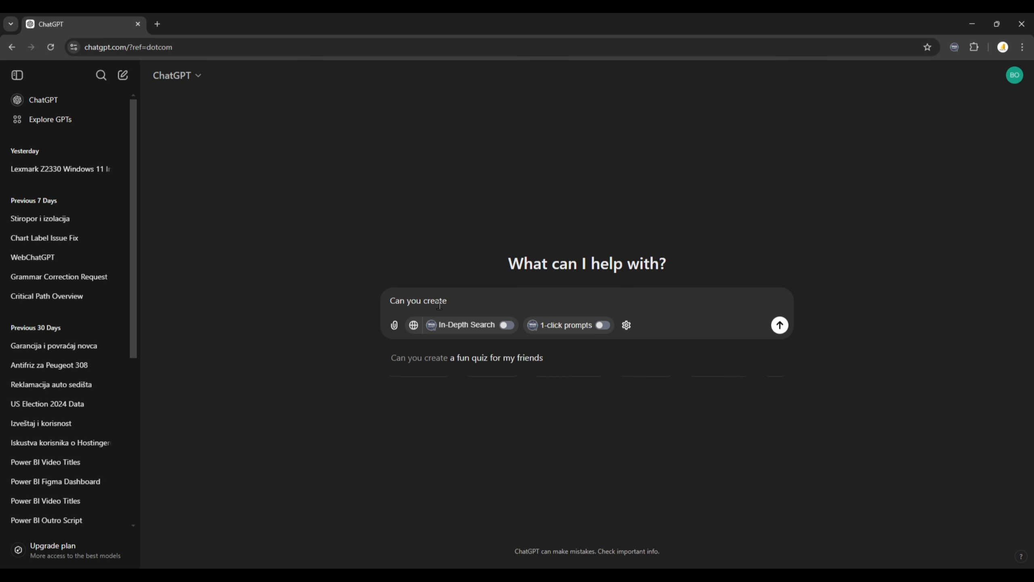
{"action": "type", "text": " good looking modern custo"}
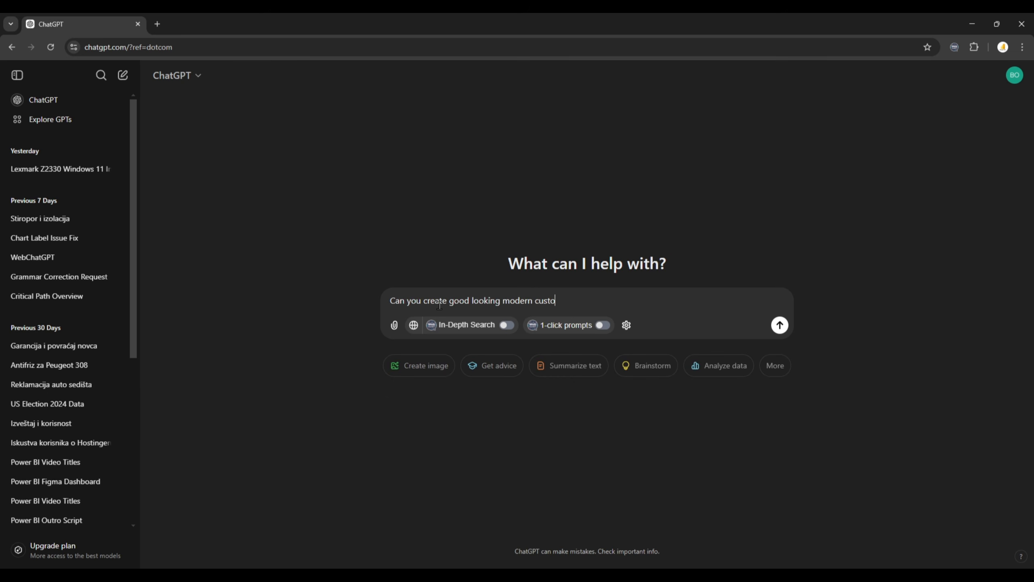
{"action": "type", "text": "m theme for Power BI"}
{"action": "type", "text": " I want to use"}
{"action": "type", "text": "  green and purple color"}
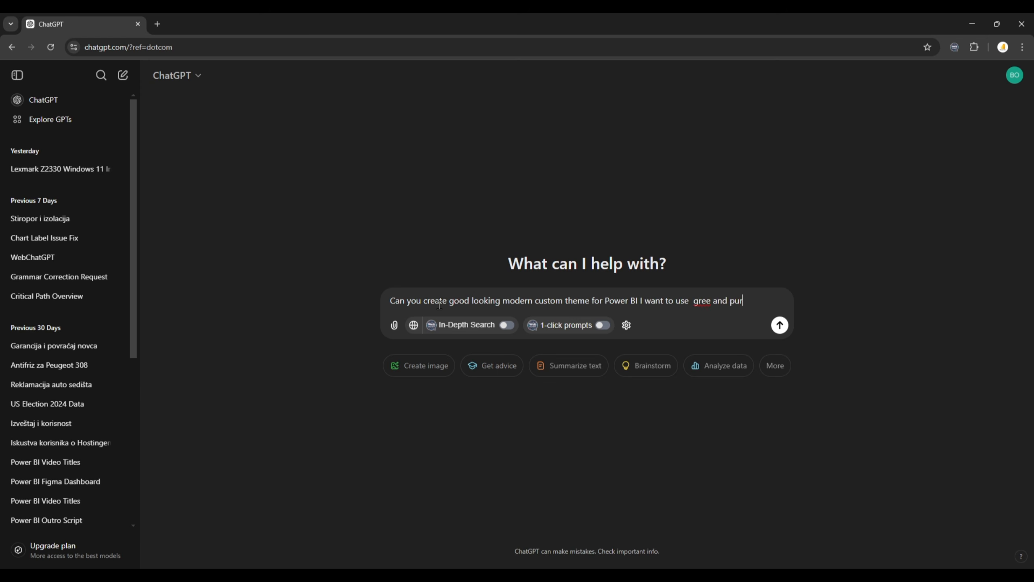
{"action": "type", "text": " for visualizations and"}
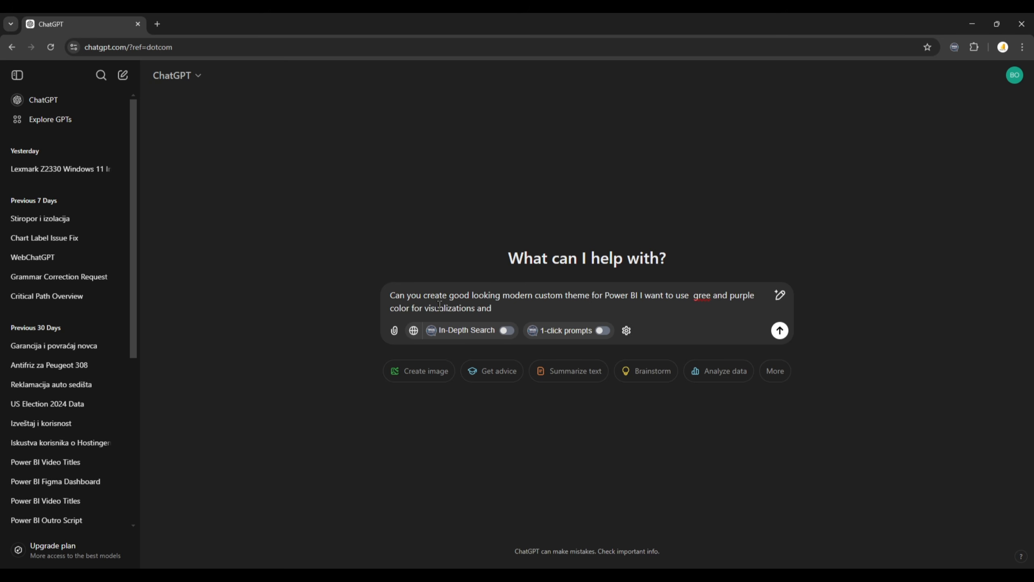
{"action": "type", "text": " grey for for background"}
- Correct "gree" to "green" and remove the duplicated "for" in the prompt, and submit it to generate the theme
{"action": "left_click", "coordinate": [711, 295]}
{"action": "type", "text": "n"}
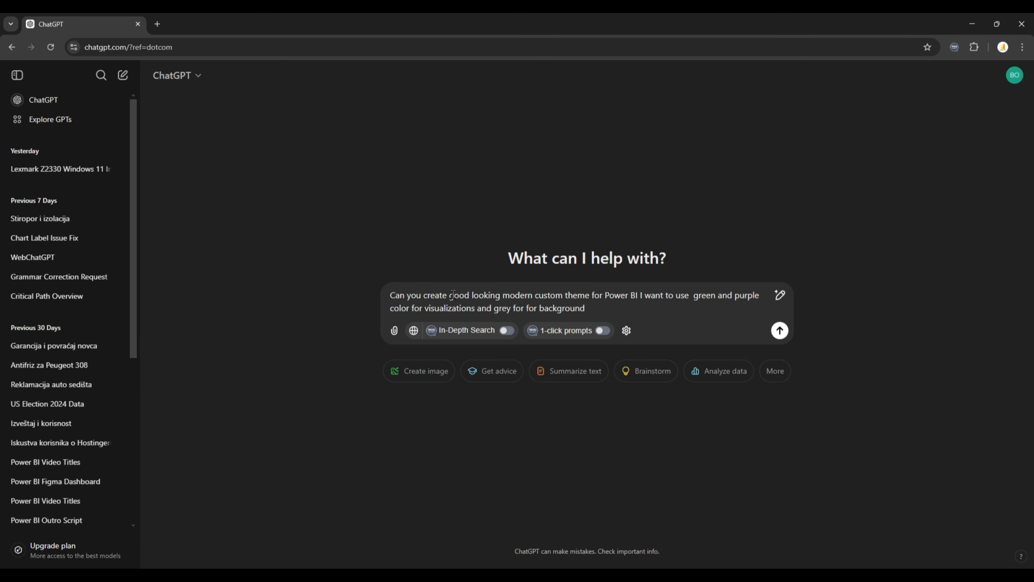
{"action": "double_click", "coordinate": [532, 308]}
{"action": "key", "text": "BackSpace"}
{"action": "key", "text": "Return"}
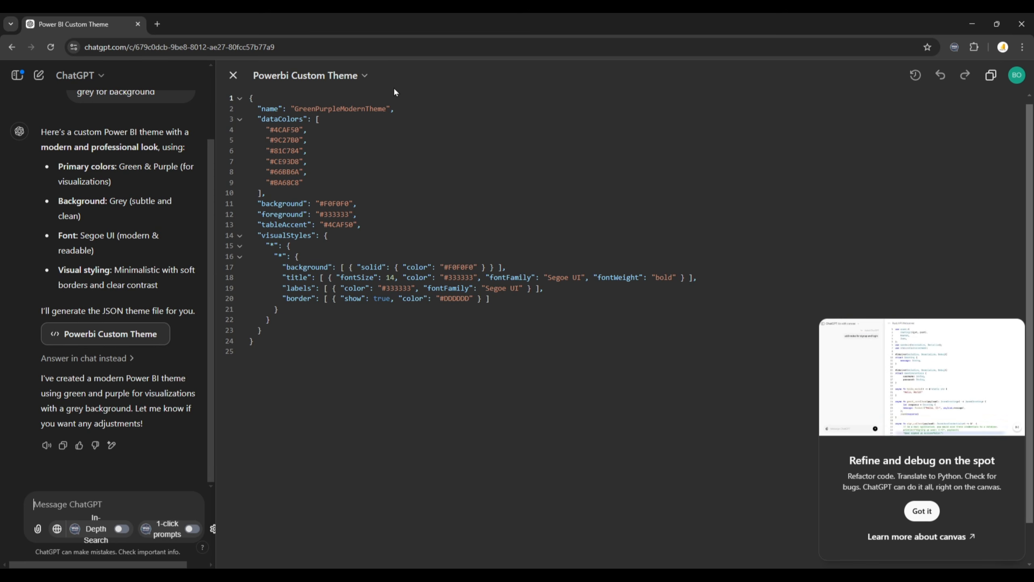
- Copy the generated theme code from ChatGPT and create a text document named CustomTheme.txt in New folder on the Desktop
{"action": "left_click", "coordinate": [990, 75]}
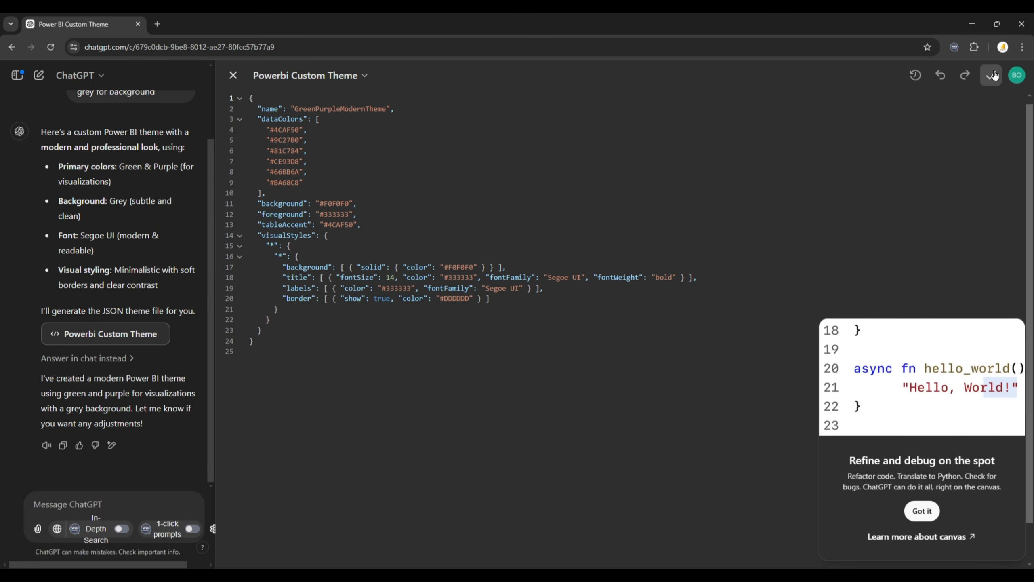
{"action": "left_click", "coordinate": [973, 22]}
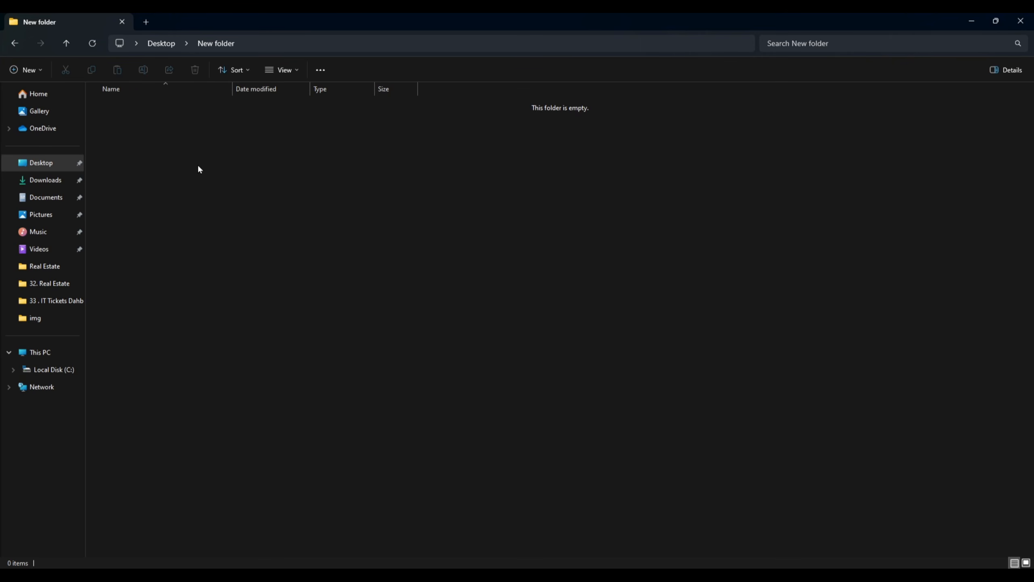
{"action": "right_click", "coordinate": [162, 172]}
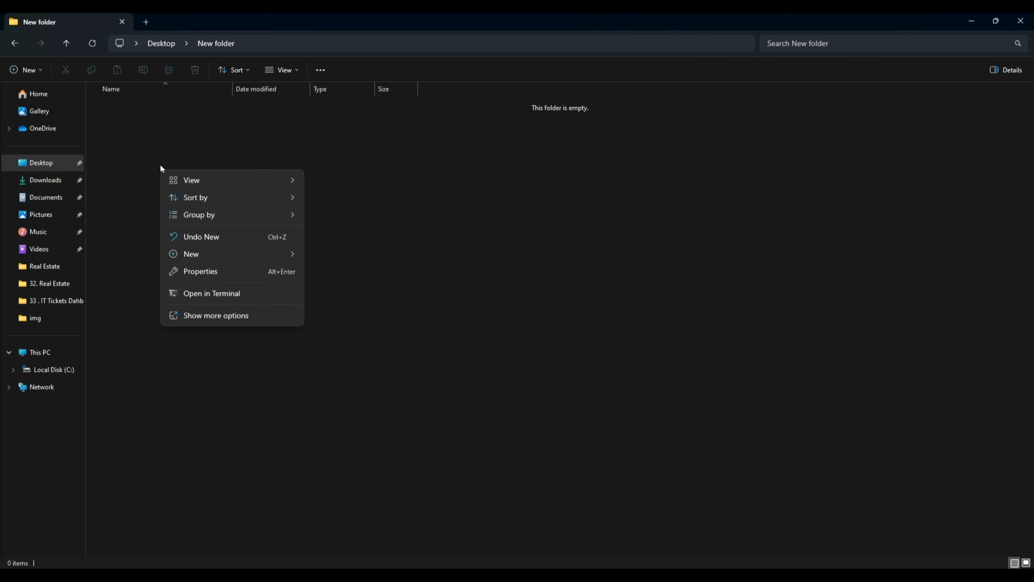
{"action": "left_click", "coordinate": [230, 315]}
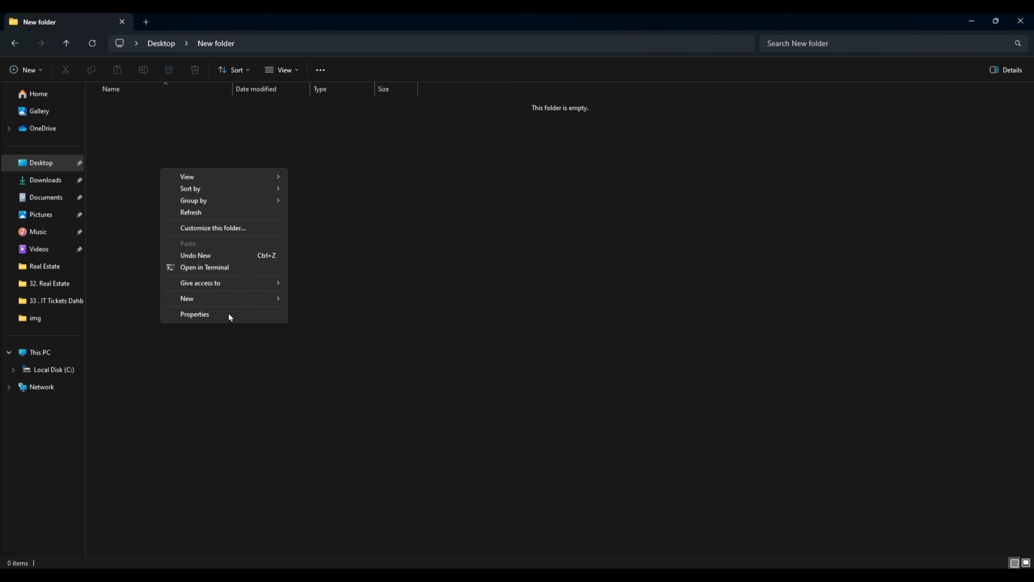
{"action": "mouse_move", "coordinate": [228, 299]}
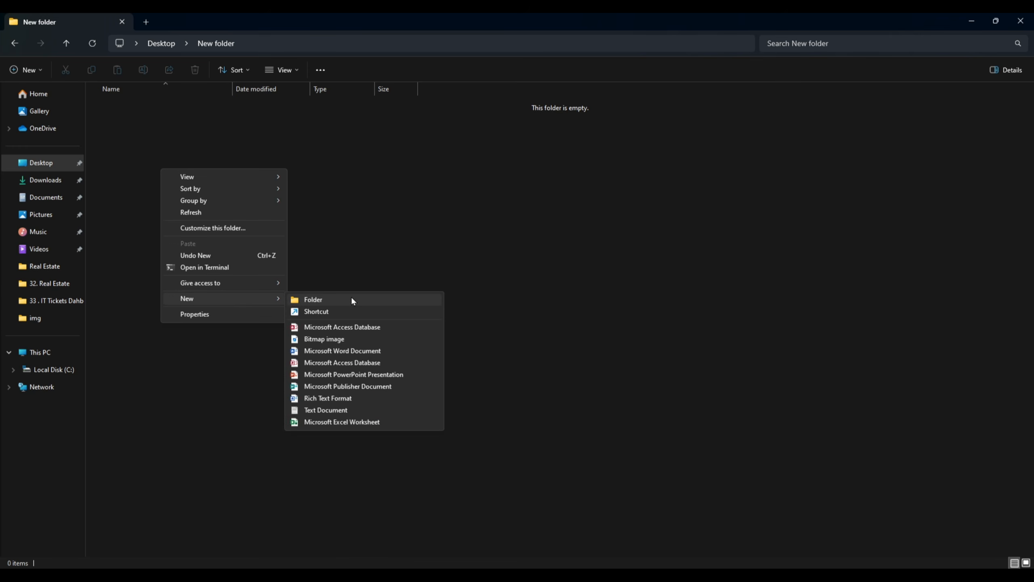
{"action": "left_click", "coordinate": [327, 410]}
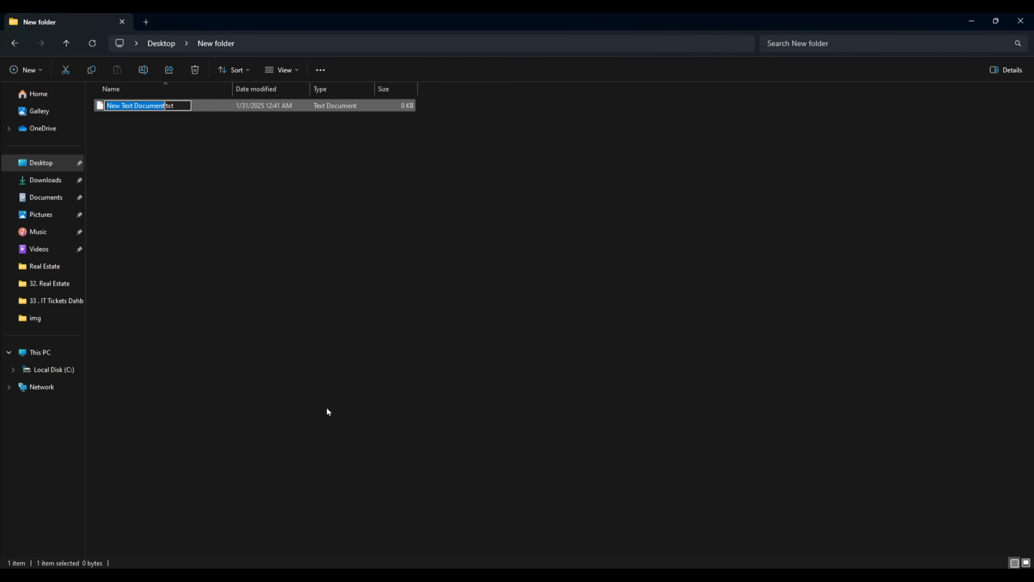
{"action": "type", "text": "Custom"}
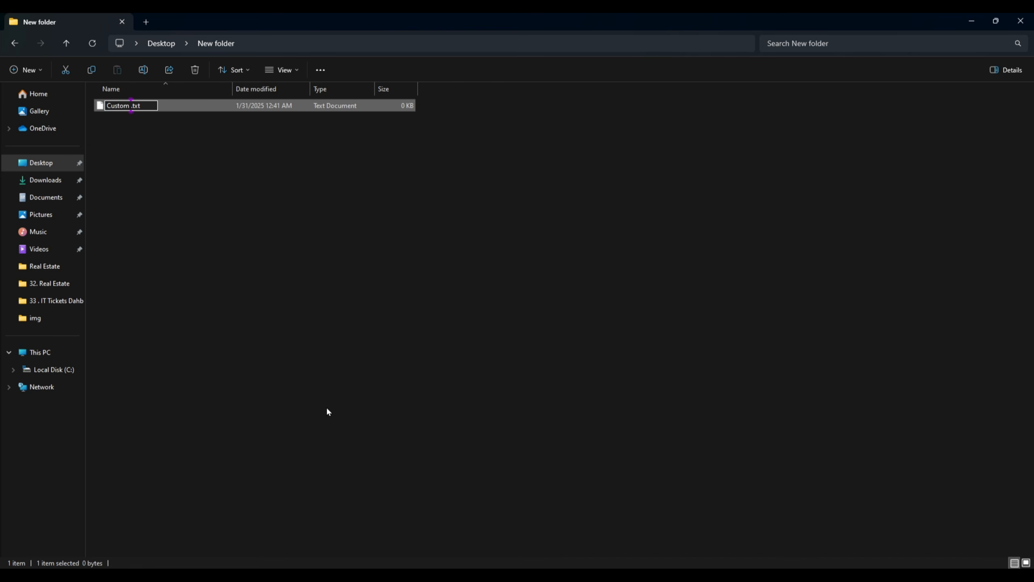
{"action": "key", "text": "BackSpace"}
{"action": "type", "text": "eme"}
{"action": "key", "text": "Return"}
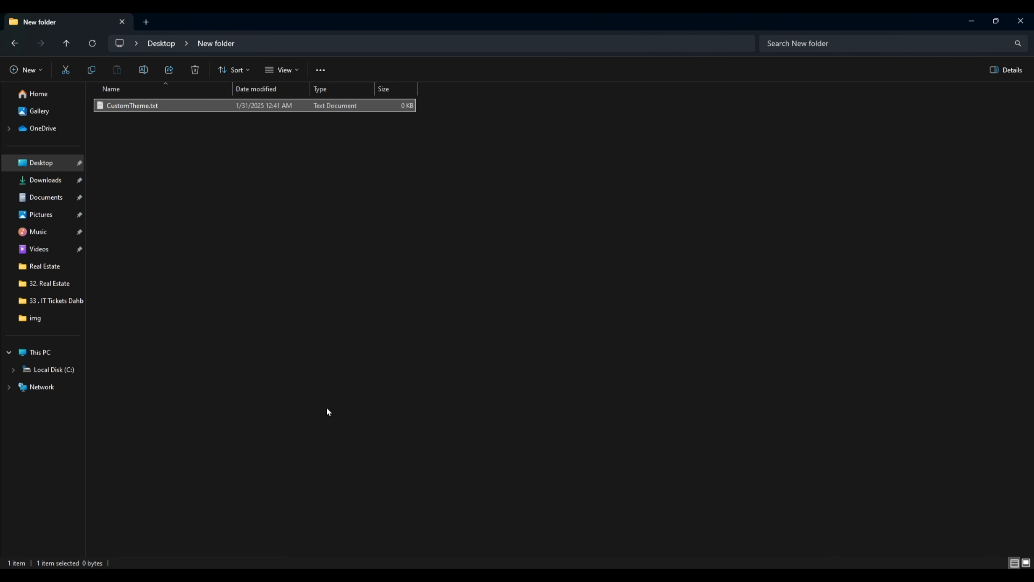
- Open CustomTheme.txt in Notepad, paste the copied theme code into it and close the file
{"action": "key", "text": "Return"}
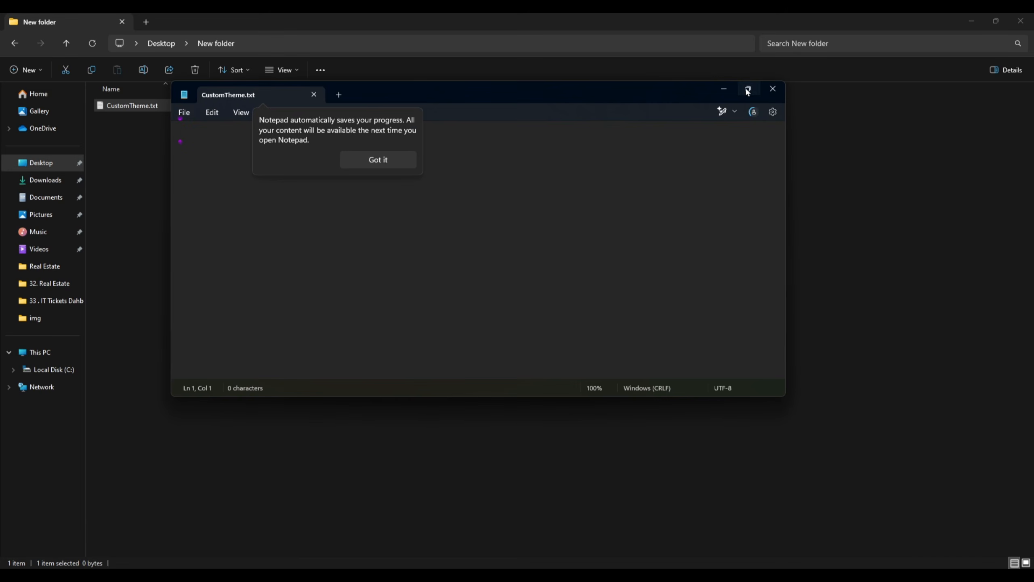
{"action": "left_click", "coordinate": [748, 90]}
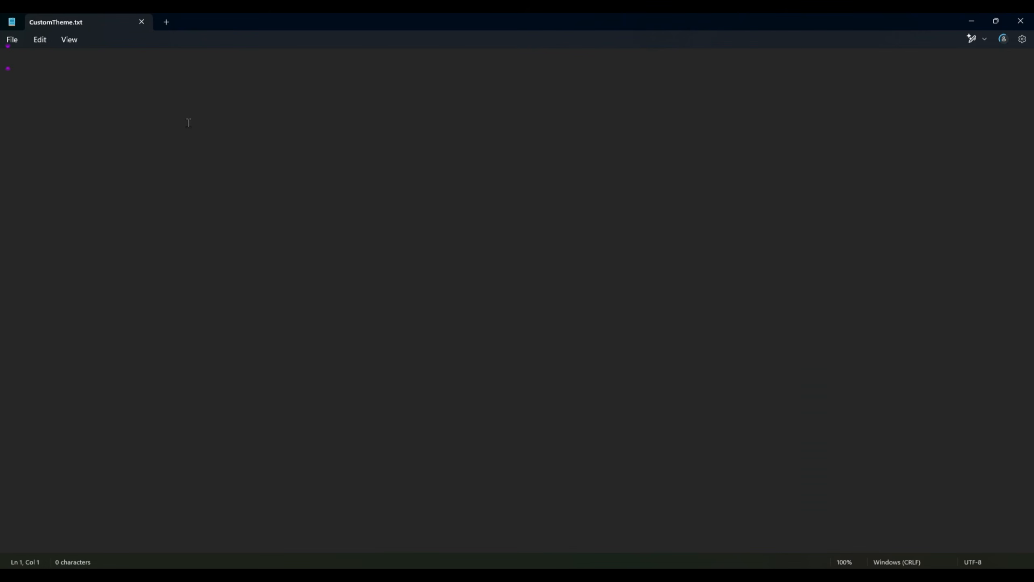
{"action": "key", "text": "ctrl+v"}
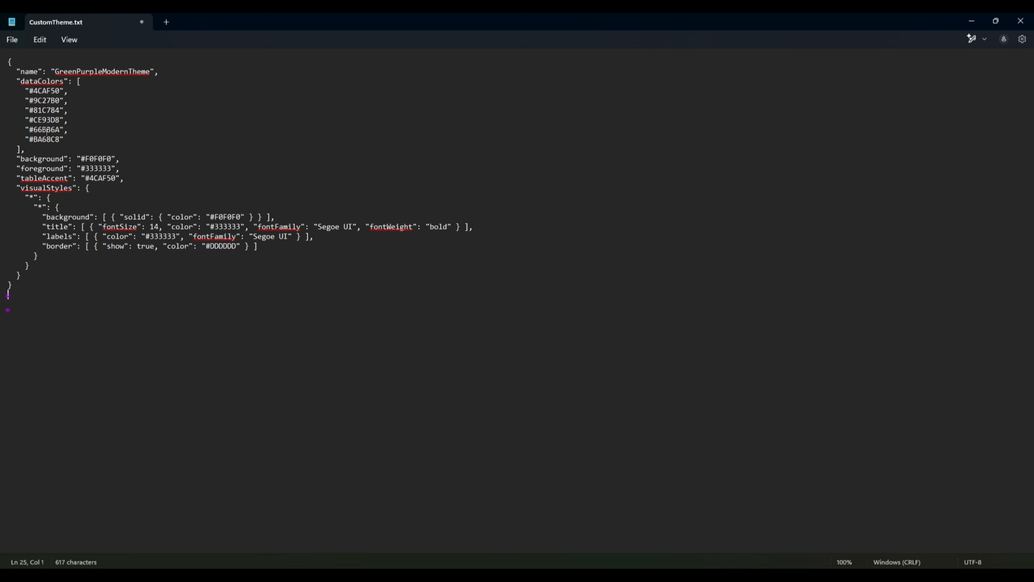
{"action": "left_click", "coordinate": [1021, 20]}
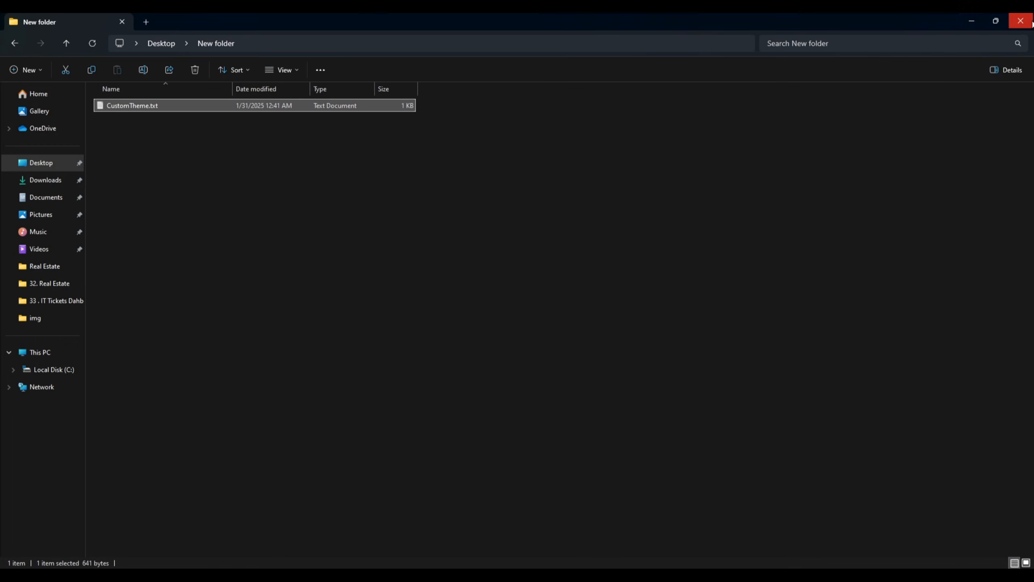
- Rename CustomTheme.txt to CustomTheme.json and accept the file extension change
{"action": "right_click", "coordinate": [113, 108]}
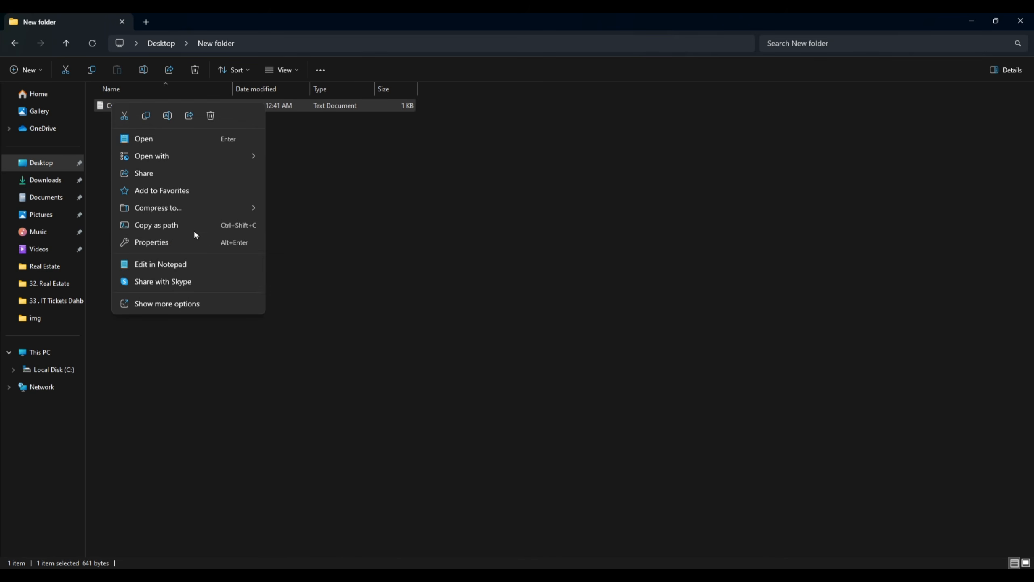
{"action": "left_click", "coordinate": [167, 116]}
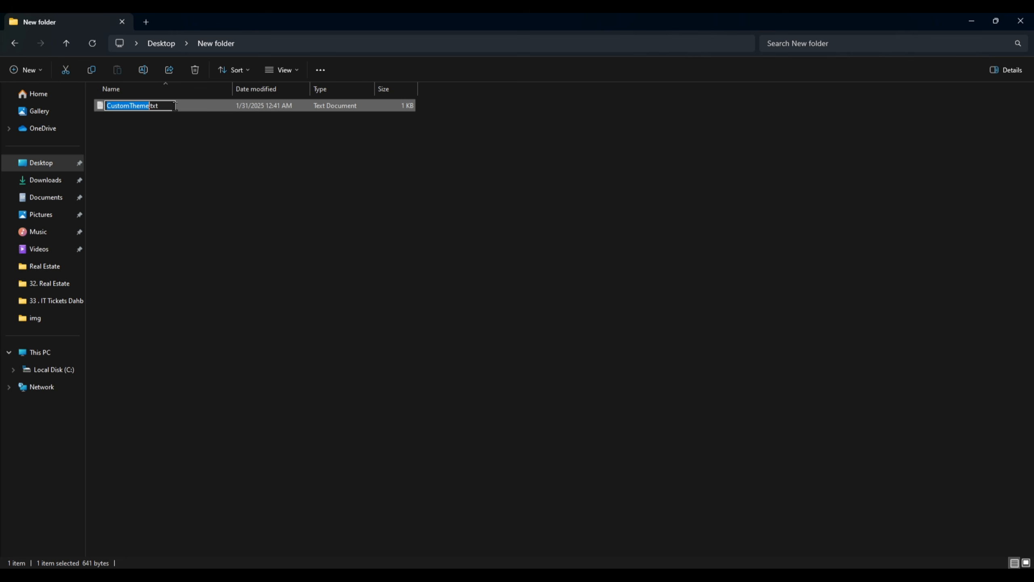
{"action": "key", "text": "Right"}
{"action": "key", "text": "BackSpace"}
{"action": "key", "text": "BackSpace"}
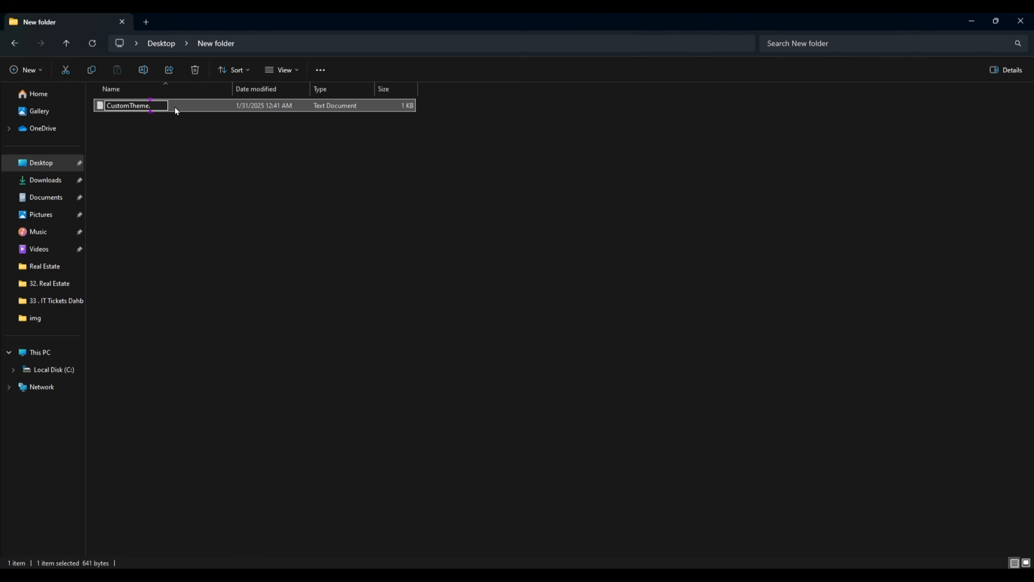
{"action": "type", "text": "json"}
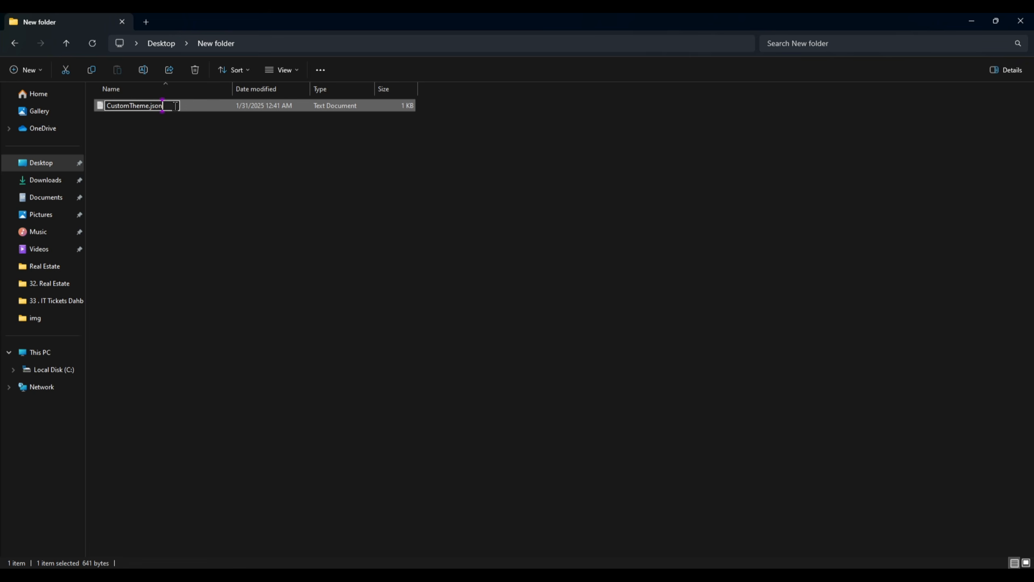
{"action": "key", "text": "Return"}
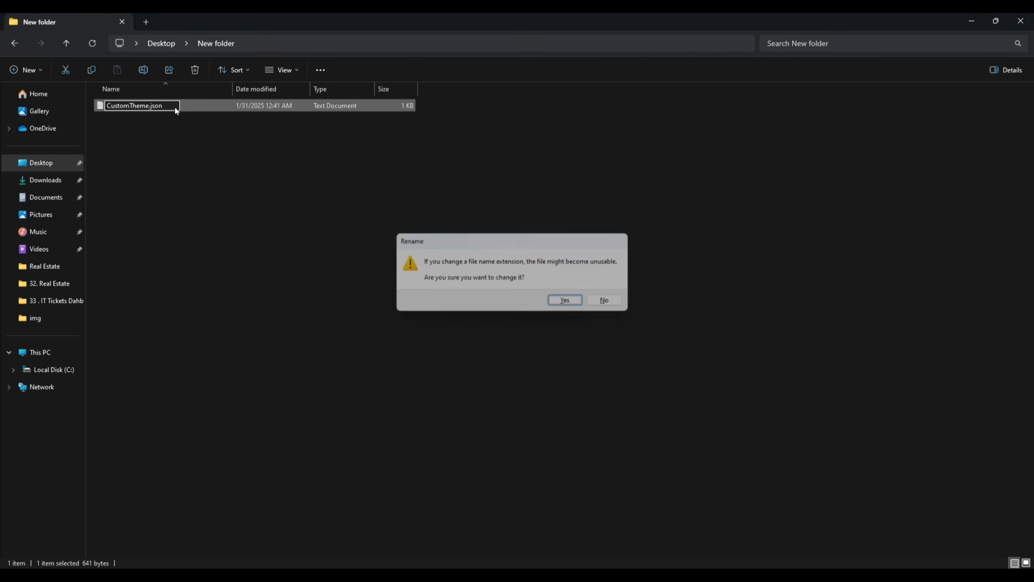
{"action": "key", "text": "Return"}
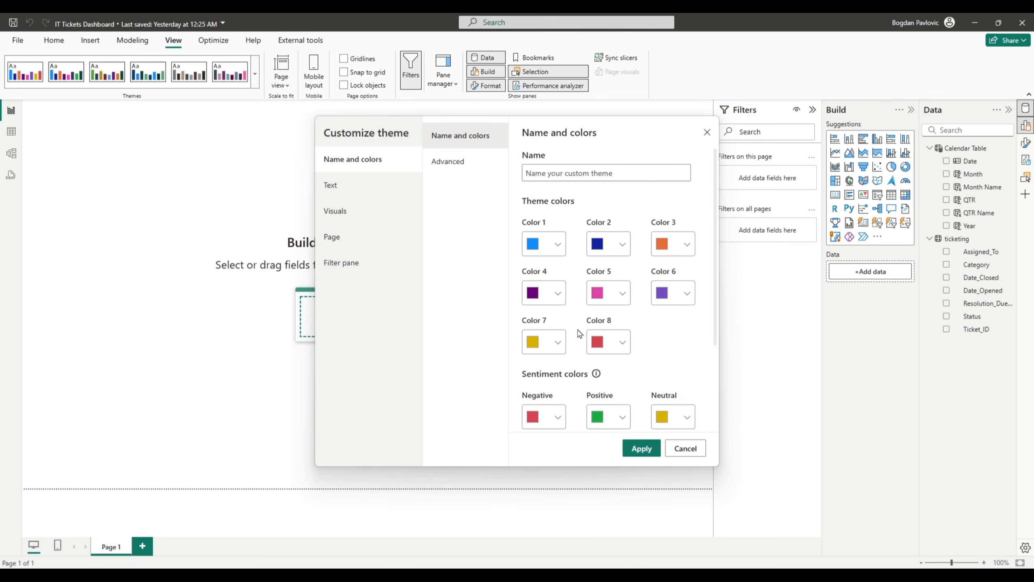
- In Power BI, leave the current theme's customization and import CustomTheme.json as the report theme
{"action": "left_click", "coordinate": [682, 452]}
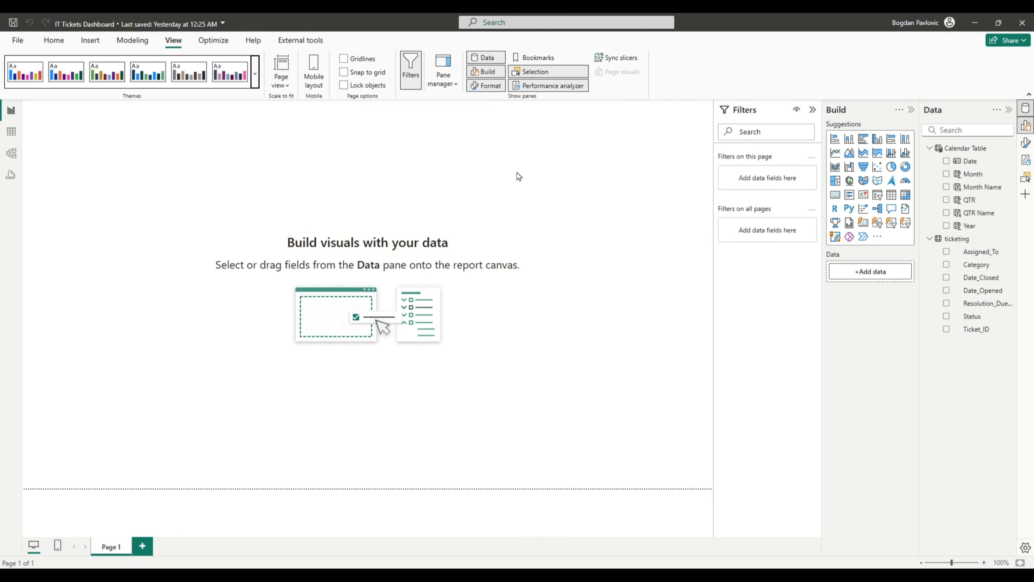
{"action": "left_click", "coordinate": [254, 74]}
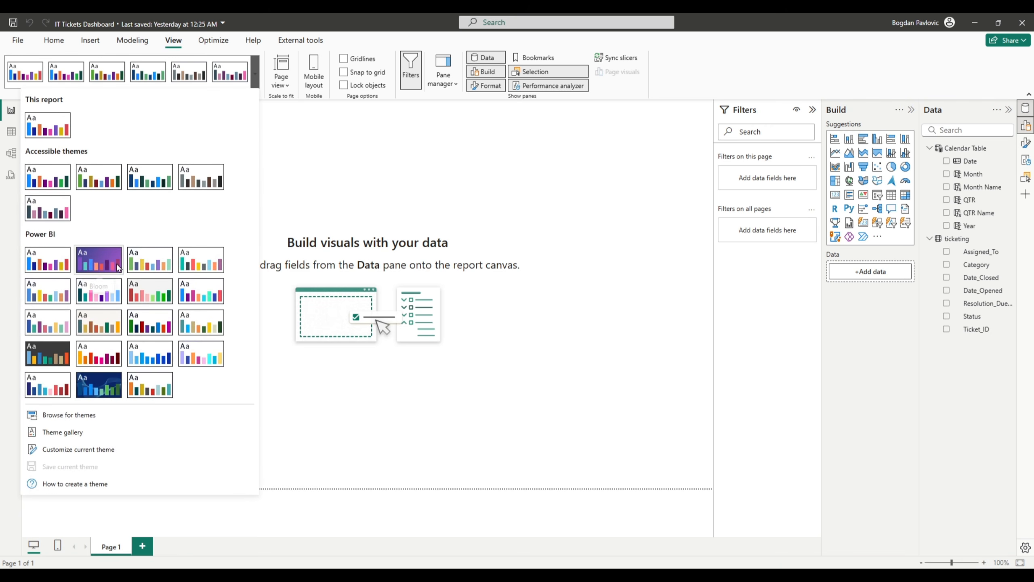
{"action": "left_click", "coordinate": [57, 416]}
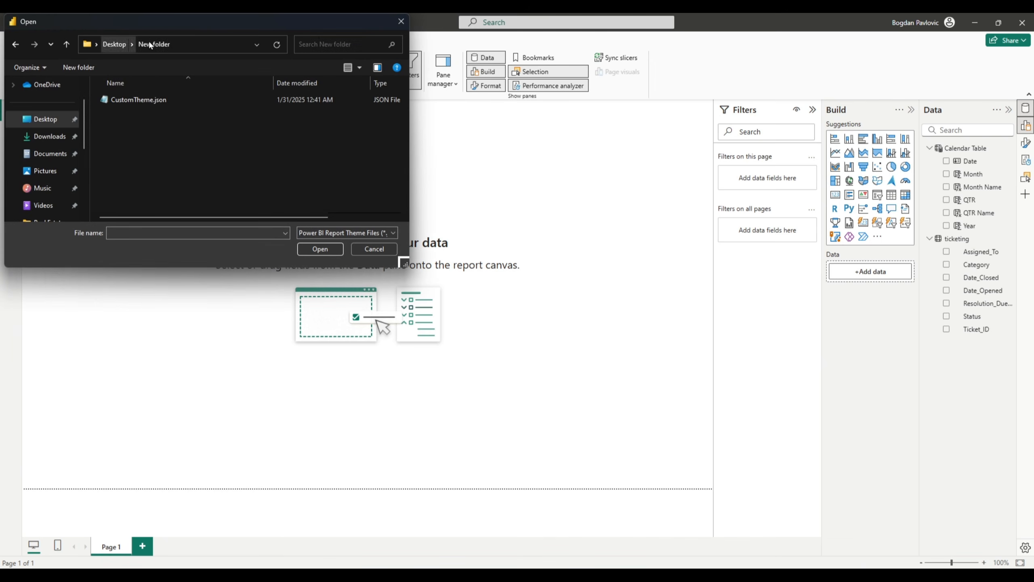
{"action": "double_click", "coordinate": [131, 100]}
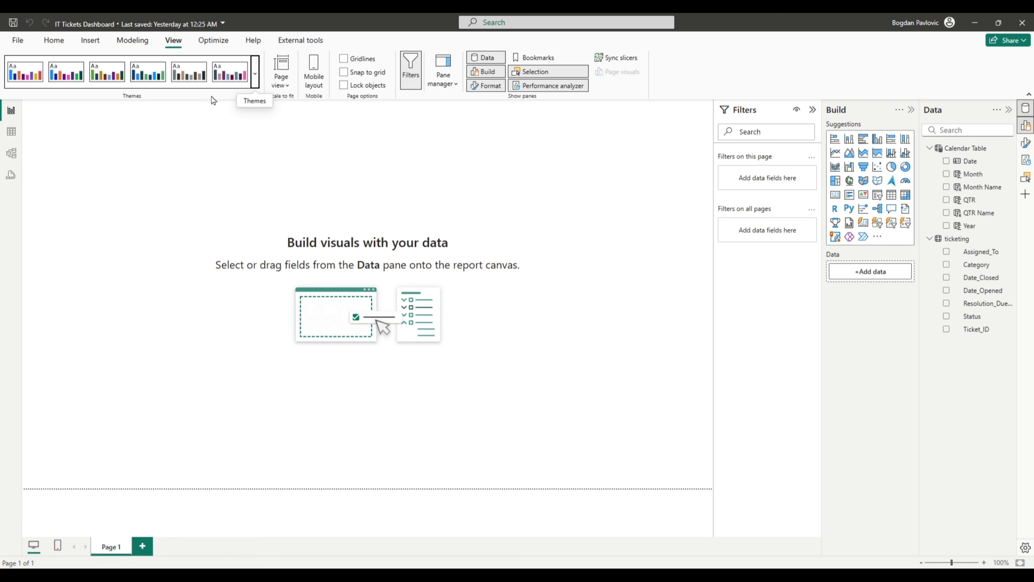
{"action": "left_click", "coordinate": [255, 76]}
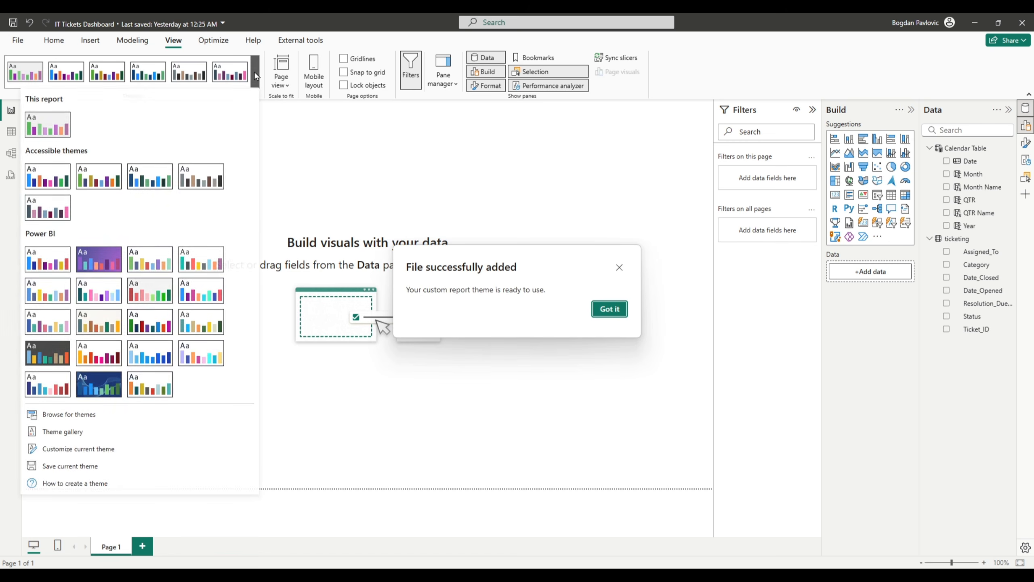
{"action": "left_click", "coordinate": [610, 309]}
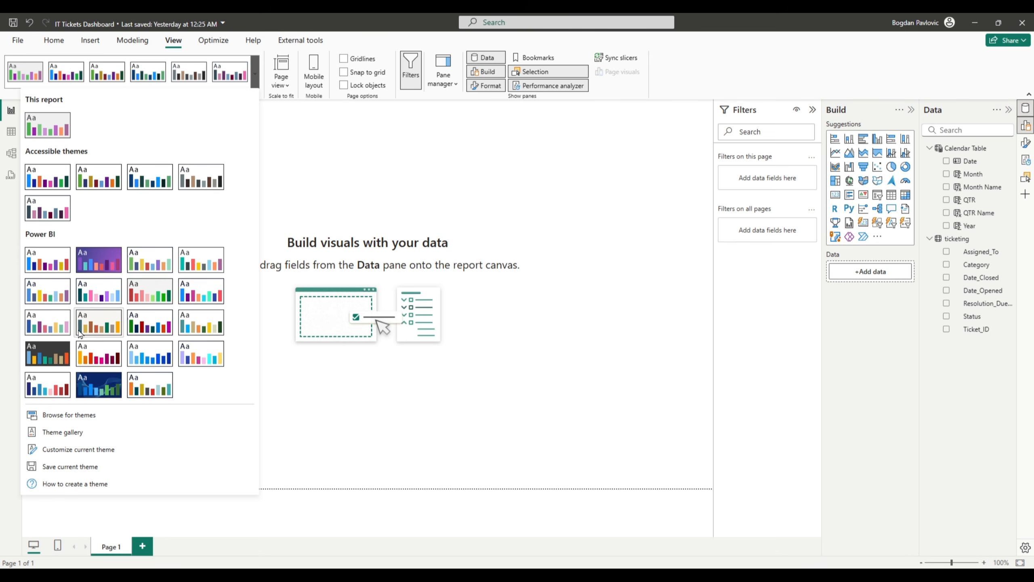
- Examine the imported theme's color, text, advanced, page, filter pane and visuals settings, and close its customization
{"action": "left_click", "coordinate": [59, 450]}
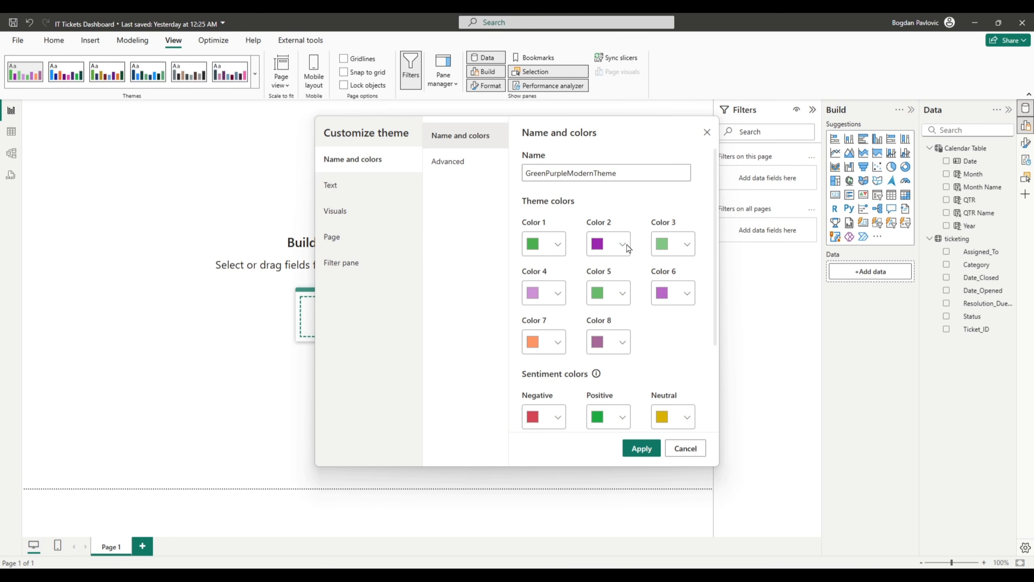
{"action": "left_click", "coordinate": [331, 188]}
{"action": "left_click", "coordinate": [438, 161]}
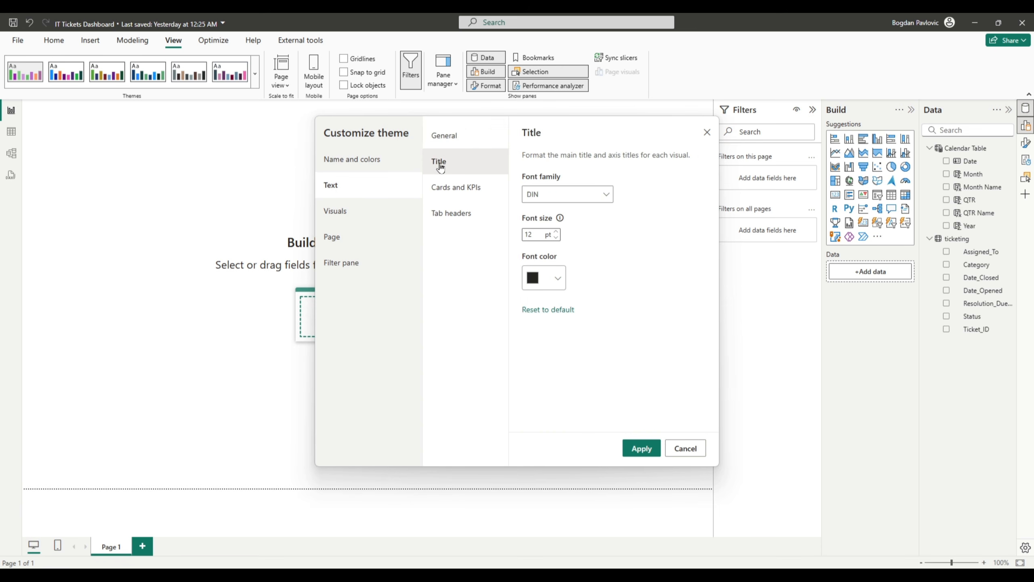
{"action": "left_click", "coordinate": [439, 137]}
{"action": "left_click", "coordinate": [366, 164]}
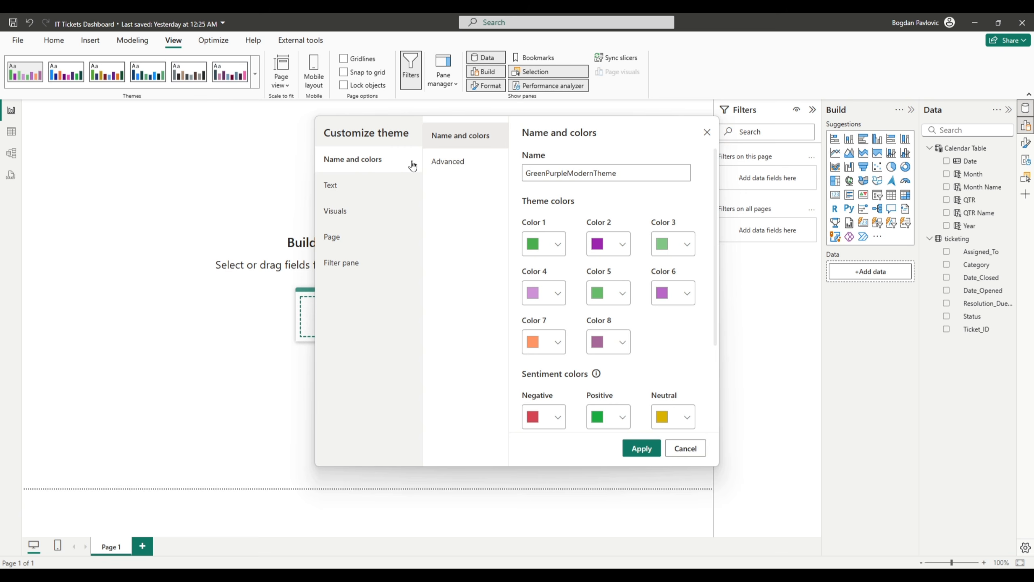
{"action": "left_click", "coordinate": [489, 161]}
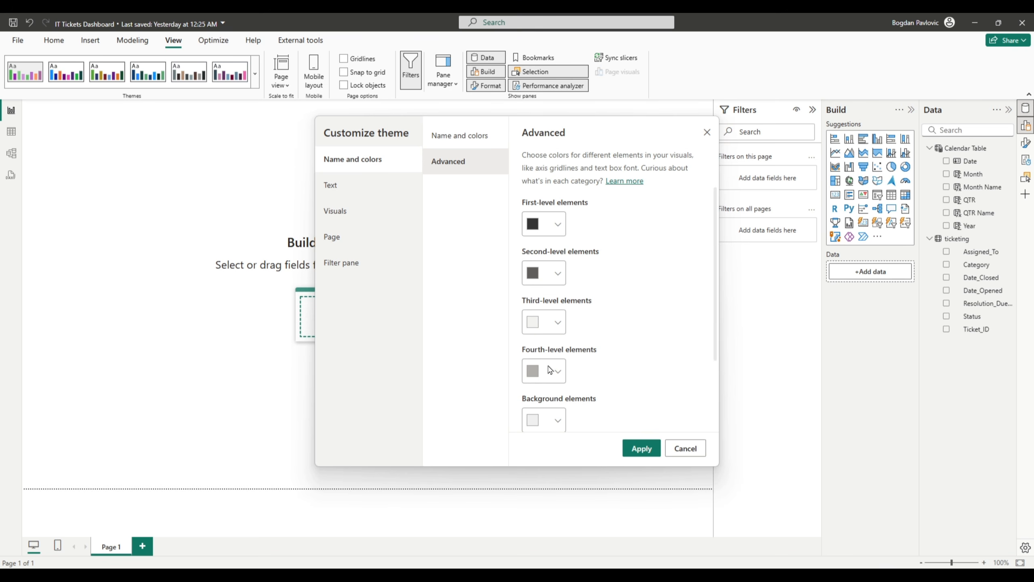
{"action": "scroll", "coordinate": [550, 370], "scroll_direction": "down", "scroll_amount": 2}
{"action": "left_click", "coordinate": [338, 237]}
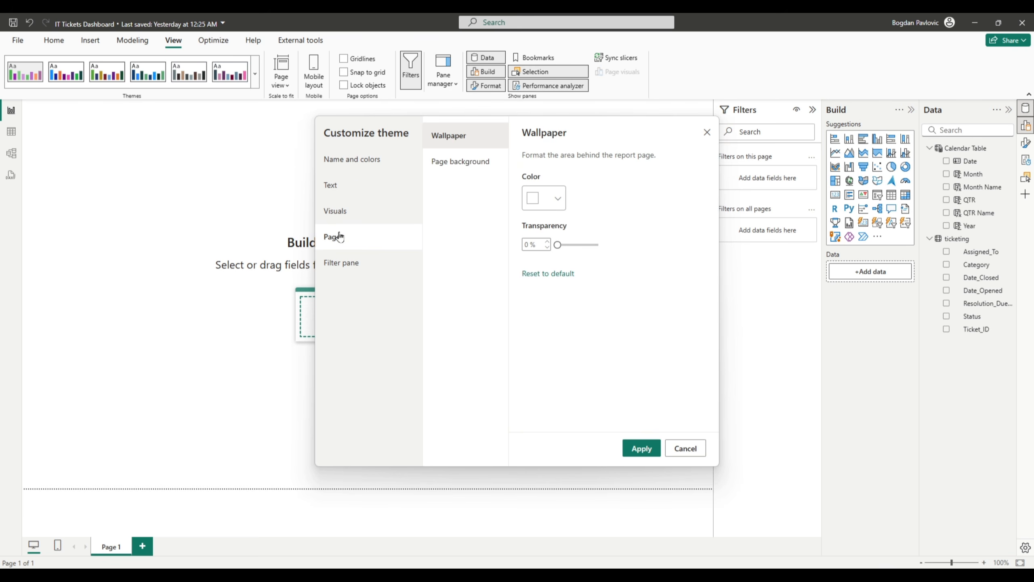
{"action": "left_click", "coordinate": [353, 269]}
{"action": "left_click", "coordinate": [361, 220]}
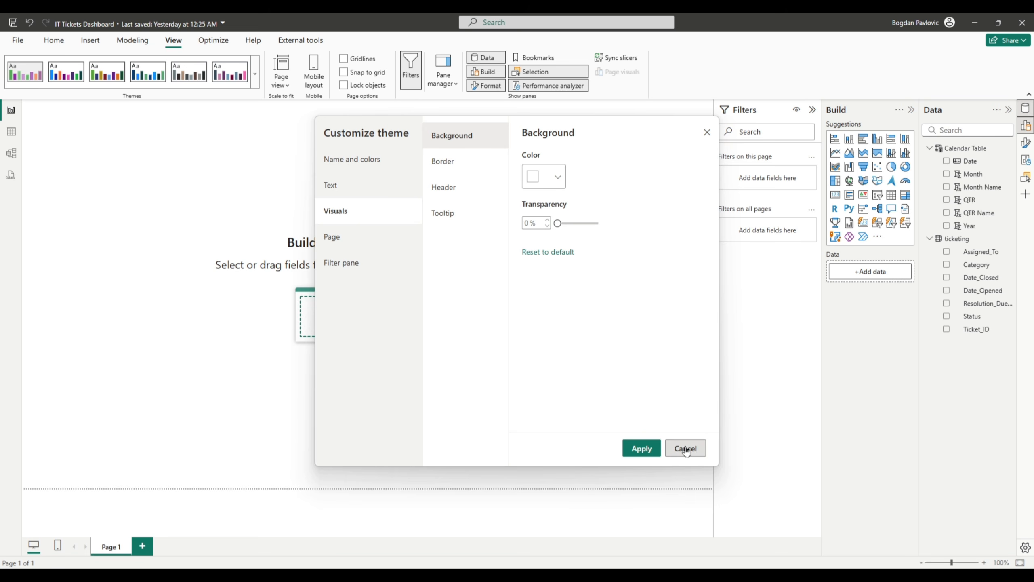
{"action": "left_click", "coordinate": [635, 447]}
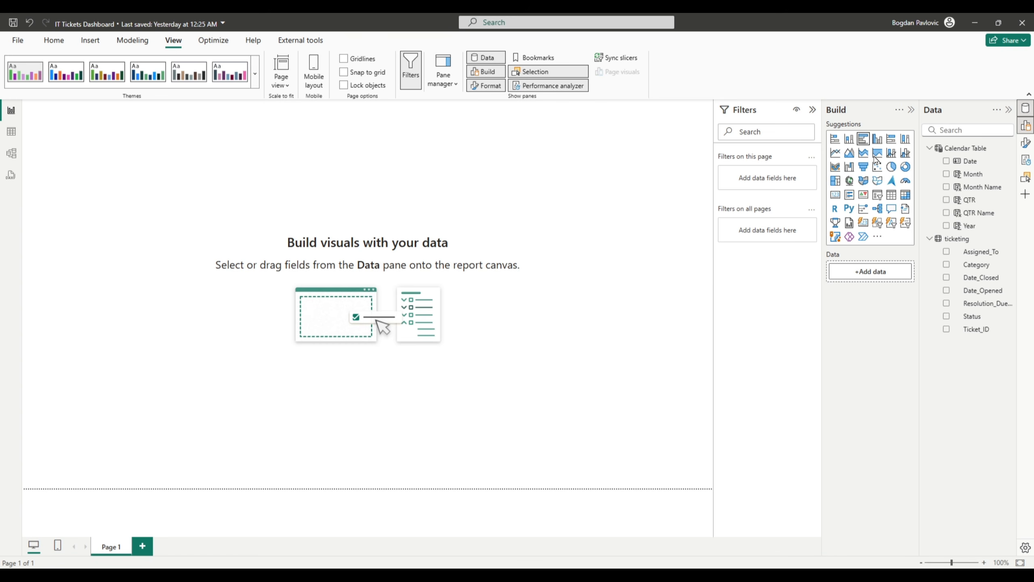
- Create a clustered bar chart with Category on the Y-axis, Count of Category on the X-axis and Assigned_To as the legend
{"action": "left_click", "coordinate": [864, 139]}
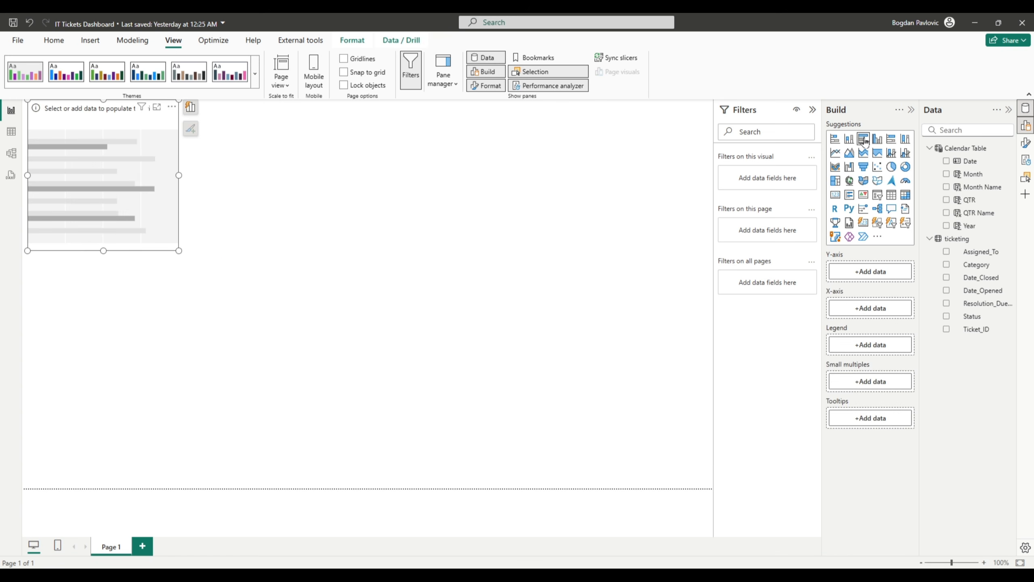
{"action": "left_click_drag", "start_coordinate": [112, 185], "coordinate": [297, 237]}
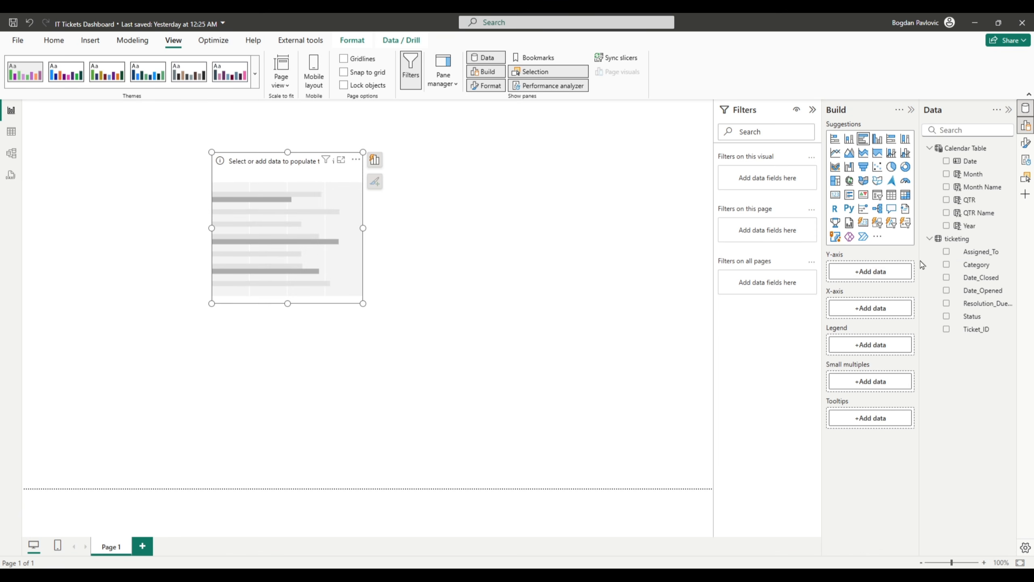
{"action": "left_click", "coordinate": [947, 264]}
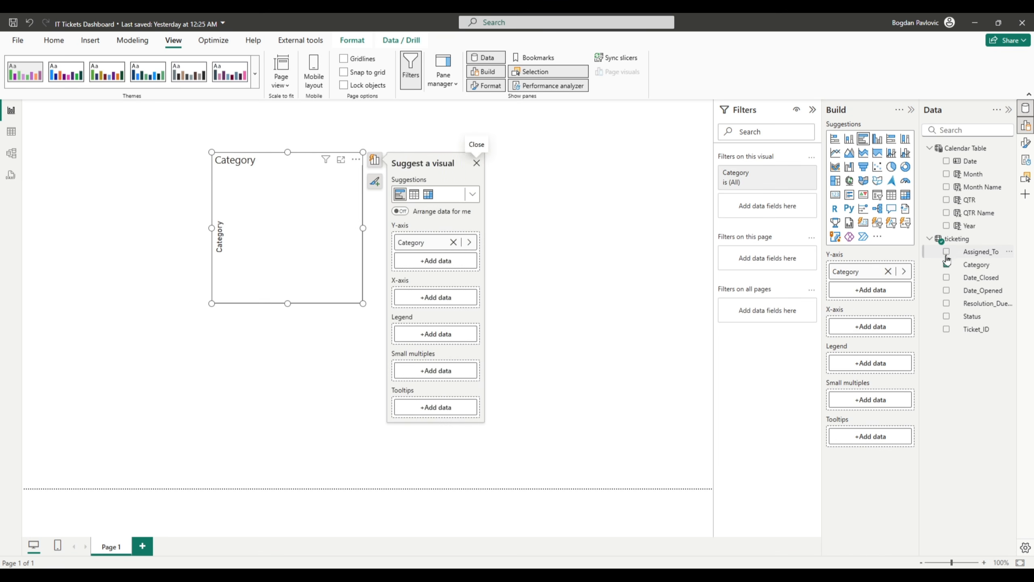
{"action": "left_click", "coordinate": [947, 252]}
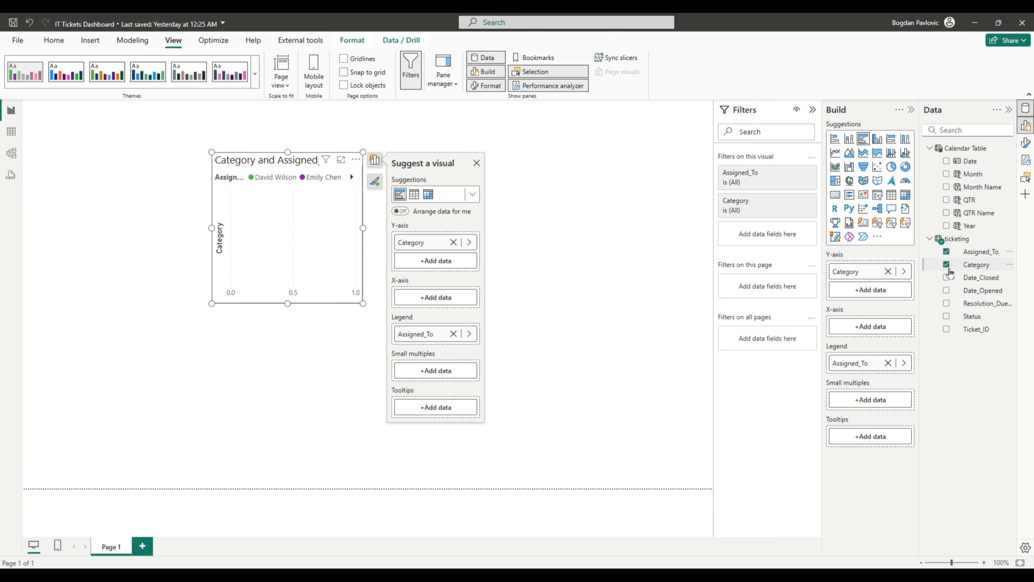
{"action": "mouse_move", "coordinate": [957, 267]}
{"action": "left_mouse_down"}
{"action": "mouse_move", "coordinate": [596, 345]}
{"action": "mouse_move", "coordinate": [434, 301]}
{"action": "left_mouse_up"}
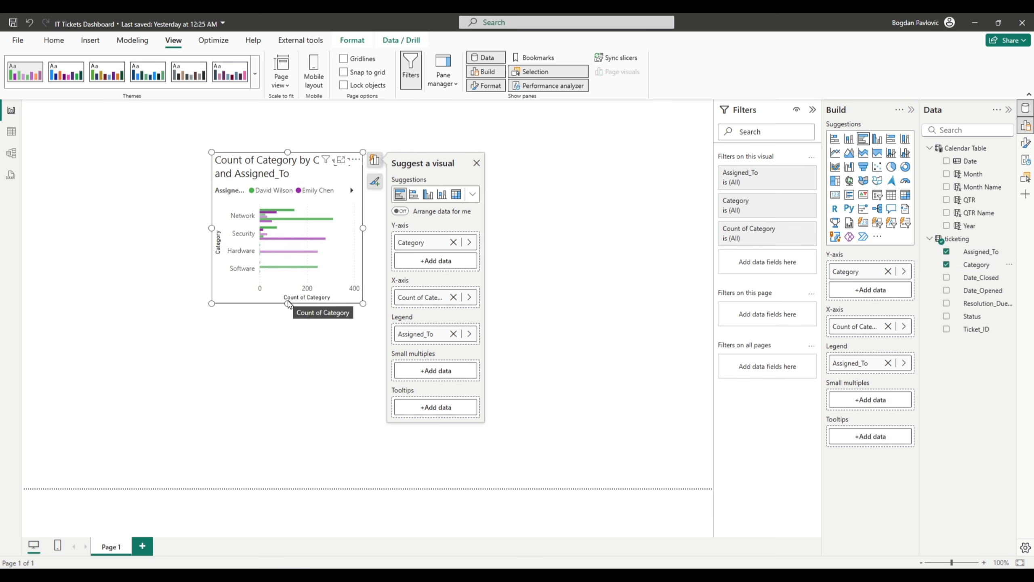
- Shift the bar chart slightly down on the page and stretch it taller to show its bars more clearly
{"action": "mouse_move", "coordinate": [289, 284]}
{"action": "left_mouse_down"}
{"action": "mouse_move", "coordinate": [288, 359]}
{"action": "mouse_move", "coordinate": [288, 297]}
{"action": "left_mouse_up"}
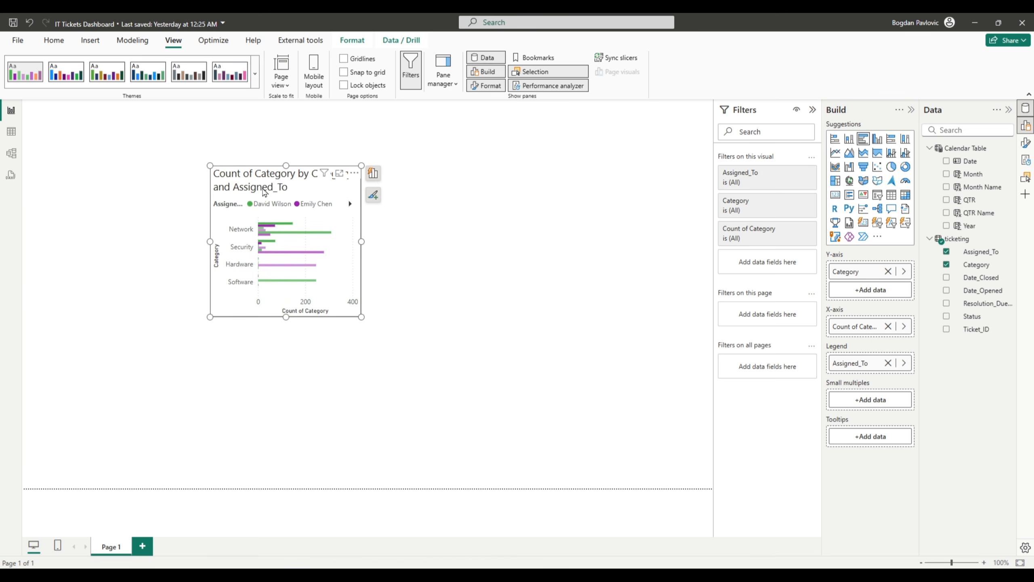
{"action": "left_click_drag", "start_coordinate": [287, 317], "coordinate": [286, 398]}
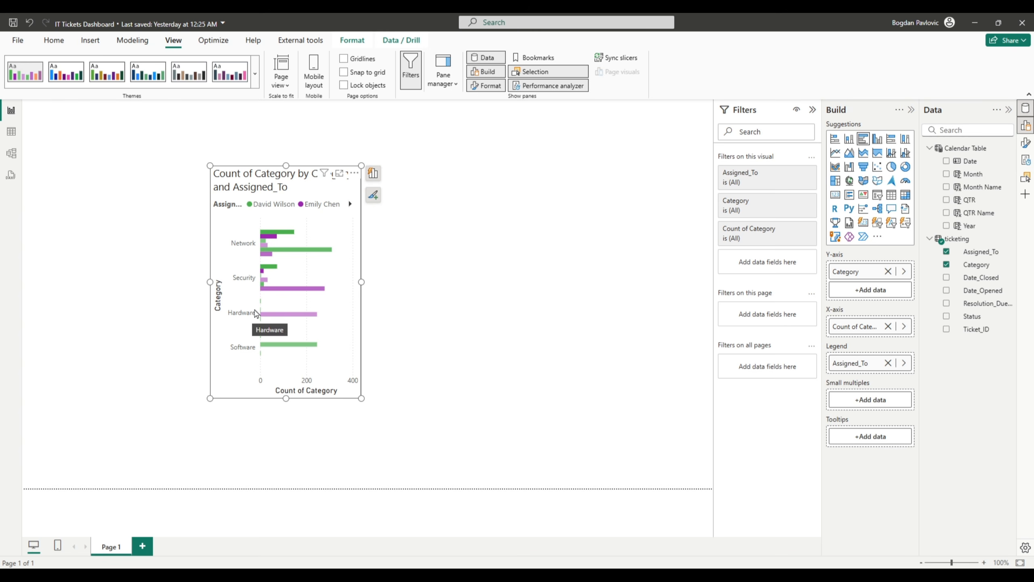
{"action": "mouse_move", "coordinate": [273, 240]}
- Examine the chart's bar formatting, including the color settings and the list of series they can apply to
{"action": "left_click", "coordinate": [1024, 143]}
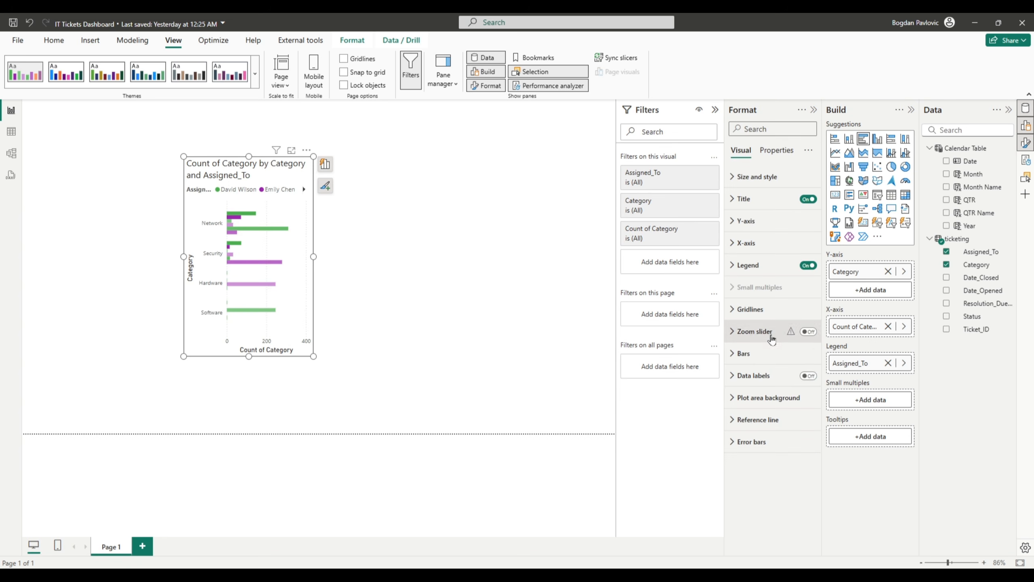
{"action": "left_click", "coordinate": [761, 353]}
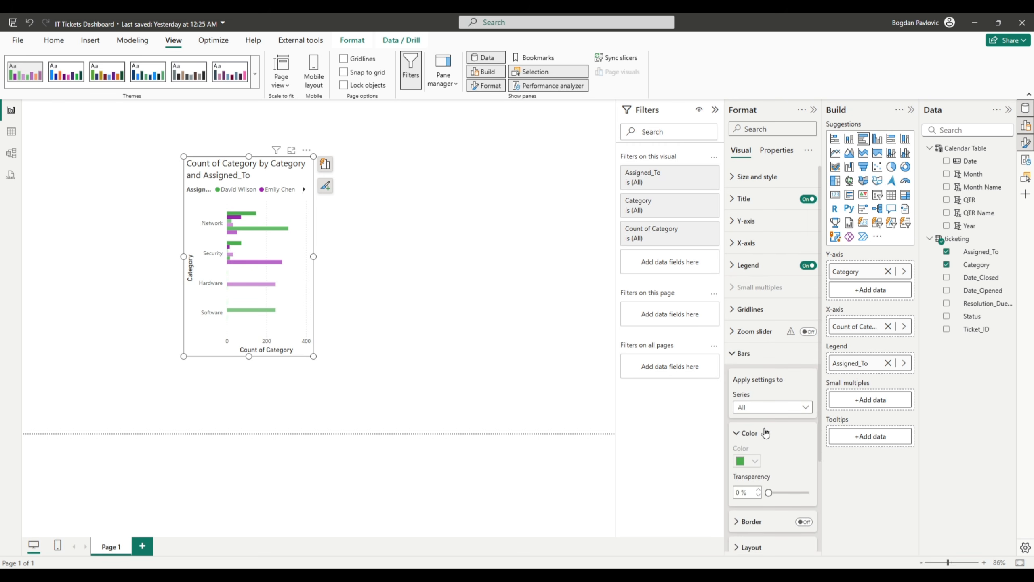
{"action": "left_click", "coordinate": [766, 406]}
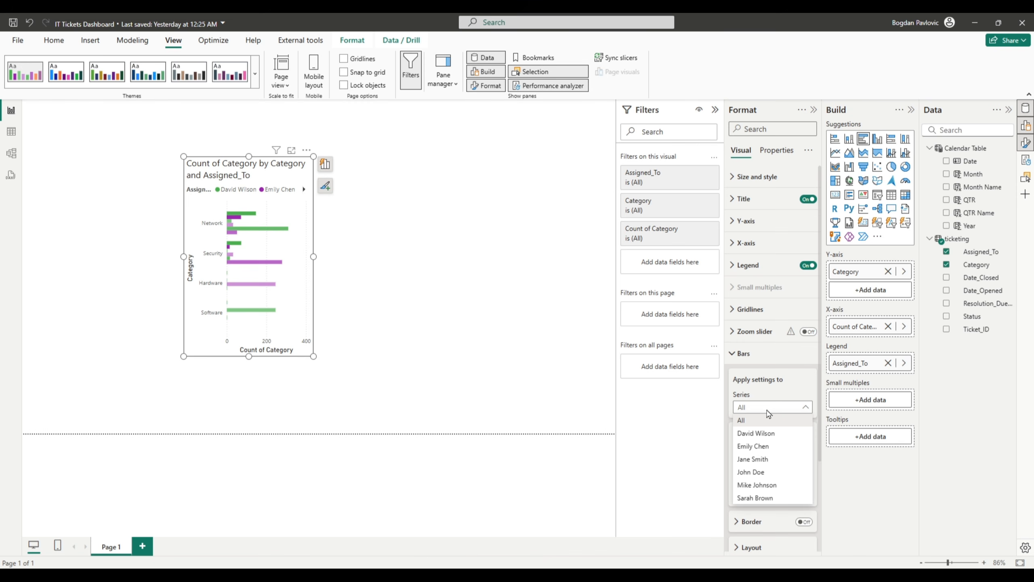
{"action": "left_click", "coordinate": [460, 292]}
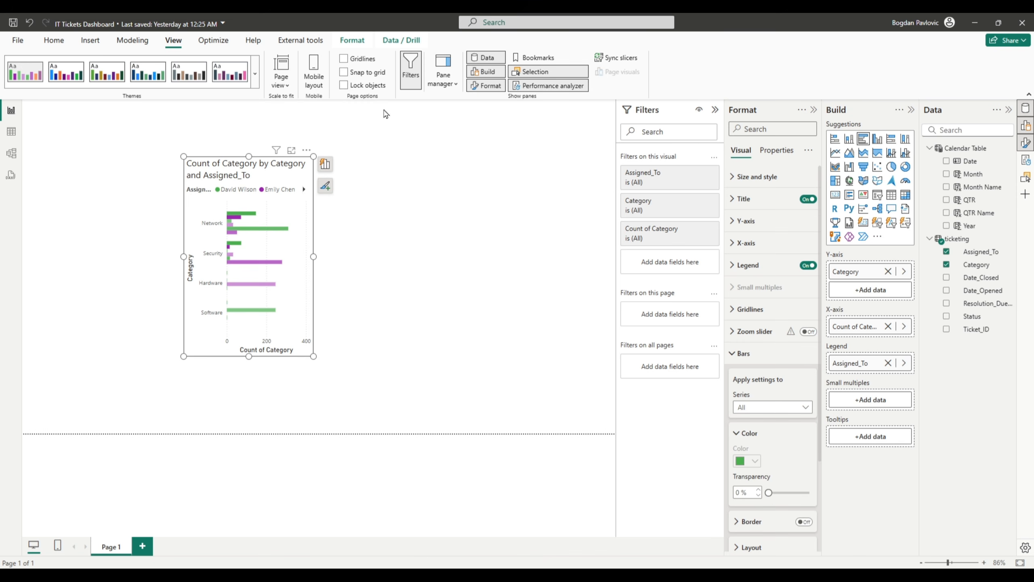
- Browse for the TicketingSys_theme JSON file and import it as the report theme
{"action": "left_click", "coordinate": [255, 75]}
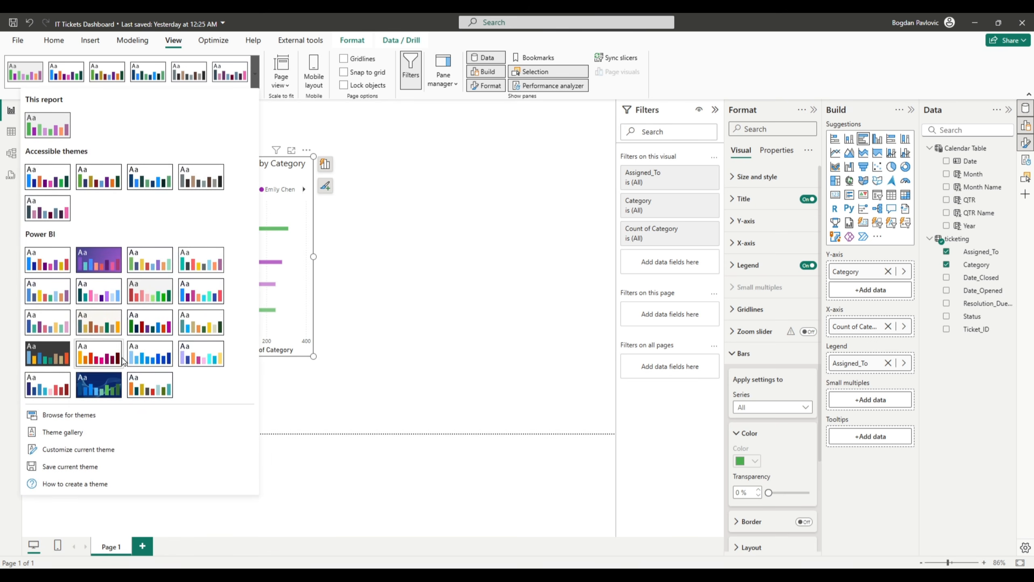
{"action": "left_click", "coordinate": [58, 415]}
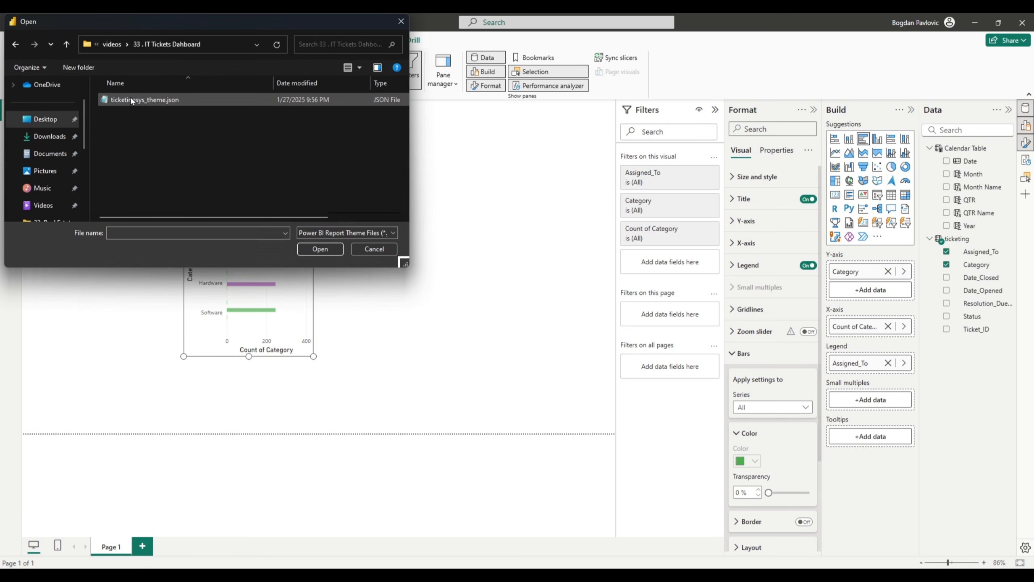
{"action": "double_click", "coordinate": [107, 100]}
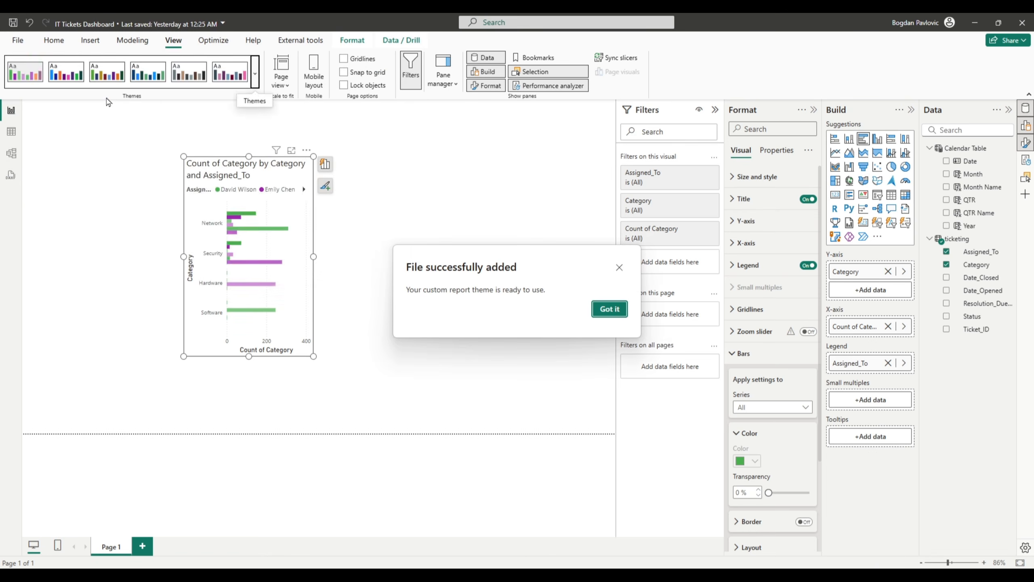
{"action": "left_click", "coordinate": [608, 310]}
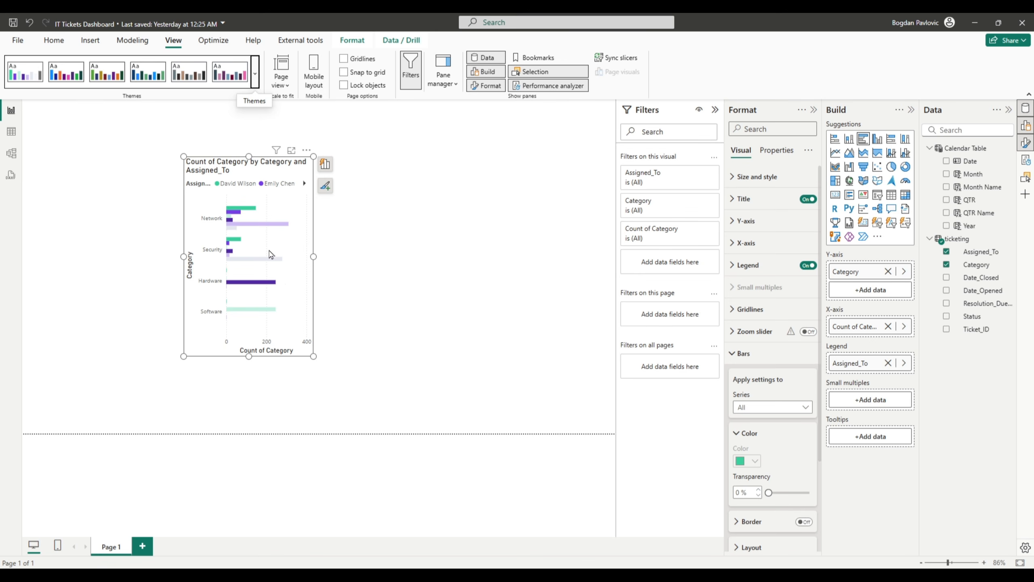
- Delete the bar chart from the report page
{"action": "left_click_drag", "start_coordinate": [273, 234], "coordinate": [278, 227]}
{"action": "key", "text": "Delete"}
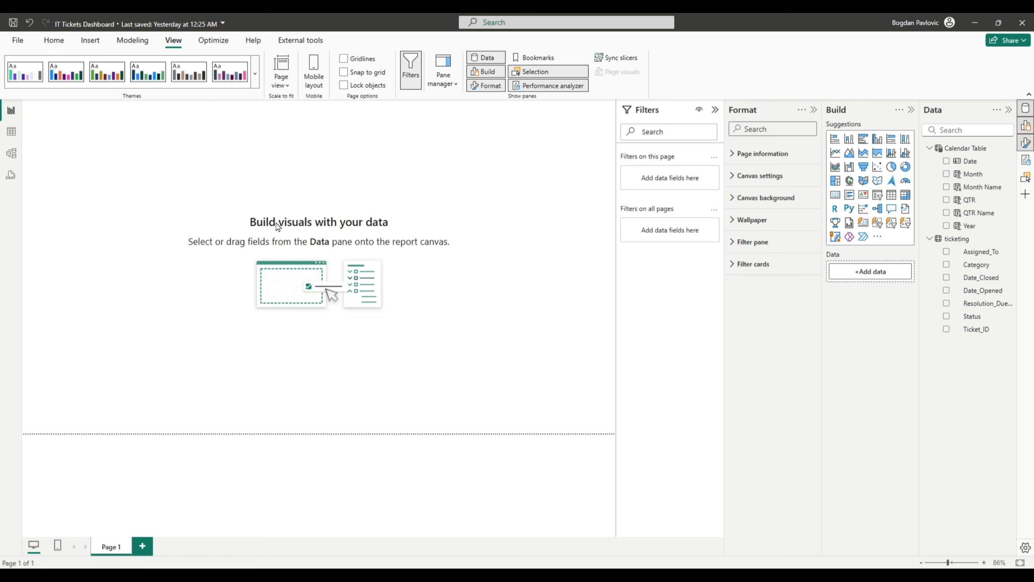
- Switch to Chrome, search for "color palette generator" in a new tab and open the Coolors website
{"action": "left_click", "coordinate": [541, 559]}
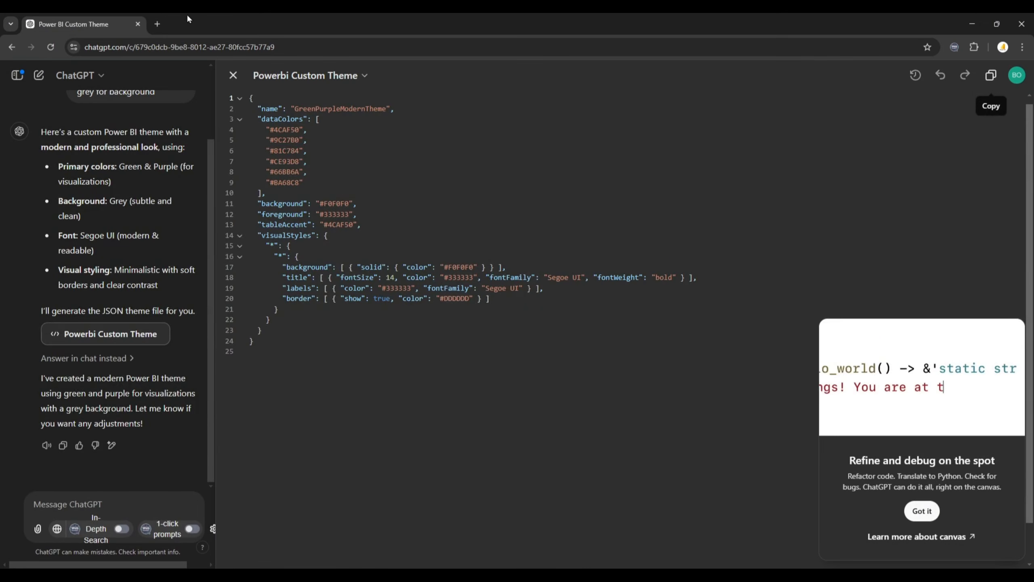
{"action": "left_click", "coordinate": [157, 24]}
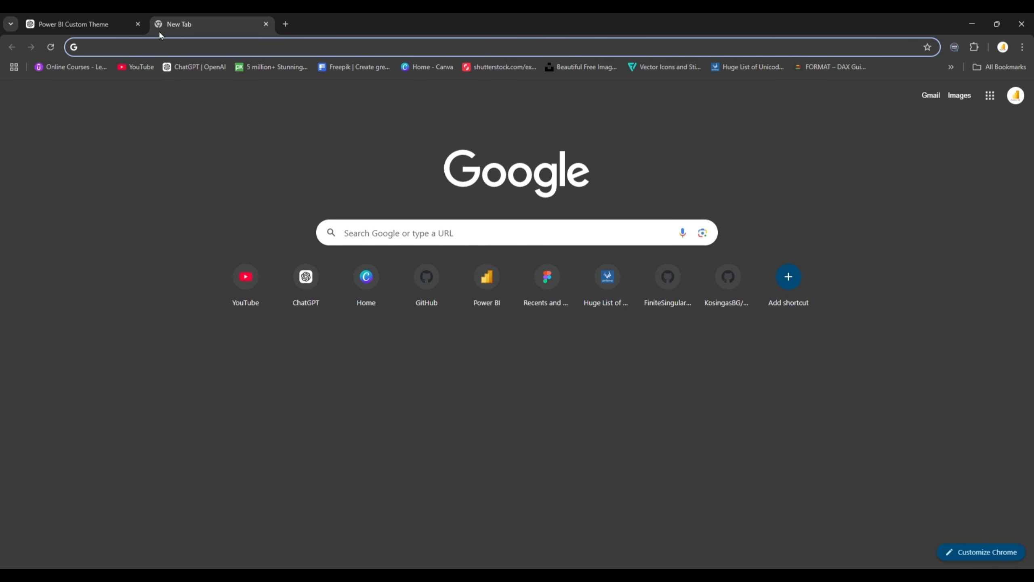
{"action": "type", "text": "col"}
{"action": "type", "text": "r"}
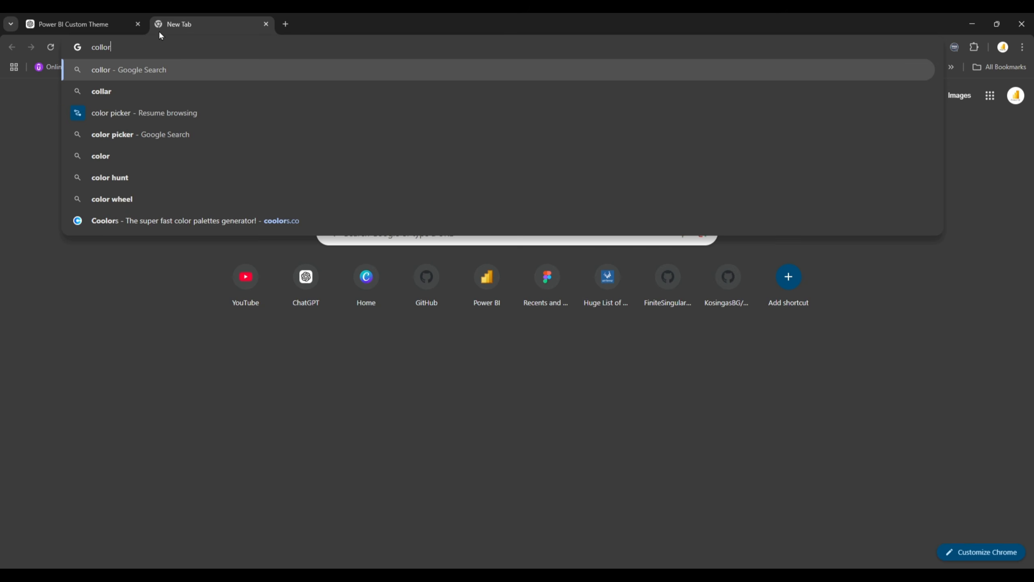
{"action": "key", "text": "BackSpace"}
{"action": "key", "text": "BackSpace"}
{"action": "key", "text": "BackSpace"}
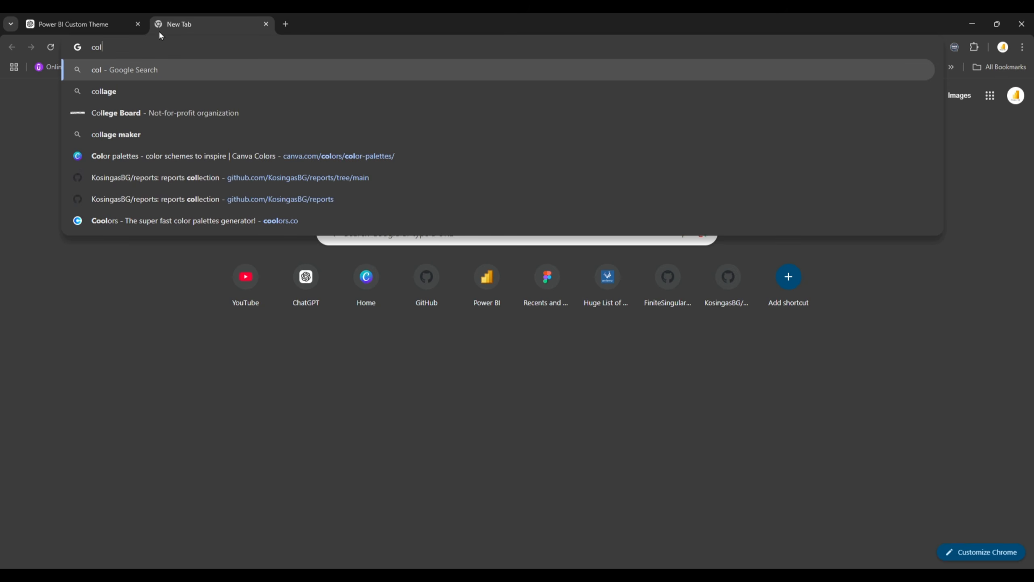
{"action": "type", "text": "or palle"}
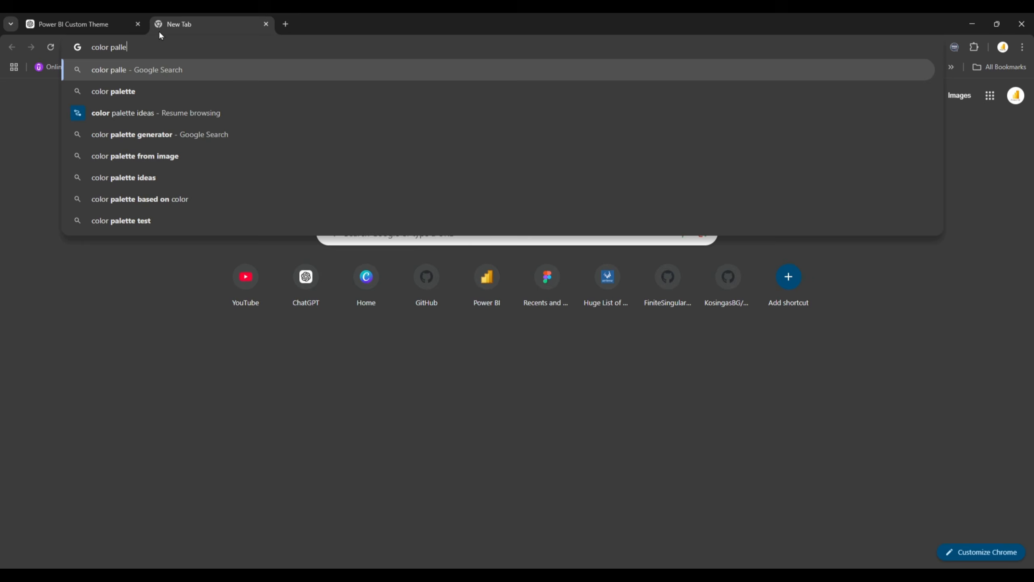
{"action": "type", "text": "te gener"}
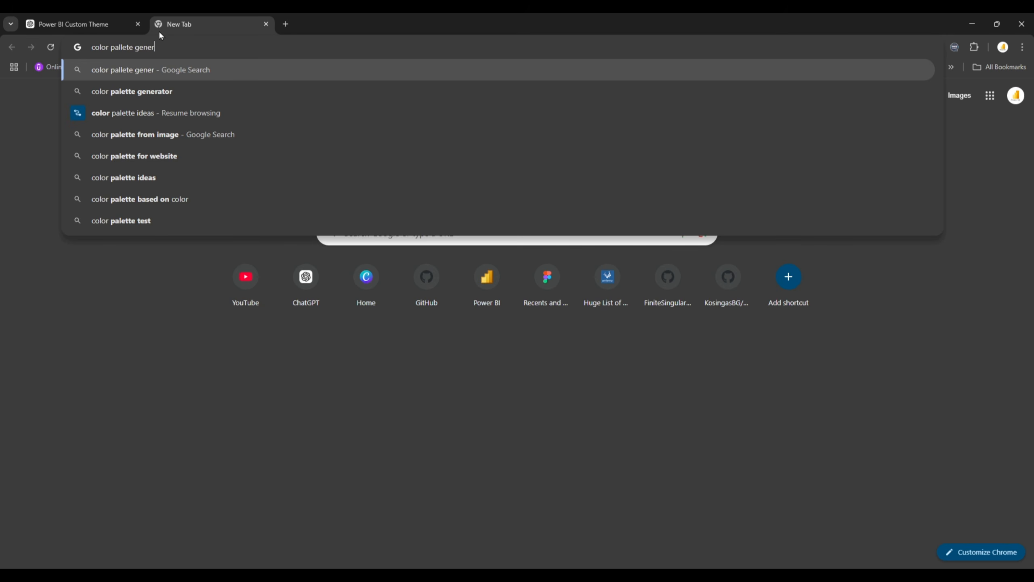
{"action": "left_click", "coordinate": [135, 91]}
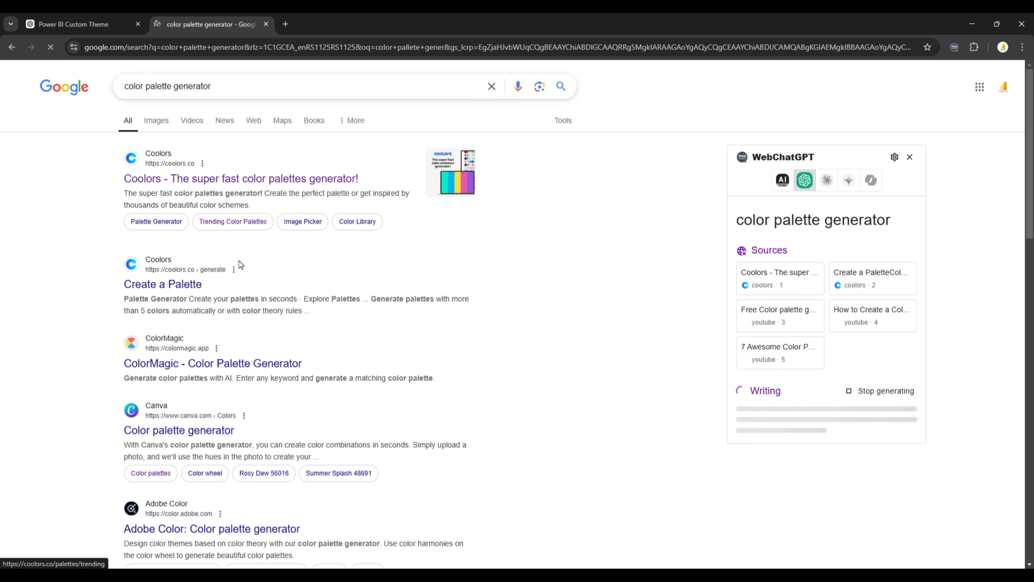
{"action": "left_click", "coordinate": [166, 155]}
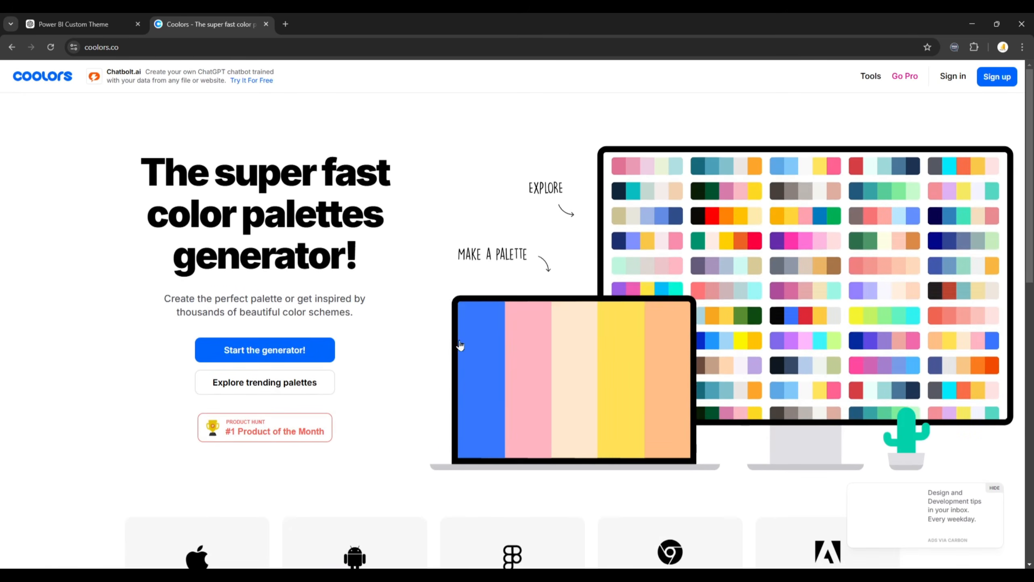
- Browse the trending color palettes on Coolors and copy the dark green color code 132A13
{"action": "left_click", "coordinate": [210, 386]}
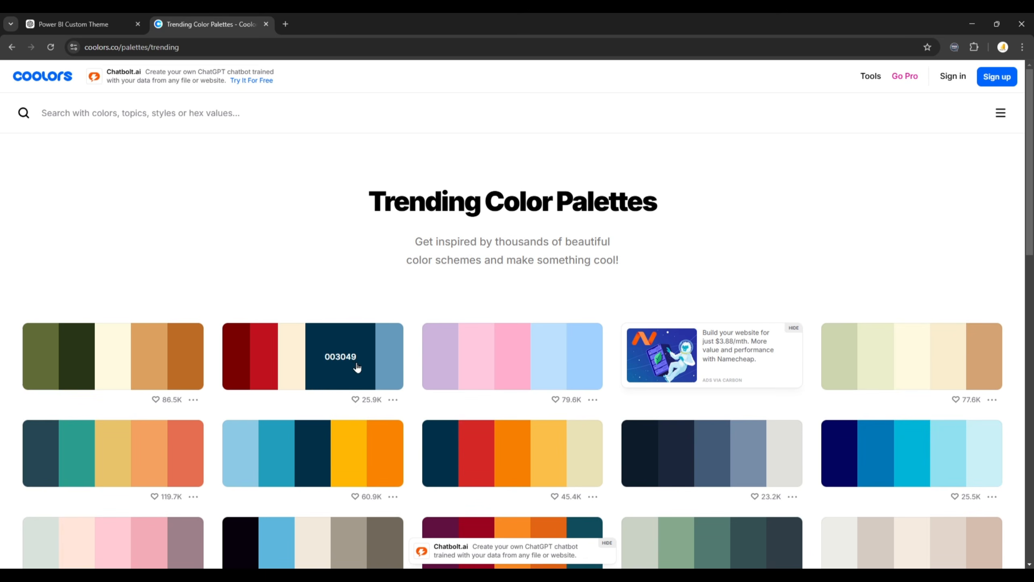
{"action": "scroll", "coordinate": [360, 342], "scroll_direction": "down", "scroll_amount": 1}
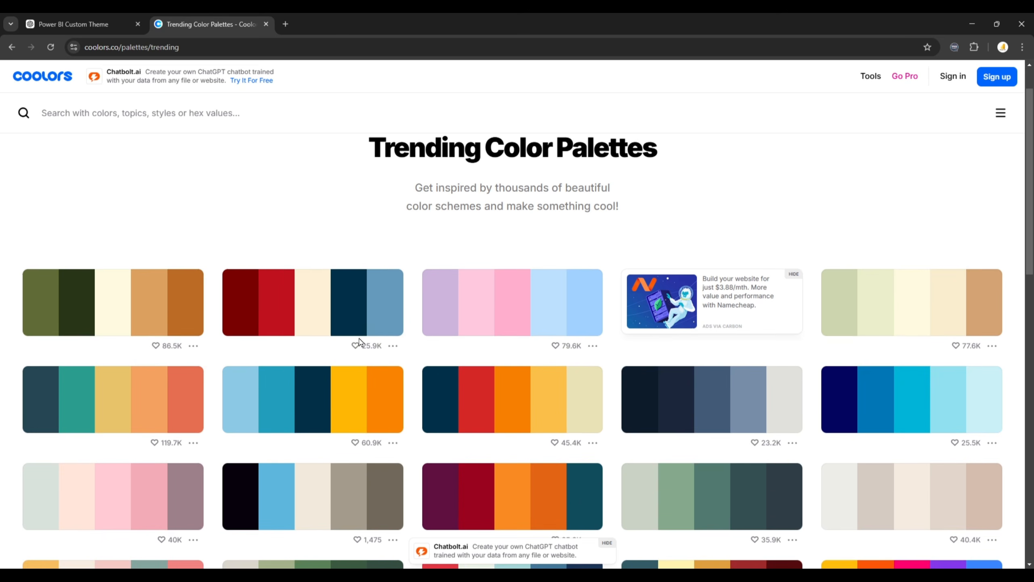
{"action": "scroll", "coordinate": [407, 332], "scroll_direction": "down", "scroll_amount": 2}
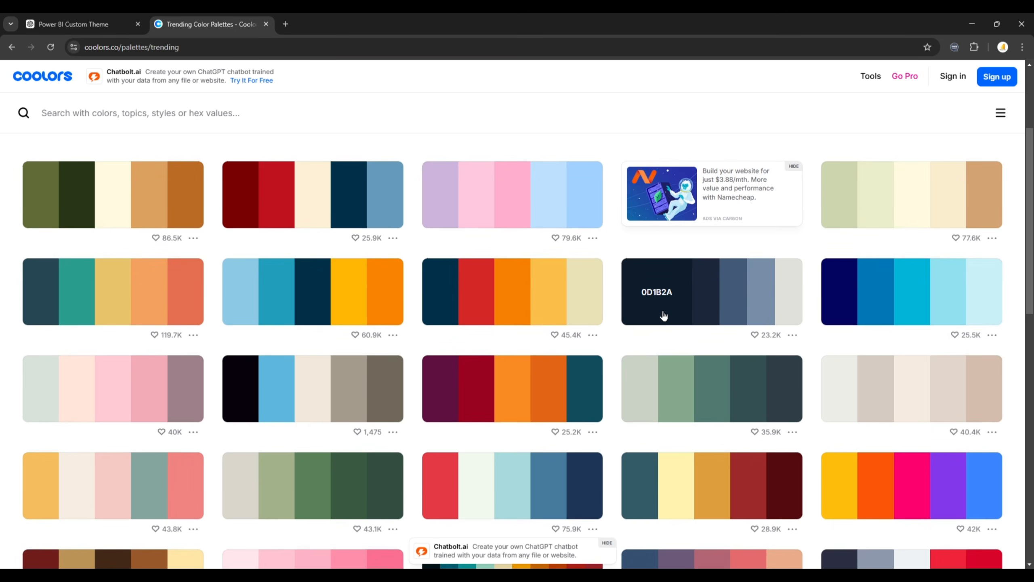
{"action": "scroll", "coordinate": [664, 316], "scroll_direction": "down", "scroll_amount": 6}
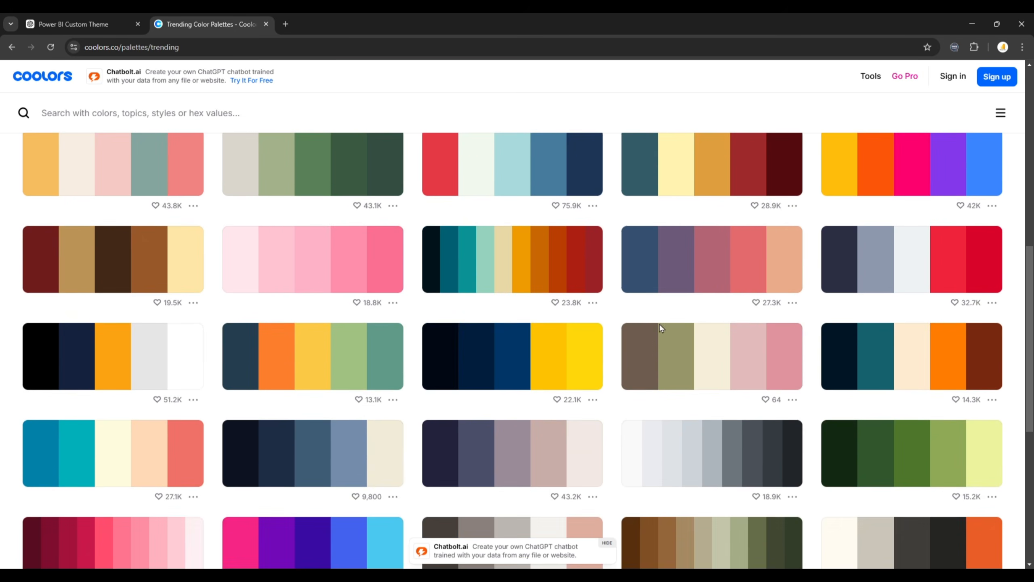
{"action": "scroll", "coordinate": [933, 431], "scroll_direction": "down", "scroll_amount": 3}
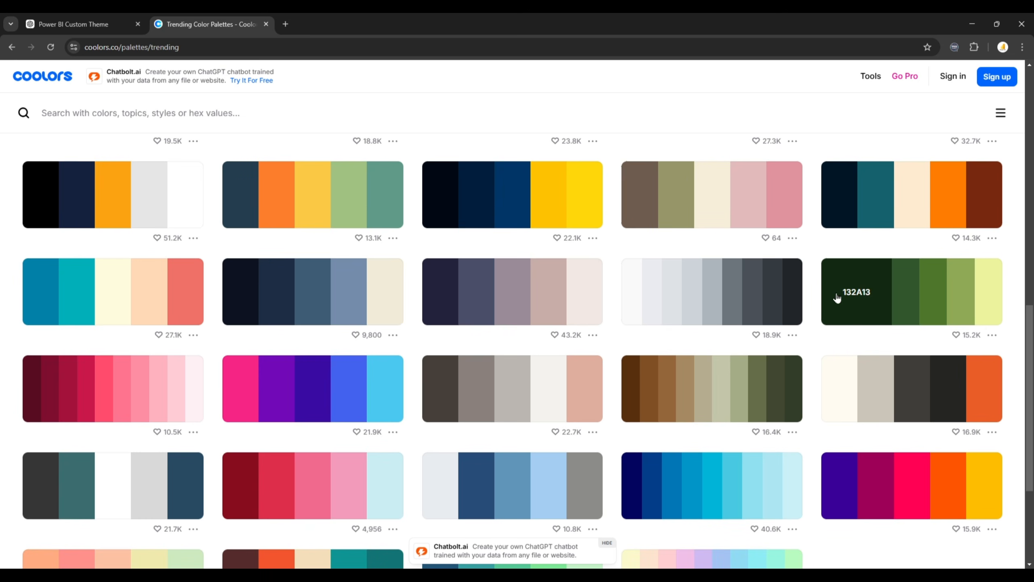
{"action": "left_click", "coordinate": [867, 297]}
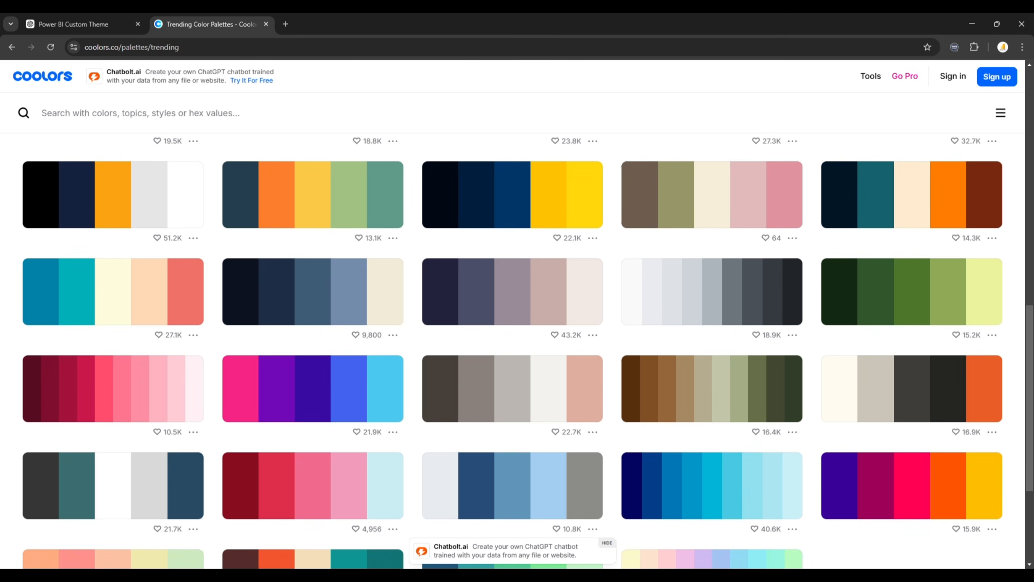
- Switch to Power BI Desktop, open the current theme for customization and set Color 1 to #132A13
{"action": "left_click", "coordinate": [613, 576]}
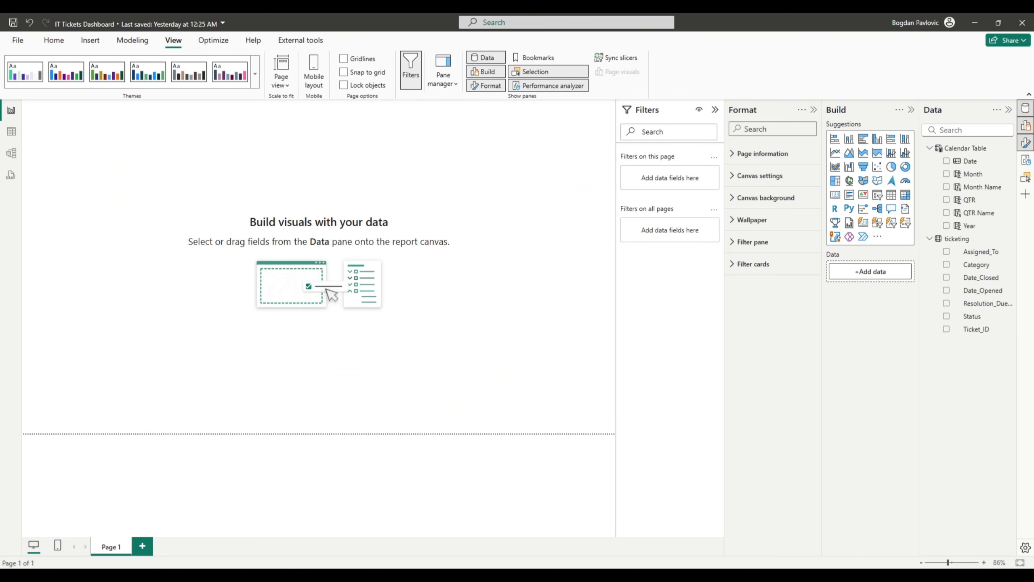
{"action": "left_click", "coordinate": [256, 74]}
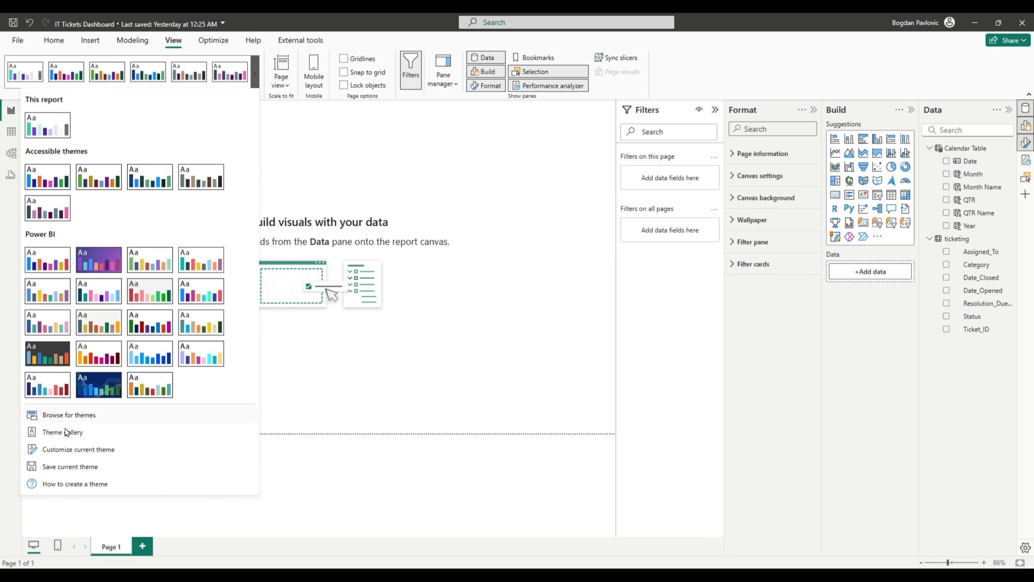
{"action": "left_click", "coordinate": [52, 448]}
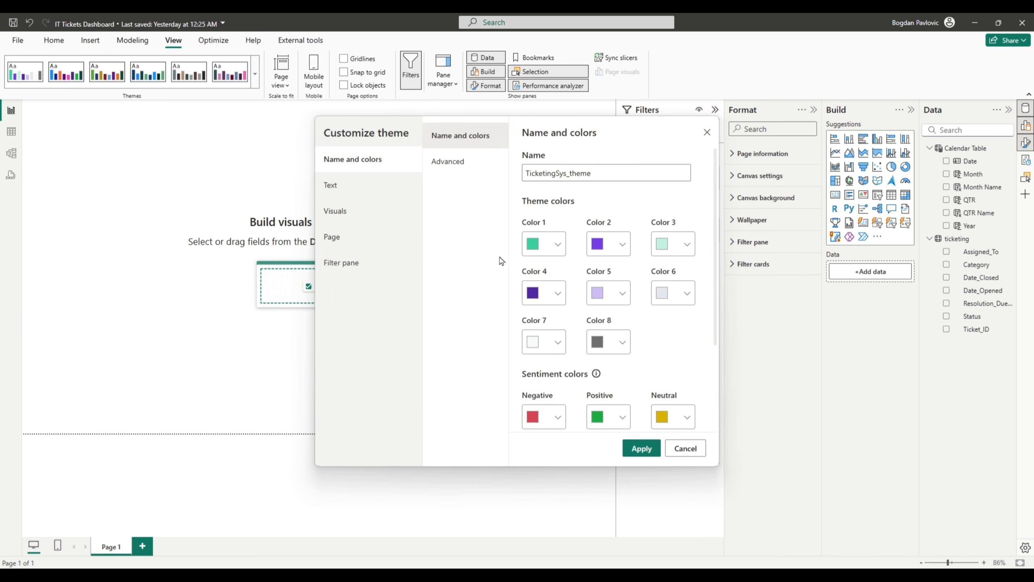
{"action": "left_click", "coordinate": [561, 245]}
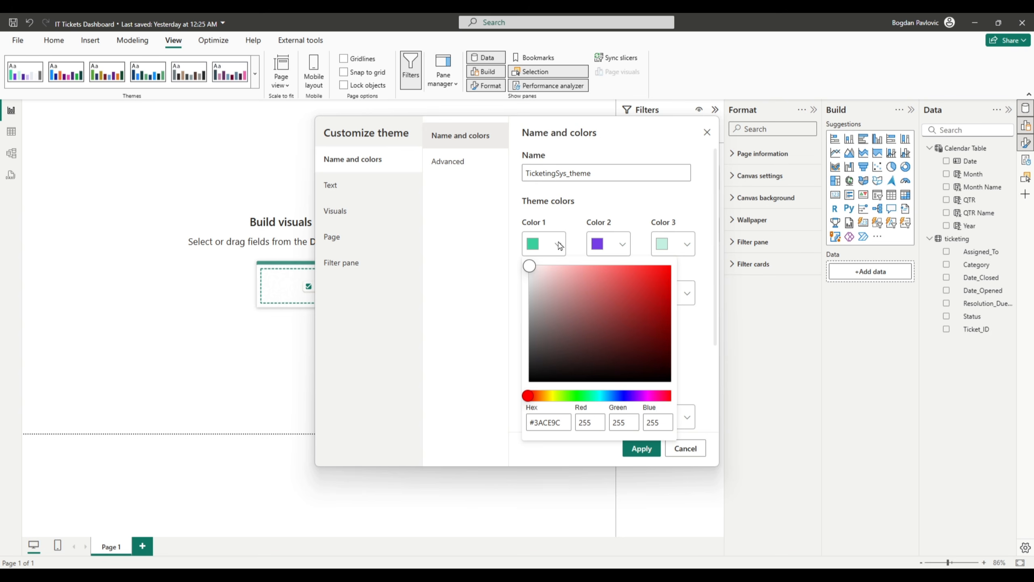
{"action": "left_click_drag", "start_coordinate": [567, 424], "coordinate": [496, 422]}
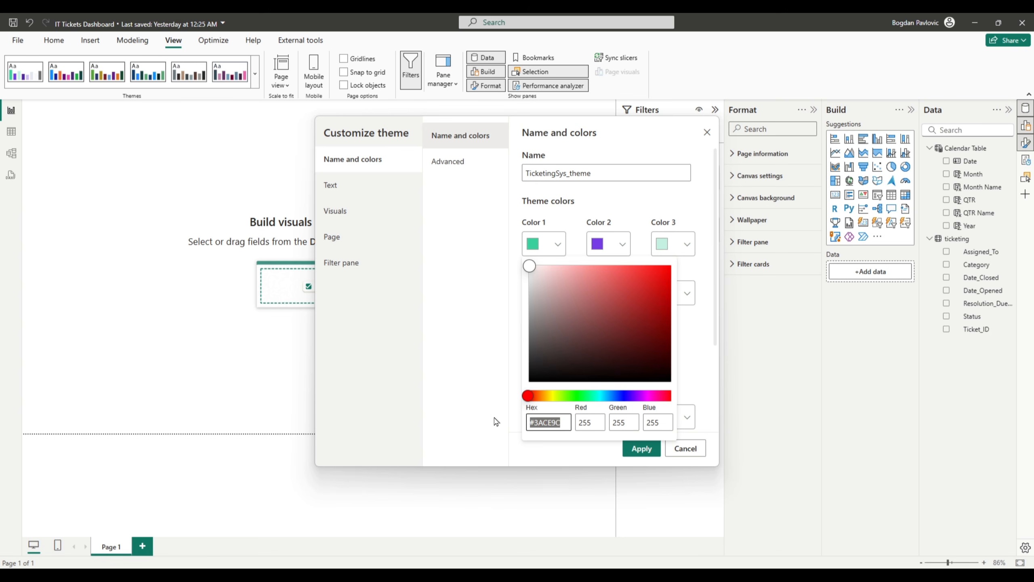
{"action": "key", "text": "ctrl+v"}
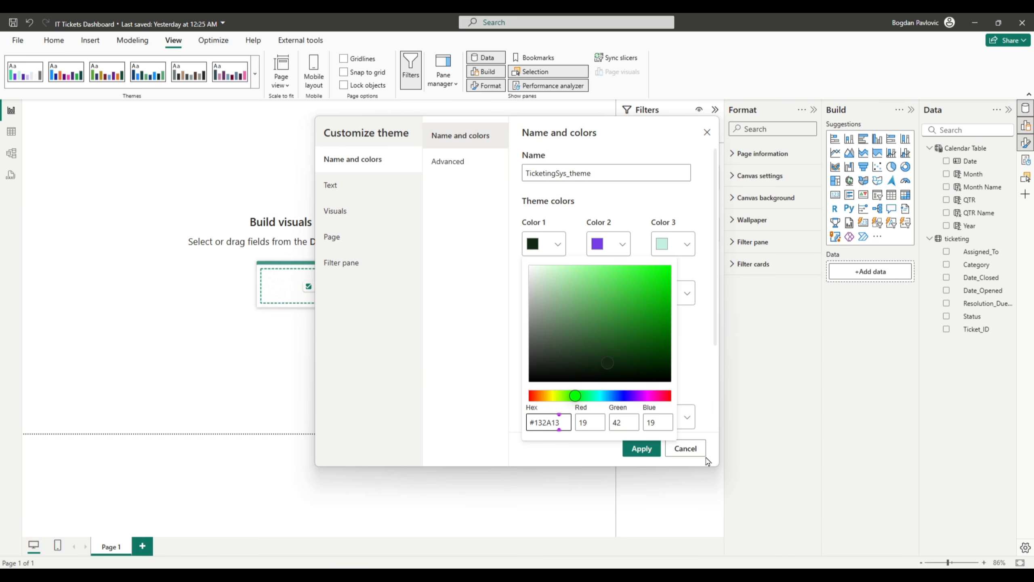
- Try the green 31572C copied from the same Coolors palette as theme Color 2 and discard the theme customization
{"action": "left_click", "coordinate": [471, 309]}
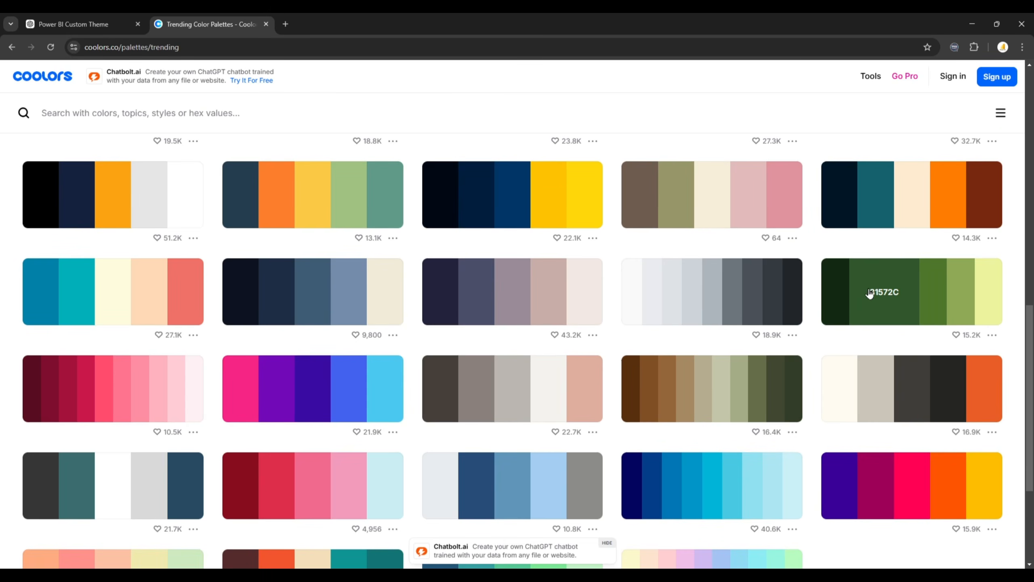
{"action": "left_click", "coordinate": [872, 293]}
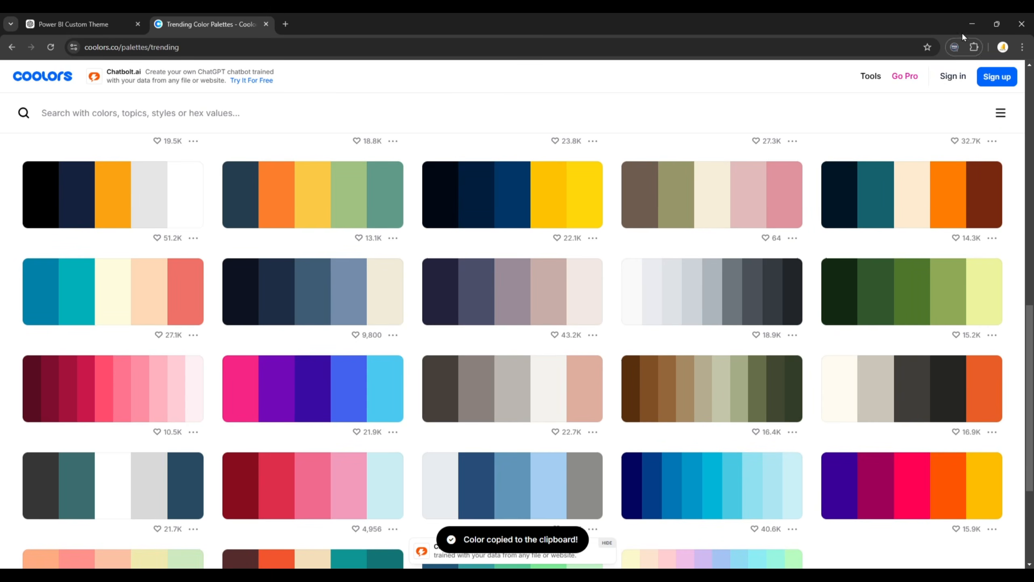
{"action": "left_click", "coordinate": [972, 26]}
{"action": "left_click", "coordinate": [622, 245]}
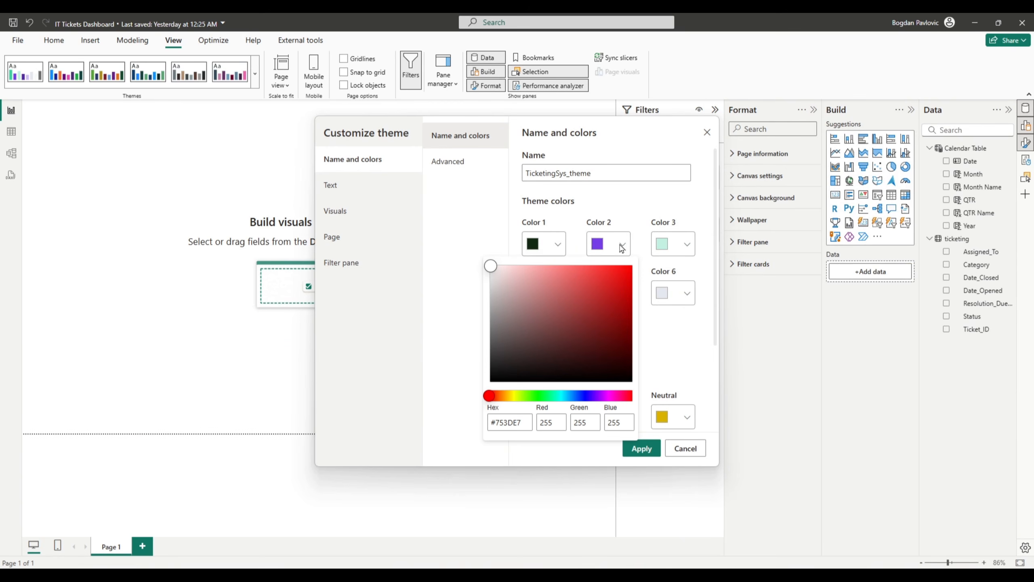
{"action": "left_click_drag", "start_coordinate": [526, 422], "coordinate": [409, 419]}
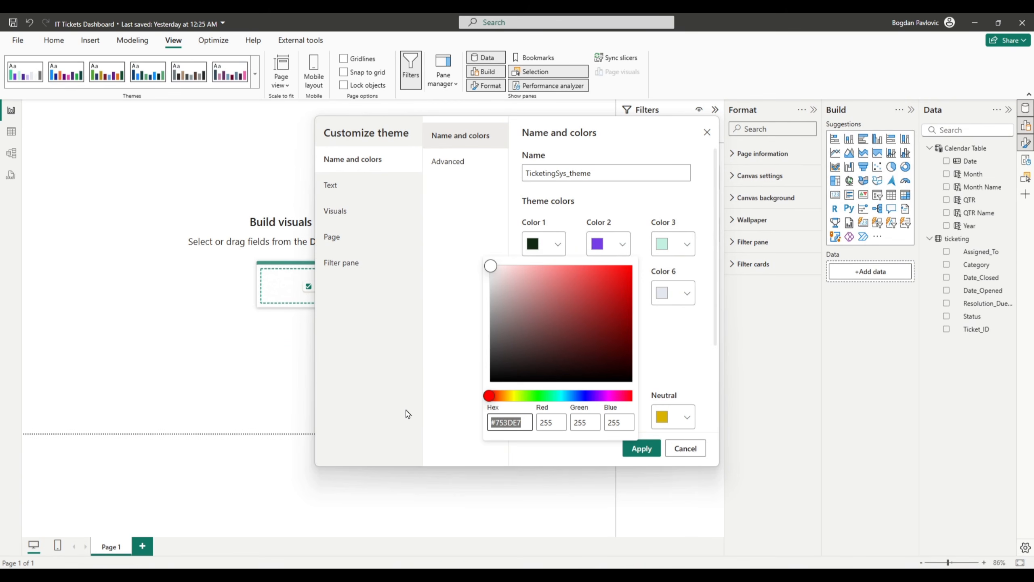
{"action": "key", "text": "ctrl+v"}
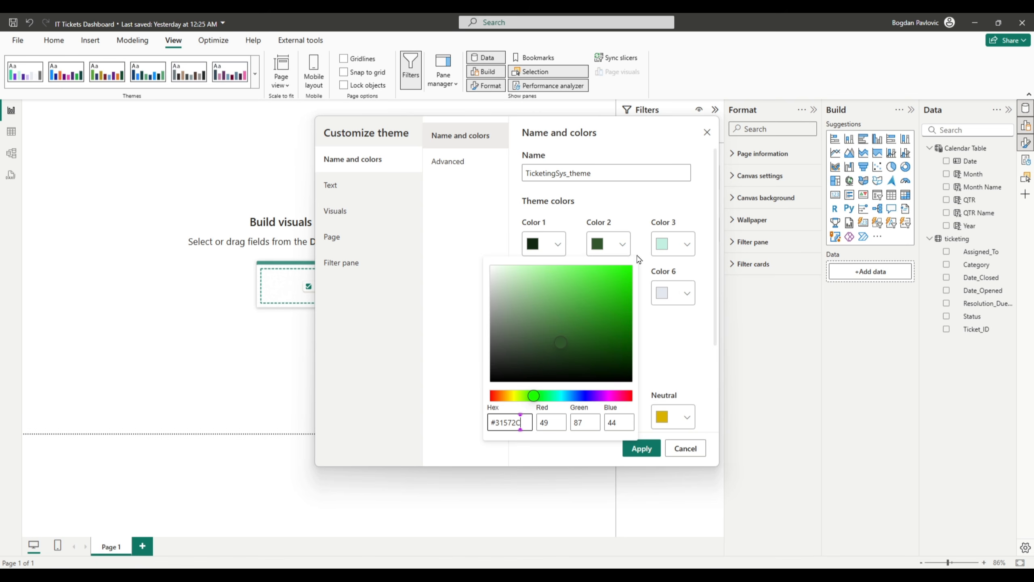
{"action": "left_click", "coordinate": [448, 349]}
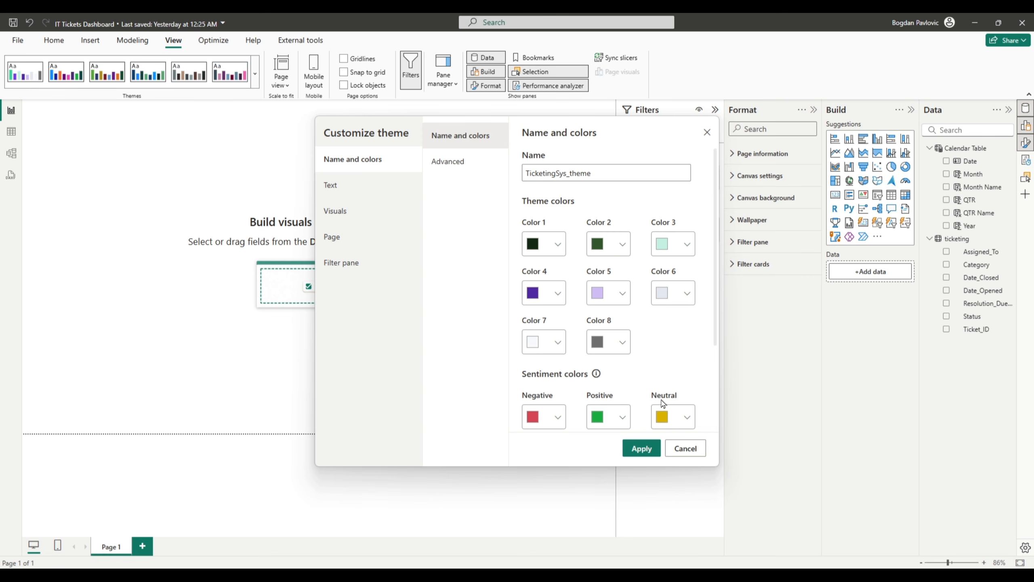
{"action": "left_click", "coordinate": [680, 448]}
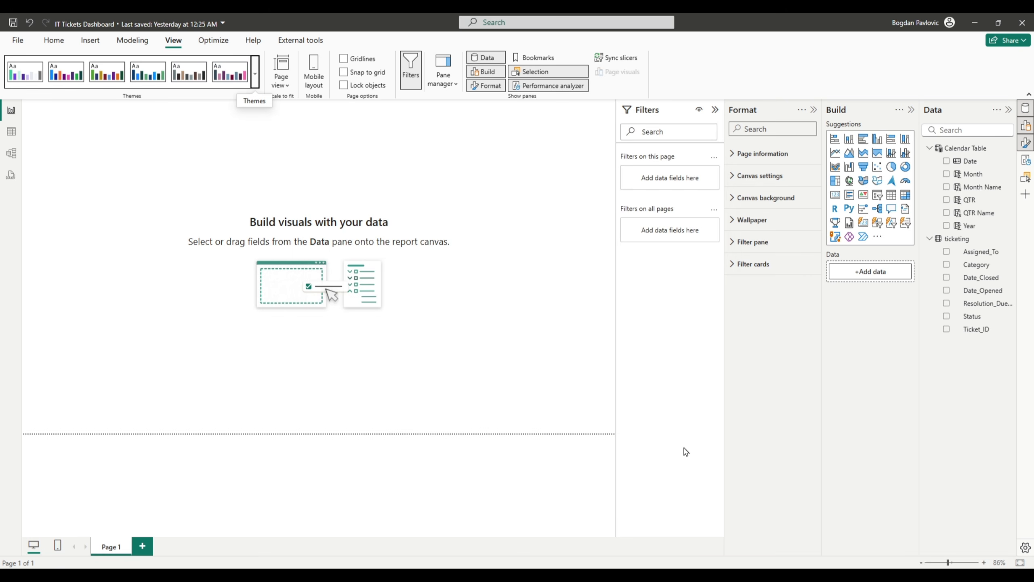
{"action": "left_click", "coordinate": [254, 67]}
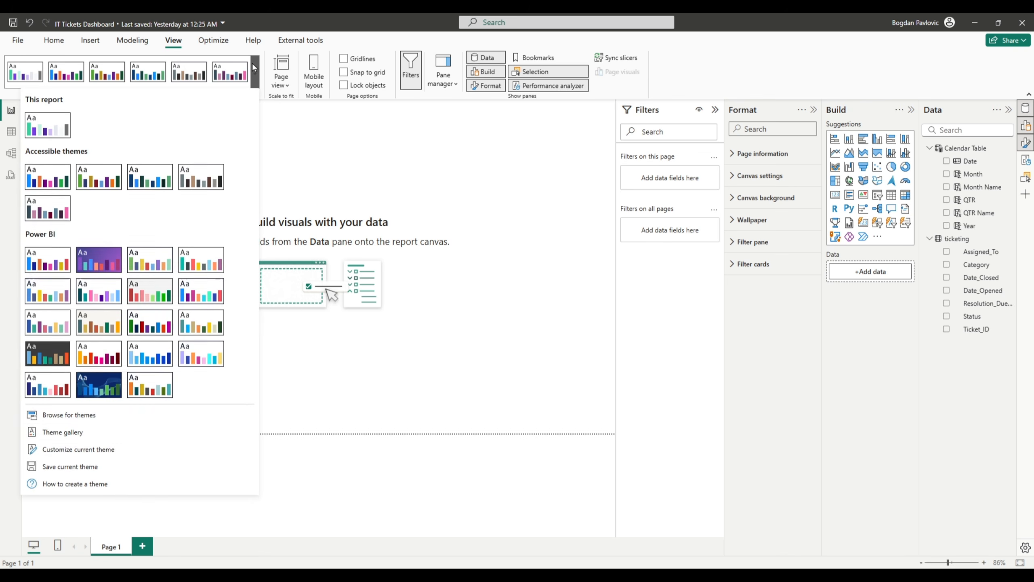
{"action": "left_click", "coordinate": [87, 450]}
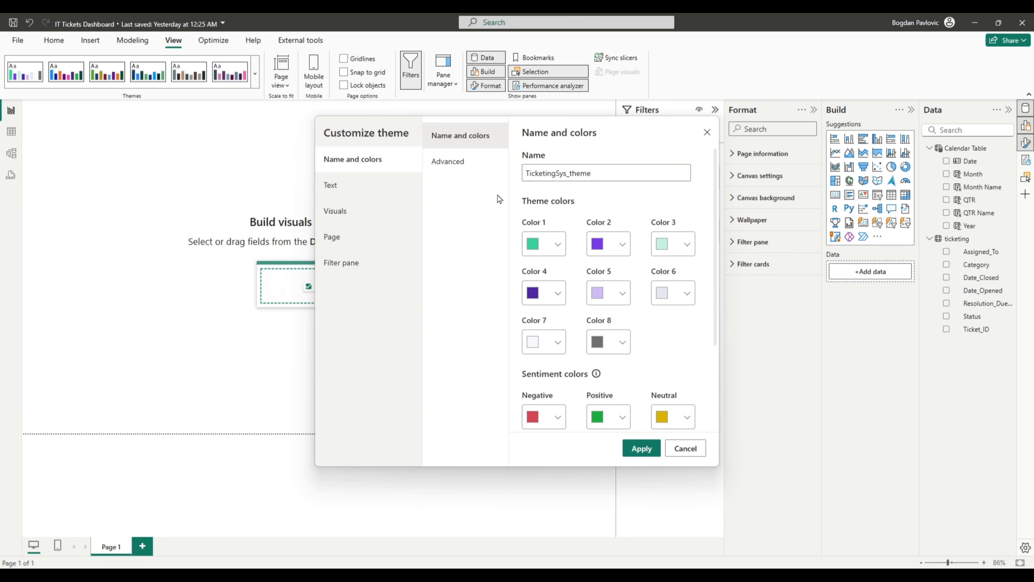
{"action": "left_click_drag", "start_coordinate": [633, 171], "coordinate": [487, 166]}
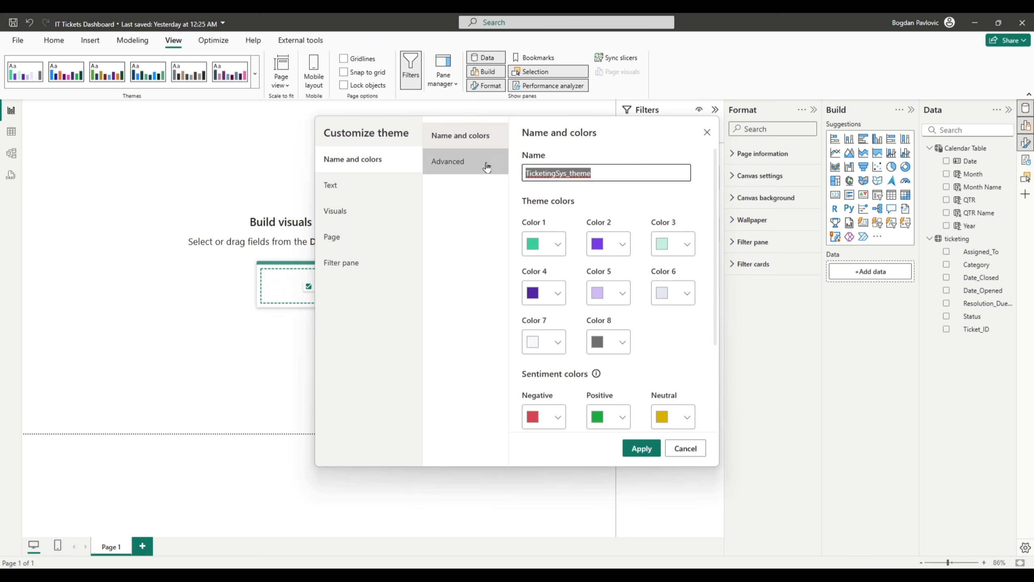
{"action": "left_click", "coordinate": [677, 450]}
{"action": "left_click", "coordinate": [255, 69]}
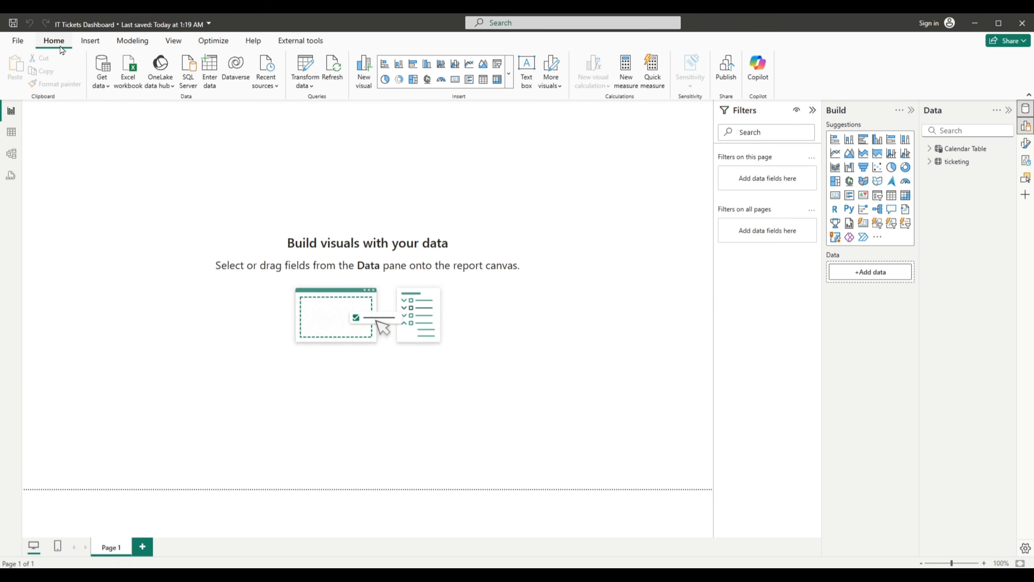
- Create an empty manually entered table named Measures Table and load it into the model
{"action": "left_click", "coordinate": [212, 69]}
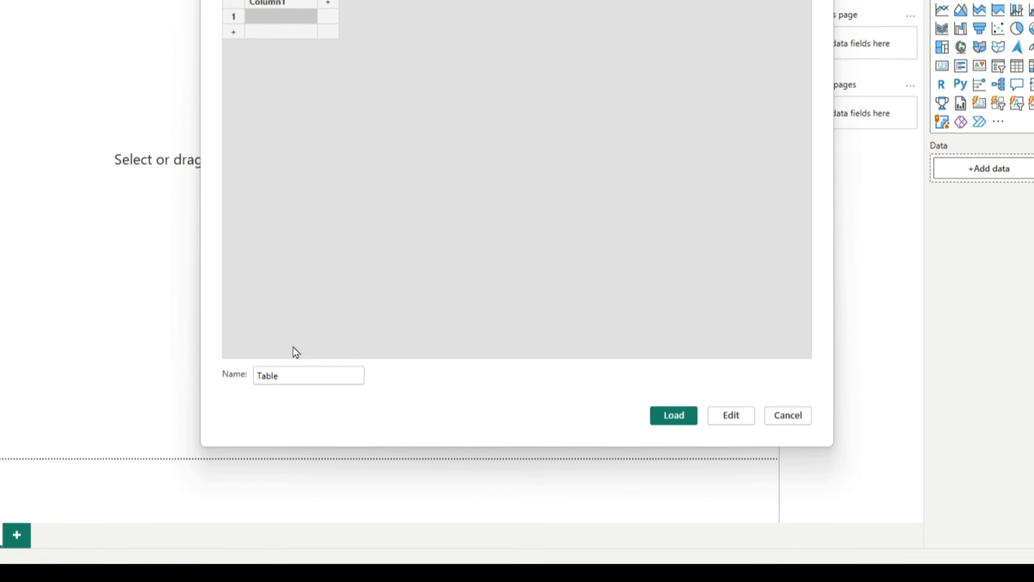
{"action": "double_click", "coordinate": [293, 368]}
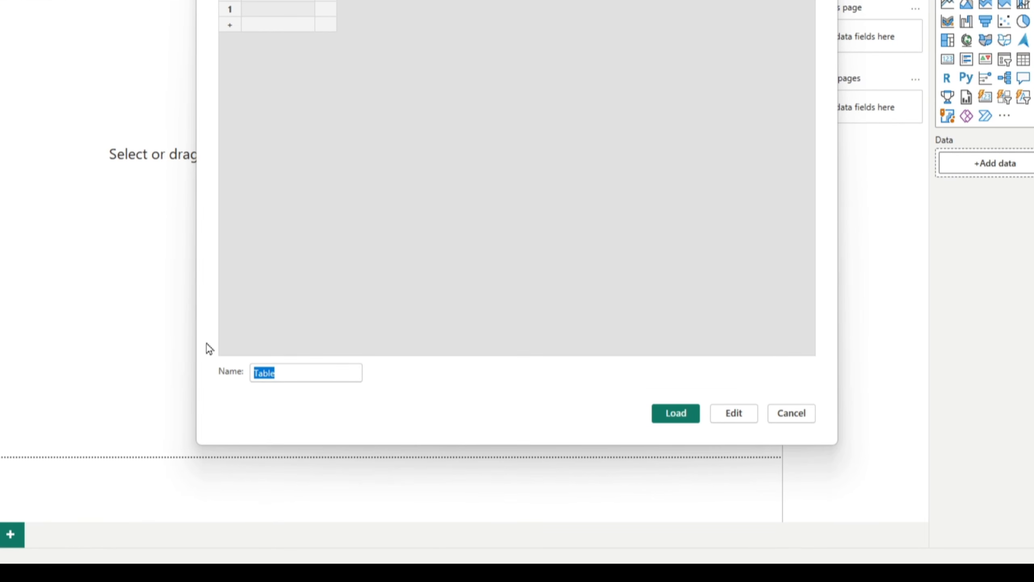
{"action": "type", "text": "M"}
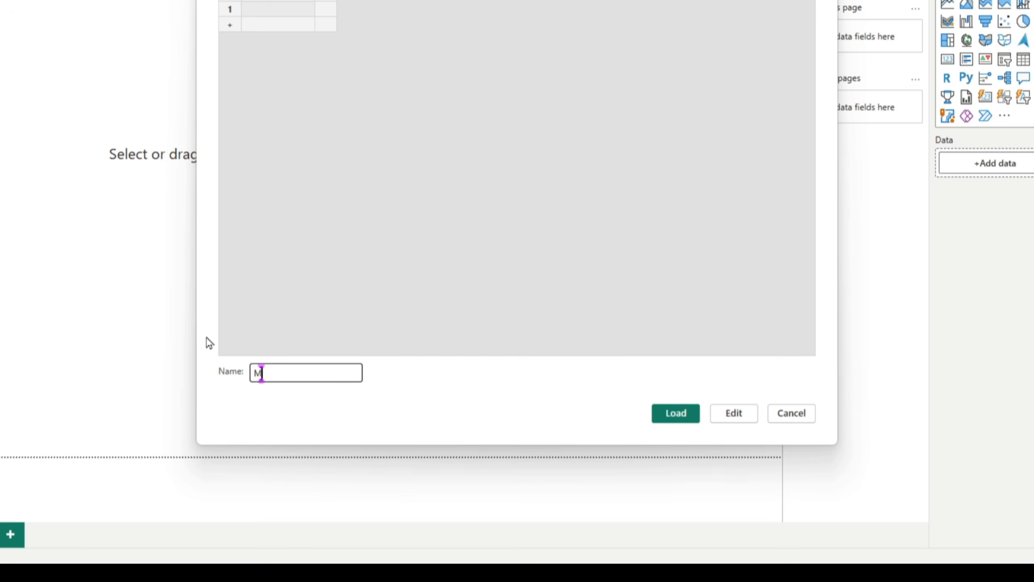
{"action": "type", "text": "eaa"}
{"action": "key", "text": "BackSpace"}
{"action": "type", "text": "sures Table"}
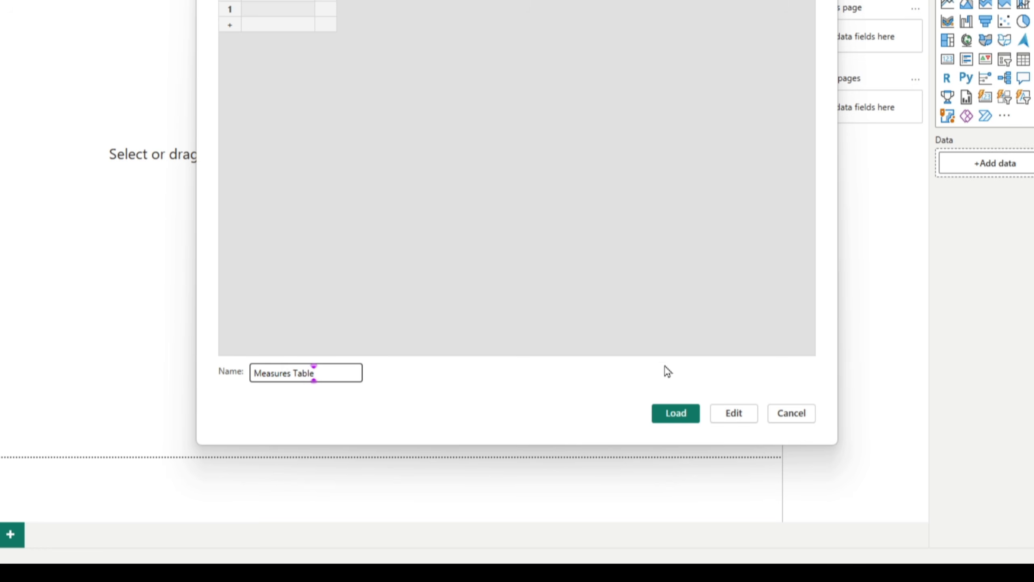
{"action": "left_click", "coordinate": [676, 413]}
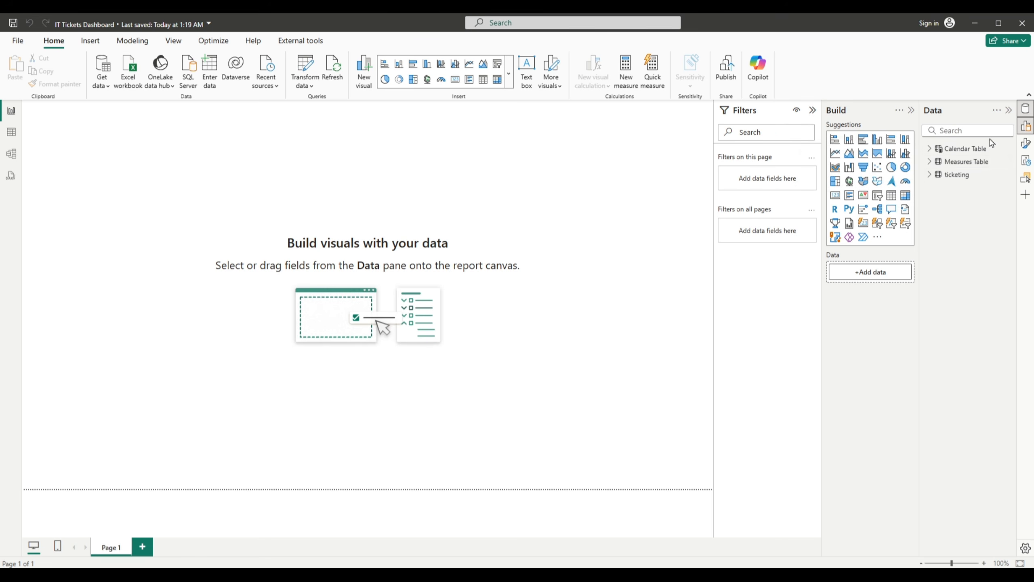
- Add a new measure to the Measures Table and name it Total Tickets in its formula
{"action": "left_click", "coordinate": [950, 163]}
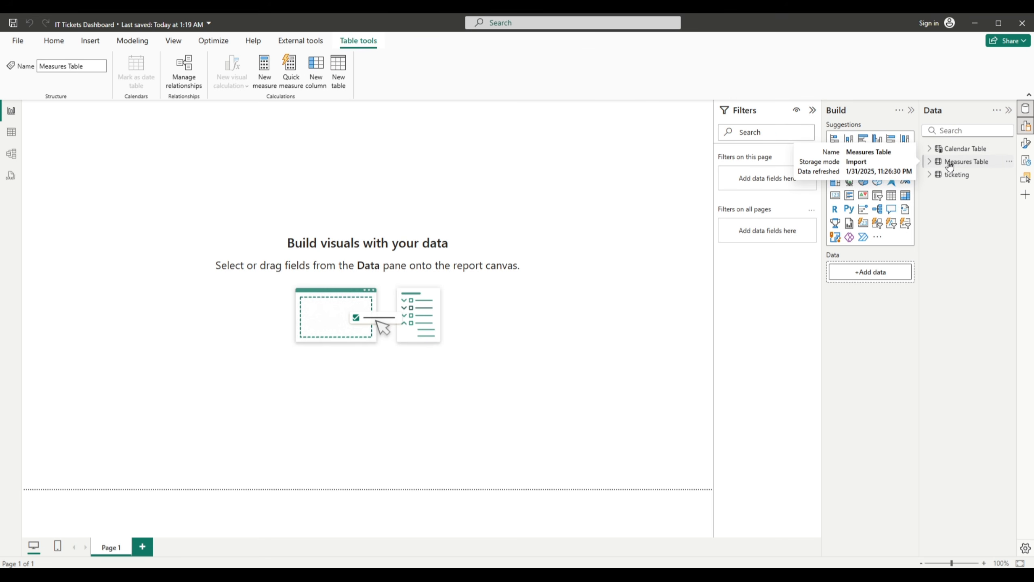
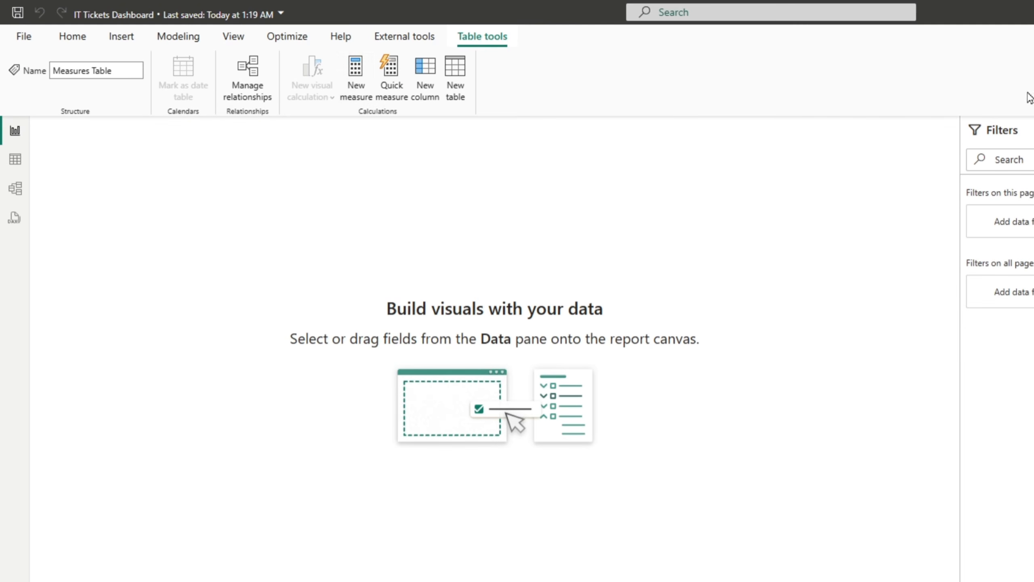
{"action": "right_click", "coordinate": [928, 200]}
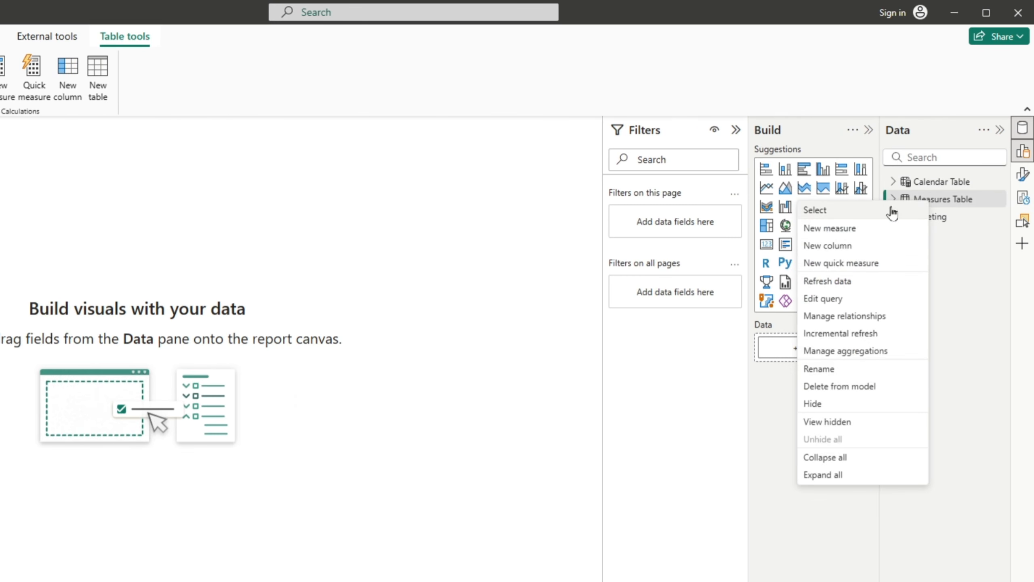
{"action": "left_click", "coordinate": [837, 228]}
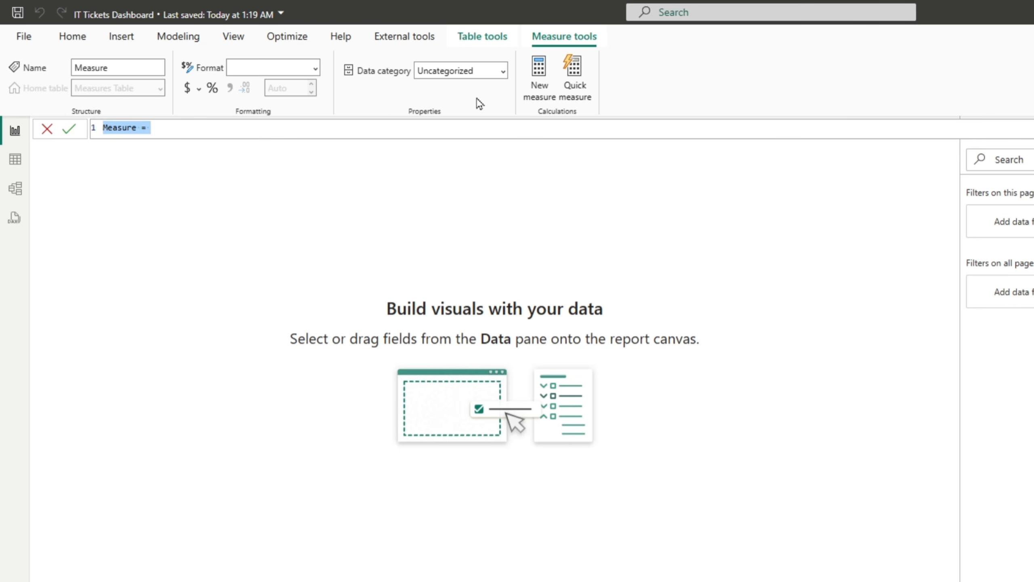
{"action": "type", "text": "Tota"}
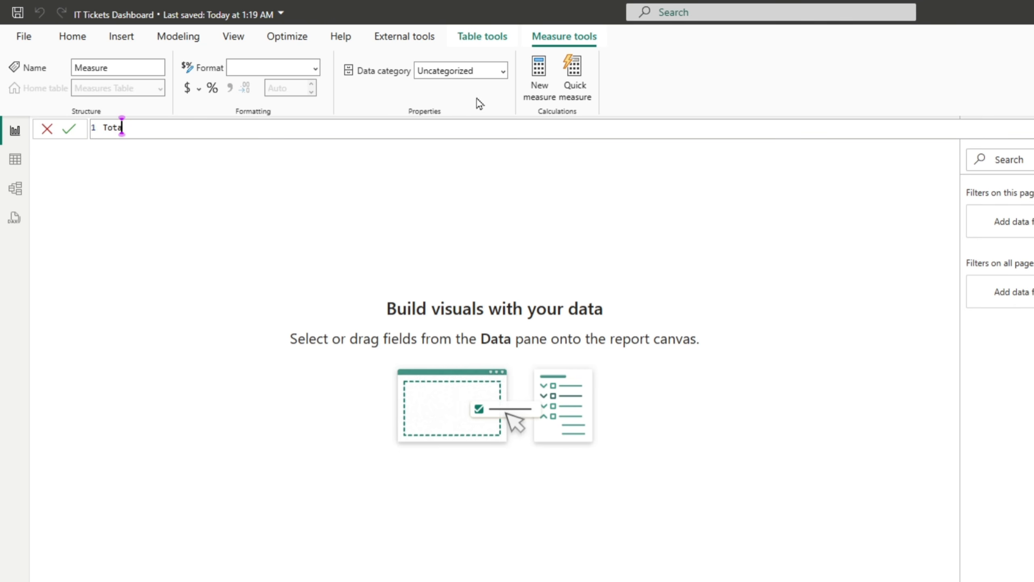
{"action": "type", "text": "l Tickets ="}
{"action": "key", "text": "shift+Return"}
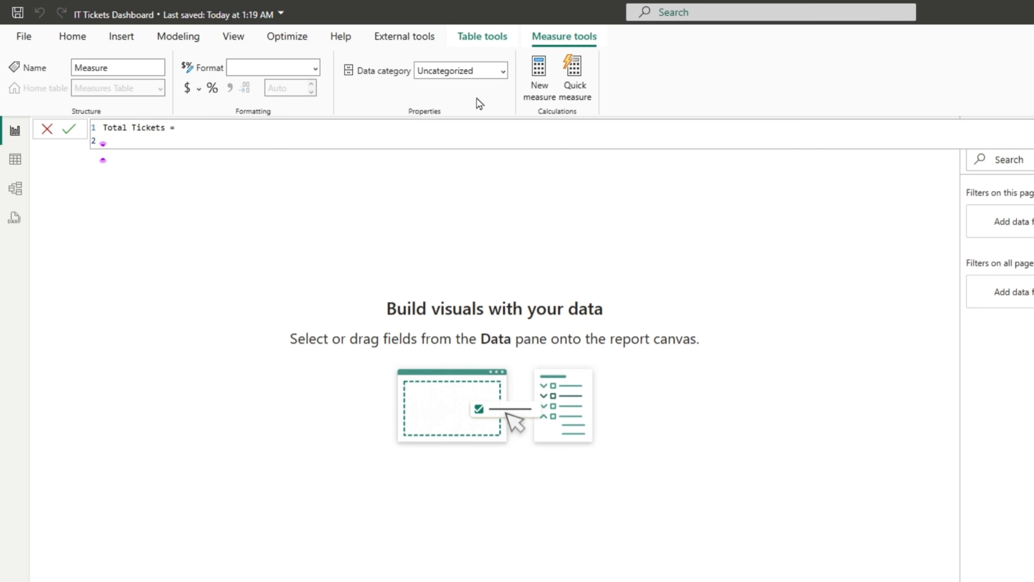
- Define the Total Tickets measure as COUNT(ticketing[Date_Opened]) and commit the formula
{"action": "type", "text": "coun"}
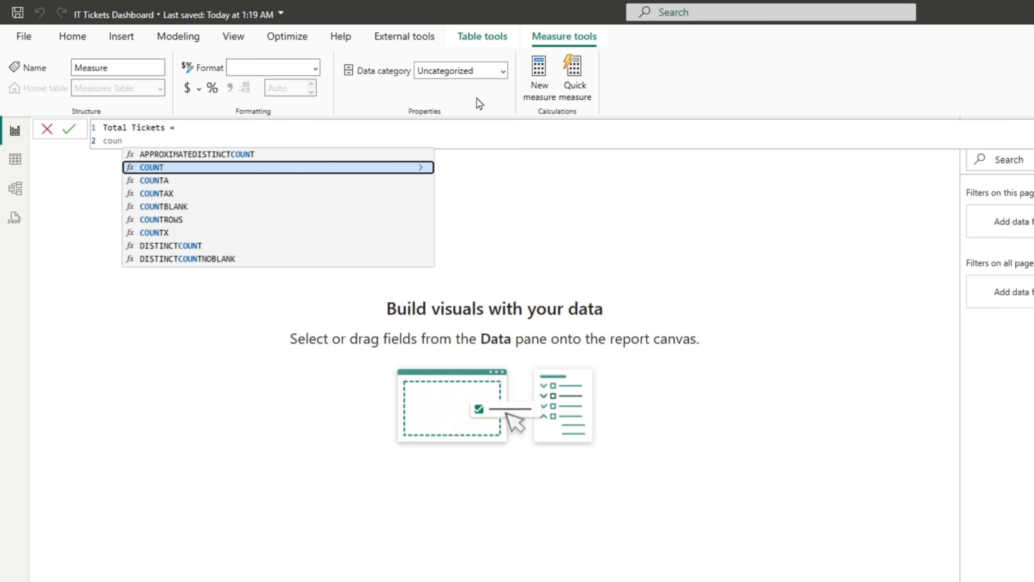
{"action": "key", "text": "Tab"}
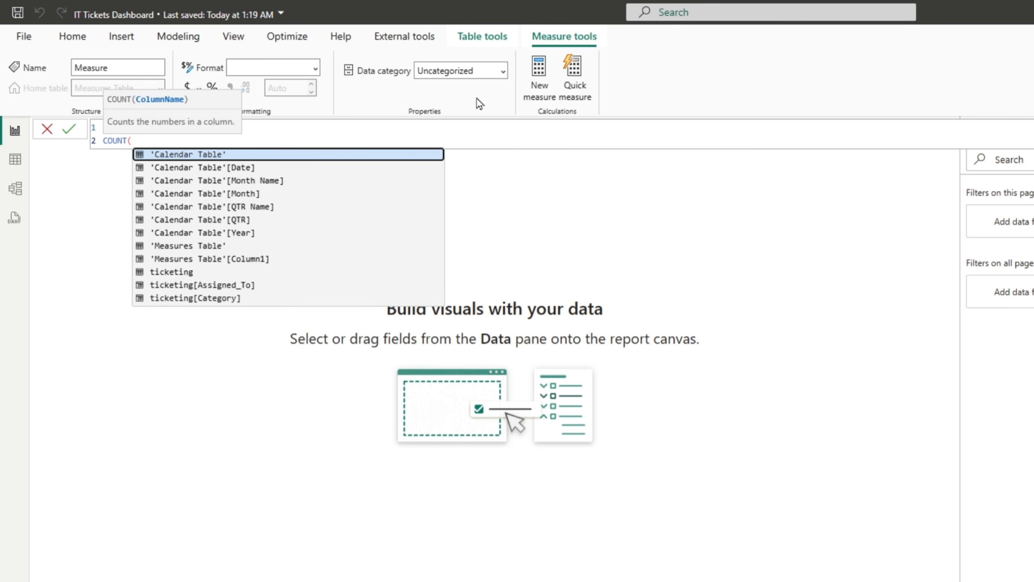
{"action": "type", "text": "date"}
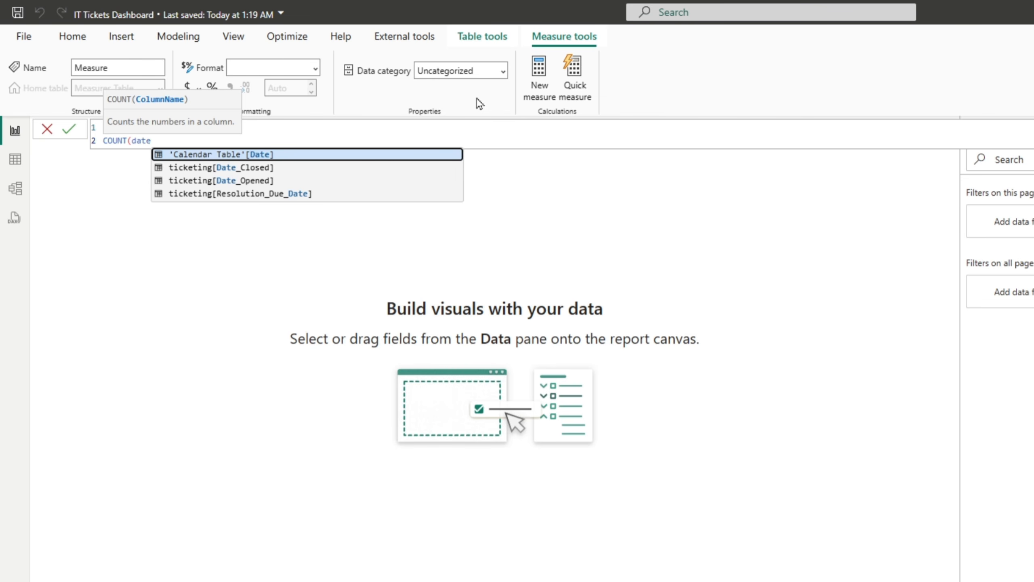
{"action": "key", "text": "Down"}
{"action": "key", "text": "Down"}
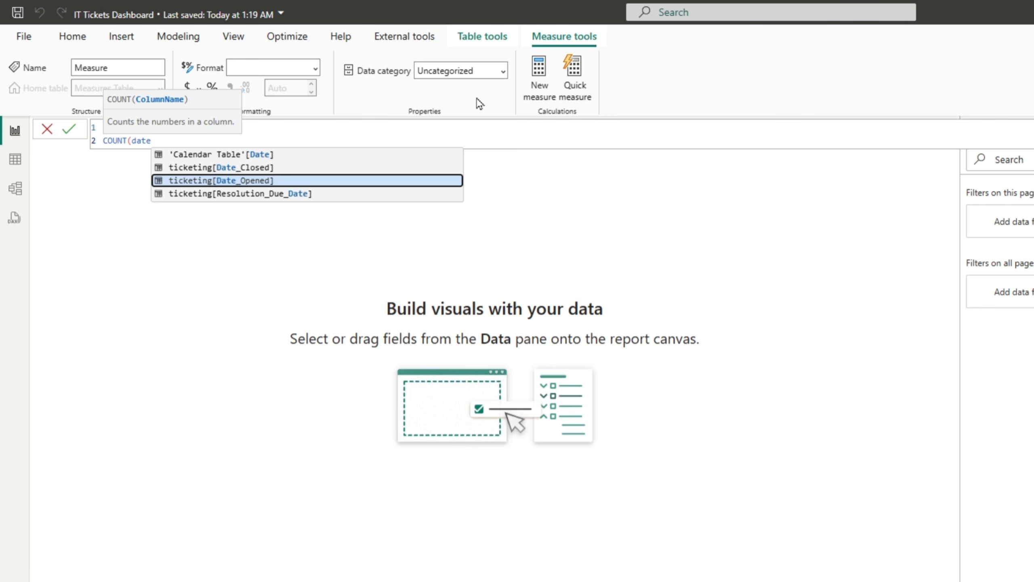
{"action": "key", "text": "Tab"}
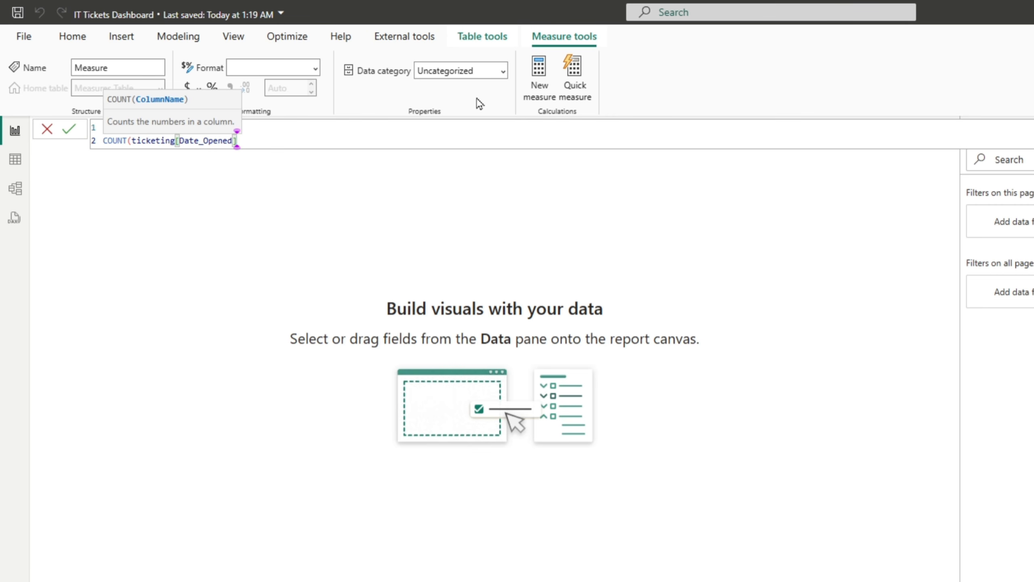
{"action": "type", "text": ")"}
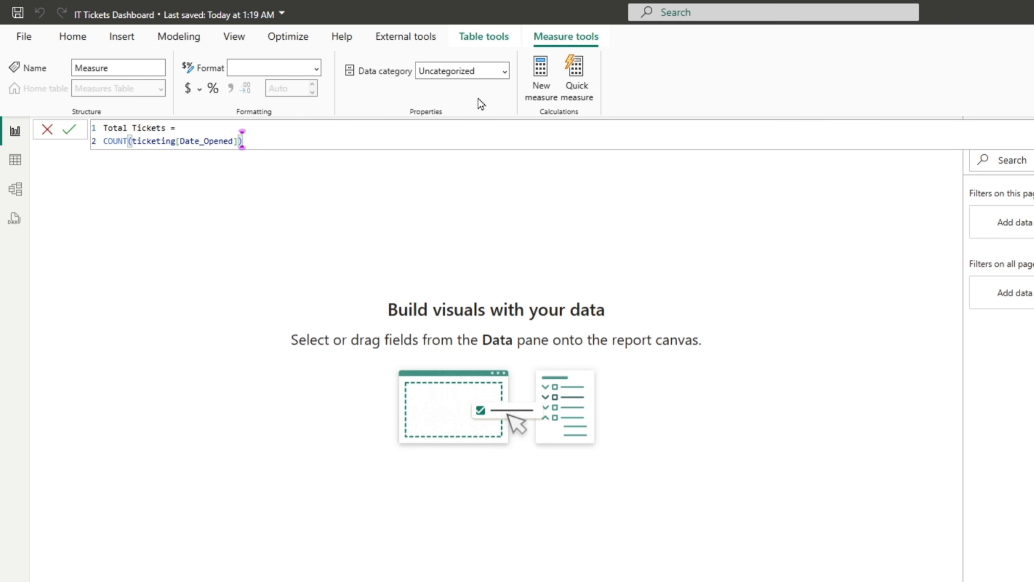
{"action": "key", "text": "Return"}
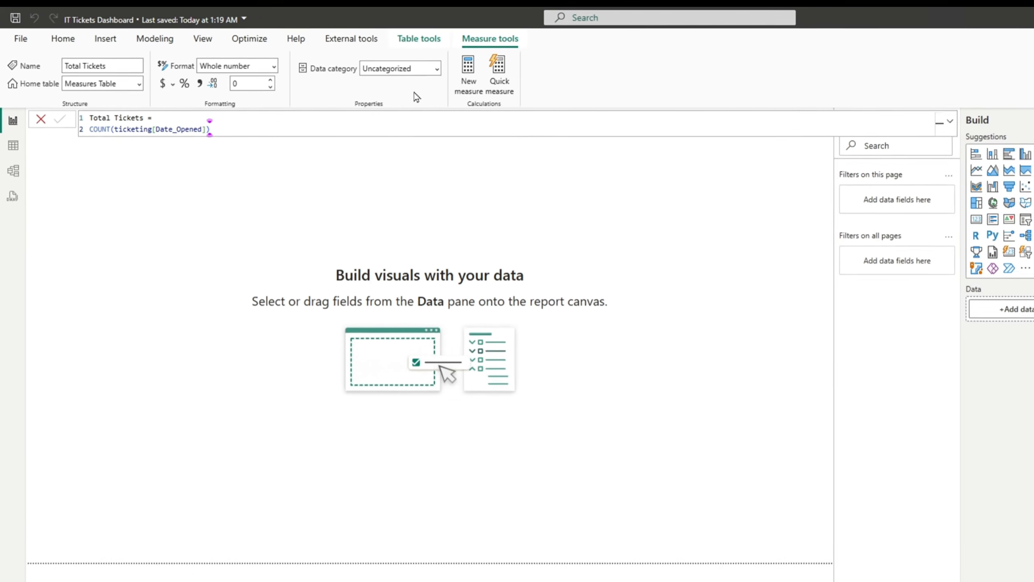
- Place the Total Tickets measure on the empty report canvas as a card visual near the page's upper-left corner
{"action": "left_click_drag", "start_coordinate": [981, 187], "coordinate": [164, 196]}
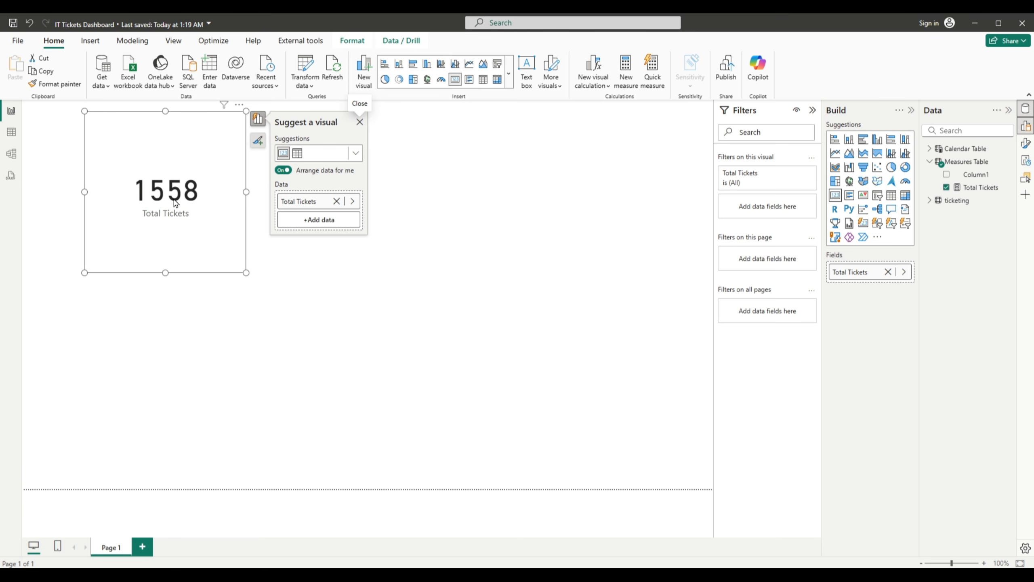
{"action": "left_click_drag", "start_coordinate": [176, 203], "coordinate": [154, 210]}
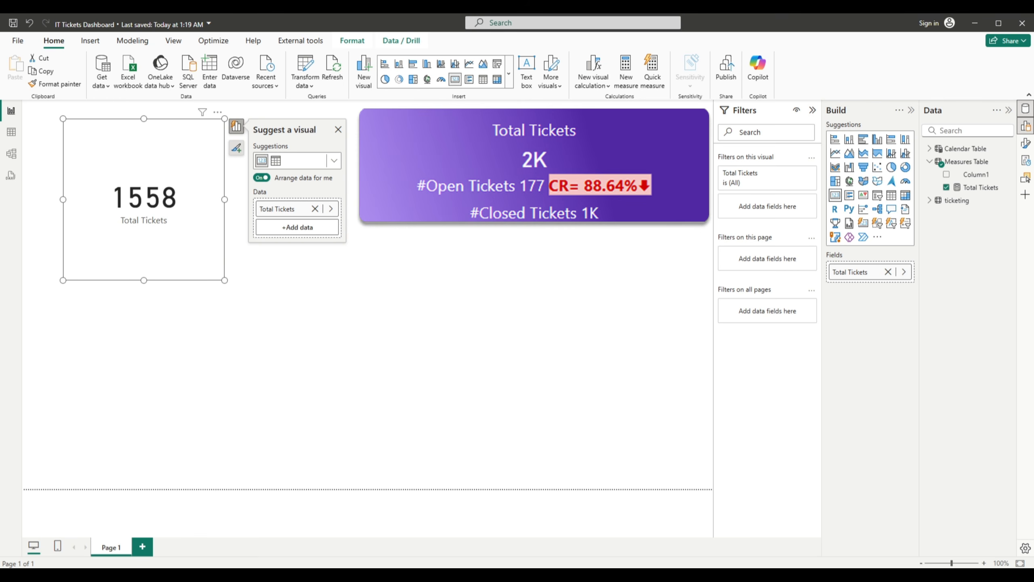
- Add a new measure to the Measures Table and name it #Open Tickets in its formula
{"action": "right_click", "coordinate": [978, 161]}
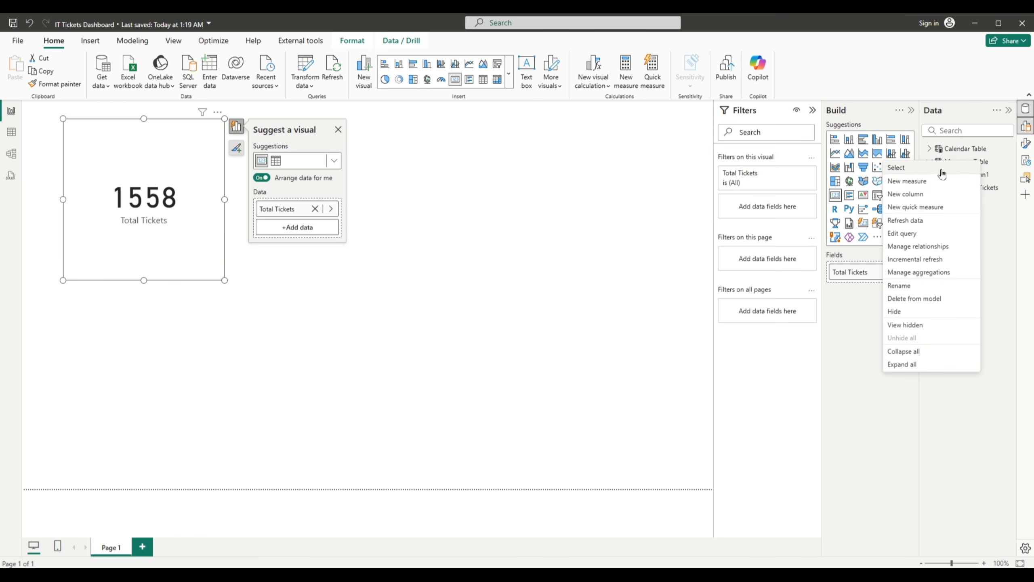
{"action": "left_click", "coordinate": [893, 186]}
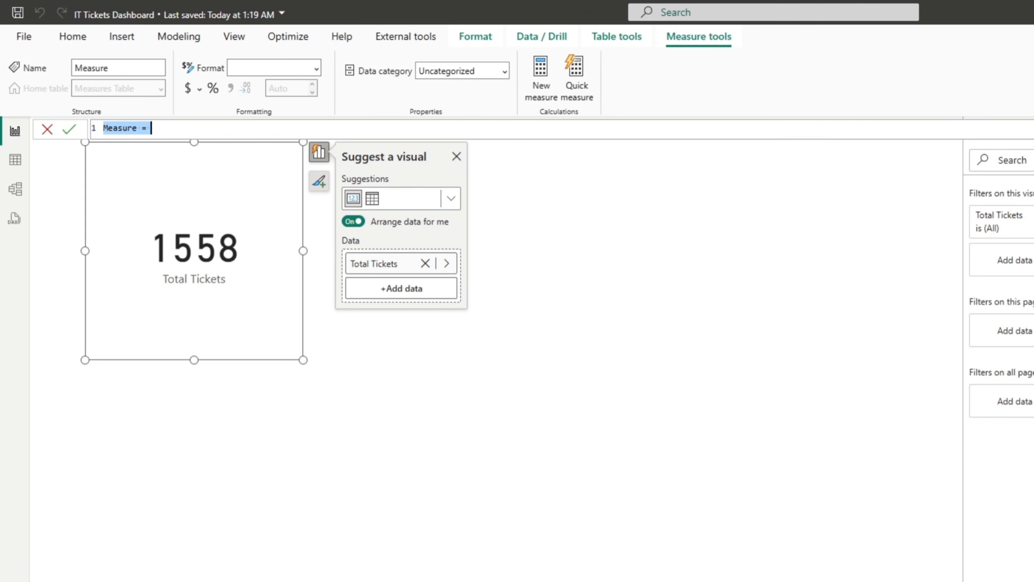
{"action": "type", "text": "#"}
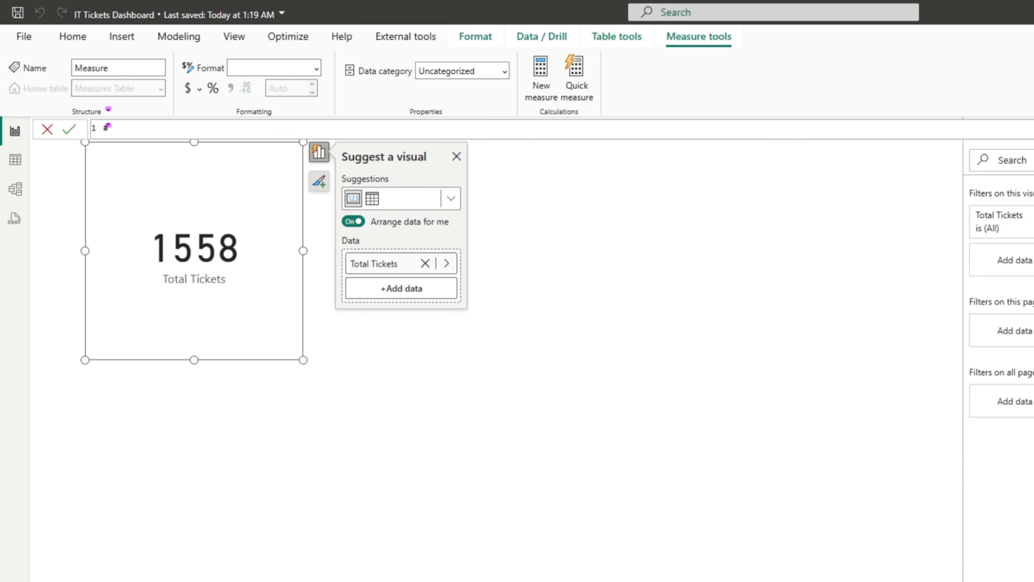
{"action": "type", "text": "Open Tickets ="}
{"action": "key", "text": "shift+Return"}
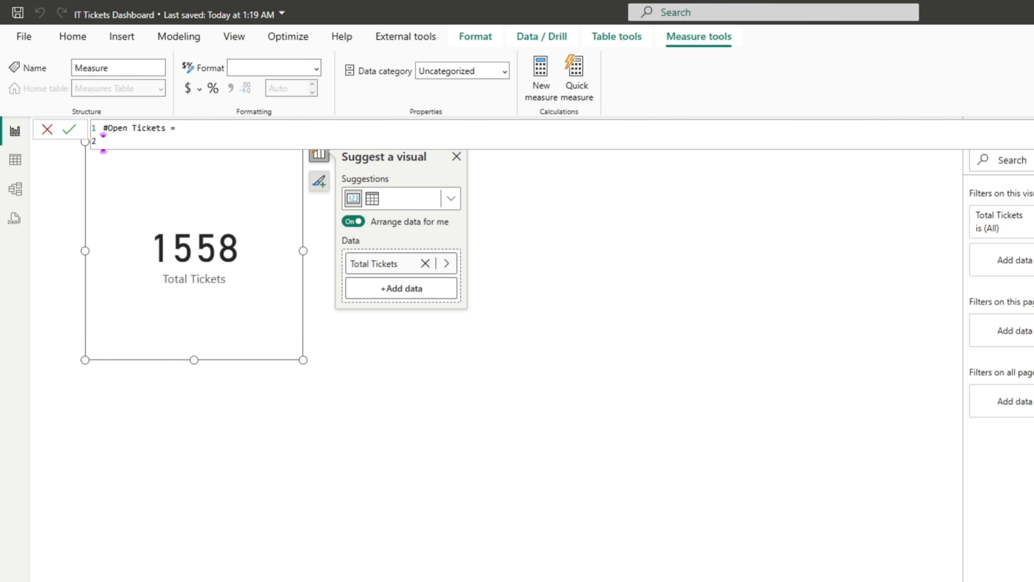
- Define the #Open Tickets measure as CALCULATE([Total Tickets],ticketing[Status]="Open") and commit the formula
{"action": "type", "text": "cal"}
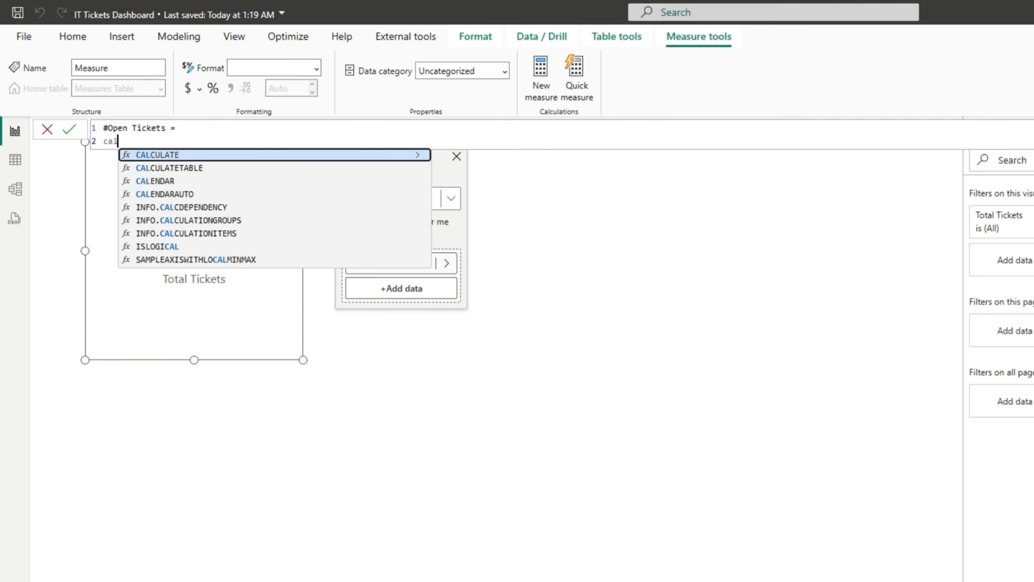
{"action": "key", "text": "Tab"}
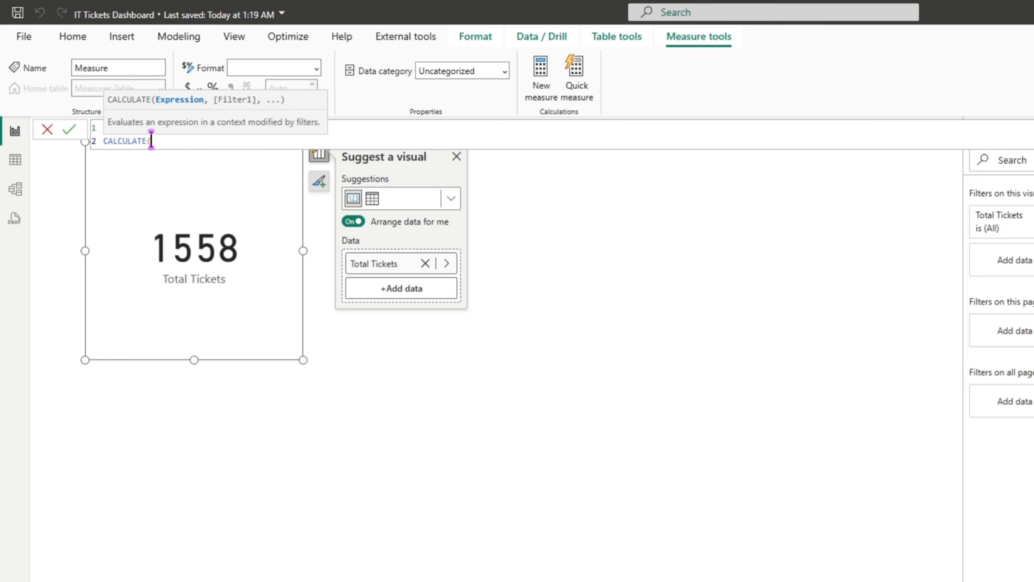
{"action": "key", "text": "shift+Return"}
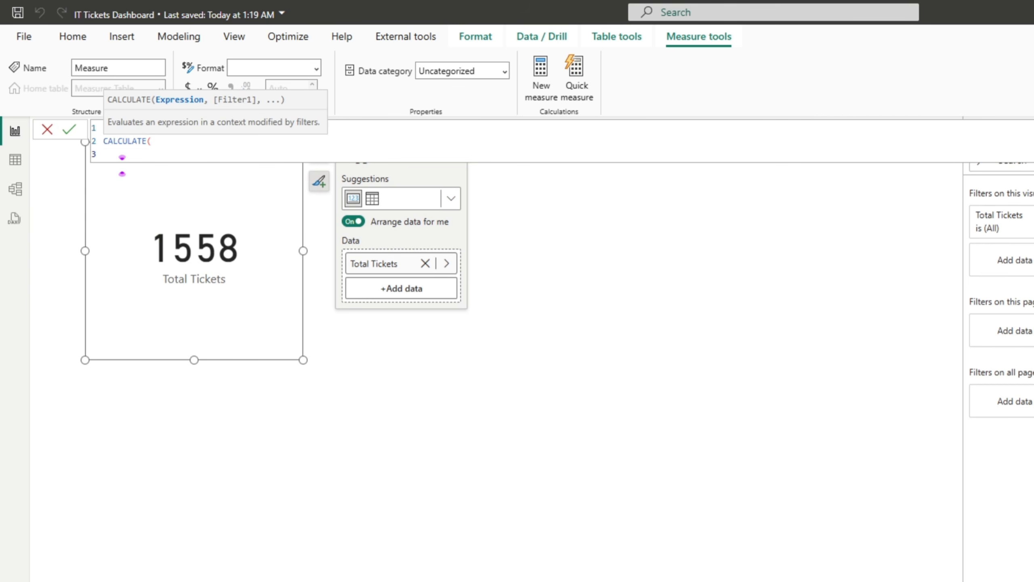
{"action": "type", "text": "total"}
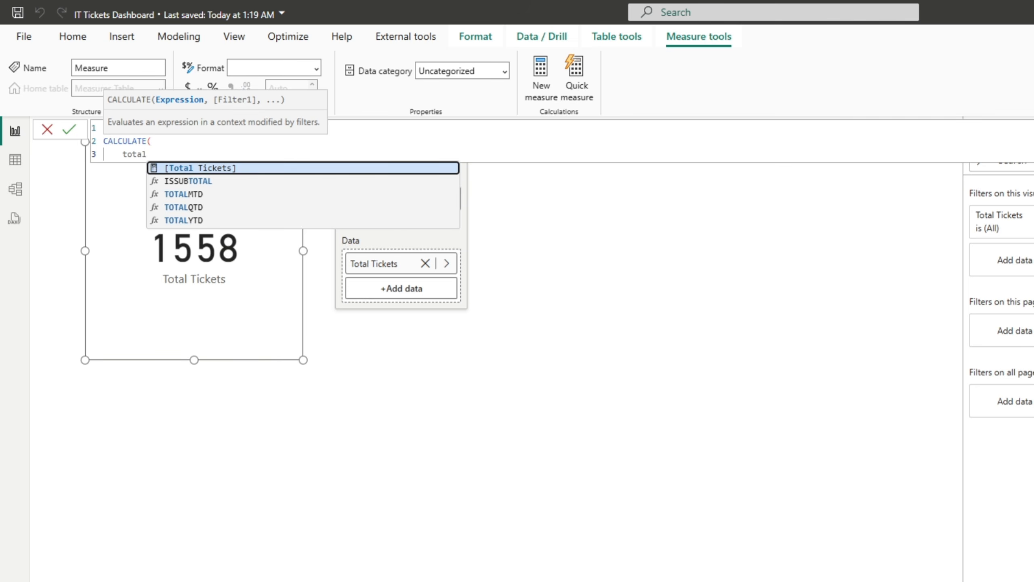
{"action": "key", "text": "Tab"}
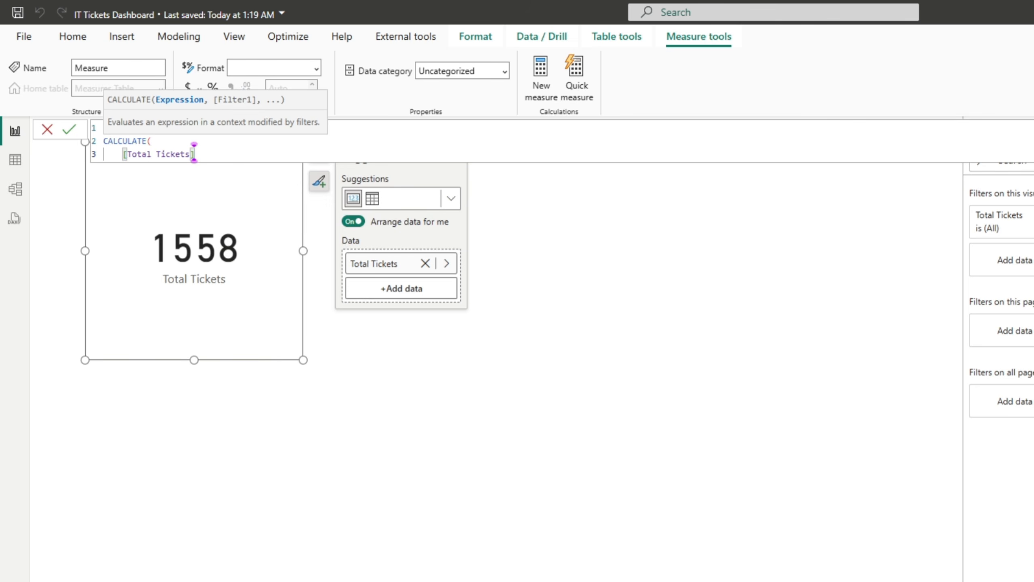
{"action": "type", "text": ","}
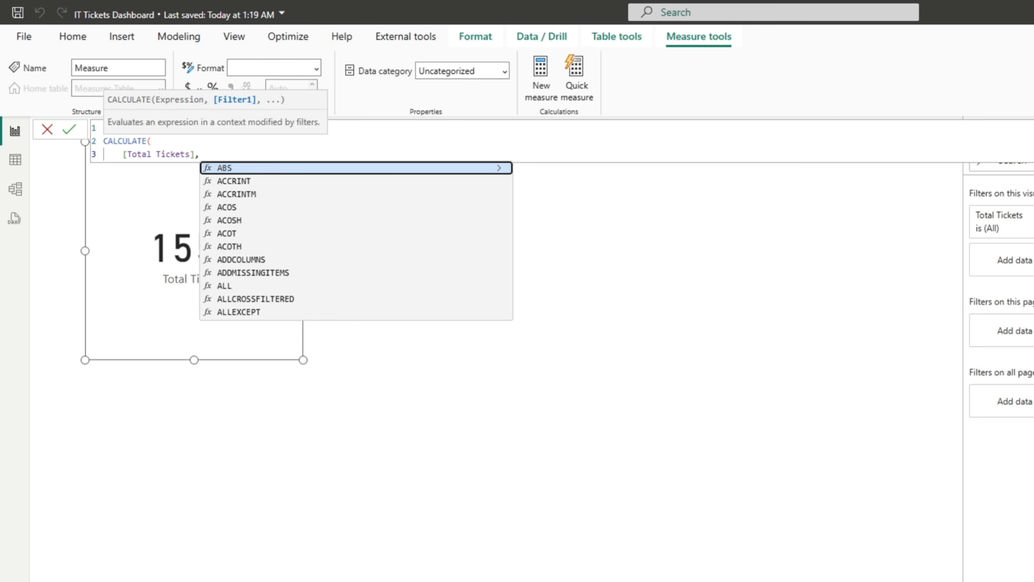
{"action": "type", "text": "stat"}
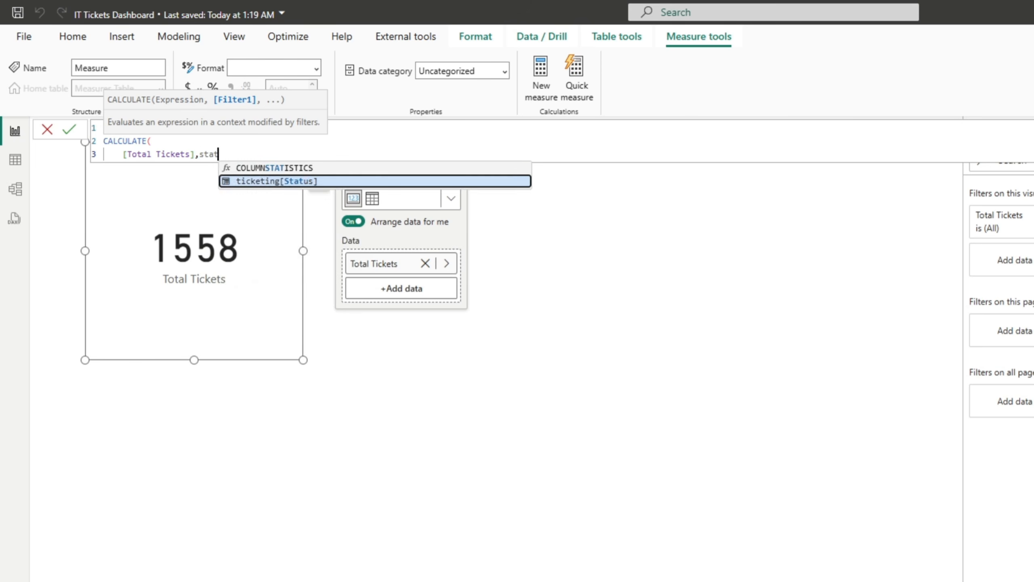
{"action": "type", "text": "u"}
{"action": "key", "text": "Tab"}
{"action": "type", "text": "="}
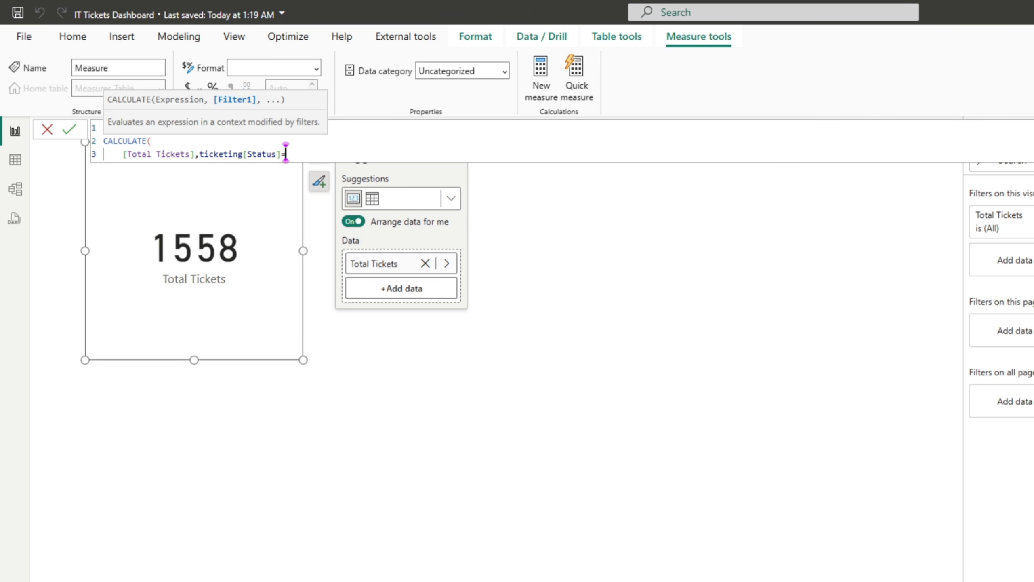
{"action": "type", "text": "\"Open\")"}
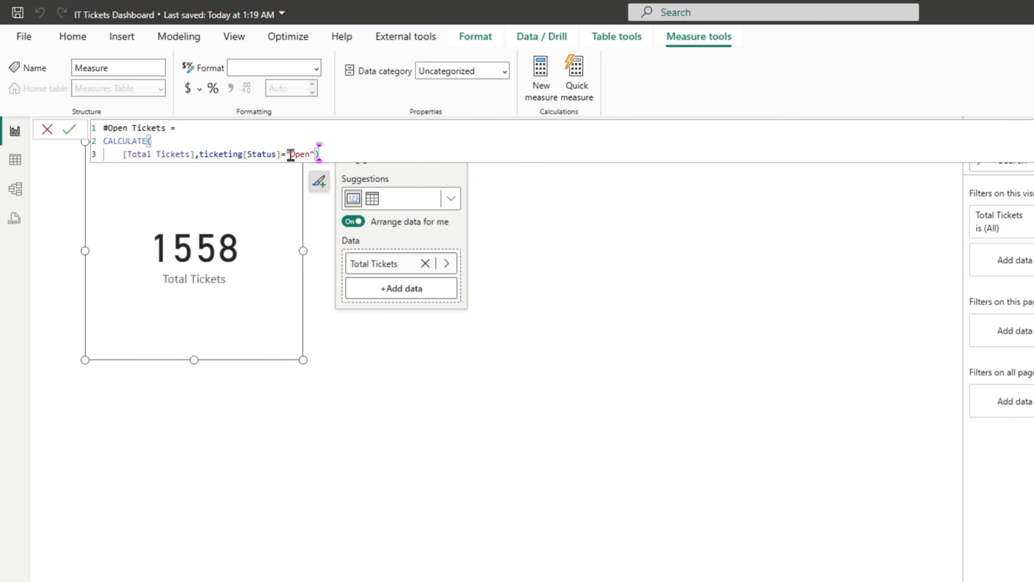
{"action": "key", "text": "Return"}
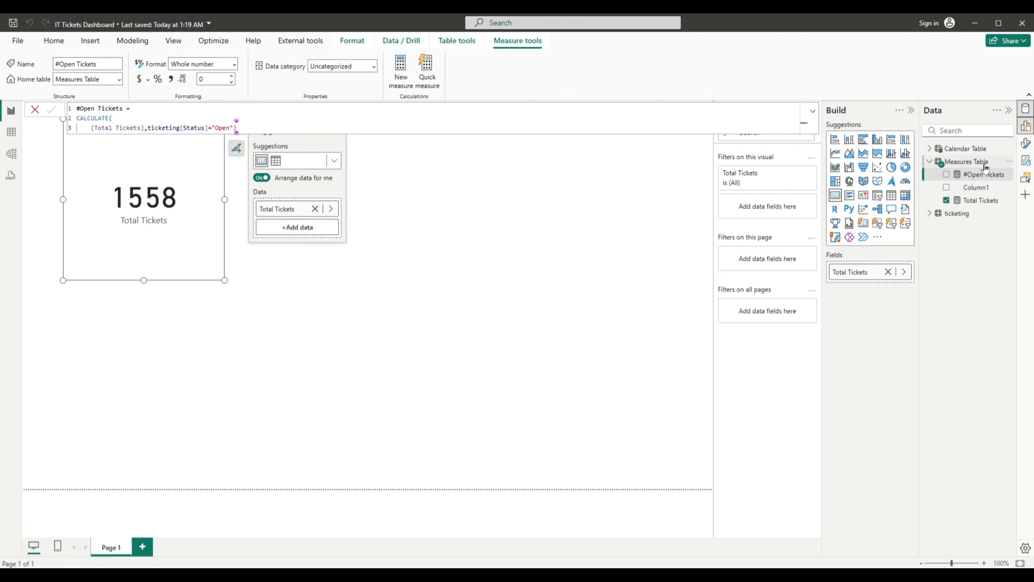
- Place the #Open Tickets measure on the canvas as a separate card to the right of the Total Tickets card
{"action": "left_click_drag", "start_coordinate": [983, 176], "coordinate": [489, 185]}
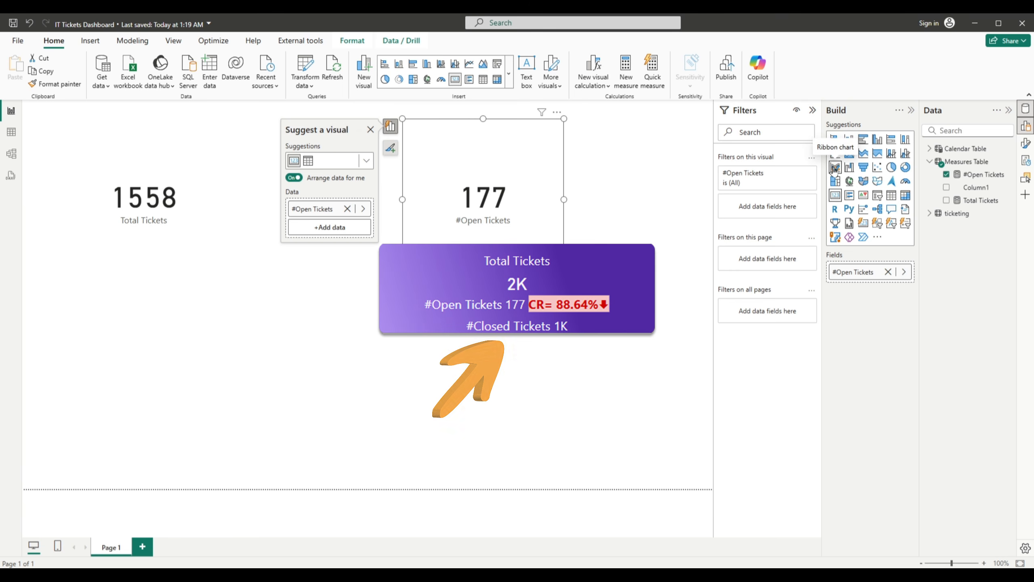
- Copy the whole #Open Tickets formula into a new measure in the Measures Table
{"action": "left_click", "coordinate": [980, 174]}
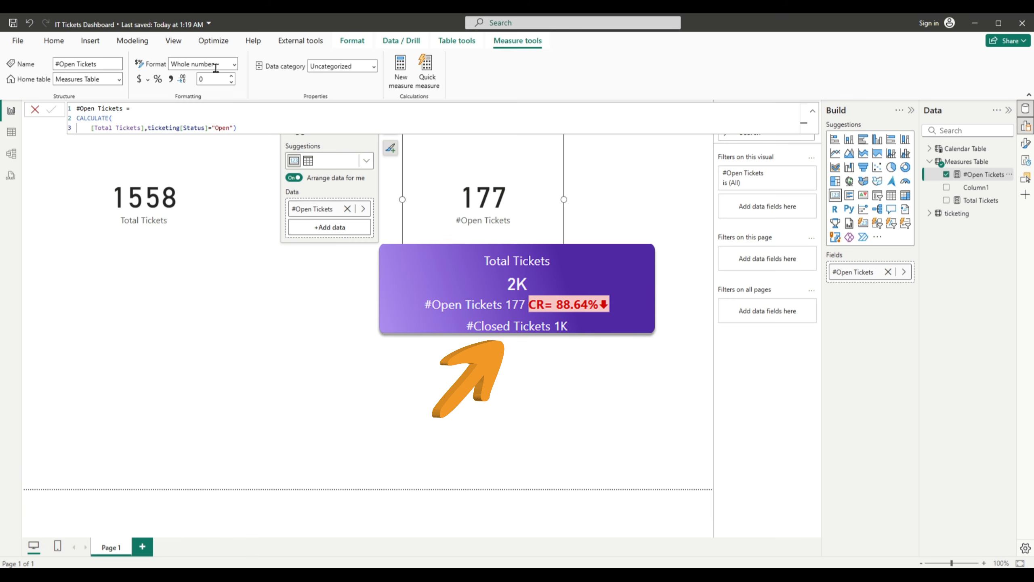
{"action": "left_click_drag", "start_coordinate": [246, 128], "coordinate": [77, 108]}
{"action": "key", "text": "ctrl+c"}
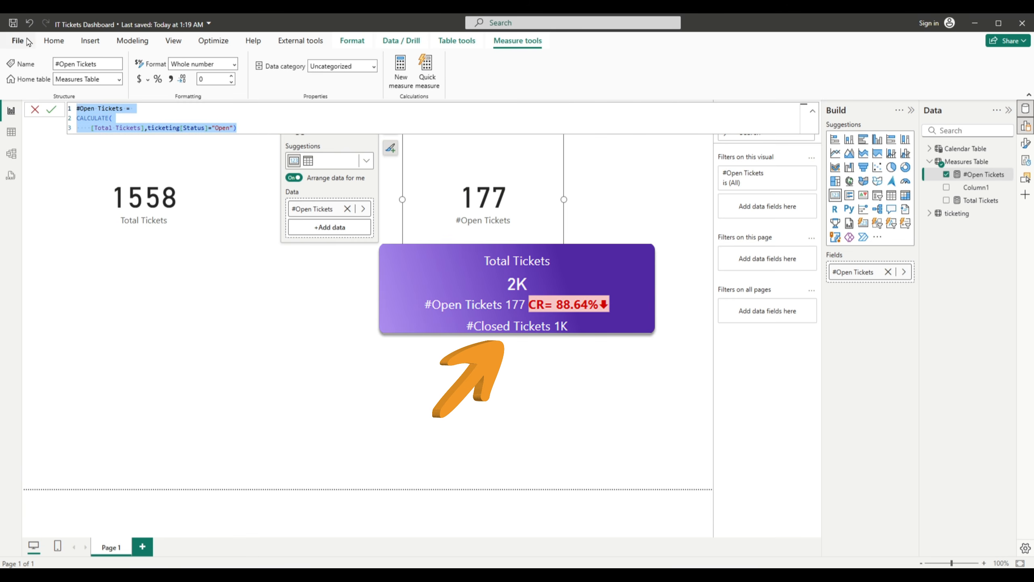
{"action": "right_click", "coordinate": [960, 162]}
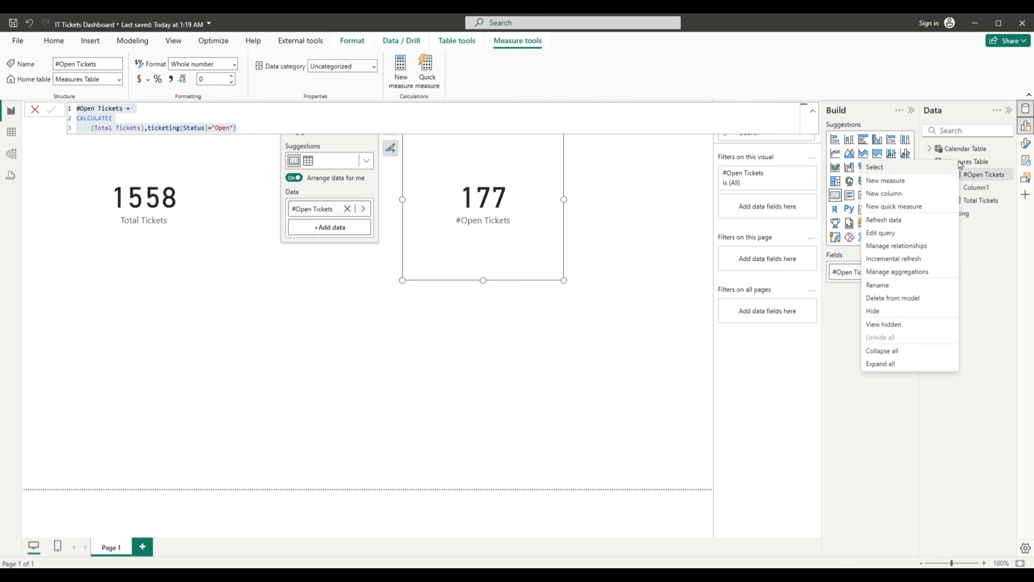
{"action": "left_click", "coordinate": [877, 180]}
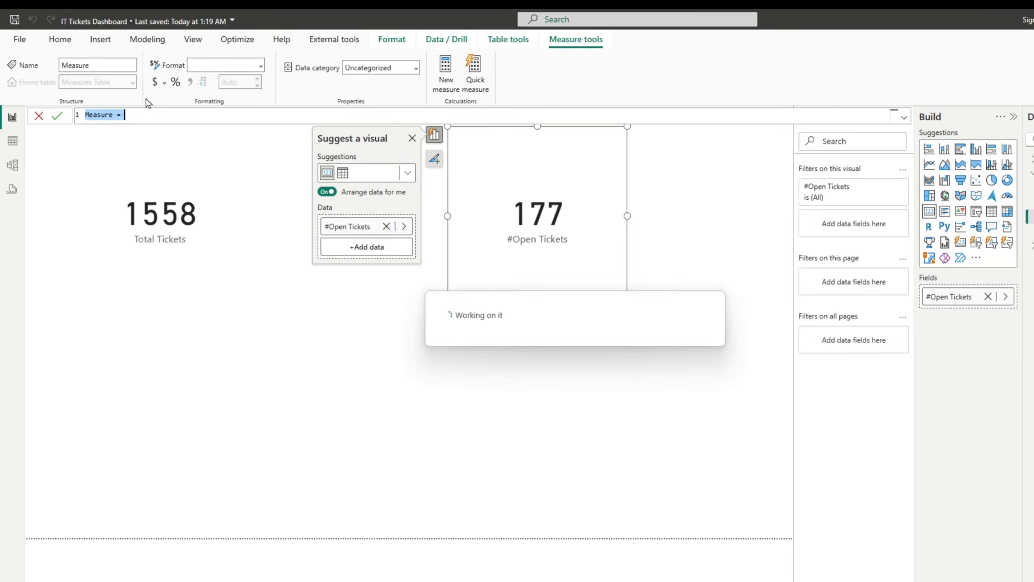
{"action": "key", "text": "ctrl+v"}
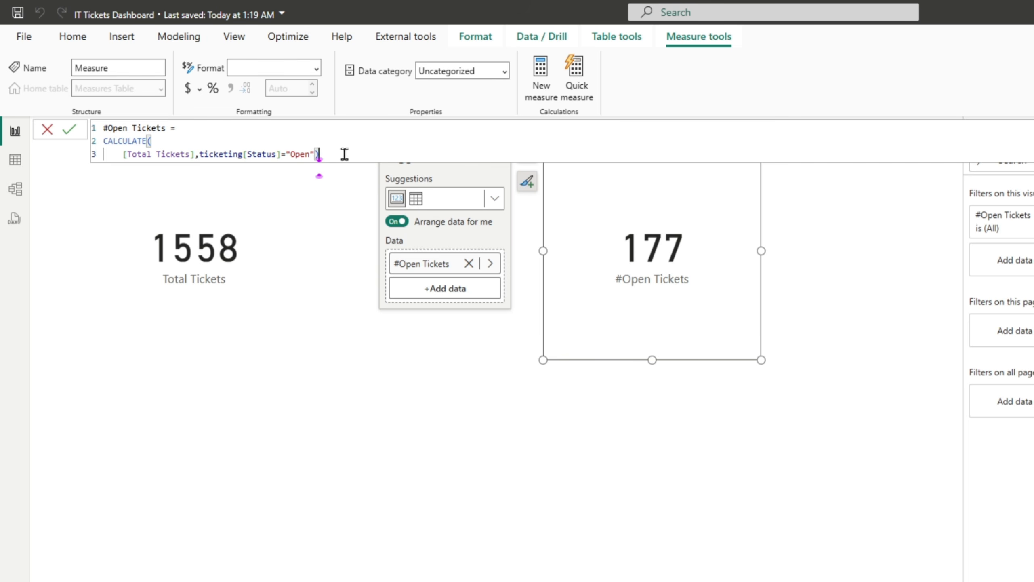
- Change the copied formula's status filter to "Closed", rename the measure #Closed Tickets and commit it
{"action": "double_click", "coordinate": [297, 153]}
{"action": "type", "text": "Closed"}
{"action": "left_click", "coordinate": [352, 151]}
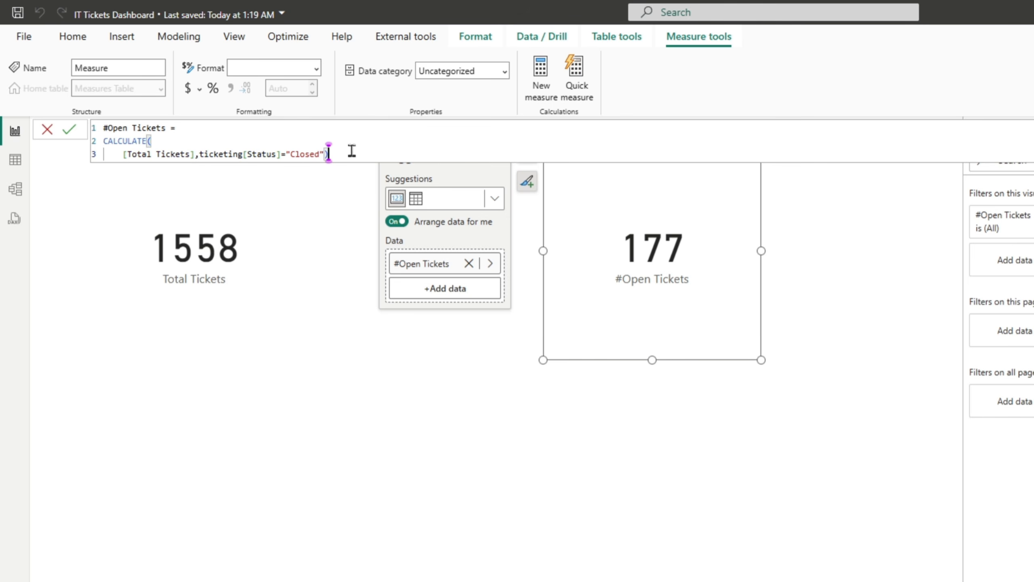
{"action": "key", "text": "Return"}
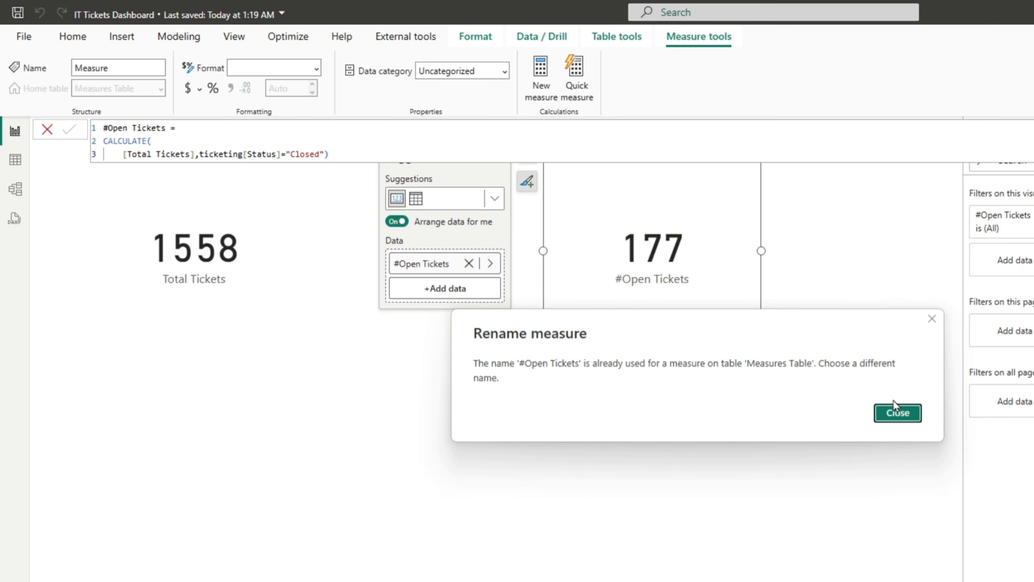
{"action": "left_click", "coordinate": [895, 411]}
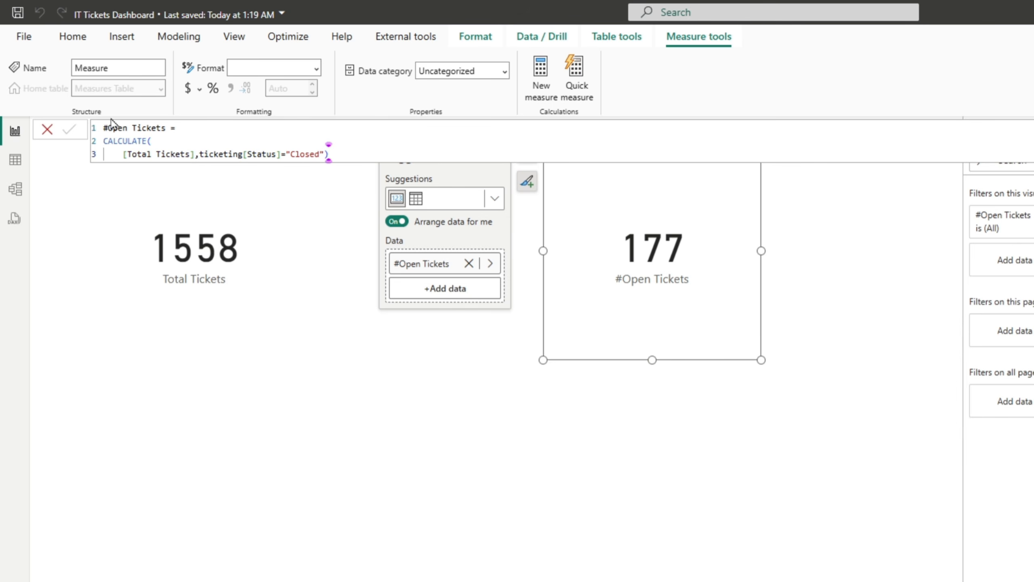
{"action": "double_click", "coordinate": [120, 128]}
{"action": "type", "text": "Closed"}
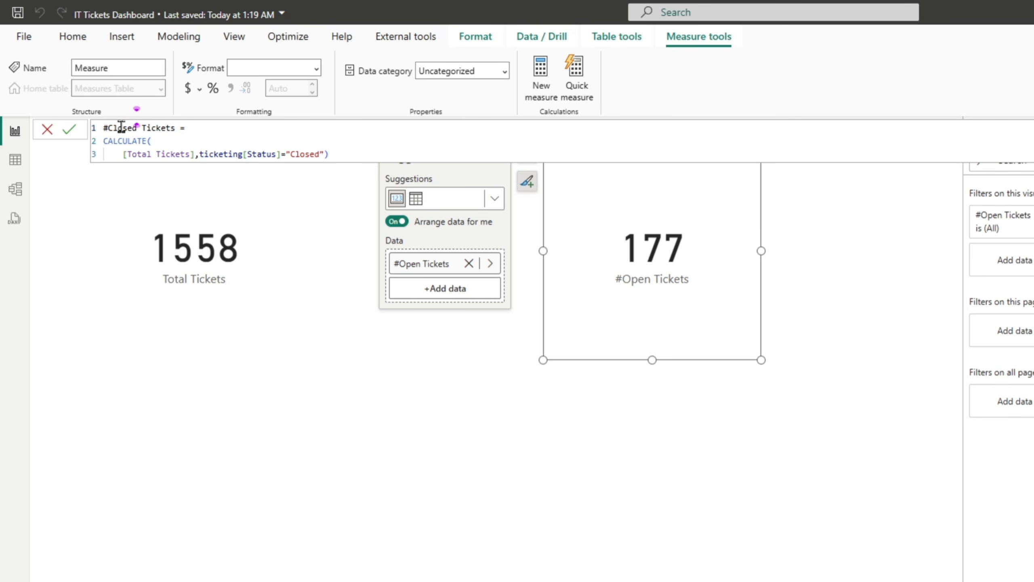
{"action": "key", "text": "Return"}
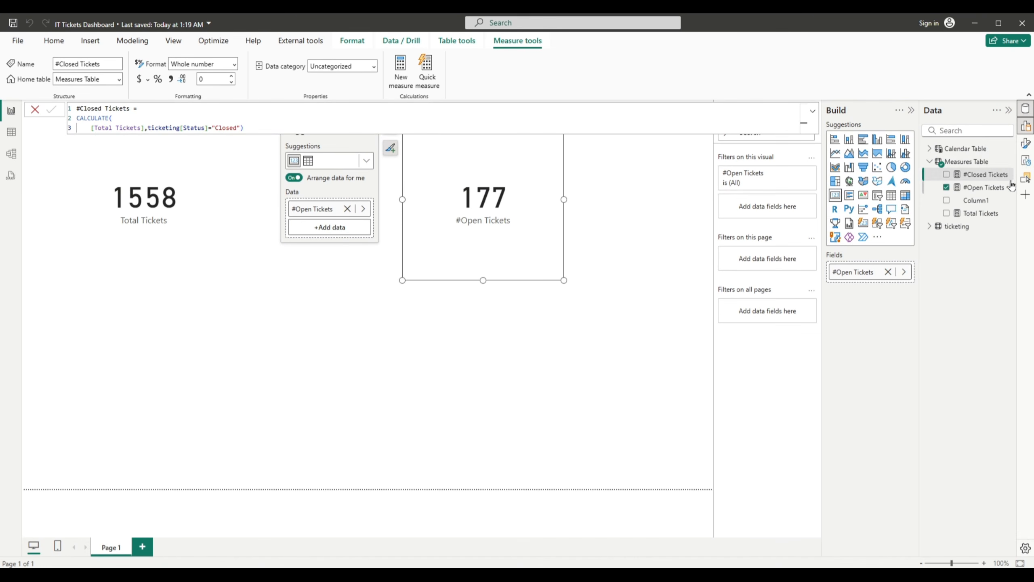
- Place the #Closed Tickets measure on the canvas as a card and delete all three ticket cards from the page
{"action": "left_click_drag", "start_coordinate": [1009, 181], "coordinate": [326, 381]}
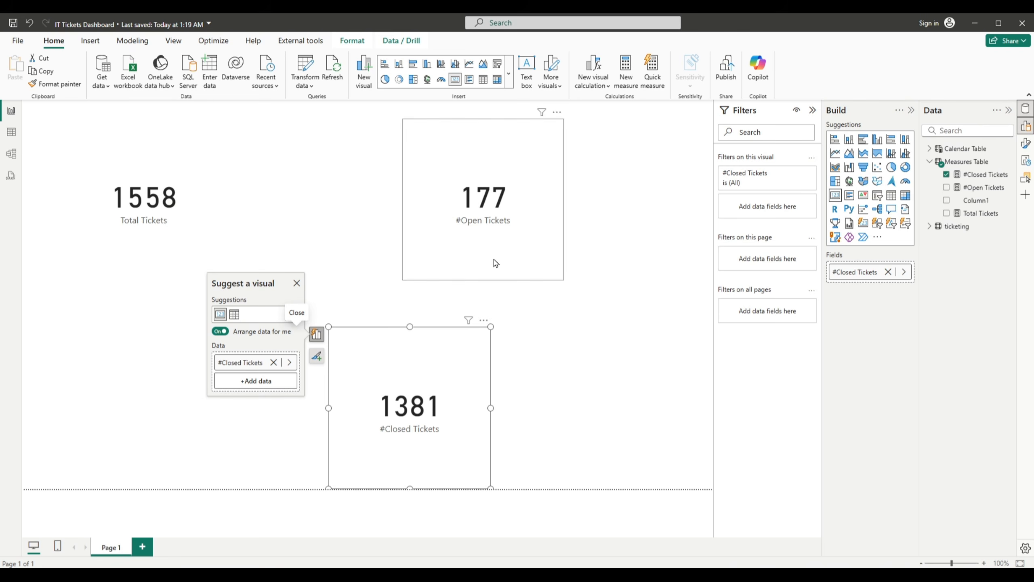
{"action": "left_click", "coordinate": [92, 188]}
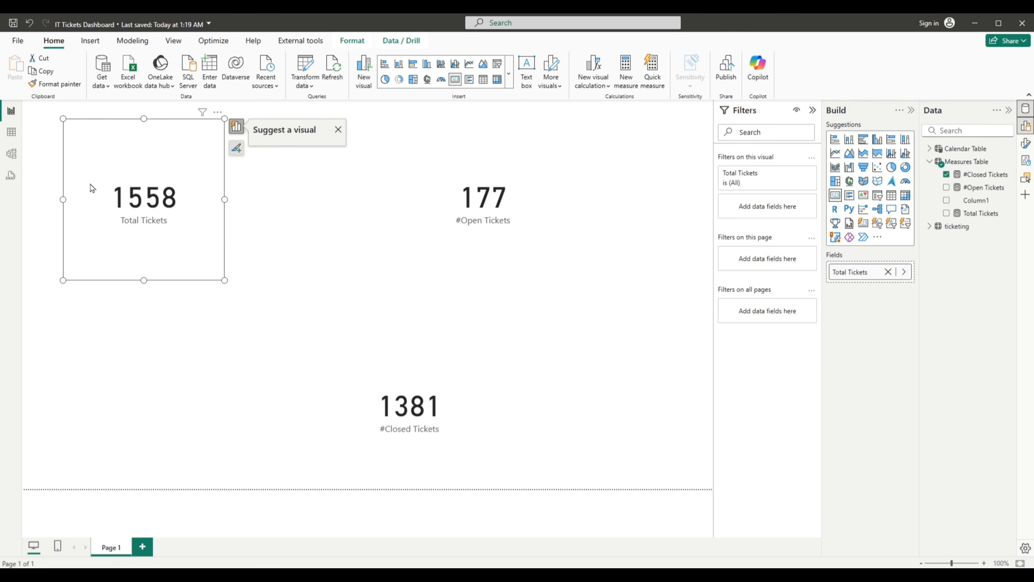
{"action": "key", "text": "Delete"}
{"action": "left_click", "coordinate": [414, 421]}
{"action": "key", "text": "Delete"}
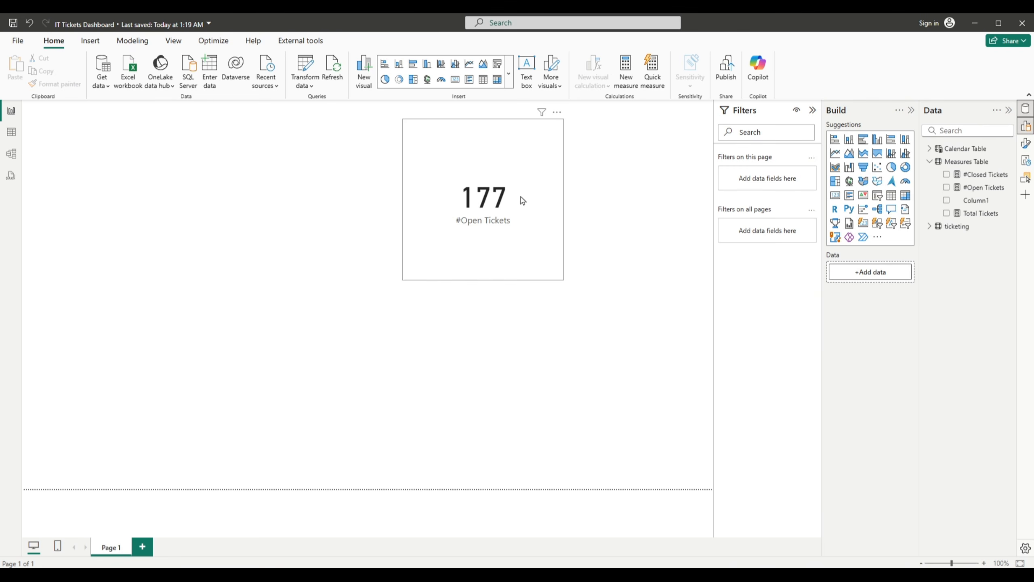
{"action": "left_click", "coordinate": [522, 199]}
{"action": "key", "text": "Delete"}
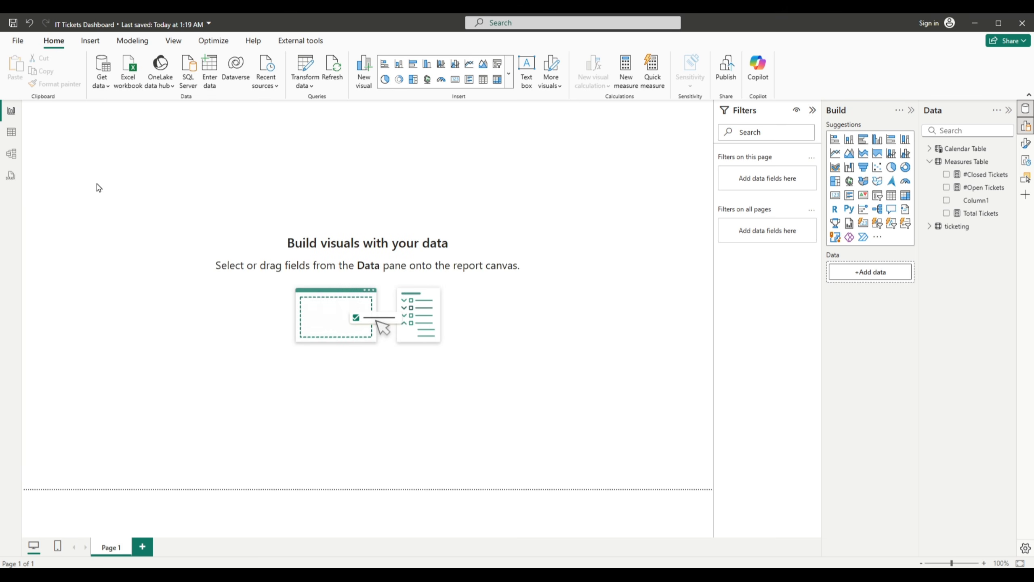
- Insert an empty new-style card visual on the report page and open its on-object data field settings
{"action": "left_click", "coordinate": [509, 73]}
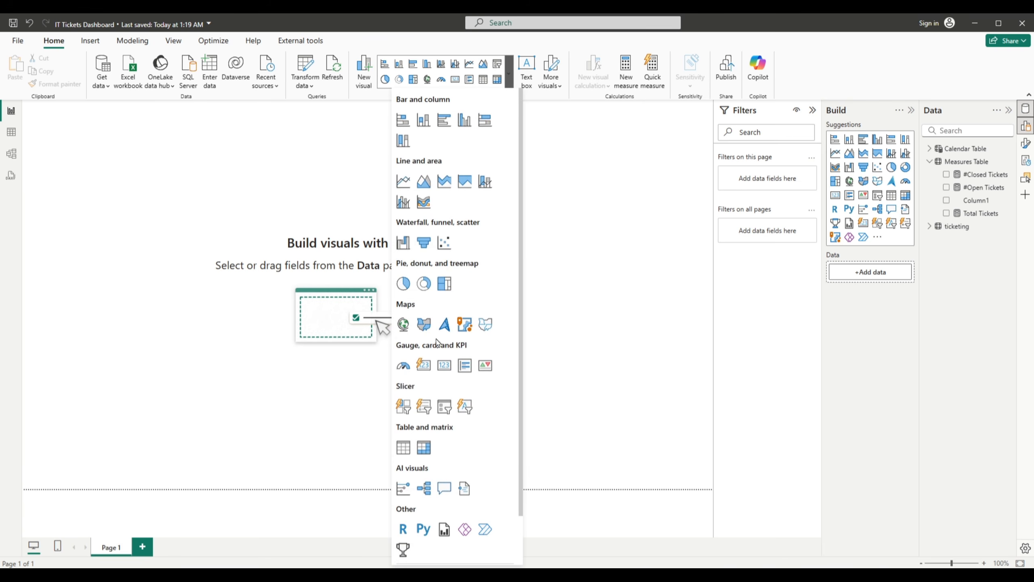
{"action": "left_click", "coordinate": [425, 366]}
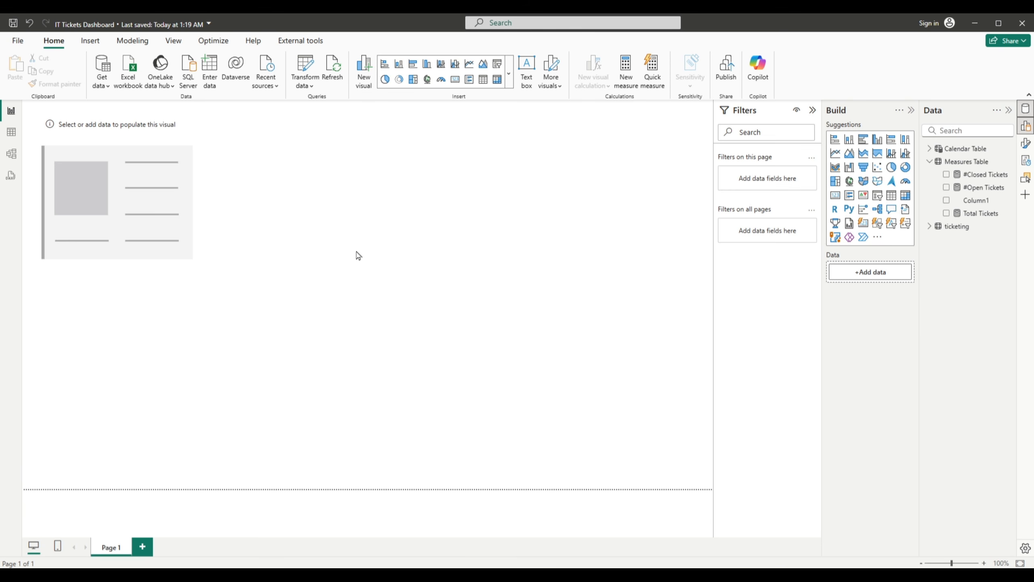
{"action": "left_click", "coordinate": [66, 185]}
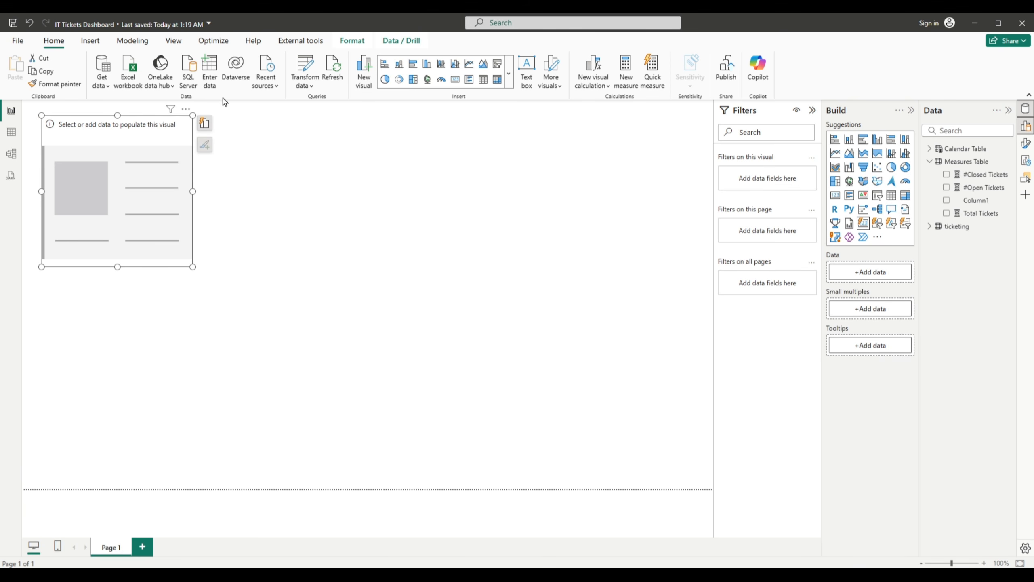
{"action": "left_click", "coordinate": [206, 123]}
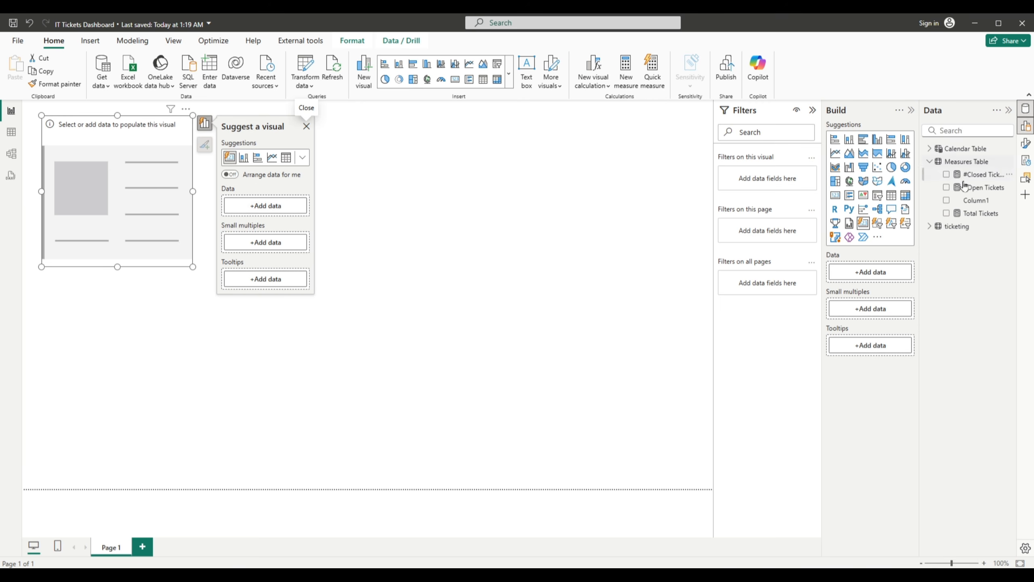
- Add the Total Tickets measure to the empty card's data and open the card's formatting settings
{"action": "left_click_drag", "start_coordinate": [973, 213], "coordinate": [86, 176]}
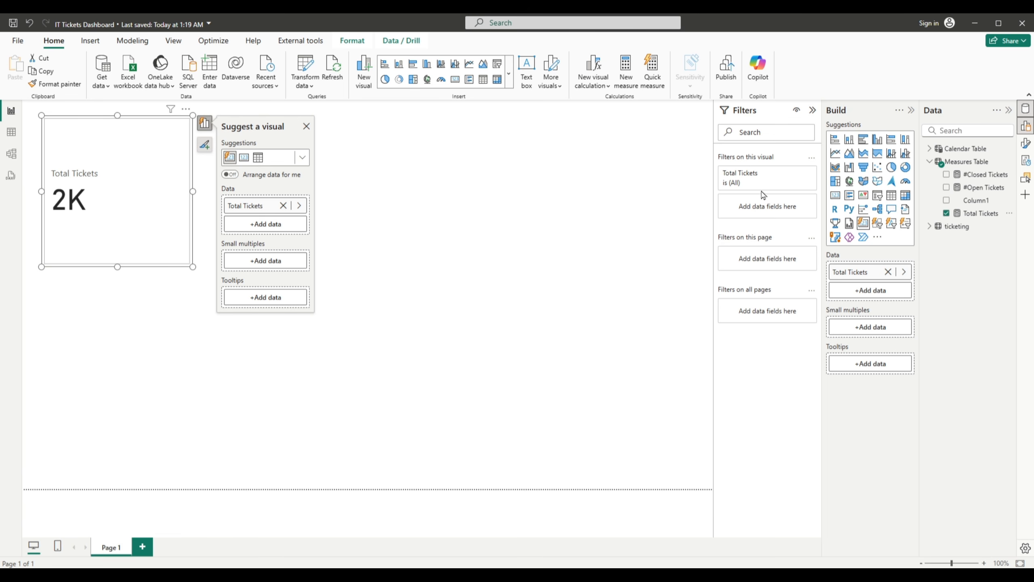
{"action": "left_click", "coordinate": [989, 218]}
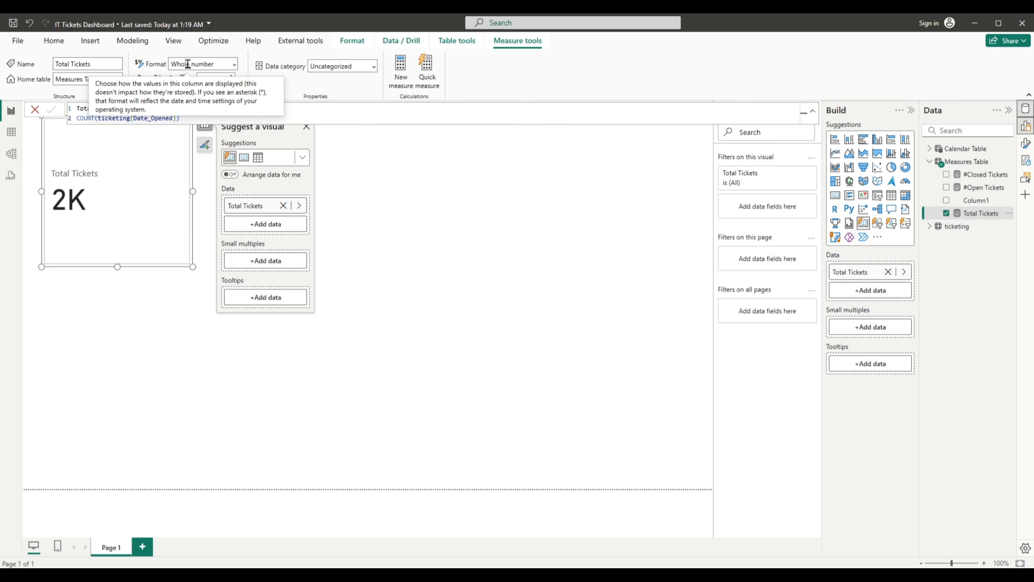
{"action": "left_click", "coordinate": [1025, 144]}
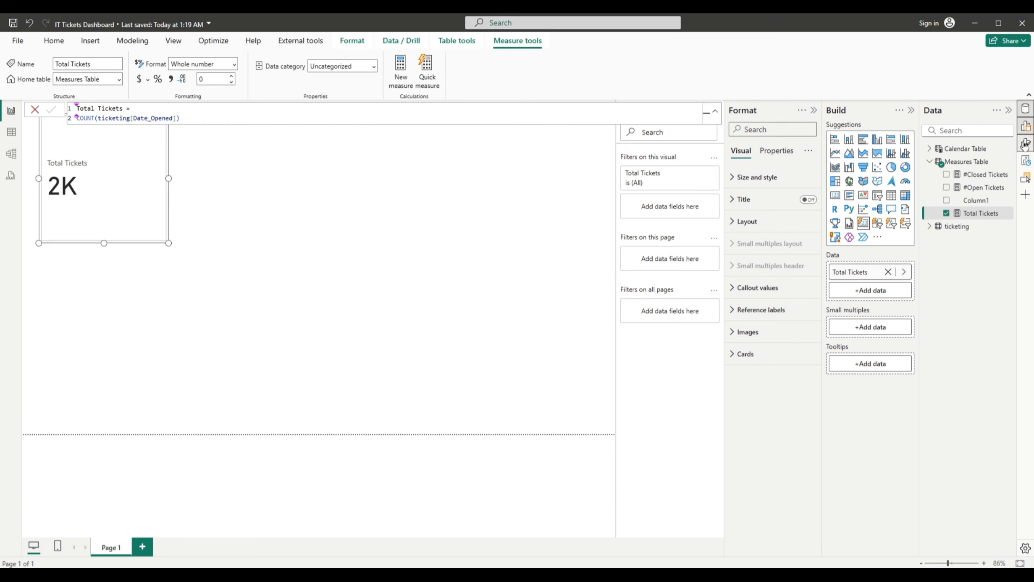
- Set the display units of the card's Total Tickets callout value to None and move the card slightly down and right on the page
{"action": "left_click", "coordinate": [733, 292]}
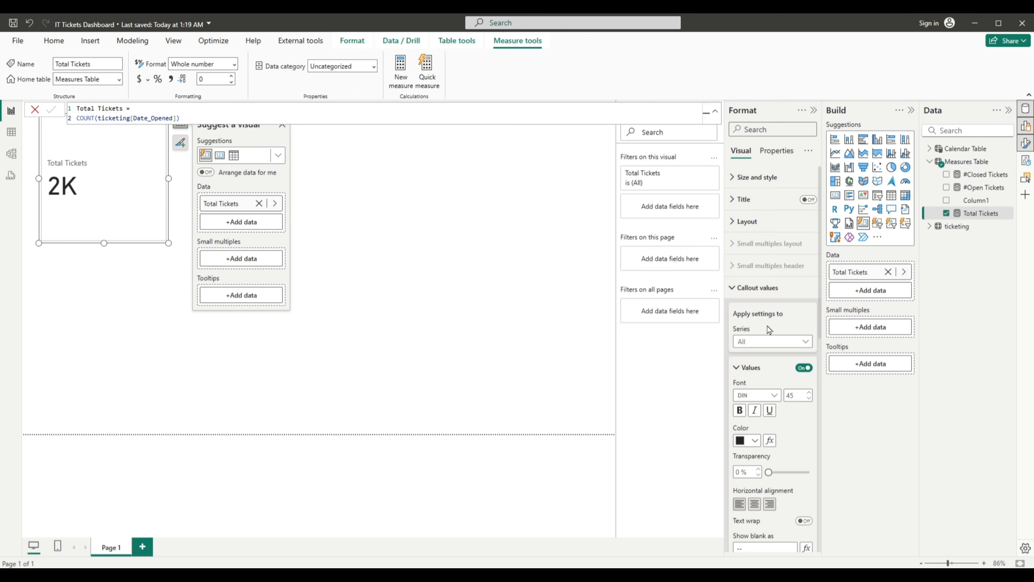
{"action": "left_click", "coordinate": [769, 342]}
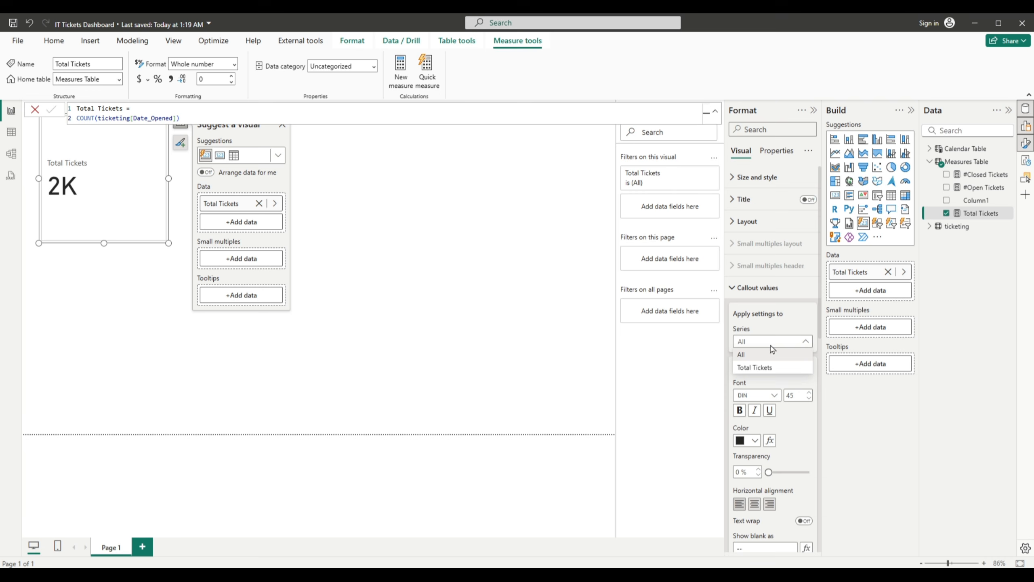
{"action": "left_click", "coordinate": [747, 372]}
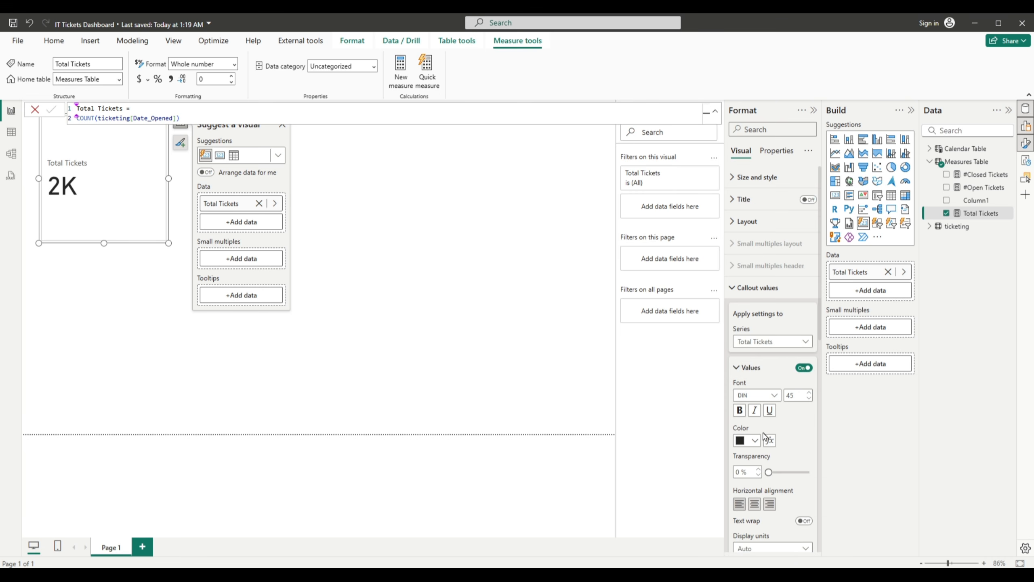
{"action": "scroll", "coordinate": [765, 437], "scroll_direction": "down", "scroll_amount": 3}
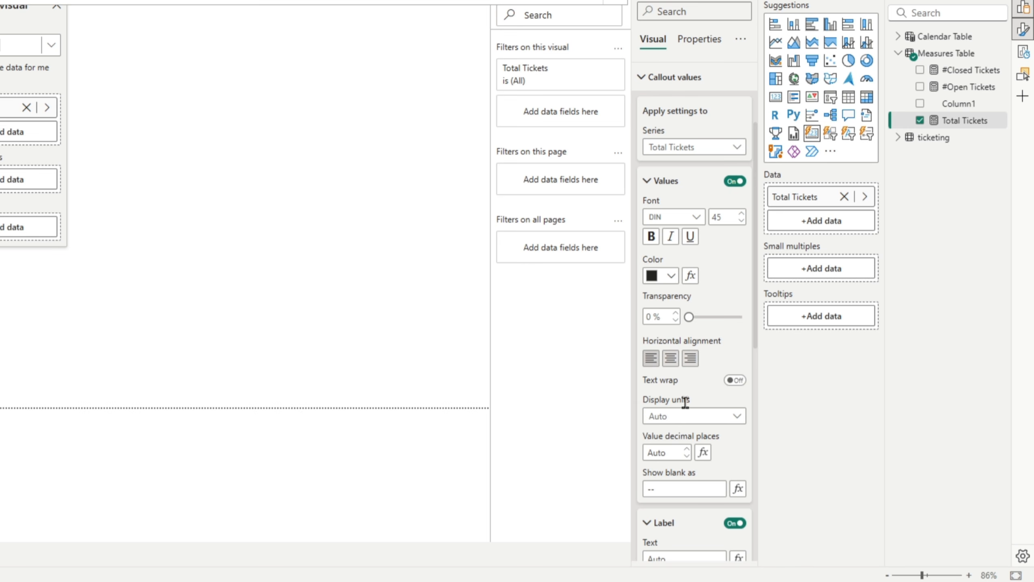
{"action": "scroll", "coordinate": [739, 405], "scroll_direction": "down", "scroll_amount": 2}
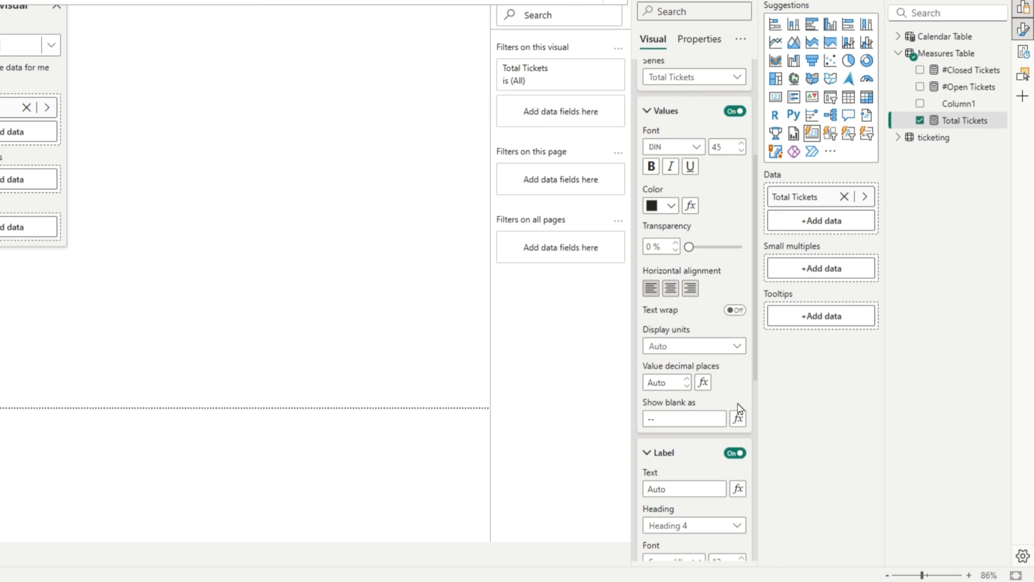
{"action": "left_click", "coordinate": [745, 349]}
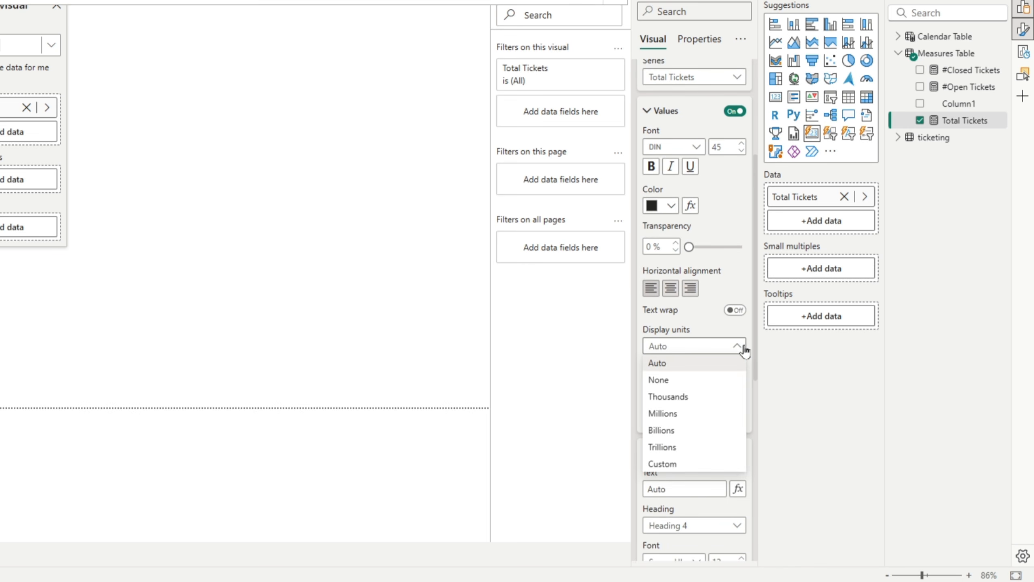
{"action": "left_click", "coordinate": [660, 380]}
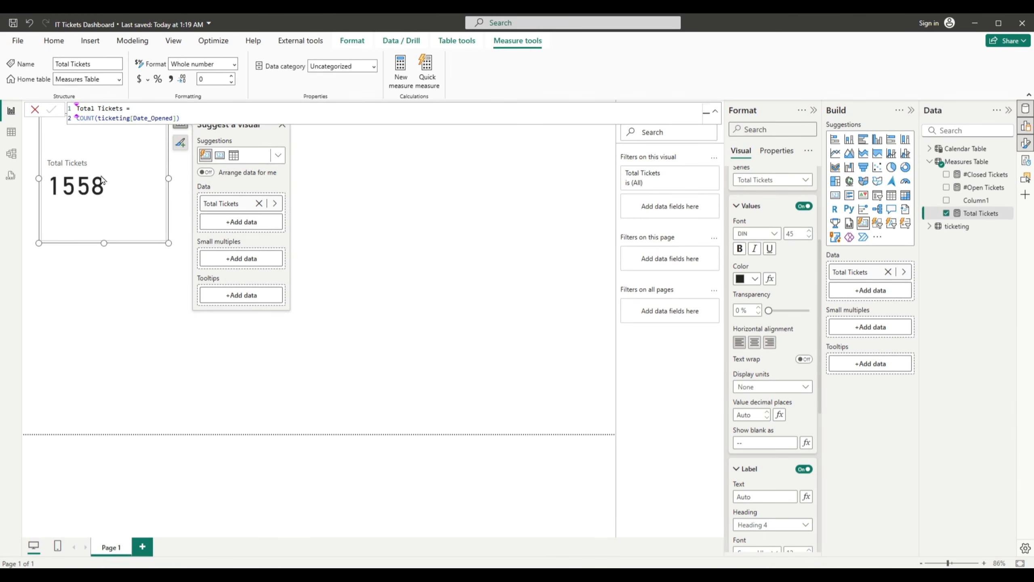
{"action": "left_click_drag", "start_coordinate": [46, 132], "coordinate": [64, 167]}
{"action": "left_click_drag", "start_coordinate": [141, 199], "coordinate": [139, 190]}
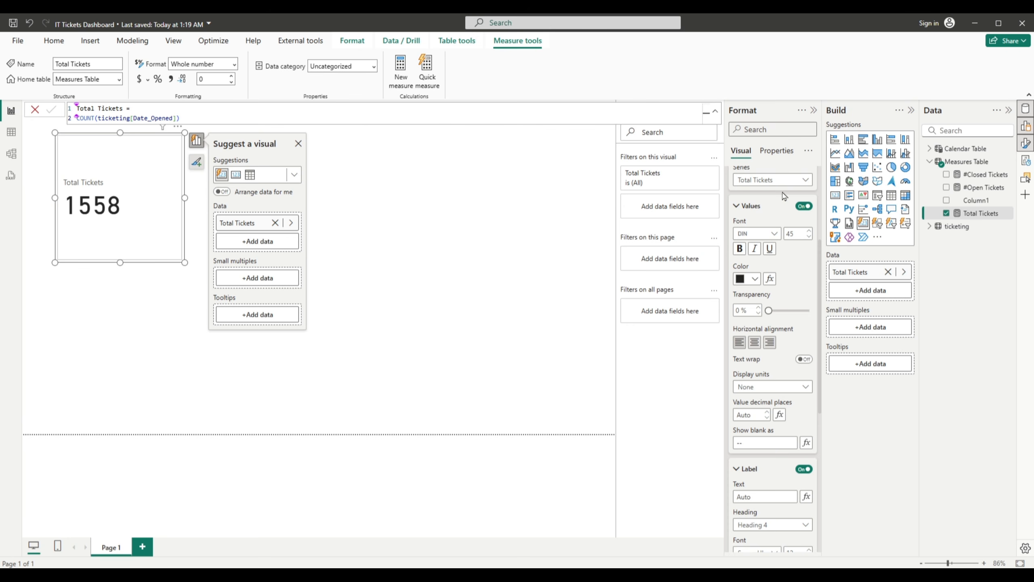
- Add the #Open Tickets and #Closed Tickets measures as reference labels for the card's Total Tickets series
{"action": "scroll", "coordinate": [778, 200], "scroll_direction": "up", "scroll_amount": 3}
{"action": "left_click", "coordinate": [732, 234]}
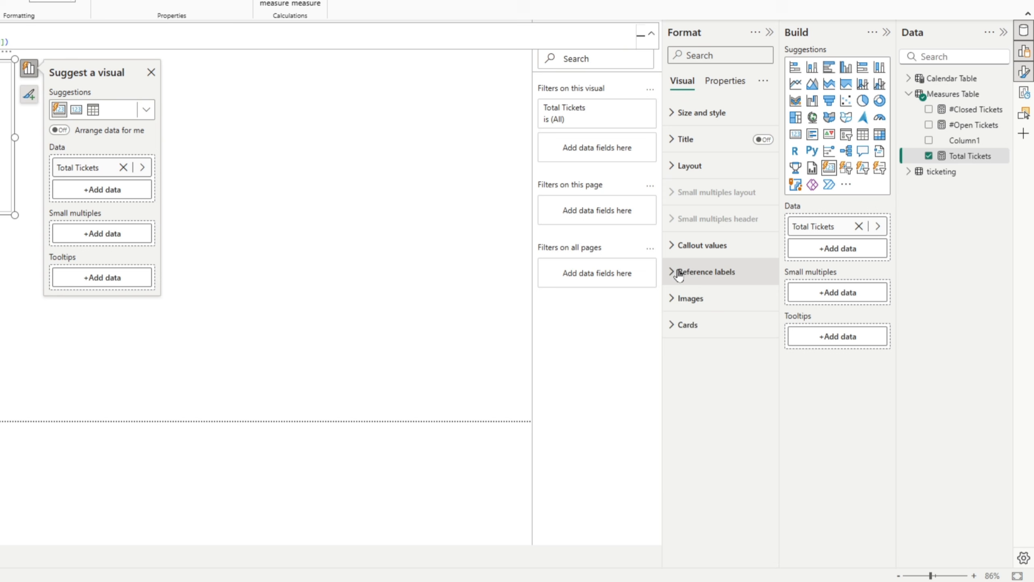
{"action": "left_click", "coordinate": [679, 275]}
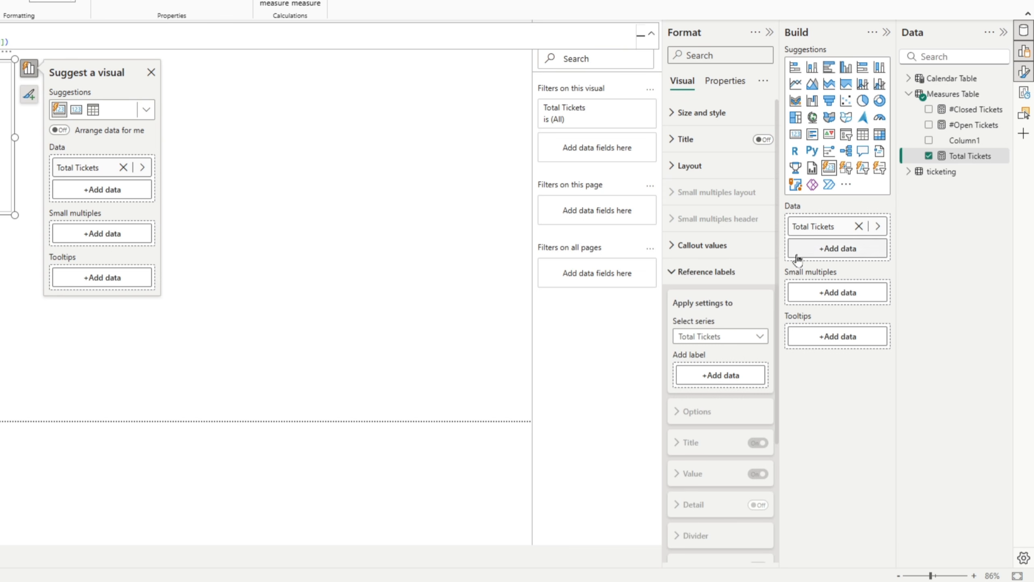
{"action": "scroll", "coordinate": [713, 324], "scroll_direction": "down", "scroll_amount": 2}
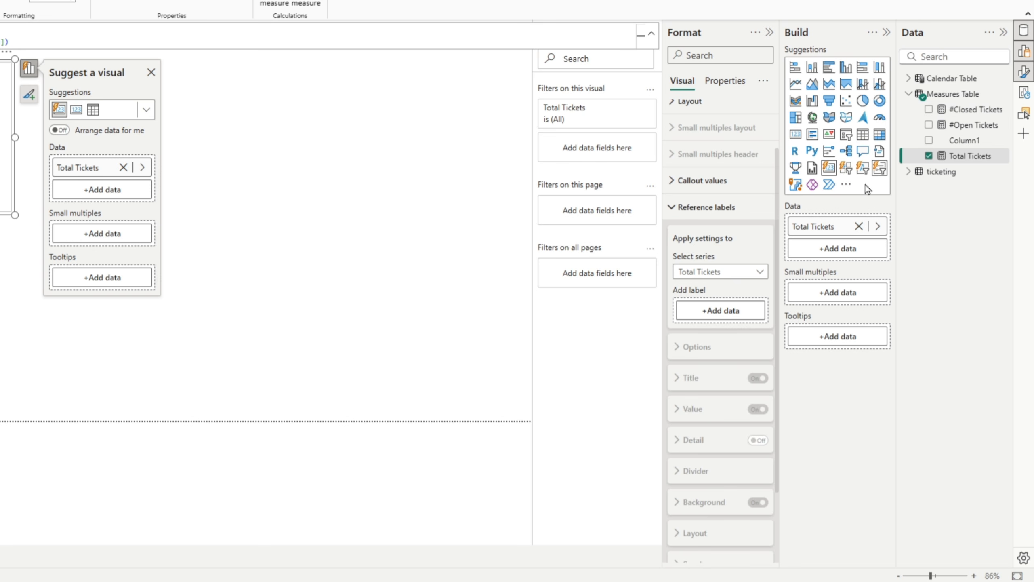
{"action": "left_click", "coordinate": [720, 312]}
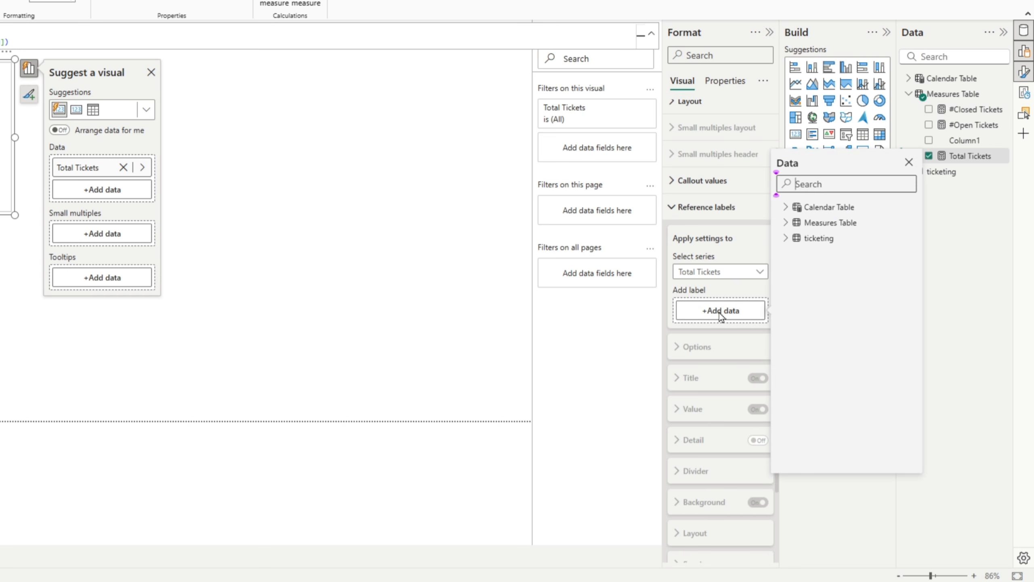
{"action": "left_click", "coordinate": [788, 223]}
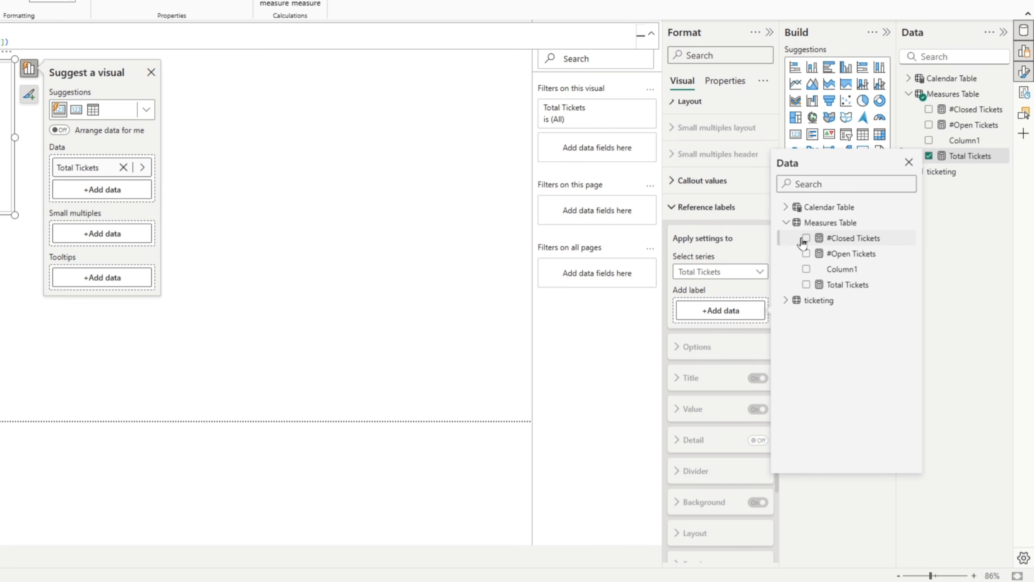
{"action": "left_click", "coordinate": [807, 254]}
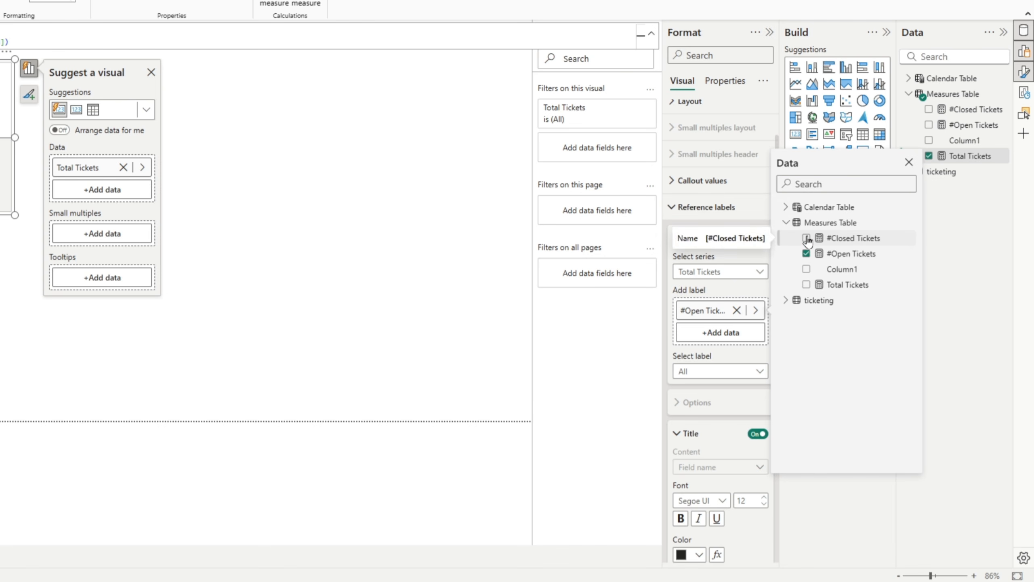
{"action": "left_click", "coordinate": [806, 238]}
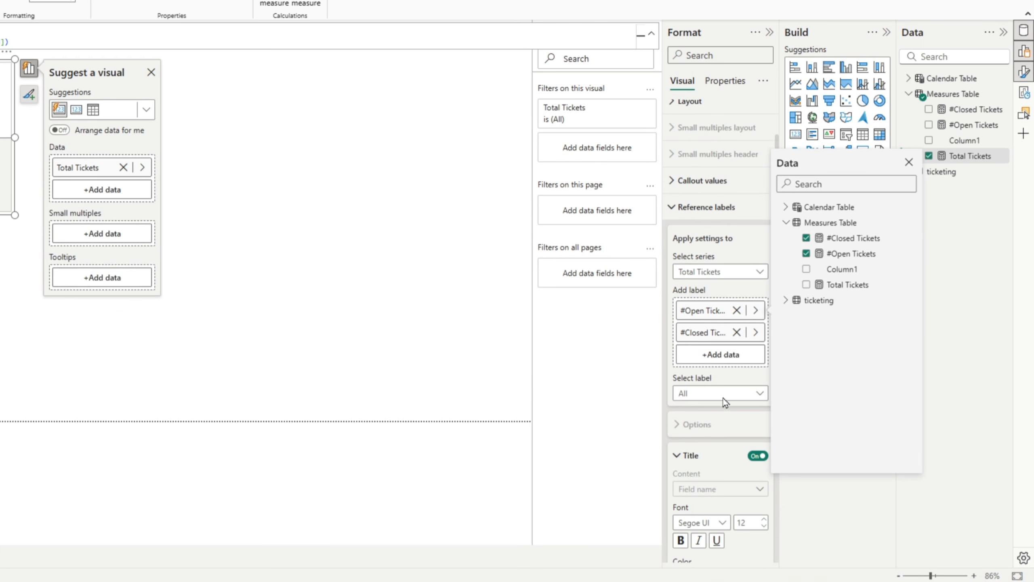
- Set the display units of the #Open Tickets reference label's value to None
{"action": "left_click", "coordinate": [718, 393]}
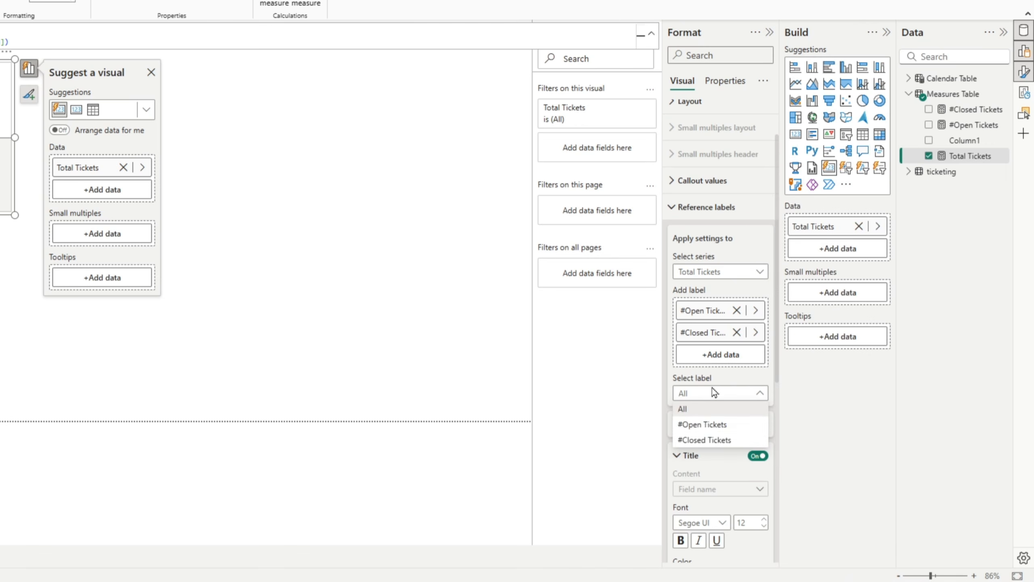
{"action": "left_click", "coordinate": [710, 425]}
{"action": "scroll", "coordinate": [714, 416], "scroll_direction": "down", "scroll_amount": 2}
{"action": "scroll", "coordinate": [714, 416], "scroll_direction": "down", "scroll_amount": 4}
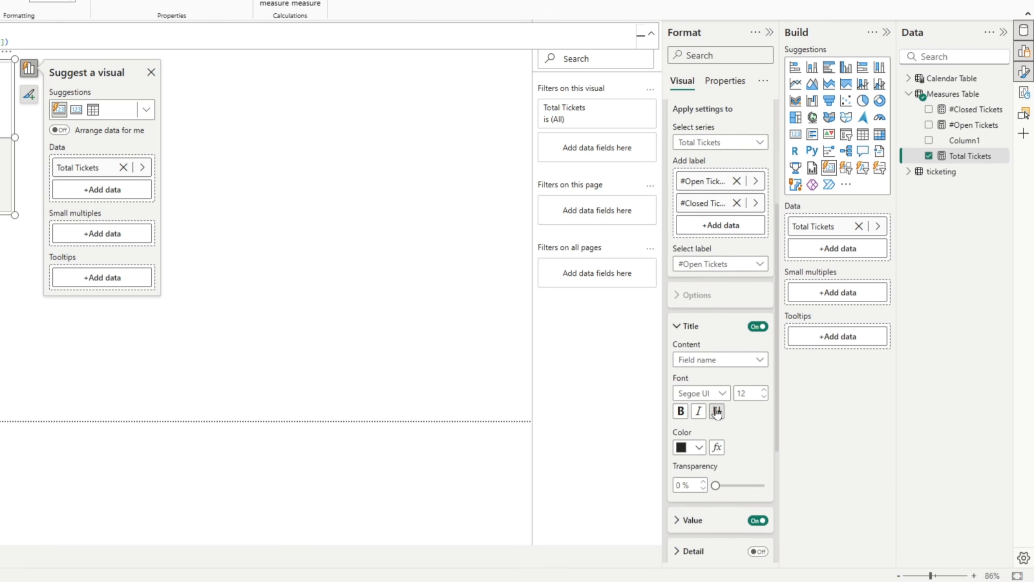
{"action": "scroll", "coordinate": [699, 453], "scroll_direction": "down", "scroll_amount": 6}
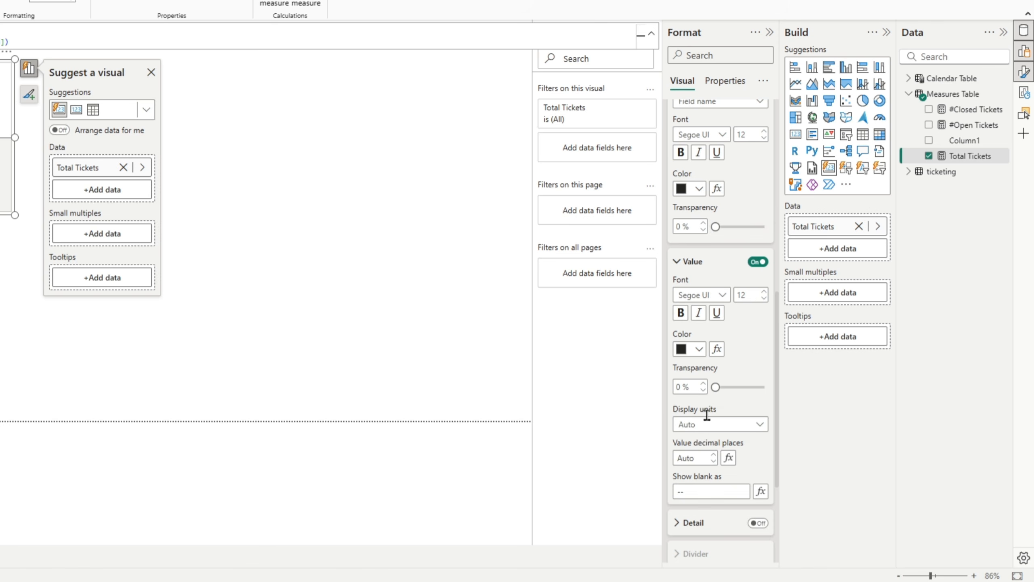
{"action": "left_click", "coordinate": [761, 425]}
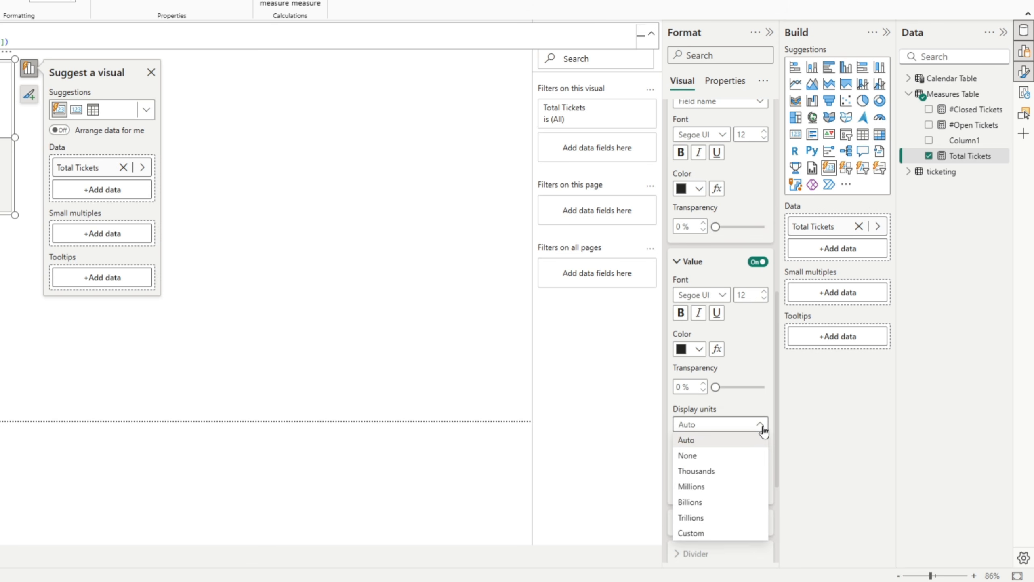
{"action": "left_click", "coordinate": [687, 456]}
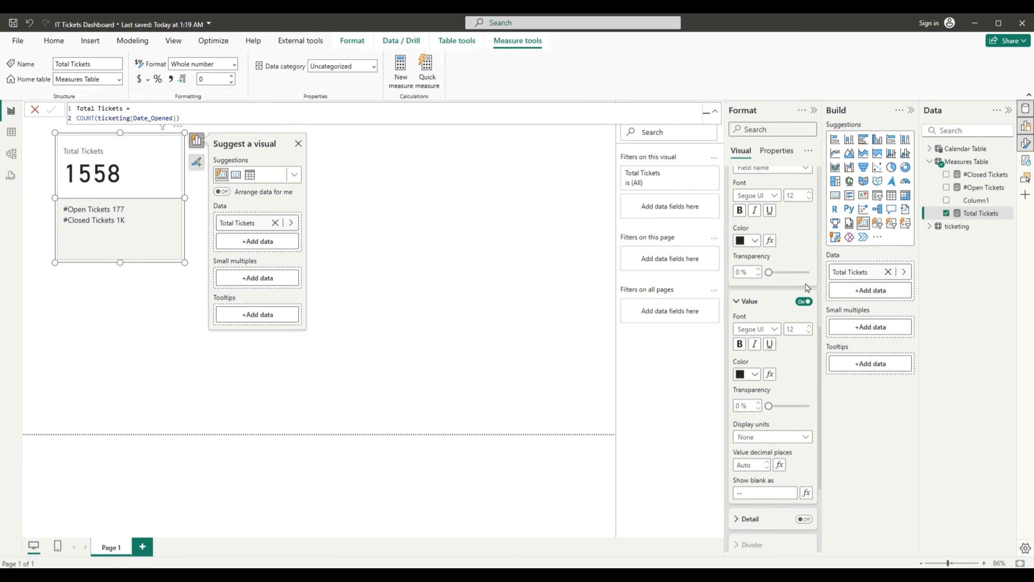
- Set the display units of the #Closed Tickets reference label's value to None
{"action": "scroll", "coordinate": [793, 243], "scroll_direction": "up", "scroll_amount": 1}
{"action": "scroll", "coordinate": [792, 243], "scroll_direction": "up", "scroll_amount": 3}
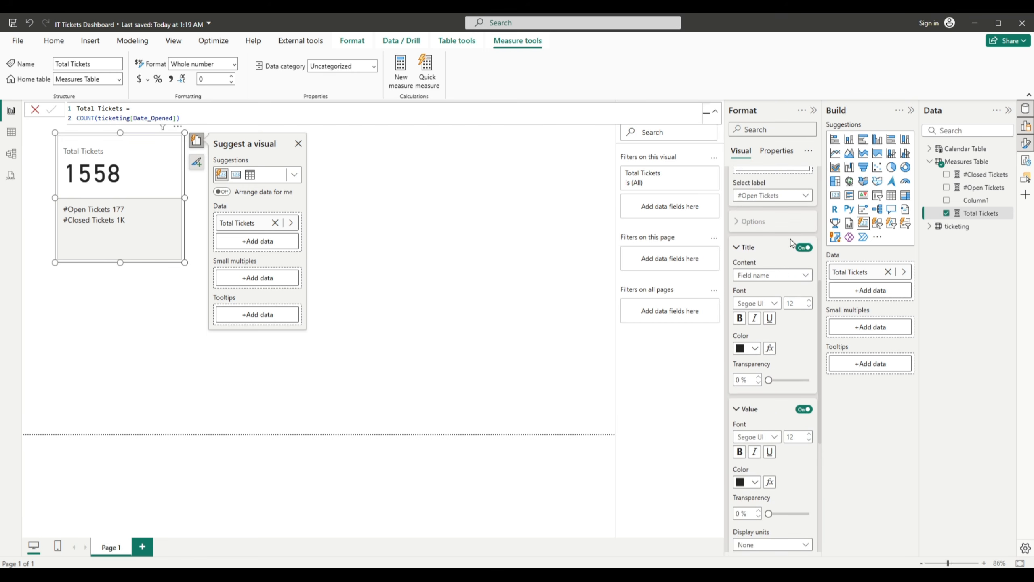
{"action": "left_click", "coordinate": [771, 195]}
{"action": "left_click", "coordinate": [762, 236]}
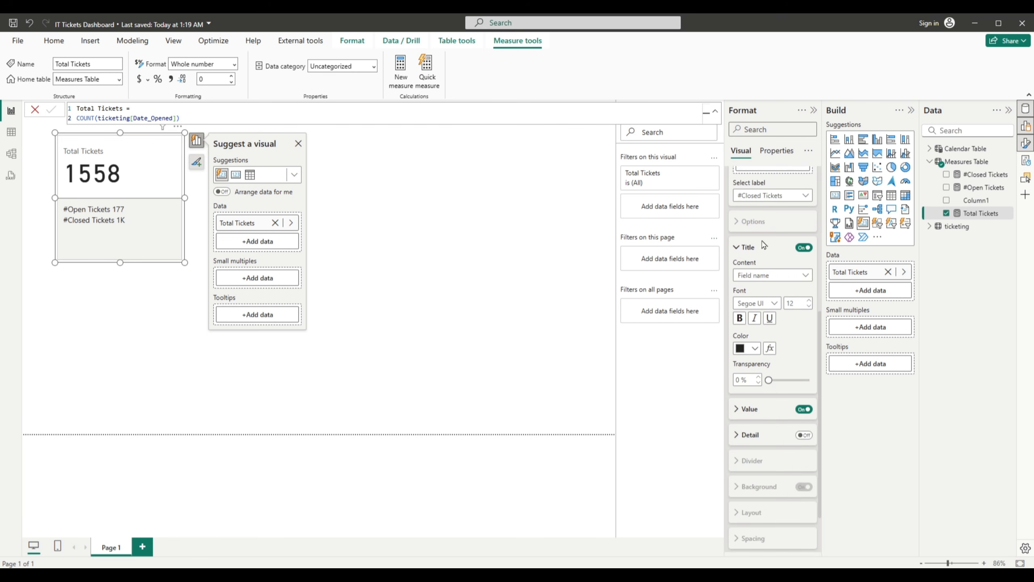
{"action": "scroll", "coordinate": [747, 369], "scroll_direction": "down", "scroll_amount": 2}
{"action": "left_click", "coordinate": [747, 356]}
{"action": "scroll", "coordinate": [749, 358], "scroll_direction": "down", "scroll_amount": 3}
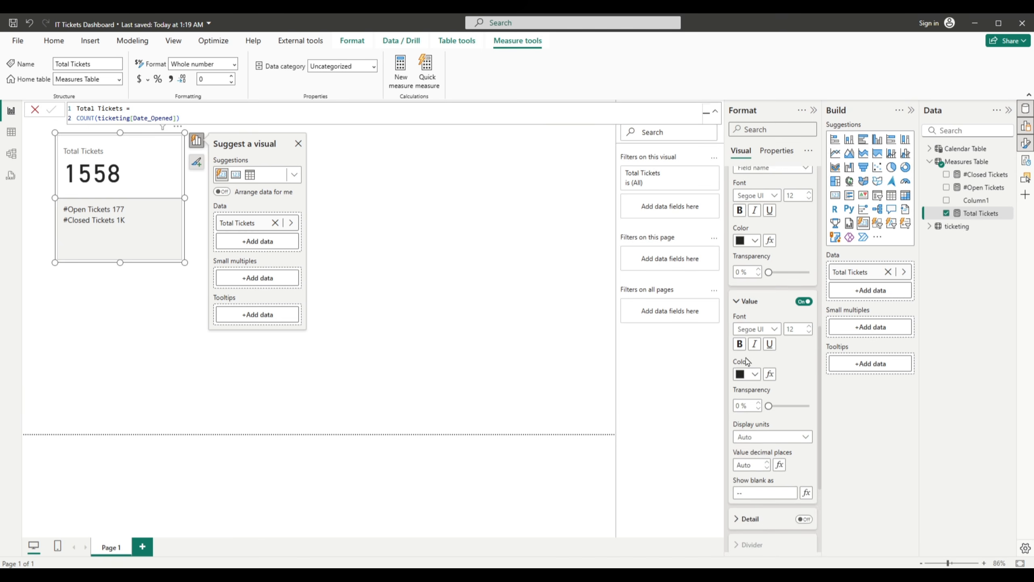
{"action": "left_click", "coordinate": [767, 330]}
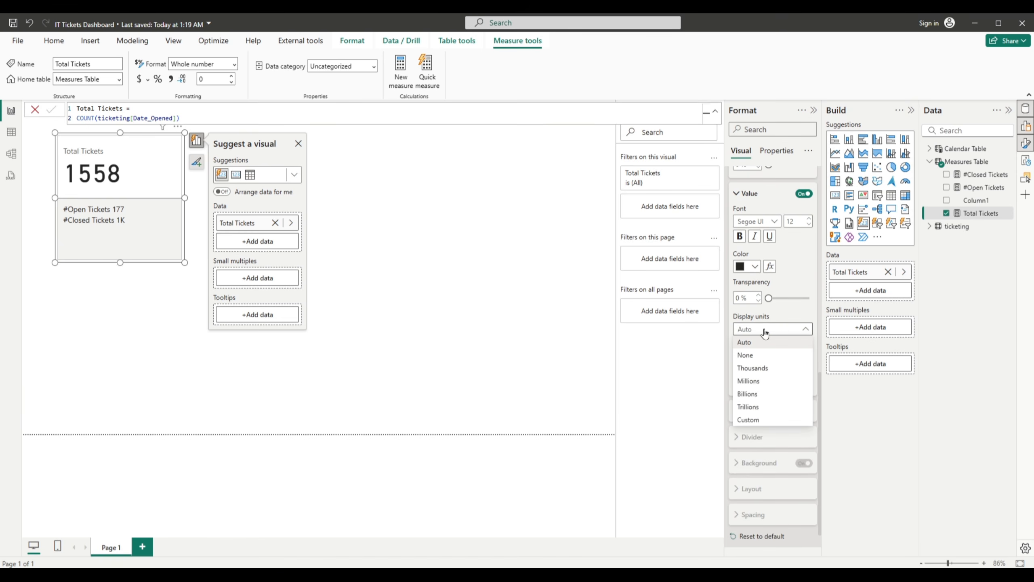
{"action": "left_click", "coordinate": [757, 355]}
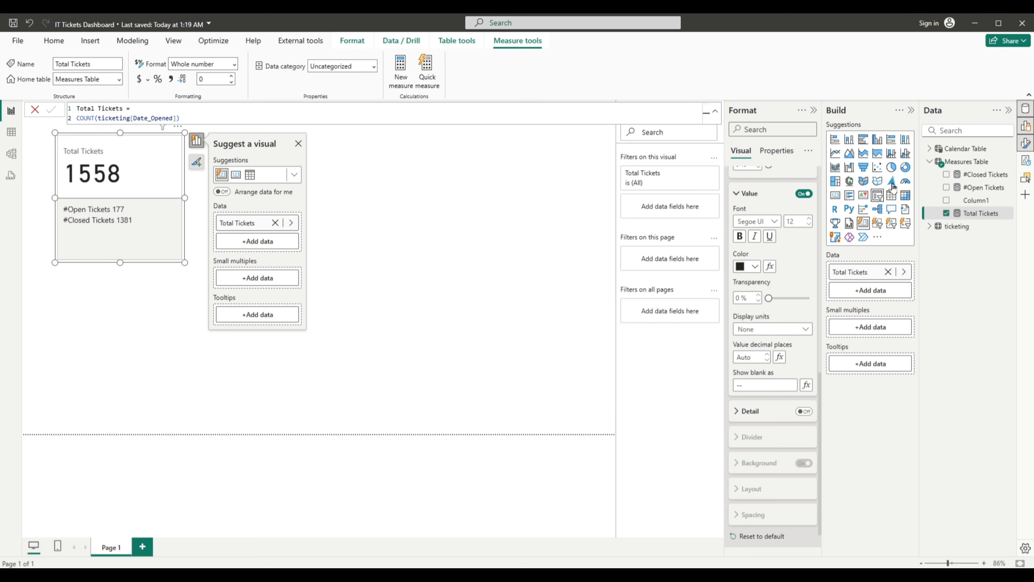
- Create a new measure in the Measures Table named Closure Rate % and start a second formula line
{"action": "right_click", "coordinate": [966, 163]}
{"action": "left_click", "coordinate": [890, 181]}
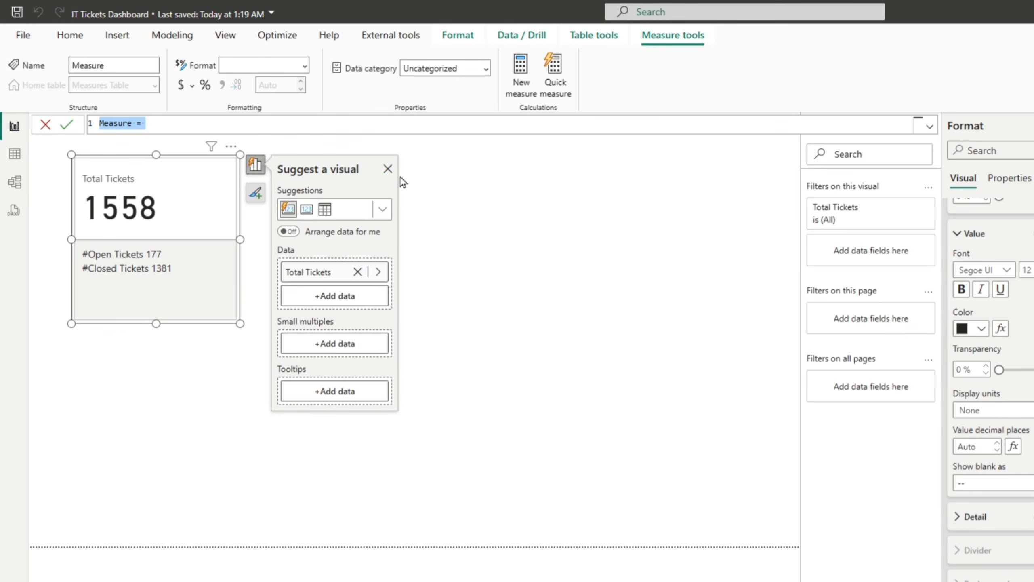
{"action": "type", "text": "C"}
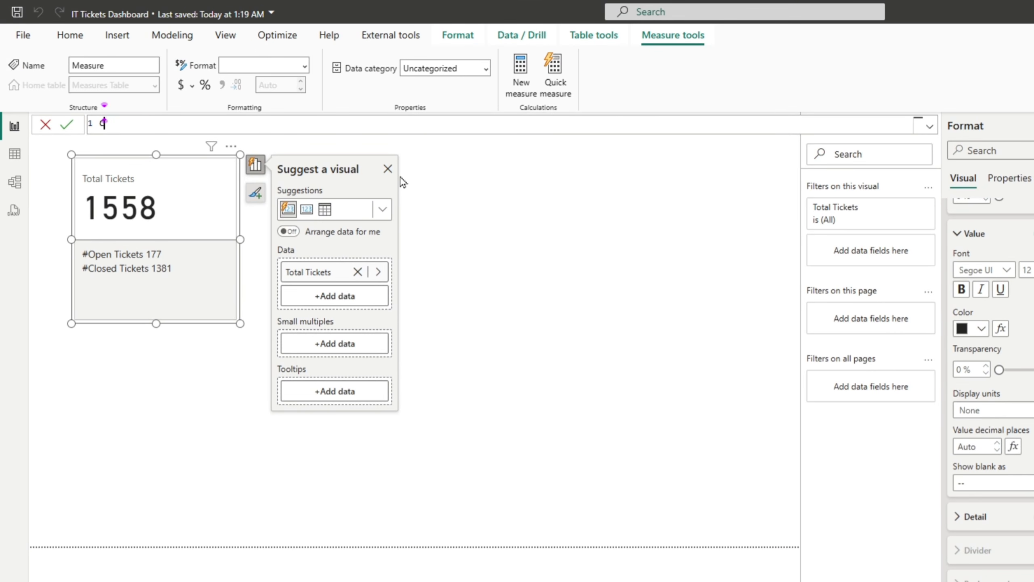
{"action": "type", "text": "losure Rate % ="}
{"action": "key", "text": "shift+Return"}
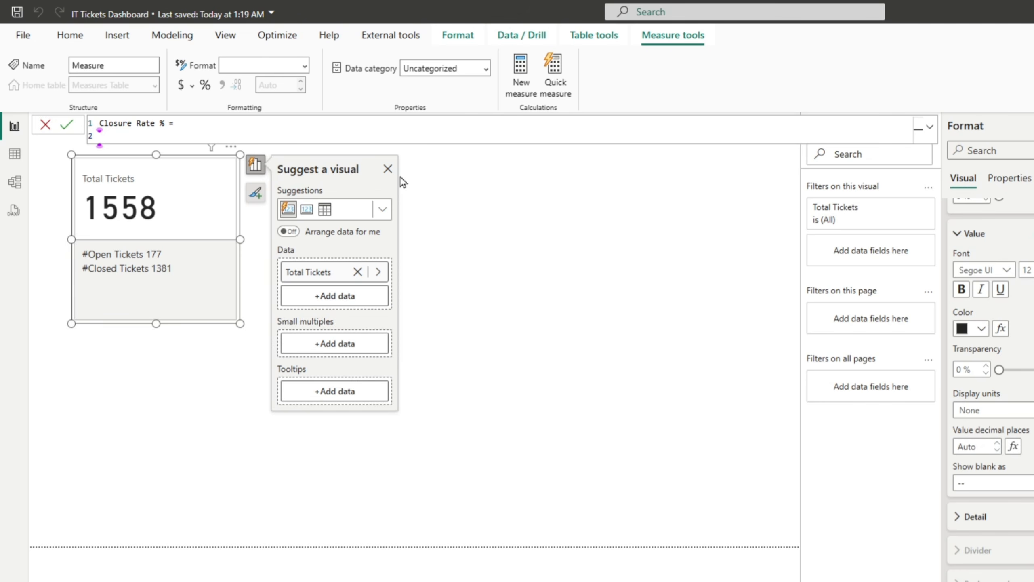
- Complete the Closure Rate % measure with the formula DIVIDE([#Closed Tickets],[Total Tickets]) and commit it
{"action": "type", "text": "divi"}
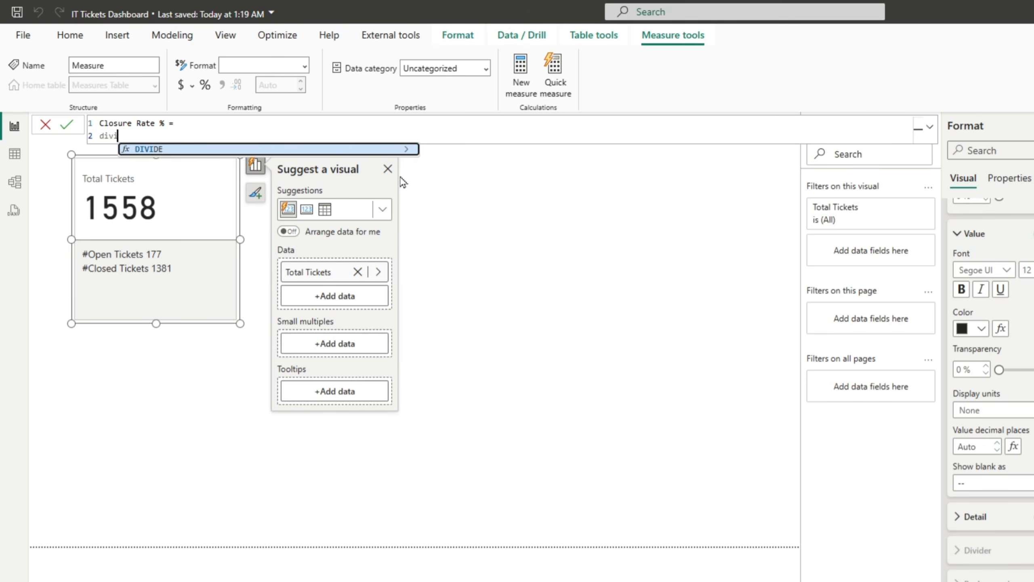
{"action": "key", "text": "Tab"}
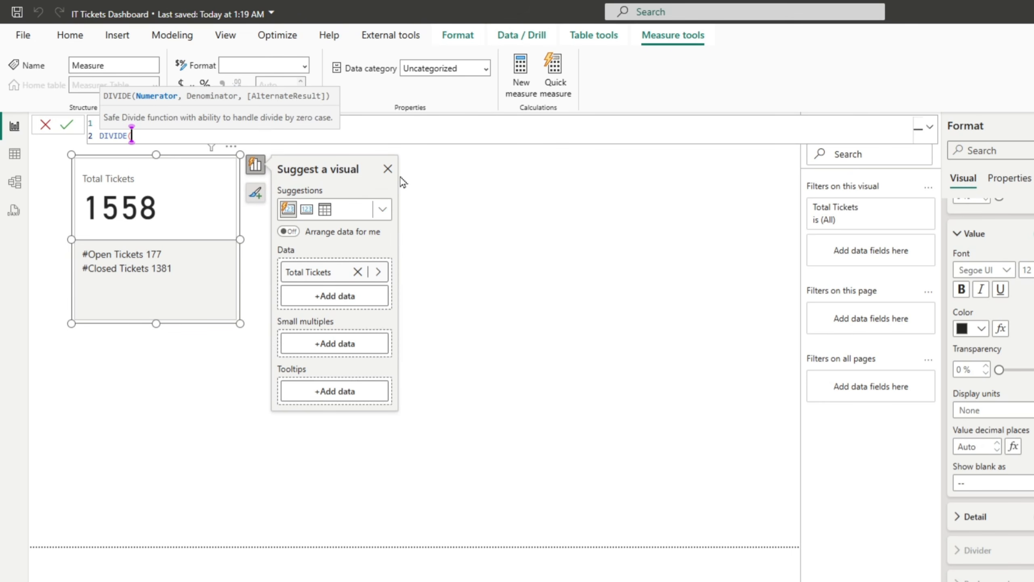
{"action": "type", "text": "[#Closed Tickets]"}
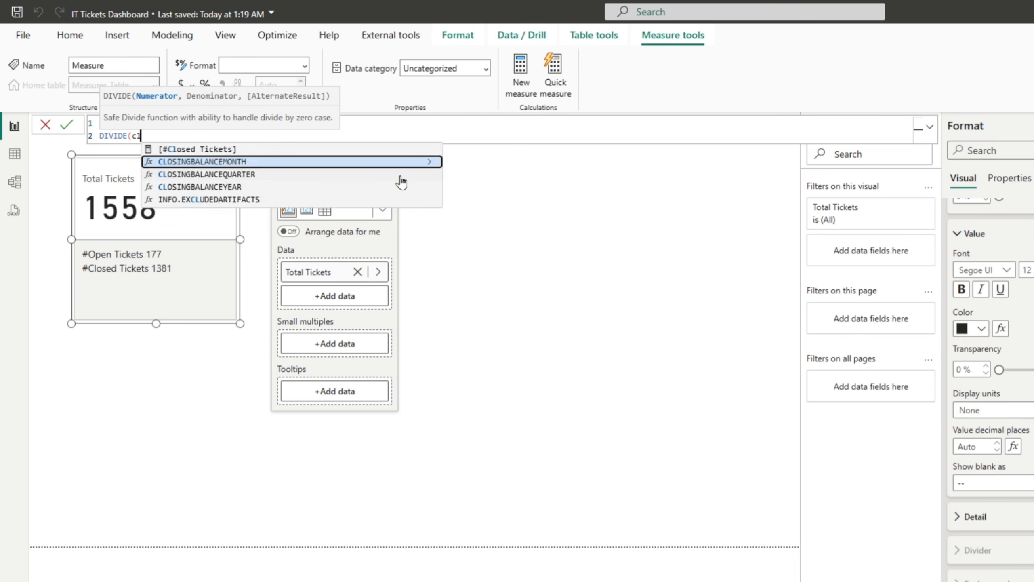
{"action": "key", "text": "Tab"}
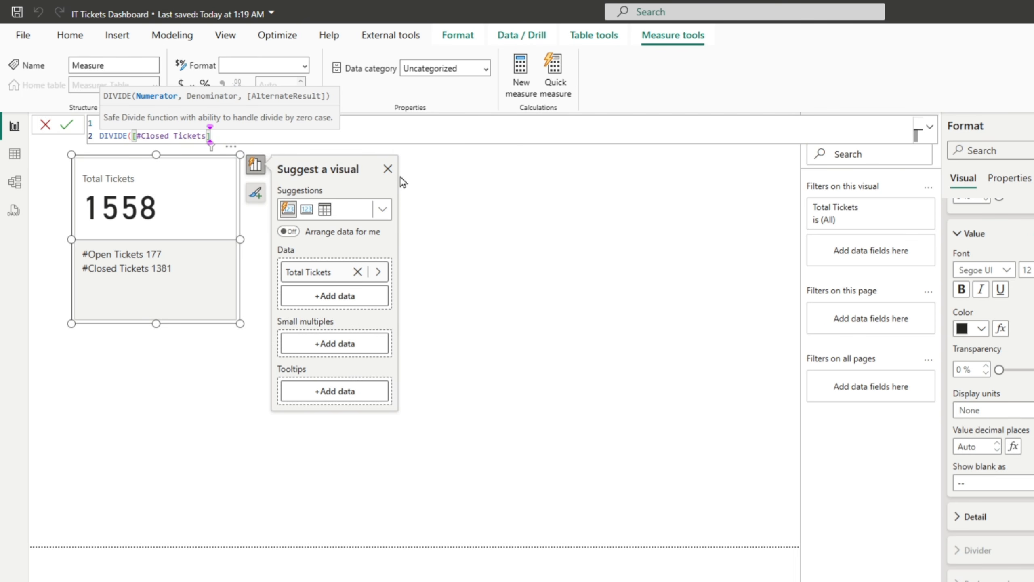
{"action": "type", "text": ","}
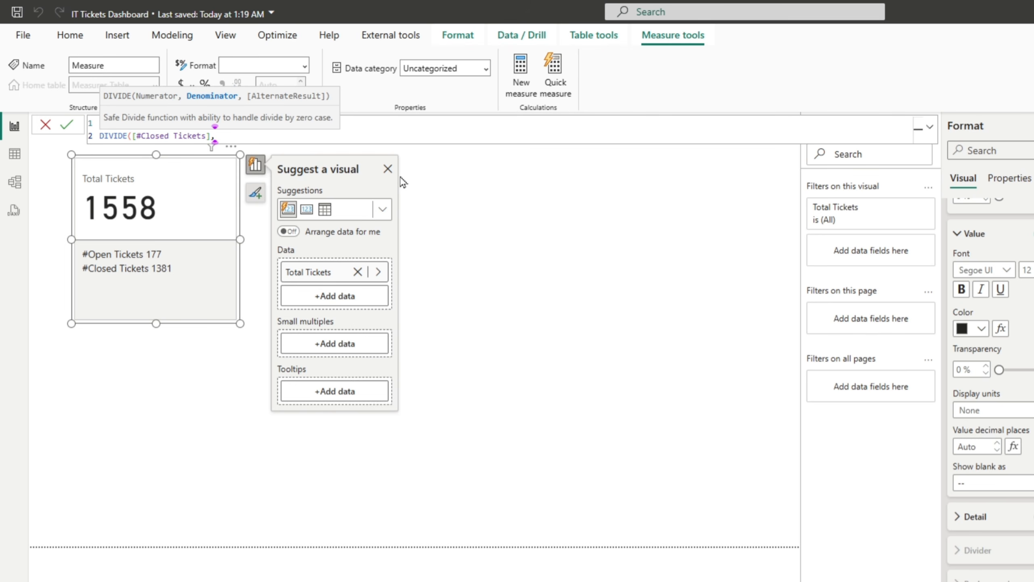
{"action": "type", "text": "total"}
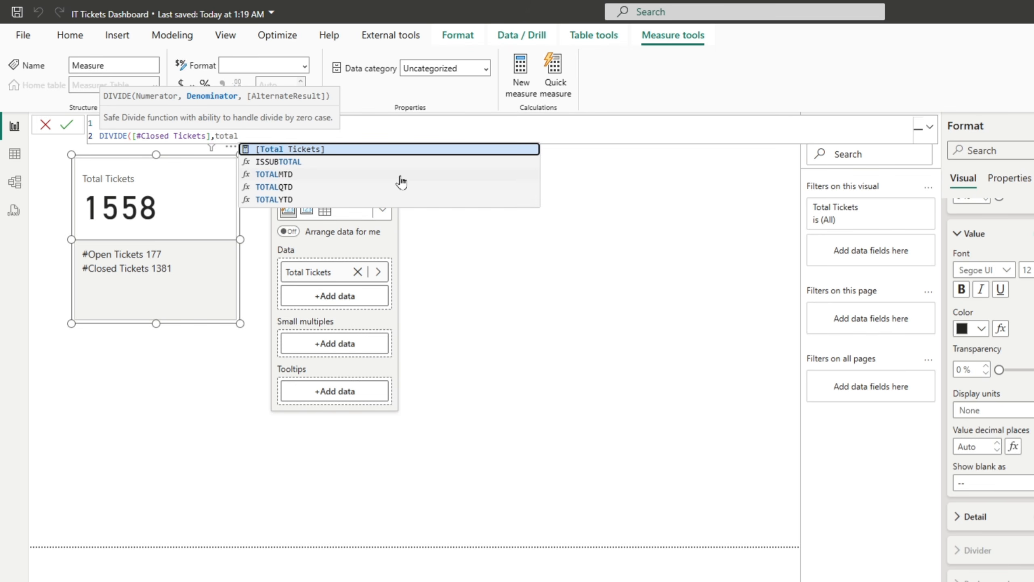
{"action": "key", "text": "Tab"}
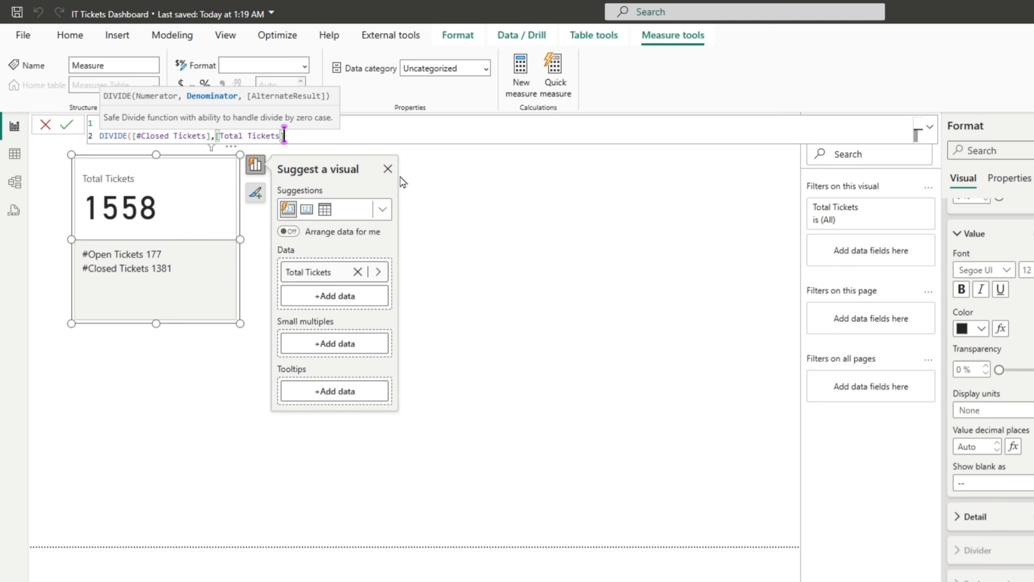
{"action": "type", "text": ")"}
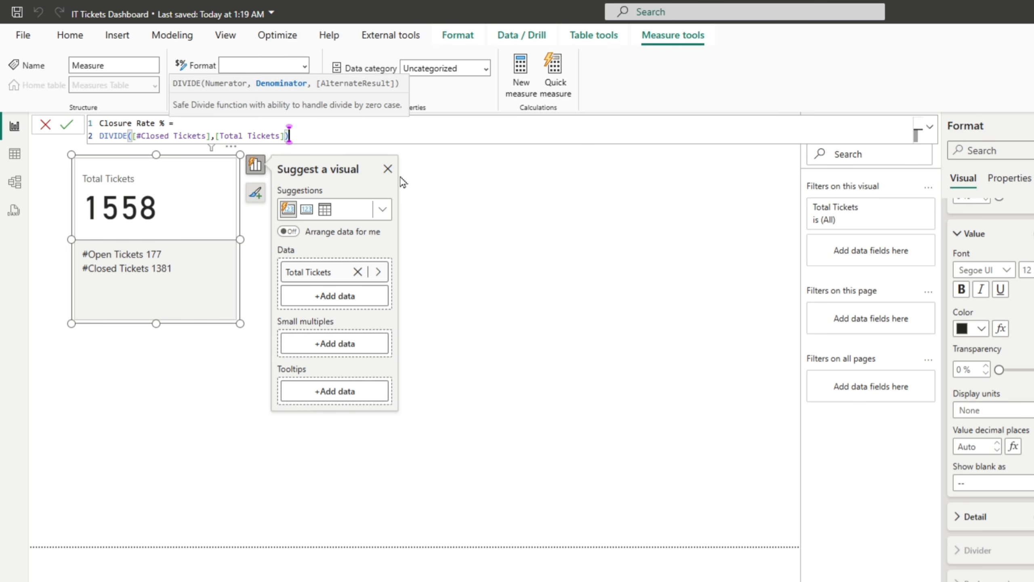
{"action": "key", "text": "Return"}
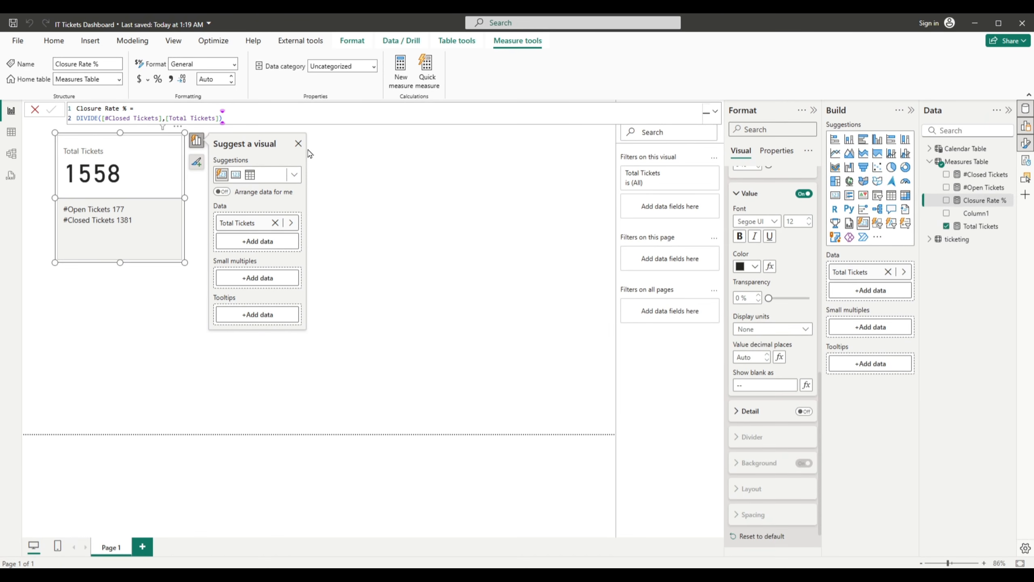
- Place the Closure Rate % measure on the canvas as its own visual and format the measure as a percentage with 1 decimal place
{"action": "left_click_drag", "start_coordinate": [955, 201], "coordinate": [424, 224]}
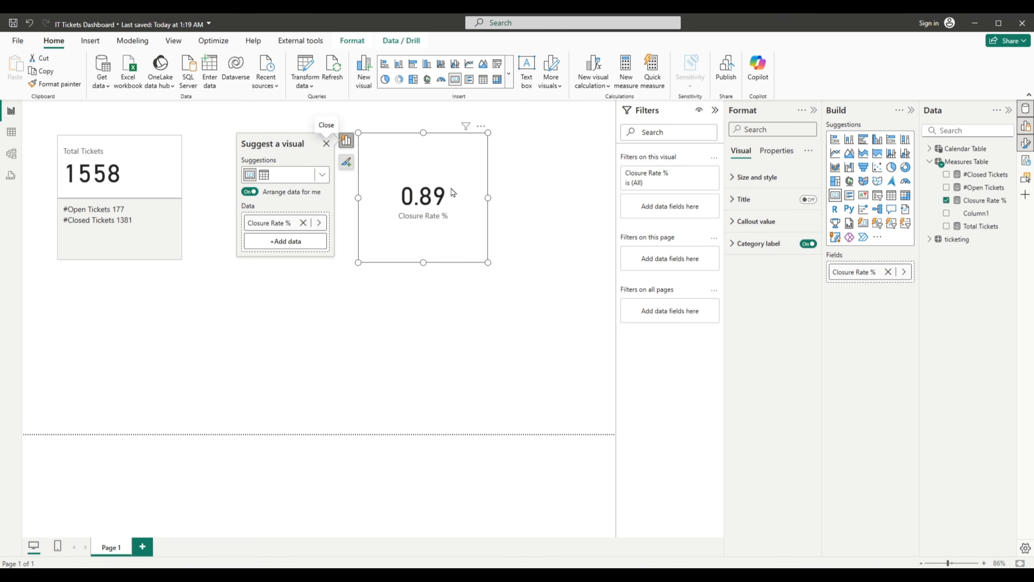
{"action": "left_click", "coordinate": [979, 206]}
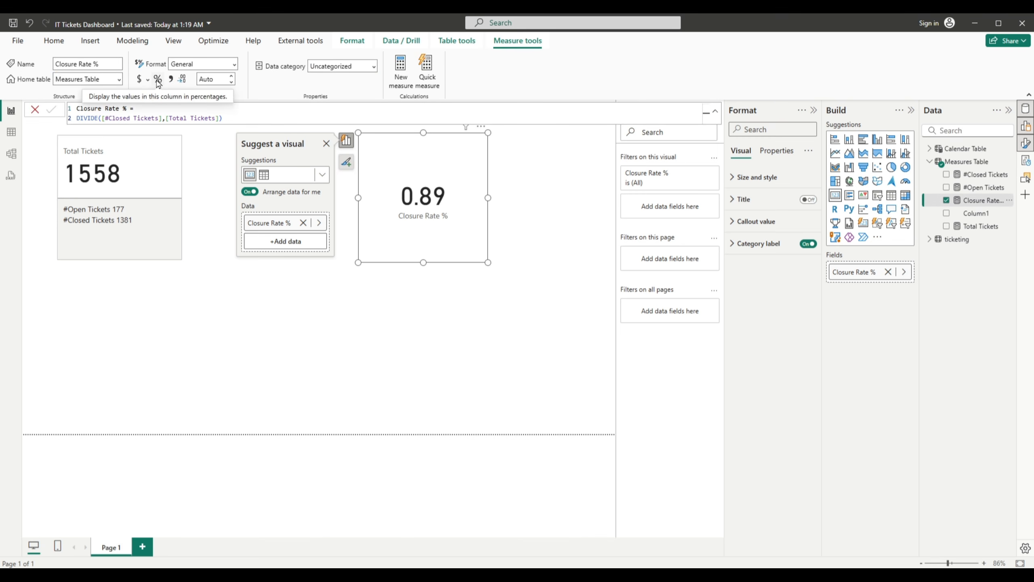
{"action": "left_click", "coordinate": [235, 65]}
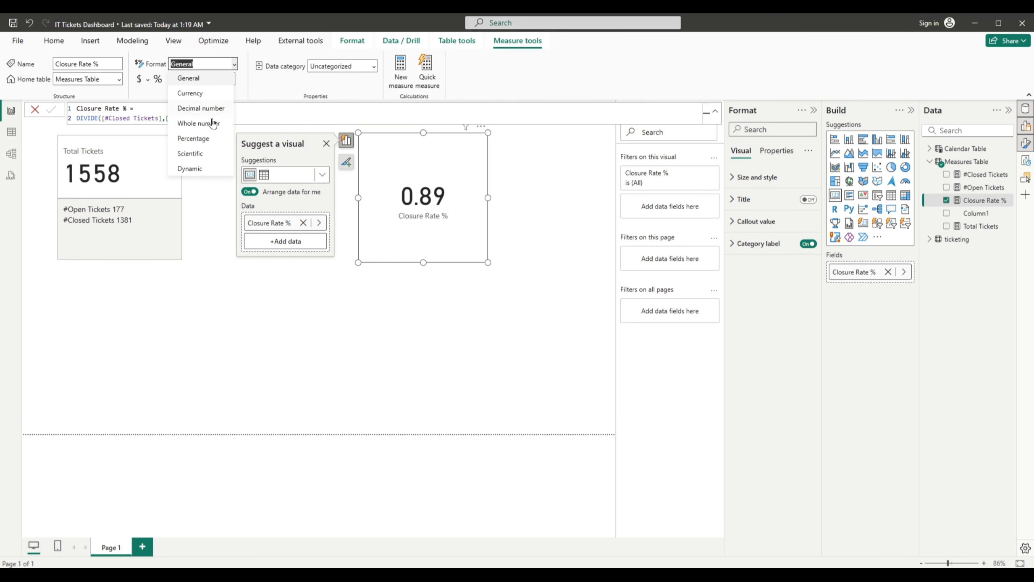
{"action": "left_click", "coordinate": [208, 138]}
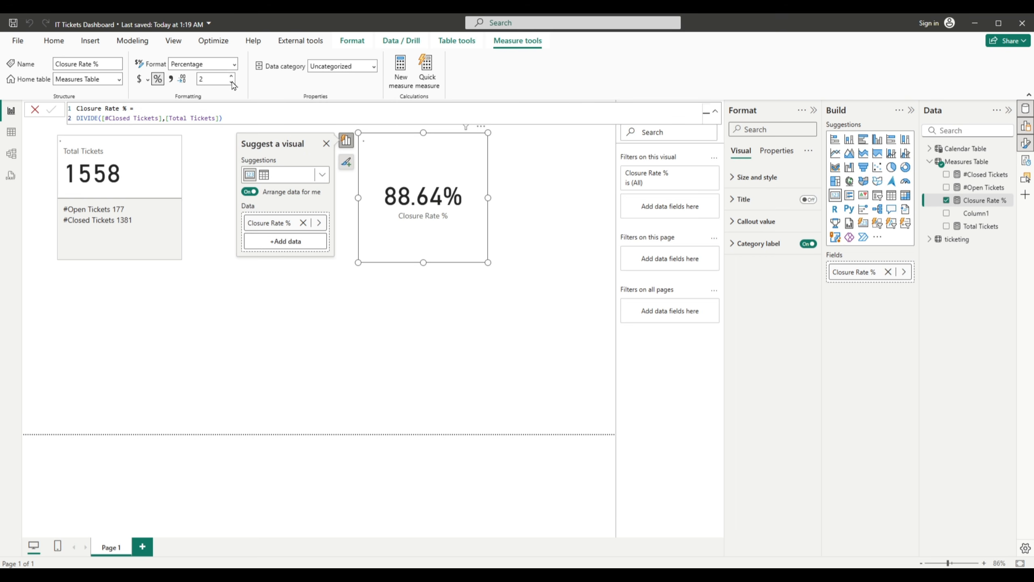
{"action": "left_click", "coordinate": [231, 82]}
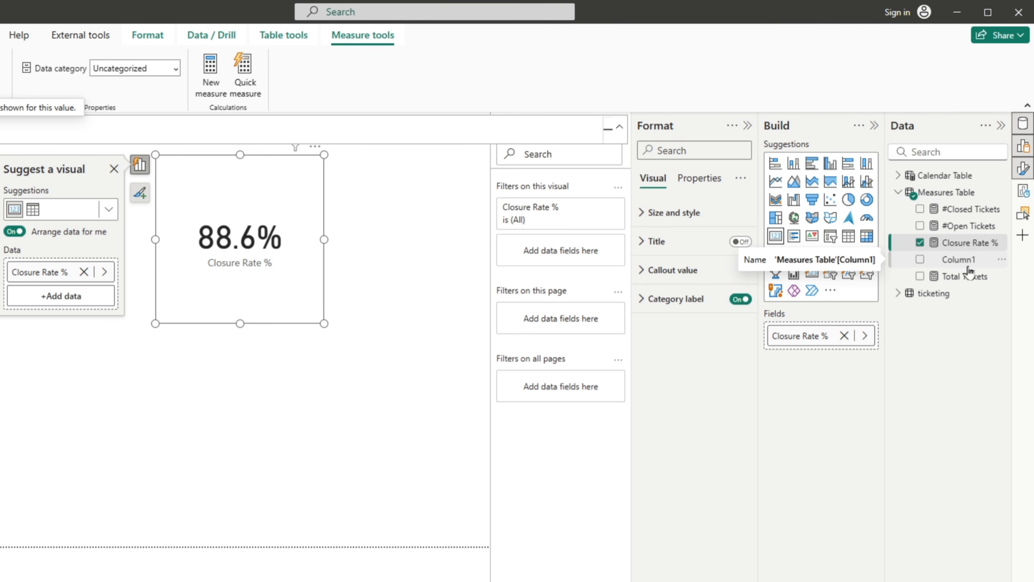
- Delete the unused Column1 from the Measures Table in the model
{"action": "left_click", "coordinate": [1002, 259]}
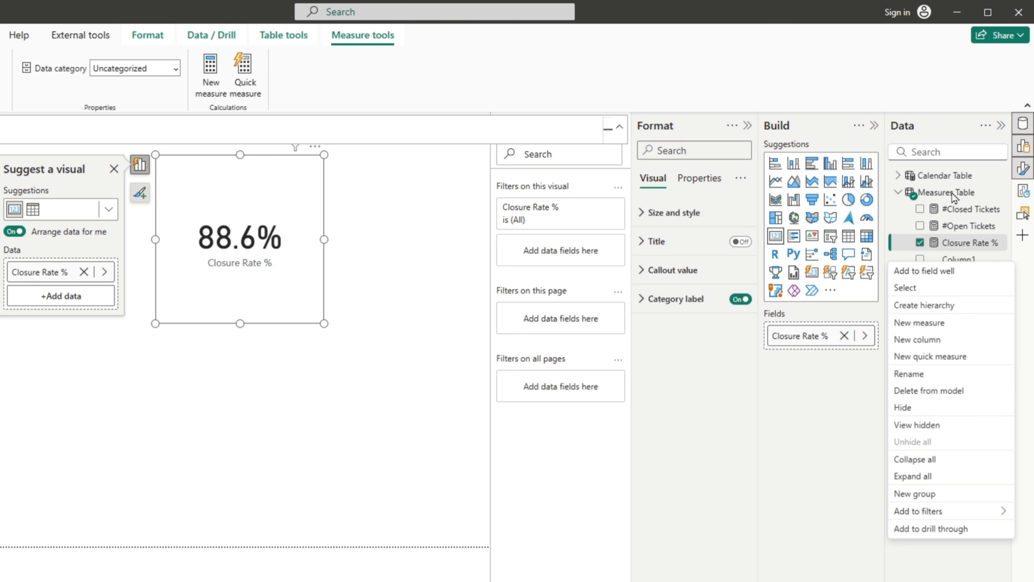
{"action": "left_click", "coordinate": [936, 394]}
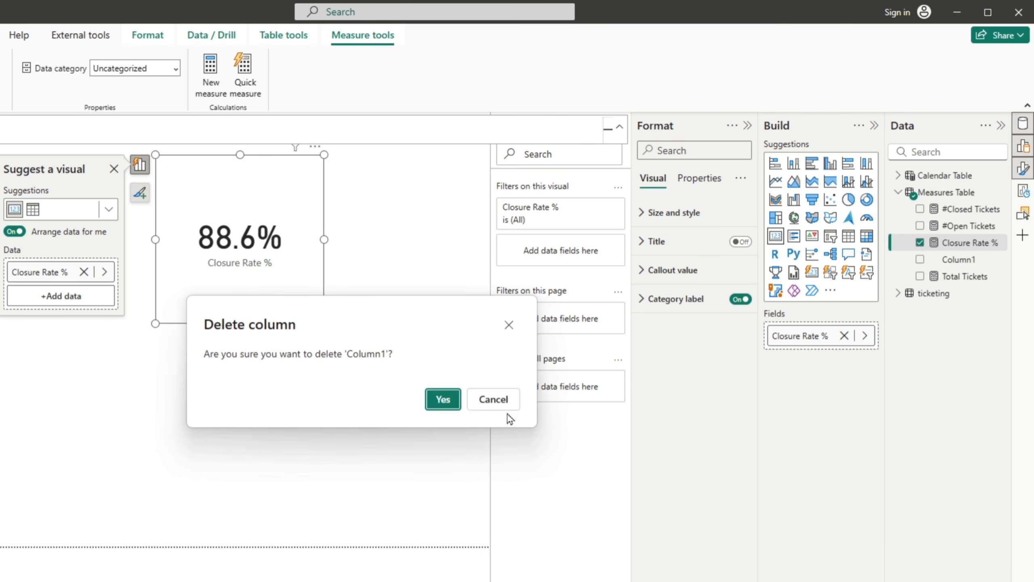
{"action": "left_click", "coordinate": [443, 399]}
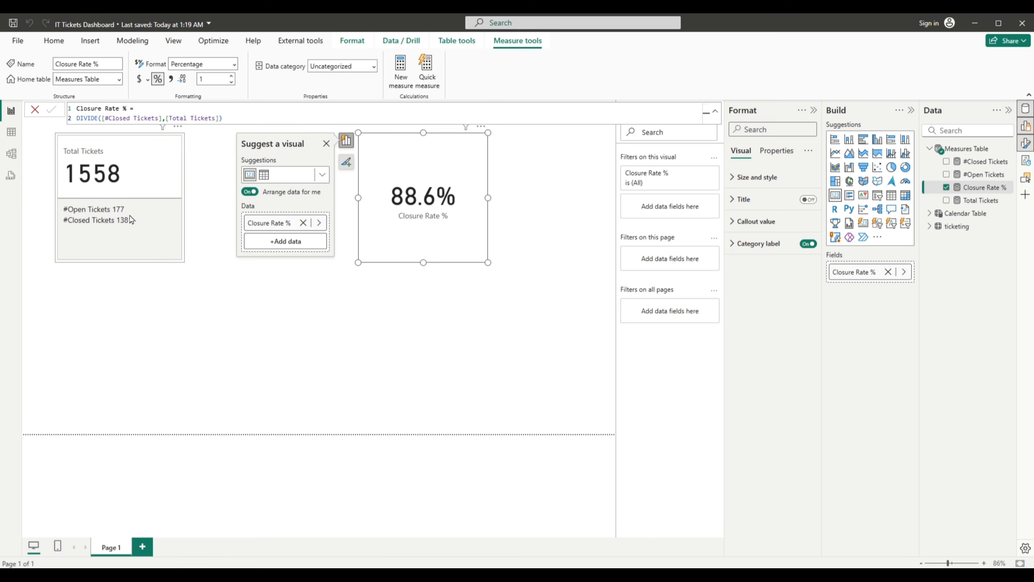
- Turn on and expand the Detail setting for the #Open Tickets reference label of the Total Tickets card
{"action": "left_click", "coordinate": [154, 192]}
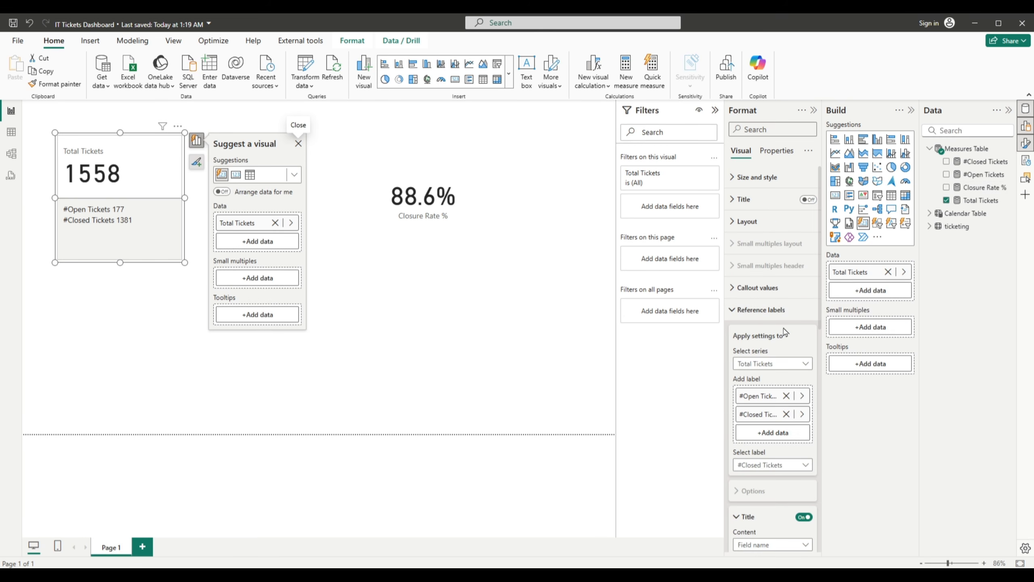
{"action": "scroll", "coordinate": [792, 366], "scroll_direction": "down", "scroll_amount": 2}
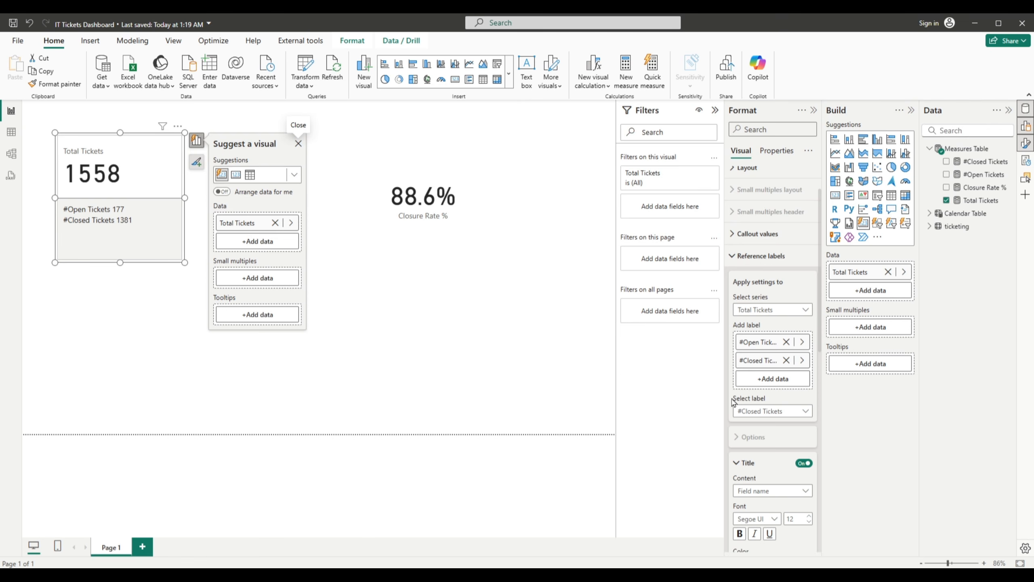
{"action": "left_click", "coordinate": [793, 413]}
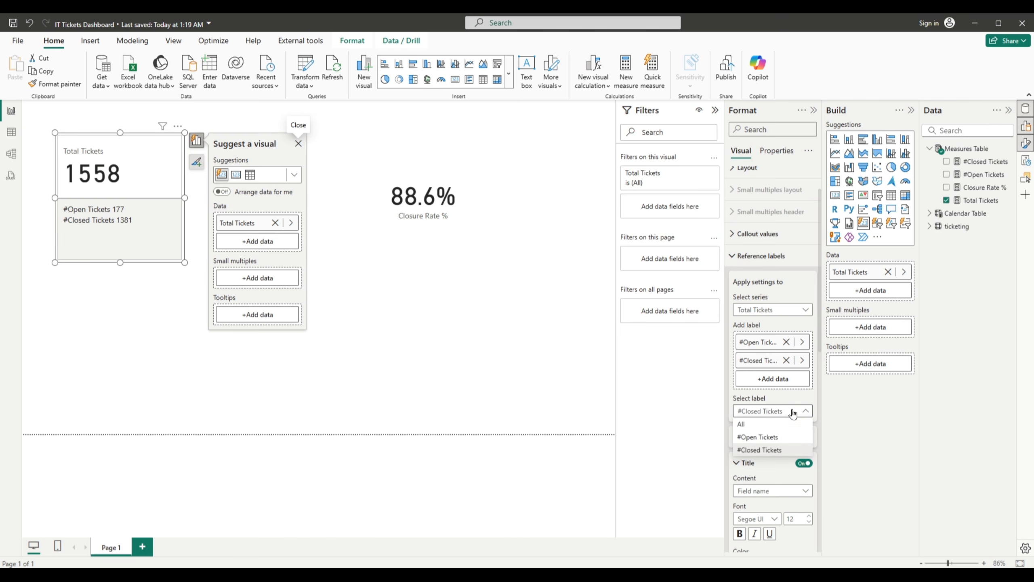
{"action": "left_click", "coordinate": [784, 436]}
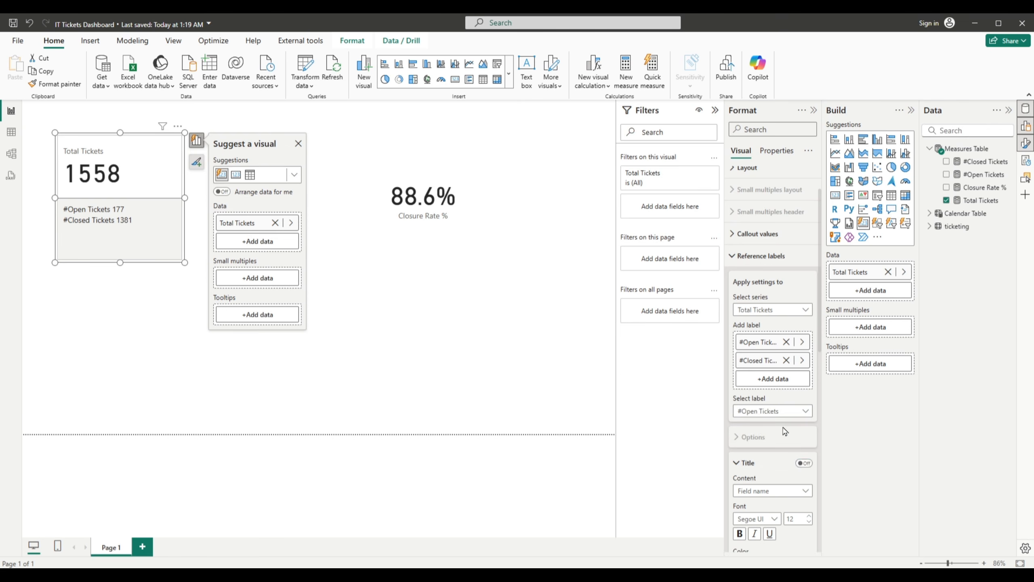
{"action": "scroll", "coordinate": [786, 432], "scroll_direction": "down", "scroll_amount": 4}
{"action": "scroll", "coordinate": [796, 403], "scroll_direction": "up", "scroll_amount": 3}
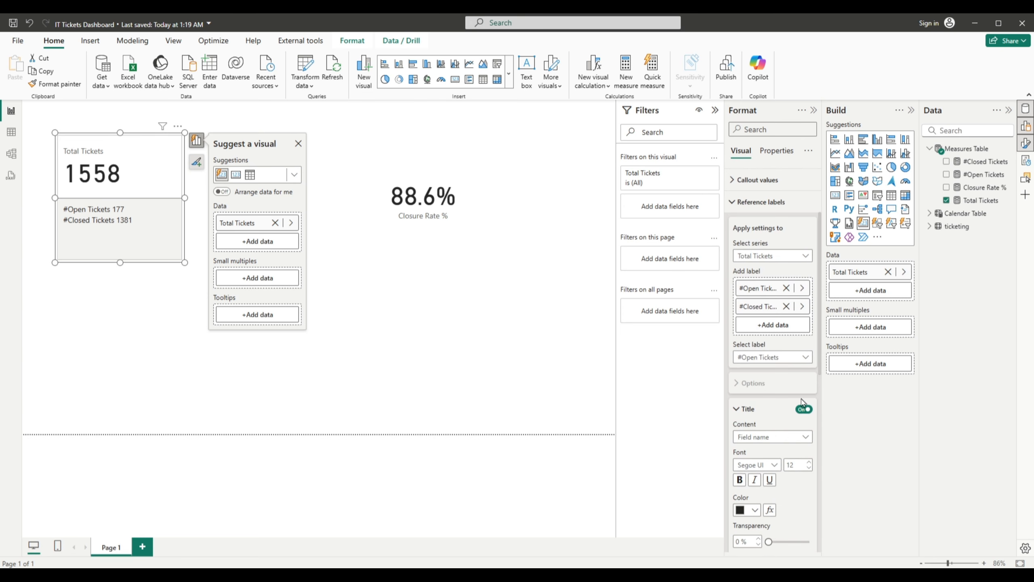
{"action": "left_click_drag", "start_coordinate": [821, 338], "coordinate": [820, 492]}
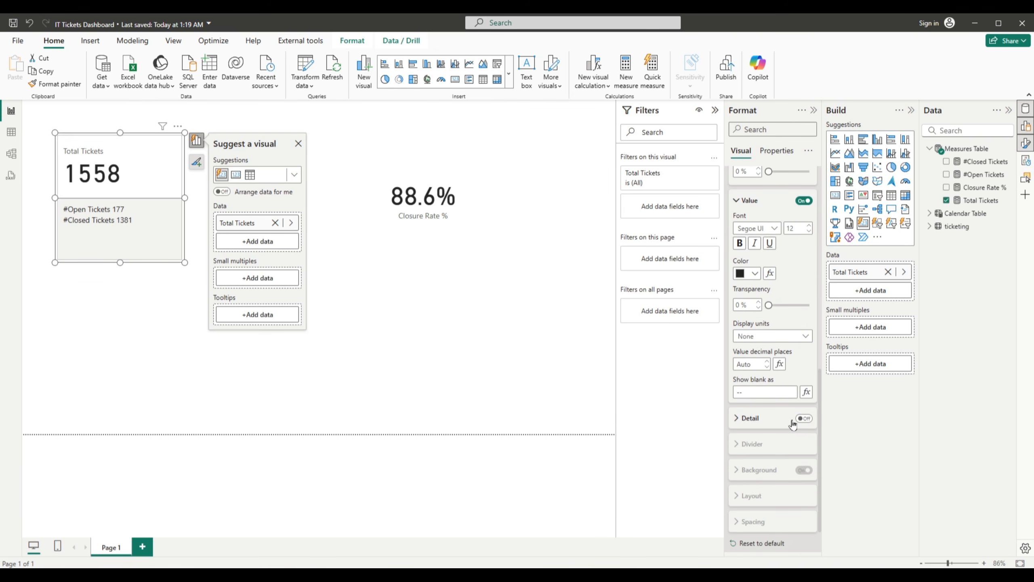
{"action": "left_click", "coordinate": [809, 421]}
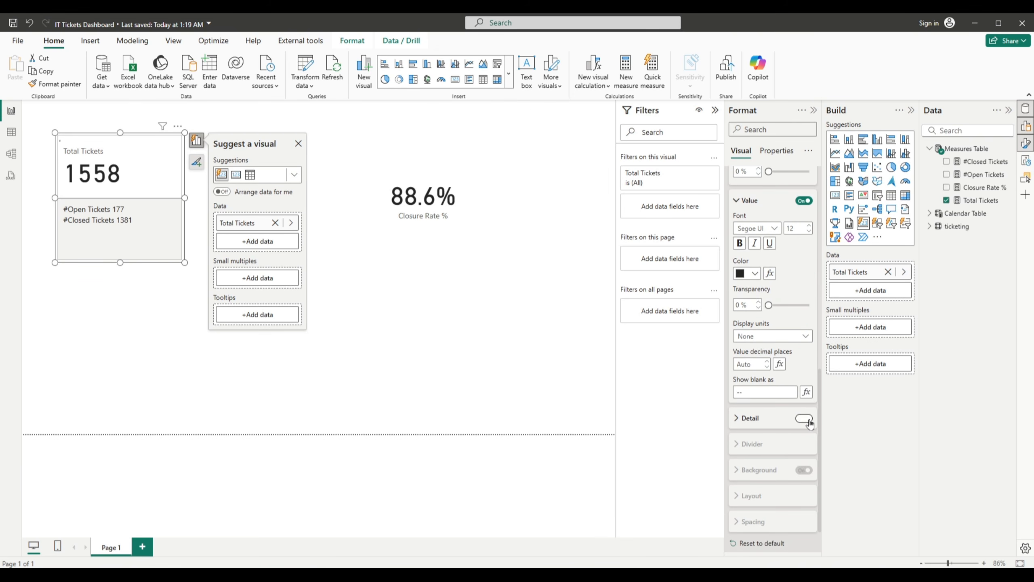
{"action": "left_click", "coordinate": [746, 420]}
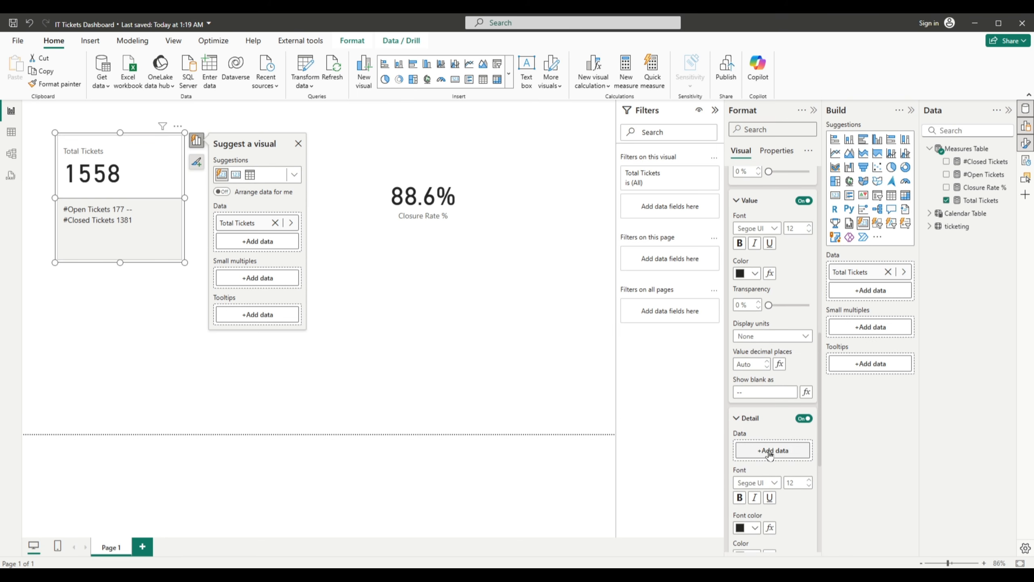
- Add the Closure Rate % measure from the Measures Table as the detail data of the #Open Tickets reference label
{"action": "left_click", "coordinate": [770, 452]}
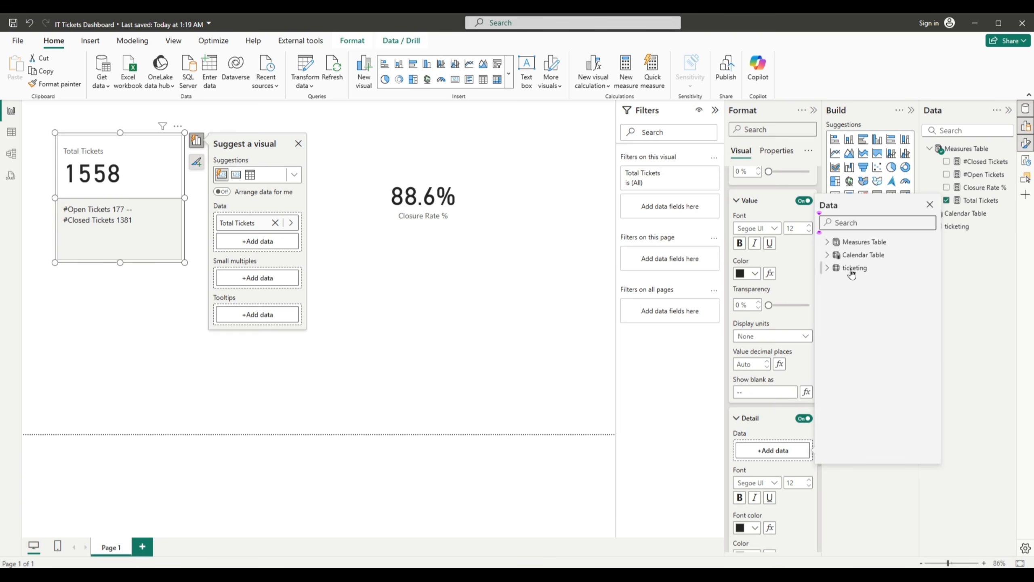
{"action": "left_click", "coordinate": [834, 242]}
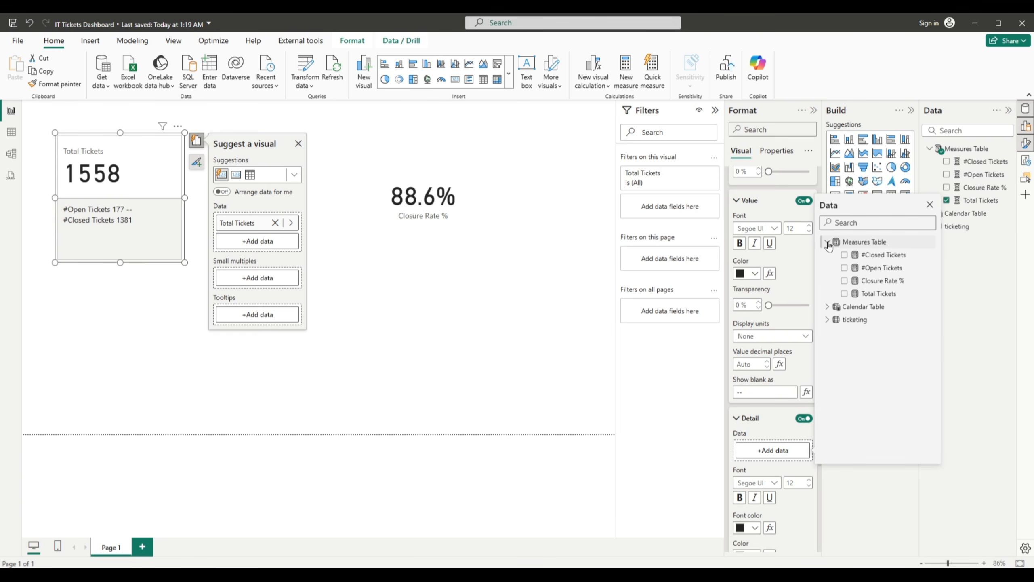
{"action": "left_click", "coordinate": [844, 281]}
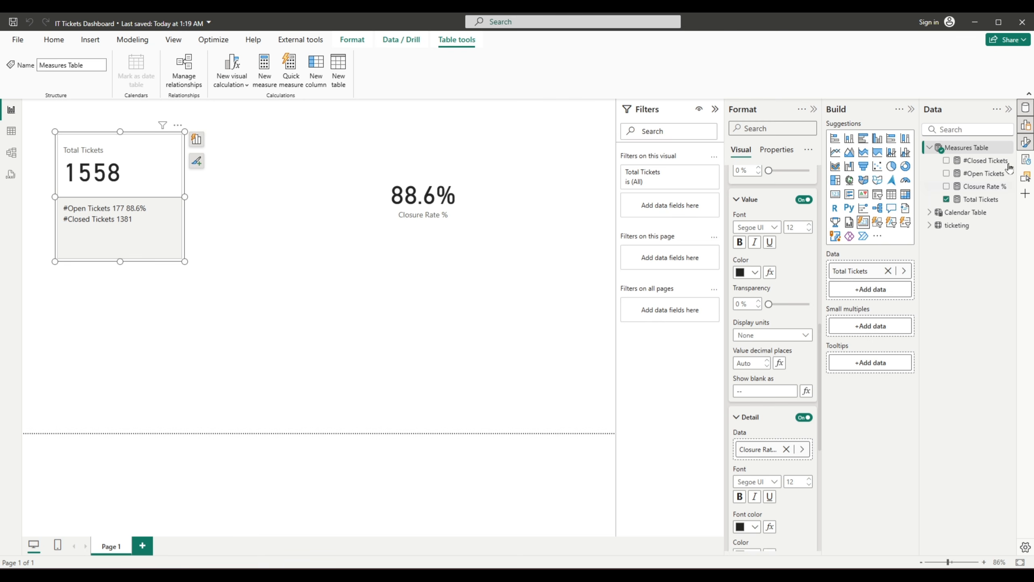
- Create a new measure in the Measures Table named CR% and begin its formula with an IF function on a new line
{"action": "right_click", "coordinate": [966, 148]}
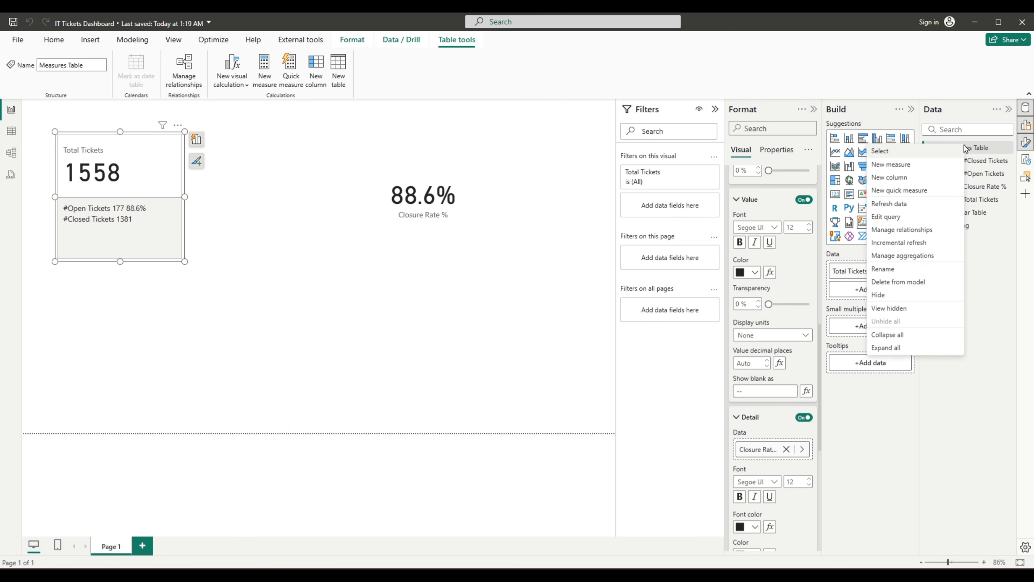
{"action": "left_click", "coordinate": [914, 167]}
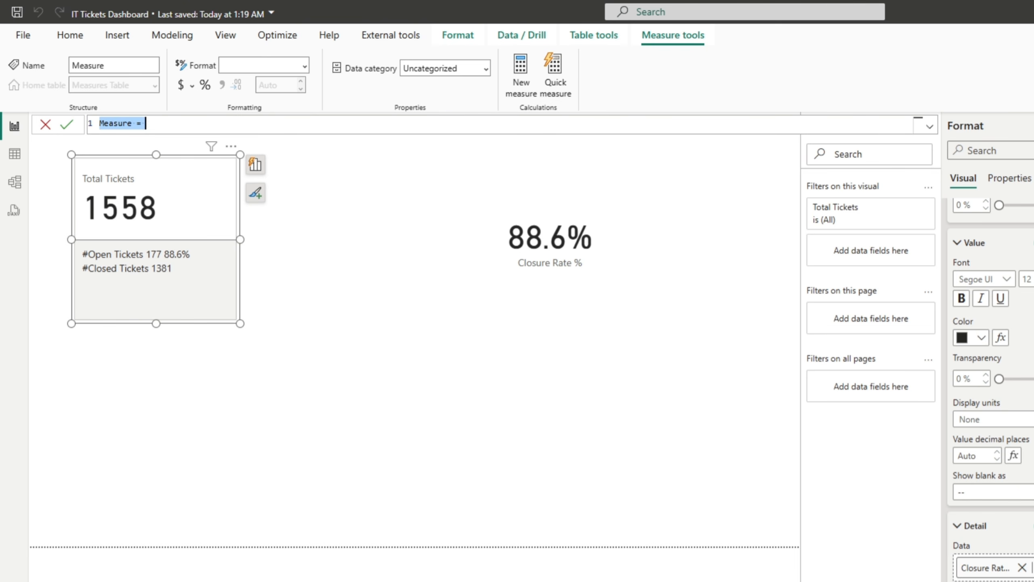
{"action": "type", "text": "CR"}
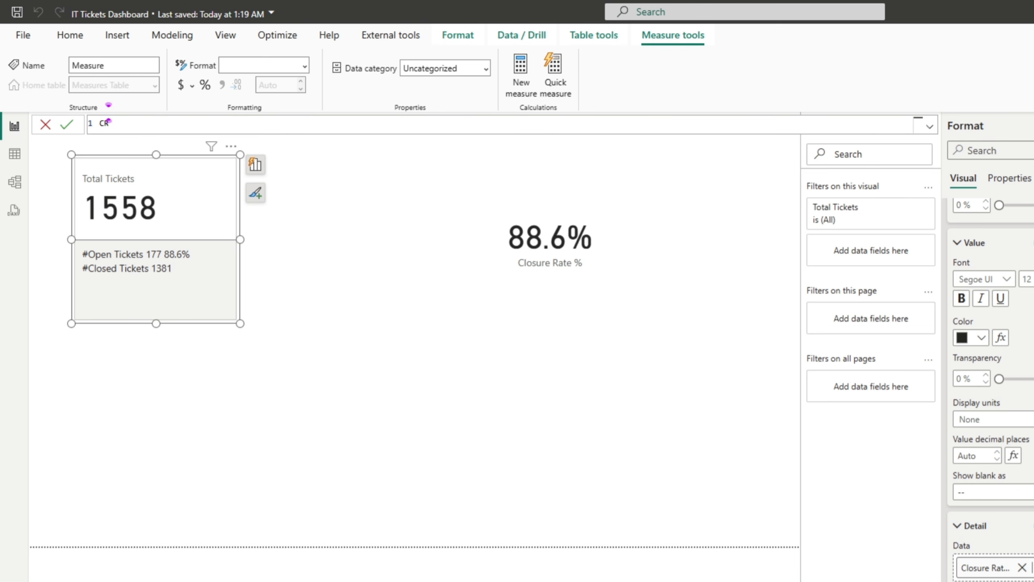
{"action": "type", "text": "%="}
{"action": "key", "text": "shift+Return"}
{"action": "type", "text": "if"}
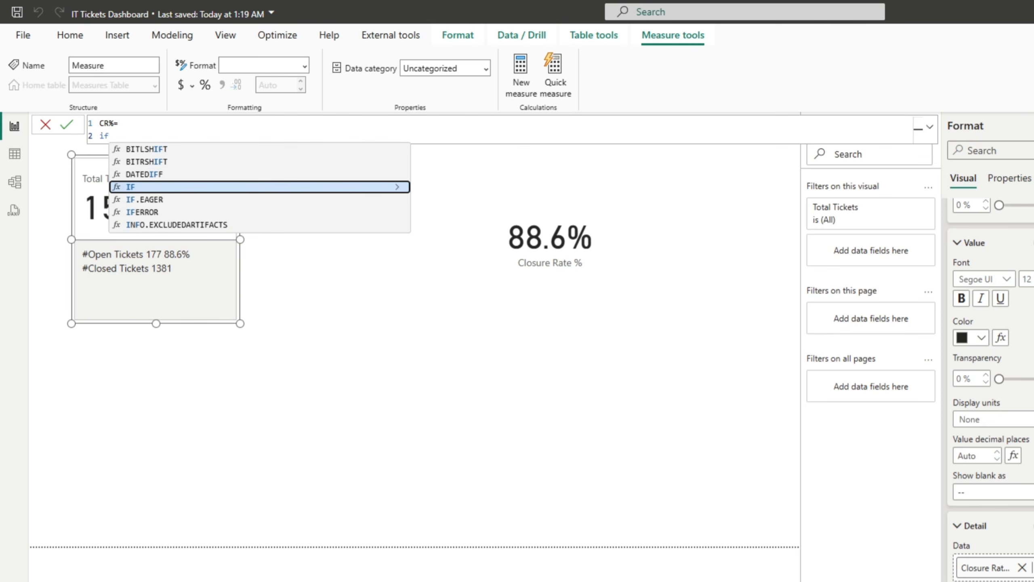
{"action": "key", "text": "Tab"}
{"action": "key", "text": "shift+Return"}
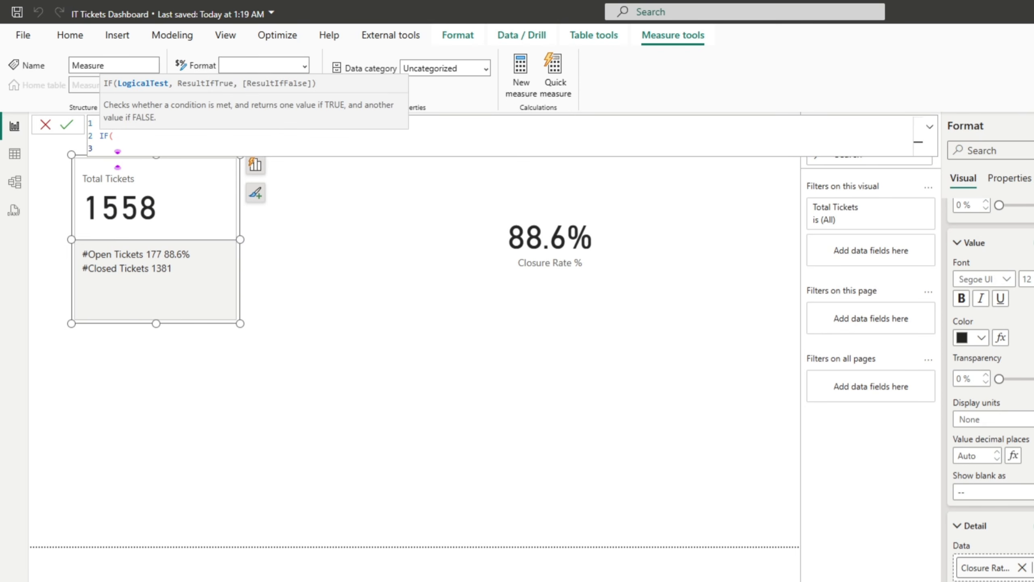
- Enter [Closure Rate %]>0.95 as the logical test of the CR% measure's IF function, followed by a comma
{"action": "type", "text": "closu"}
{"action": "key", "text": "Tab"}
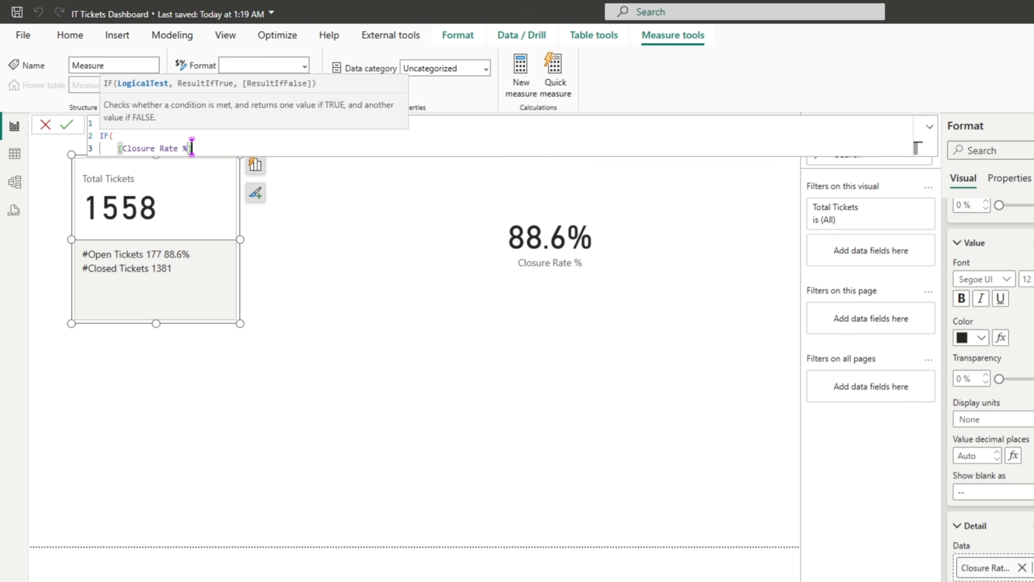
{"action": "type", "text": ">"}
{"action": "type", "text": "0/9"}
{"action": "type", "text": "5"}
{"action": "key", "text": "BackSpace"}
{"action": "key", "text": "BackSpace"}
{"action": "key", "text": "BackSpace"}
{"action": "type", "text": ".95 ,"}
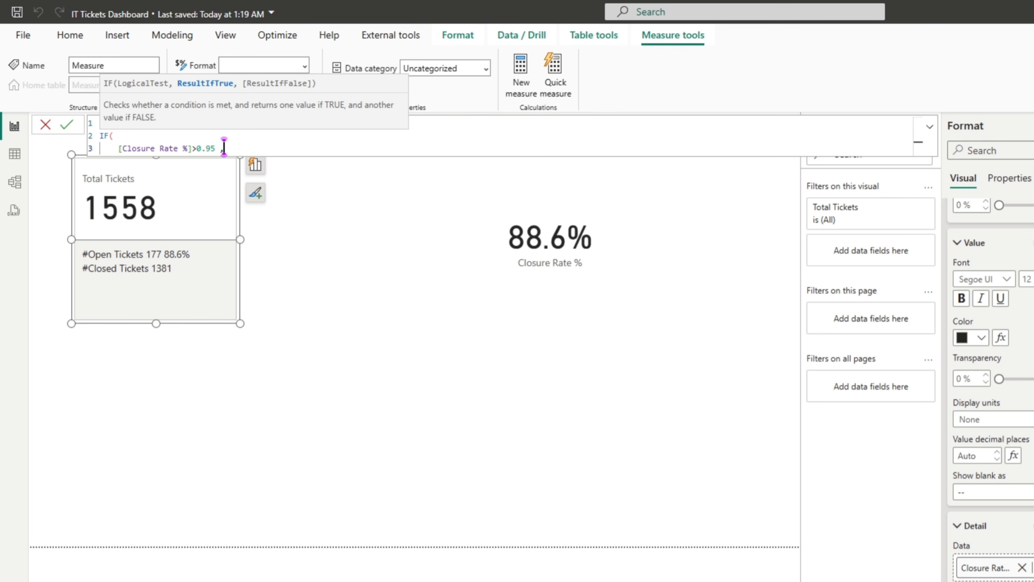
- Start the CR% measure's true result with the text "| CR = " joined by & to the [Closure Rate %] measure
{"action": "type", "text": "\"|  CR%"}
{"action": "key", "text": "BackSpace"}
{"action": "type", "text": "= \""}
{"action": "type", "text": "&clos"}
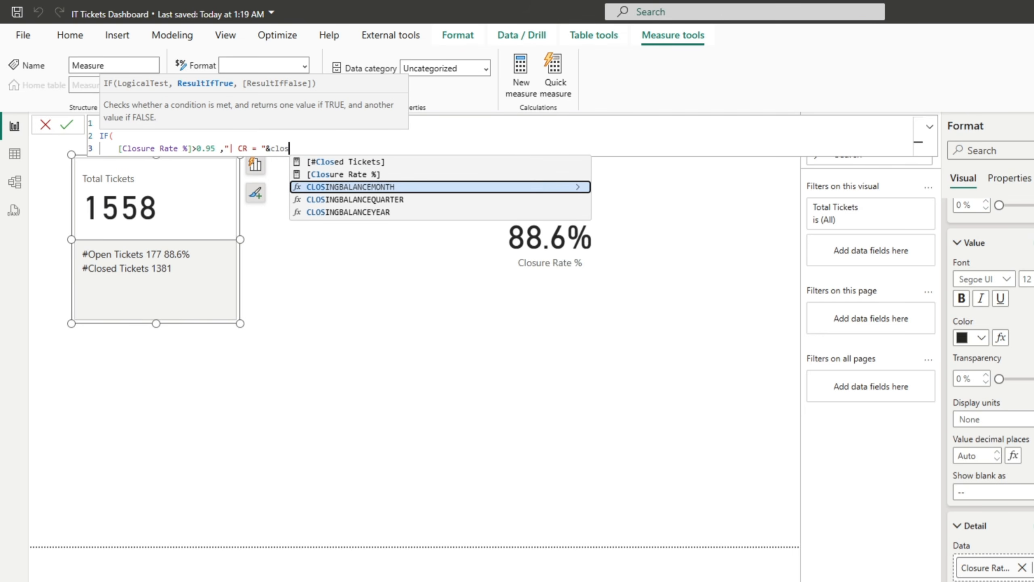
{"action": "key", "text": "Up"}
{"action": "key", "text": "Tab"}
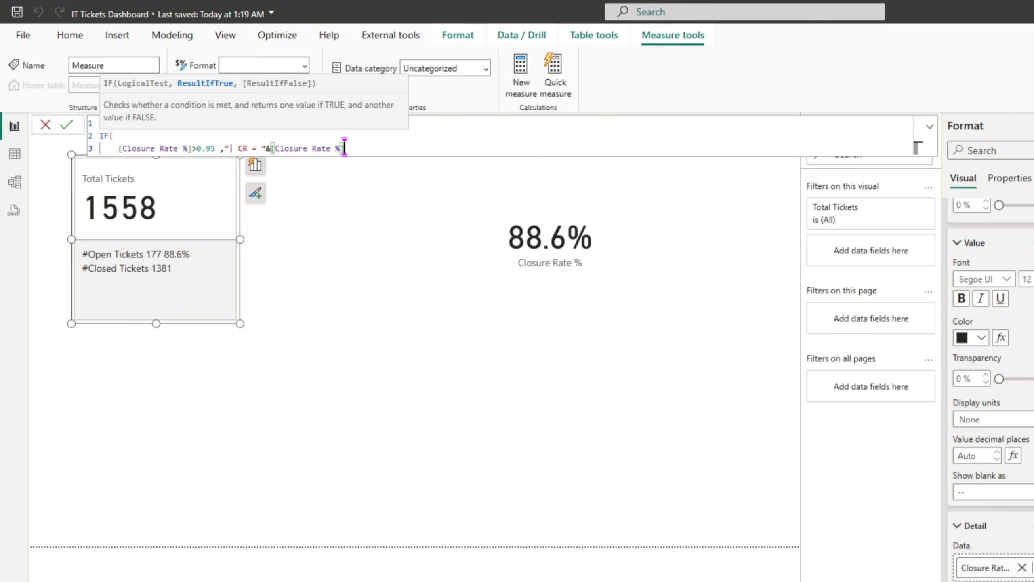
- Append & and an opened UNICHAR function after [Closure Rate %] in the true result of the CR% formula
{"action": "type", "text": "^"}
{"action": "key", "text": "BackSpace"}
{"action": "type", "text": "&uNICHAR("}
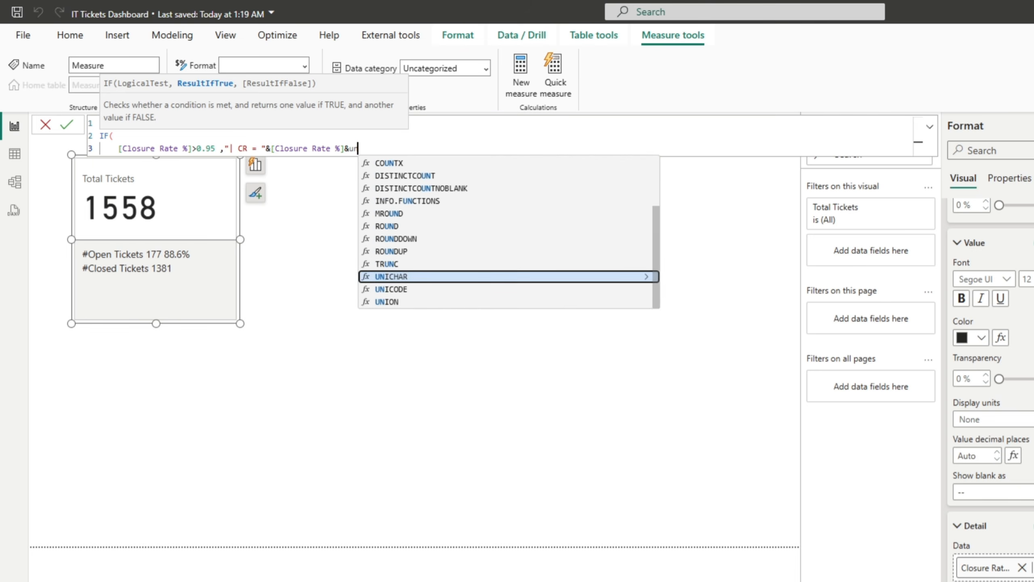
{"action": "key", "text": "Tab"}
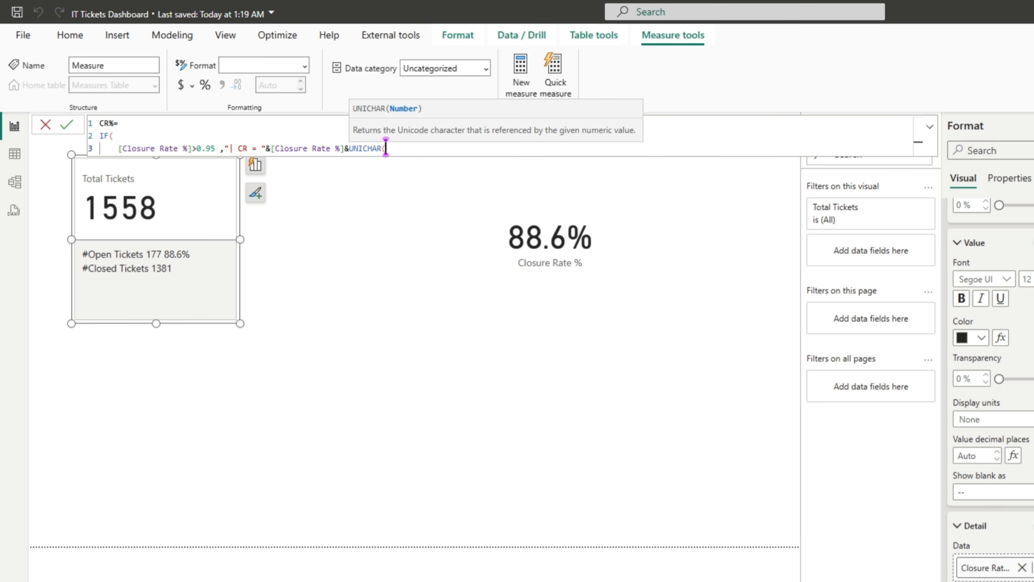
- Switch to Chrome, search Google for vertex42 symbols and open Vertex42's Huge List of Unicode Character Symbols page
{"action": "key", "text": "alt+Tab"}
{"action": "left_click", "coordinate": [483, 291]}
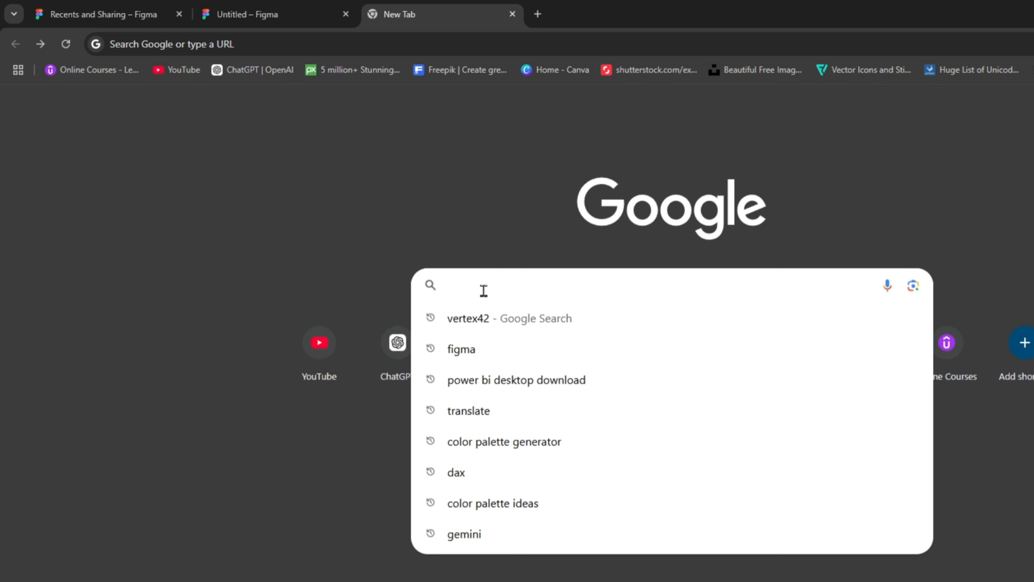
{"action": "type", "text": "vertex"}
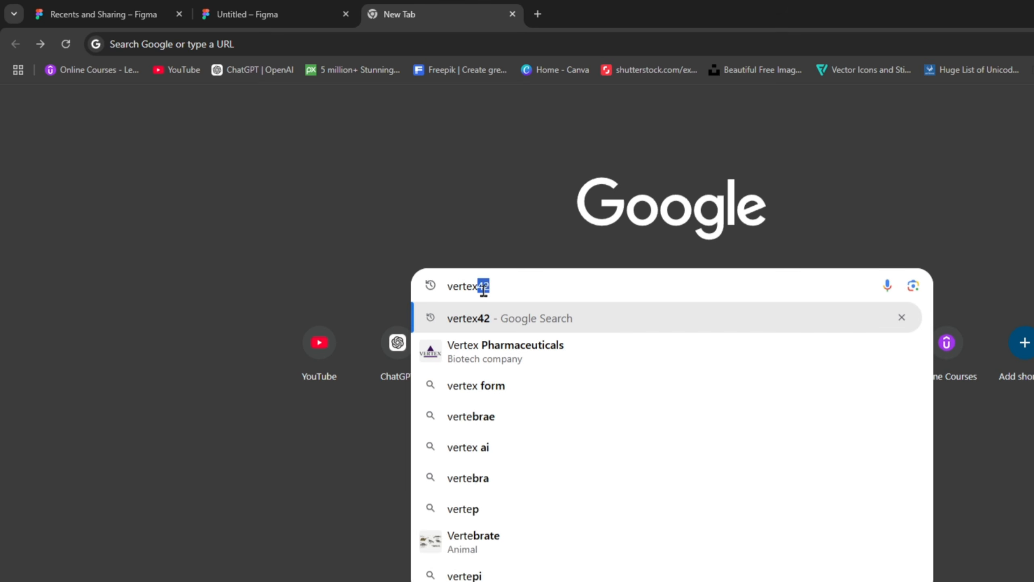
{"action": "type", "text": "42 s"}
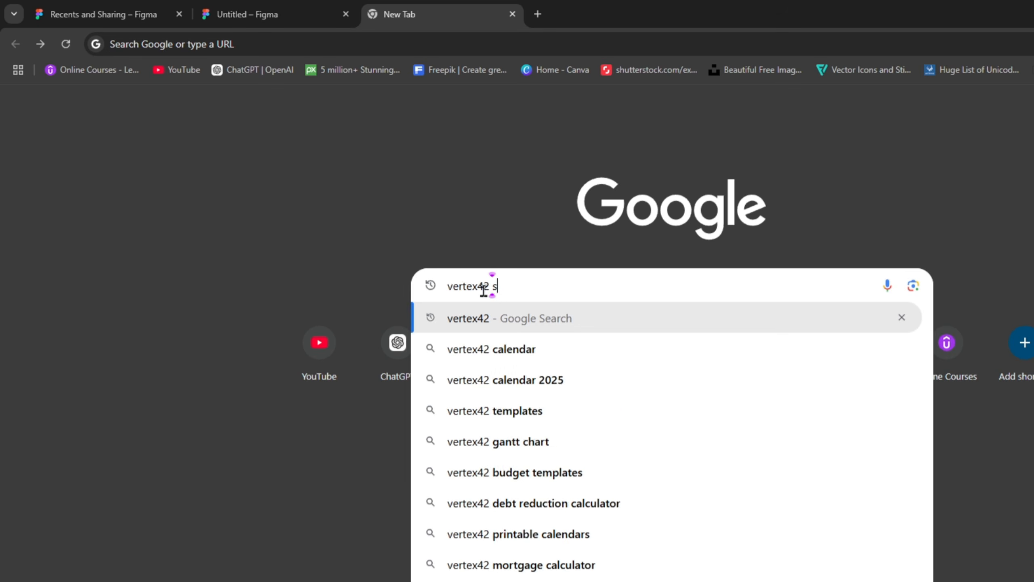
{"action": "type", "text": "ymbols"}
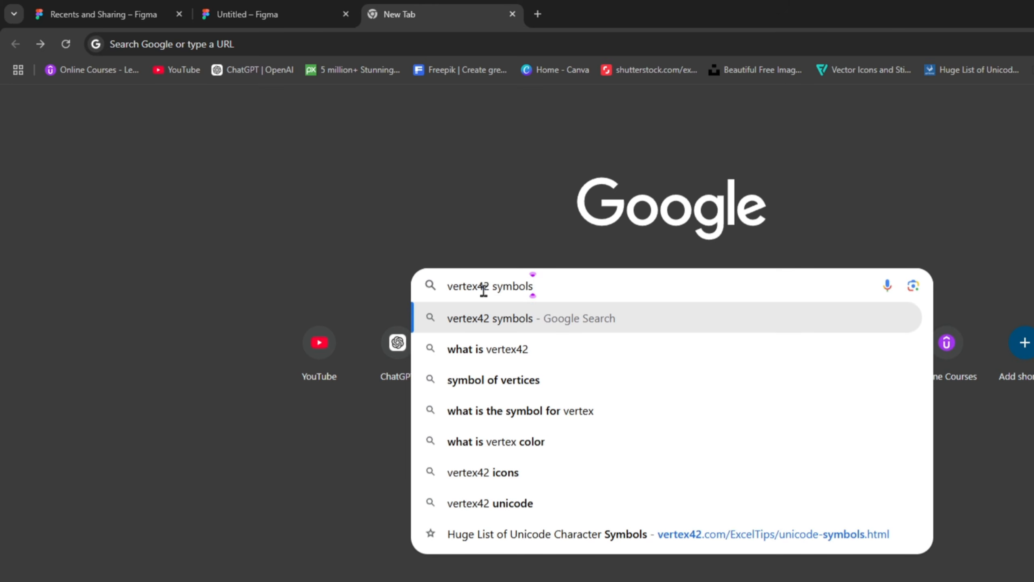
{"action": "key", "text": "Return"}
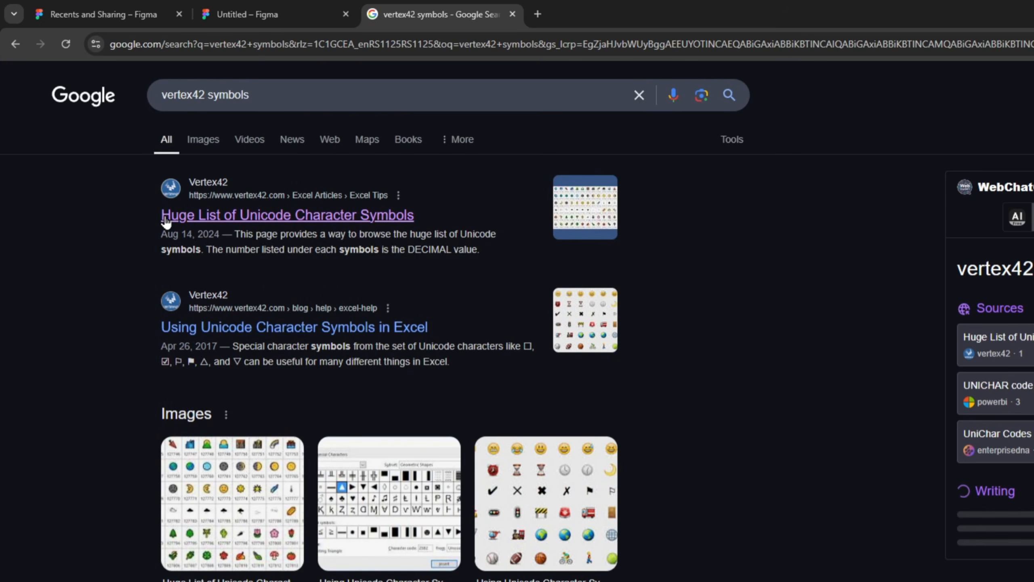
{"action": "left_click", "coordinate": [343, 215]}
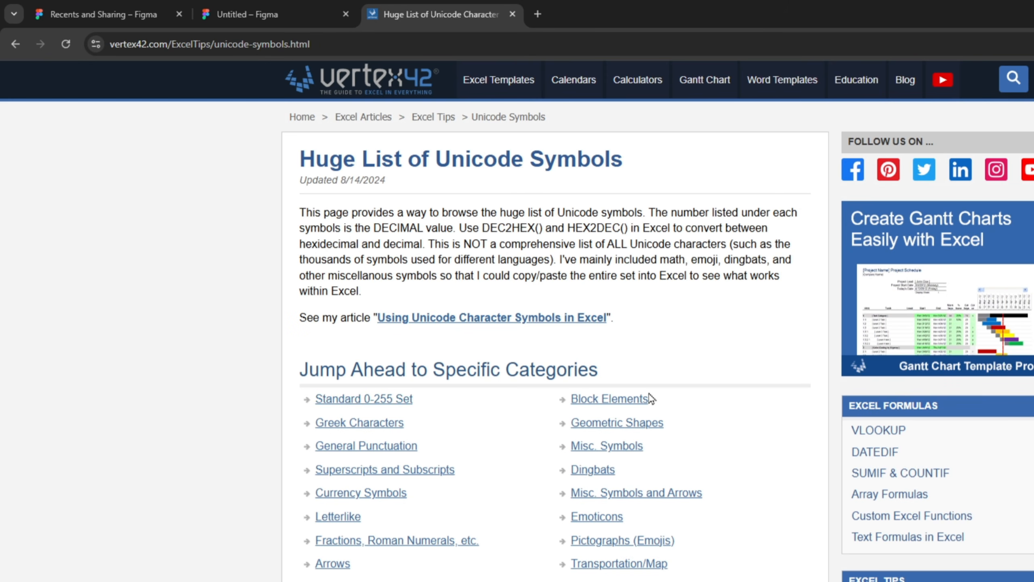
- Jump to the Arrows category of the Unicode list and copy code 8679 of the hollow up arrow
{"action": "scroll", "coordinate": [649, 394], "scroll_direction": "down", "scroll_amount": 3}
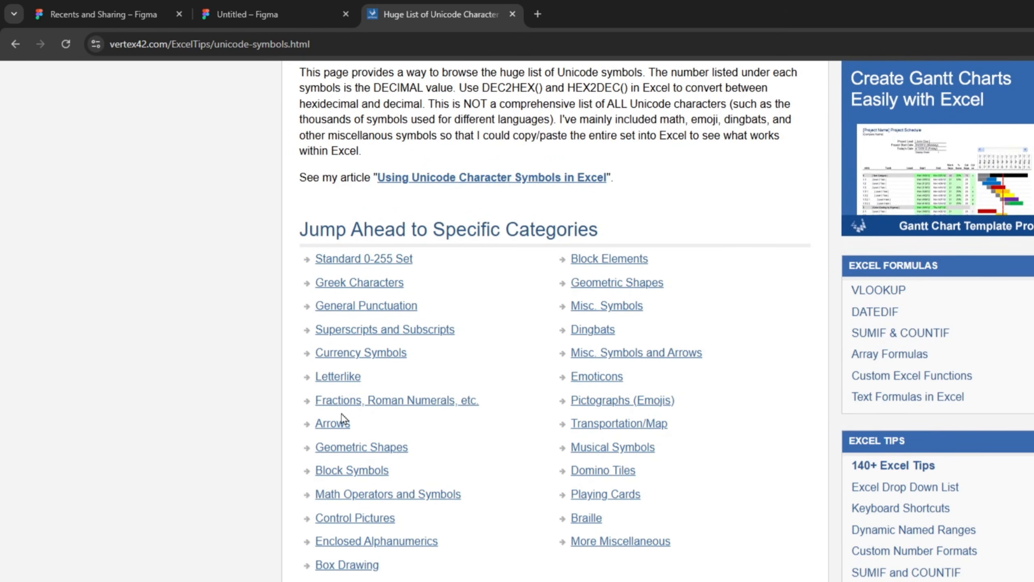
{"action": "left_click", "coordinate": [333, 425]}
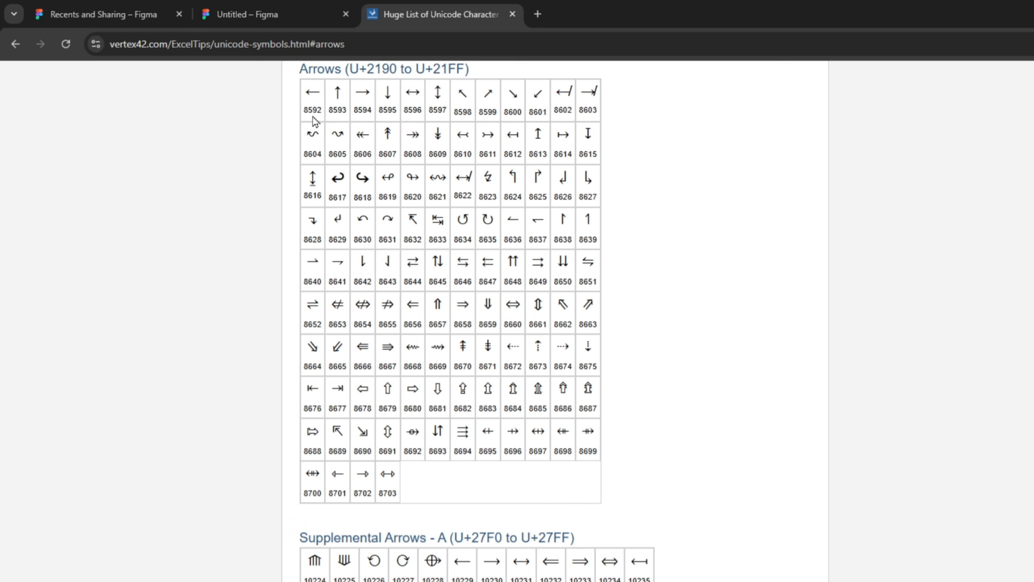
{"action": "left_click_drag", "start_coordinate": [309, 109], "coordinate": [320, 109]}
{"action": "scroll", "coordinate": [468, 216], "scroll_direction": "down", "scroll_amount": 2}
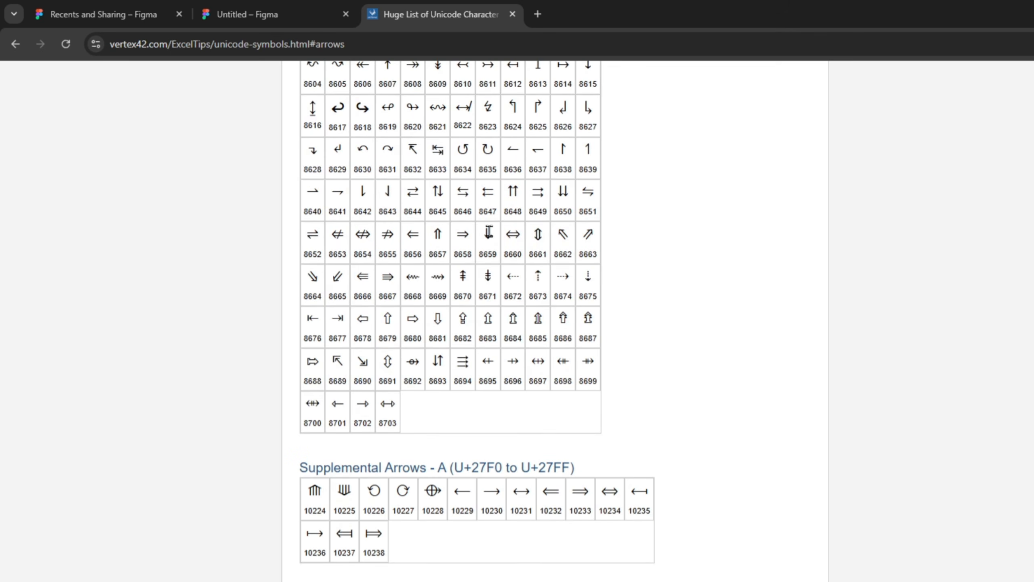
{"action": "double_click", "coordinate": [383, 339]}
{"action": "key", "text": "ctrl+c"}
- Switch back to Power BI, paste 8679 into the UNICHAR function, close it and add a comma for the false result
{"action": "key", "text": "alt+Tab"}
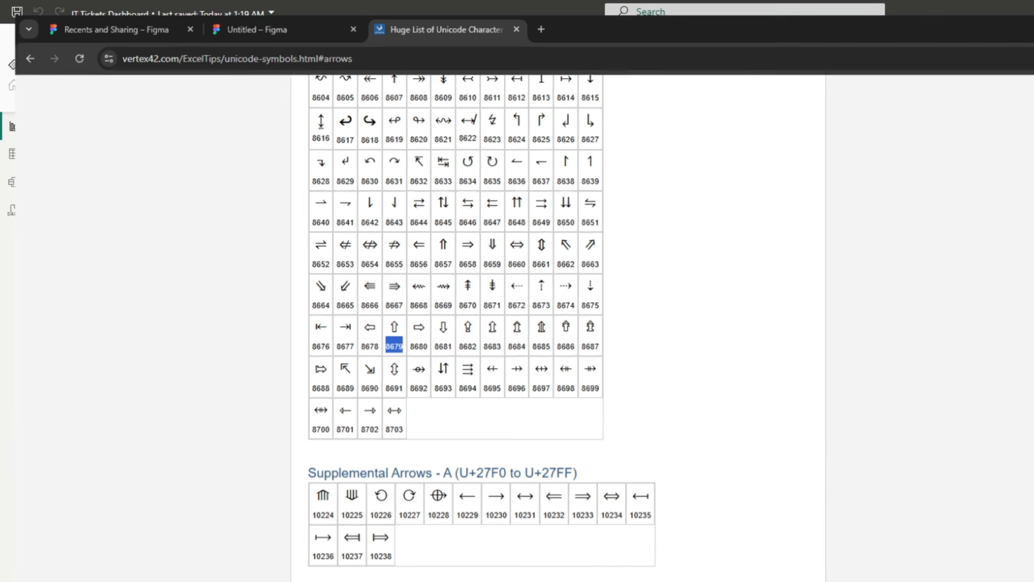
{"action": "key", "text": "ctrl+v"}
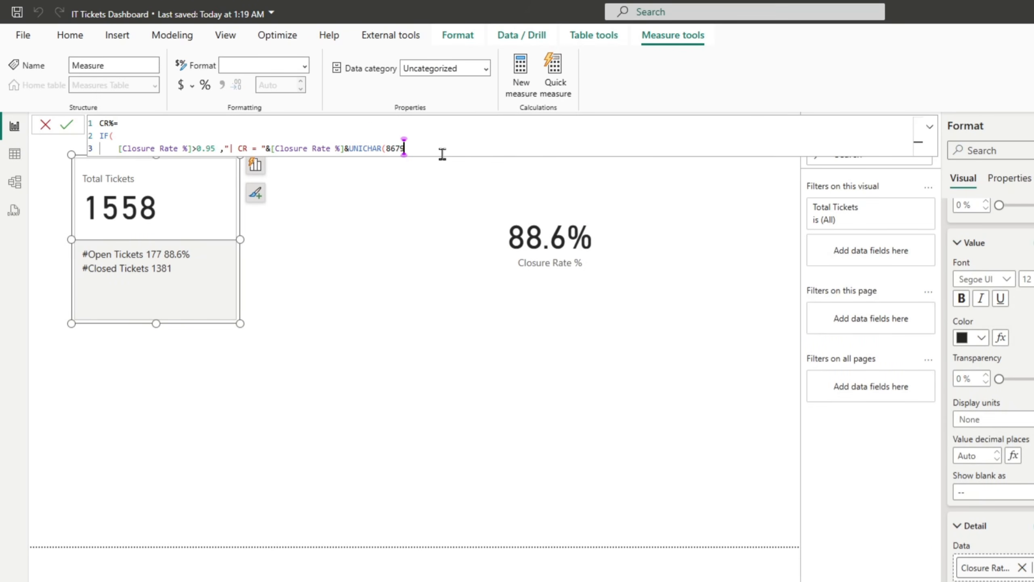
{"action": "type", "text": "),"}
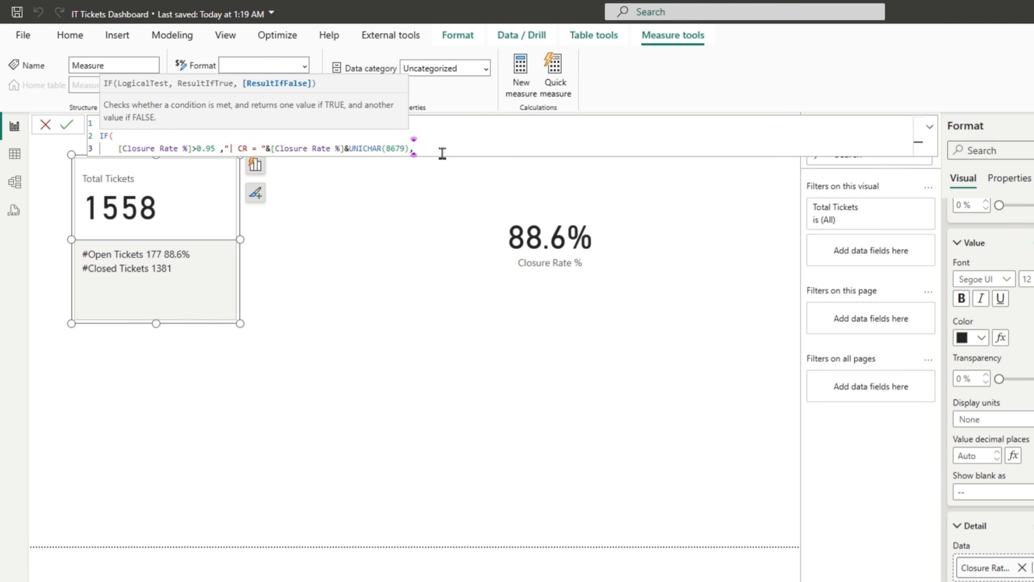
- Enter "| CR ="&[Closure Rate %]& followed by an opened UNICHAR function as the false result of the CR% formula
{"action": "type", "text": "\""}
{"action": "type", "text": "| CR ="}
{"action": "type", "text": "\"&"}
{"action": "type", "text": "Closu"}
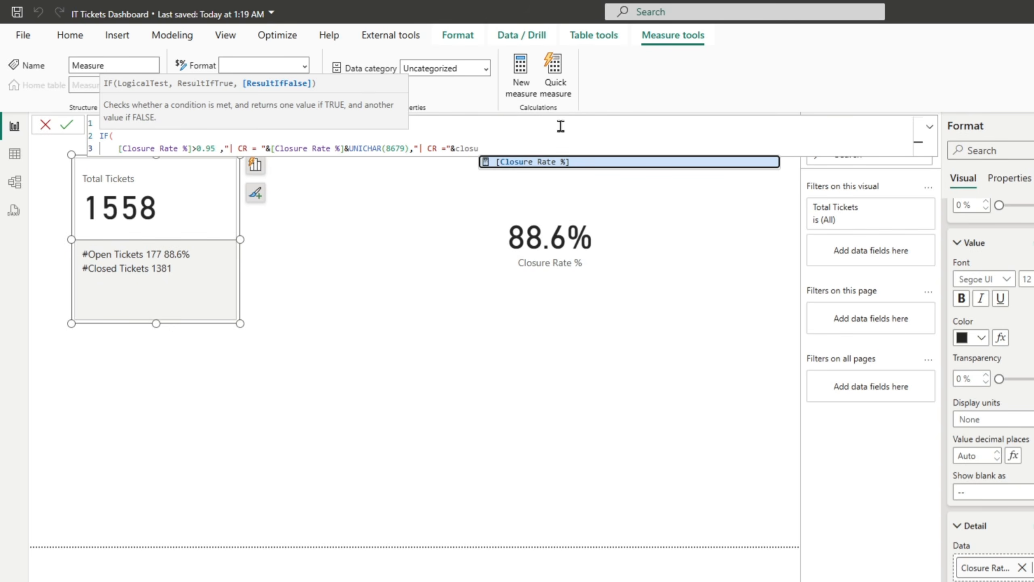
{"action": "key", "text": "Tab"}
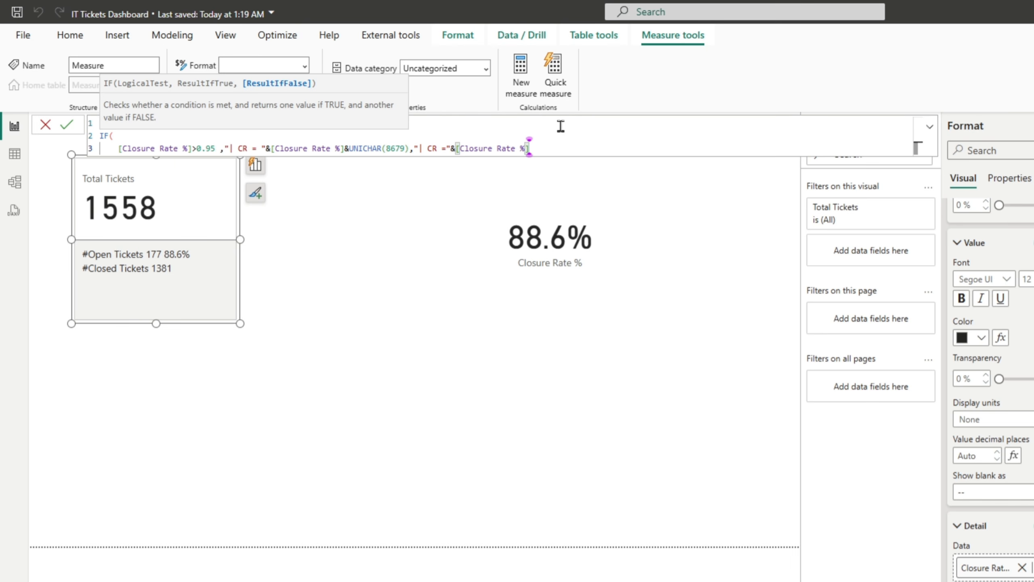
{"action": "type", "text": "&unicha"}
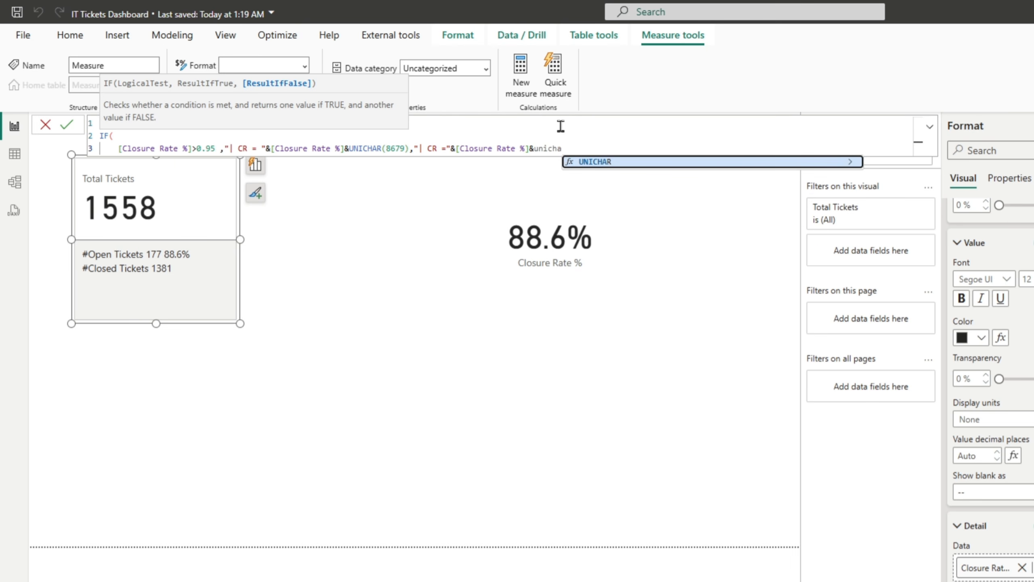
{"action": "key", "text": "Tab"}
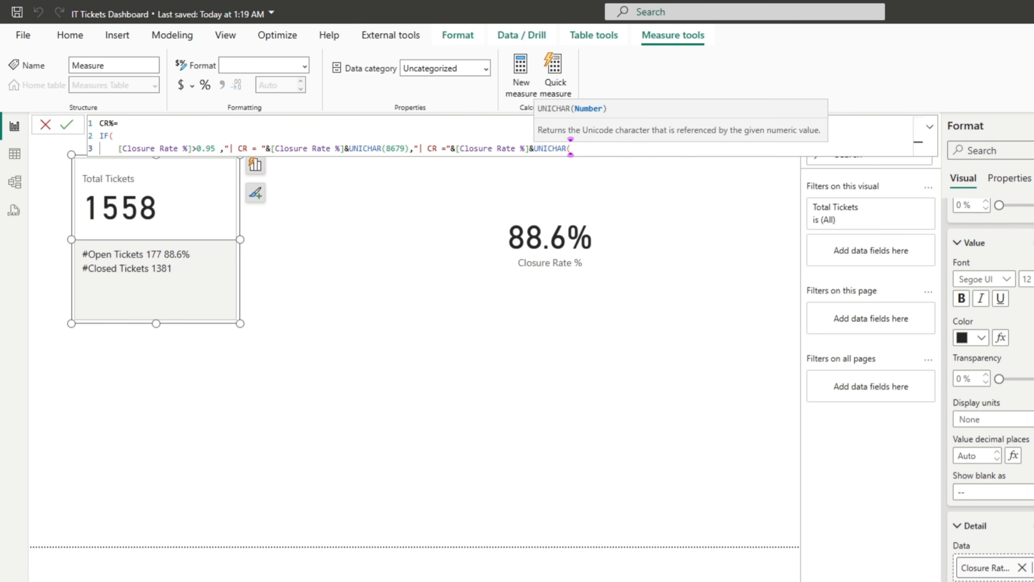
- Copy the hollow down arrow's code 8681 from the Chrome Unicode list, paste it into Power BI's second UNICHAR function and close that function
{"action": "key", "text": "alt+Tab"}
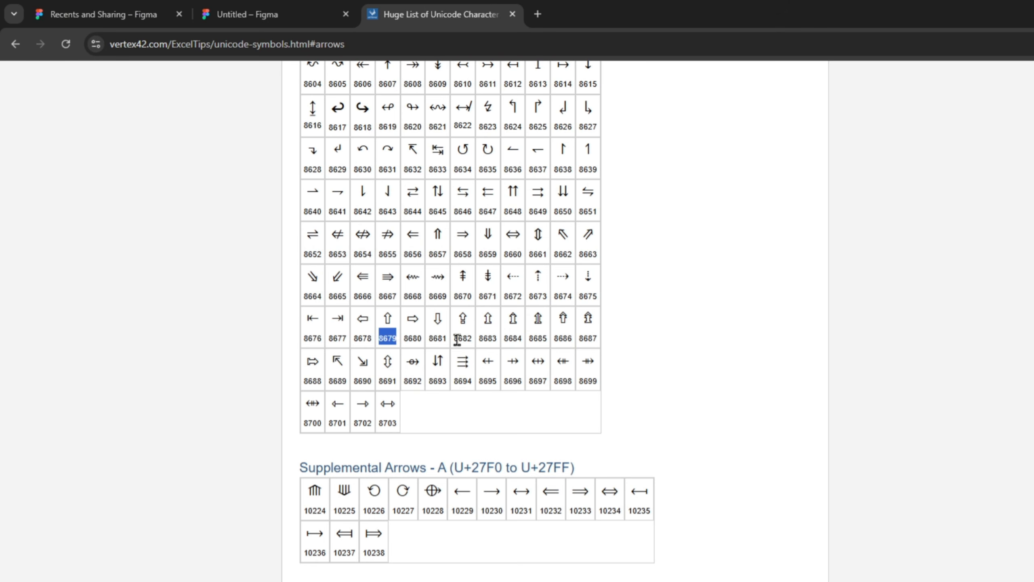
{"action": "double_click", "coordinate": [442, 337]}
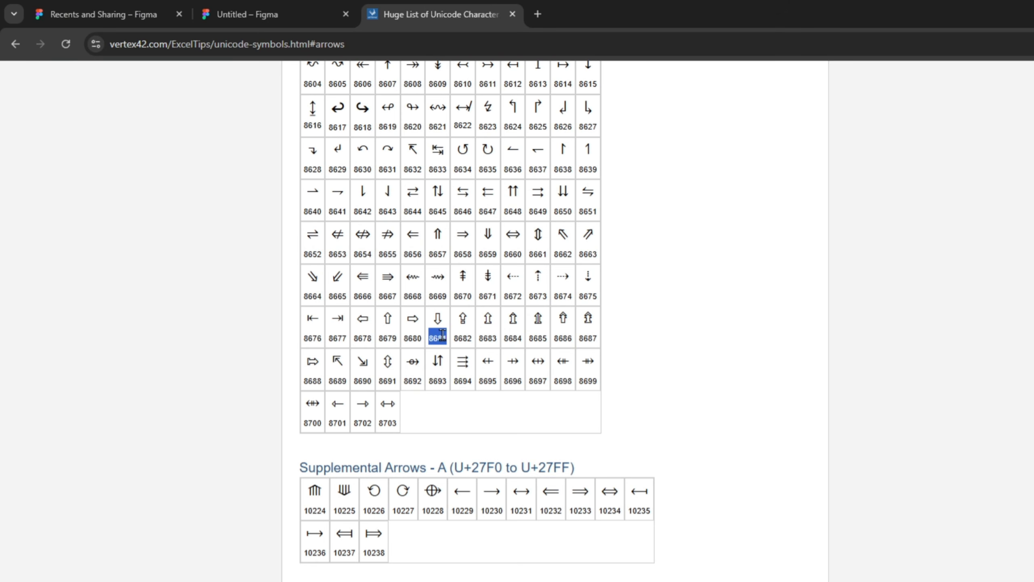
{"action": "key", "text": "ctrl+c"}
{"action": "key", "text": "alt+Tab"}
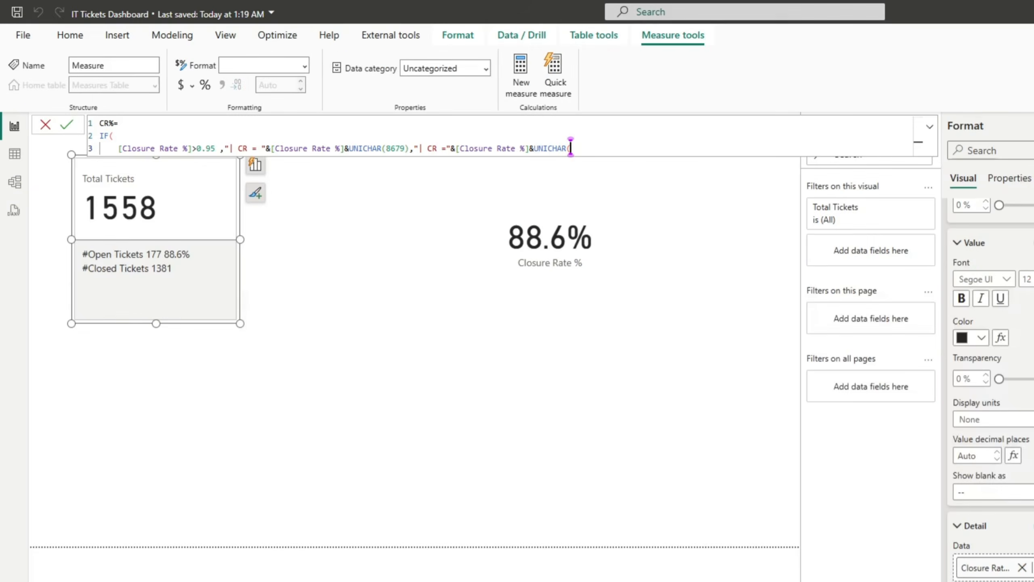
{"action": "key", "text": "ctrl+v"}
{"action": "type", "text": ")"}
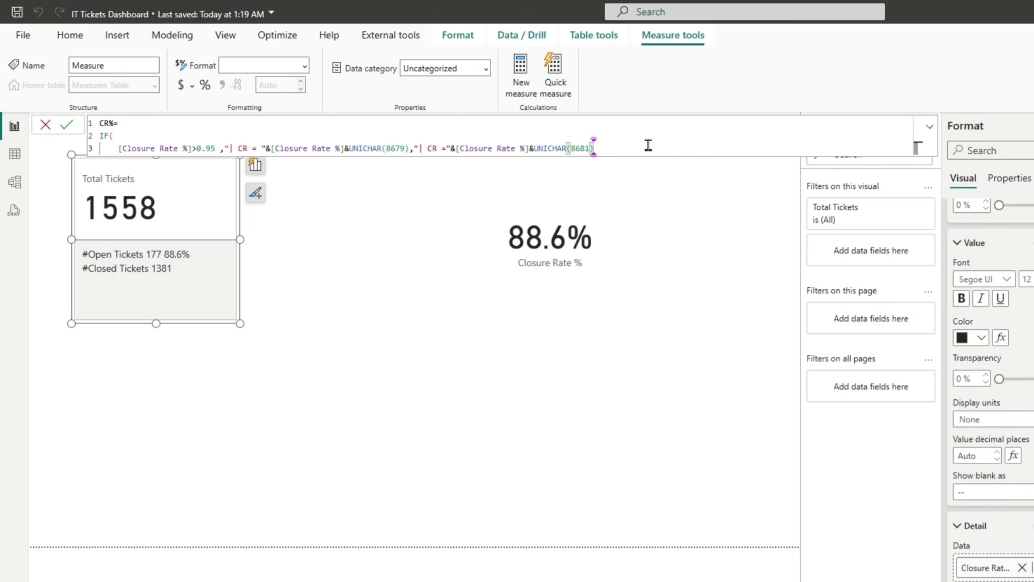
- Close the IF function on a new line and commit the CR% measure
{"action": "key", "text": "shift+Return"}
{"action": "type", "text": ")"}
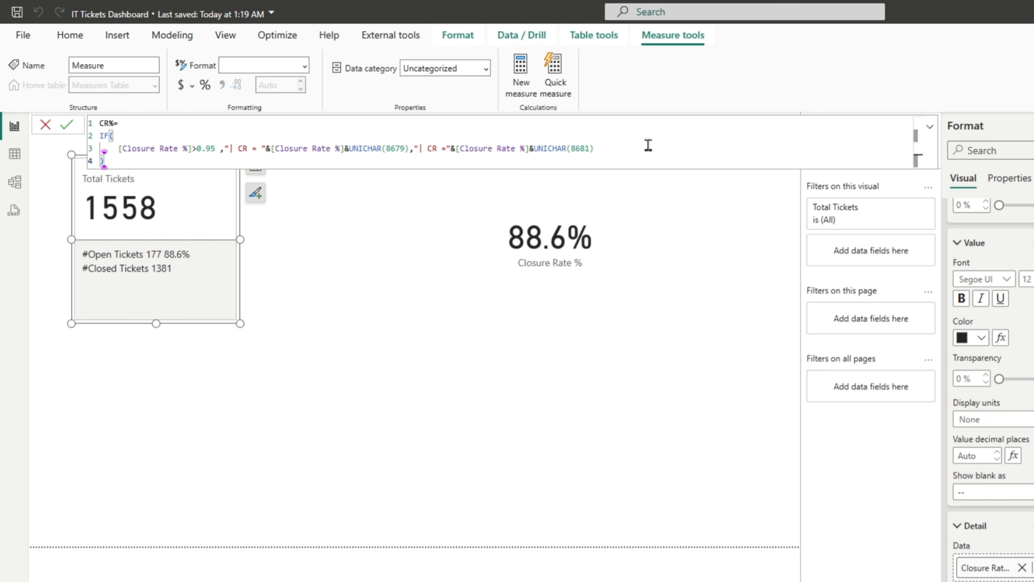
{"action": "key", "text": "Return"}
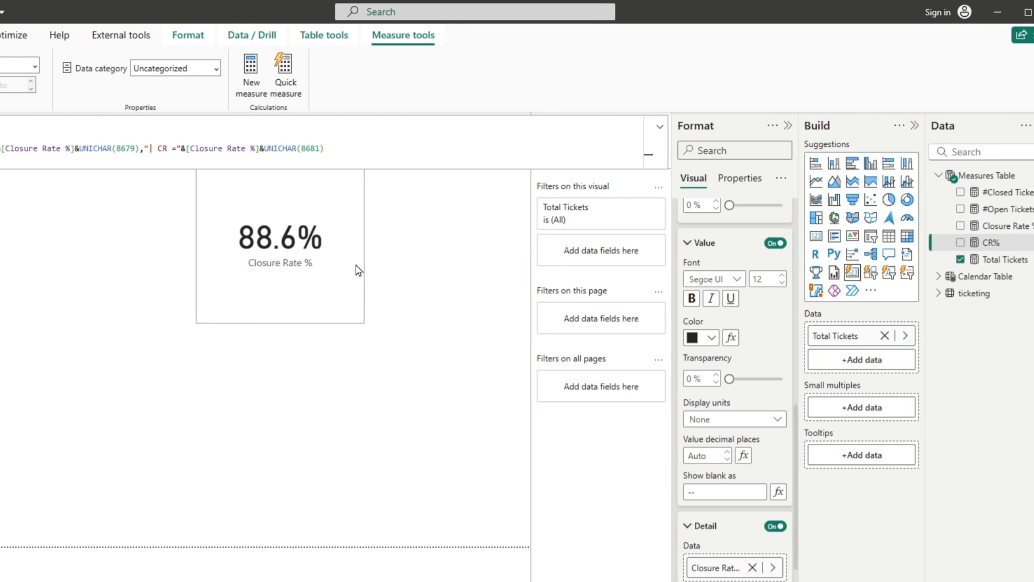
- Replace Closure Rate % with the CR% measure as the detail data of the #Open Tickets reference label
{"action": "scroll", "coordinate": [757, 351], "scroll_direction": "up", "scroll_amount": 8}
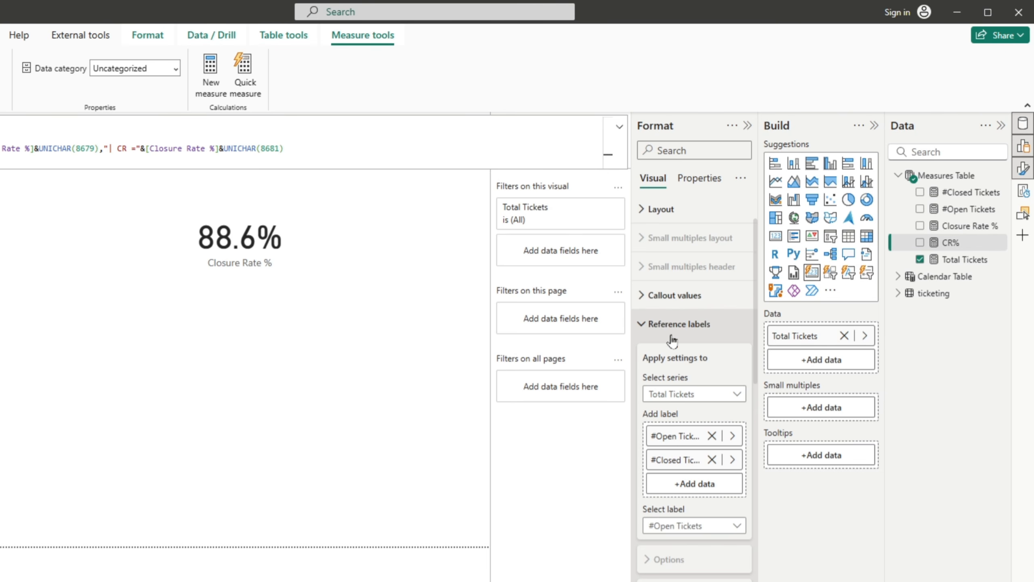
{"action": "scroll", "coordinate": [694, 407], "scroll_direction": "down", "scroll_amount": 3}
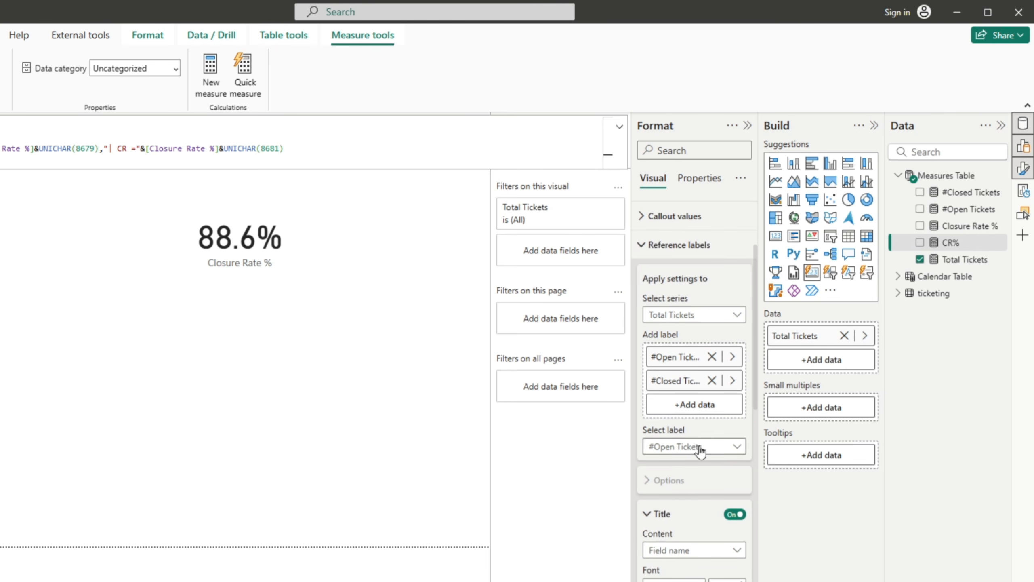
{"action": "scroll", "coordinate": [689, 456], "scroll_direction": "down", "scroll_amount": 2}
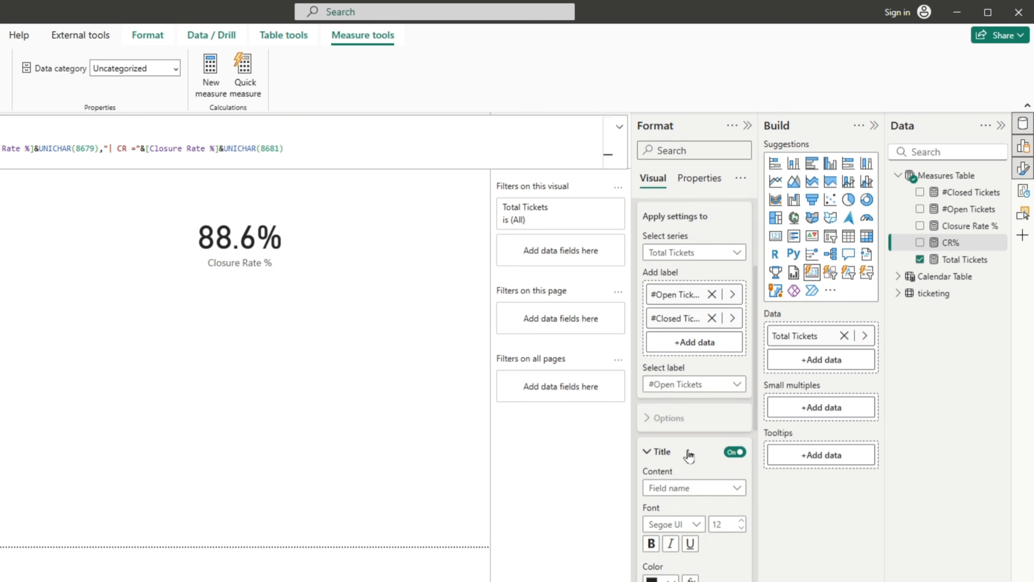
{"action": "scroll", "coordinate": [689, 456], "scroll_direction": "down", "scroll_amount": 5}
{"action": "scroll", "coordinate": [701, 448], "scroll_direction": "up", "scroll_amount": 5}
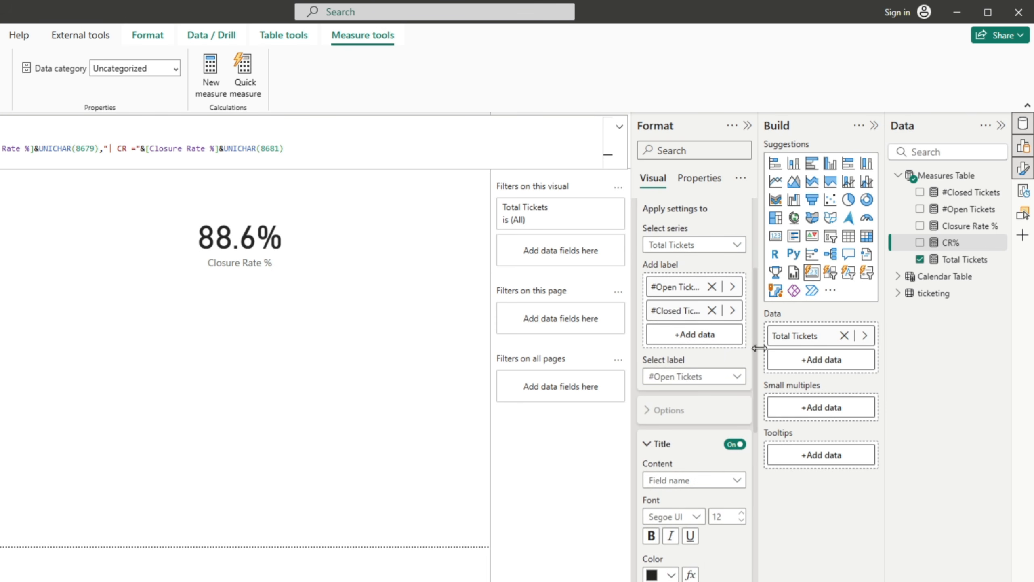
{"action": "left_click_drag", "start_coordinate": [757, 348], "coordinate": [760, 522]}
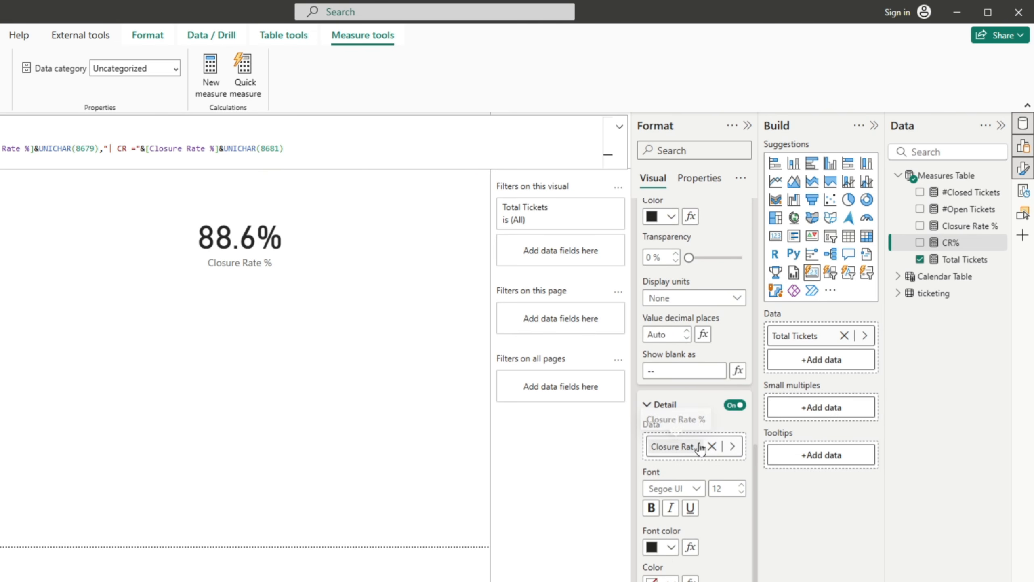
{"action": "left_click", "coordinate": [711, 447]}
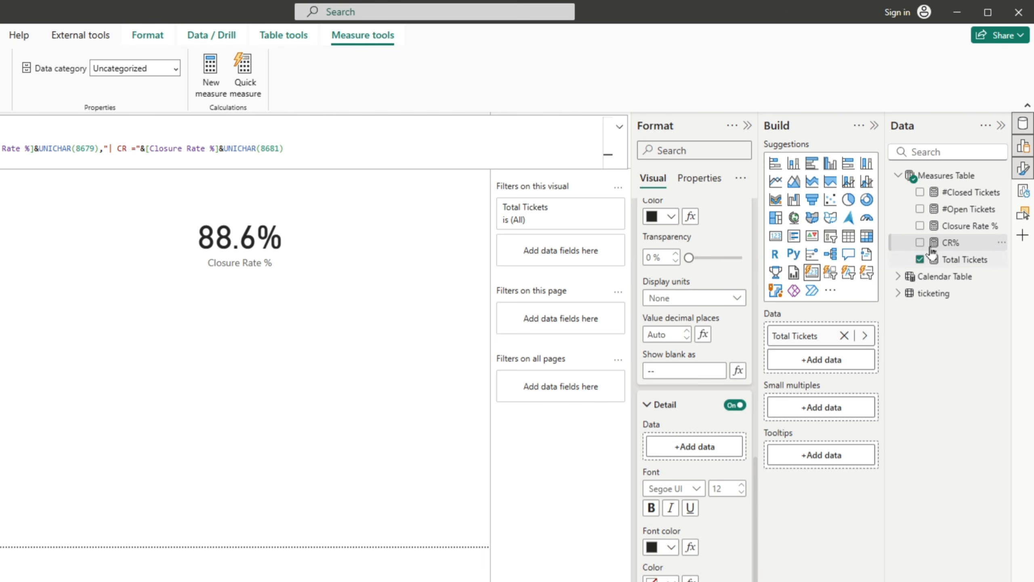
{"action": "left_click_drag", "start_coordinate": [927, 245], "coordinate": [697, 453]}
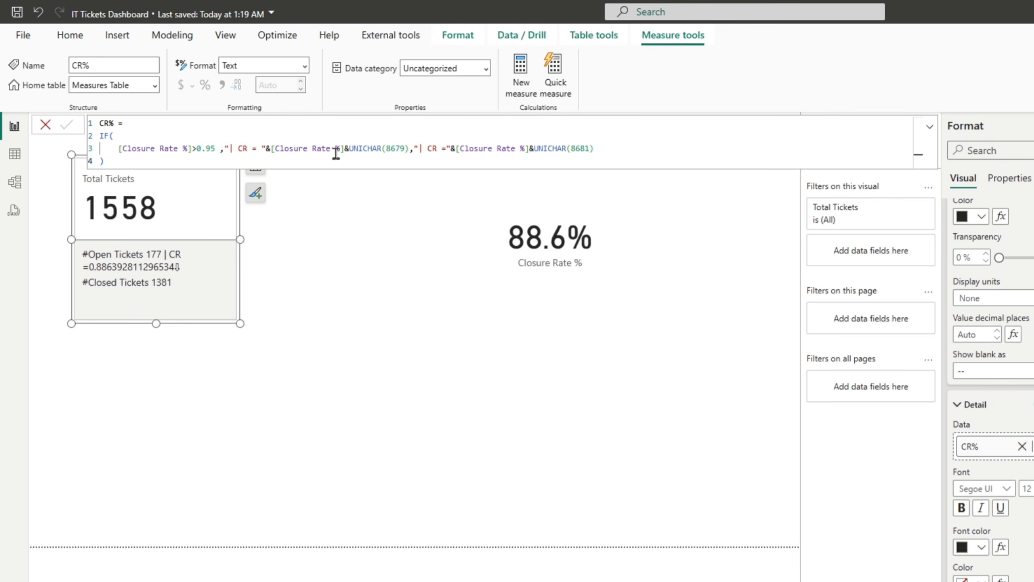
- Place the insertion point at the start of the [Closure Rate %] reference in the true result of the CR% formula
{"action": "left_click_drag", "start_coordinate": [345, 148], "coordinate": [274, 148]}
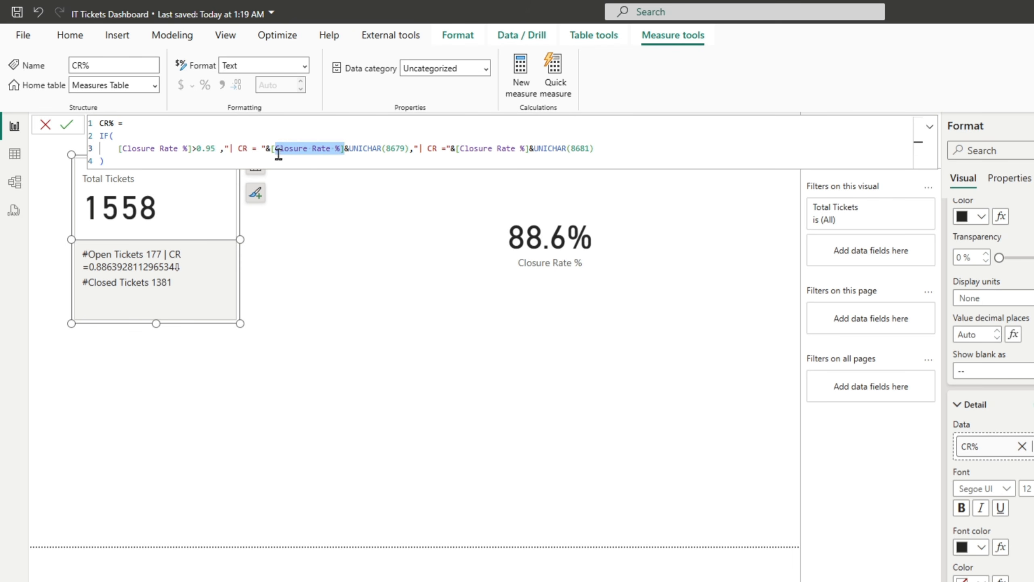
{"action": "left_click", "coordinate": [275, 148]}
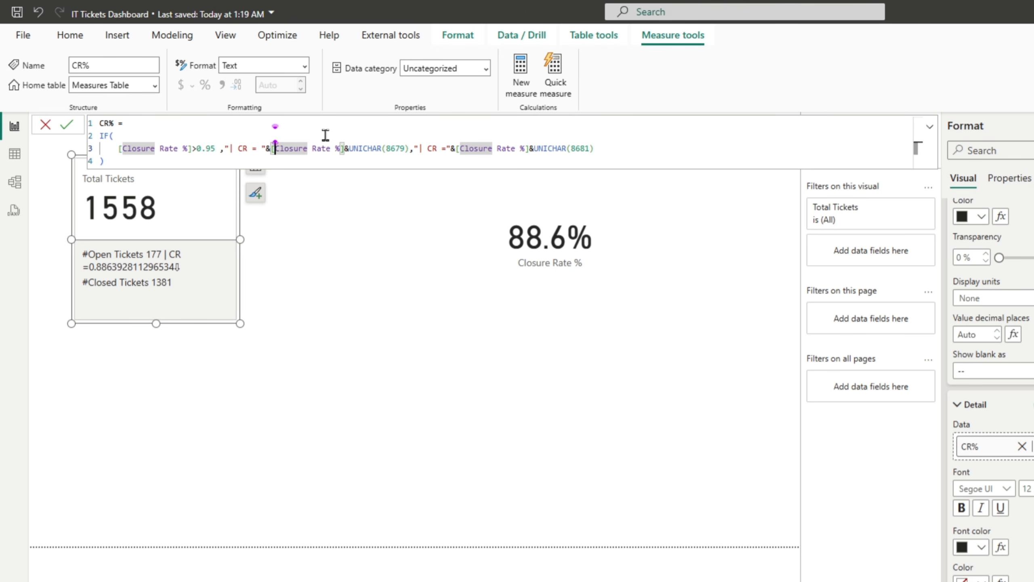
{"action": "type", "text": "VALU"}
{"action": "key", "text": "BackSpace"}
{"action": "key", "text": "BackSpace"}
{"action": "key", "text": "BackSpace"}
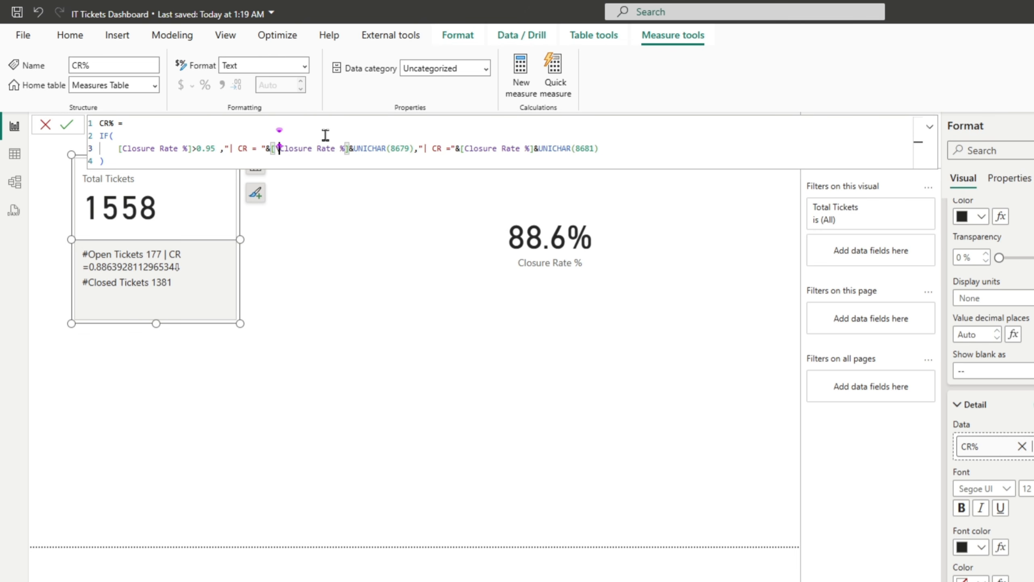
{"action": "key", "text": "BackSpace"}
- In the CR% measure, wrap the true-result [Closure Rate %] in FORMAT with the "Percent" format
{"action": "key", "text": "Left"}
{"action": "key", "text": "Left"}
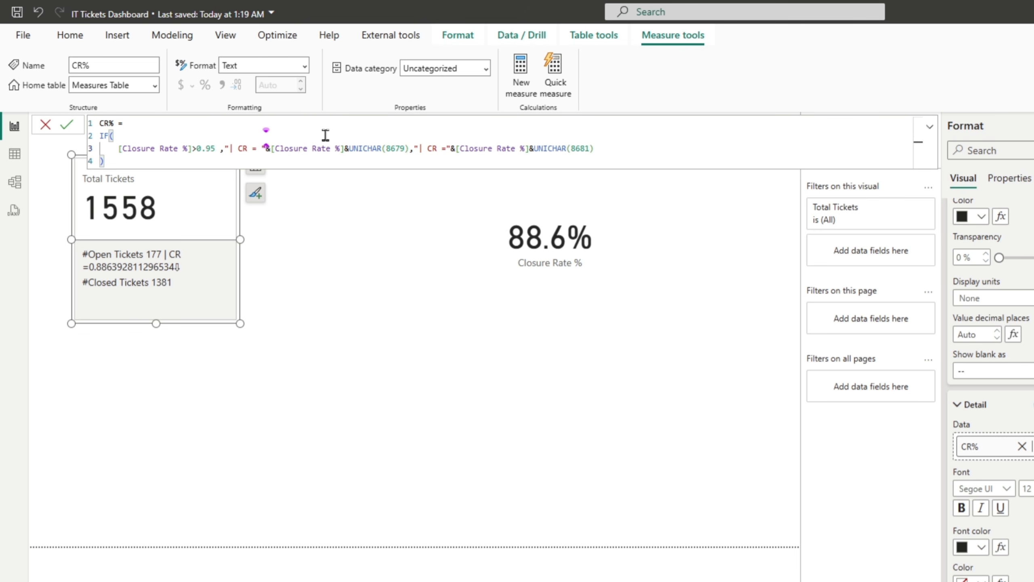
{"action": "type", "text": "FORMAT("}
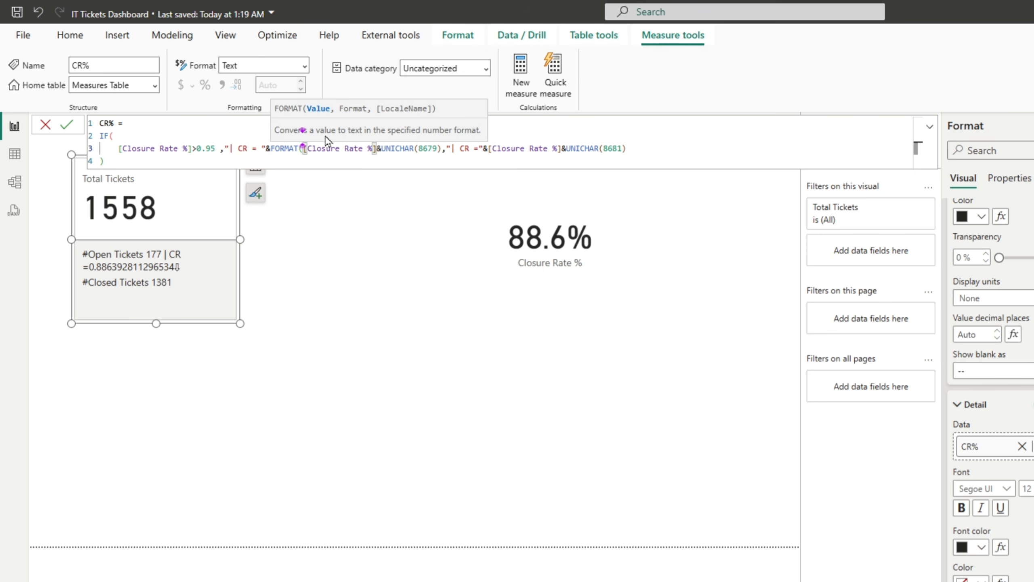
{"action": "left_click", "coordinate": [375, 149]}
{"action": "type", "text": ","}
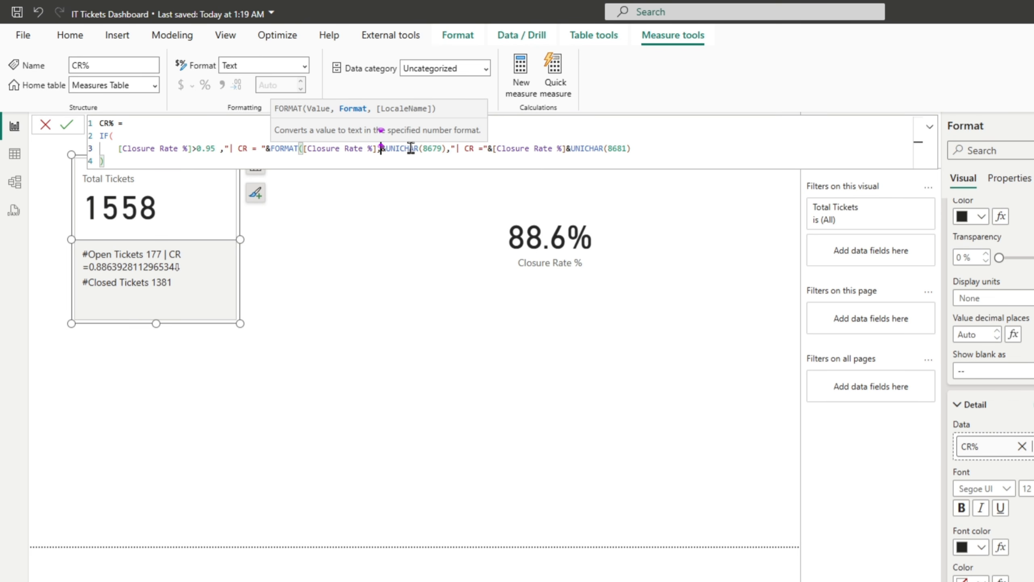
{"action": "type", "text": "\""}
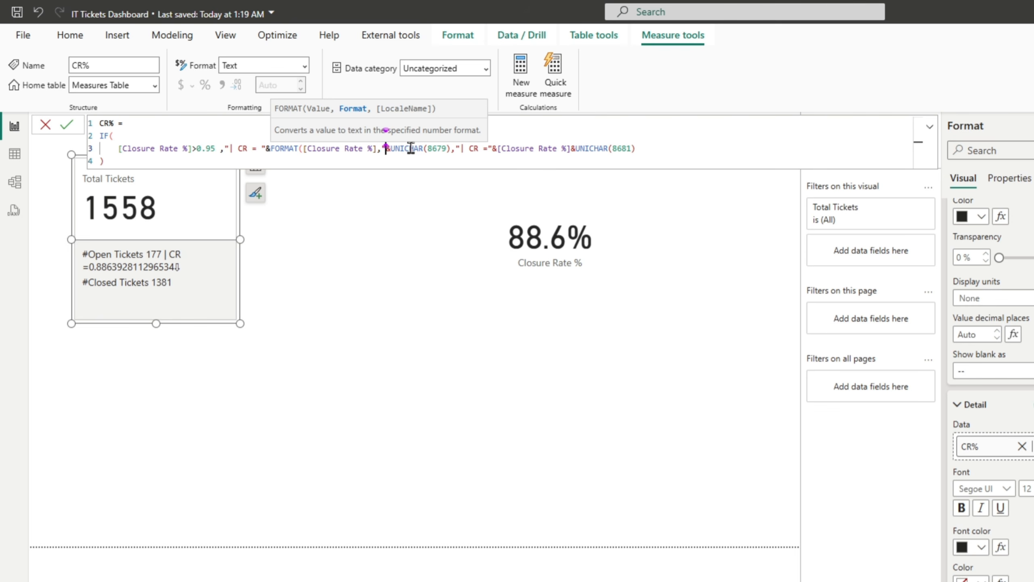
{"action": "type", "text": "Percent"}
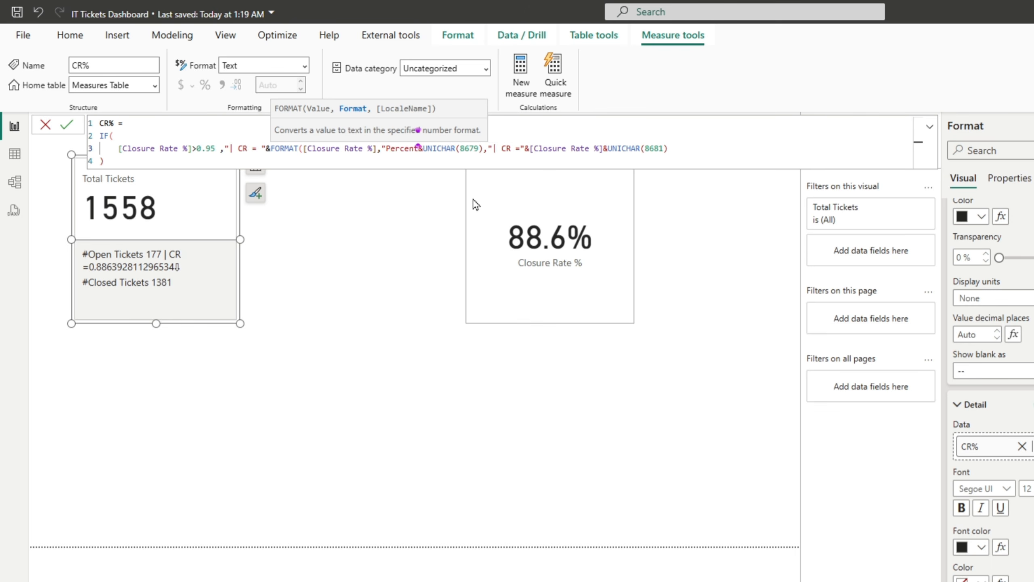
{"action": "type", "text": "\""}
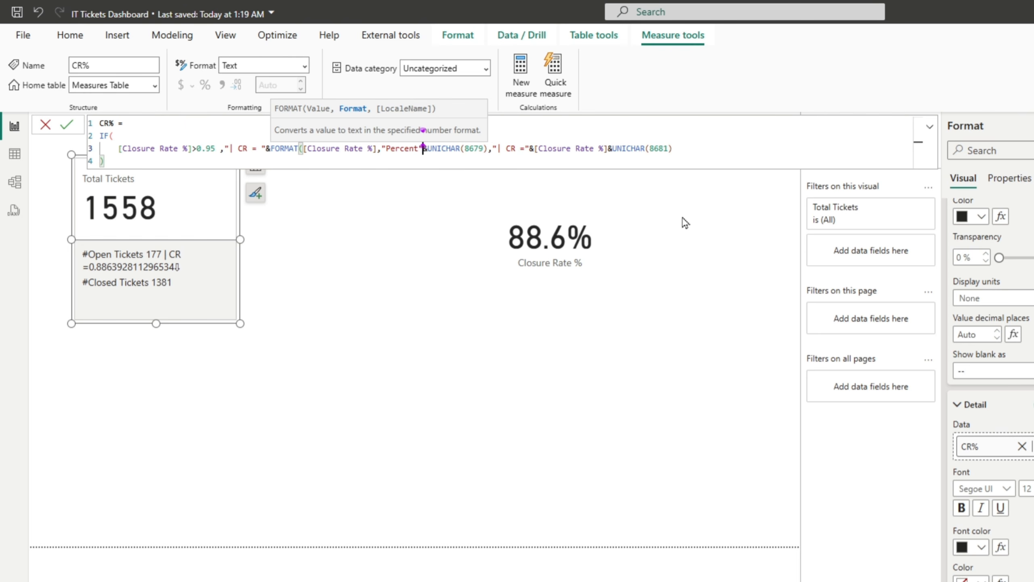
{"action": "type", "text": ")"}
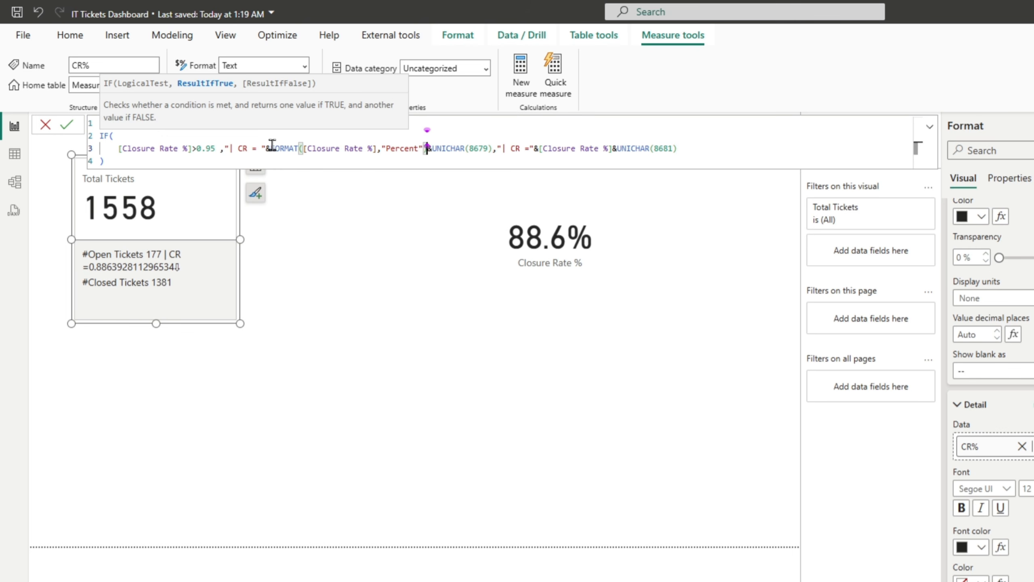
- Replace the false-result [Closure Rate %] with a copy of FORMAT([Closure Rate %],"Percent") and commit the CR% measure
{"action": "left_click_drag", "start_coordinate": [271, 148], "coordinate": [428, 149]}
{"action": "key", "text": "ctrl+c"}
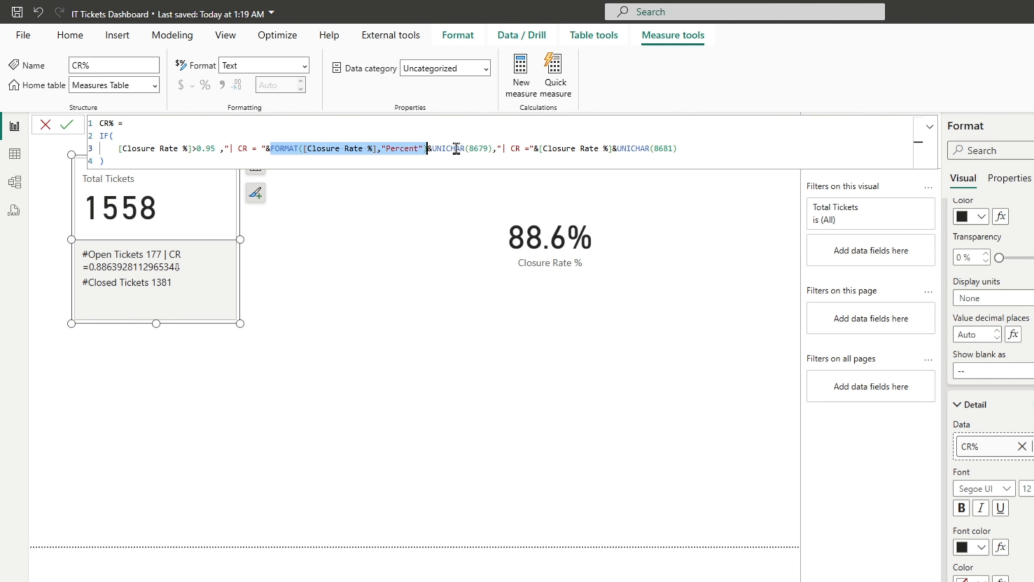
{"action": "left_click_drag", "start_coordinate": [537, 148], "coordinate": [610, 148]}
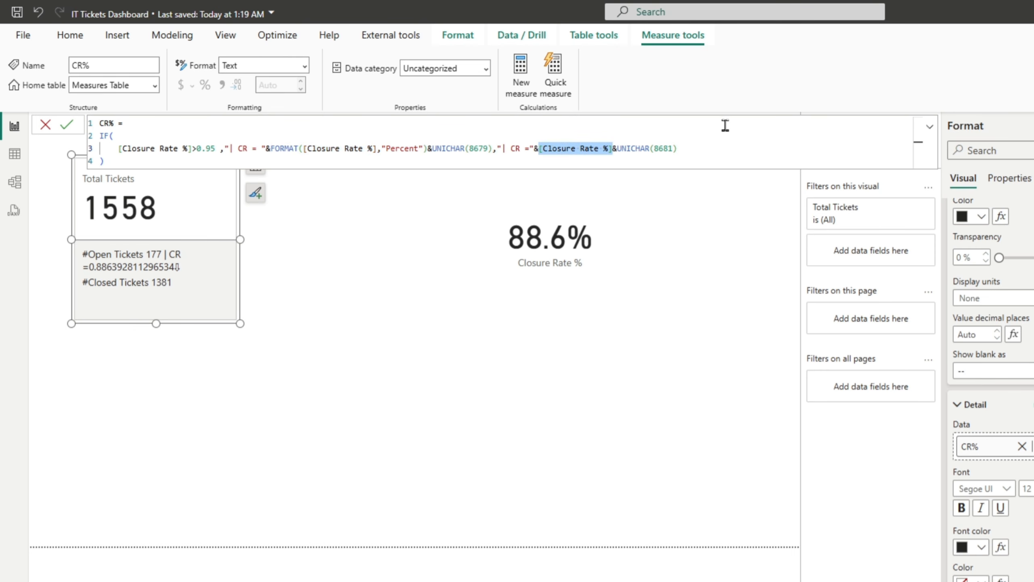
{"action": "key", "text": "ctrl+v"}
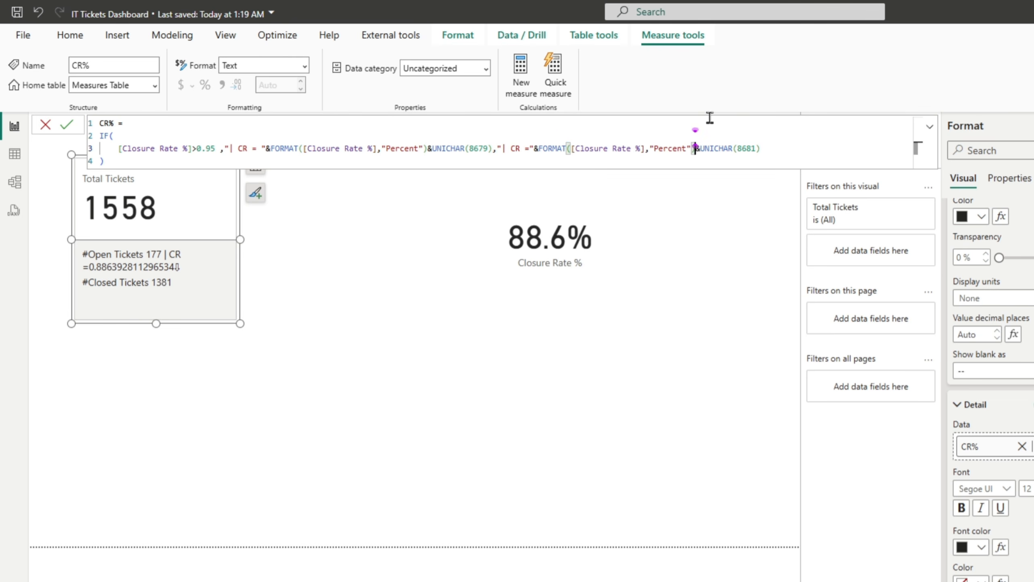
{"action": "key", "text": "Return"}
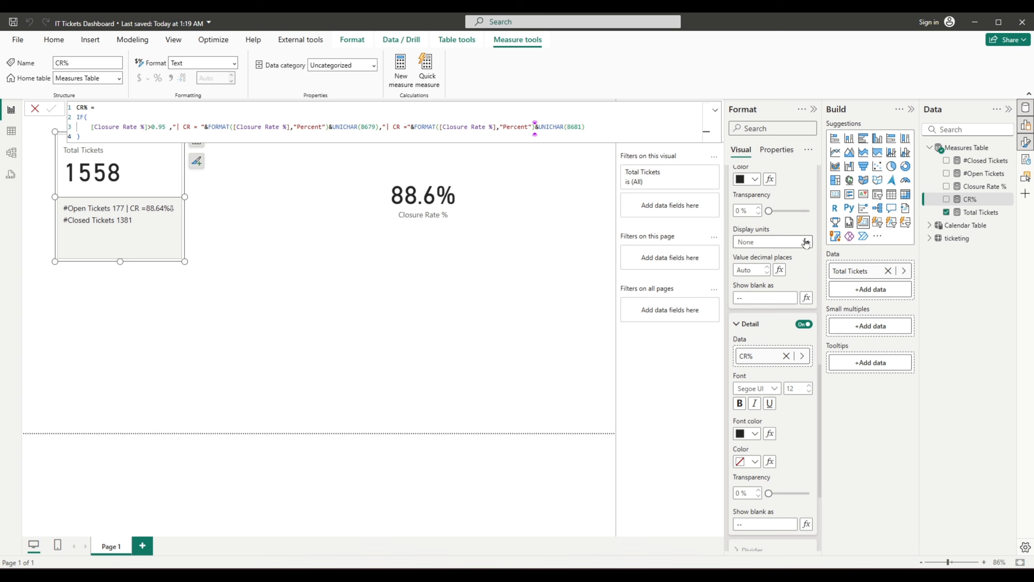
- Center the callout value of the Total Tickets card horizontally
{"action": "scroll", "coordinate": [807, 243], "scroll_direction": "up", "scroll_amount": 10}
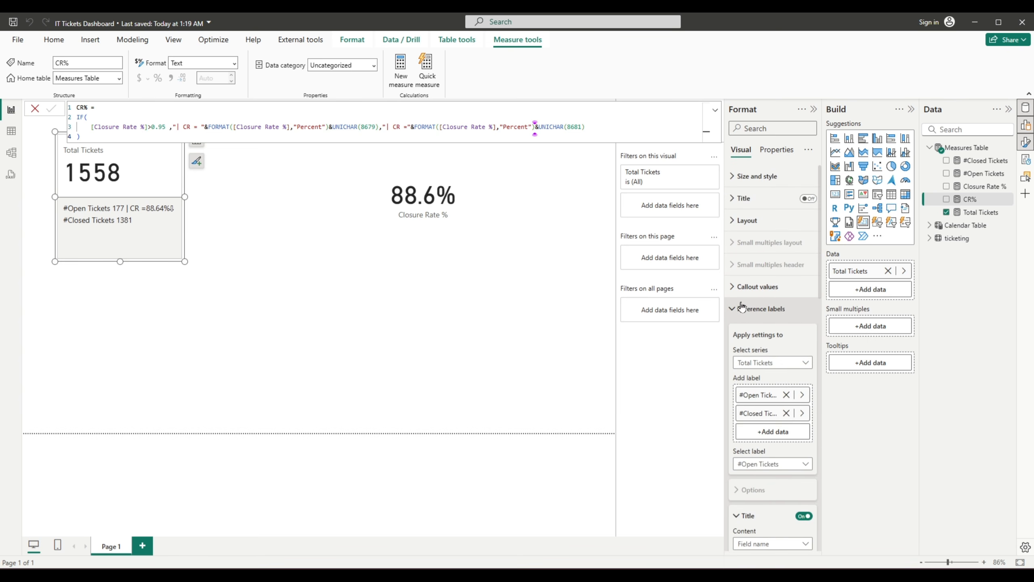
{"action": "left_click", "coordinate": [738, 308]}
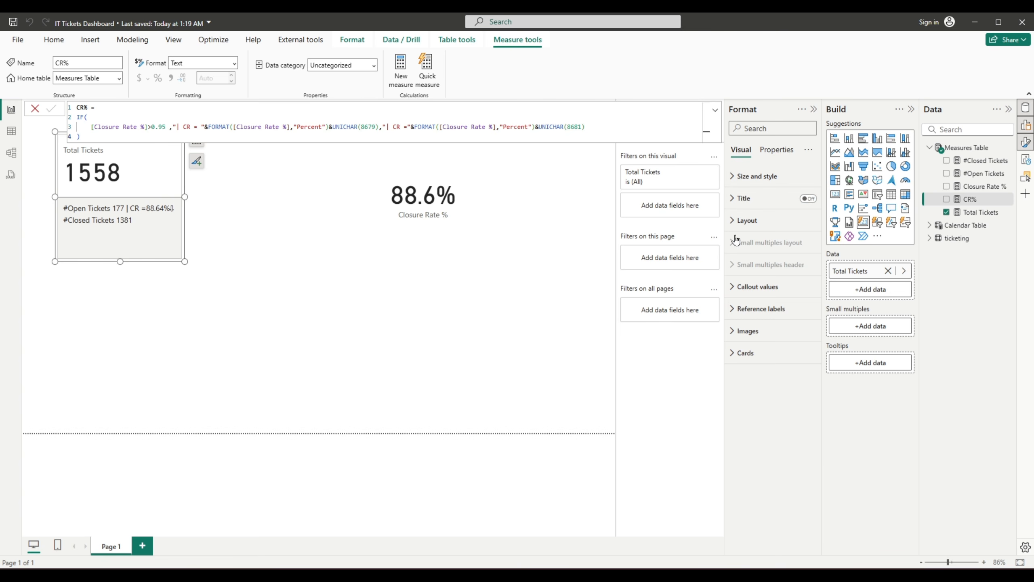
{"action": "left_click", "coordinate": [752, 291]}
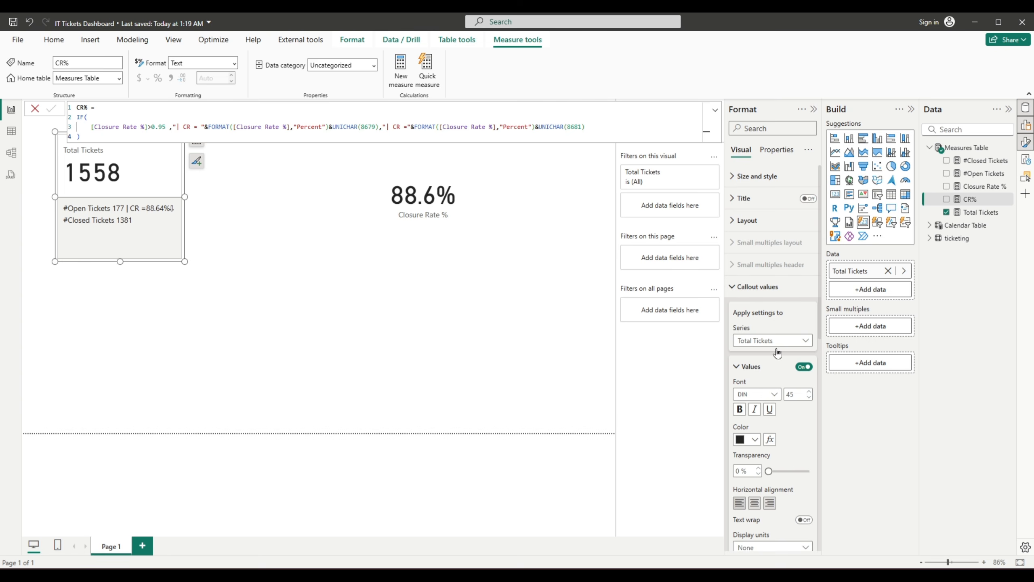
{"action": "scroll", "coordinate": [777, 367], "scroll_direction": "down", "scroll_amount": 3}
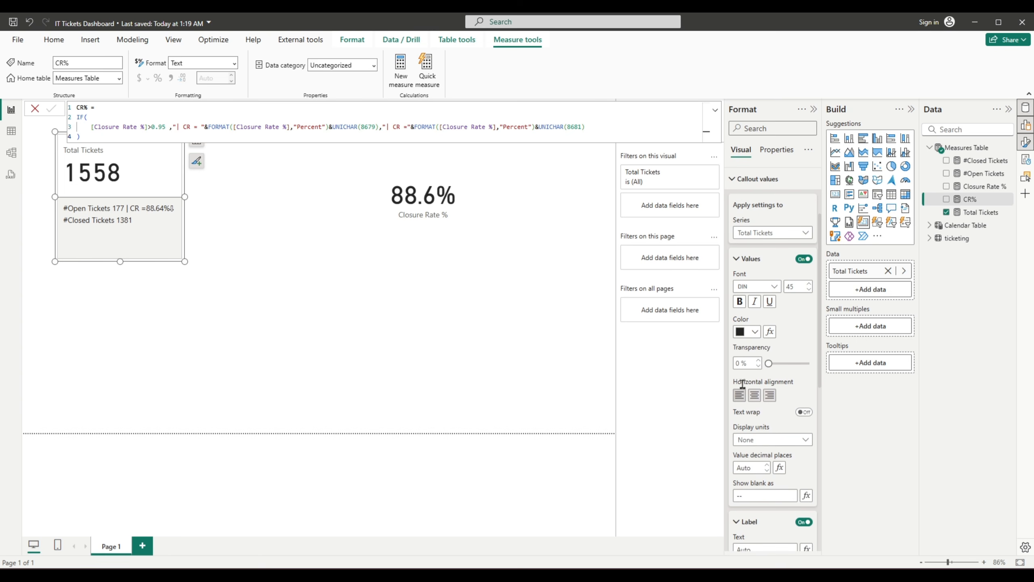
{"action": "left_click", "coordinate": [754, 401]}
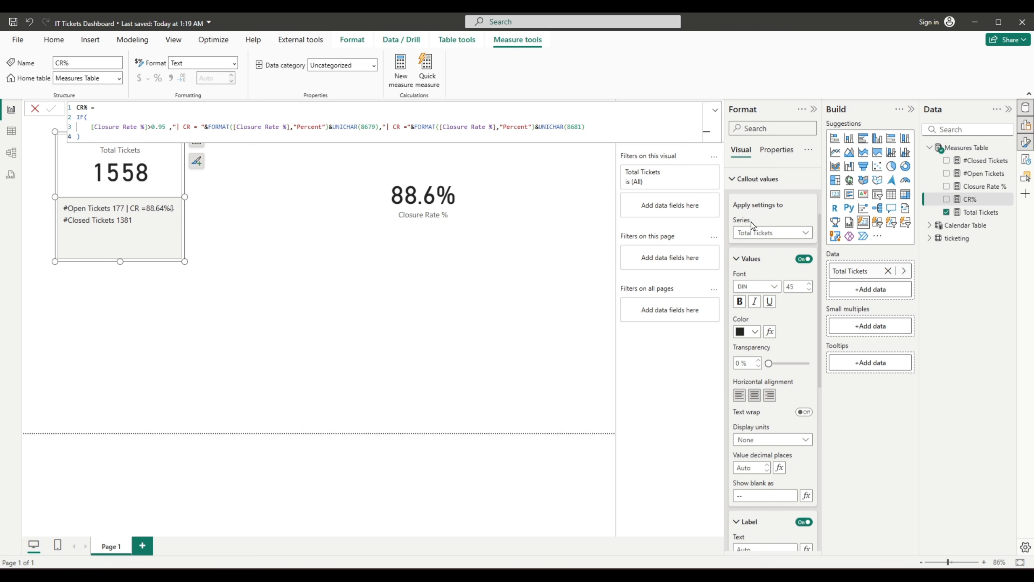
{"action": "left_click", "coordinate": [740, 180]}
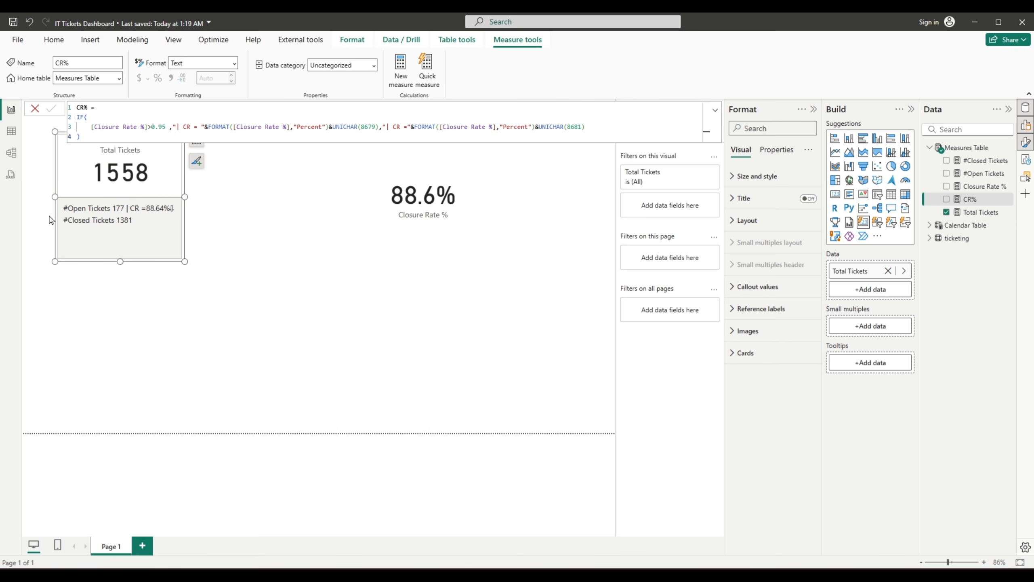
- For all series, center the card's reference labels both horizontally and vertically
{"action": "left_click", "coordinate": [772, 317]}
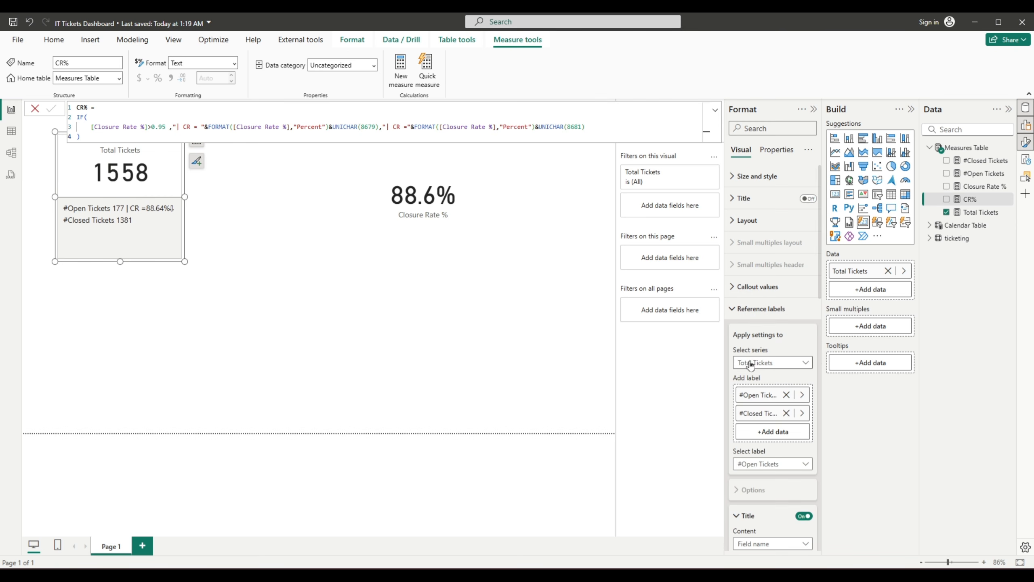
{"action": "left_click", "coordinate": [771, 364]}
{"action": "left_click", "coordinate": [767, 377]}
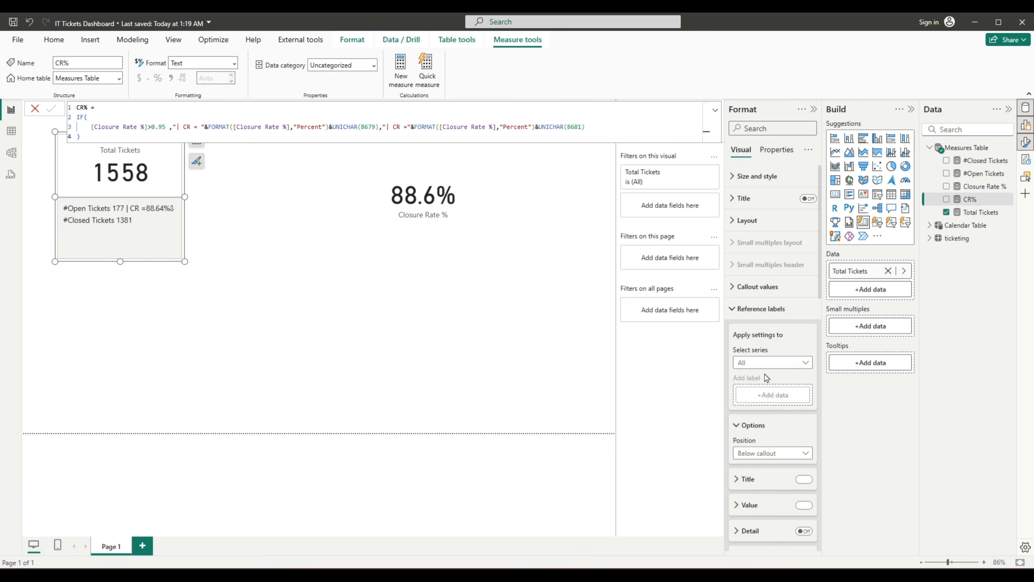
{"action": "scroll", "coordinate": [769, 377], "scroll_direction": "down", "scroll_amount": 4}
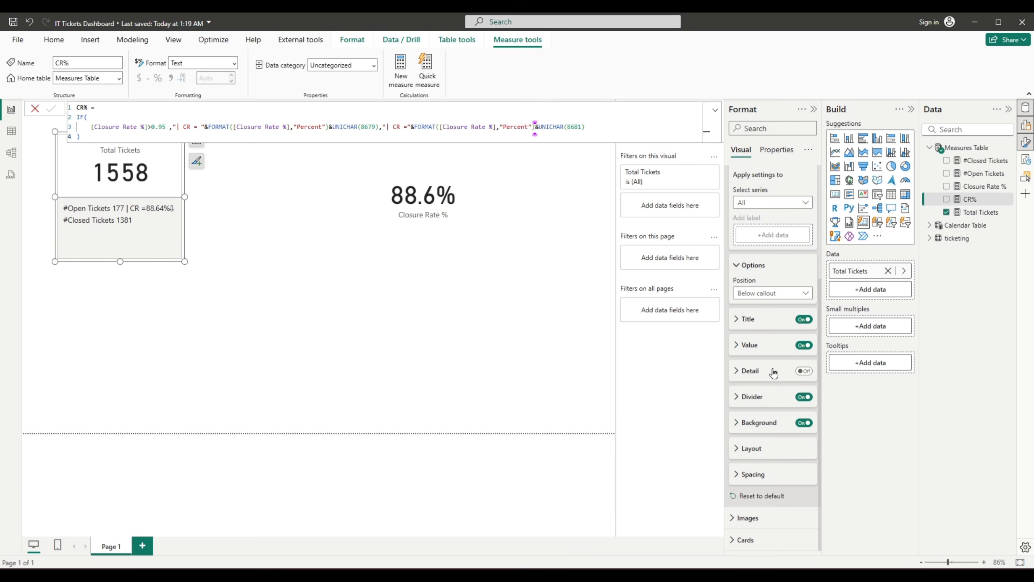
{"action": "left_click", "coordinate": [749, 450]}
{"action": "scroll", "coordinate": [758, 442], "scroll_direction": "down", "scroll_amount": 3}
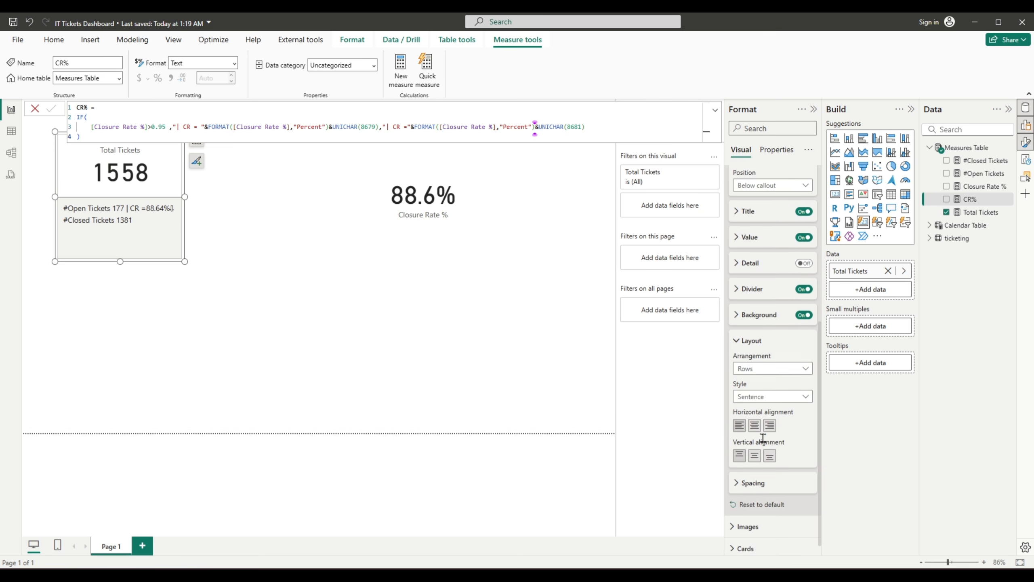
{"action": "left_click", "coordinate": [755, 426]}
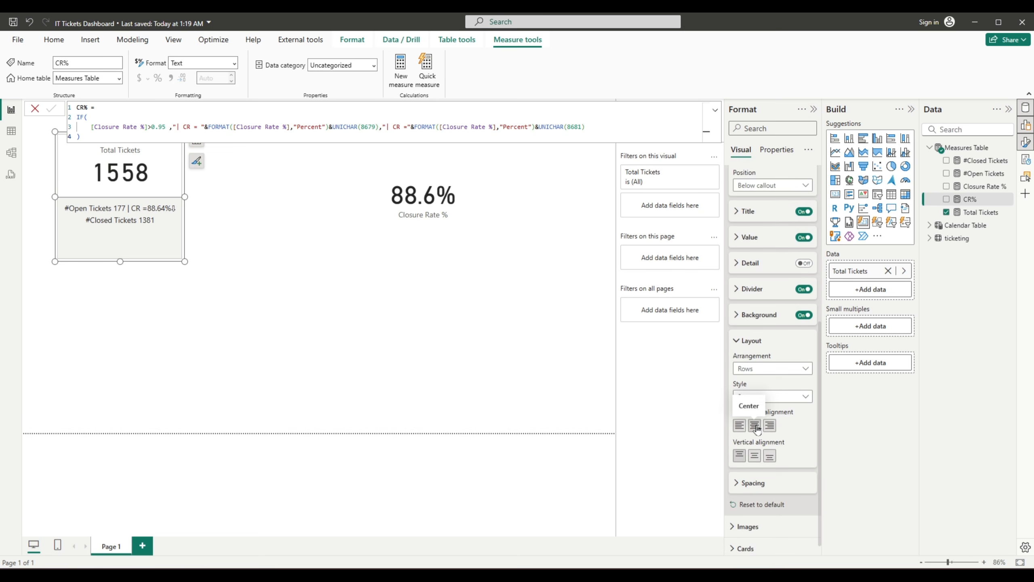
{"action": "left_click", "coordinate": [756, 456]}
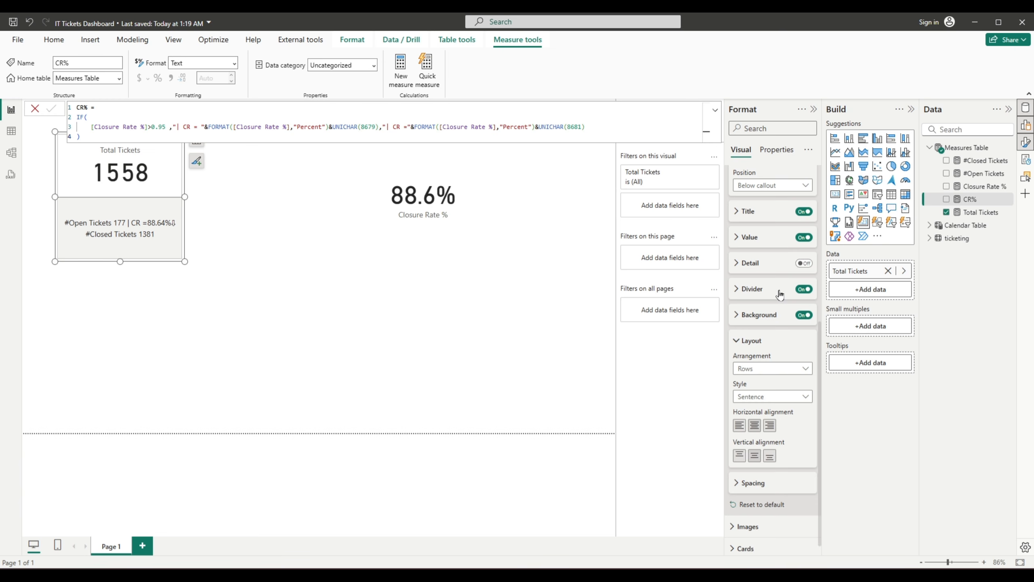
- Turn off the divider between the card's callout value and its reference labels
{"action": "left_click", "coordinate": [801, 290]}
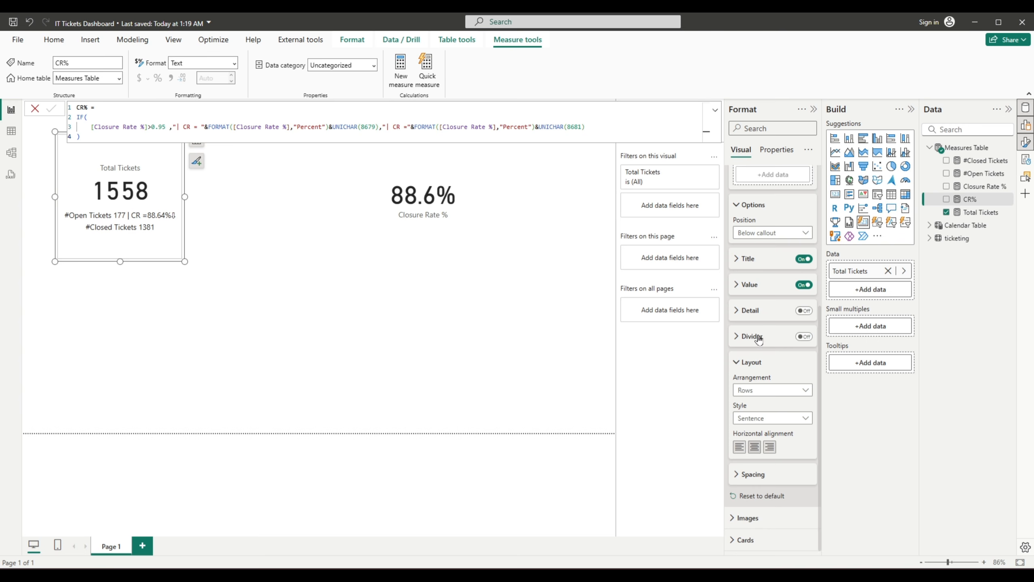
{"action": "scroll", "coordinate": [761, 332], "scroll_direction": "up", "scroll_amount": 1}
{"action": "scroll", "coordinate": [762, 332], "scroll_direction": "up", "scroll_amount": 4}
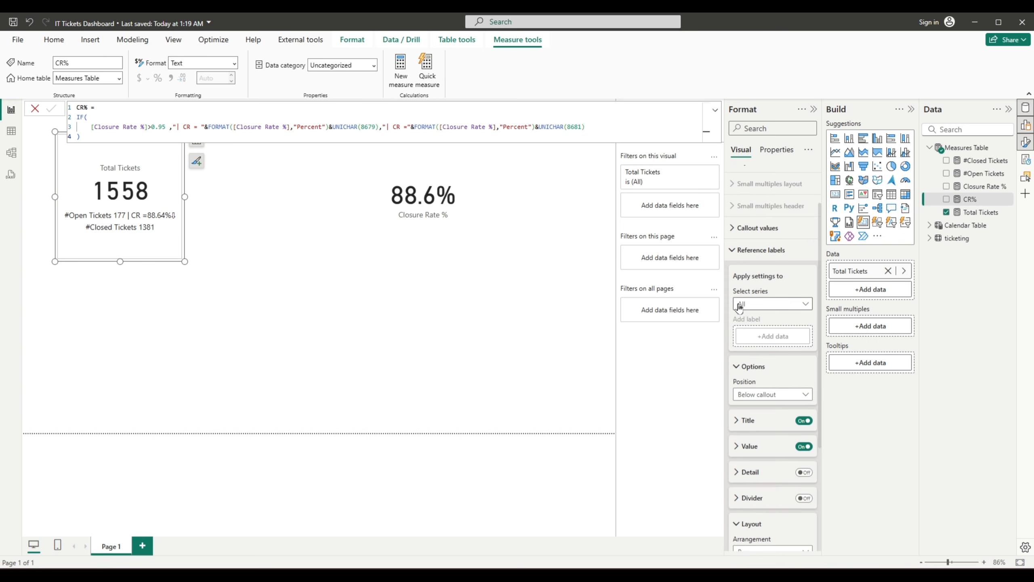
{"action": "scroll", "coordinate": [766, 304], "scroll_direction": "down", "scroll_amount": 3}
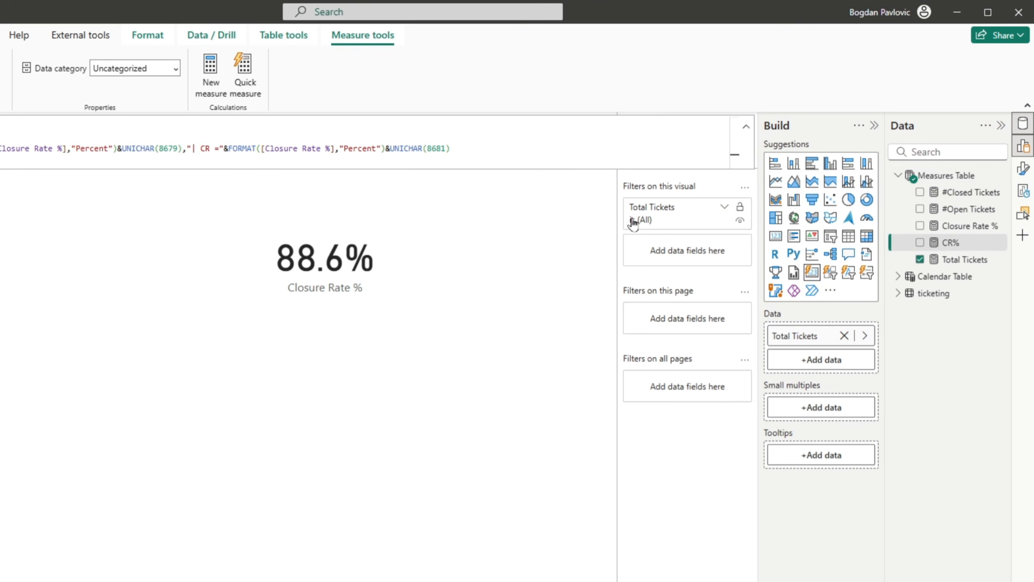
- Open the Detail settings of the #Open Tickets reference label on the Total Tickets card
{"action": "left_click", "coordinate": [1023, 168]}
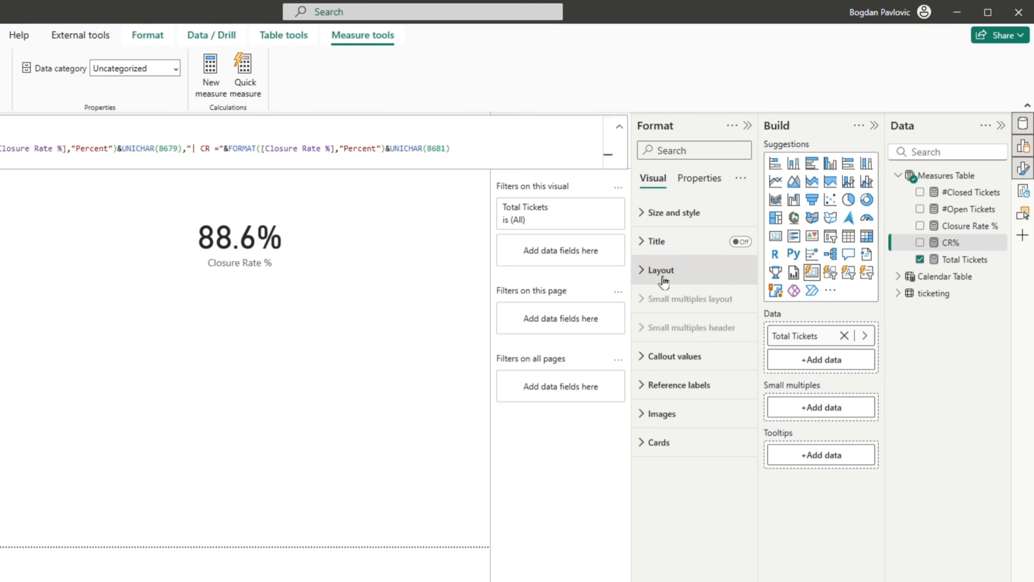
{"action": "left_click", "coordinate": [642, 385]}
{"action": "scroll", "coordinate": [676, 505], "scroll_direction": "down", "scroll_amount": 1}
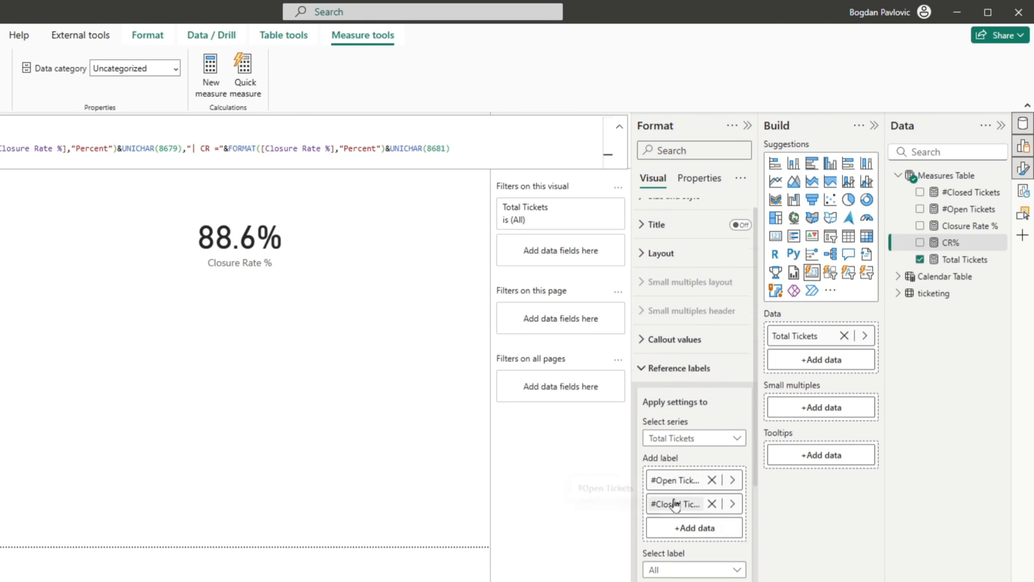
{"action": "scroll", "coordinate": [676, 505], "scroll_direction": "down", "scroll_amount": 1}
{"action": "left_click", "coordinate": [674, 572]}
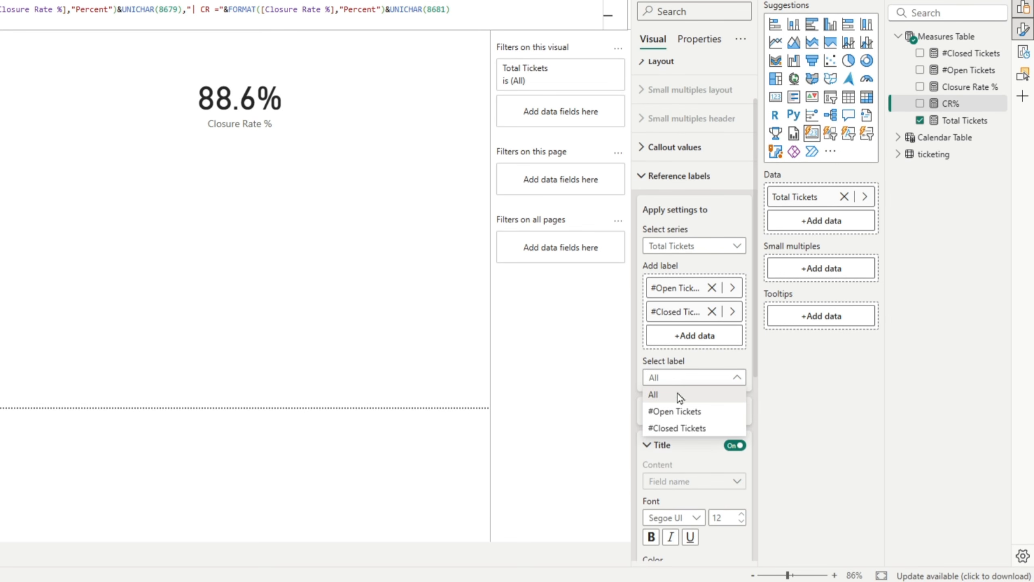
{"action": "left_click", "coordinate": [684, 415]}
{"action": "scroll", "coordinate": [685, 416], "scroll_direction": "down", "scroll_amount": 5}
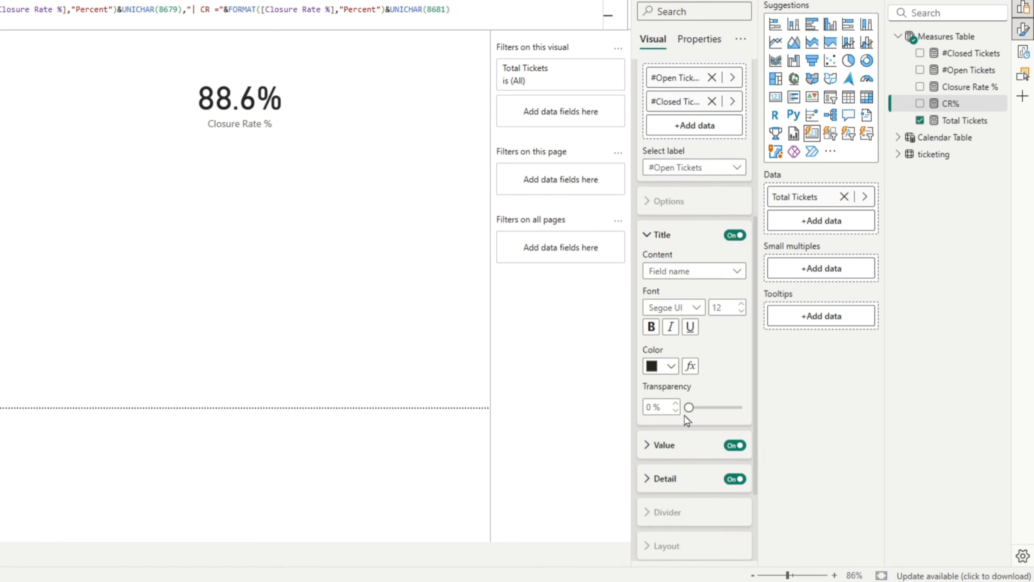
{"action": "scroll", "coordinate": [684, 416], "scroll_direction": "down", "scroll_amount": 5}
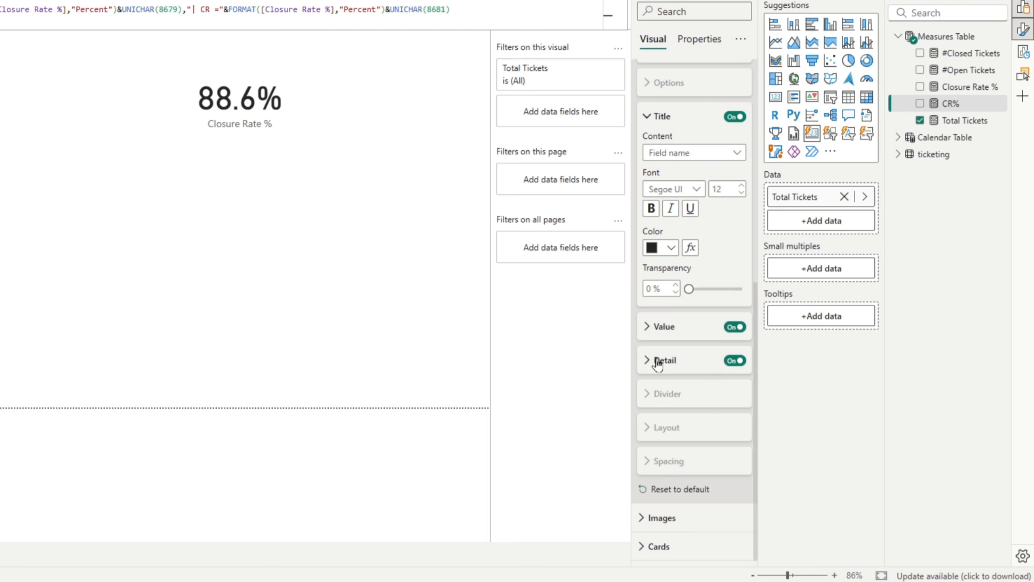
{"action": "left_click", "coordinate": [657, 361]}
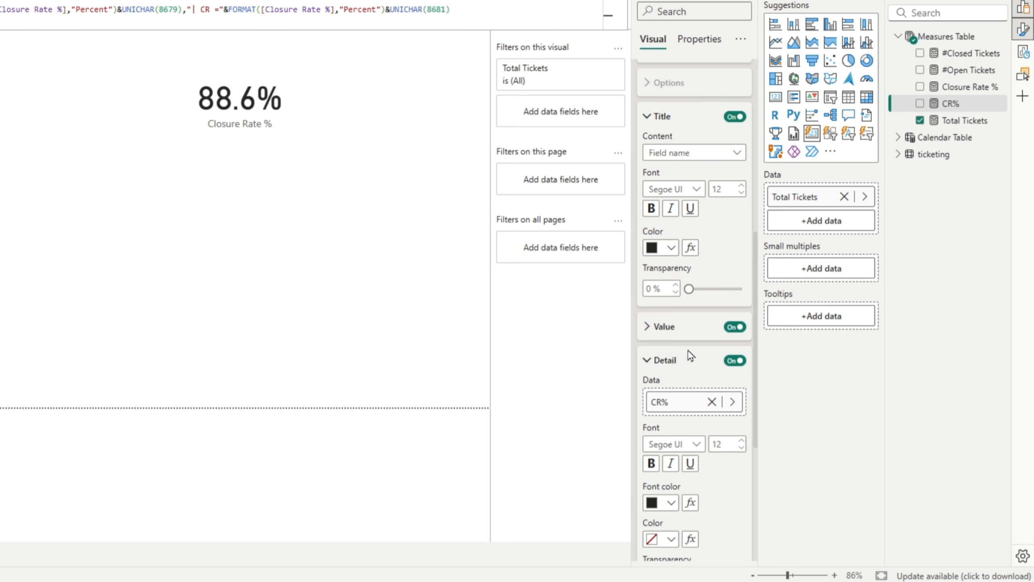
{"action": "scroll", "coordinate": [690, 355], "scroll_direction": "down", "scroll_amount": 3}
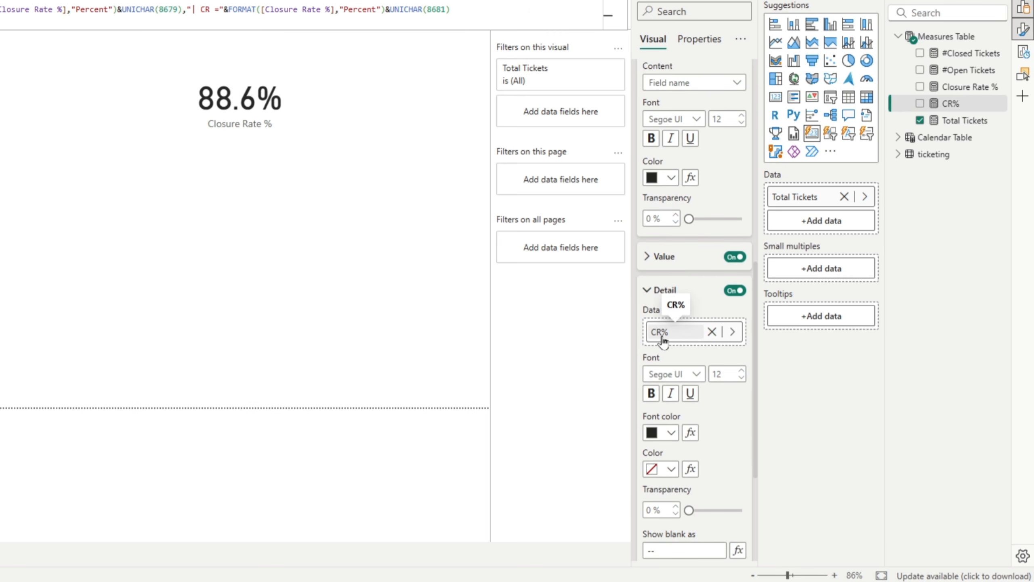
{"action": "scroll", "coordinate": [663, 343], "scroll_direction": "down", "scroll_amount": 1}
{"action": "scroll", "coordinate": [666, 351], "scroll_direction": "up", "scroll_amount": 1}
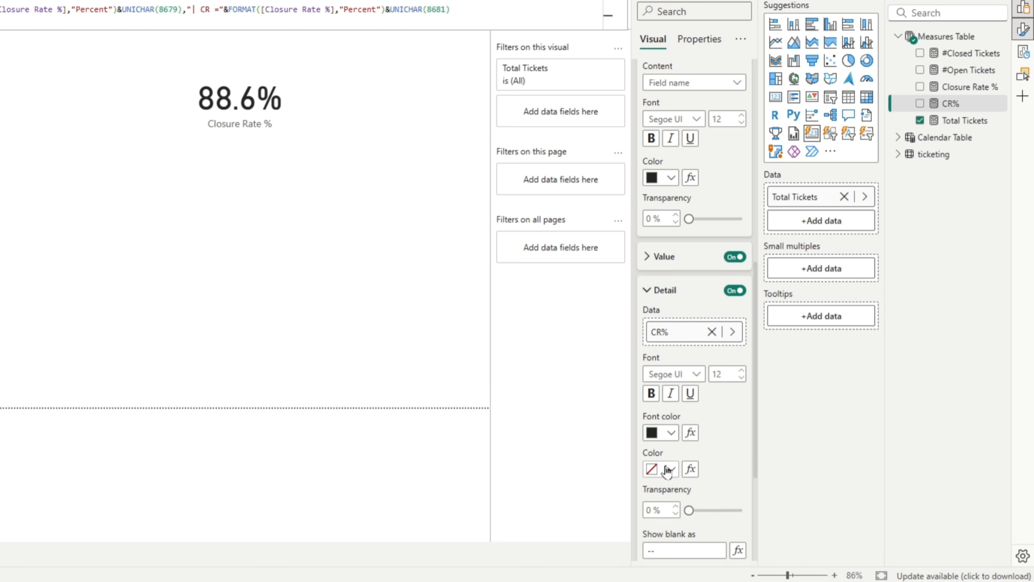
- Set the CR% detail's font color to conditional formatting by Rules based on Closure Rate %
{"action": "left_click", "coordinate": [691, 433]}
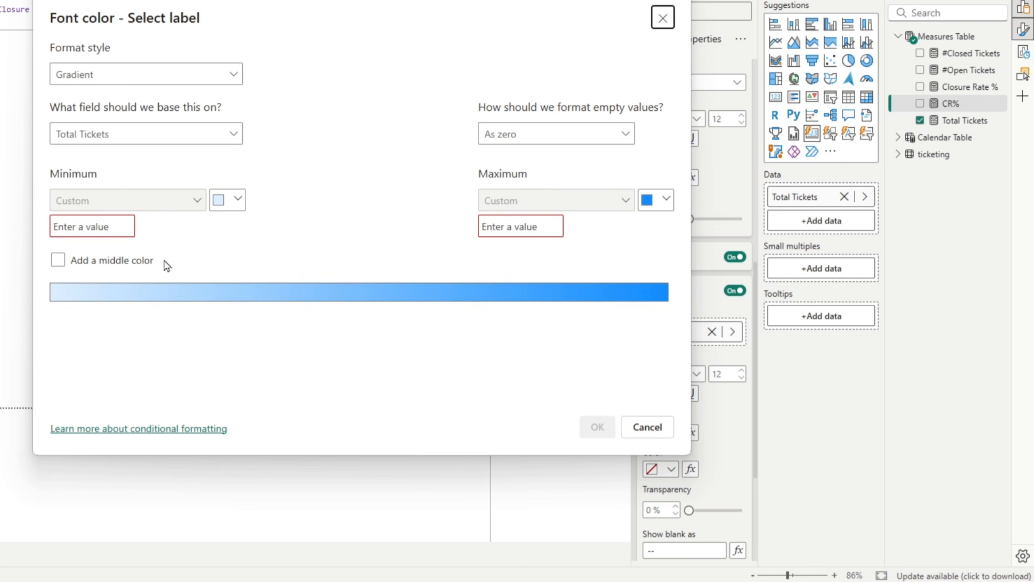
{"action": "left_click", "coordinate": [97, 73]}
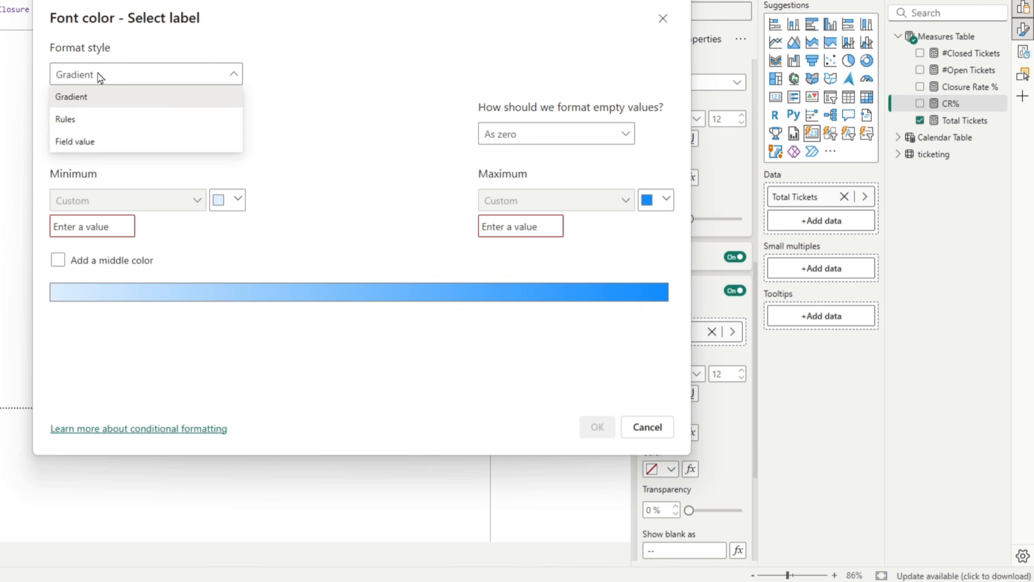
{"action": "left_click", "coordinate": [101, 120]}
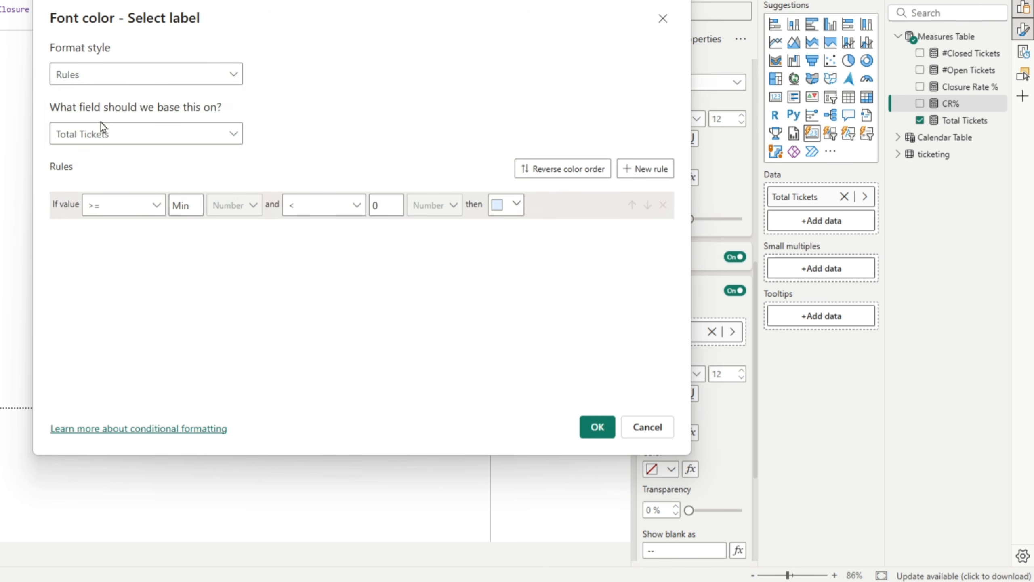
{"action": "left_click", "coordinate": [156, 139]}
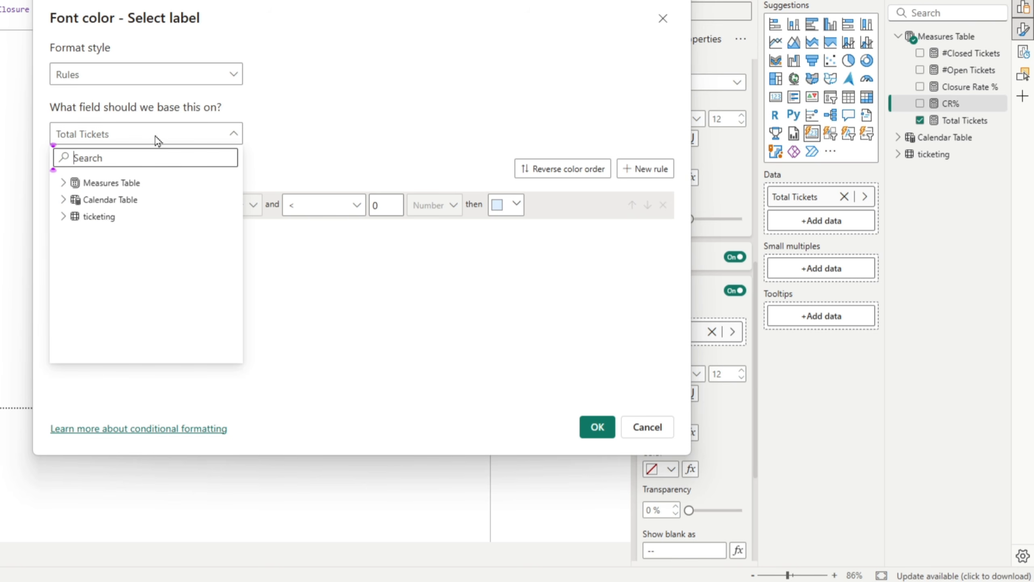
{"action": "type", "text": "clos"}
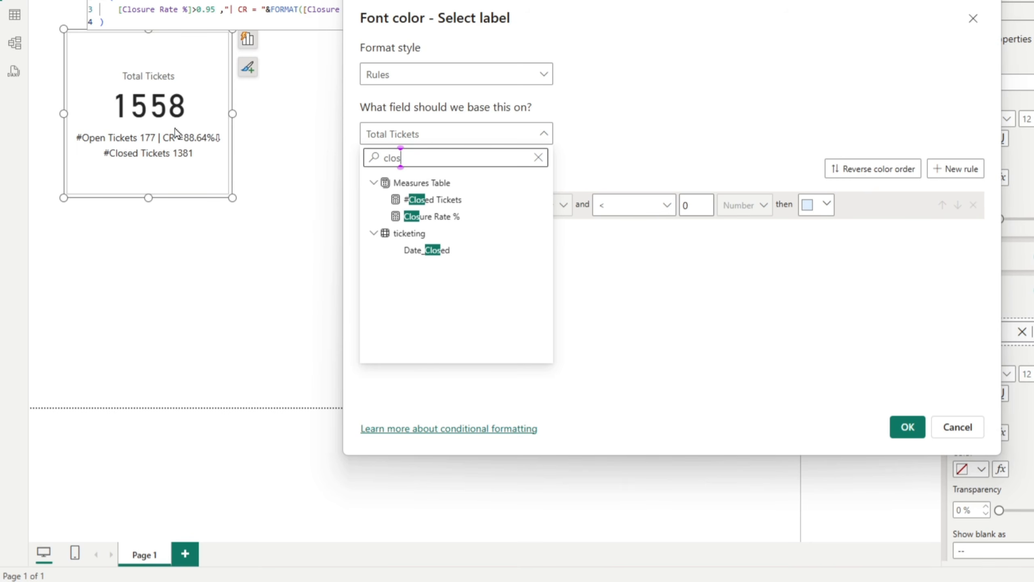
{"action": "left_click", "coordinate": [468, 219]}
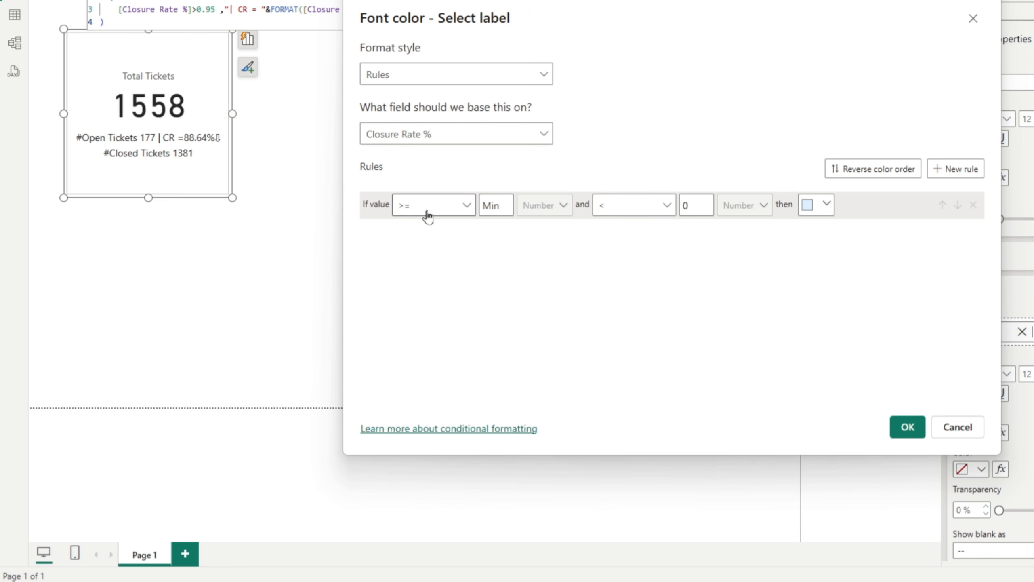
- Make the first font color rule cover values >= 0.95 and <= Max
{"action": "left_click", "coordinate": [484, 205]}
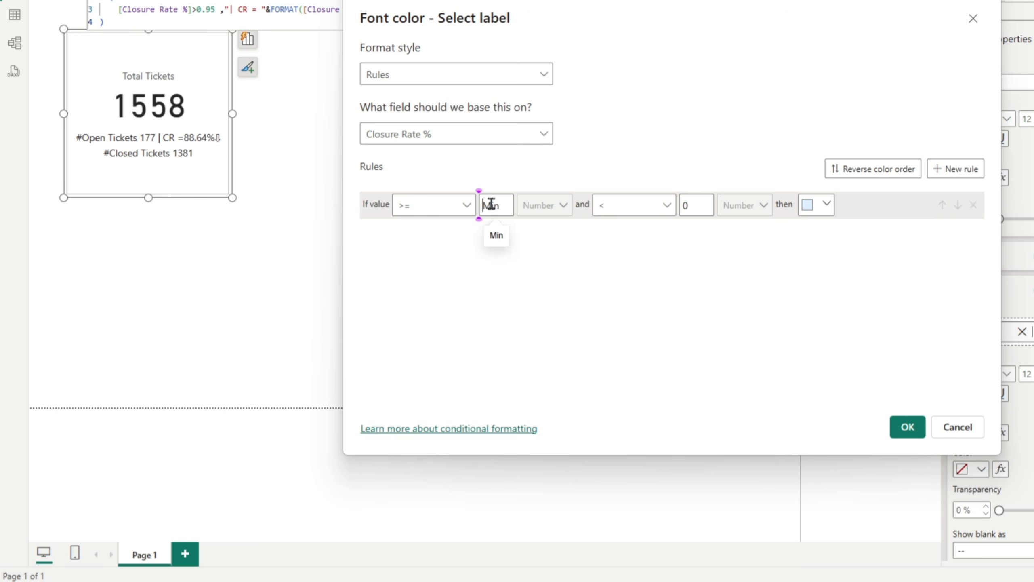
{"action": "type", "text": "0"}
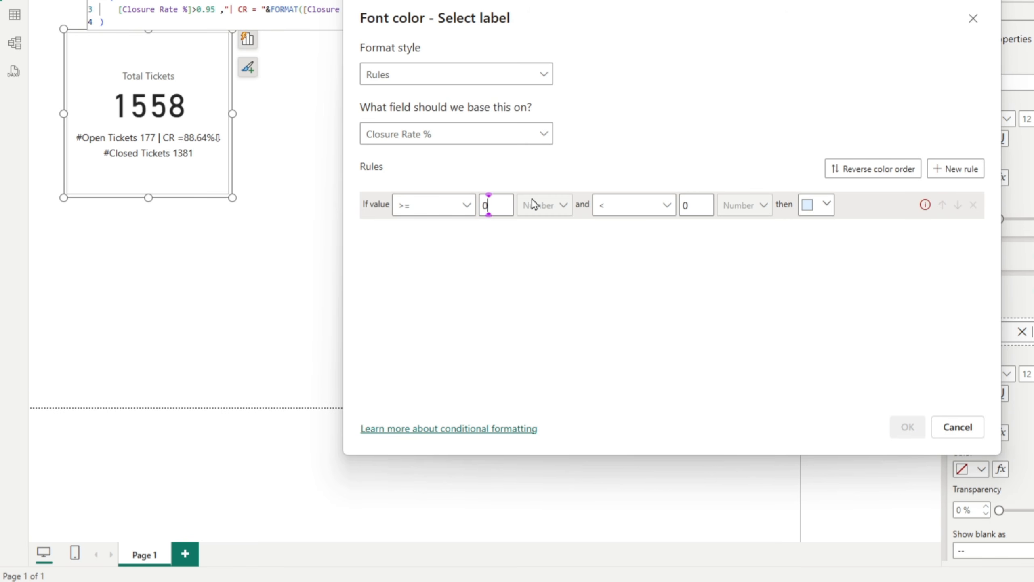
{"action": "type", "text": ".95"}
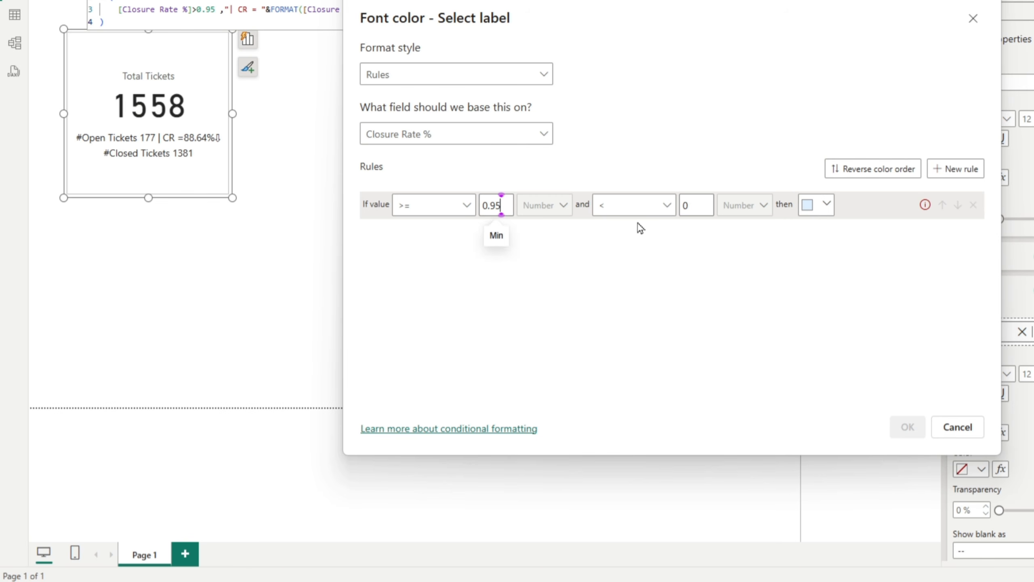
{"action": "left_click", "coordinate": [667, 208]}
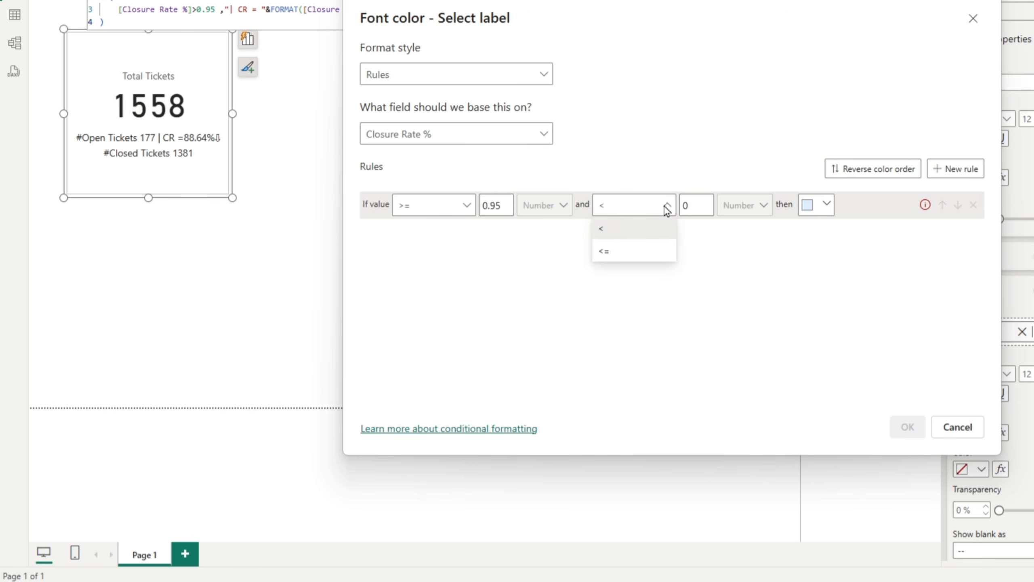
{"action": "left_click", "coordinate": [642, 259]}
{"action": "double_click", "coordinate": [684, 205]}
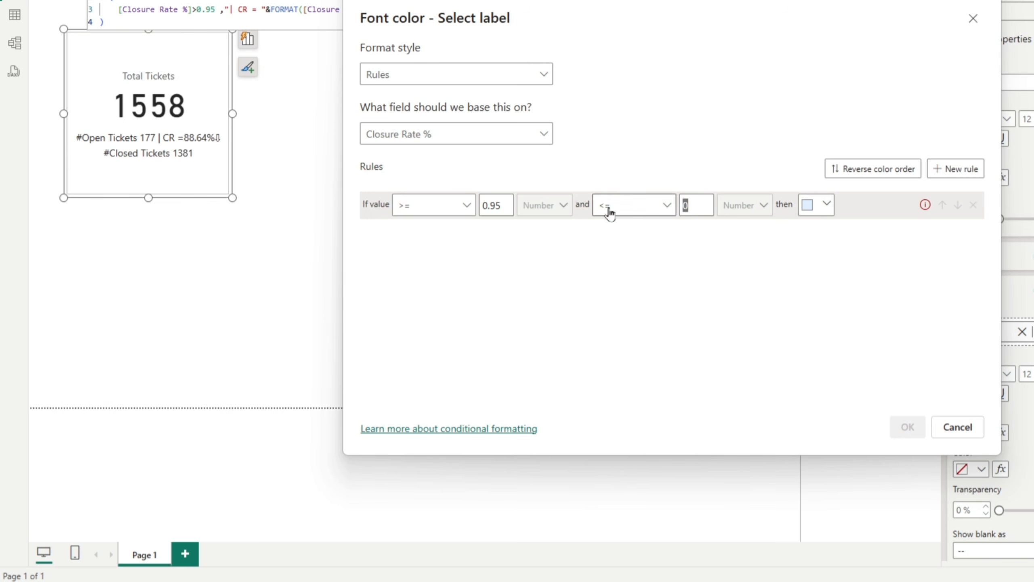
{"action": "key", "text": "BackSpace"}
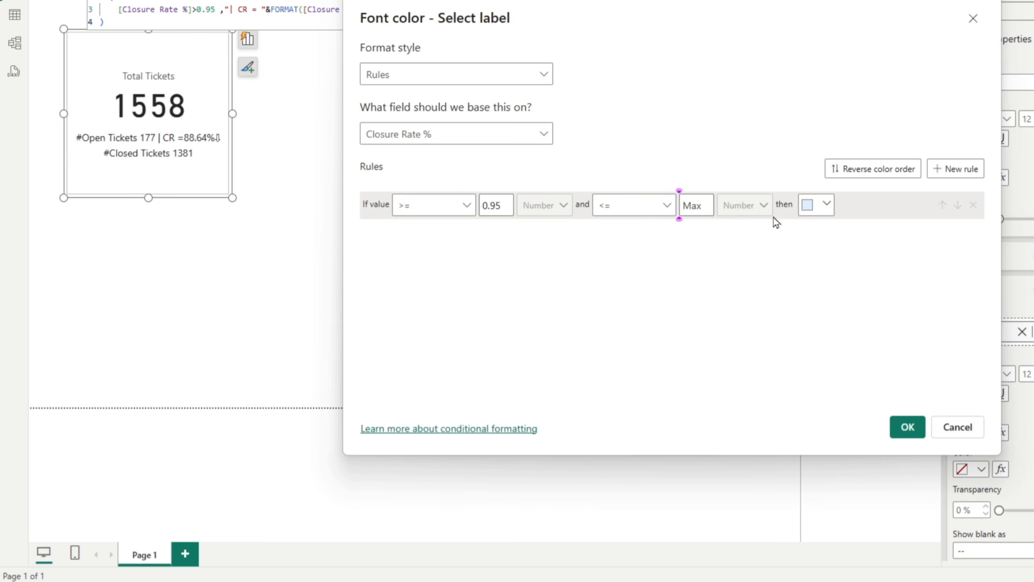
- Give the first font color rule a custom dark green
{"action": "left_click", "coordinate": [826, 206]}
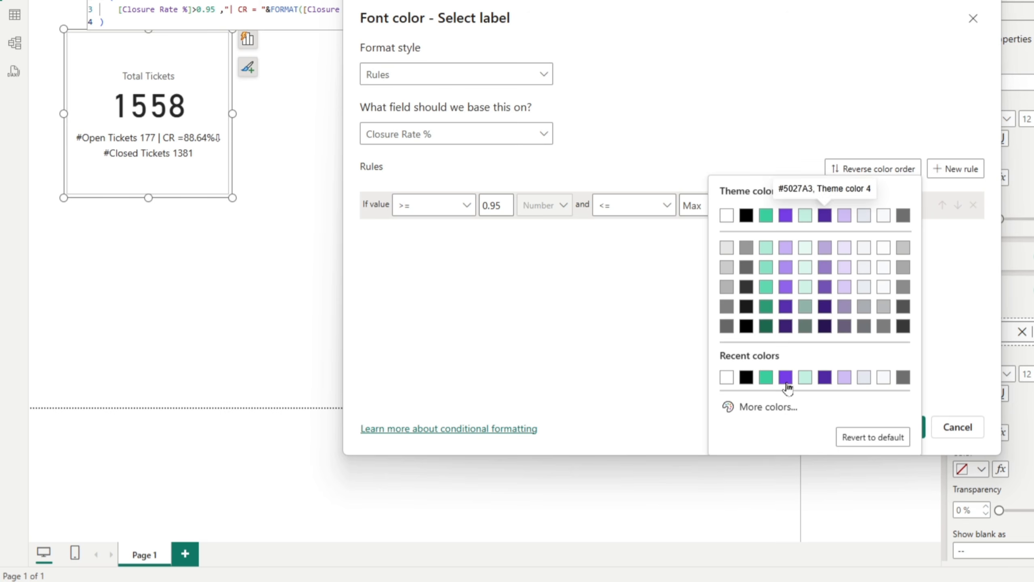
{"action": "left_click", "coordinate": [773, 406]}
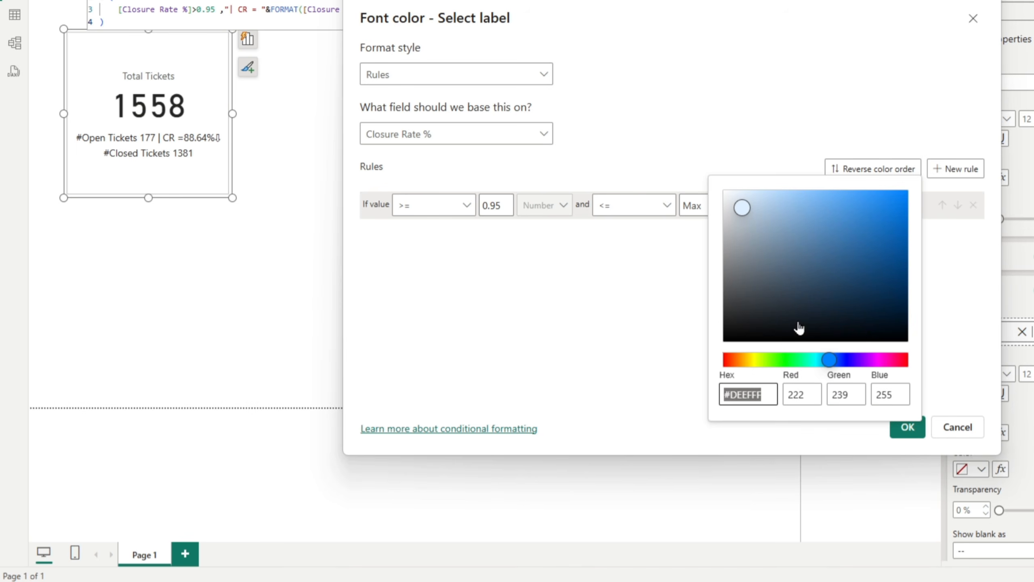
{"action": "left_click", "coordinate": [786, 359]}
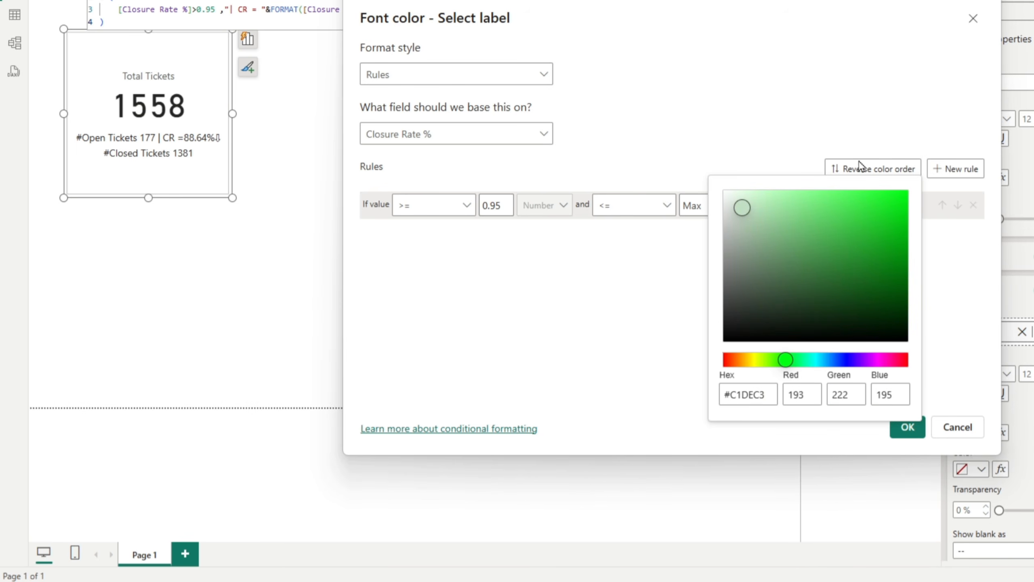
{"action": "left_click", "coordinate": [893, 224]}
{"action": "left_click_drag", "start_coordinate": [899, 231], "coordinate": [912, 241]}
{"action": "left_click", "coordinate": [558, 275]}
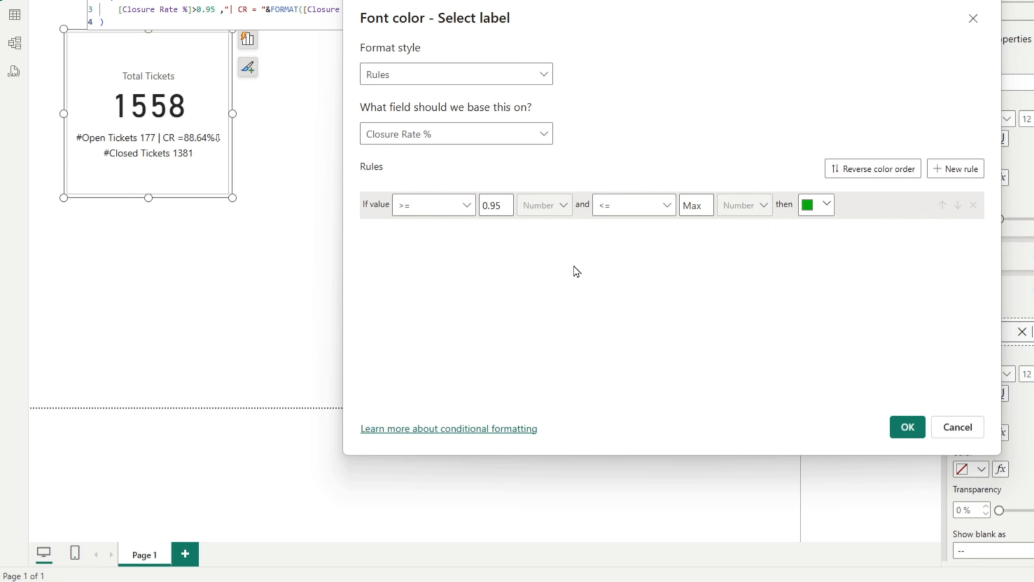
- Add a second font color rule covering values >= Min and < 0.95
{"action": "left_click", "coordinate": [954, 170]}
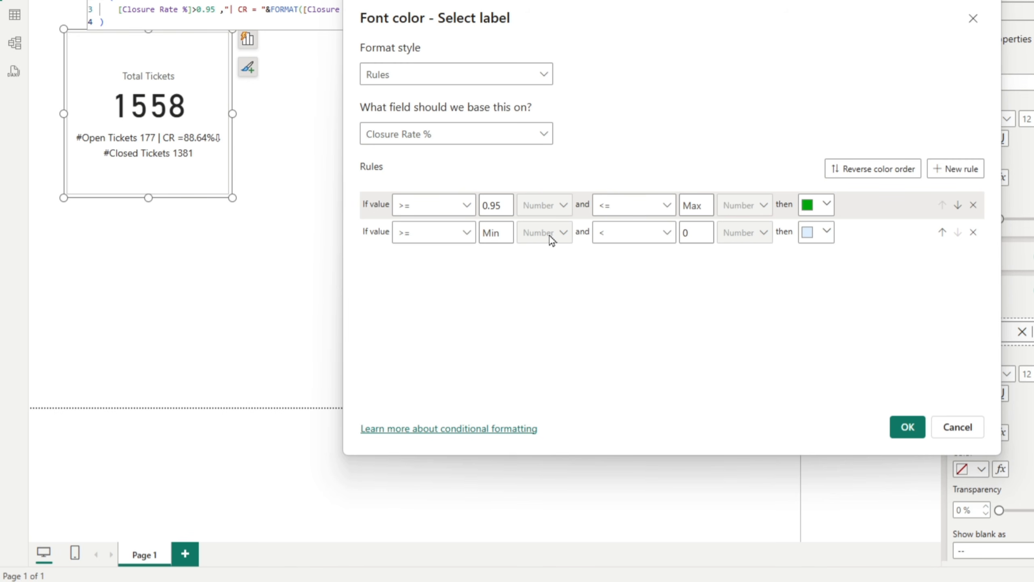
{"action": "left_click_drag", "start_coordinate": [702, 230], "coordinate": [624, 233]}
{"action": "type", "text": "0.95"}
- Give the second font color rule the custom dark red #B20000 and apply the conditional formatting
{"action": "left_click", "coordinate": [827, 233]}
{"action": "left_click", "coordinate": [758, 229]}
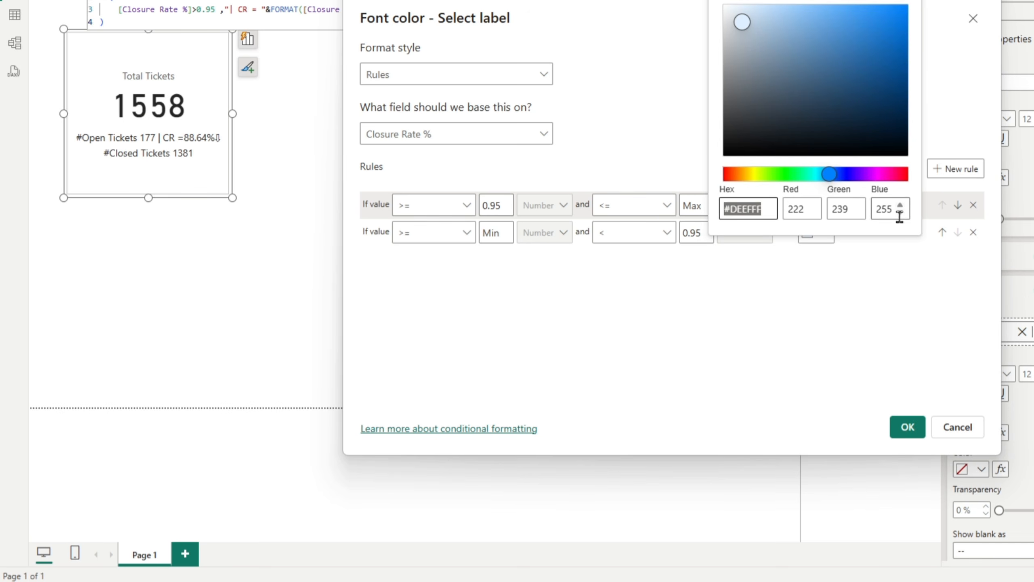
{"action": "left_click", "coordinate": [720, 174]}
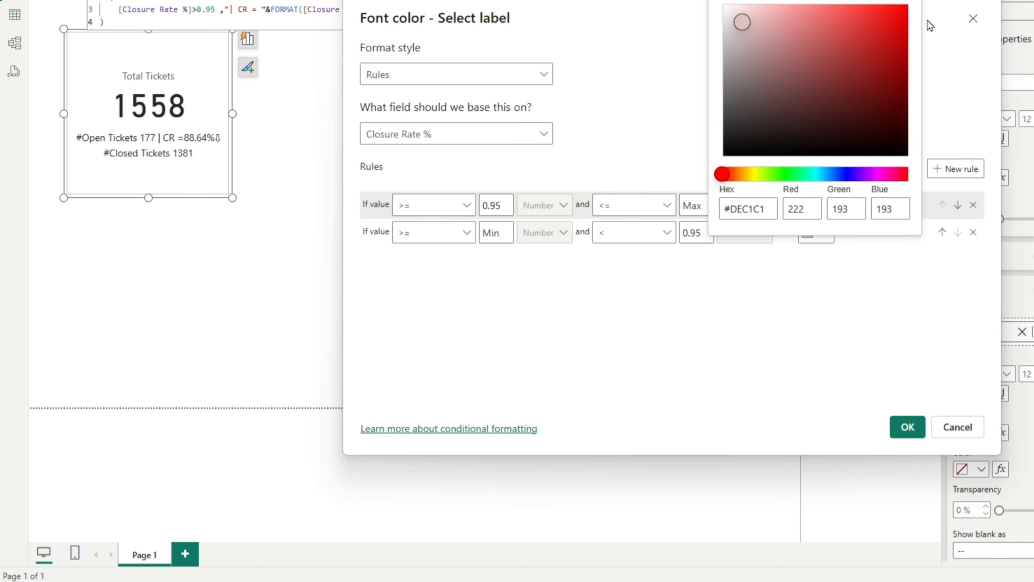
{"action": "mouse_move", "coordinate": [900, 60]}
{"action": "left_mouse_down"}
{"action": "mouse_move", "coordinate": [903, 44]}
{"action": "mouse_move", "coordinate": [910, 51]}
{"action": "left_mouse_up"}
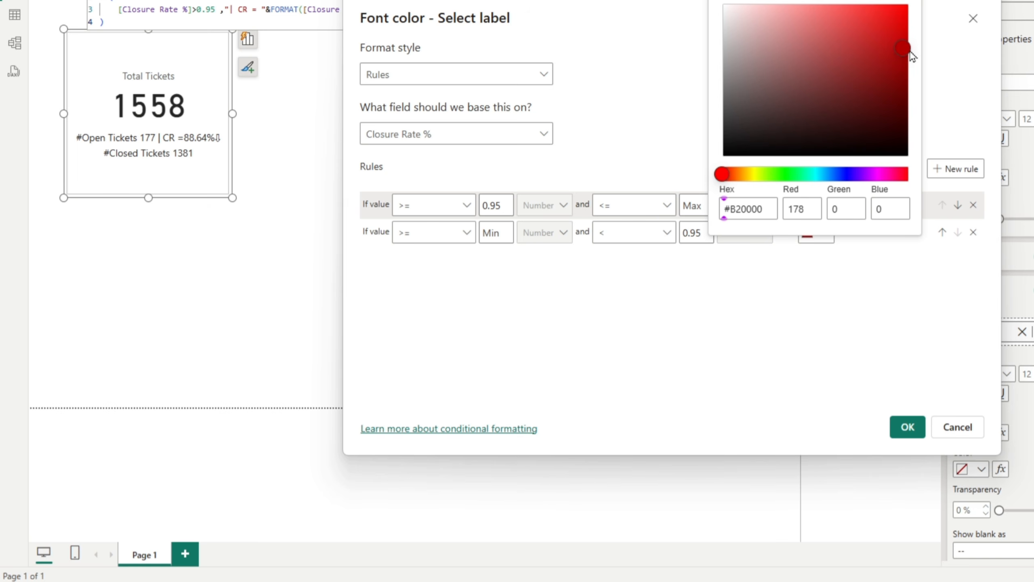
{"action": "left_click", "coordinate": [577, 301]}
{"action": "left_click", "coordinate": [907, 427]}
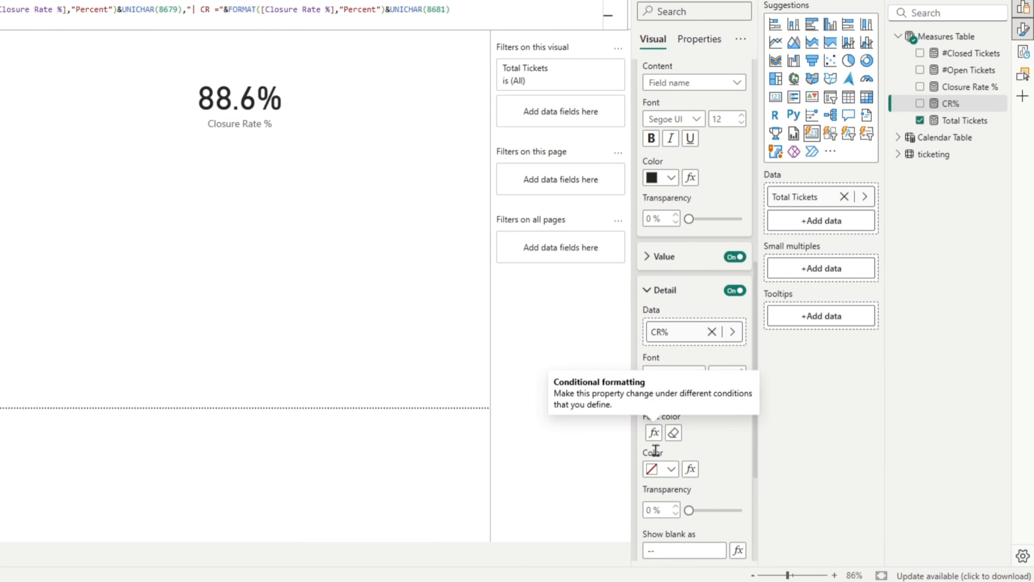
- Set up rule-based conditional formatting for the CR% detail's background color, based on the Closure Rate % measure
{"action": "left_click", "coordinate": [691, 470]}
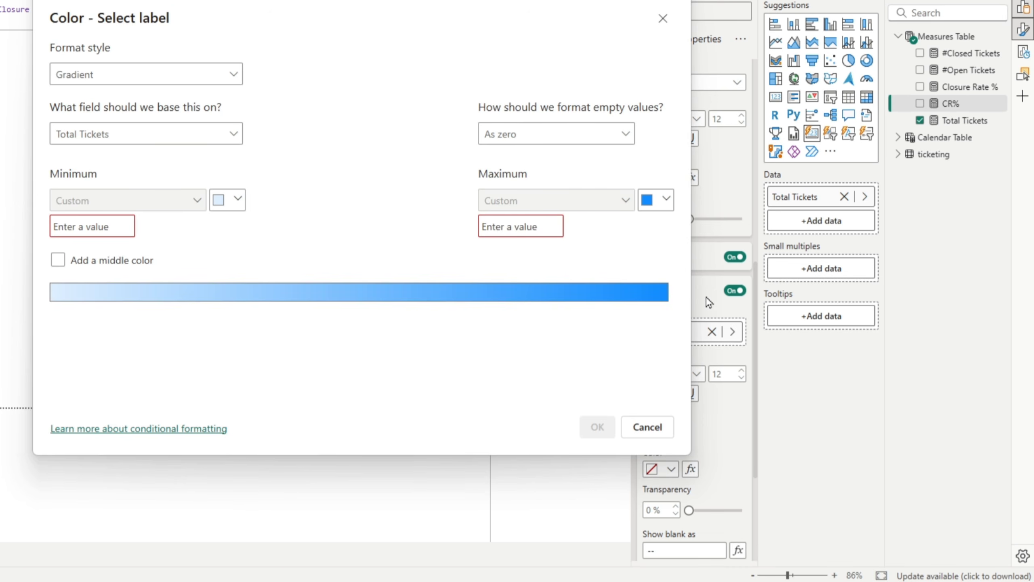
{"action": "left_click", "coordinate": [93, 76]}
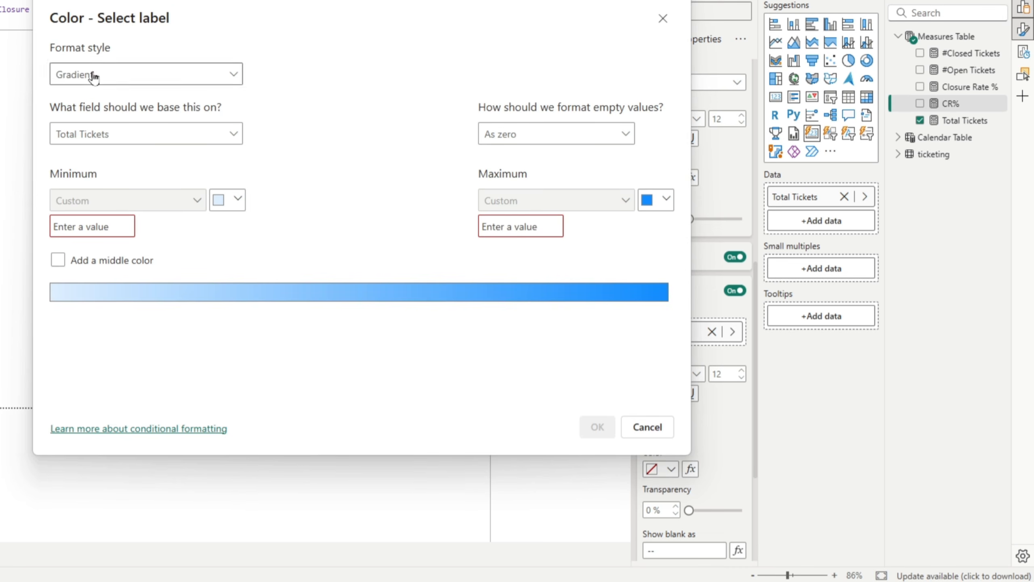
{"action": "left_click", "coordinate": [84, 119]}
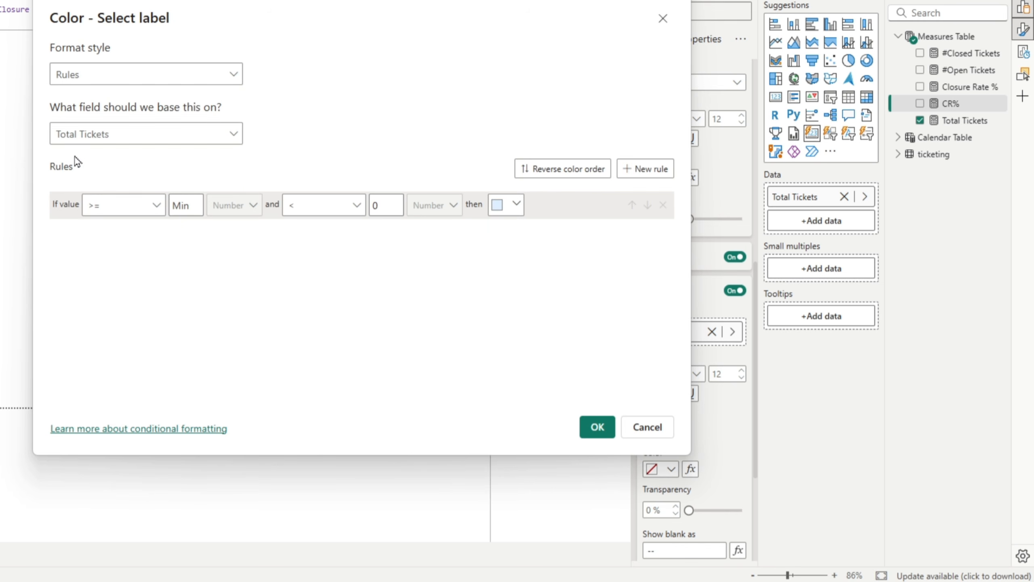
{"action": "left_click", "coordinate": [82, 141]}
{"action": "type", "text": "clo"}
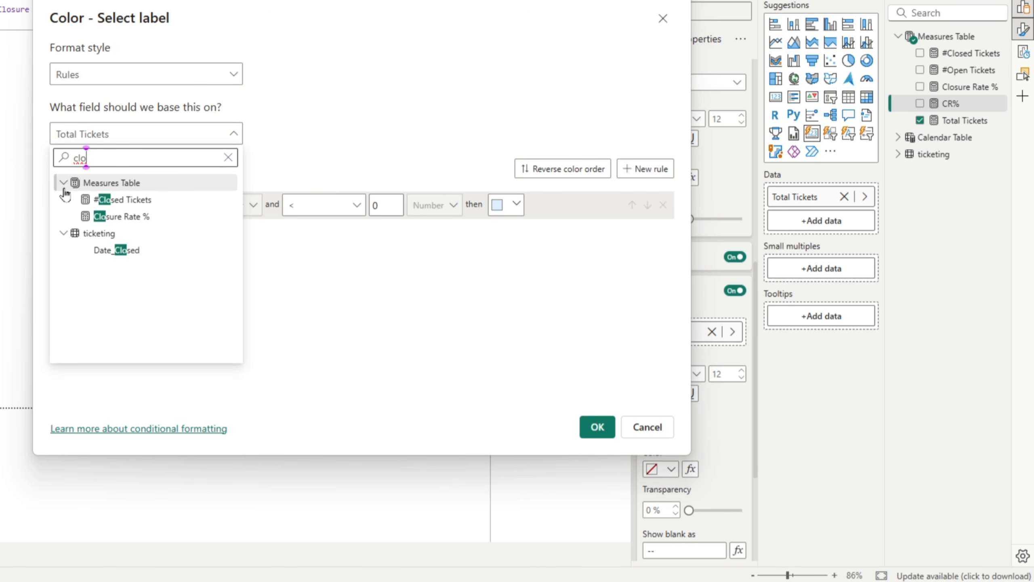
{"action": "left_click", "coordinate": [99, 217]}
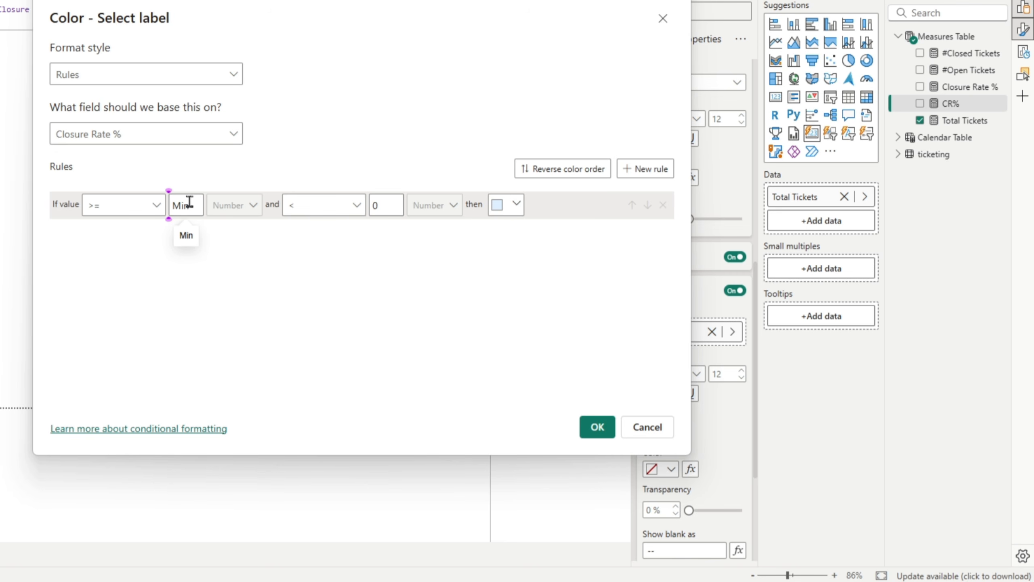
- Make the first background color rule cover values >= 0.95 and <= Max
{"action": "type", "text": "0.9"}
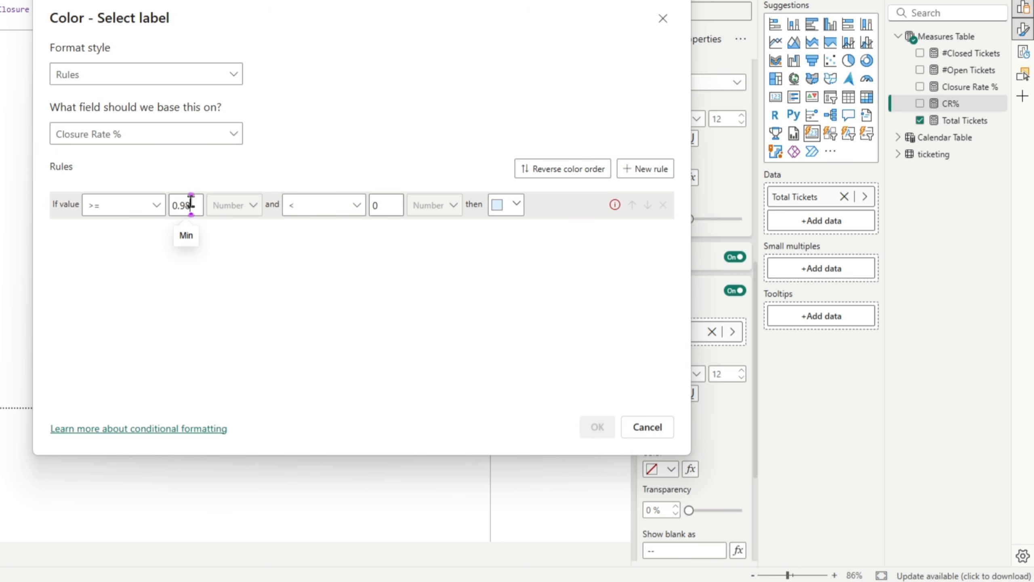
{"action": "type", "text": "5"}
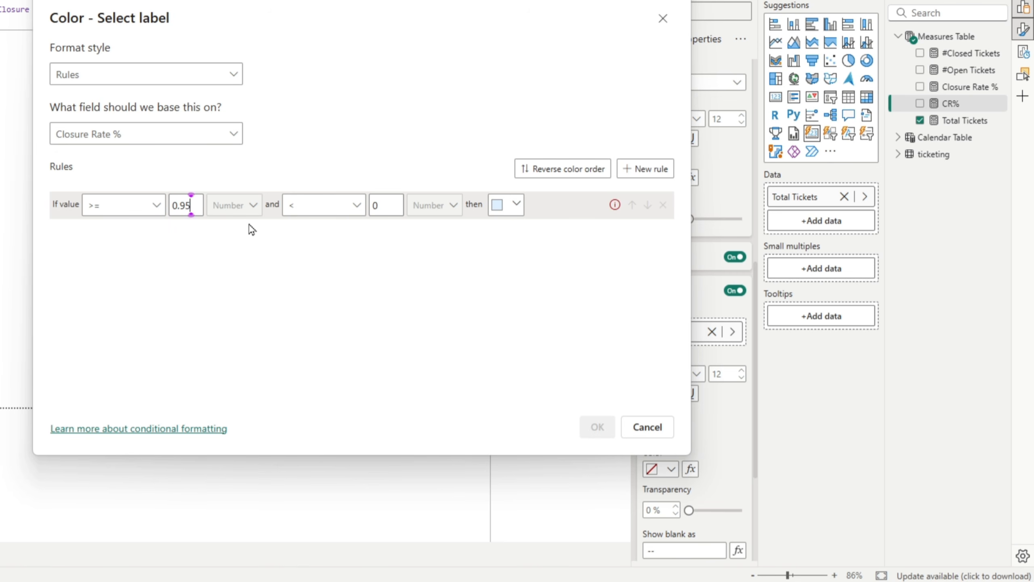
{"action": "left_click", "coordinate": [357, 205]}
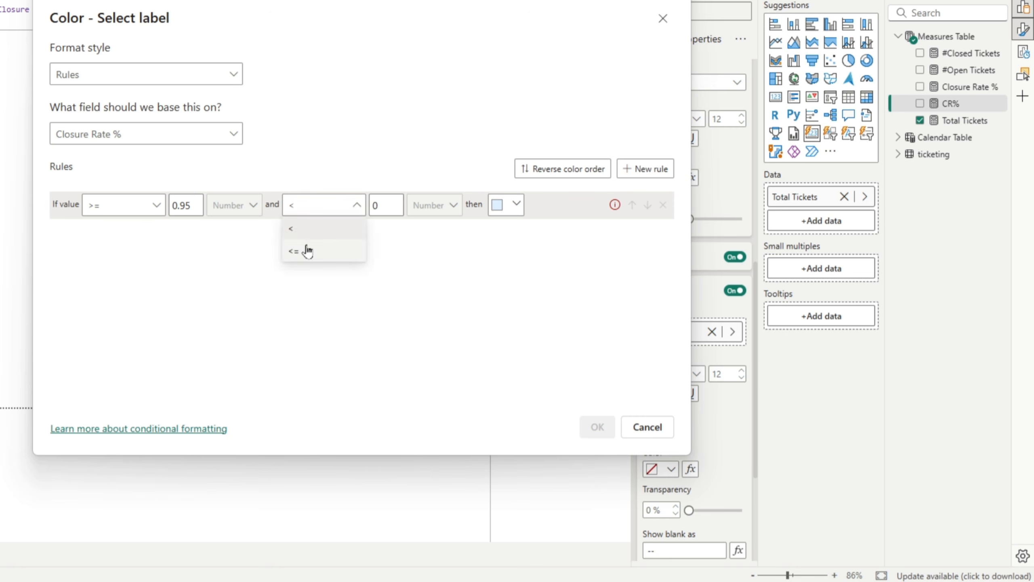
{"action": "left_click", "coordinate": [307, 250]}
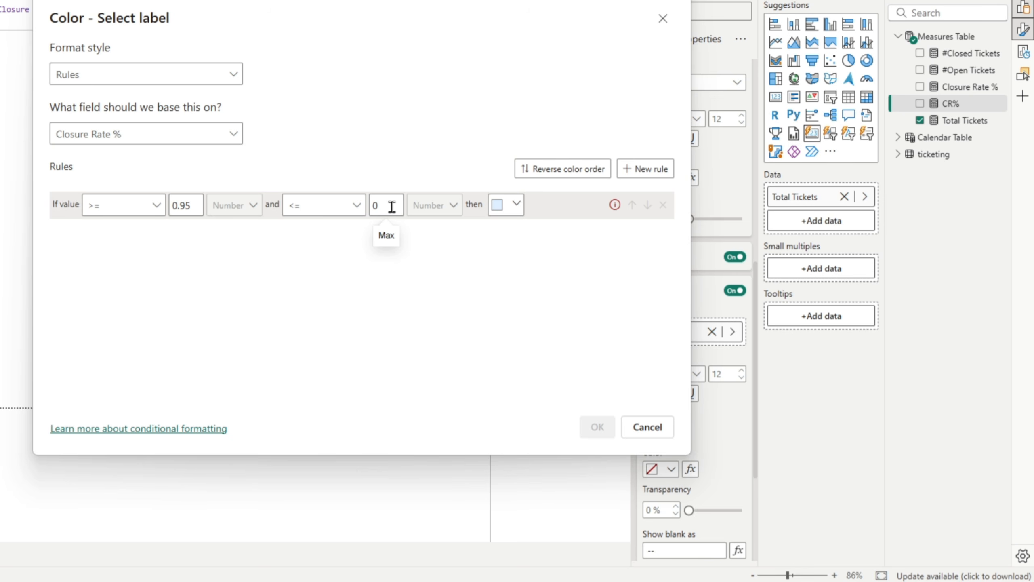
{"action": "left_click", "coordinate": [392, 206]}
{"action": "key", "text": "BackSpace"}
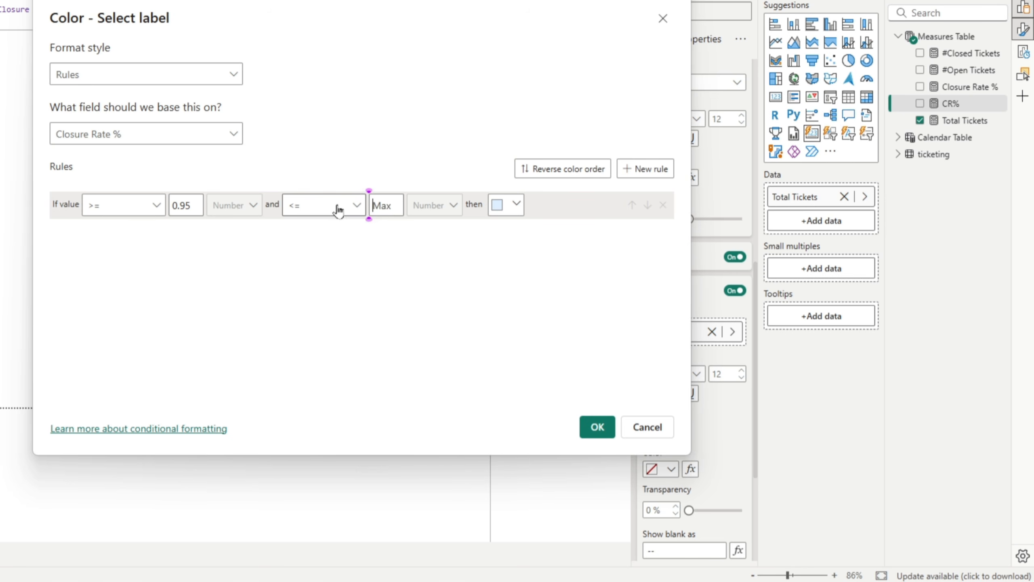
- Give the first background color rule a custom light green
{"action": "left_click", "coordinate": [516, 205]}
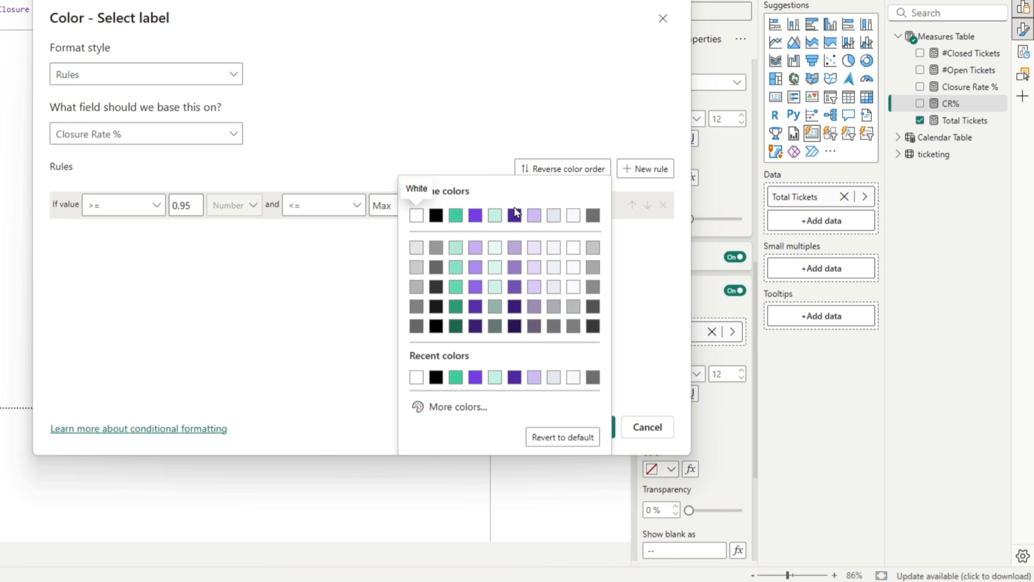
{"action": "left_click", "coordinate": [456, 407]}
{"action": "left_click", "coordinate": [459, 359]}
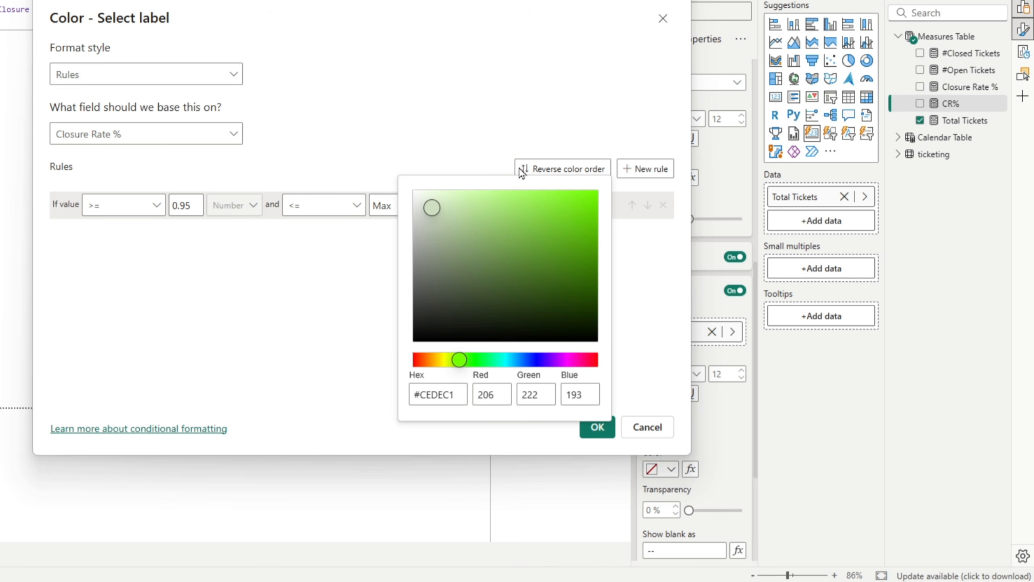
{"action": "left_click", "coordinate": [481, 359]}
{"action": "left_click_drag", "start_coordinate": [513, 204], "coordinate": [480, 195]}
{"action": "left_click_drag", "start_coordinate": [480, 360], "coordinate": [480, 359]}
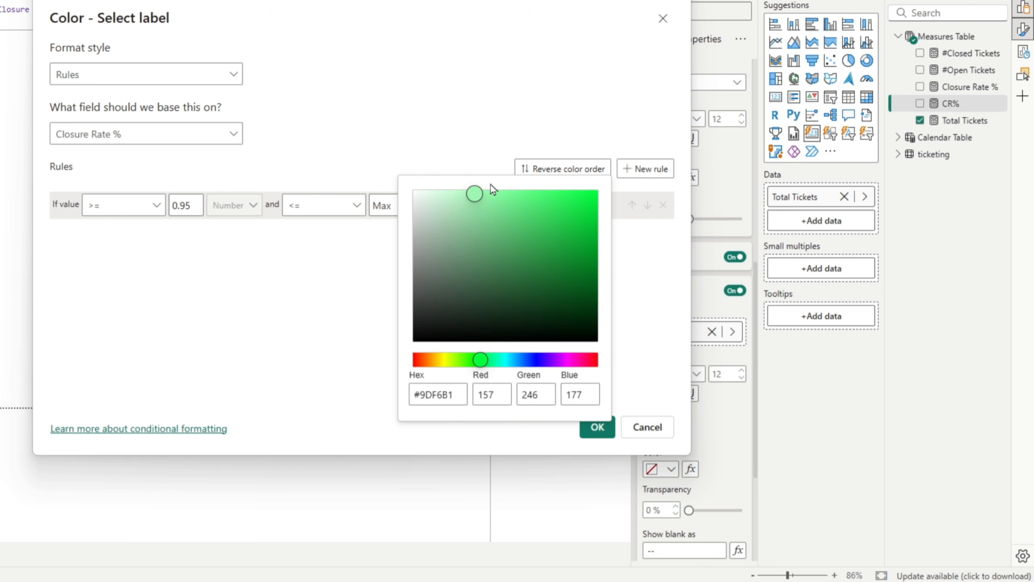
{"action": "left_click", "coordinate": [476, 193]}
{"action": "left_click_drag", "start_coordinate": [476, 199], "coordinate": [458, 194]}
{"action": "left_click", "coordinate": [171, 324]}
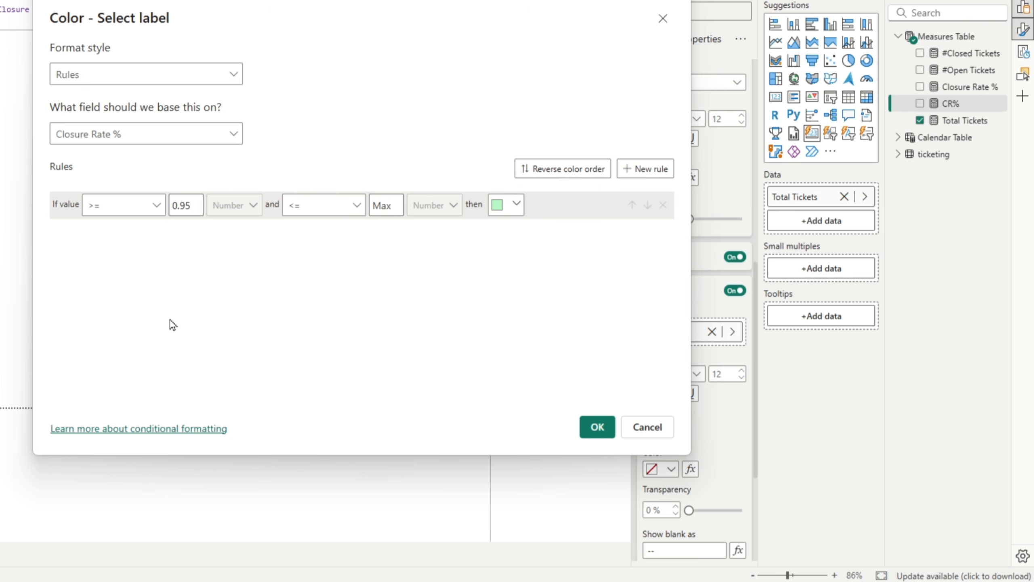
- Add a second background color rule covering values >= Min and < 0.95
{"action": "left_click", "coordinate": [641, 169]}
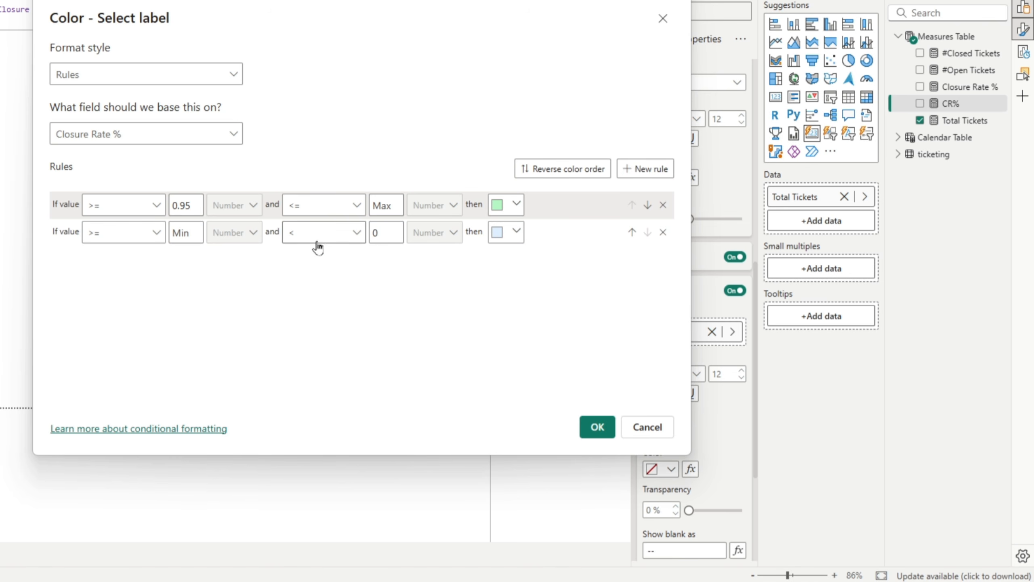
{"action": "left_click", "coordinate": [395, 231]}
{"action": "type", "text": ".95"}
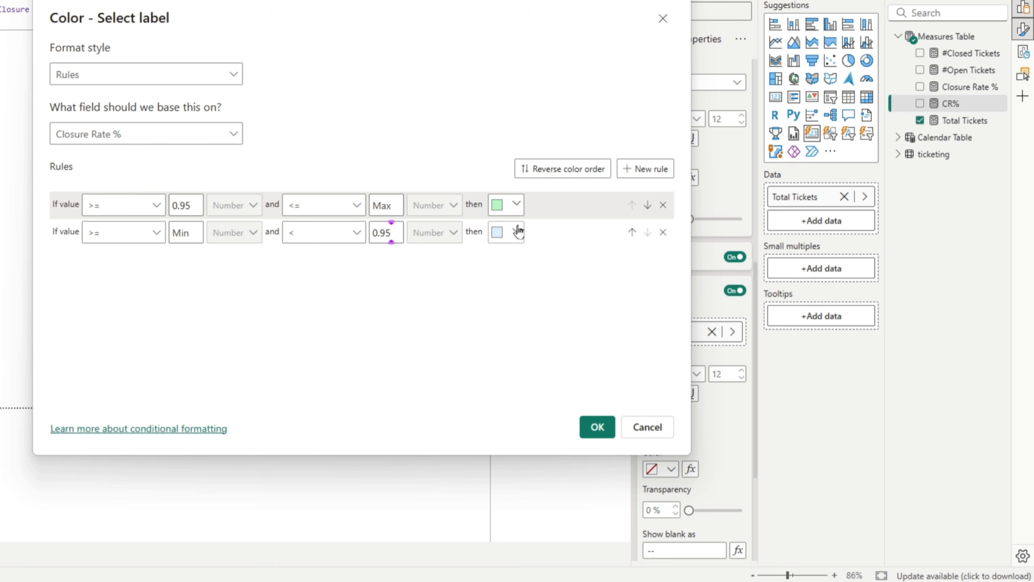
- Give the second background color rule the custom light red #FDC2C2 and apply the conditional formatting
{"action": "left_click", "coordinate": [507, 238]}
{"action": "left_click", "coordinate": [448, 220]}
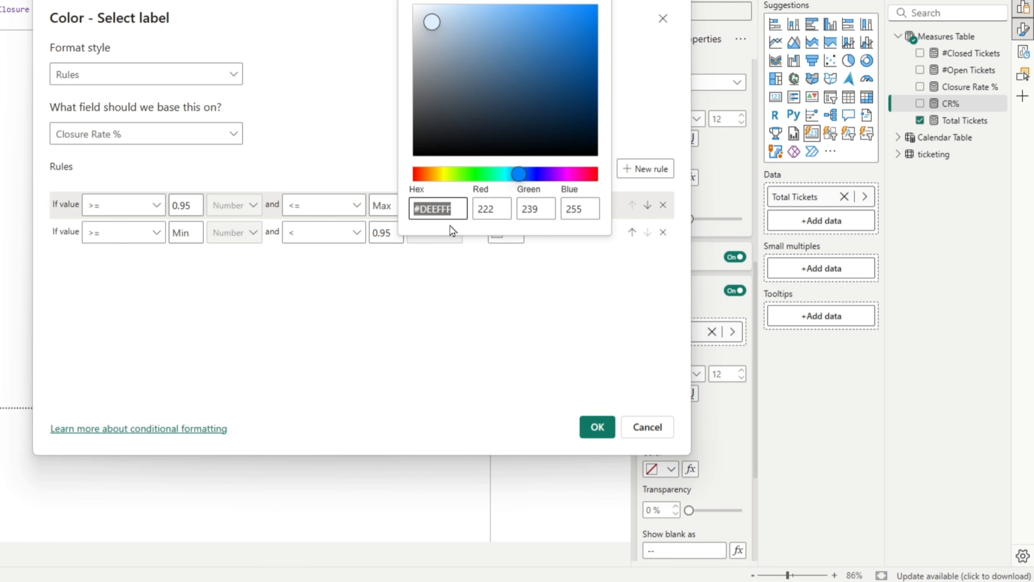
{"action": "left_click_drag", "start_coordinate": [431, 175], "coordinate": [403, 179]}
{"action": "left_click_drag", "start_coordinate": [461, 12], "coordinate": [453, 8]}
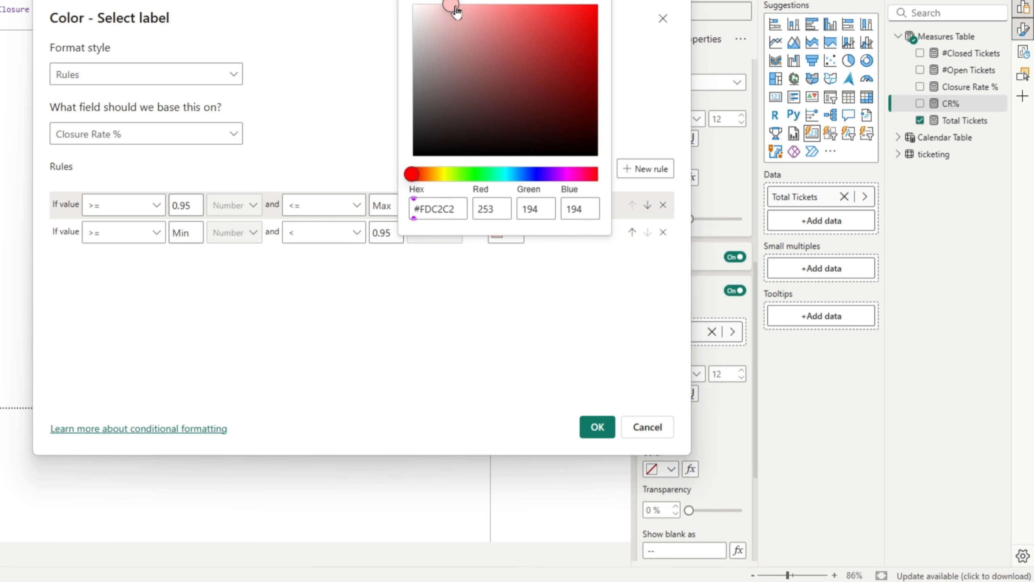
{"action": "left_click", "coordinate": [411, 369]}
{"action": "left_click", "coordinate": [592, 431]}
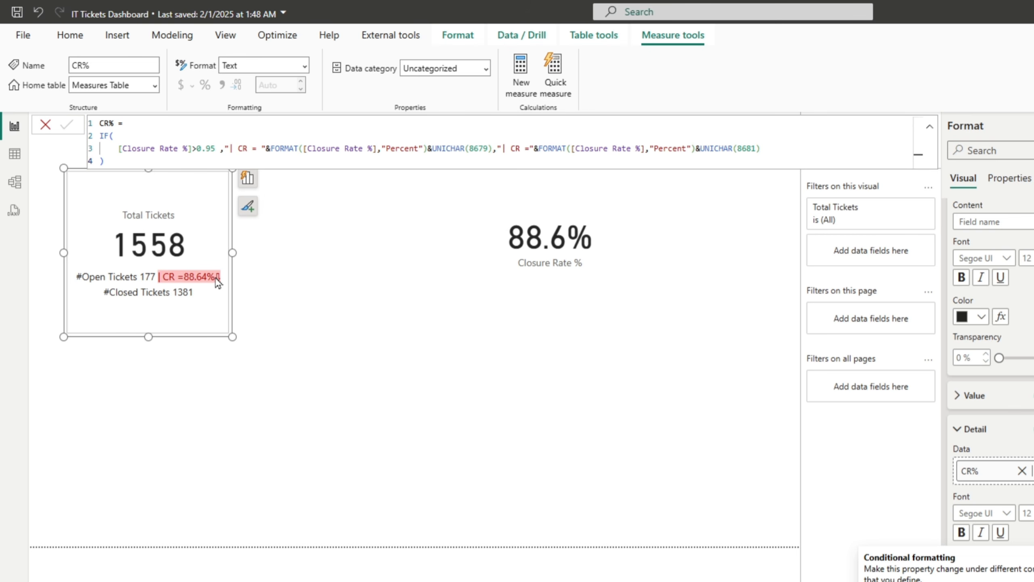
- Delete the standalone Closure Rate % card from the report page
{"action": "left_click", "coordinate": [512, 428]}
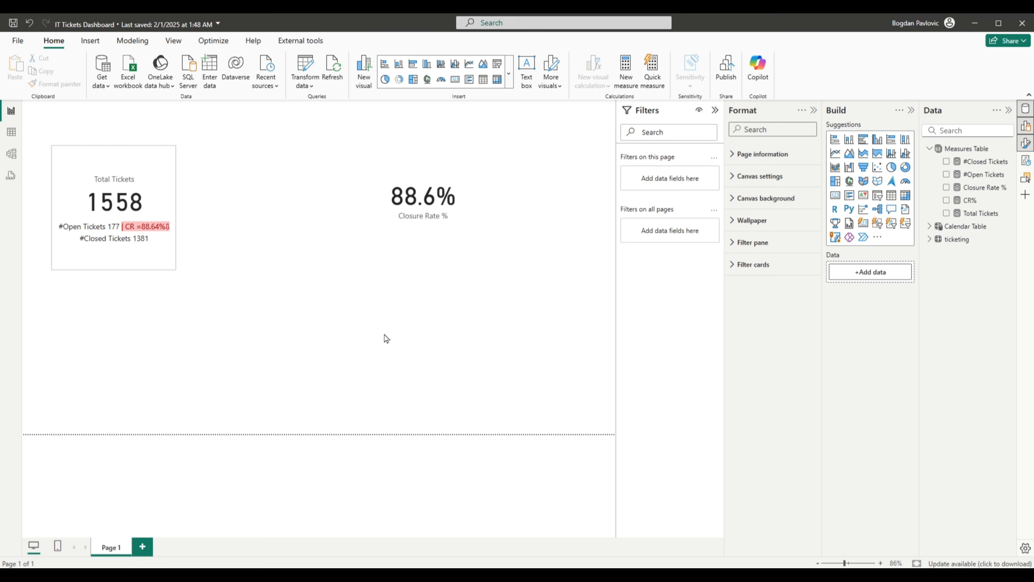
{"action": "left_click", "coordinate": [425, 240]}
{"action": "key", "text": "Delete"}
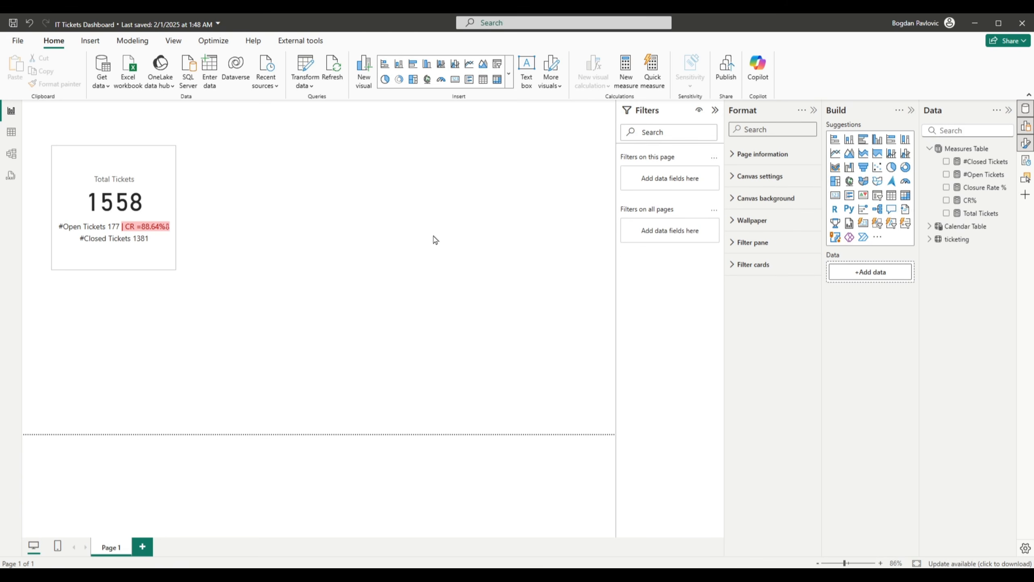
- Insert a new empty card visual and place it to the right of the Total Tickets card
{"action": "left_click", "coordinate": [510, 72]}
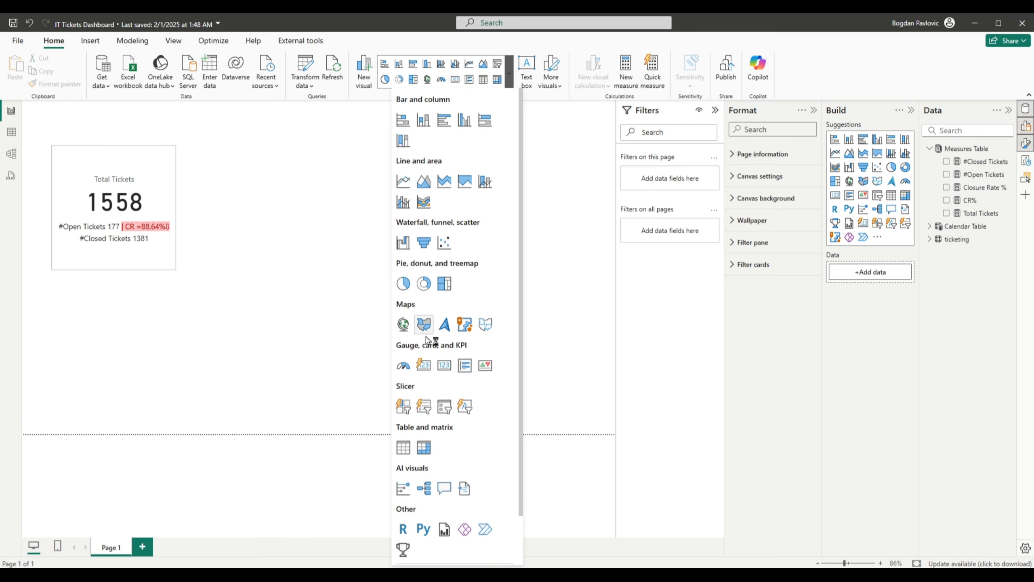
{"action": "left_click", "coordinate": [423, 366]}
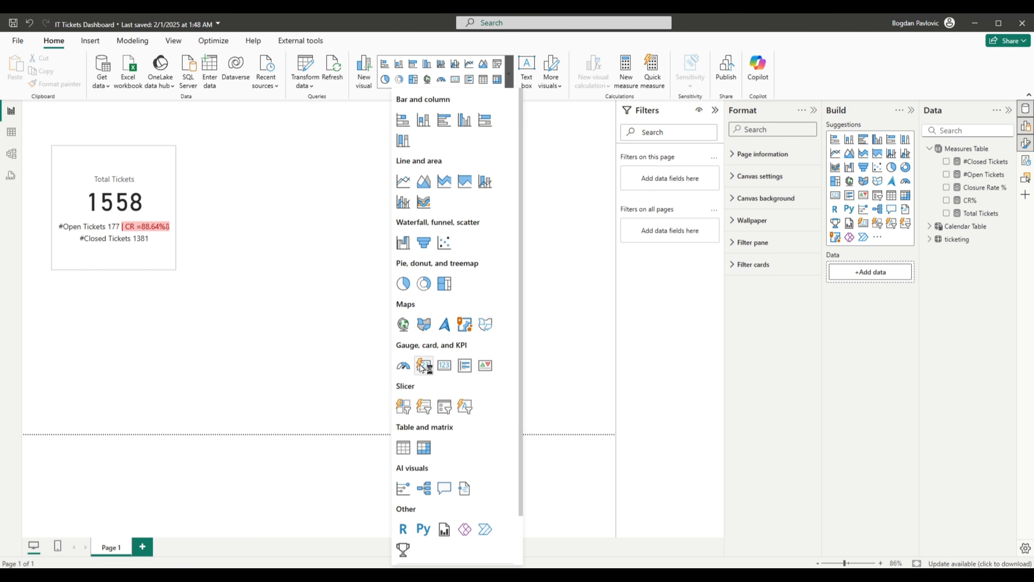
{"action": "left_click_drag", "start_coordinate": [78, 328], "coordinate": [411, 199]}
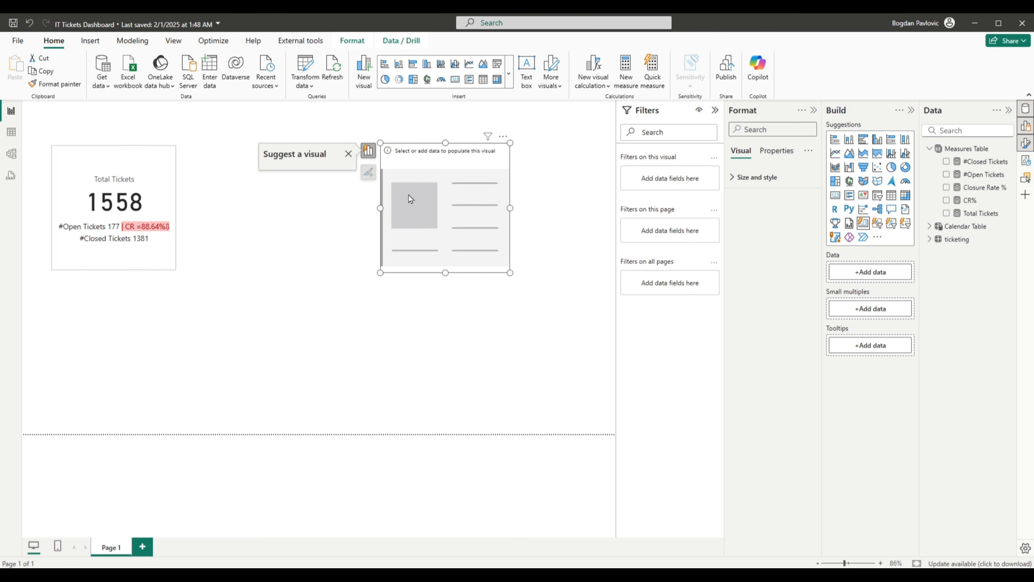
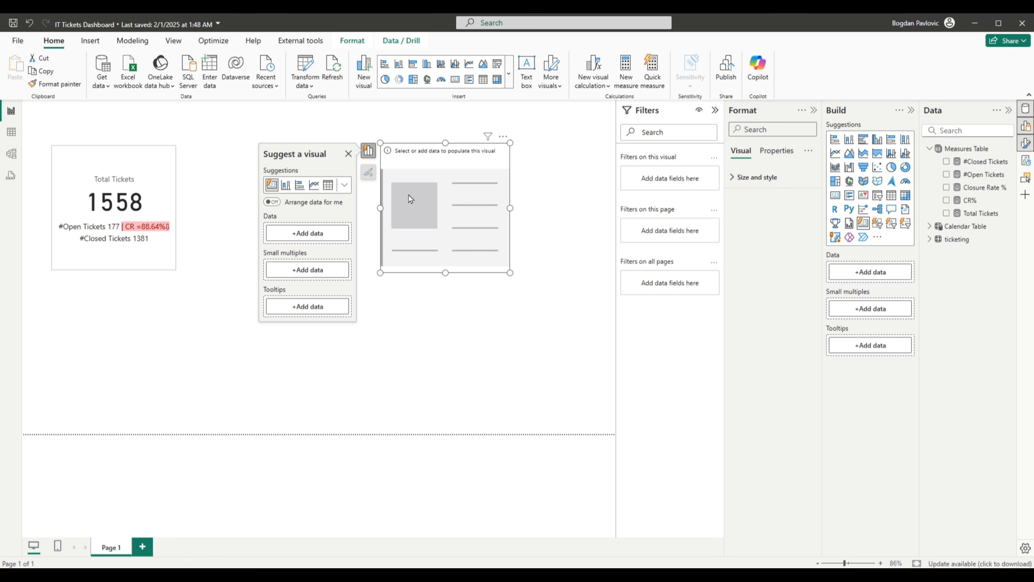
- Add a calculated column named Resolution Time to the ticketing table
{"action": "left_click", "coordinate": [13, 133]}
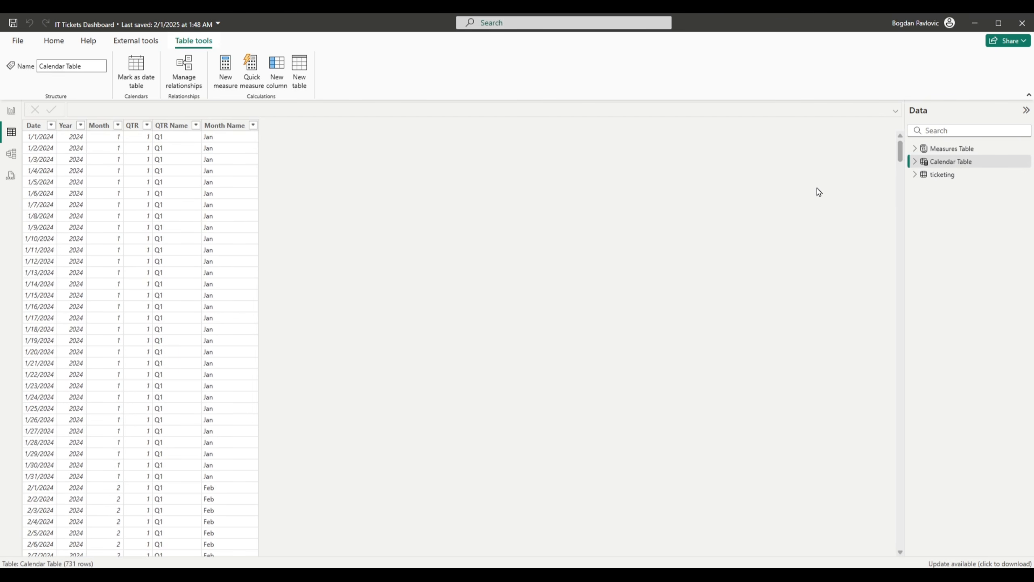
{"action": "left_click", "coordinate": [943, 175]}
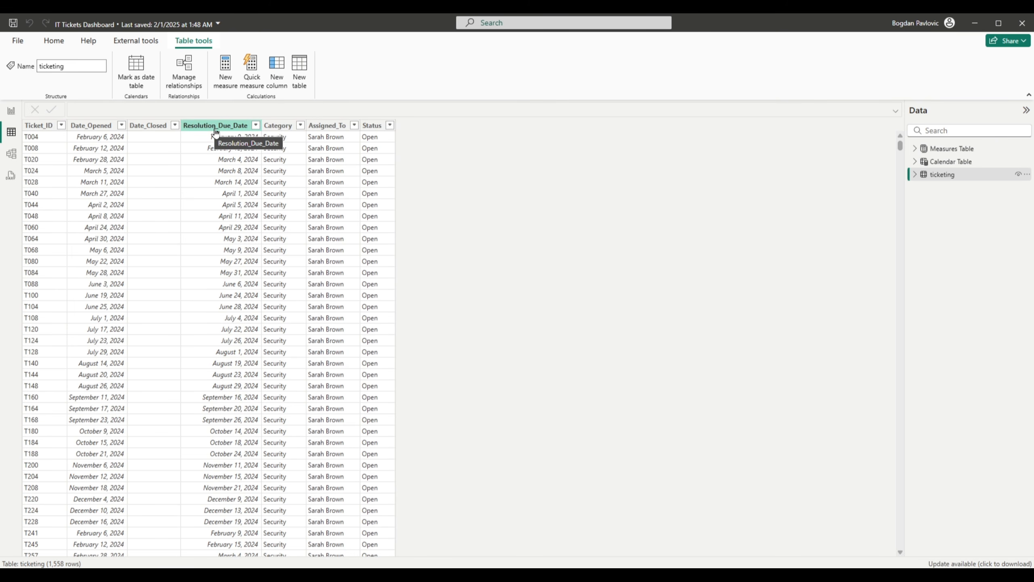
{"action": "left_click", "coordinate": [84, 127]}
{"action": "left_click", "coordinate": [139, 131]}
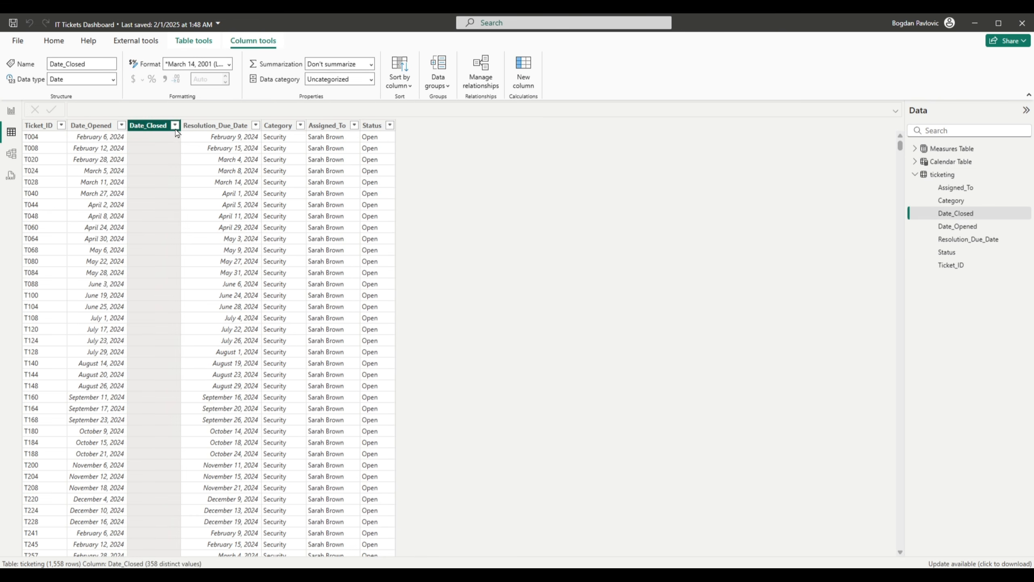
{"action": "left_click", "coordinate": [174, 125]}
{"action": "left_click", "coordinate": [141, 131]}
{"action": "left_click", "coordinate": [531, 68]}
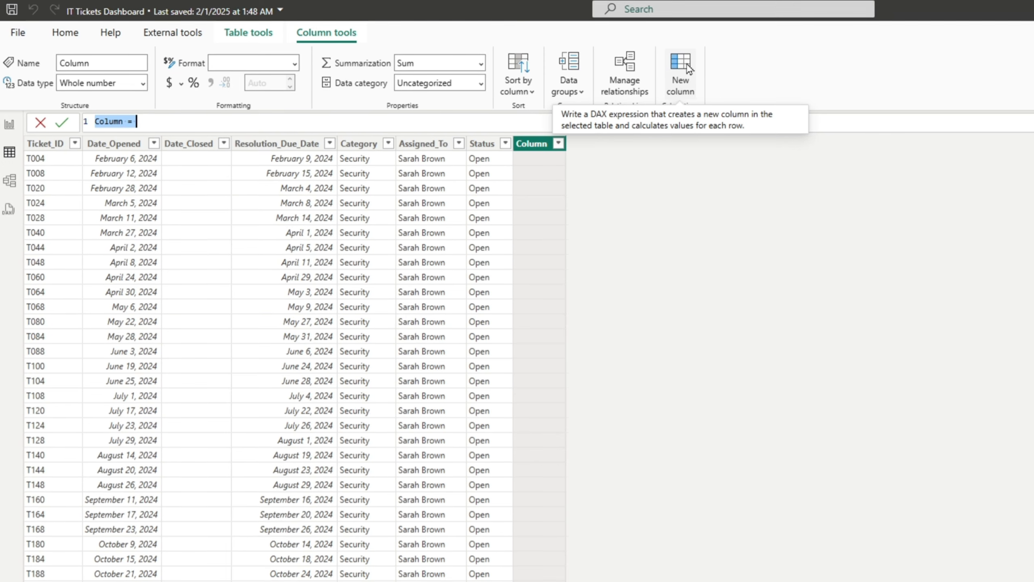
{"action": "type", "text": "Resolut"}
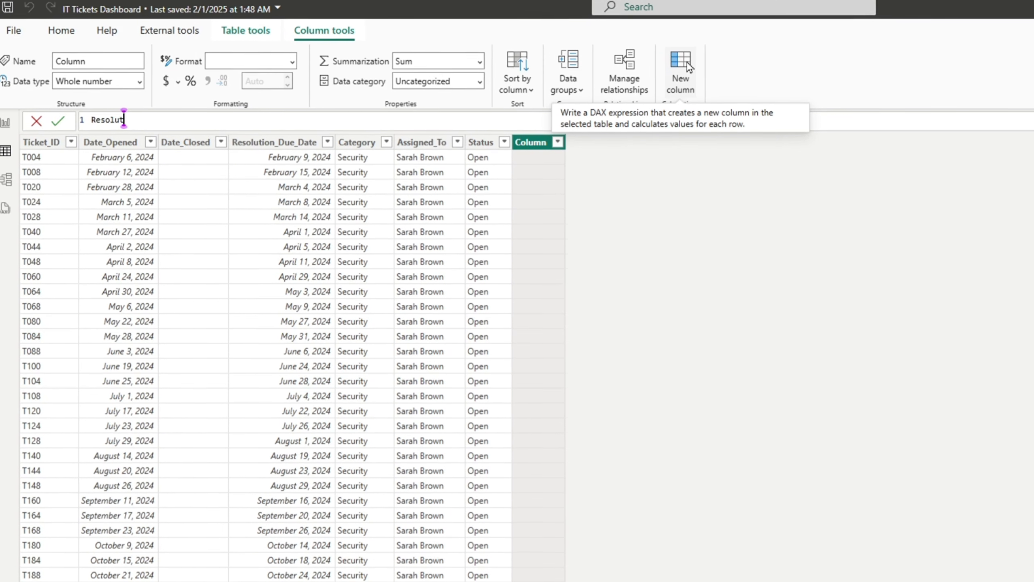
{"action": "type", "text": "ion Time"}
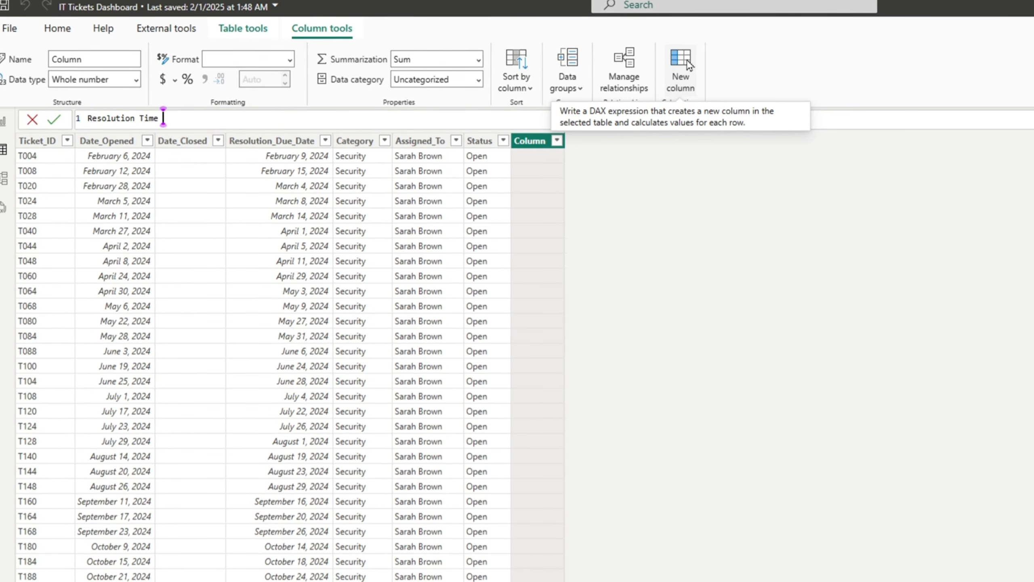
{"action": "type", "text": " ="}
{"action": "key", "text": "shift+Return"}
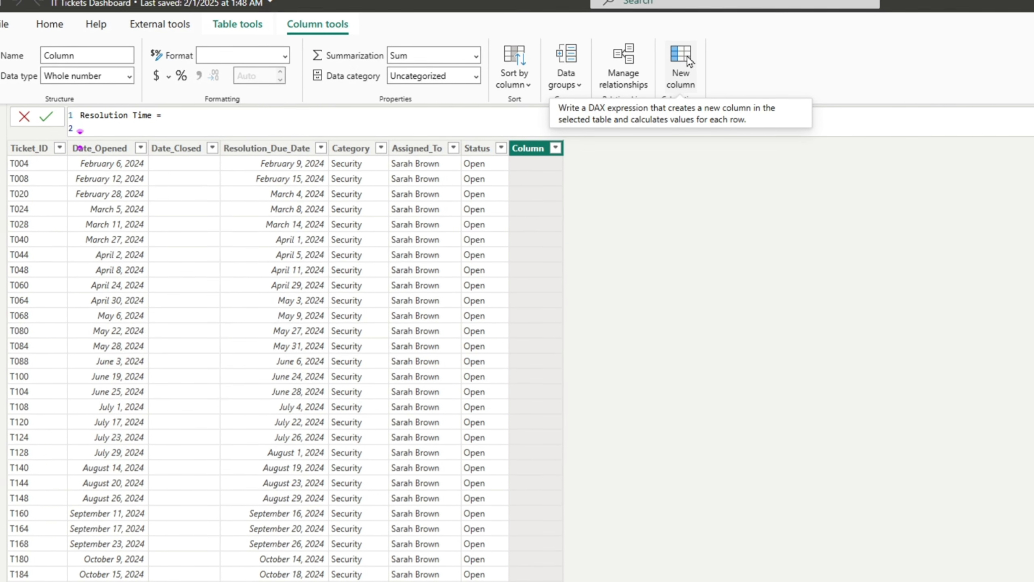
- Begin the Resolution Time formula with the DATEDIFF function, using ticketing[Date_Opened] as the first date
{"action": "type", "text": "date"}
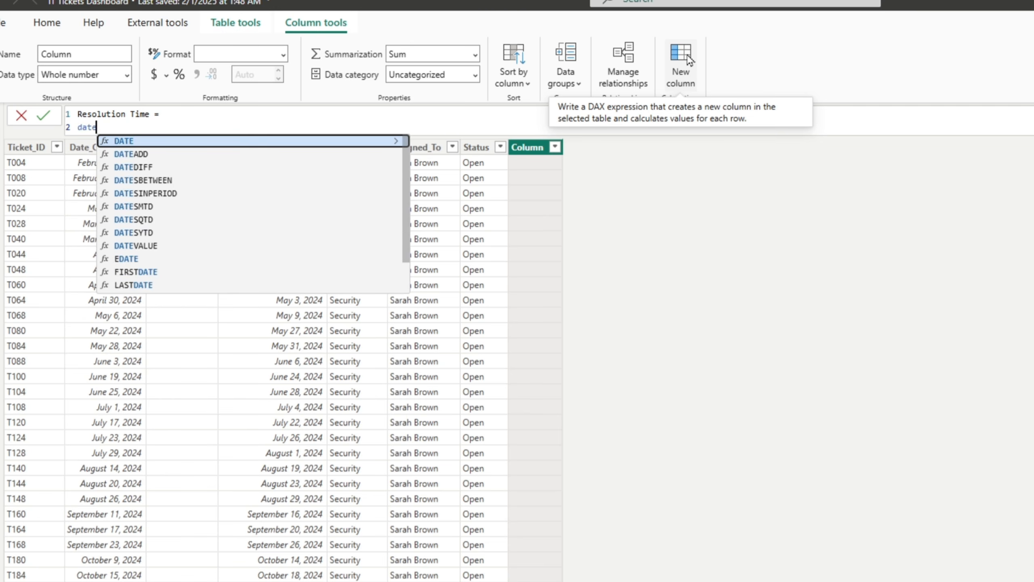
{"action": "type", "text": "d"}
{"action": "key", "text": "Tab"}
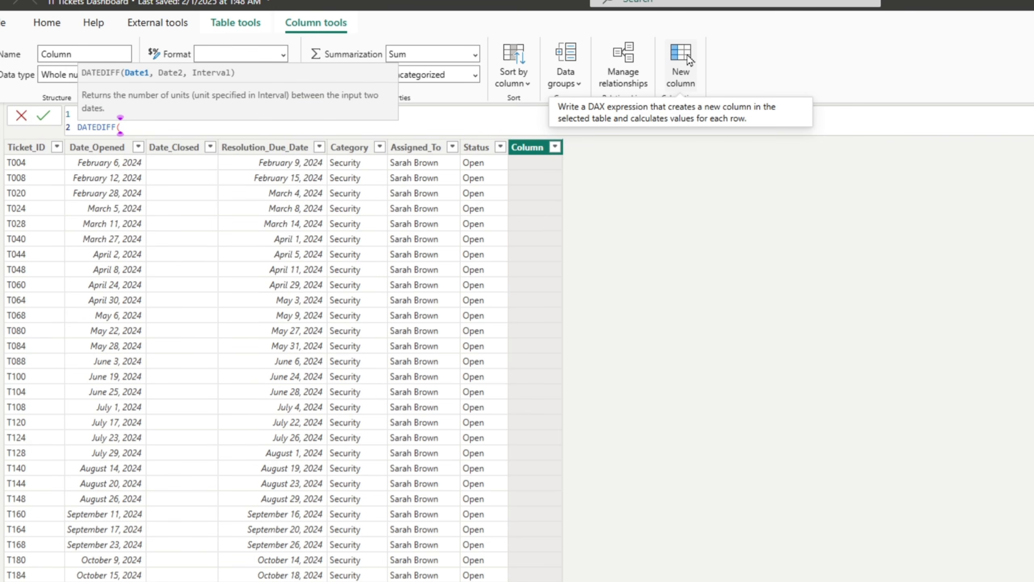
{"action": "type", "text": "date"}
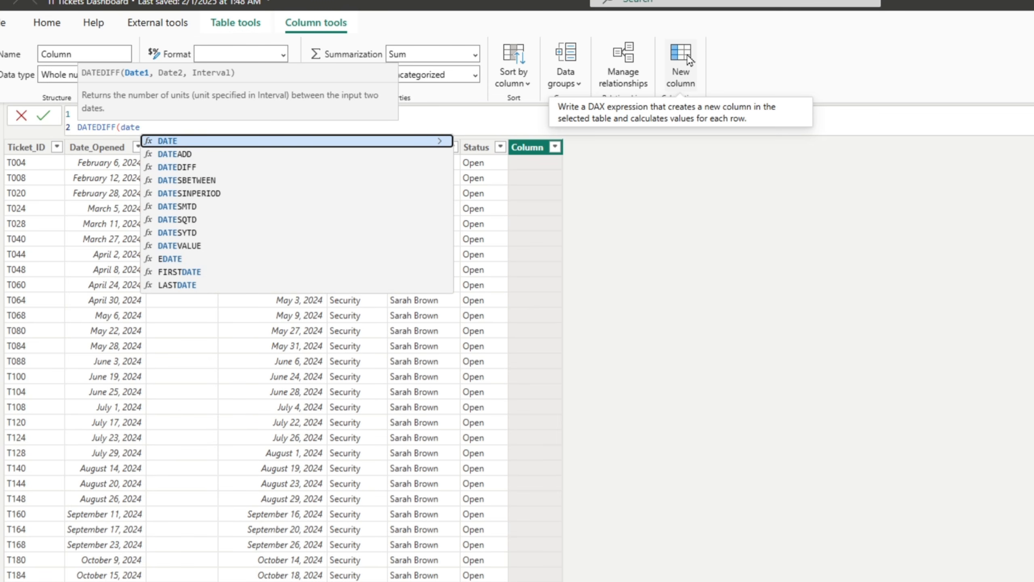
{"action": "type", "text": "_"}
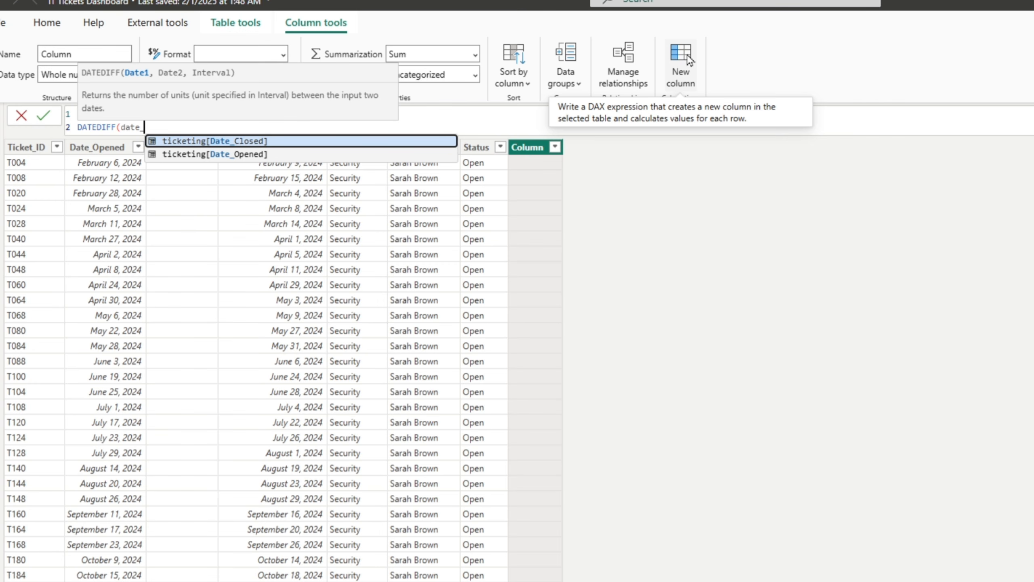
{"action": "key", "text": "Down"}
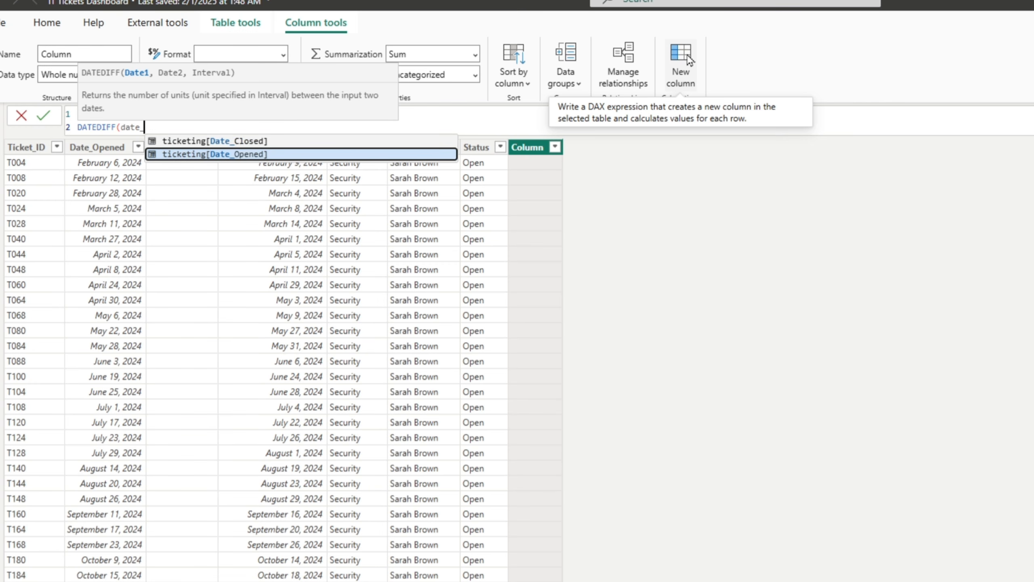
{"action": "key", "text": "Tab"}
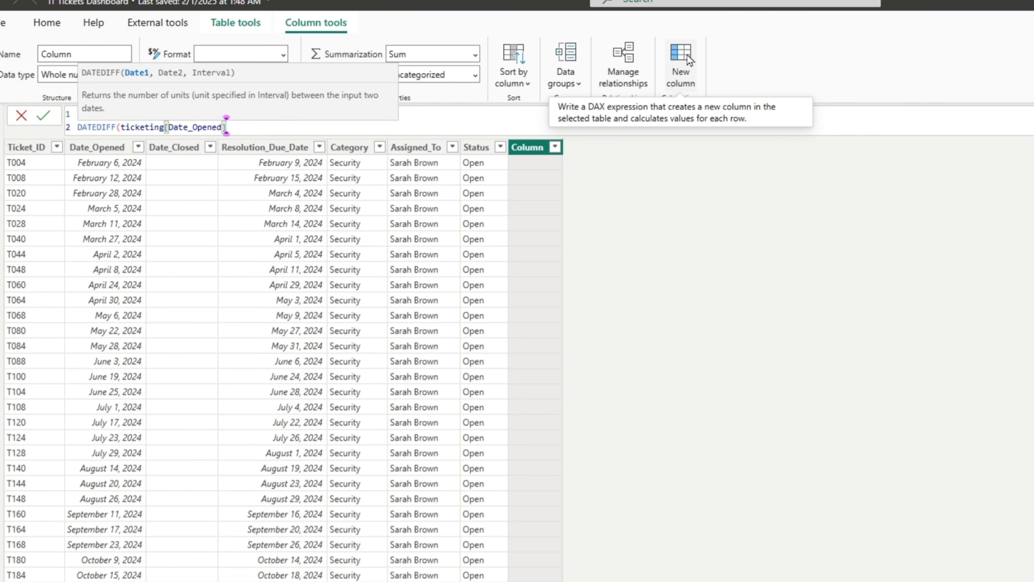
- Complete the DATEDIFF formula with ticketing[Date_Closed] as the second date and HOUR as the interval, and commit it
{"action": "type", "text": ",closed"}
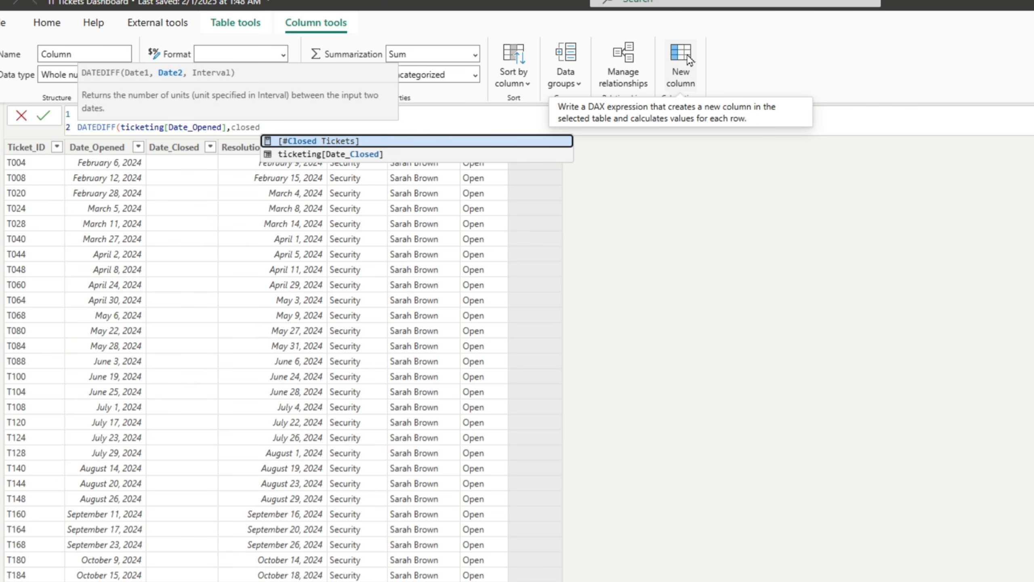
{"action": "key", "text": "Down"}
{"action": "key", "text": "Tab"}
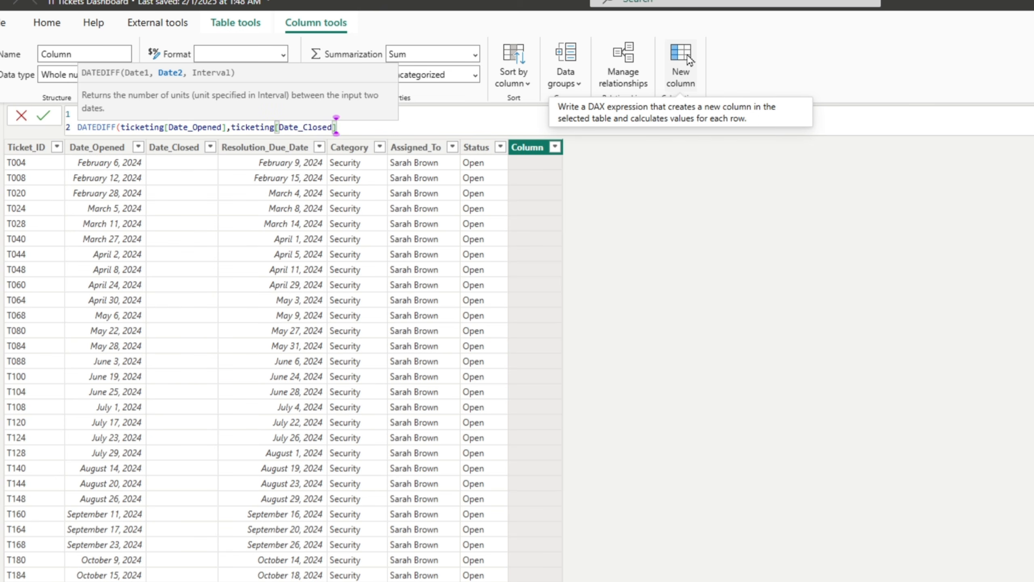
{"action": "type", "text": ","}
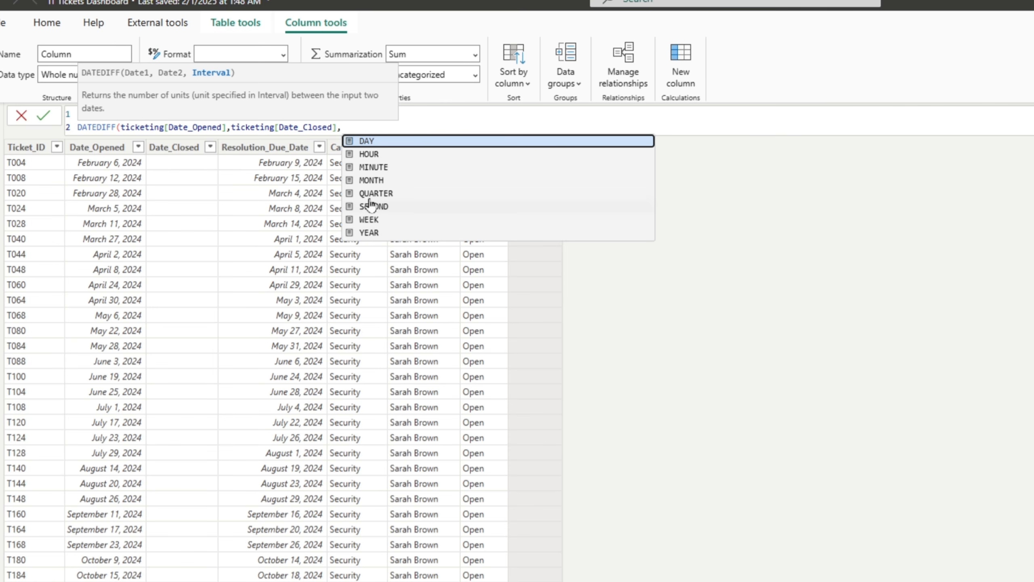
{"action": "left_click", "coordinate": [367, 154]}
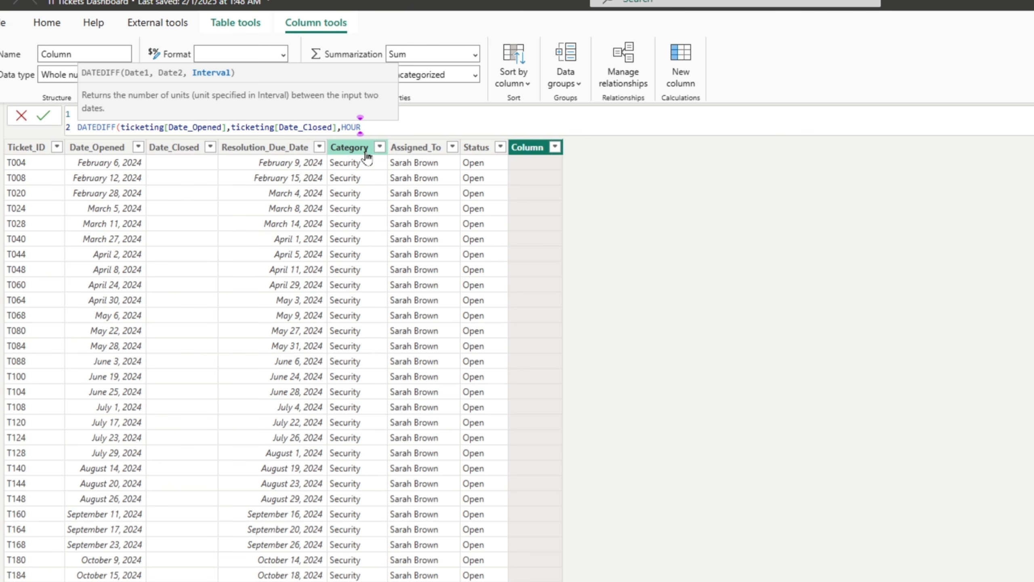
{"action": "type", "text": ")"}
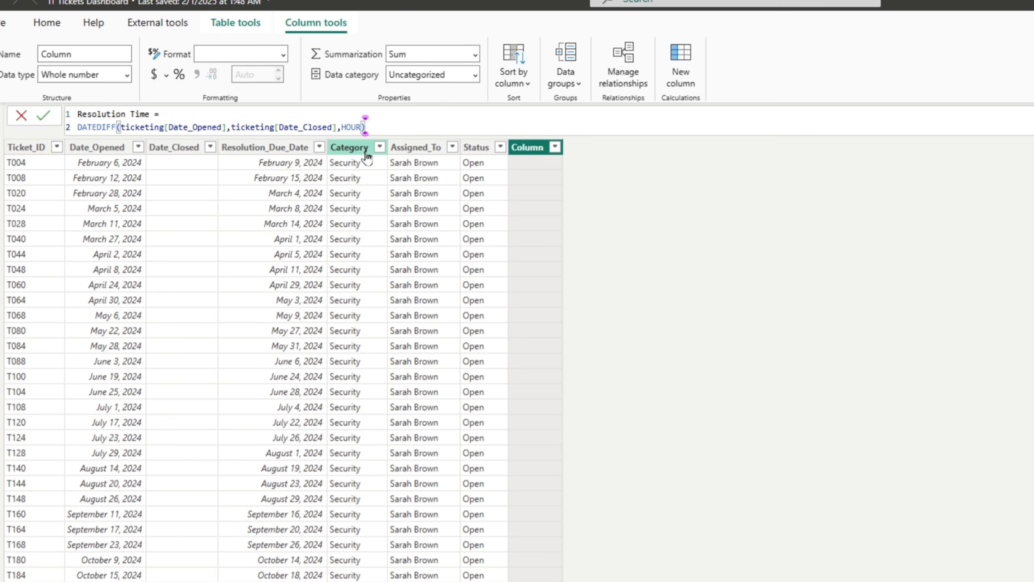
{"action": "key", "text": "Return"}
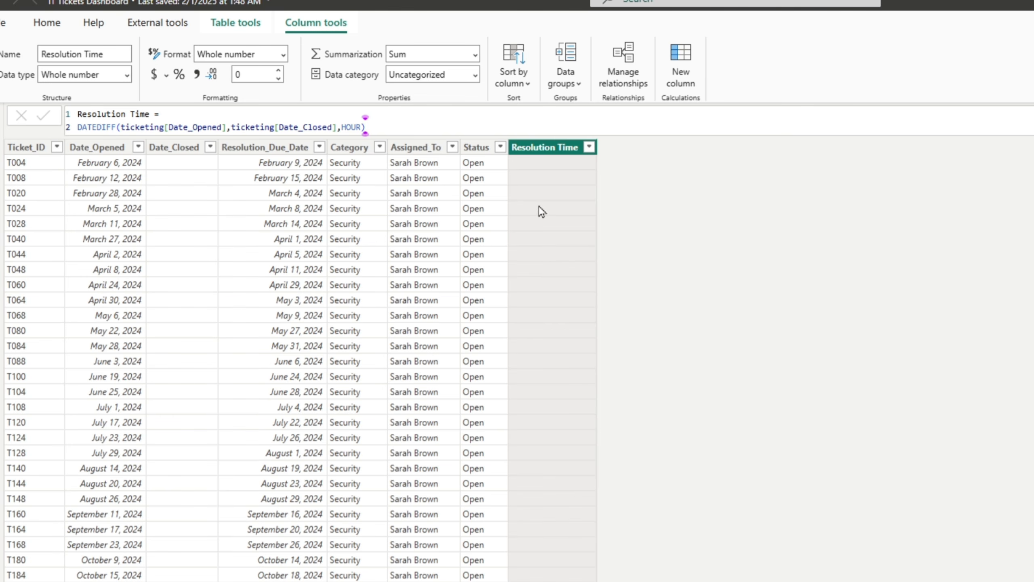
- Filter the Resolution Time column to blank values and check the Date_Closed and Status entries of those tickets
{"action": "left_click", "coordinate": [589, 147]}
{"action": "left_click", "coordinate": [642, 292]}
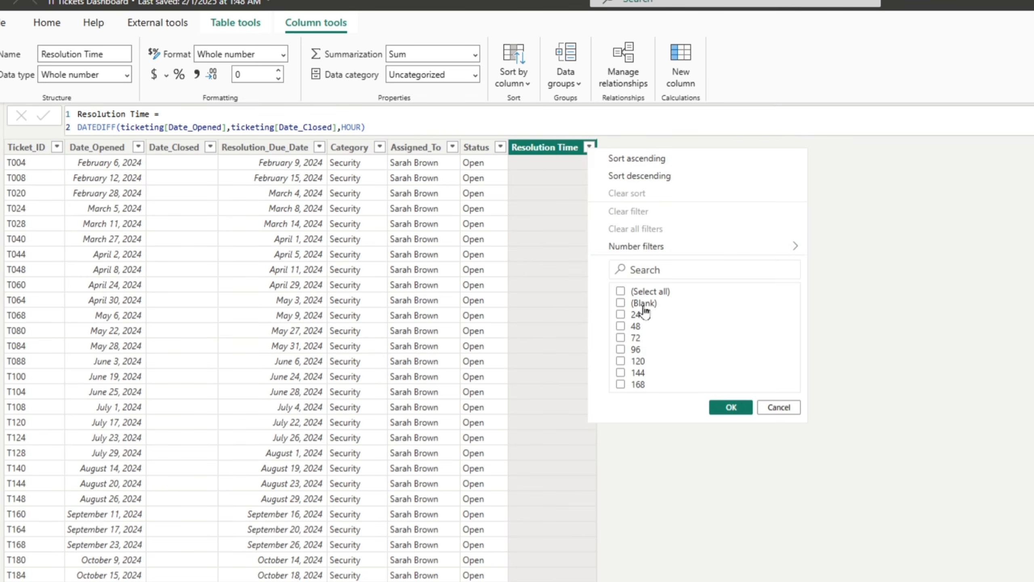
{"action": "left_click", "coordinate": [643, 304]}
{"action": "left_click", "coordinate": [717, 406]}
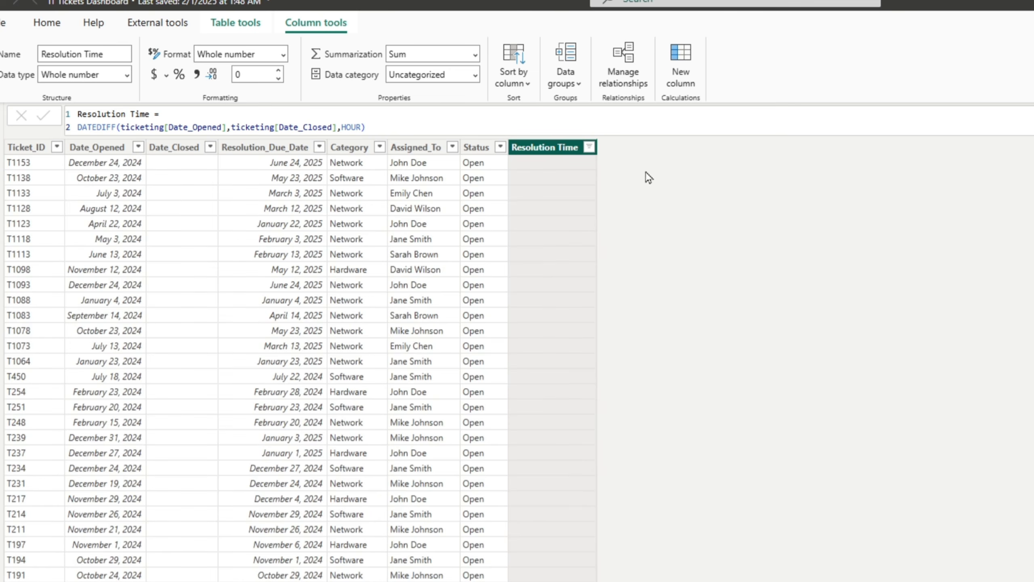
{"action": "scroll", "coordinate": [573, 298], "scroll_direction": "down", "scroll_amount": 6}
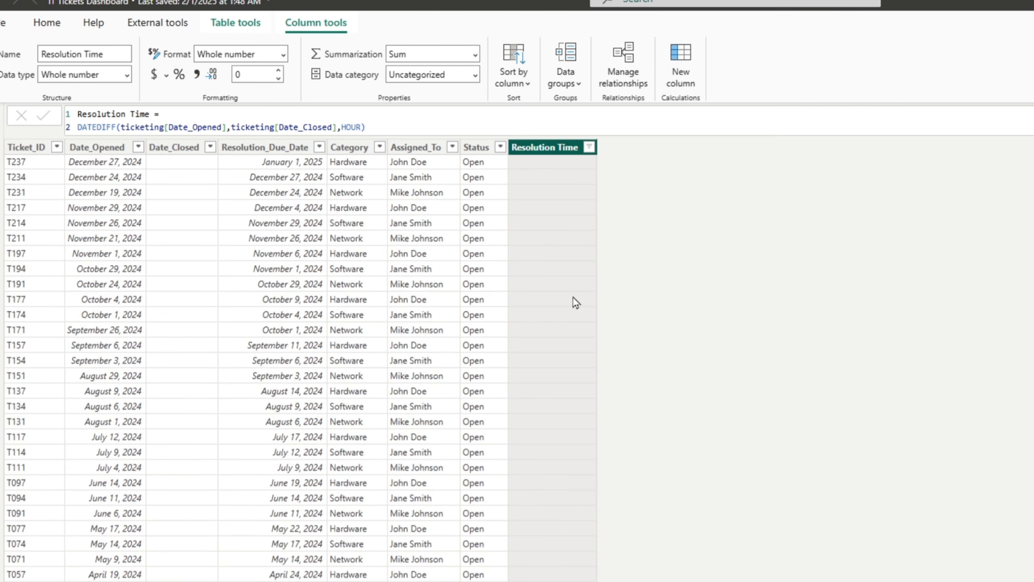
{"action": "scroll", "coordinate": [529, 324], "scroll_direction": "up", "scroll_amount": 5}
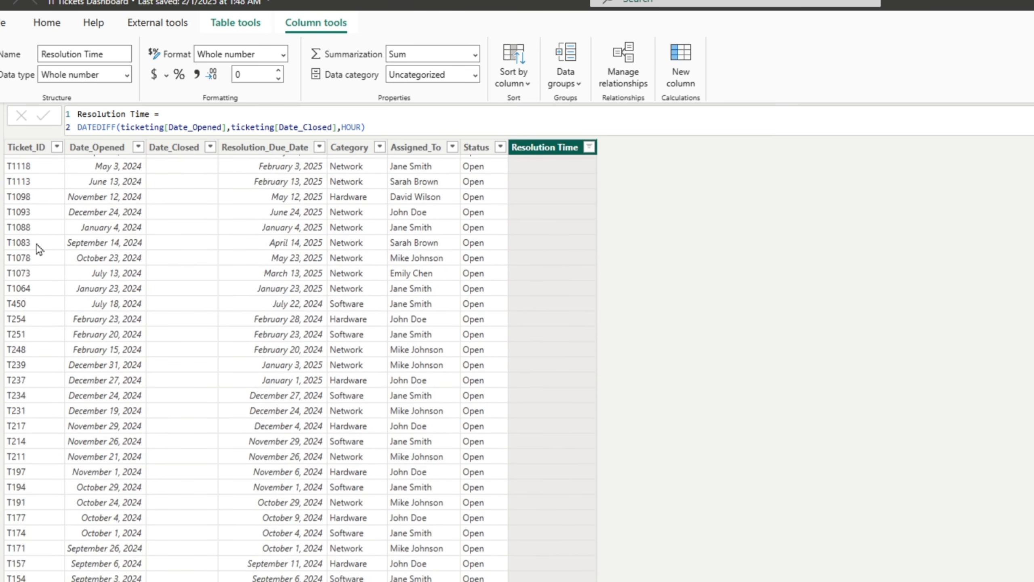
{"action": "left_click", "coordinate": [210, 147]}
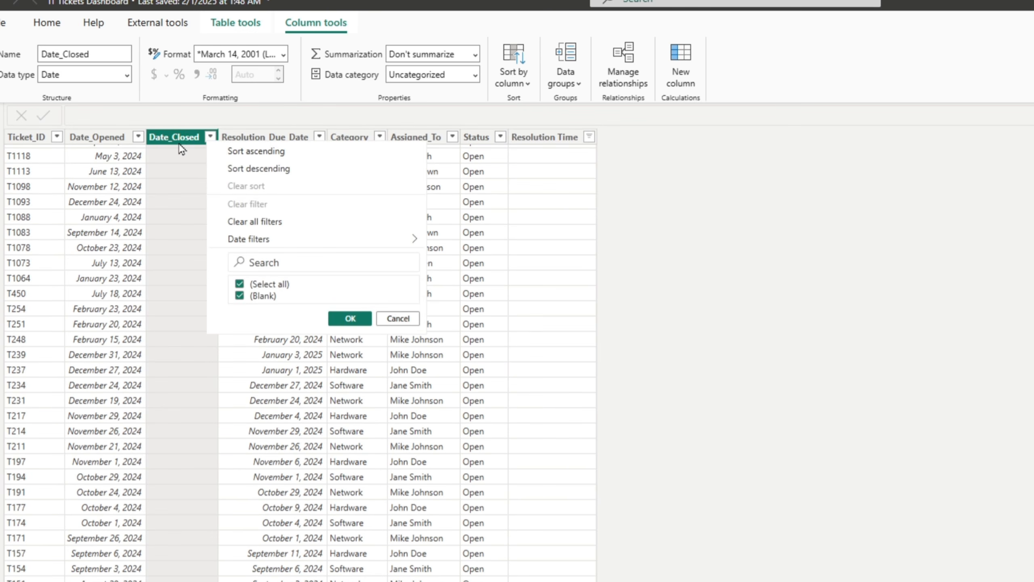
{"action": "left_click", "coordinate": [173, 138]}
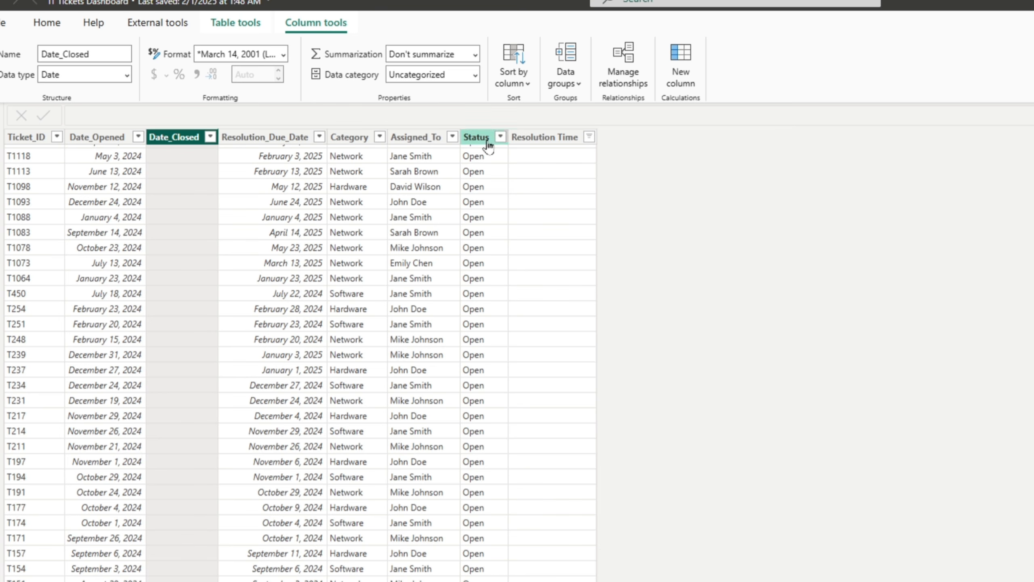
{"action": "scroll", "coordinate": [625, 224], "scroll_direction": "up", "scroll_amount": 1}
{"action": "scroll", "coordinate": [608, 234], "scroll_direction": "down", "scroll_amount": 1}
{"action": "scroll", "coordinate": [608, 235], "scroll_direction": "up", "scroll_amount": 1}
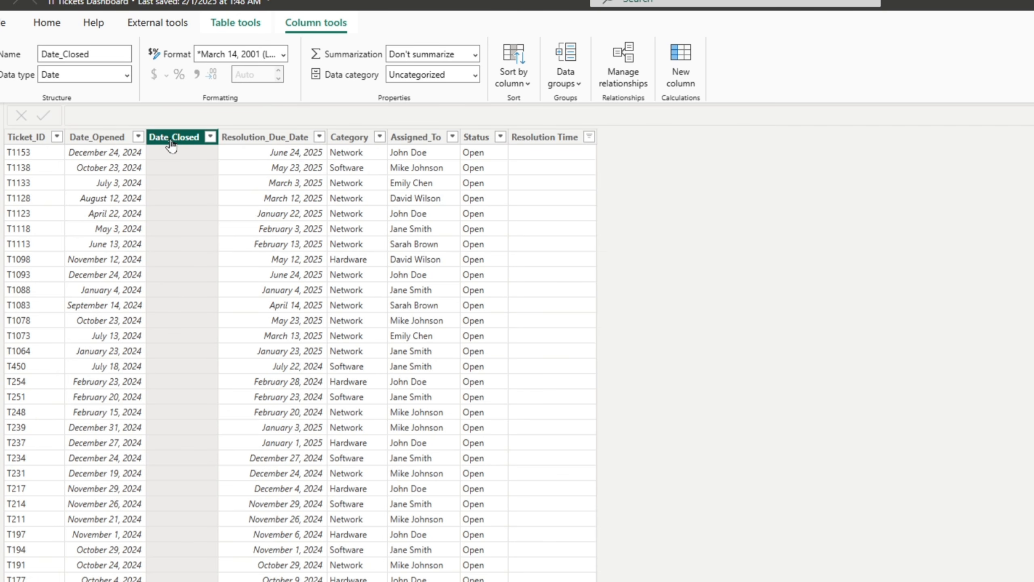
- Change the Resolution Time filter to include every value except blanks
{"action": "left_click", "coordinate": [590, 137]}
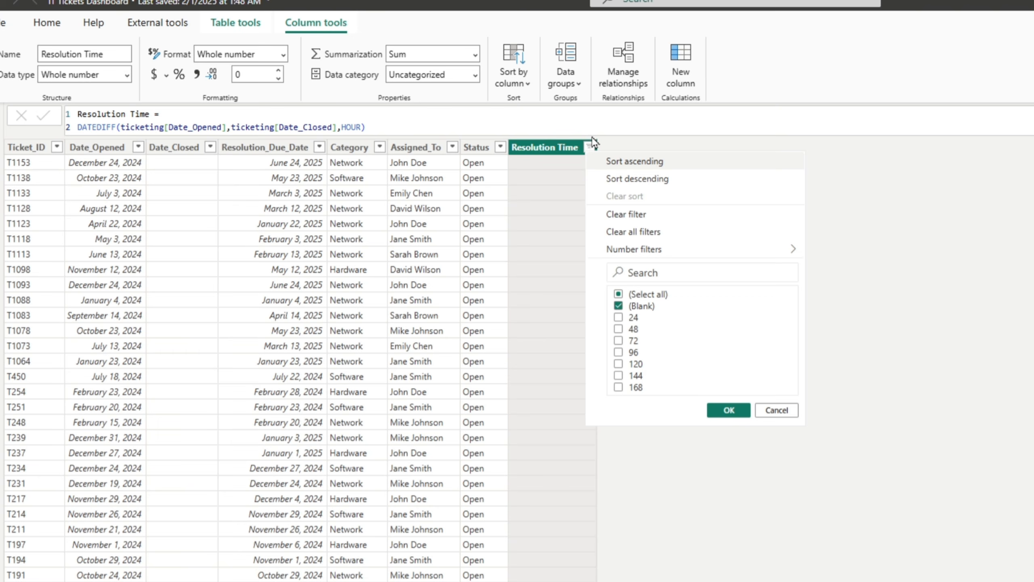
{"action": "left_click", "coordinate": [620, 295]}
{"action": "left_click", "coordinate": [626, 306]}
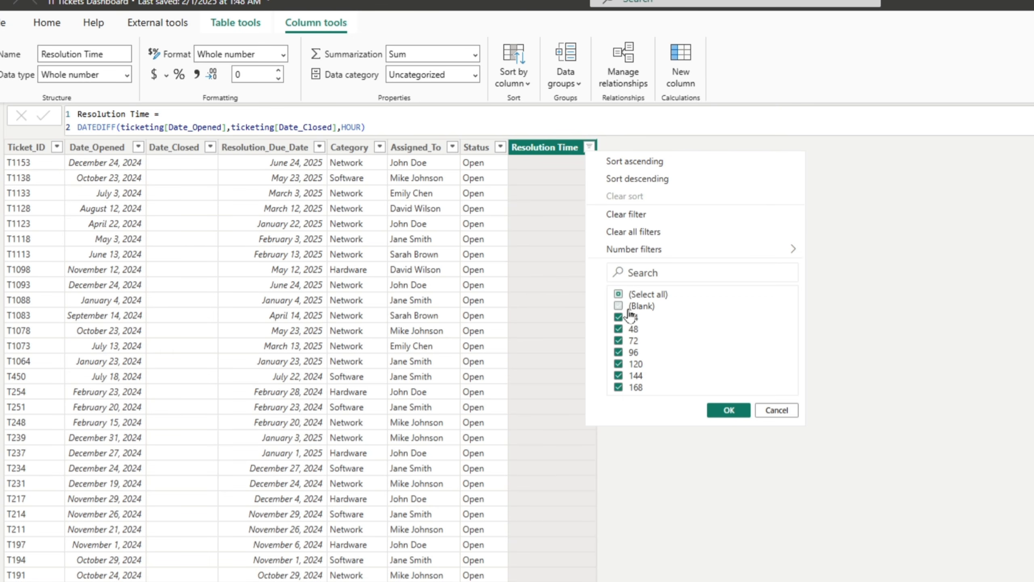
{"action": "left_click", "coordinate": [733, 409]}
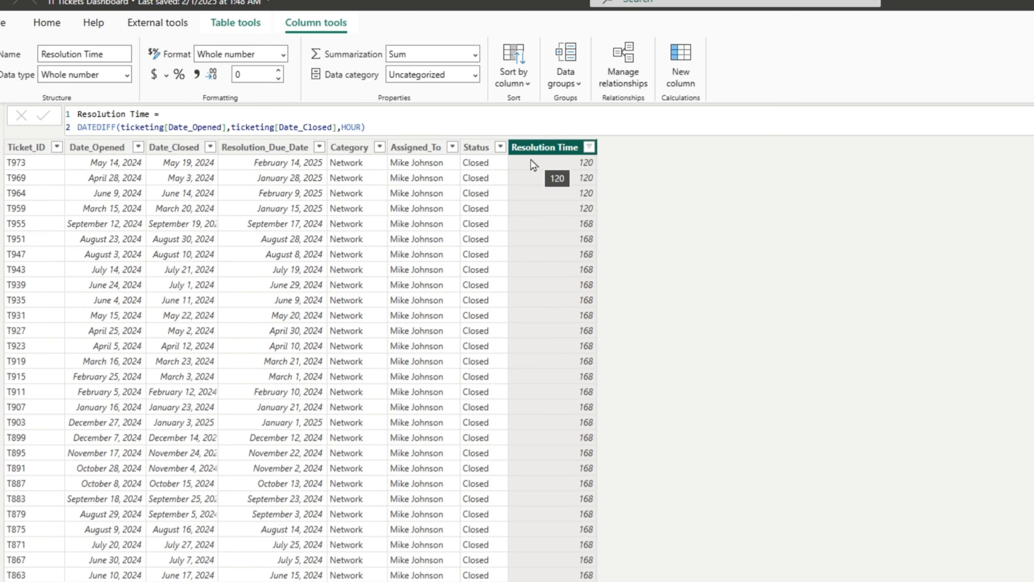
- Filter the Resolution Time column to only the value 24 to compare the opening and closing dates
{"action": "left_click", "coordinate": [590, 147]}
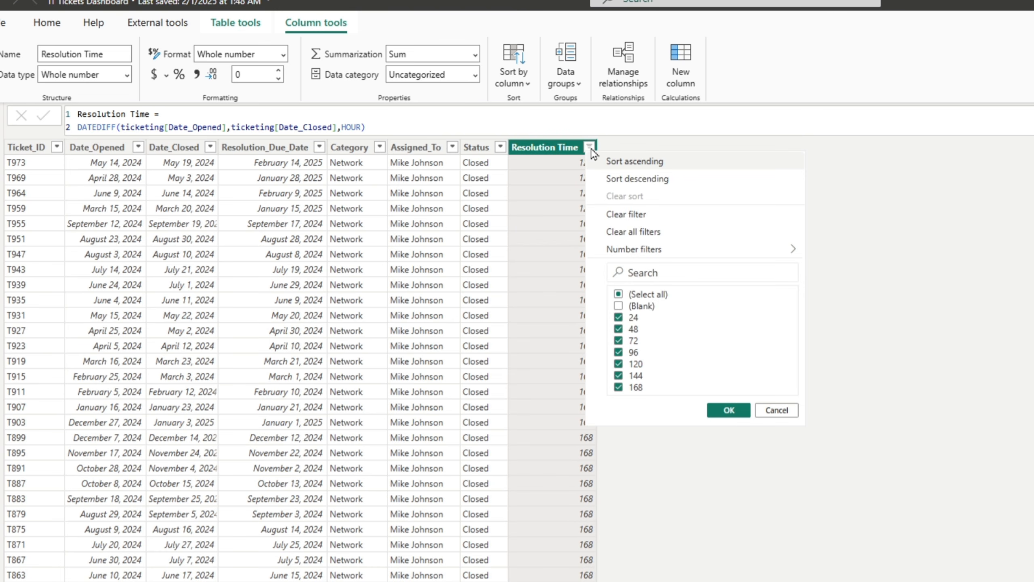
{"action": "left_click", "coordinate": [648, 294]}
{"action": "left_click", "coordinate": [633, 322]}
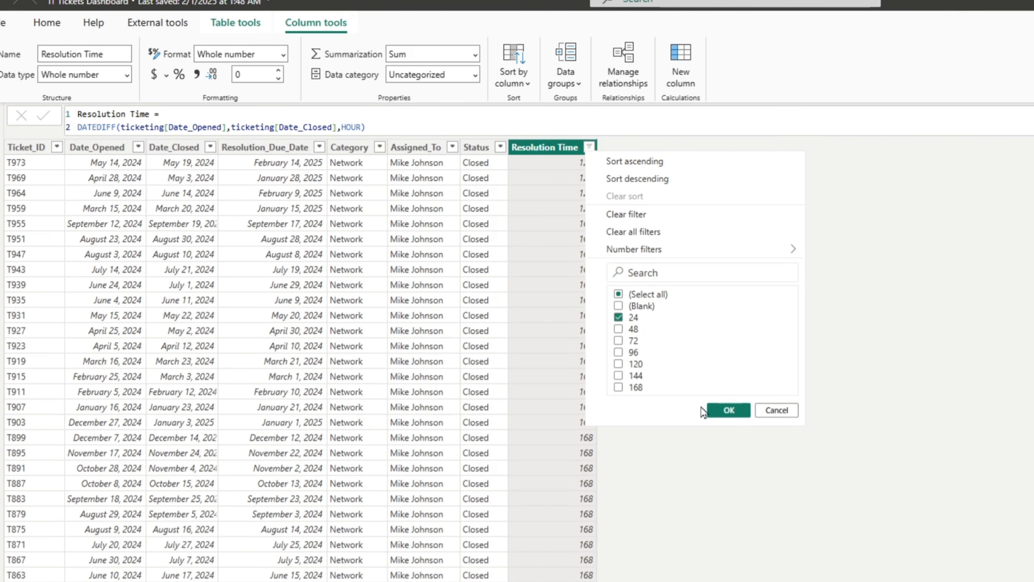
{"action": "left_click", "coordinate": [721, 410]}
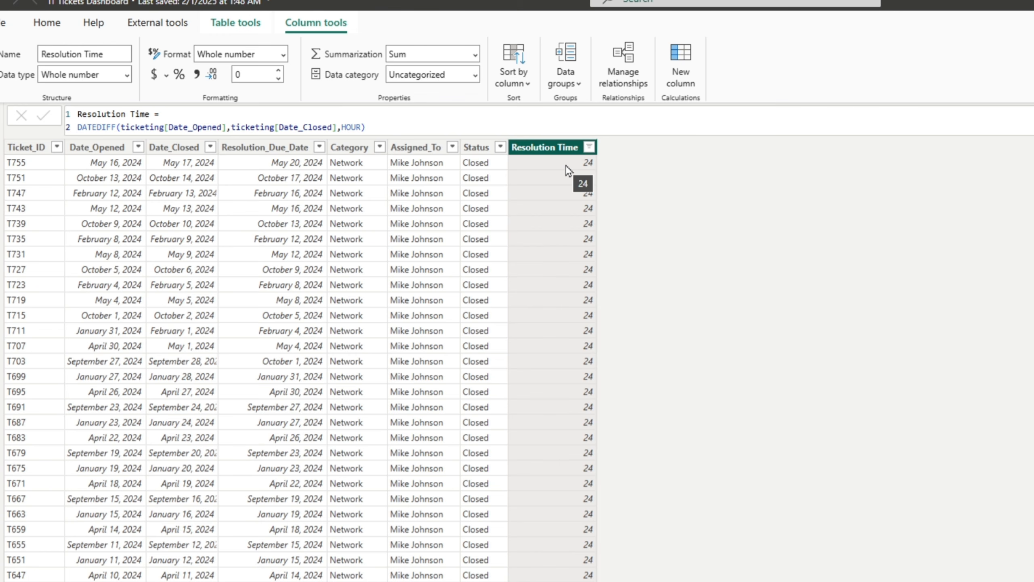
- Change the DATEDIFF interval in the Resolution Time formula to DAY and commit it
{"action": "double_click", "coordinate": [354, 127]}
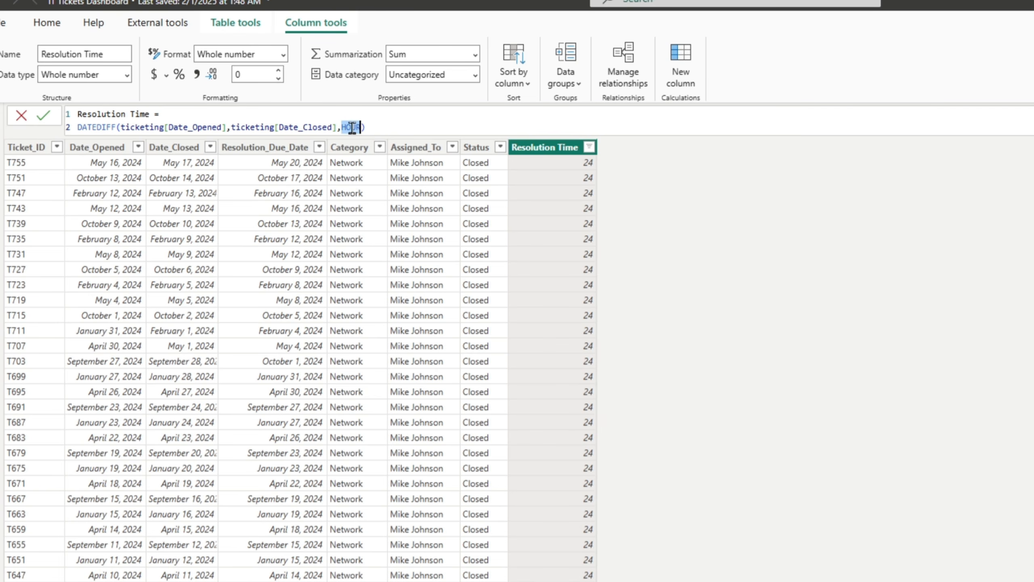
{"action": "type", "text": "day"}
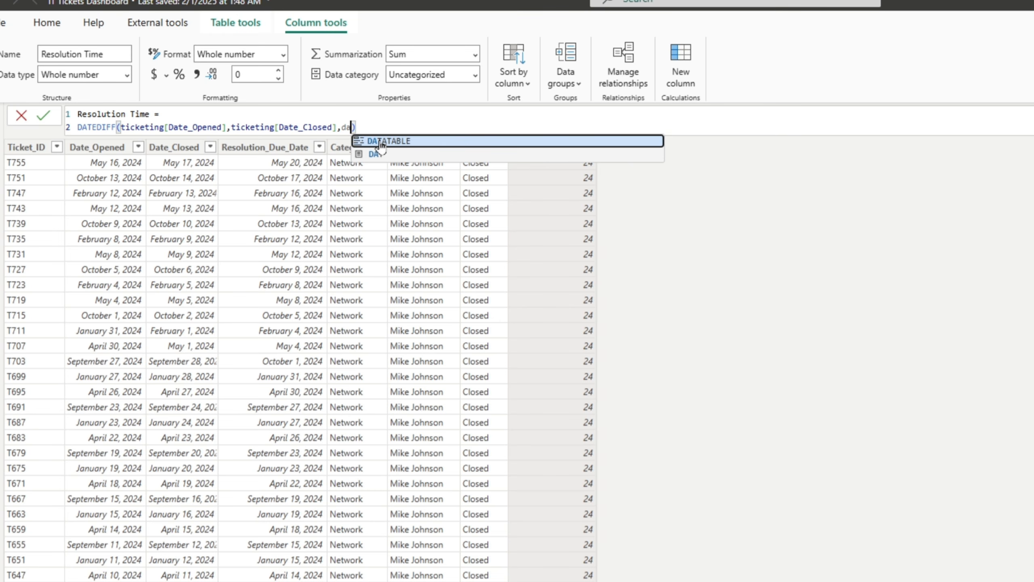
{"action": "left_click", "coordinate": [389, 142]}
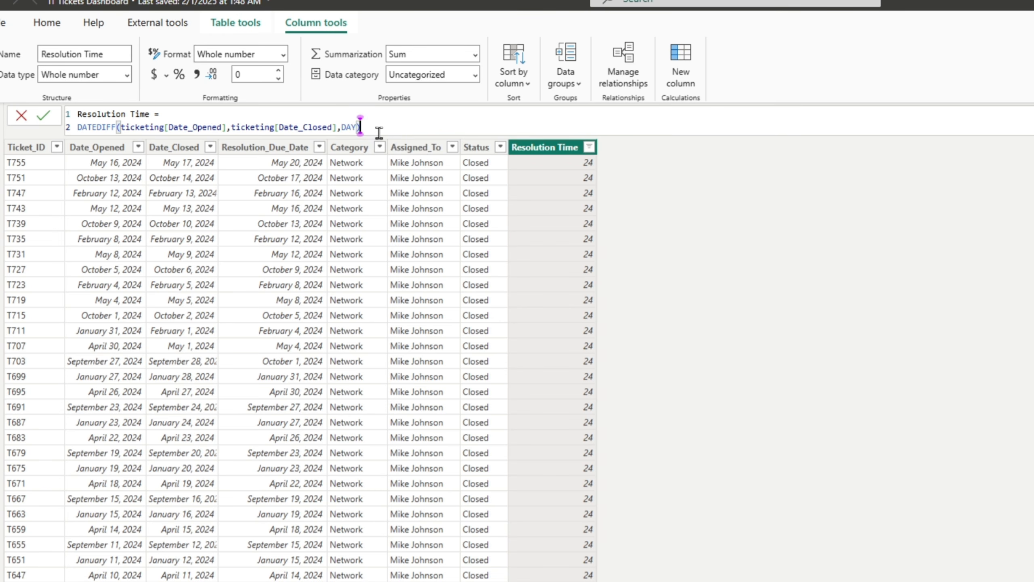
{"action": "key", "text": "Return"}
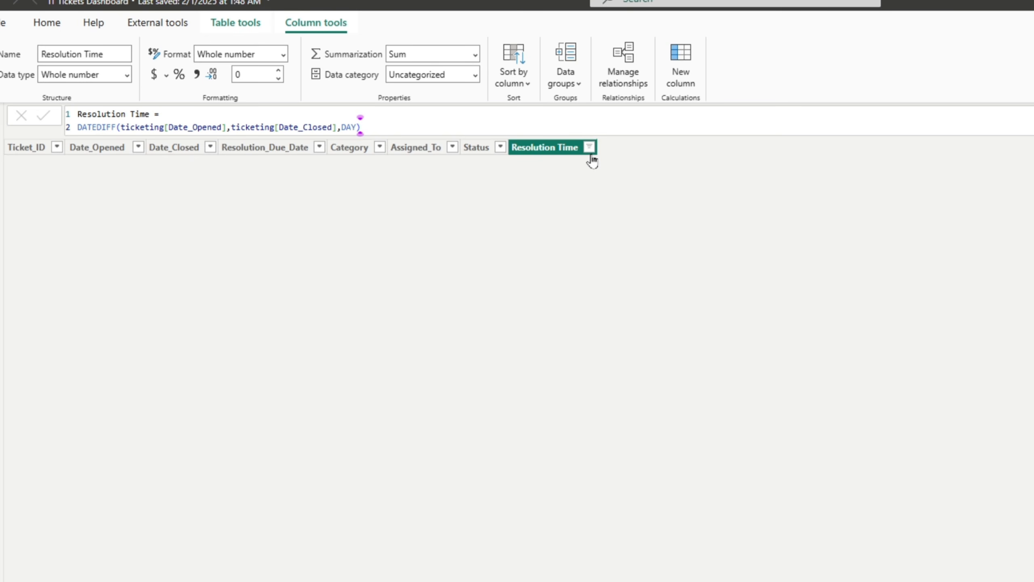
- Clear the Resolution Time filter and filter the column to only the value 1
{"action": "left_click", "coordinate": [589, 147]}
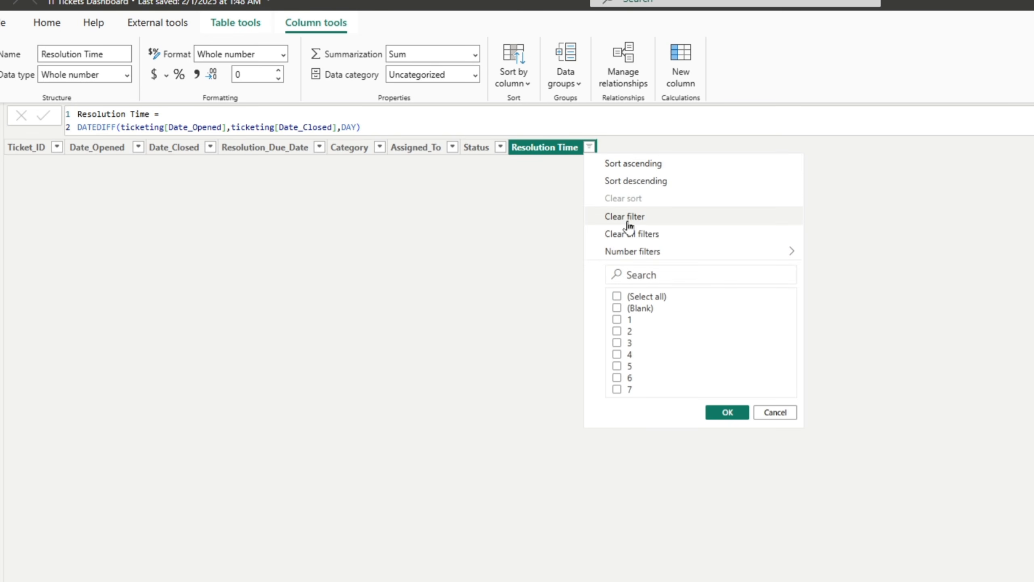
{"action": "left_click", "coordinate": [621, 216]}
{"action": "left_click", "coordinate": [589, 147]}
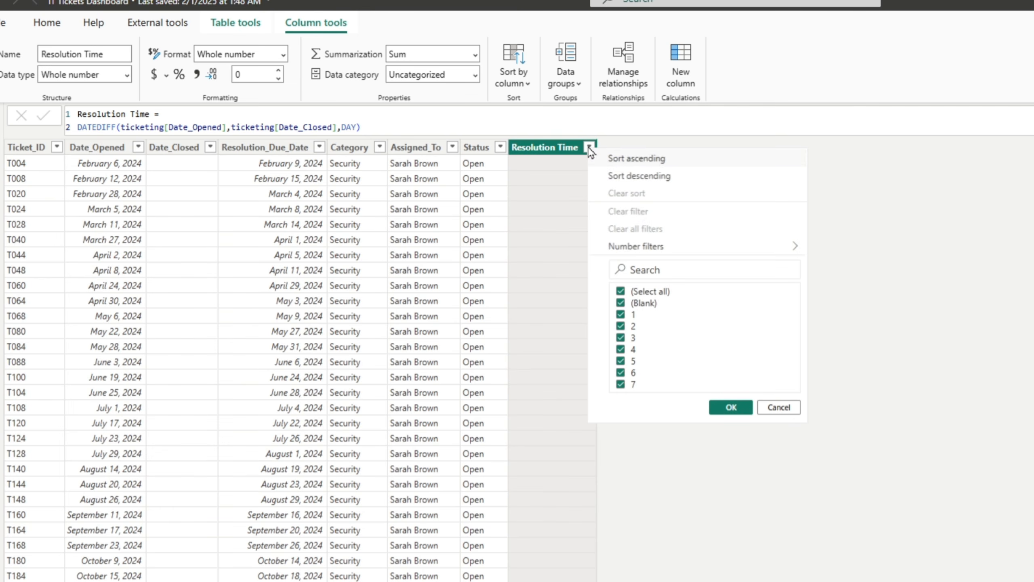
{"action": "left_click", "coordinate": [632, 292]}
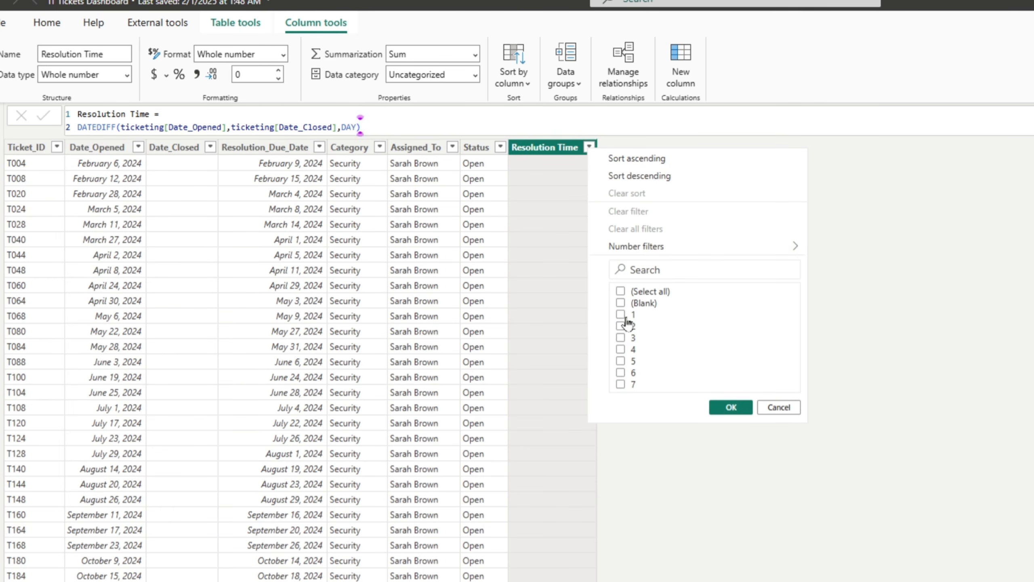
{"action": "left_click", "coordinate": [623, 316]}
{"action": "left_click", "coordinate": [728, 408]}
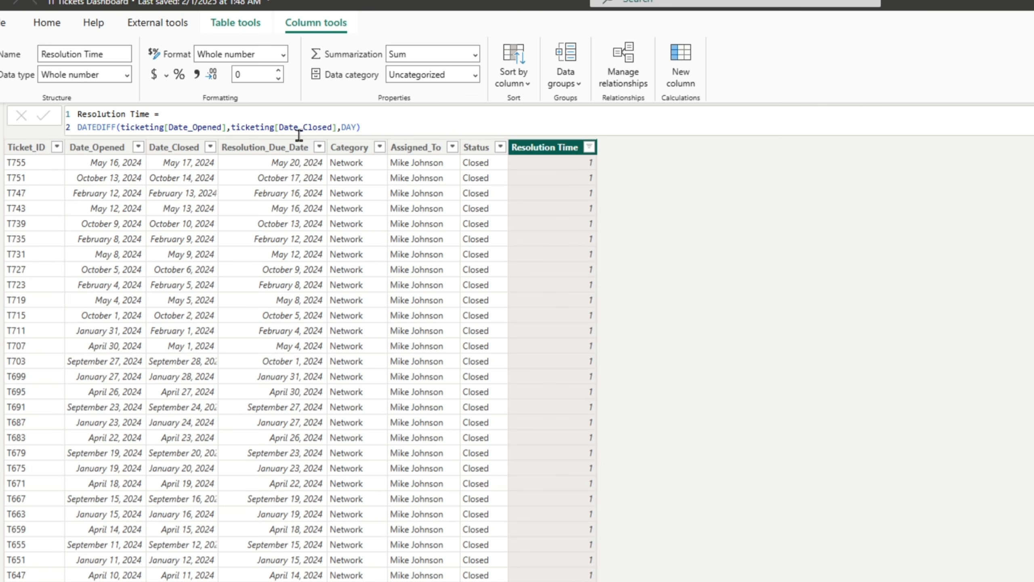
- Change the DATEDIFF interval in the Resolution Time formula to HOUR, commit it, and clear the column's filter
{"action": "left_click", "coordinate": [351, 126]}
{"action": "double_click", "coordinate": [351, 127]}
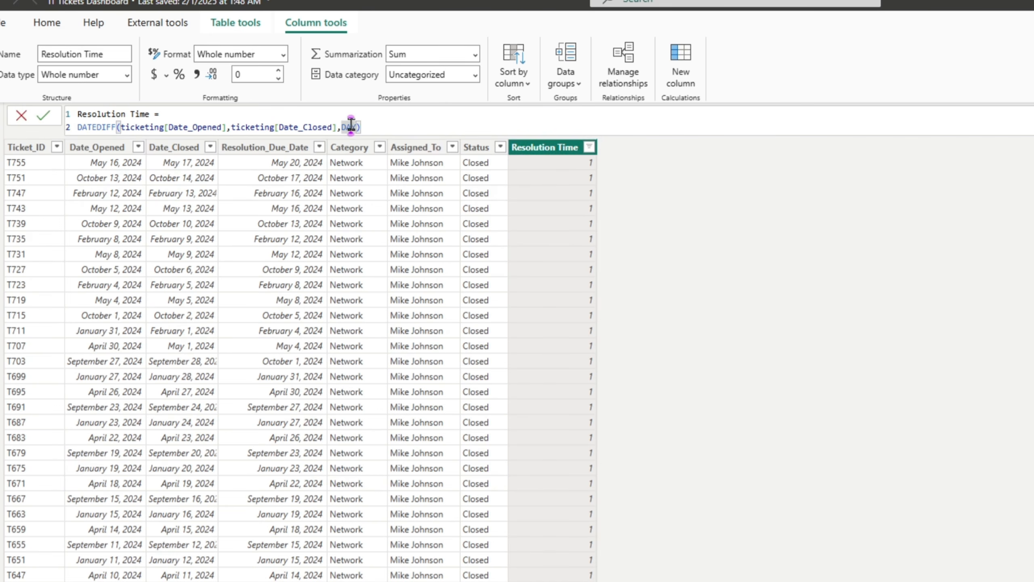
{"action": "type", "text": "h"}
{"action": "key", "text": "Delete"}
{"action": "key", "text": "BackSpace"}
{"action": "key", "text": "BackSpace"}
{"action": "key", "text": "BackSpace"}
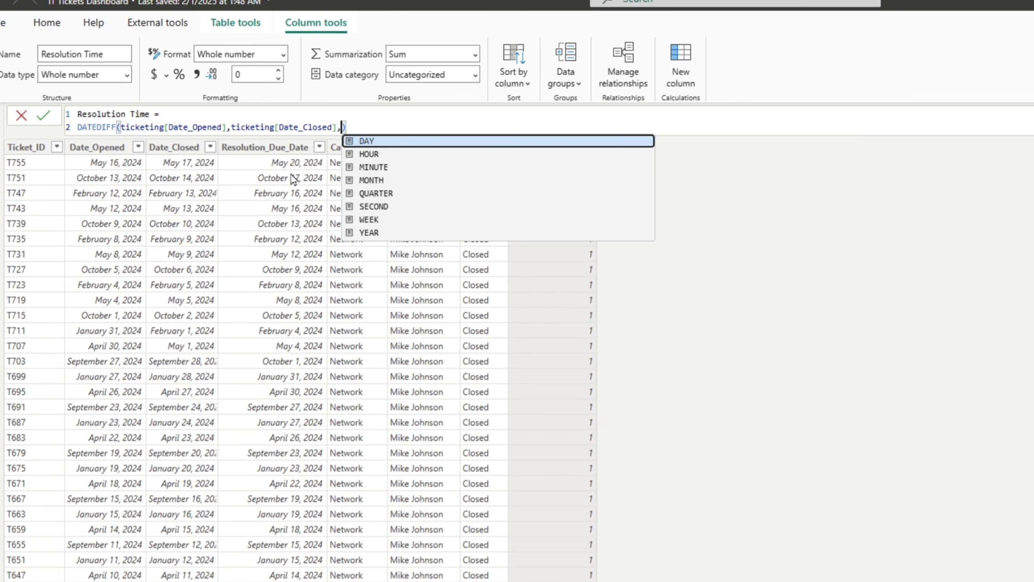
{"action": "type", "text": "hoo"}
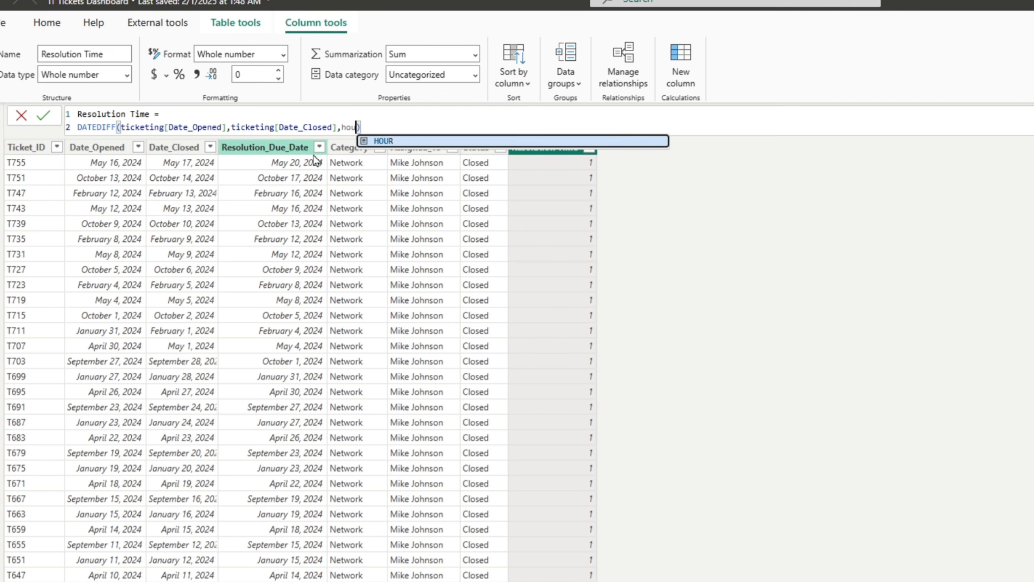
{"action": "key", "text": "Tab"}
{"action": "key", "text": "Return"}
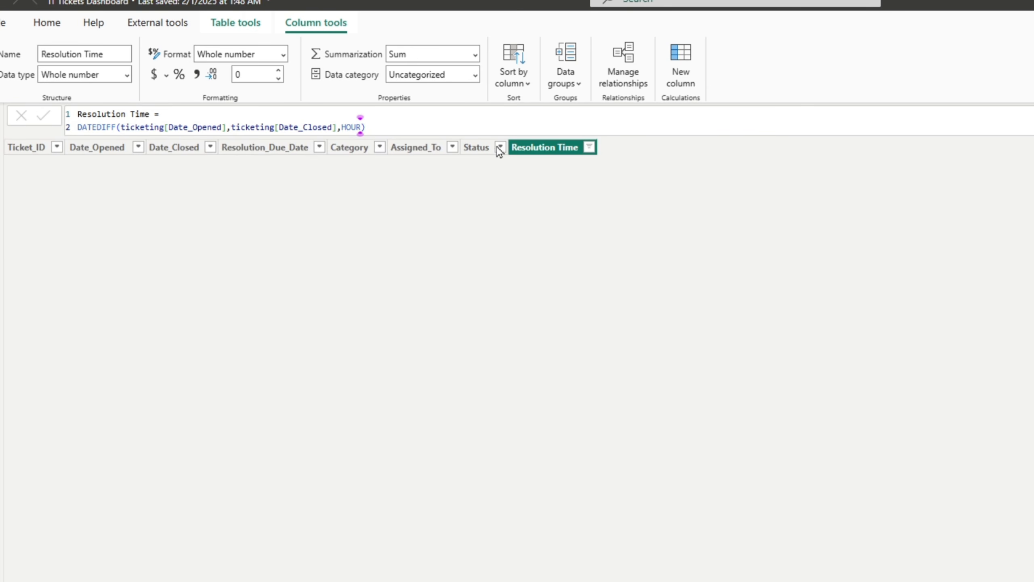
{"action": "left_click", "coordinate": [589, 147]}
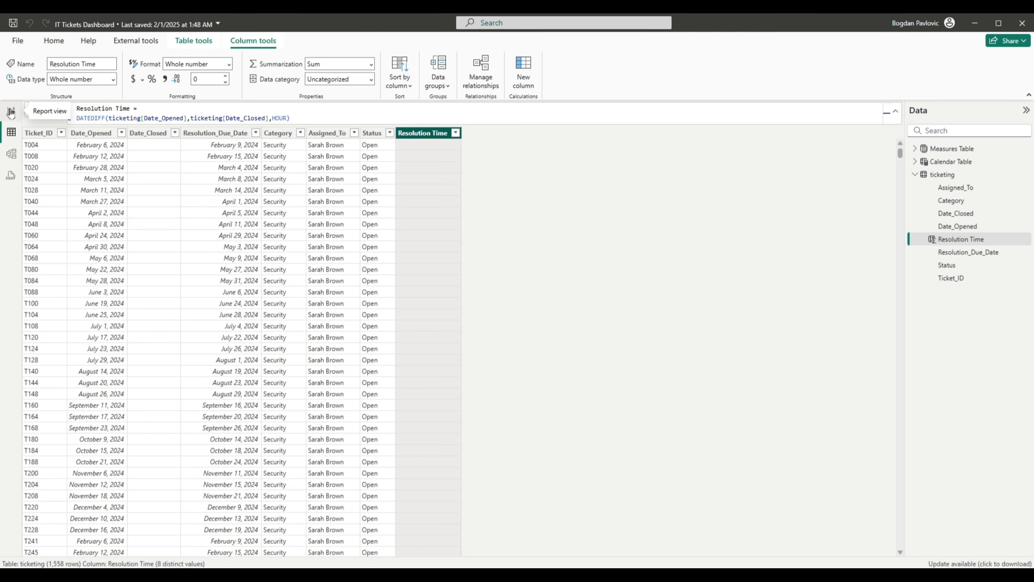
- Return to the report page and start a new measure named Median Resolution Time in the Measures Table
{"action": "left_click", "coordinate": [11, 112]}
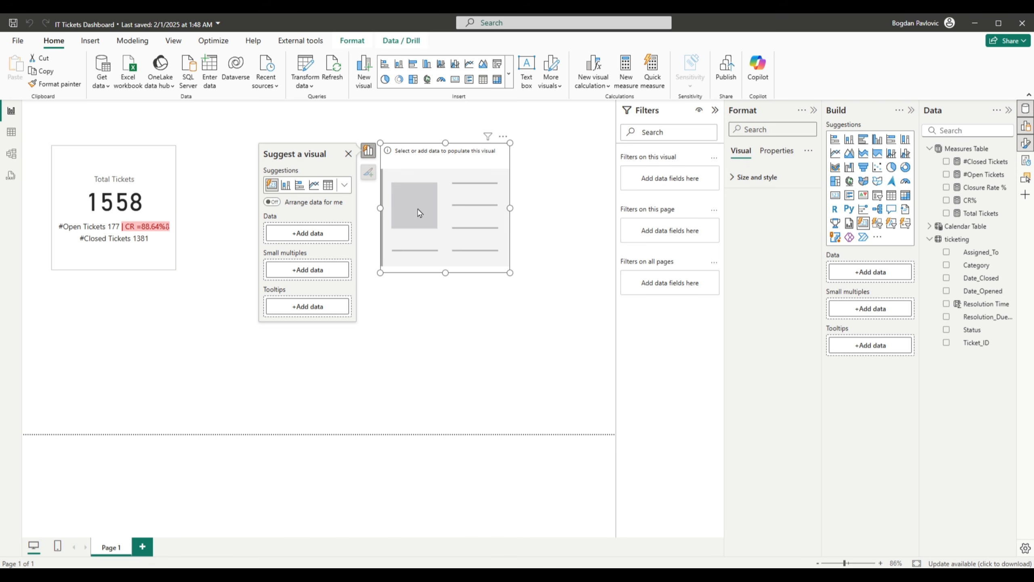
{"action": "right_click", "coordinate": [953, 153]}
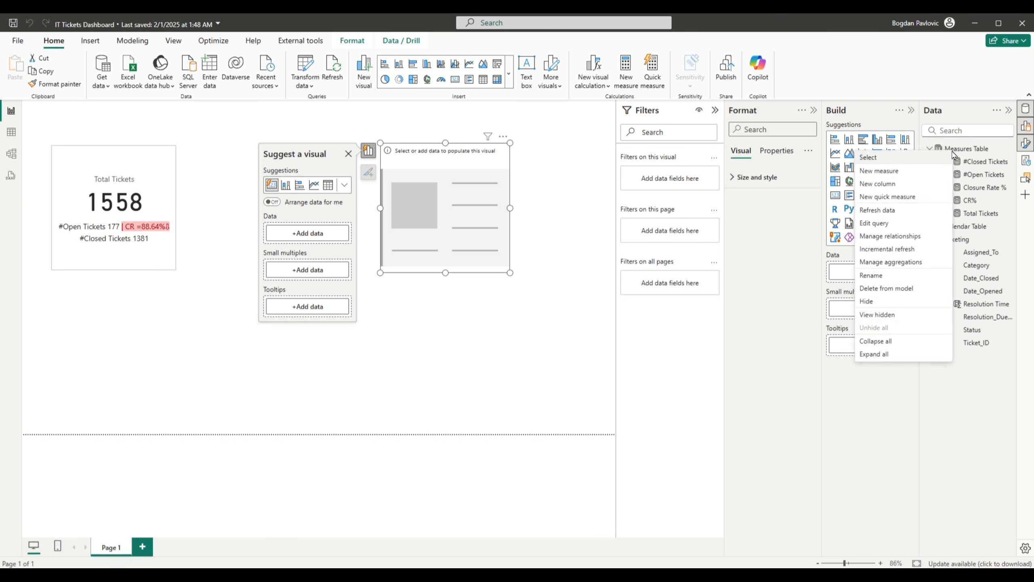
{"action": "left_click", "coordinate": [886, 171]}
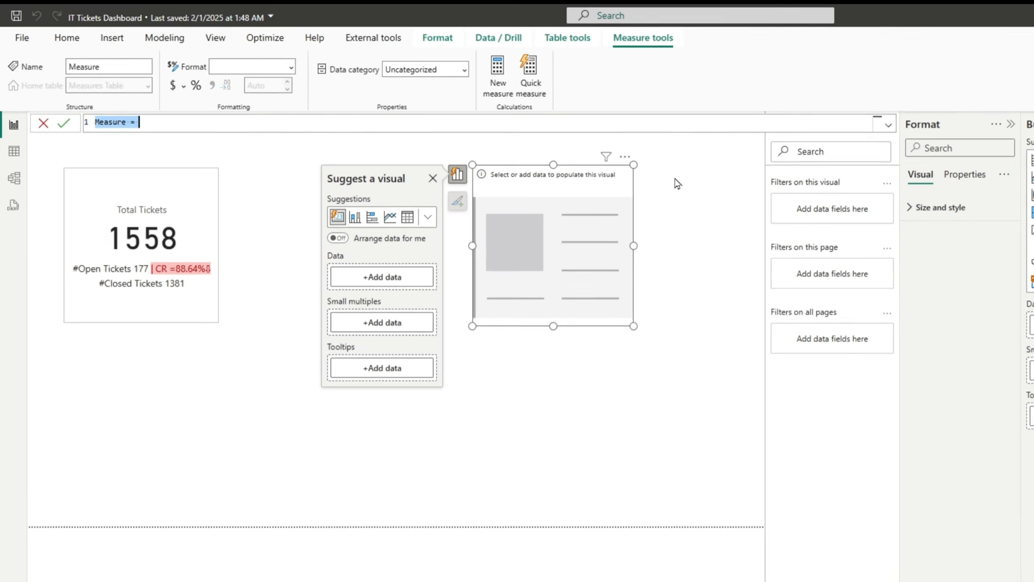
{"action": "type", "text": "Media"}
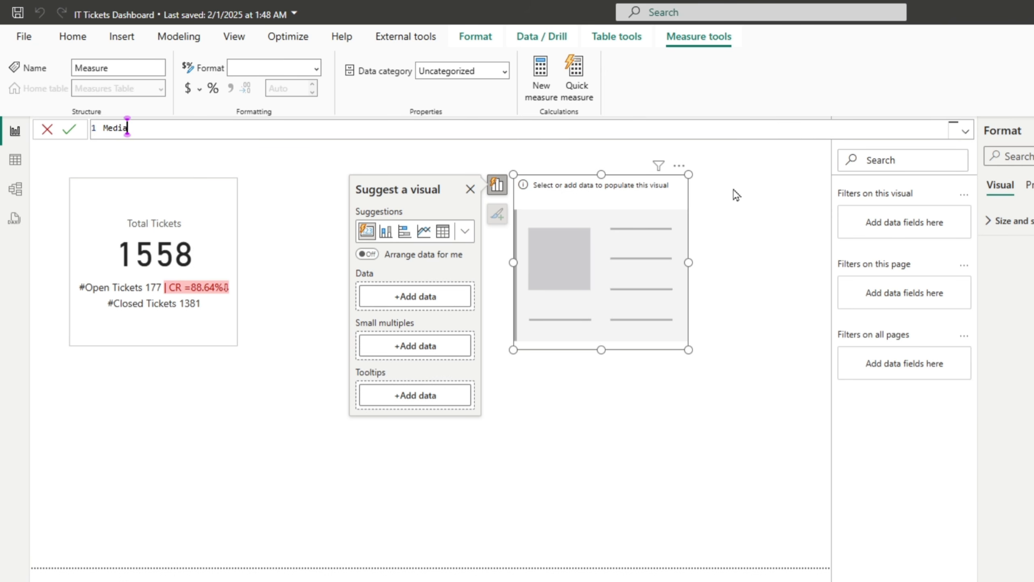
{"action": "type", "text": "n Resolution Time ="}
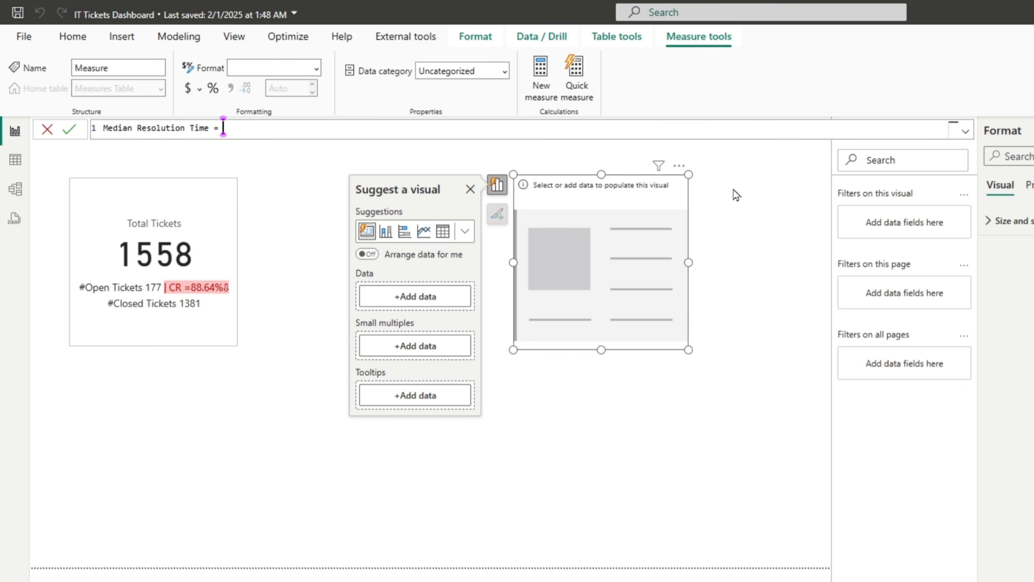
- Define the measure as MEDIAN(ticketing[Resolution Time]) on a second formula line and commit it
{"action": "key", "text": "shift+Return"}
{"action": "type", "text": "medi"}
{"action": "key", "text": "Tab"}
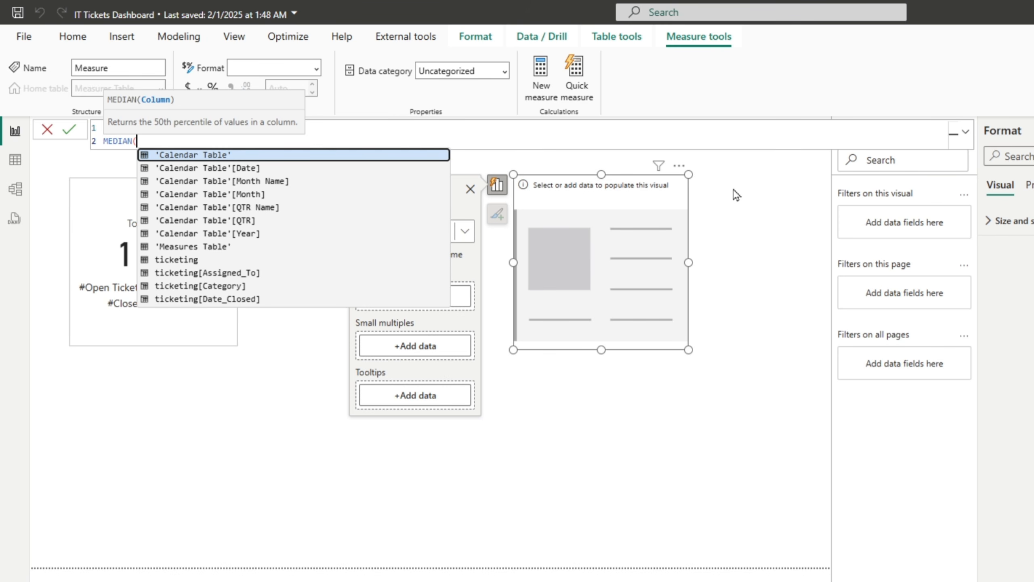
{"action": "type", "text": "res"}
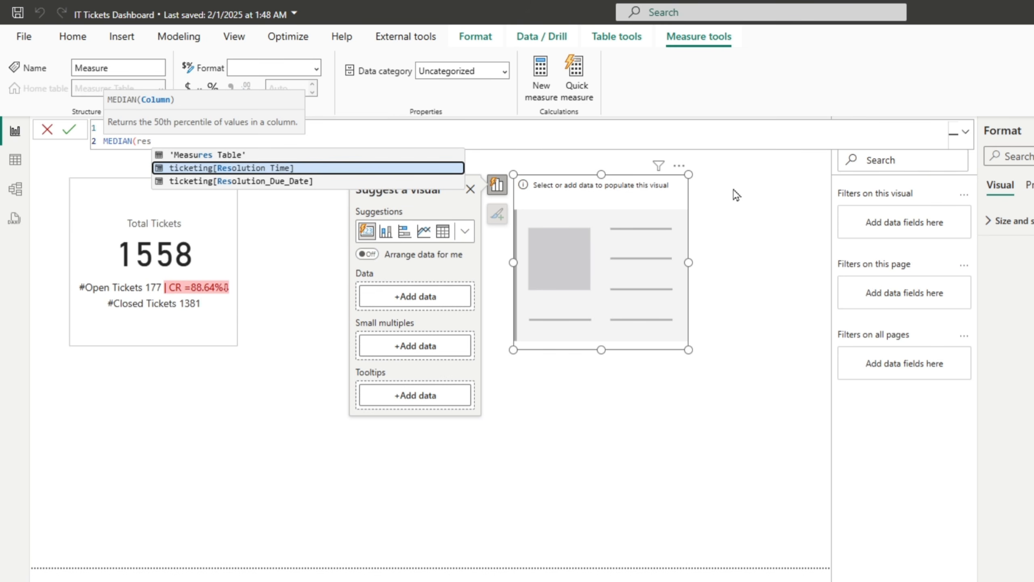
{"action": "key", "text": "Tab"}
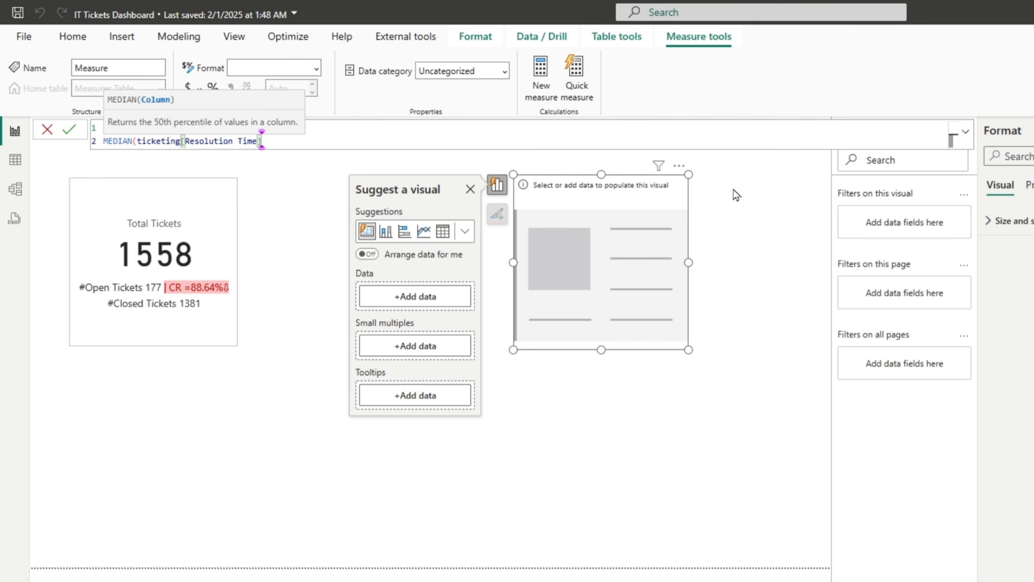
{"action": "type", "text": "("}
{"action": "key", "text": "BackSpace"}
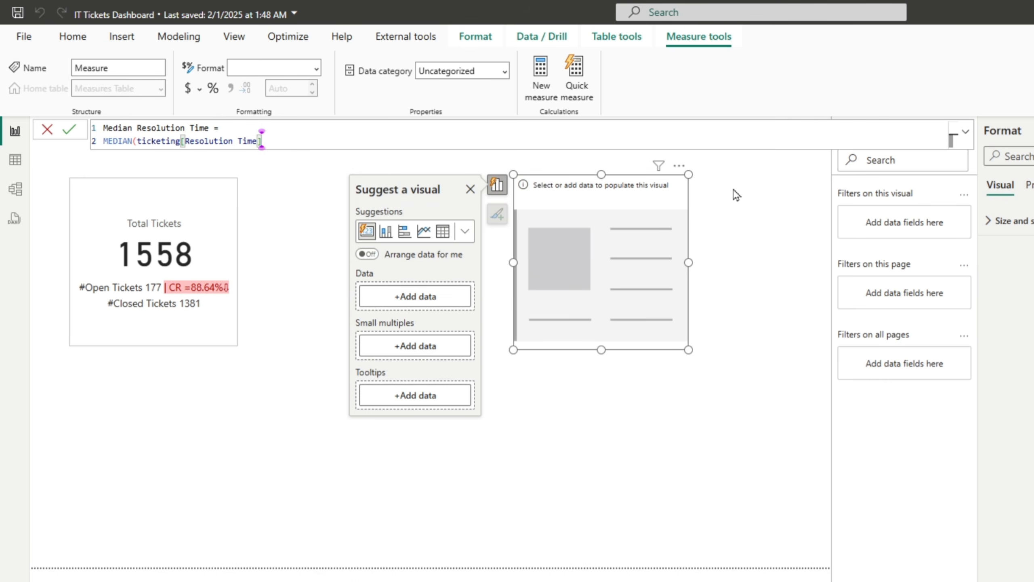
{"action": "type", "text": ")"}
{"action": "key", "text": "Return"}
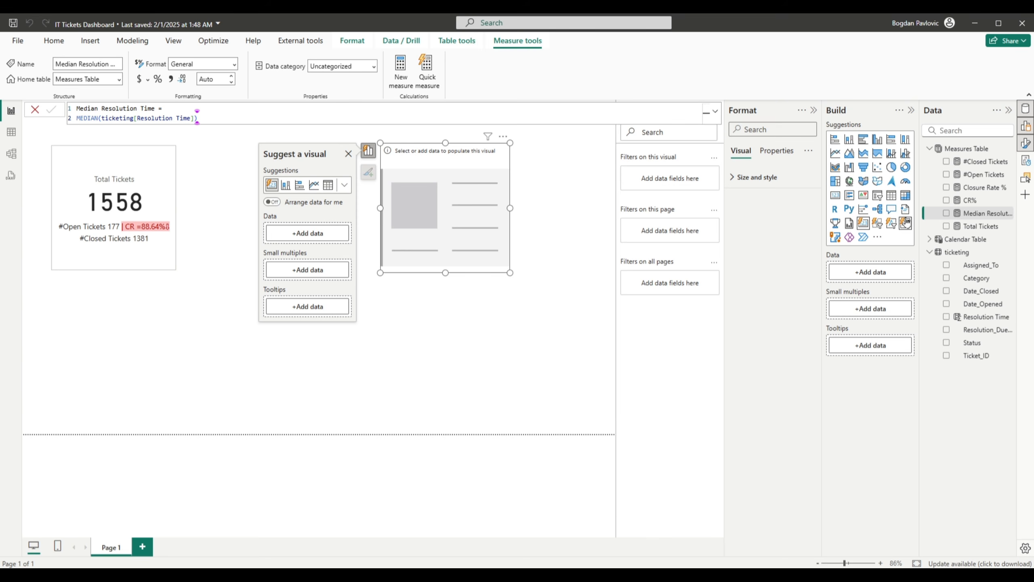
- Add the Median Resolution Time measure to the empty card and format the measure as a whole number
{"action": "left_click_drag", "start_coordinate": [980, 213], "coordinate": [416, 190]}
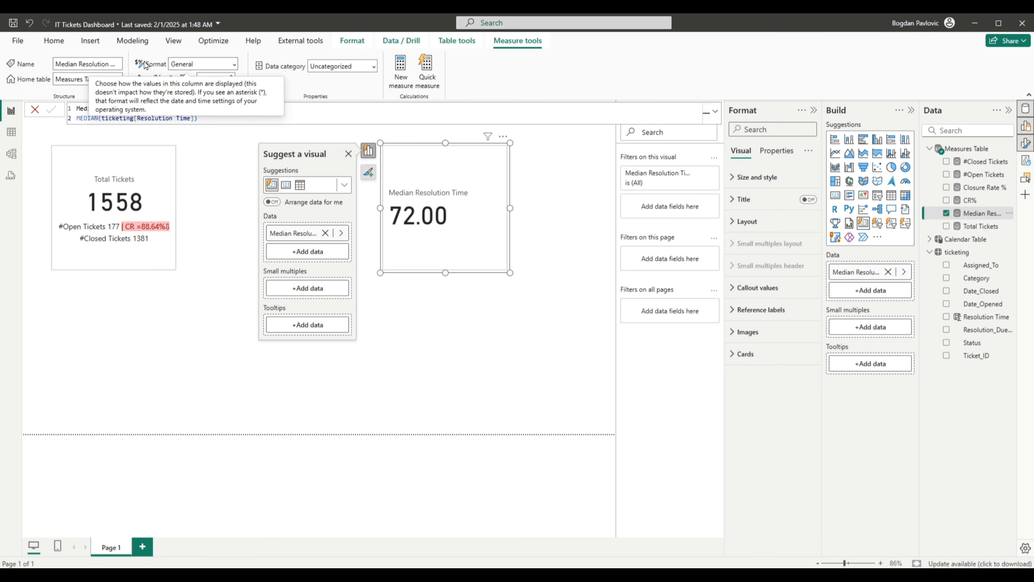
{"action": "left_click", "coordinate": [236, 64]}
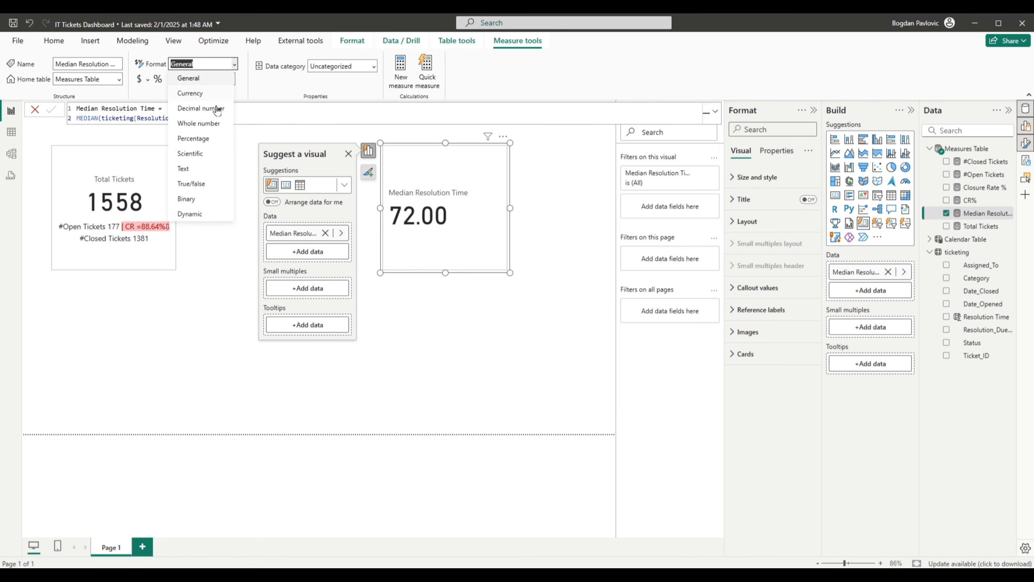
{"action": "left_click", "coordinate": [204, 128]}
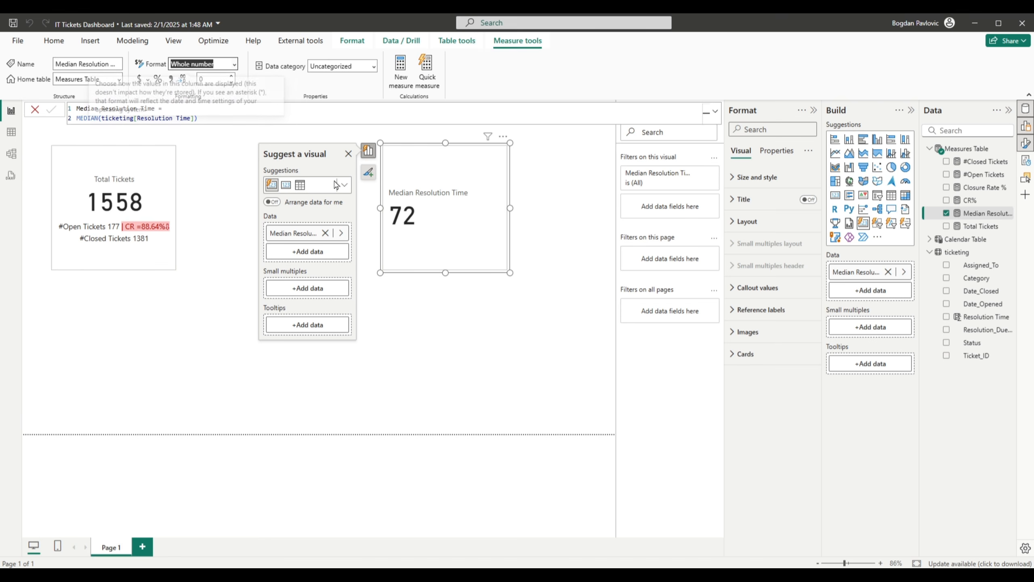
{"action": "left_click", "coordinate": [404, 294]}
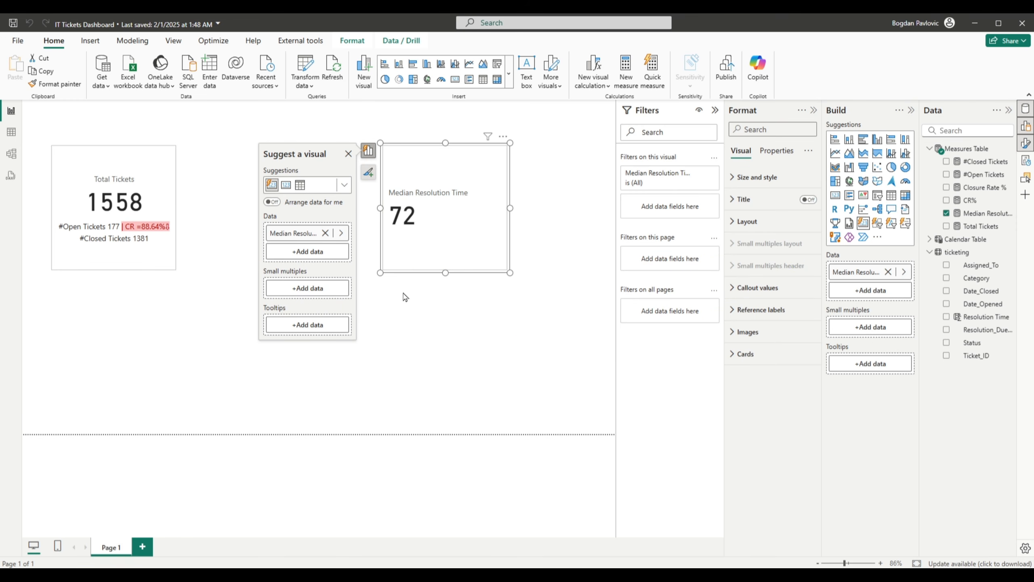
- Start a new measure named #Resolved on Time in the Measures Table and begin its formula with CALCULATE(
{"action": "right_click", "coordinate": [967, 149]}
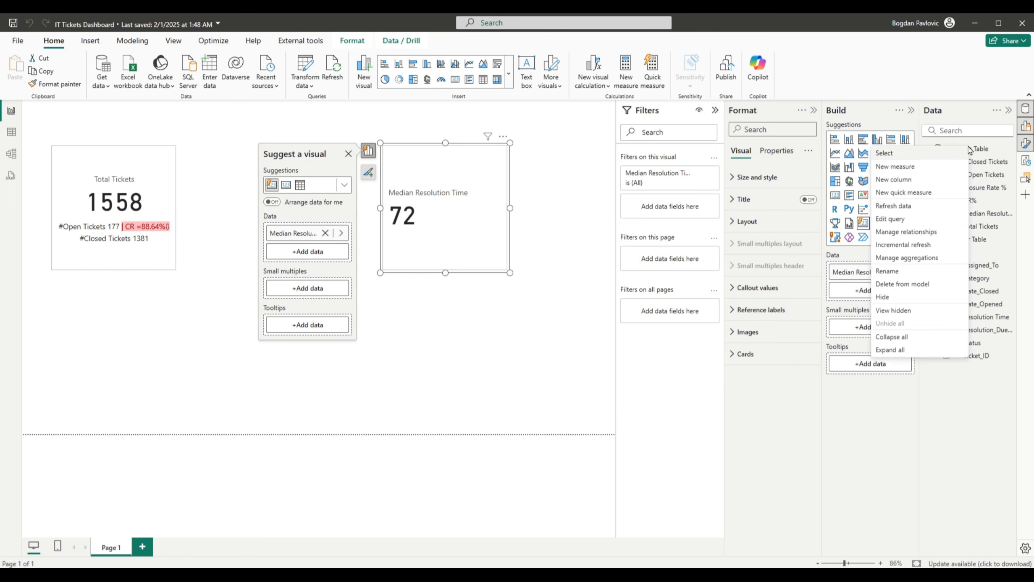
{"action": "left_click", "coordinate": [896, 167]}
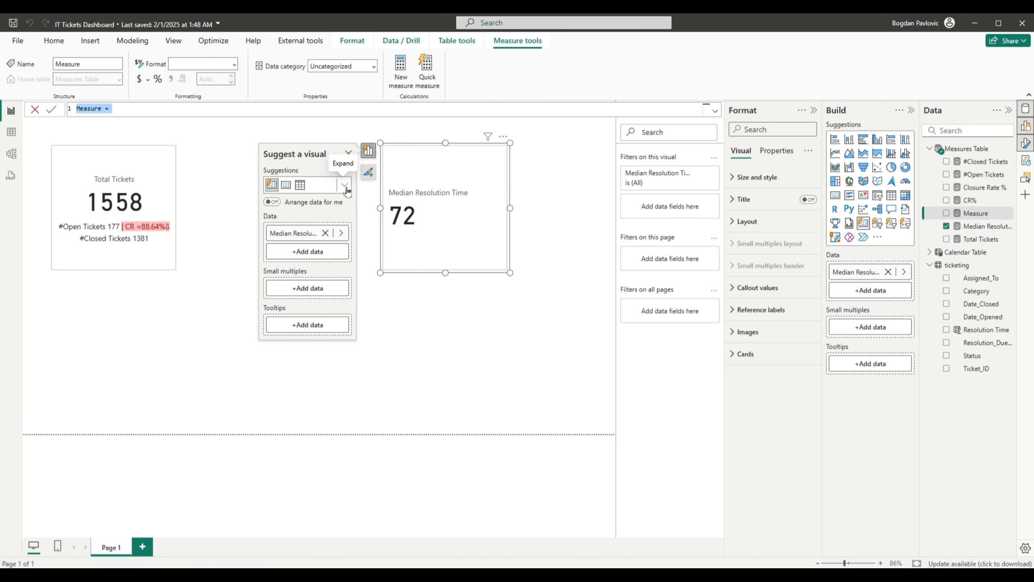
{"action": "type", "text": "#Resolved on Time ="}
{"action": "key", "text": "shift+Return"}
{"action": "type", "text": "CALCULATE("}
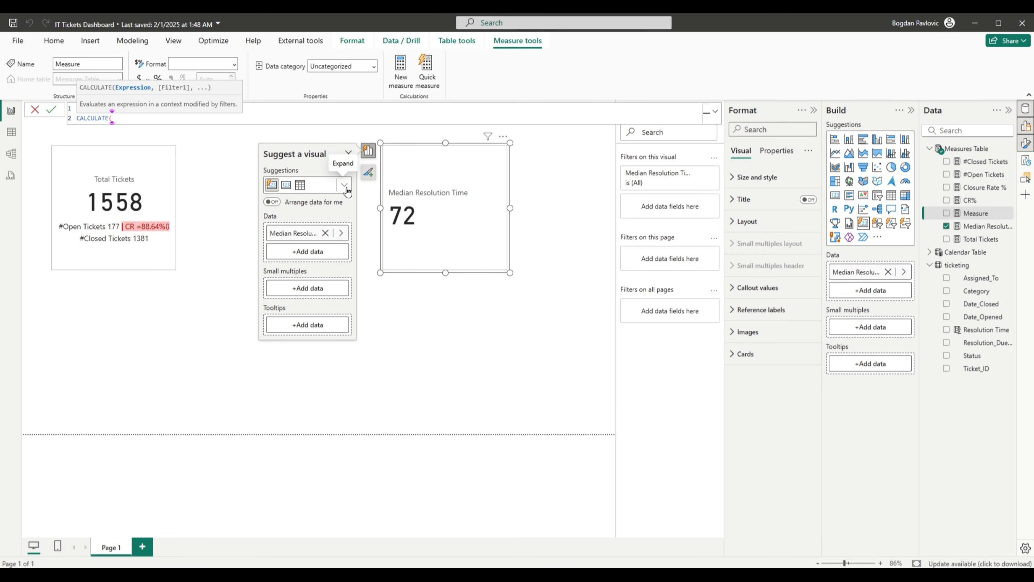
- Show the ticketing table's data and filter the Date_Closed column to exclude blanks
{"action": "left_click", "coordinate": [15, 135]}
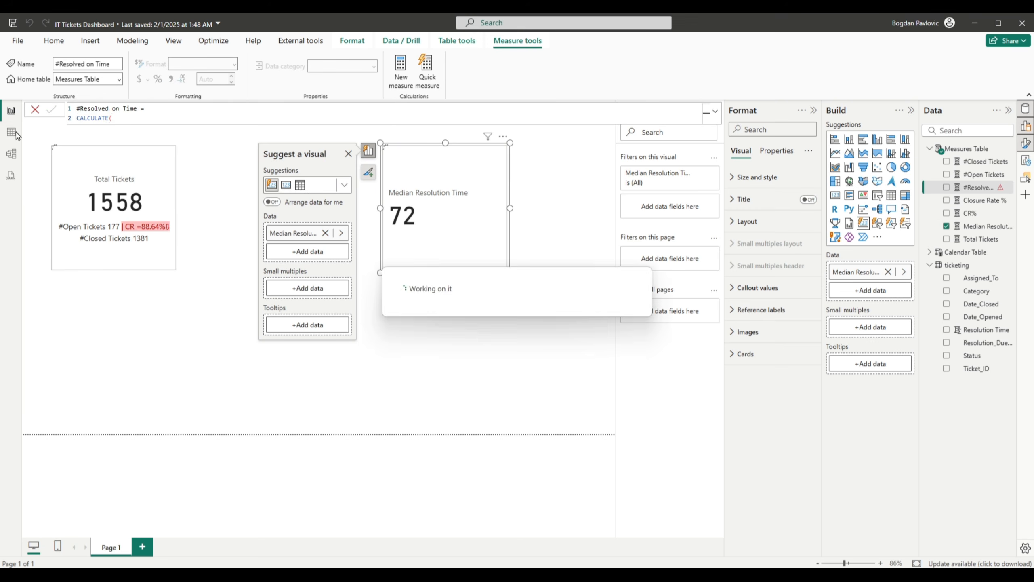
{"action": "left_click", "coordinate": [15, 135]}
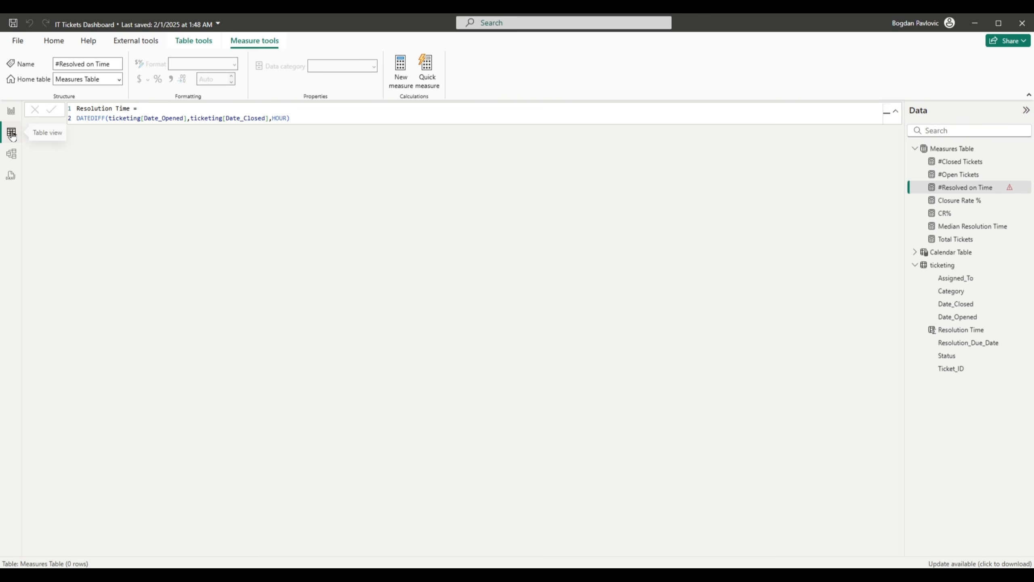
{"action": "left_click", "coordinate": [938, 267]}
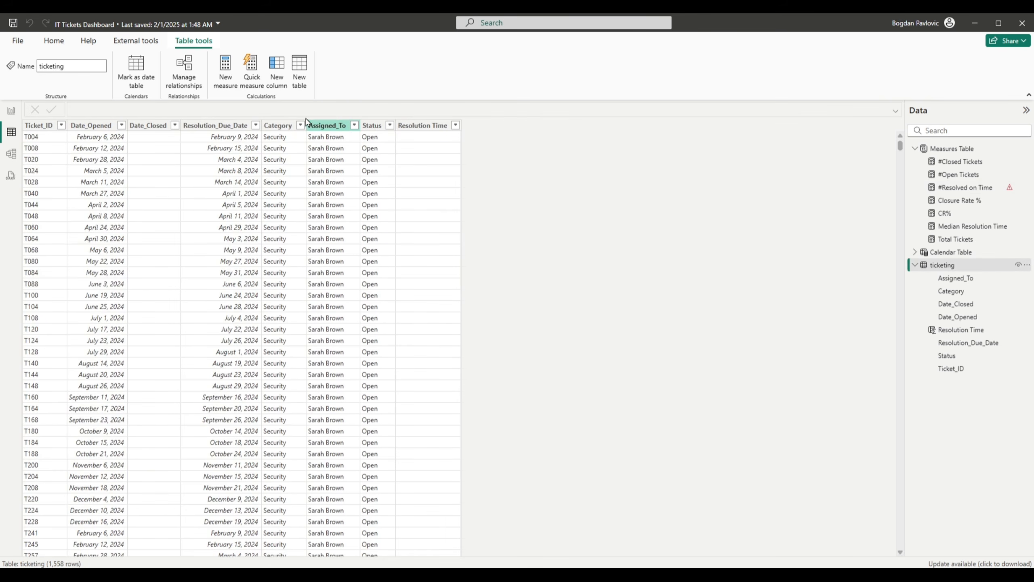
{"action": "left_click", "coordinate": [170, 125]}
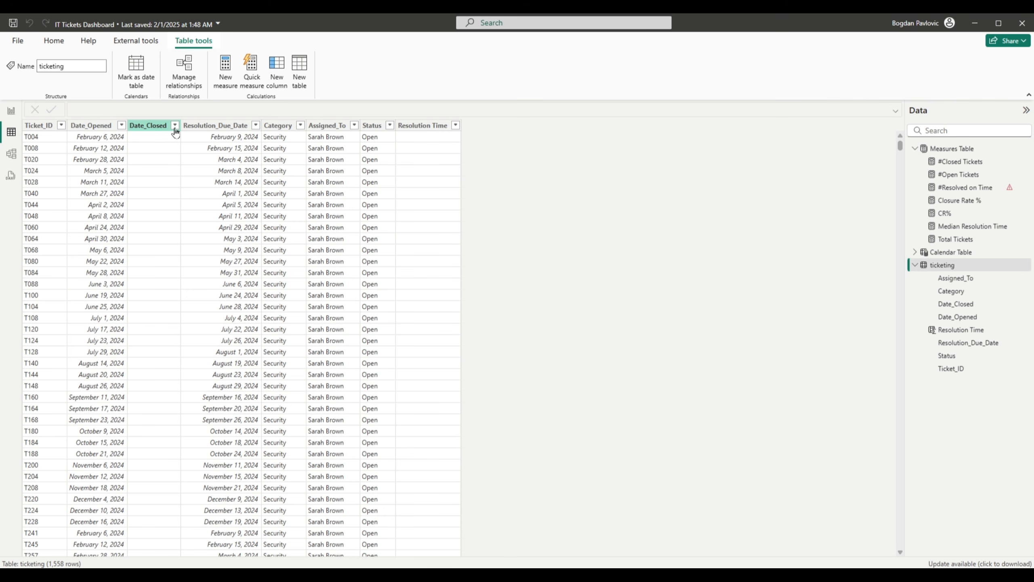
{"action": "left_click", "coordinate": [175, 126]}
{"action": "left_click", "coordinate": [212, 244]}
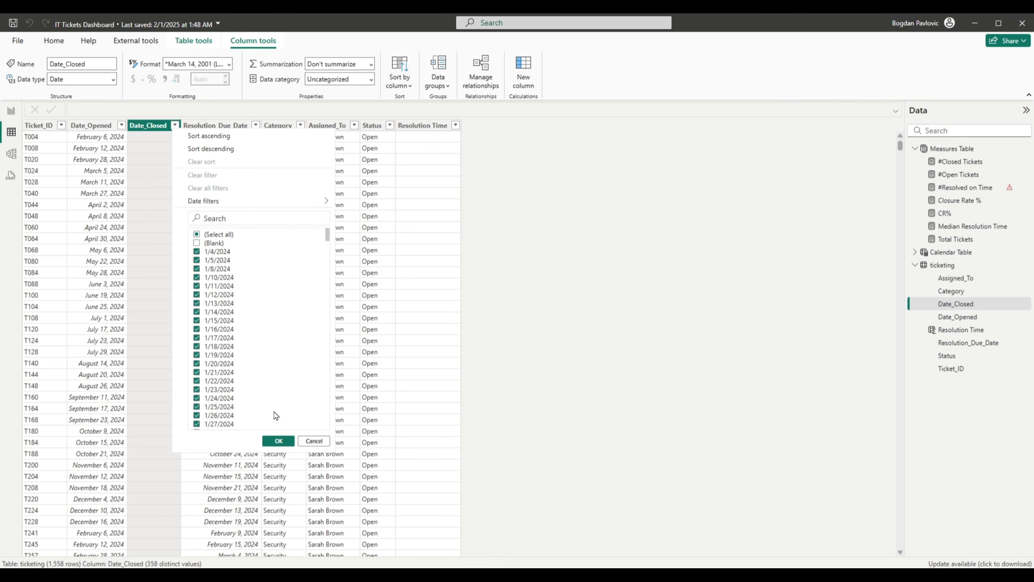
{"action": "left_click", "coordinate": [278, 440]}
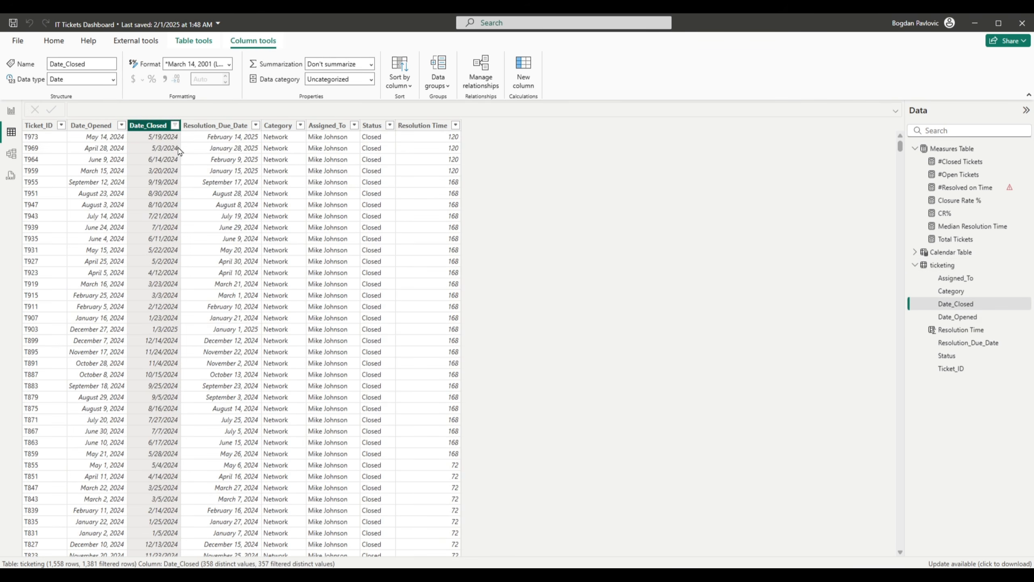
- Format the Resolution_Due_Date and Date_Closed columns as *3/14/2001 (Short Date)
{"action": "left_click", "coordinate": [233, 127]}
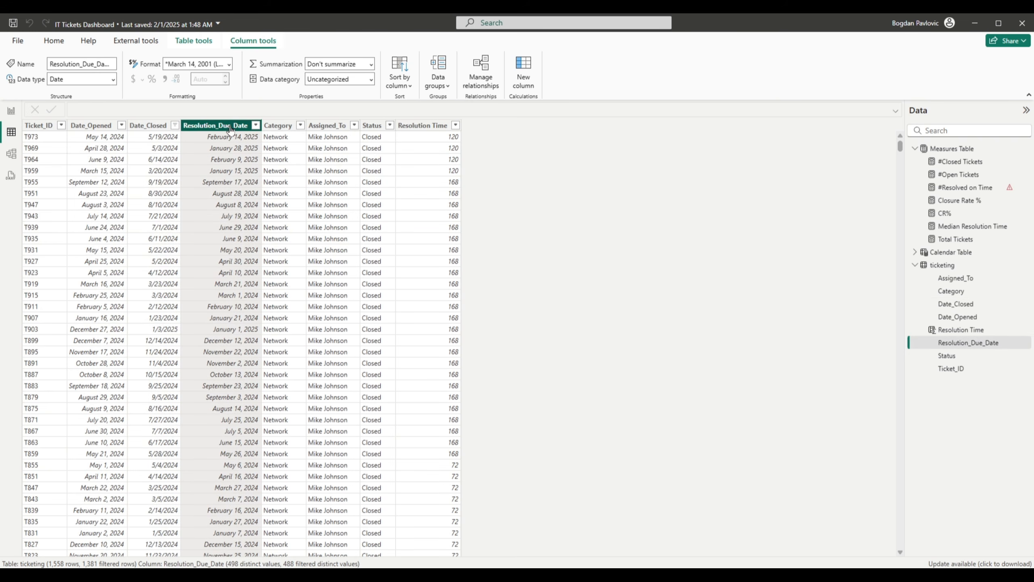
{"action": "left_click", "coordinate": [228, 64]}
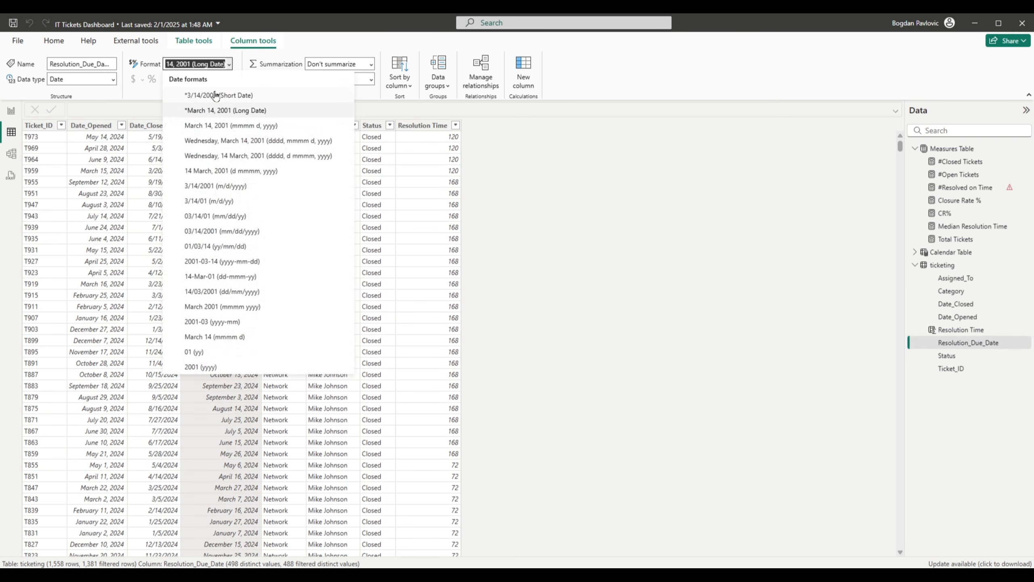
{"action": "left_click", "coordinate": [213, 121]}
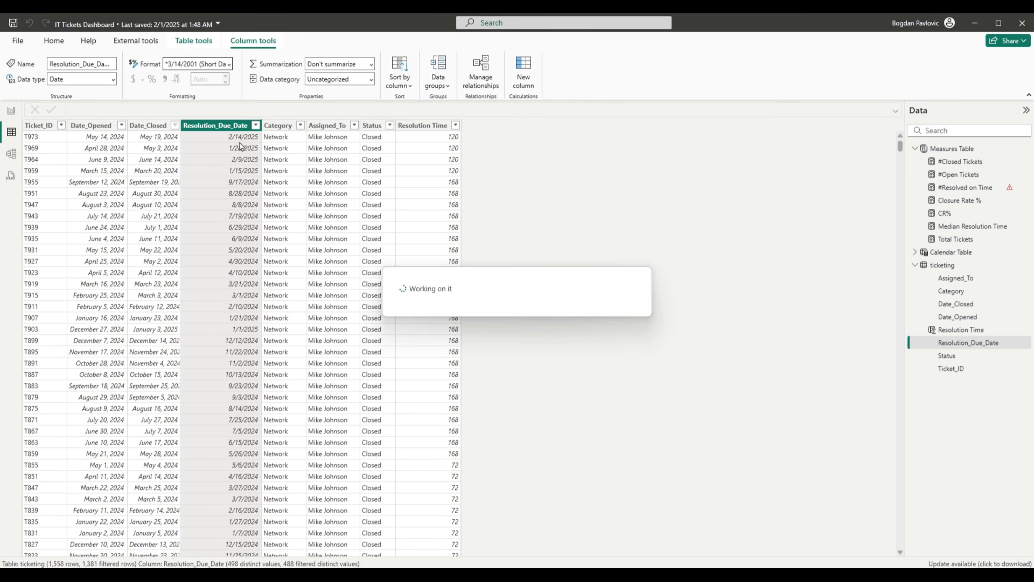
{"action": "left_click", "coordinate": [150, 125]}
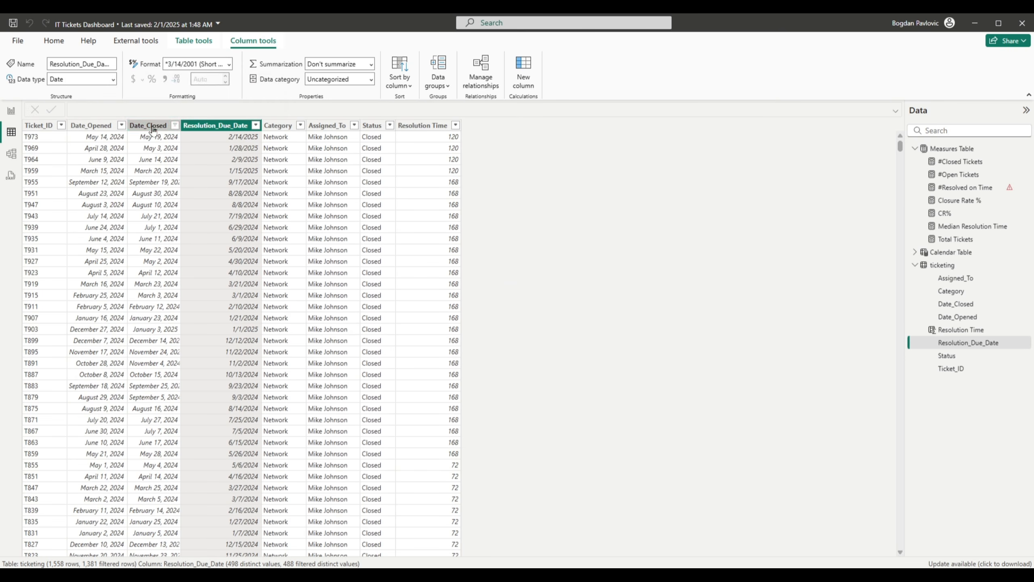
{"action": "left_click", "coordinate": [228, 64]}
{"action": "left_click", "coordinate": [247, 96]}
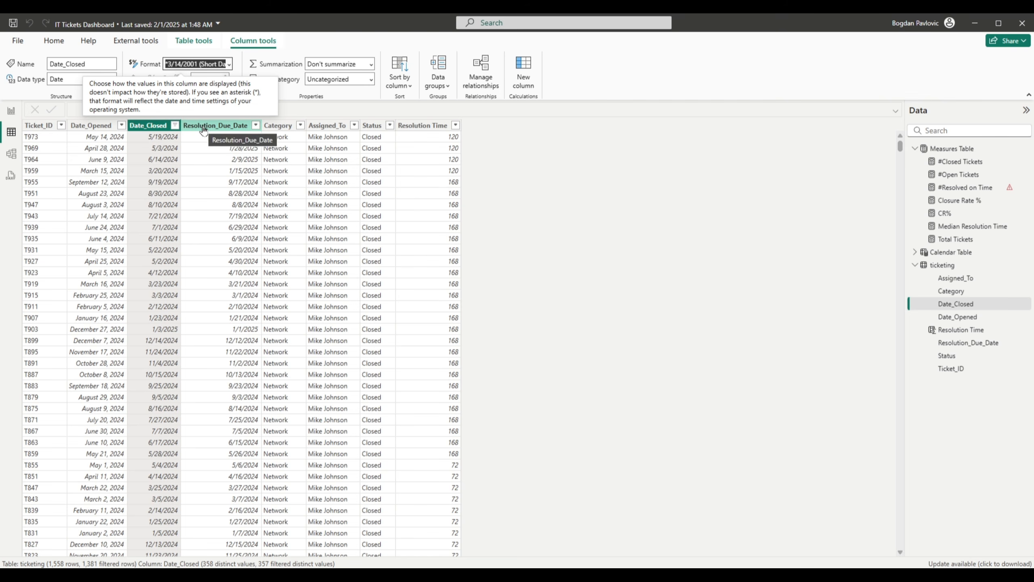
- Compare the closing dates with the resolution due dates across the filtered ticketing rows
{"action": "scroll", "coordinate": [197, 275], "scroll_direction": "down", "scroll_amount": 6}
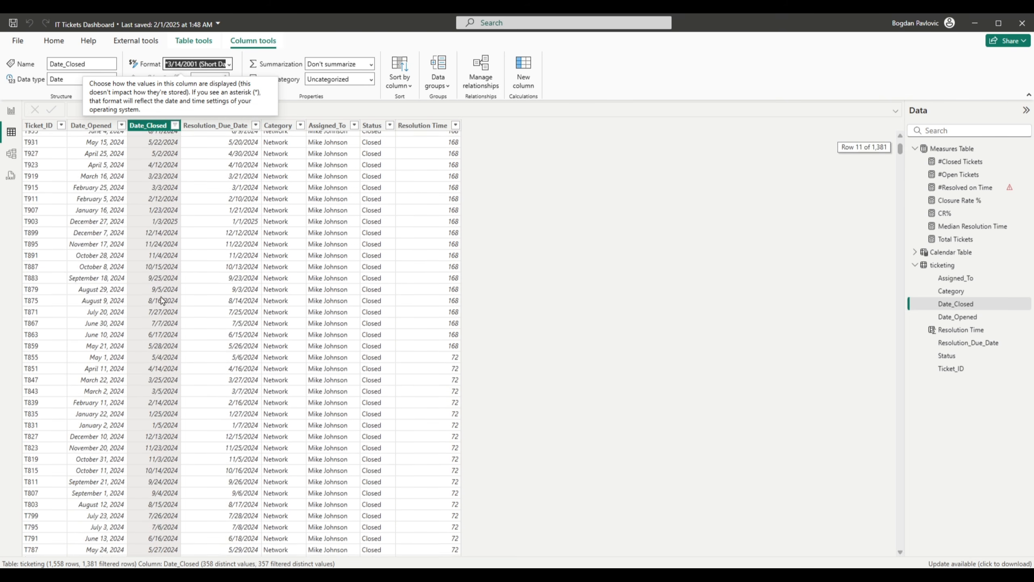
{"action": "scroll", "coordinate": [143, 321], "scroll_direction": "up", "scroll_amount": 2}
{"action": "scroll", "coordinate": [142, 322], "scroll_direction": "down", "scroll_amount": 2}
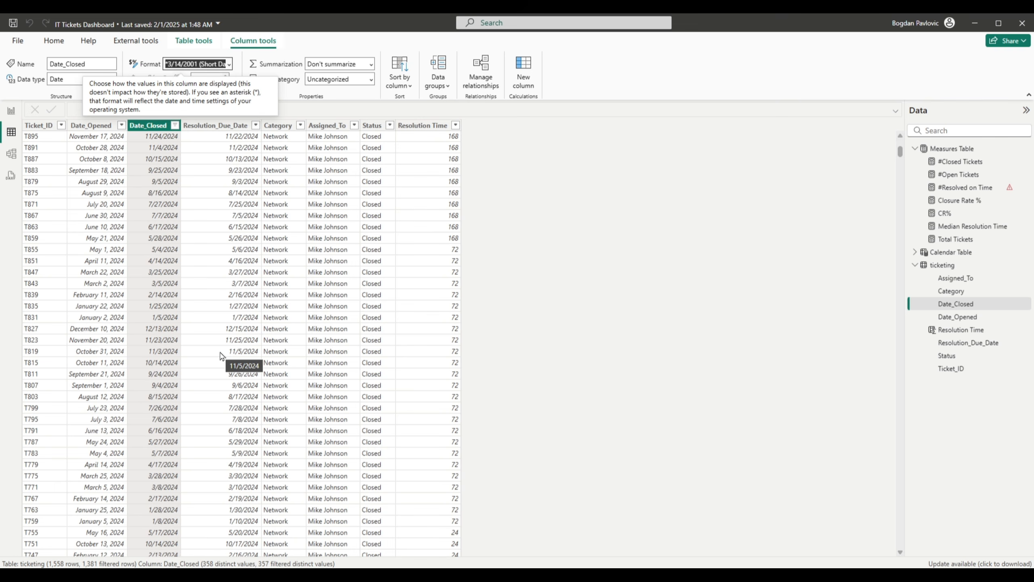
- Return to the report page and reopen the #Resolved on Time measure's formula for editing inside CALCULATE()
{"action": "left_click", "coordinate": [10, 112]}
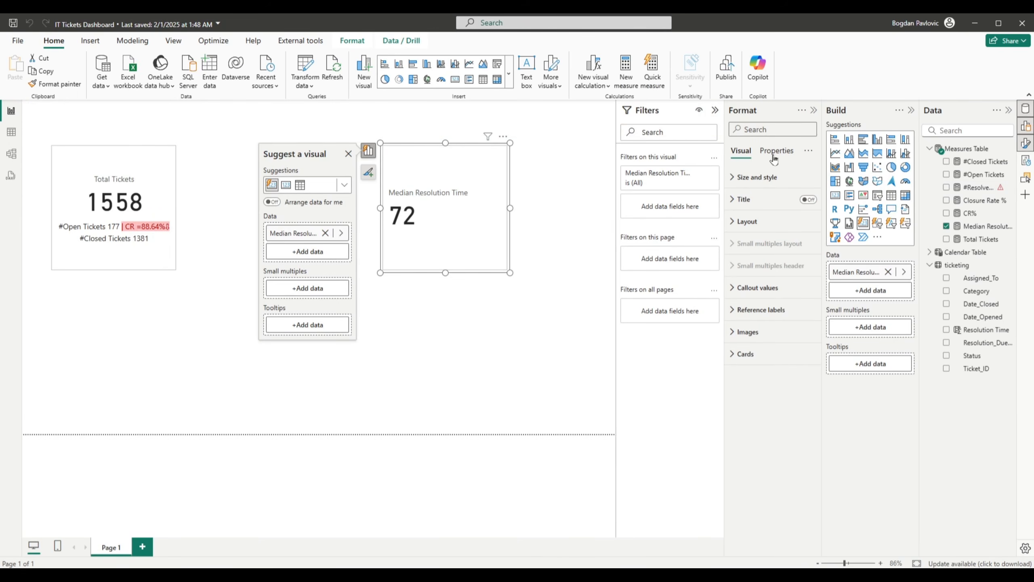
{"action": "left_click", "coordinate": [974, 188]}
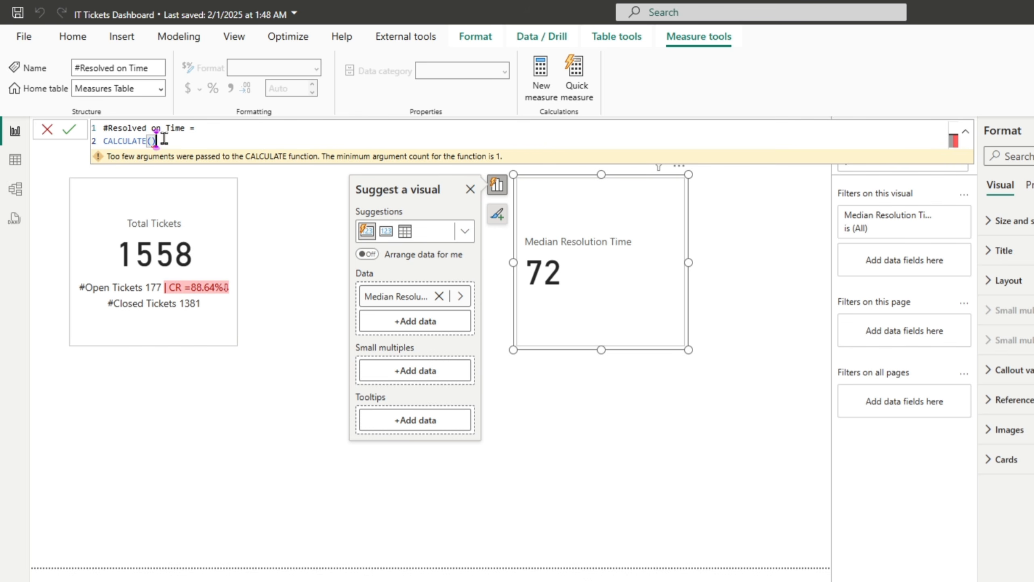
{"action": "left_click", "coordinate": [151, 141]}
{"action": "type", "text": "total"}
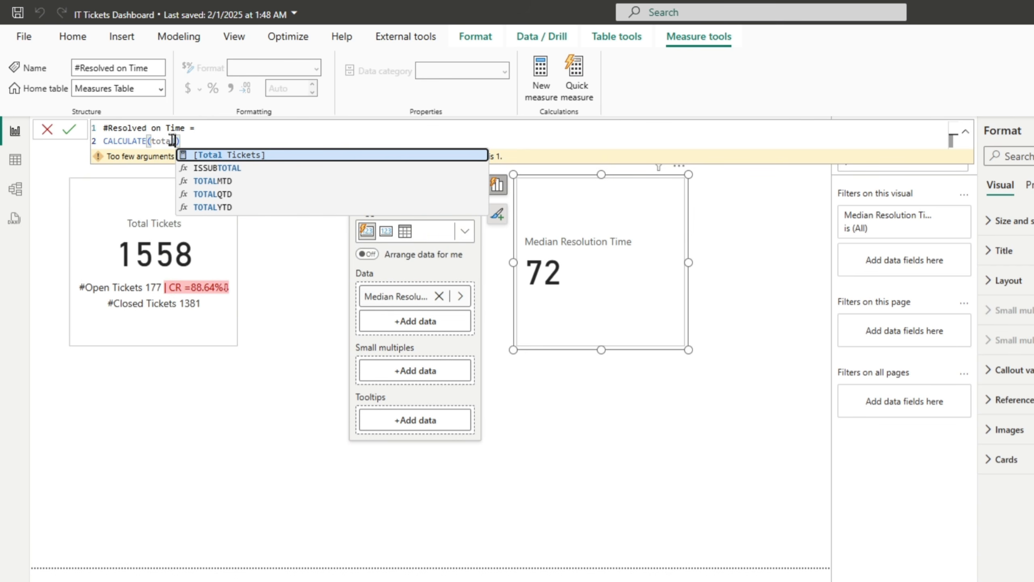
{"action": "key", "text": "Tab"}
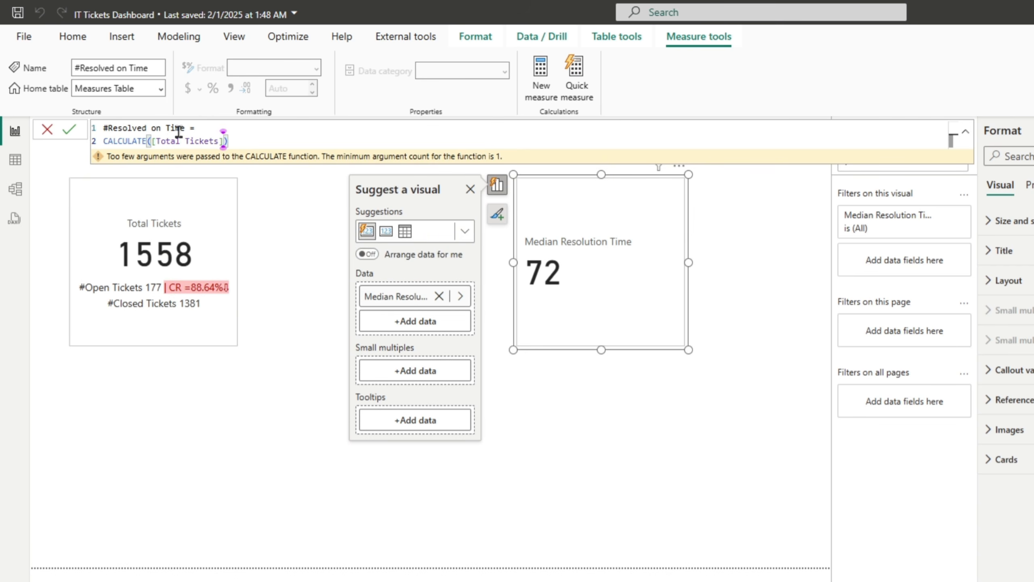
{"action": "key", "text": "BackSpace"}
{"action": "key", "text": "BackSpace"}
{"action": "key", "text": "BackSpace"}
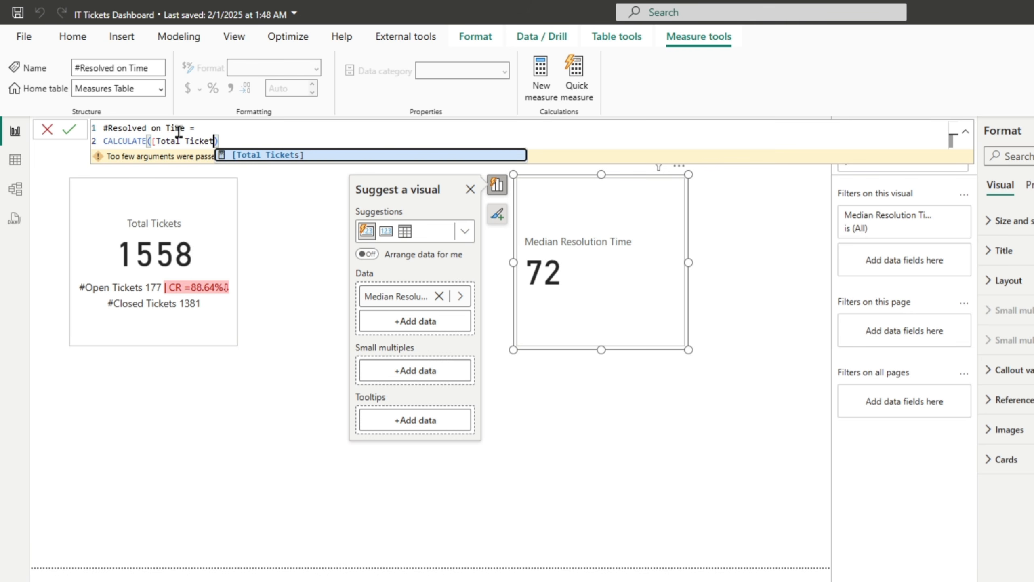
{"action": "key", "text": "BackSpace"}
{"action": "key", "text": "BackSpace"}
{"action": "key", "text": "BackSpace"}
{"action": "key", "text": "BackSpace"}
{"action": "key", "text": "BackSpace"}
{"action": "key", "text": "BackSpace"}
{"action": "key", "text": "BackSpace"}
{"action": "key", "text": "BackSpace"}
{"action": "key", "text": "BackSpace"}
{"action": "key", "text": "BackSpace"}
{"action": "key", "text": "BackSpace"}
{"action": "key", "text": "BackSpace"}
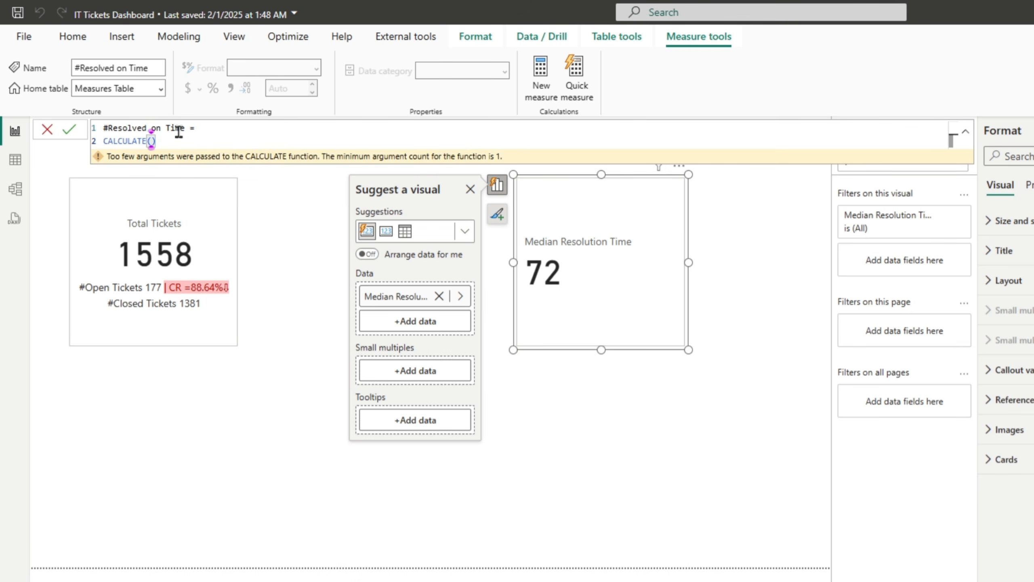
{"action": "type", "text": "SUM("}
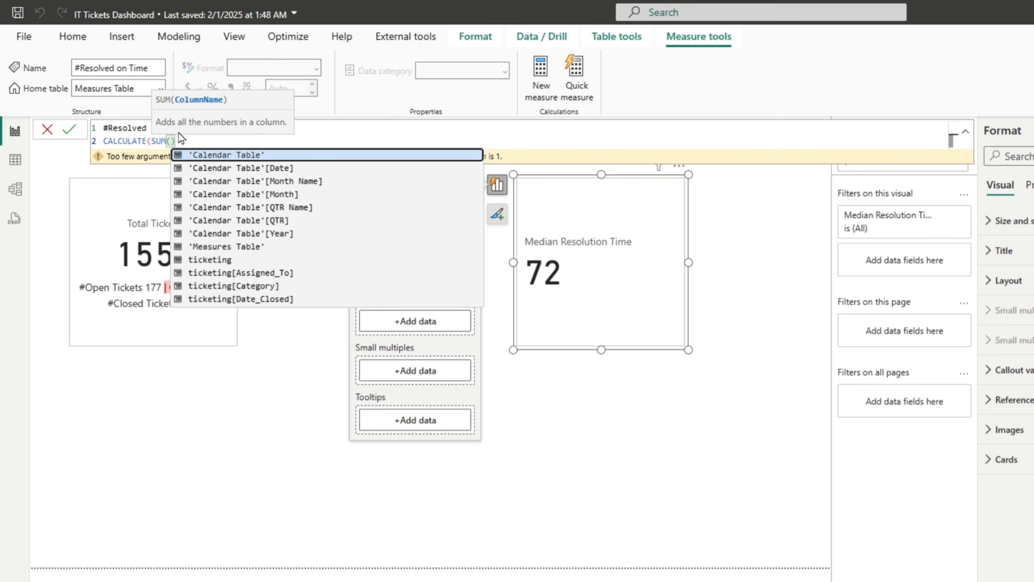
{"action": "key", "text": "BackSpace"}
{"action": "key", "text": "BackSpace"}
{"action": "key", "text": "BackSpace"}
{"action": "key", "text": "BackSpace"}
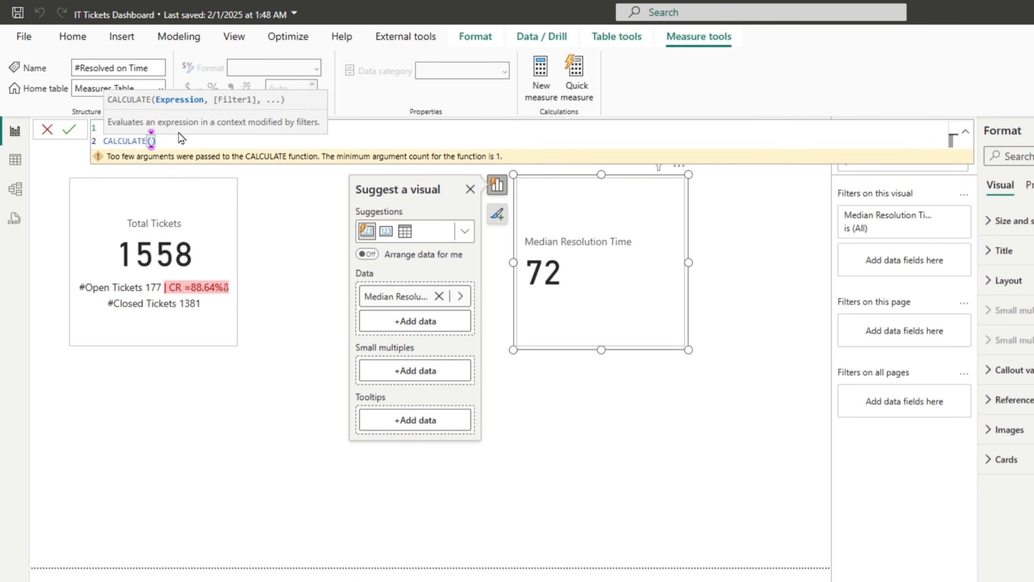
- Enter COUNT(ticketing[Ticket_ID]) as the expression inside CALCULATE in the #Resolved on Time formula
{"action": "type", "text": "cou"}
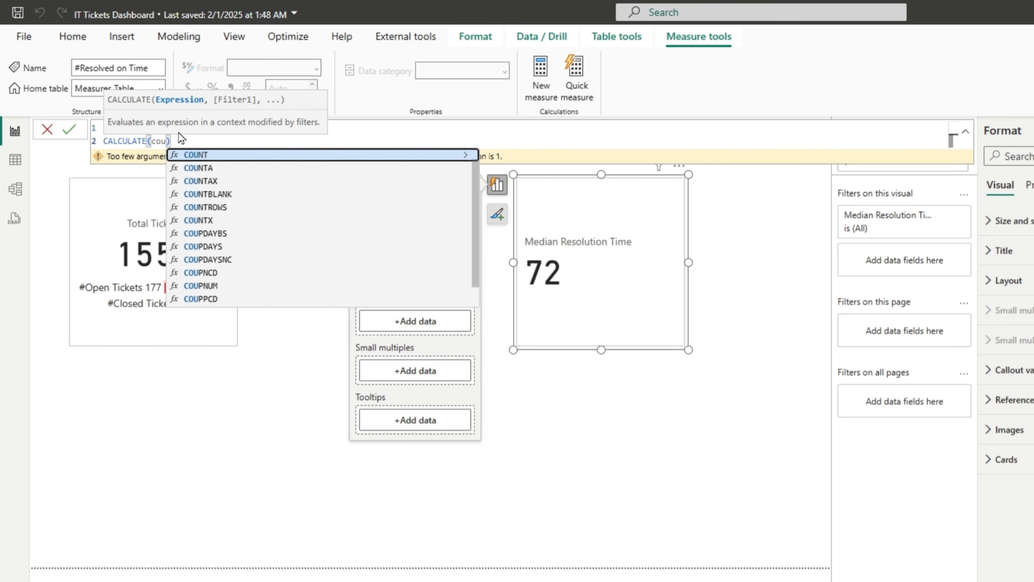
{"action": "type", "text": "n"}
{"action": "key", "text": "Tab"}
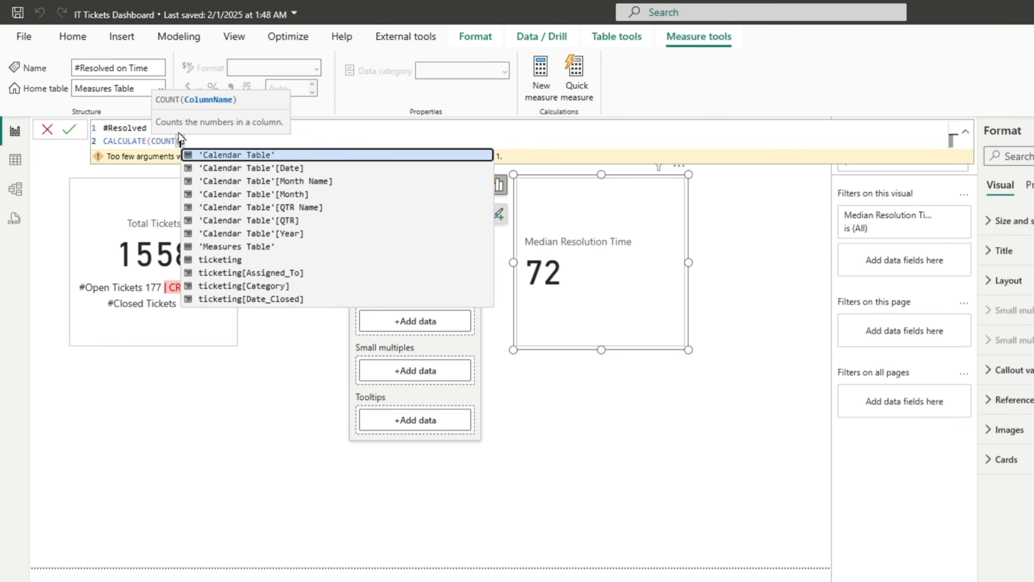
{"action": "type", "text": "id"}
{"action": "key", "text": "Tab"}
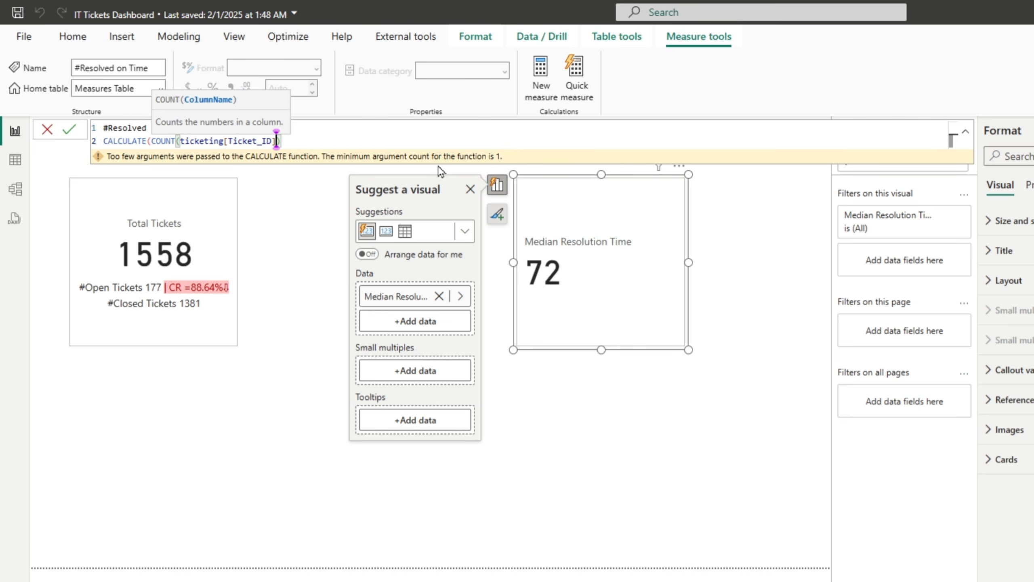
{"action": "type", "text": ")"}
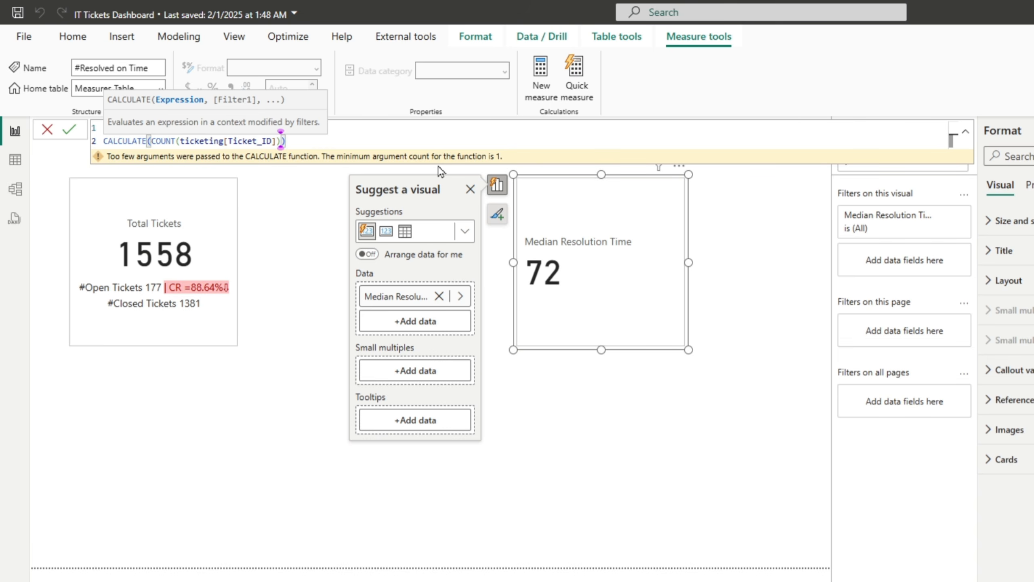
{"action": "type", "text": ","}
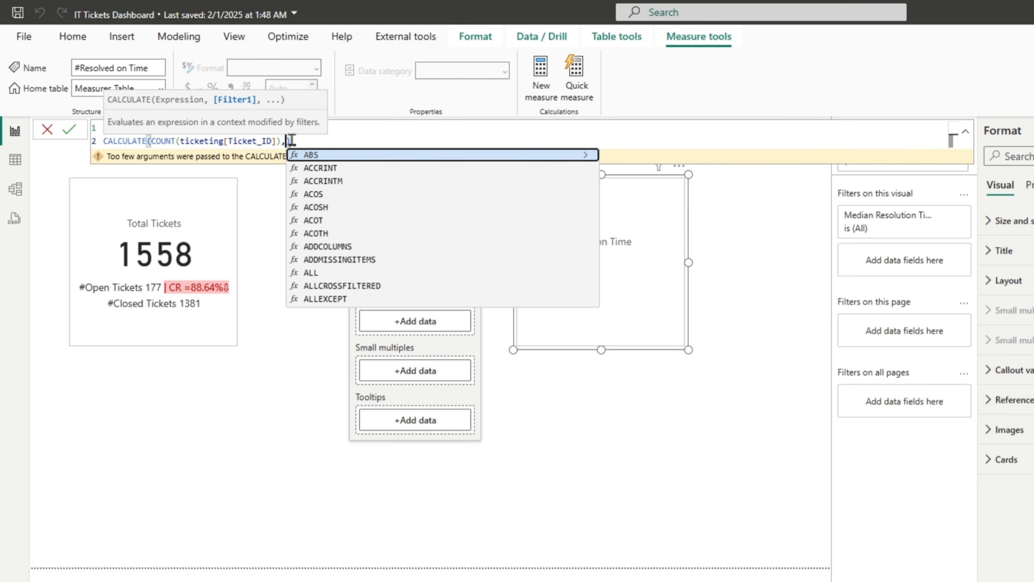
- Add the filter ticketing[Resolution_Due_Date]>ticketing[Date_Closed] to the #Resolved on Time formula and commit the measure
{"action": "type", "text": "due"}
{"action": "key", "text": "Tab"}
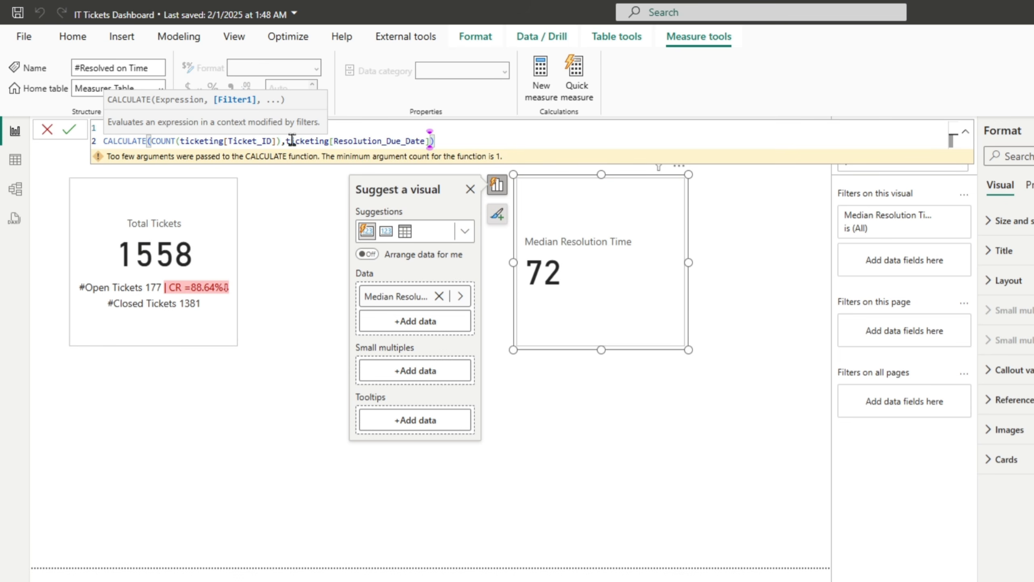
{"action": "type", "text": ">closed"}
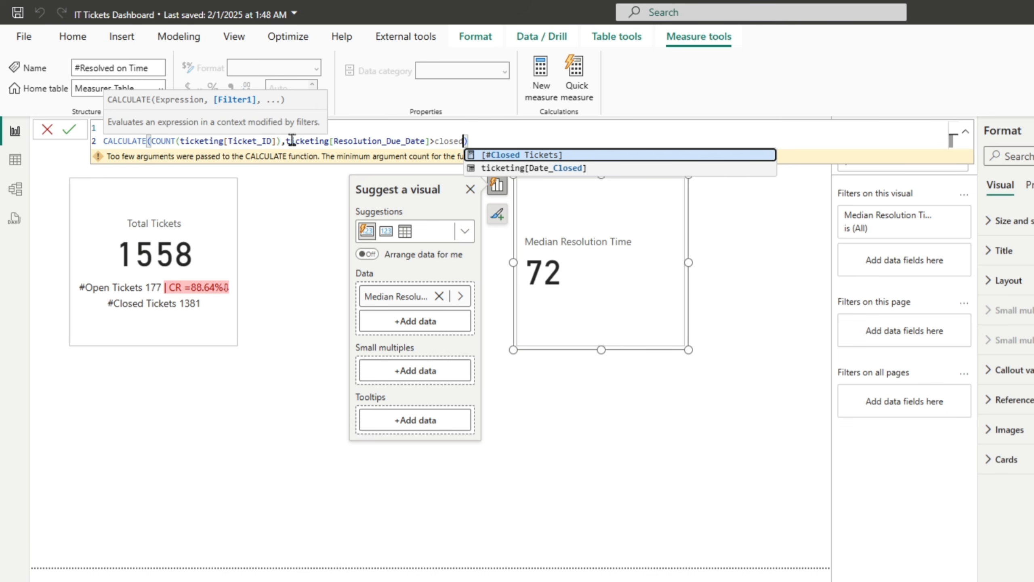
{"action": "key", "text": "Down"}
{"action": "key", "text": "Tab"}
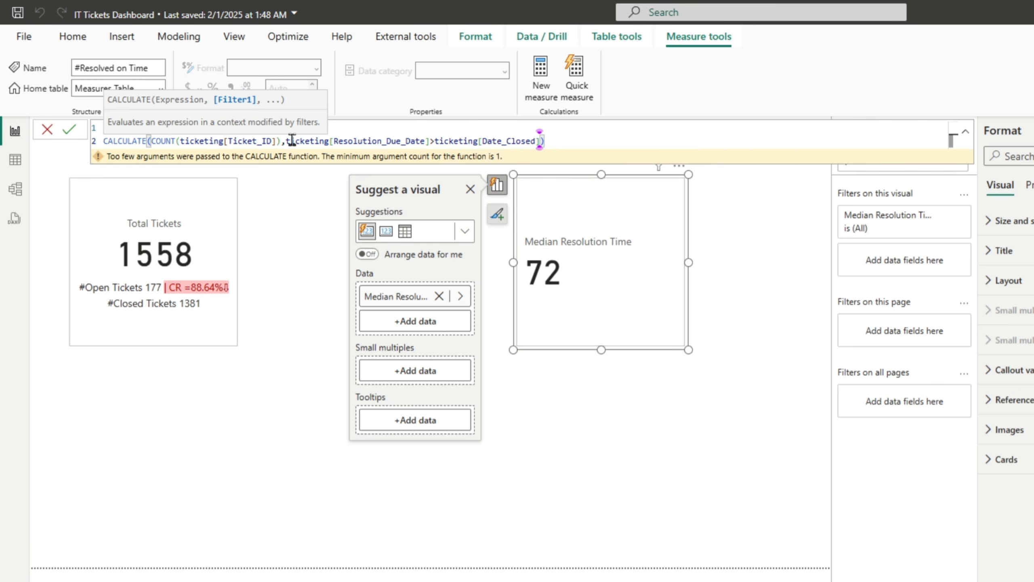
{"action": "key", "text": "Right"}
{"action": "left_click", "coordinate": [286, 141]}
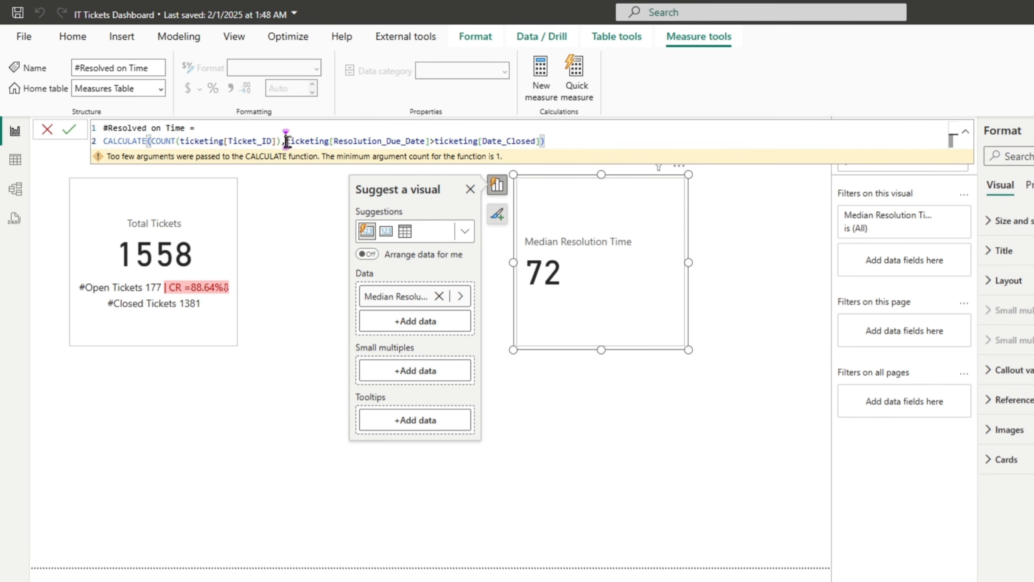
{"action": "left_click_drag", "start_coordinate": [287, 142], "coordinate": [540, 142]}
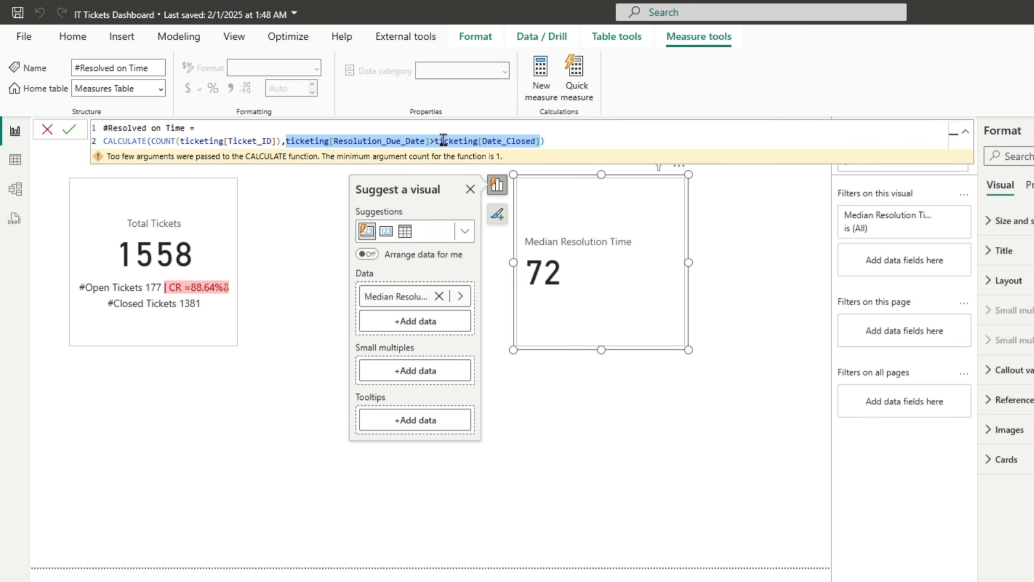
{"action": "left_click", "coordinate": [572, 141]}
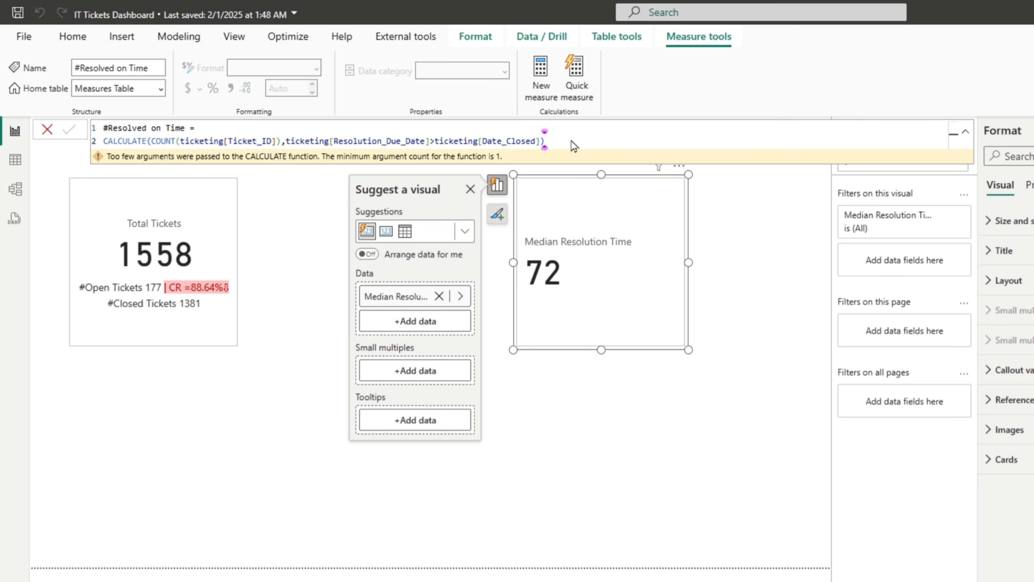
{"action": "key", "text": "Return"}
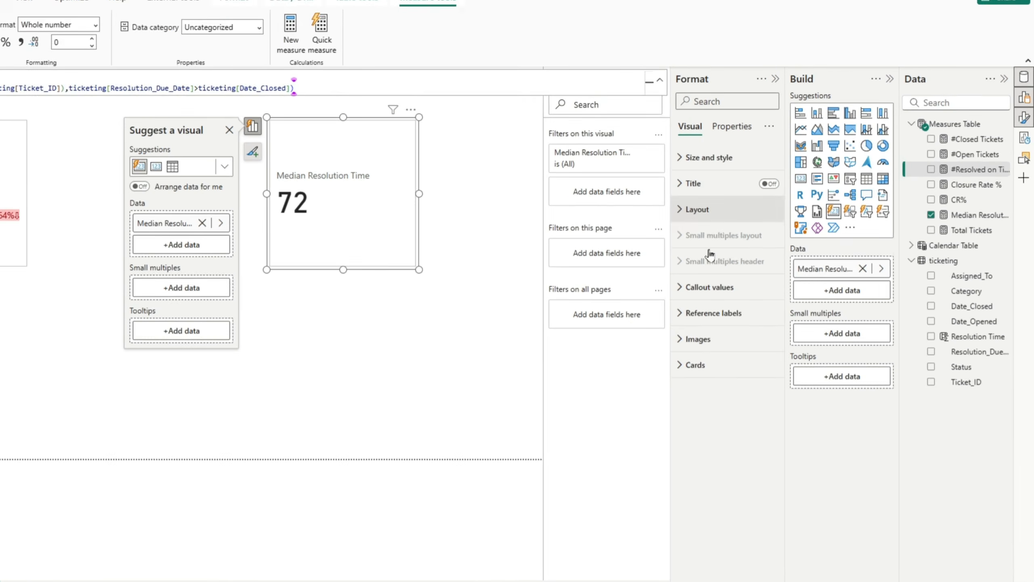
- Add #Resolved on Time as a reference label on the Median Resolution Time card and set its display units to show the full, unabbreviated number
{"action": "left_click", "coordinate": [692, 314]}
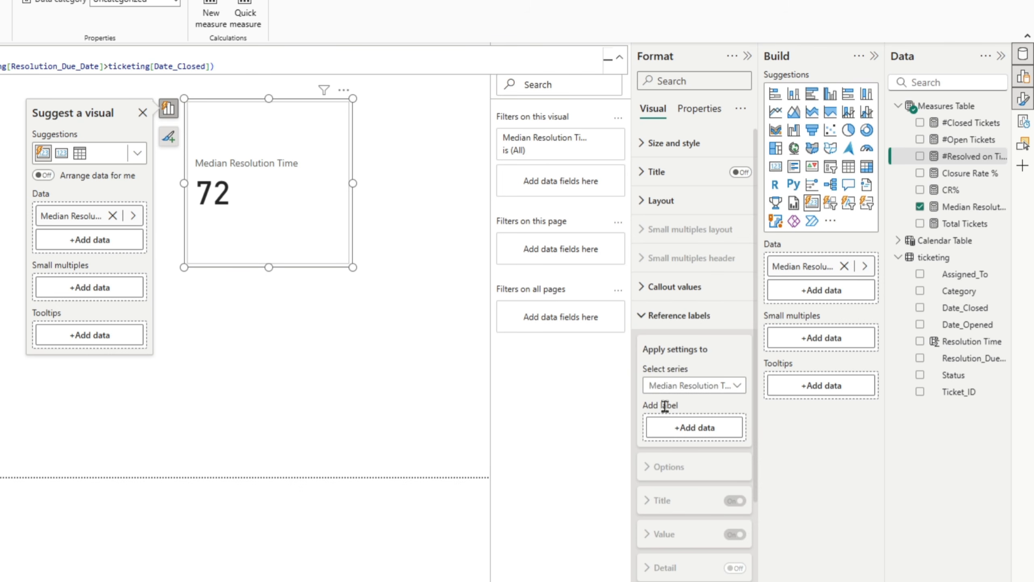
{"action": "left_click_drag", "start_coordinate": [953, 156], "coordinate": [688, 433]}
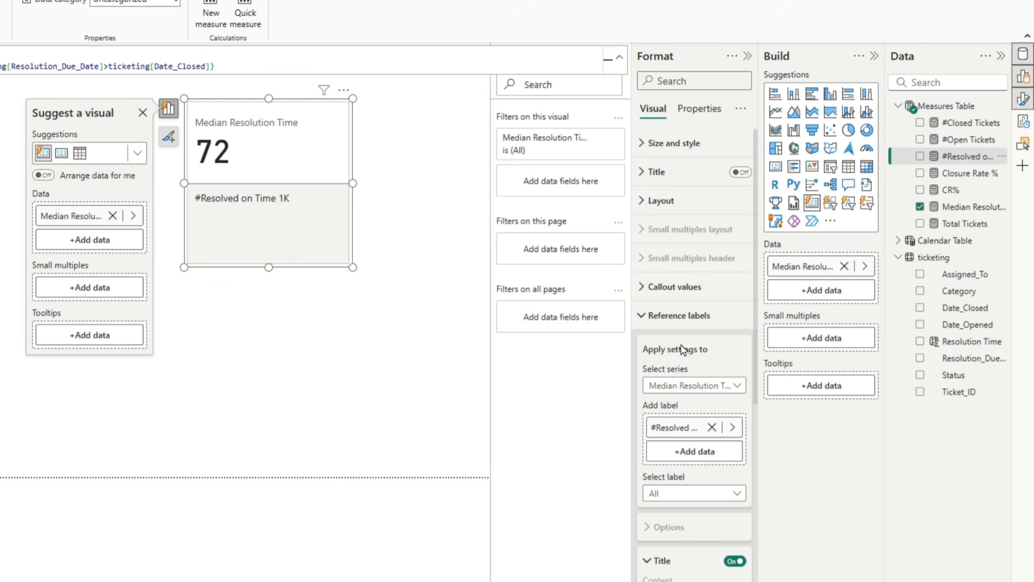
{"action": "scroll", "coordinate": [683, 349], "scroll_direction": "down", "scroll_amount": 3}
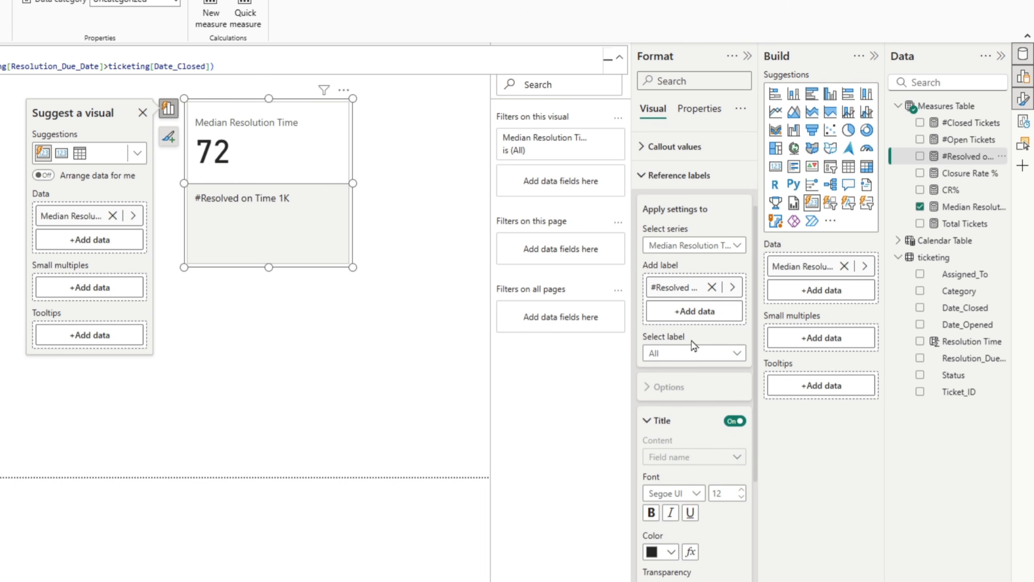
{"action": "left_click", "coordinate": [696, 352]}
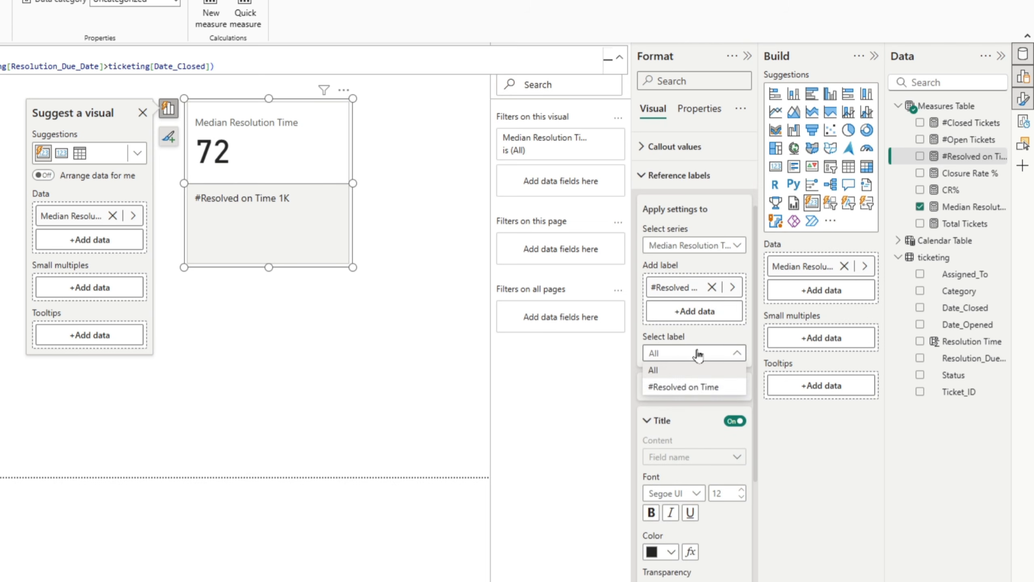
{"action": "left_click", "coordinate": [699, 387]}
{"action": "scroll", "coordinate": [711, 388], "scroll_direction": "down", "scroll_amount": 4}
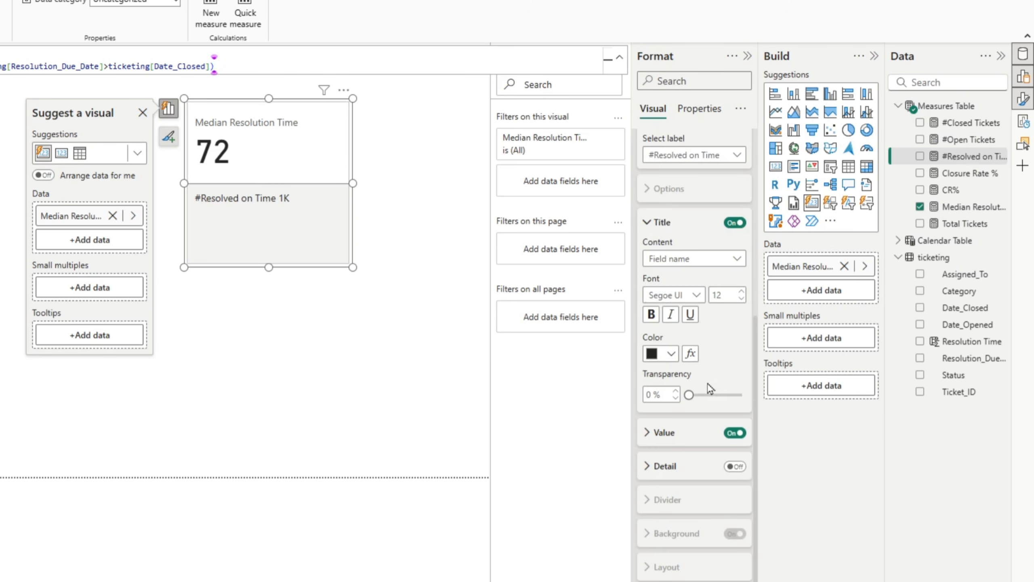
{"action": "scroll", "coordinate": [709, 393], "scroll_direction": "up", "scroll_amount": 2}
{"action": "scroll", "coordinate": [709, 398], "scroll_direction": "down", "scroll_amount": 3}
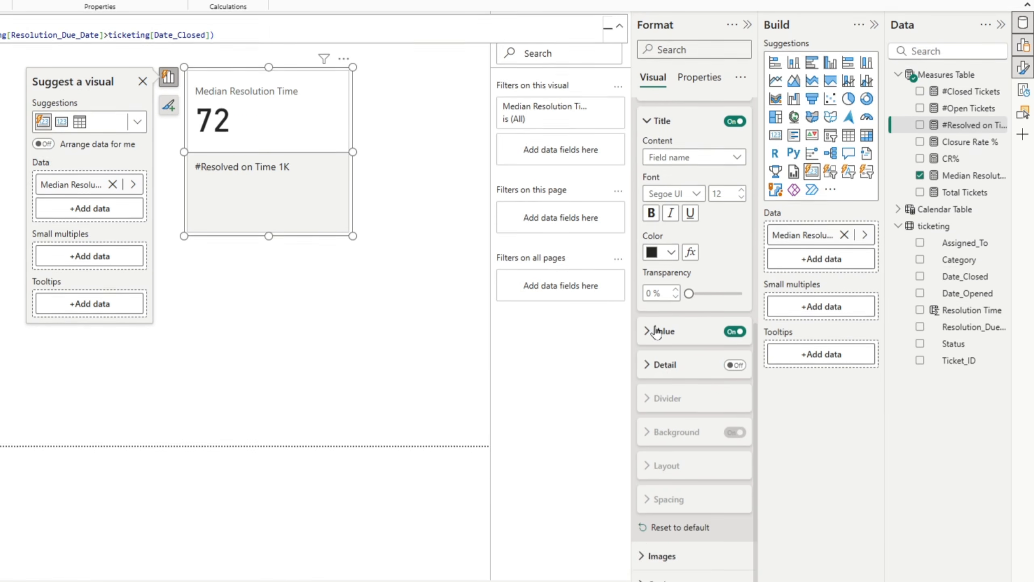
{"action": "left_click", "coordinate": [662, 362]}
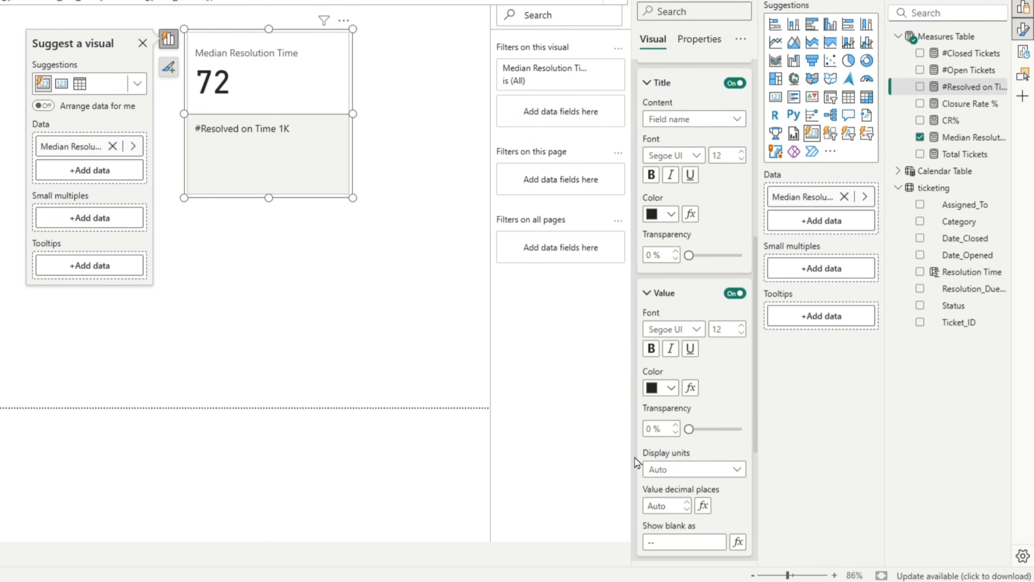
{"action": "scroll", "coordinate": [648, 454], "scroll_direction": "down", "scroll_amount": 2}
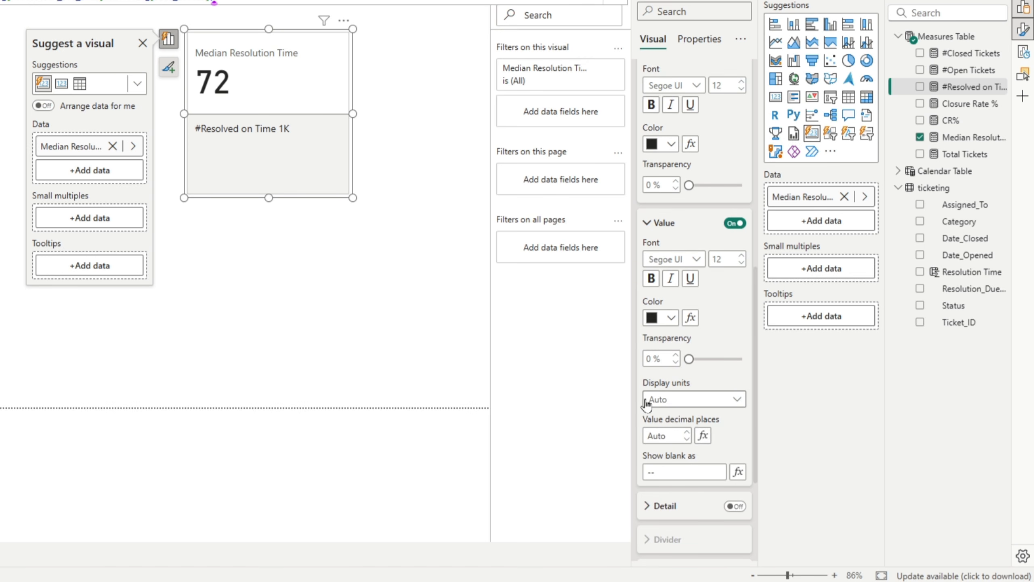
{"action": "left_click", "coordinate": [720, 403]}
{"action": "left_click", "coordinate": [665, 434]}
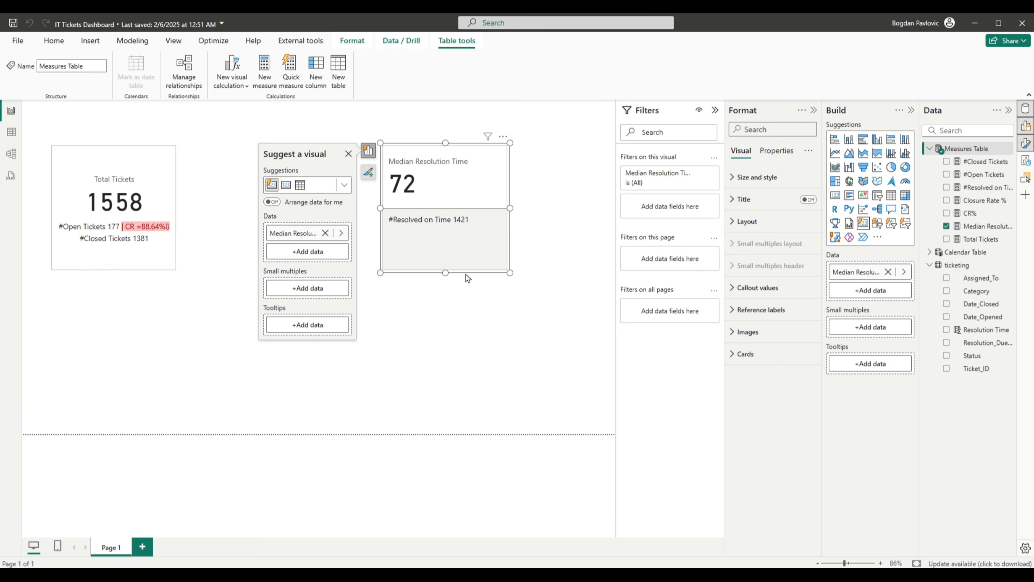
- Create a new measure in the Measures Table and name it #Resolved Late
{"action": "right_click", "coordinate": [961, 150]}
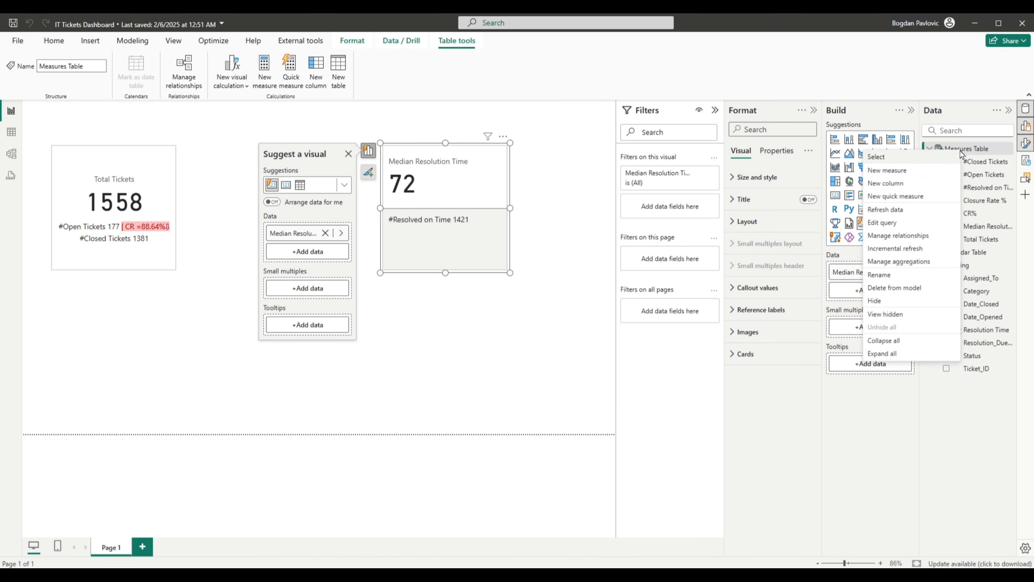
{"action": "left_click", "coordinate": [890, 175]}
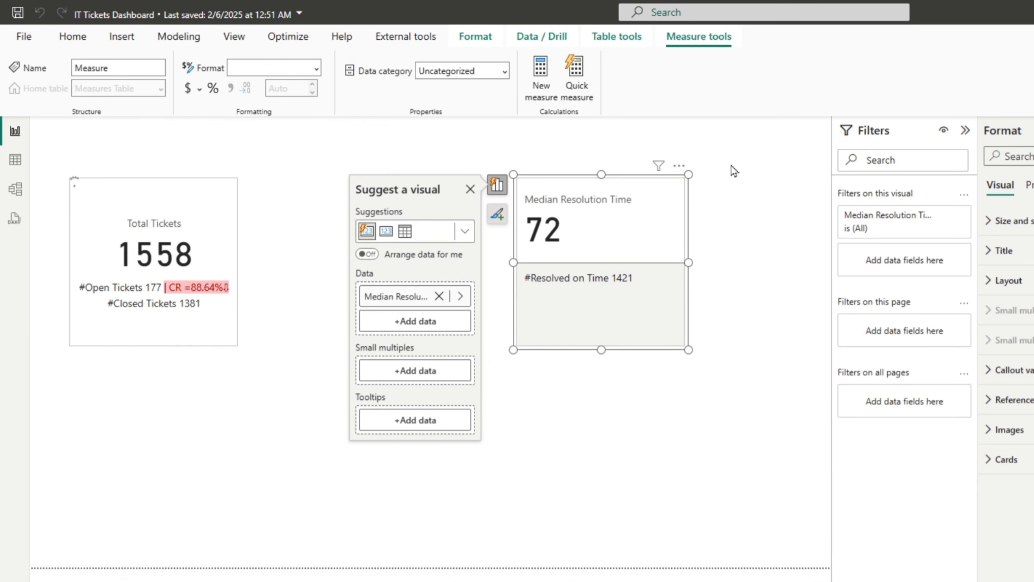
{"action": "type", "text": "Re"}
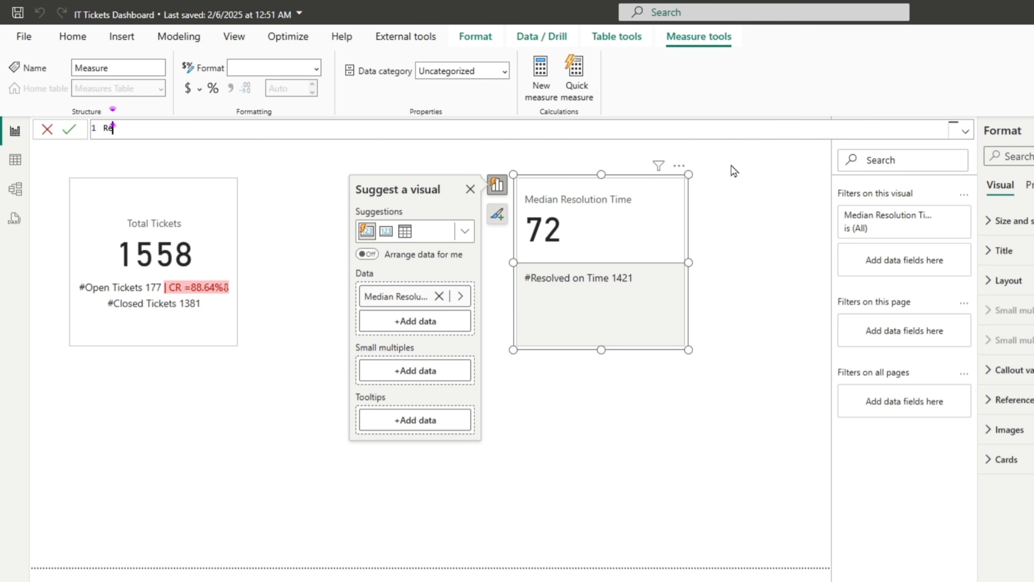
{"action": "key", "text": "BackSpace"}
{"action": "type", "text": "#Resolved Late ="}
{"action": "key", "text": "shift+Return"}
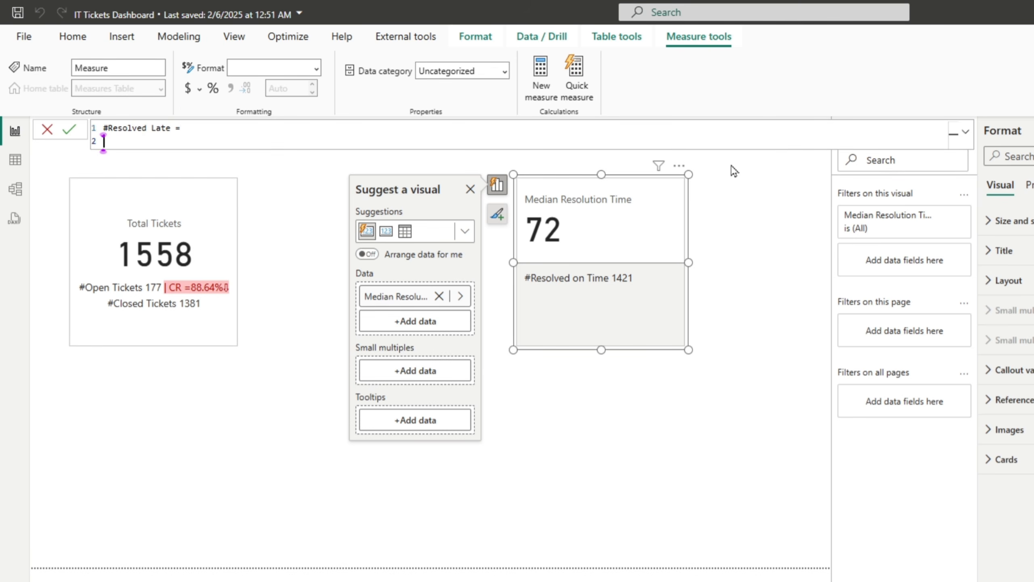
- Start a CALCULATE function in the #Resolved Late formula with [Total Tickets] as its expression
{"action": "type", "text": "CALCULATE("}
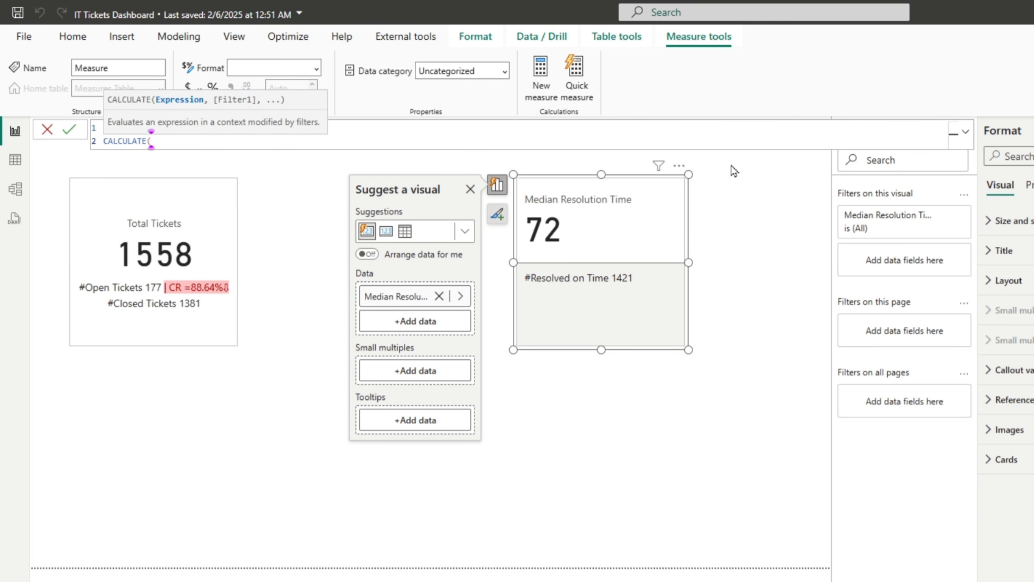
{"action": "key", "text": "shift+Return"}
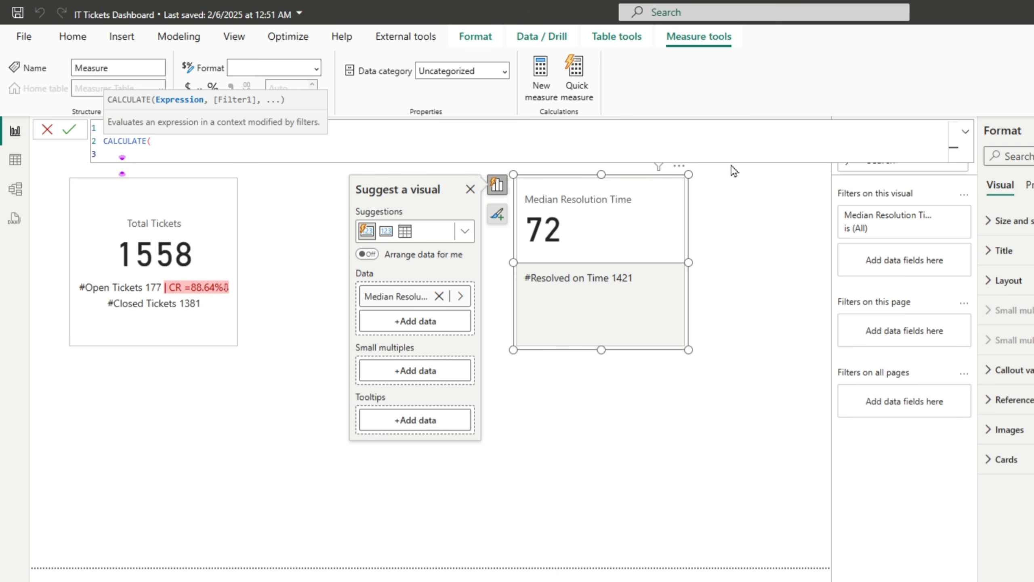
{"action": "type", "text": "total"}
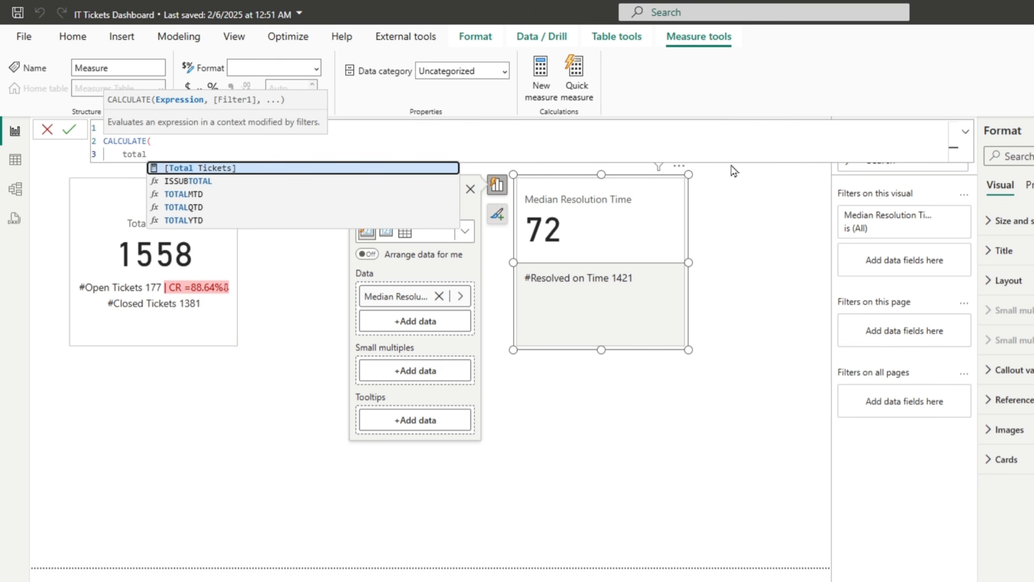
{"action": "key", "text": "Tab"}
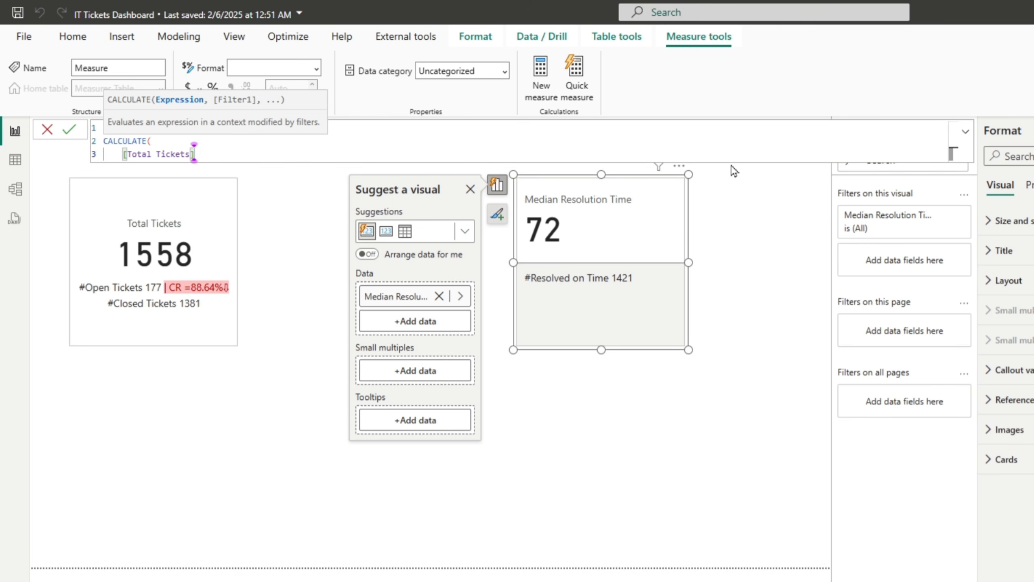
{"action": "type", "text": ","}
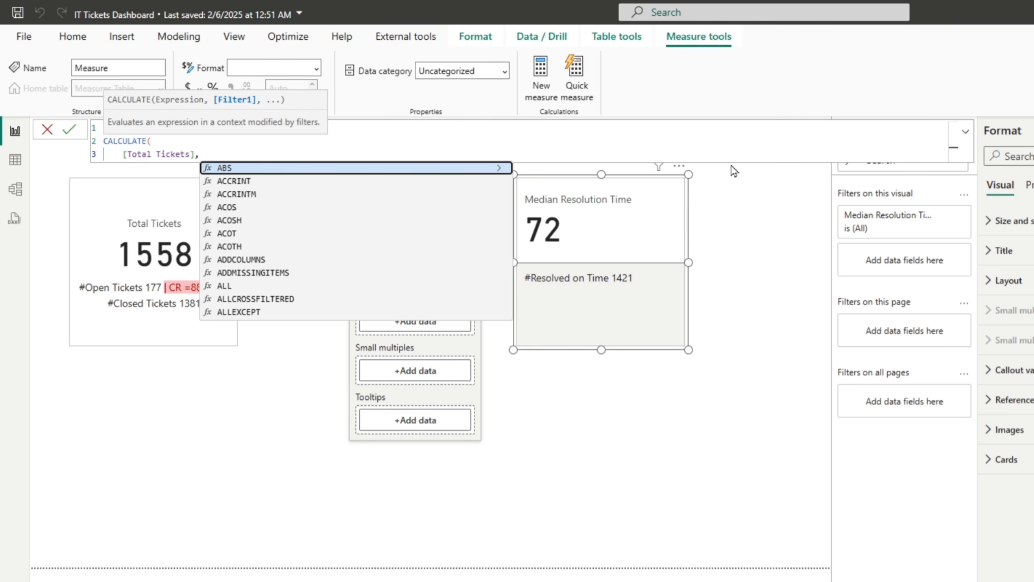
- Add the filter ticketing[Resolution_Due_Date]<ticketing[Date_Closed] to the #Resolved Late formula, close the CALCULATE function and commit the measure
{"action": "type", "text": "due"}
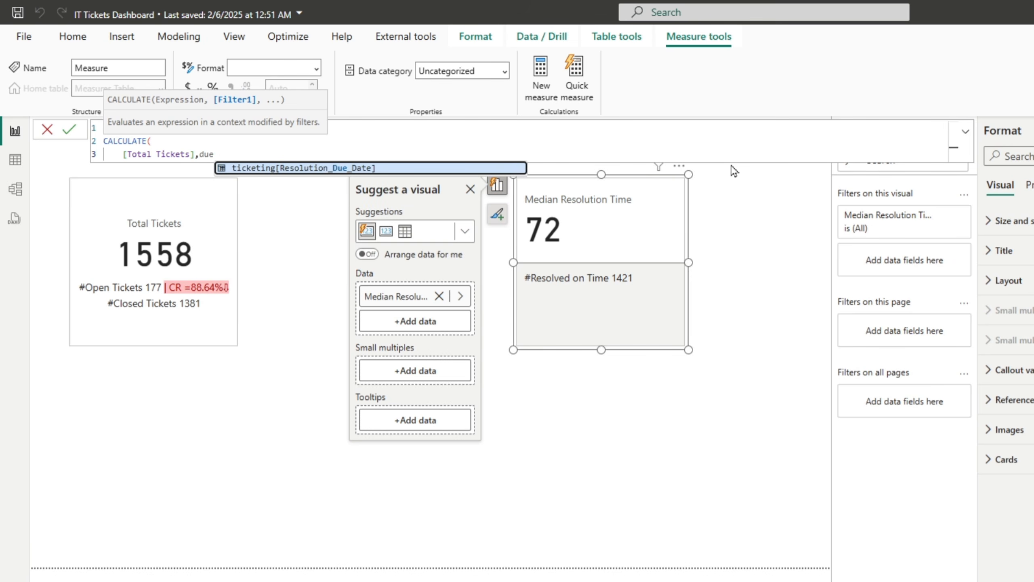
{"action": "key", "text": "Tab"}
{"action": "type", "text": "<"}
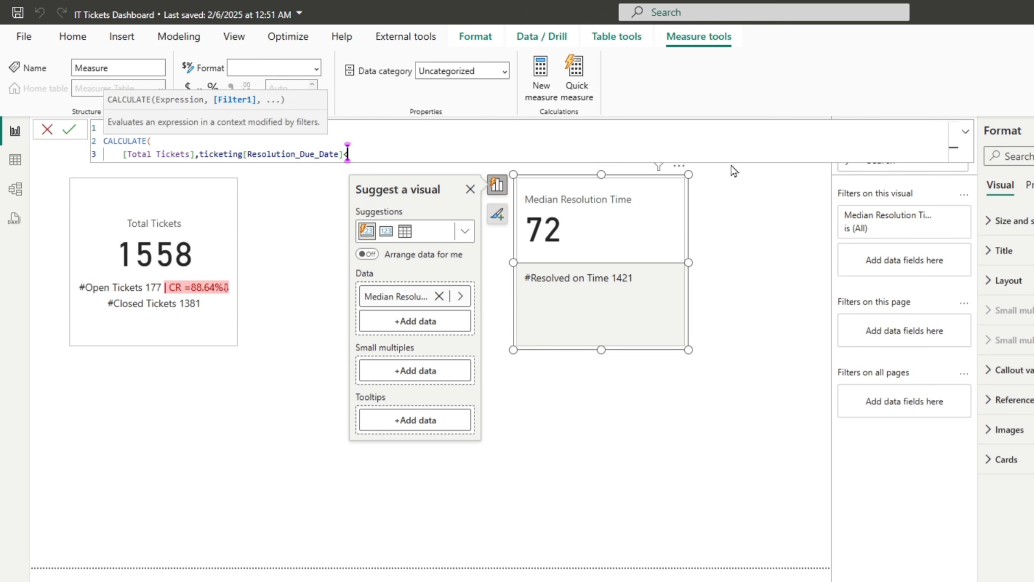
{"action": "type", "text": "cloed"}
{"action": "key", "text": "BackSpace"}
{"action": "key", "text": "BackSpace"}
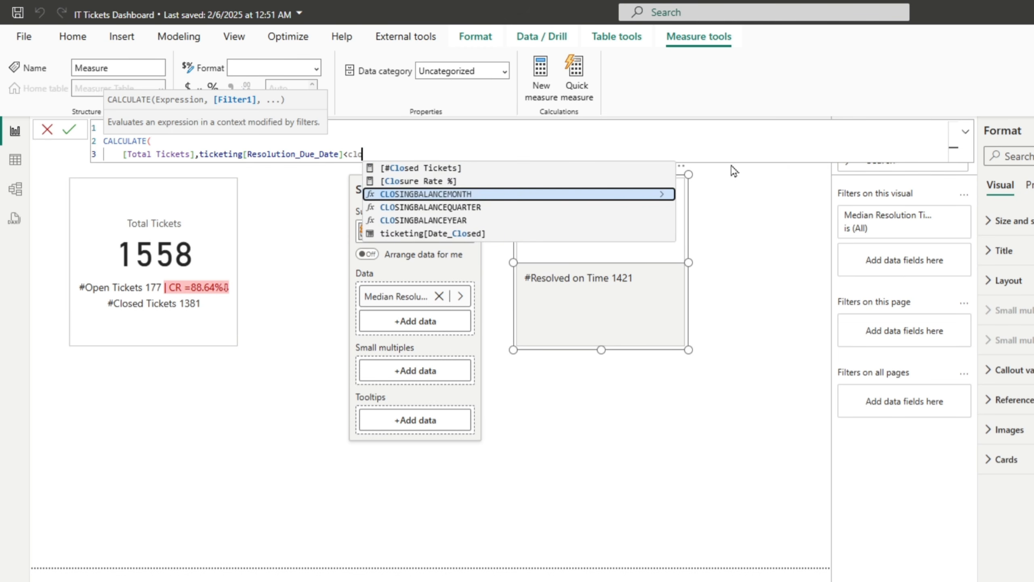
{"action": "key", "text": "Down"}
{"action": "key", "text": "Down"}
{"action": "key", "text": "Down"}
{"action": "key", "text": "Tab"}
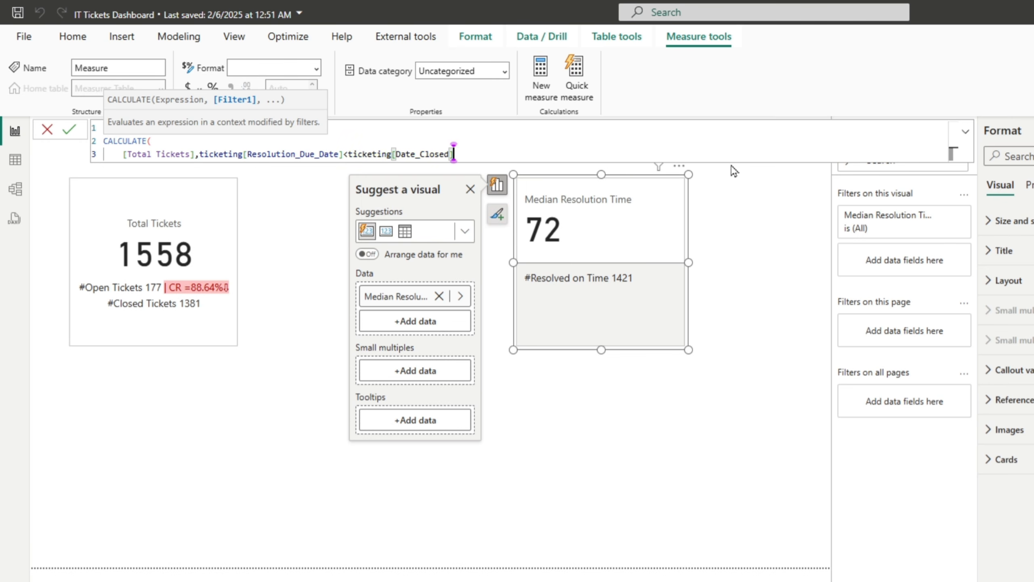
{"action": "key", "text": "Return"}
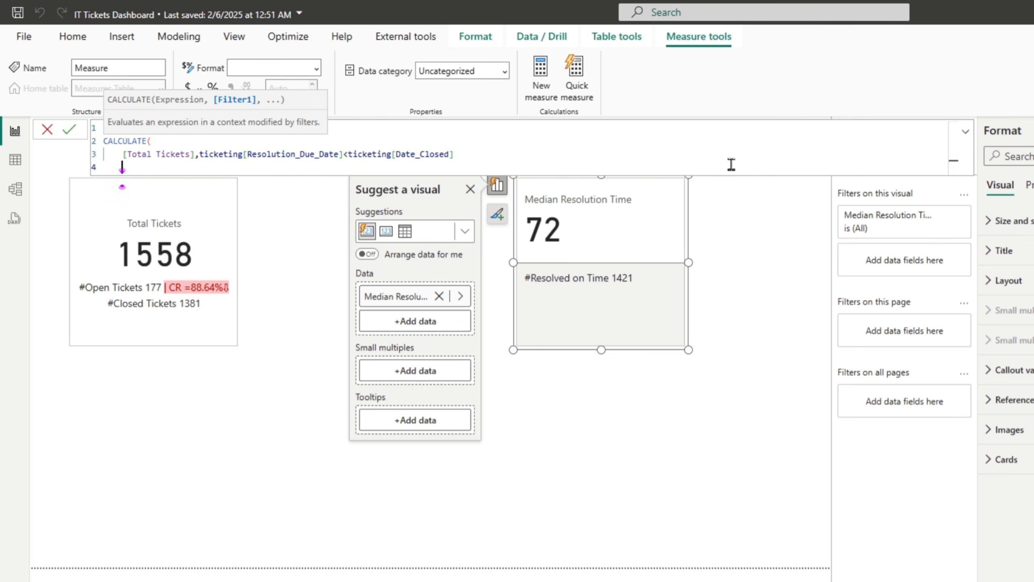
{"action": "type", "text": ")"}
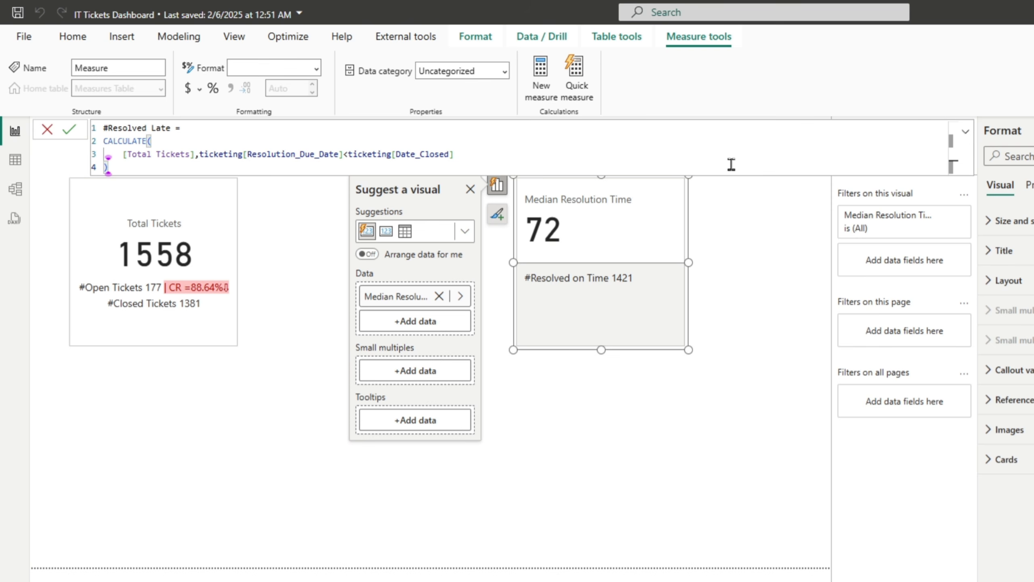
{"action": "key", "text": "Return"}
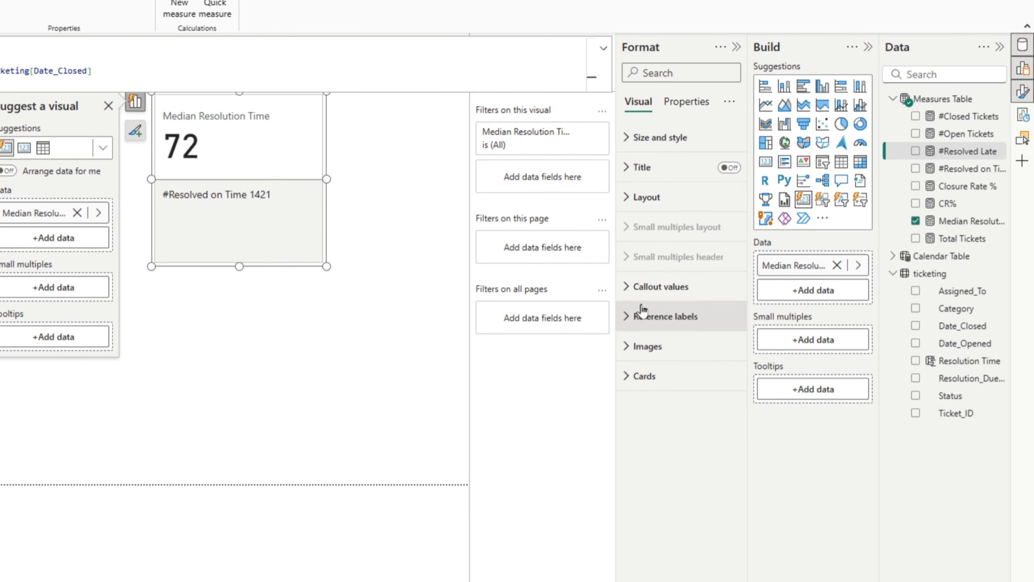
- Add the #Resolved Late measure as a second reference label on the Median Resolution Time card
{"action": "left_click", "coordinate": [641, 317]}
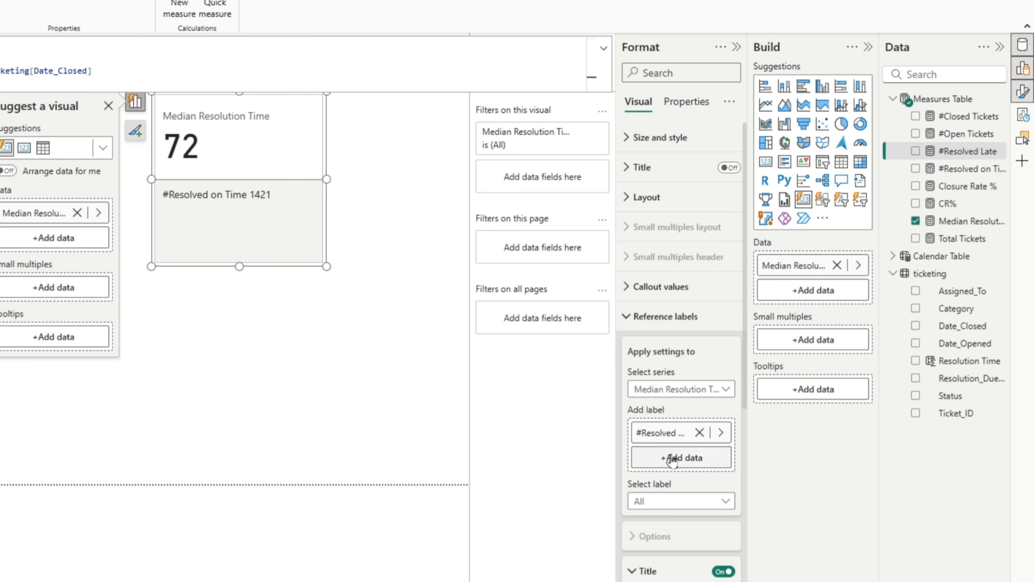
{"action": "left_click_drag", "start_coordinate": [969, 151], "coordinate": [332, 336]}
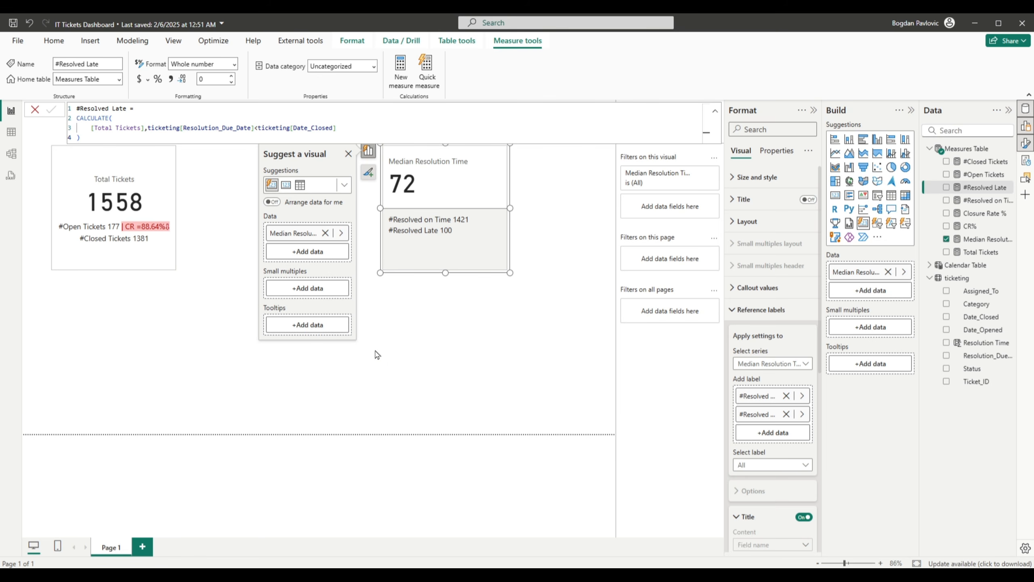
- Create another measure in the Measures Table and name it SLA Compliance Rate%
{"action": "right_click", "coordinate": [960, 151]}
{"action": "left_click", "coordinate": [915, 167]}
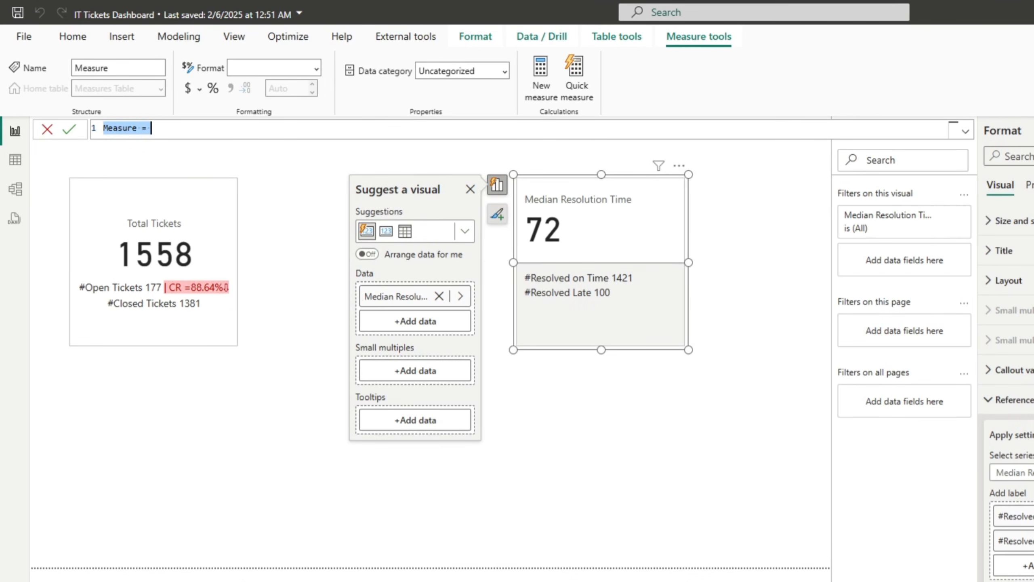
{"action": "type", "text": "SUA Compli"}
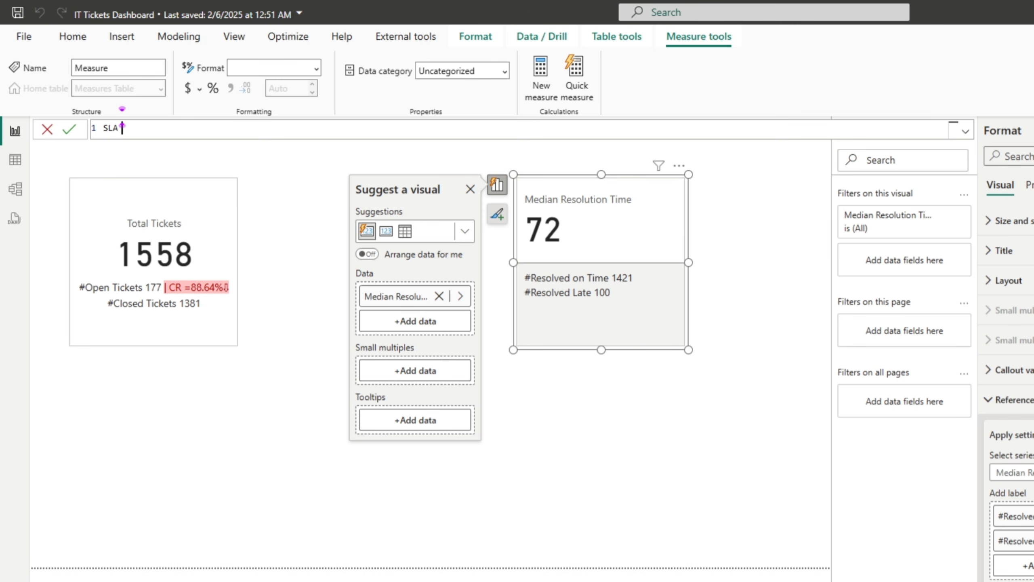
{"action": "type", "text": "ance Rate"}
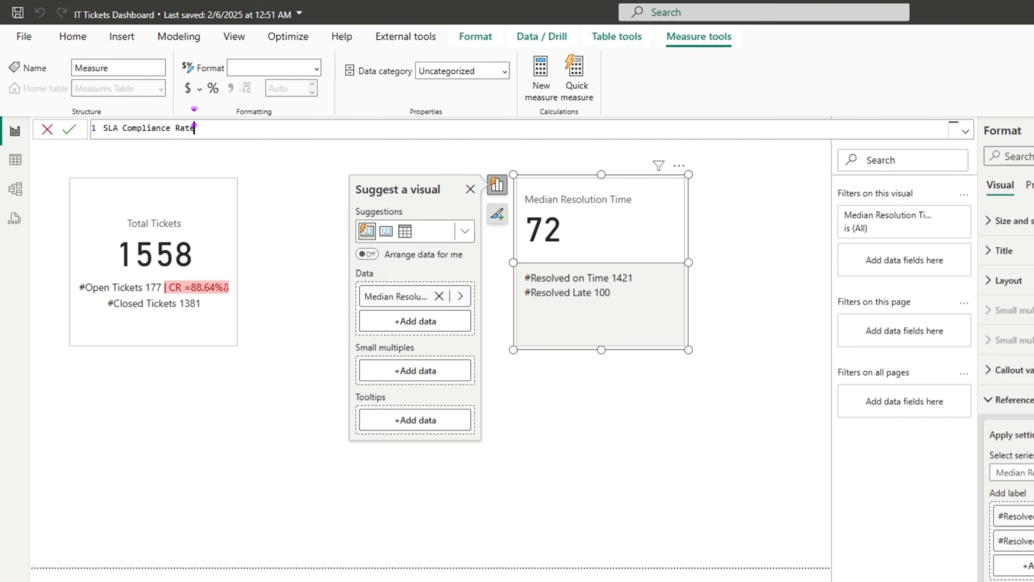
{"action": "type", "text": "%="}
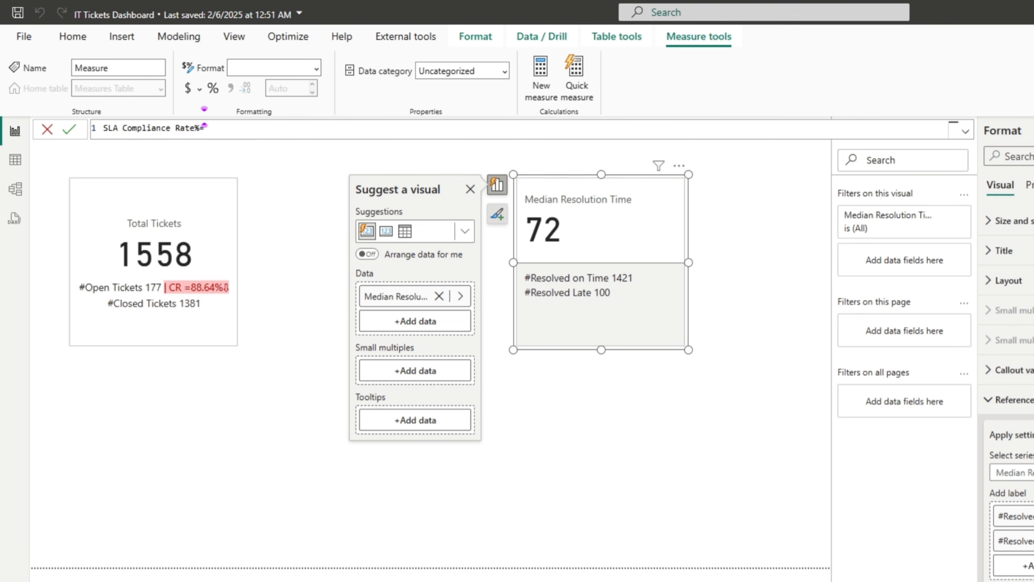
{"action": "key", "text": "shift+Return"}
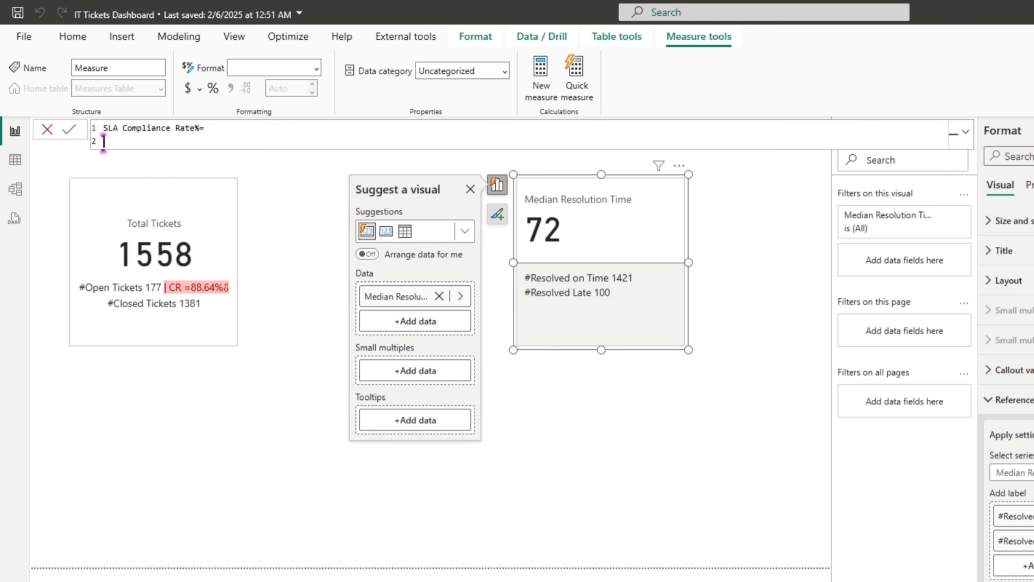
- Declare a variable named Compliant_Tickets in the SLA Compliance Rate% formula
{"action": "type", "text": "var Compliant T"}
{"action": "key", "text": "BackSpace"}
{"action": "type", "text": "T"}
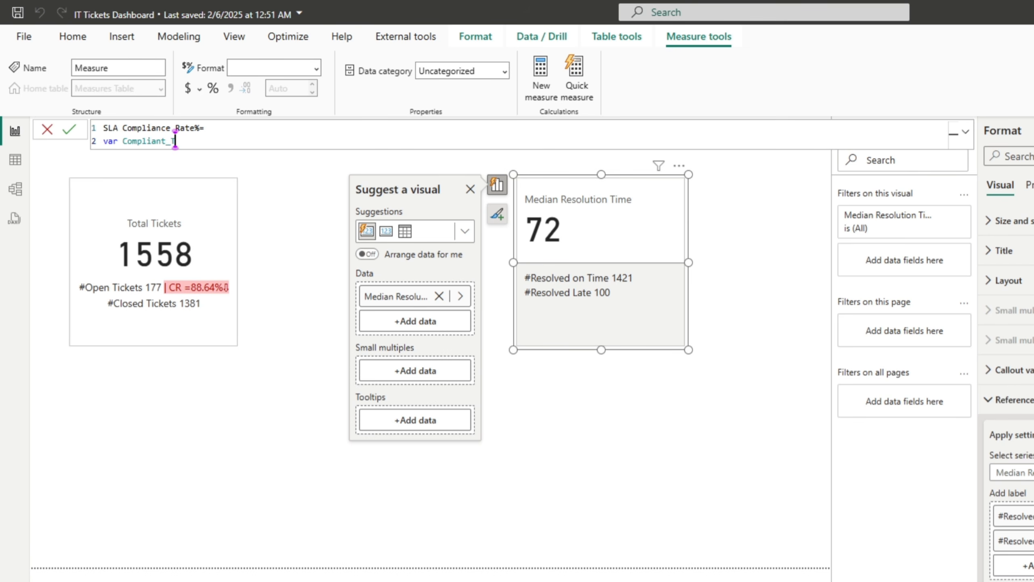
{"action": "type", "text": "ickets ="}
{"action": "key", "text": "shift+Return"}
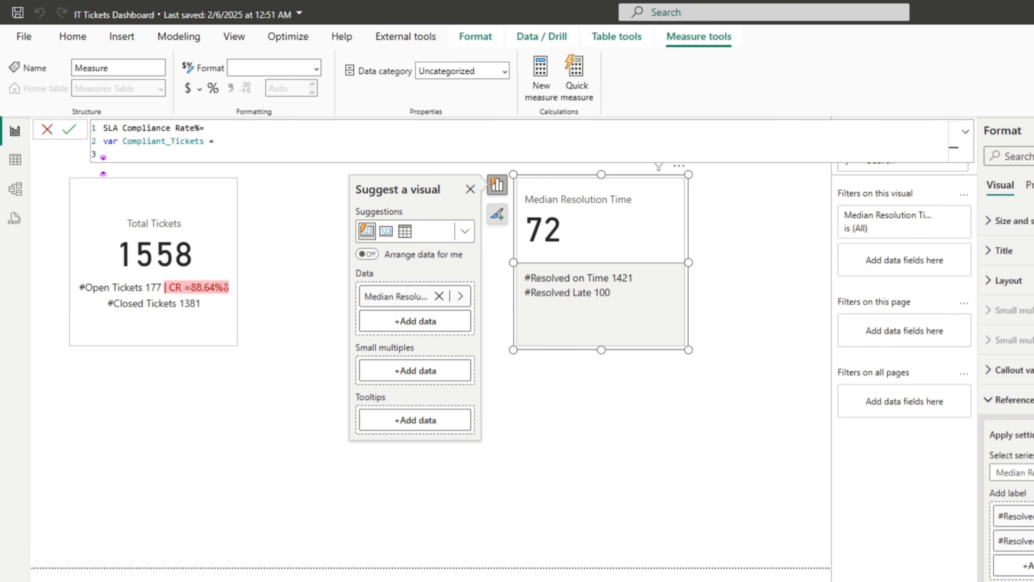
- Start the Compliant_Tickets definition with an indented CALCULATE function that uses [Total Tickets] as its expression
{"action": "key", "text": "Tab"}
{"action": "type", "text": "CALCULATE("}
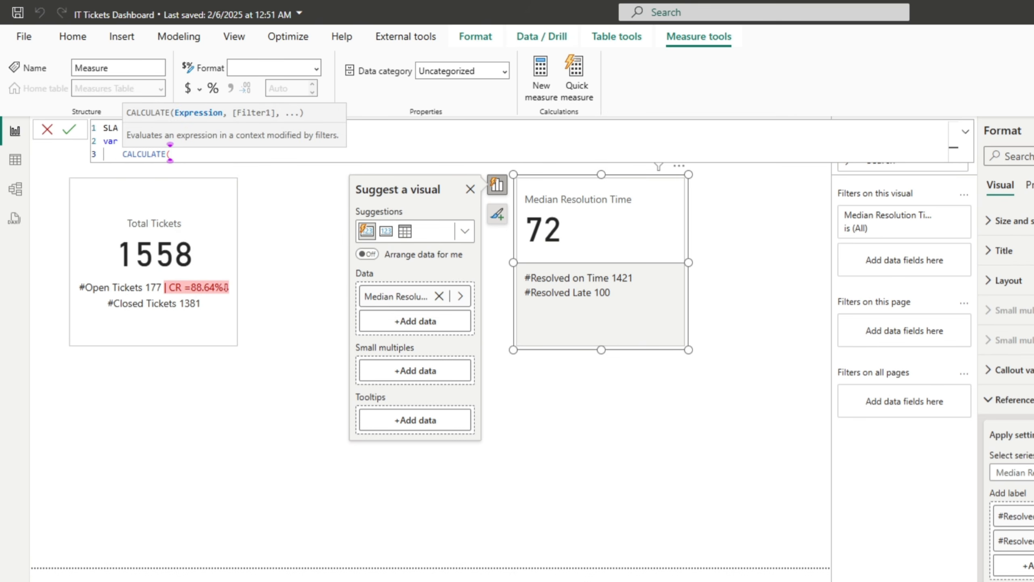
{"action": "key", "text": "shift+Return"}
{"action": "type", "text": "total"}
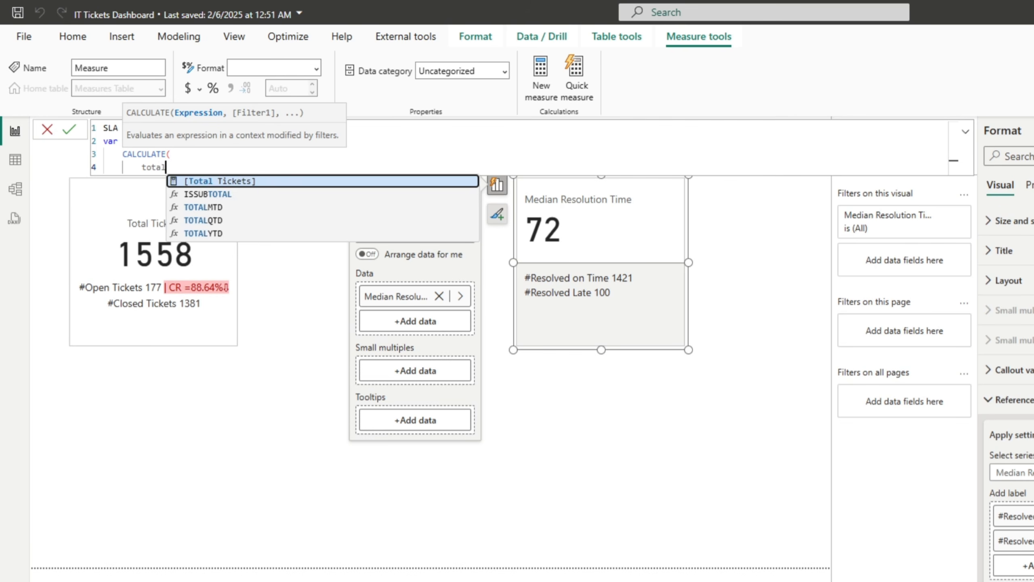
{"action": "key", "text": "Tab"}
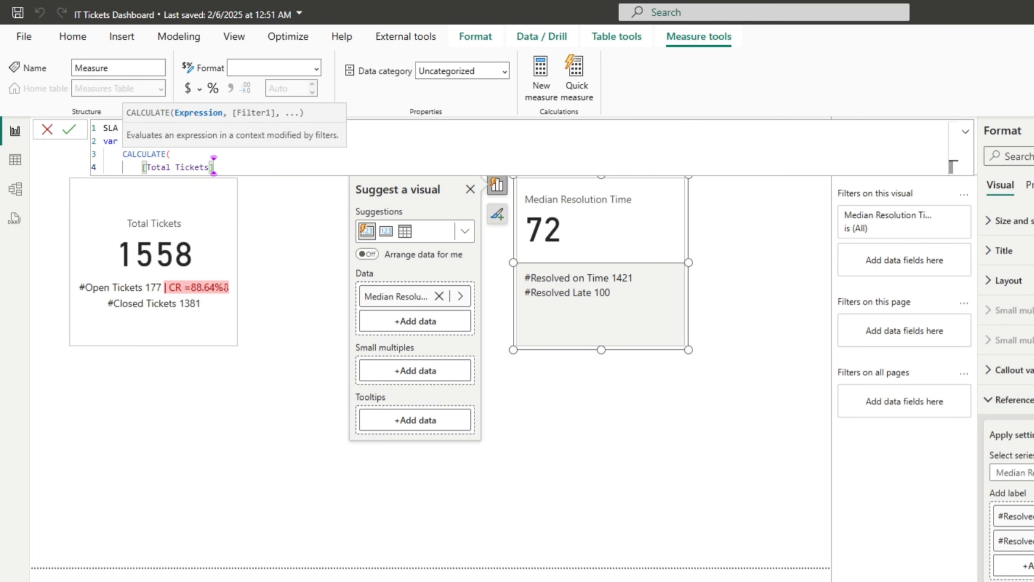
{"action": "type", "text": ","}
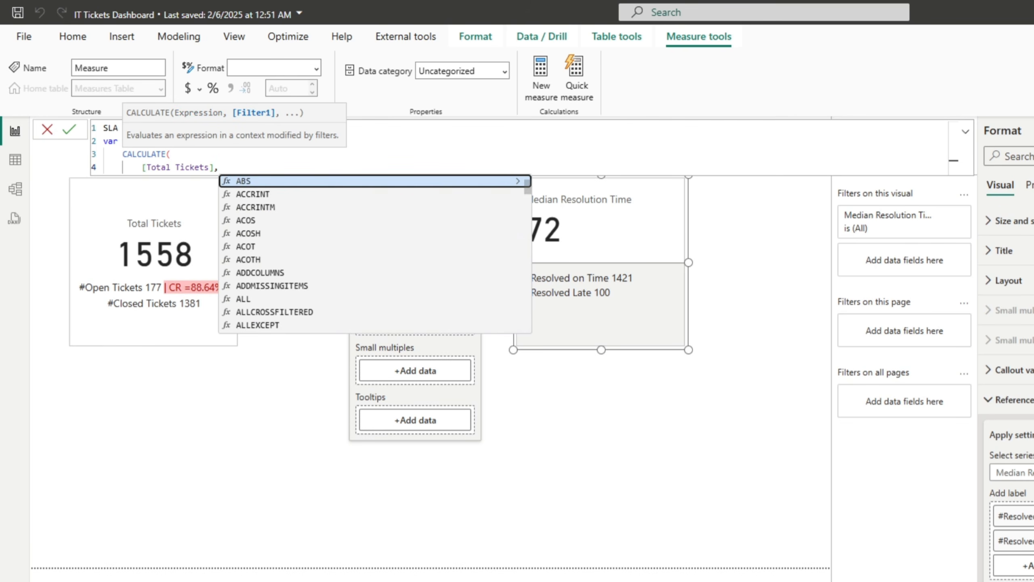
- Add ticketing[Status]="Closed" on a new line as the first filter of the Compliant_Tickets calculation
{"action": "key", "text": "shift+Return"}
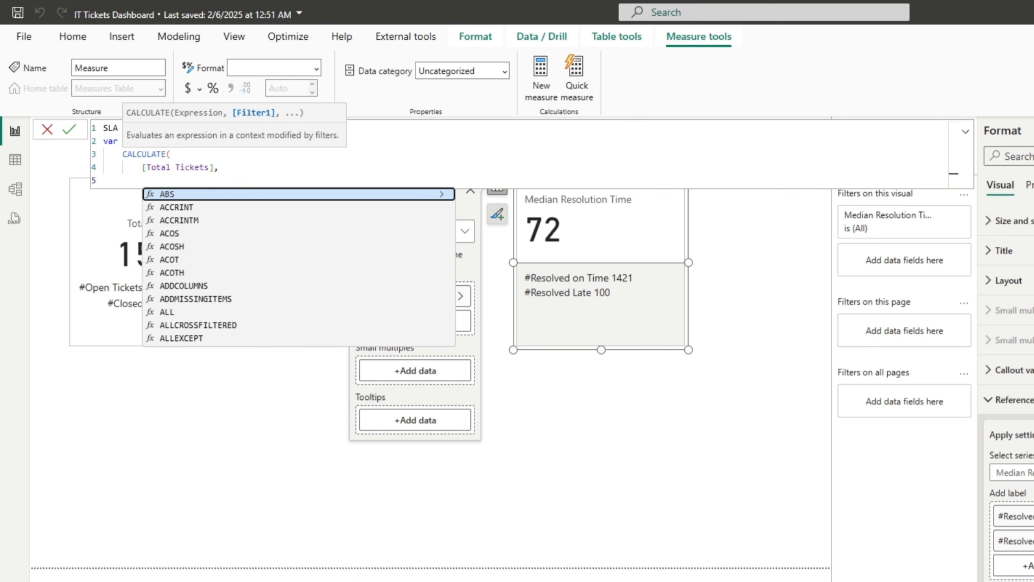
{"action": "type", "text": "status"}
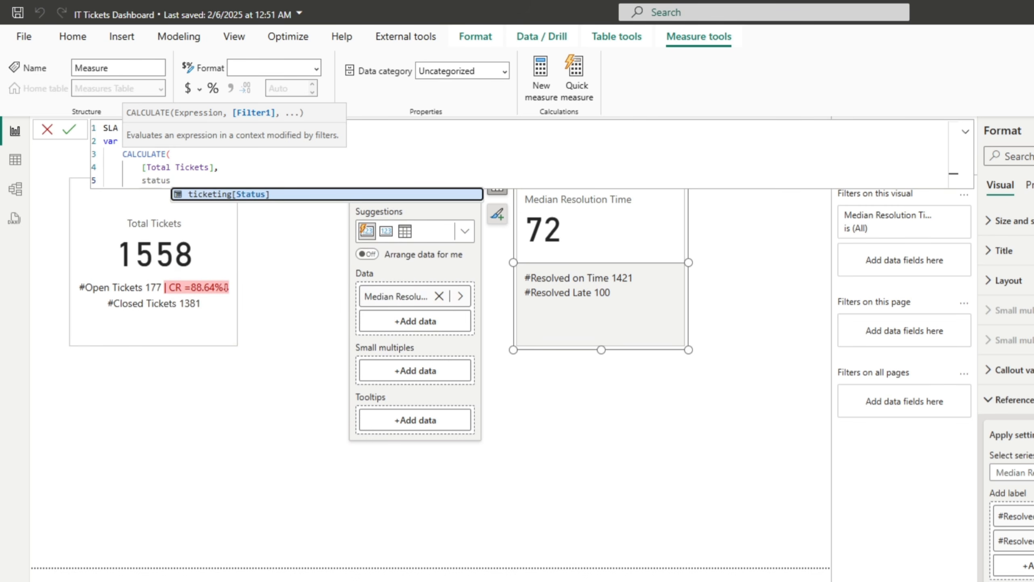
{"action": "key", "text": "Tab"}
{"action": "type", "text": "=\"C"}
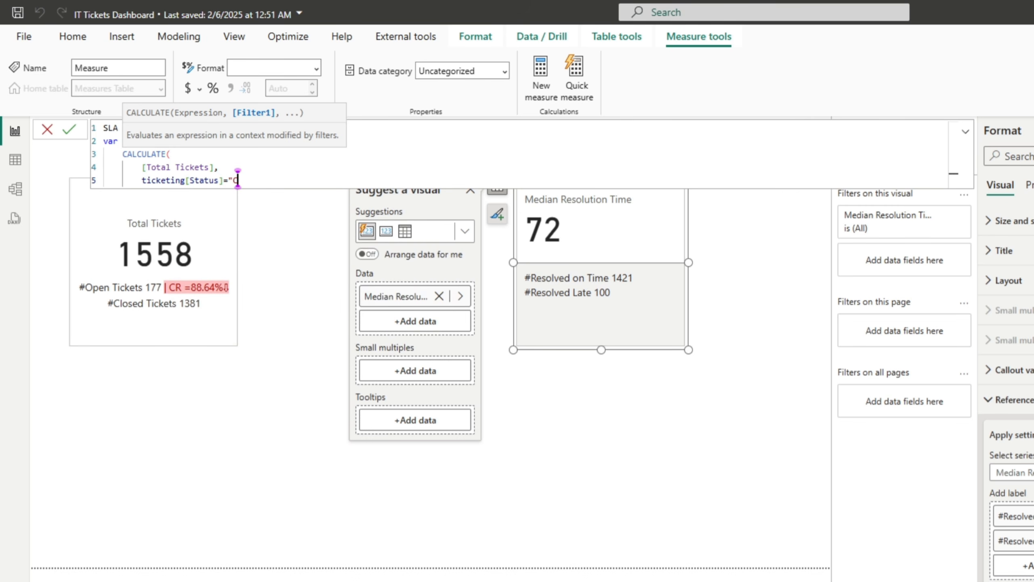
{"action": "type", "text": "losed\","}
{"action": "key", "text": "shift+Return"}
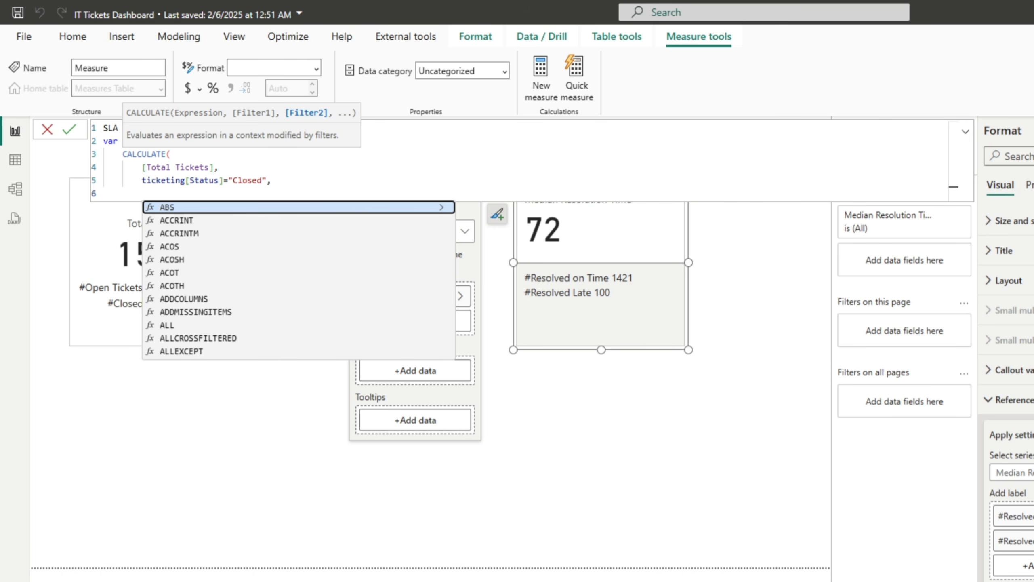
- Add ticketing[Date_Closed]<=ticketing[Resolution_Due_Date] as the second filter of the Compliant_Tickets calculation and close the CALCULATE function on its own line
{"action": "type", "text": "closed"}
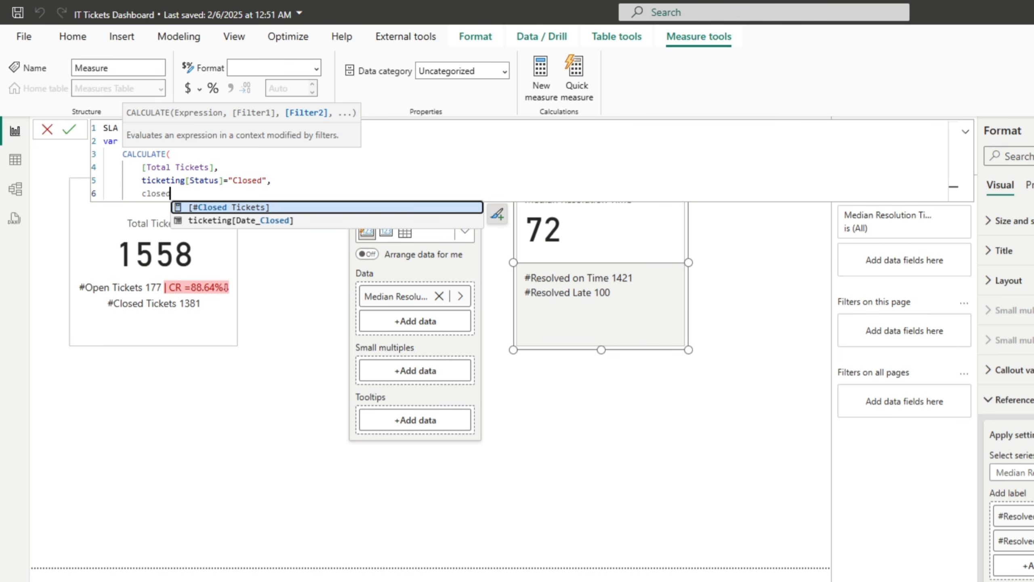
{"action": "key", "text": "Down"}
{"action": "key", "text": "Tab"}
{"action": "type", "text": "<"}
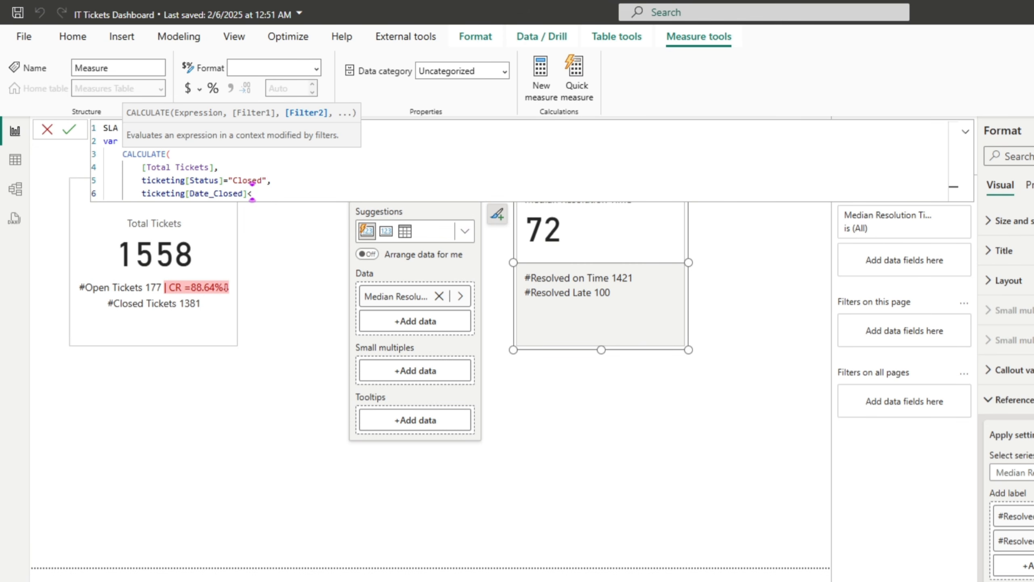
{"action": "type", "text": "=due"}
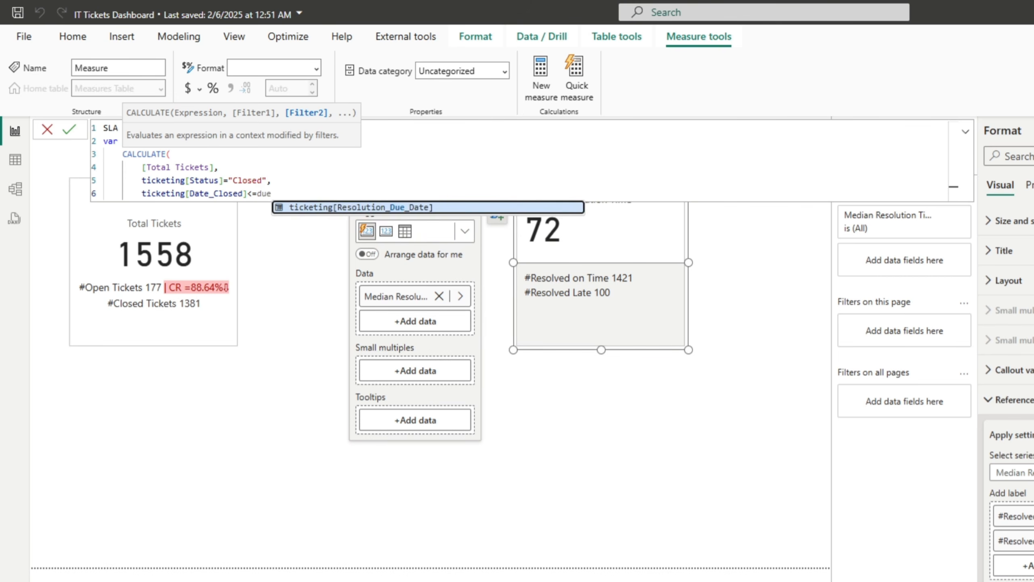
{"action": "key", "text": "Tab"}
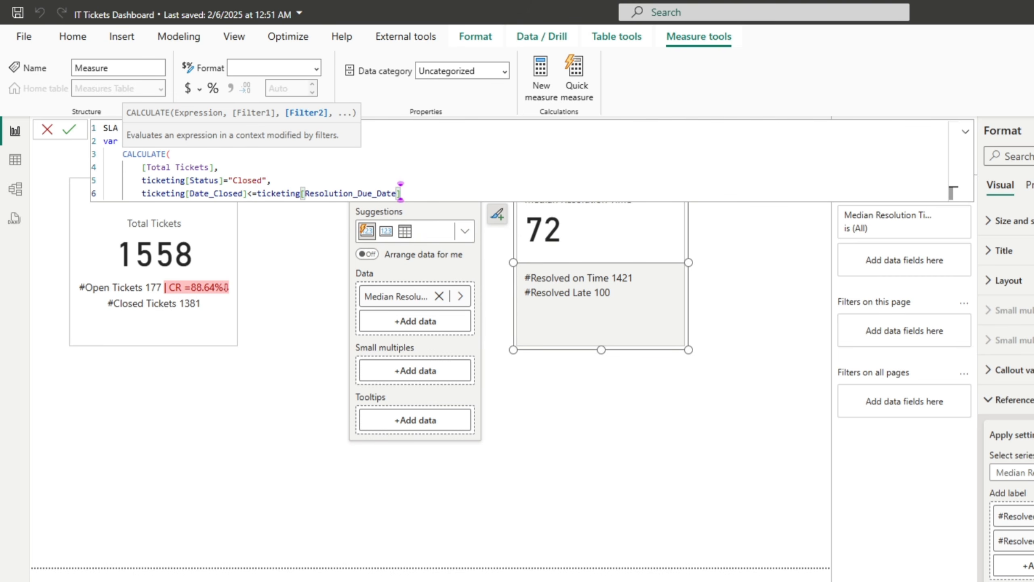
{"action": "key", "text": "shift+Return"}
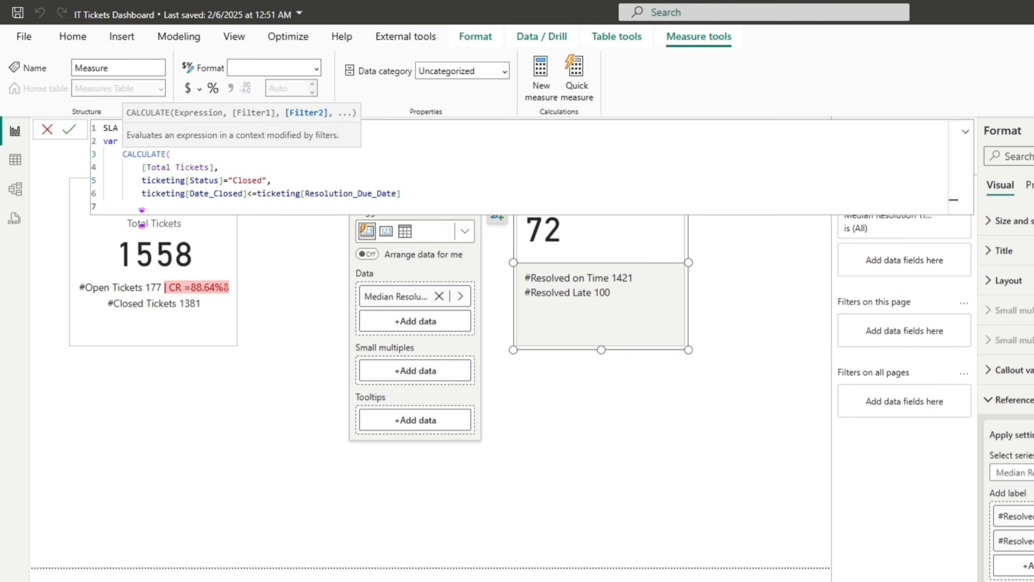
{"action": "type", "text": ")"}
{"action": "key", "text": "shift+Return"}
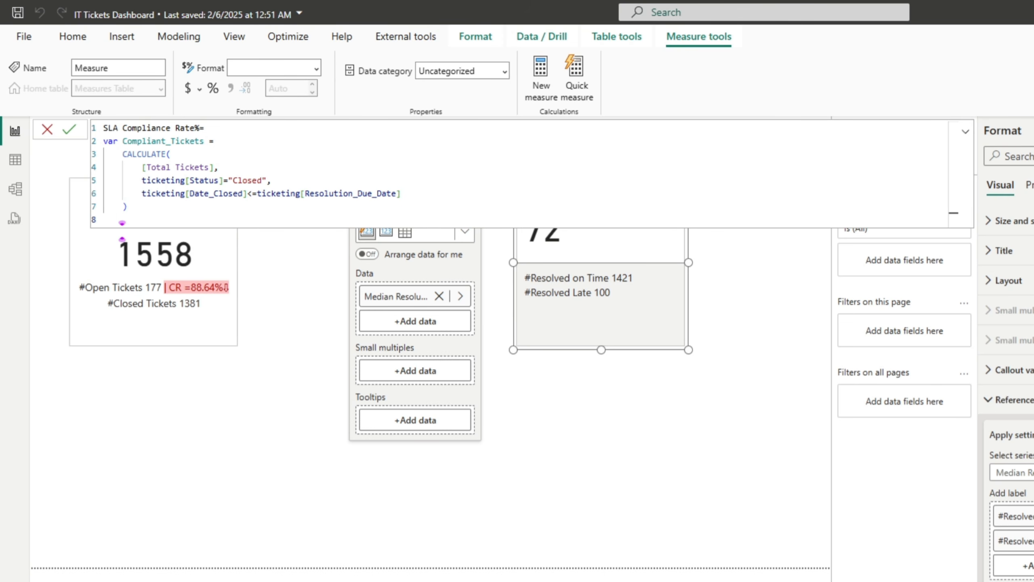
- Add a RETURN clause to the SLA Compliance Rate% formula, starting a DIVIDE function with Compliant_Tickets as the numerator
{"action": "type", "text": "retur"}
{"action": "key", "text": "Return"}
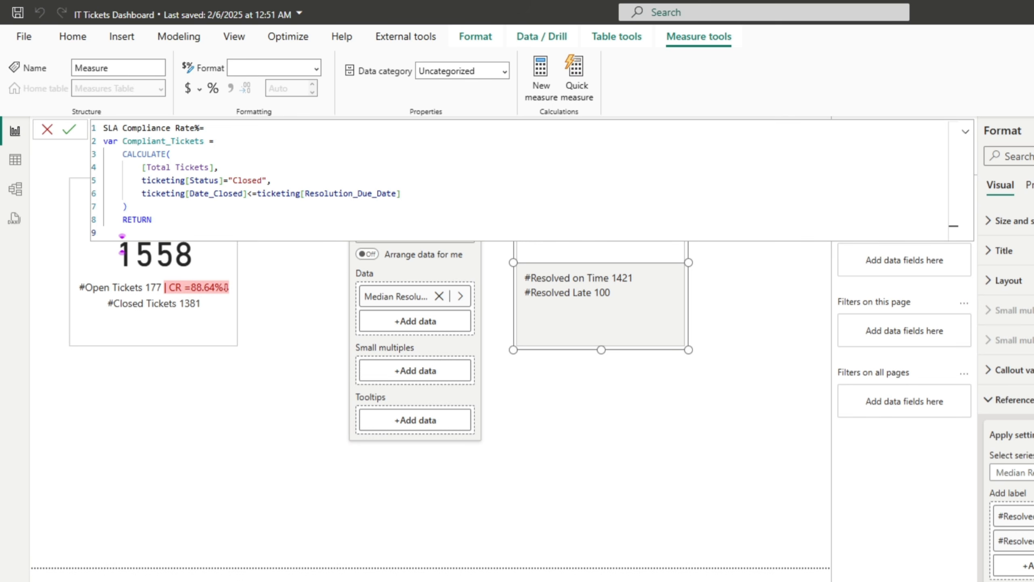
{"action": "type", "text": "DIVIDE("}
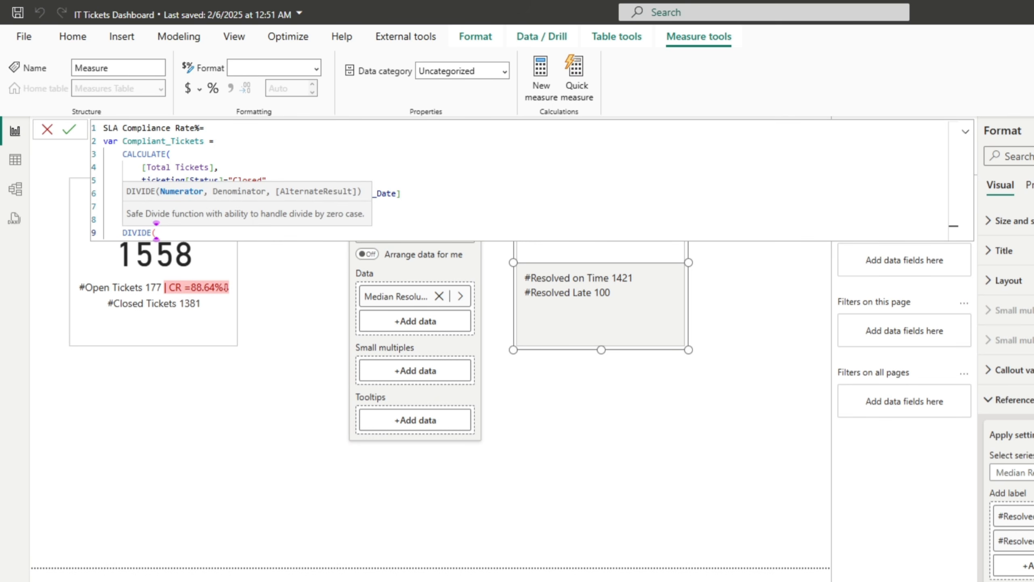
{"action": "type", "text": "com"}
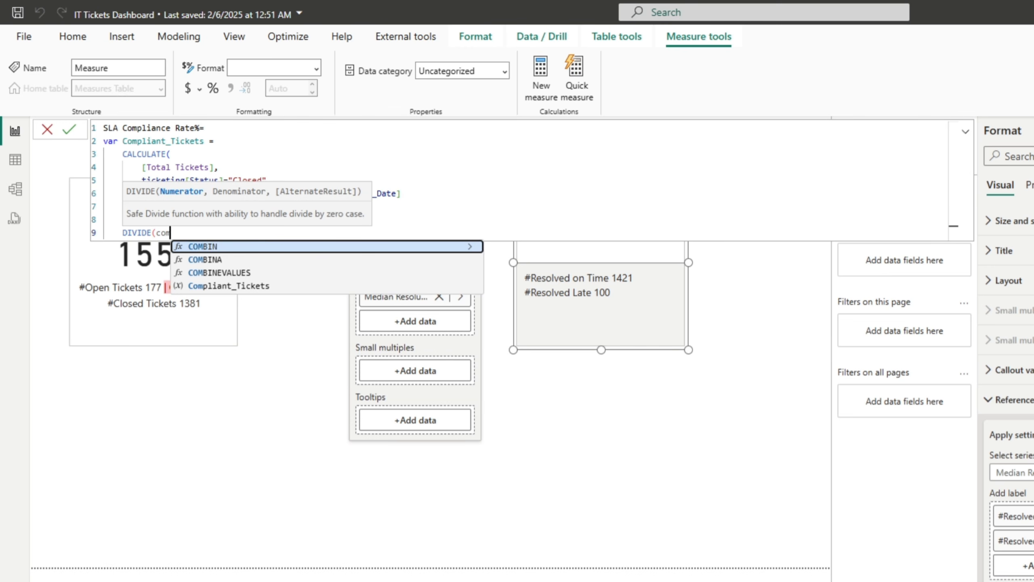
{"action": "key", "text": "Down"}
{"action": "key", "text": "Down"}
{"action": "key", "text": "Down"}
{"action": "key", "text": "Tab"}
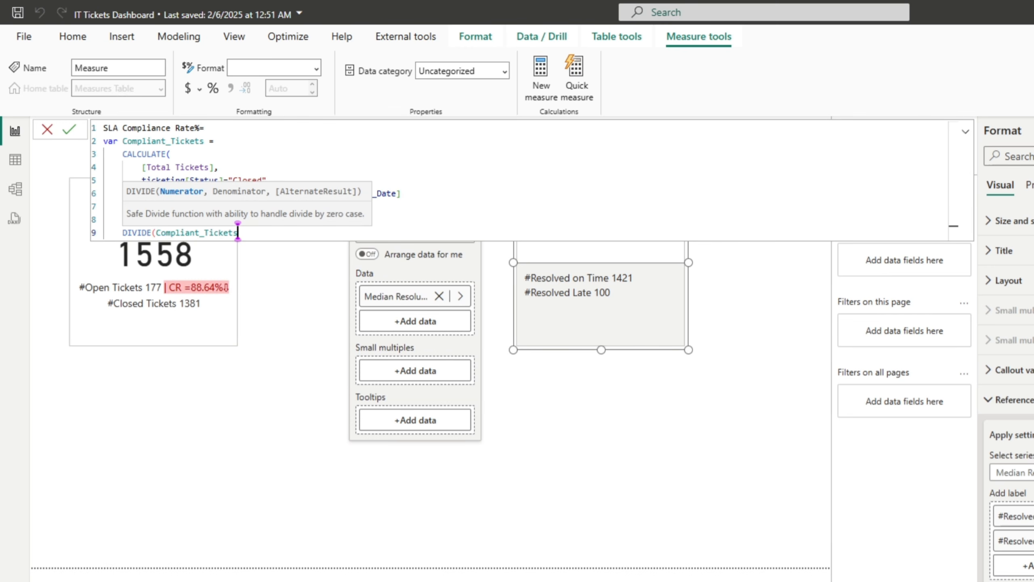
- Complete the DIVIDE function with [Total Tickets] as the denominator and commit the SLA Compliance Rate% measure
{"action": "type", "text": ","}
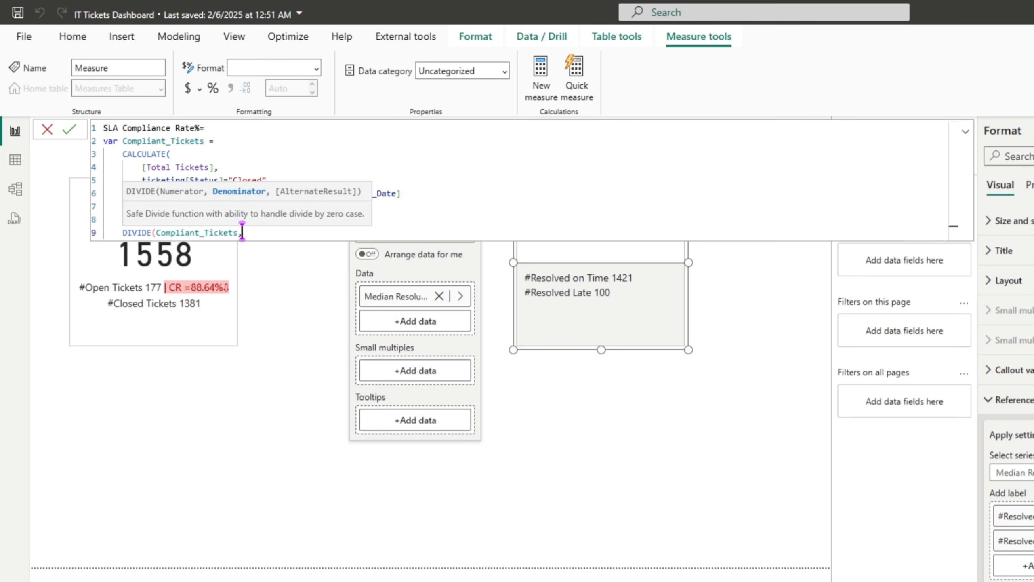
{"action": "type", "text": "total"}
{"action": "key", "text": "Tab"}
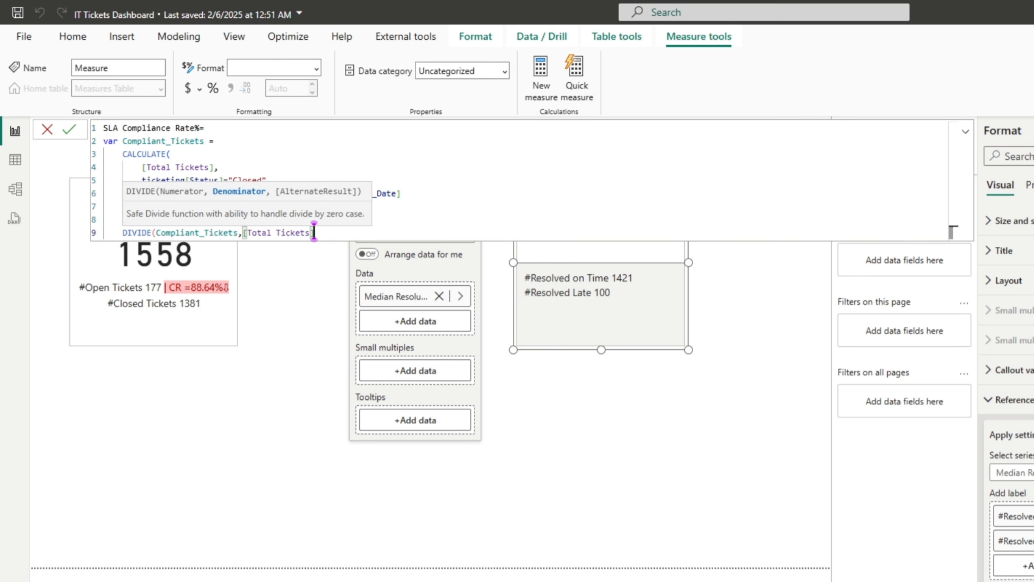
{"action": "type", "text": ")"}
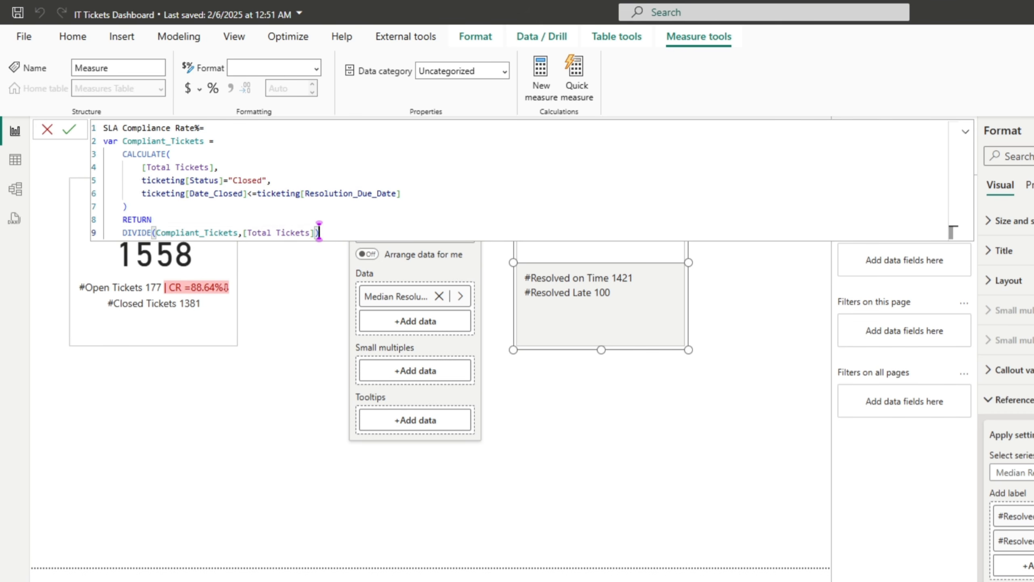
{"action": "key", "text": "Return"}
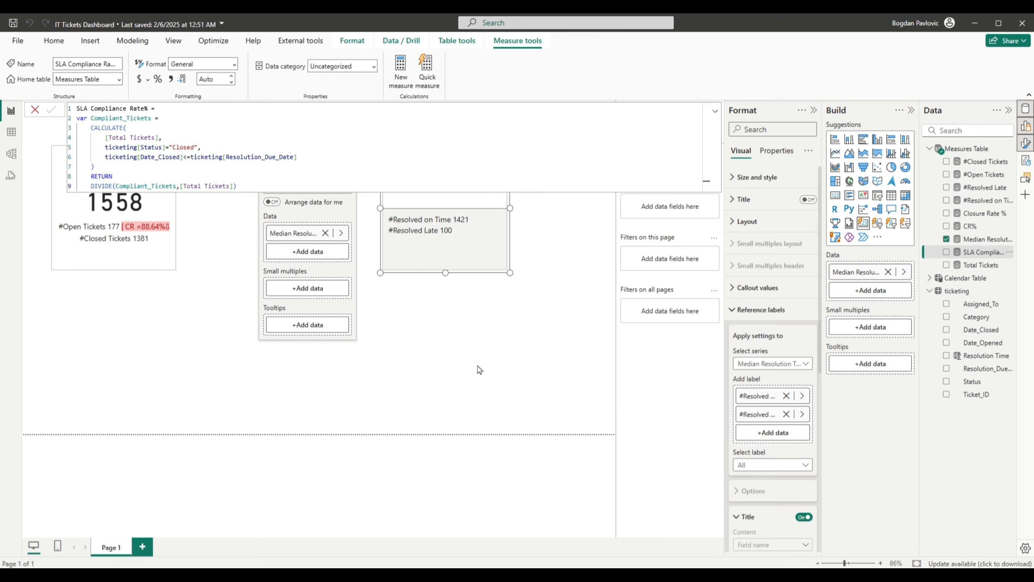
- Place SLA Compliance Rate% on the canvas as a card below the Median Resolution Time card and format the measure as Percentage
{"action": "left_click_drag", "start_coordinate": [983, 252], "coordinate": [479, 366]}
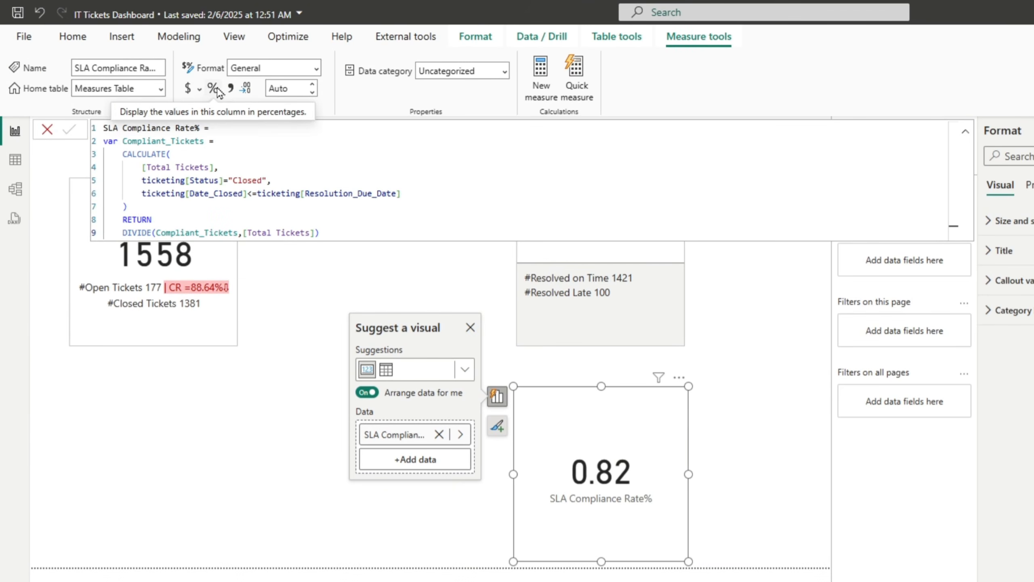
{"action": "left_click", "coordinate": [213, 93]}
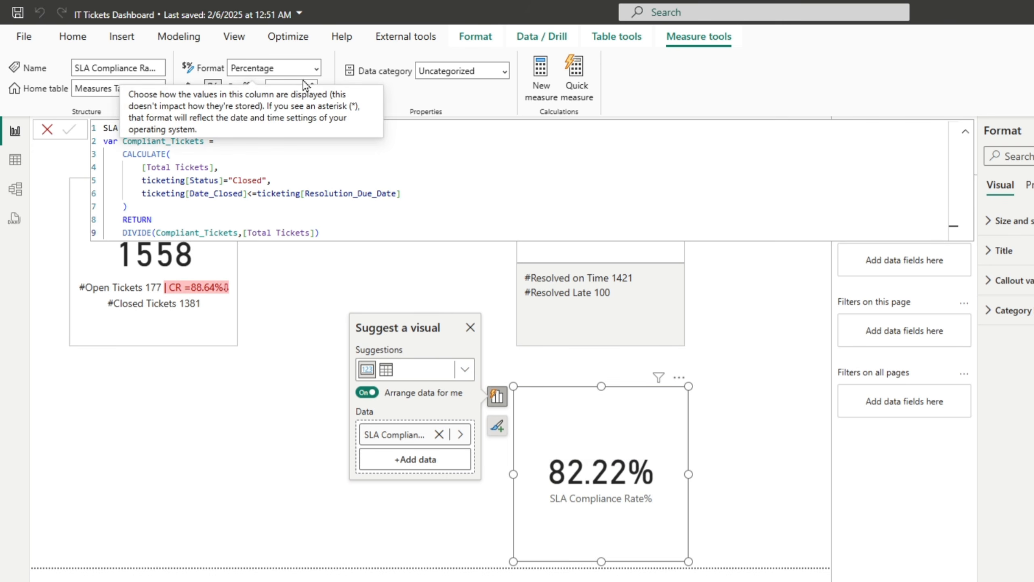
{"action": "left_click", "coordinate": [316, 69]}
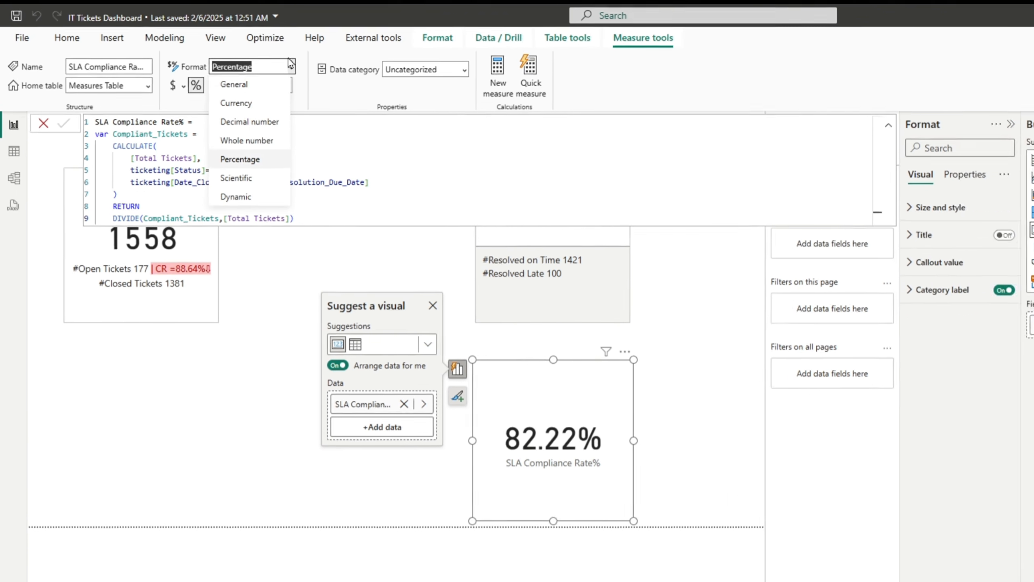
{"action": "left_click", "coordinate": [291, 63]}
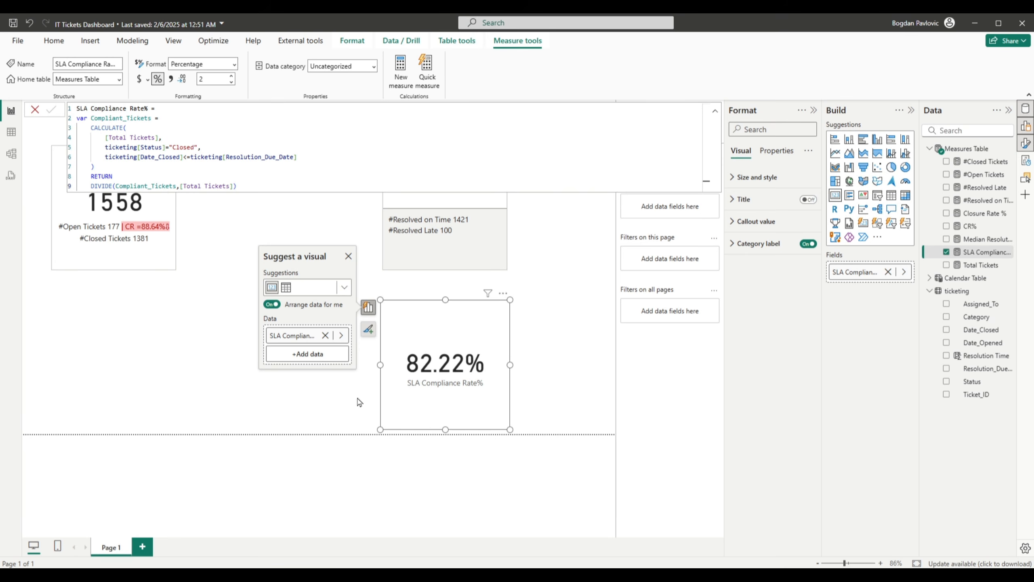
- In the Median Resolution Time card's reference label settings, choose #Resolved on Time as the label to format
{"action": "left_click", "coordinate": [463, 259]}
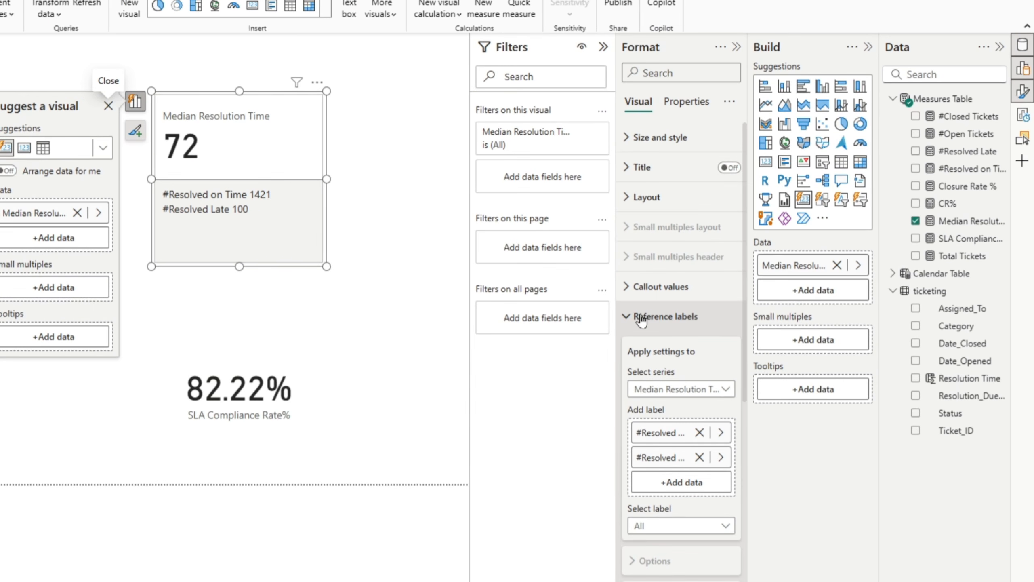
{"action": "scroll", "coordinate": [648, 322], "scroll_direction": "down", "scroll_amount": 2}
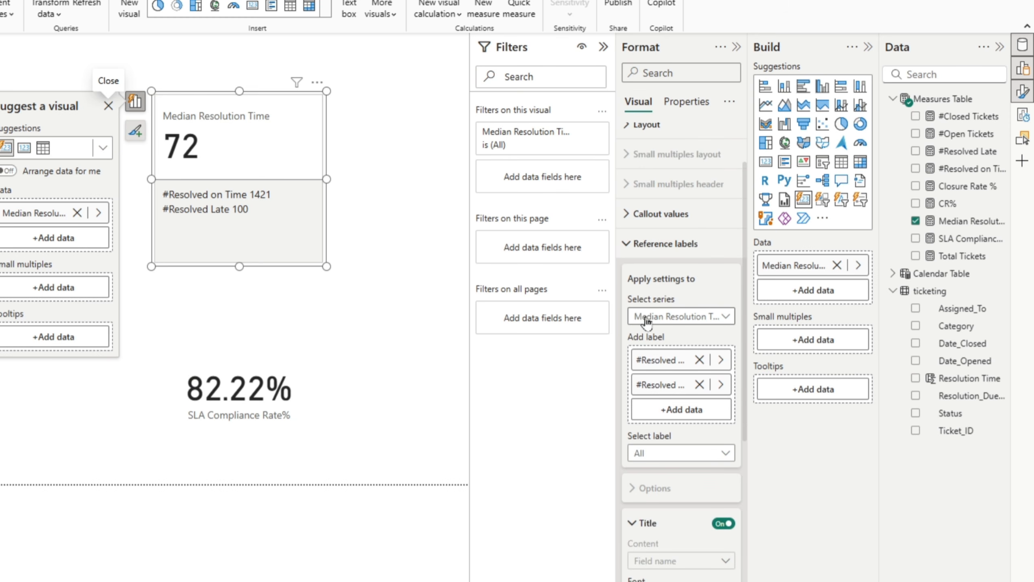
{"action": "scroll", "coordinate": [647, 322], "scroll_direction": "down", "scroll_amount": 4}
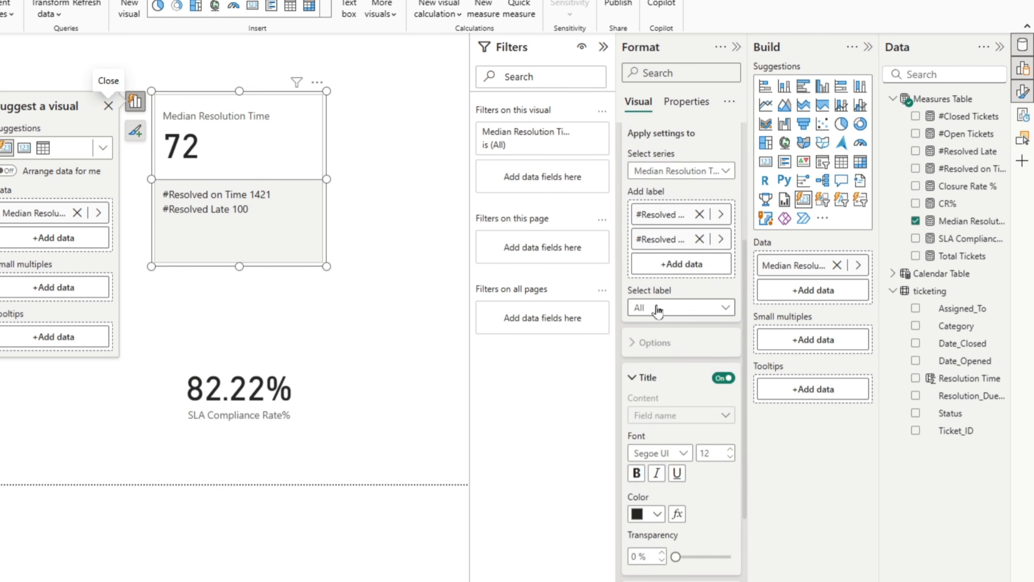
{"action": "left_click", "coordinate": [660, 309]}
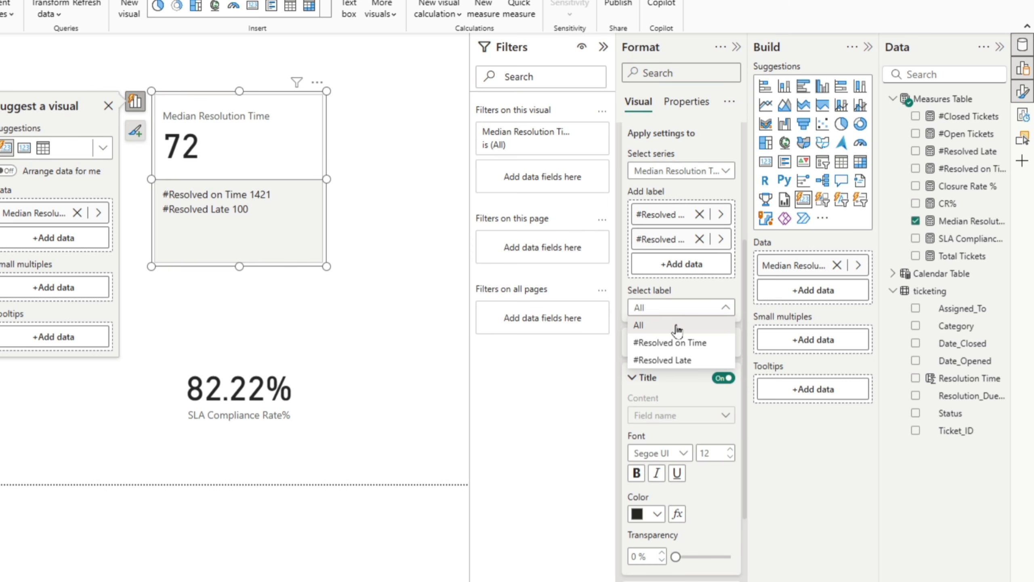
{"action": "left_click", "coordinate": [701, 344]}
- Turn on Detail for the #Resolved on Time reference label and assign SLA Compliance Rate% as its data
{"action": "scroll", "coordinate": [707, 340], "scroll_direction": "down", "scroll_amount": 3}
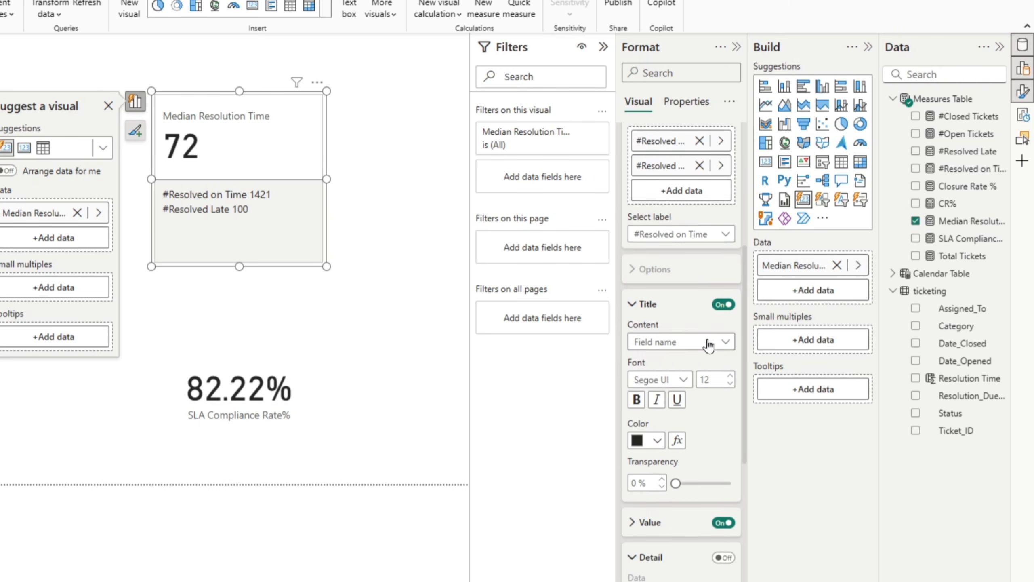
{"action": "scroll", "coordinate": [709, 350], "scroll_direction": "up", "scroll_amount": 2}
{"action": "scroll", "coordinate": [719, 363], "scroll_direction": "down", "scroll_amount": 3}
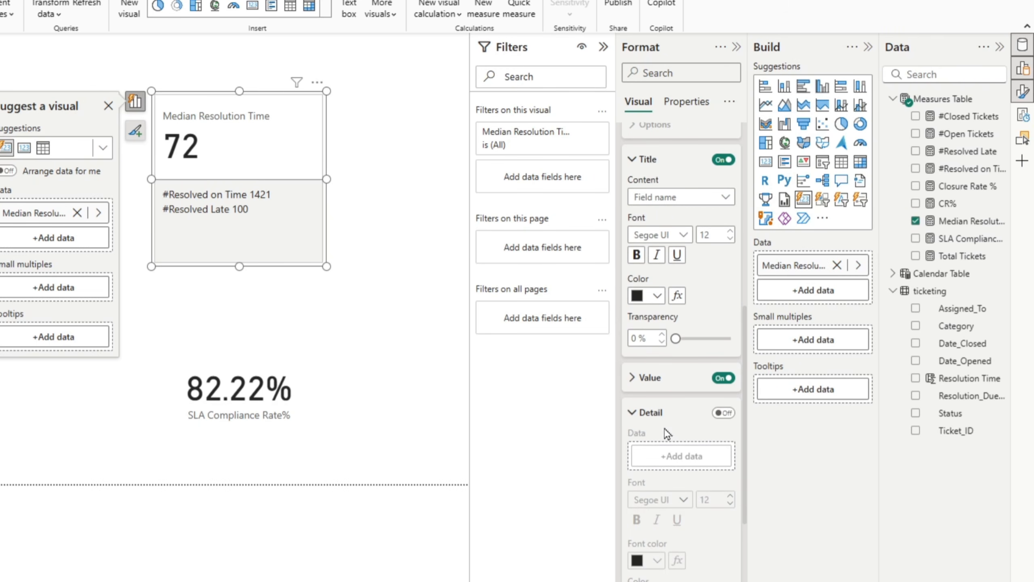
{"action": "left_click", "coordinate": [724, 413]}
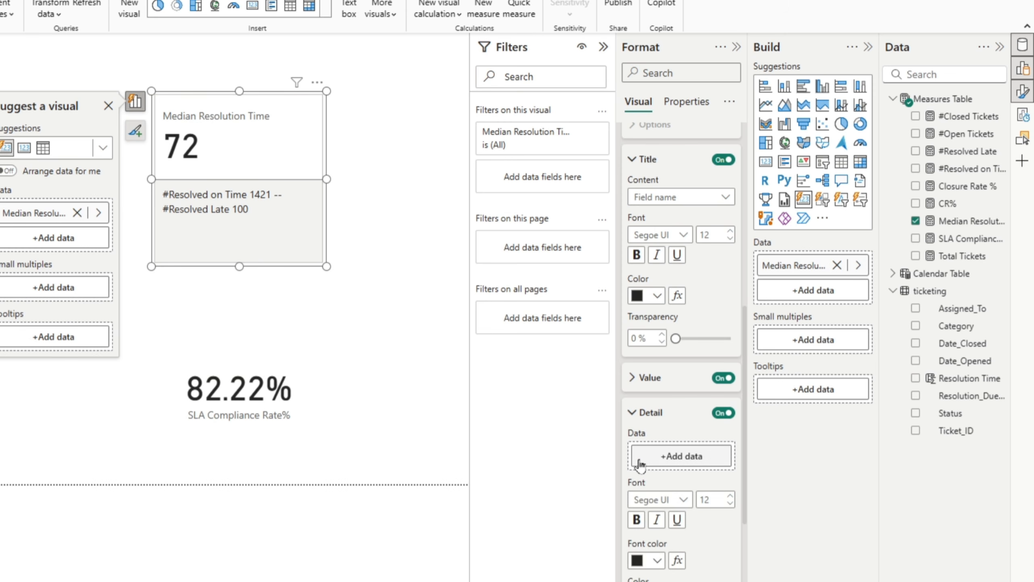
{"action": "left_click_drag", "start_coordinate": [986, 240], "coordinate": [684, 460]}
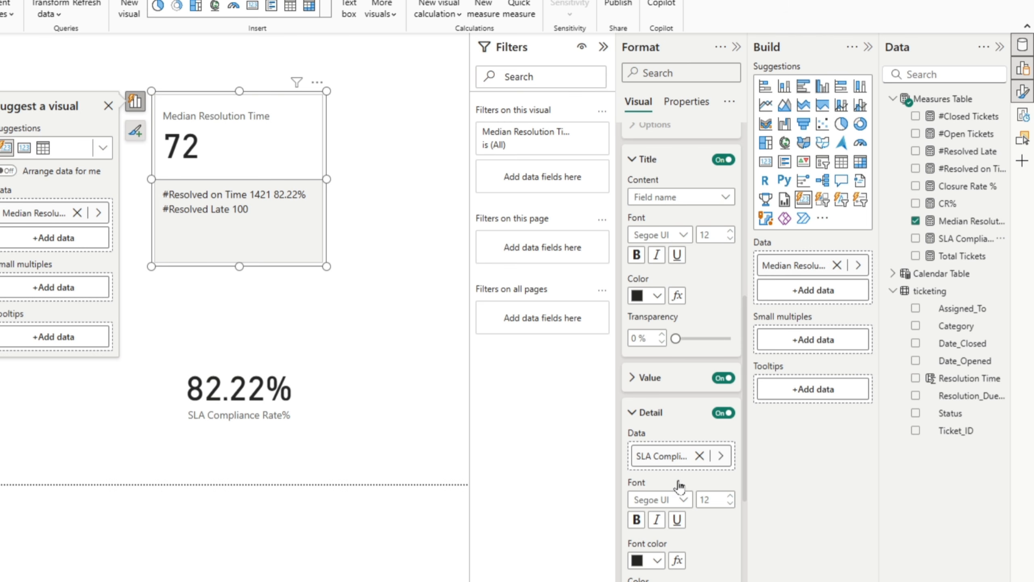
- Try SLA Compliance Rate% as a third reference label on the Median Resolution Time card, and remove it again
{"action": "scroll", "coordinate": [702, 359], "scroll_direction": "up", "scroll_amount": 5}
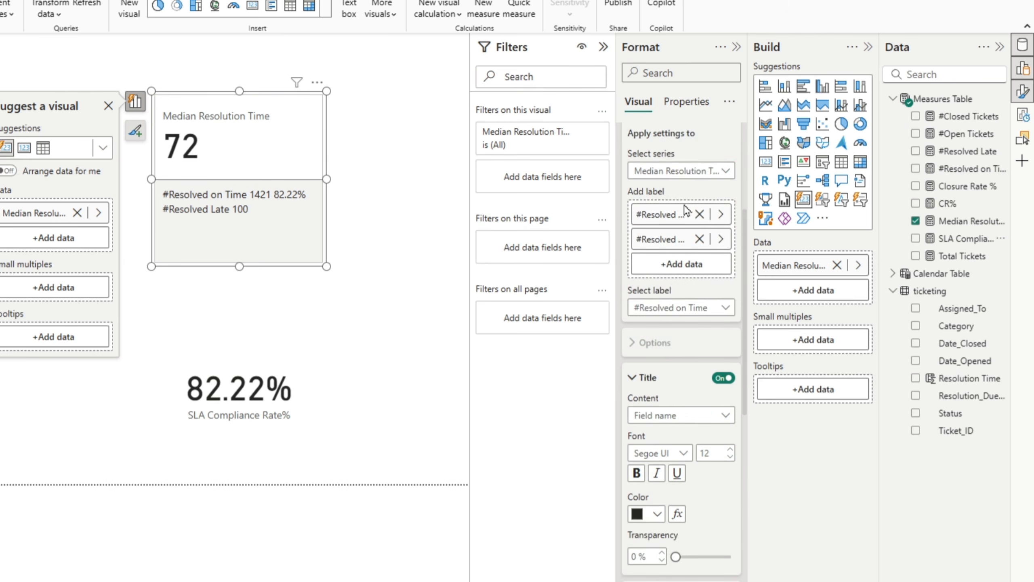
{"action": "scroll", "coordinate": [676, 208], "scroll_direction": "up", "scroll_amount": 4}
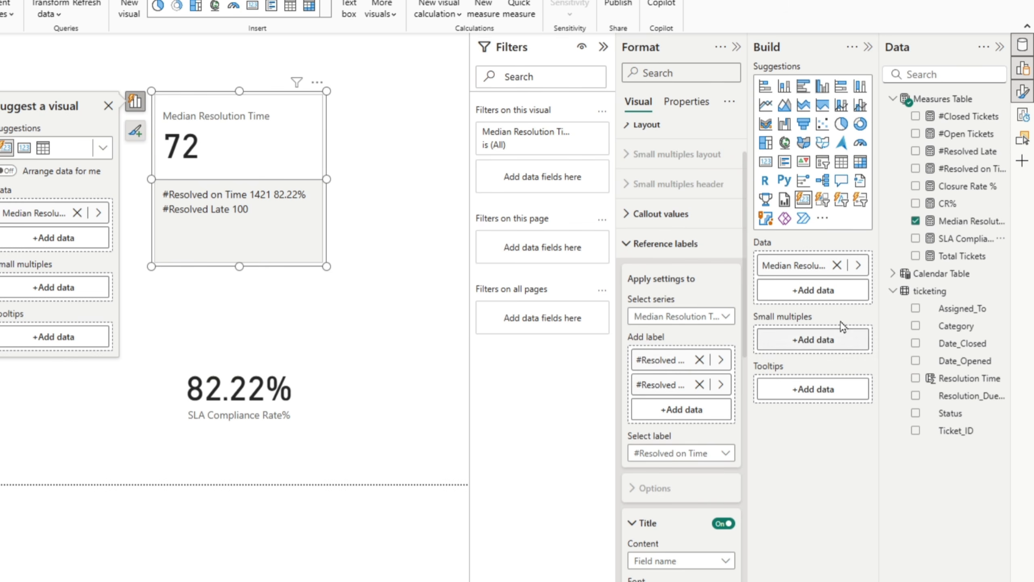
{"action": "left_click_drag", "start_coordinate": [969, 238], "coordinate": [705, 422]}
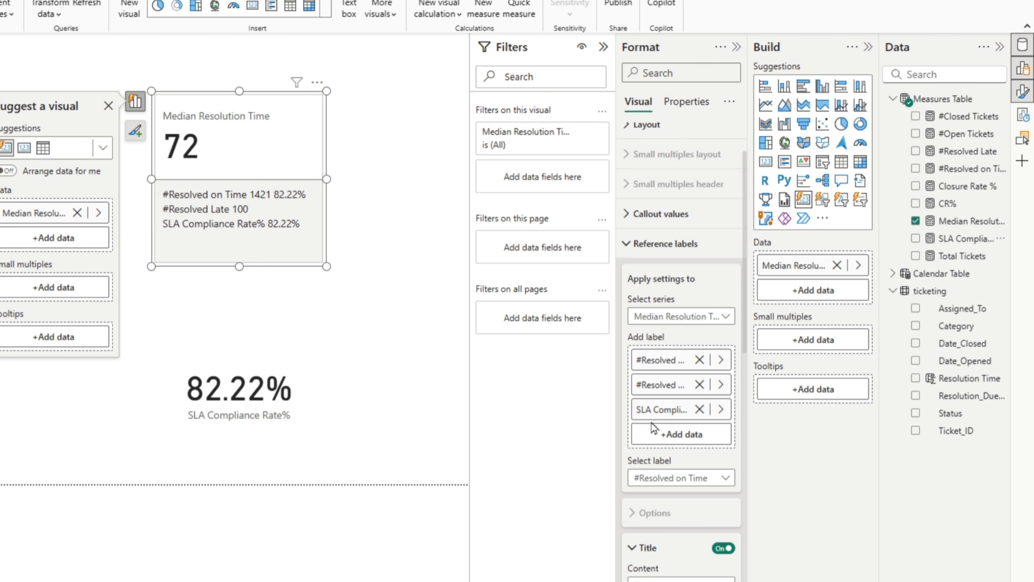
{"action": "left_click", "coordinate": [706, 412]}
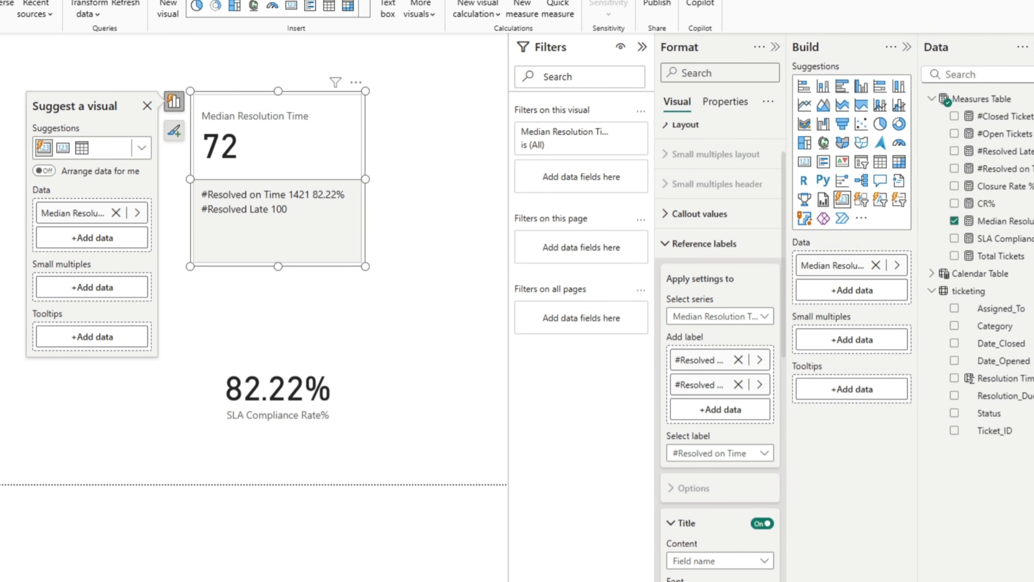
- Find the CR% measure by searching the data fields for "cr" and copy its entire formula
{"action": "left_click", "coordinate": [958, 75]}
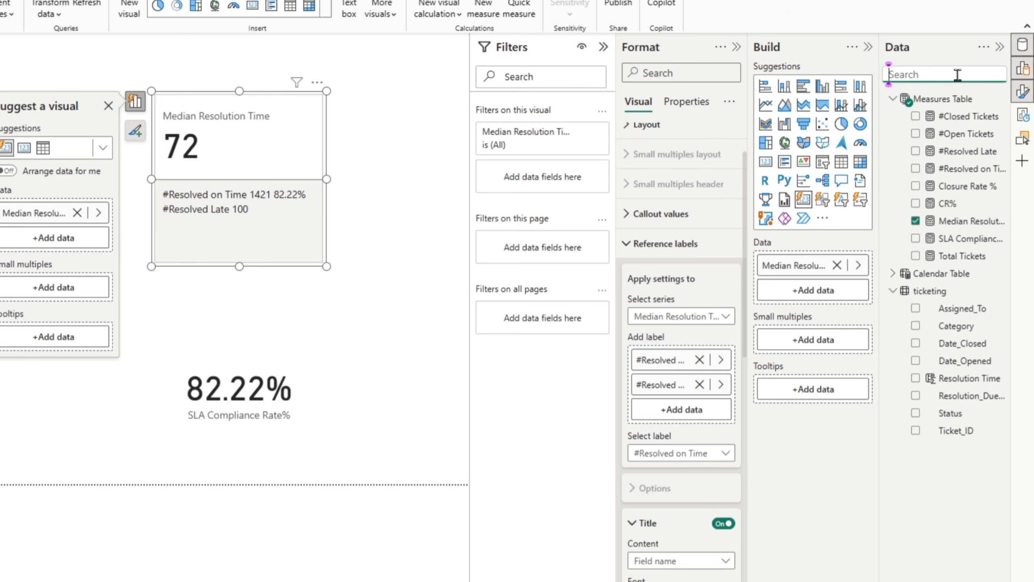
{"action": "type", "text": "cr"}
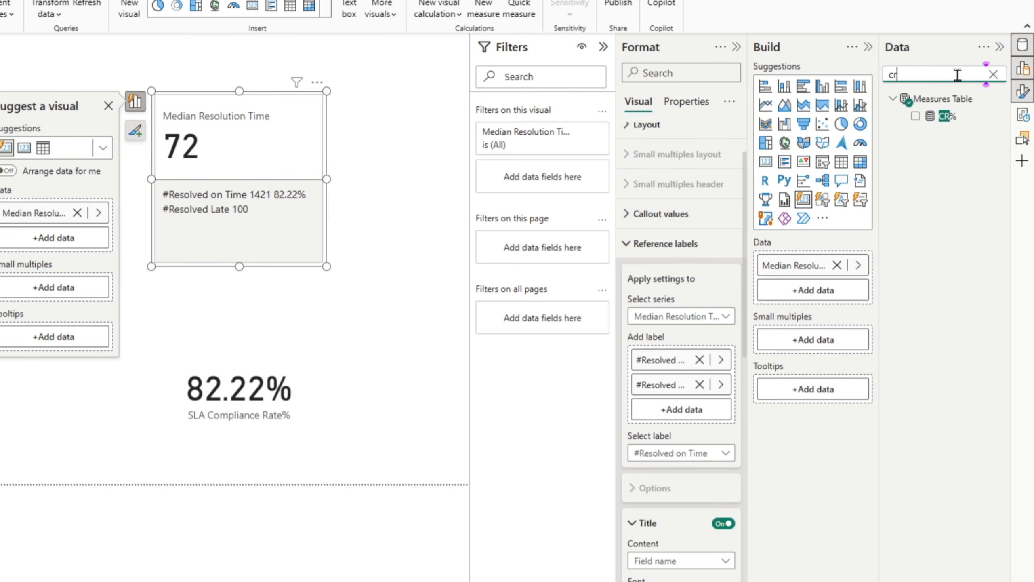
{"action": "left_click", "coordinate": [945, 116]}
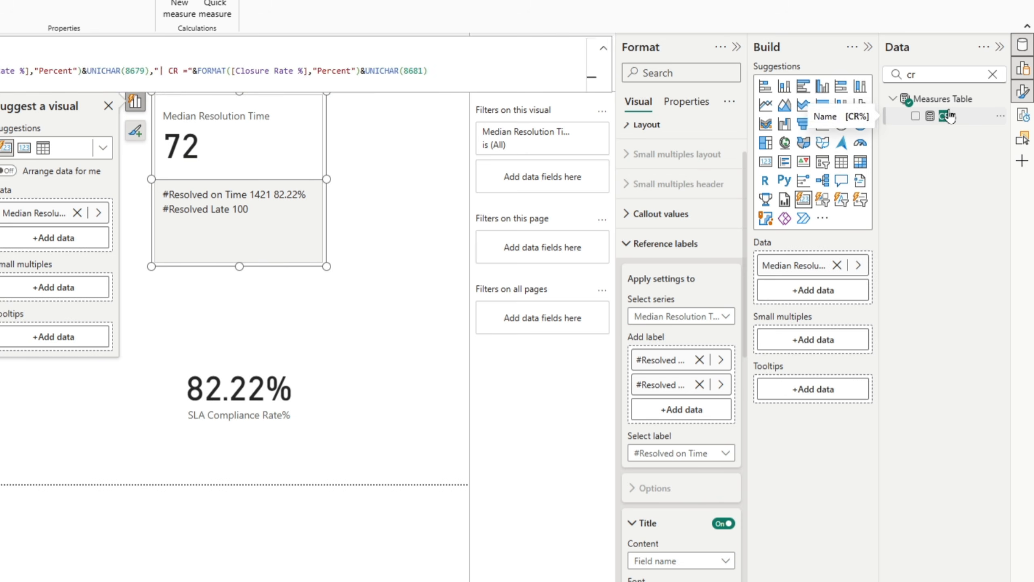
{"action": "key", "text": "ctrl+a"}
{"action": "key", "text": "ctrl+c"}
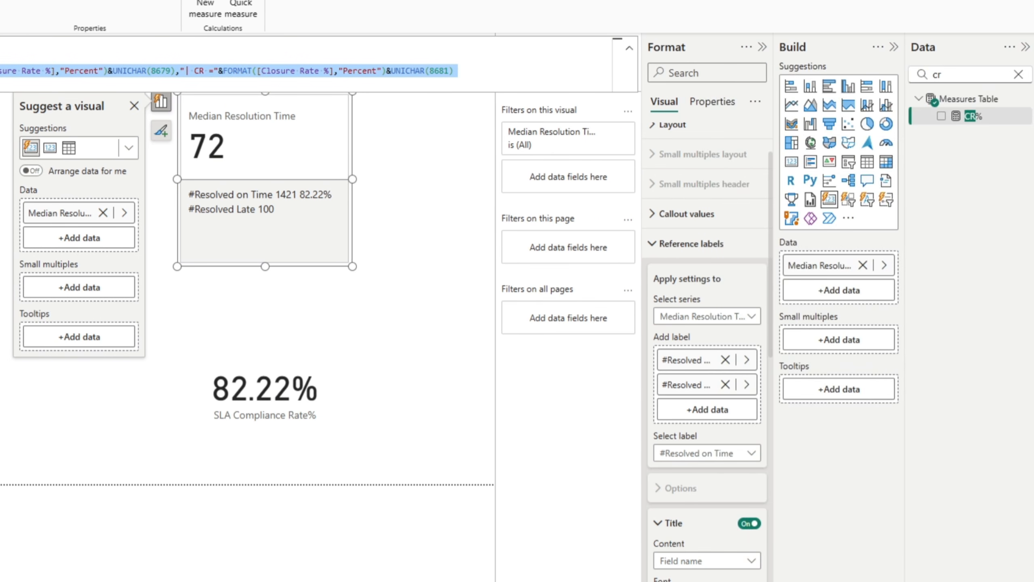
- Create a new measure in Measures Table from the copied CR% formula and rename it SLA%
{"action": "right_click", "coordinate": [945, 102]}
{"action": "left_click", "coordinate": [857, 128]}
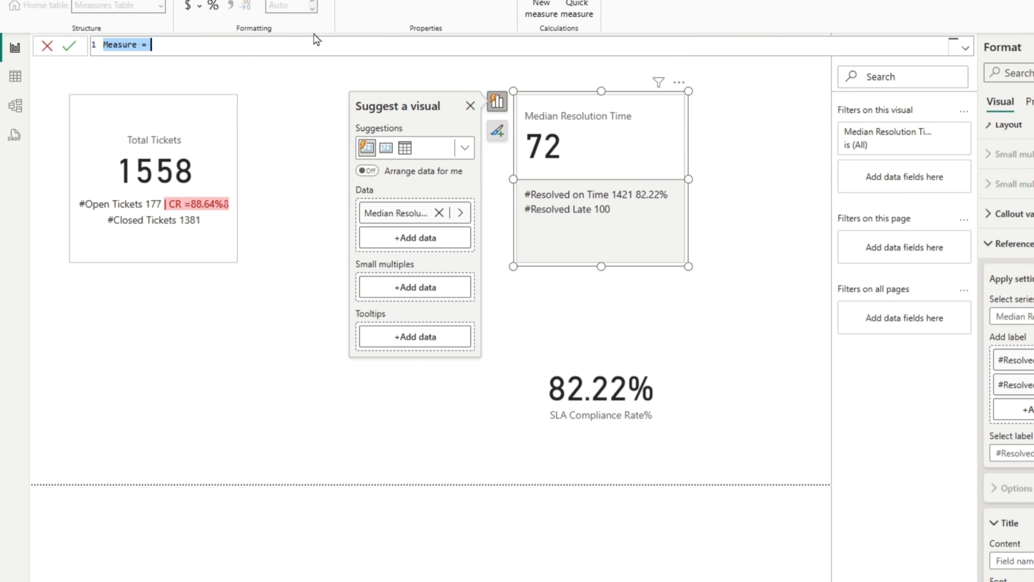
{"action": "key", "text": "ctrl+v"}
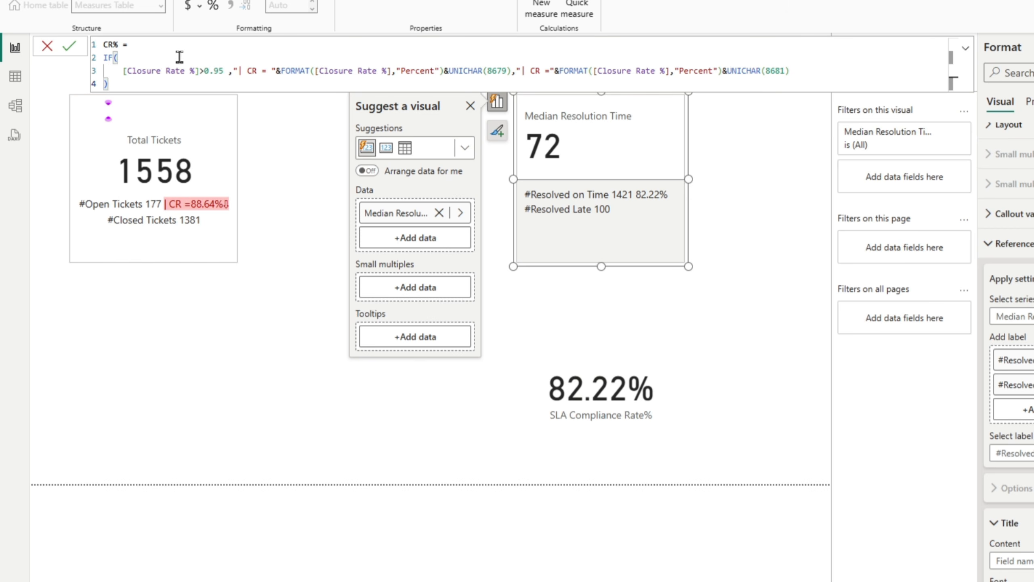
{"action": "left_click_drag", "start_coordinate": [114, 44], "coordinate": [104, 45]}
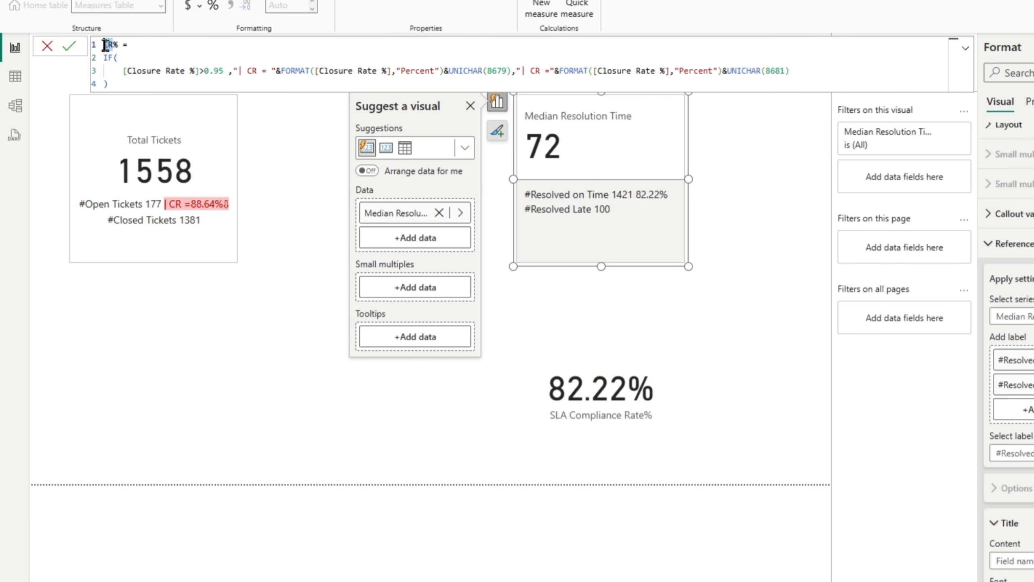
{"action": "type", "text": "SLA"}
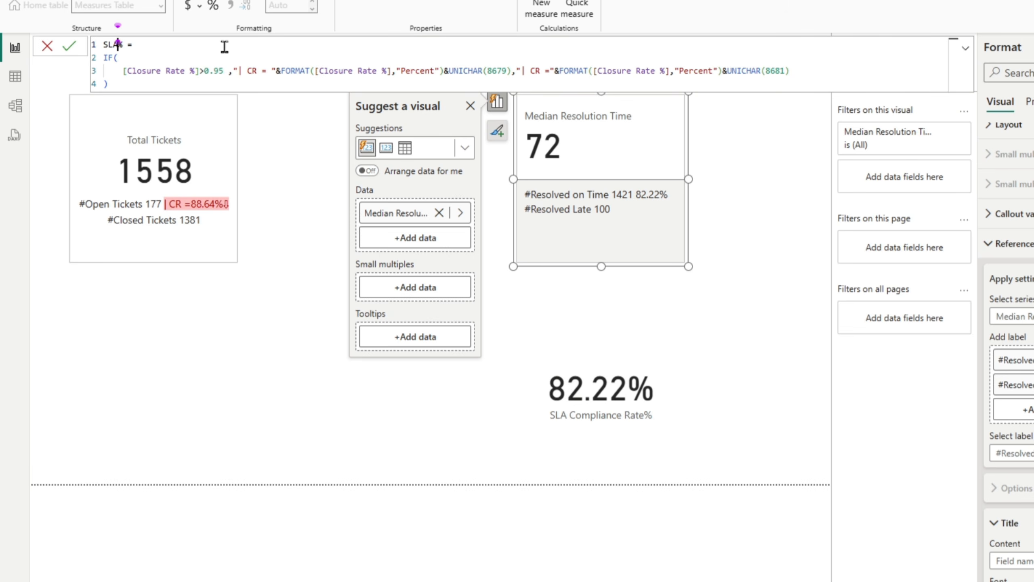
{"action": "left_click", "coordinate": [167, 46]}
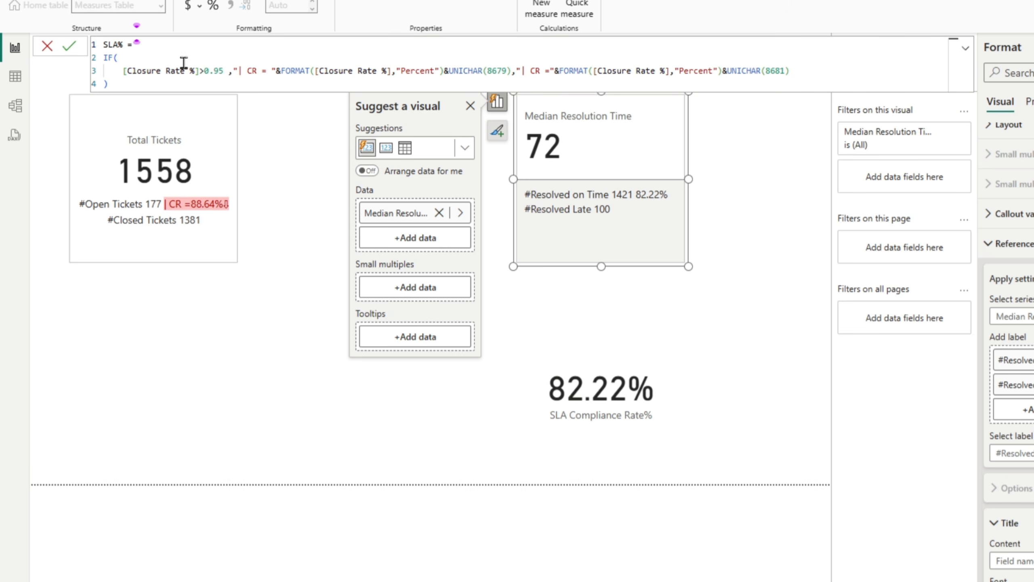
- Change the IF condition of the SLA% measure to [SLA Compliance Rate%]>0.8
{"action": "left_click_drag", "start_coordinate": [145, 71], "coordinate": [123, 70]}
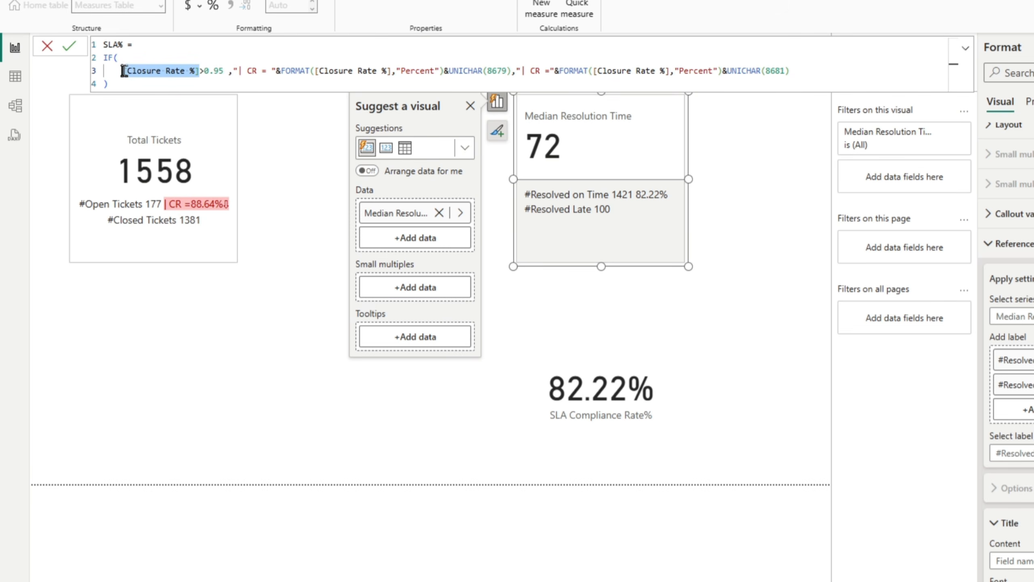
{"action": "type", "text": "sla"}
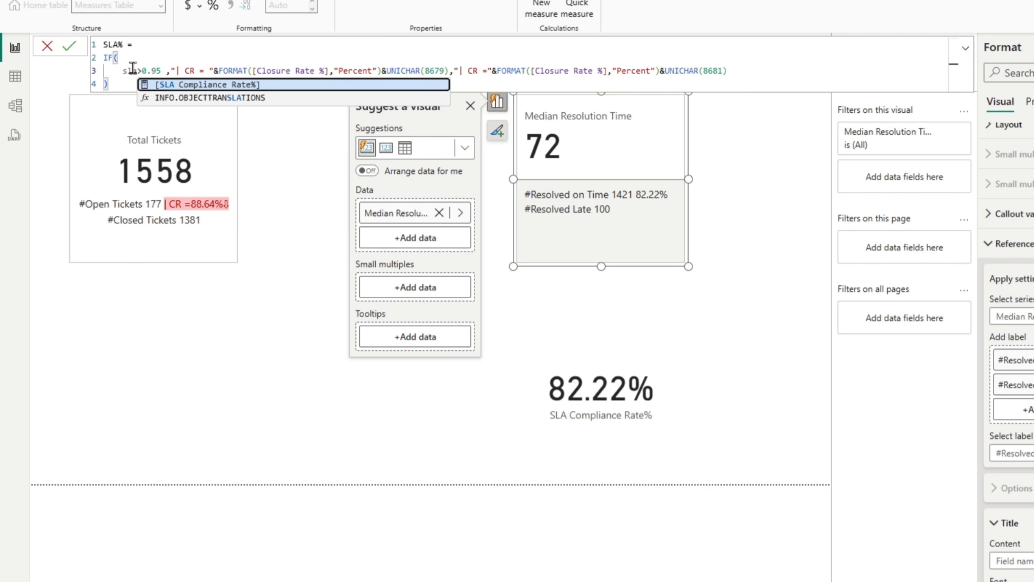
{"action": "key", "text": "Tab"}
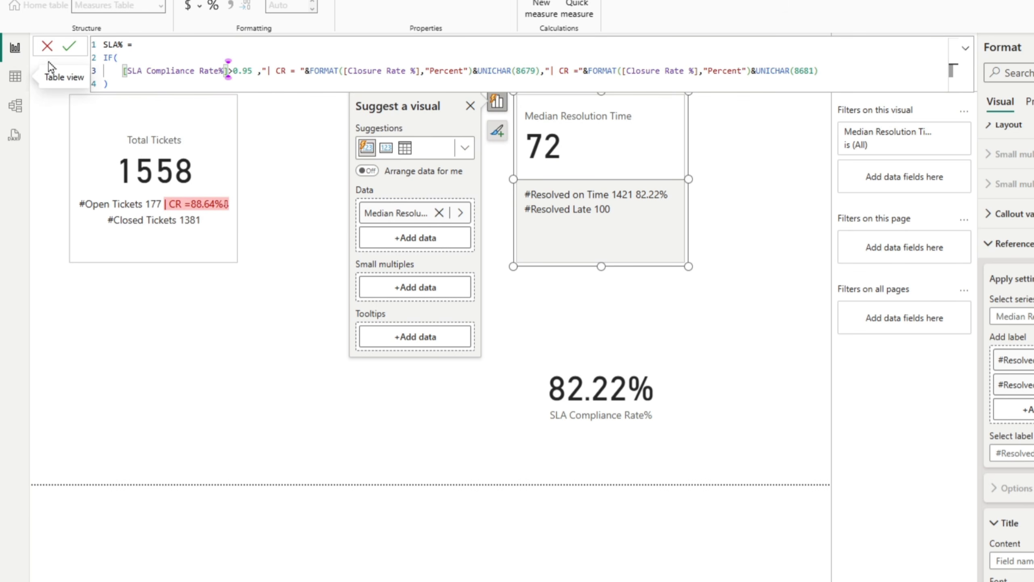
{"action": "left_click", "coordinate": [242, 72]}
{"action": "left_click_drag", "start_coordinate": [242, 73], "coordinate": [249, 74]}
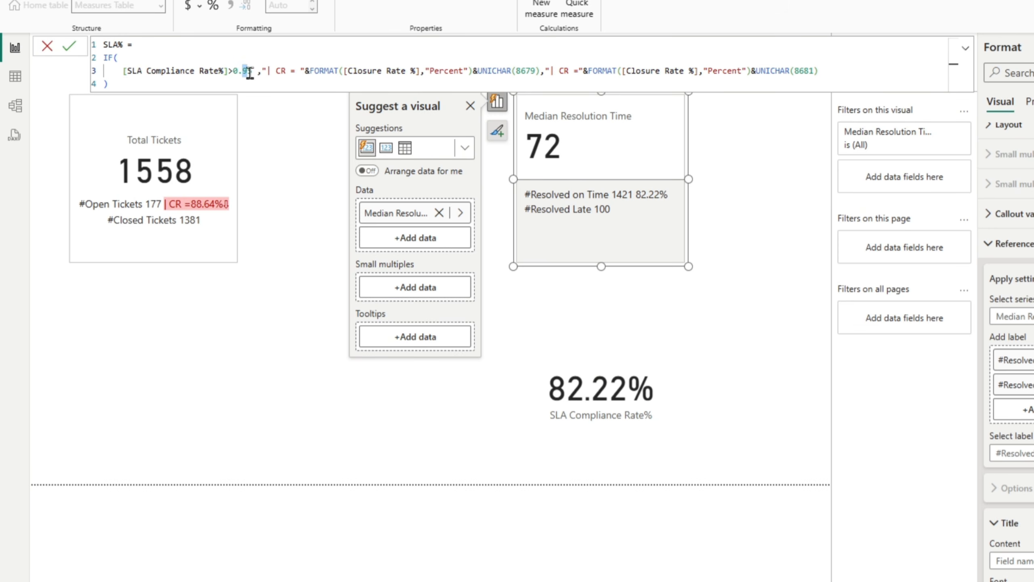
{"action": "type", "text": "8"}
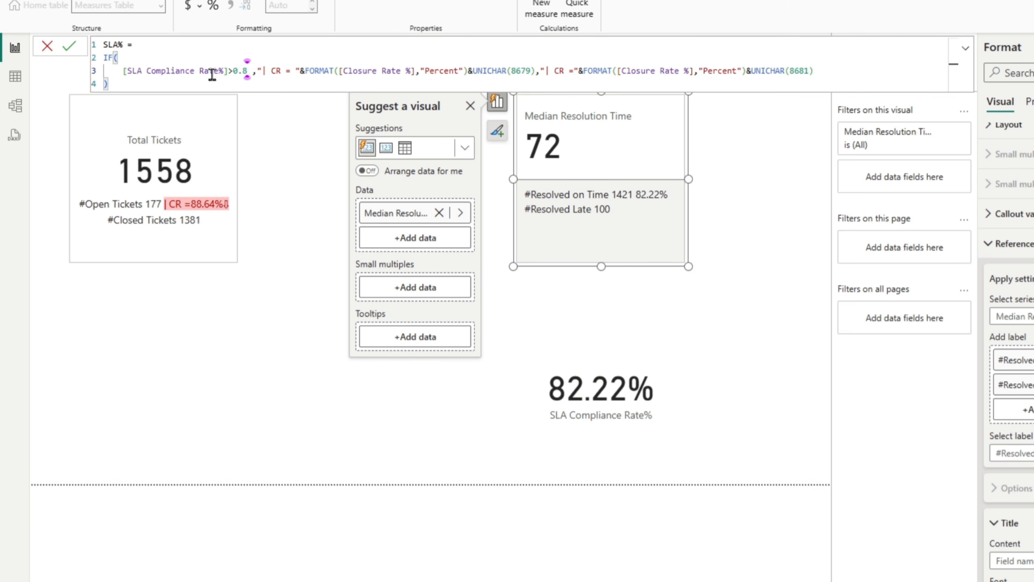
- In the true result of the SLA% formula, change the text prefix to SLA and format [SLA Compliance Rate%] instead of the closure rate
{"action": "double_click", "coordinate": [277, 70]}
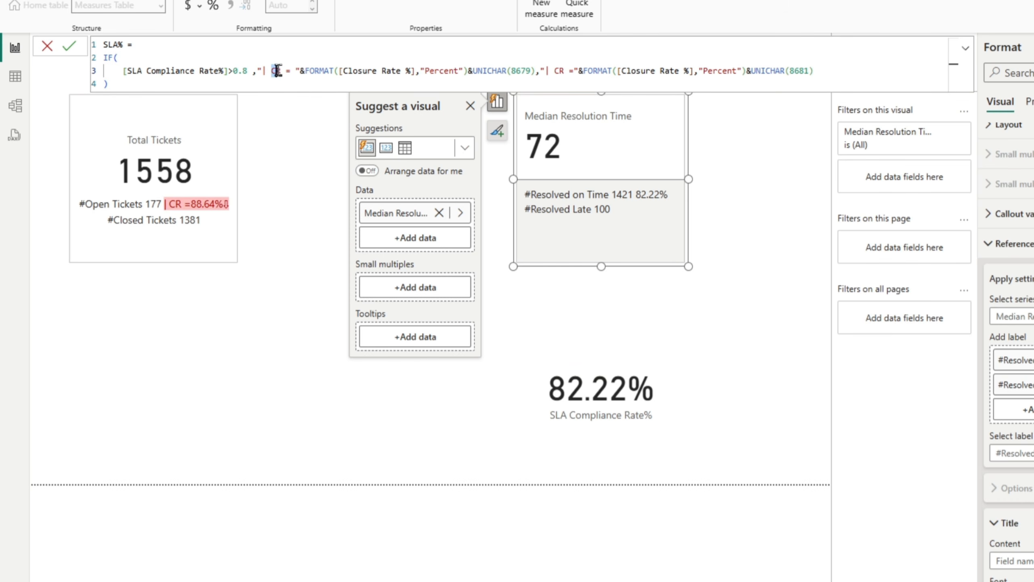
{"action": "type", "text": "S"}
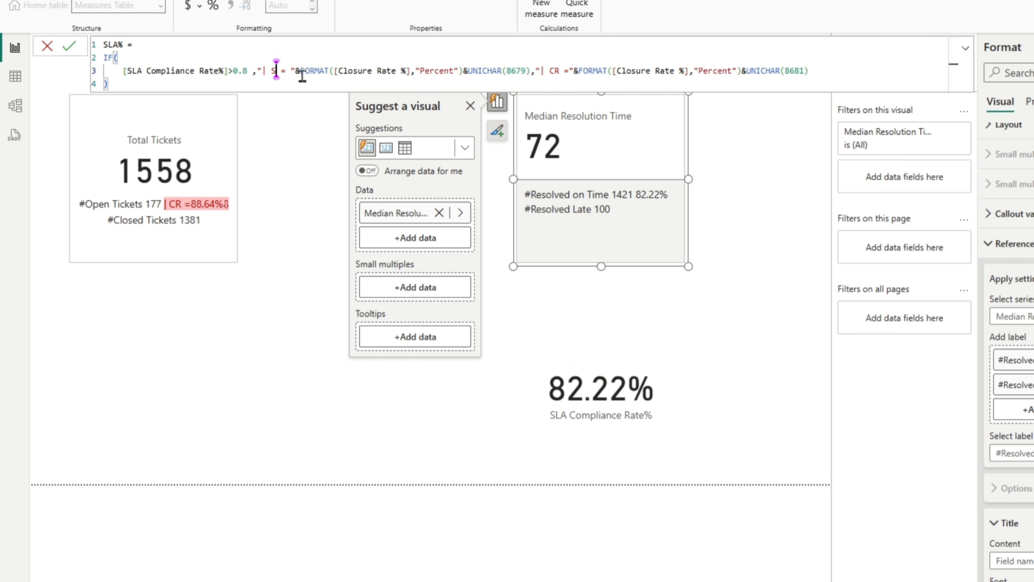
{"action": "type", "text": "LA"}
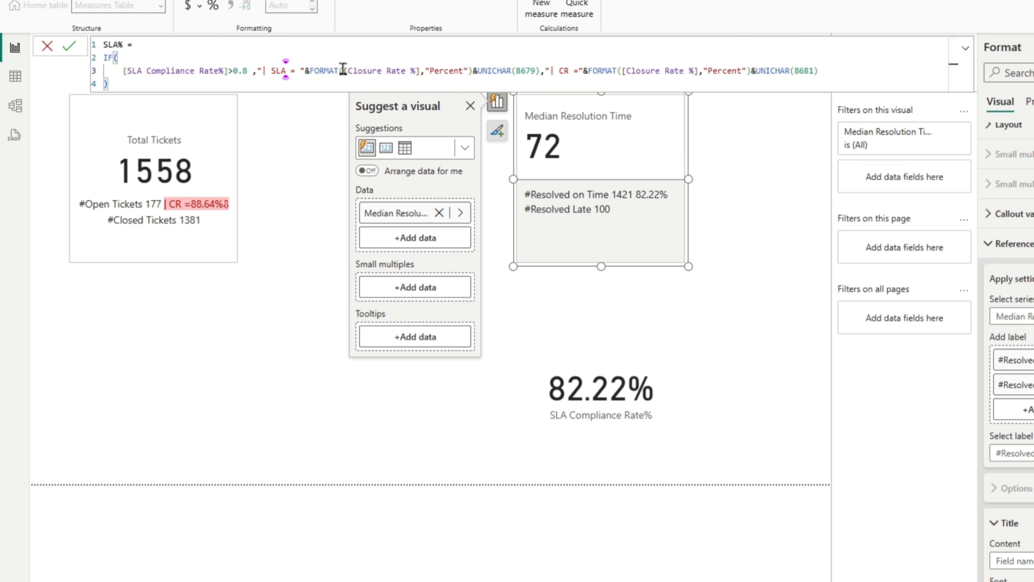
{"action": "left_click_drag", "start_coordinate": [344, 70], "coordinate": [410, 70]}
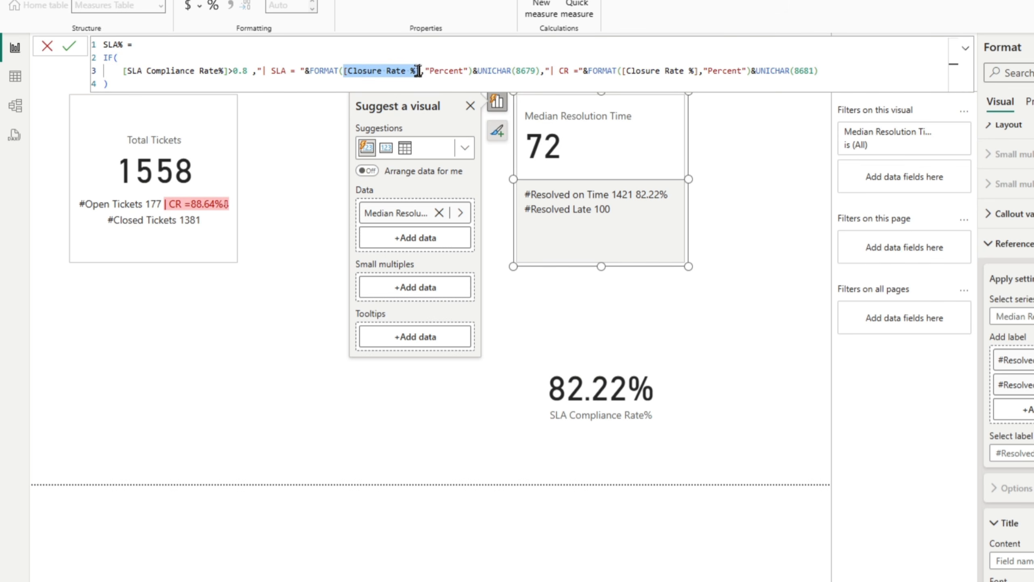
{"action": "type", "text": "sla"}
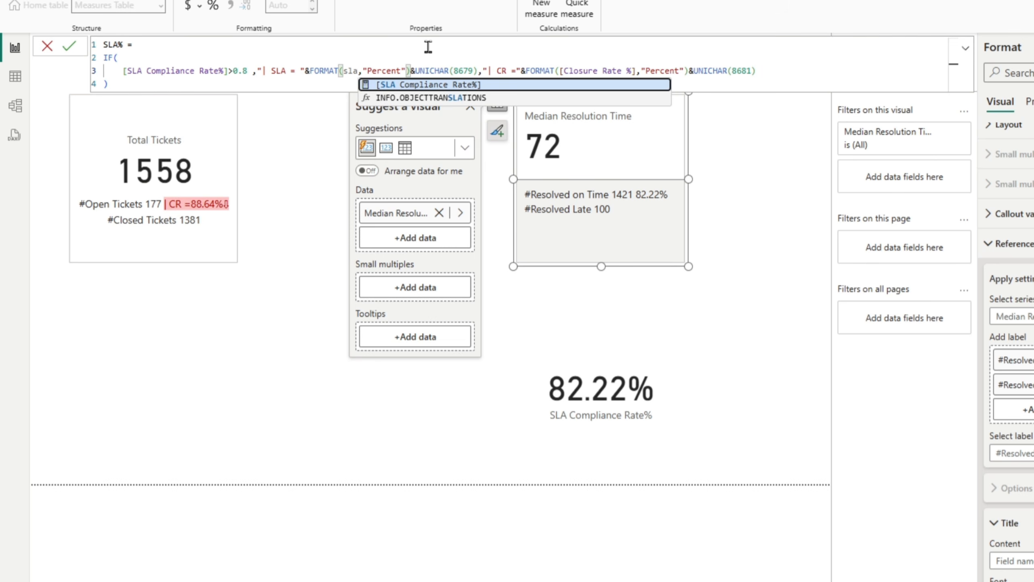
{"action": "key", "text": "Tab"}
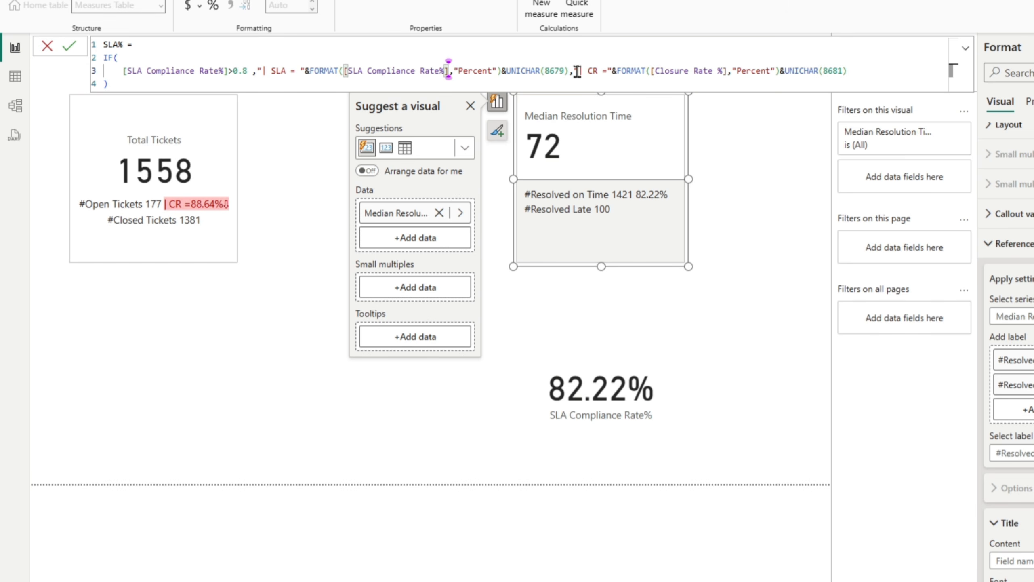
- In the false result, change the prefix to SLA and the formatted measure to [SLA Compliance Rate%], and commit the SLA% measure
{"action": "left_click_drag", "start_coordinate": [587, 70], "coordinate": [596, 70]}
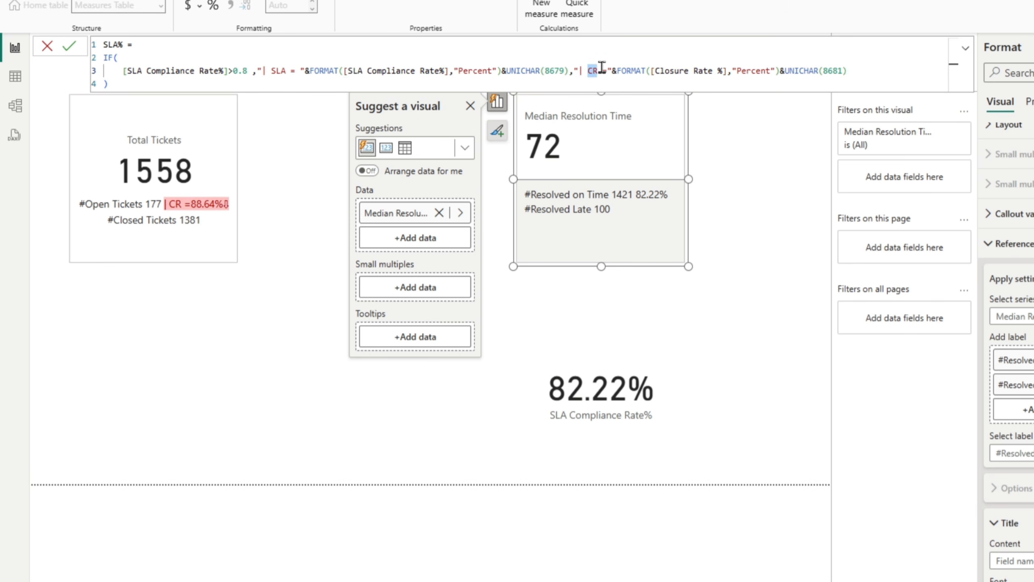
{"action": "type", "text": "SLA"}
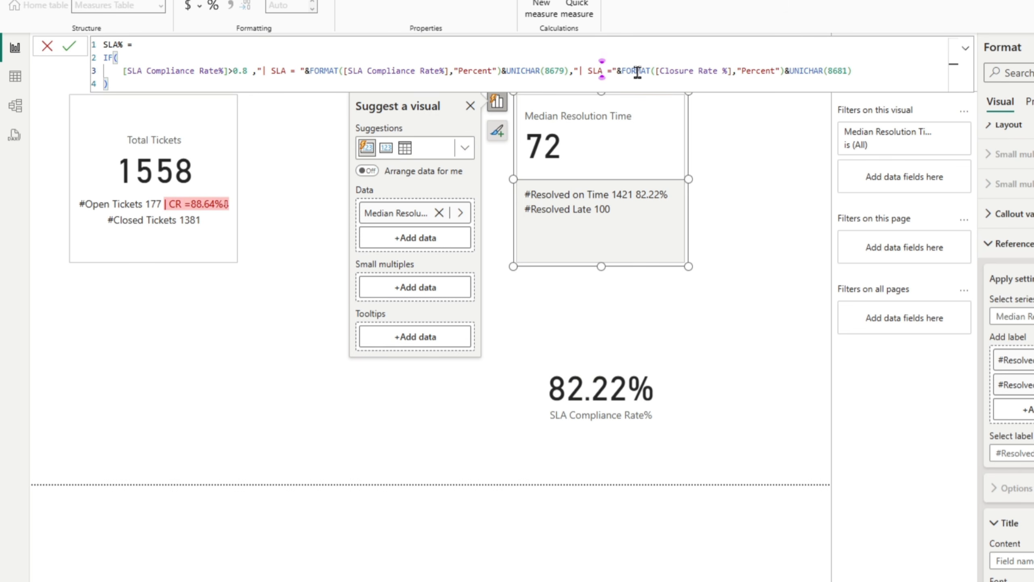
{"action": "left_click_drag", "start_coordinate": [731, 72], "coordinate": [659, 72]}
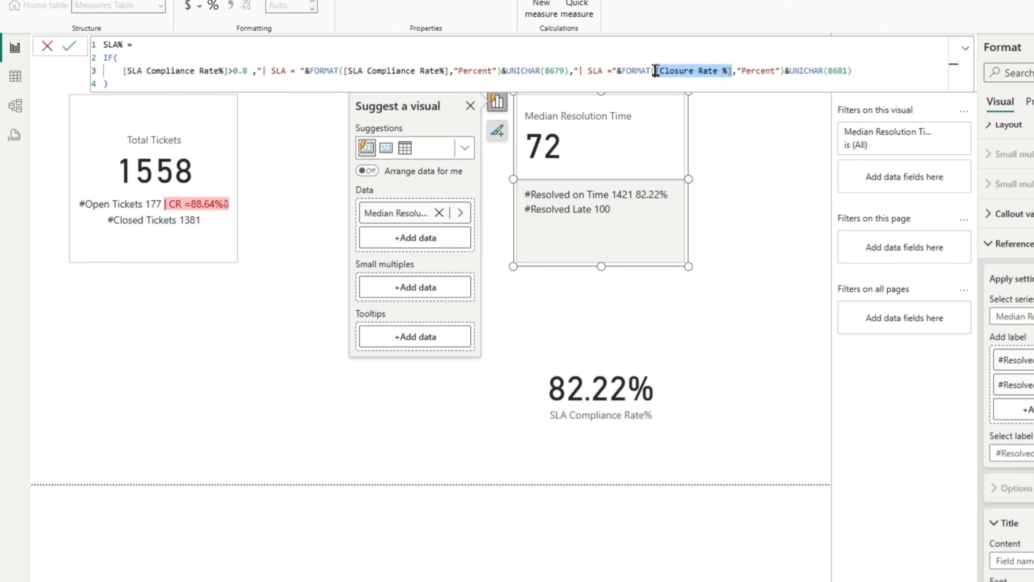
{"action": "type", "text": "sla"}
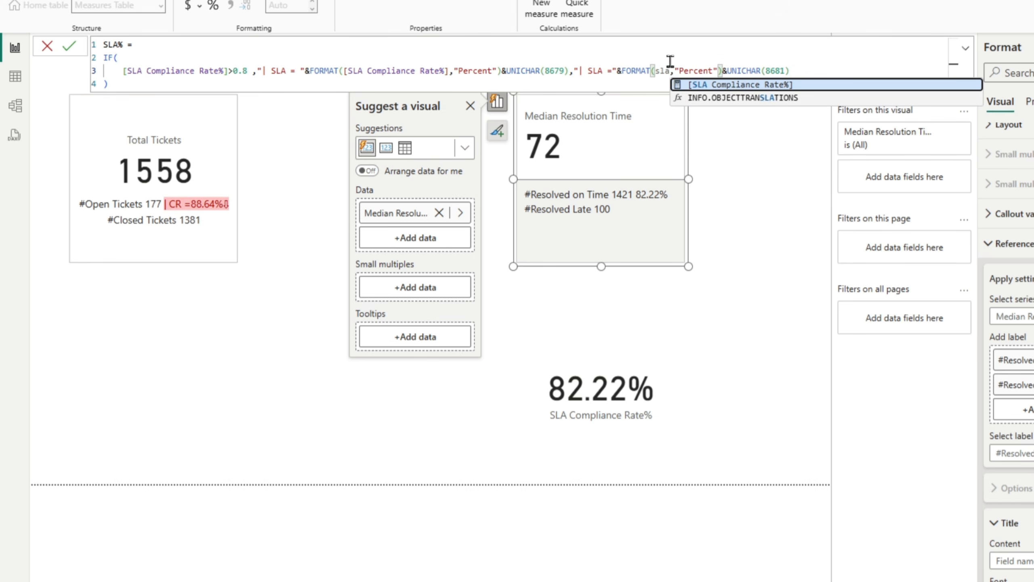
{"action": "key", "text": "Tab"}
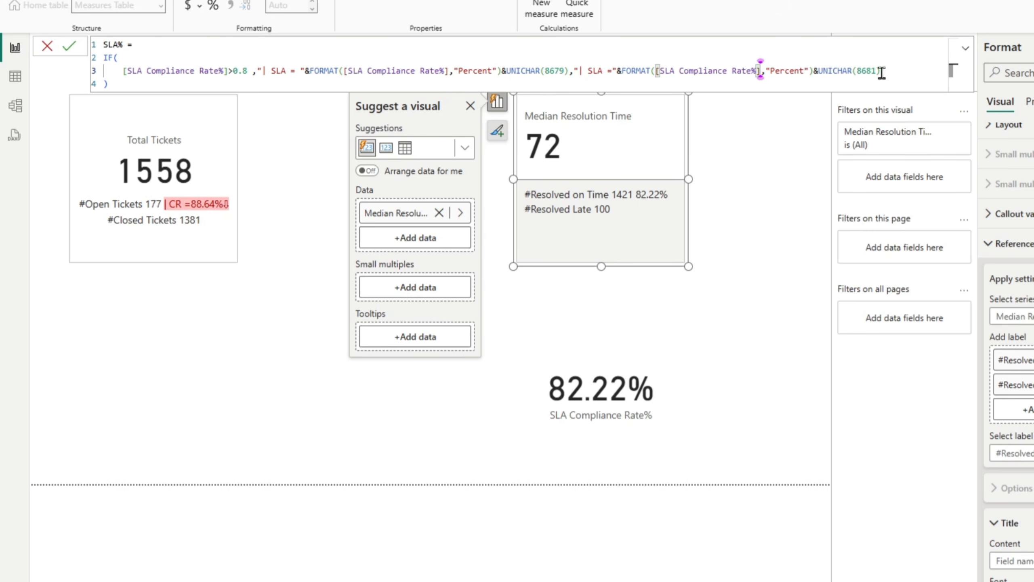
{"action": "left_click", "coordinate": [123, 84]}
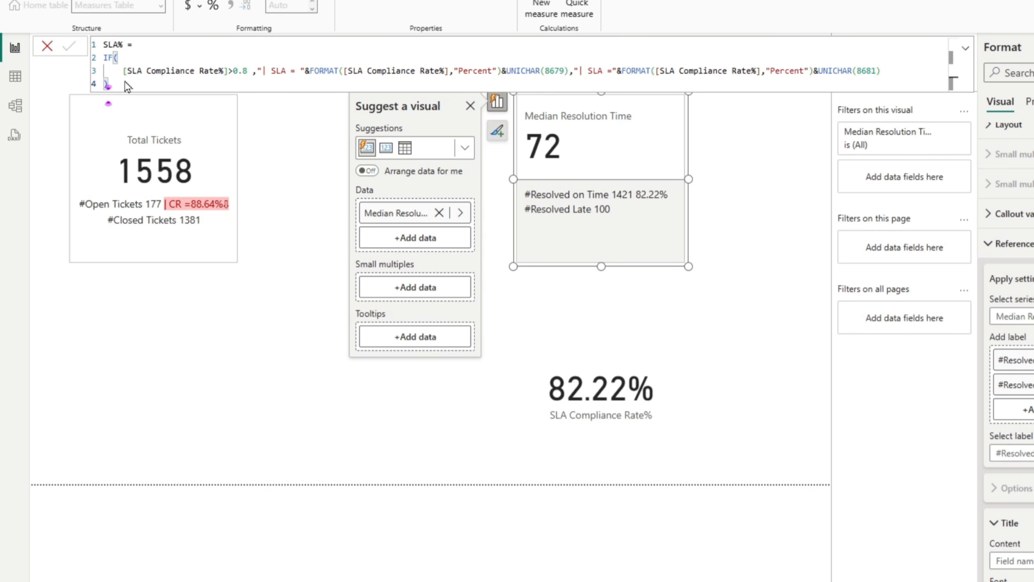
{"action": "key", "text": "Return"}
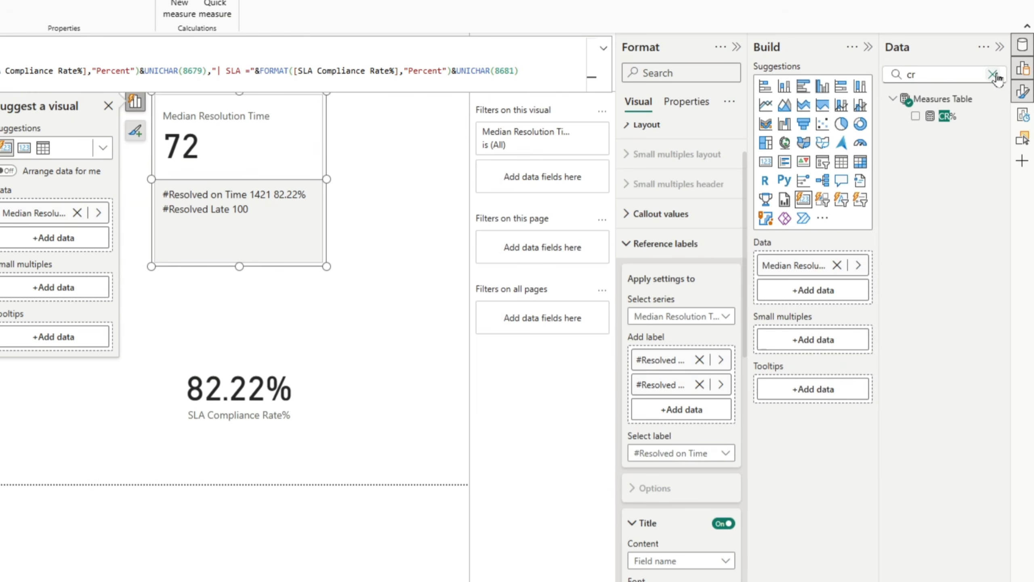
- Replace the #Resolved on Time label's detail data with the SLA% measure and widen the Median Resolution Time card to fit it on one line
{"action": "scroll", "coordinate": [687, 522], "scroll_direction": "down", "scroll_amount": 2}
{"action": "scroll", "coordinate": [690, 524], "scroll_direction": "down", "scroll_amount": 5}
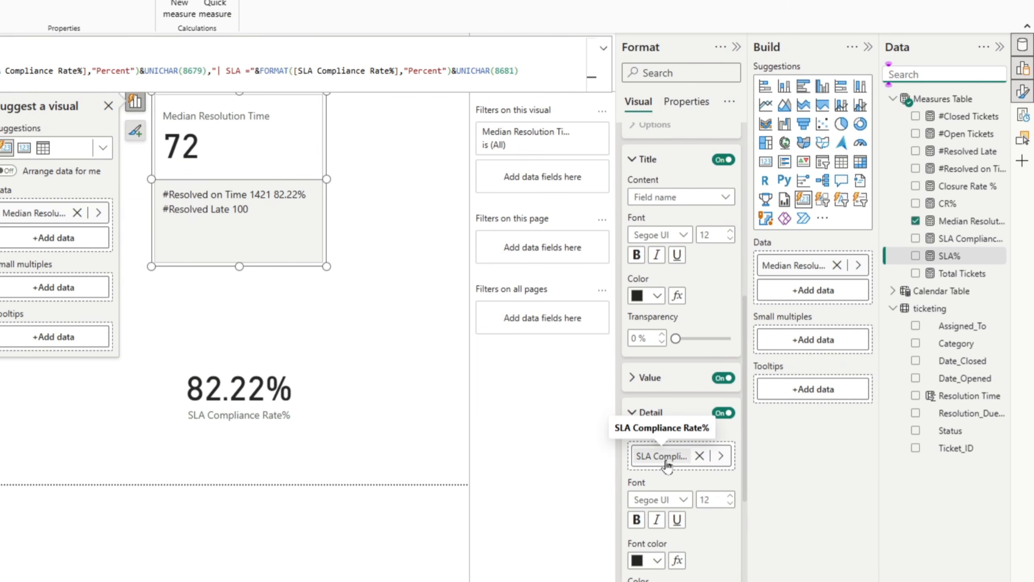
{"action": "left_click", "coordinate": [699, 455]}
{"action": "left_click", "coordinate": [966, 73]}
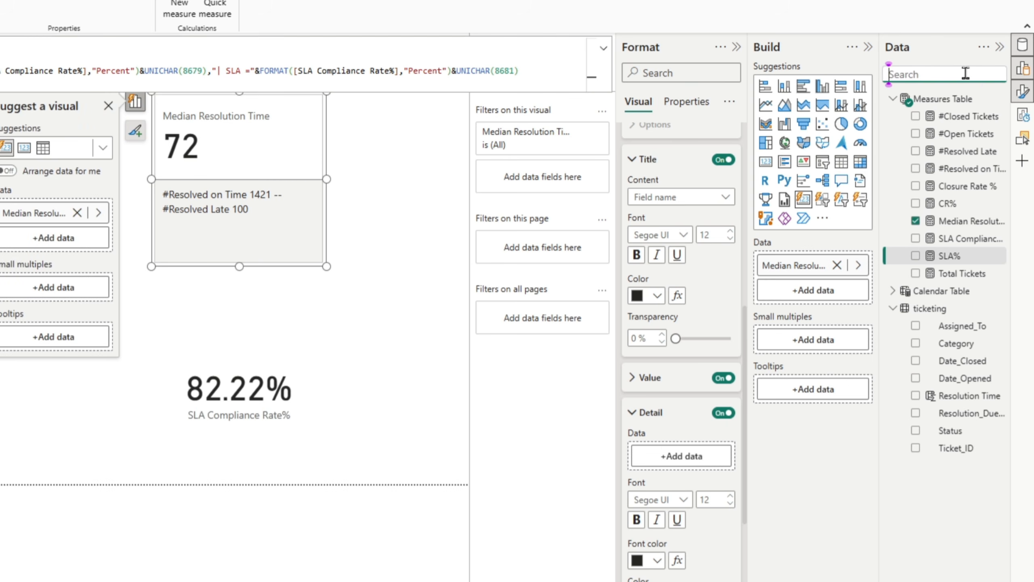
{"action": "type", "text": "sla"}
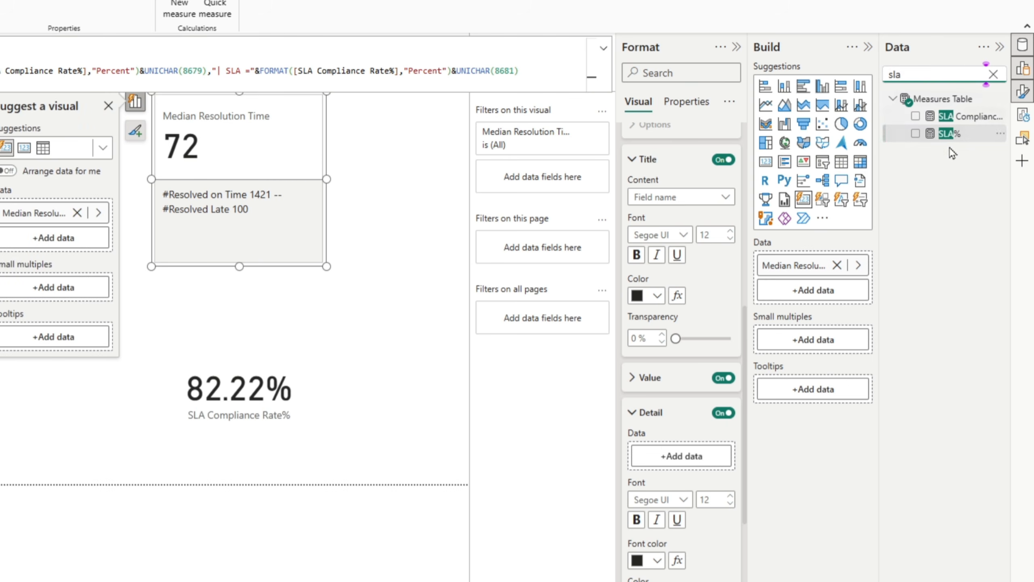
{"action": "left_click_drag", "start_coordinate": [949, 137], "coordinate": [667, 460]}
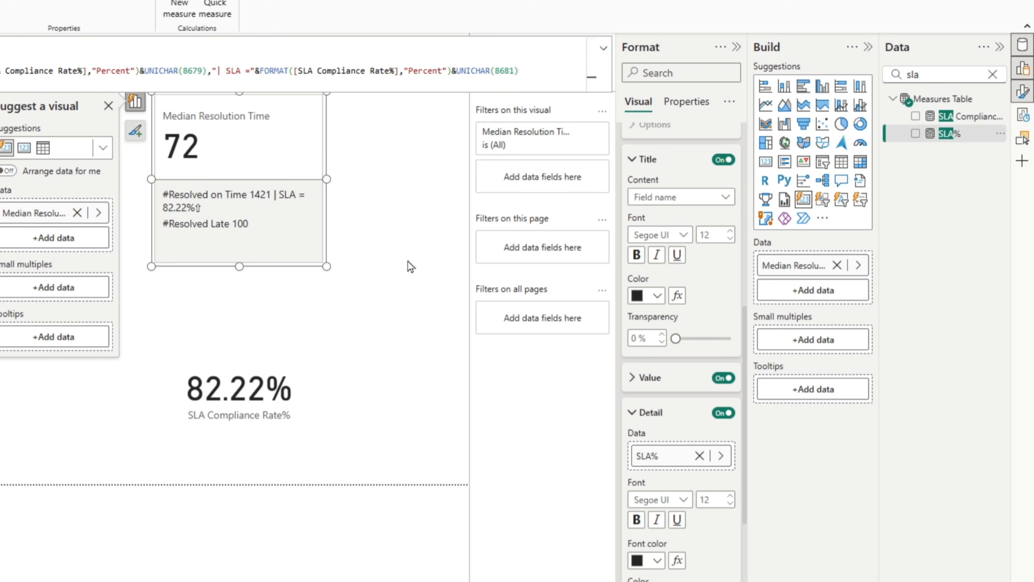
{"action": "left_click_drag", "start_coordinate": [328, 179], "coordinate": [380, 181]}
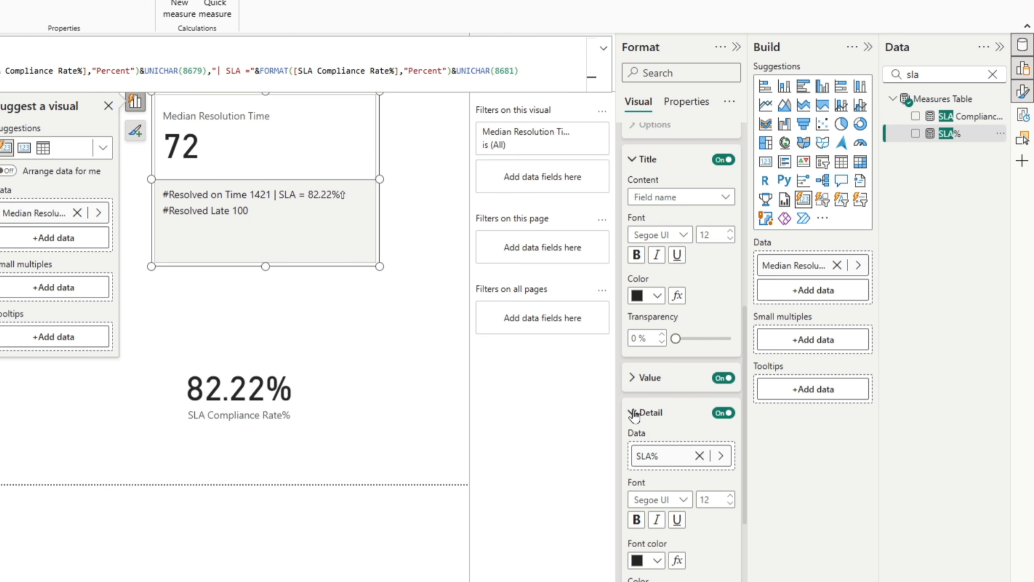
- Open conditional formatting for the detail's font color, choose the Rules format style, and base it on SLA Compliance Rate%
{"action": "scroll", "coordinate": [646, 428], "scroll_direction": "down", "scroll_amount": 3}
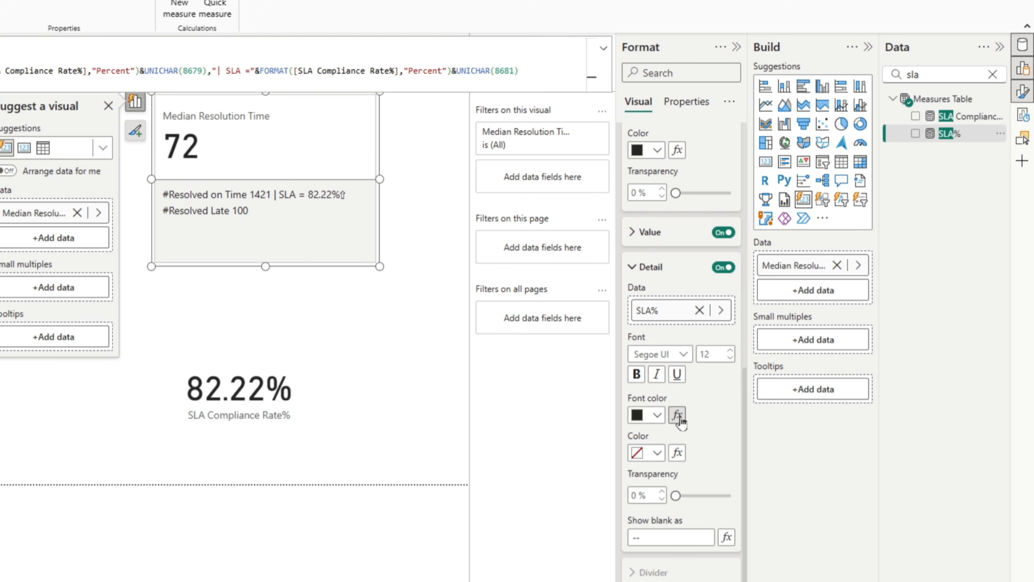
{"action": "left_click", "coordinate": [677, 415]}
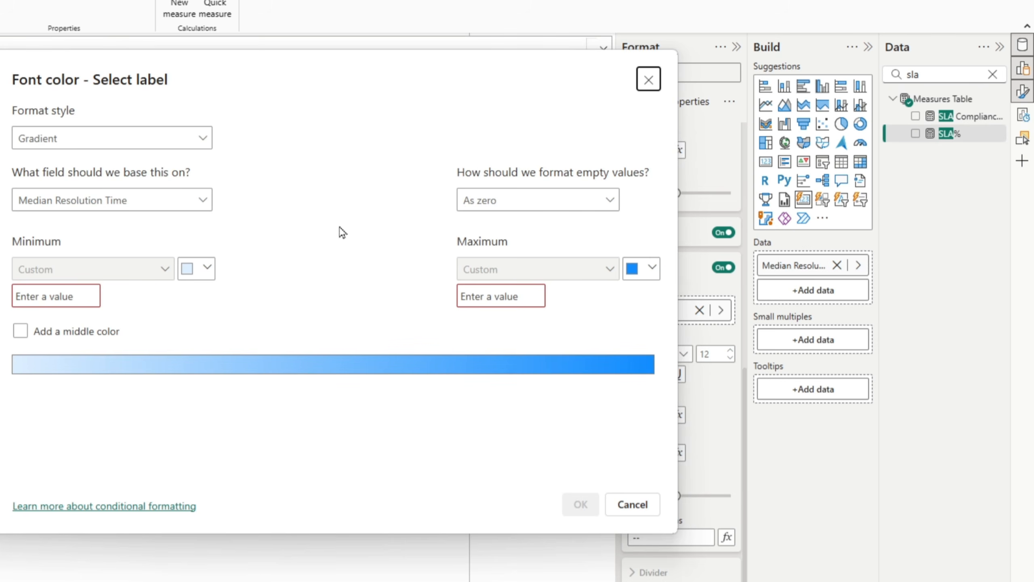
{"action": "left_click", "coordinate": [72, 140]}
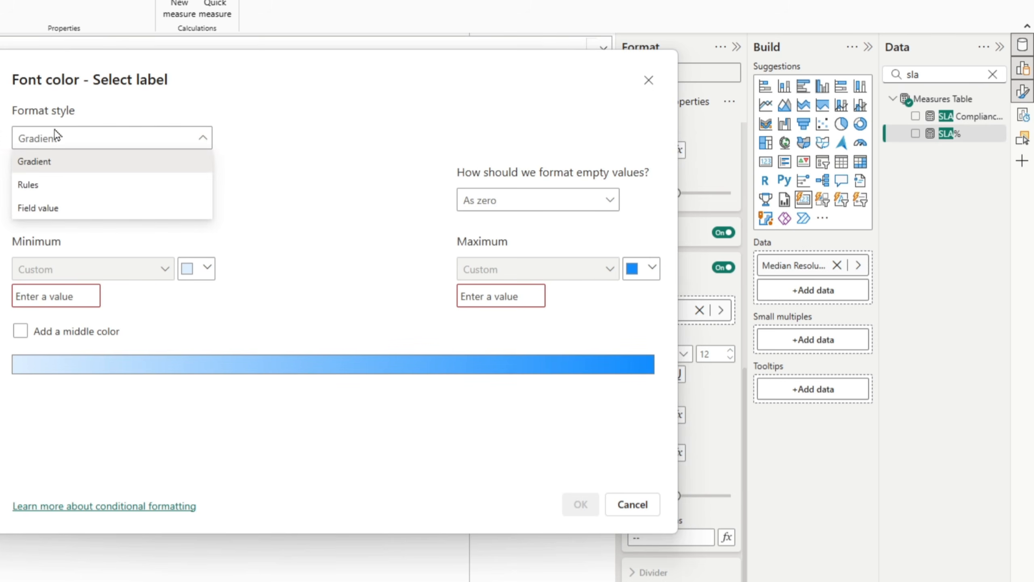
{"action": "left_click", "coordinate": [62, 188]}
{"action": "left_click", "coordinate": [109, 200]}
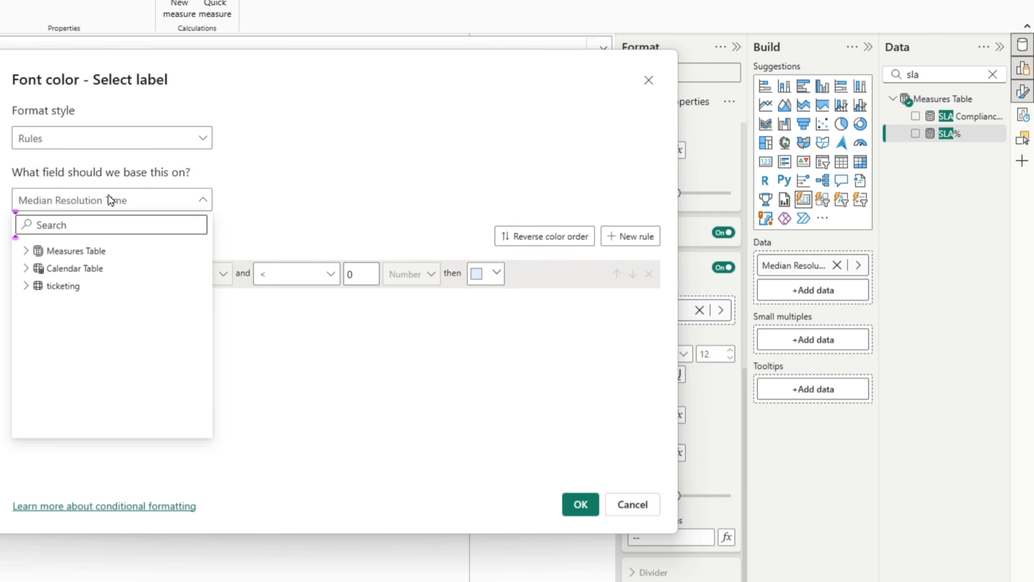
{"action": "type", "text": "sl"}
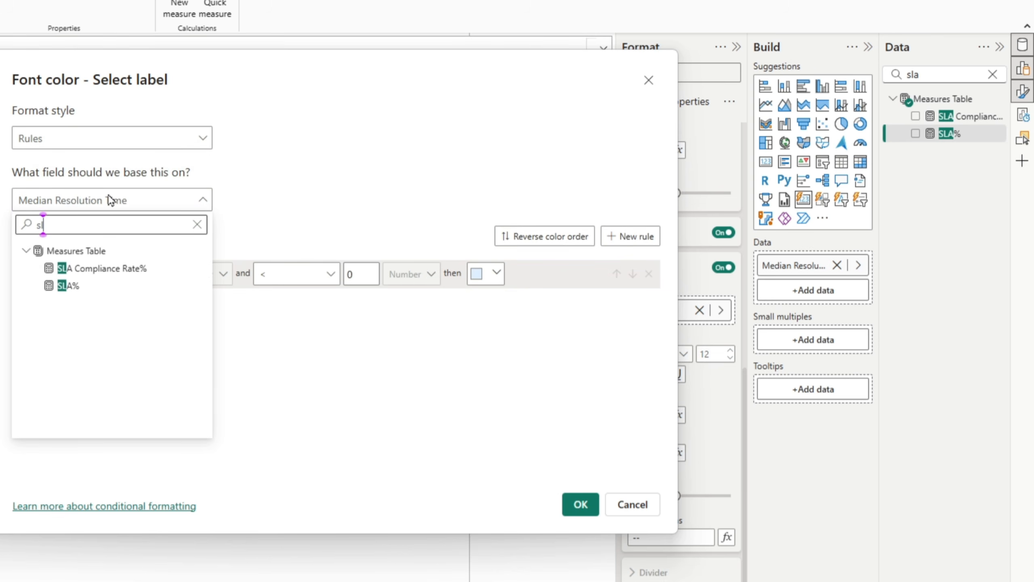
{"action": "type", "text": "a c"}
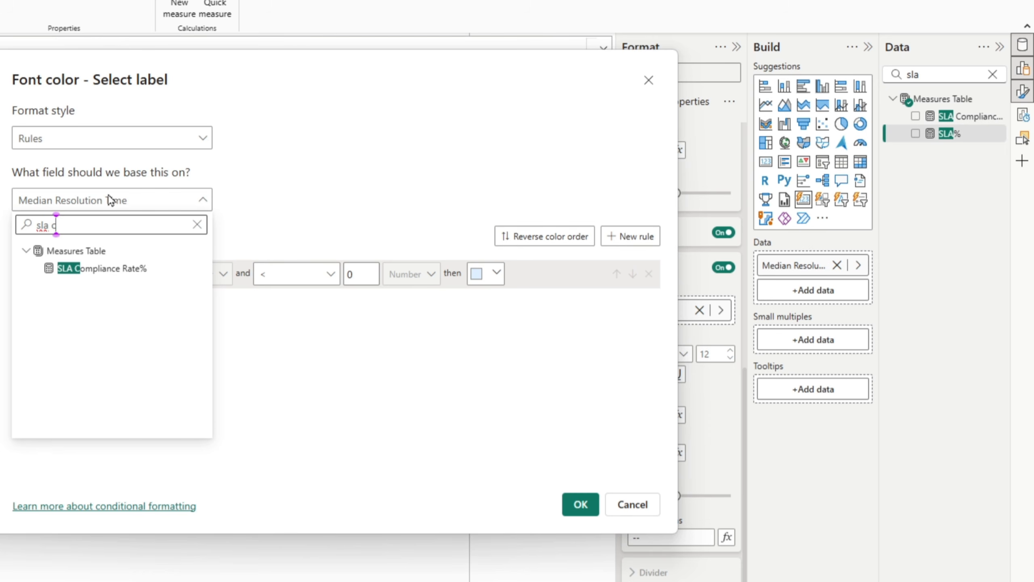
{"action": "left_click", "coordinate": [107, 270]}
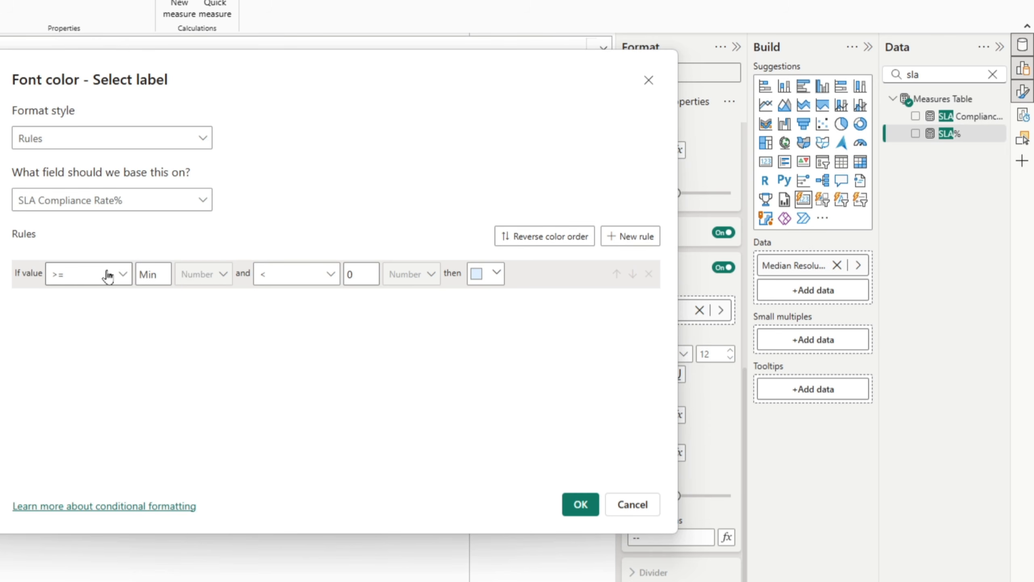
- Set the first font color rule's range from >= 0.8 to <= Max
{"action": "left_click", "coordinate": [166, 275]}
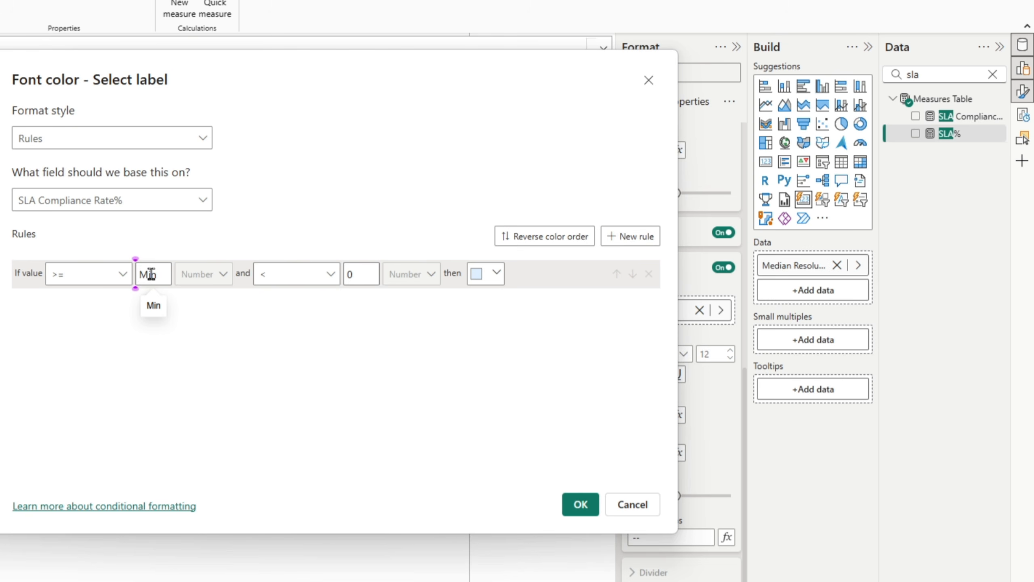
{"action": "type", "text": "0.8"}
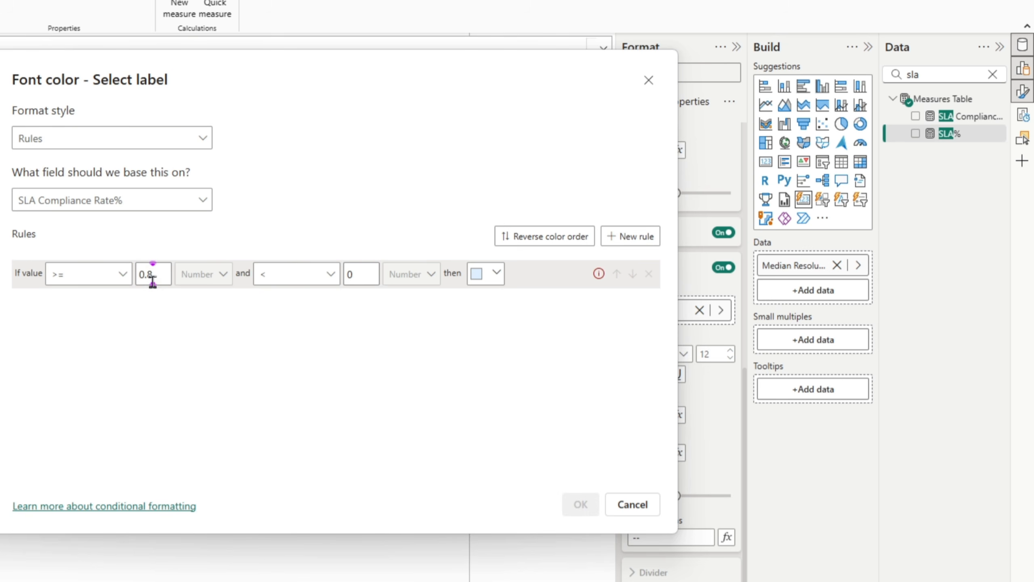
{"action": "left_click", "coordinate": [323, 277]}
{"action": "left_click", "coordinate": [299, 327]}
{"action": "key", "text": "BackSpace"}
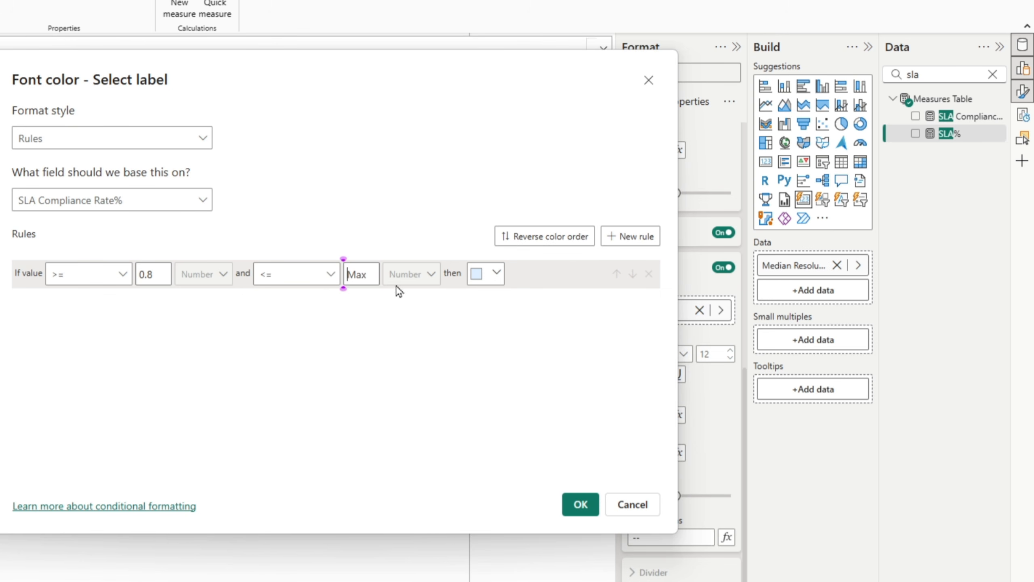
- Give the 0.8-to-Max font color rule a custom dark green color
{"action": "left_click", "coordinate": [499, 274]}
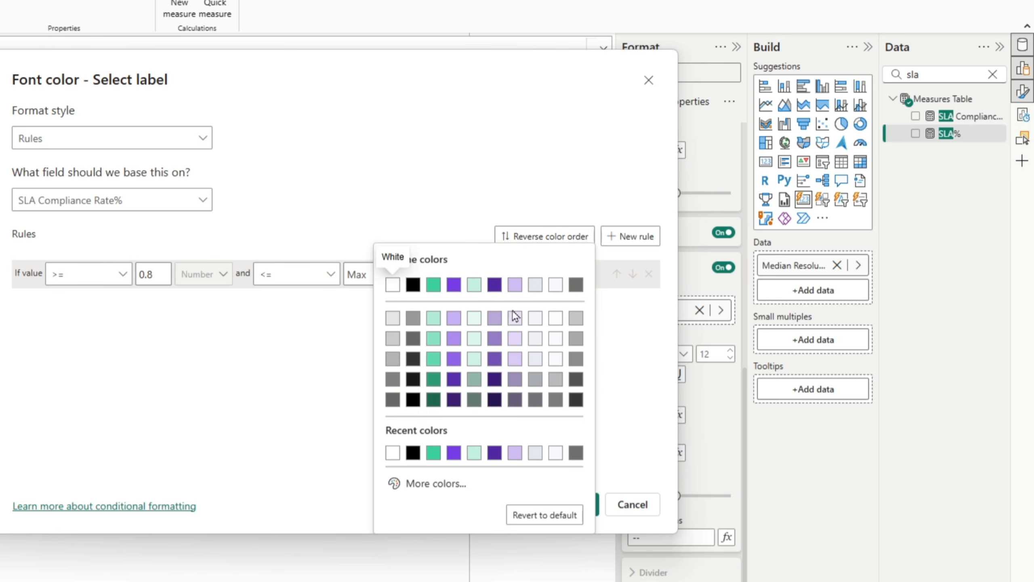
{"action": "left_click", "coordinate": [435, 484]}
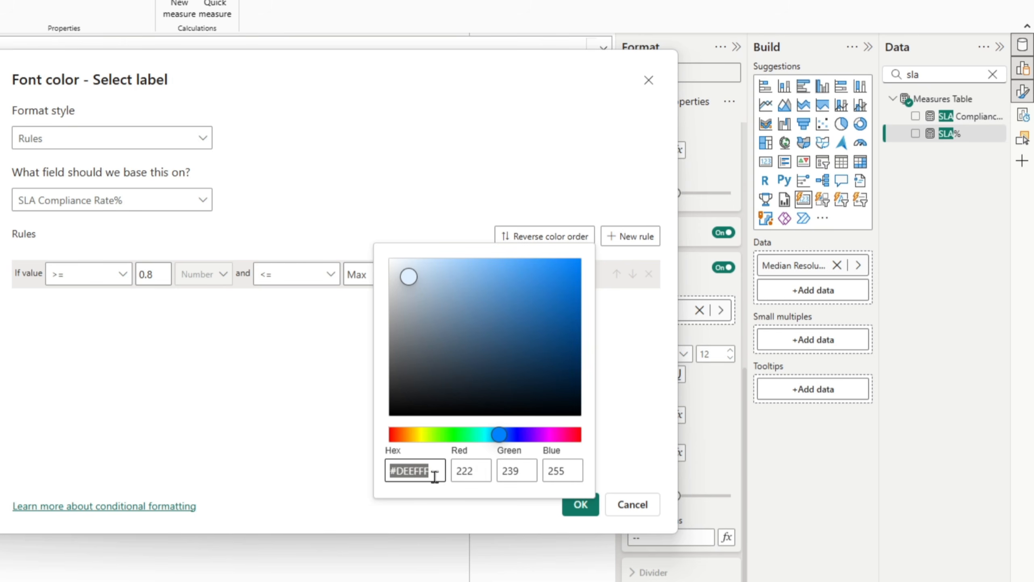
{"action": "left_click", "coordinate": [451, 435]}
{"action": "left_click_drag", "start_coordinate": [572, 366], "coordinate": [599, 362]}
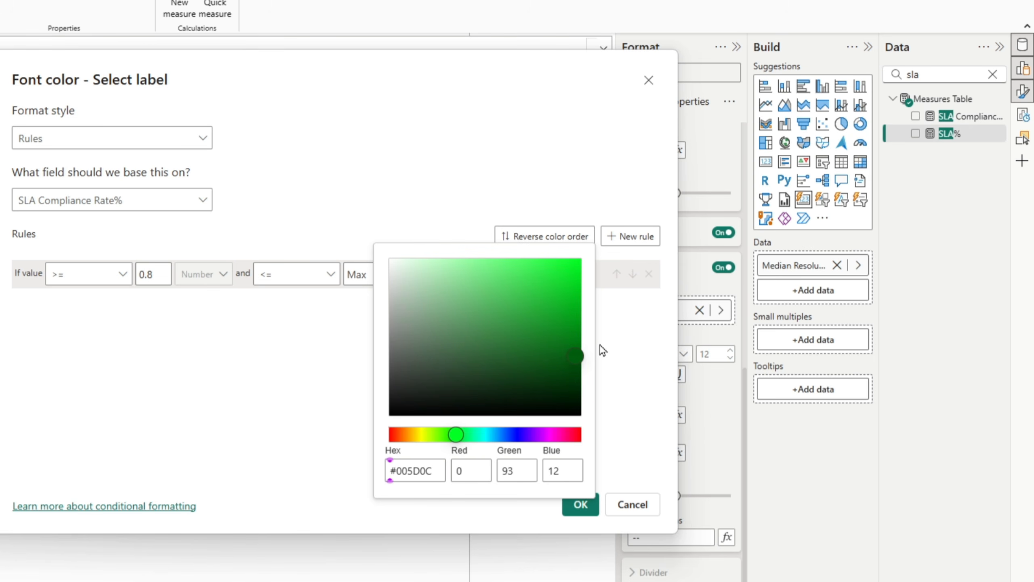
{"action": "left_click", "coordinate": [254, 365]}
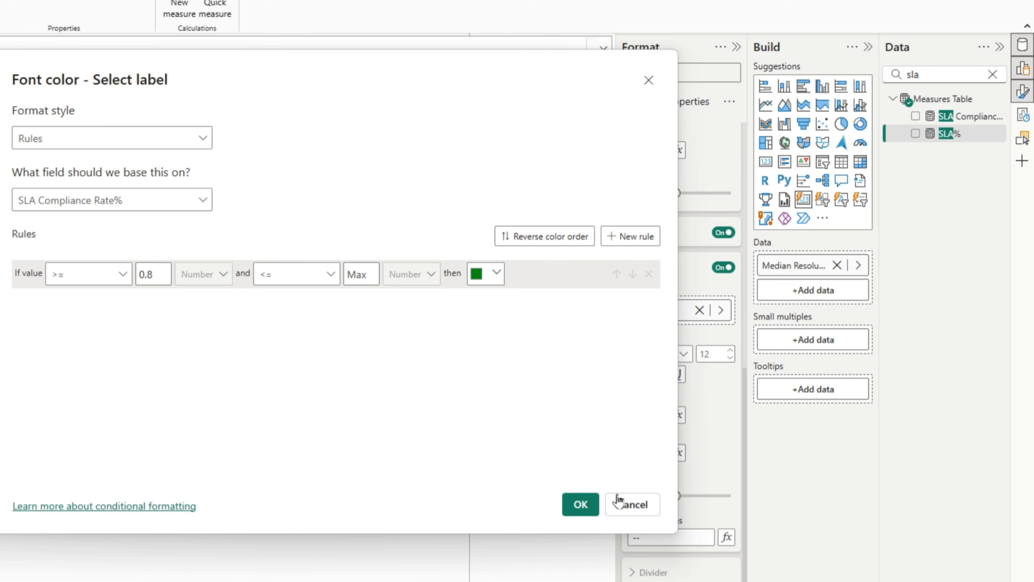
- Add a second font color rule from >= Min to < 0.8 in custom dark red, and apply the font color rules
{"action": "left_click", "coordinate": [629, 242]}
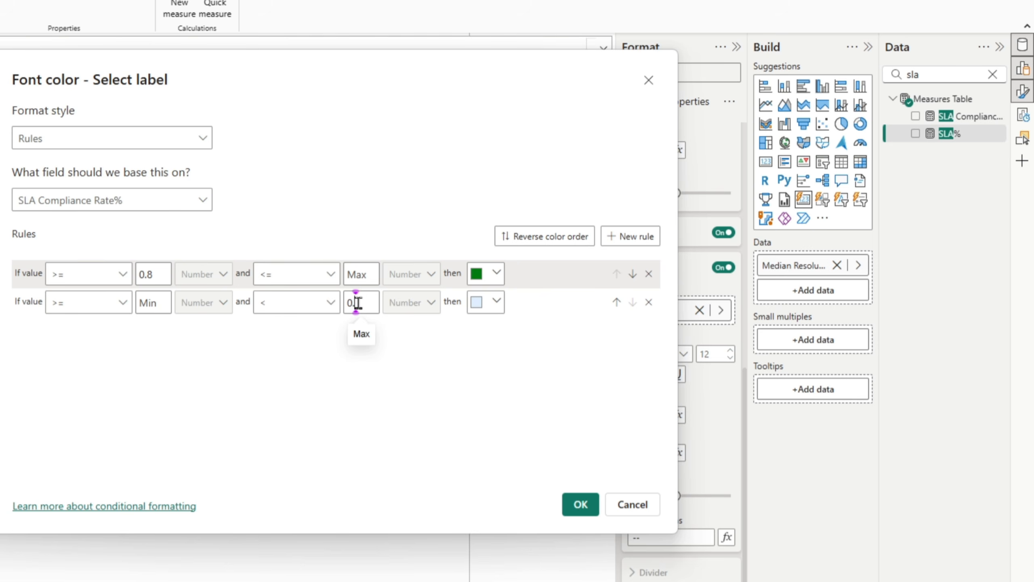
{"action": "left_click", "coordinate": [495, 302]}
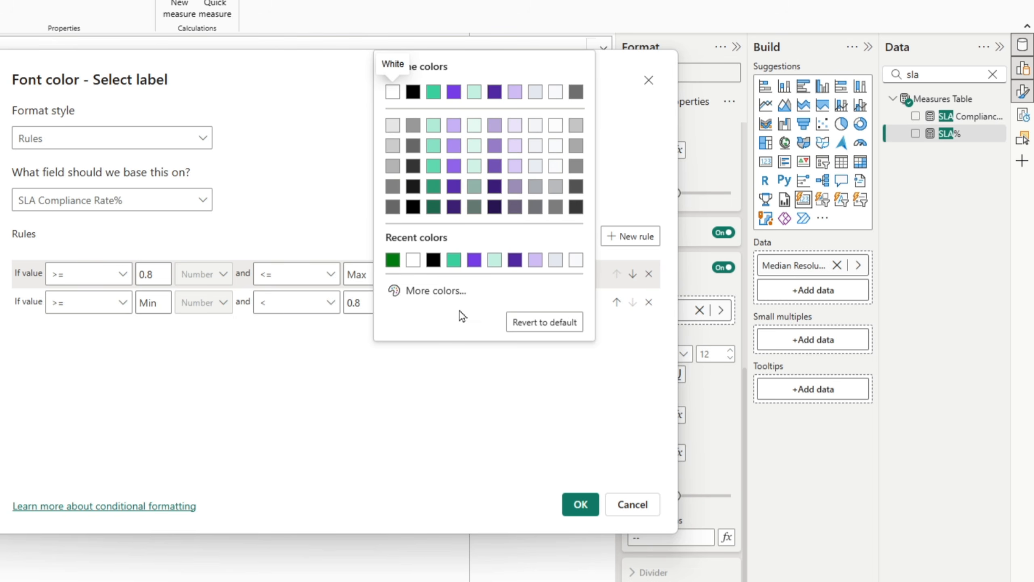
{"action": "left_click", "coordinate": [419, 291]}
{"action": "left_click_drag", "start_coordinate": [423, 238], "coordinate": [345, 251]}
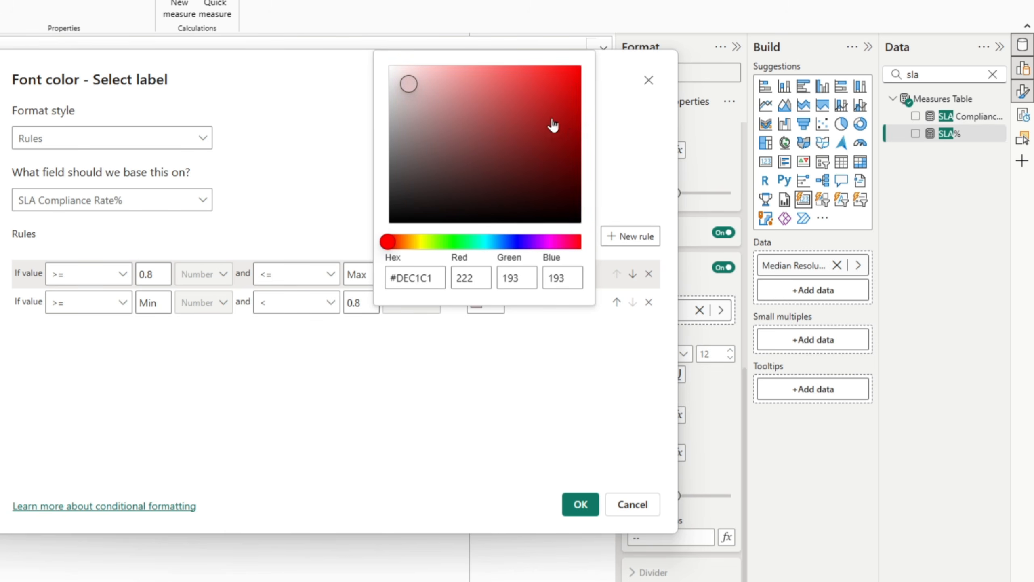
{"action": "left_click_drag", "start_coordinate": [553, 125], "coordinate": [579, 136]}
{"action": "left_click", "coordinate": [350, 407]}
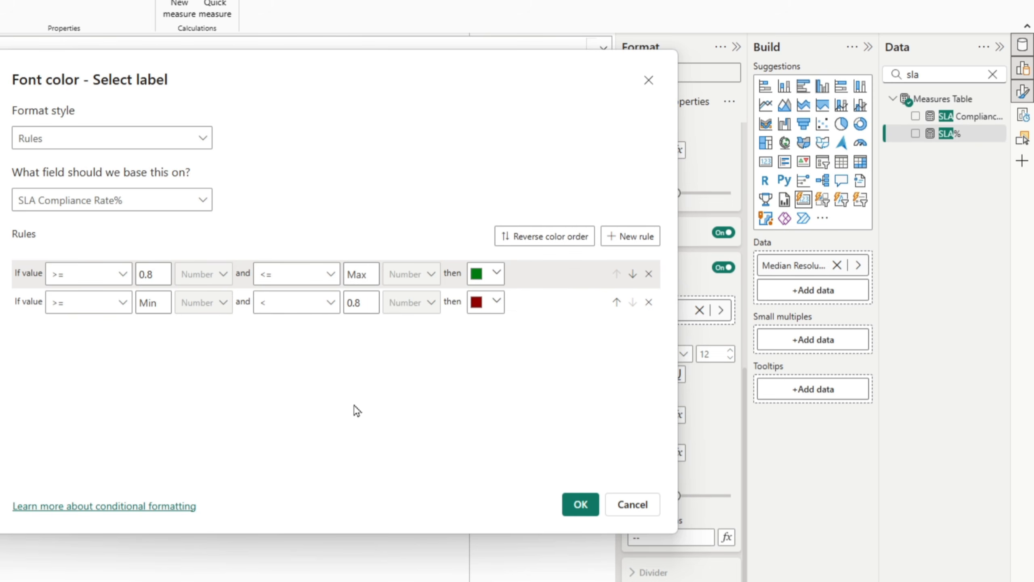
{"action": "left_click", "coordinate": [581, 505]}
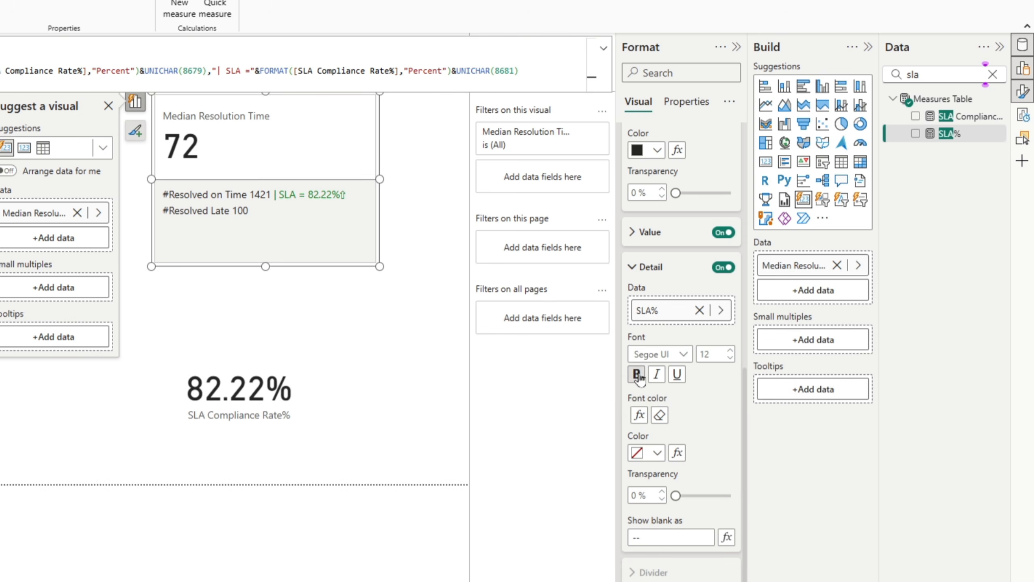
- Make the SLA% detail bold and set its background color's conditional formatting to Rules based on SLA Compliance Rate%
{"action": "left_click", "coordinate": [637, 375]}
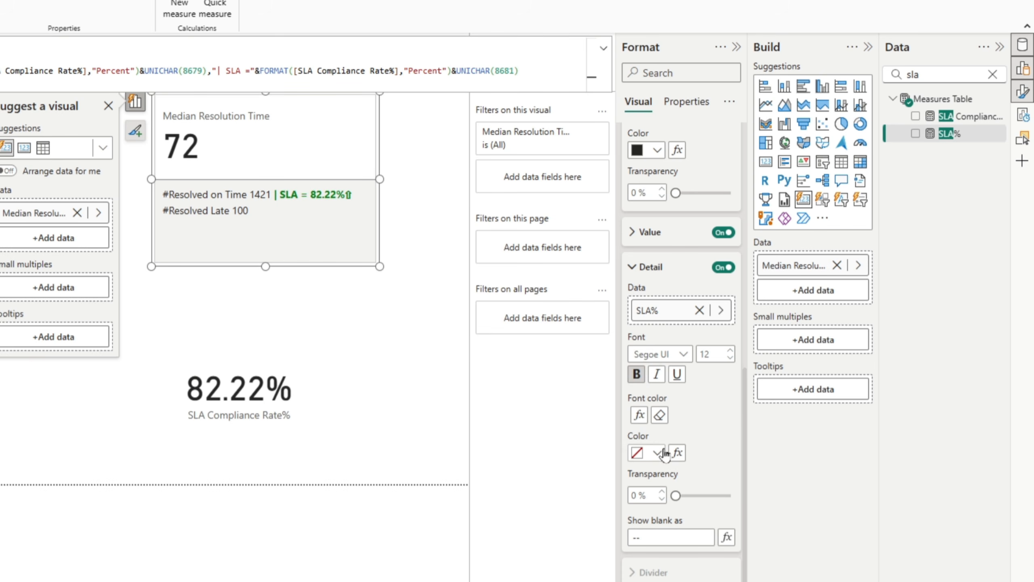
{"action": "left_click", "coordinate": [678, 453]}
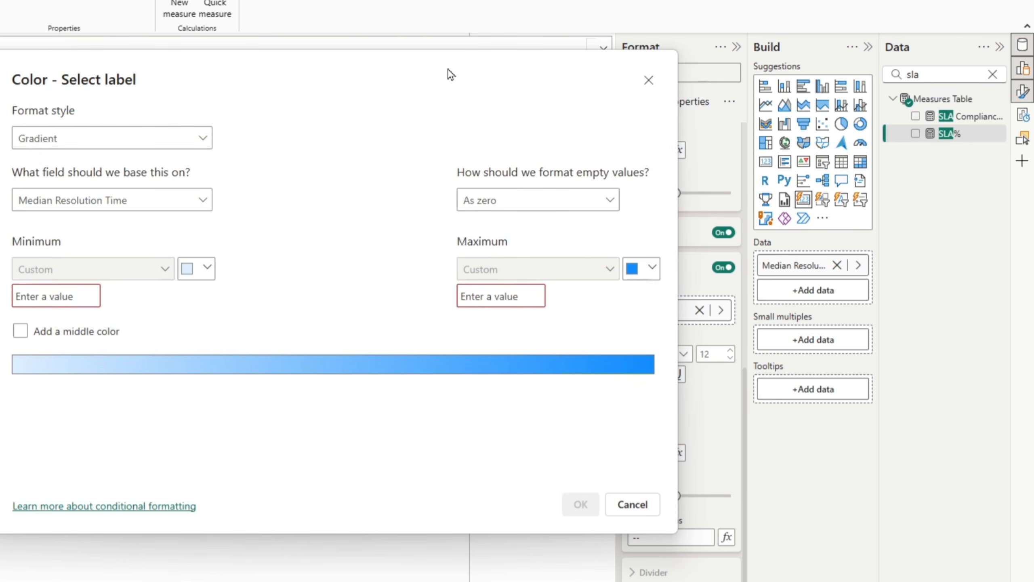
{"action": "left_click", "coordinate": [42, 136]}
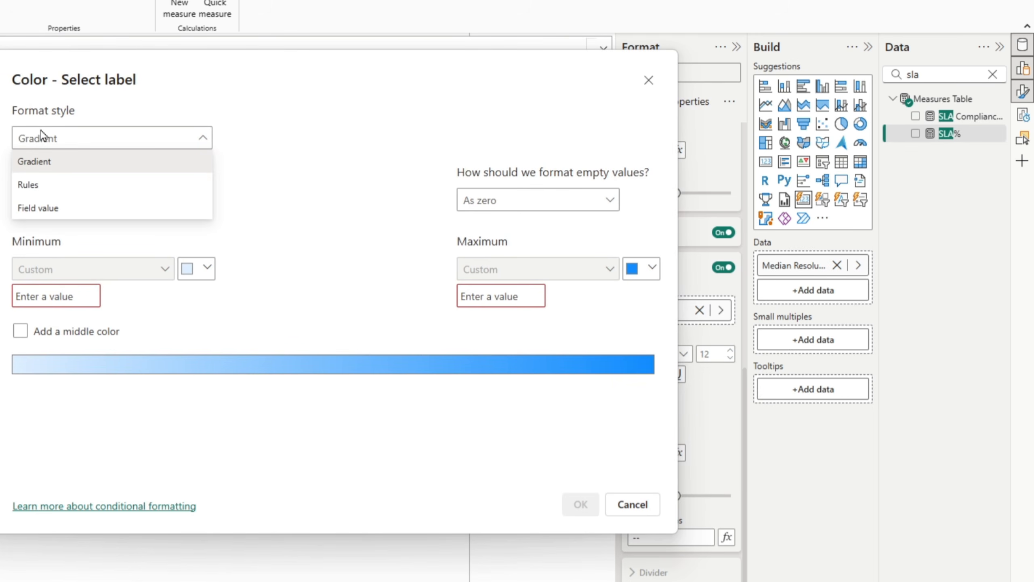
{"action": "left_click", "coordinate": [49, 187]}
{"action": "left_click", "coordinate": [150, 202]}
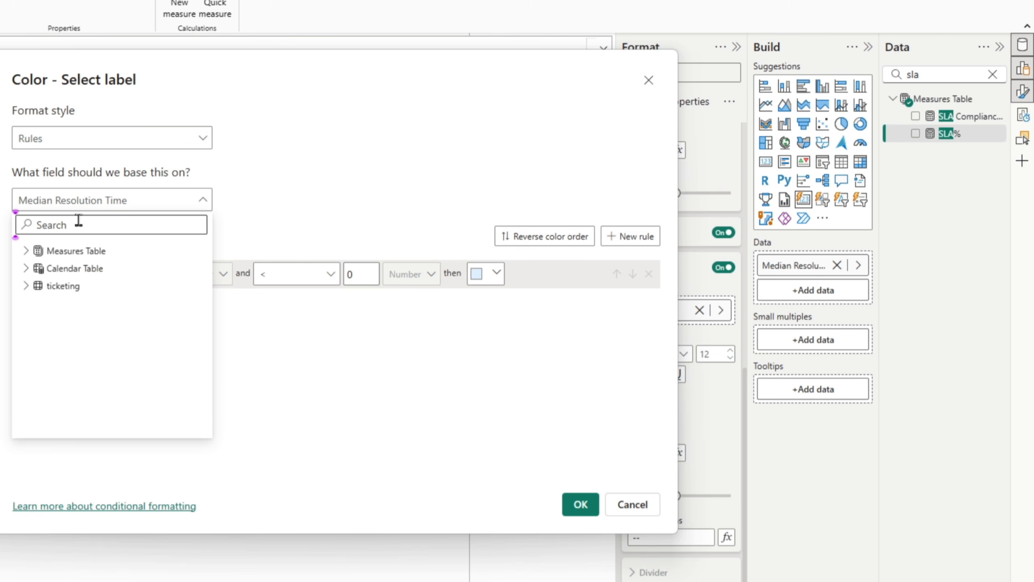
{"action": "type", "text": "sla"}
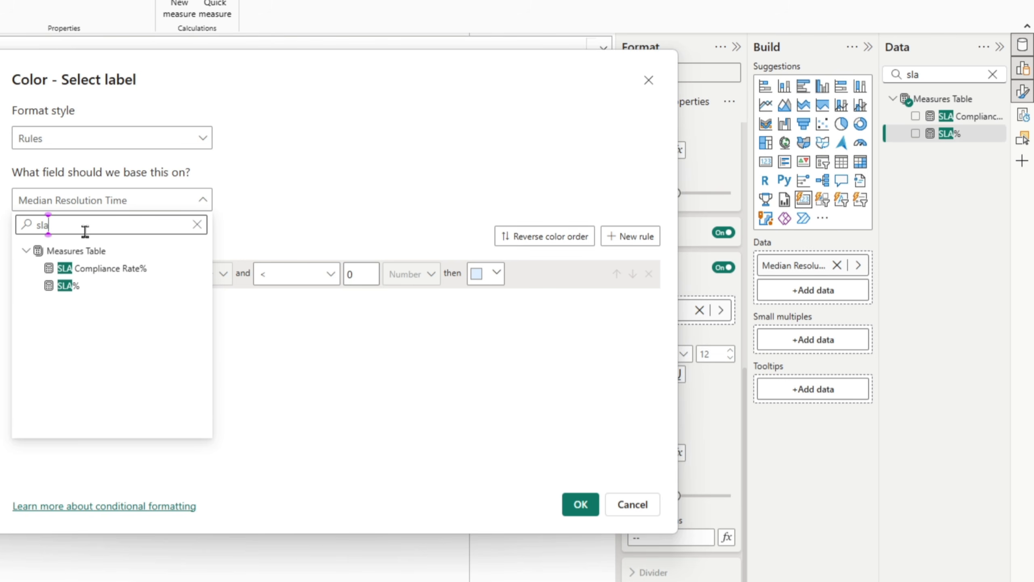
{"action": "left_click", "coordinate": [99, 269]}
- Set the first background color rule's range from >= 0.8 to <= Max
{"action": "double_click", "coordinate": [166, 277]}
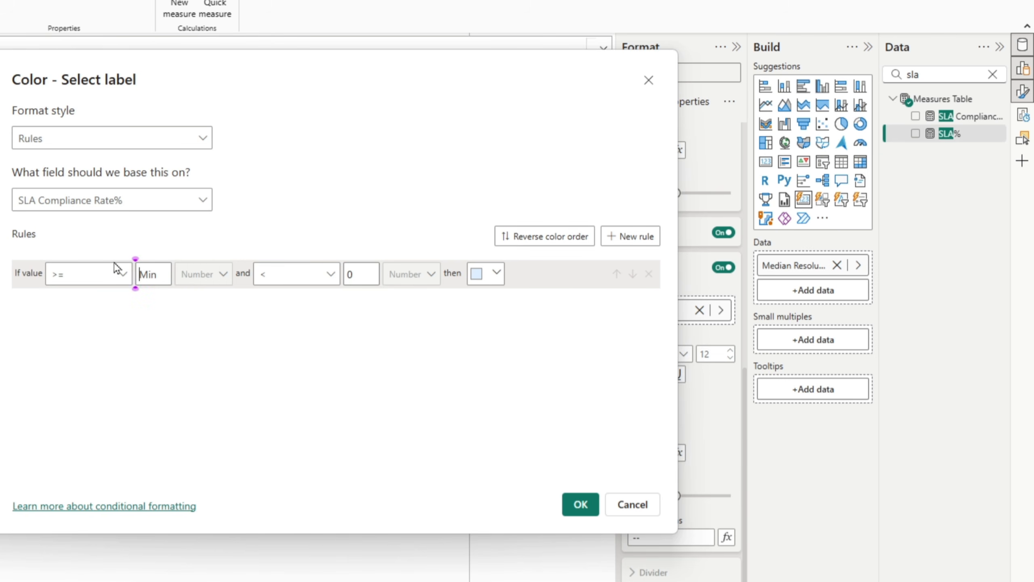
{"action": "type", "text": "0.8"}
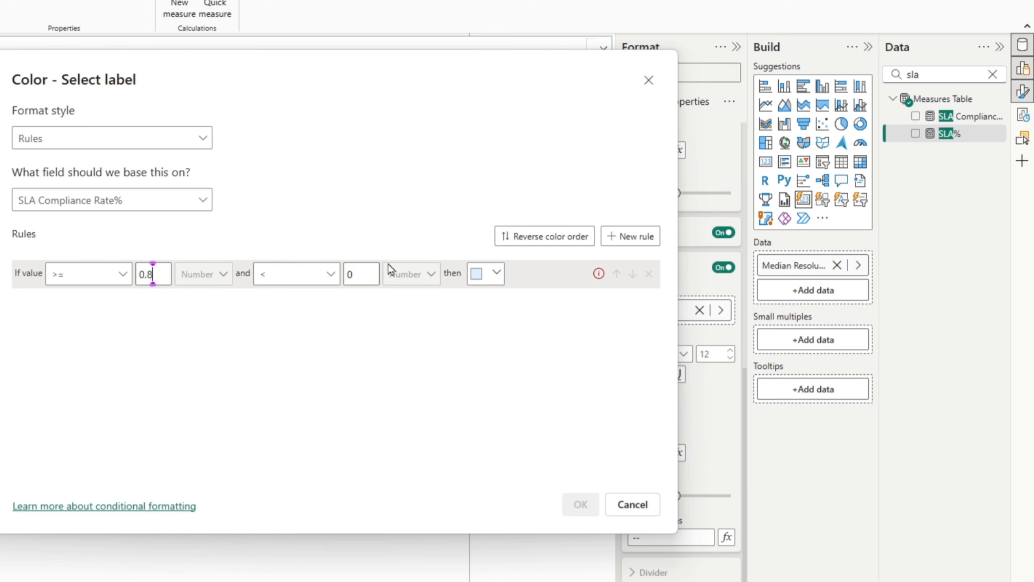
{"action": "left_click", "coordinate": [316, 278]}
{"action": "left_click", "coordinate": [298, 324]}
{"action": "left_click", "coordinate": [360, 273]}
{"action": "key", "text": "BackSpace"}
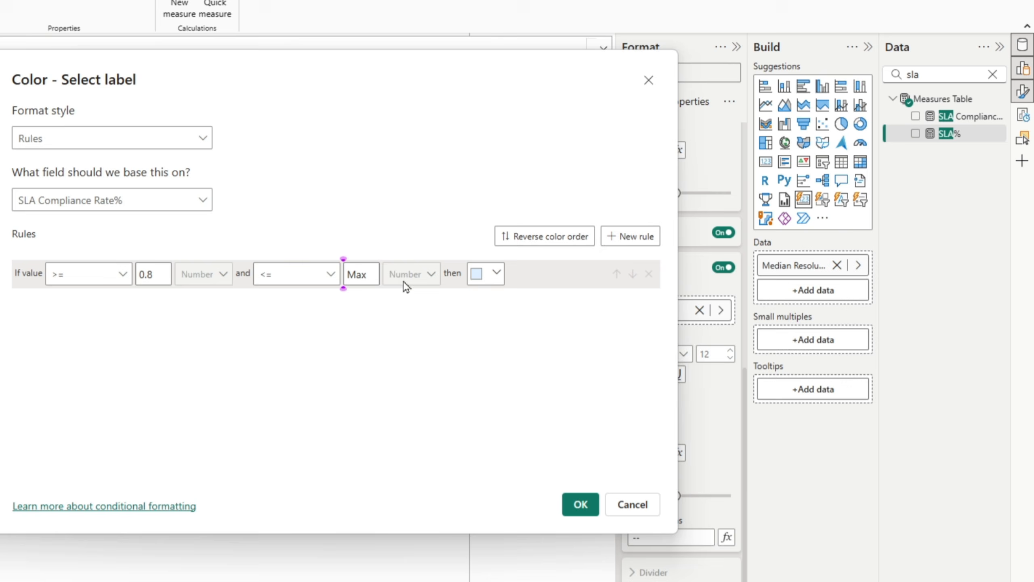
- Give the 0.8-to-Max background color rule a custom light red color
{"action": "left_click", "coordinate": [497, 273]}
{"action": "left_click", "coordinate": [452, 484]}
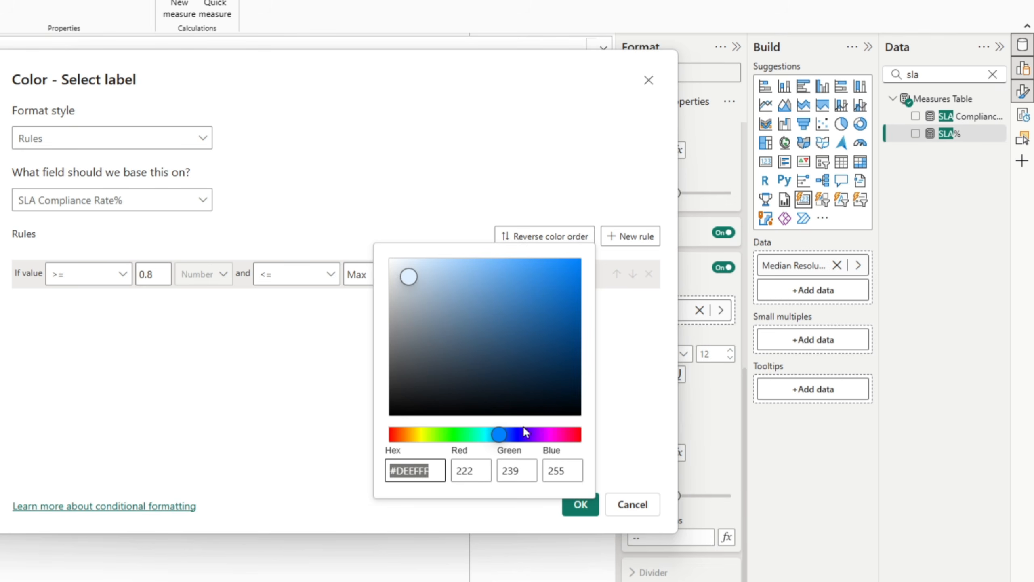
{"action": "left_click_drag", "start_coordinate": [397, 442], "coordinate": [389, 435]}
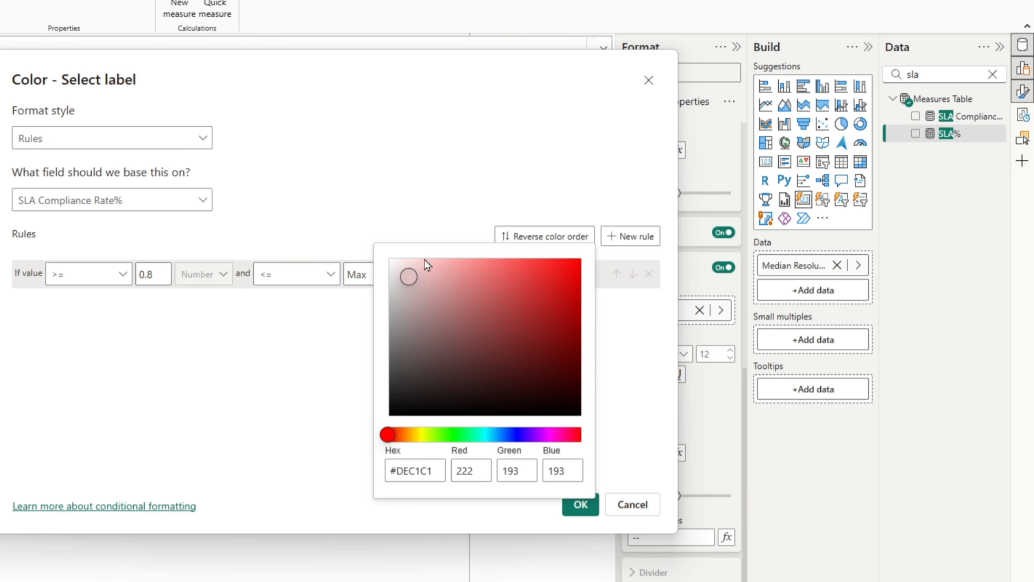
{"action": "left_click", "coordinate": [423, 259]}
{"action": "left_click", "coordinate": [185, 358]}
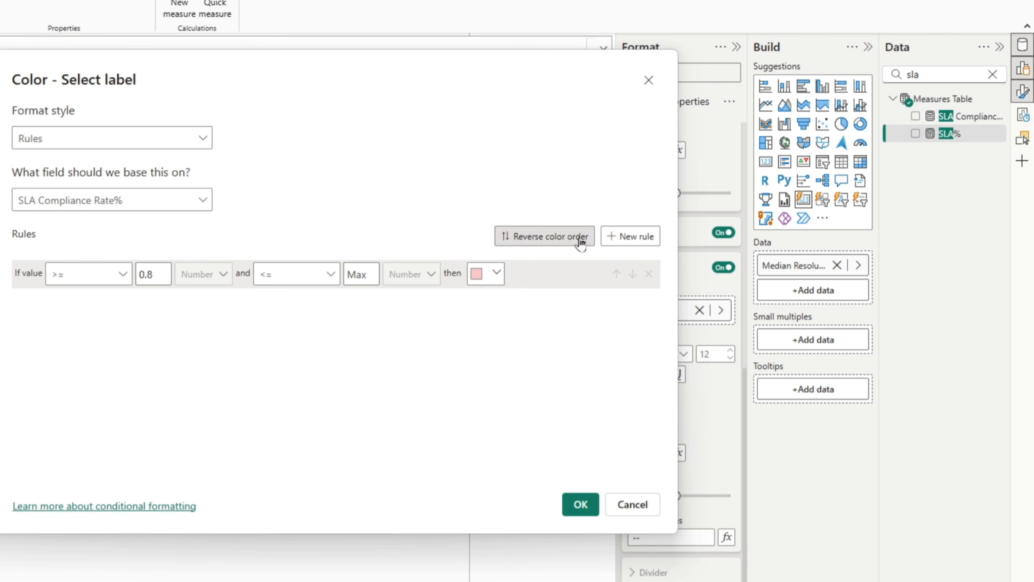
- Add a second background color rule and change the 0.8-to-Max rule's color to a custom light green, about #C1FFC6
{"action": "left_click", "coordinate": [627, 236]}
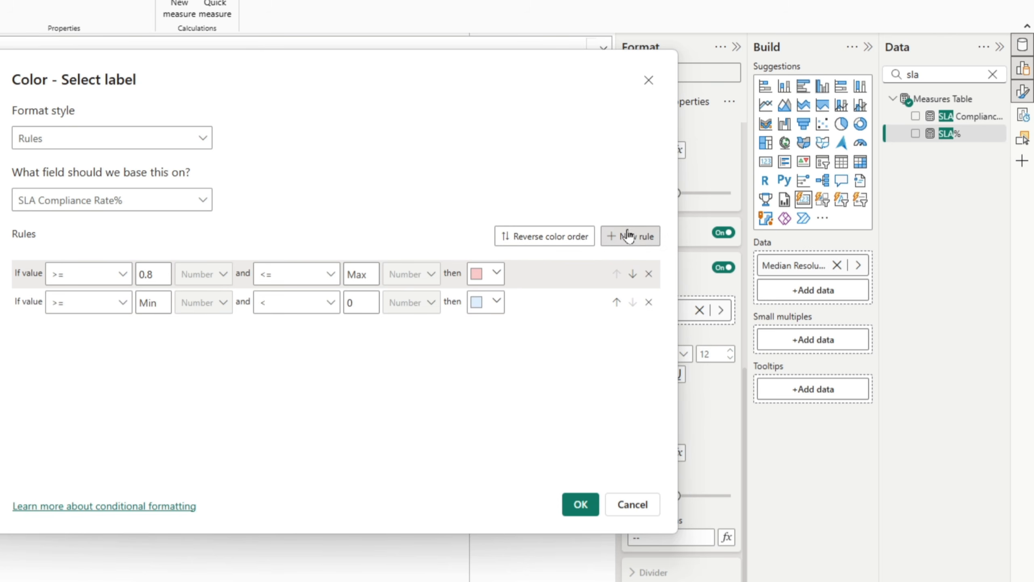
{"action": "left_click", "coordinate": [492, 278]}
{"action": "left_click", "coordinate": [424, 491]}
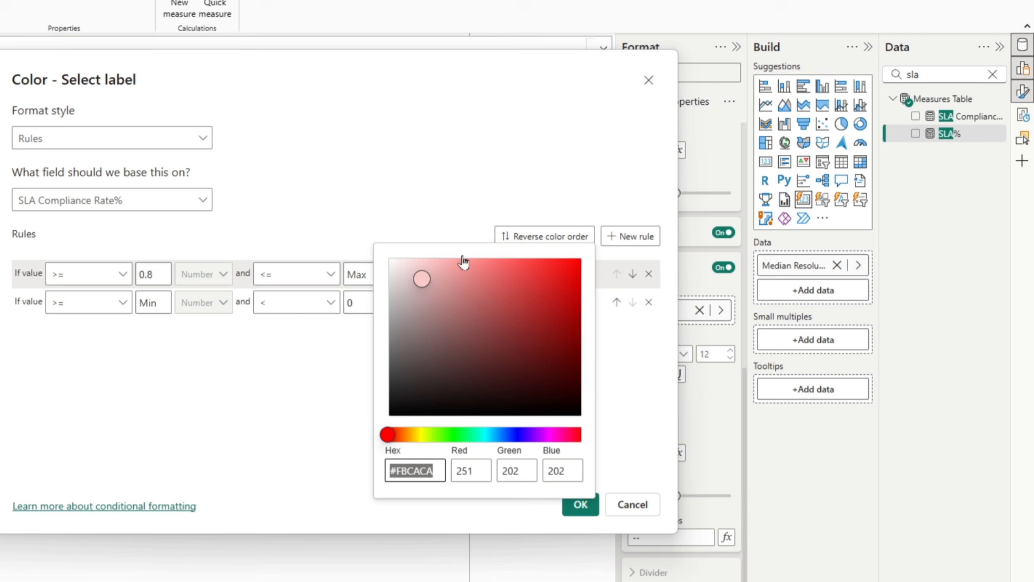
{"action": "left_click", "coordinate": [455, 434]}
{"action": "left_click", "coordinate": [428, 261]}
{"action": "left_click_drag", "start_coordinate": [427, 262], "coordinate": [429, 256]}
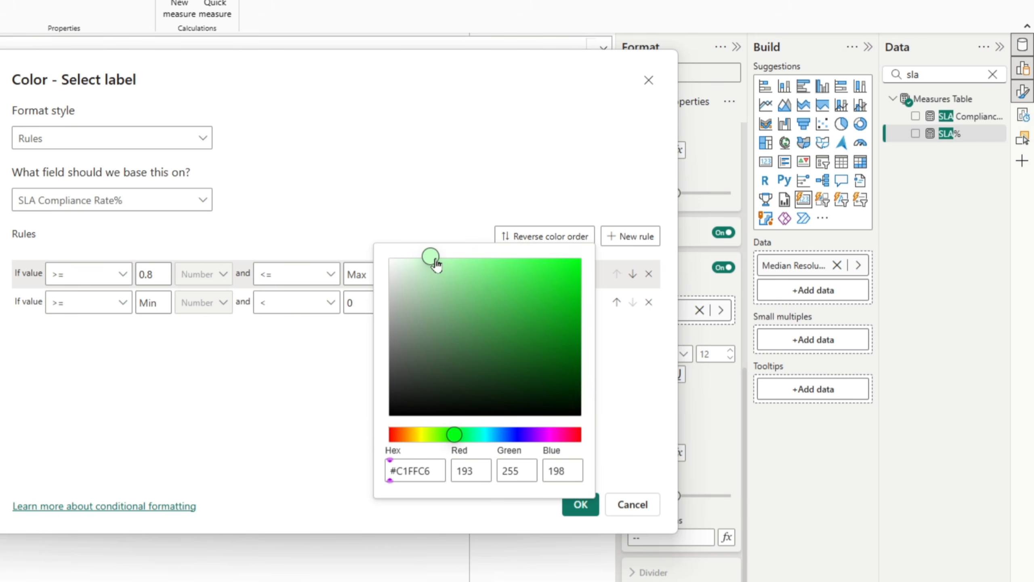
{"action": "left_click", "coordinate": [97, 420]}
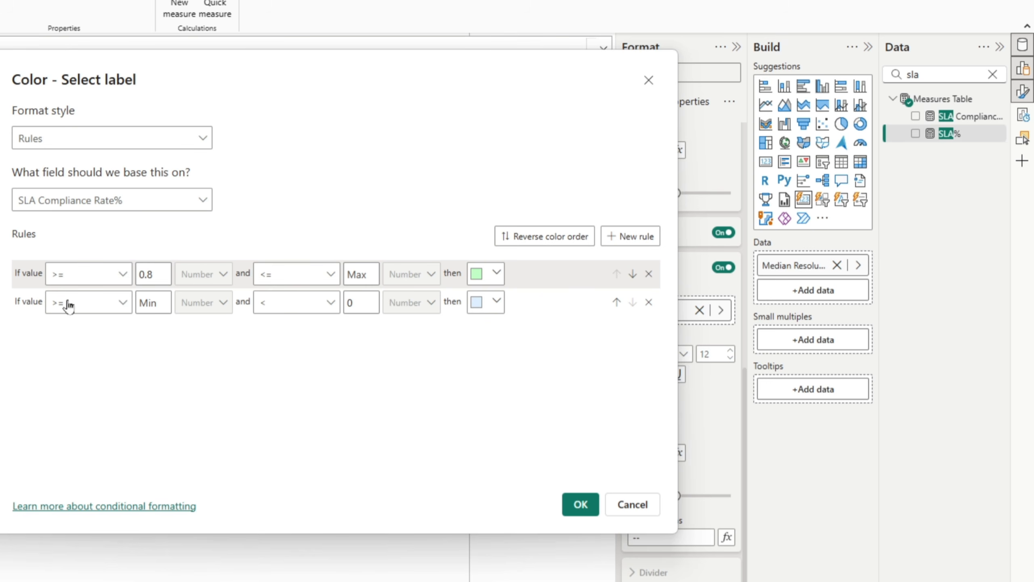
- Set the second background color rule's upper limit to < 0.8 with a custom light red color, and apply the rules
{"action": "left_click", "coordinate": [363, 301]}
{"action": "type", "text": "8"}
{"action": "left_click", "coordinate": [496, 302]}
{"action": "left_click", "coordinate": [425, 291]}
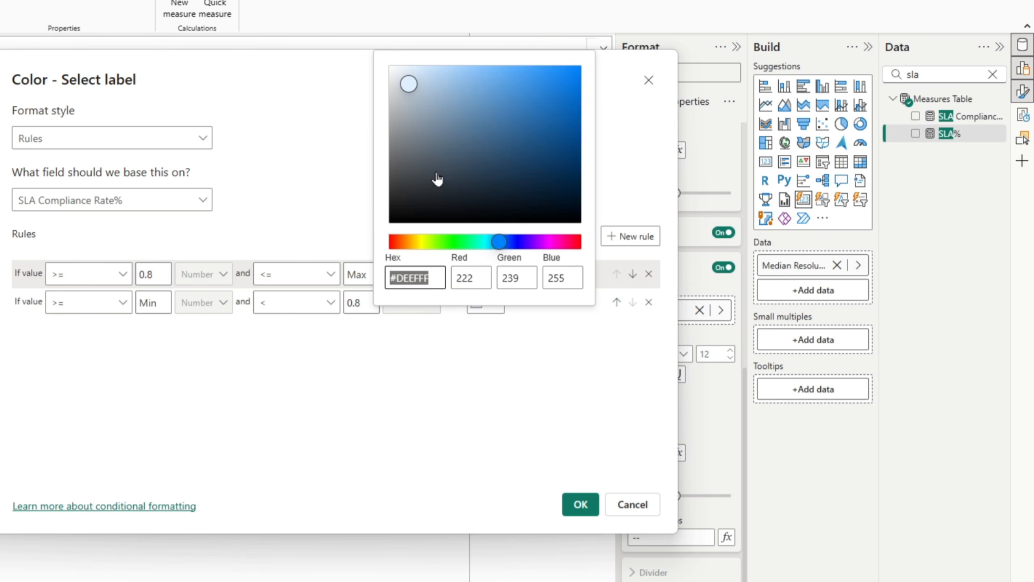
{"action": "left_click", "coordinate": [387, 242]}
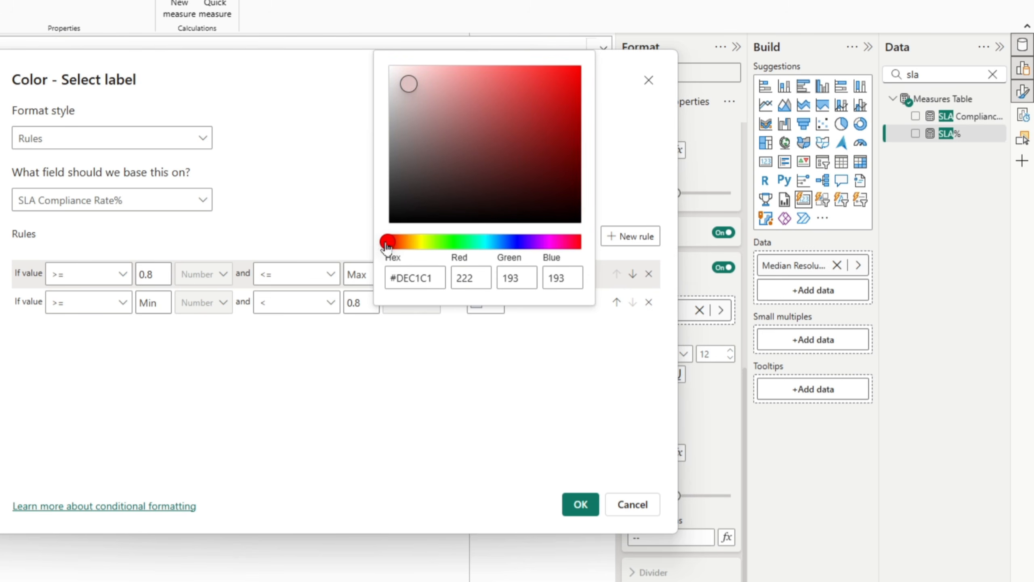
{"action": "left_click", "coordinate": [421, 67]}
{"action": "left_click", "coordinate": [414, 406]}
{"action": "left_click", "coordinate": [571, 510]}
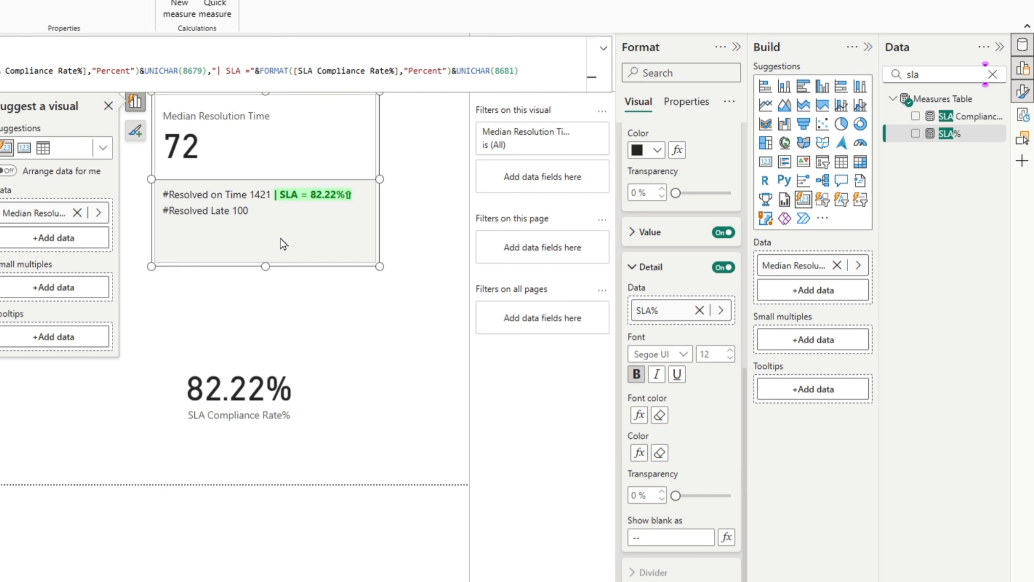
- Append the text " h" to the MEDIAN(ticketing[Resolution Time]) formula of the Median Resolution Time measure
{"action": "left_click", "coordinate": [604, 48]}
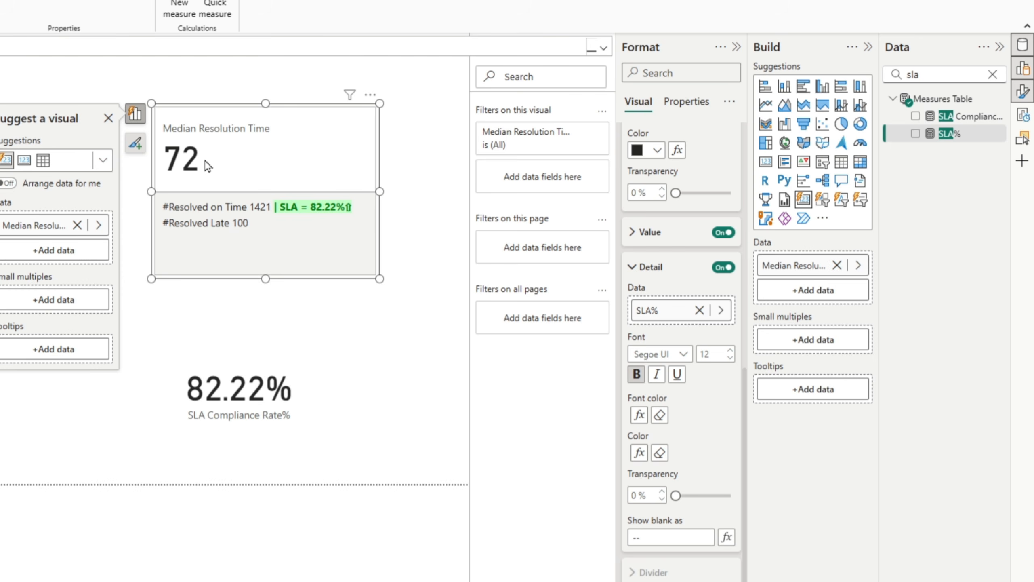
{"action": "left_click", "coordinate": [992, 74]}
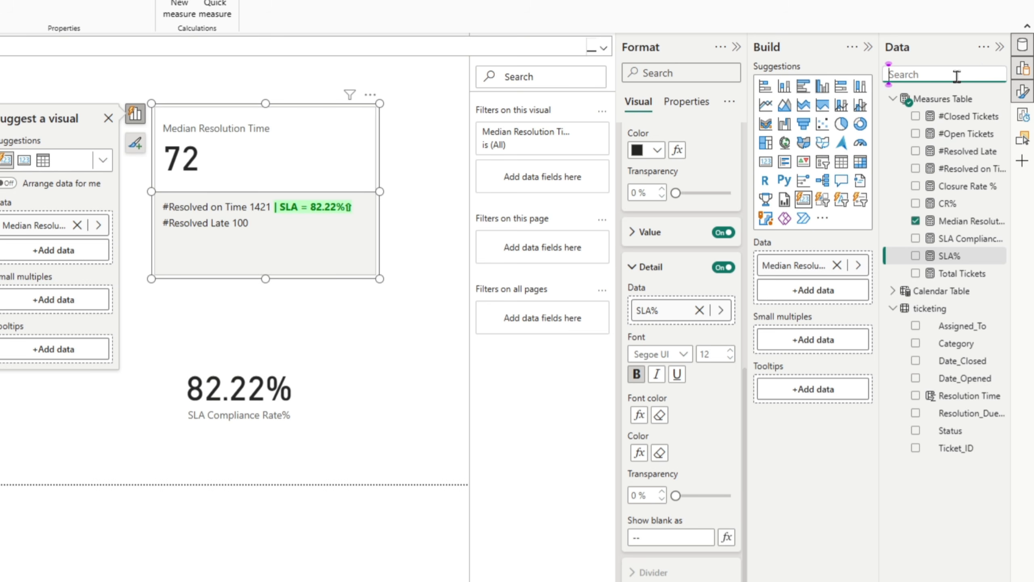
{"action": "type", "text": "median"}
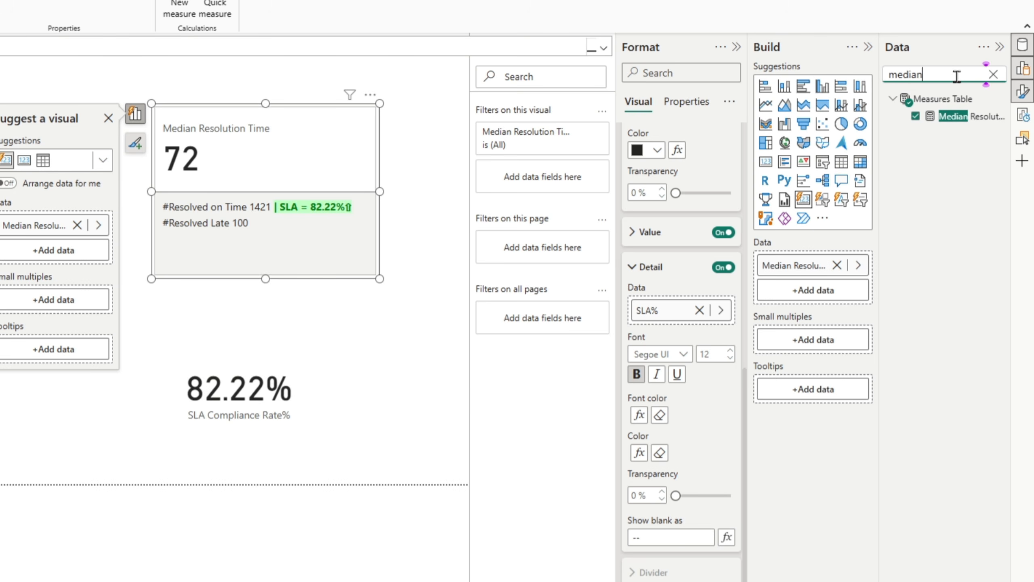
{"action": "left_click", "coordinate": [979, 116]}
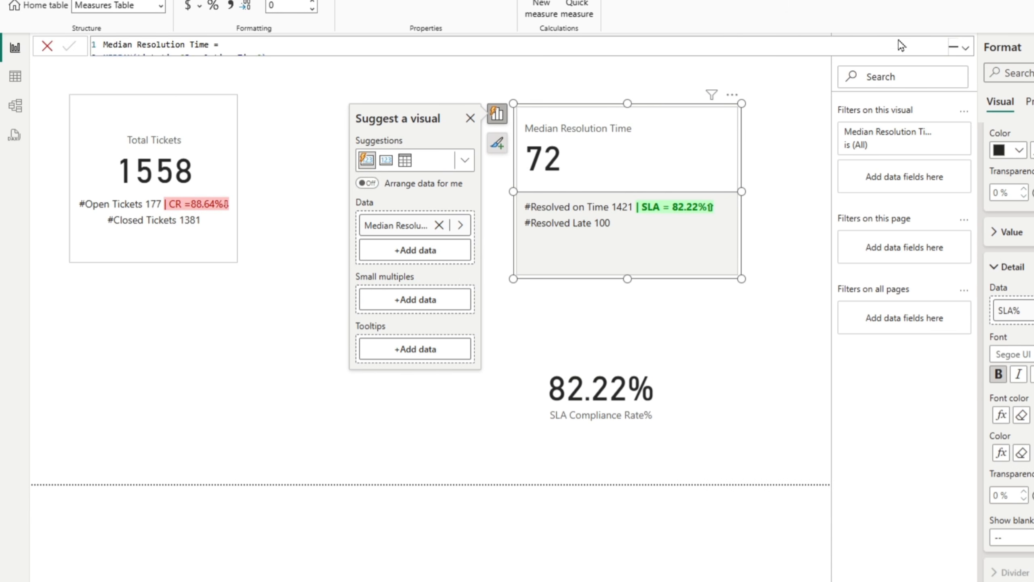
{"action": "left_click", "coordinate": [966, 48]}
{"action": "left_click", "coordinate": [293, 63]}
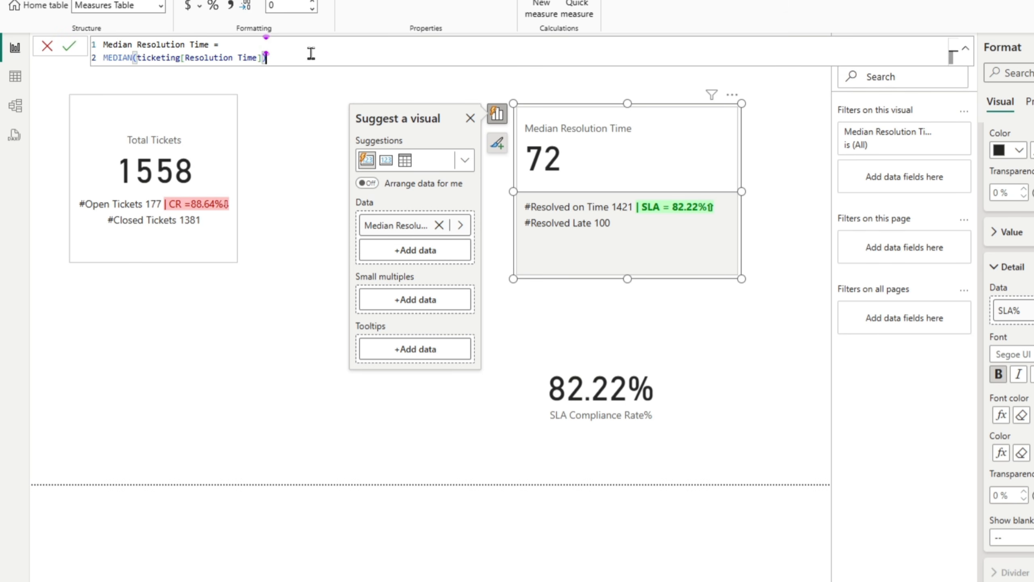
{"action": "type", "text": "&"}
{"action": "type", "text": "\""}
{"action": "type", "text": "r"}
{"action": "type", "text": "\""}
{"action": "key", "text": "Return"}
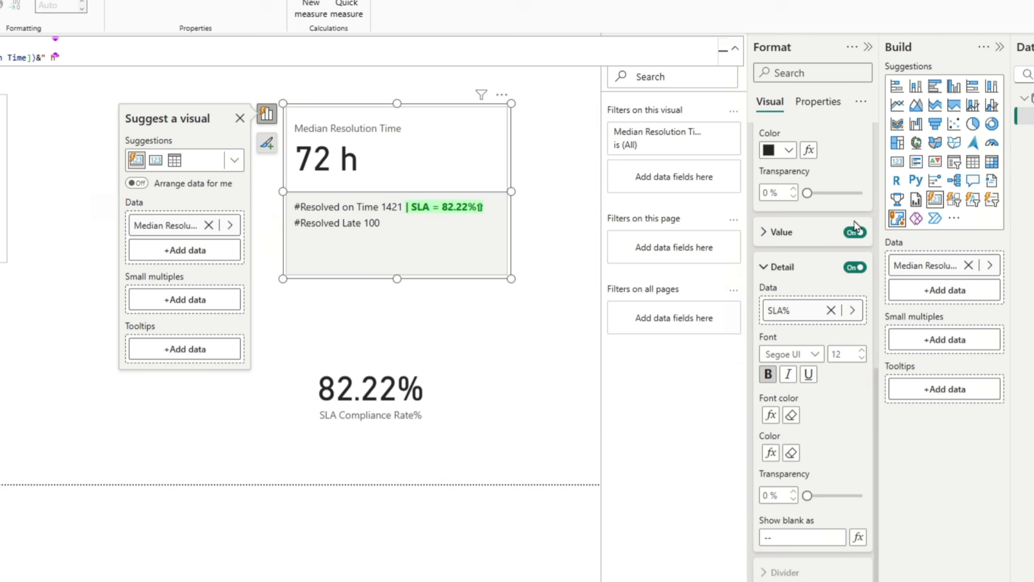
- Center the callout value of the Median Resolution Time card horizontally
{"action": "scroll", "coordinate": [1022, 240], "scroll_direction": "up", "scroll_amount": 3}
{"action": "scroll", "coordinate": [660, 277], "scroll_direction": "up", "scroll_amount": 10}
{"action": "left_click", "coordinate": [653, 287]}
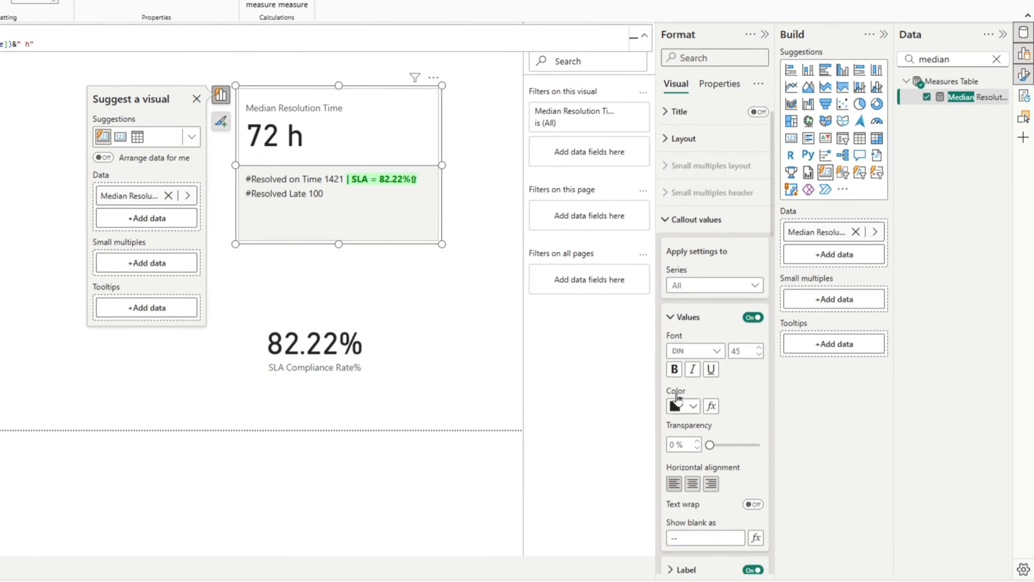
{"action": "left_click", "coordinate": [693, 484]}
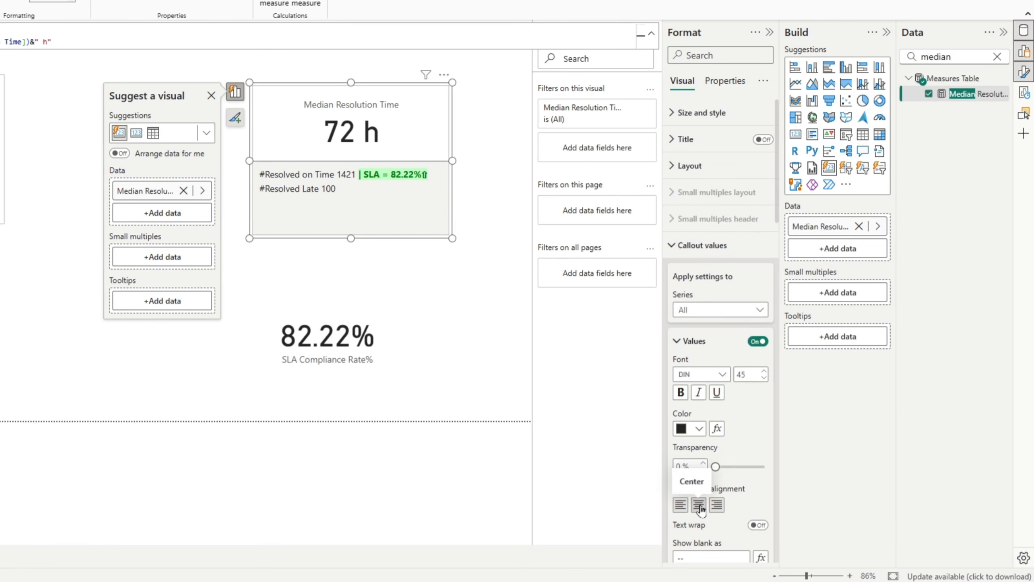
- Apply the card's reference label settings to all series and turn off the divider
{"action": "scroll", "coordinate": [729, 367], "scroll_direction": "down", "scroll_amount": 5}
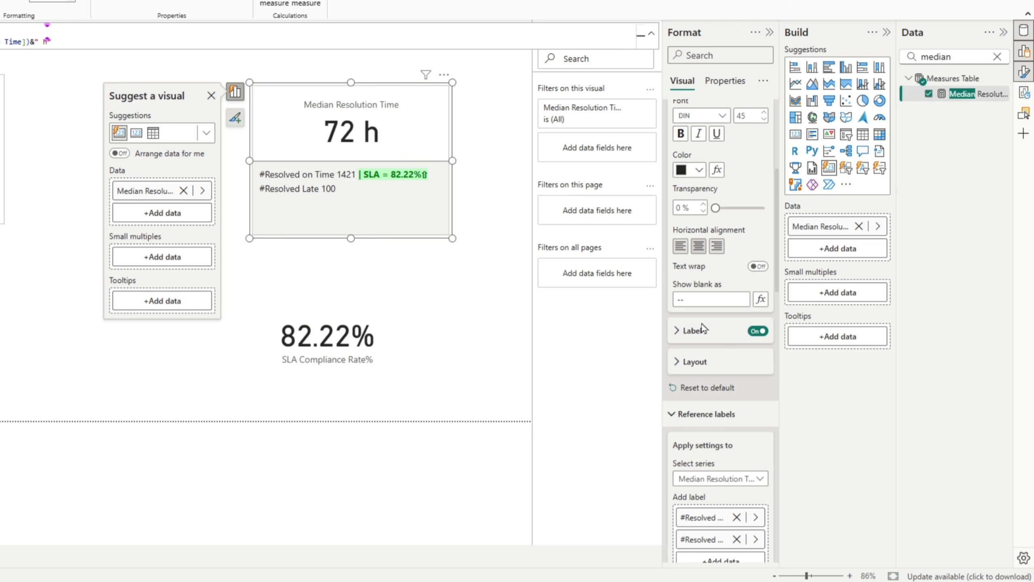
{"action": "scroll", "coordinate": [727, 407], "scroll_direction": "down", "scroll_amount": 3}
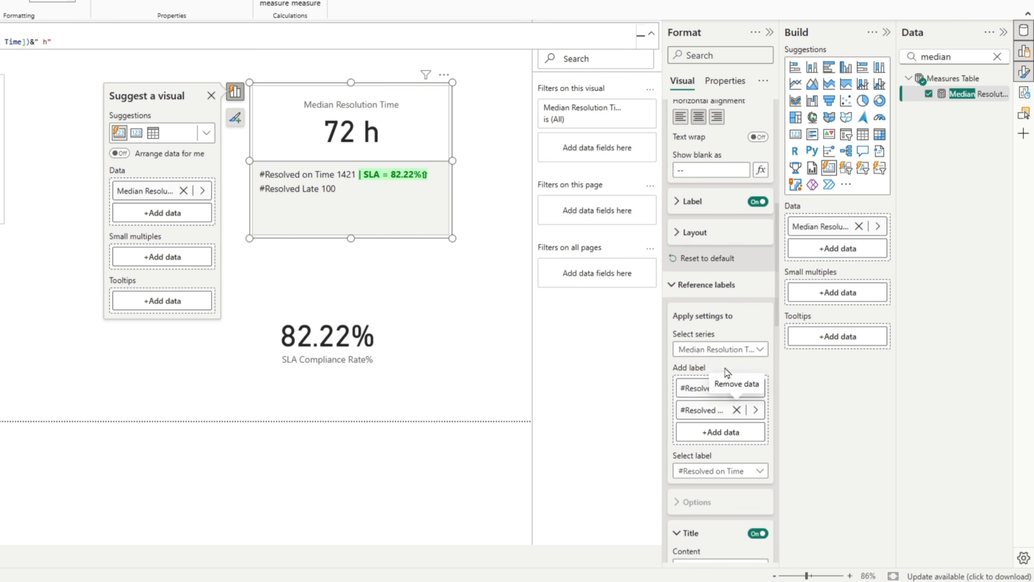
{"action": "left_click", "coordinate": [754, 349]}
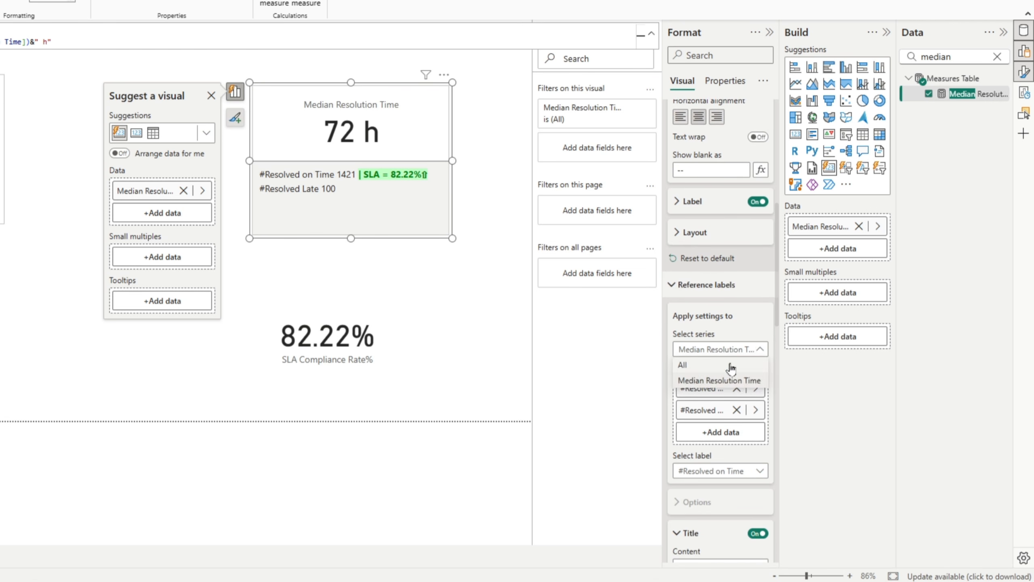
{"action": "left_click", "coordinate": [732, 366]}
{"action": "scroll", "coordinate": [746, 391], "scroll_direction": "down", "scroll_amount": 5}
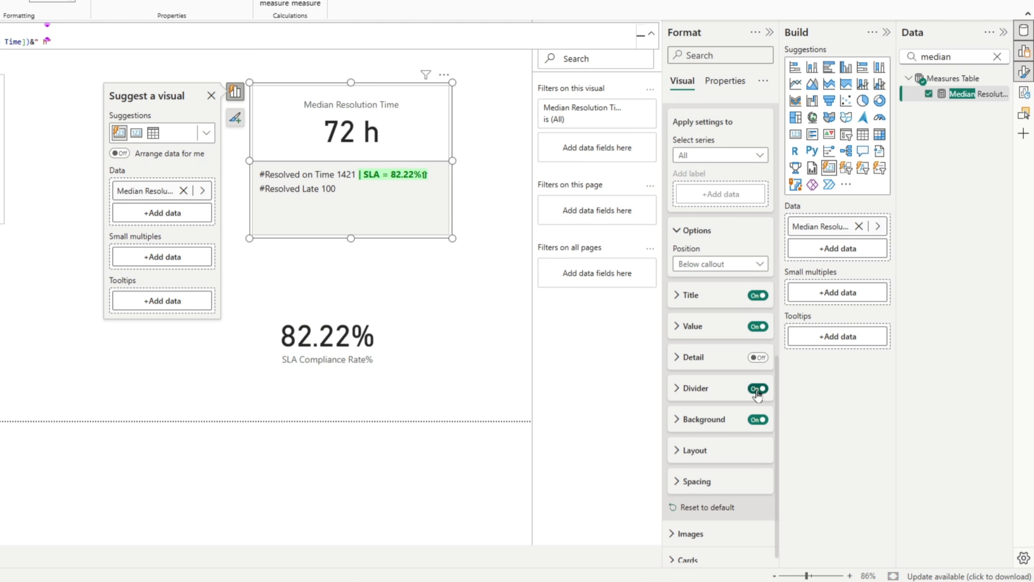
{"action": "left_click", "coordinate": [758, 388]}
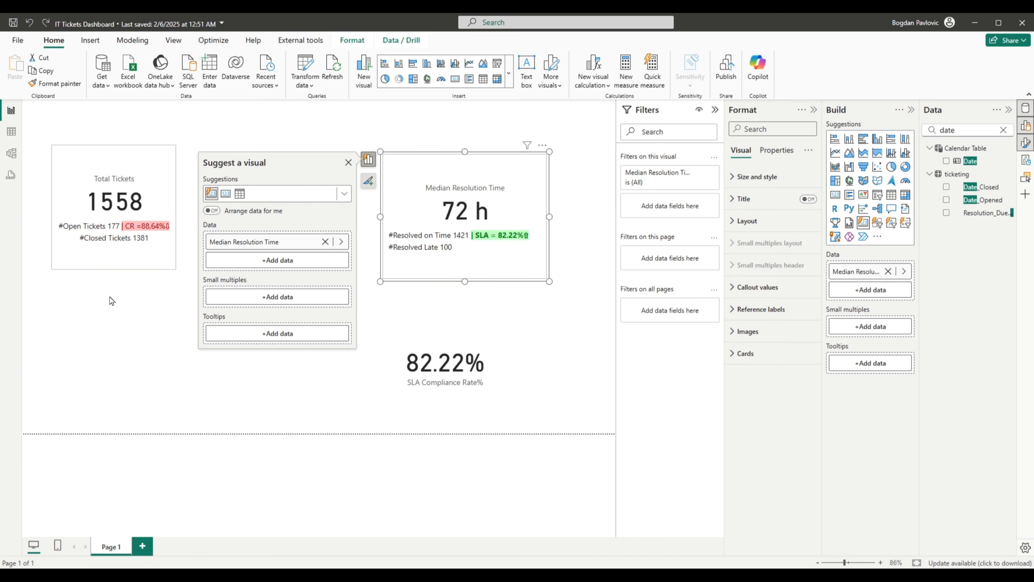
- Insert a clustered column chart below the Total Tickets card and widen it to roughly twice its width
{"action": "left_click", "coordinate": [92, 315]}
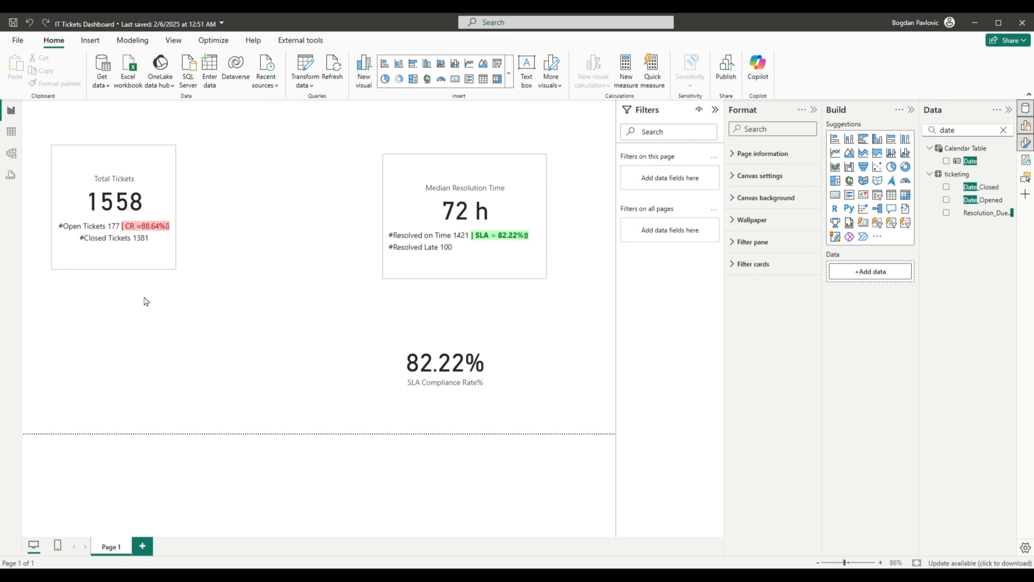
{"action": "left_click", "coordinate": [428, 63]}
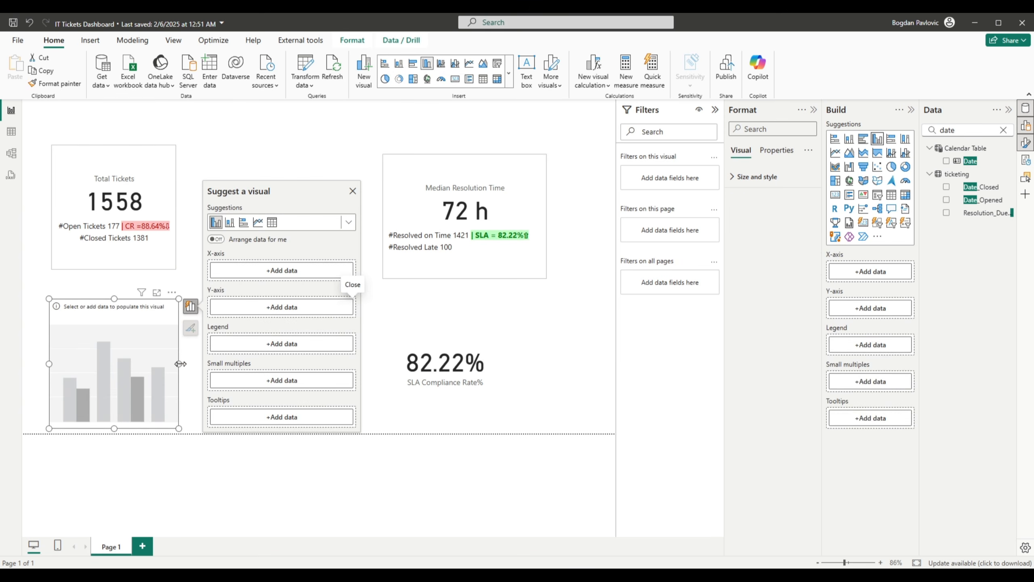
{"action": "left_click_drag", "start_coordinate": [178, 363], "coordinate": [335, 351]}
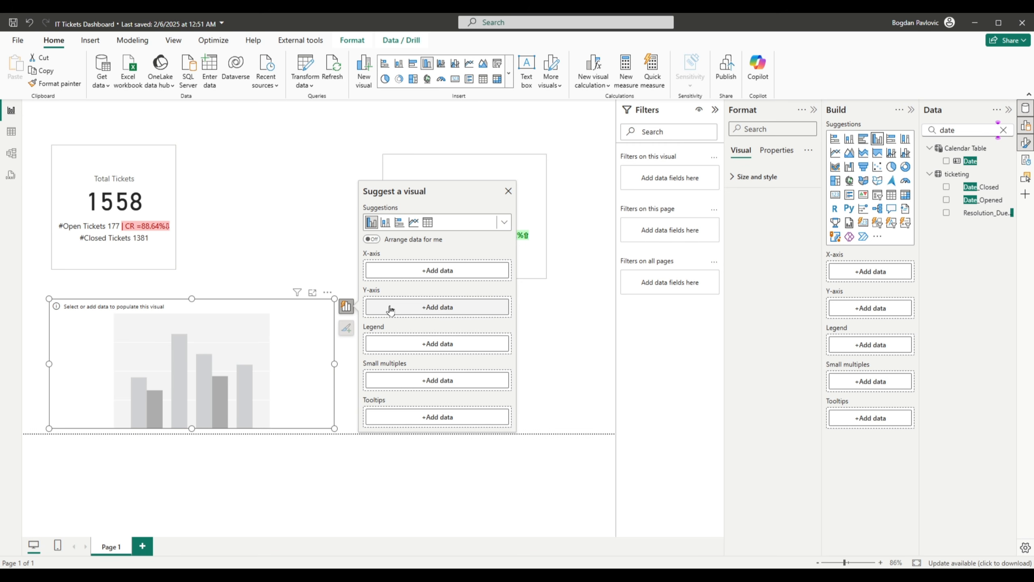
- Add Date_Opened and Date_Closed from the ticketing table to the chart's Y-axis, keeping Date_Opened summarized as Count
{"action": "left_click", "coordinate": [1003, 130]}
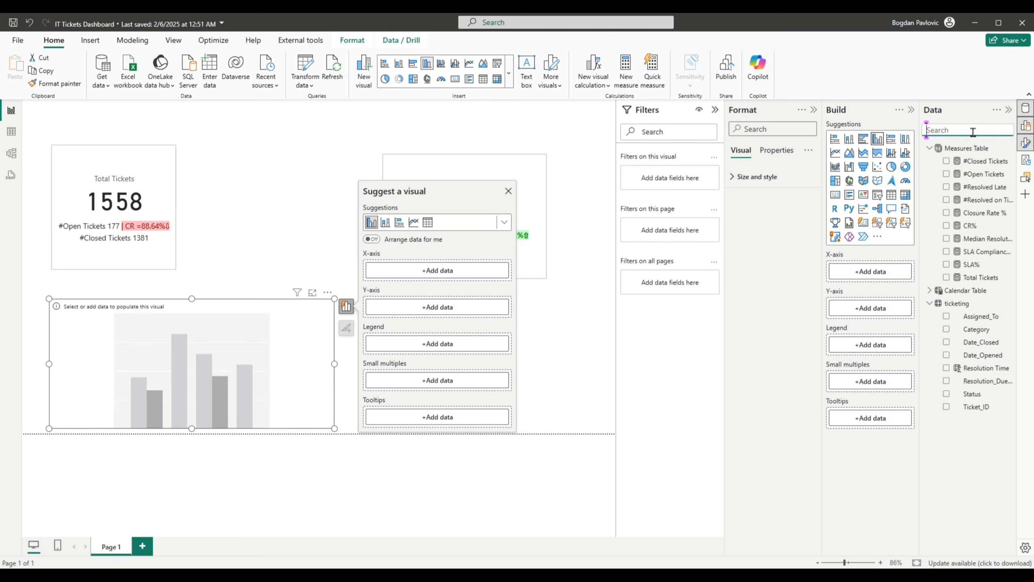
{"action": "type", "text": "date"}
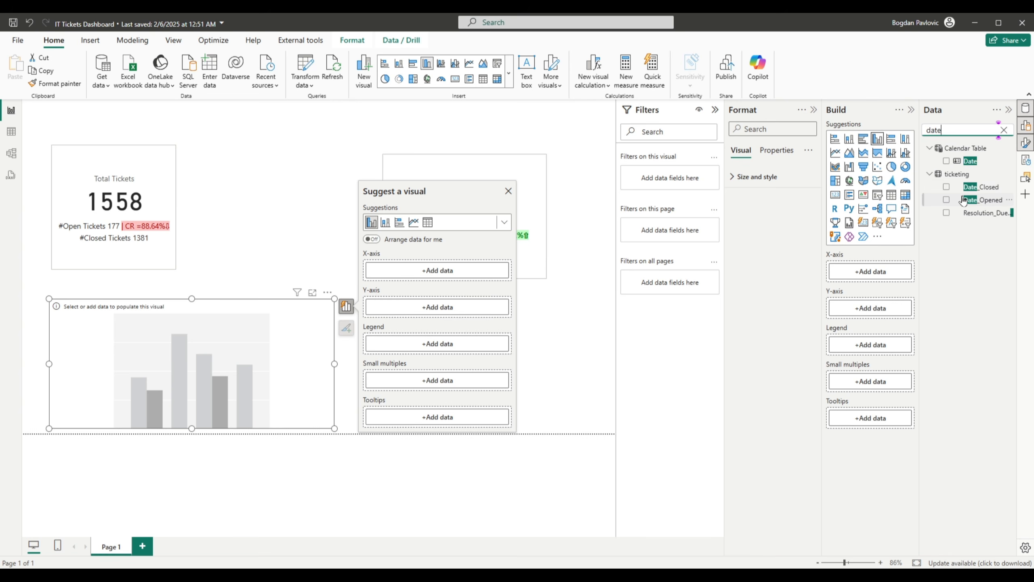
{"action": "left_click_drag", "start_coordinate": [964, 201], "coordinate": [391, 307]}
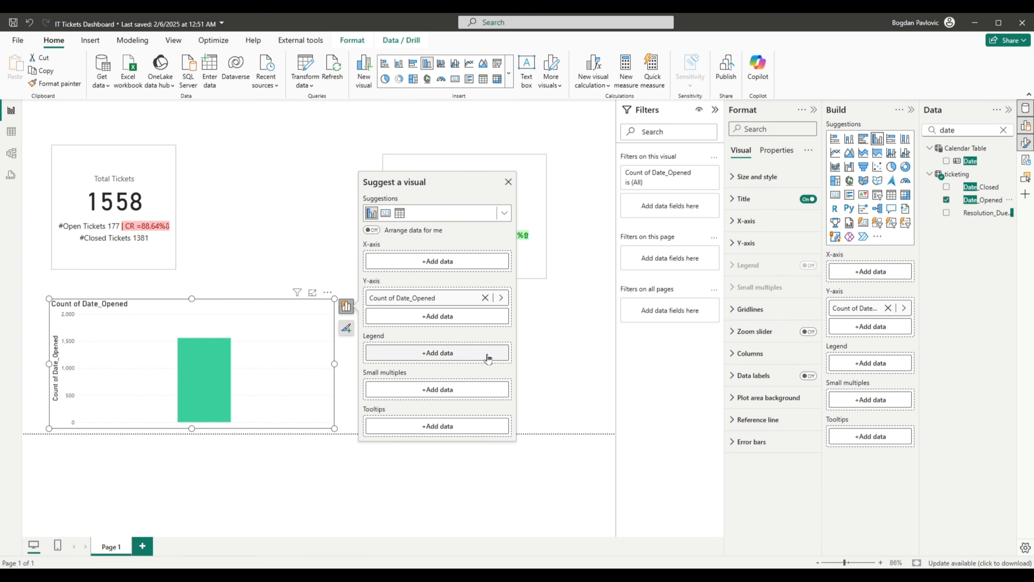
{"action": "left_click", "coordinate": [501, 298]}
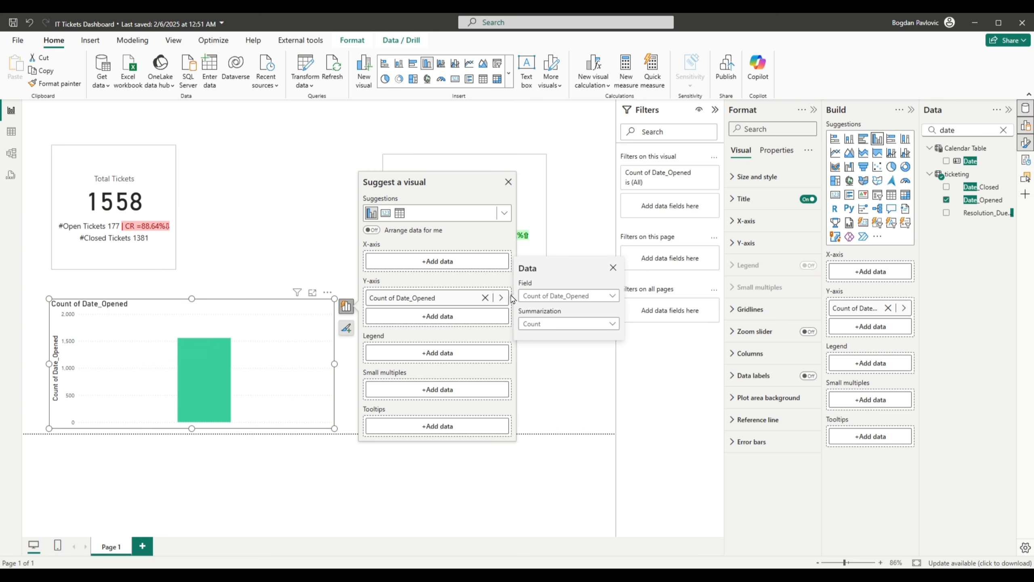
{"action": "left_click", "coordinate": [582, 326]}
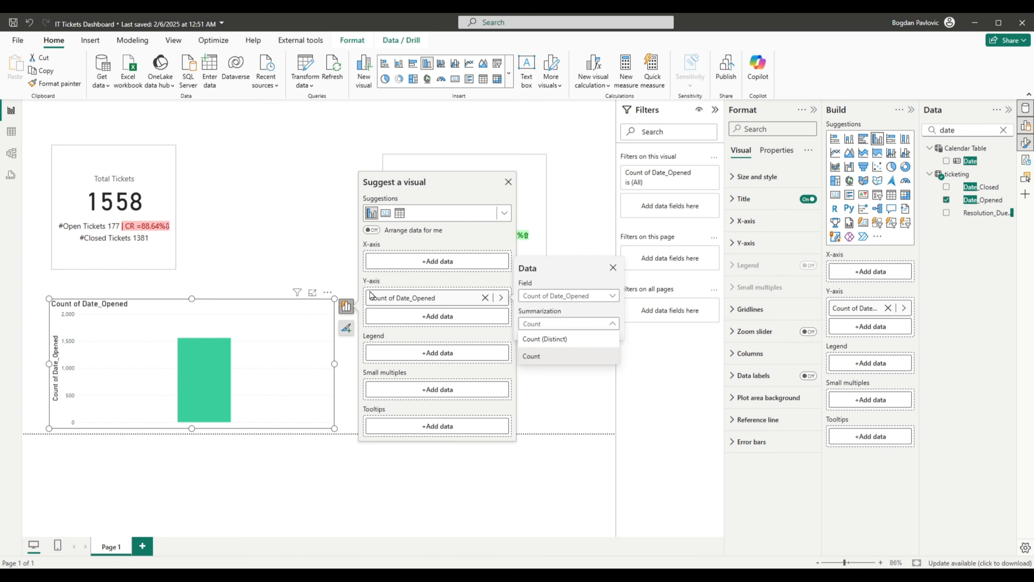
{"action": "left_click", "coordinate": [557, 357]}
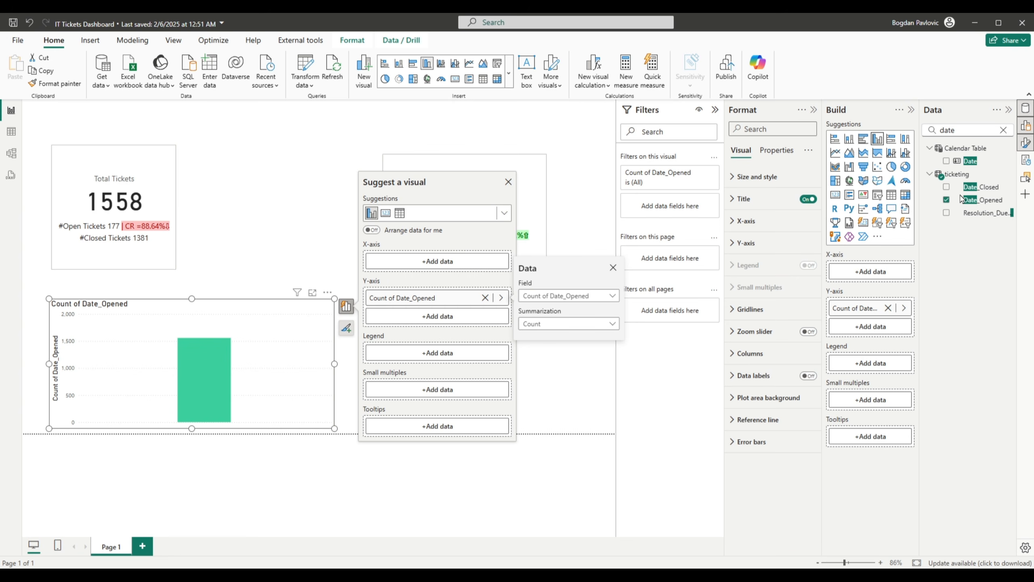
{"action": "left_click_drag", "start_coordinate": [972, 192], "coordinate": [397, 317]}
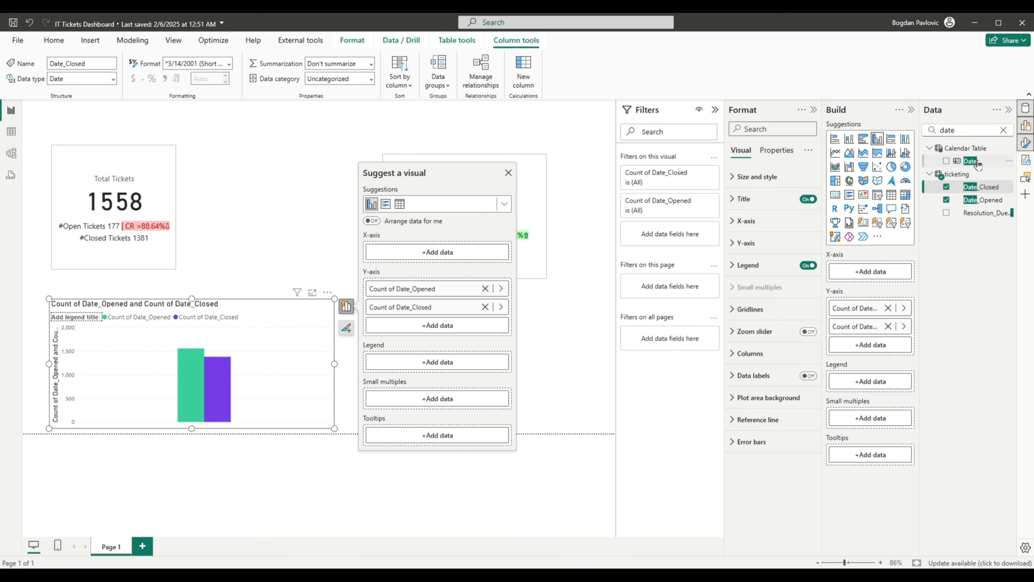
- Try the Calendar Table's Date field on the chart's X-axis and remove it again
{"action": "left_click_drag", "start_coordinate": [978, 165], "coordinate": [418, 253]}
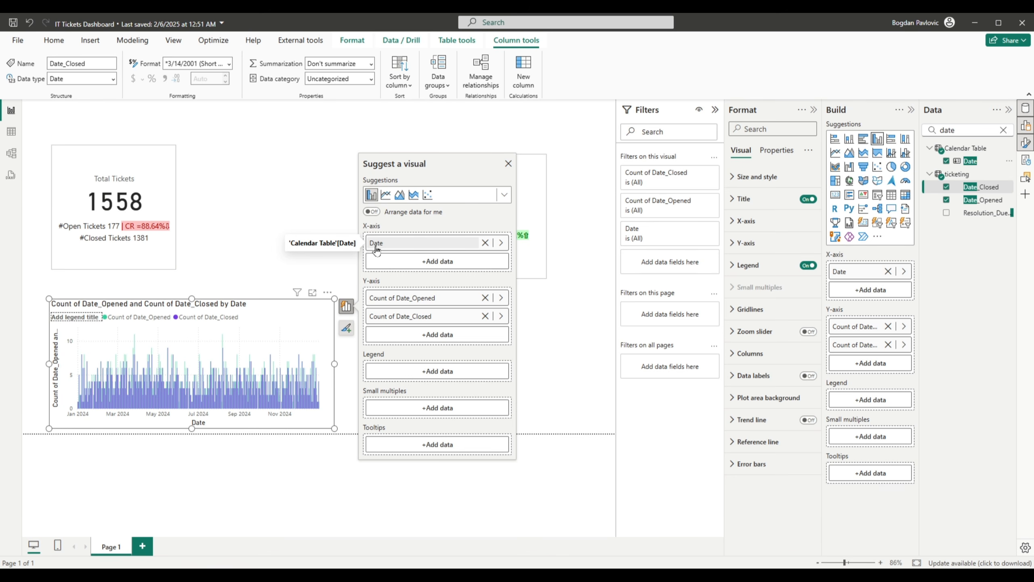
{"action": "left_click", "coordinate": [486, 243]}
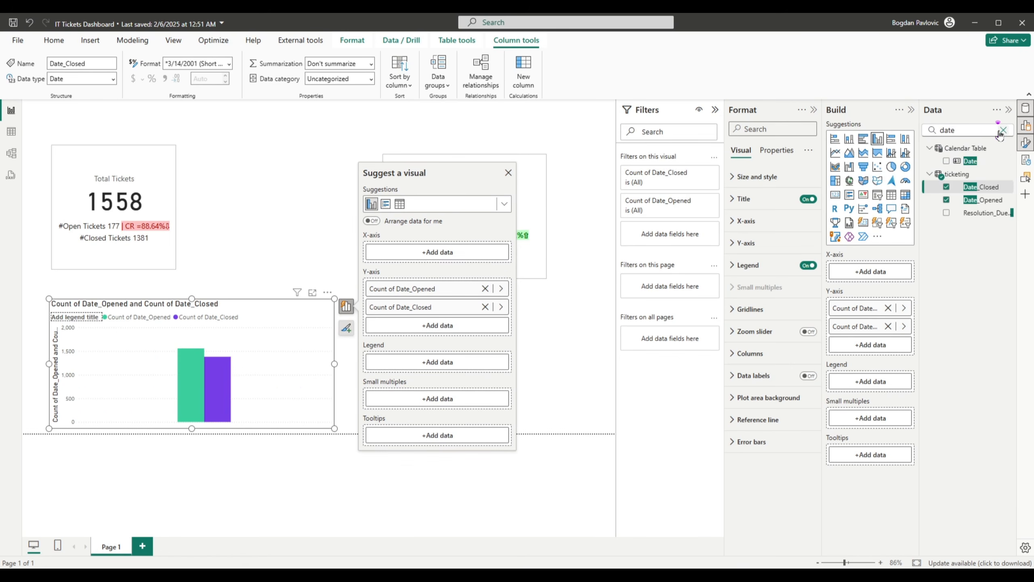
- Create a hierarchy from the Year field of the Calendar Table
{"action": "left_click", "coordinate": [1002, 131]}
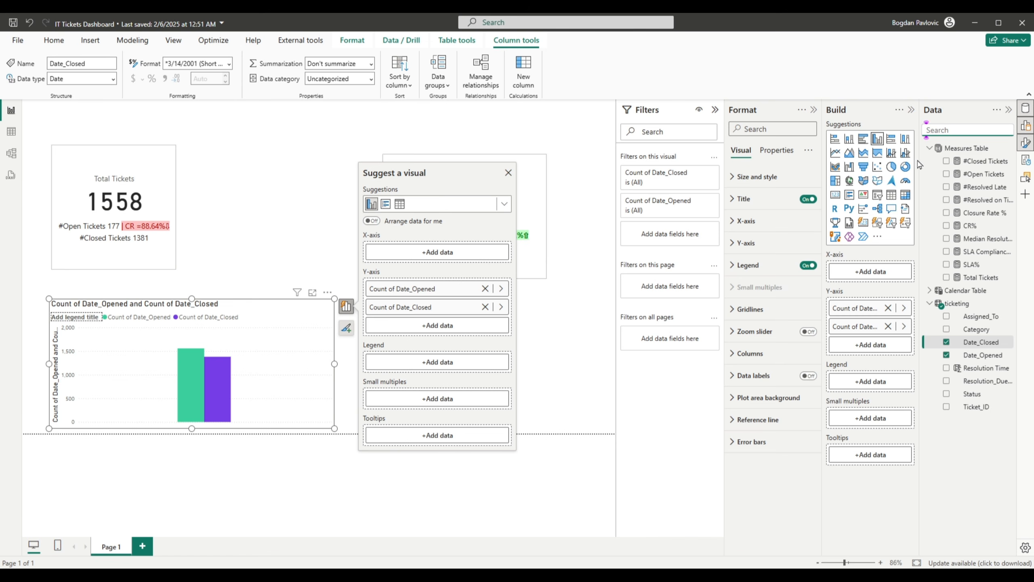
{"action": "left_click", "coordinate": [929, 148]}
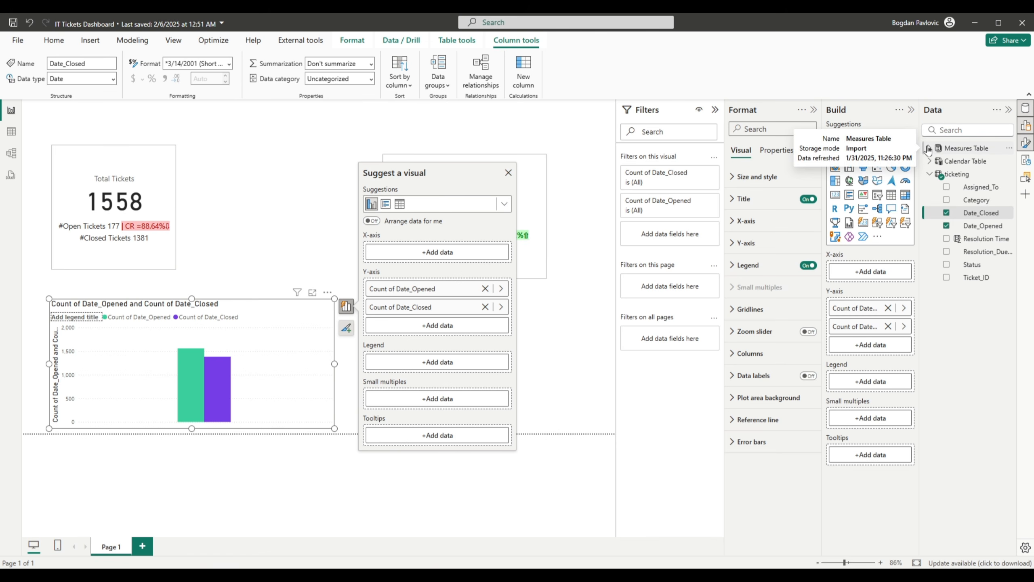
{"action": "left_click", "coordinate": [929, 175]}
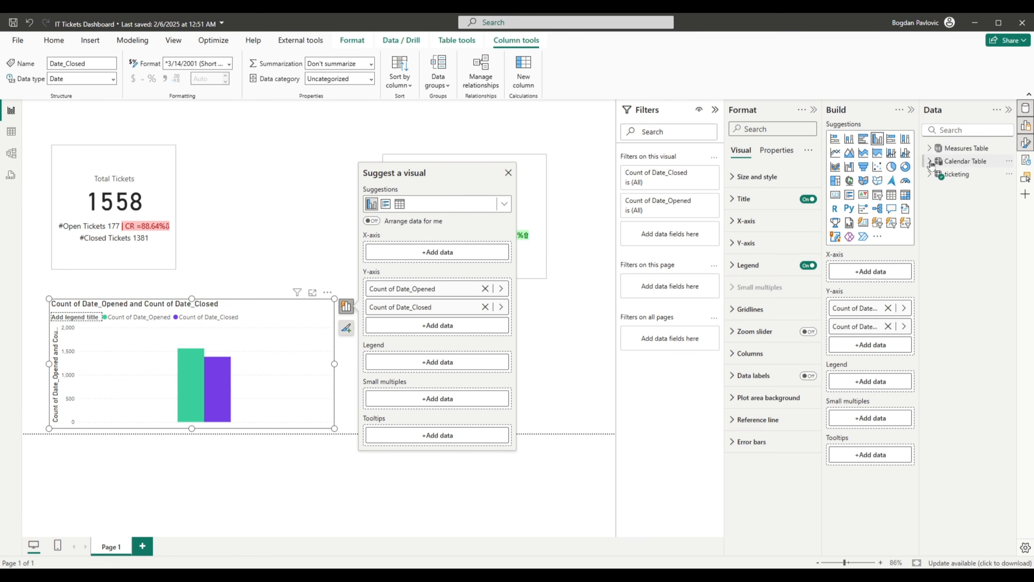
{"action": "left_click", "coordinate": [930, 162]}
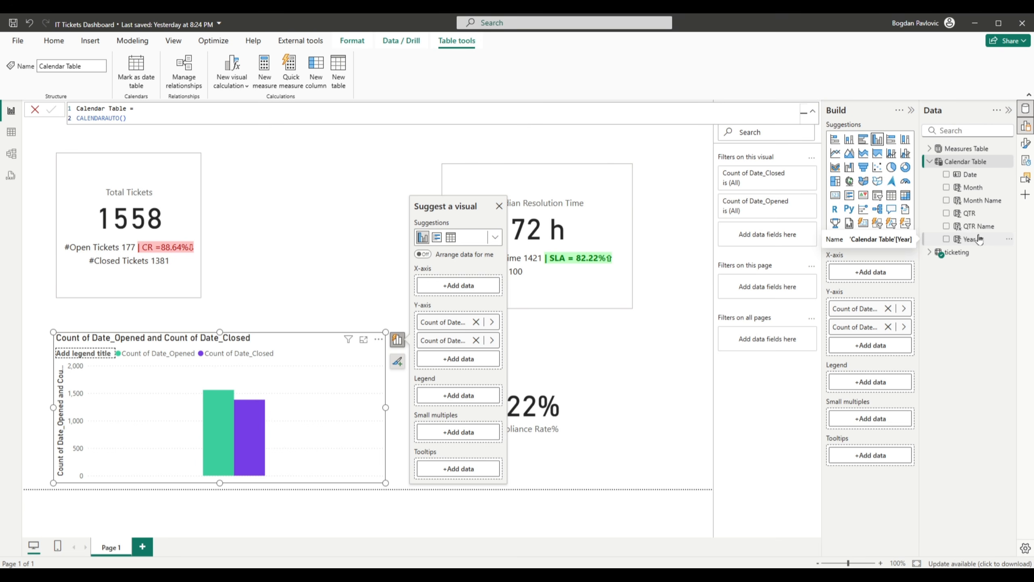
{"action": "left_click", "coordinate": [1010, 241]}
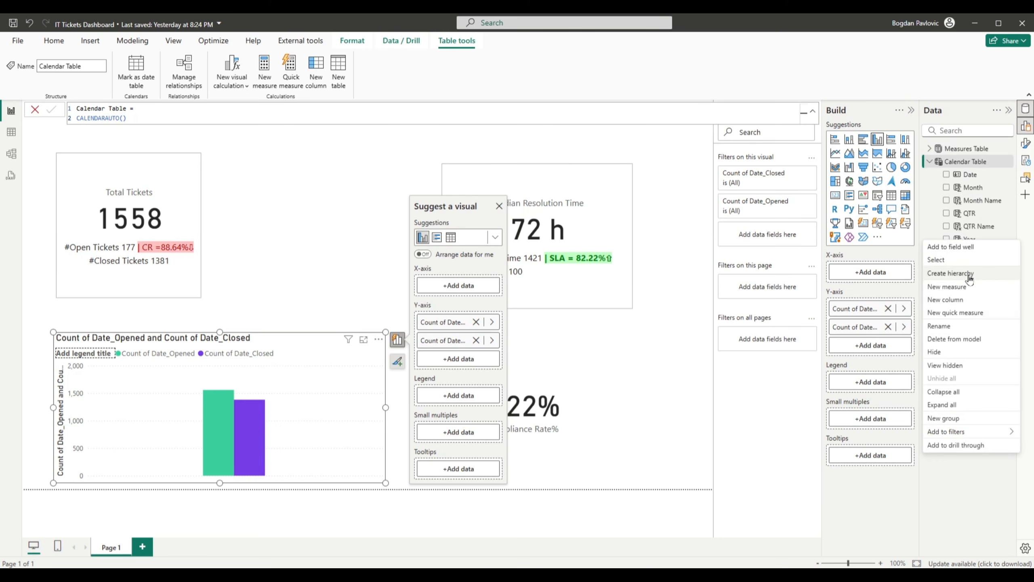
{"action": "left_click", "coordinate": [941, 273]}
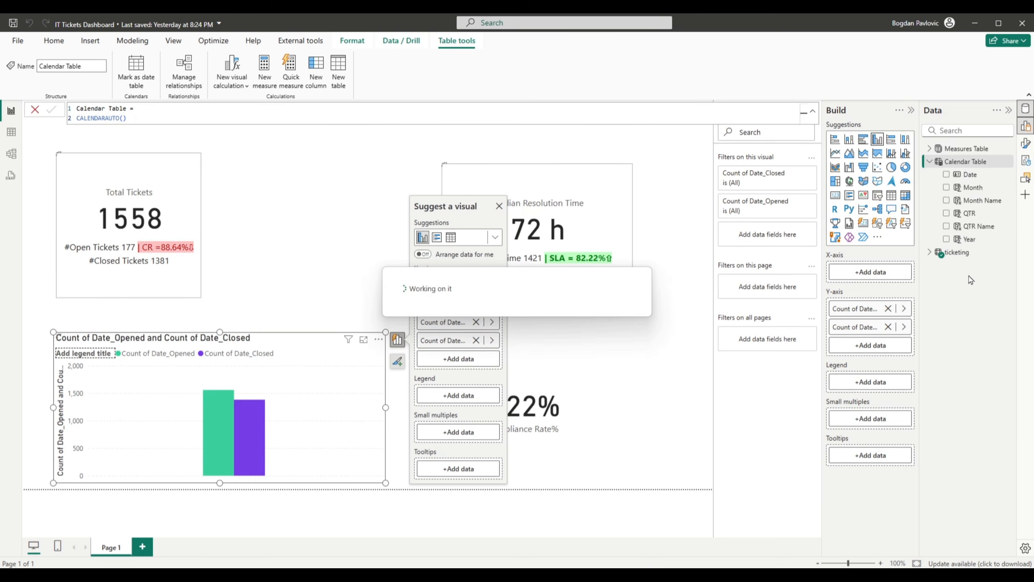
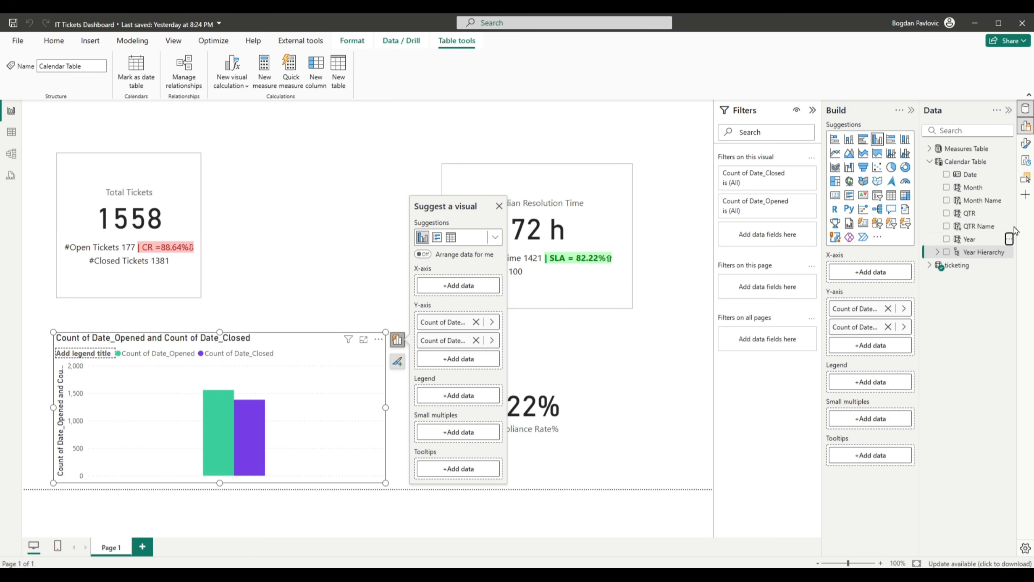
- Add the QTR Name field to the Year Hierarchy in the Calendar Table
{"action": "left_click", "coordinate": [1011, 227]}
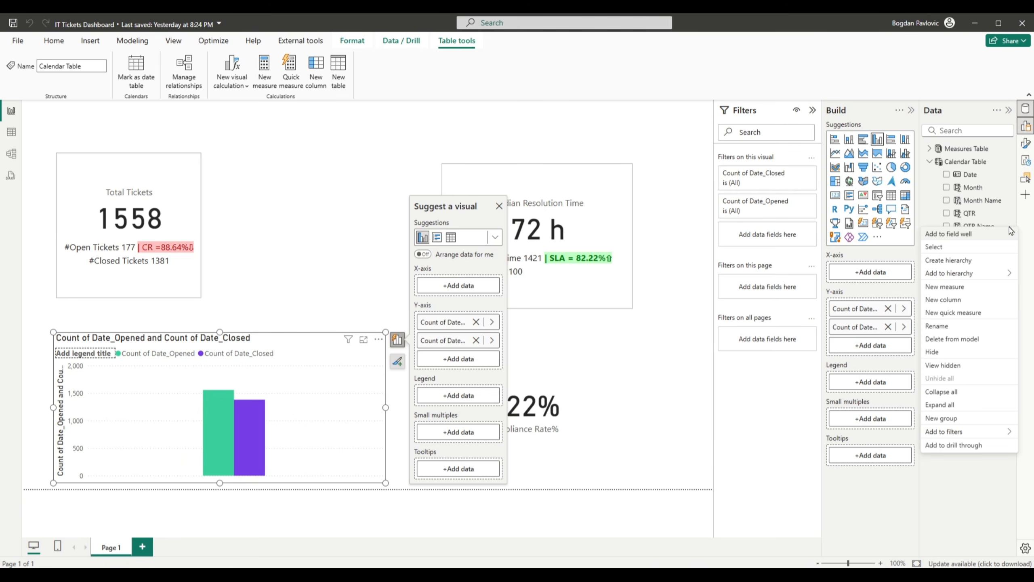
{"action": "mouse_move", "coordinate": [983, 277]}
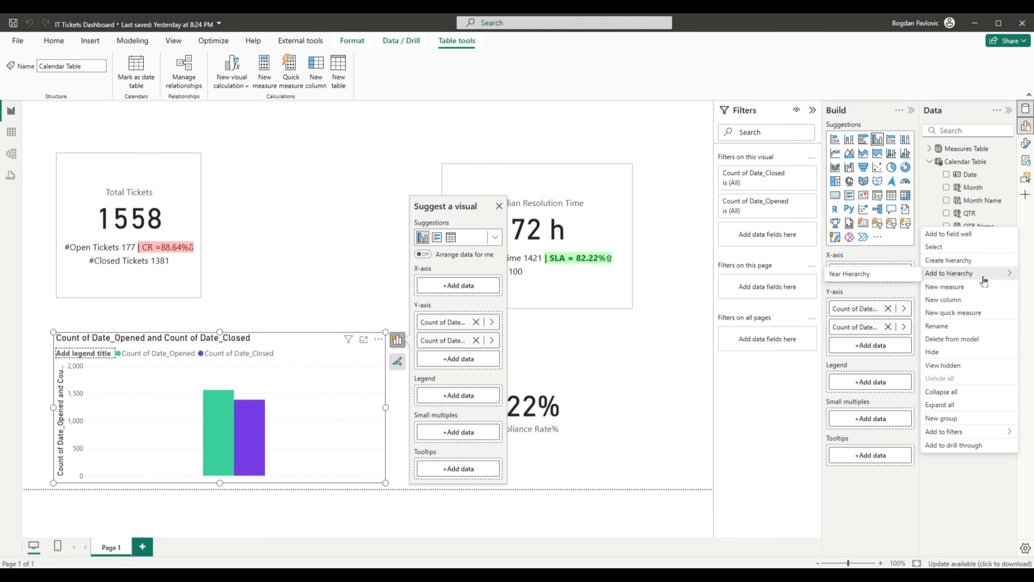
{"action": "left_click", "coordinate": [843, 277]}
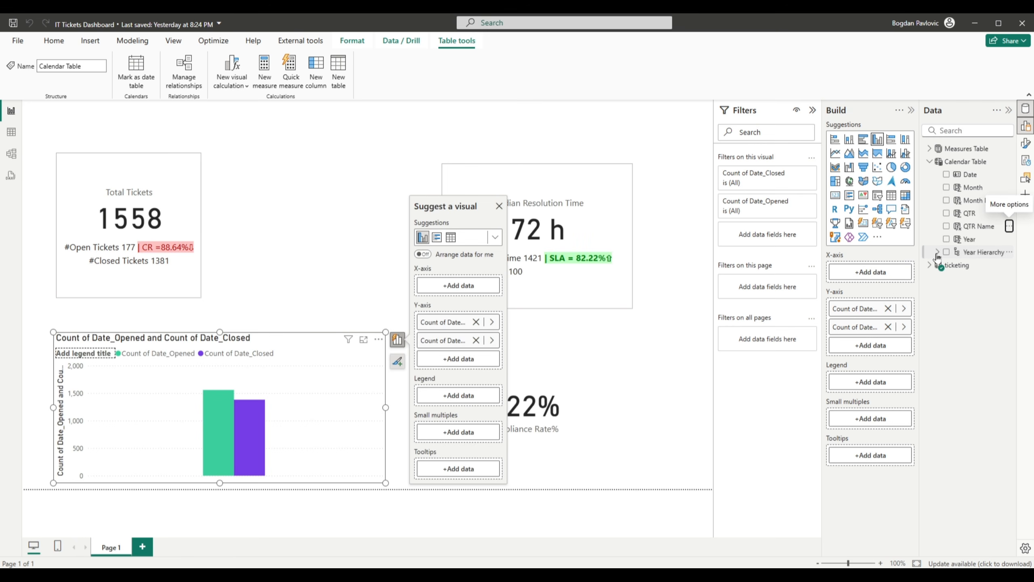
- Add Month Name to the Calendar Table's Year Hierarchy and place the hierarchy on the column chart's X-axis
{"action": "left_click", "coordinate": [936, 252]}
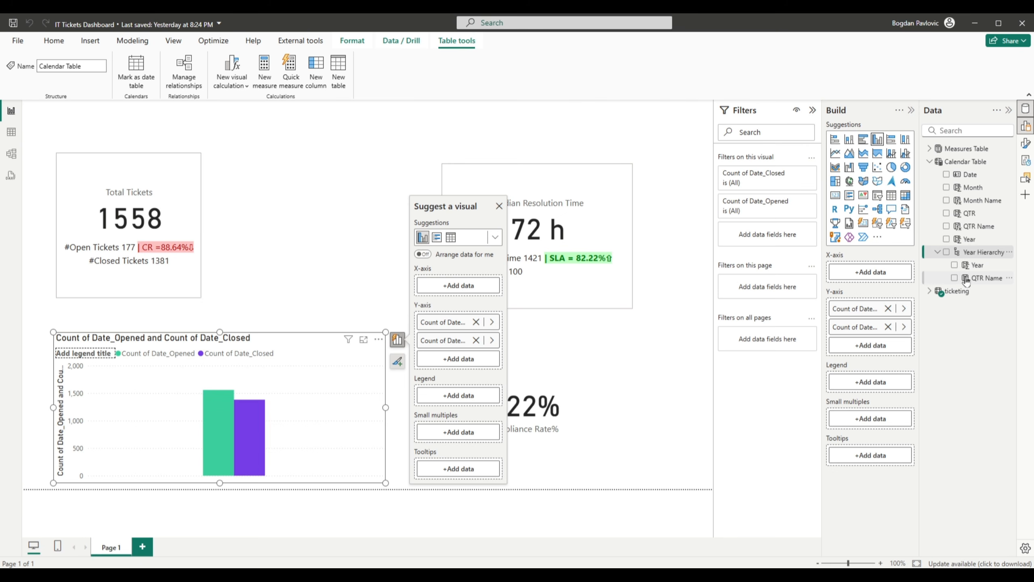
{"action": "left_click", "coordinate": [981, 252]}
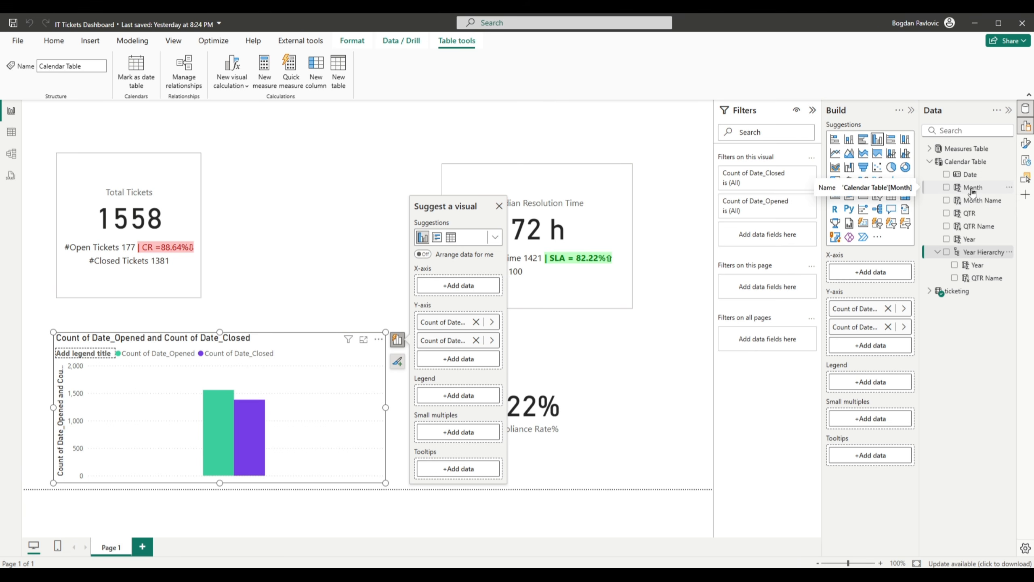
{"action": "left_click", "coordinate": [1010, 203]}
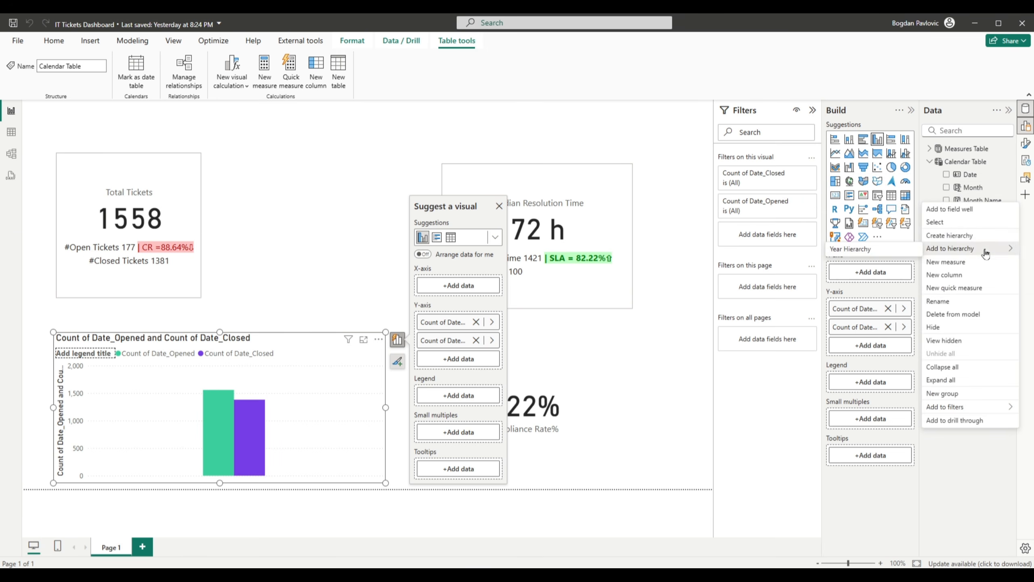
{"action": "key", "text": "Escape"}
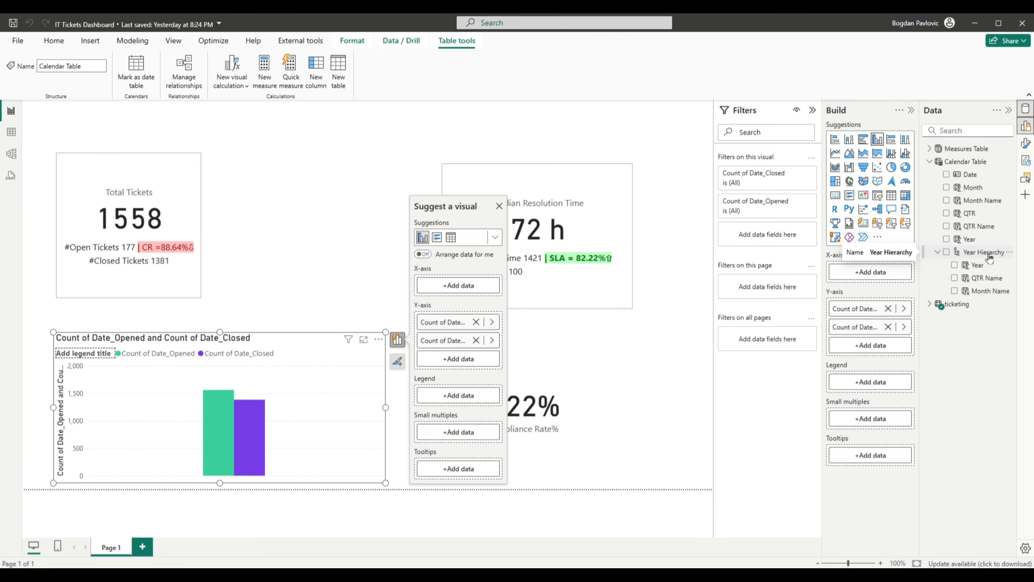
{"action": "left_click_drag", "start_coordinate": [986, 258], "coordinate": [444, 286]}
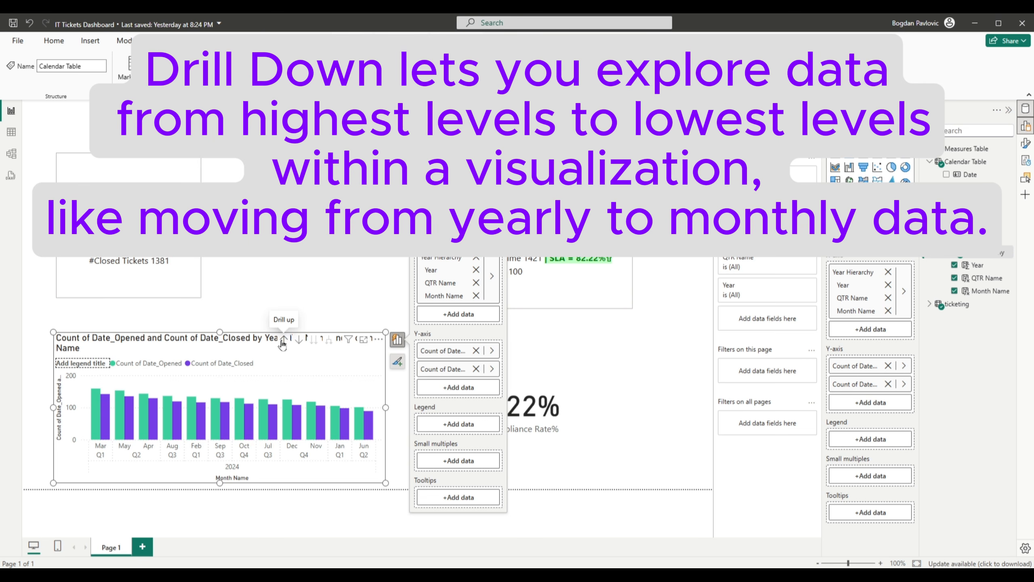
- Drill the chart up and down through its year, quarter and month levels, ending with the year expanded one level to quarters
{"action": "left_click", "coordinate": [283, 341]}
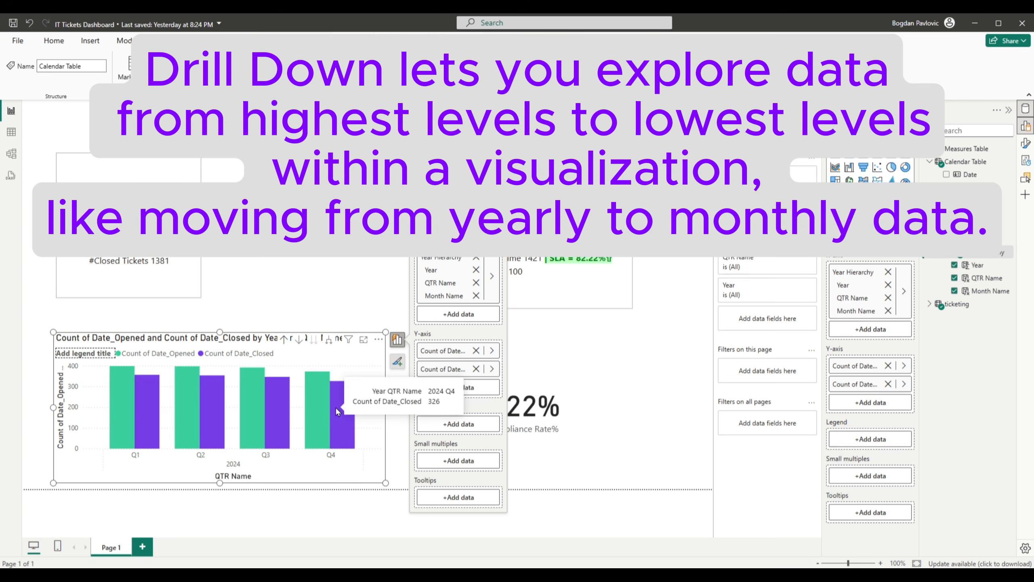
{"action": "left_click", "coordinate": [284, 340]}
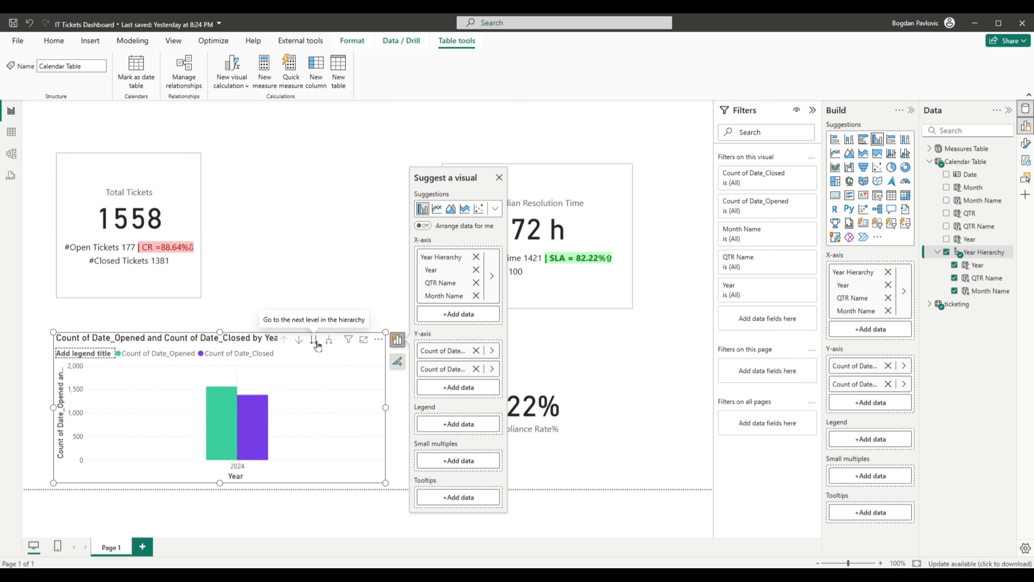
{"action": "left_click", "coordinate": [314, 340]}
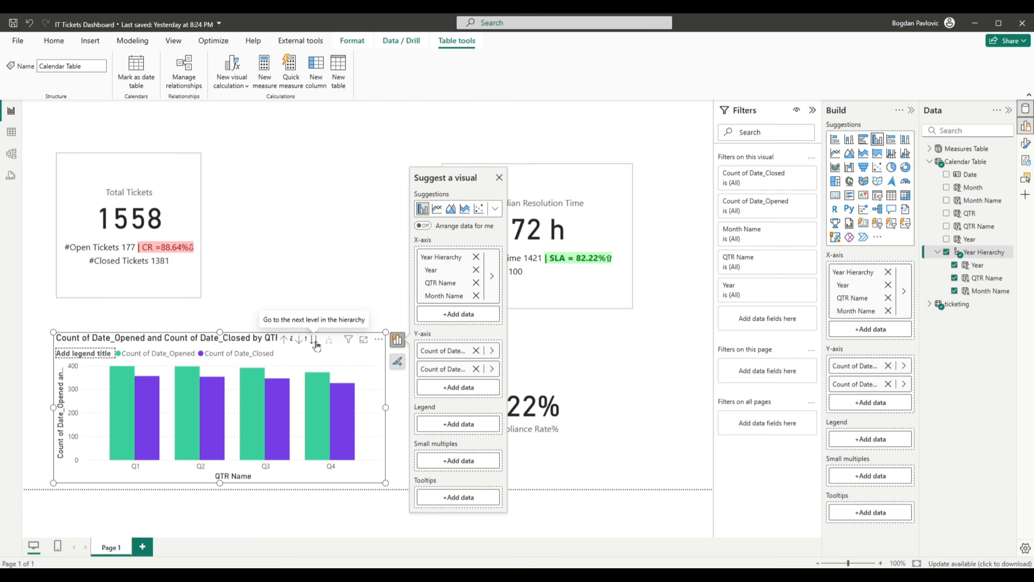
{"action": "left_click", "coordinate": [315, 341]}
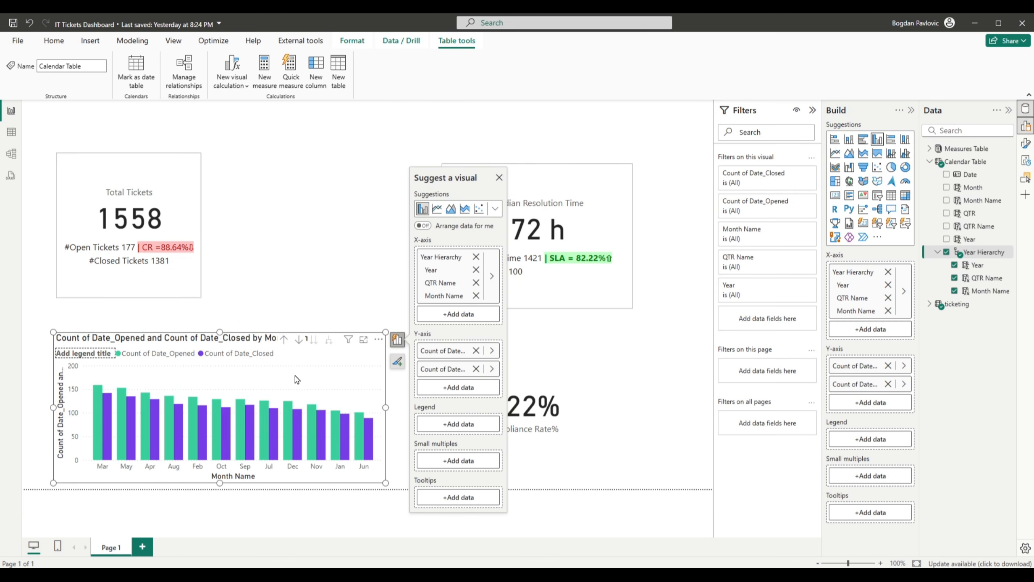
{"action": "left_click", "coordinate": [284, 340]}
{"action": "left_click", "coordinate": [284, 339]}
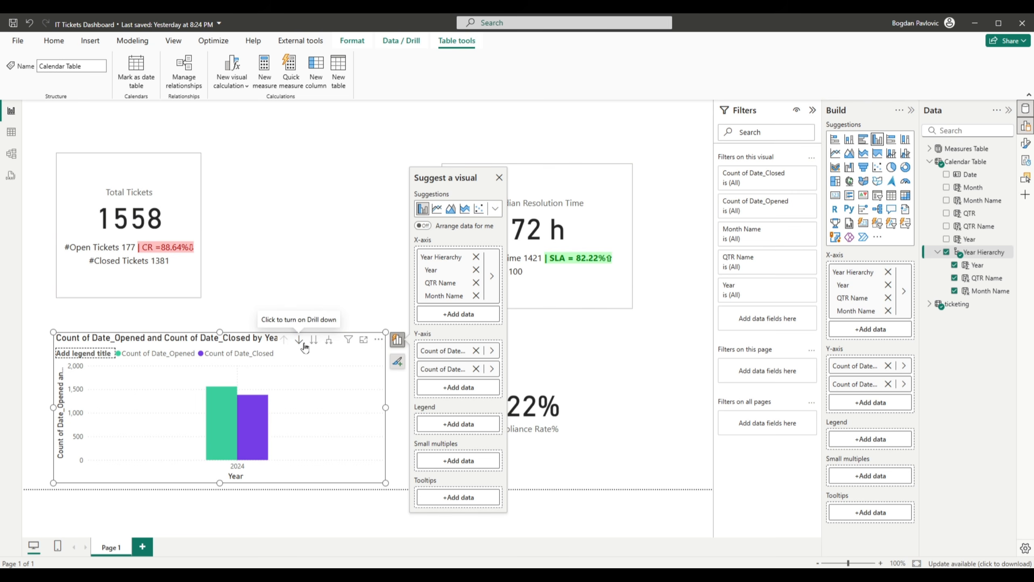
{"action": "left_click", "coordinate": [329, 342]}
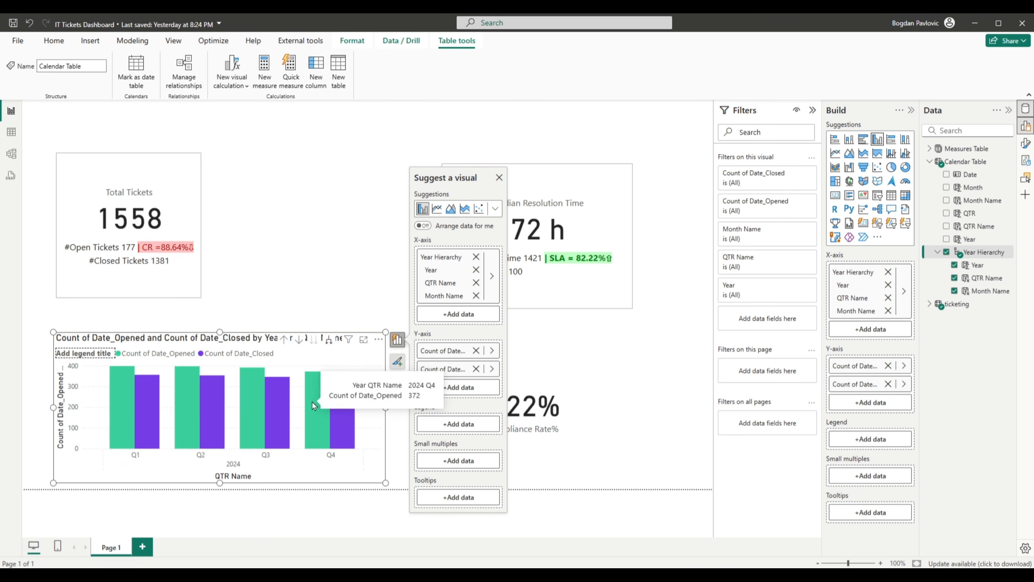
{"action": "mouse_move", "coordinate": [138, 410]}
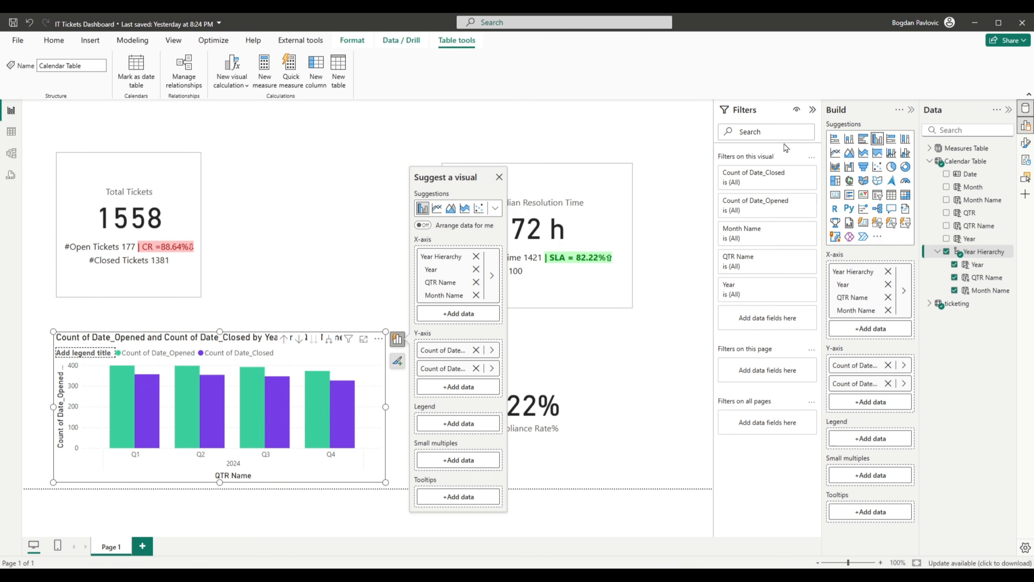
- Turn off the column chart's title and both its X-axis and Y-axis titles
{"action": "left_click", "coordinate": [1026, 143]}
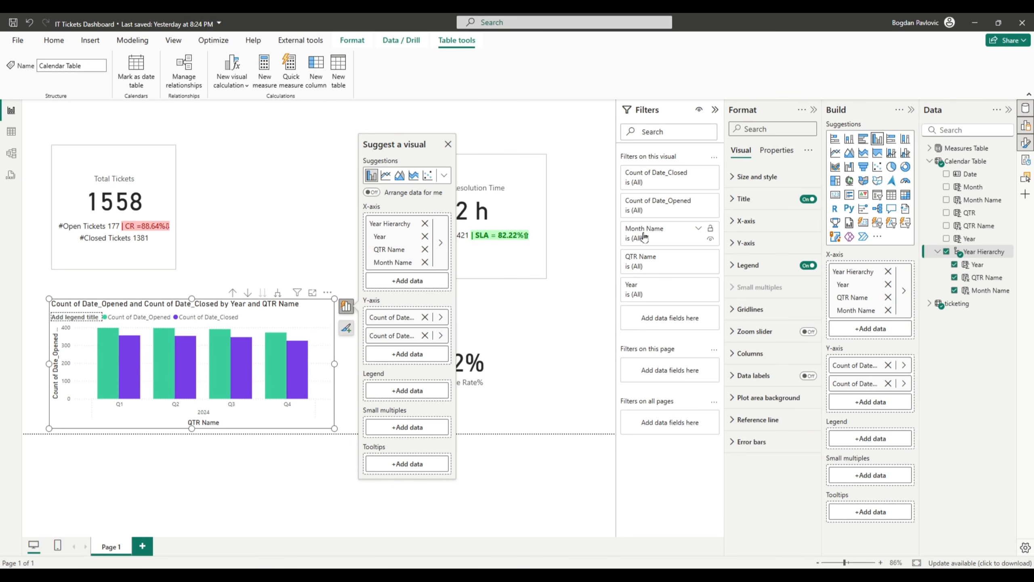
{"action": "left_click", "coordinate": [808, 200]}
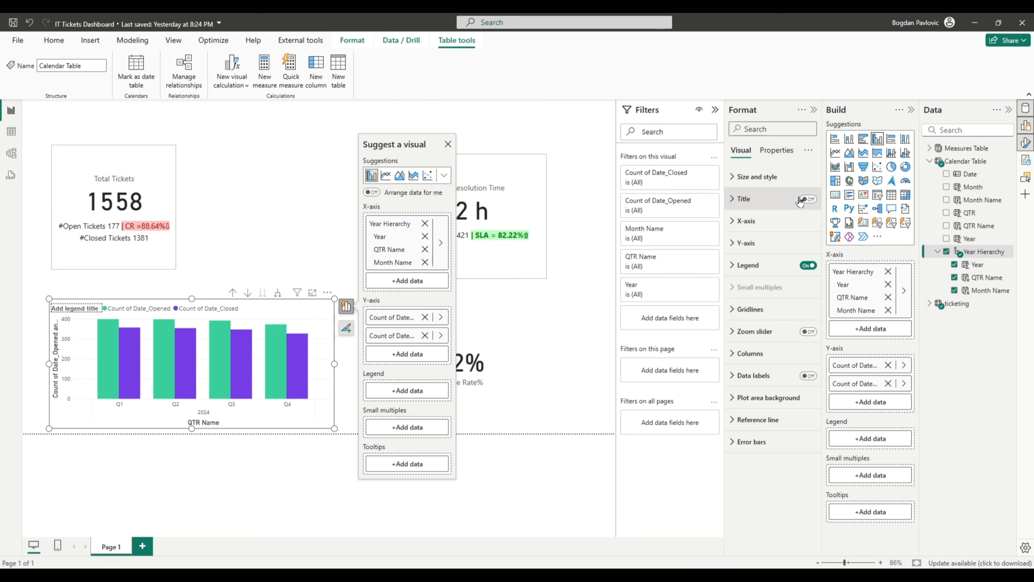
{"action": "left_click", "coordinate": [746, 222]}
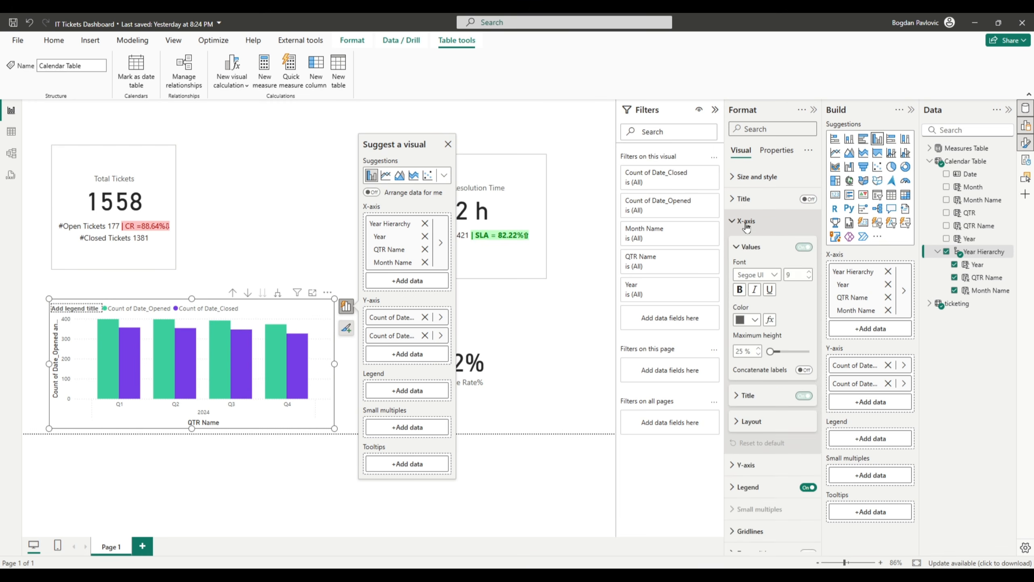
{"action": "left_click", "coordinate": [802, 397]}
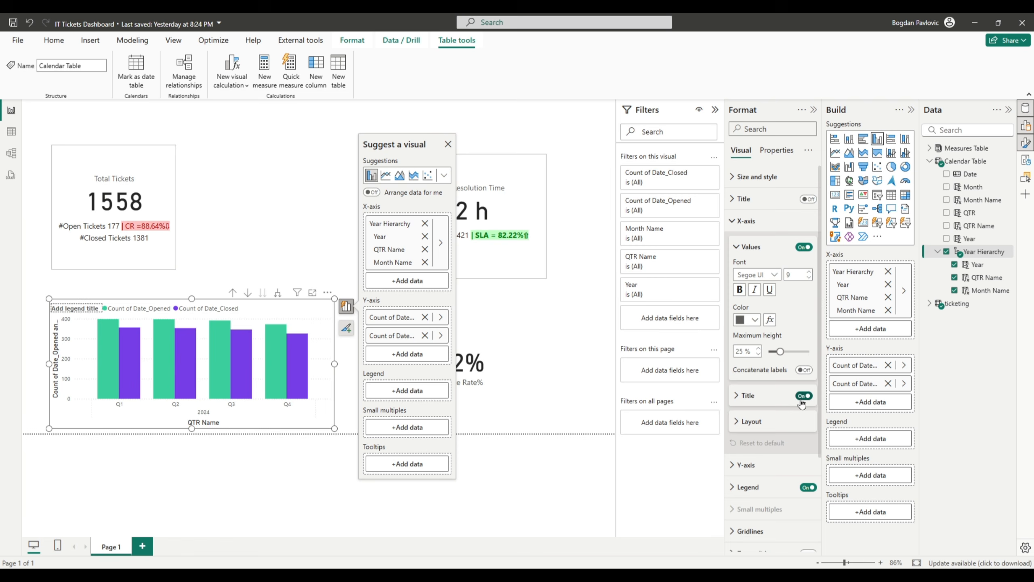
{"action": "left_click", "coordinate": [731, 221]}
{"action": "left_click", "coordinate": [733, 243]}
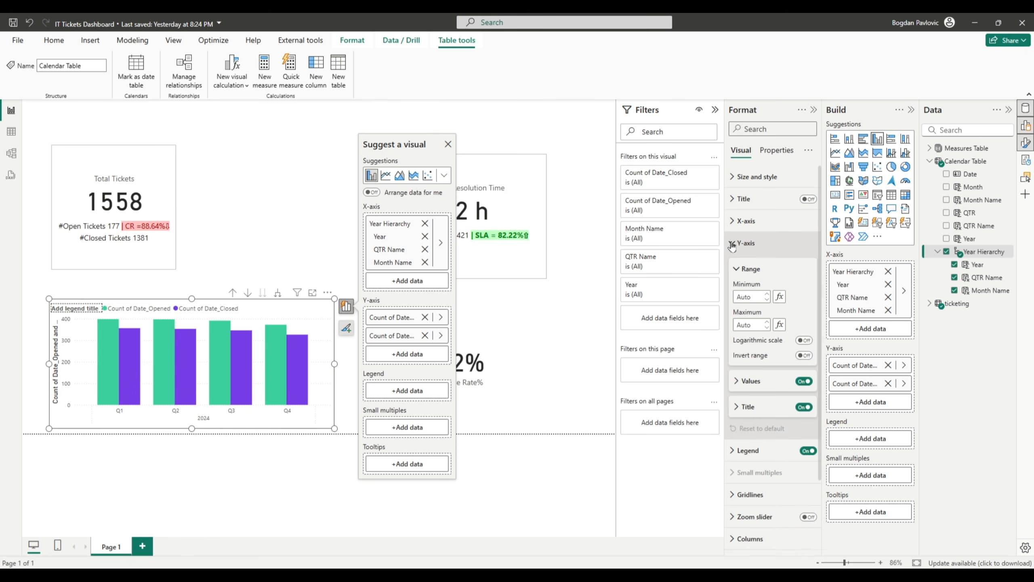
{"action": "left_click", "coordinate": [804, 407]}
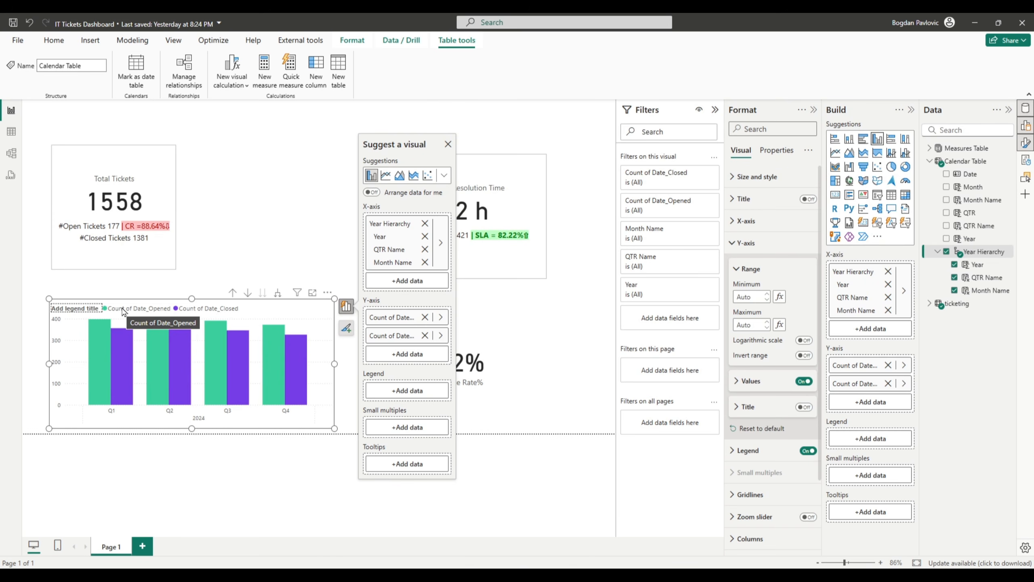
- Rename the chart's Count of Date_Opened series to #Created
{"action": "double_click", "coordinate": [383, 318]}
{"action": "key", "text": "BackSpace"}
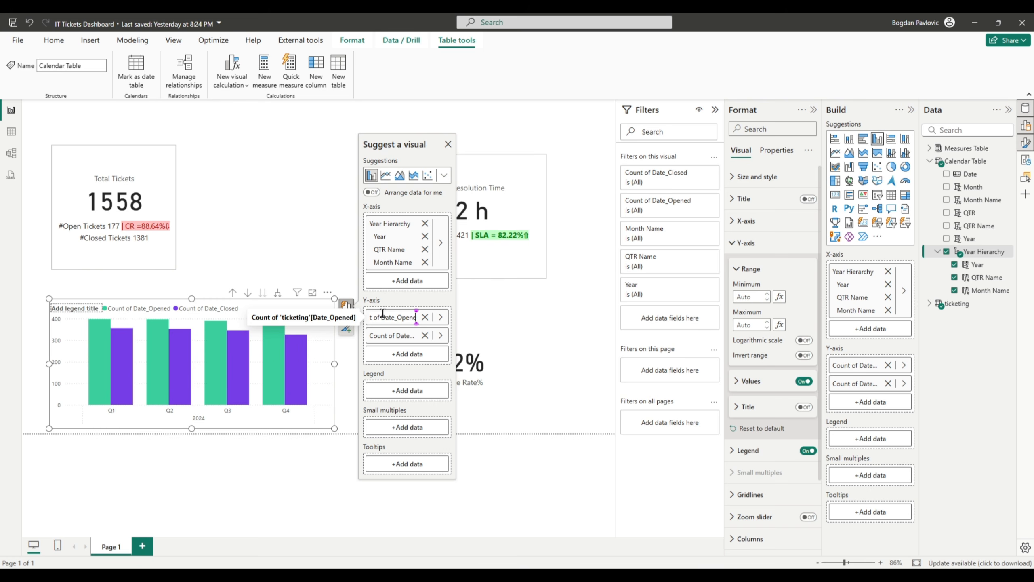
{"action": "key", "text": "BackSpace"}
{"action": "key", "text": "BackSpace"}
{"action": "key", "text": "BackSpace"}
{"action": "key", "text": "BackSpace"}
{"action": "key", "text": "BackSpace"}
{"action": "key", "text": "BackSpace"}
{"action": "key", "text": "BackSpace"}
{"action": "key", "text": "BackSpace"}
{"action": "key", "text": "BackSpace"}
{"action": "key", "text": "BackSpace"}
{"action": "key", "text": "BackSpace"}
{"action": "key", "text": "BackSpace"}
{"action": "key", "text": "BackSpace"}
{"action": "key", "text": "BackSpace"}
{"action": "key", "text": "BackSpace"}
{"action": "key", "text": "BackSpace"}
{"action": "key", "text": "BackSpace"}
{"action": "key", "text": "BackSpace"}
{"action": "key", "text": "BackSpace"}
{"action": "type", "text": "#Created"}
{"action": "key", "text": "Return"}
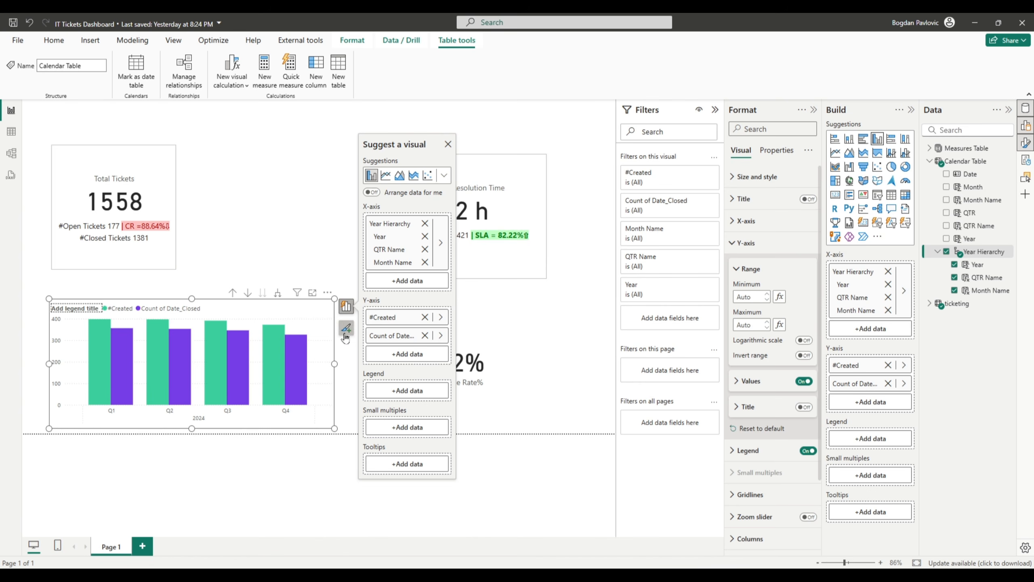
- Rename the chart's Count of Date_Closed series to #Closed
{"action": "double_click", "coordinate": [407, 338]}
{"action": "key", "text": "ctrl+a"}
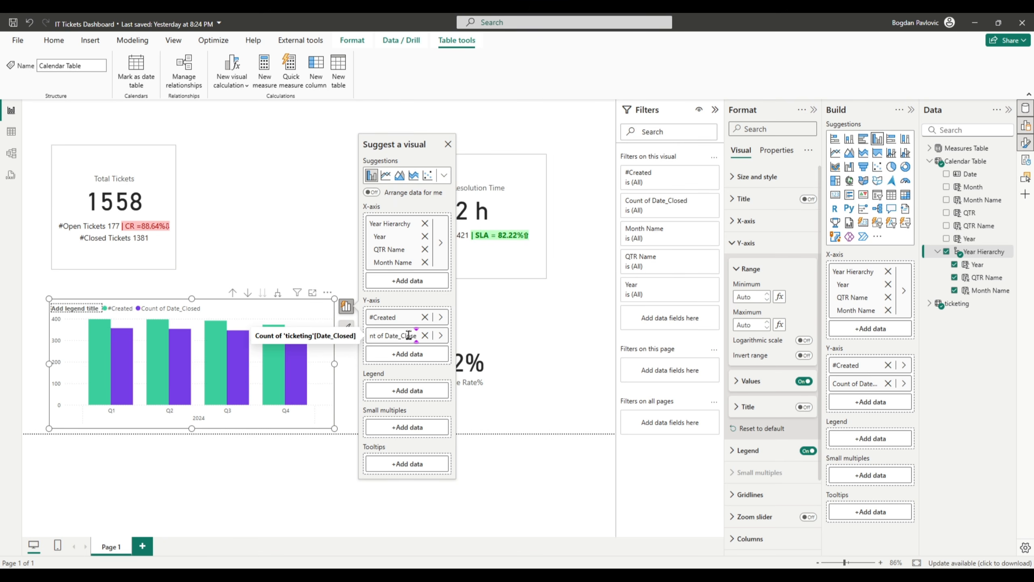
{"action": "key", "text": "BackSpace"}
{"action": "type", "text": "#Closed"}
{"action": "key", "text": "Return"}
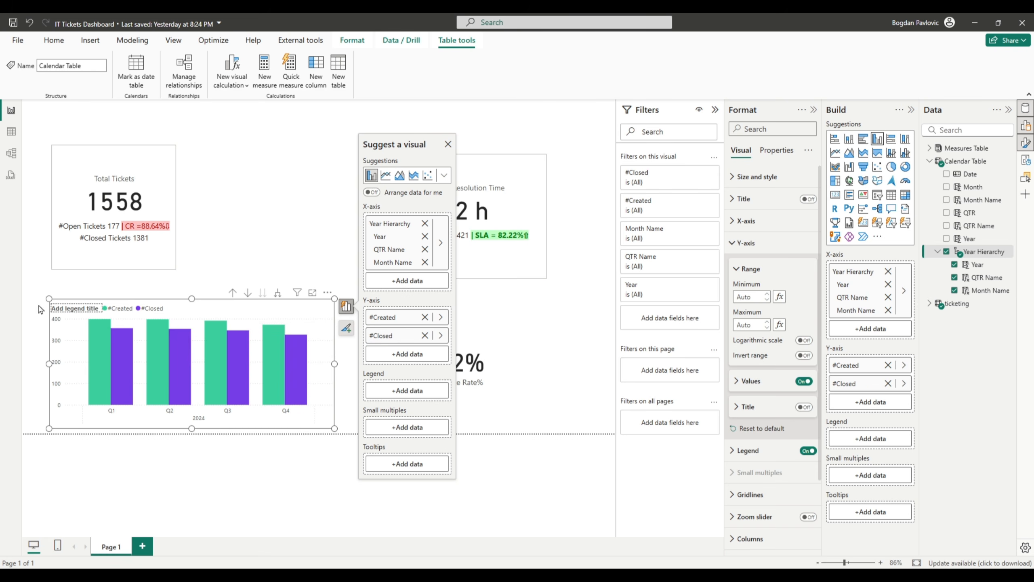
- Set the column chart's legend title to IT Tickets
{"action": "left_click", "coordinate": [61, 310]}
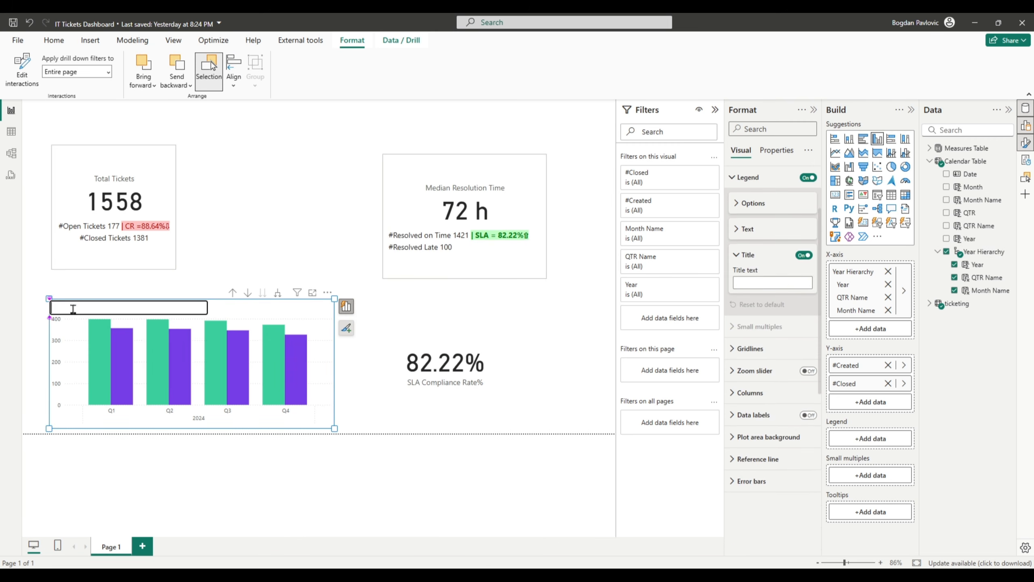
{"action": "type", "text": "IT "}
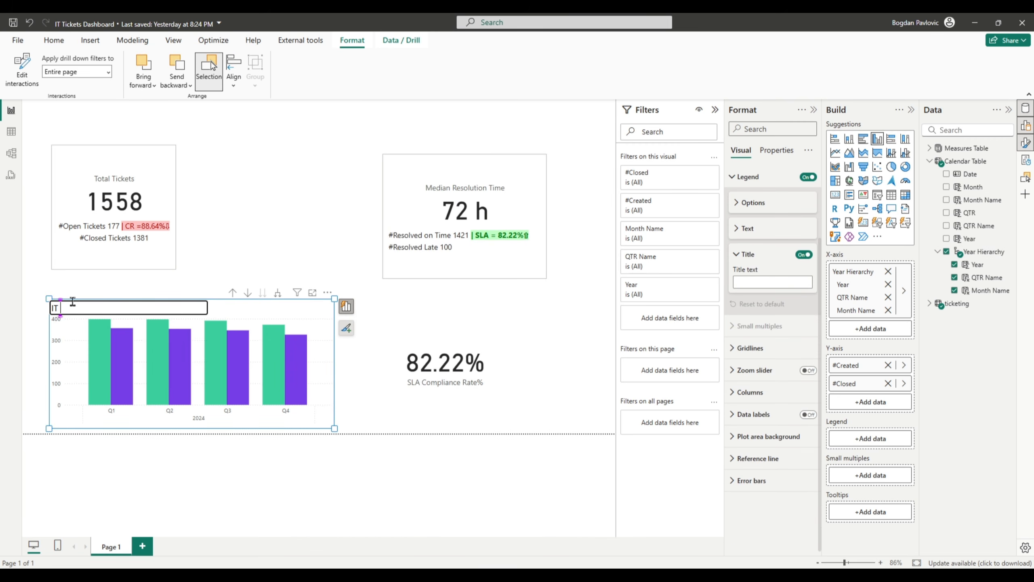
{"action": "type", "text": "Ticket"}
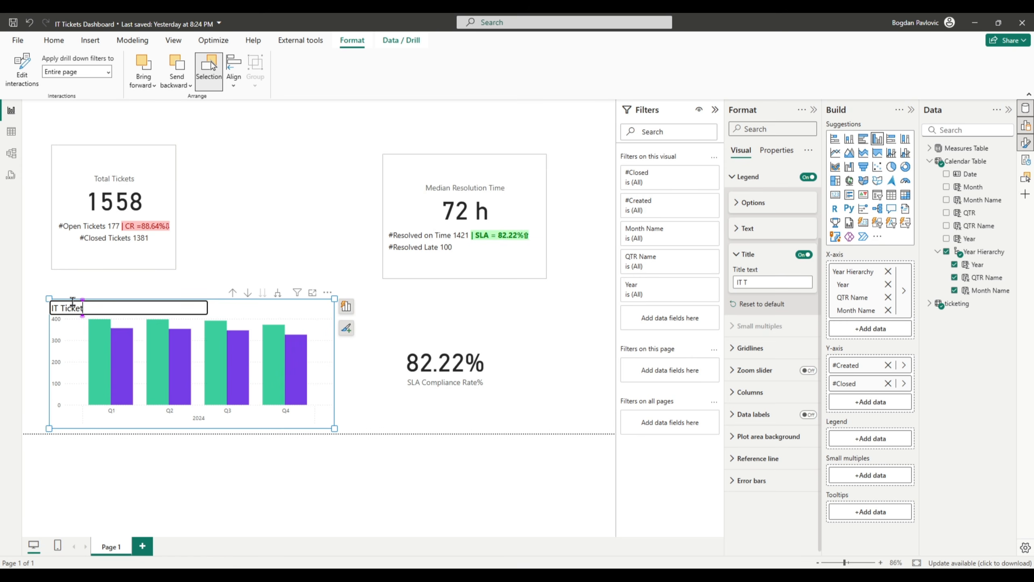
{"action": "type", "text": "s"}
{"action": "key", "text": "Return"}
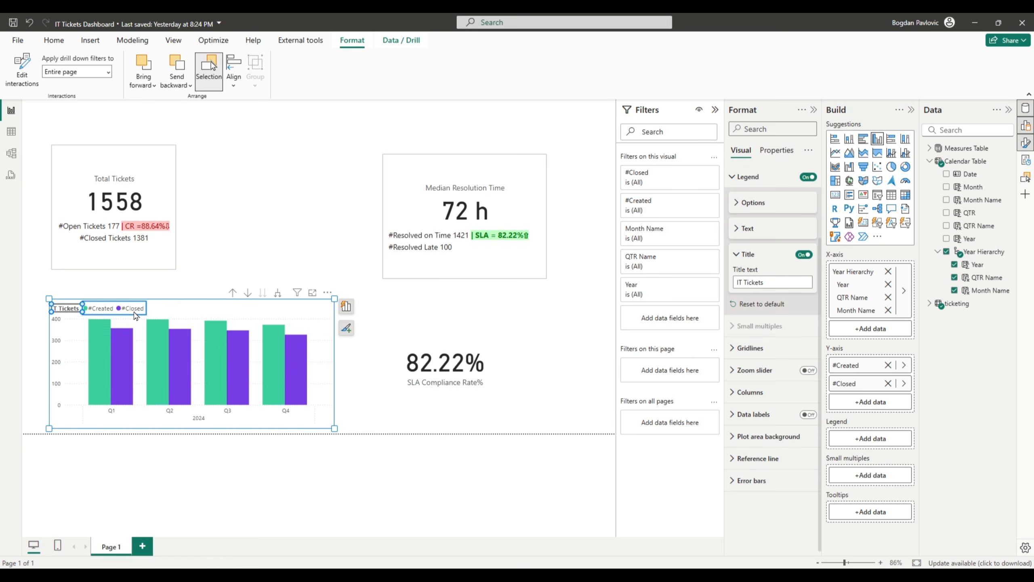
{"action": "left_click", "coordinate": [218, 267]}
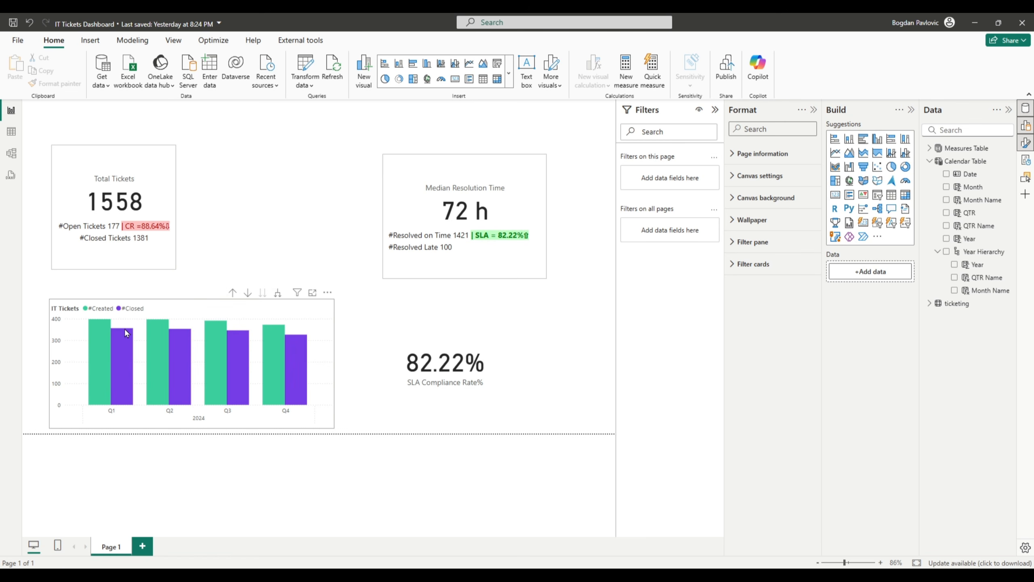
- Turn on data labels with a background for the column chart and extend its upper edge to just below the Total Tickets card
{"action": "left_click", "coordinate": [256, 311]}
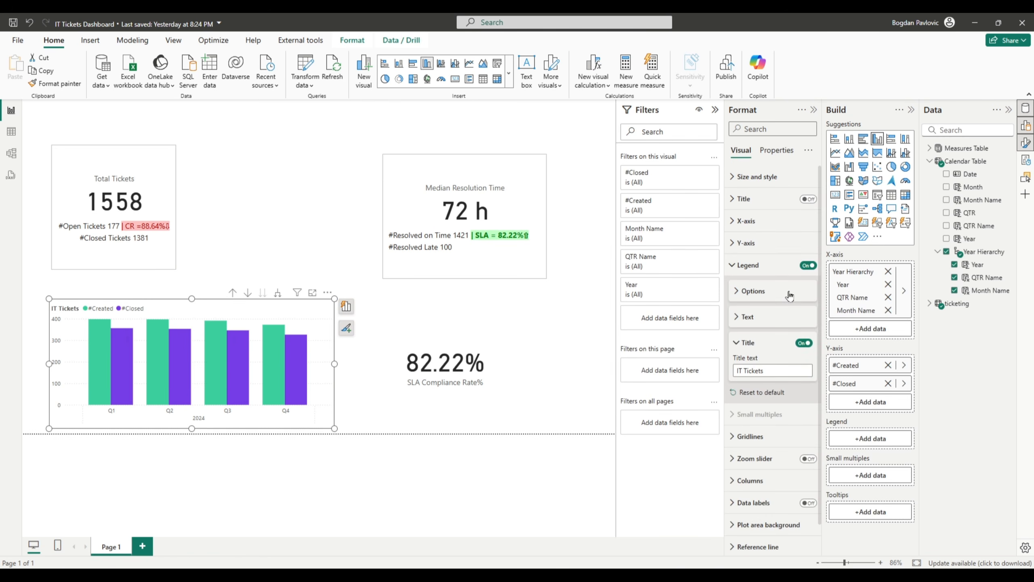
{"action": "left_click", "coordinate": [766, 270]}
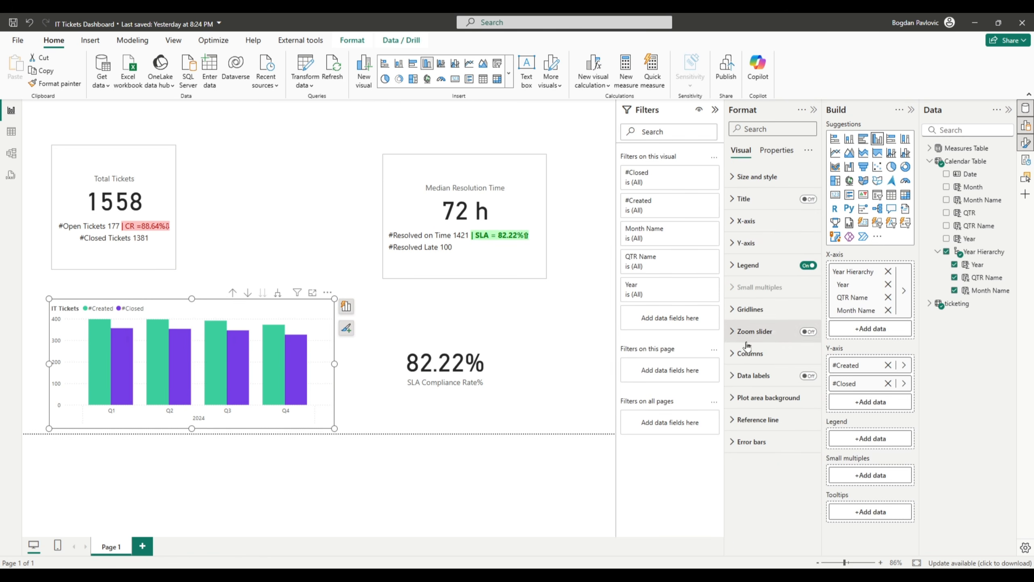
{"action": "left_click", "coordinate": [809, 376]}
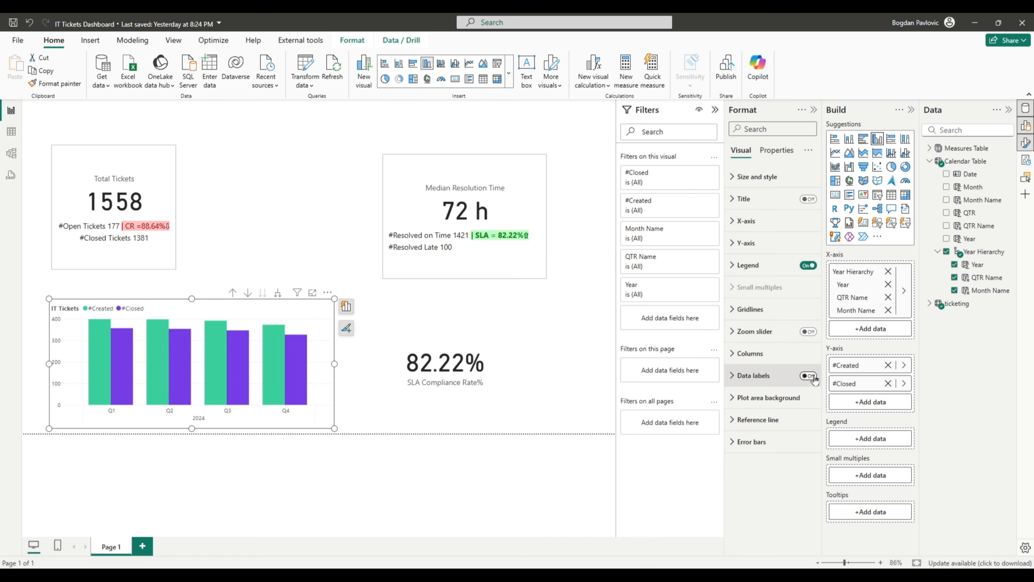
{"action": "left_click", "coordinate": [747, 377]}
{"action": "scroll", "coordinate": [758, 385], "scroll_direction": "down", "scroll_amount": 2}
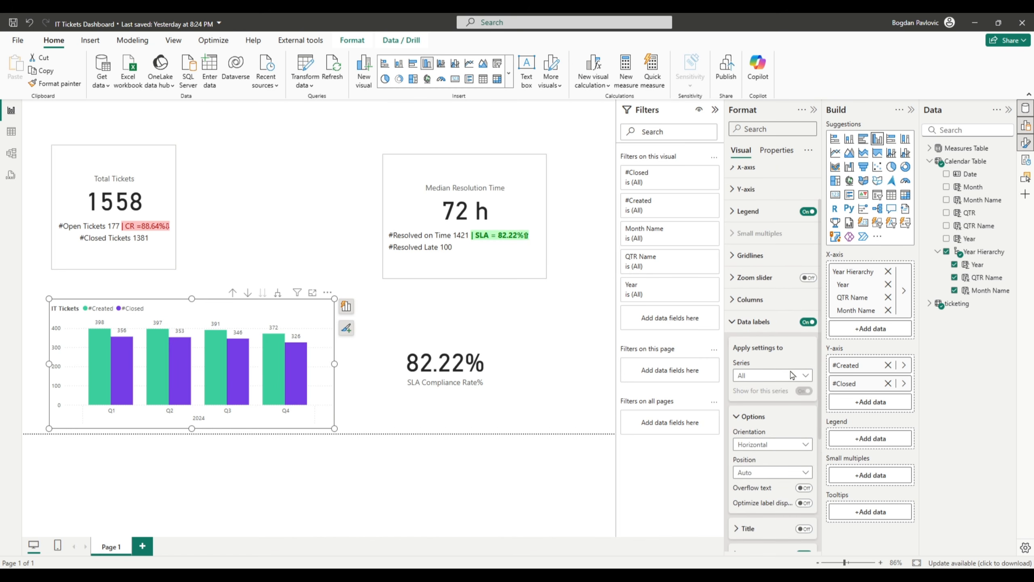
{"action": "scroll", "coordinate": [783, 426], "scroll_direction": "down", "scroll_amount": 4}
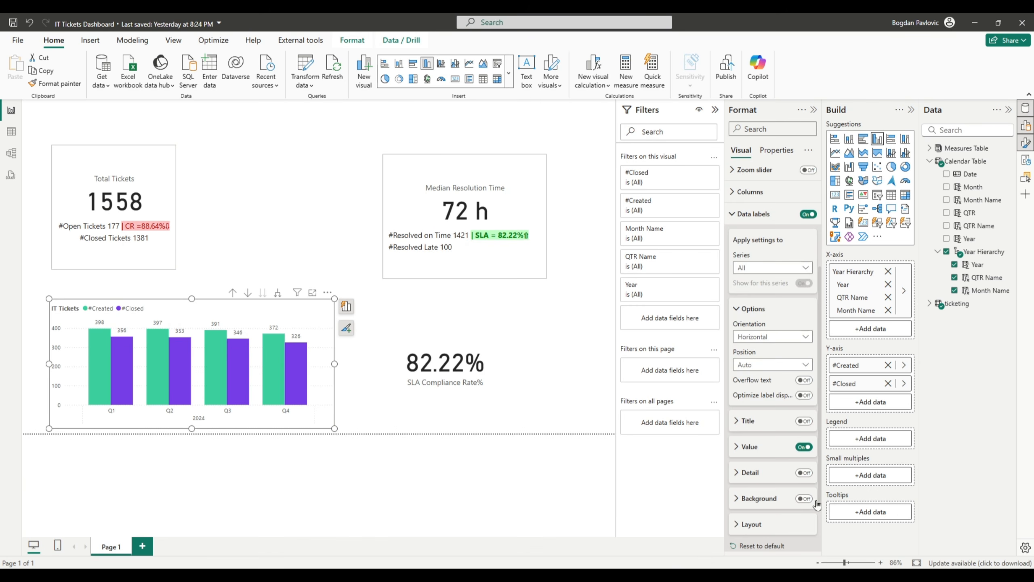
{"action": "left_click", "coordinate": [808, 501]}
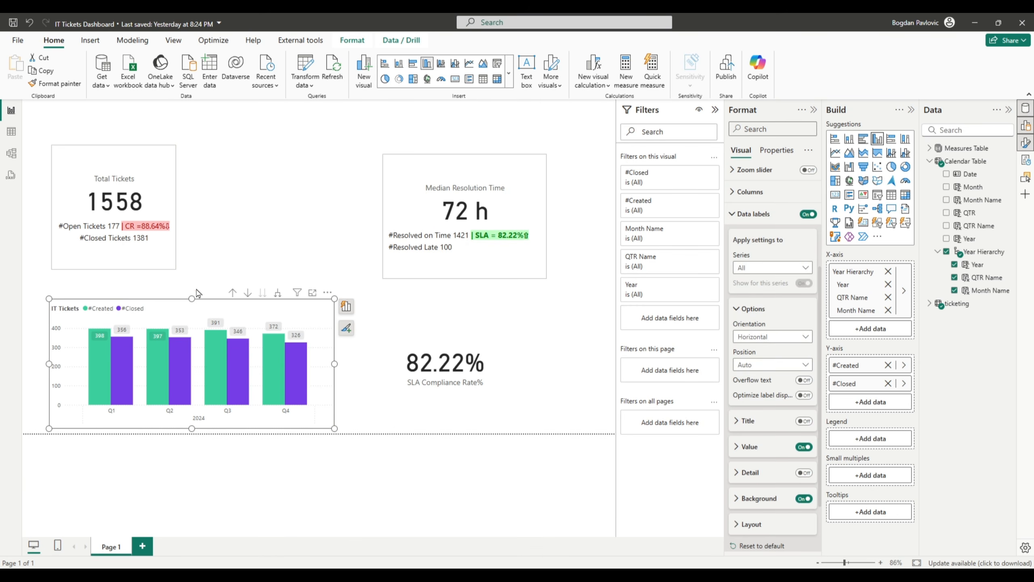
{"action": "left_click_drag", "start_coordinate": [192, 299], "coordinate": [180, 272]}
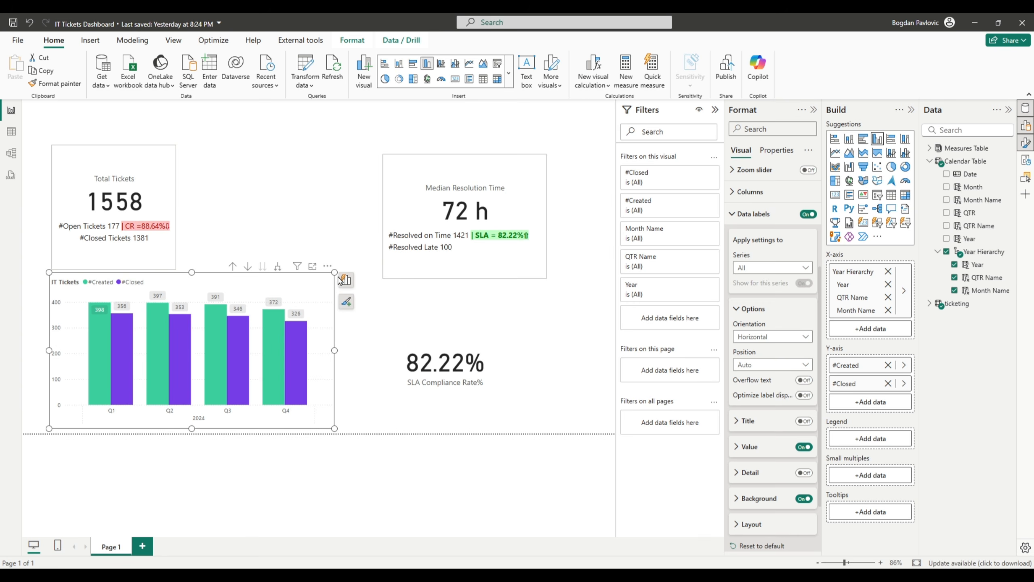
- Delete the SLA Compliance Rate% card and move the Total Tickets and Median Resolution Time cards to the report page's upper corners
{"action": "left_click", "coordinate": [420, 362]}
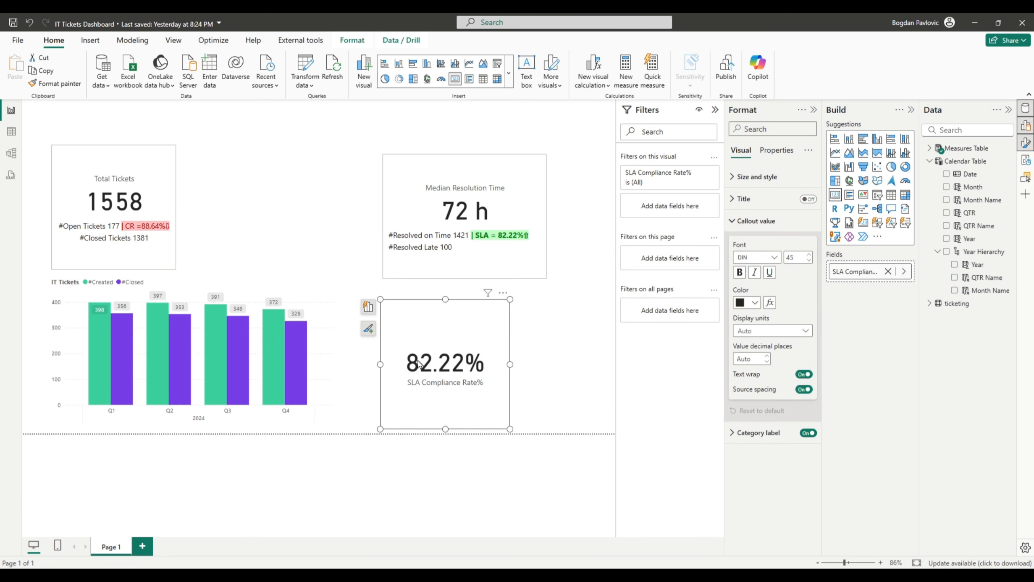
{"action": "key", "text": "Delete"}
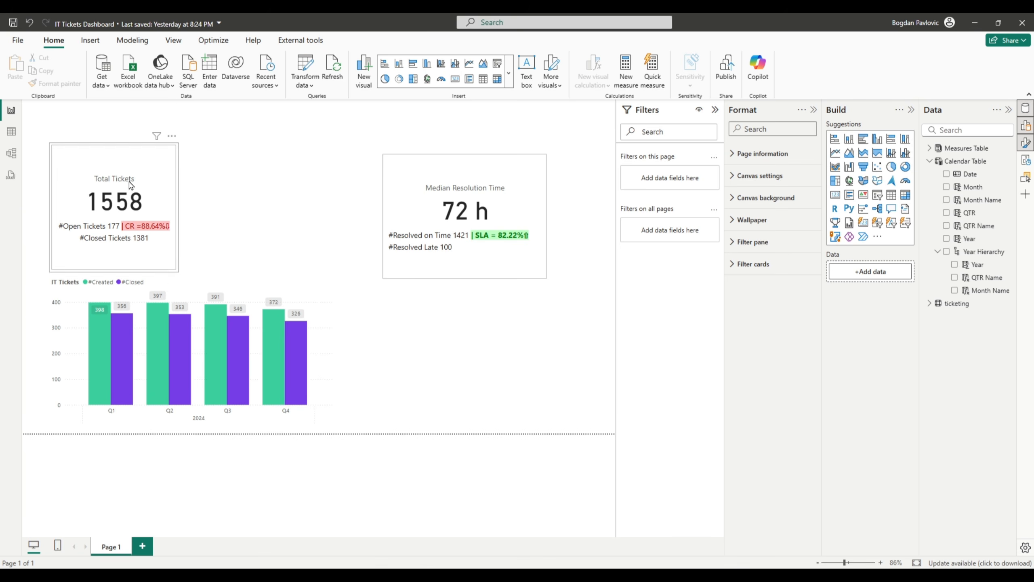
{"action": "left_click_drag", "start_coordinate": [129, 182], "coordinate": [97, 121]}
{"action": "left_click_drag", "start_coordinate": [464, 212], "coordinate": [505, 160]}
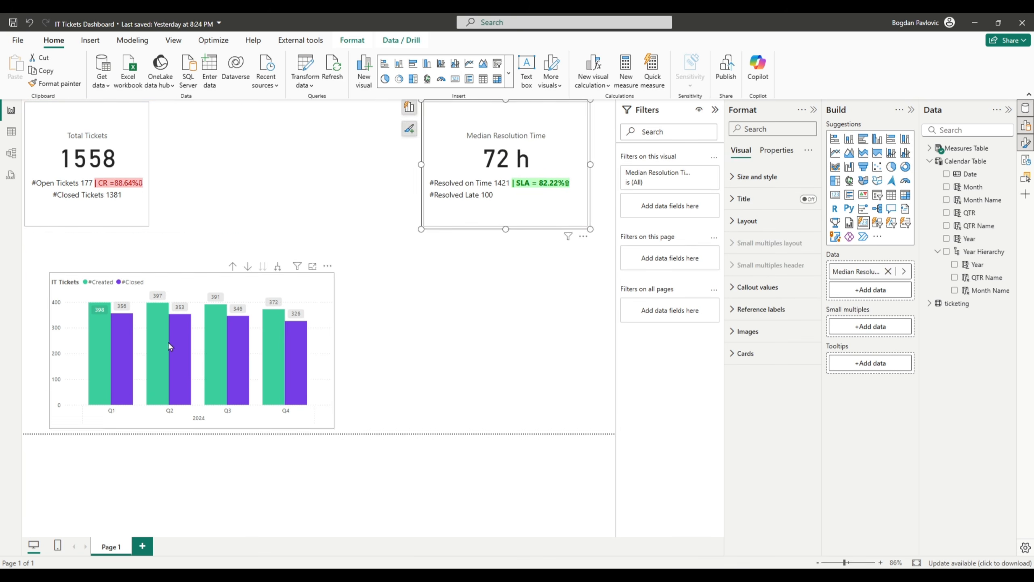
- Move the IT Tickets column chart to the page's left edge below the Total Tickets card and enlarge it almost to the page's lower edge
{"action": "left_click_drag", "start_coordinate": [147, 352], "coordinate": [120, 316]}
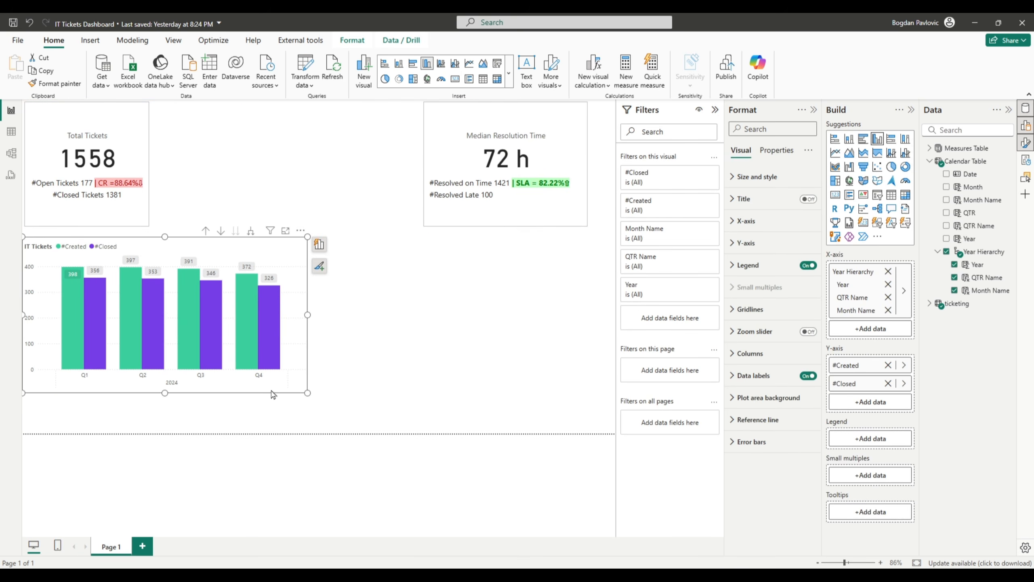
{"action": "left_click_drag", "start_coordinate": [307, 394], "coordinate": [350, 426]}
{"action": "left_click", "coordinate": [356, 495]}
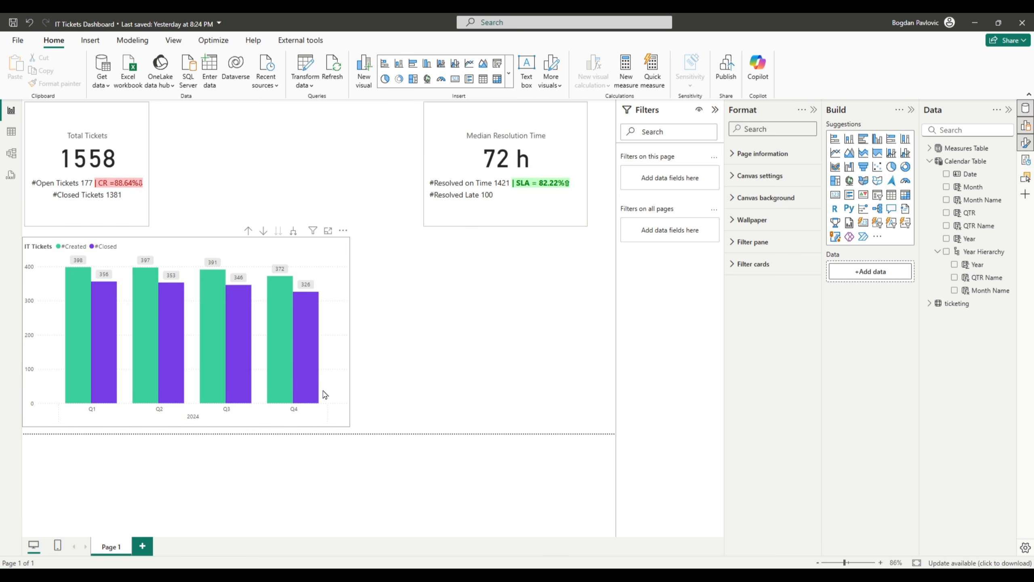
{"action": "mouse_move", "coordinate": [300, 346]}
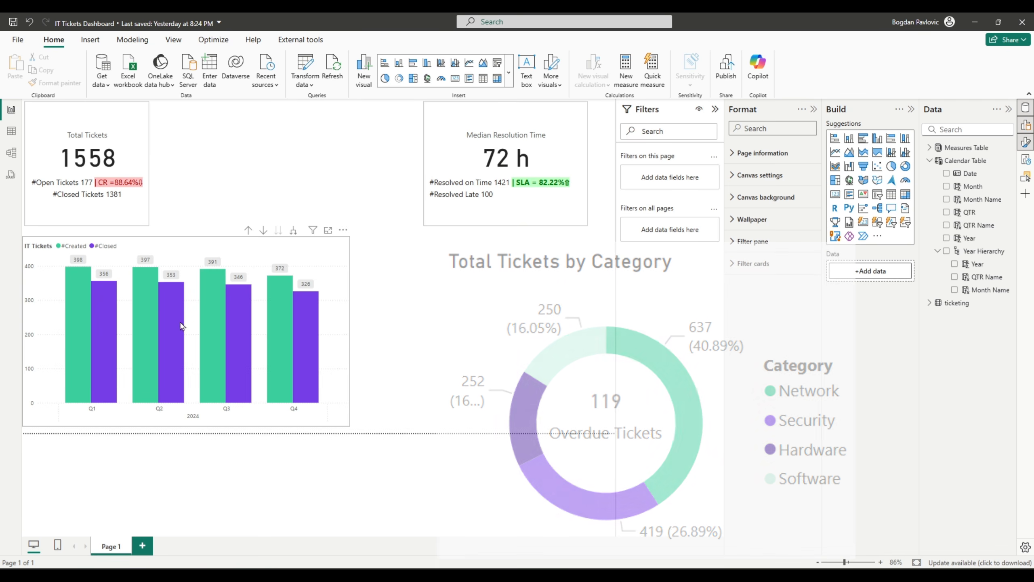
- Insert a donut chart beside the column chart and assign the ticketing table's Category field to its legend
{"action": "left_click", "coordinate": [509, 72]}
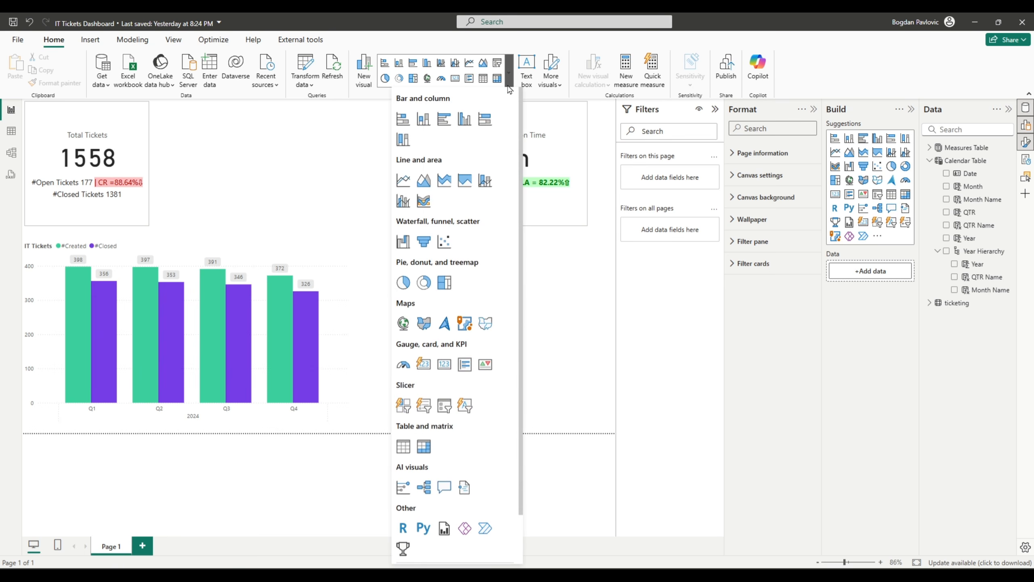
{"action": "left_click", "coordinate": [425, 283]}
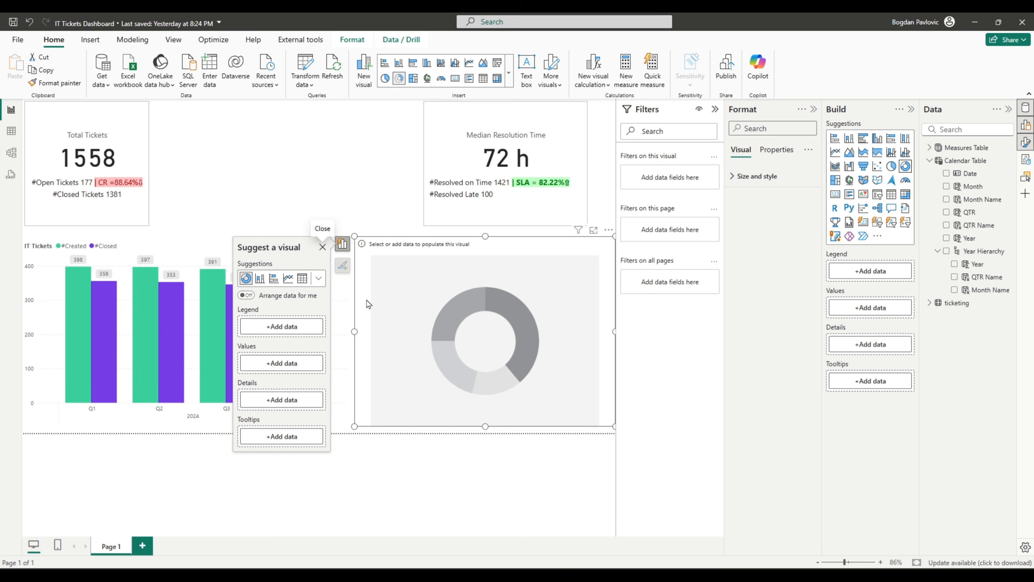
{"action": "left_click", "coordinate": [282, 327]}
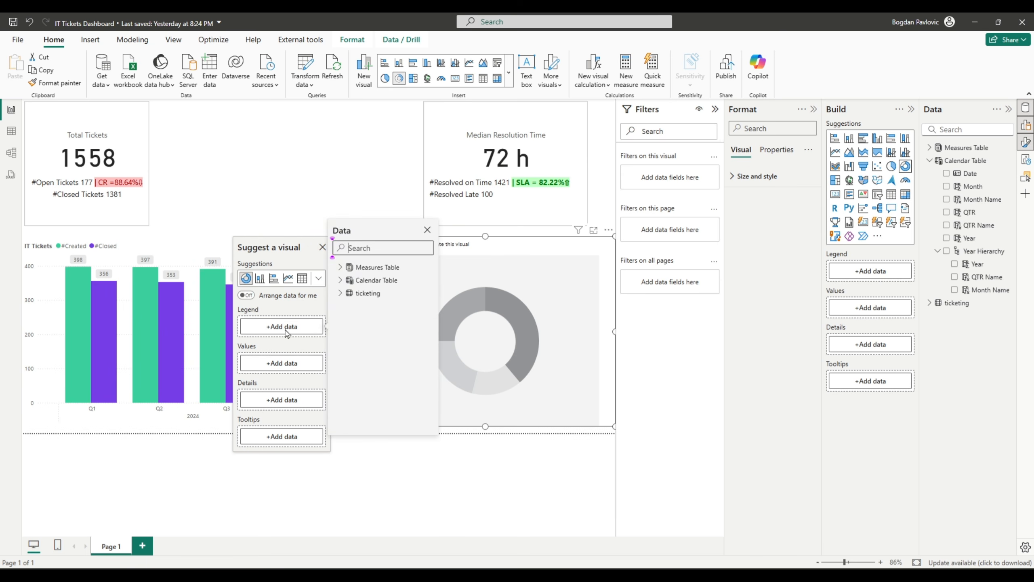
{"action": "type", "text": "categ"}
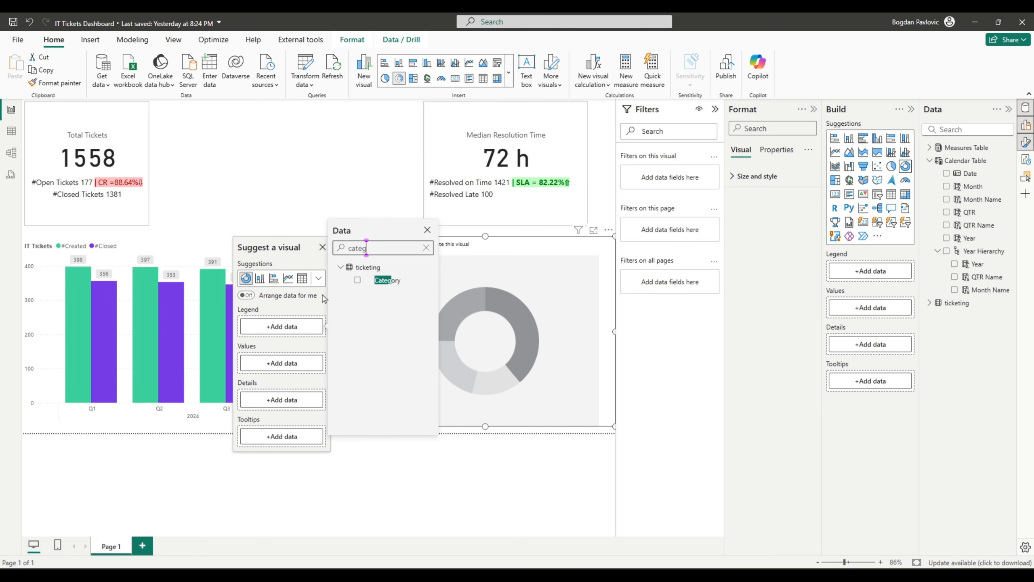
{"action": "left_click", "coordinate": [357, 280]}
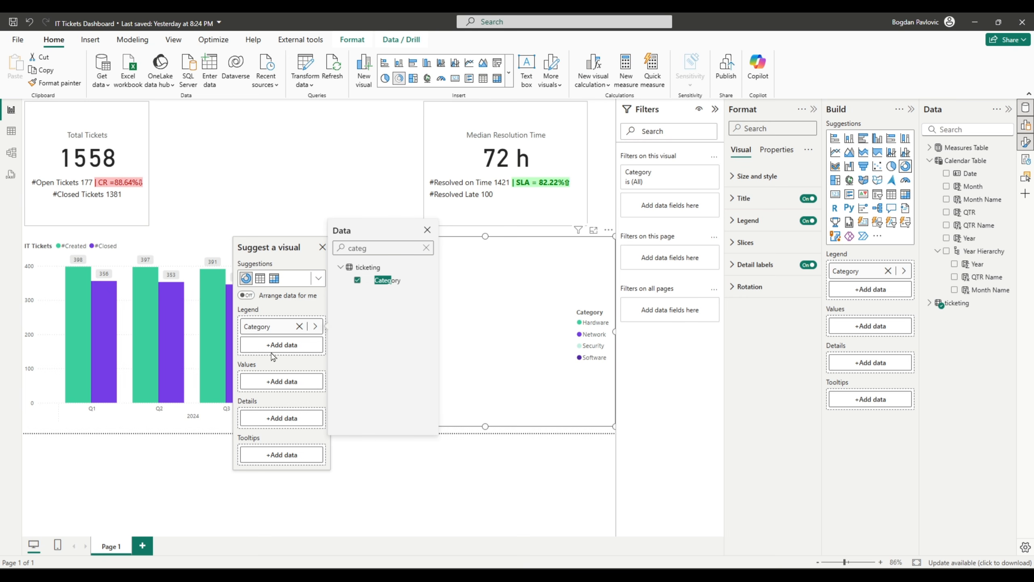
- Add the Total Tickets measure as the donut chart's values
{"action": "left_click", "coordinate": [280, 382]}
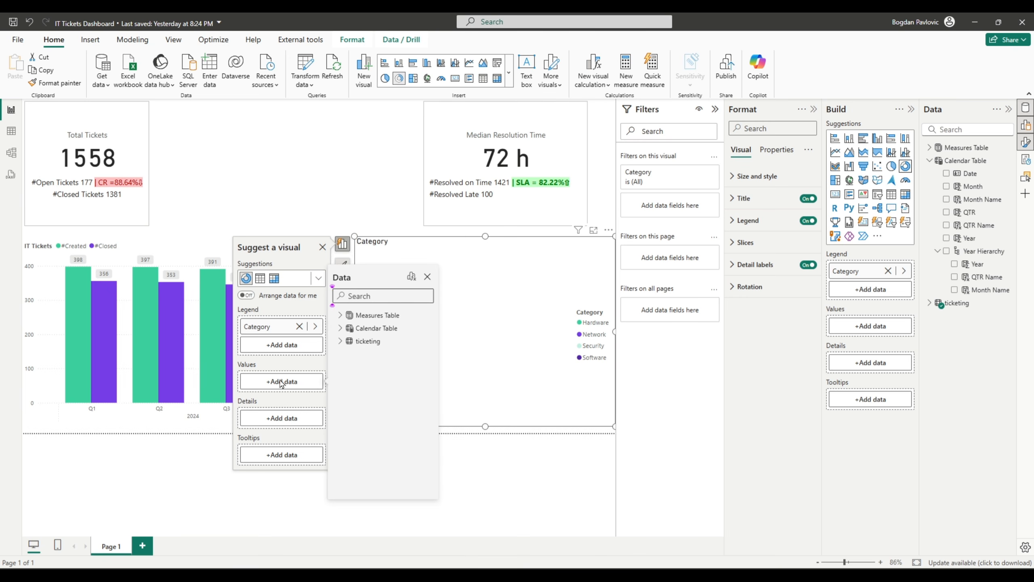
{"action": "type", "text": "total"}
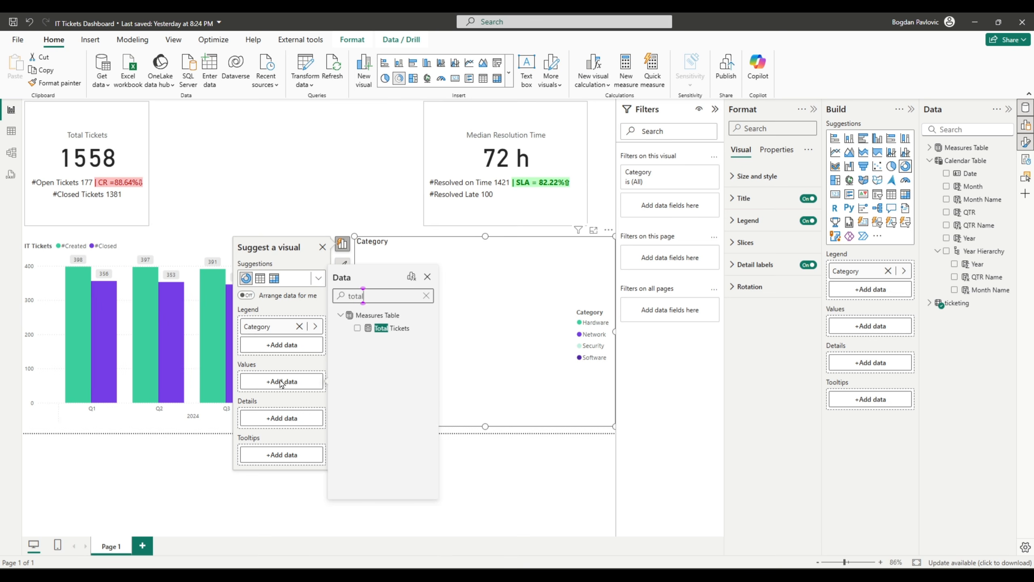
- Add the Total Tickets measure as the values of the Category donut chart
{"action": "left_click", "coordinate": [358, 328]}
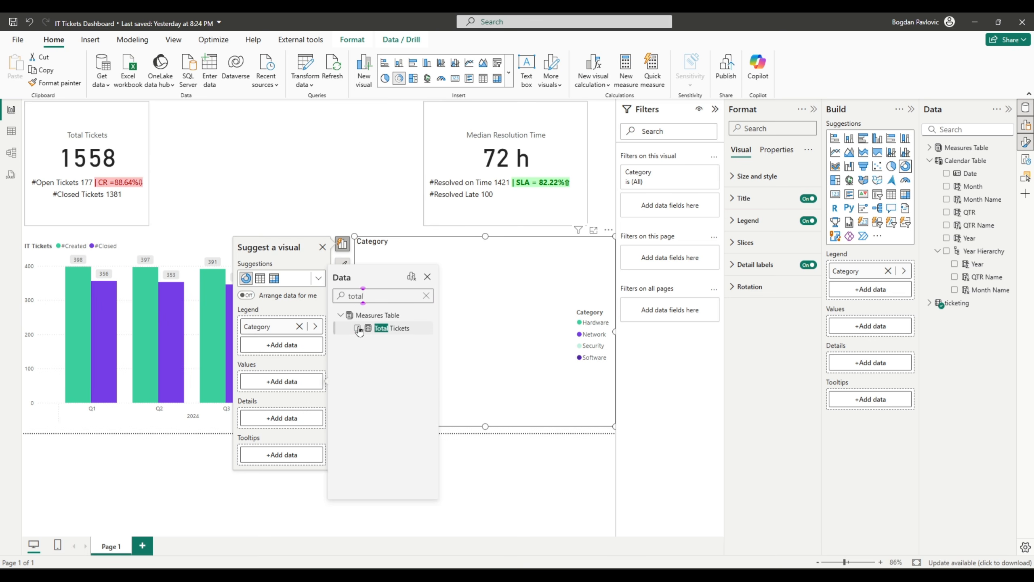
{"action": "left_click", "coordinate": [428, 277]}
{"action": "left_click", "coordinate": [322, 246]}
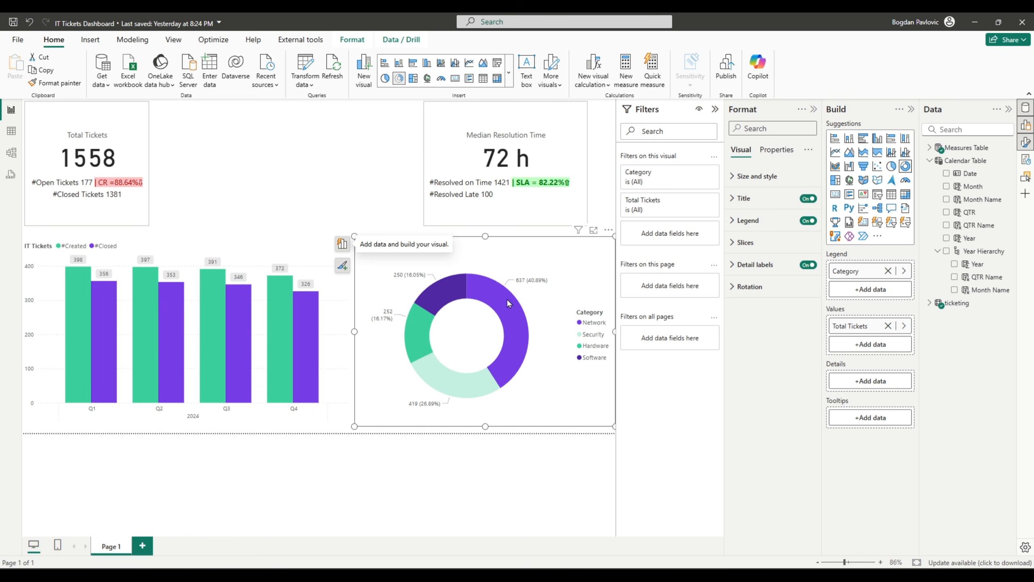
- Set the inner radius of the donut chart's slices to 85%
{"action": "left_click", "coordinate": [746, 244]}
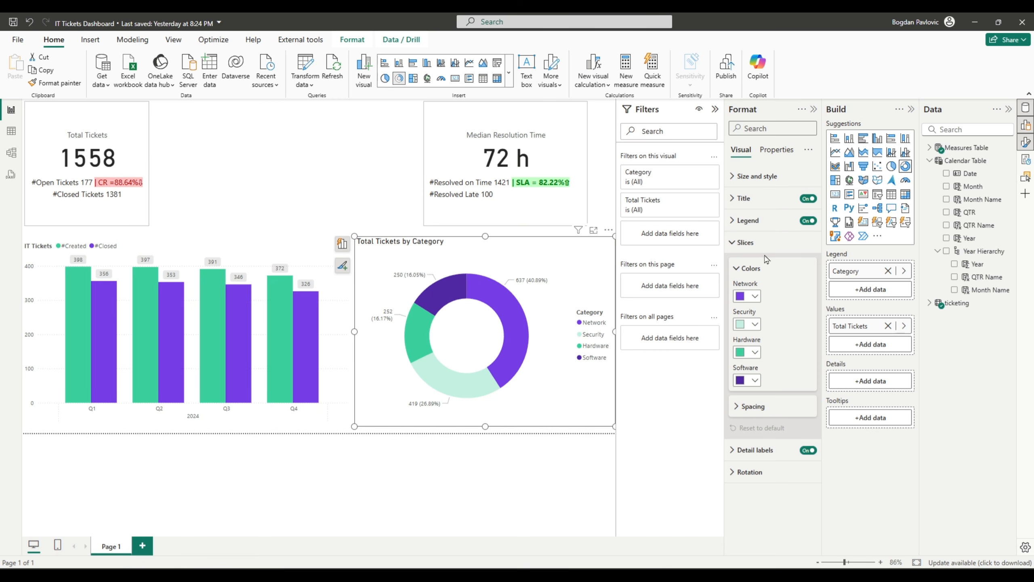
{"action": "left_click", "coordinate": [746, 244]}
{"action": "left_click", "coordinate": [746, 244]}
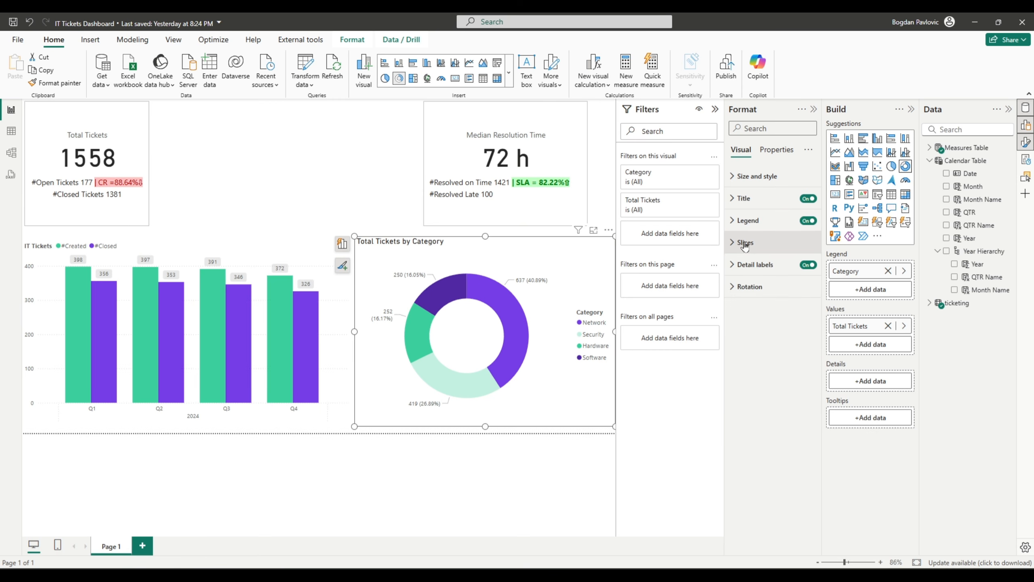
{"action": "left_click", "coordinate": [751, 269]}
{"action": "left_click", "coordinate": [753, 406]}
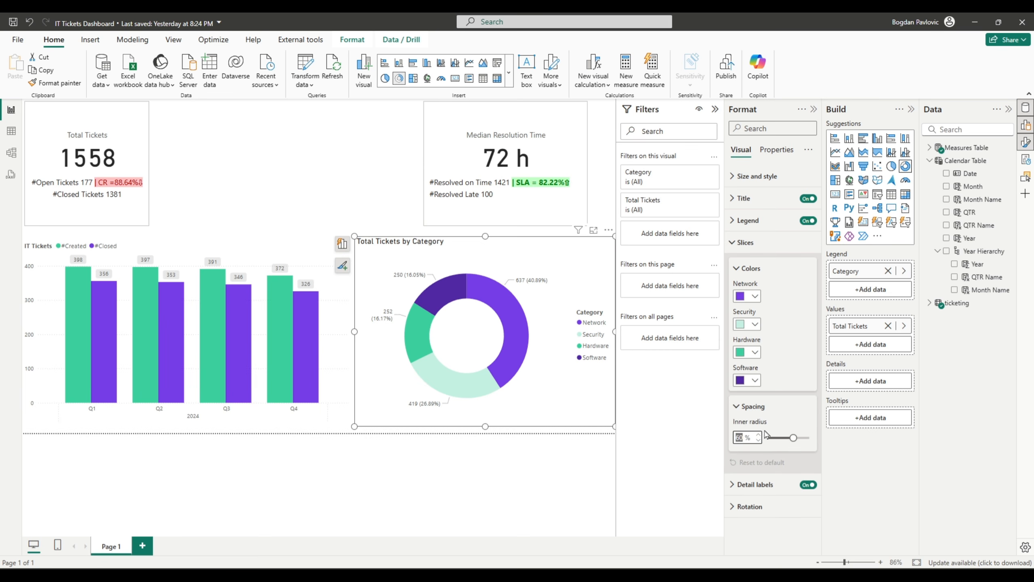
{"action": "type", "text": "85"}
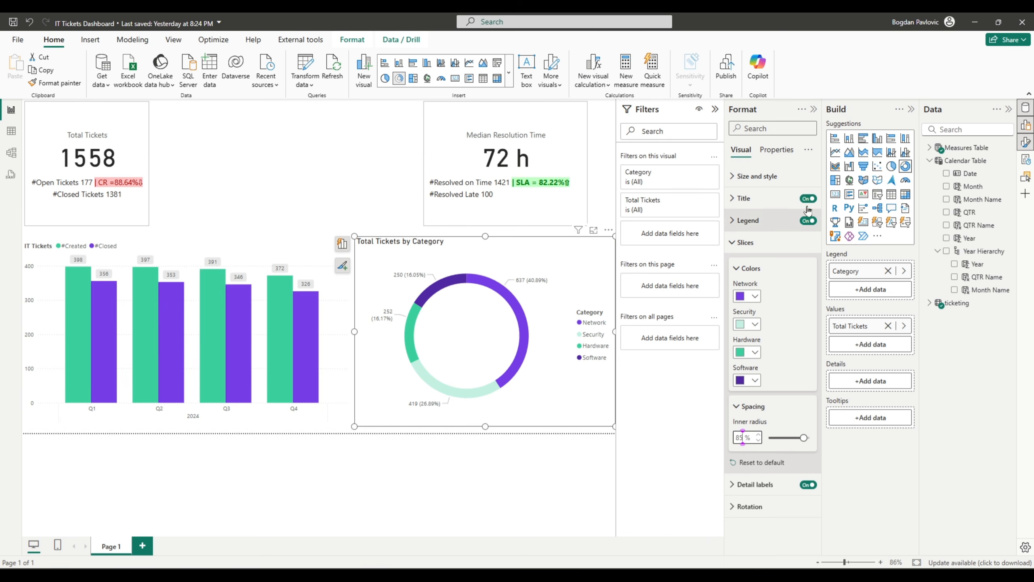
- Search the data fields for "late" and clear the search
{"action": "left_click", "coordinate": [960, 129]}
{"action": "type", "text": "late"}
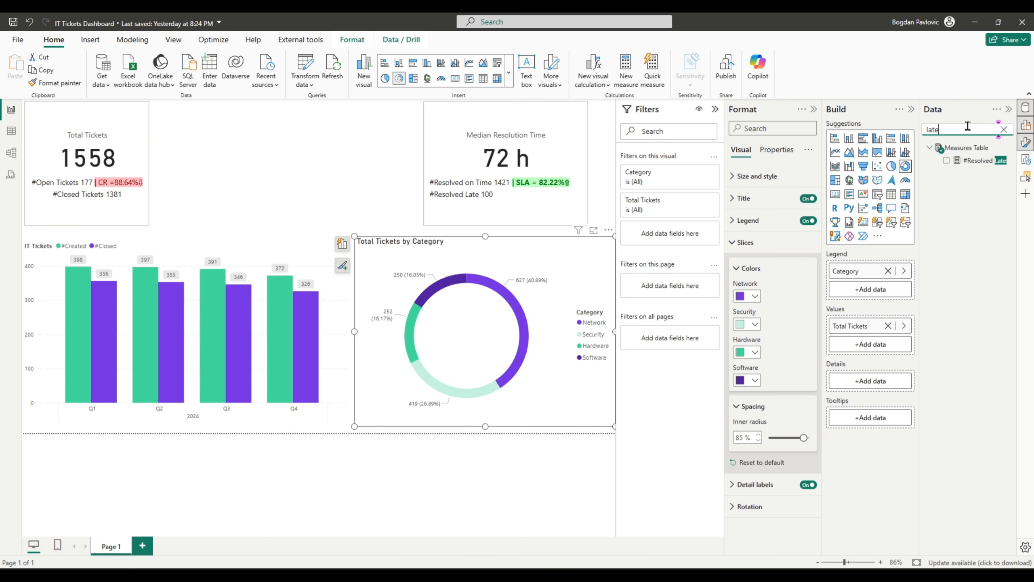
{"action": "left_click_drag", "start_coordinate": [969, 126], "coordinate": [906, 128]}
{"action": "key", "text": "BackSpace"}
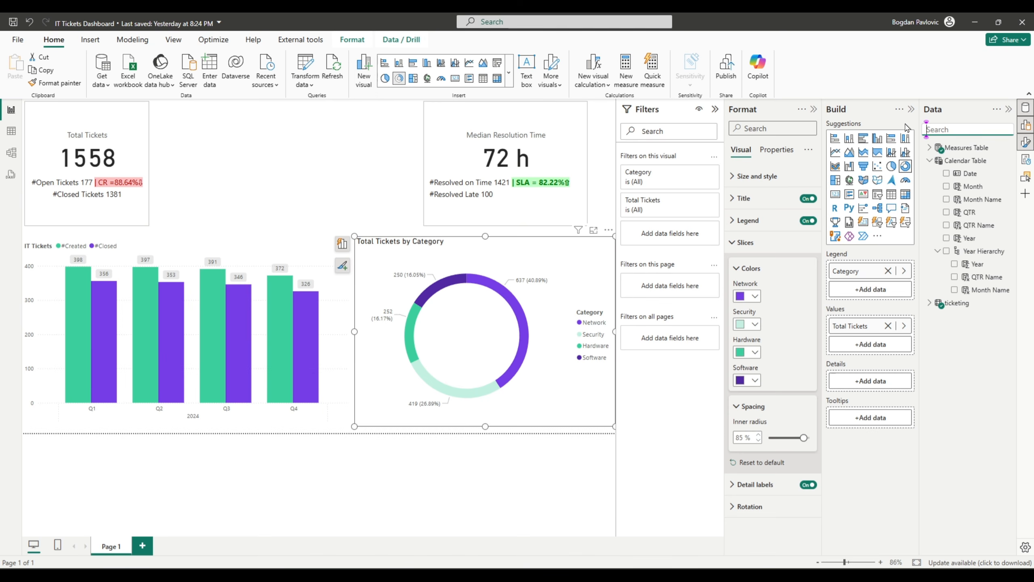
- Create a measure named #Overdue Tickets in Measures Table, beginning its formula with CALCULATE over [Total Tickets]
{"action": "right_click", "coordinate": [947, 147]}
{"action": "left_click", "coordinate": [903, 169]}
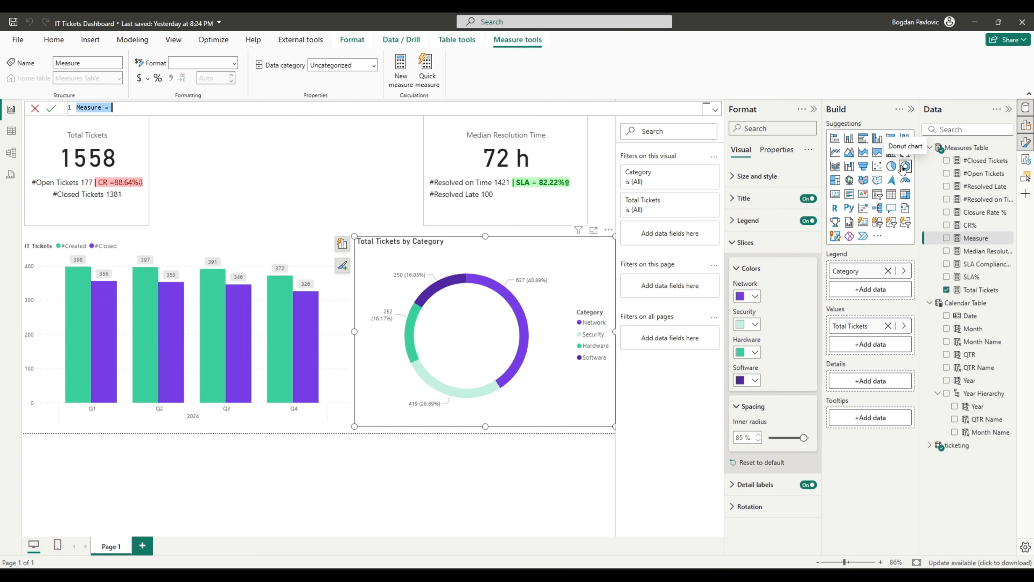
{"action": "type", "text": "#Overdue Tickets ="}
{"action": "key", "text": "shift+Return"}
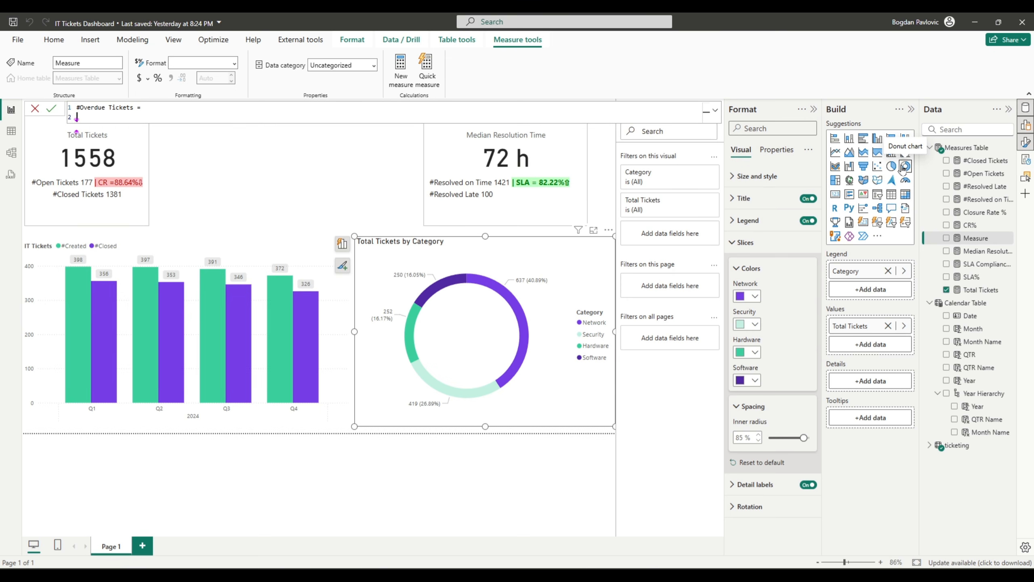
{"action": "type", "text": "CALCULATE("}
{"action": "key", "text": "shift+Return"}
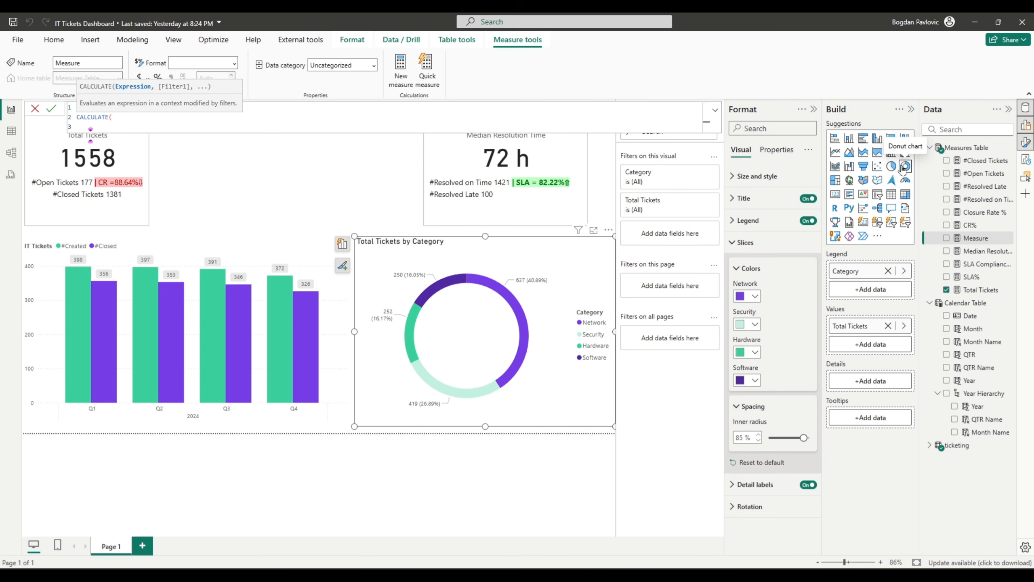
{"action": "type", "text": "tot"}
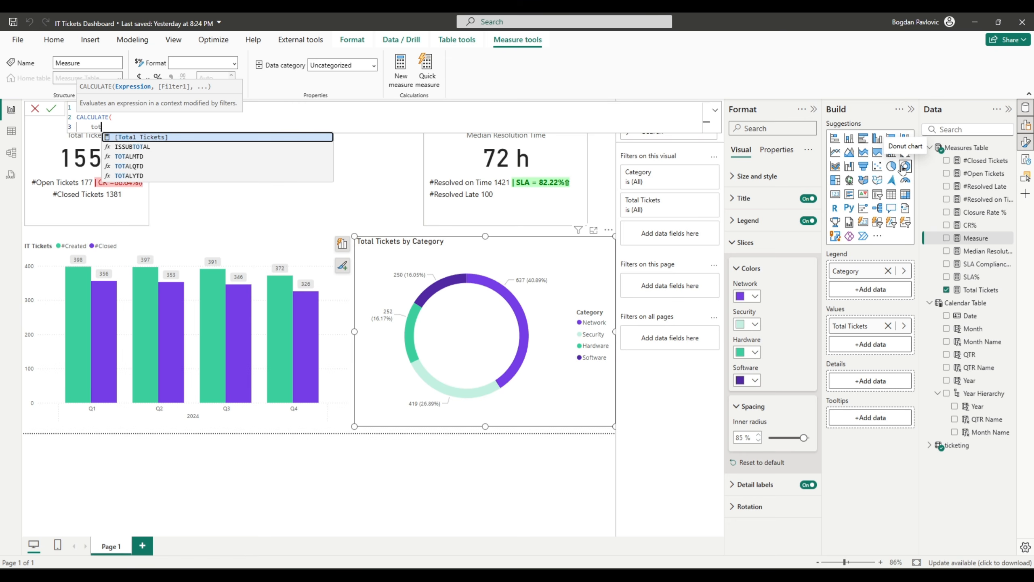
{"action": "key", "text": "Tab"}
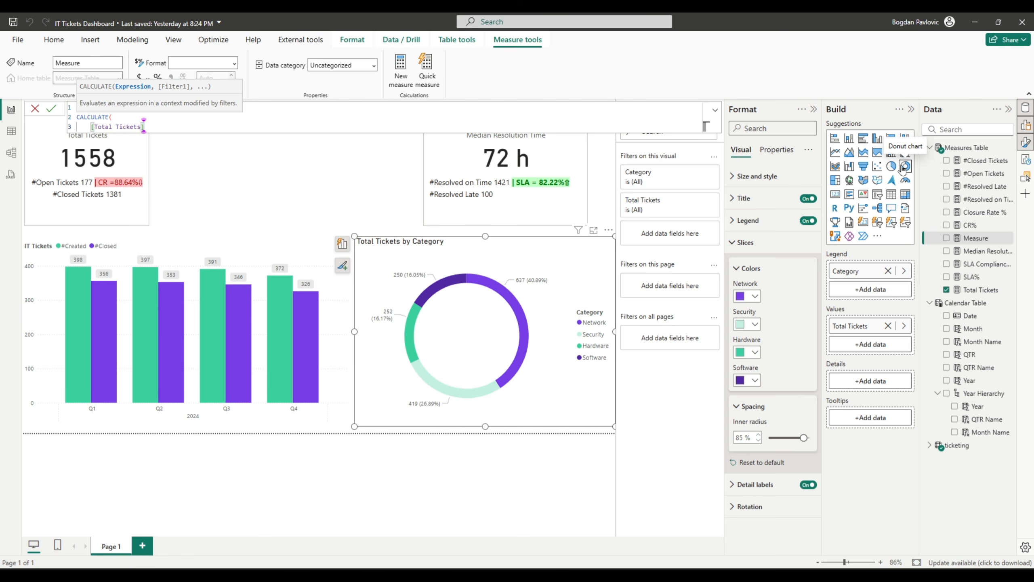
- Complete the measure with the filters ticketing[Status]="Open" and ticketing[Resolution_Due_Date]<TODAY(), and commit it
{"action": "type", "text": ","}
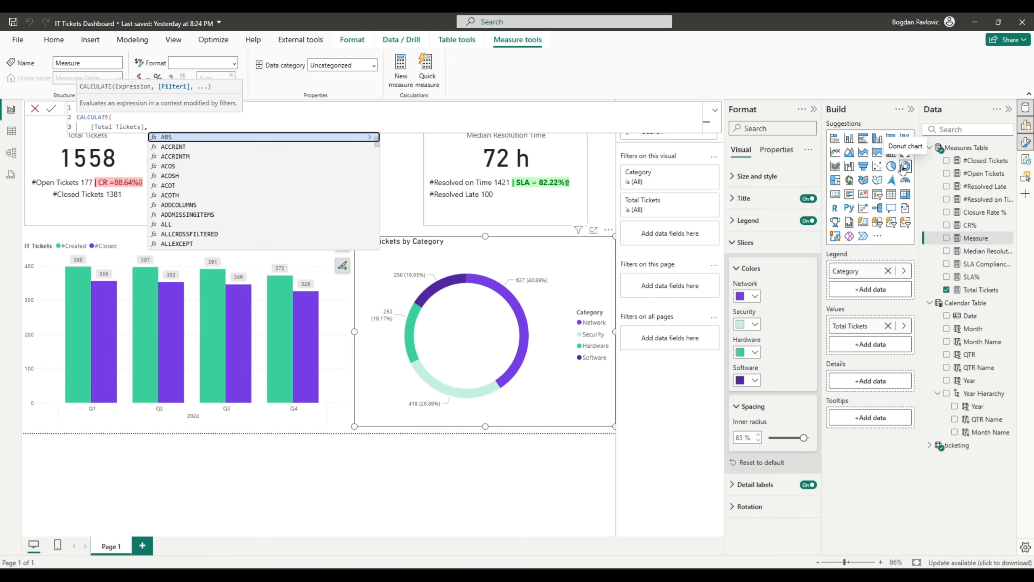
{"action": "type", "text": "statu"}
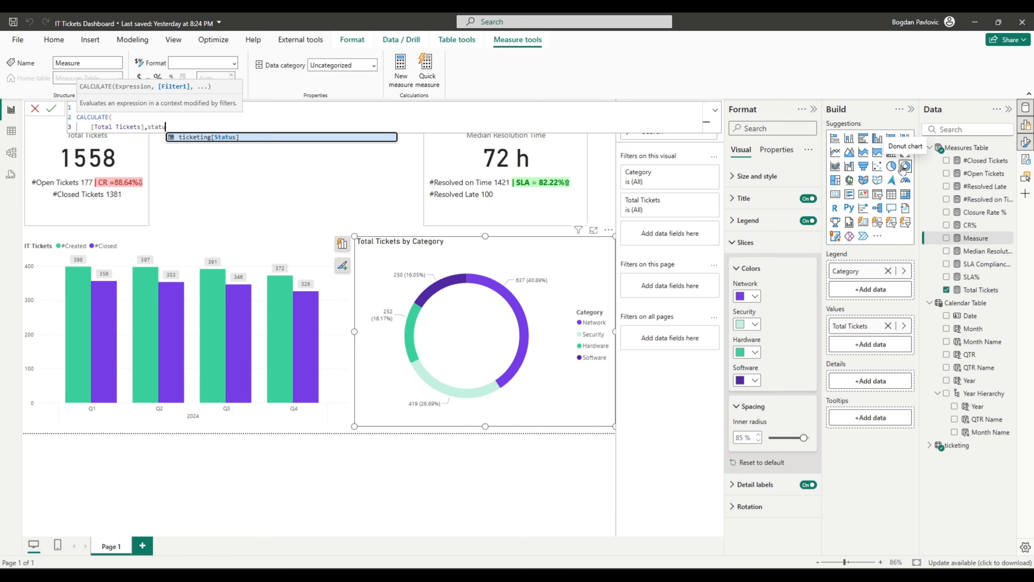
{"action": "key", "text": "Tab"}
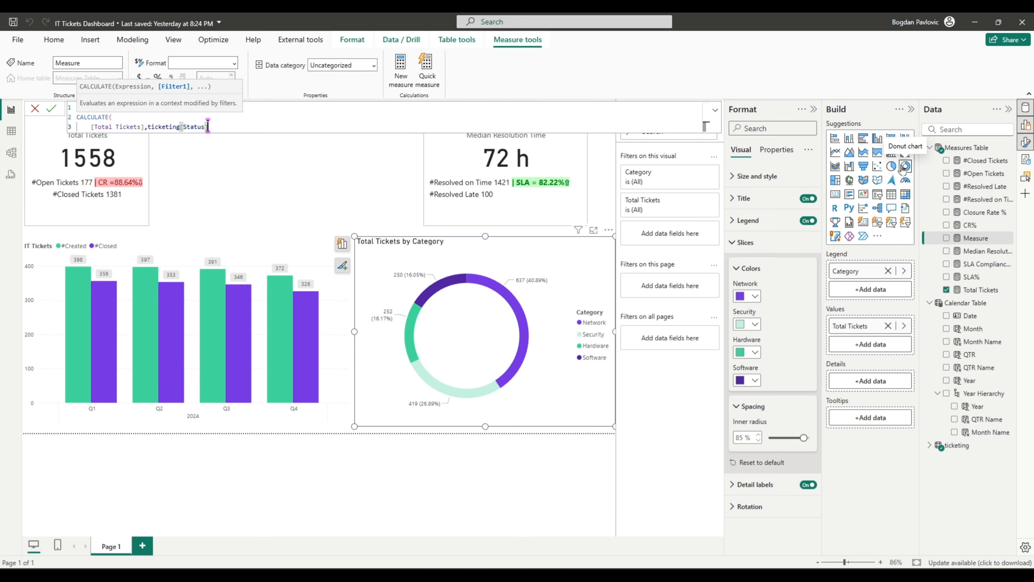
{"action": "type", "text": "=\"Open\","}
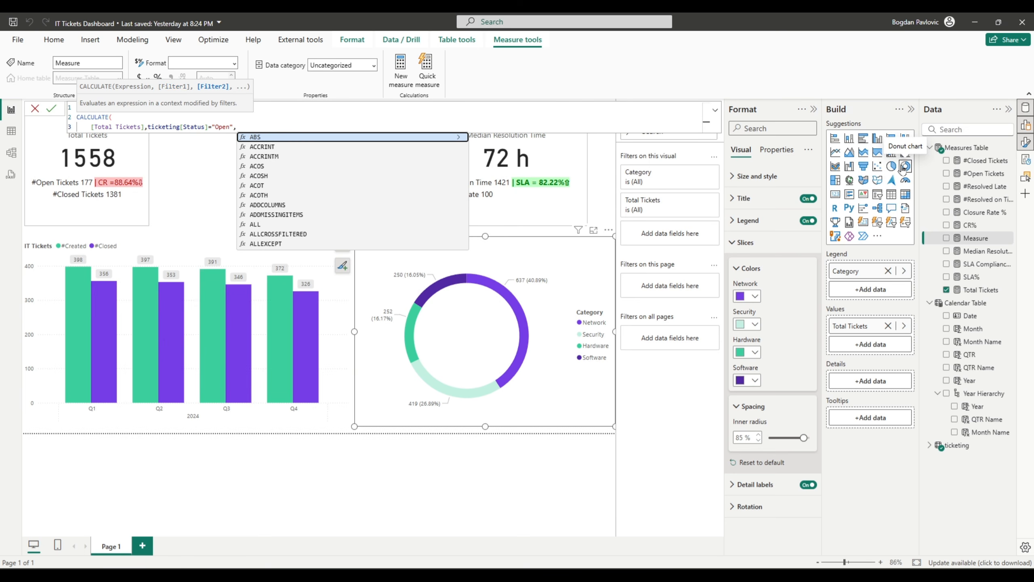
{"action": "type", "text": "ticketing[Resolution_Due_Date]"}
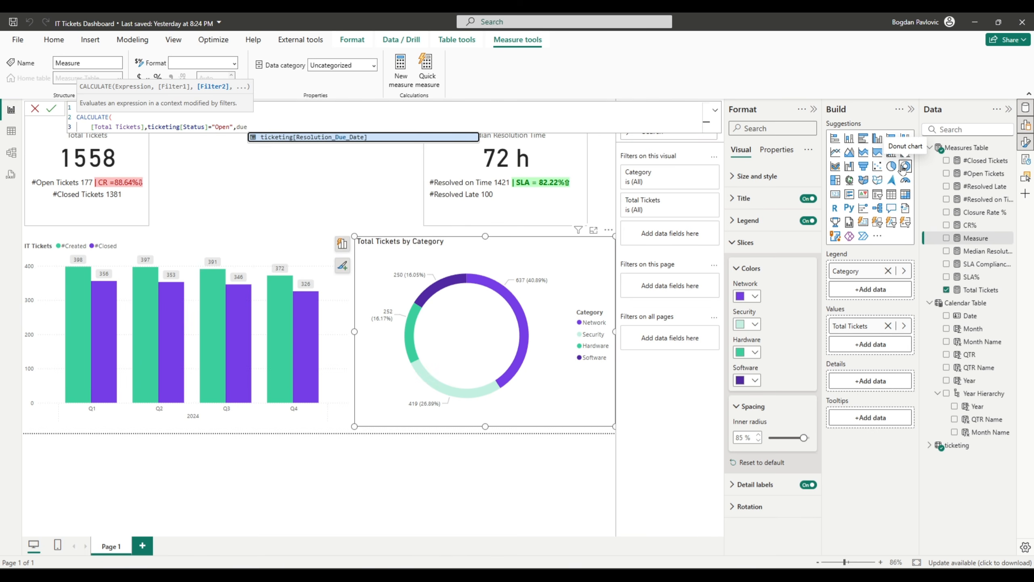
{"action": "key", "text": "Tab"}
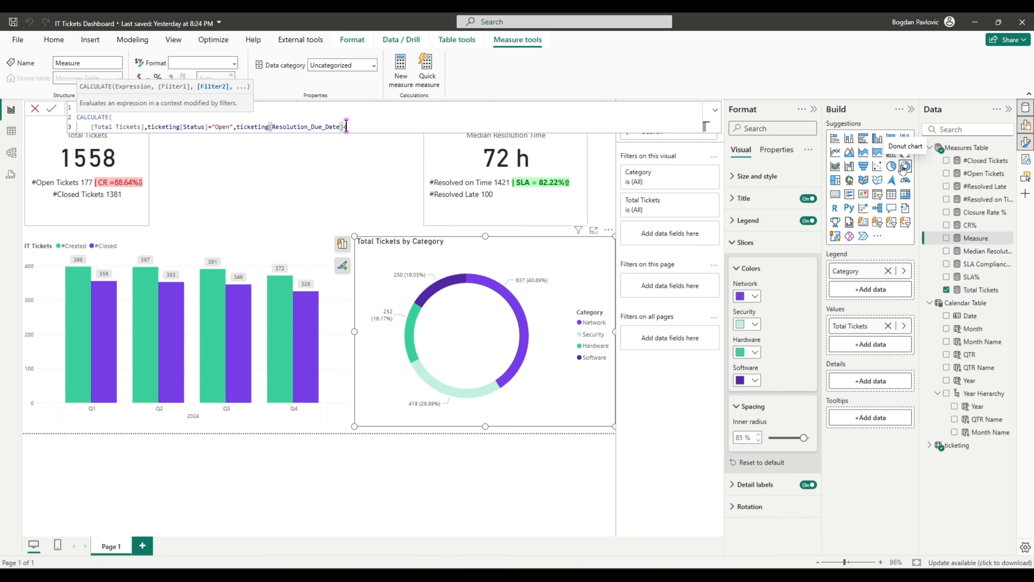
{"action": "type", "text": "<toda"}
{"action": "key", "text": "Tab"}
{"action": "type", "text": ")"}
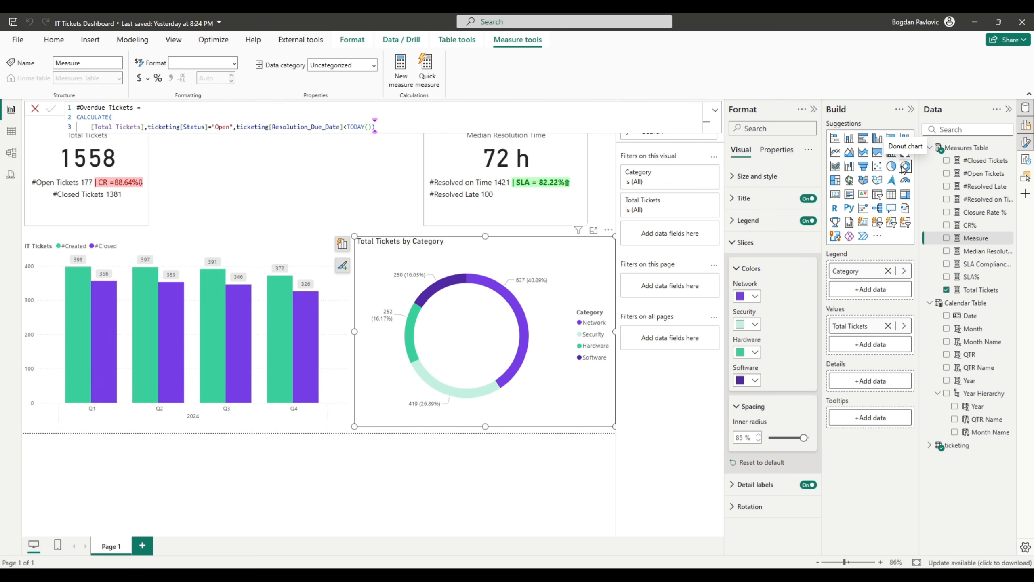
{"action": "key", "text": "Return"}
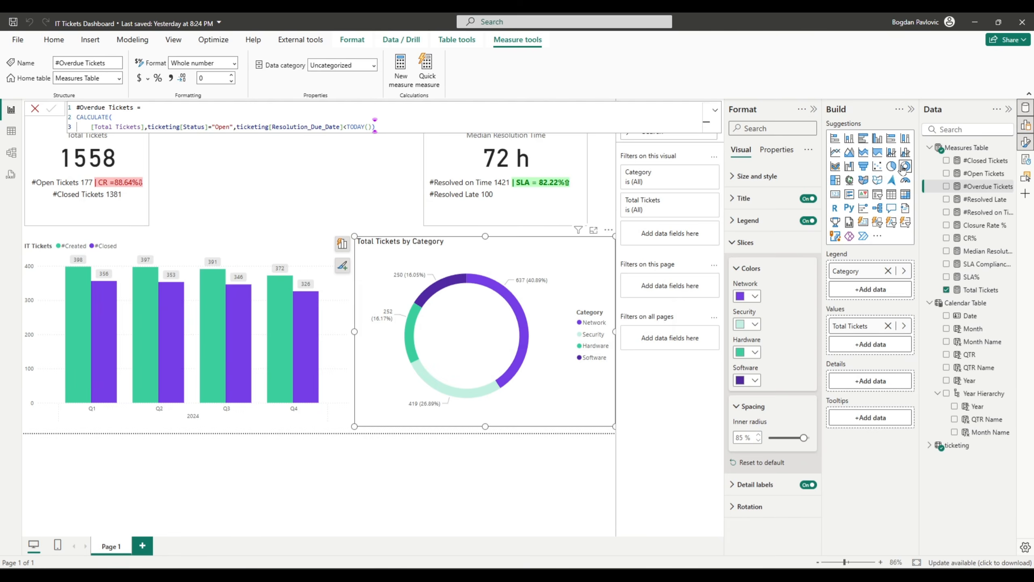
- Insert a card visual showing the #Overdue Tickets measure and place it over the donut chart
{"action": "left_click", "coordinate": [417, 430]}
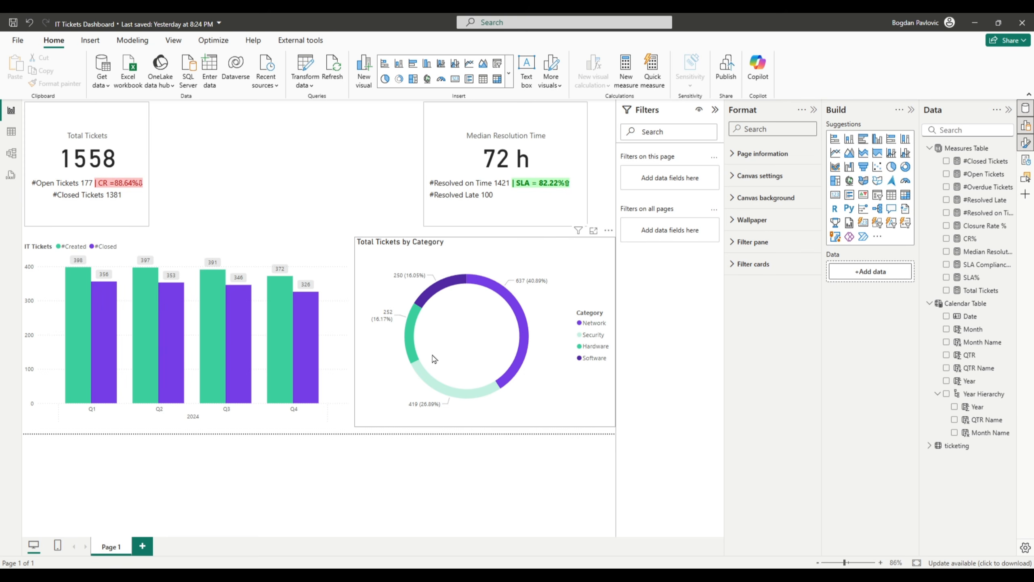
{"action": "left_click", "coordinate": [510, 72]}
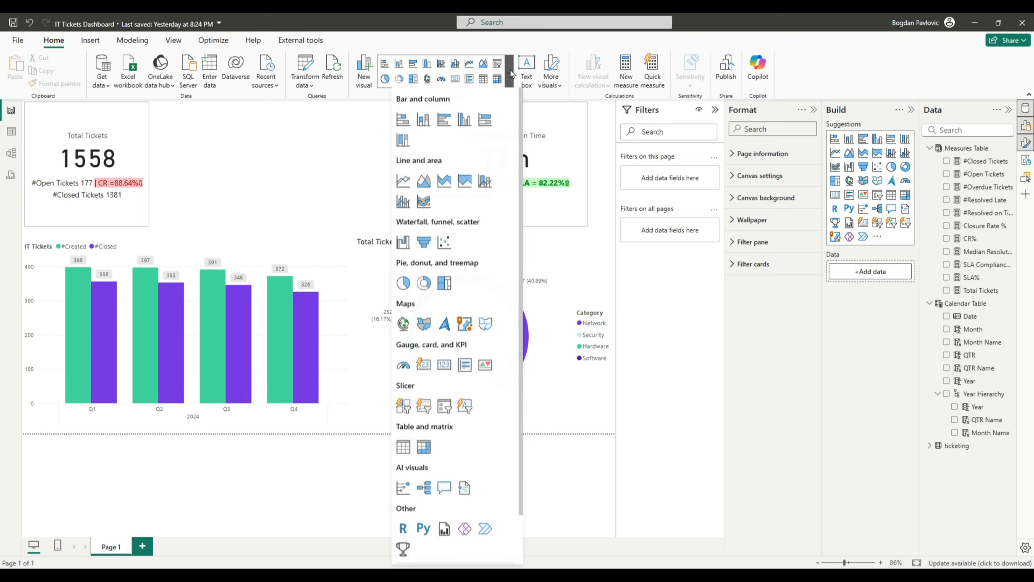
{"action": "left_click", "coordinate": [443, 365]}
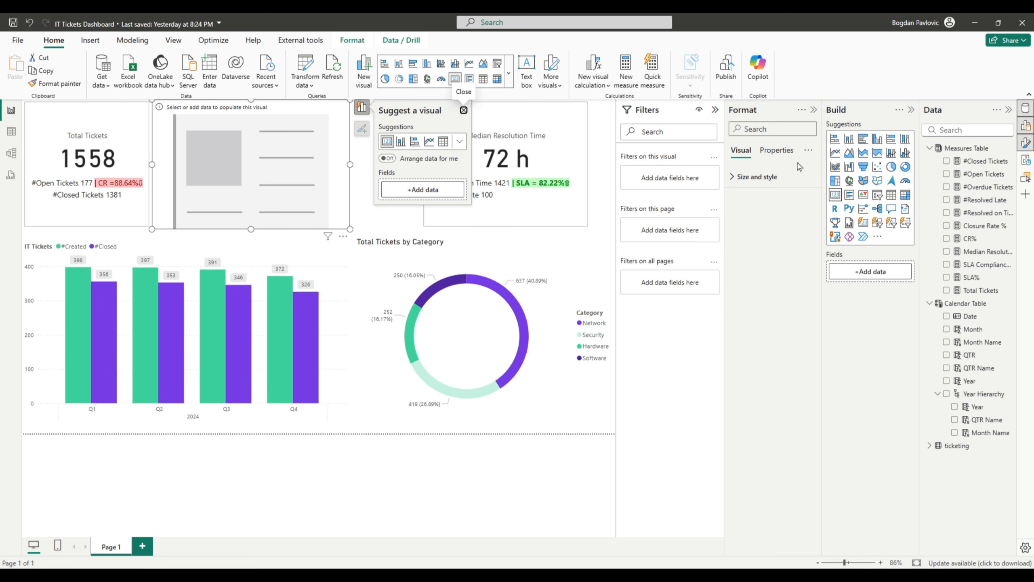
{"action": "left_click", "coordinate": [955, 129]}
{"action": "type", "text": "overd"}
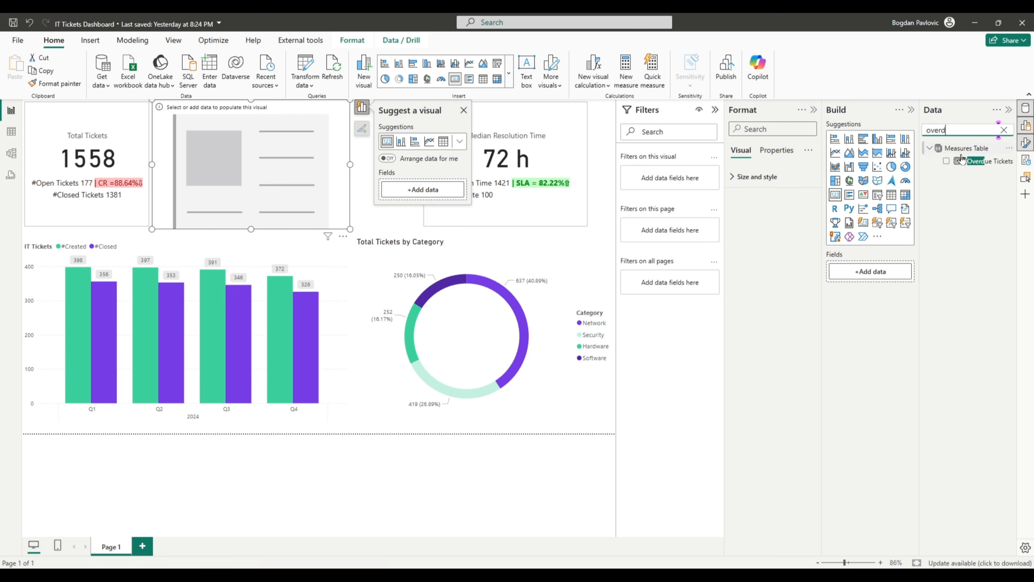
{"action": "left_click_drag", "start_coordinate": [975, 161], "coordinate": [458, 335]}
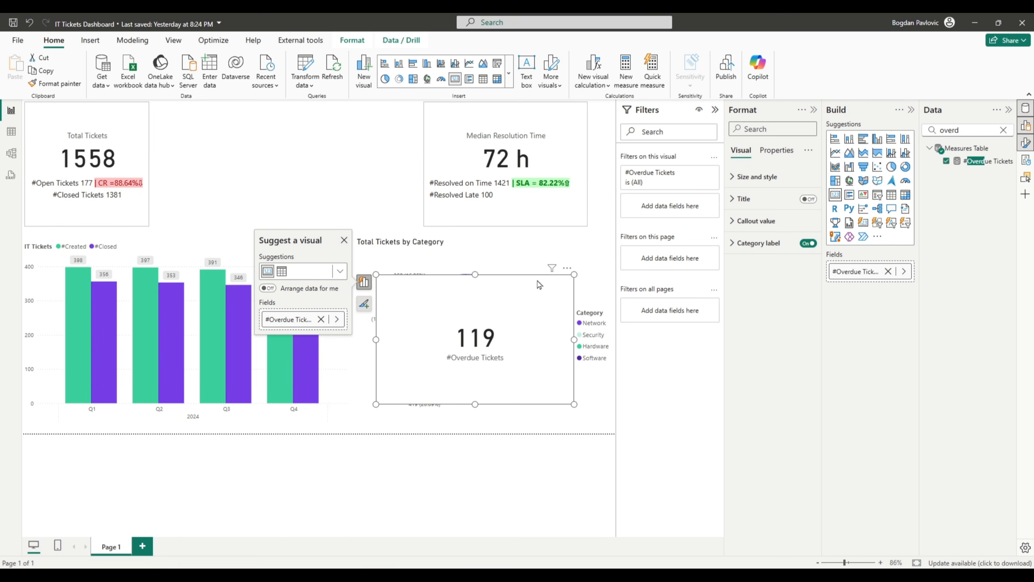
- Fit the #Overdue Tickets card inside the donut ring at about 199 wide by 155 high, and turn off its background
{"action": "left_click_drag", "start_coordinate": [574, 274], "coordinate": [467, 333]}
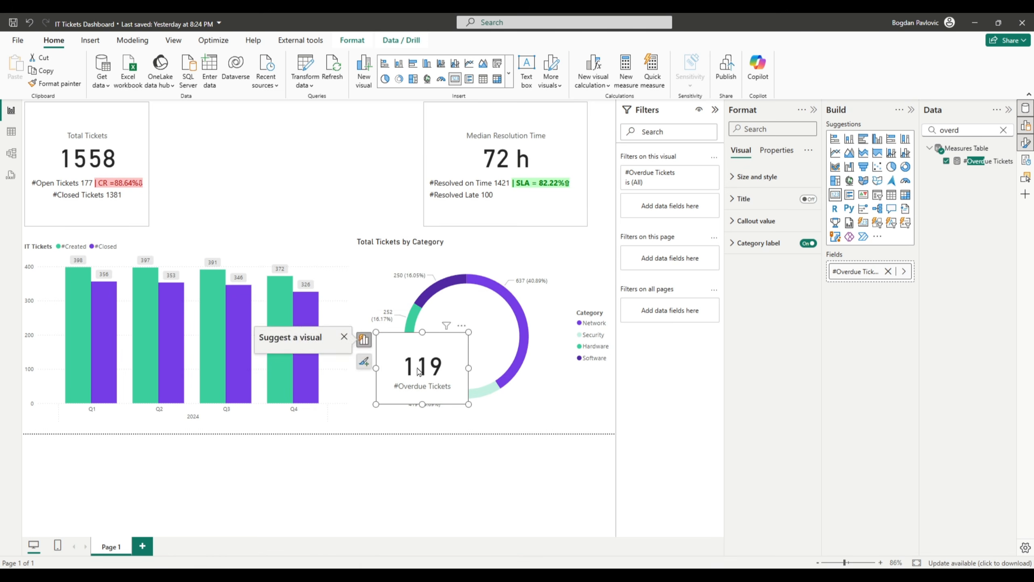
{"action": "left_click_drag", "start_coordinate": [423, 367], "coordinate": [469, 337]}
{"action": "left_click", "coordinate": [763, 176]}
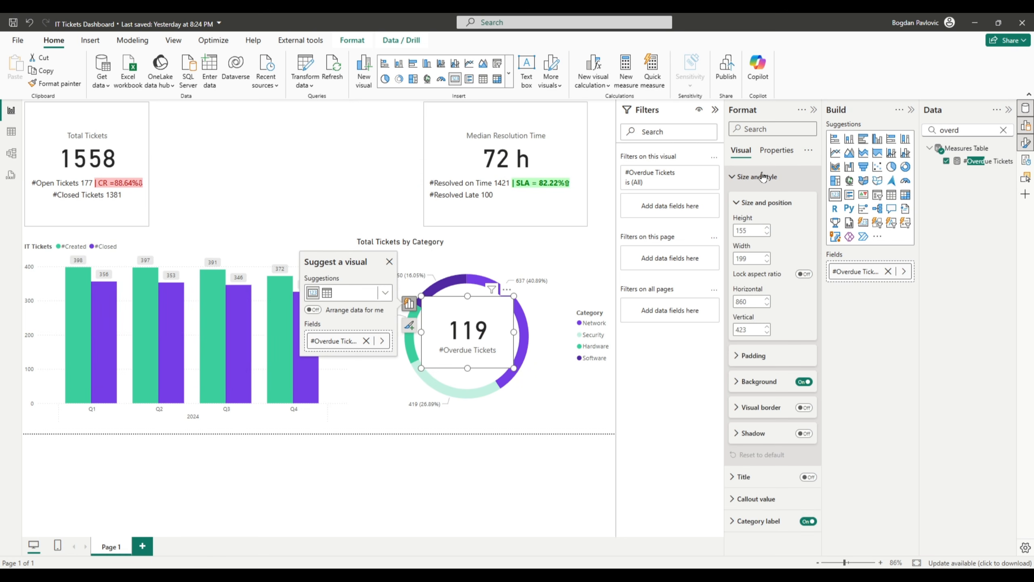
{"action": "left_click", "coordinate": [802, 382]}
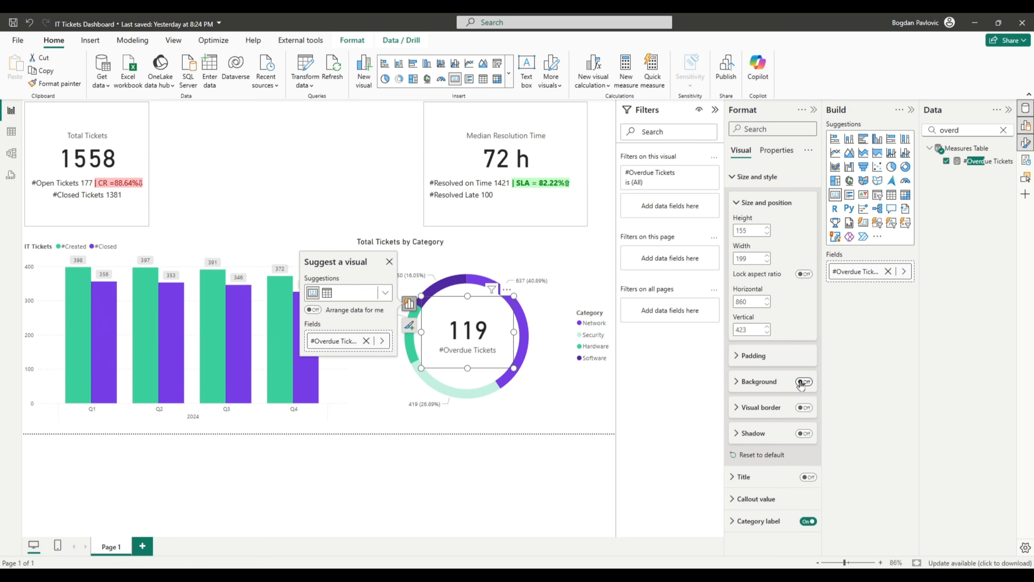
{"action": "left_click", "coordinate": [520, 506]}
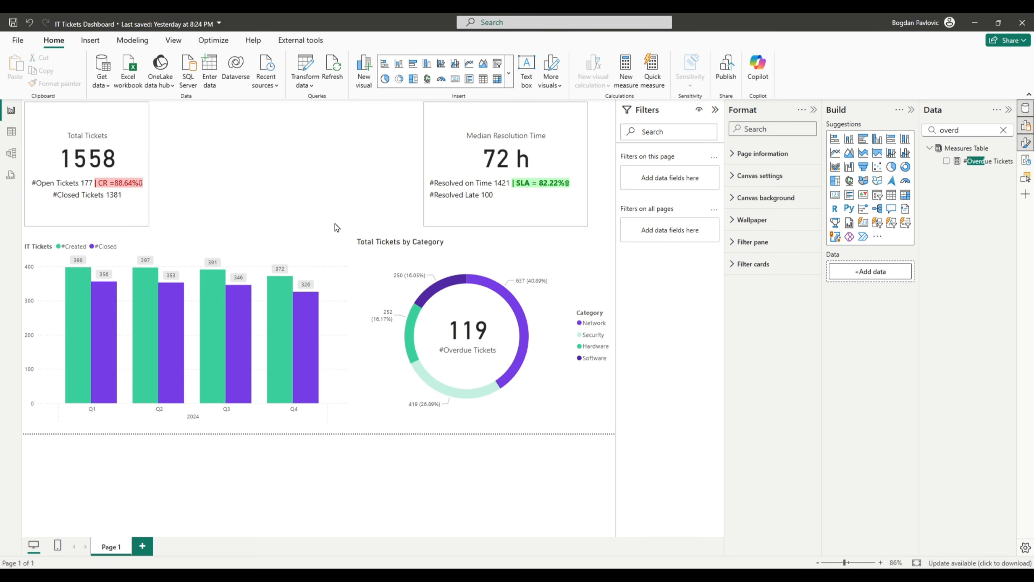
- Group the donut chart with the #Overdue Tickets card and move the group slightly down to a vertical position of about 310
{"action": "left_click_drag", "start_coordinate": [336, 222], "coordinate": [659, 432]}
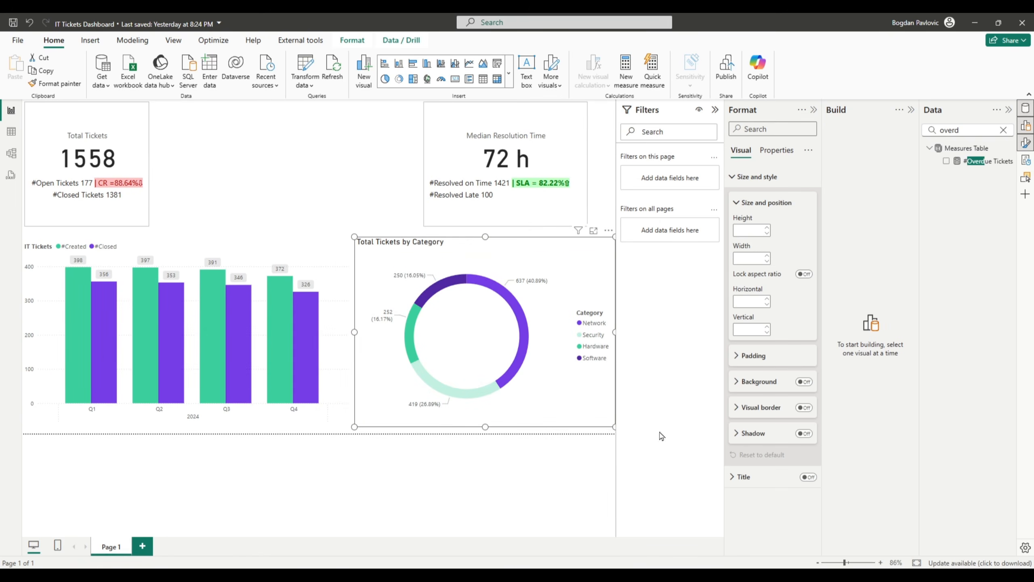
{"action": "right_click", "coordinate": [476, 295]}
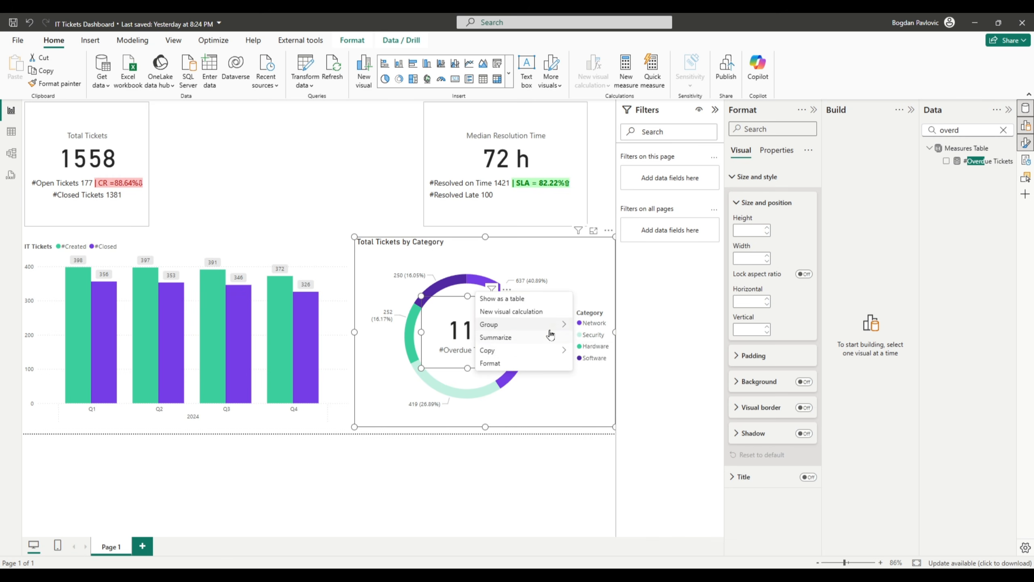
{"action": "mouse_move", "coordinate": [554, 325]}
{"action": "left_click", "coordinate": [606, 326]}
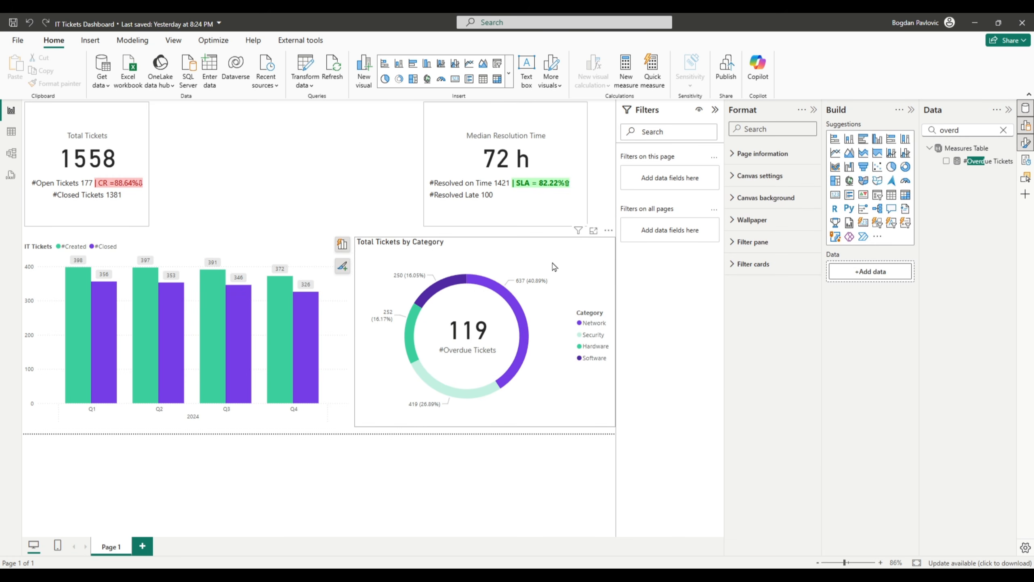
{"action": "left_click_drag", "start_coordinate": [562, 261], "coordinate": [576, 303]}
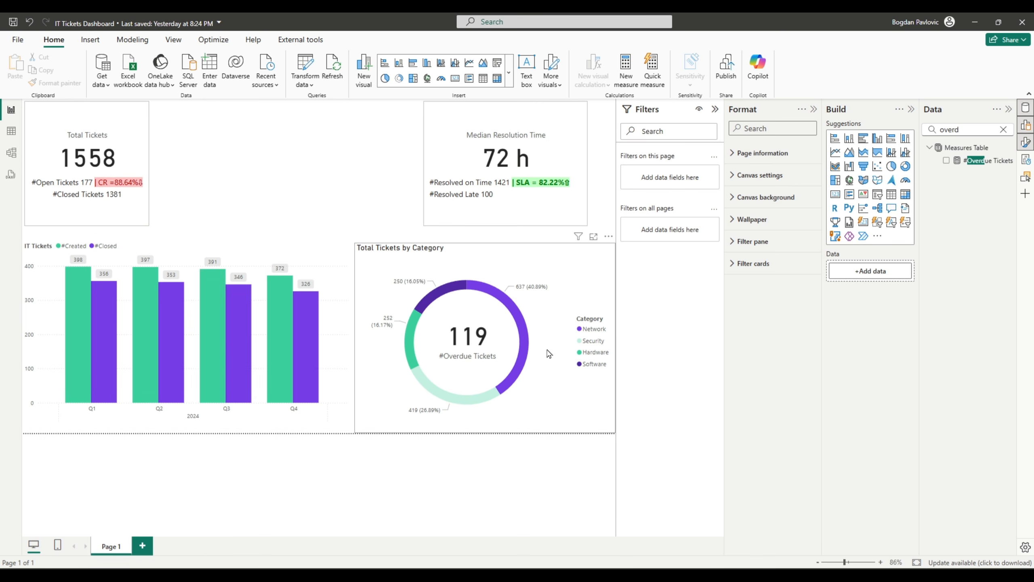
- Cross-filter the report page by the Network slice of the donut chart
{"action": "left_click", "coordinate": [525, 352]}
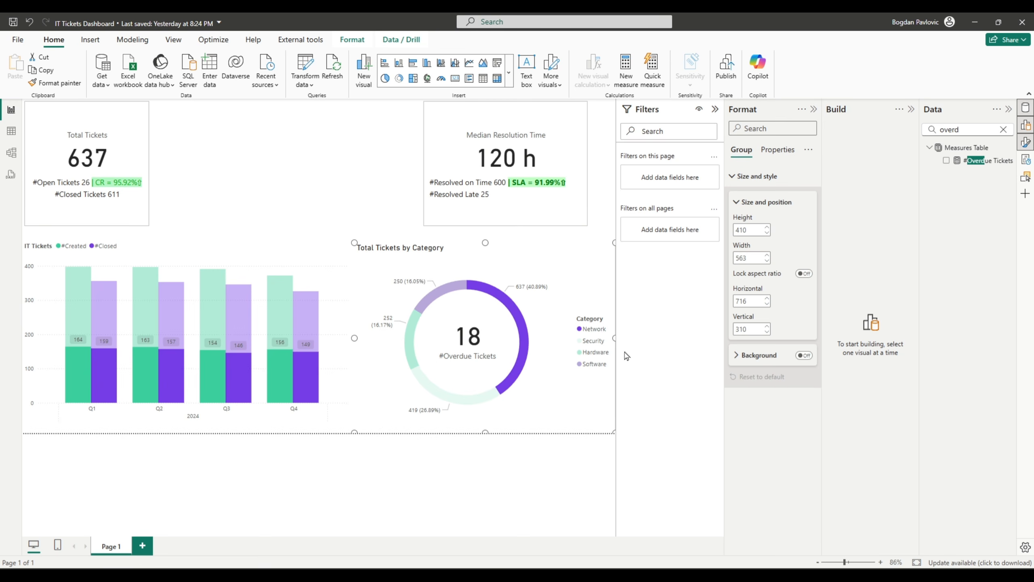
- Cross-filter the report page by the Hardware category of the donut chart
{"action": "left_click", "coordinate": [594, 353]}
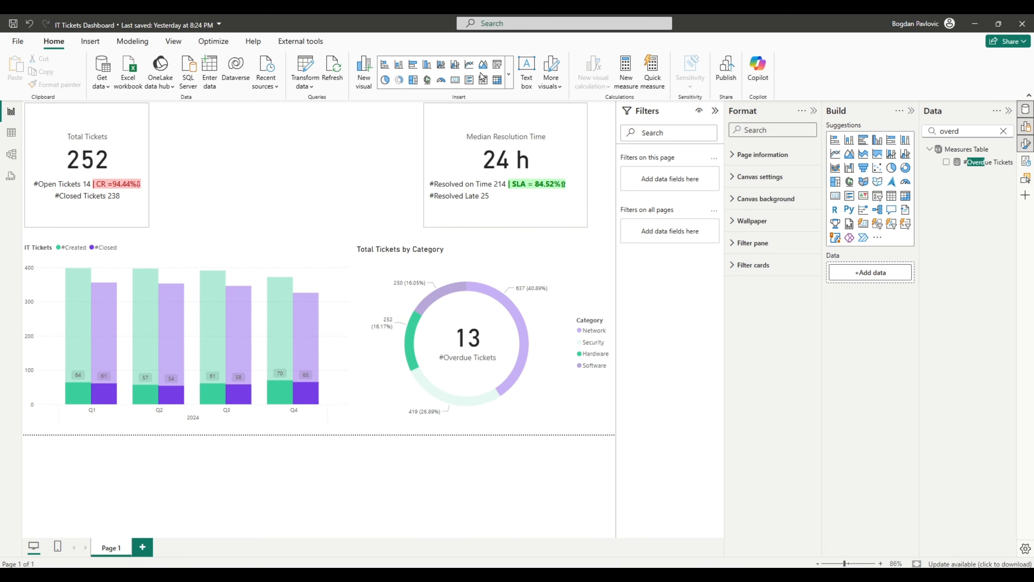
- Insert a matrix visual and move it up over the Median Resolution Time card
{"action": "left_click", "coordinate": [510, 72]}
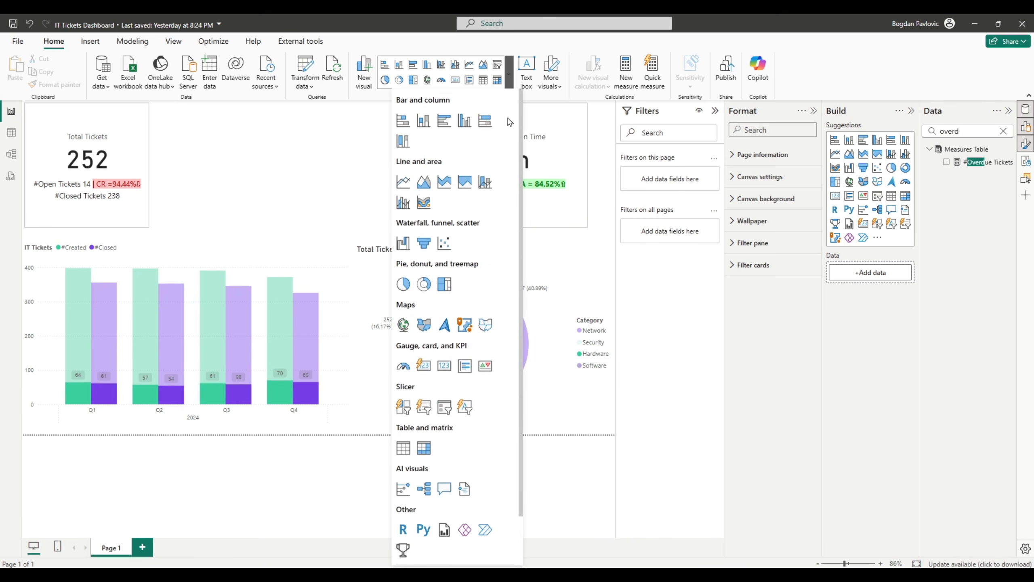
{"action": "left_click", "coordinate": [427, 451]}
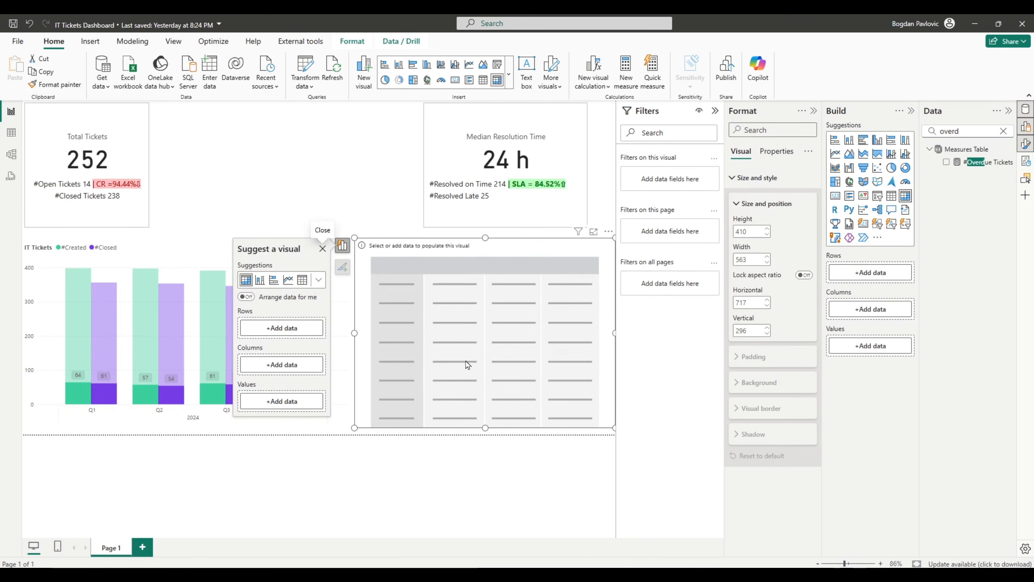
{"action": "left_click_drag", "start_coordinate": [465, 364], "coordinate": [461, 231]}
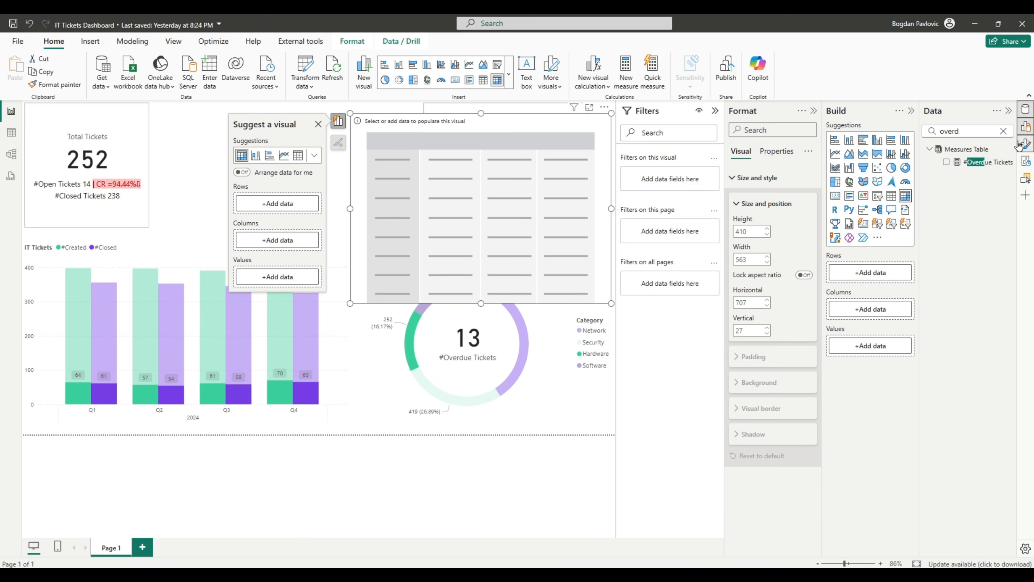
- Add the Calendar Table's Year Hierarchy to the matrix columns and the SLA Compliance Rate% measure to its values
{"action": "left_click", "coordinate": [1004, 131]}
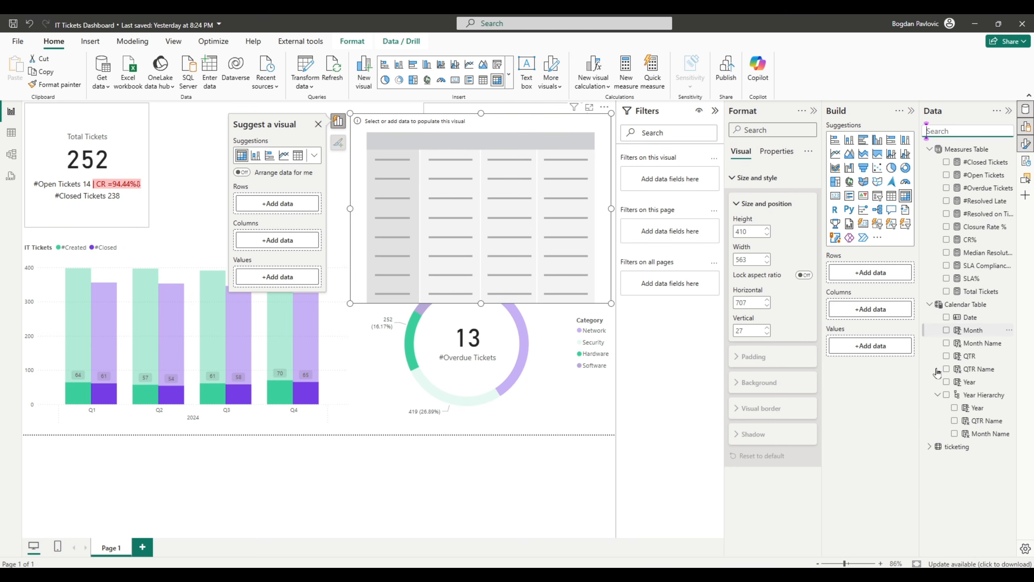
{"action": "left_click_drag", "start_coordinate": [983, 394], "coordinate": [278, 241]}
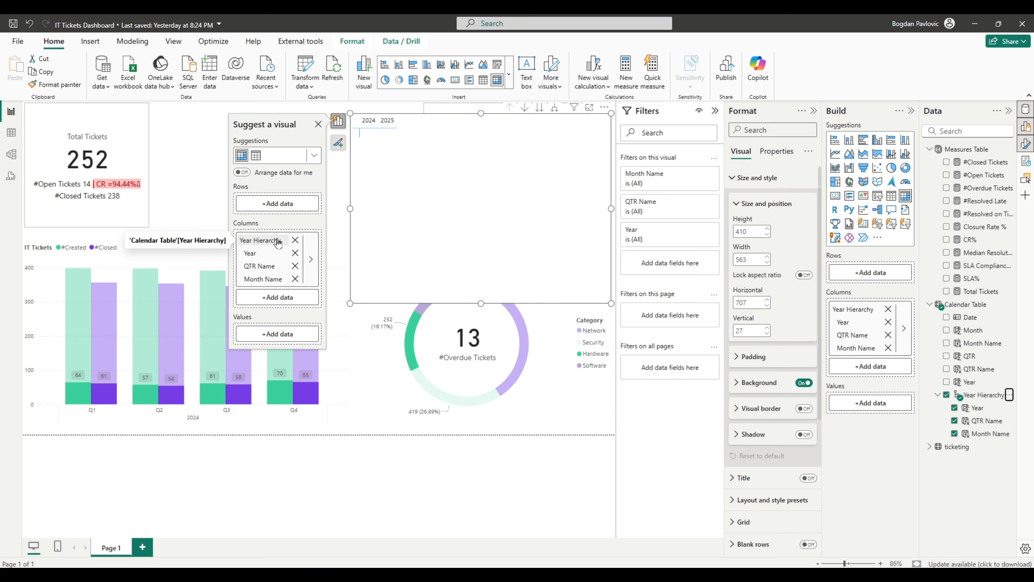
{"action": "left_click", "coordinate": [969, 128]}
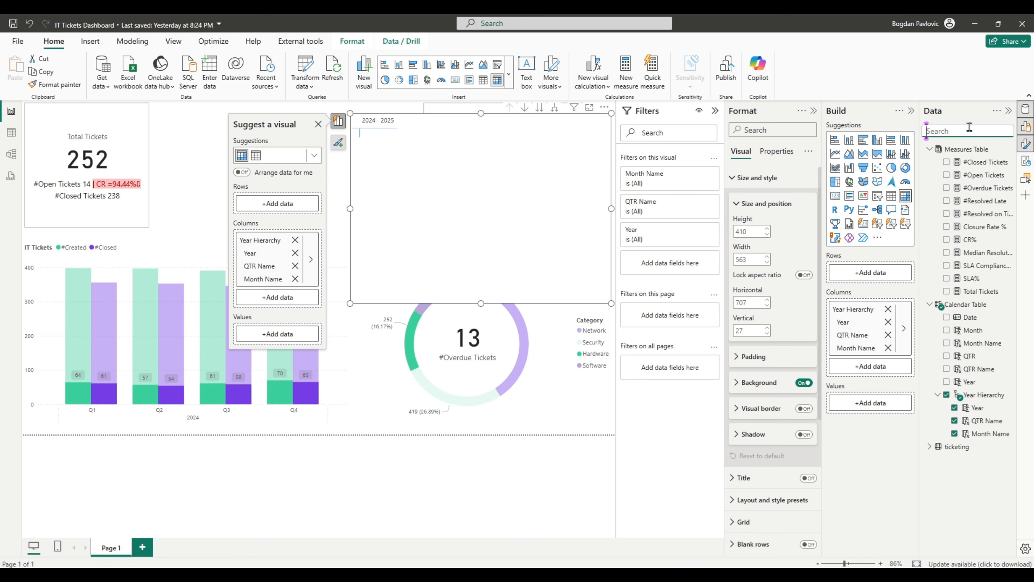
{"action": "type", "text": "sla"}
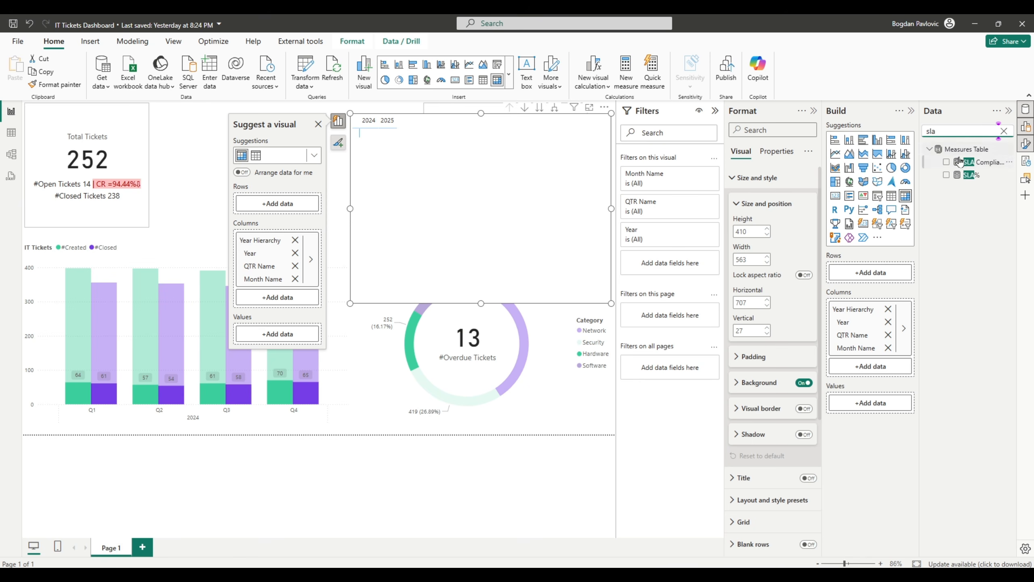
{"action": "left_click_drag", "start_coordinate": [960, 162], "coordinate": [254, 344]}
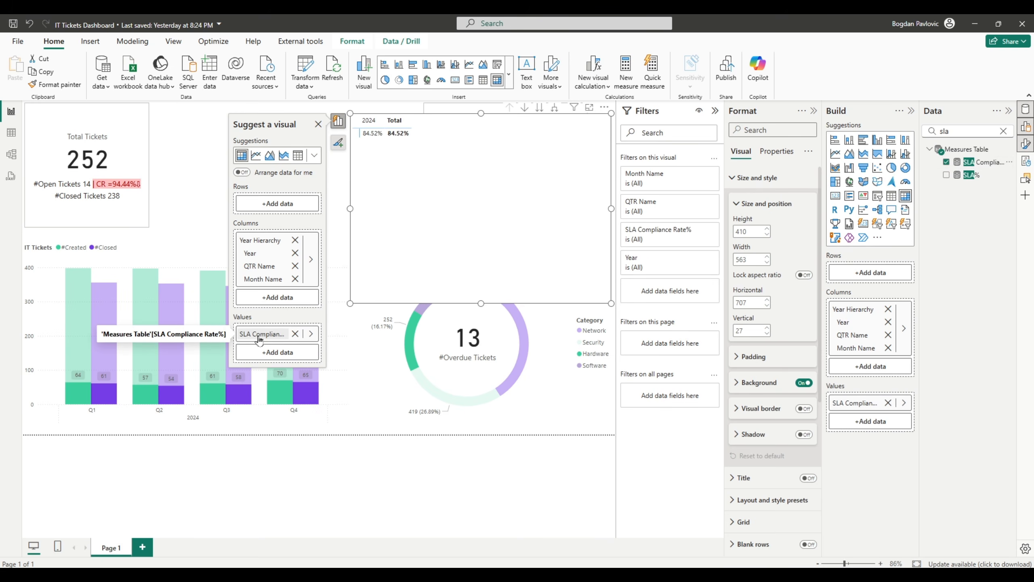
- Add the Assigned_To field to the matrix rows and expand the year columns down one level to quarters
{"action": "left_click", "coordinate": [1003, 130]}
{"action": "type", "text": "assig"}
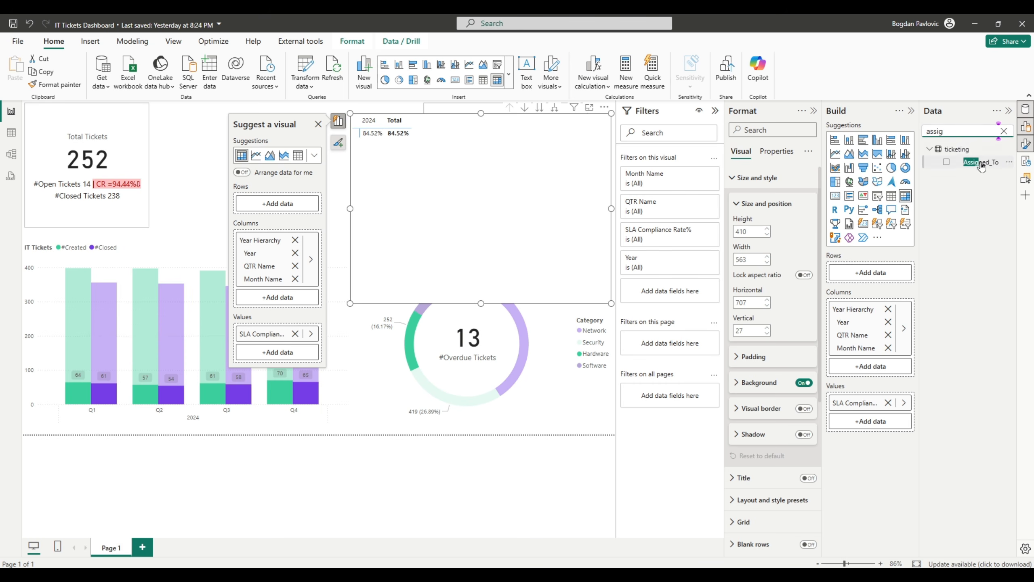
{"action": "left_click_drag", "start_coordinate": [977, 162], "coordinate": [272, 209]}
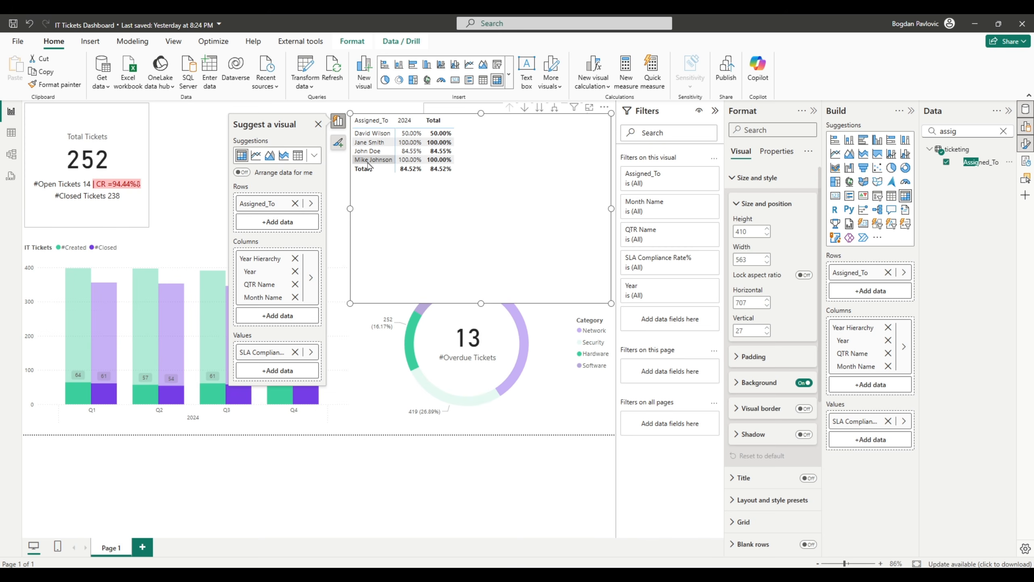
{"action": "left_click_drag", "start_coordinate": [541, 152], "coordinate": [536, 150]}
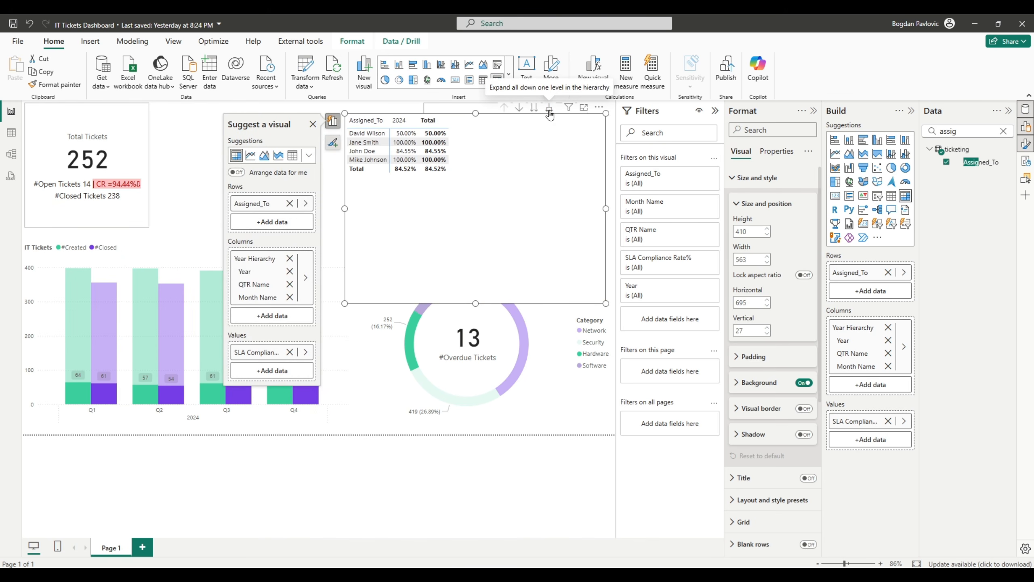
{"action": "left_click", "coordinate": [549, 109]}
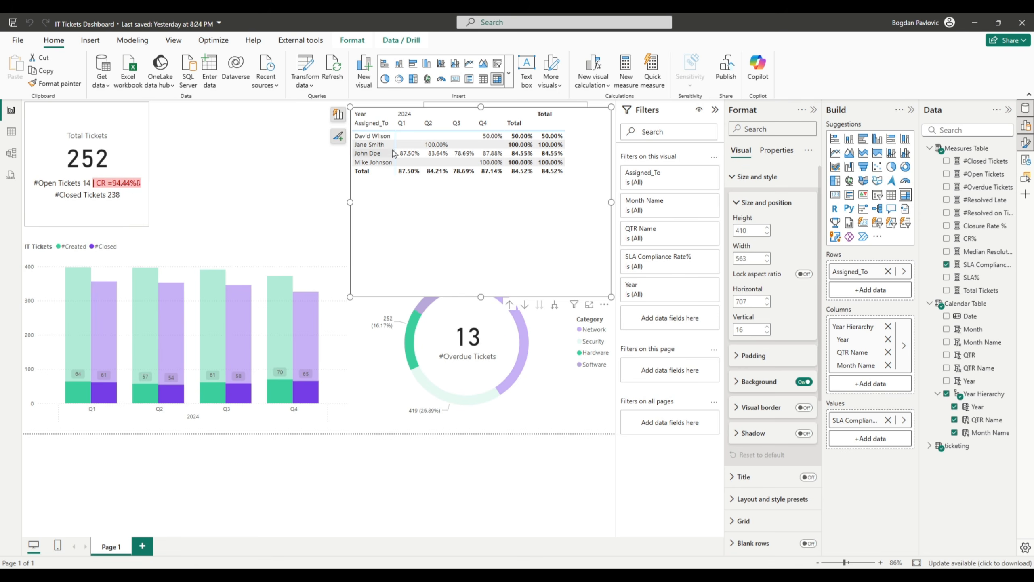
- Clear the Hardware cross-filter made through the donut chart
{"action": "left_click", "coordinate": [415, 326]}
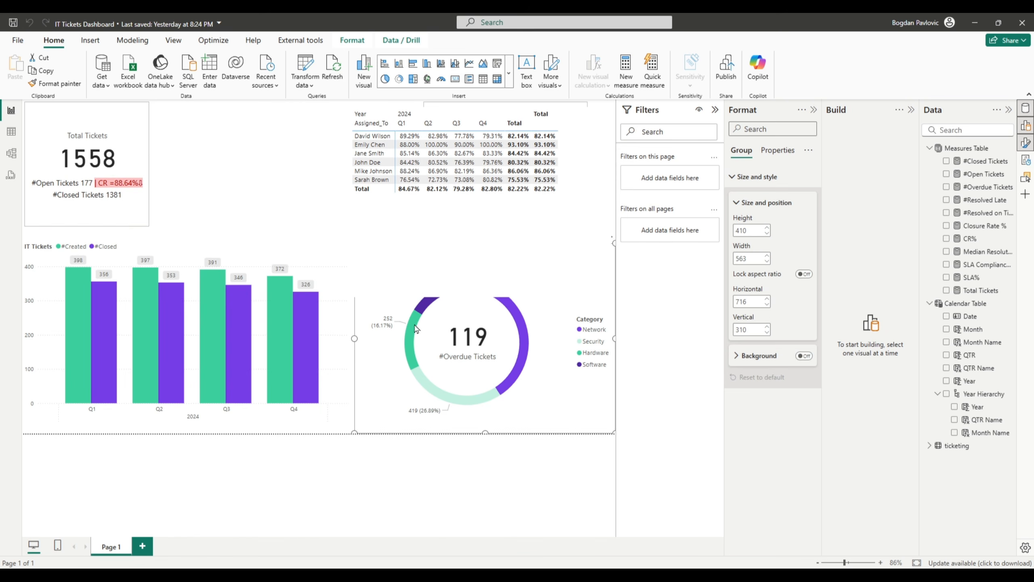
- Turn off the column subtotals and row subtotals of the matrix
{"action": "left_click", "coordinate": [416, 267]}
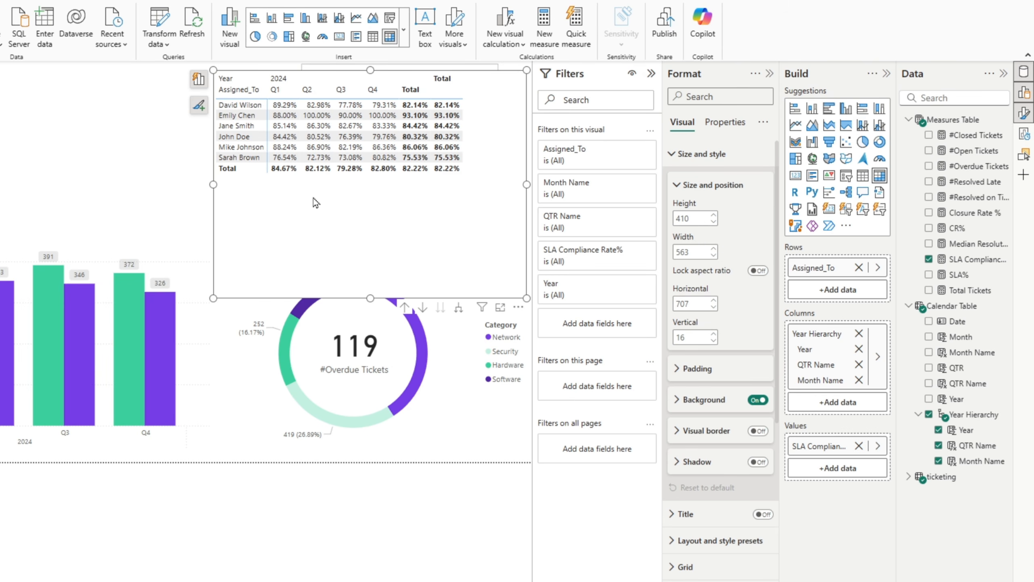
{"action": "left_click", "coordinate": [678, 155]}
{"action": "left_click", "coordinate": [763, 366]}
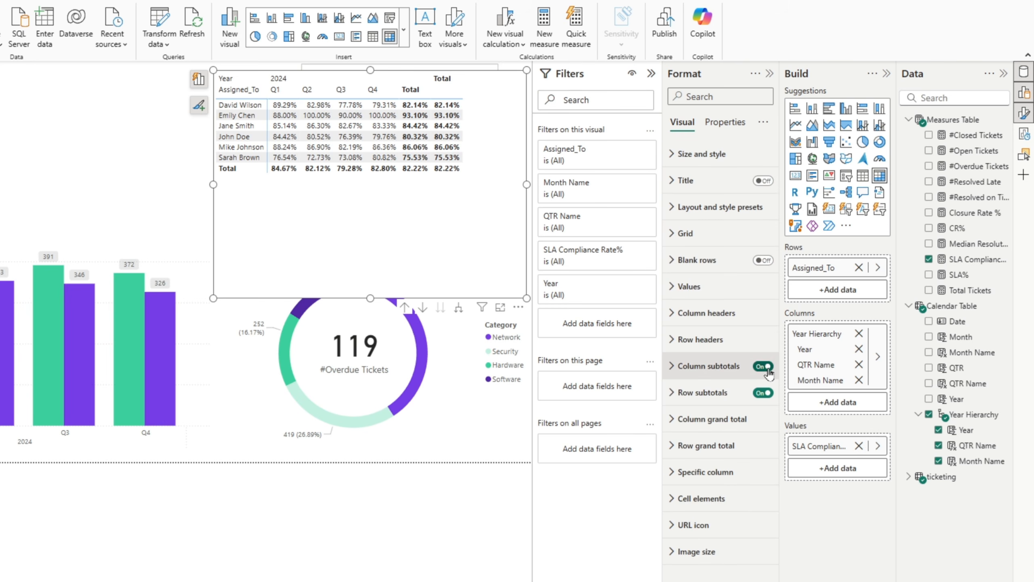
{"action": "left_click", "coordinate": [763, 393]}
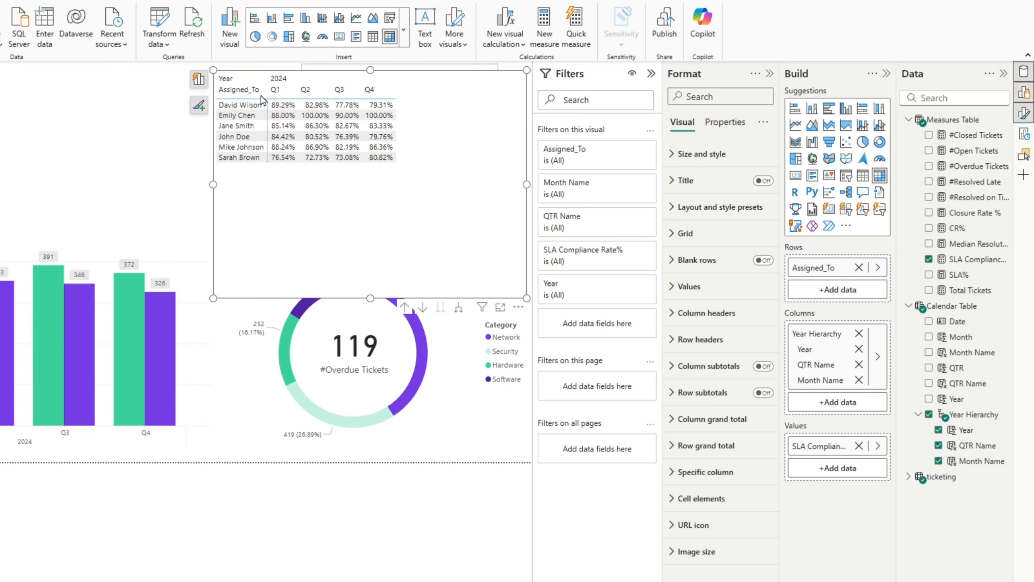
- Rename the Assigned_To row field of the matrix to a blank name so its header shows no text
{"action": "left_click", "coordinate": [199, 80]}
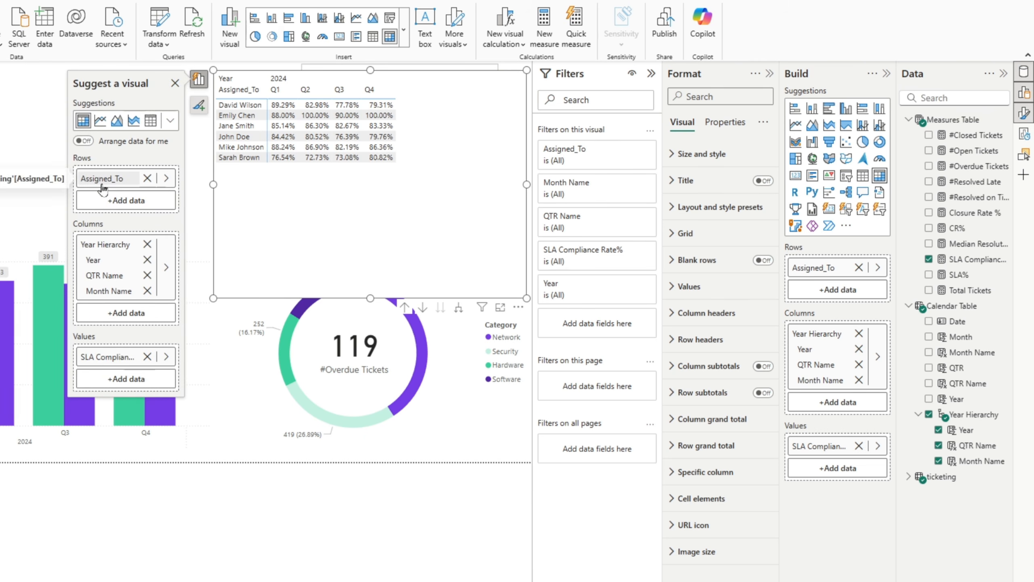
{"action": "left_click", "coordinate": [104, 186]}
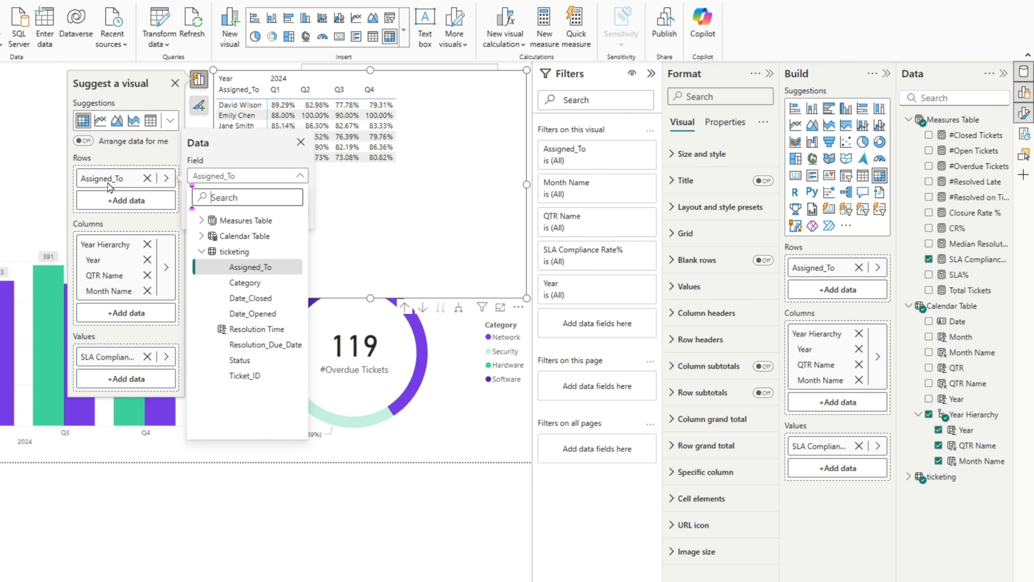
{"action": "left_click", "coordinate": [122, 179]}
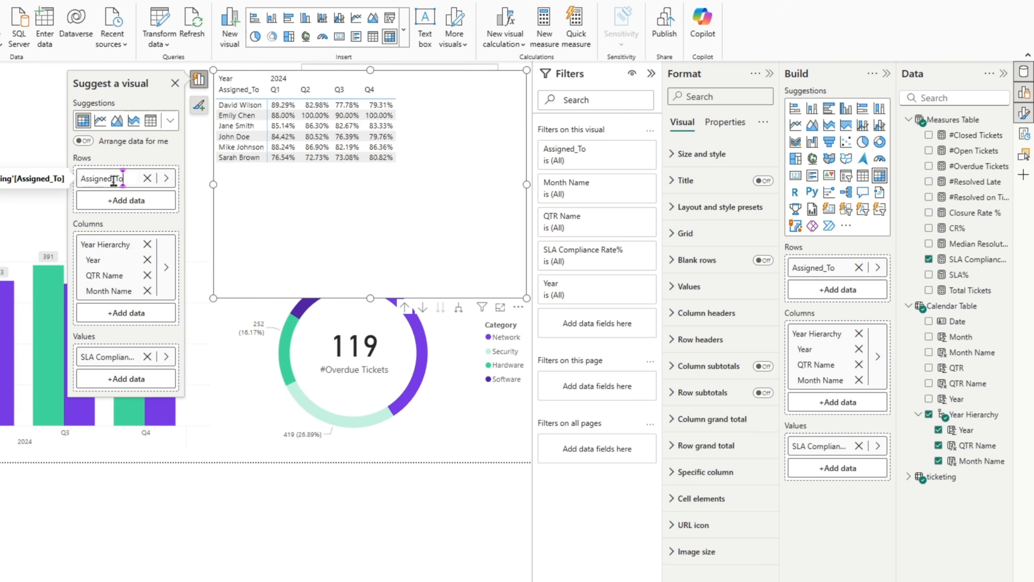
{"action": "key", "text": "BackSpace"}
{"action": "key", "text": "BackSpace"}
{"action": "key", "text": "BackSpace"}
{"action": "key", "text": "BackSpace"}
{"action": "key", "text": "BackSpace"}
{"action": "key", "text": "BackSpace"}
{"action": "key", "text": "BackSpace"}
{"action": "key", "text": "BackSpace"}
{"action": "key", "text": "BackSpace"}
{"action": "key", "text": "BackSpace"}
{"action": "key", "text": "BackSpace"}
{"action": "key", "text": "Return"}
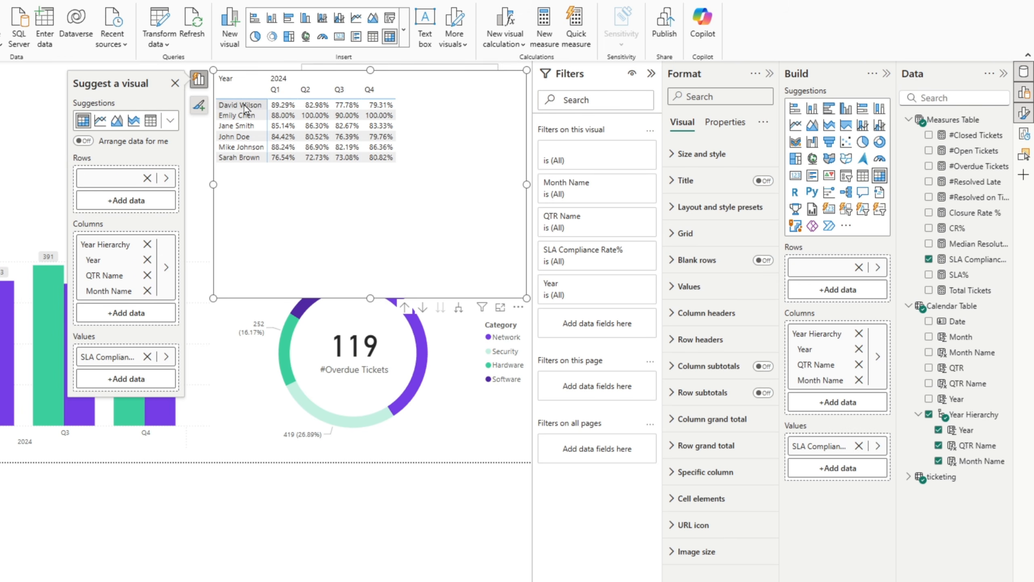
- Turn on the matrix title and set its text to "SLA Rate %"
{"action": "left_click", "coordinate": [767, 182]}
{"action": "left_click", "coordinate": [713, 185]}
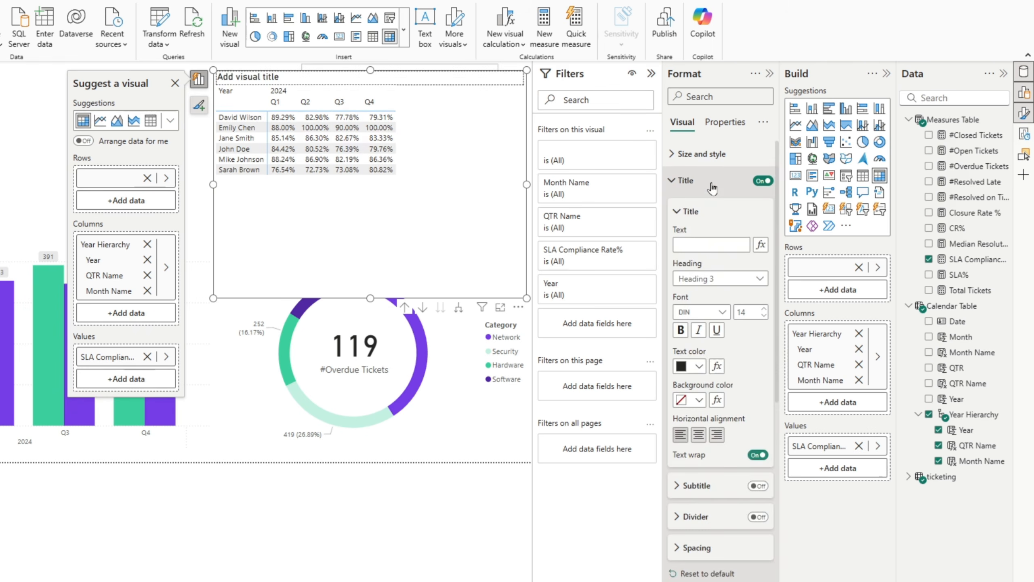
{"action": "left_click", "coordinate": [708, 244]}
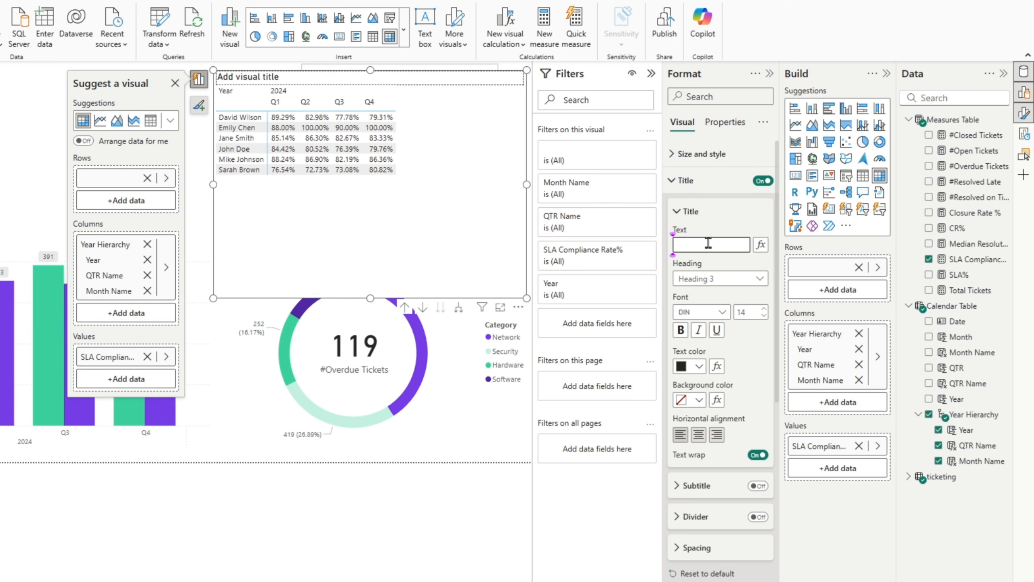
{"action": "type", "text": "SLA"}
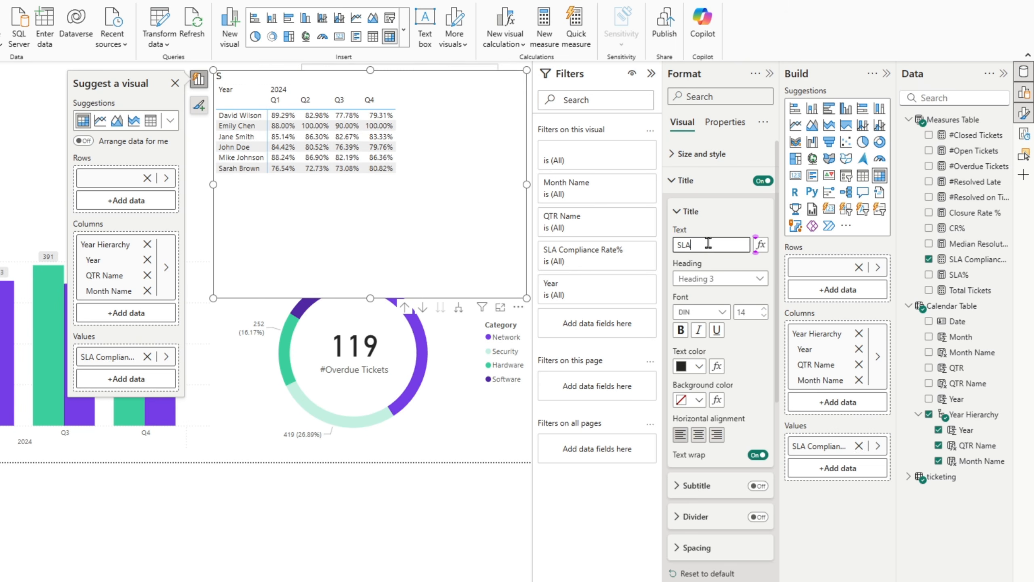
{"action": "type", "text": " Rate%"}
{"action": "left_click", "coordinate": [691, 187]}
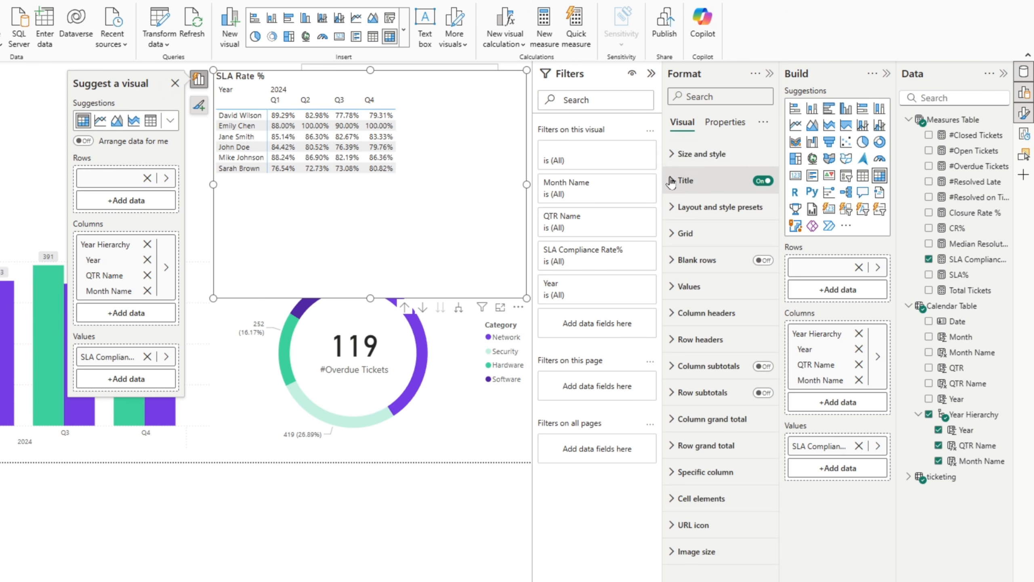
- Apply the Minimal style preset and the Tabular layout to the matrix
{"action": "left_click", "coordinate": [691, 208]}
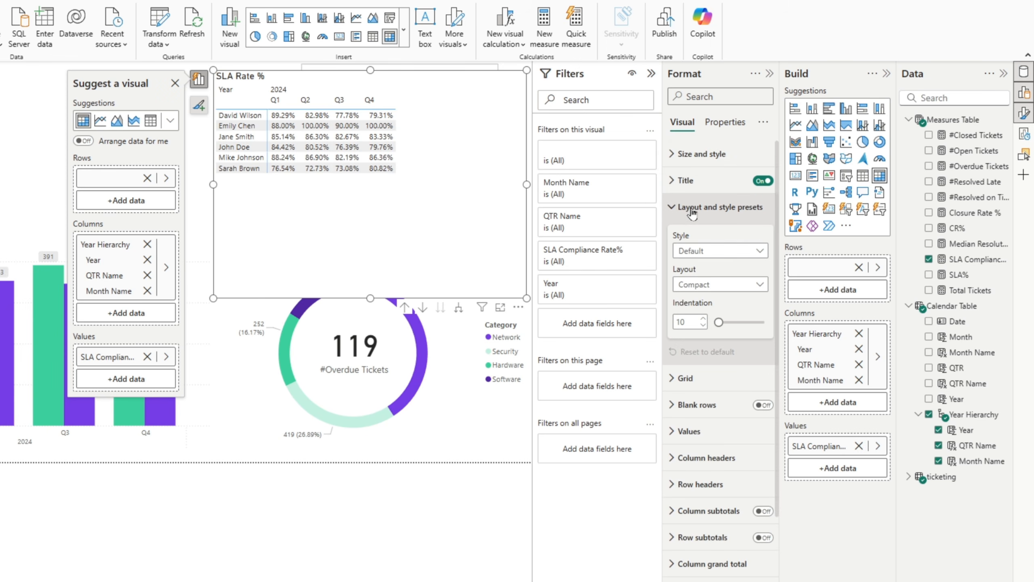
{"action": "left_click", "coordinate": [744, 251]}
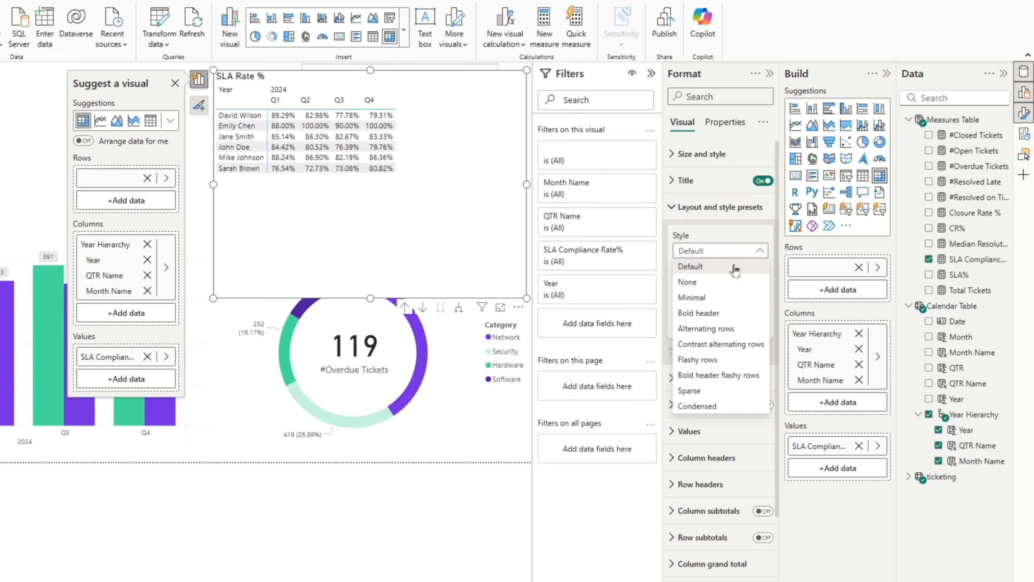
{"action": "left_click", "coordinate": [713, 304]}
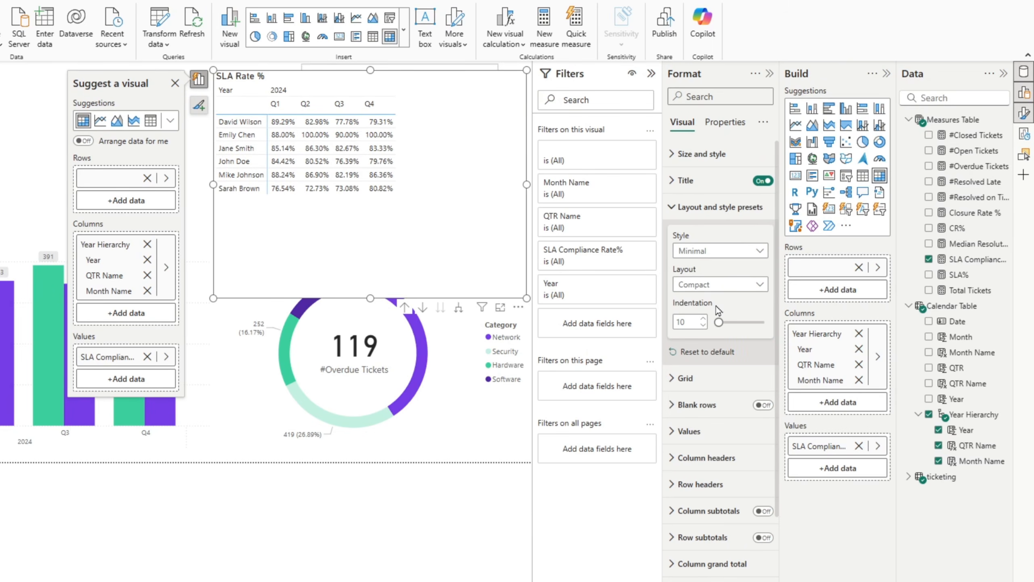
{"action": "left_click", "coordinate": [721, 285]}
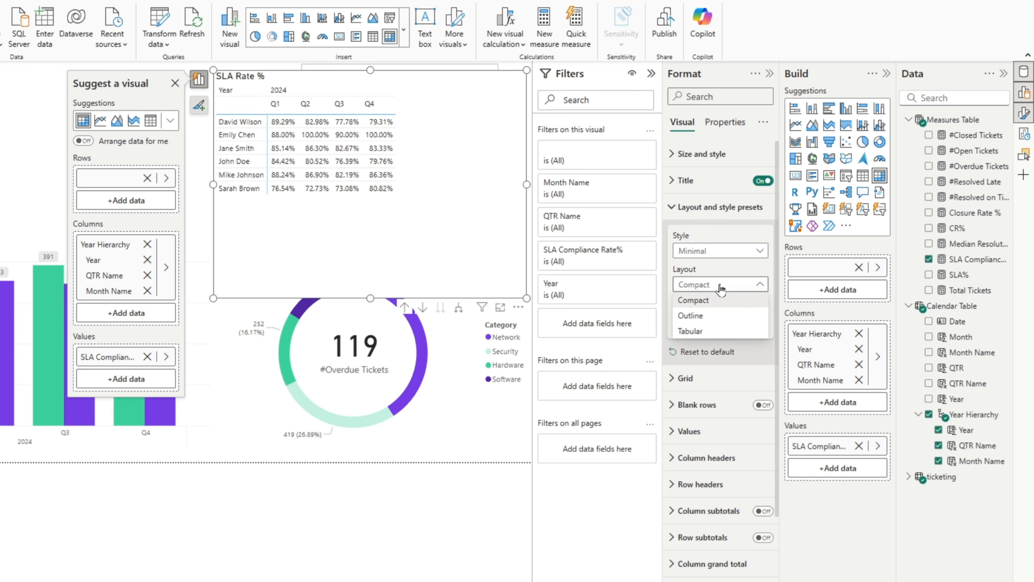
{"action": "left_click", "coordinate": [723, 332]}
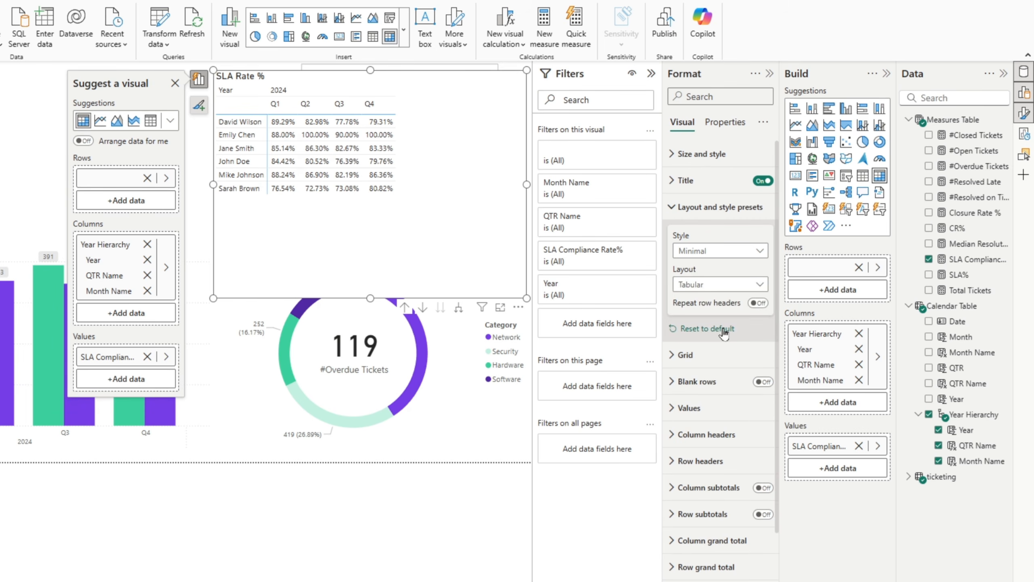
- Turn on the matrix's vertical gridlines and set their width to 2
{"action": "left_click", "coordinate": [696, 357]}
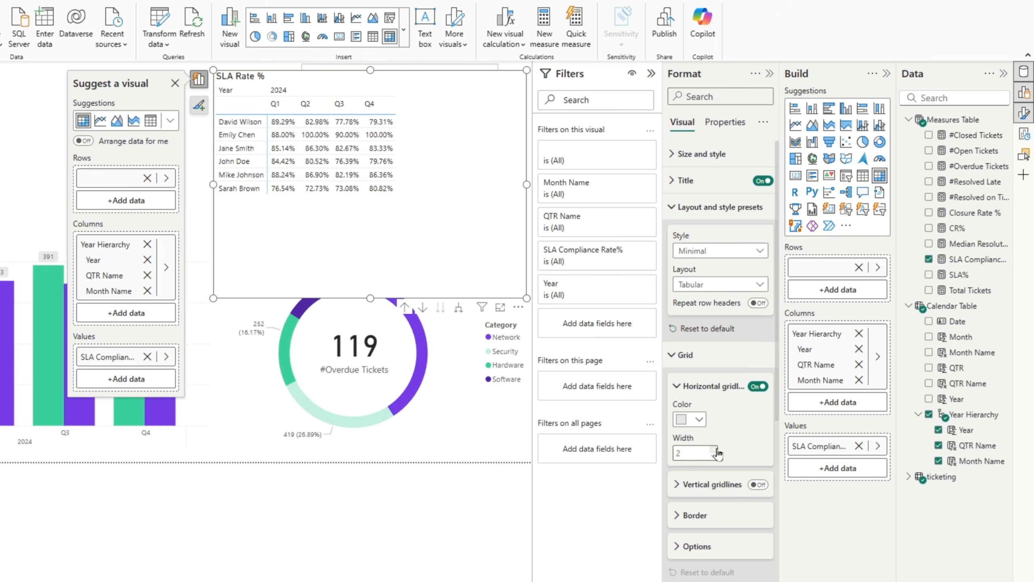
{"action": "left_click", "coordinate": [760, 485]}
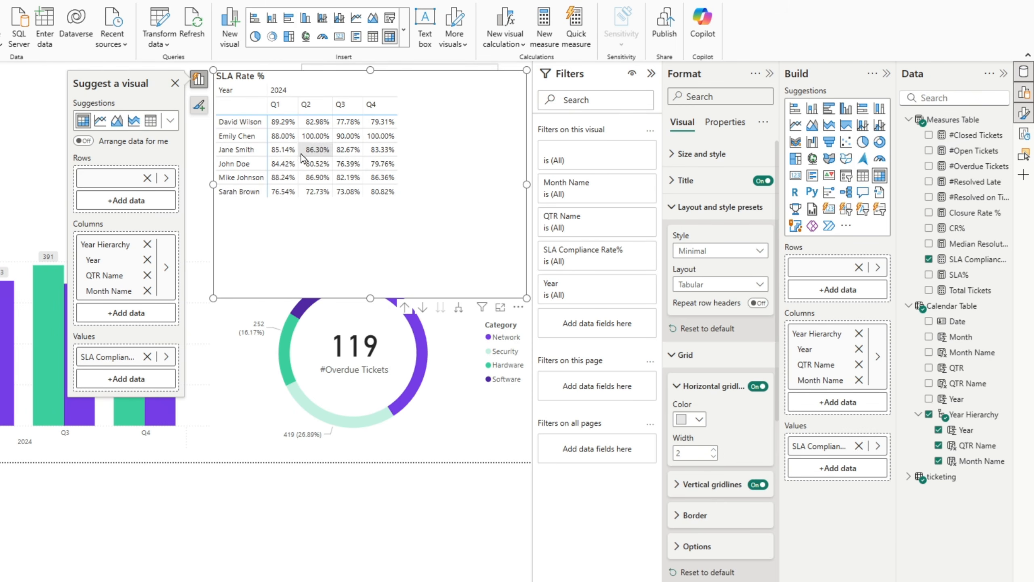
{"action": "left_click", "coordinate": [688, 487]}
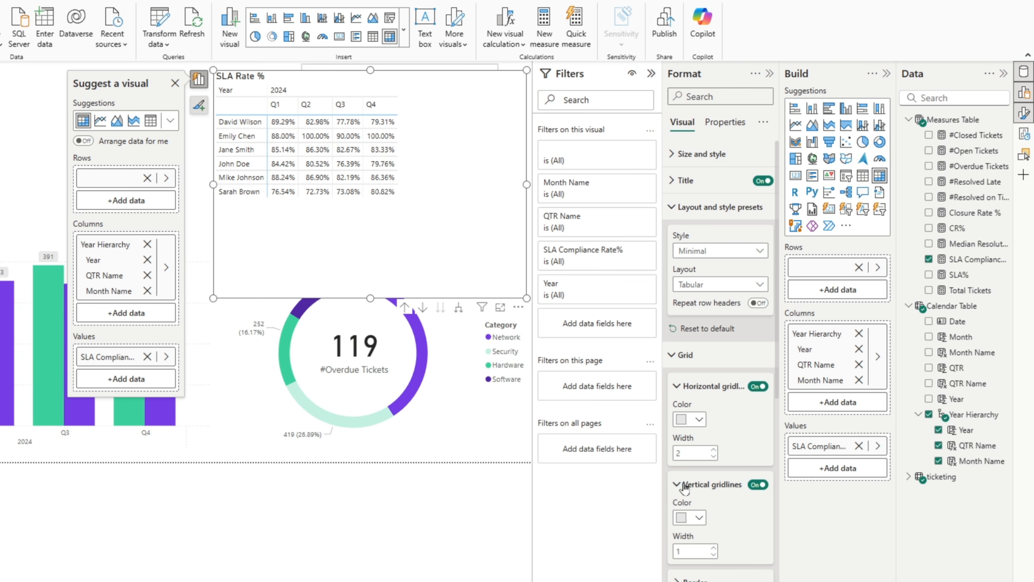
{"action": "left_click", "coordinate": [713, 547]}
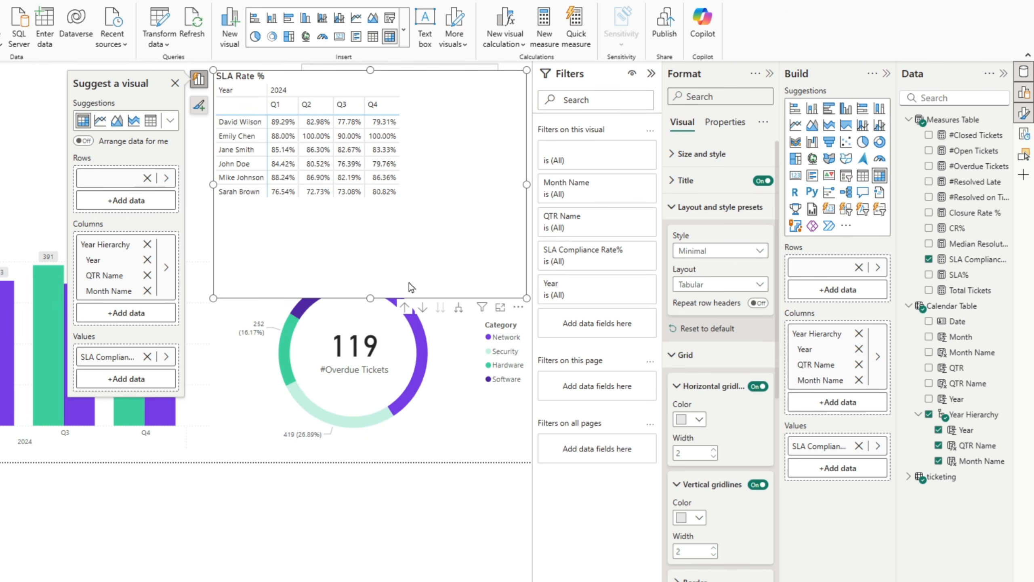
- Drill the matrix columns up from quarters to the year level
{"action": "left_click", "coordinate": [406, 309]}
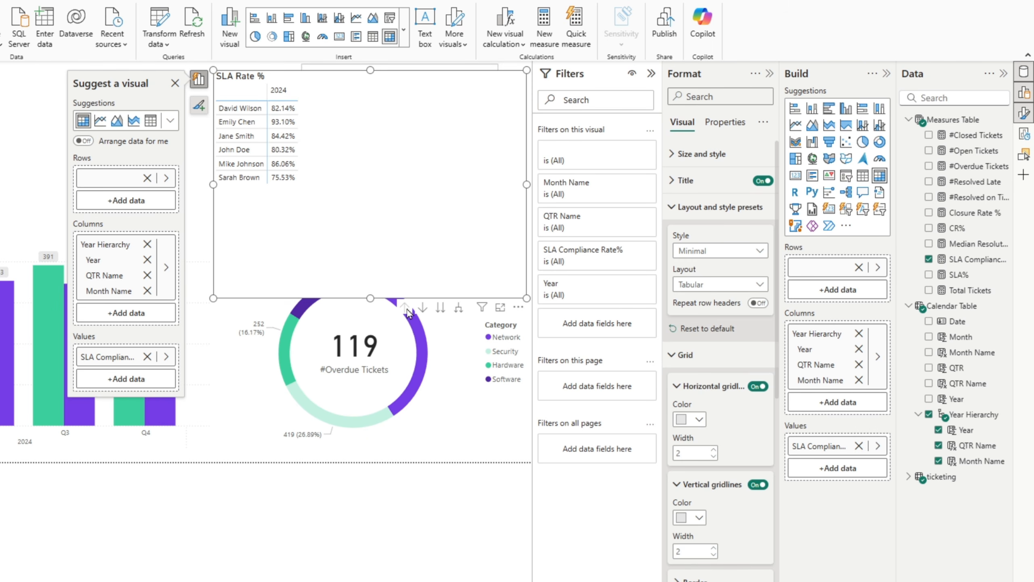
- Expand the matrix columns to the quarter level and turn on background color for the SLA Compliance Rate% cells
{"action": "left_click", "coordinate": [440, 308]}
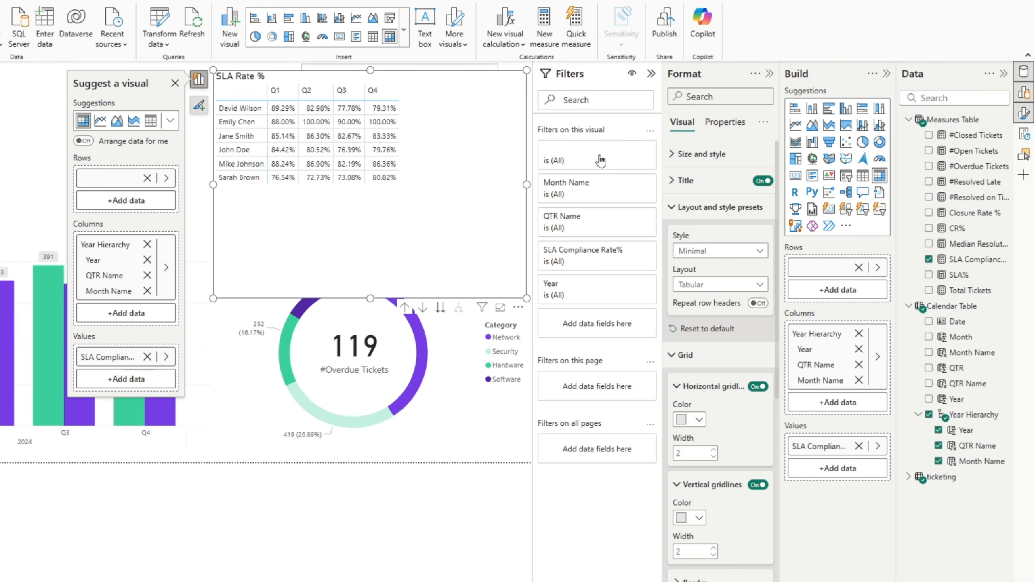
{"action": "left_click", "coordinate": [673, 207]}
{"action": "scroll", "coordinate": [725, 211], "scroll_direction": "down", "scroll_amount": 5}
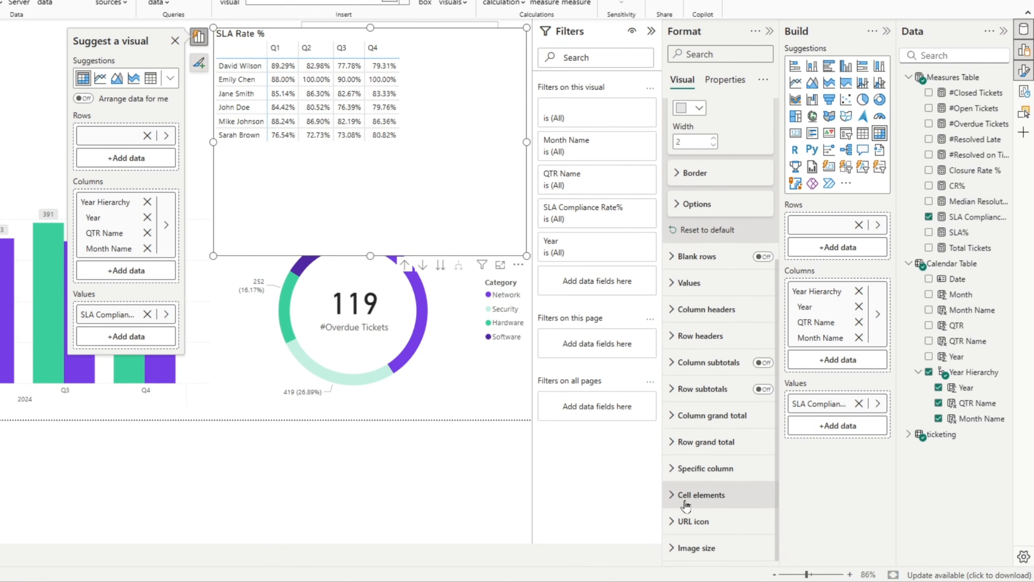
{"action": "left_click", "coordinate": [688, 501]}
{"action": "scroll", "coordinate": [717, 495], "scroll_direction": "down", "scroll_amount": 3}
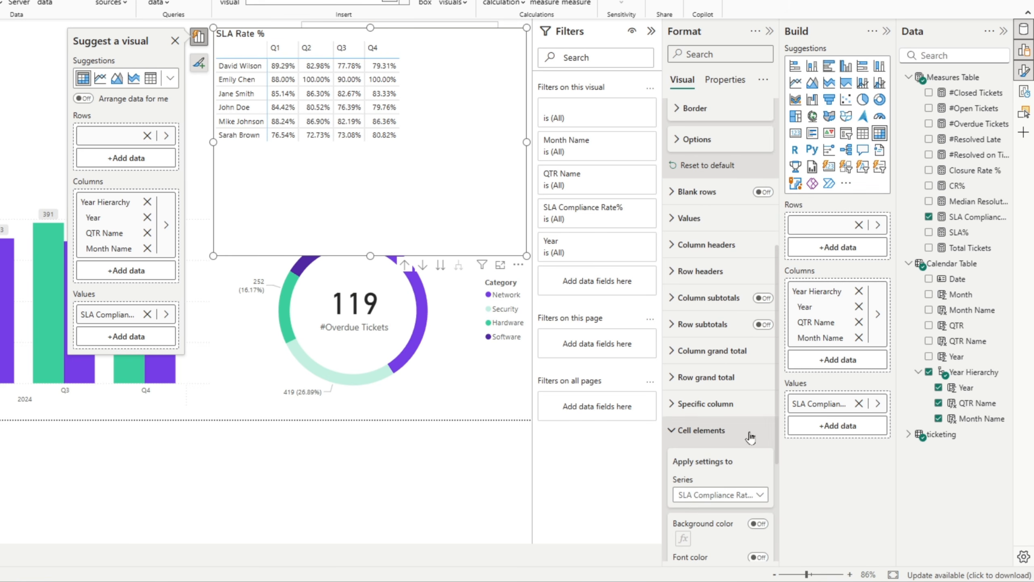
{"action": "scroll", "coordinate": [773, 448], "scroll_direction": "down", "scroll_amount": 3}
{"action": "scroll", "coordinate": [769, 463], "scroll_direction": "down", "scroll_amount": 7}
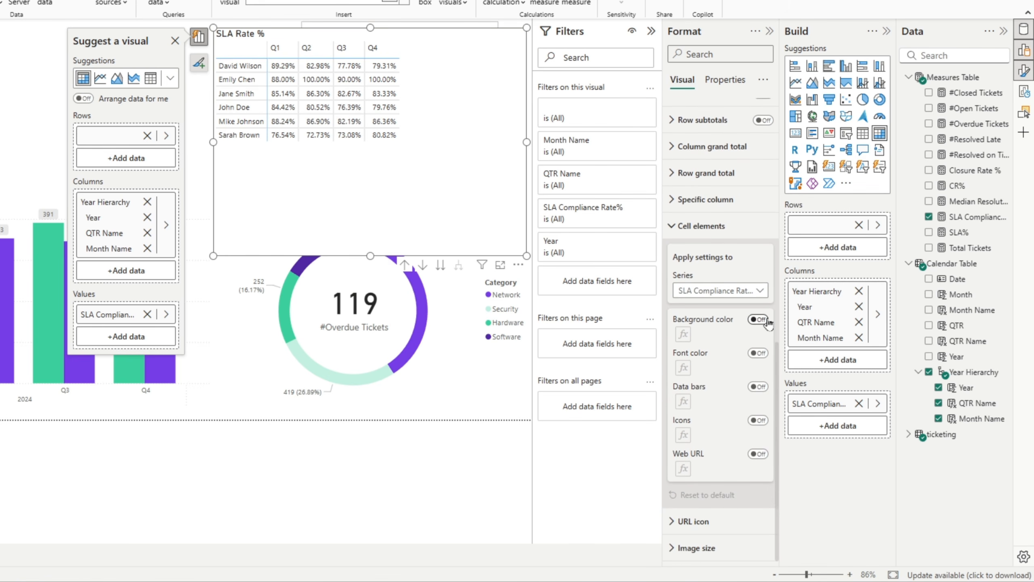
{"action": "left_click", "coordinate": [767, 322]}
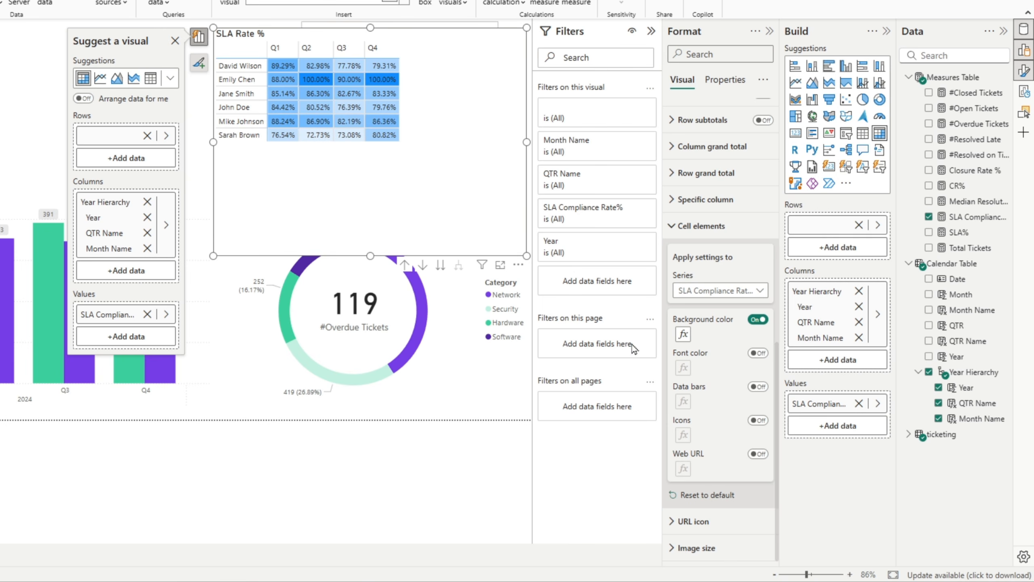
- Set the cell background gradient's minimum to a custom 0.7 in very light mint and its maximum color to dark green
{"action": "left_click", "coordinate": [683, 334]}
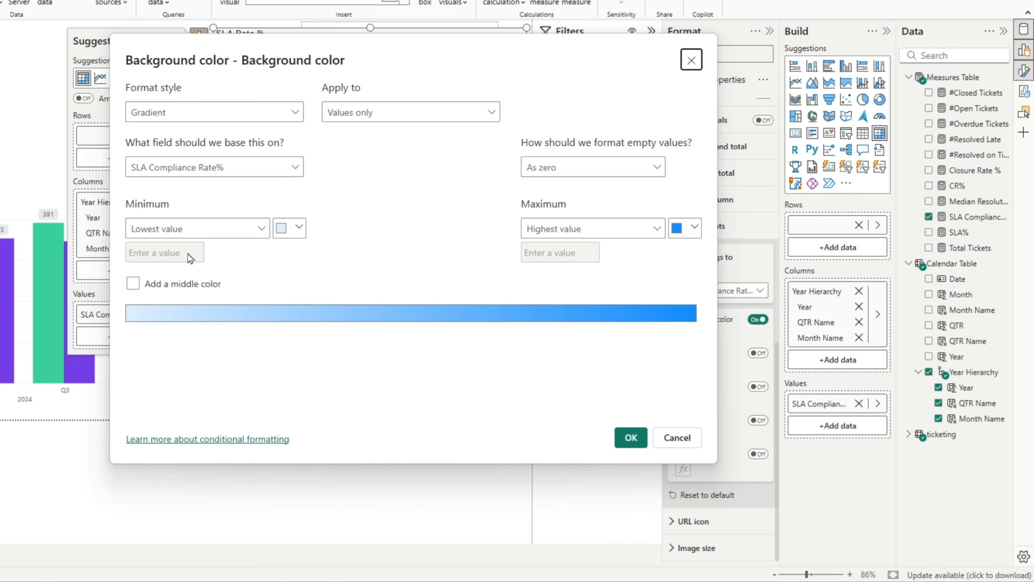
{"action": "left_click", "coordinate": [189, 240]}
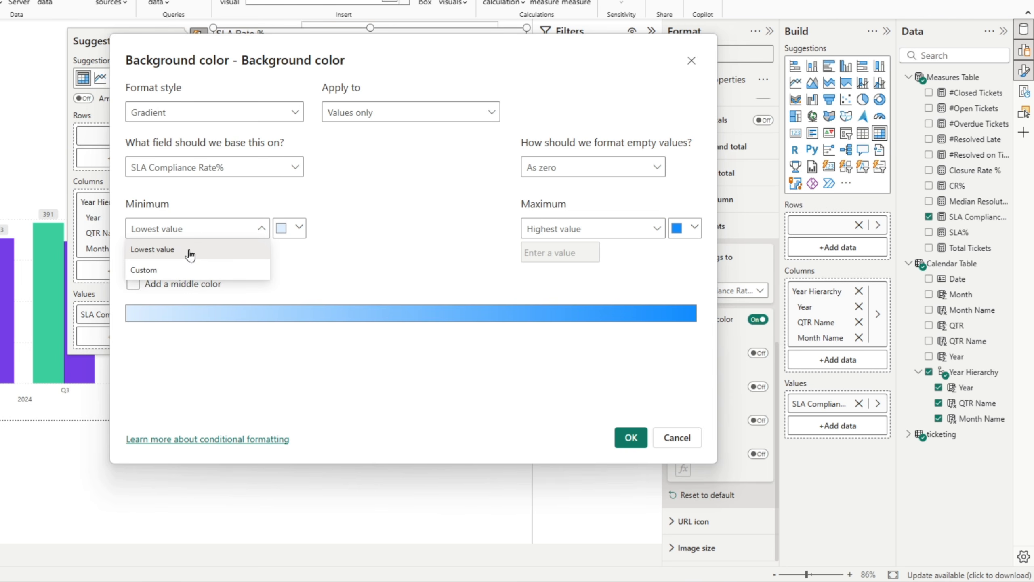
{"action": "left_click", "coordinate": [183, 269]}
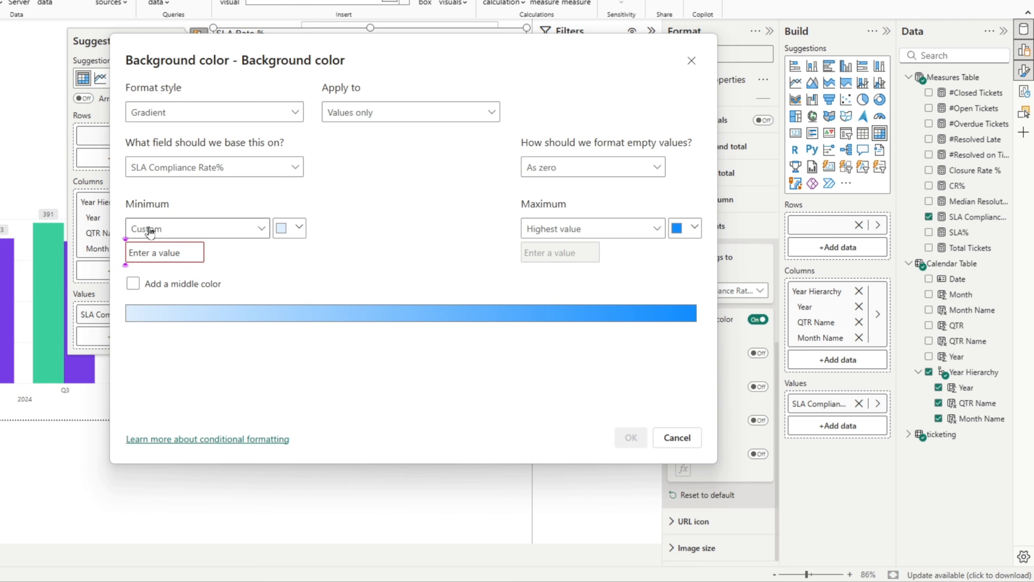
{"action": "type", "text": "0."}
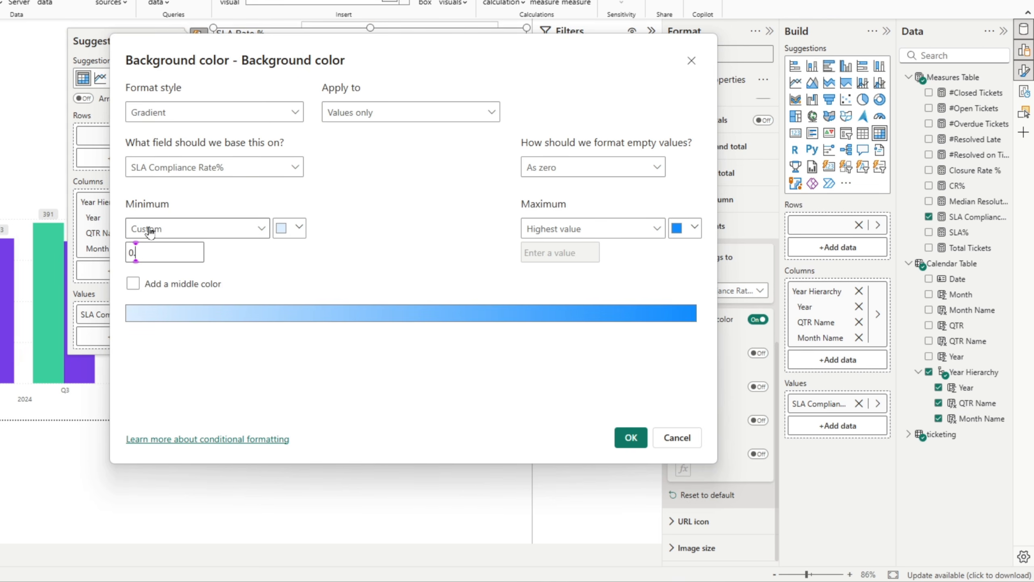
{"action": "type", "text": "7"}
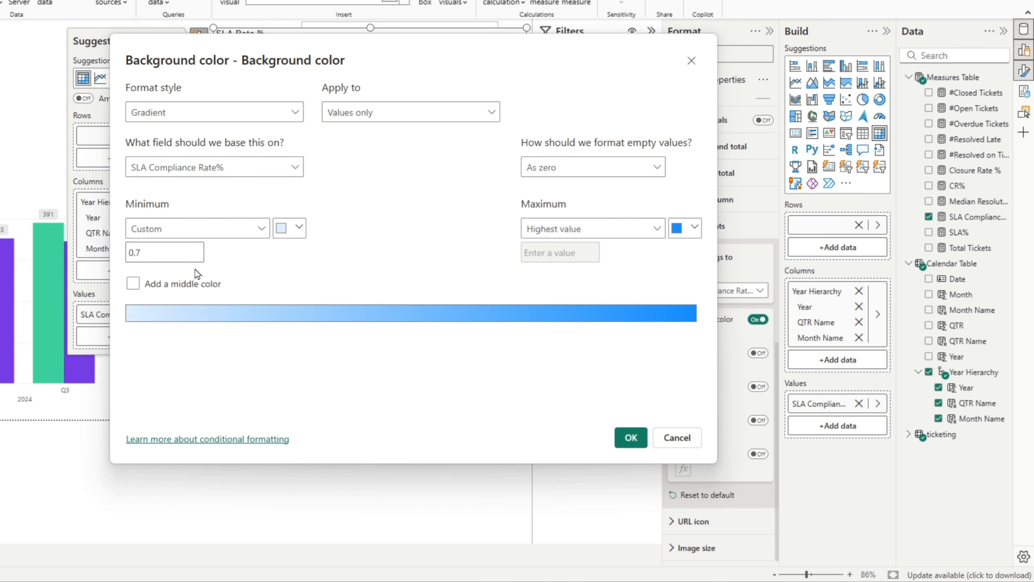
{"action": "left_click", "coordinate": [304, 230]}
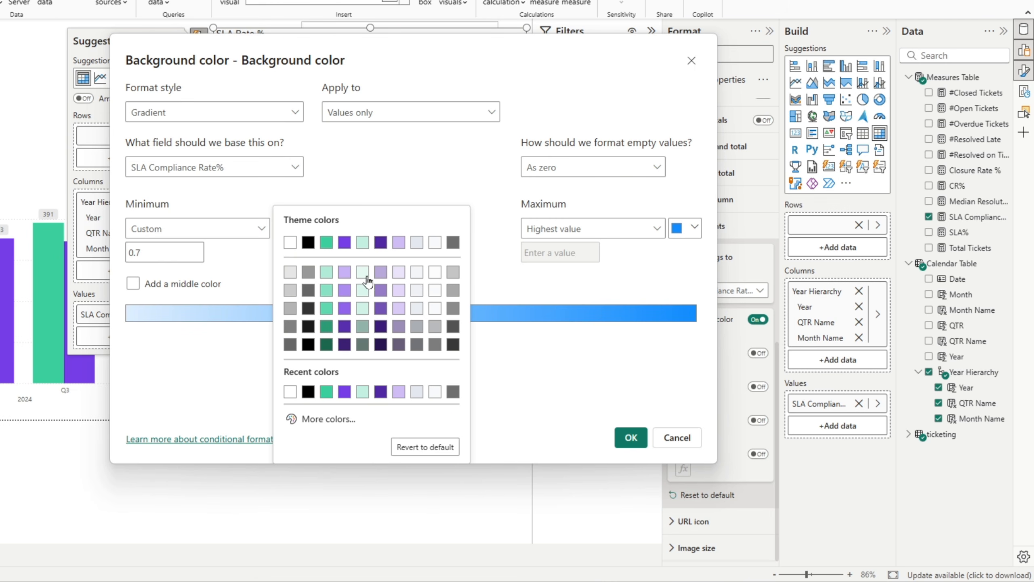
{"action": "left_click", "coordinate": [367, 271]}
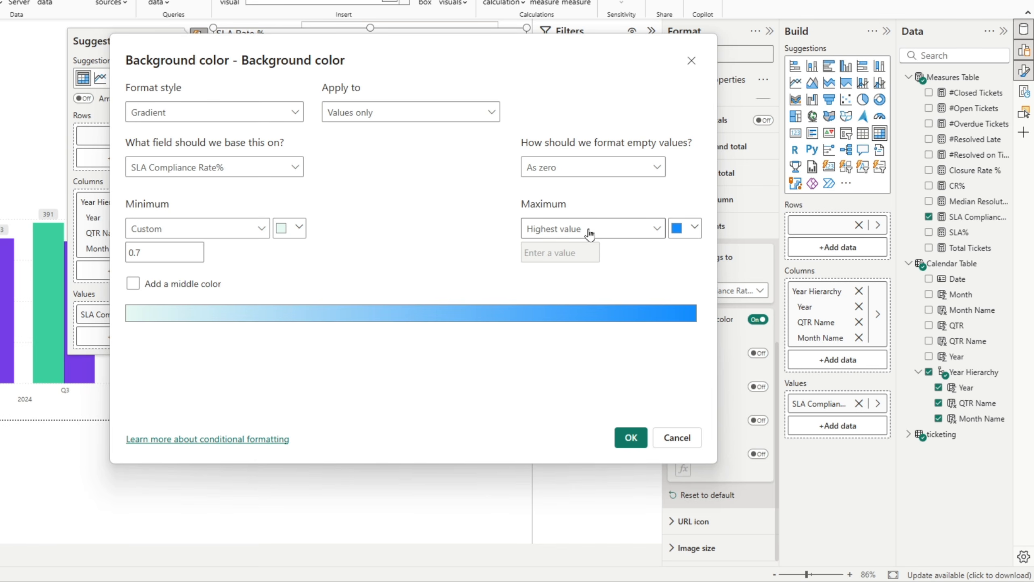
{"action": "left_click", "coordinate": [692, 228]}
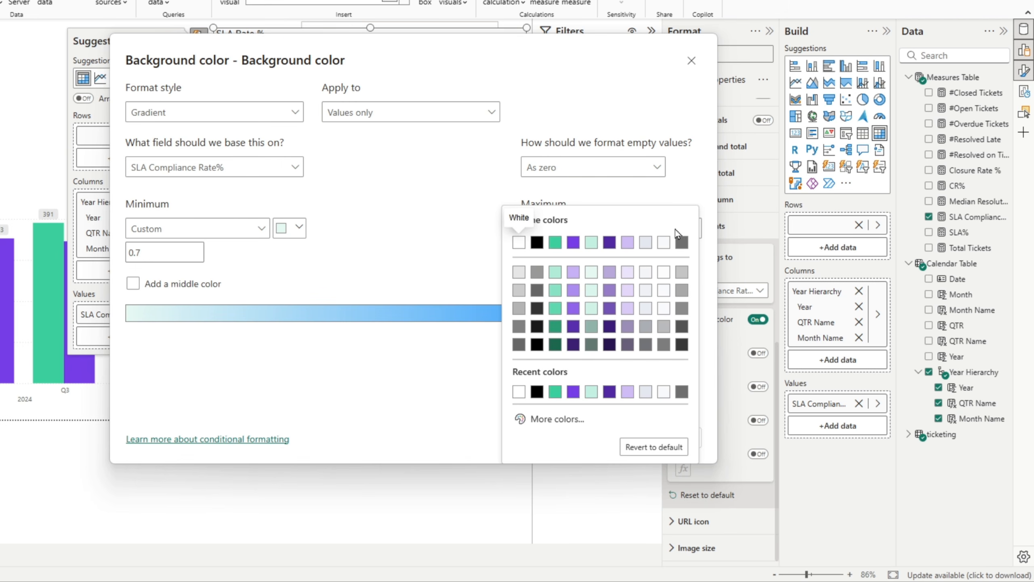
{"action": "left_click", "coordinate": [555, 345]}
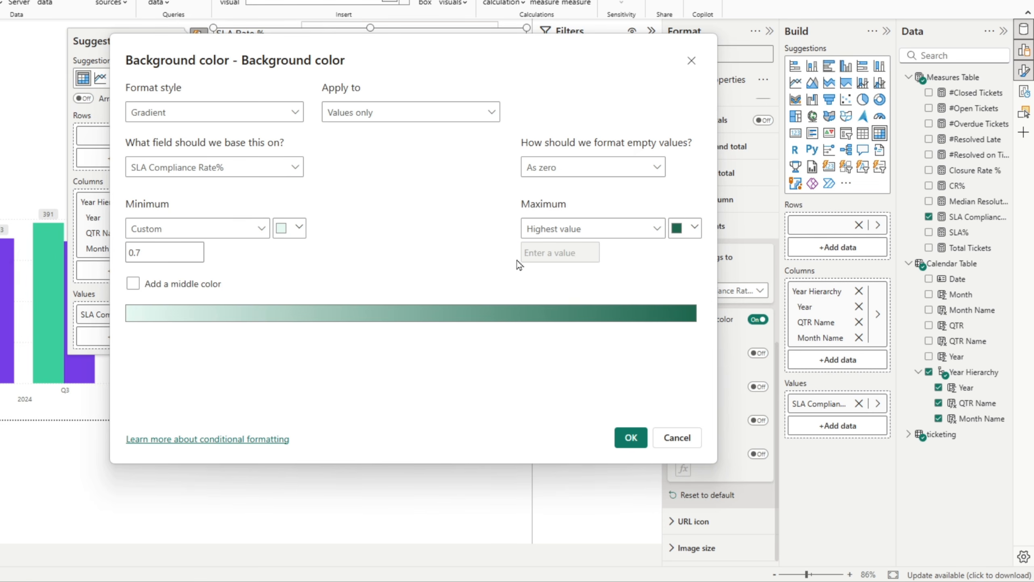
- Add a medium green middle color to the gradient at a custom center value of 0.9 and apply the formatting
{"action": "left_click", "coordinate": [133, 286]}
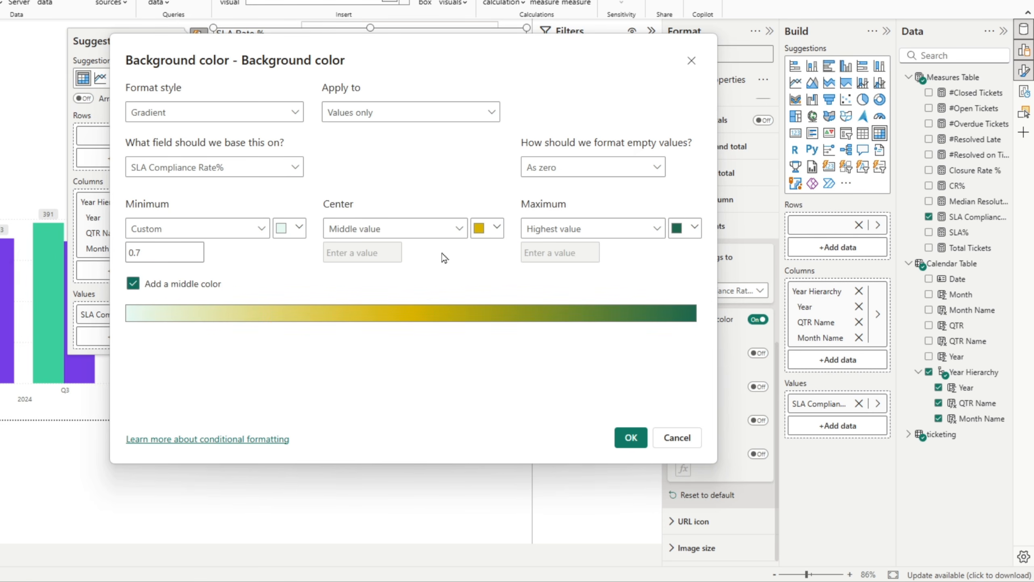
{"action": "left_click", "coordinate": [375, 230]}
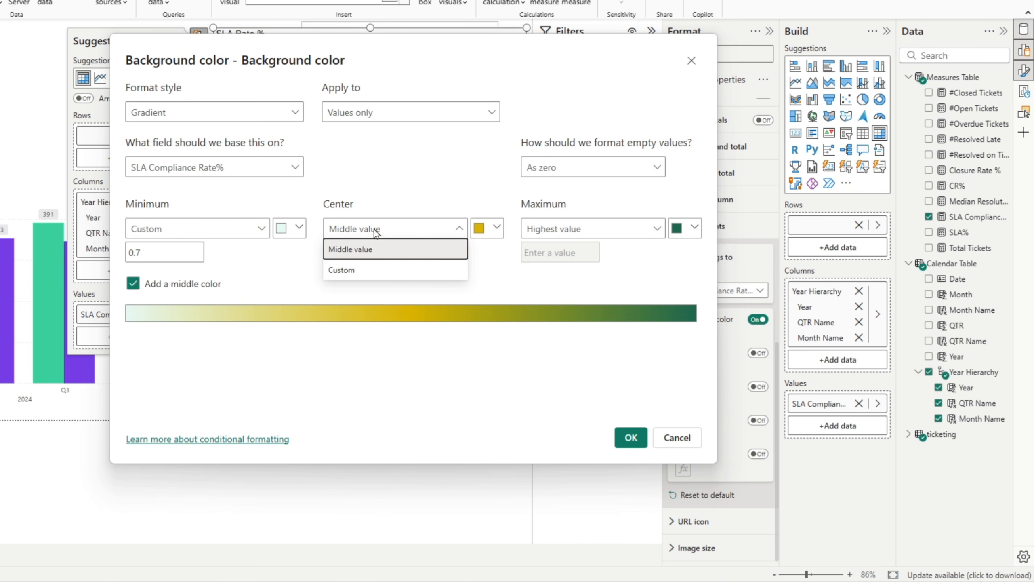
{"action": "left_click", "coordinate": [382, 270]}
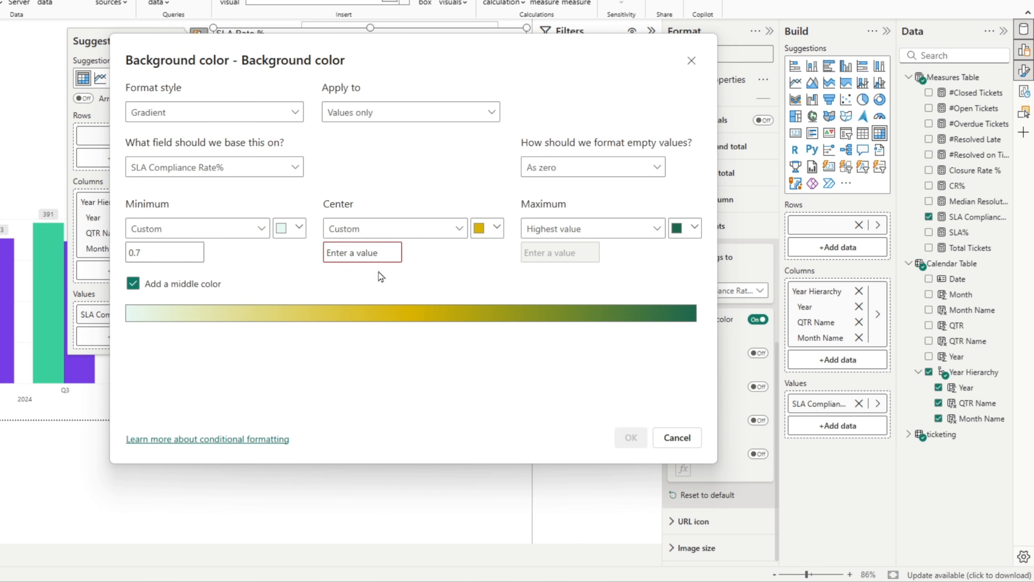
{"action": "left_click", "coordinate": [369, 251]}
{"action": "type", "text": "0.9"}
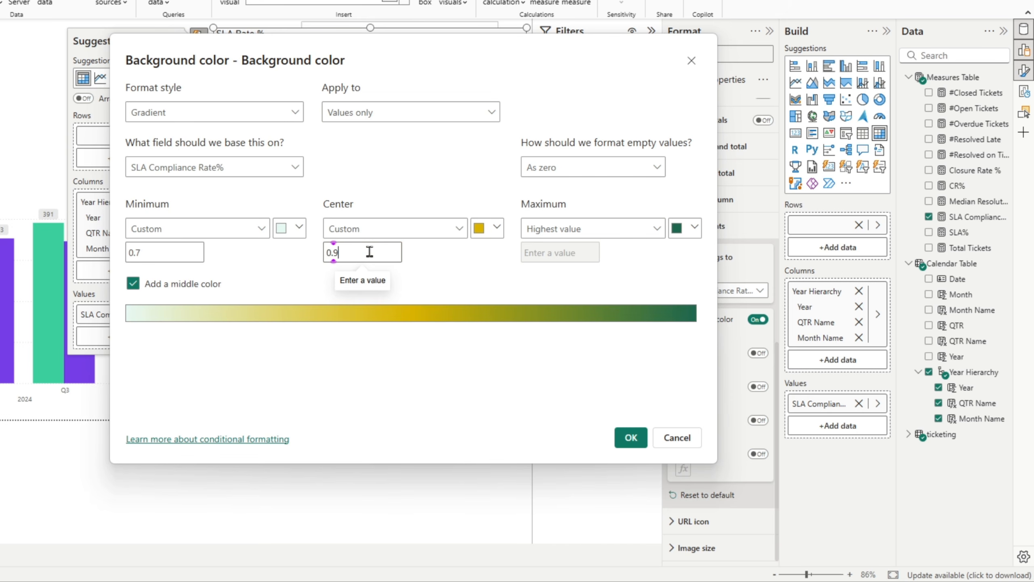
{"action": "left_click", "coordinate": [503, 233]}
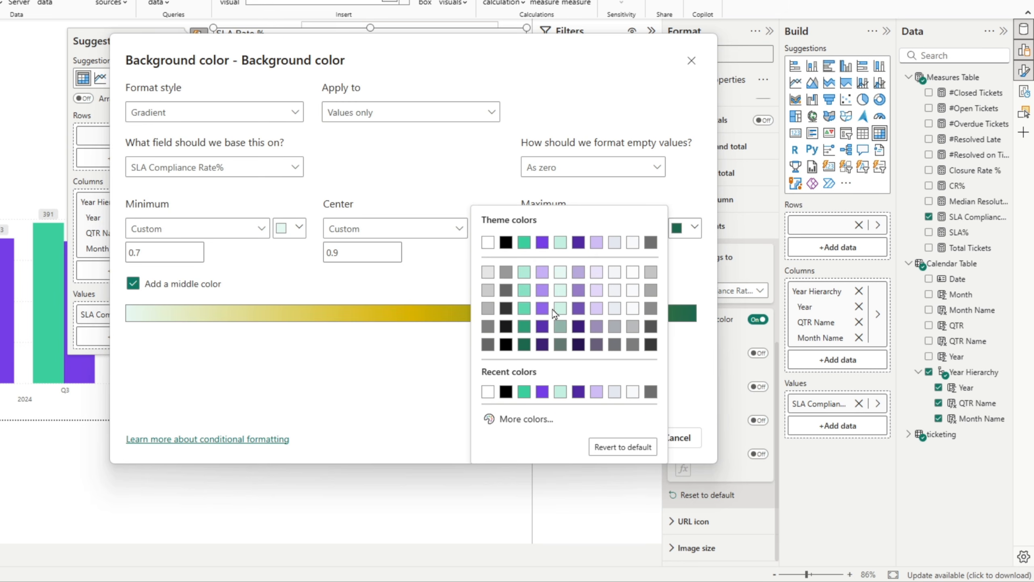
{"action": "left_click", "coordinate": [524, 307]}
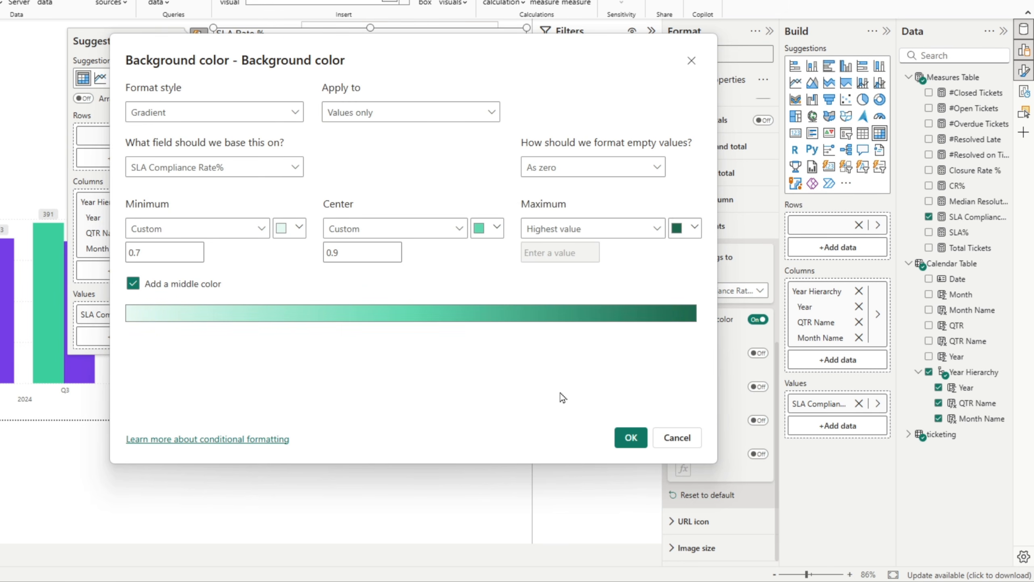
{"action": "left_click", "coordinate": [632, 441]}
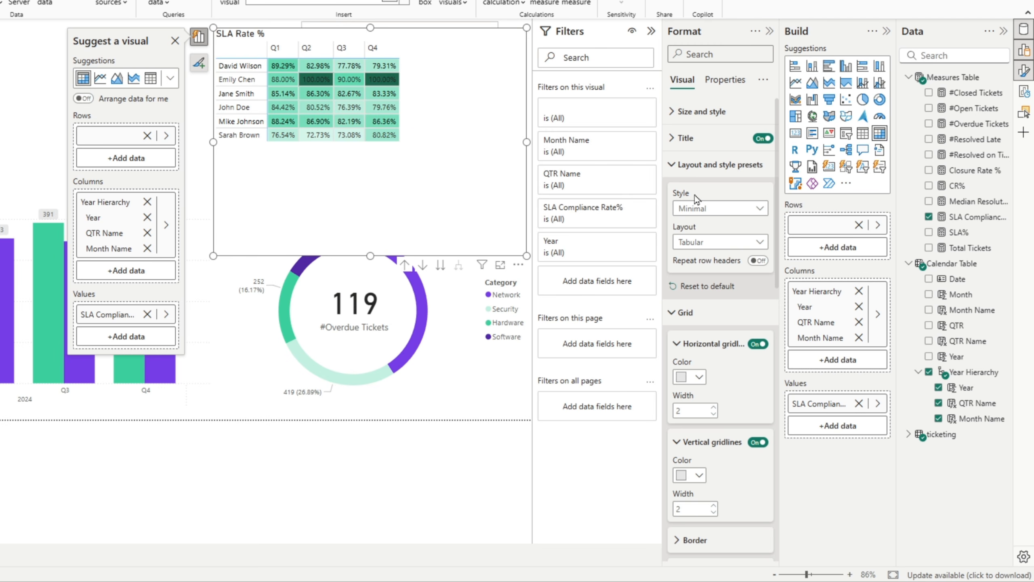
- Set the text color of the SLA Compliance Rate% values to white in the matrix's specific column settings
{"action": "left_click", "coordinate": [684, 166]}
{"action": "left_click", "coordinate": [679, 190]}
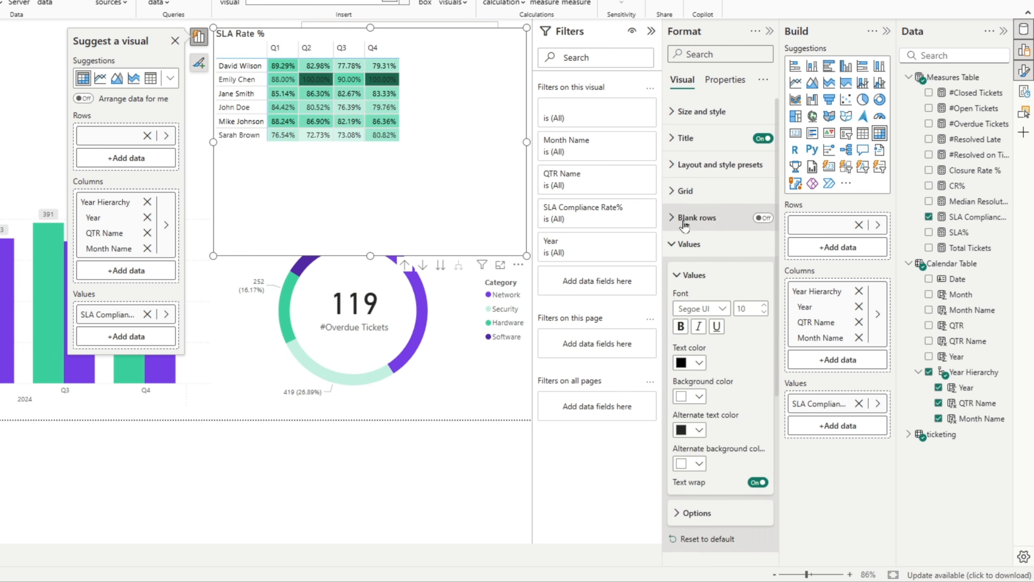
{"action": "left_click", "coordinate": [684, 244]}
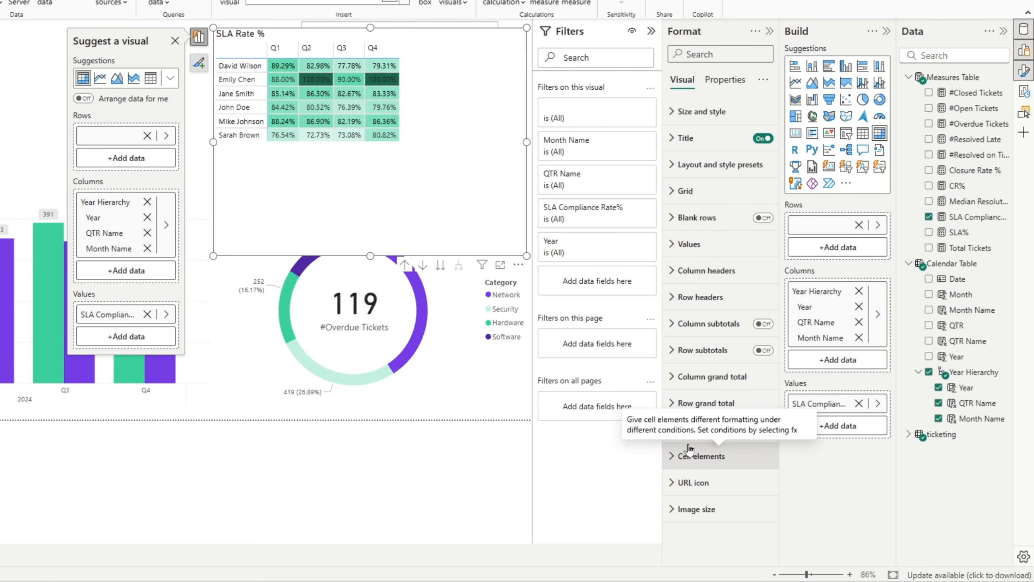
{"action": "left_click", "coordinate": [724, 430]}
{"action": "scroll", "coordinate": [733, 438], "scroll_direction": "down", "scroll_amount": 4}
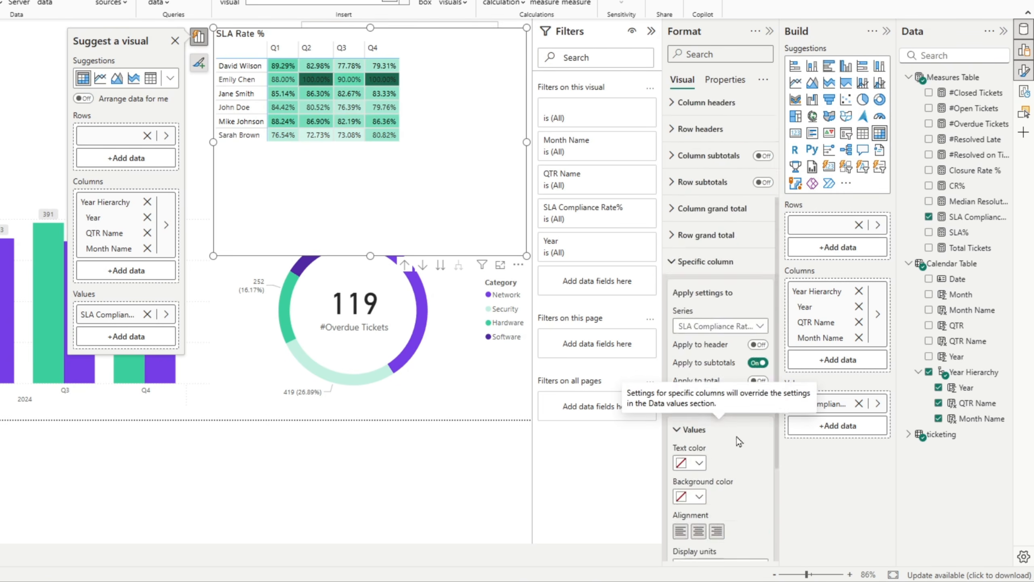
{"action": "scroll", "coordinate": [738, 441], "scroll_direction": "down", "scroll_amount": 4}
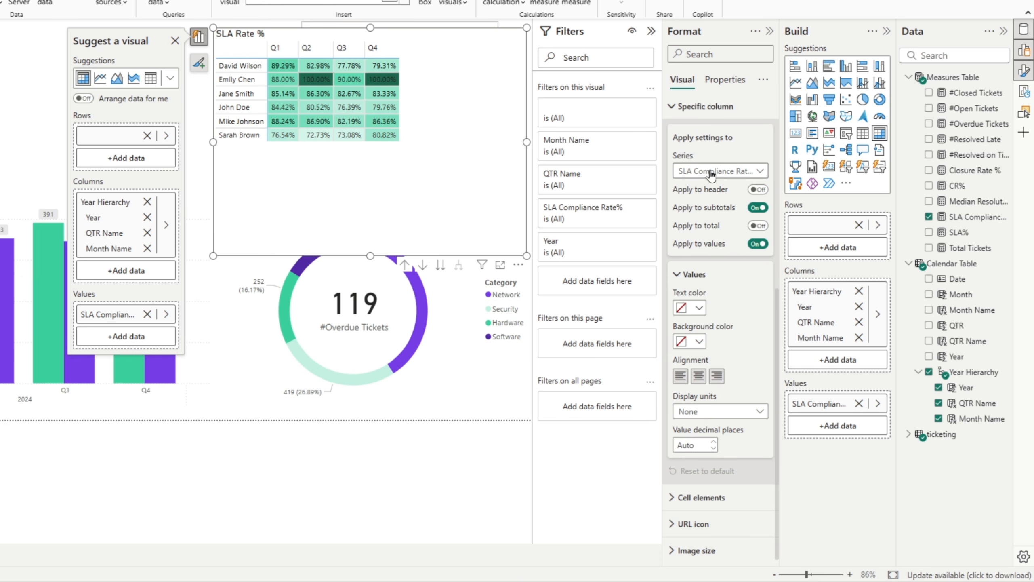
{"action": "left_click", "coordinate": [698, 309]}
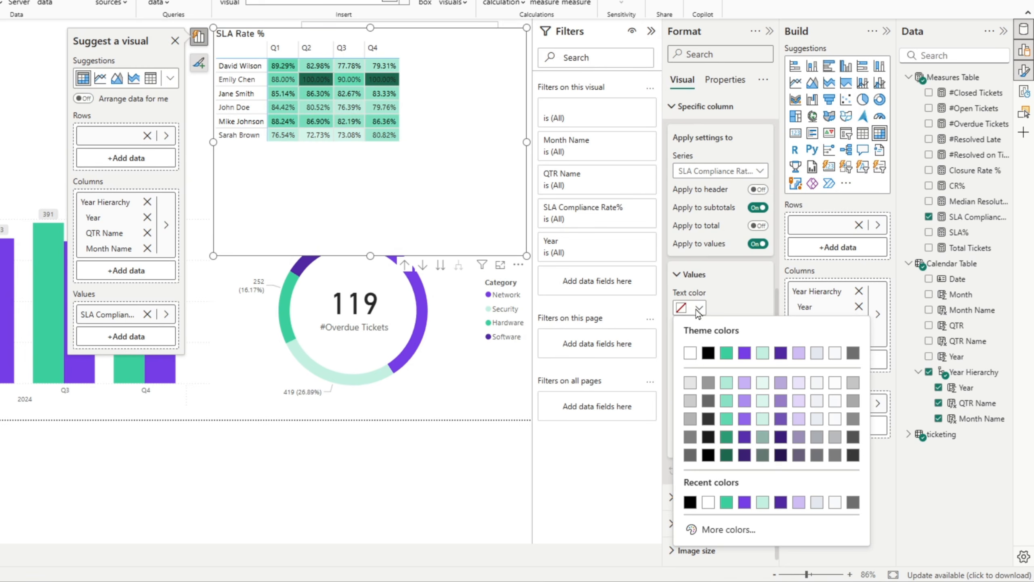
{"action": "left_click", "coordinate": [690, 353]}
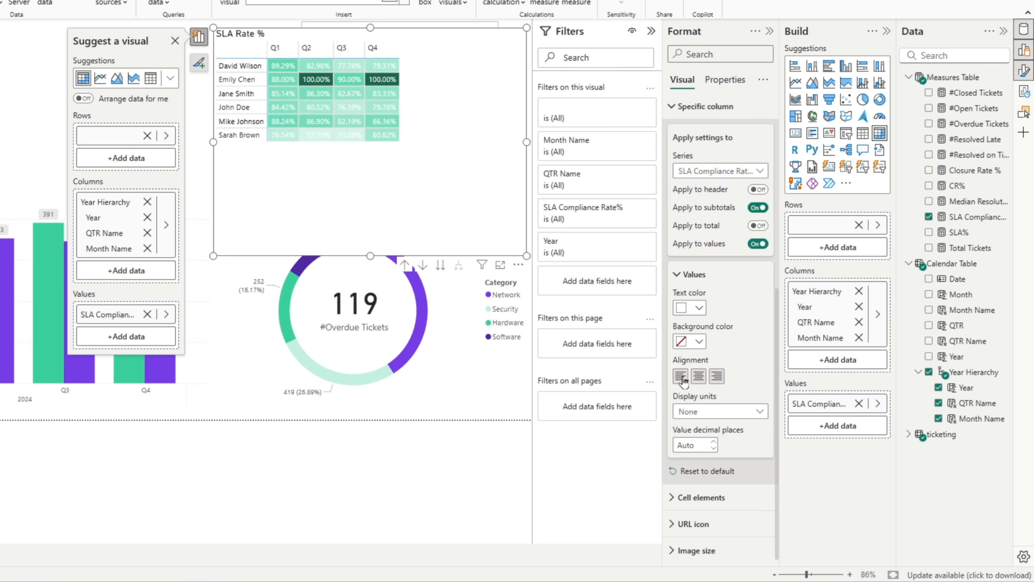
- Set the SLA Compliance Rate% values to 0 decimal places and center their alignment
{"action": "left_click", "coordinate": [716, 445]}
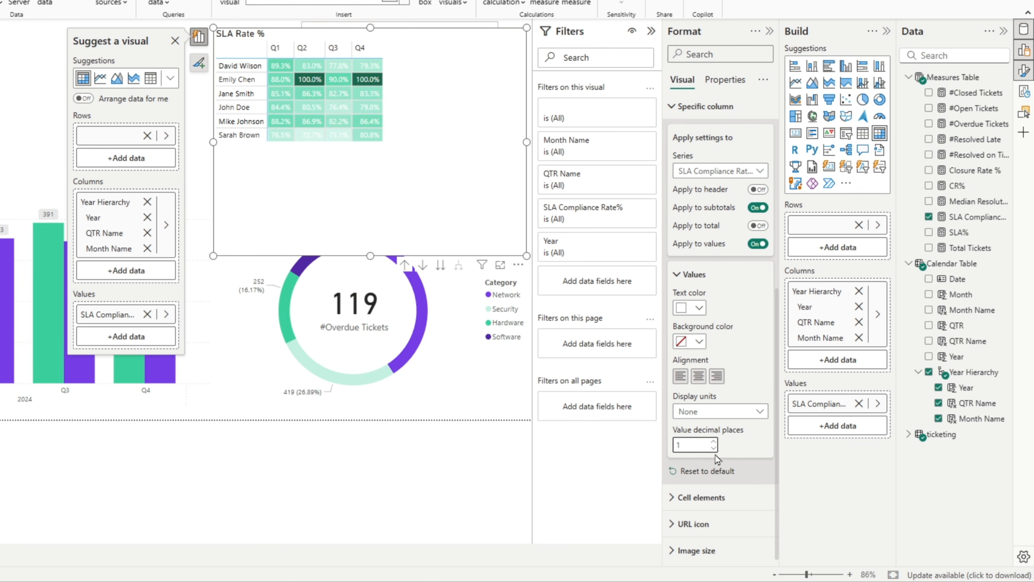
{"action": "left_click", "coordinate": [714, 448]}
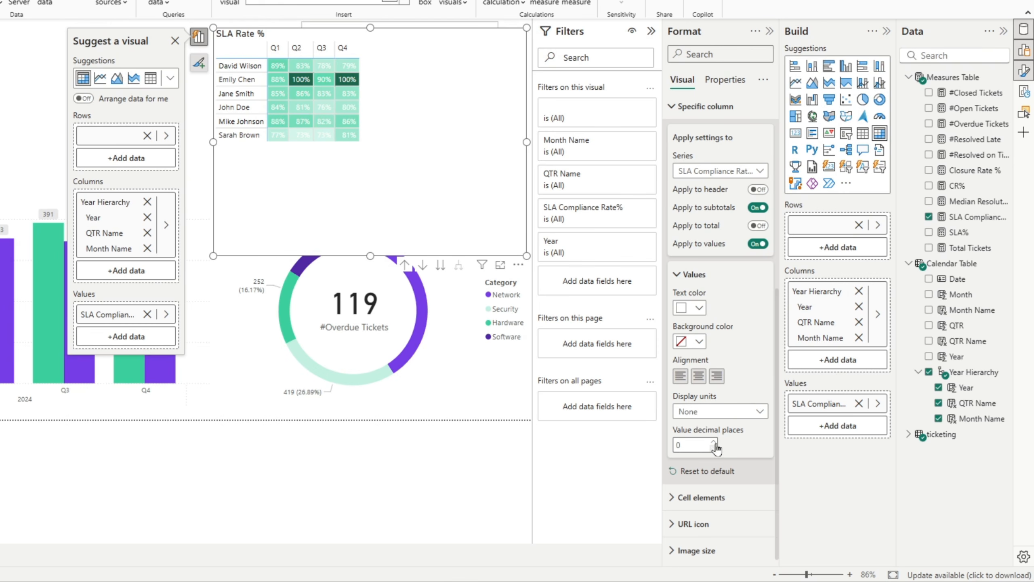
{"action": "left_click", "coordinate": [699, 378]}
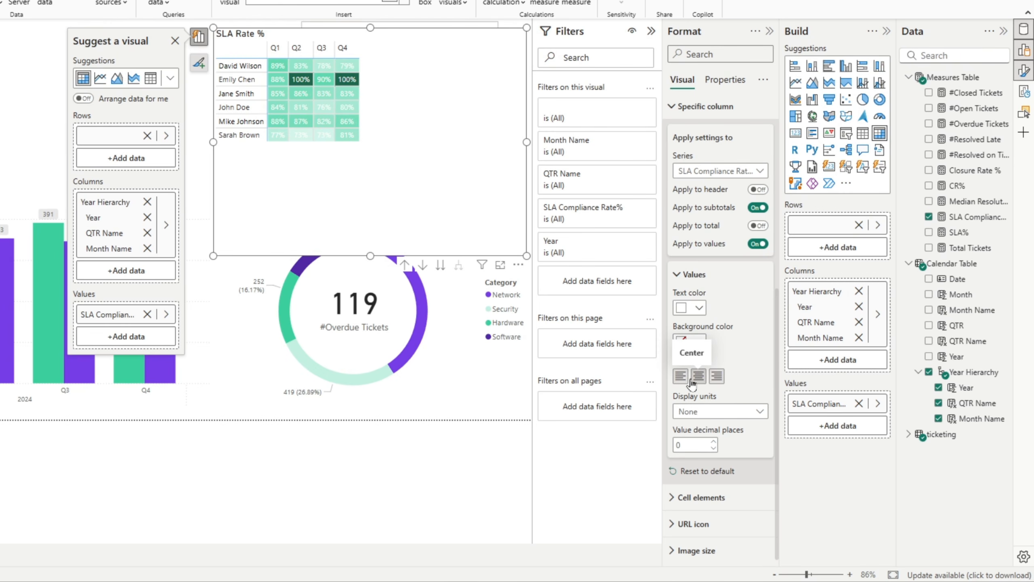
- Set the matrix values' font size to 11, trying bold and switching it back off
{"action": "scroll", "coordinate": [725, 387], "scroll_direction": "up", "scroll_amount": 2}
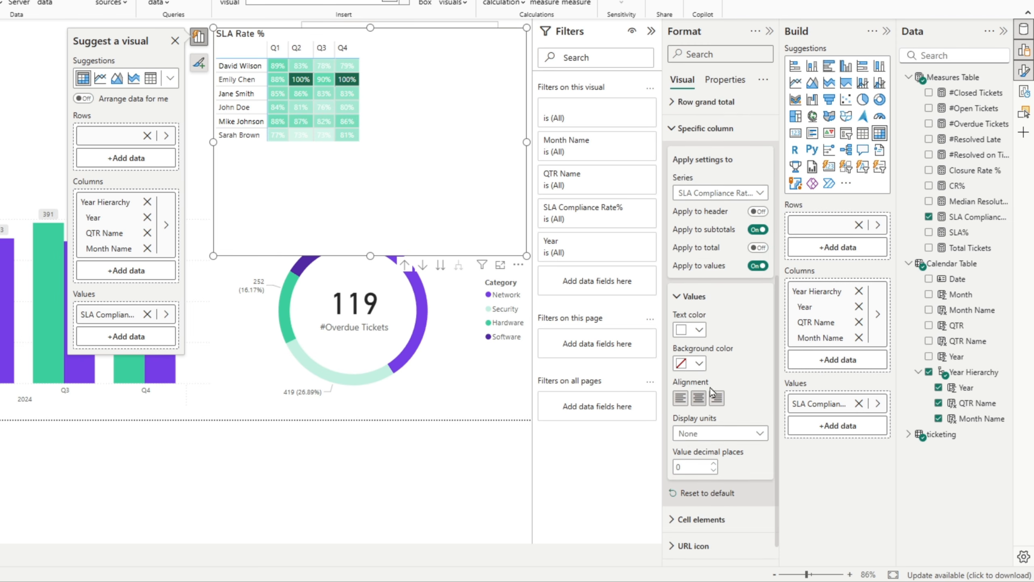
{"action": "scroll", "coordinate": [730, 357], "scroll_direction": "up", "scroll_amount": 4}
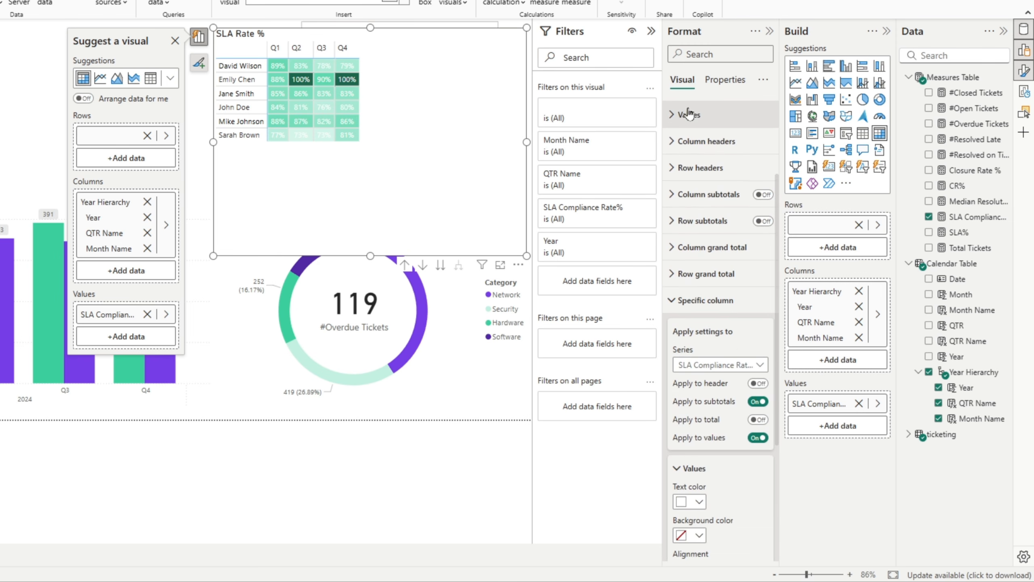
{"action": "left_click", "coordinate": [688, 116]}
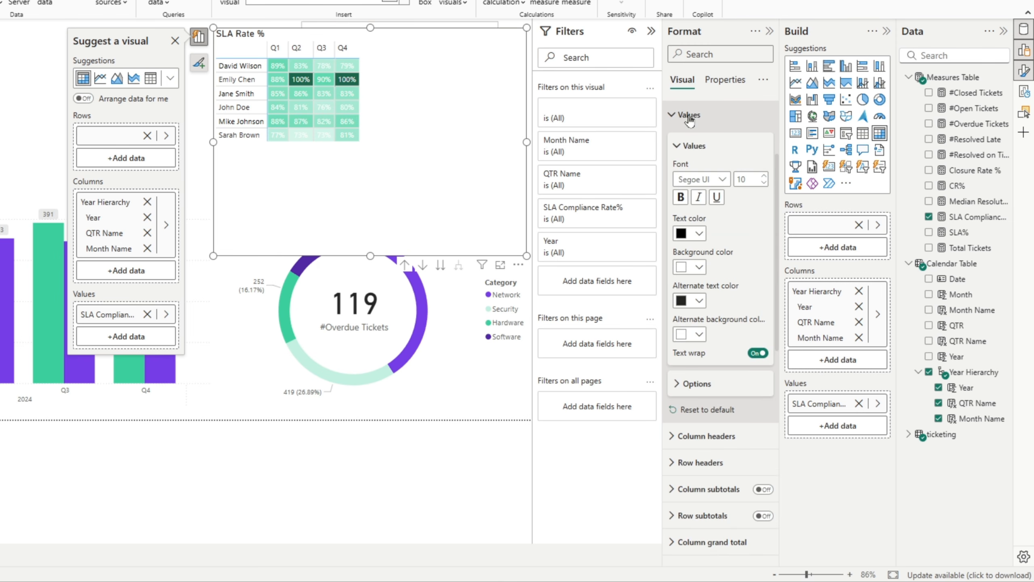
{"action": "left_click", "coordinate": [681, 198]}
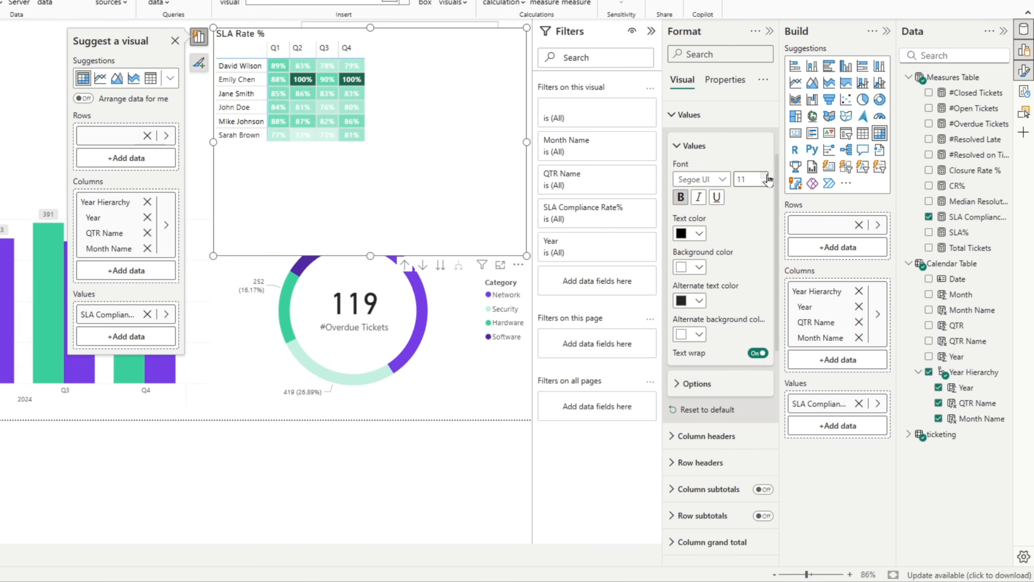
{"action": "left_click", "coordinate": [680, 198]}
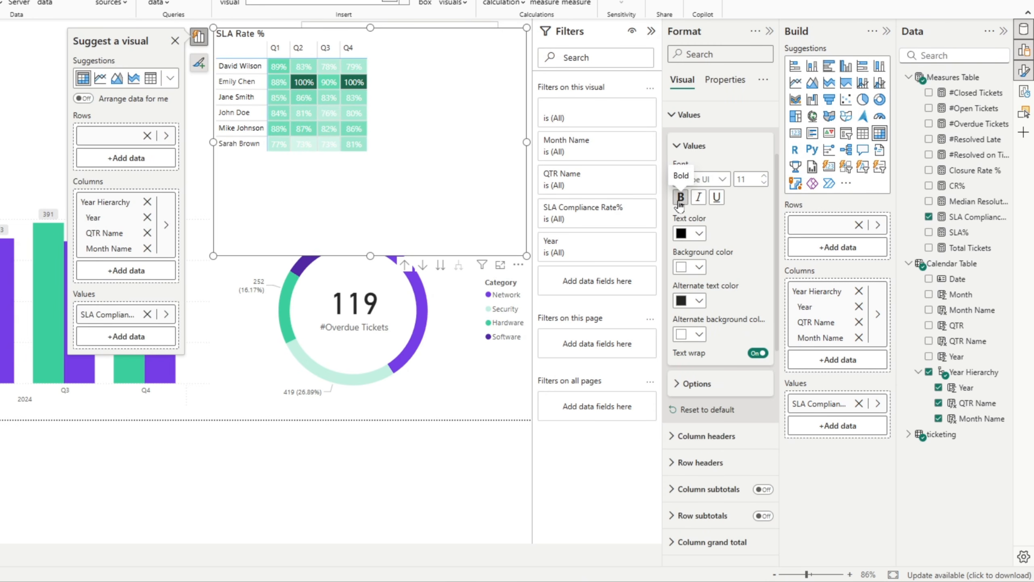
- Make the SLA Rate % matrix values bold, widen the assignee column slightly, and resize the matrix visual to fit its contents
{"action": "left_click", "coordinate": [680, 198]}
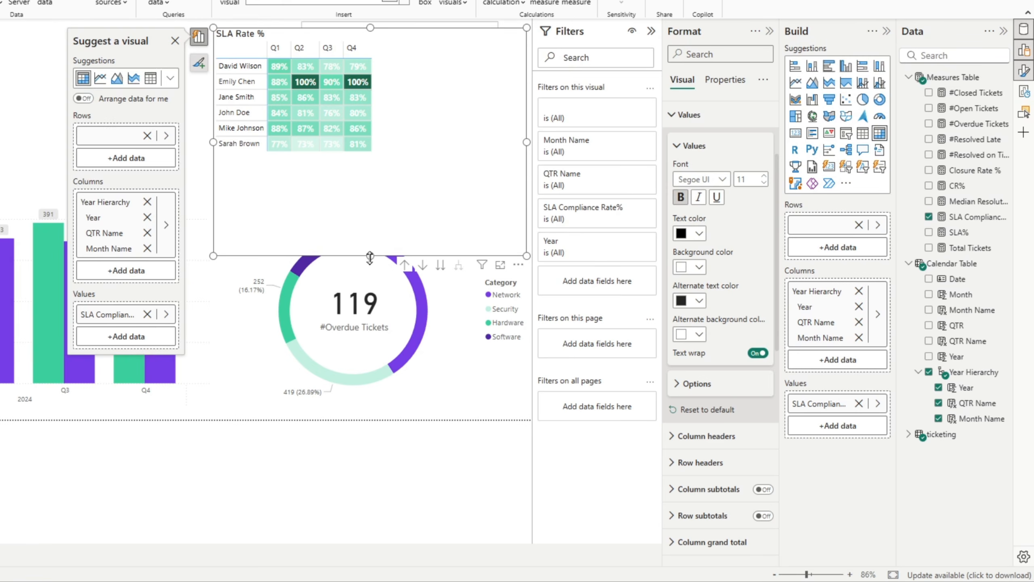
{"action": "left_click_drag", "start_coordinate": [370, 255], "coordinate": [381, 162]}
{"action": "left_click_drag", "start_coordinate": [526, 93], "coordinate": [375, 105]}
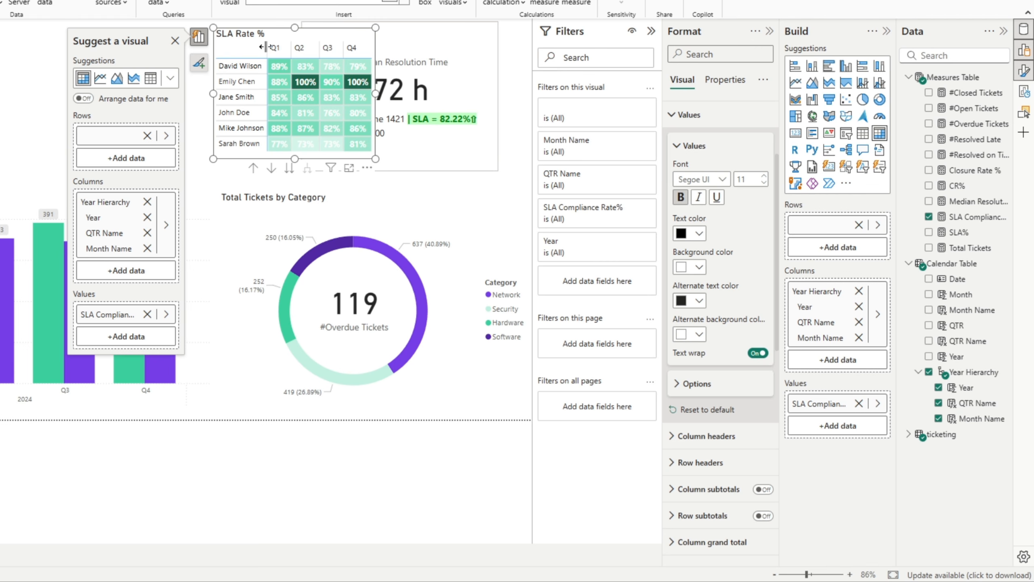
{"action": "left_click_drag", "start_coordinate": [267, 47], "coordinate": [279, 48]}
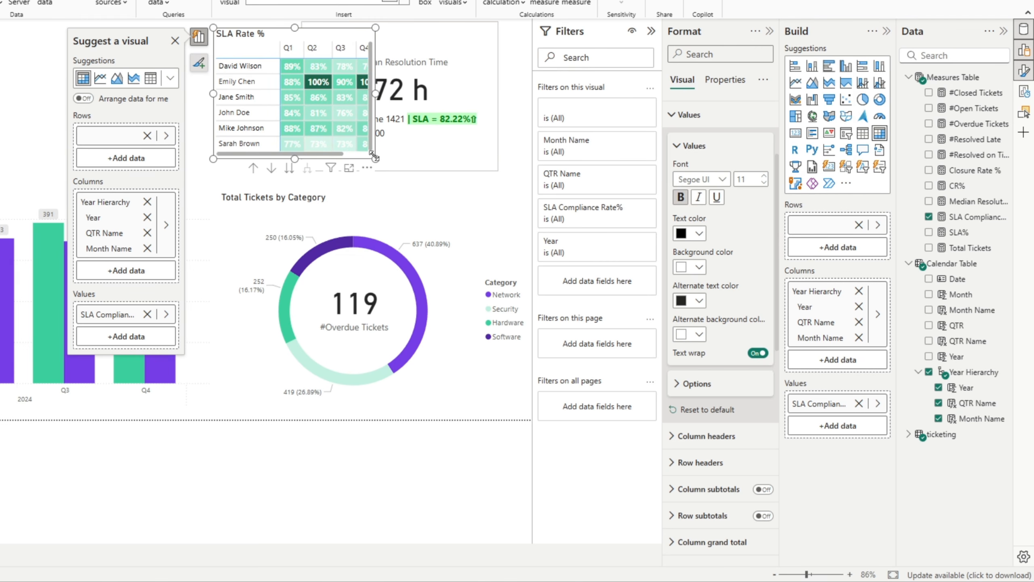
{"action": "left_click_drag", "start_coordinate": [376, 159], "coordinate": [401, 164]}
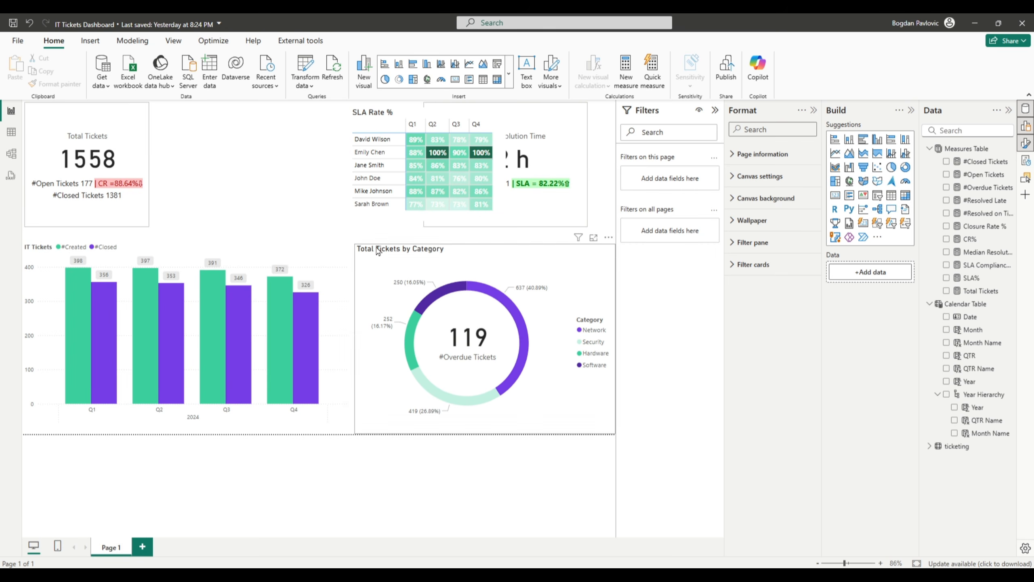
- Fit the Total Tickets card above the column chart and place the Median Resolution Time card beside it at a similar height
{"action": "left_click", "coordinate": [241, 298]}
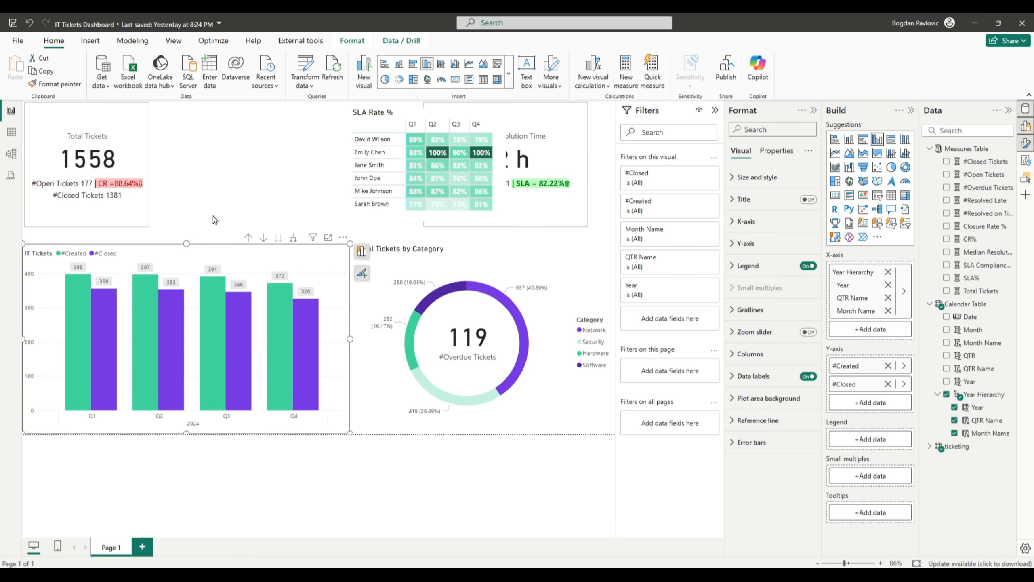
{"action": "left_click", "coordinate": [100, 166]}
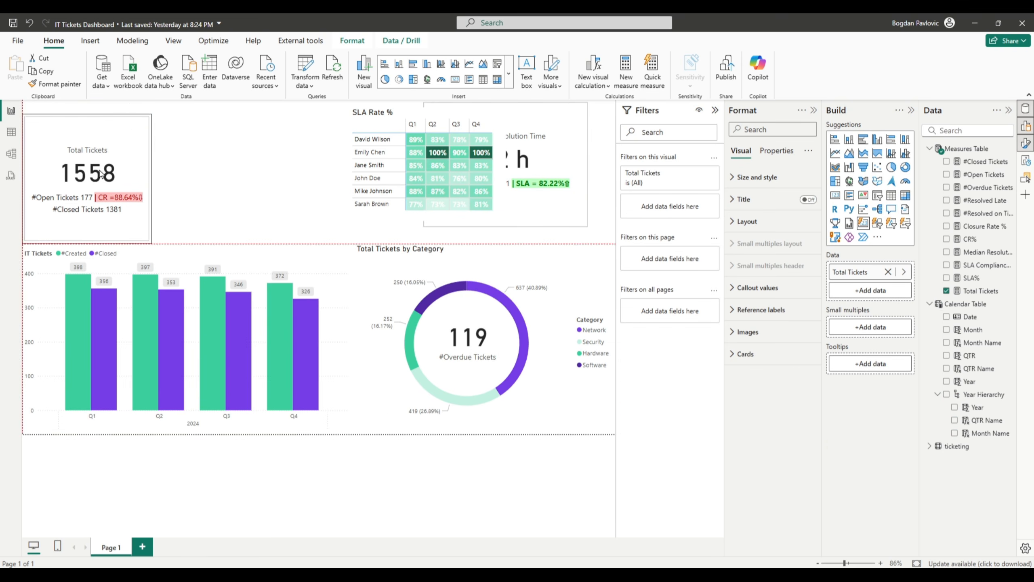
{"action": "left_click_drag", "start_coordinate": [149, 110], "coordinate": [154, 139]}
{"action": "left_click_drag", "start_coordinate": [103, 172], "coordinate": [104, 166]}
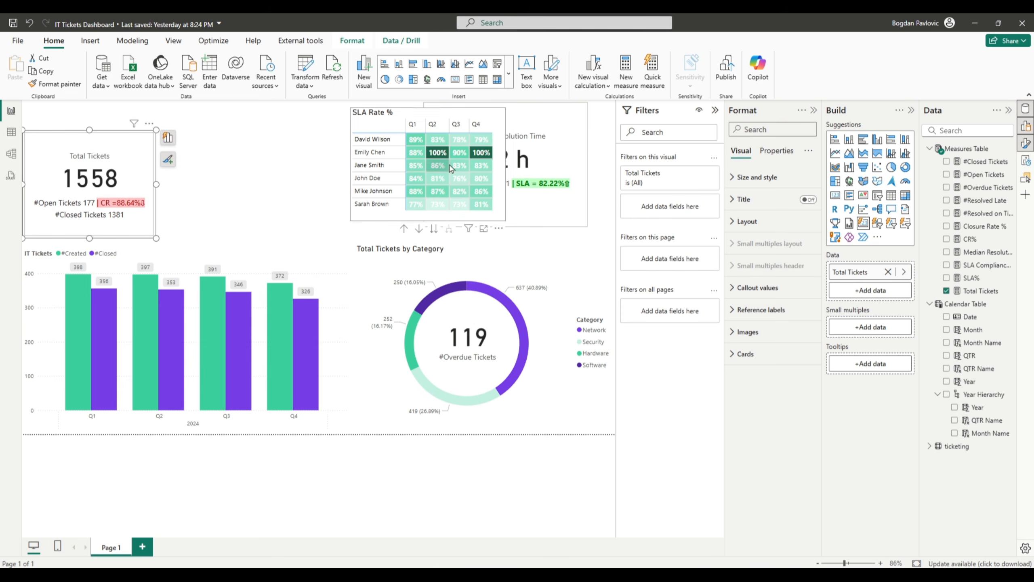
{"action": "left_click_drag", "start_coordinate": [564, 166], "coordinate": [312, 195]}
{"action": "left_click_drag", "start_coordinate": [337, 259], "coordinate": [338, 237]}
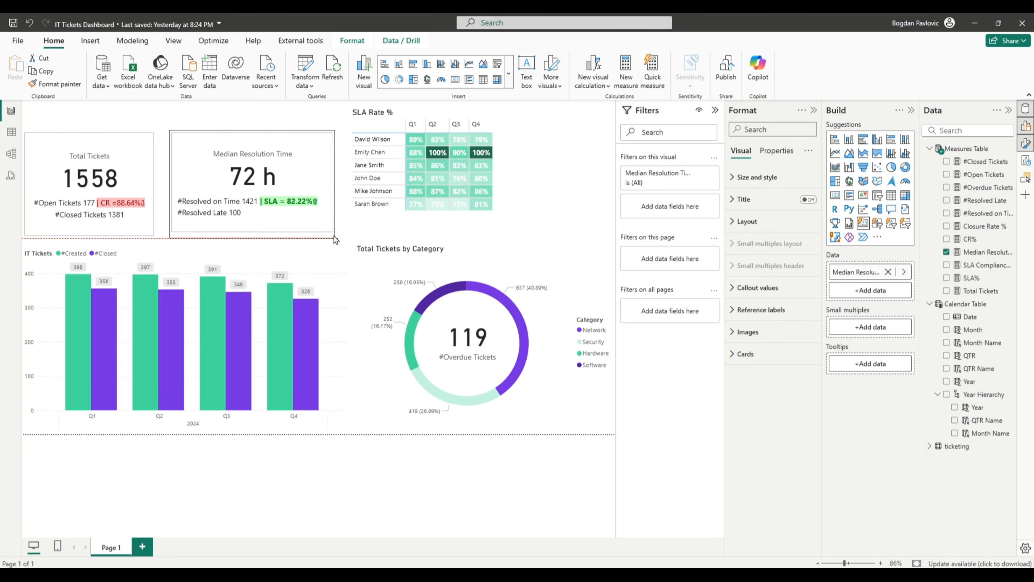
- Narrow the Total Tickets by Category donut chart and widen the IT Tickets column chart into the freed space
{"action": "left_click_drag", "start_coordinate": [424, 205], "coordinate": [519, 213]}
{"action": "left_click", "coordinate": [436, 288]}
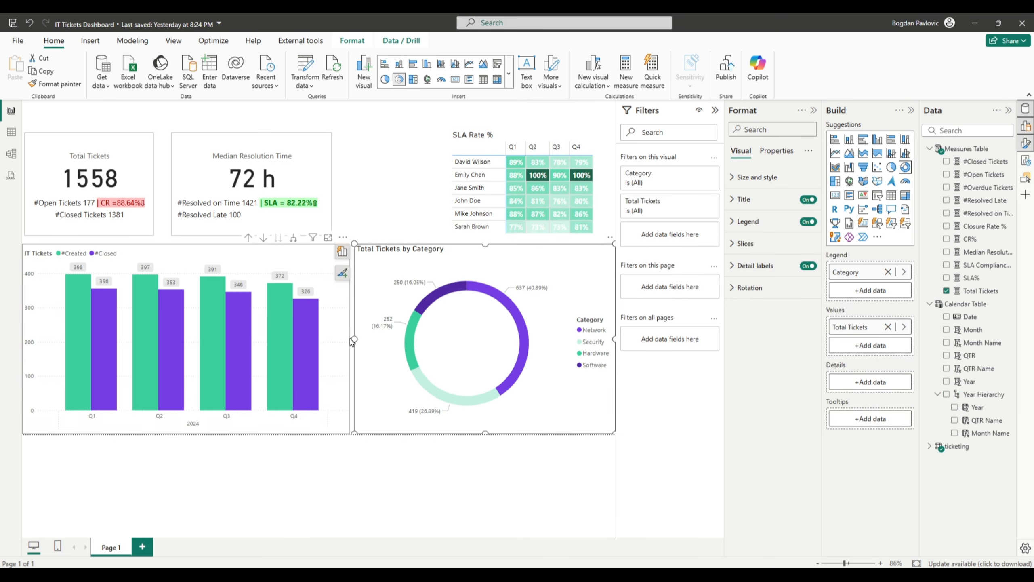
{"action": "mouse_move", "coordinate": [352, 341]}
{"action": "left_mouse_down"}
{"action": "mouse_move", "coordinate": [410, 343]}
{"action": "mouse_move", "coordinate": [358, 342]}
{"action": "mouse_move", "coordinate": [366, 342]}
{"action": "left_mouse_up"}
{"action": "left_click", "coordinate": [342, 329]}
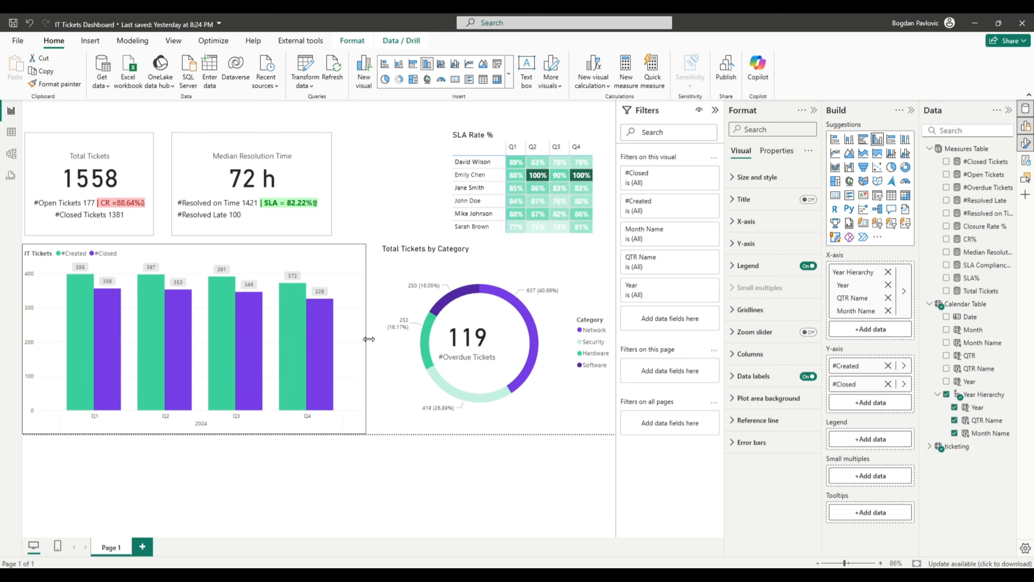
- Place the SLA Rate % matrix above the donut chart and widen the visual and its quarter columns to about the donut's width
{"action": "left_click_drag", "start_coordinate": [521, 168], "coordinate": [438, 163]}
{"action": "left_click", "coordinate": [438, 160]}
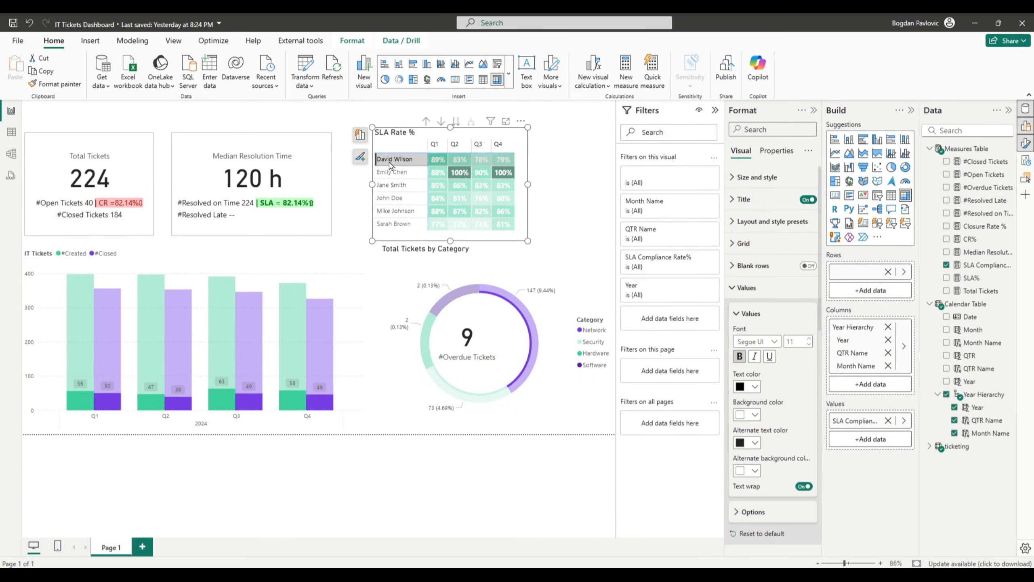
{"action": "left_click", "coordinate": [390, 162]}
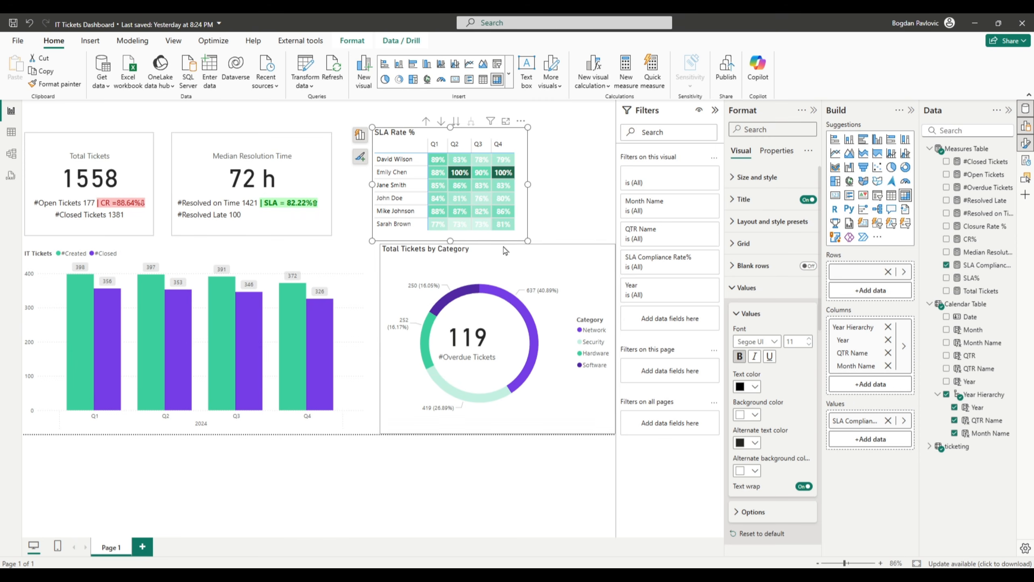
{"action": "left_click_drag", "start_coordinate": [528, 183], "coordinate": [609, 184]}
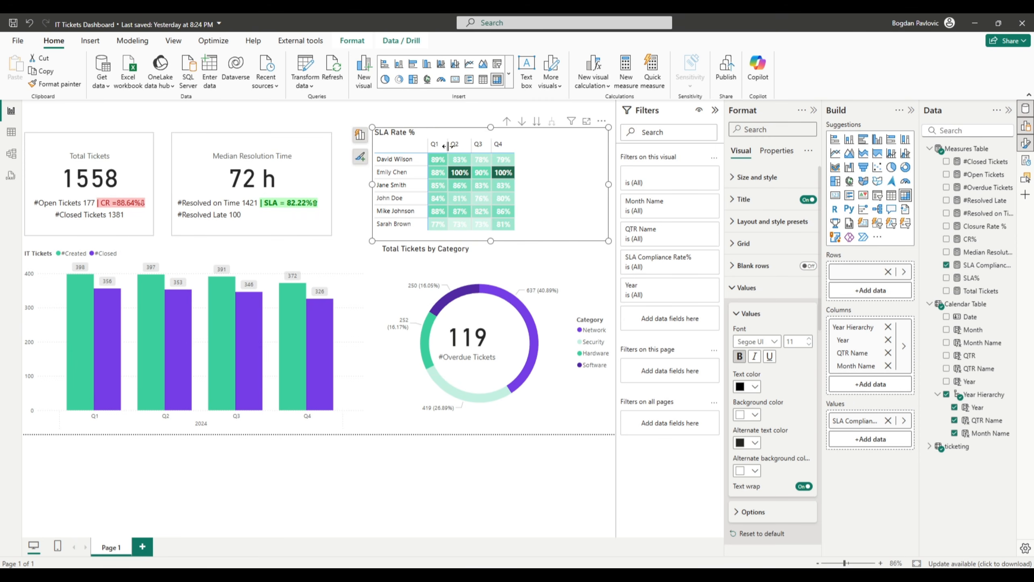
{"action": "left_click_drag", "start_coordinate": [448, 144], "coordinate": [511, 145]}
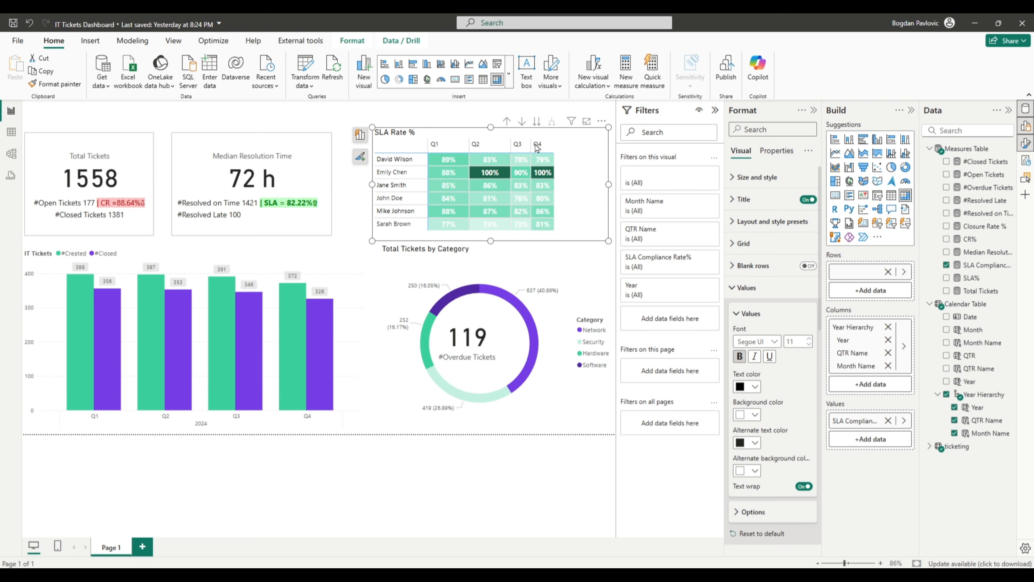
{"action": "left_click_drag", "start_coordinate": [535, 146], "coordinate": [591, 144]}
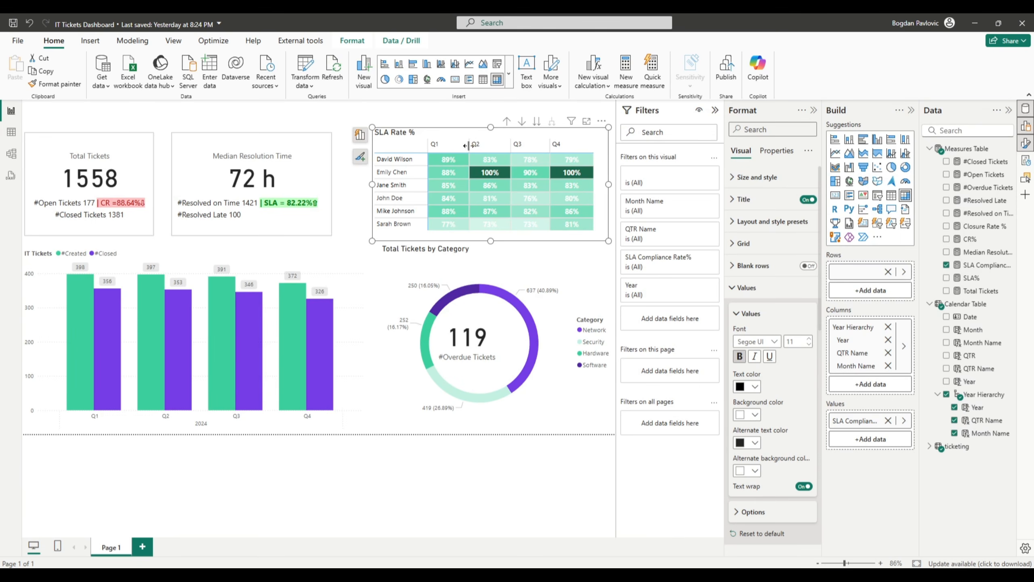
- Center the header alignment of the matrix's column headers and deselect the matrix
{"action": "left_click", "coordinate": [745, 290]}
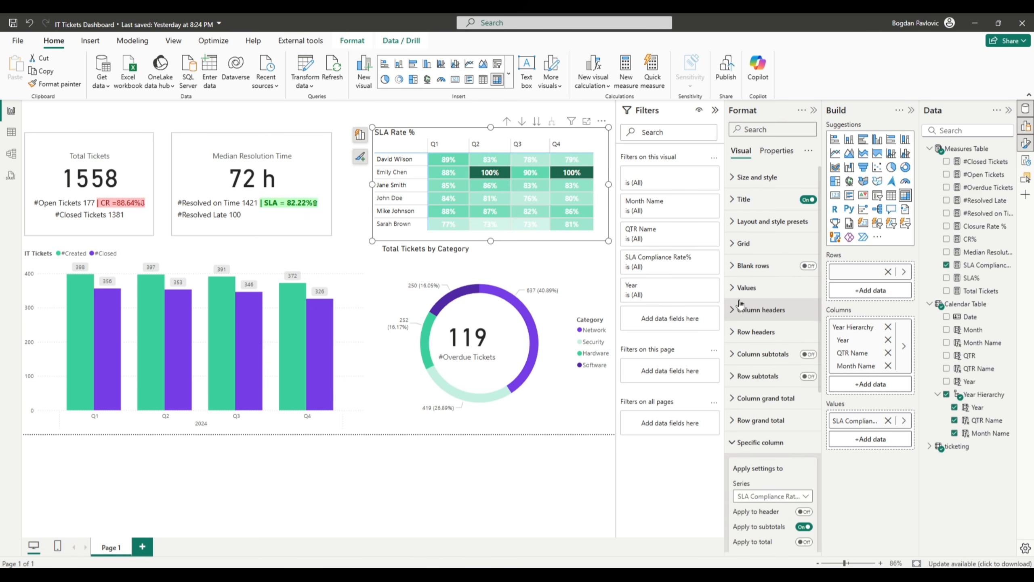
{"action": "left_click", "coordinate": [740, 304]}
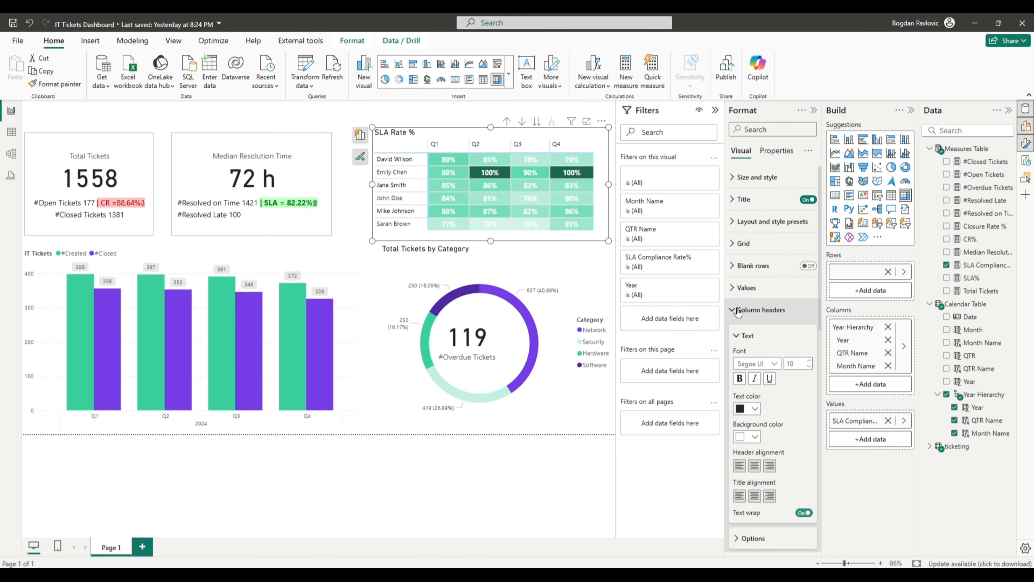
{"action": "left_click", "coordinate": [754, 469]}
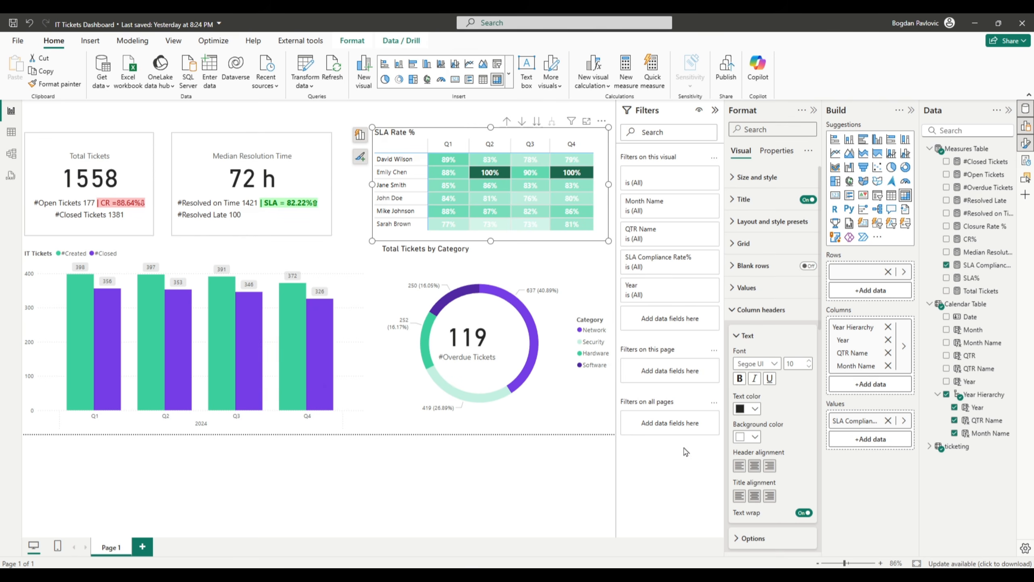
{"action": "left_click", "coordinate": [527, 487]}
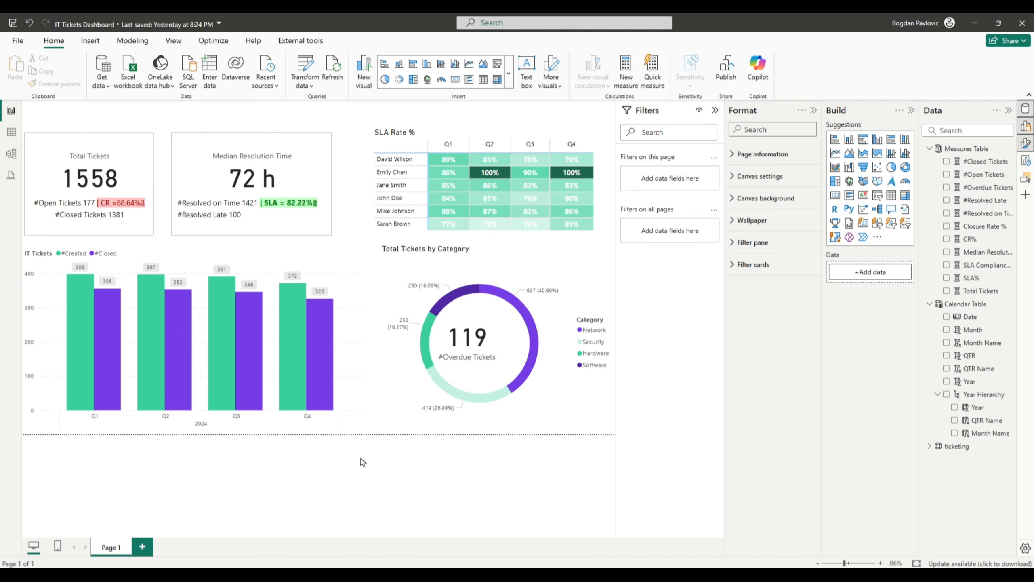
- Insert a slicer visual and add the Calendar Table's Year Hierarchy as its field
{"action": "left_click", "coordinate": [509, 74]}
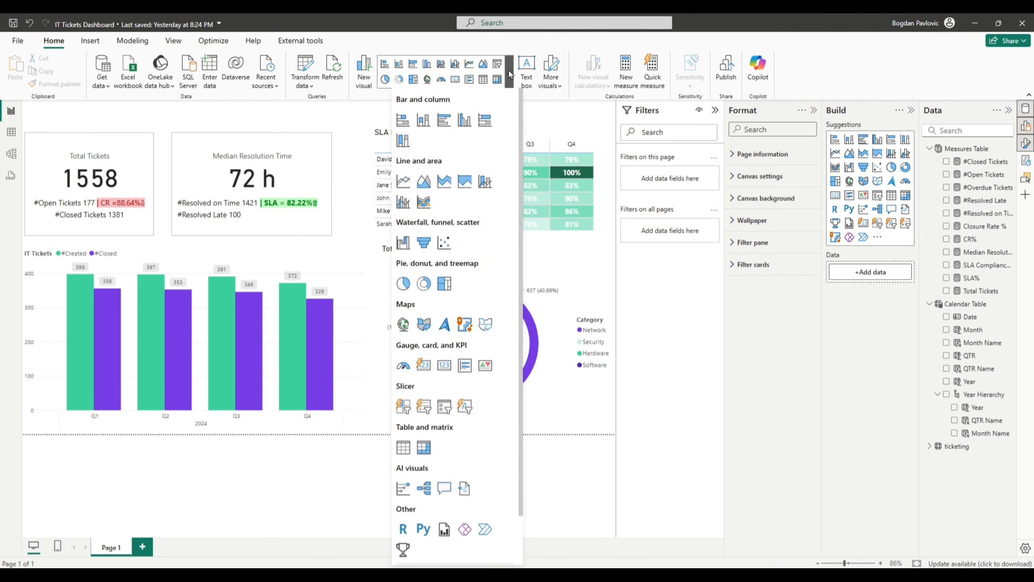
{"action": "left_click", "coordinate": [444, 406]}
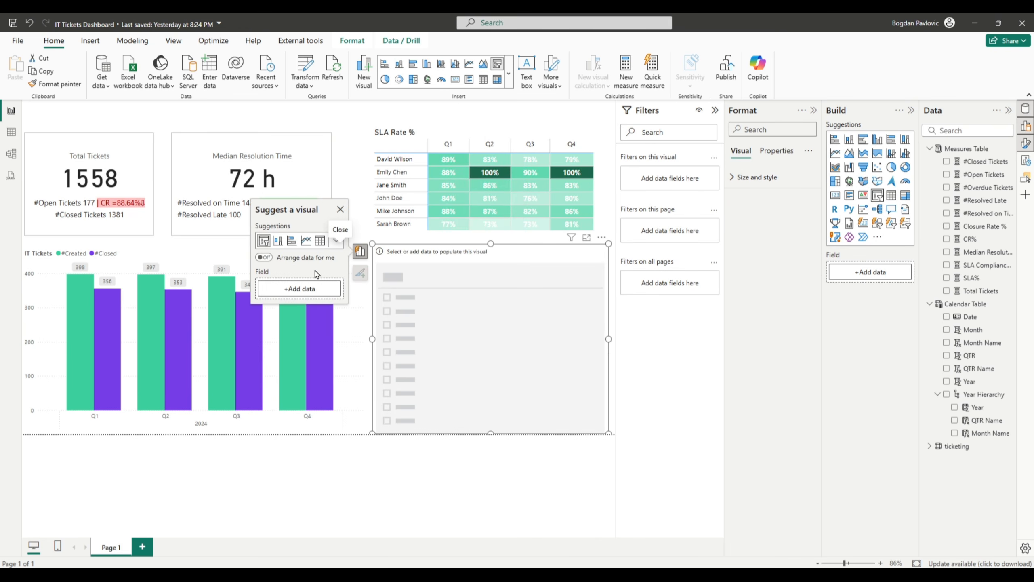
{"action": "left_click", "coordinate": [964, 131]}
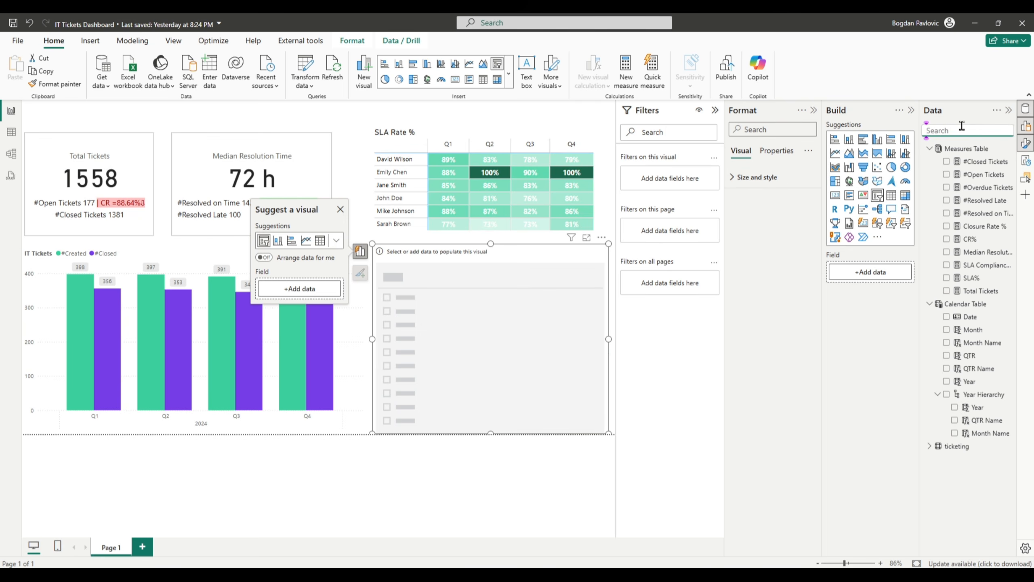
{"action": "type", "text": "y"}
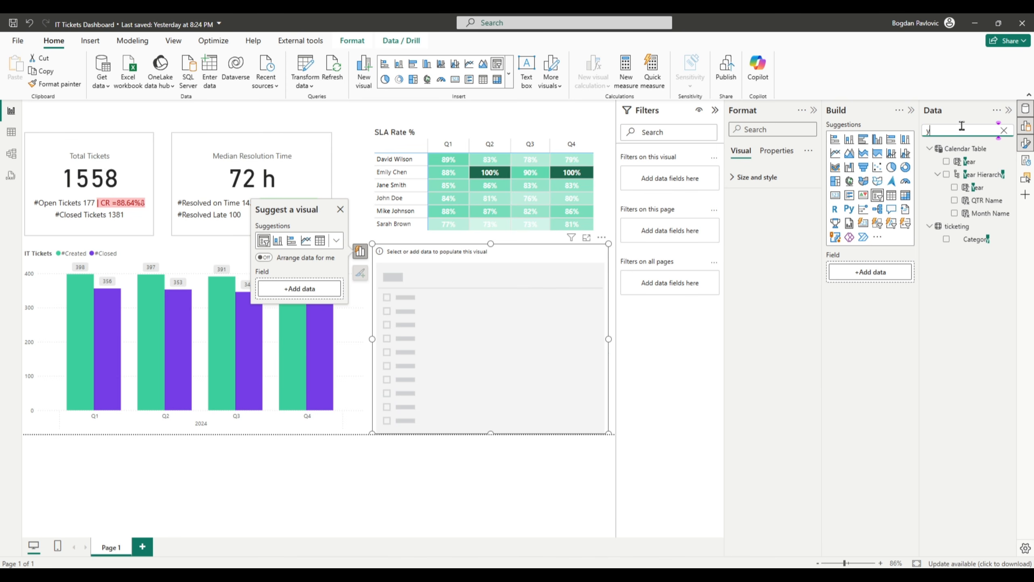
{"action": "left_click_drag", "start_coordinate": [982, 176], "coordinate": [301, 290]}
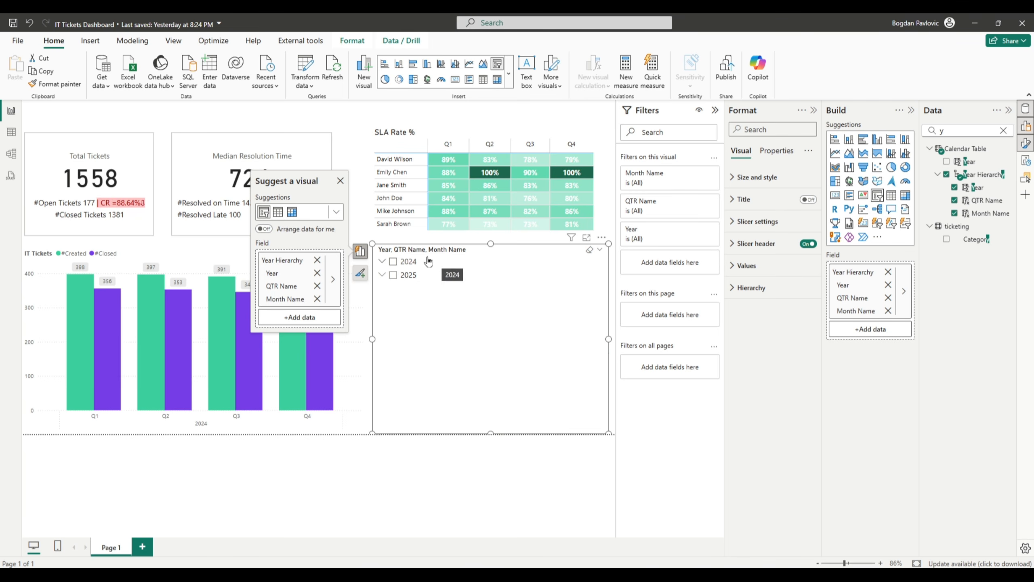
- Examine the quarters under 2024 and the months under Q1 in the slicer, and collapse them again
{"action": "left_click", "coordinate": [382, 261]}
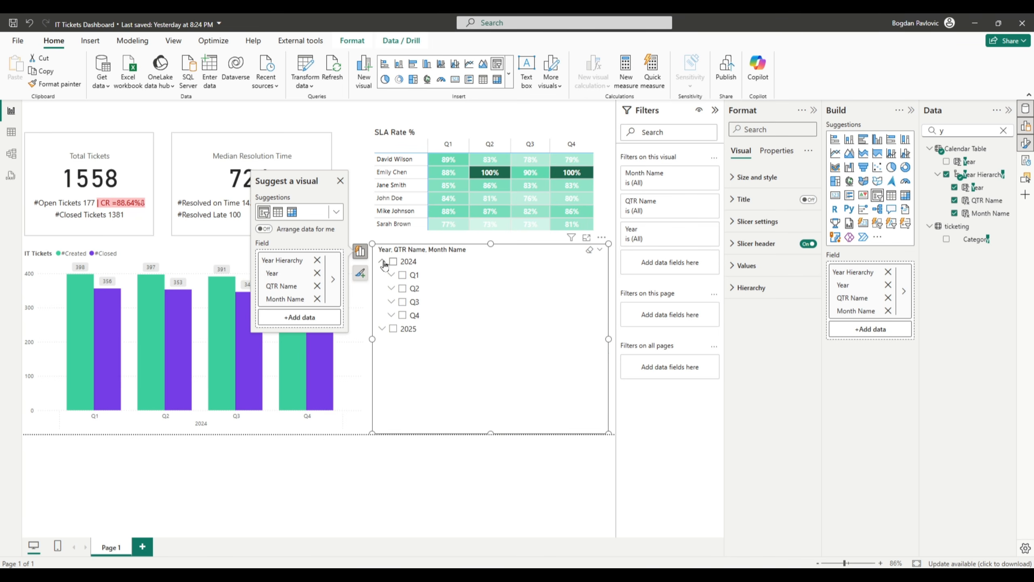
{"action": "left_click", "coordinate": [383, 262]}
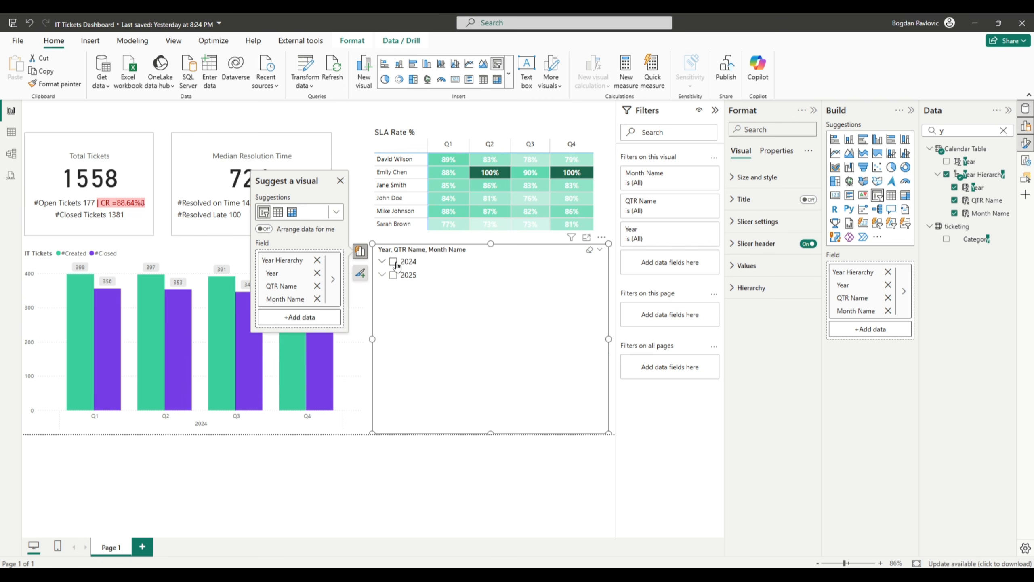
{"action": "left_click", "coordinate": [382, 262]}
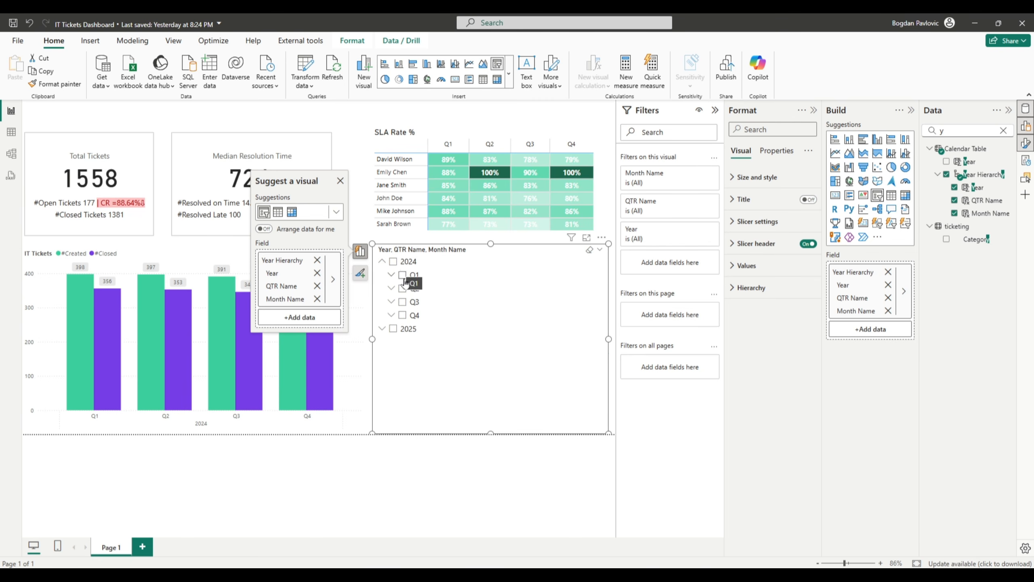
{"action": "left_click", "coordinate": [391, 275]}
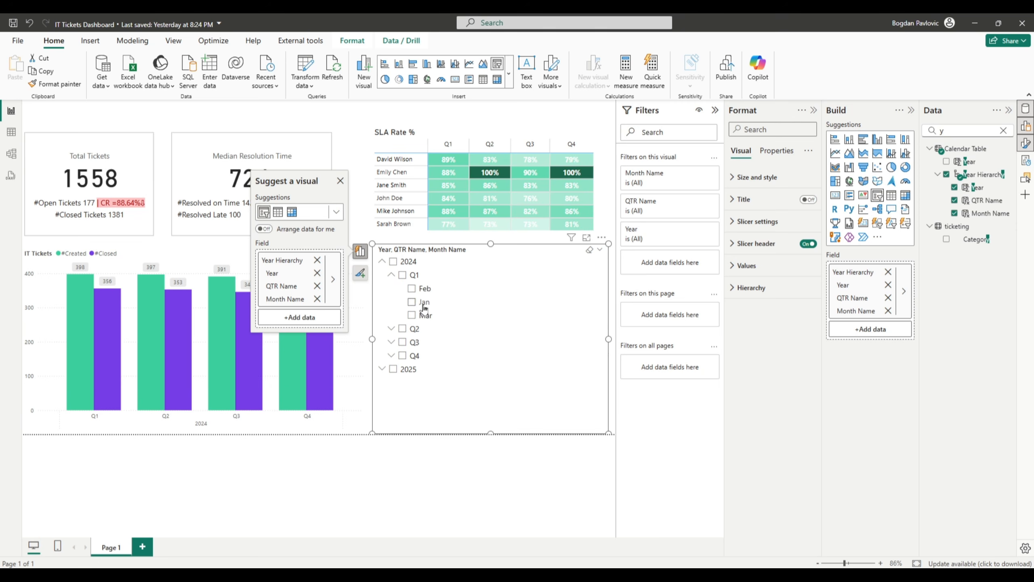
{"action": "left_click", "coordinate": [392, 275]}
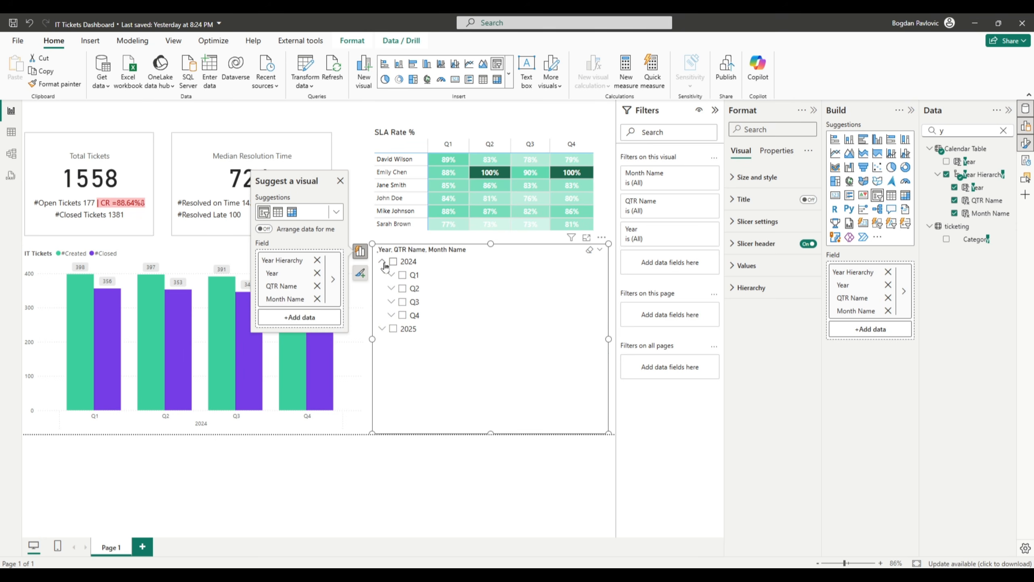
{"action": "left_click", "coordinate": [382, 262]}
- Replace the slicer's Year Hierarchy with the Date field from the Calendar Table and look through the listed dates
{"action": "left_click", "coordinate": [317, 260]}
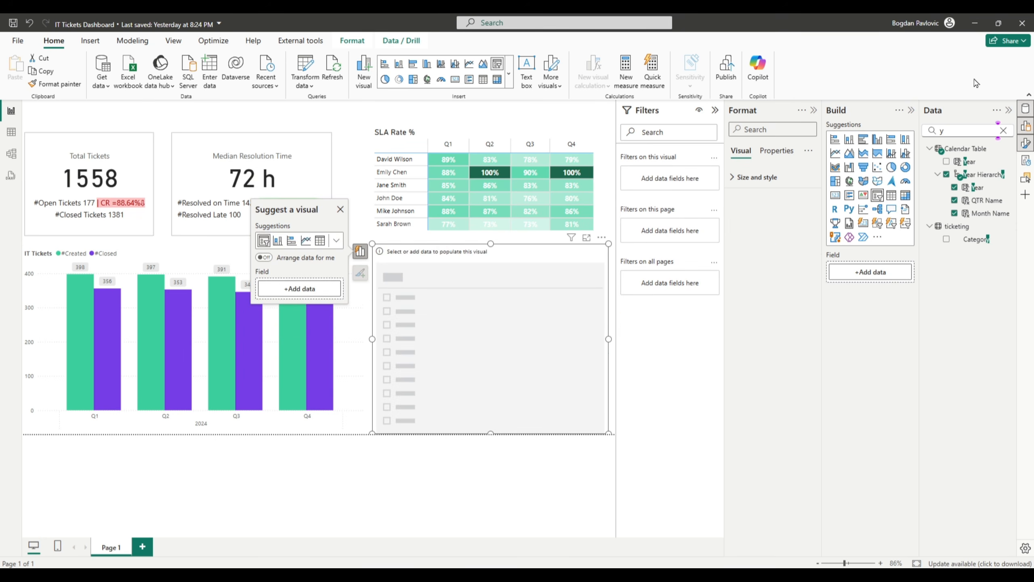
{"action": "left_click_drag", "start_coordinate": [979, 131], "coordinate": [921, 136]}
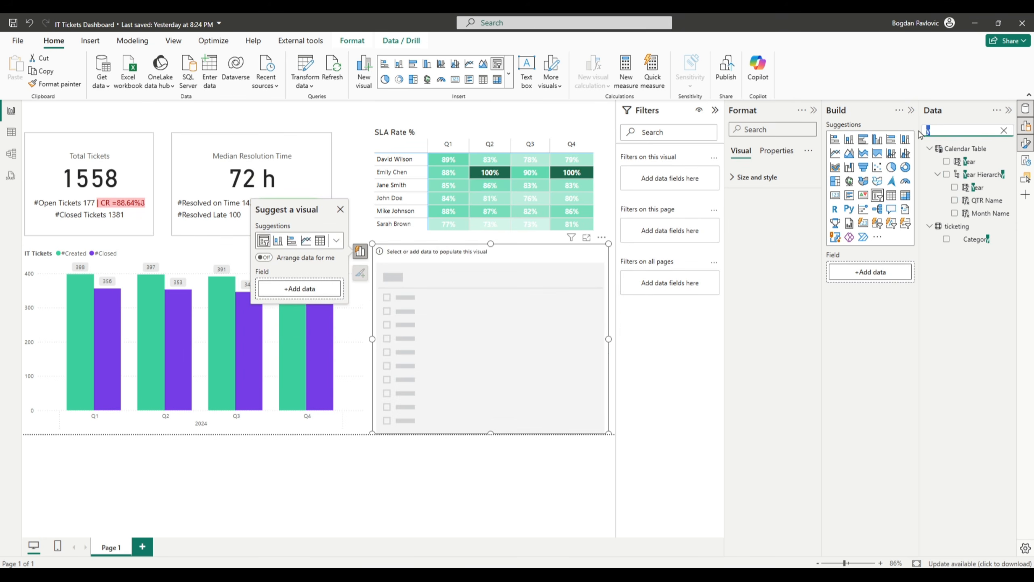
{"action": "type", "text": "adte"}
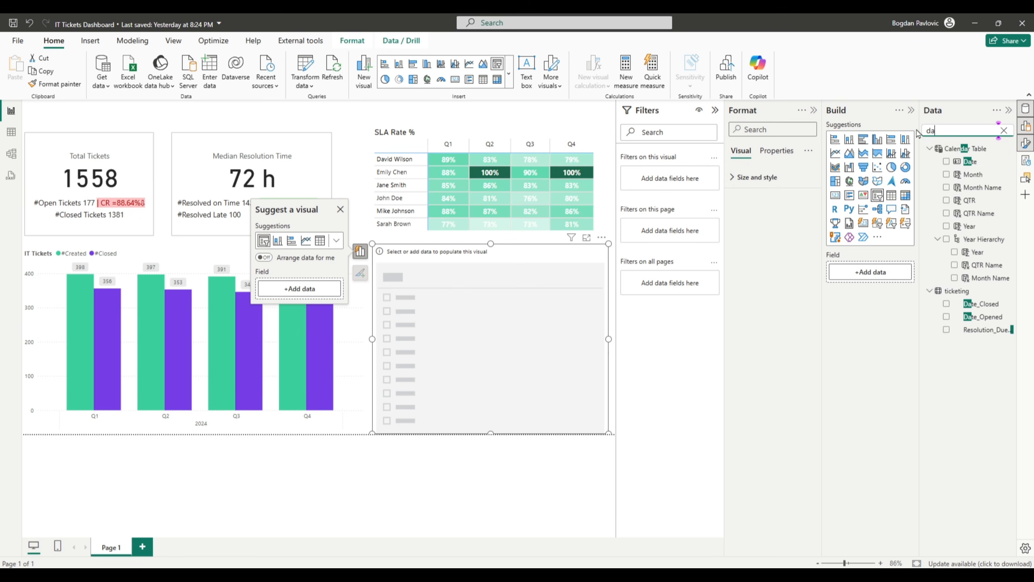
{"action": "left_click_drag", "start_coordinate": [981, 162], "coordinate": [452, 293]}
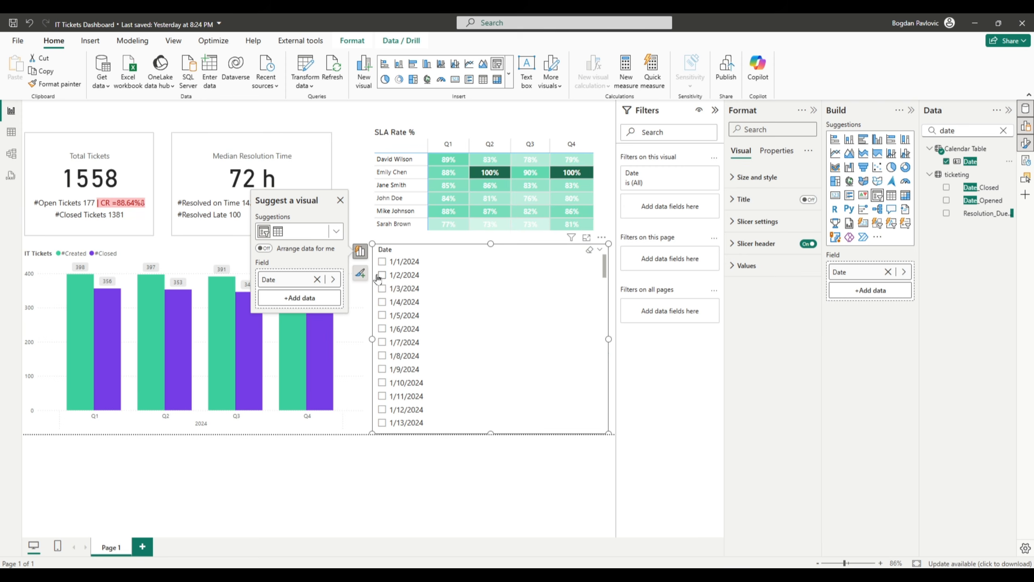
{"action": "scroll", "coordinate": [409, 305], "scroll_direction": "down", "scroll_amount": 1}
{"action": "scroll", "coordinate": [408, 304], "scroll_direction": "down", "scroll_amount": 5}
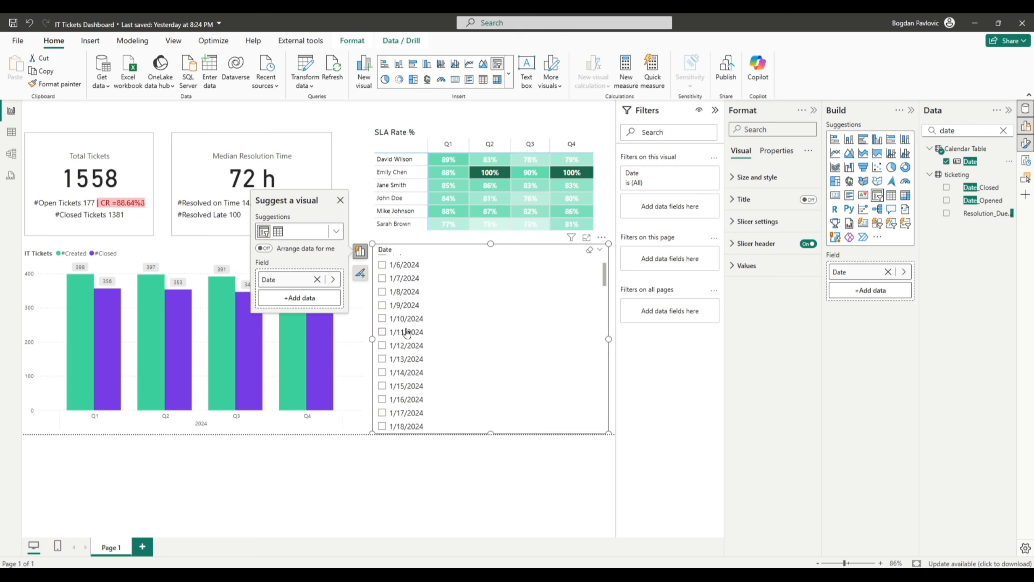
{"action": "scroll", "coordinate": [415, 337], "scroll_direction": "down", "scroll_amount": 8}
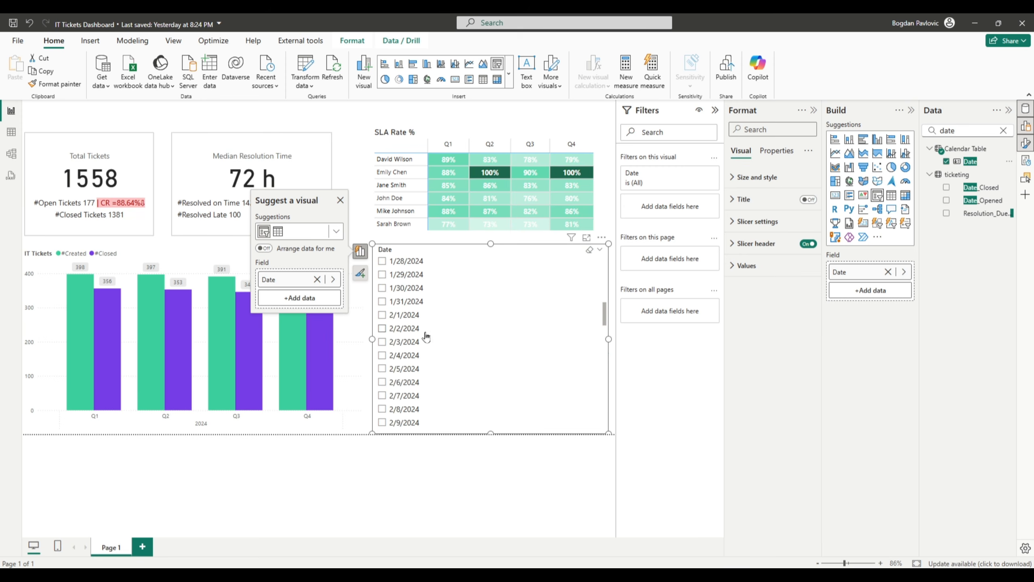
- Replace the slicer's Date field with the Year Hierarchy from the Calendar Table
{"action": "left_click", "coordinate": [317, 279]}
{"action": "double_click", "coordinate": [962, 129]}
{"action": "type", "text": "y"}
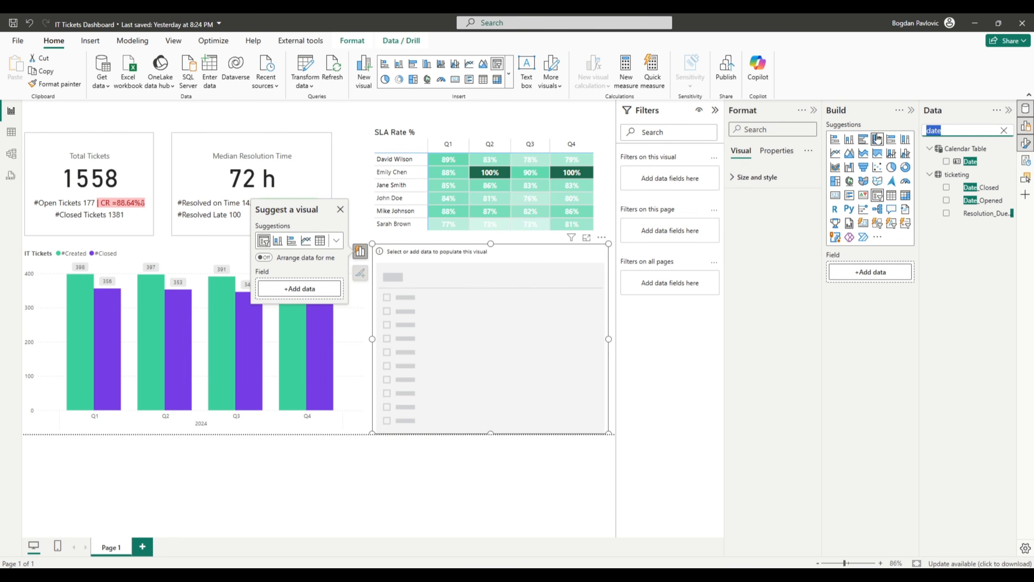
{"action": "type", "text": "ear"}
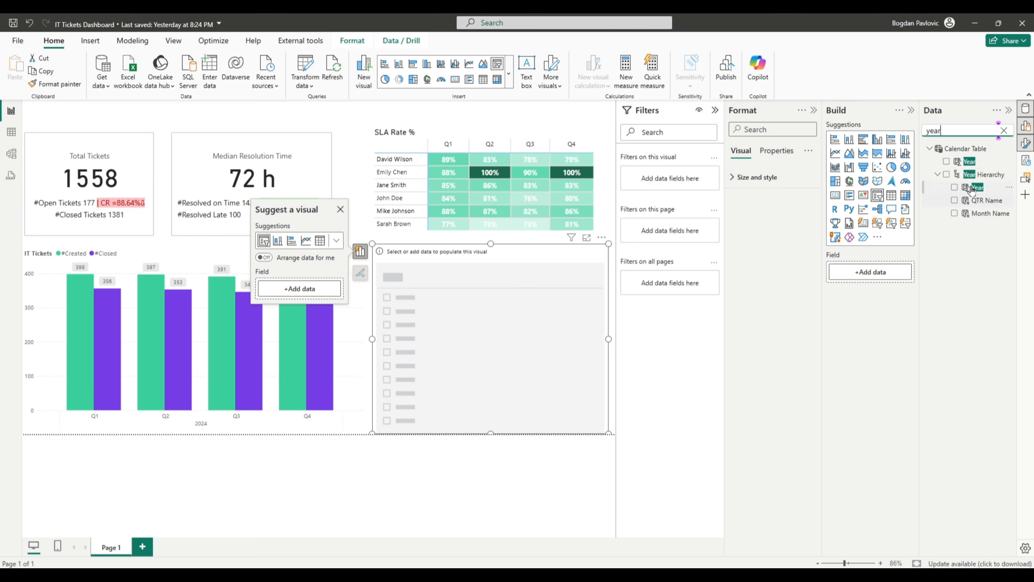
{"action": "left_click_drag", "start_coordinate": [978, 175], "coordinate": [304, 289]}
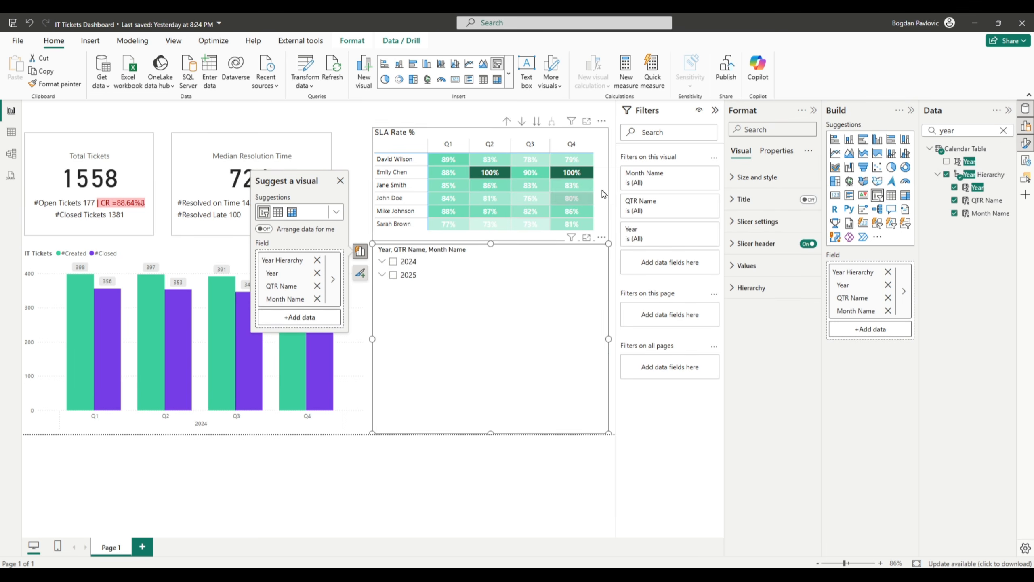
- Set the slicer's style to Dropdown and enable its "Select all" option
{"action": "left_click", "coordinate": [767, 222]}
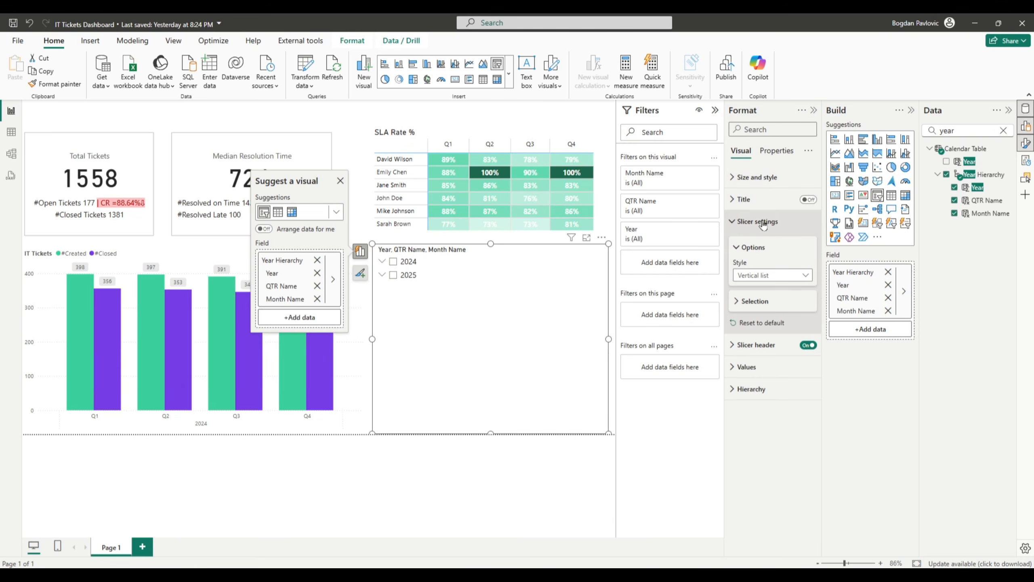
{"action": "left_click", "coordinate": [760, 275]}
{"action": "left_click", "coordinate": [771, 301]}
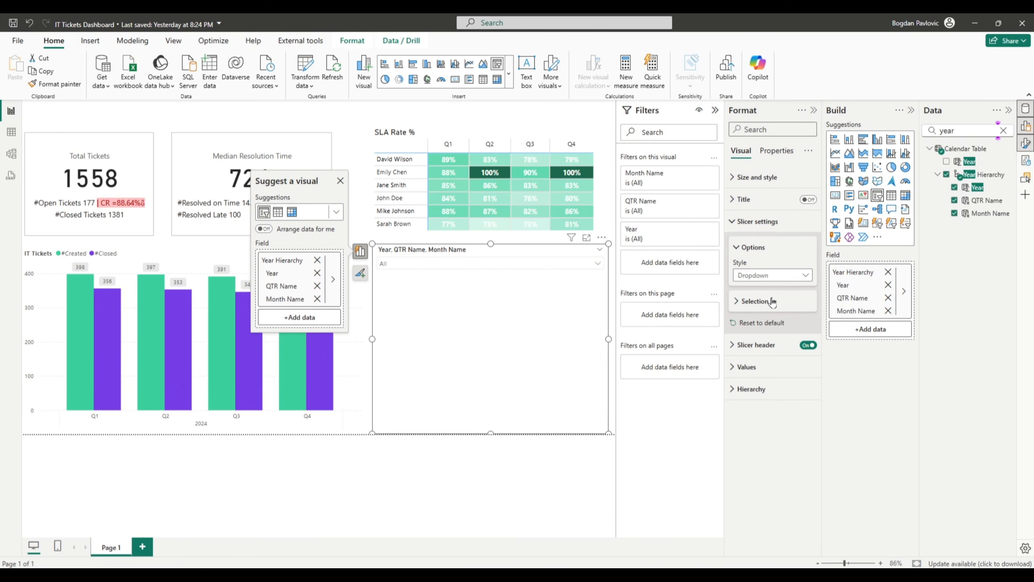
{"action": "left_click", "coordinate": [765, 305]}
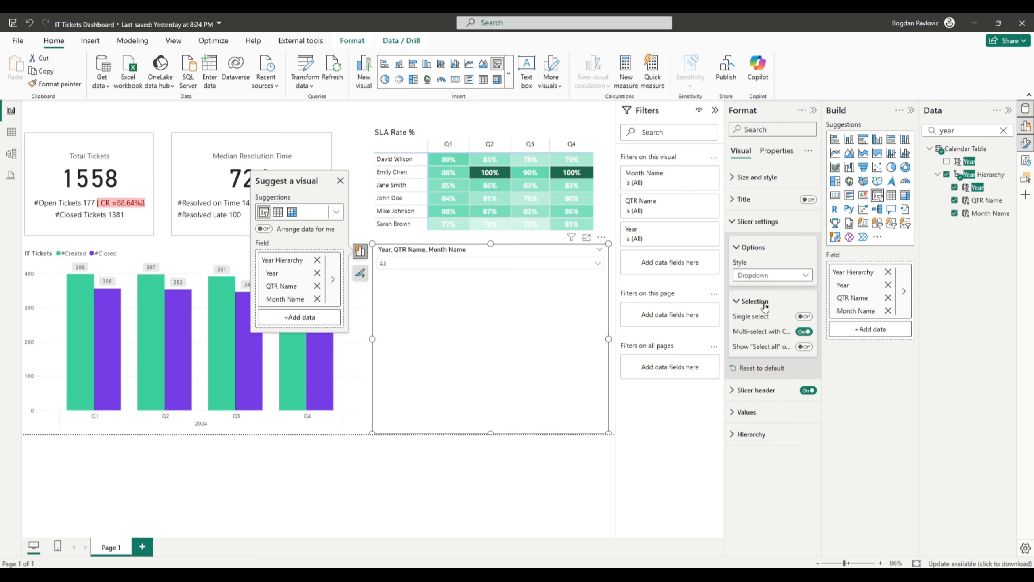
{"action": "left_click", "coordinate": [804, 347]}
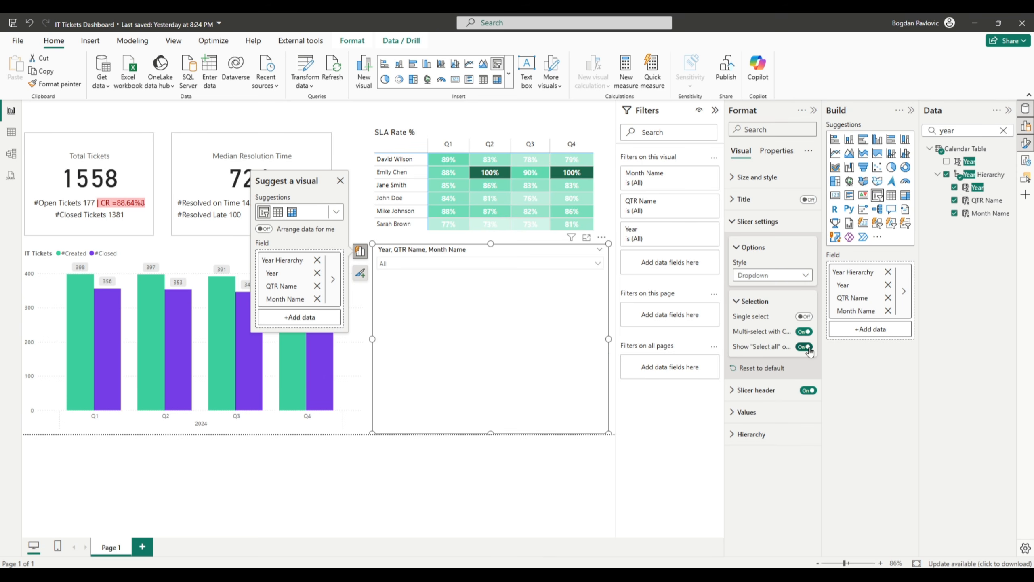
- Test the dropdown slicer by selecting and clearing all entries, and examine the quarters under 2025 before closing the list
{"action": "left_click", "coordinate": [598, 264]}
{"action": "left_click", "coordinate": [396, 278]}
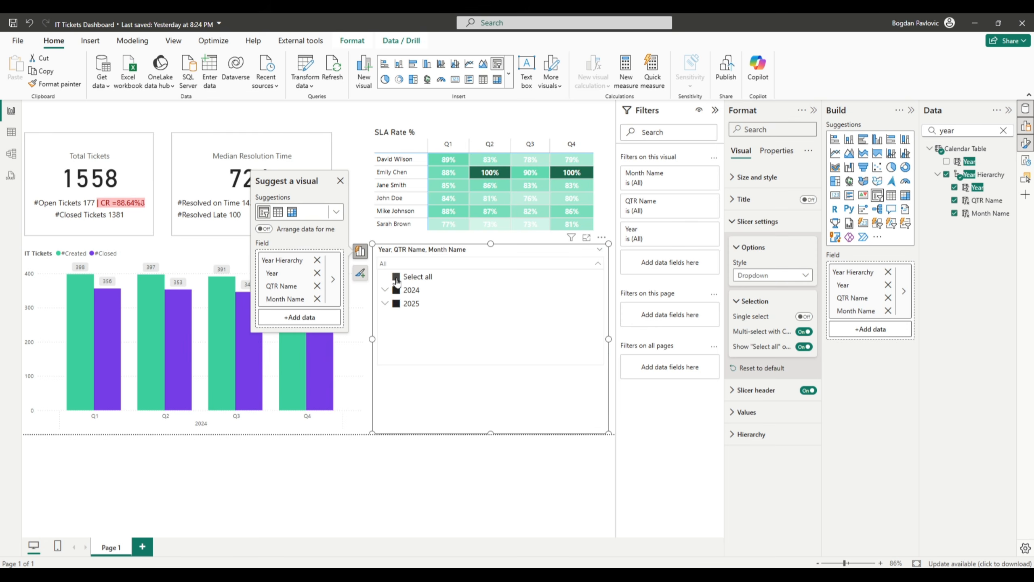
{"action": "left_click", "coordinate": [397, 277]}
{"action": "left_click", "coordinate": [385, 304]}
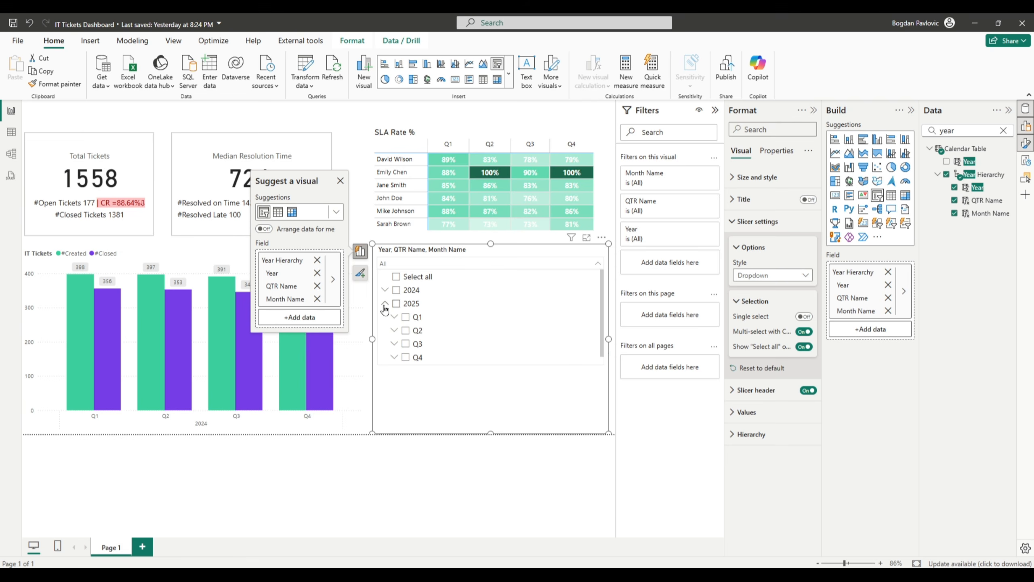
{"action": "left_click", "coordinate": [385, 303]}
{"action": "left_click", "coordinate": [452, 256]}
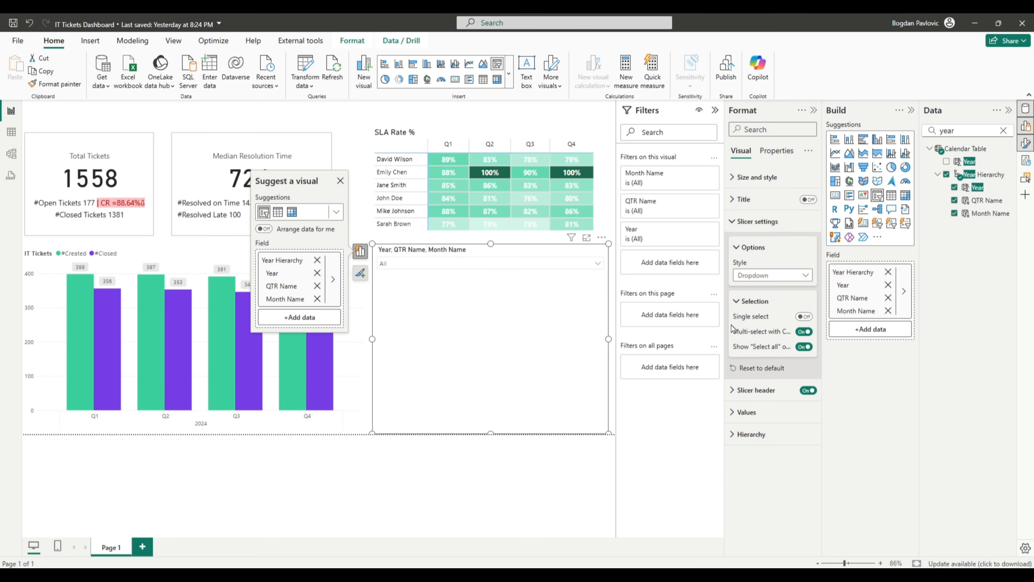
- Turn off the slicer header and enable a visual title reading "Date"
{"action": "left_click", "coordinate": [809, 390]}
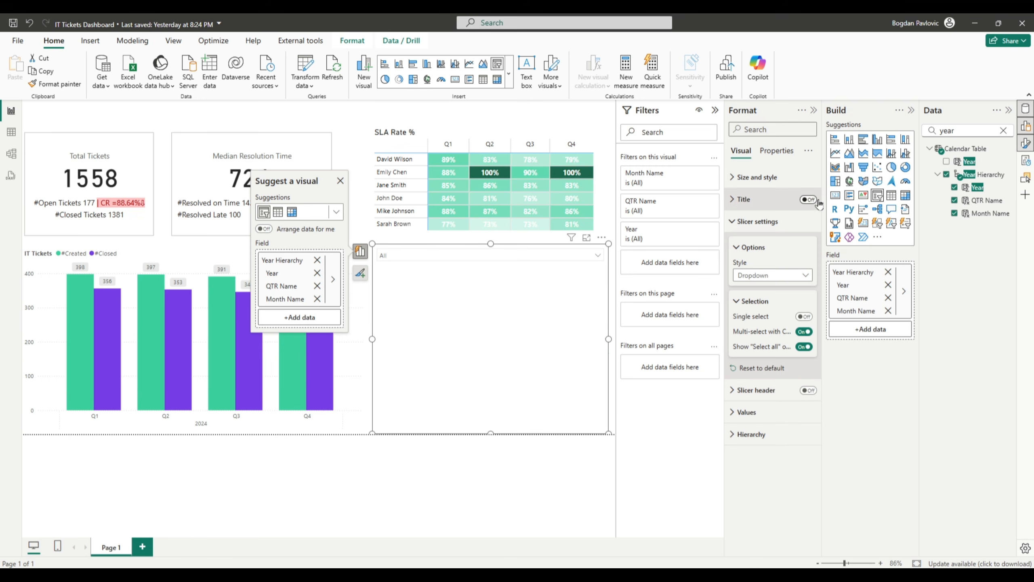
{"action": "left_click", "coordinate": [818, 201]}
{"action": "left_click", "coordinate": [761, 203]}
{"action": "left_click", "coordinate": [748, 252]}
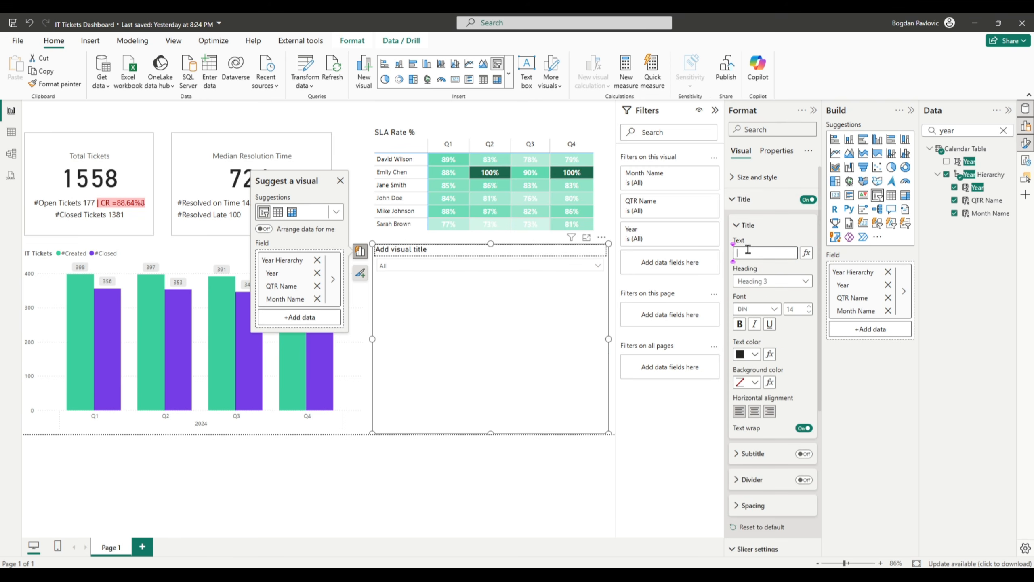
{"action": "type", "text": "Date"}
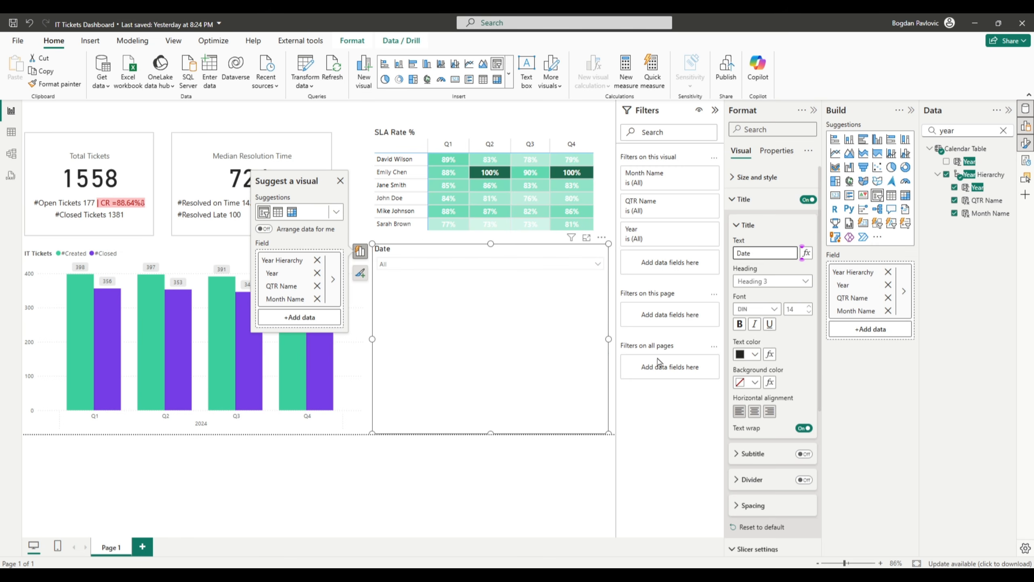
- Shrink the Date slicer to a compact dropdown and place it above the right part of the Median Resolution Time card
{"action": "left_click", "coordinate": [557, 371]}
{"action": "left_click_drag", "start_coordinate": [607, 432], "coordinate": [532, 280]}
{"action": "left_click_drag", "start_coordinate": [466, 268], "coordinate": [347, 124]}
{"action": "left_click_drag", "start_coordinate": [412, 133], "coordinate": [337, 134]}
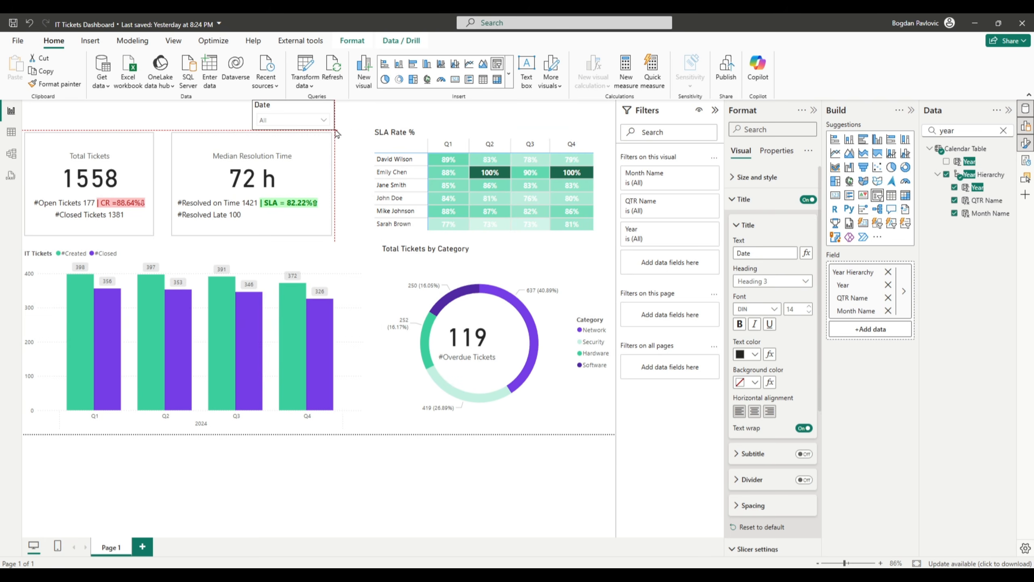
- Move the Median Resolution Time and Total Tickets cards slightly down, keeping them aligned below the Date slicer
{"action": "left_click_drag", "start_coordinate": [272, 160], "coordinate": [272, 163]}
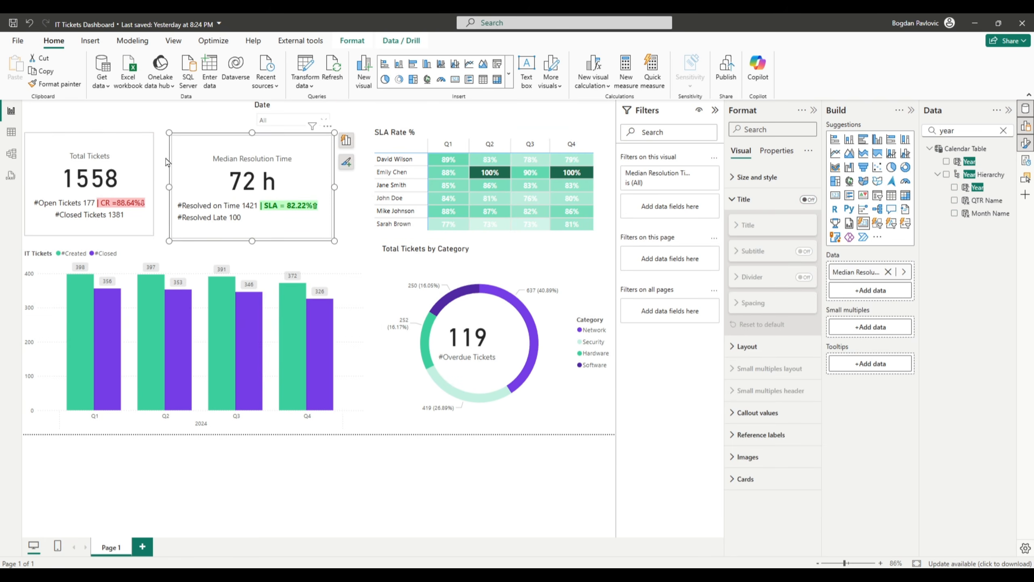
{"action": "left_click_drag", "start_coordinate": [102, 163], "coordinate": [101, 167]}
{"action": "left_click", "coordinate": [102, 167]}
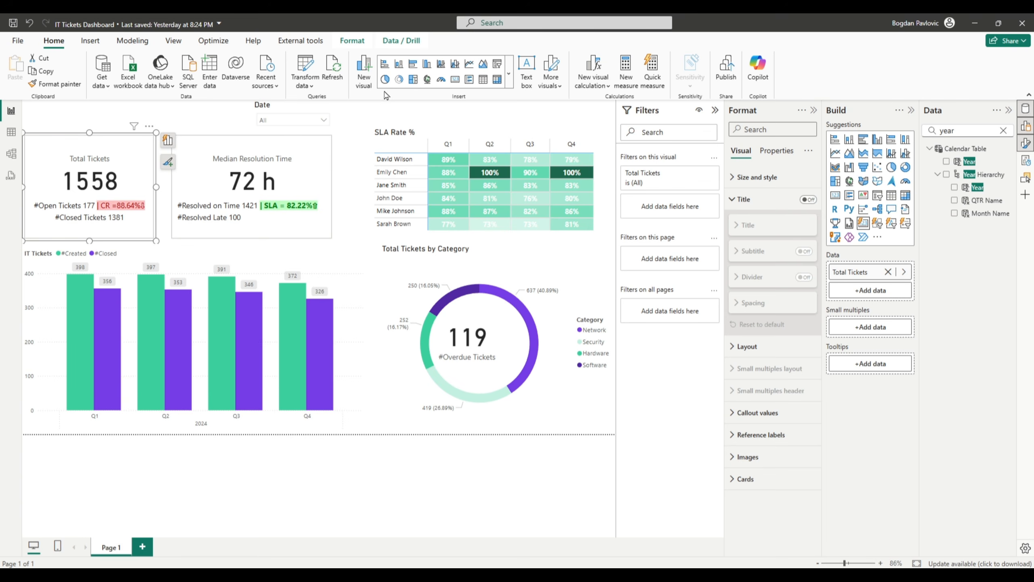
{"action": "left_click", "coordinate": [509, 71]}
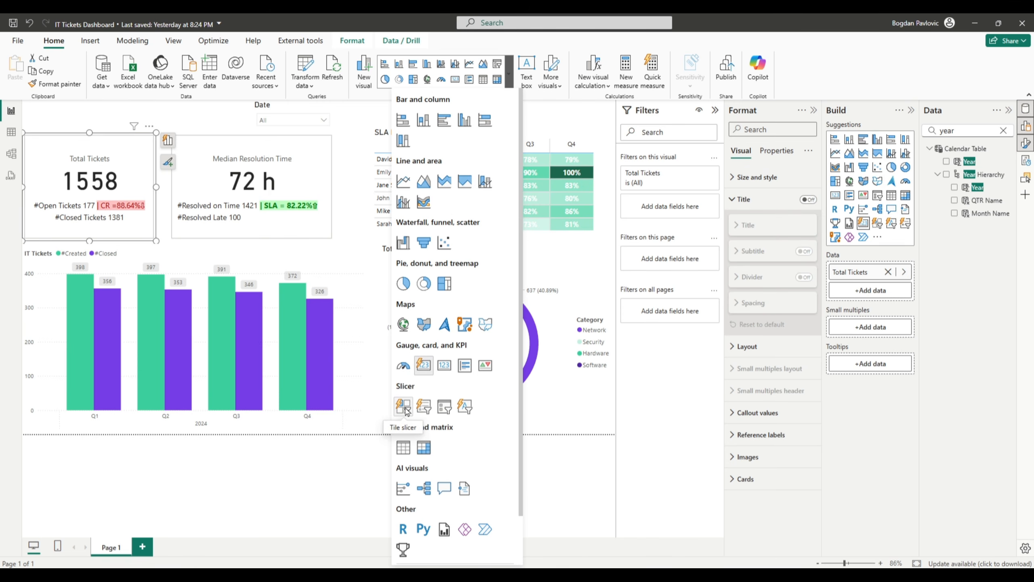
{"action": "left_click", "coordinate": [425, 364]}
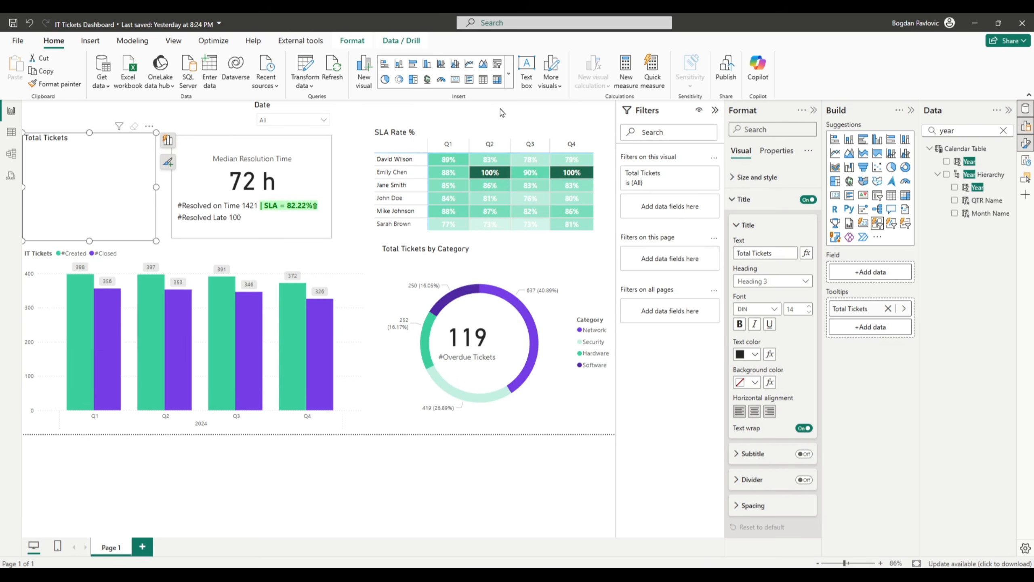
{"action": "key", "text": "ctrl+z"}
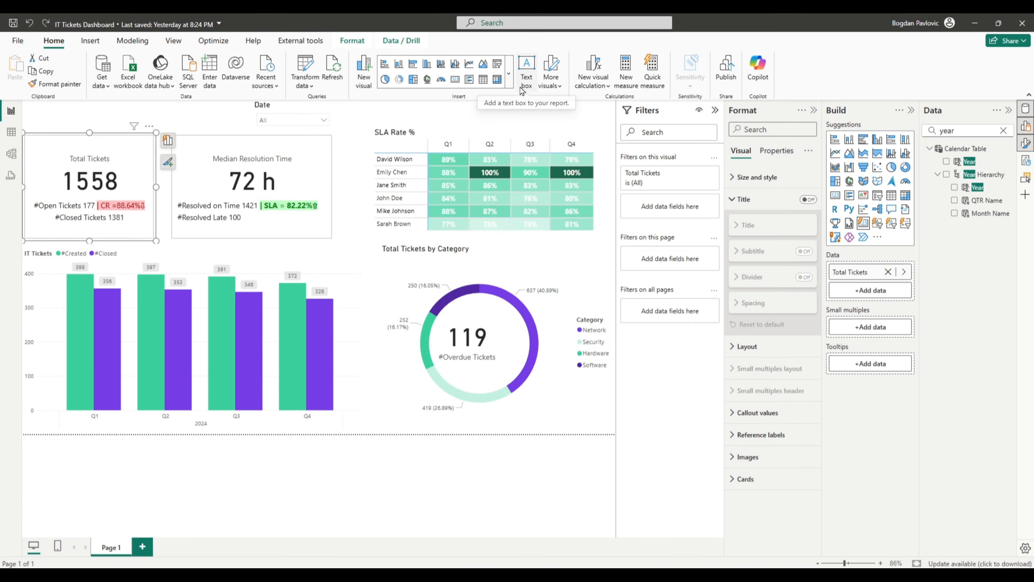
{"action": "left_click", "coordinate": [457, 115]}
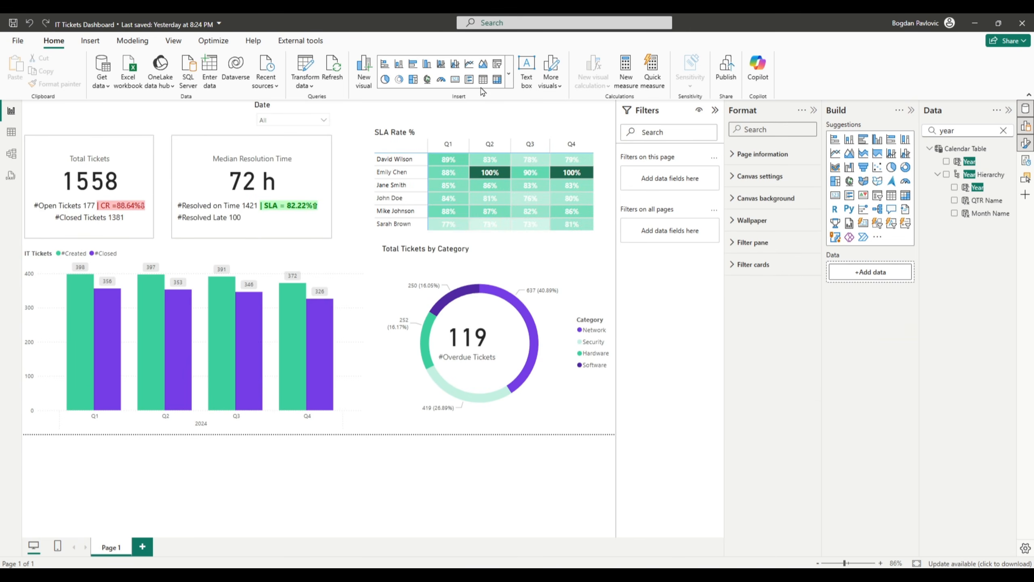
- Insert a Tile slicer and add the Category field from the ticketing table to it
{"action": "left_click", "coordinate": [509, 74]}
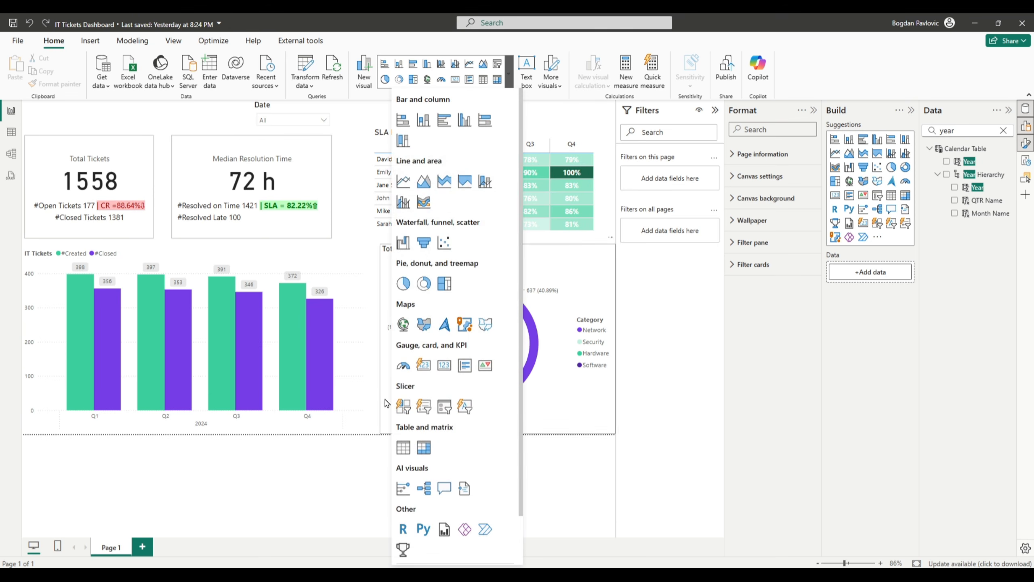
{"action": "left_click", "coordinate": [403, 405]}
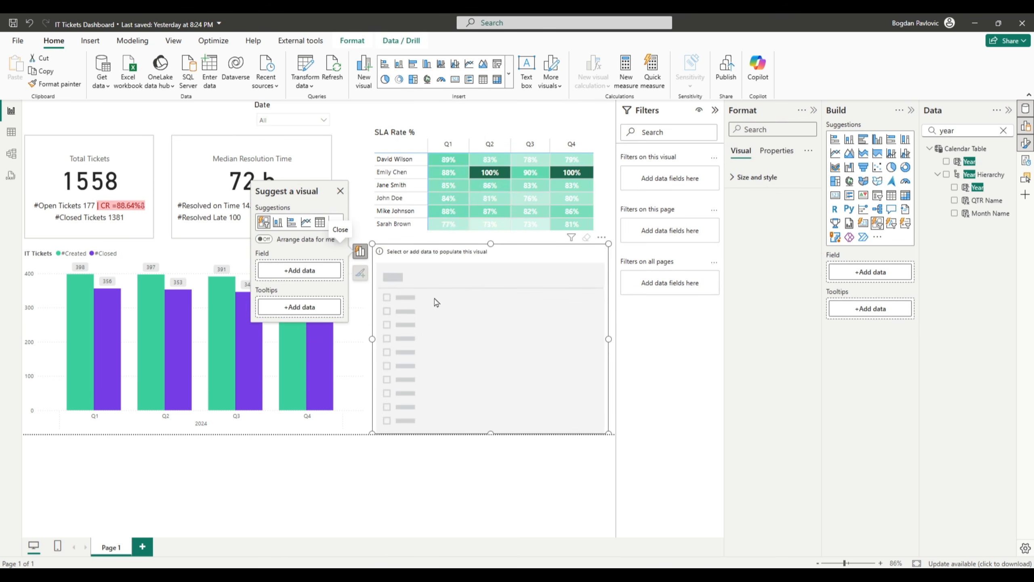
{"action": "double_click", "coordinate": [929, 128]}
{"action": "type", "text": "categ"}
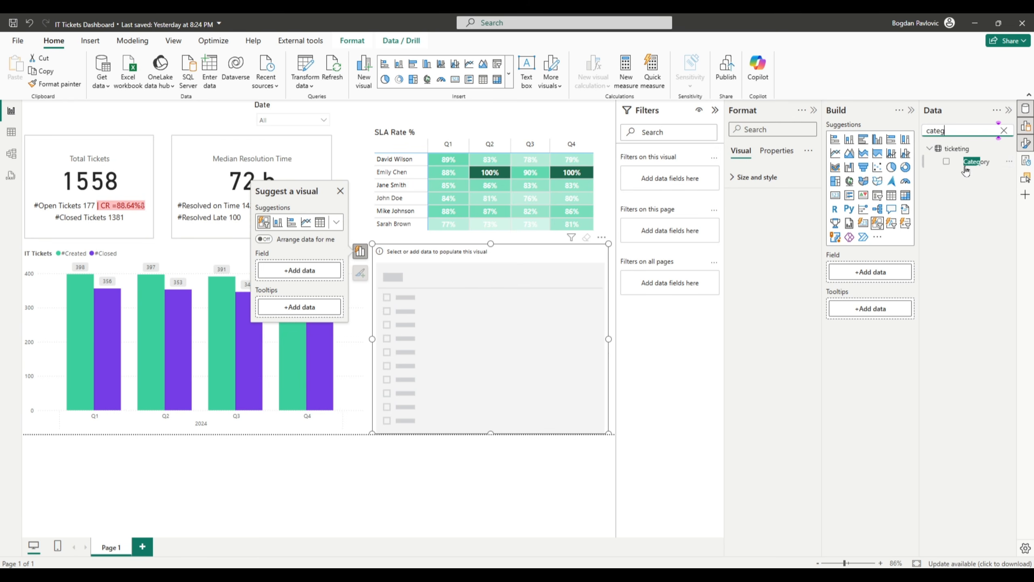
{"action": "left_click_drag", "start_coordinate": [974, 161], "coordinate": [467, 317]}
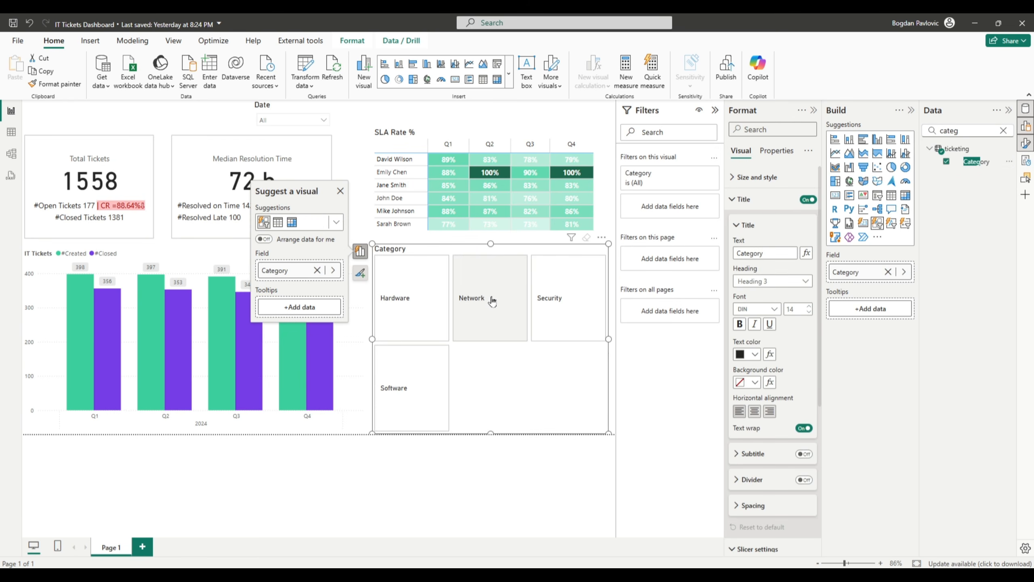
- Test the Category slicer by filtering the report on Hardware, Network and Security in turn, and clear the selection
{"action": "left_click", "coordinate": [442, 324]}
{"action": "left_click", "coordinate": [484, 319]}
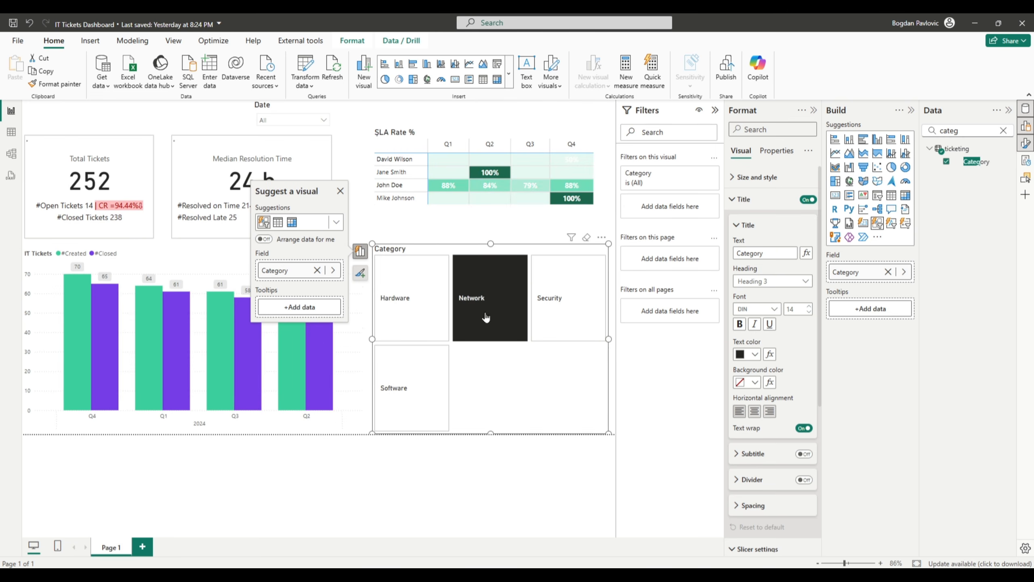
{"action": "left_click", "coordinate": [542, 310]}
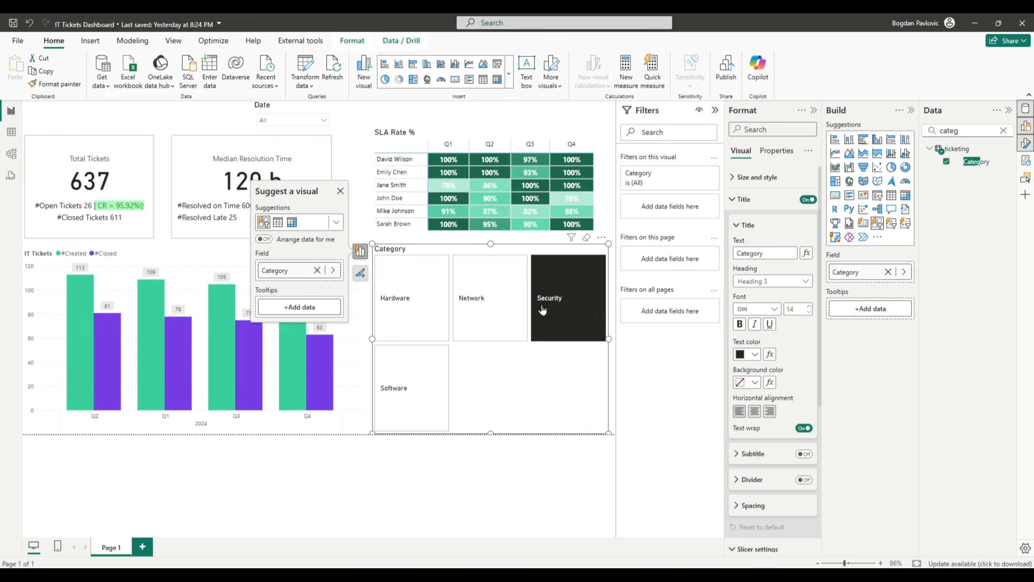
{"action": "left_click", "coordinate": [487, 309]}
{"action": "left_click", "coordinate": [409, 307]}
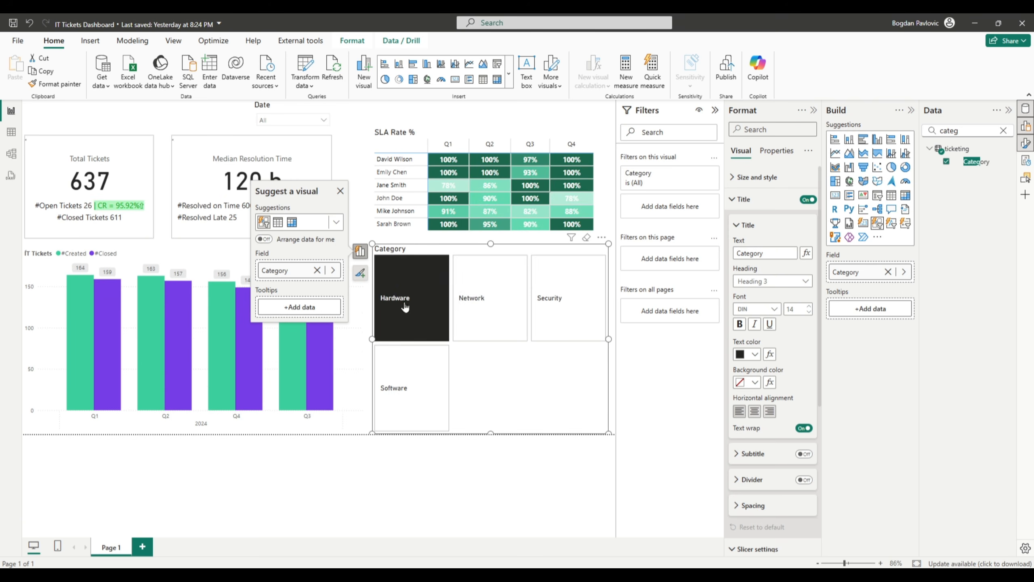
{"action": "left_click", "coordinate": [488, 302]}
{"action": "left_click", "coordinate": [558, 300]}
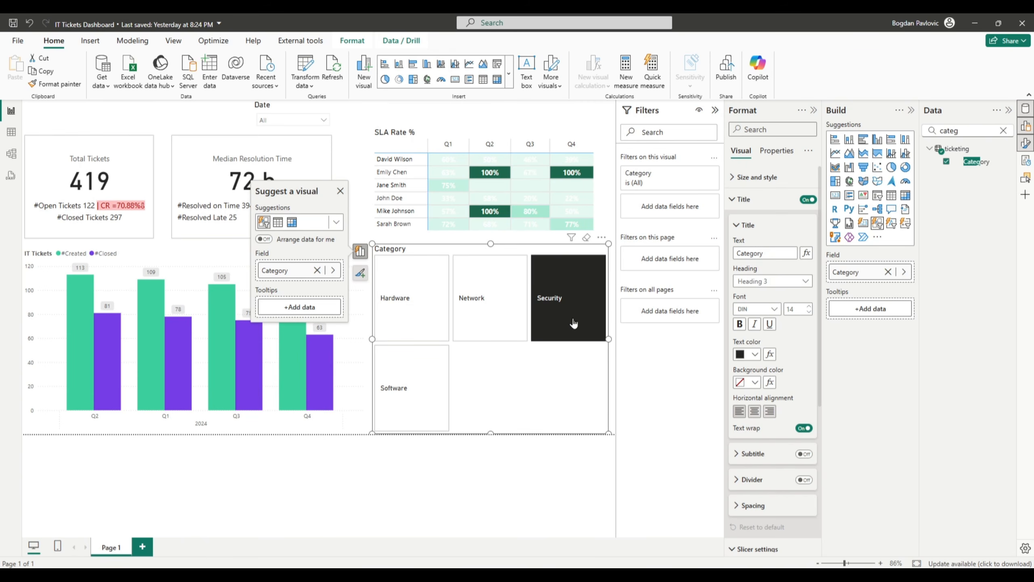
{"action": "left_click", "coordinate": [557, 303]}
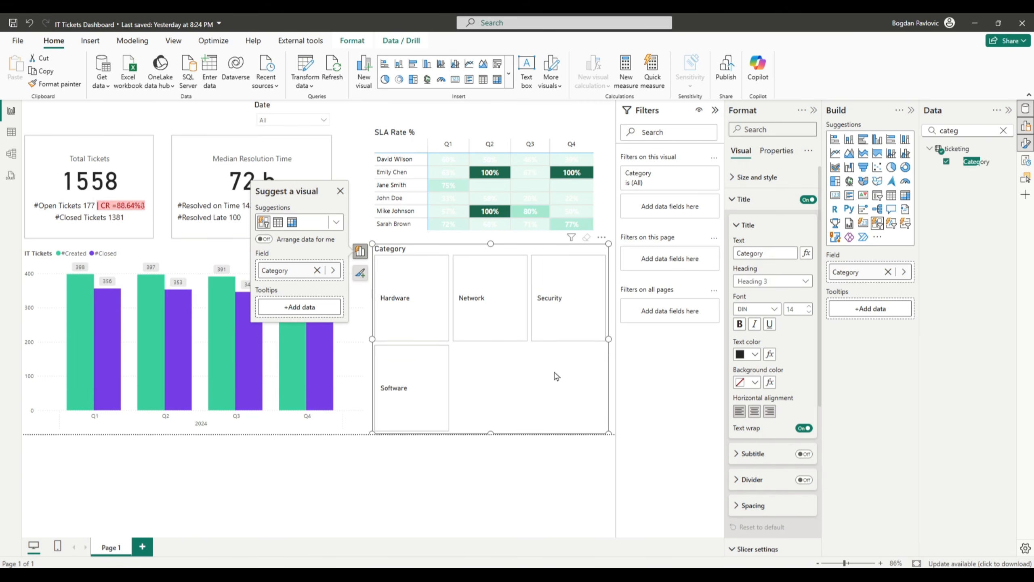
- Set the Category slicer's layout to 4 columns shown
{"action": "left_click", "coordinate": [743, 198]}
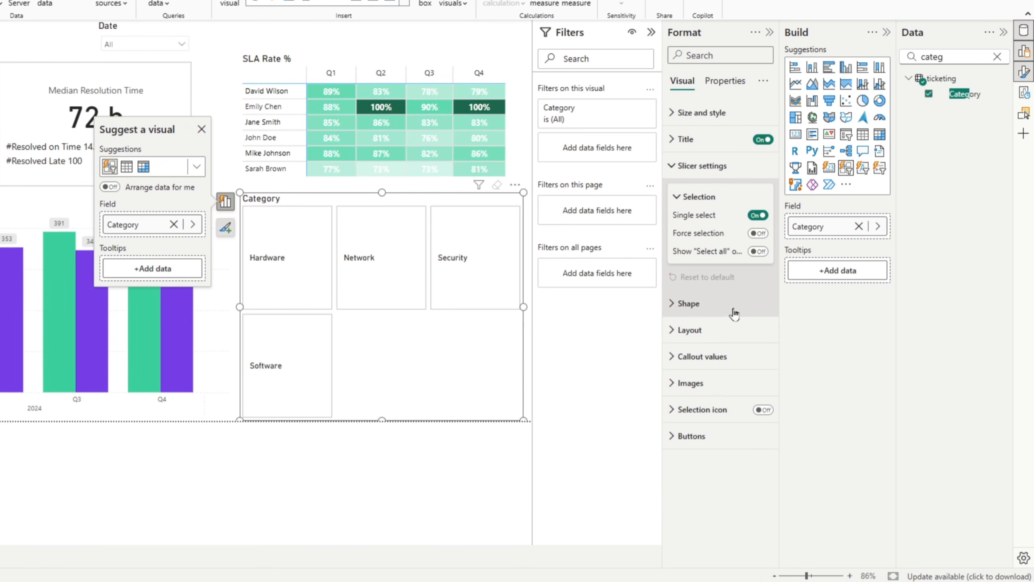
{"action": "left_click", "coordinate": [688, 330]}
{"action": "scroll", "coordinate": [698, 391], "scroll_direction": "down", "scroll_amount": 2}
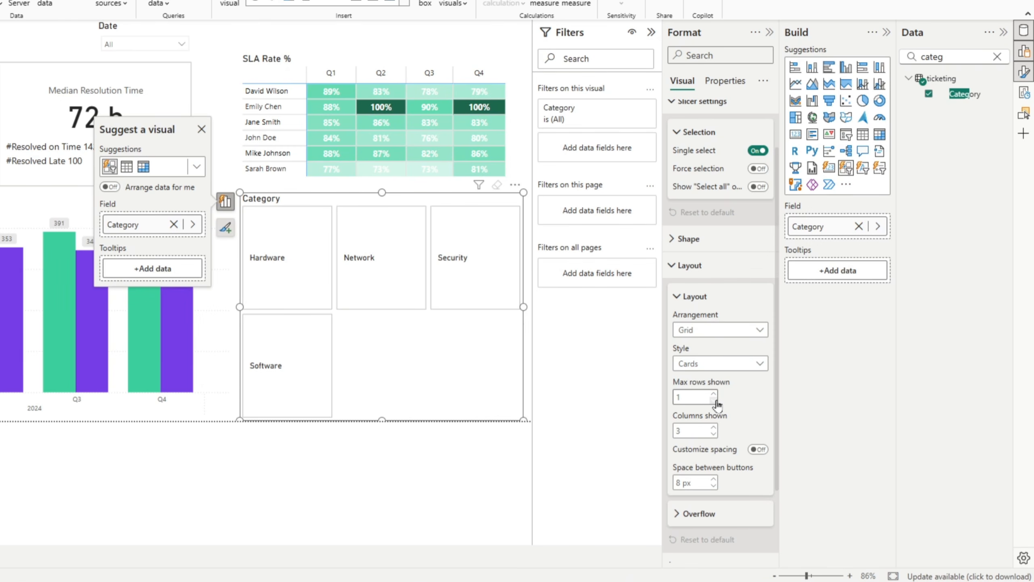
{"action": "left_click", "coordinate": [714, 428]}
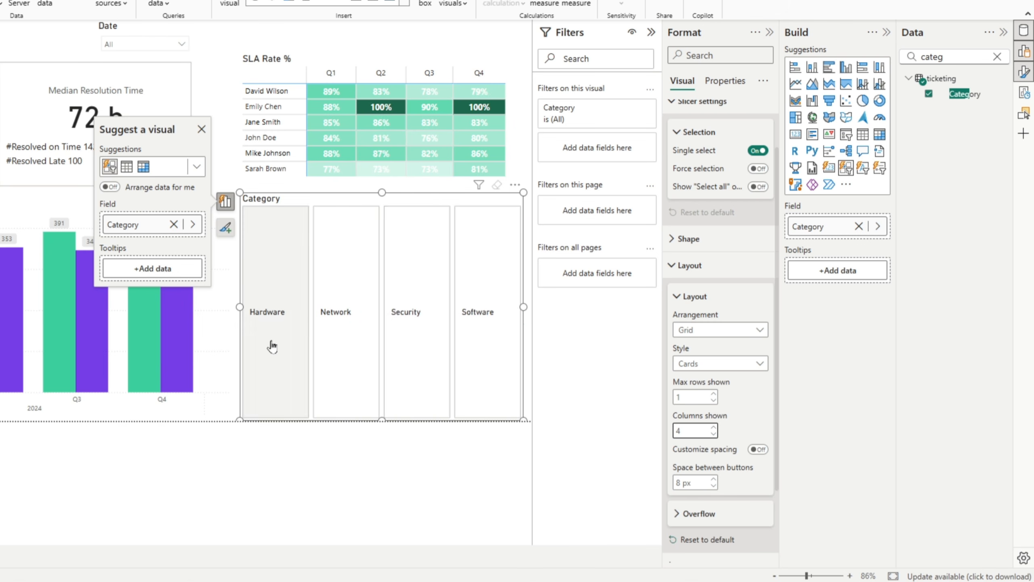
- Fit the Category slicer as a short strip above the SLA Rate % matrix and turn off its title
{"action": "left_click_drag", "start_coordinate": [382, 418], "coordinate": [389, 246]}
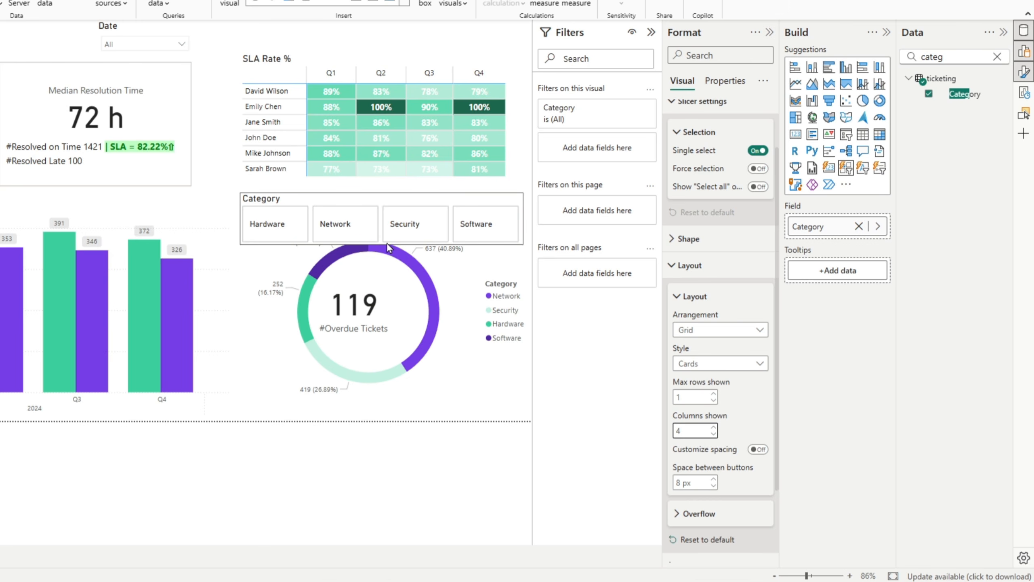
{"action": "left_click_drag", "start_coordinate": [373, 201], "coordinate": [338, 9]}
{"action": "scroll", "coordinate": [723, 124], "scroll_direction": "up", "scroll_amount": 3}
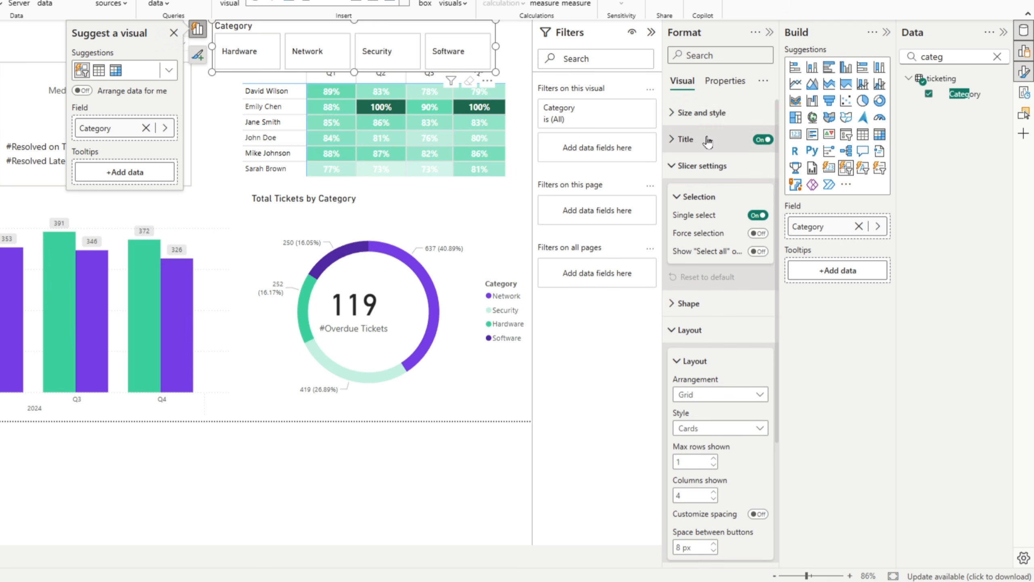
{"action": "left_click", "coordinate": [763, 139]}
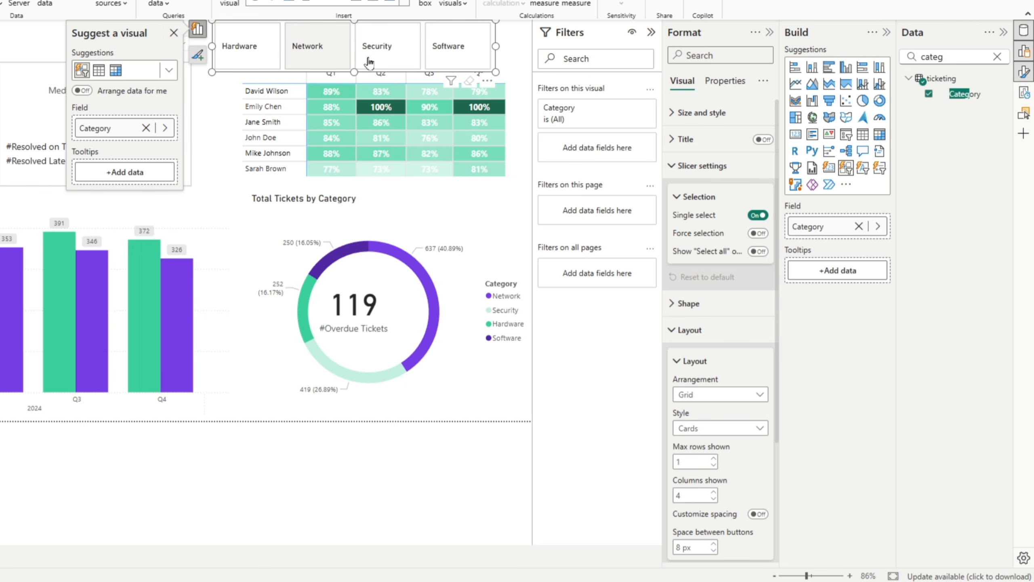
- Turn off the border on the Category slicer's buttons in the Default state
{"action": "left_click", "coordinate": [701, 165]}
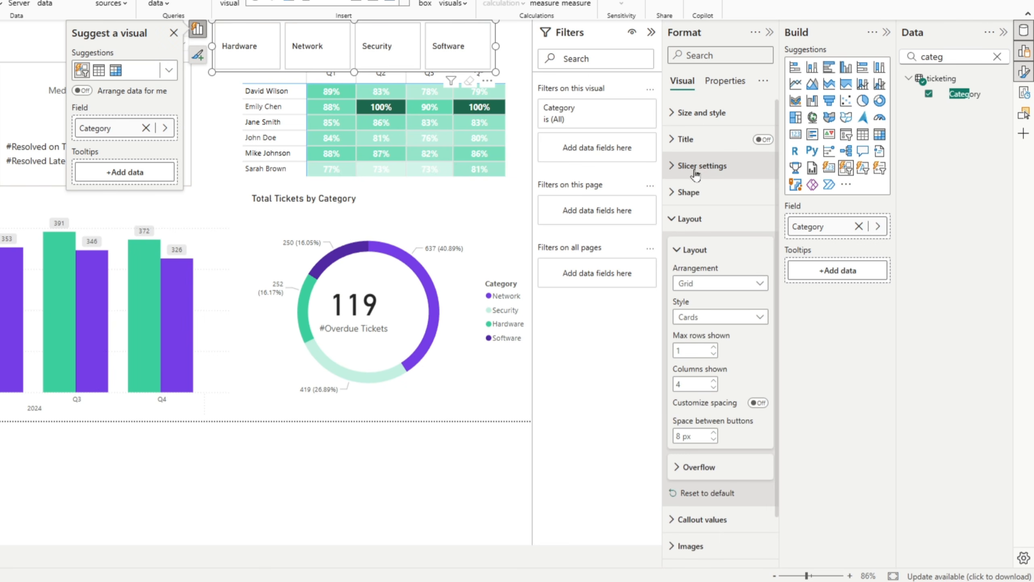
{"action": "left_click", "coordinate": [686, 191]}
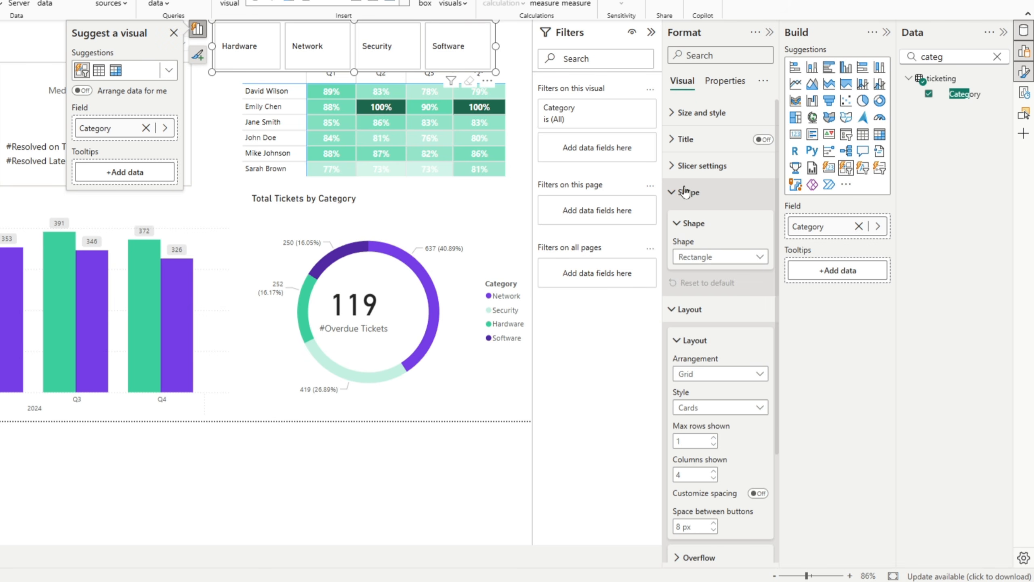
{"action": "left_click", "coordinate": [686, 192]}
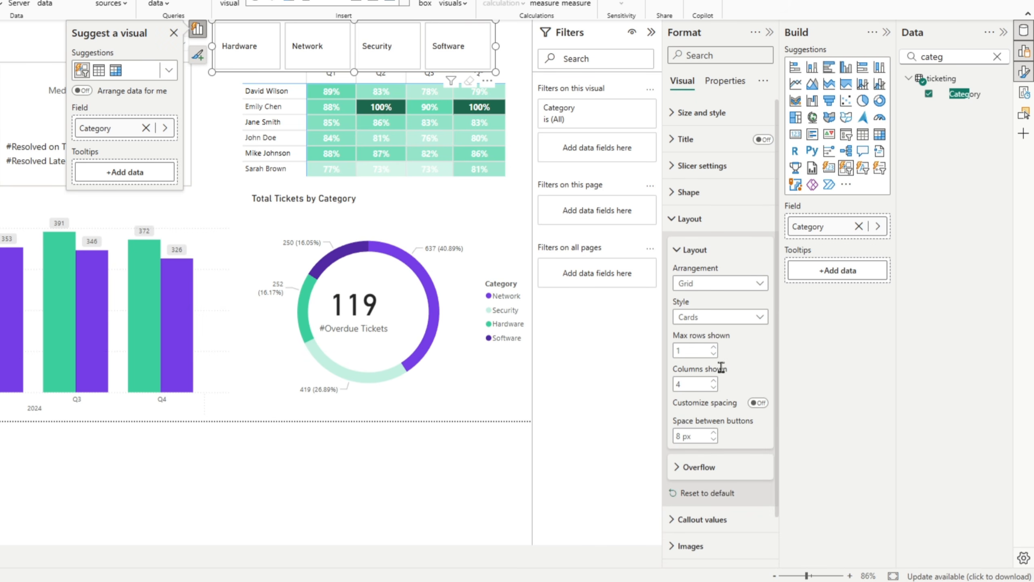
{"action": "left_click", "coordinate": [679, 221]}
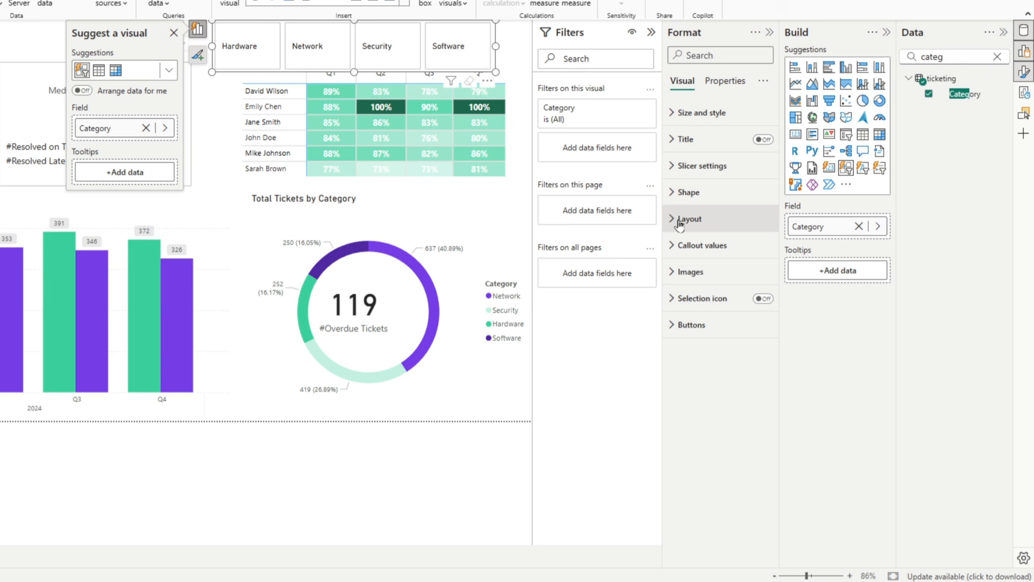
{"action": "left_click", "coordinate": [688, 324]}
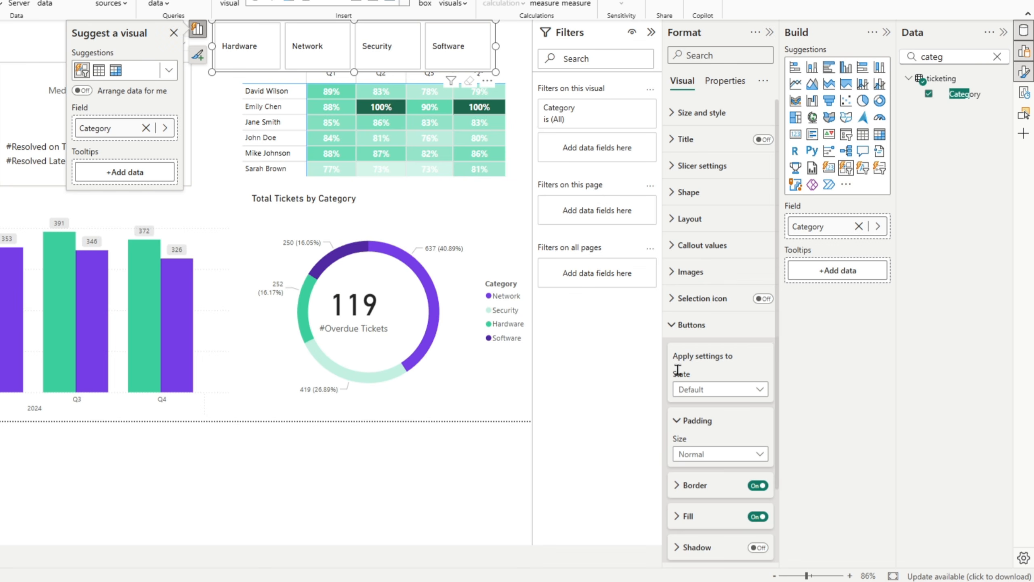
{"action": "scroll", "coordinate": [735, 444], "scroll_direction": "down", "scroll_amount": 3}
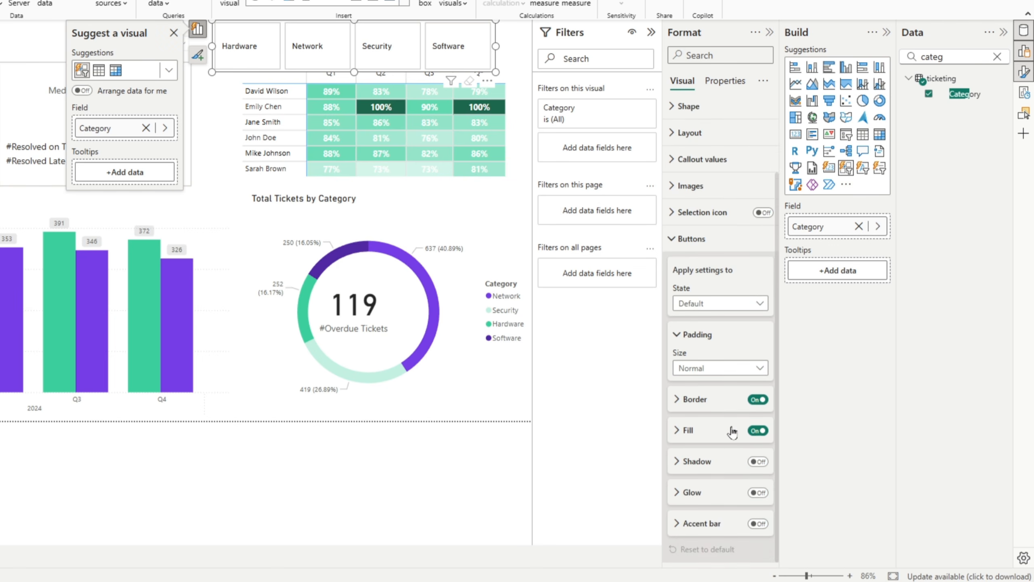
{"action": "left_click", "coordinate": [758, 400]}
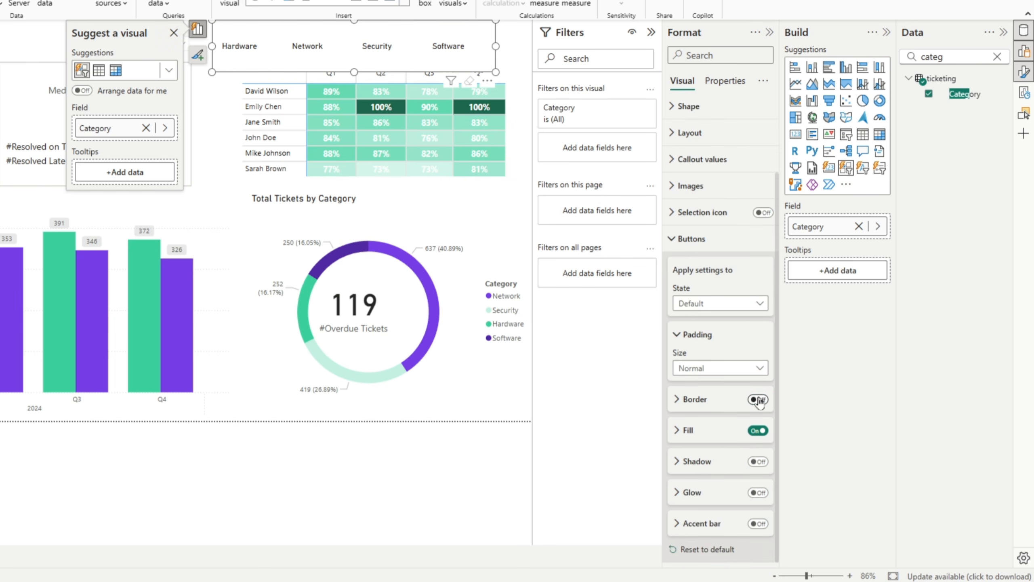
- Set the Category slicer's button fill to light green for the Hover state
{"action": "left_click", "coordinate": [719, 304]}
{"action": "left_click", "coordinate": [712, 333]}
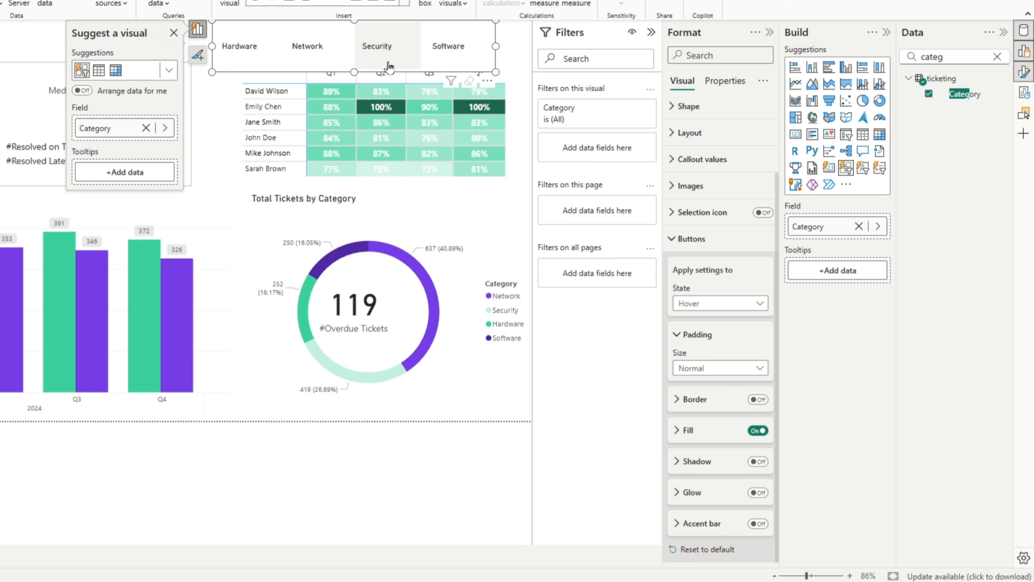
{"action": "left_click", "coordinate": [686, 434]}
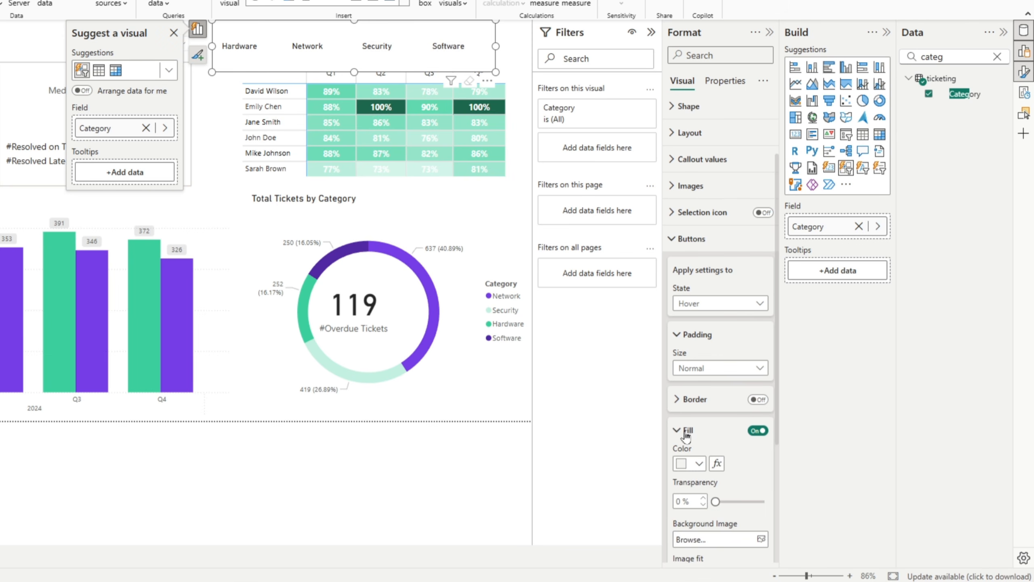
{"action": "scroll", "coordinate": [686, 431], "scroll_direction": "down", "scroll_amount": 3}
{"action": "left_click", "coordinate": [700, 335]}
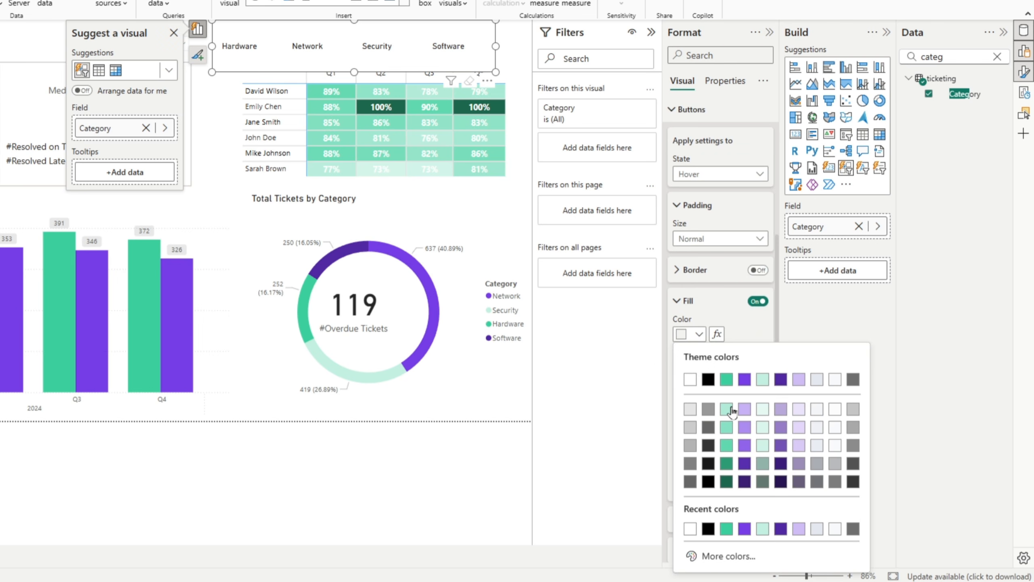
{"action": "left_click", "coordinate": [729, 410]}
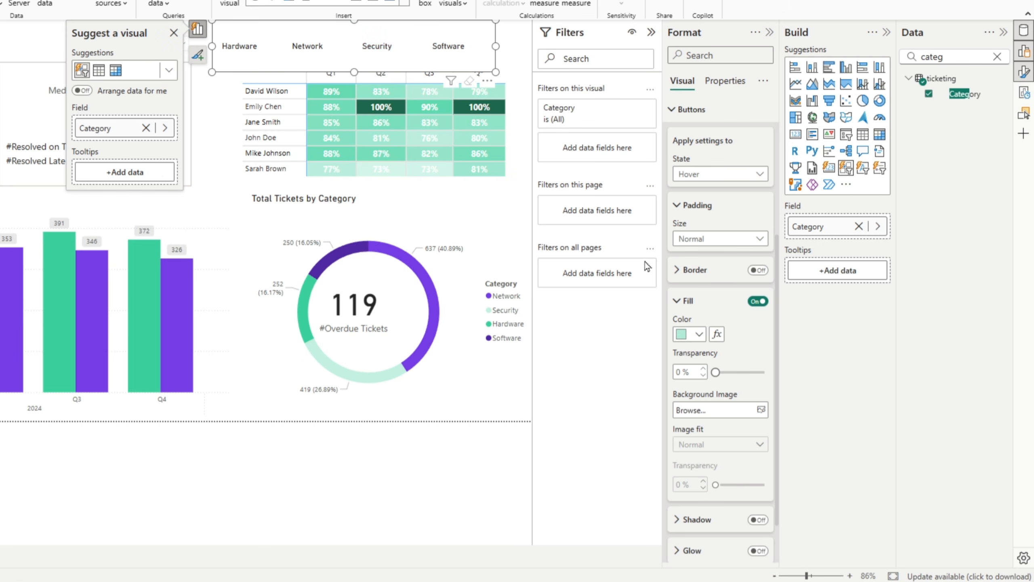
- Enable the accent bar for the Hover state of the slicer buttons, coloured #2c9b75 with a width of 7 px
{"action": "scroll", "coordinate": [733, 428], "scroll_direction": "down", "scroll_amount": 2}
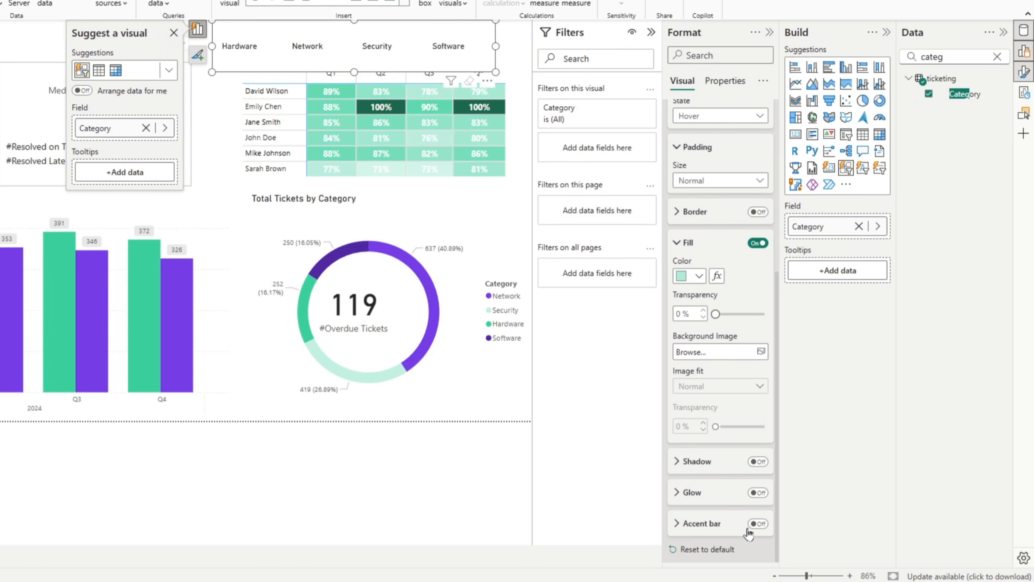
{"action": "left_click", "coordinate": [762, 528]}
{"action": "left_click", "coordinate": [708, 524]}
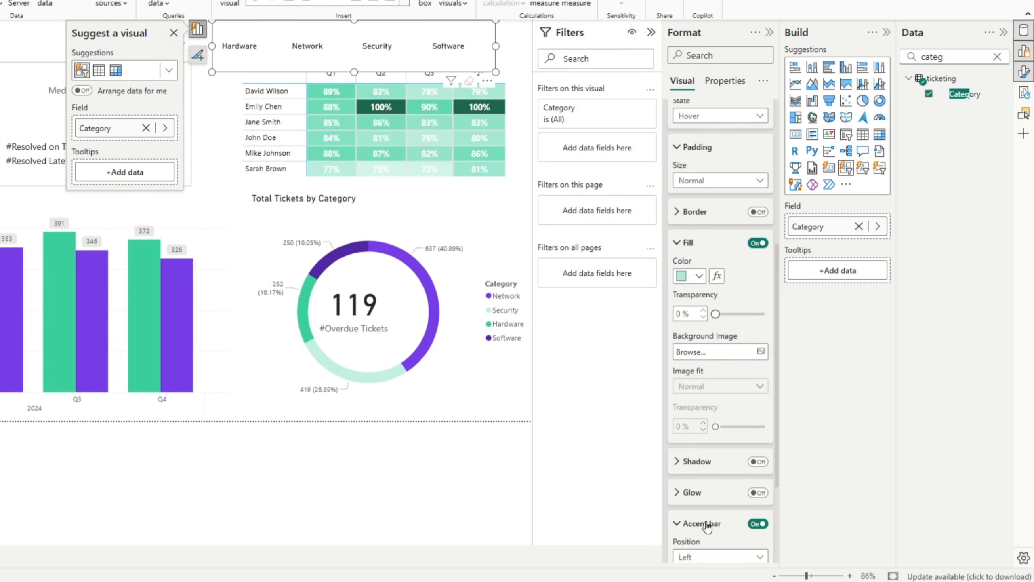
{"action": "scroll", "coordinate": [707, 524], "scroll_direction": "up", "scroll_amount": 1}
{"action": "scroll", "coordinate": [709, 526], "scroll_direction": "down", "scroll_amount": 4}
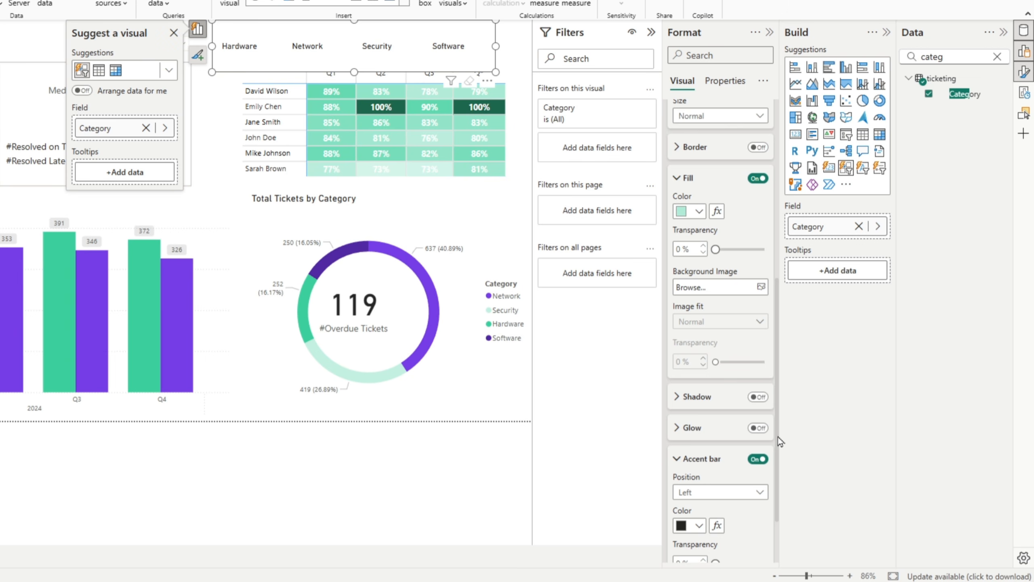
{"action": "scroll", "coordinate": [778, 521], "scroll_direction": "down", "scroll_amount": 3}
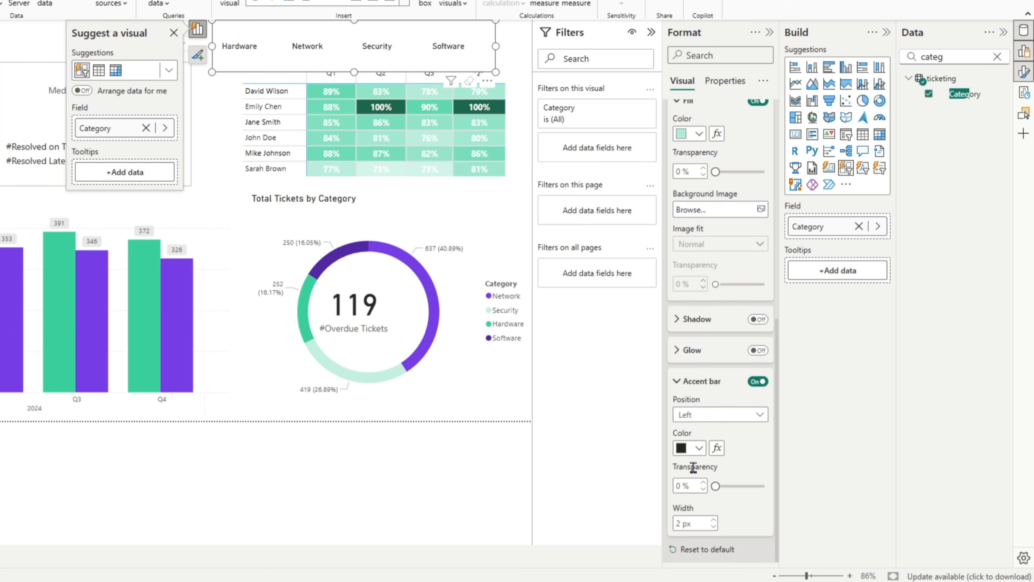
{"action": "left_click", "coordinate": [698, 450]}
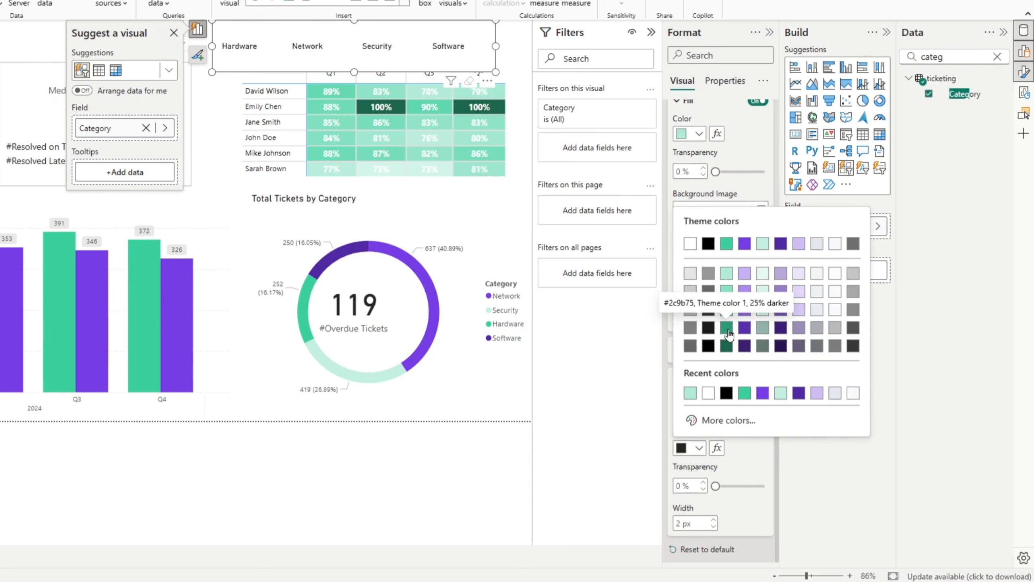
{"action": "left_click", "coordinate": [727, 332]}
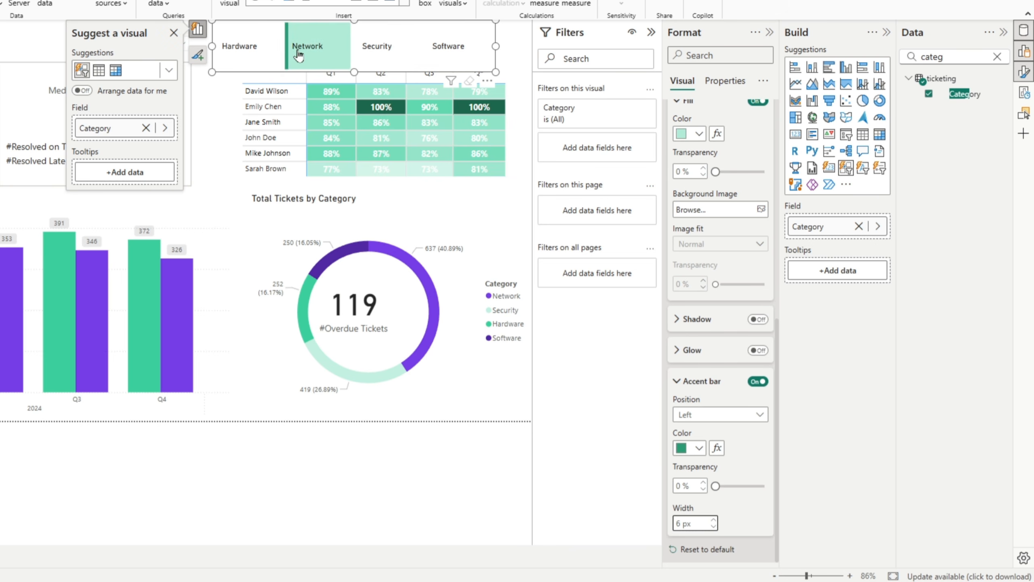
{"action": "left_click", "coordinate": [713, 520]}
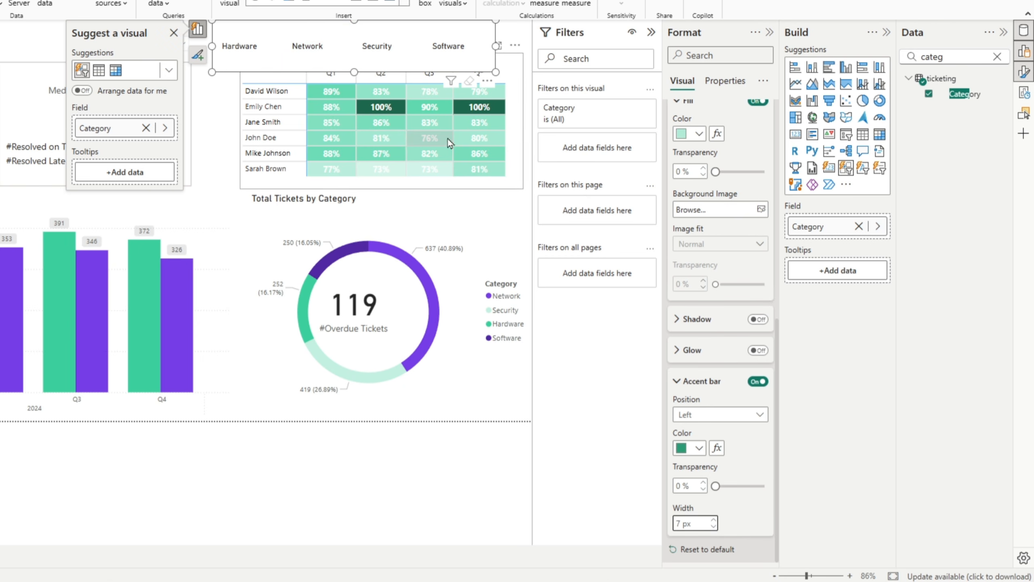
- Set the slicer buttons' Selected state fill to purple #753DE7 and select Security to preview it
{"action": "scroll", "coordinate": [711, 230], "scroll_direction": "up", "scroll_amount": 5}
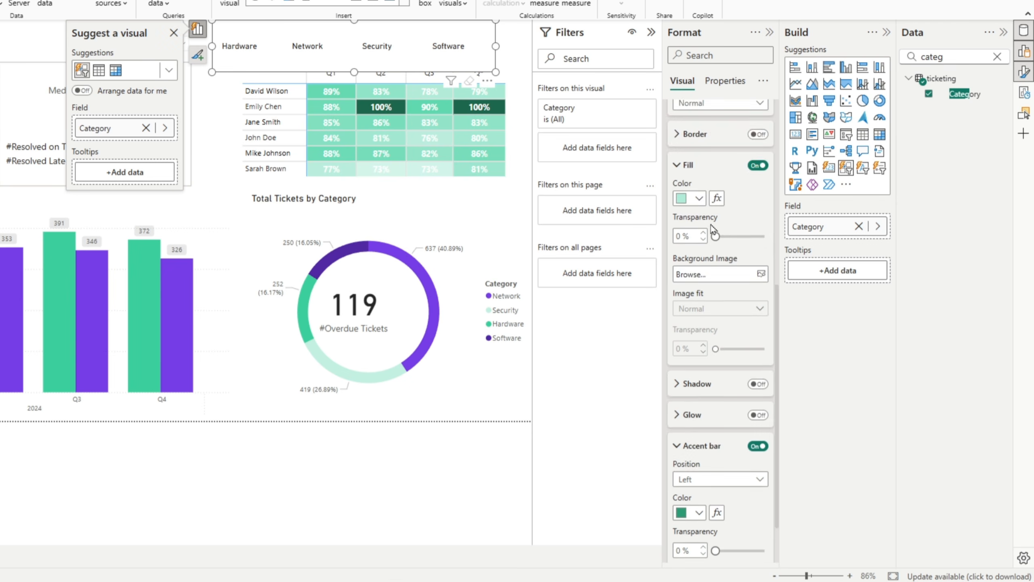
{"action": "left_click", "coordinate": [709, 166]}
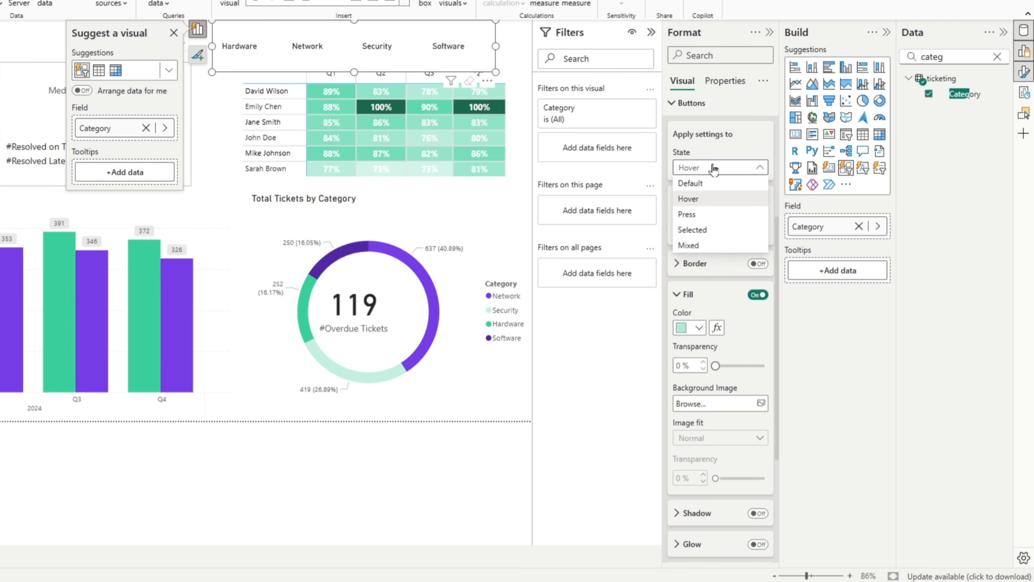
{"action": "left_click", "coordinate": [727, 231]}
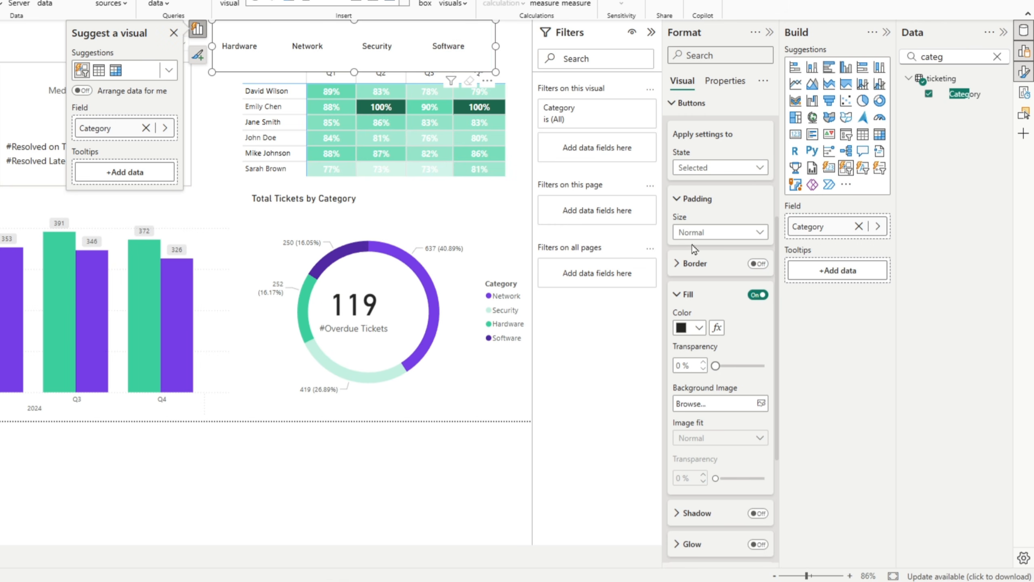
{"action": "left_click", "coordinate": [699, 329]}
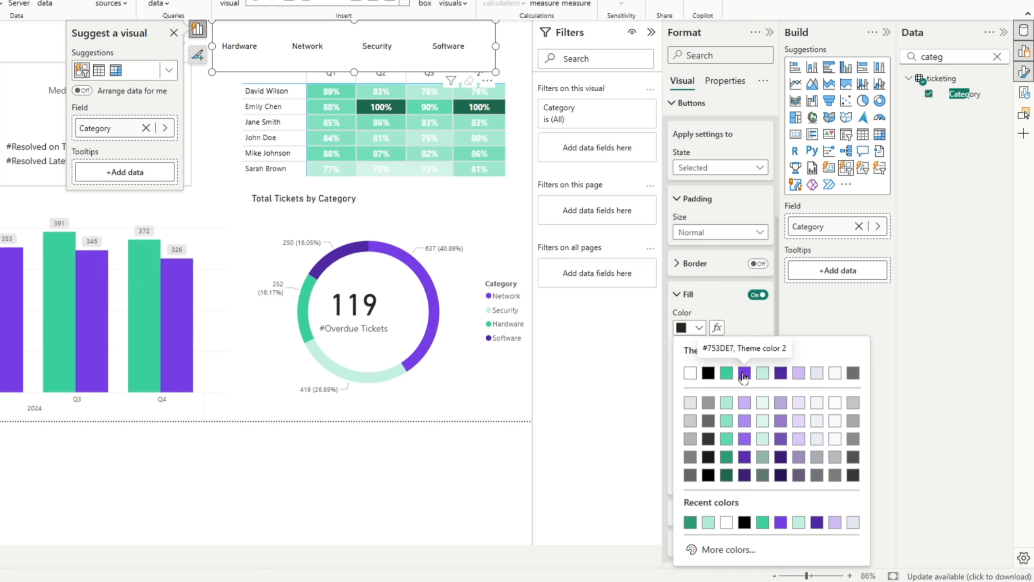
{"action": "left_click", "coordinate": [743, 374]}
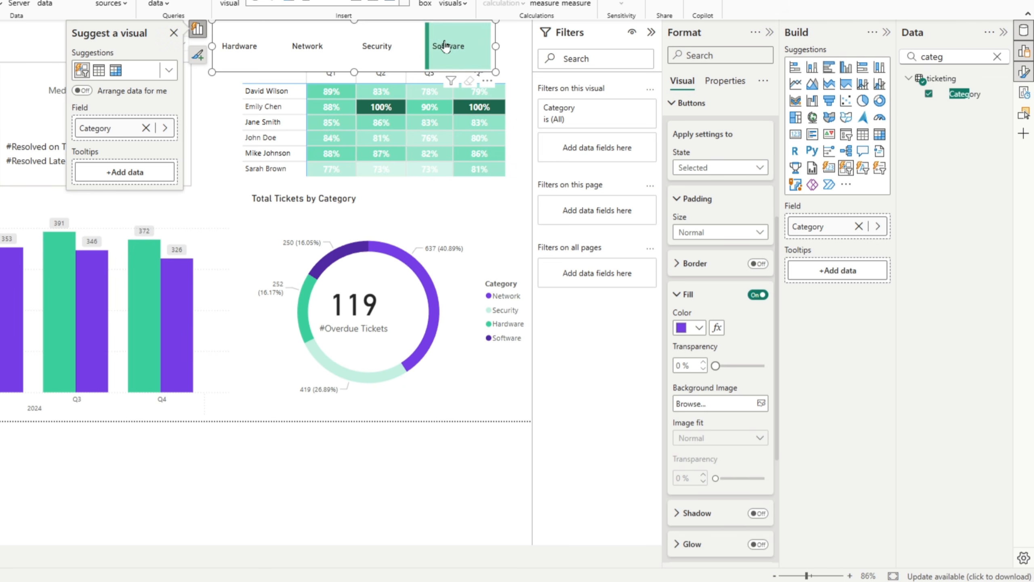
{"action": "left_click", "coordinate": [386, 47]}
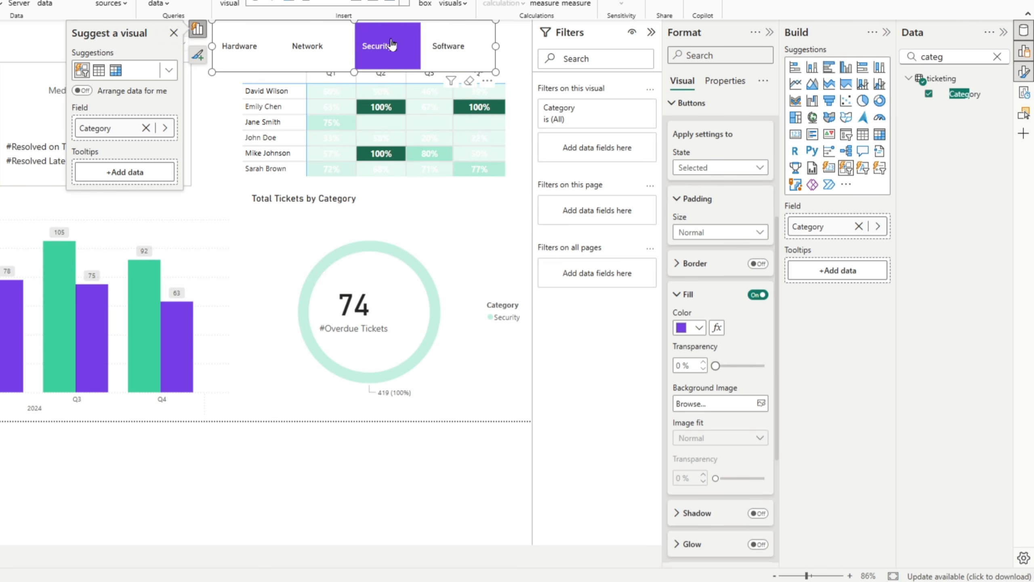
- Enable a white accent bar 7 px wide for the Selected state of the slicer buttons
{"action": "scroll", "coordinate": [716, 358], "scroll_direction": "down", "scroll_amount": 2}
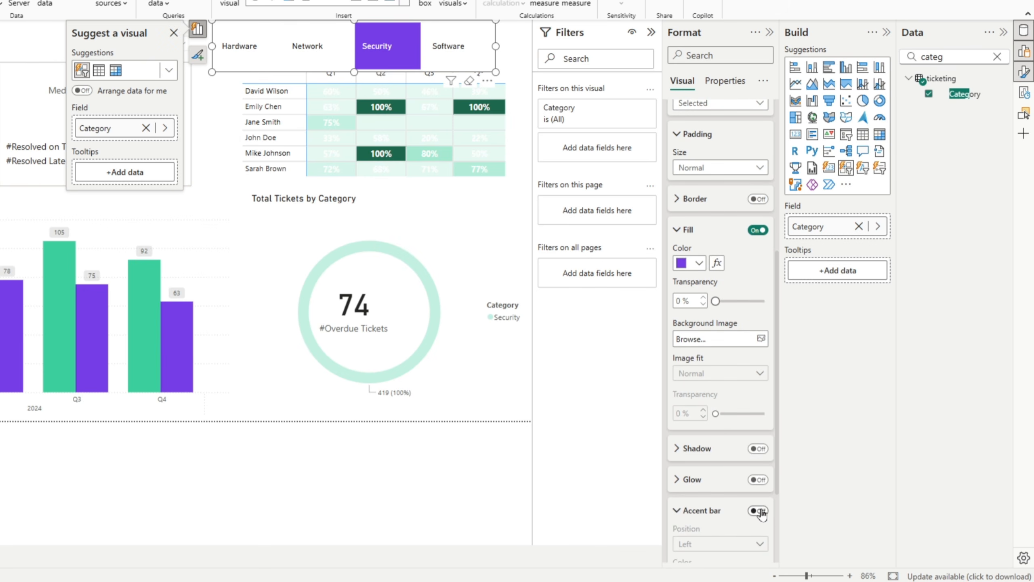
{"action": "left_click", "coordinate": [759, 511]}
{"action": "scroll", "coordinate": [761, 515], "scroll_direction": "down", "scroll_amount": 4}
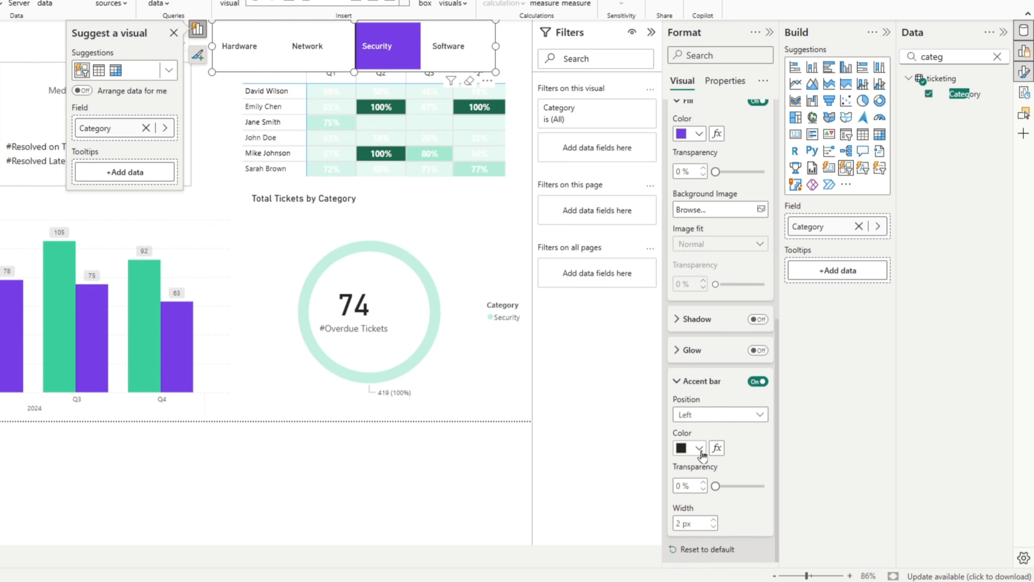
{"action": "left_click", "coordinate": [700, 448]}
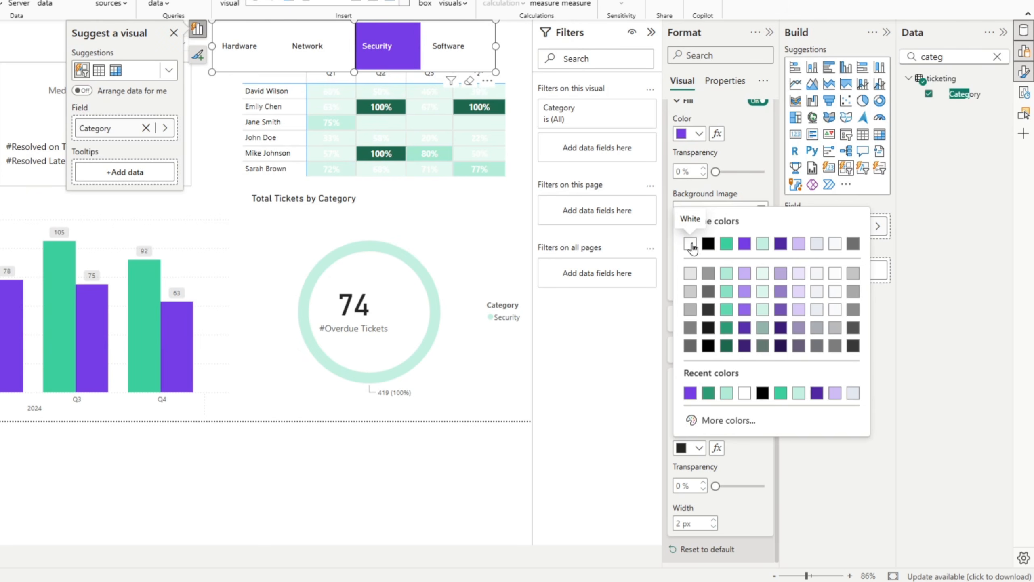
{"action": "left_click", "coordinate": [691, 245]}
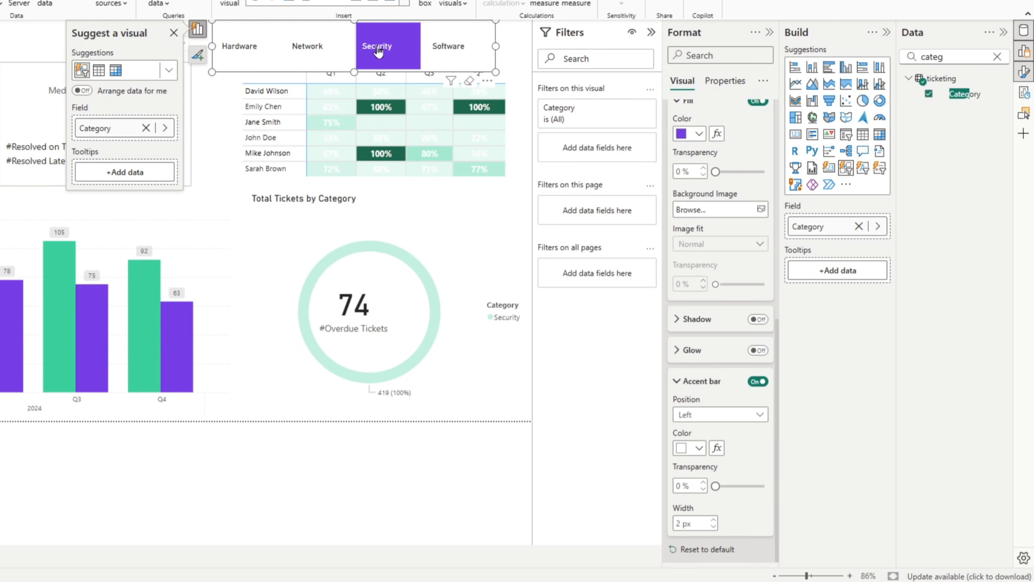
{"action": "left_click", "coordinate": [714, 521]}
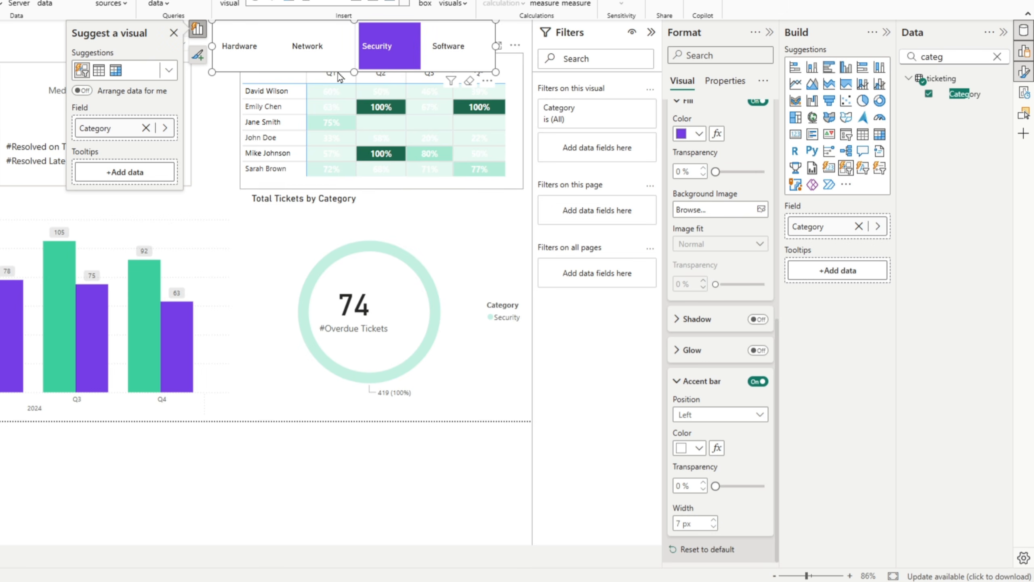
- Reduce the Category slicer's height to a thin strip above the SLA Rate % matrix, and test it by selecting and clearing Software
{"action": "left_click_drag", "start_coordinate": [354, 73], "coordinate": [353, 48]}
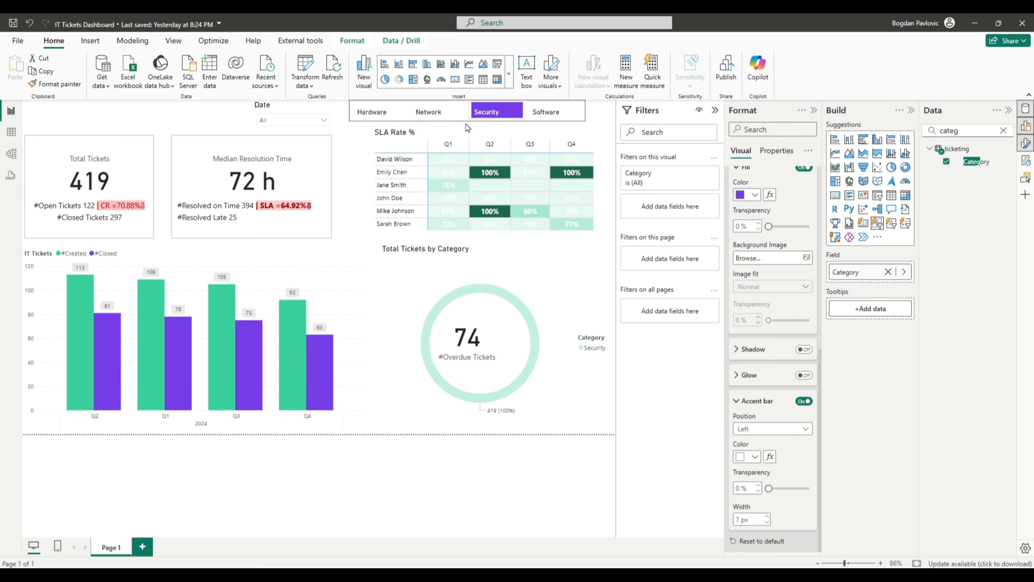
{"action": "left_click_drag", "start_coordinate": [465, 124], "coordinate": [466, 125]}
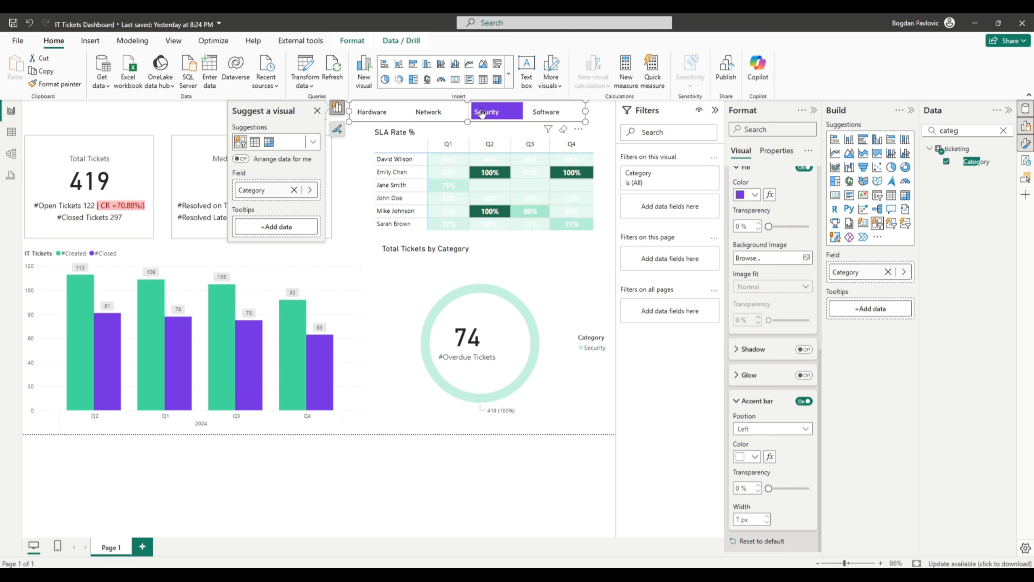
{"action": "left_click", "coordinate": [562, 116]}
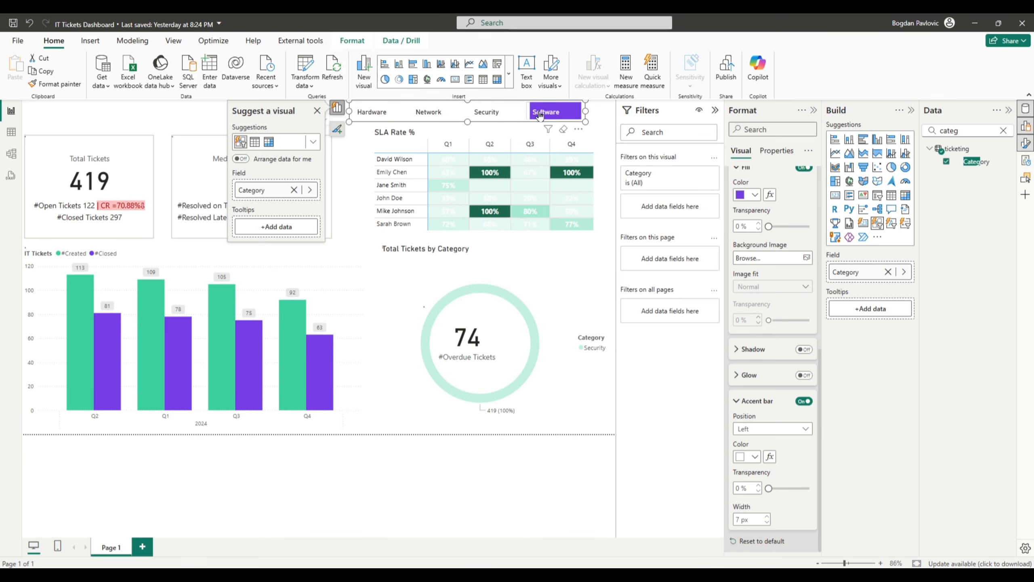
{"action": "left_click", "coordinate": [562, 116]}
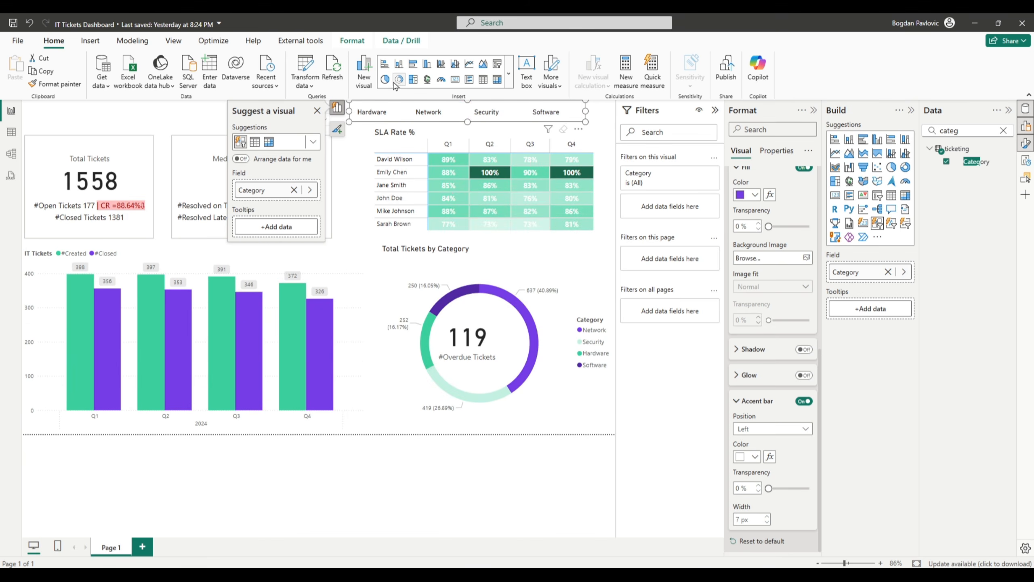
{"action": "left_click", "coordinate": [509, 124]}
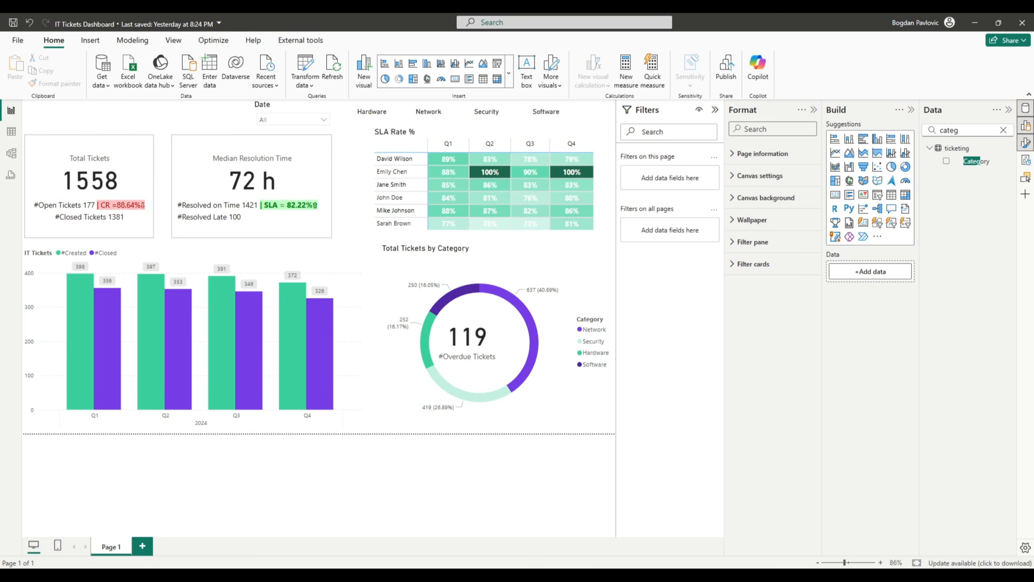
- Switch to Chrome, search Google for figma and open the Figma website
{"action": "left_click", "coordinate": [541, 574]}
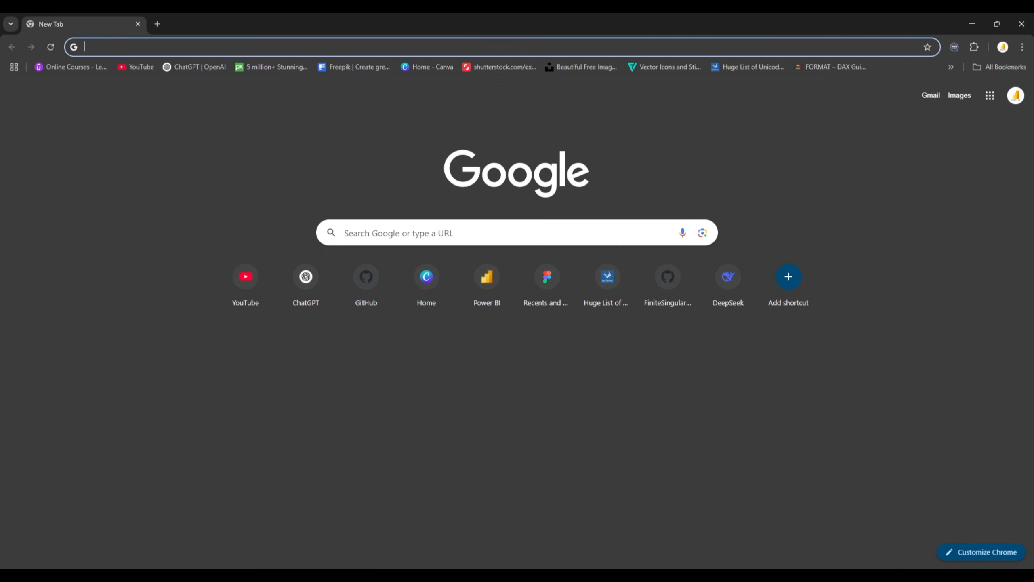
{"action": "left_click", "coordinate": [374, 234]}
{"action": "type", "text": "fi"}
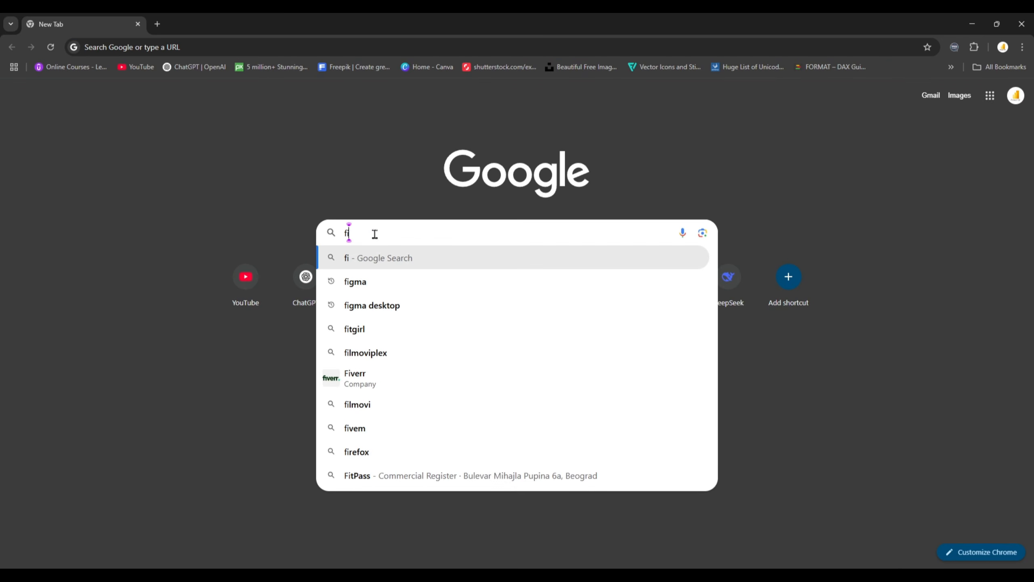
{"action": "type", "text": "gma"}
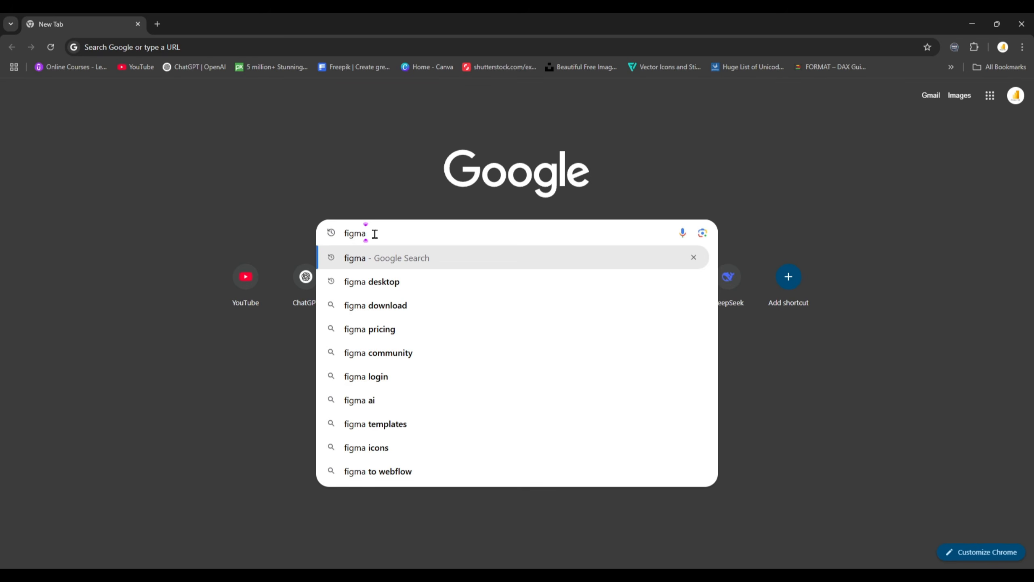
{"action": "key", "text": "Return"}
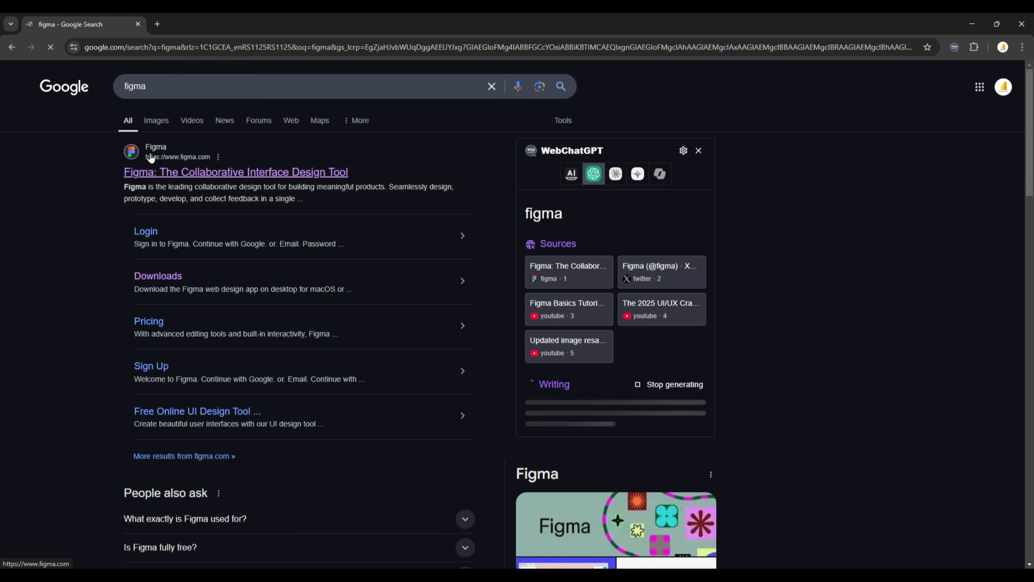
{"action": "left_click", "coordinate": [138, 172]}
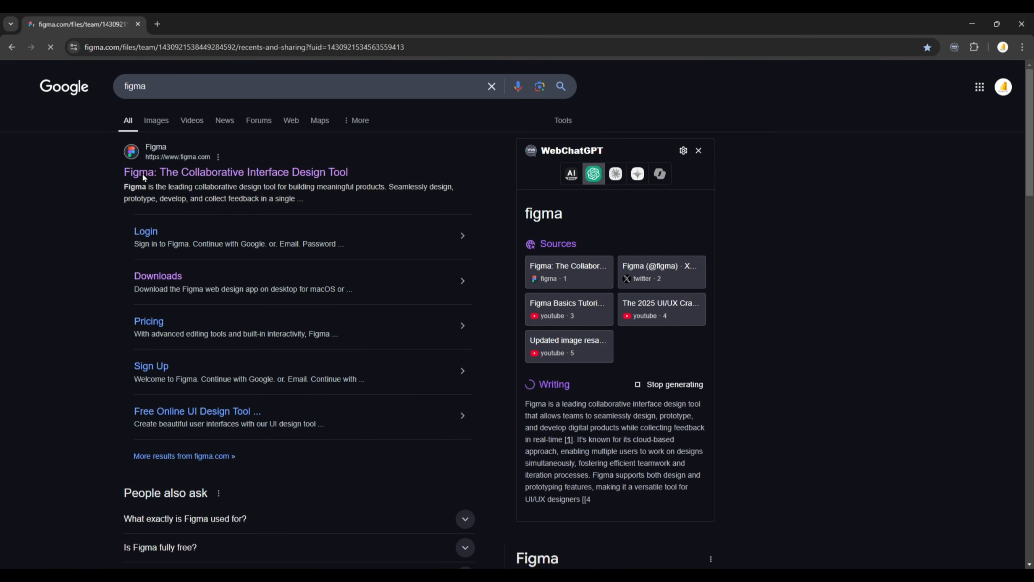
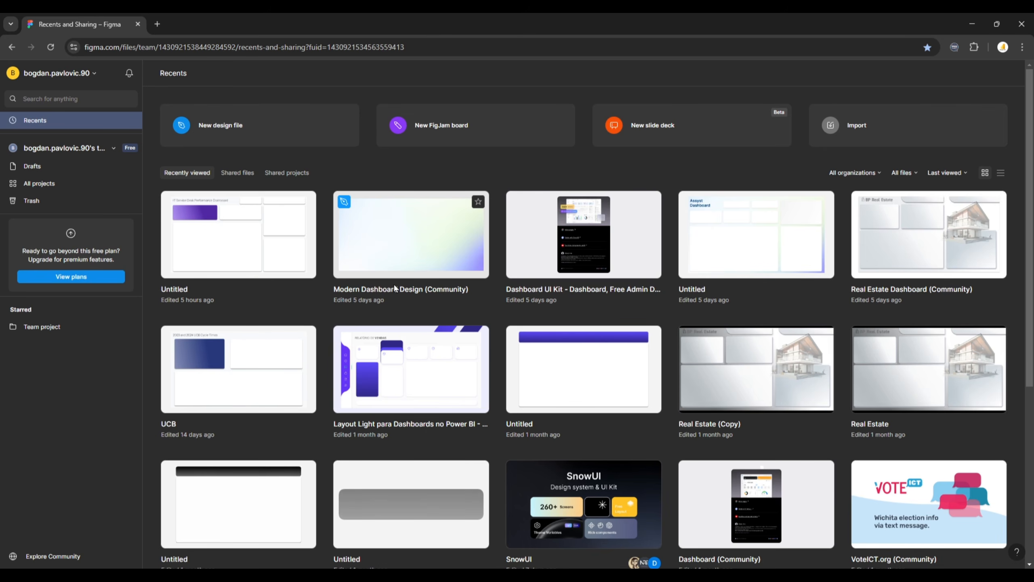
- Open the most recent untitled design to examine its dashboard background layout, and return to the recent files
{"action": "left_click", "coordinate": [233, 251]}
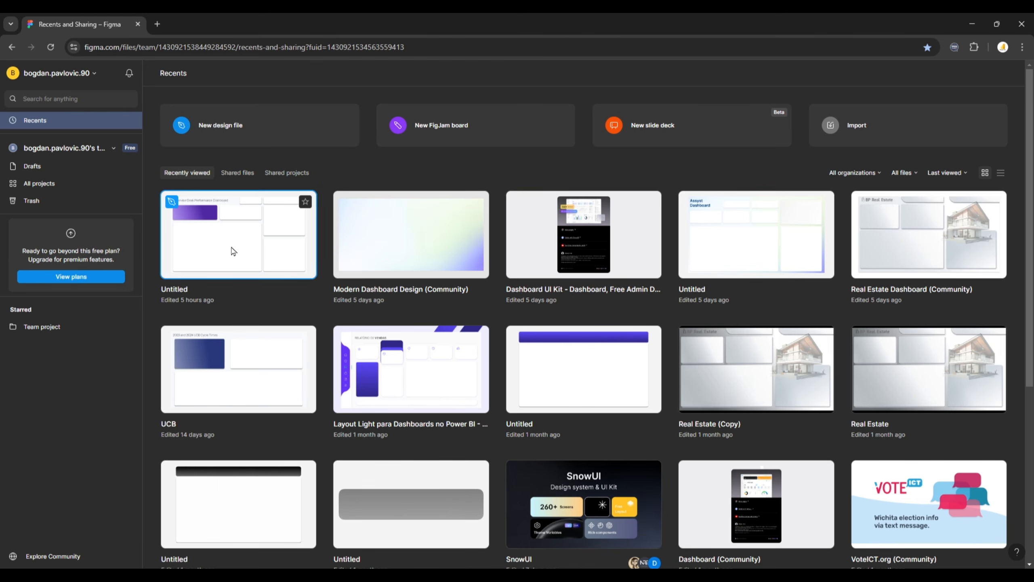
{"action": "double_click", "coordinate": [233, 251]}
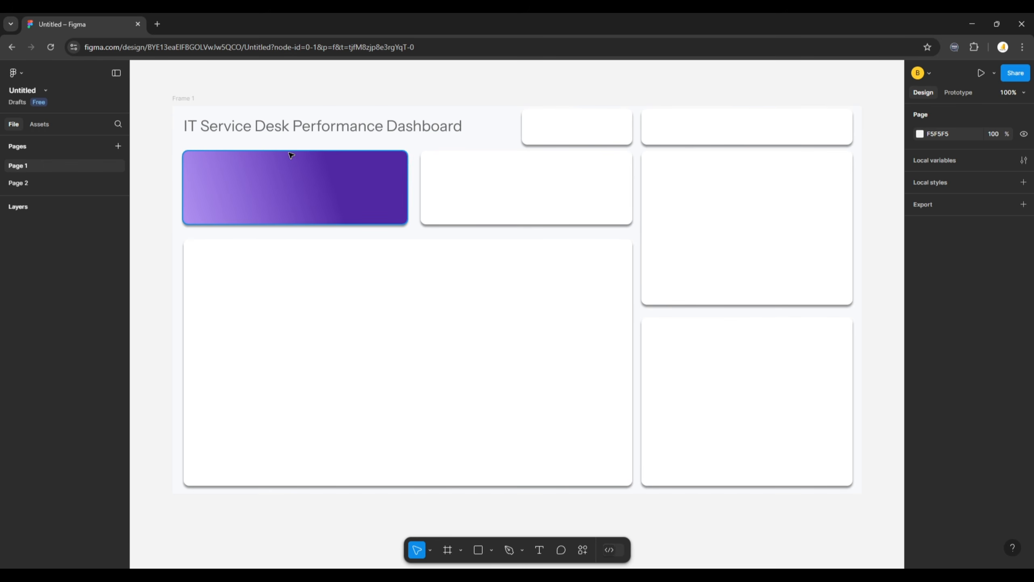
{"action": "left_click", "coordinate": [12, 47]}
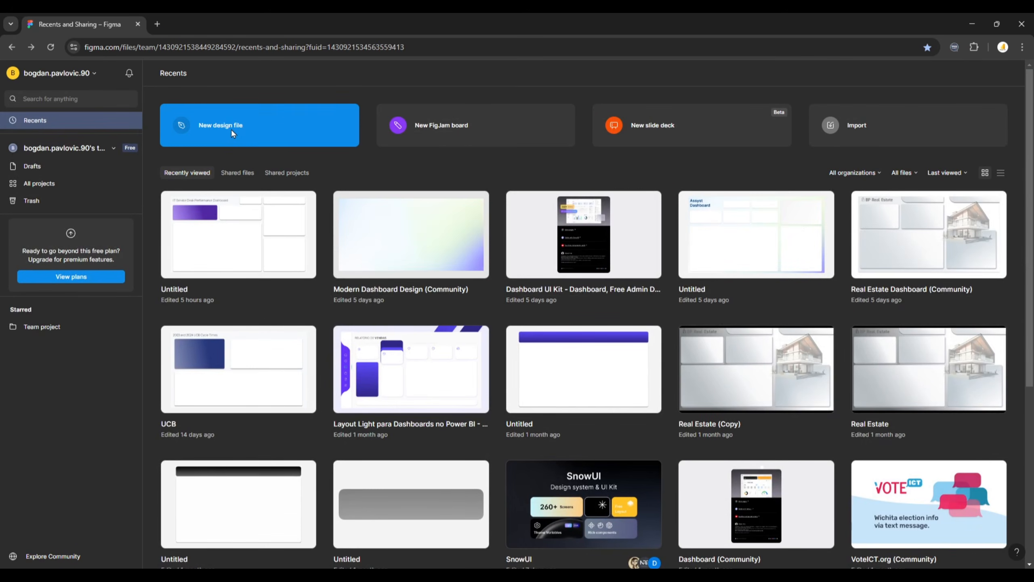
- Create a new design file and draw a frame of about 1062 × 509 on the canvas
{"action": "left_click", "coordinate": [231, 130]}
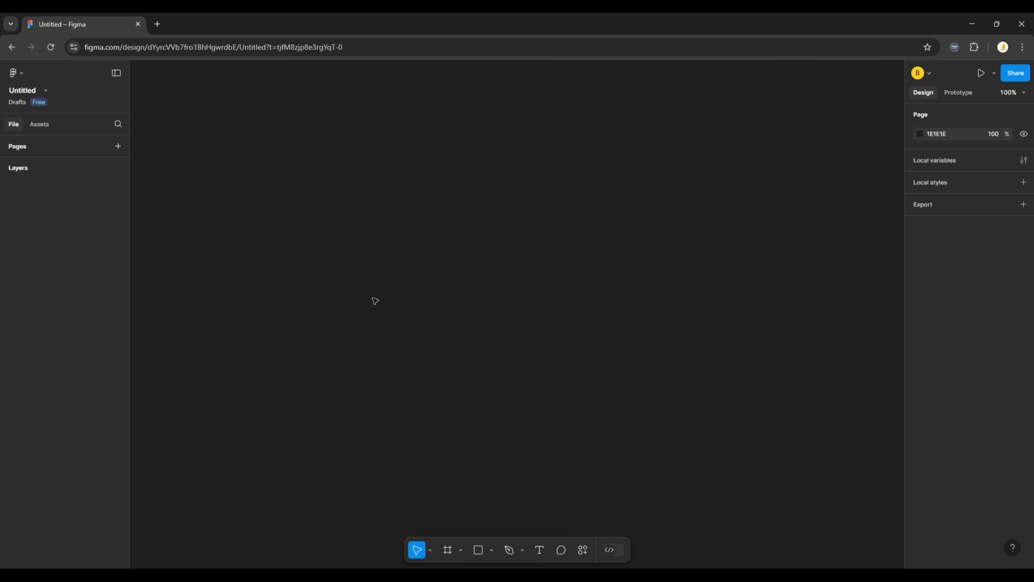
{"action": "left_click", "coordinate": [448, 555]}
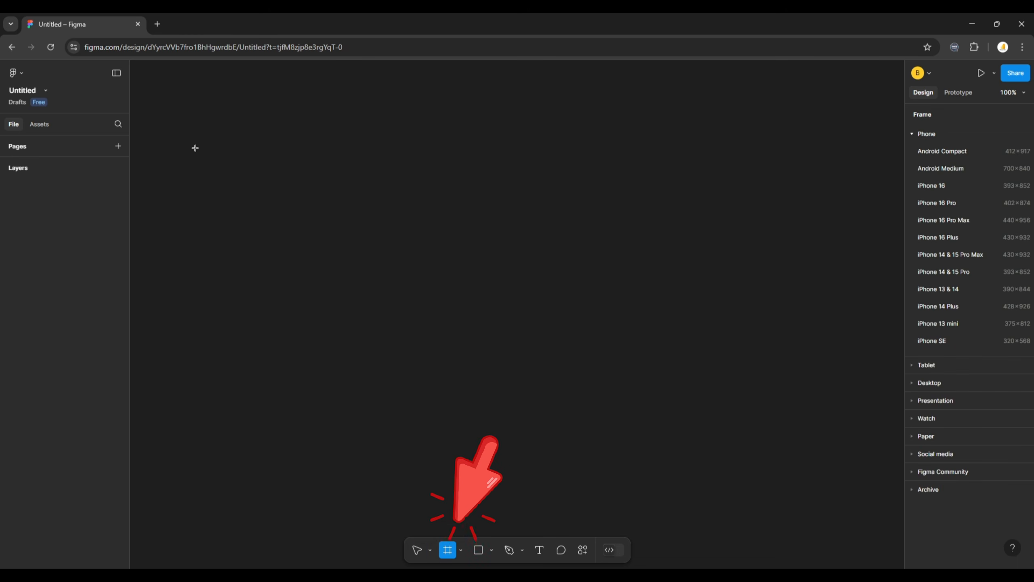
{"action": "left_click_drag", "start_coordinate": [198, 152], "coordinate": [770, 425]}
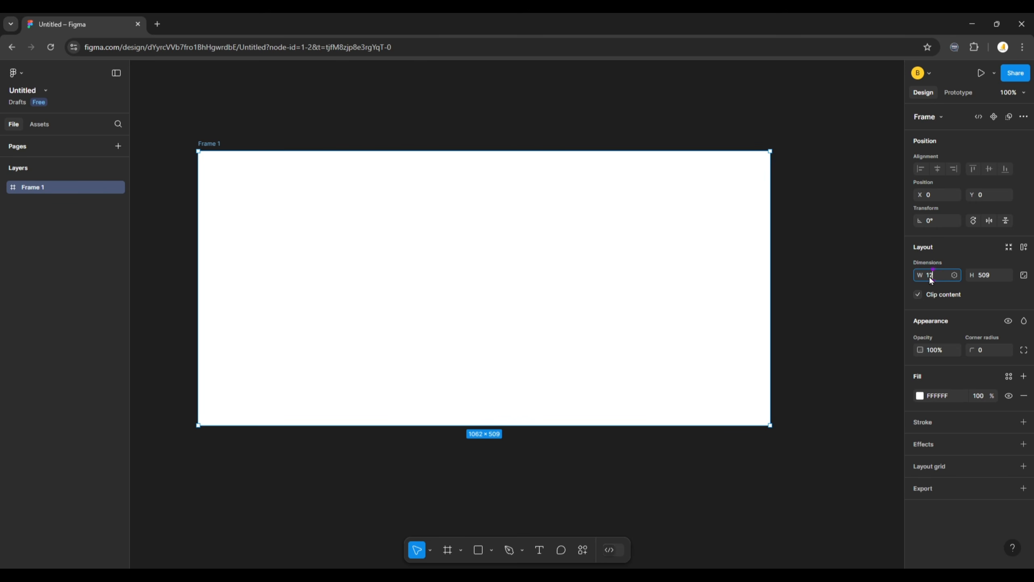
- Set the frame's width to 1280 and its height to 720
{"action": "type", "text": "280"}
{"action": "left_click", "coordinate": [987, 276]}
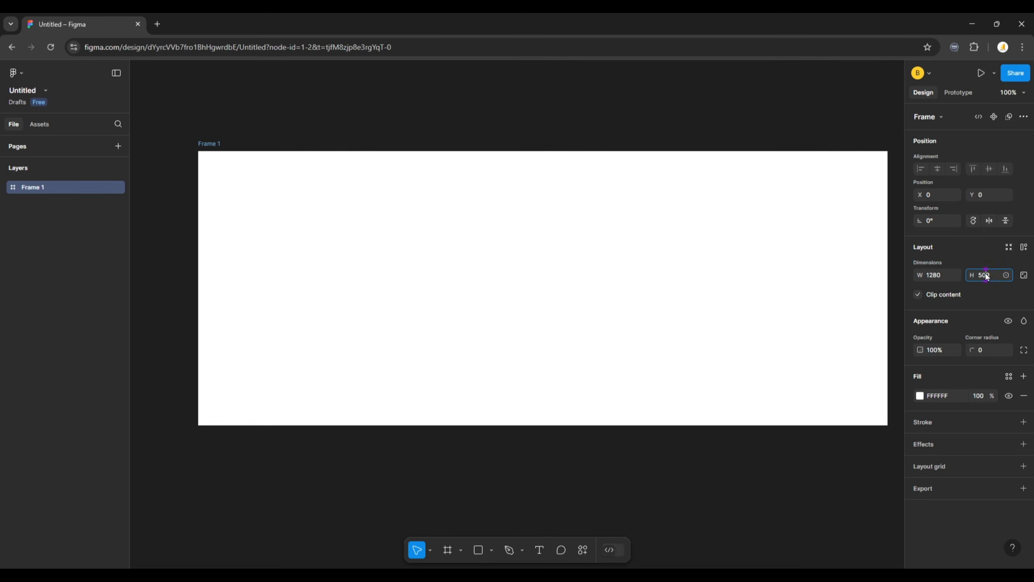
{"action": "type", "text": "72"}
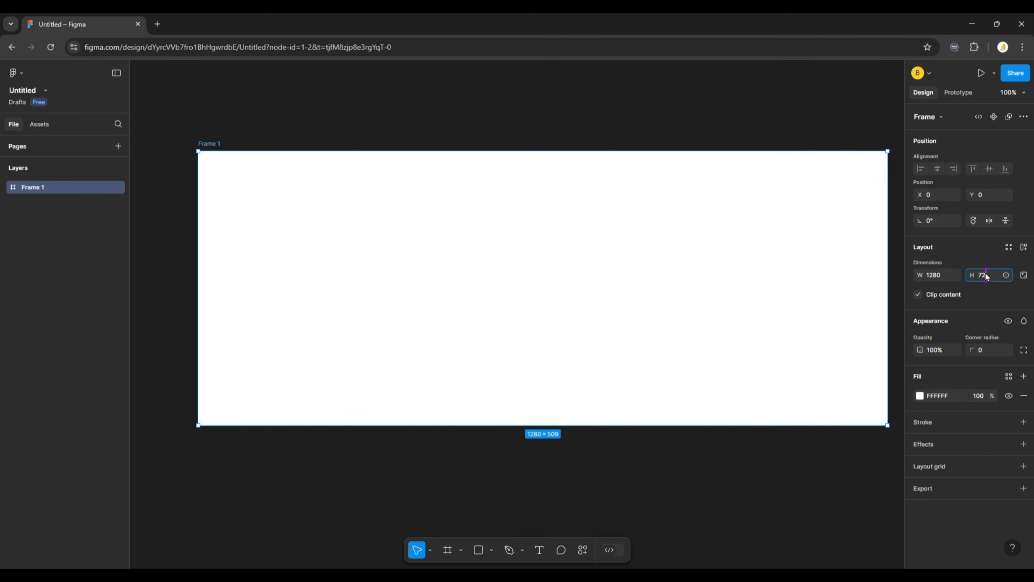
{"action": "type", "text": "0"}
{"action": "key", "text": "Return"}
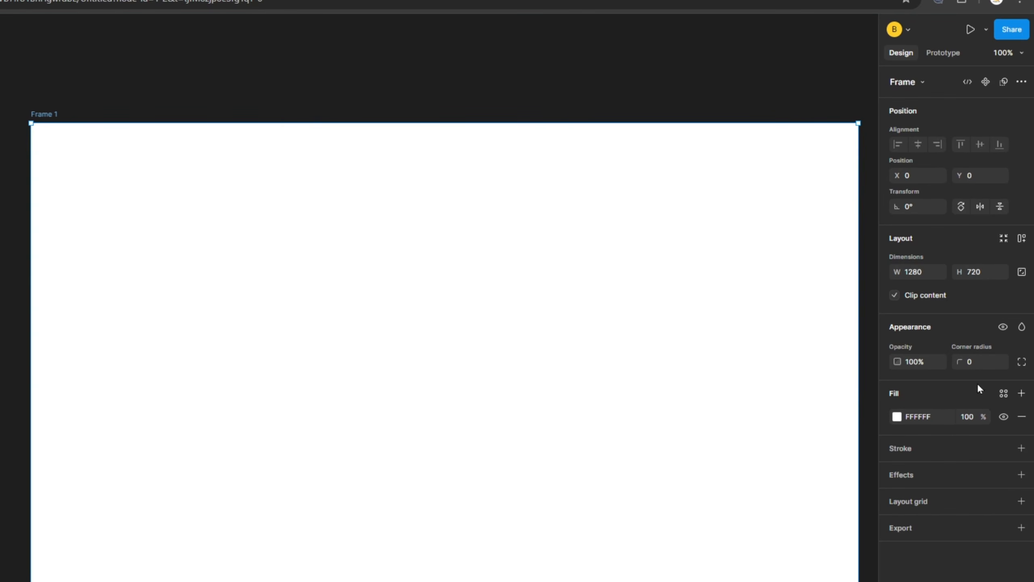
- Set the frame's fill colour to F7F9FB
{"action": "left_click", "coordinate": [897, 417]}
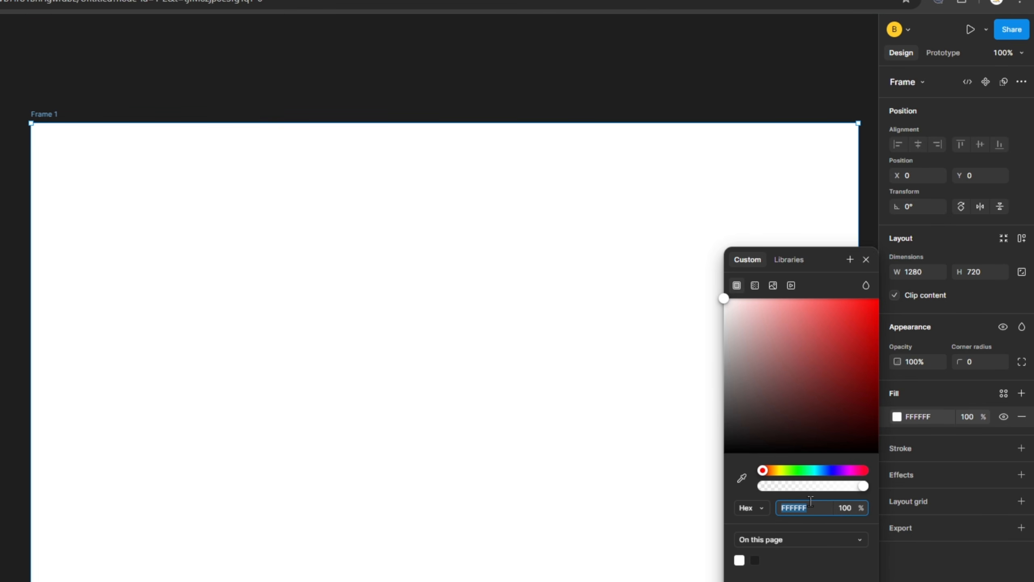
{"action": "type", "text": "f7f9fb"}
{"action": "key", "text": "Return"}
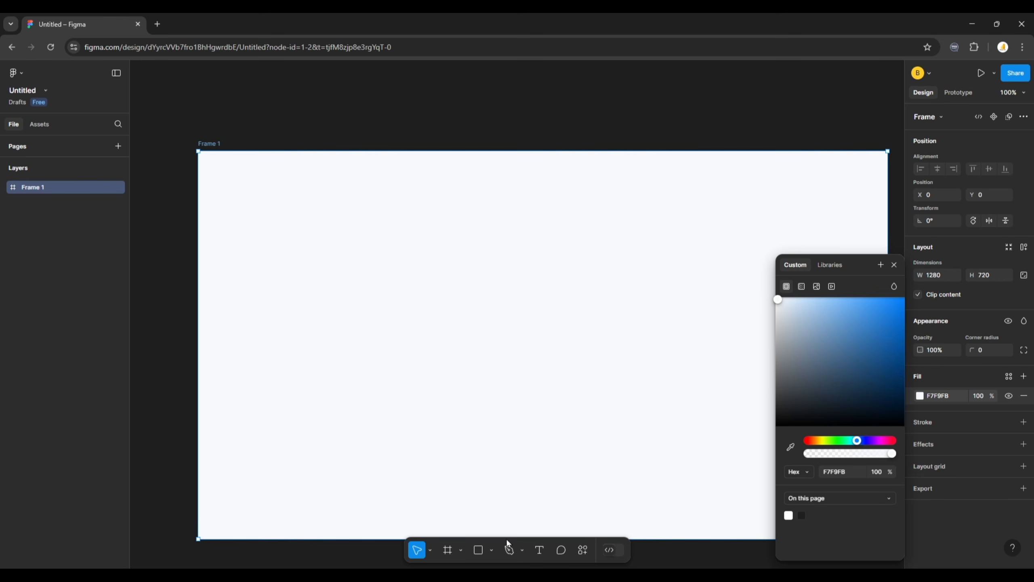
- Draw a rectangle of about 369 × 140 in the frame's upper-left area and move it to about X 40, Y 72
{"action": "left_click", "coordinate": [479, 550]}
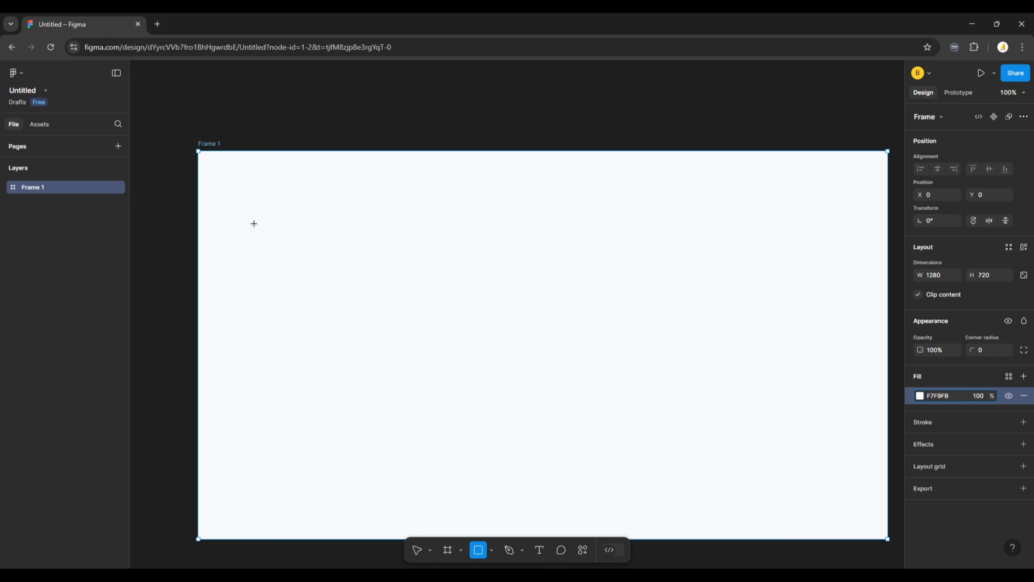
{"action": "mouse_move", "coordinate": [217, 174]}
{"action": "left_mouse_down"}
{"action": "mouse_move", "coordinate": [404, 254]}
{"action": "mouse_move", "coordinate": [438, 242]}
{"action": "mouse_move", "coordinate": [416, 250]}
{"action": "left_mouse_up"}
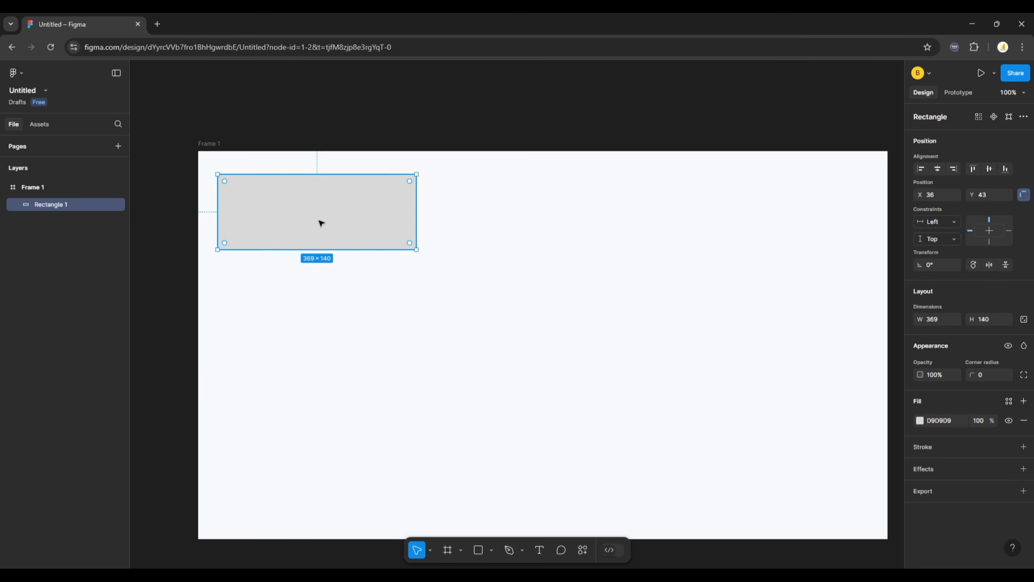
{"action": "left_click_drag", "start_coordinate": [321, 223], "coordinate": [320, 237]}
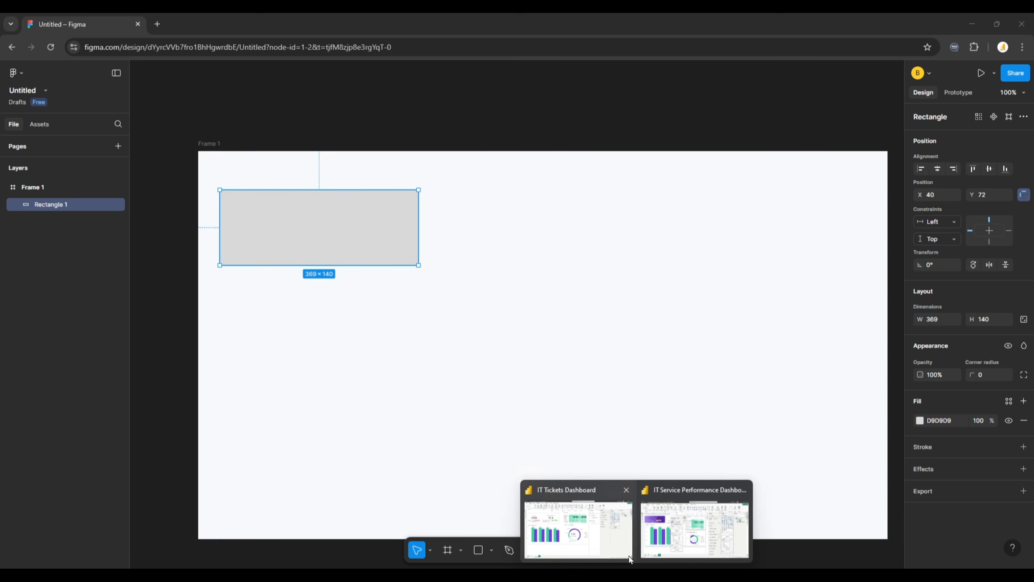
- Switch to the IT Tickets Dashboard in Power BI, widen the Total Tickets card to about 304 and show its size and position settings
{"action": "left_click", "coordinate": [565, 517]}
{"action": "left_click", "coordinate": [78, 159]}
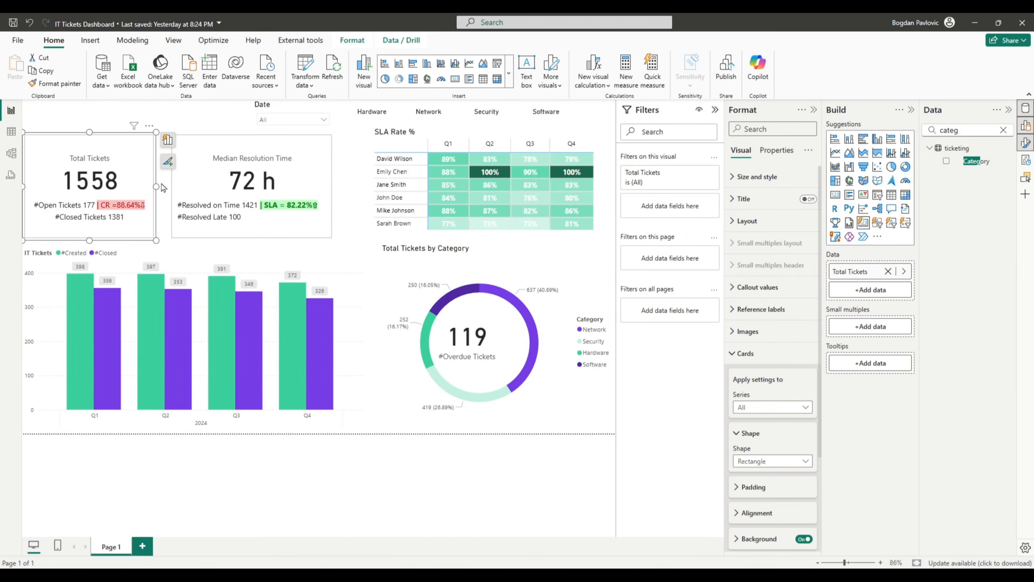
{"action": "left_click_drag", "start_coordinate": [156, 185], "coordinate": [163, 186]}
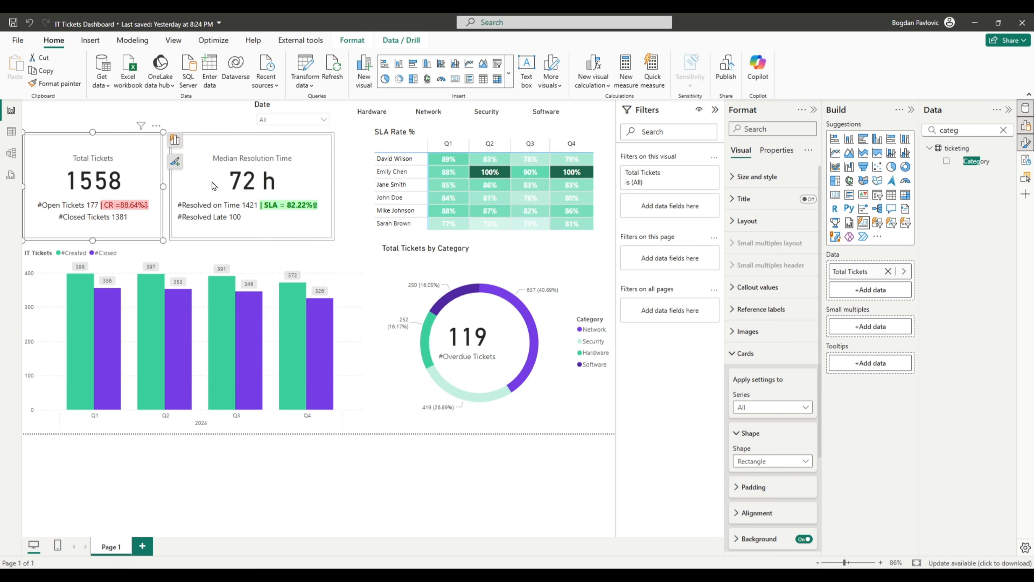
{"action": "left_click", "coordinate": [95, 129]}
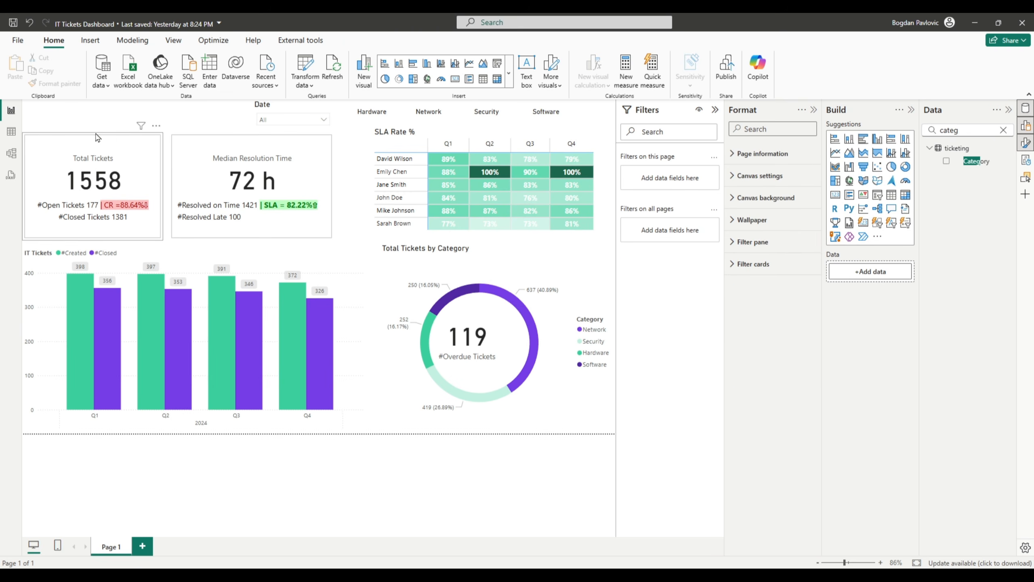
{"action": "left_click", "coordinate": [99, 140]}
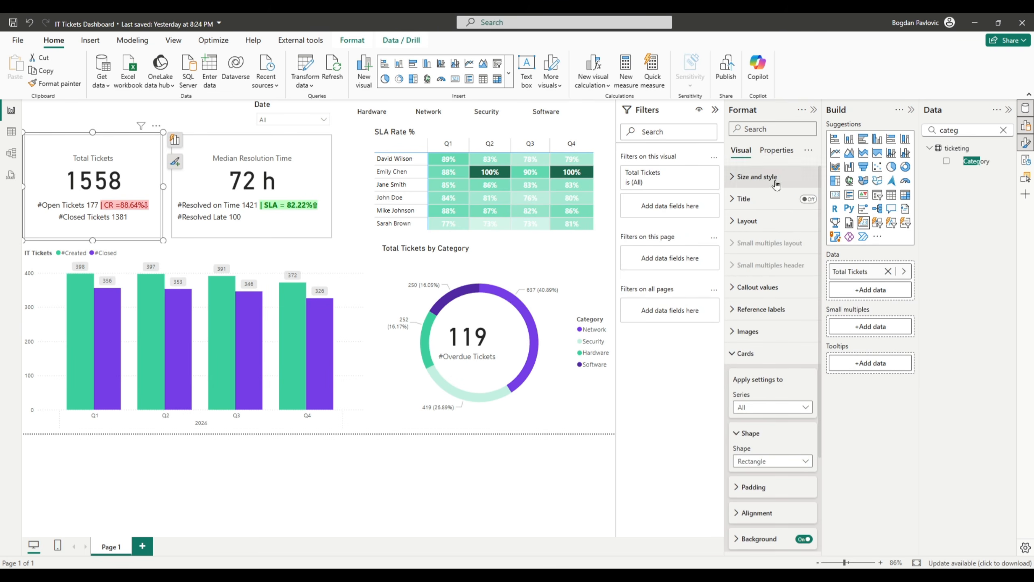
{"action": "left_click", "coordinate": [742, 182]}
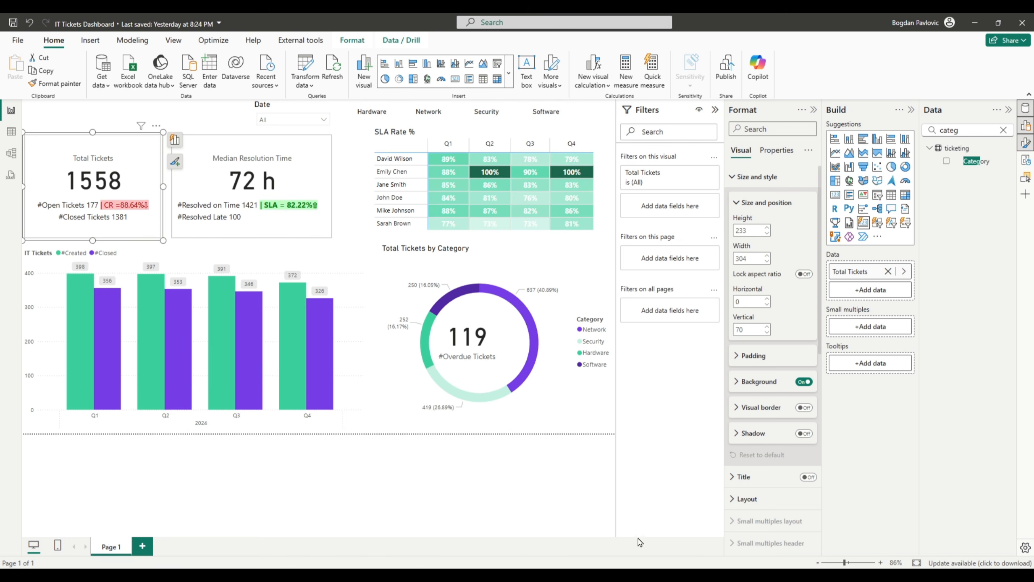
- Switch back to Figma and set the rectangle's height to 233 and its width to 304
{"action": "left_click", "coordinate": [566, 575]}
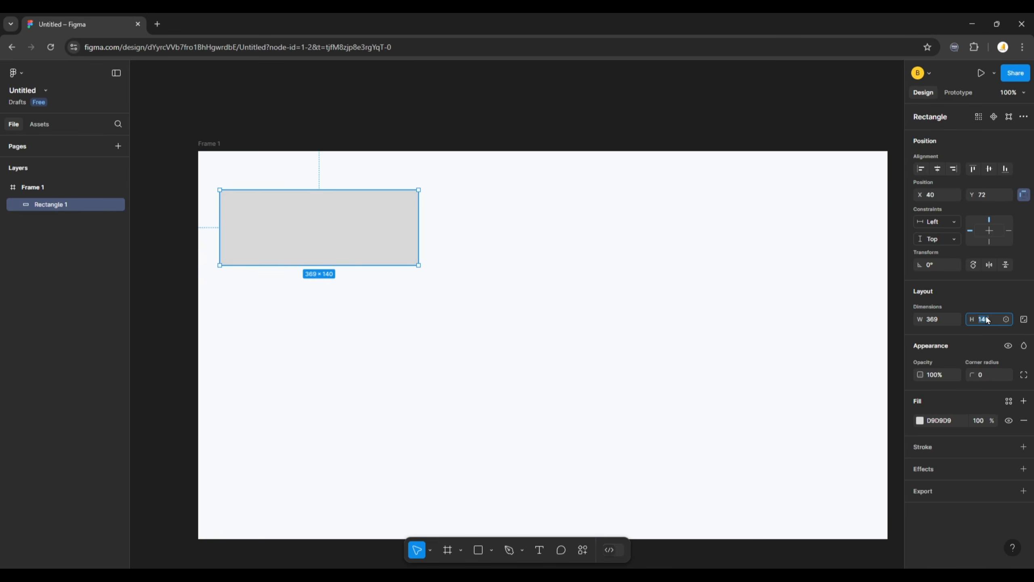
{"action": "type", "text": "233"}
{"action": "left_click", "coordinate": [936, 321]}
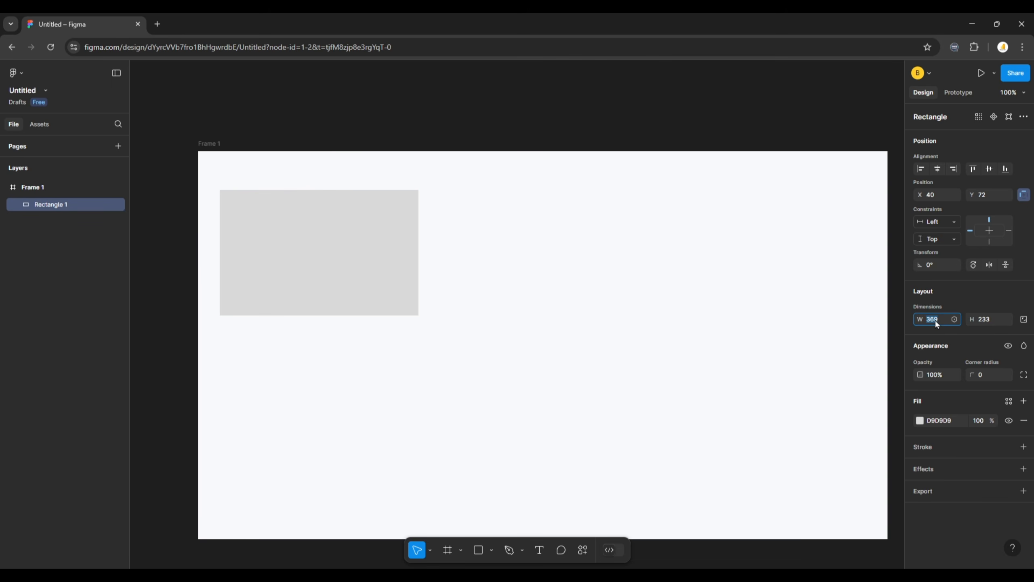
{"action": "type", "text": "304"}
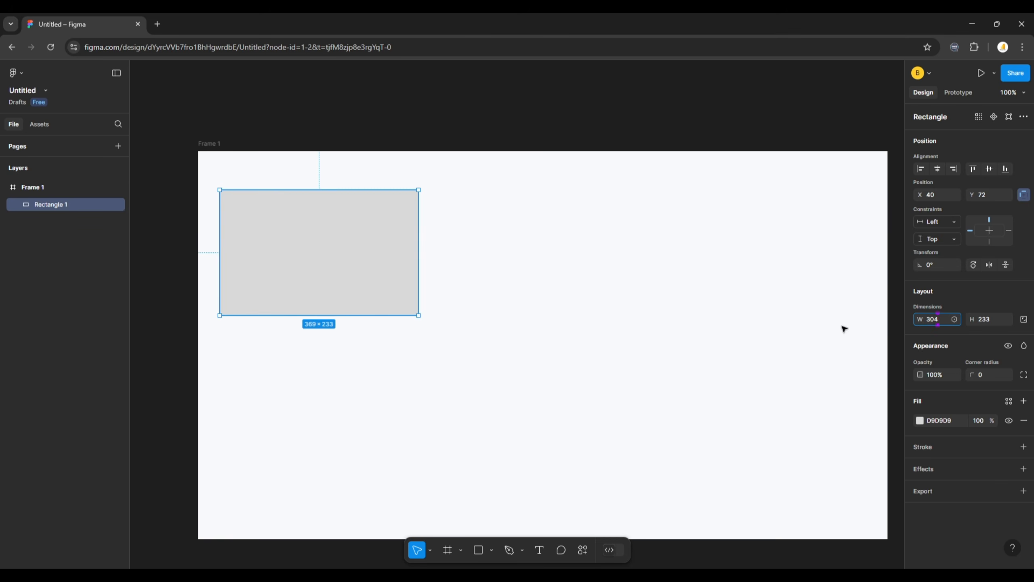
{"action": "left_click", "coordinate": [842, 327]}
- Check the Total Tickets card's size settings in the IT Tickets Dashboard in Power BI, and return to Figma
{"action": "left_click", "coordinate": [636, 576]}
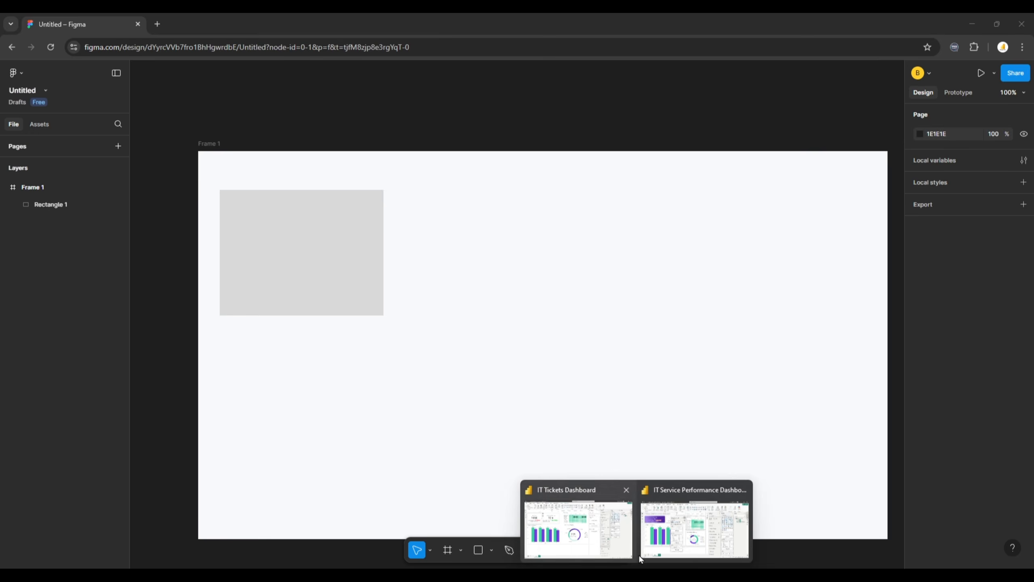
{"action": "left_click", "coordinate": [616, 528]}
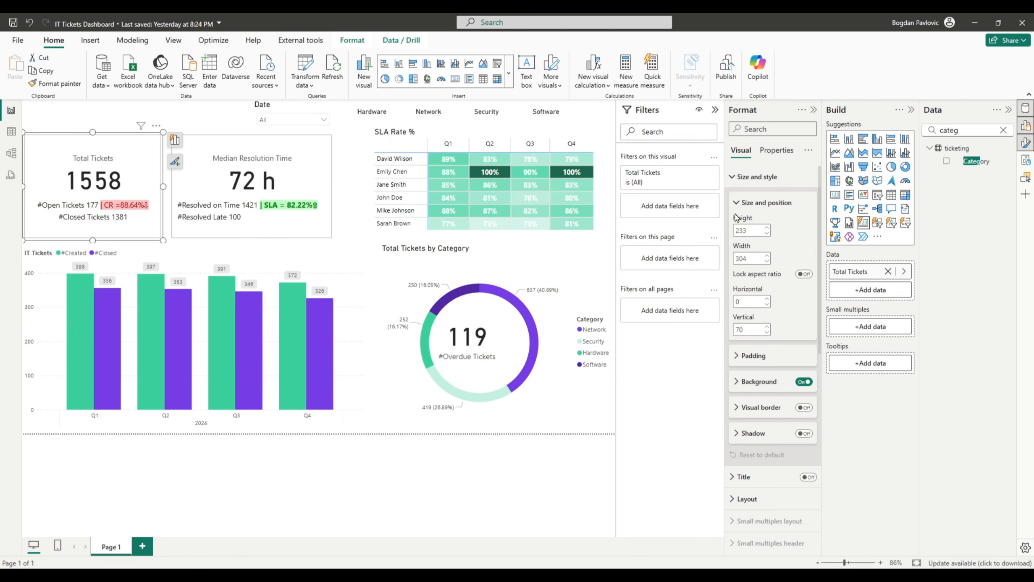
{"action": "left_click", "coordinate": [974, 22]}
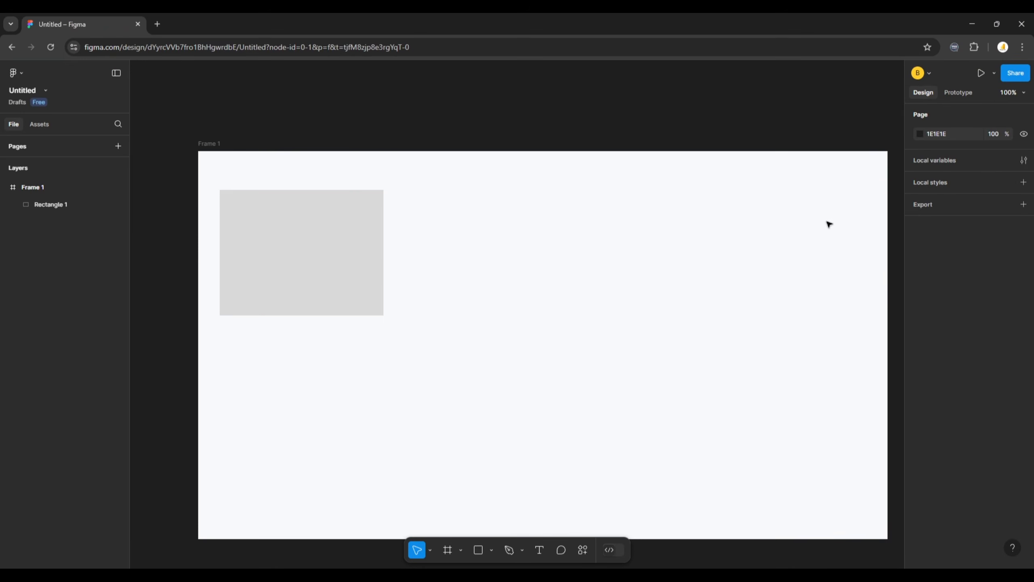
- Give the rectangle a linear gradient fill with the 0% stop colored 5027A3
{"action": "left_click", "coordinate": [296, 236]}
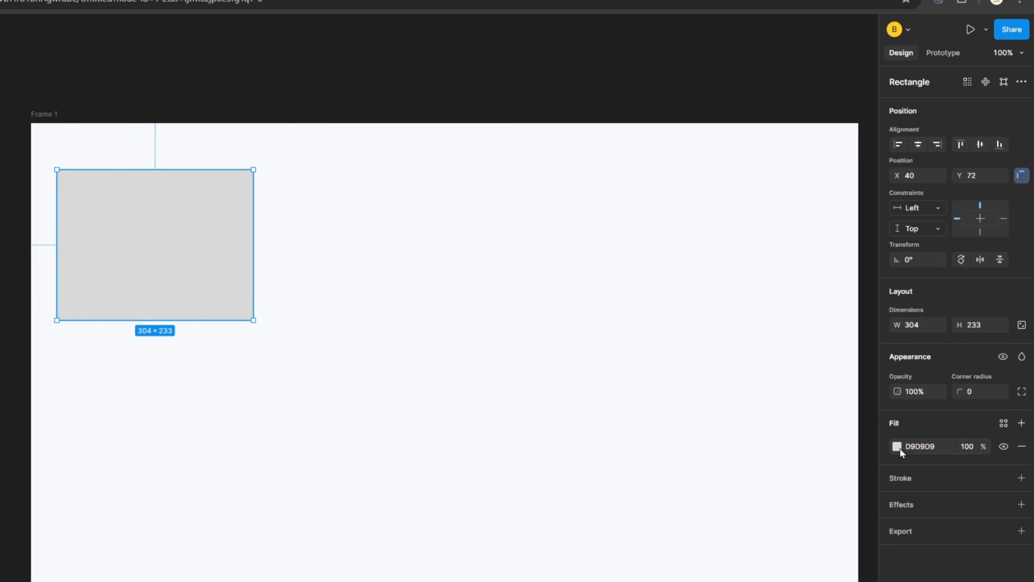
{"action": "left_click", "coordinate": [901, 448]}
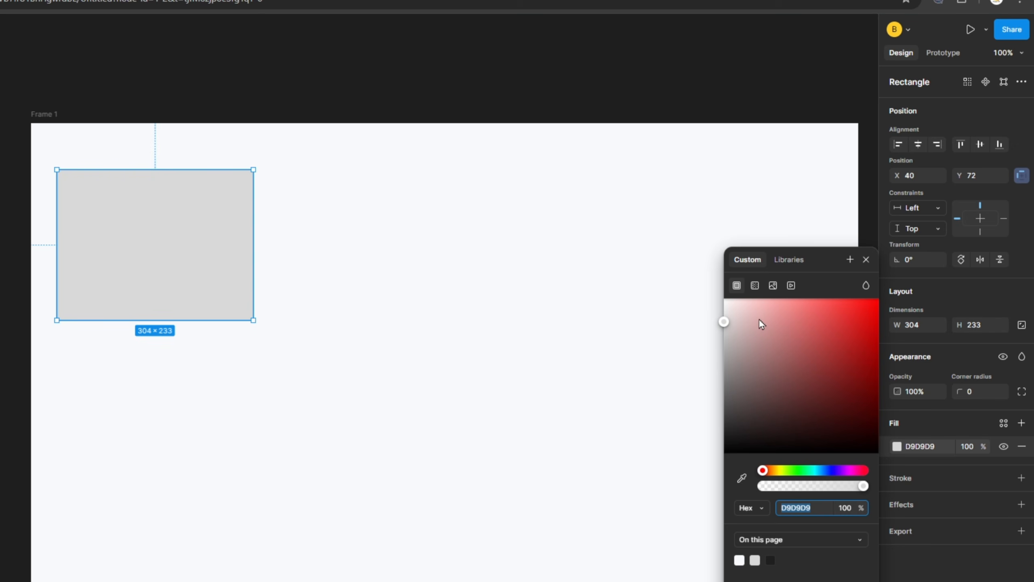
{"action": "left_click", "coordinate": [756, 284]}
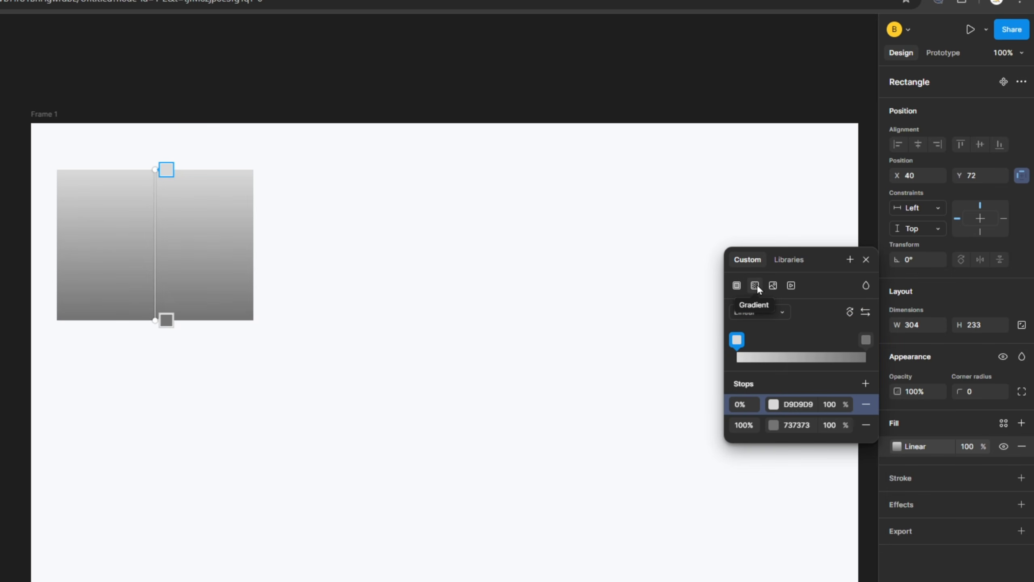
{"action": "left_click", "coordinate": [774, 405]}
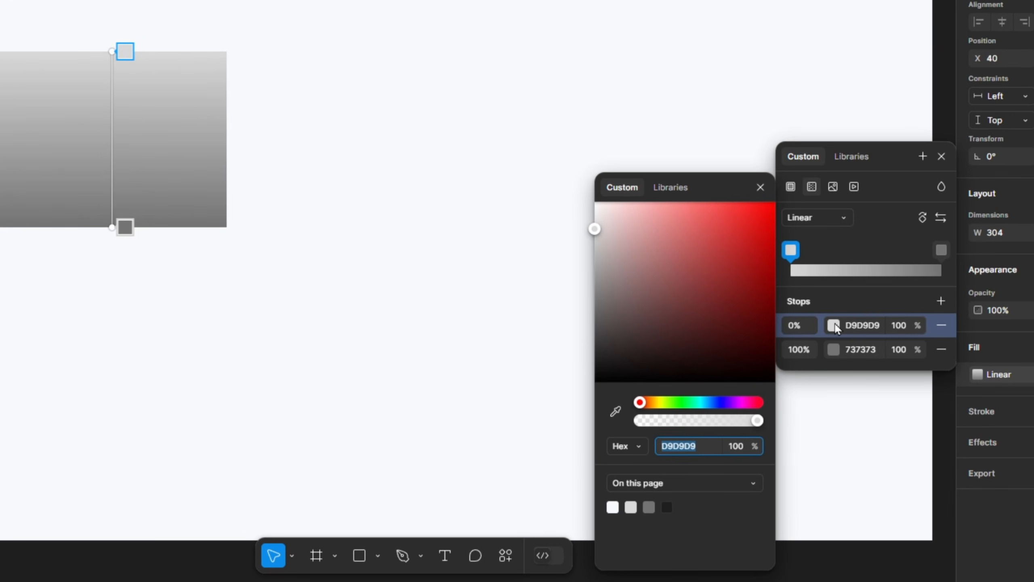
{"action": "type", "text": "5027a3"}
{"action": "key", "text": "Return"}
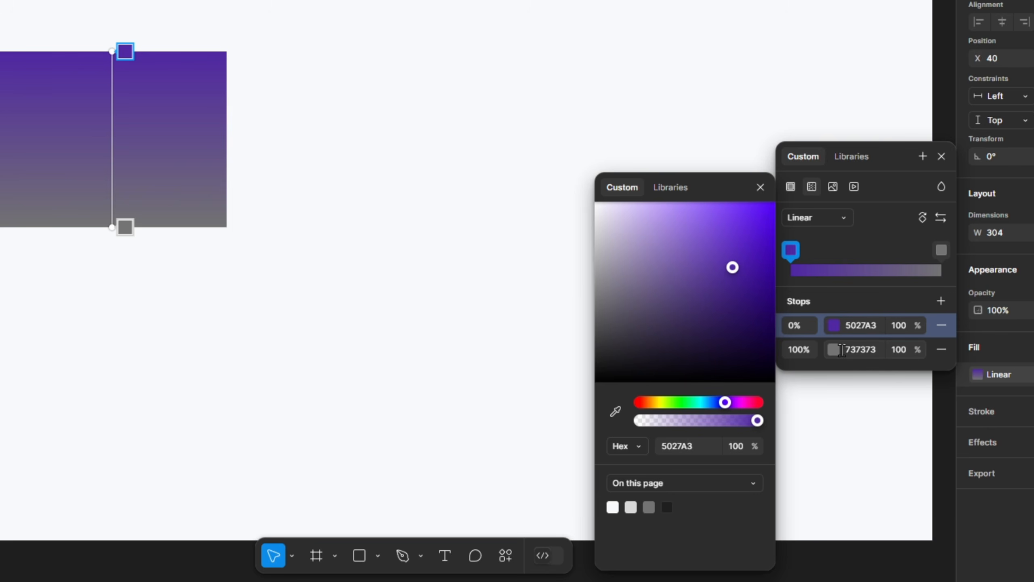
- Set the color of the gradient's 100% stop to 753DE7
{"action": "left_click", "coordinate": [832, 349]}
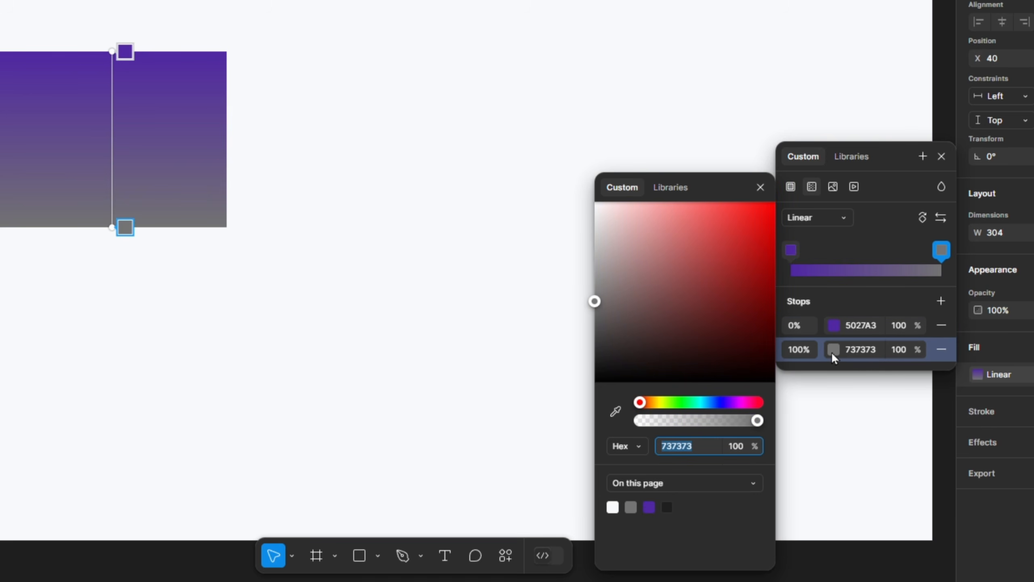
{"action": "left_click", "coordinate": [831, 351]}
{"action": "left_click", "coordinate": [832, 351]}
{"action": "left_click", "coordinate": [831, 351]}
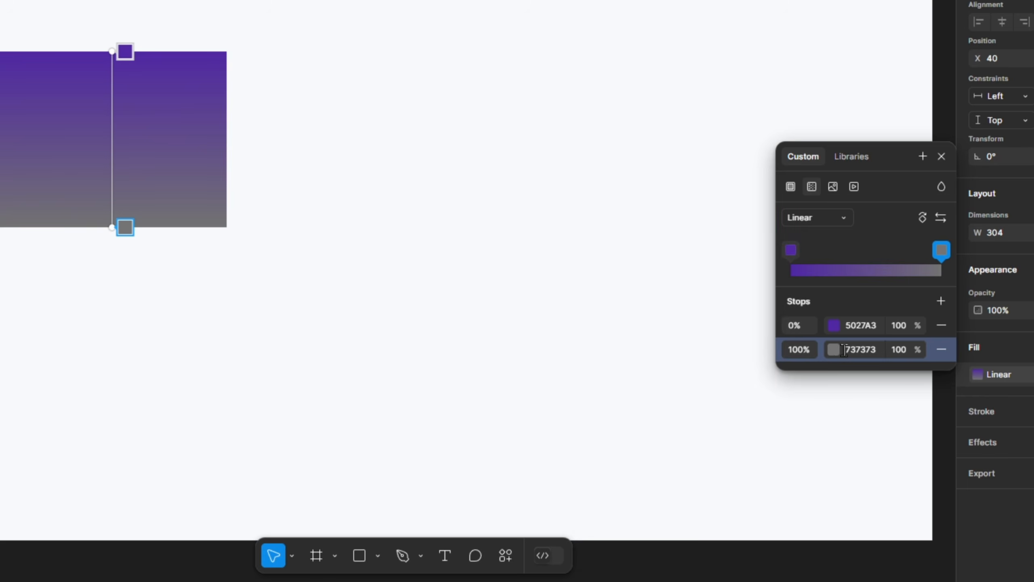
{"action": "left_click", "coordinate": [833, 351]}
{"action": "type", "text": "75"}
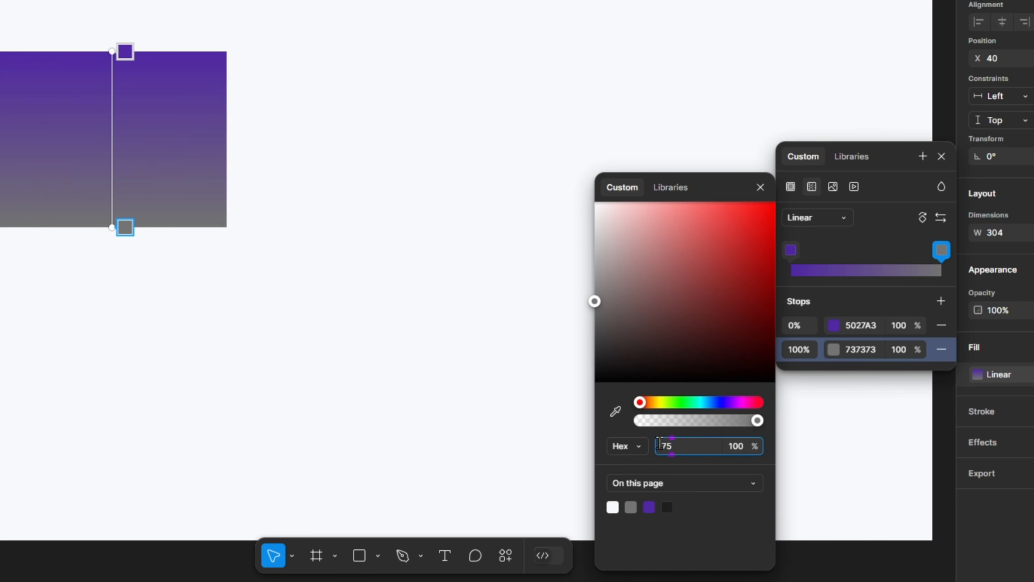
{"action": "type", "text": "3de7"}
{"action": "key", "text": "Return"}
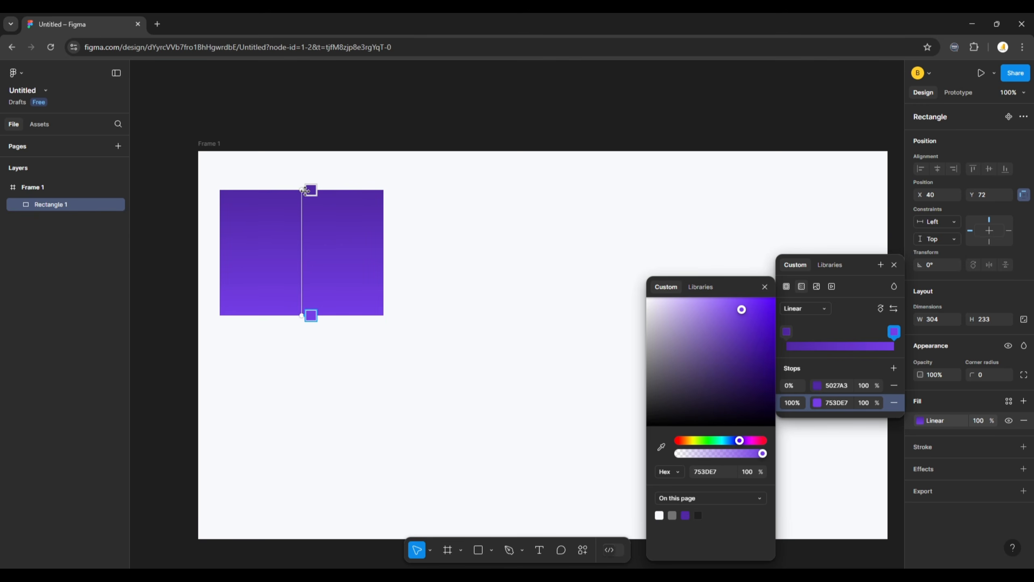
- Angle the gradient diagonally from the rectangle's upper-left corner toward its lower right, and set the stop positions to 34% and 56%
{"action": "left_click_drag", "start_coordinate": [301, 188], "coordinate": [220, 195]}
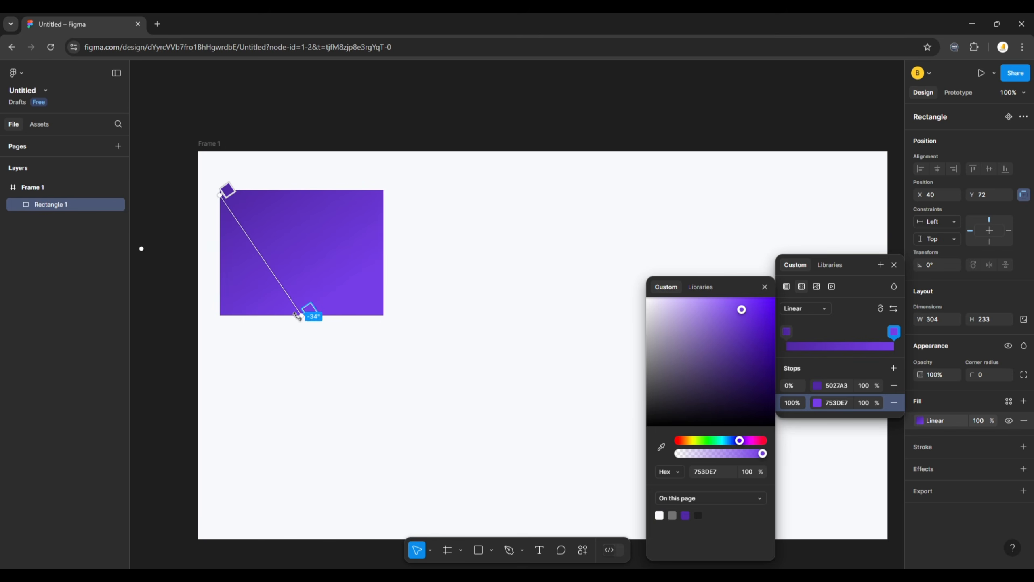
{"action": "left_click_drag", "start_coordinate": [300, 314], "coordinate": [341, 286]}
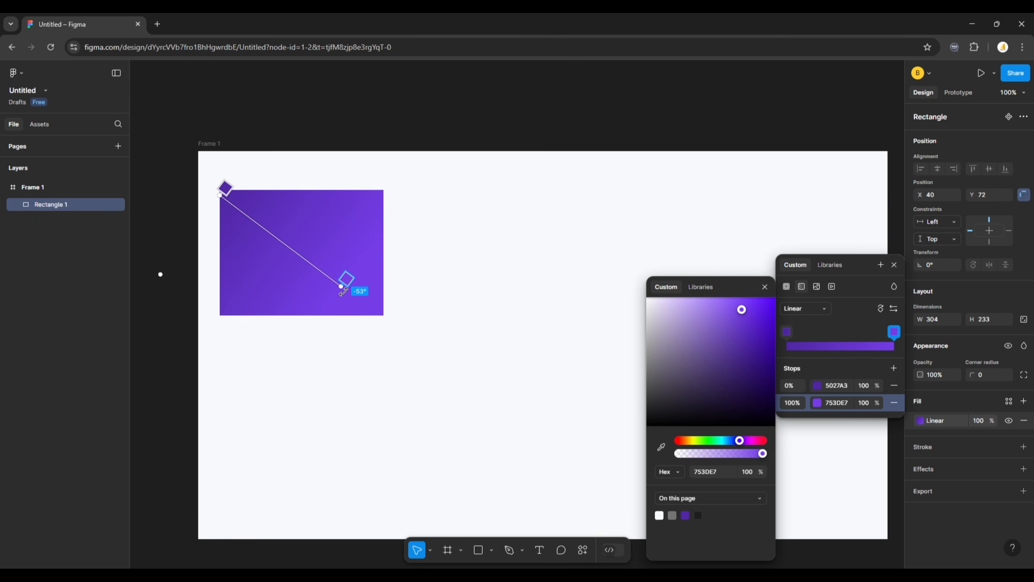
{"action": "left_click", "coordinate": [786, 386]}
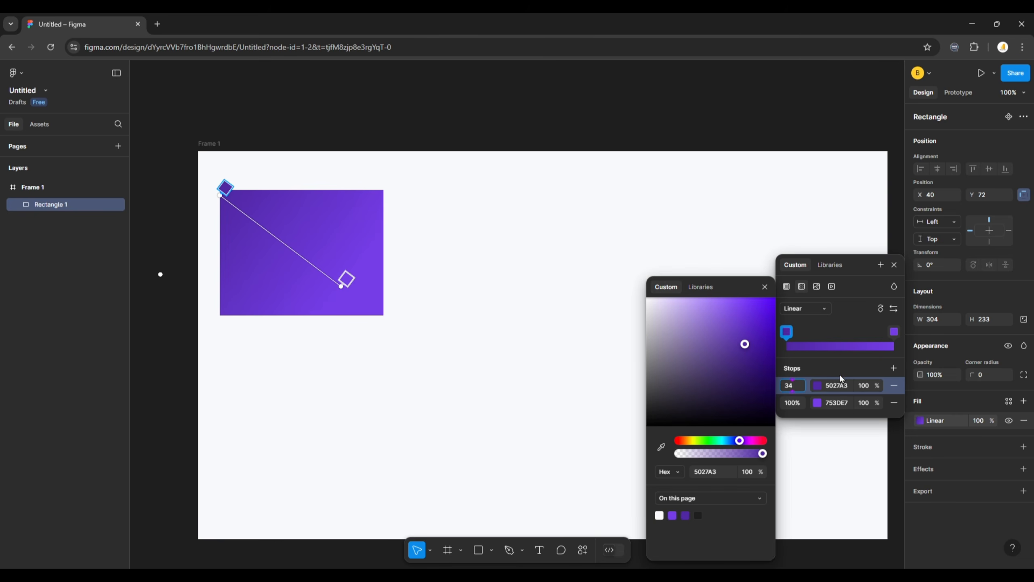
{"action": "left_click", "coordinate": [847, 357]}
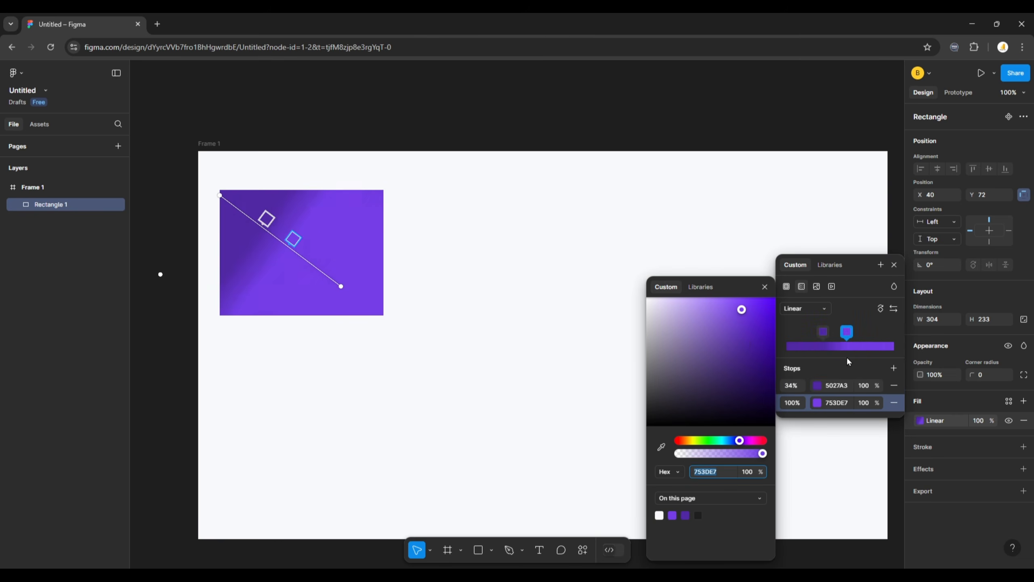
{"action": "left_click", "coordinate": [792, 407]}
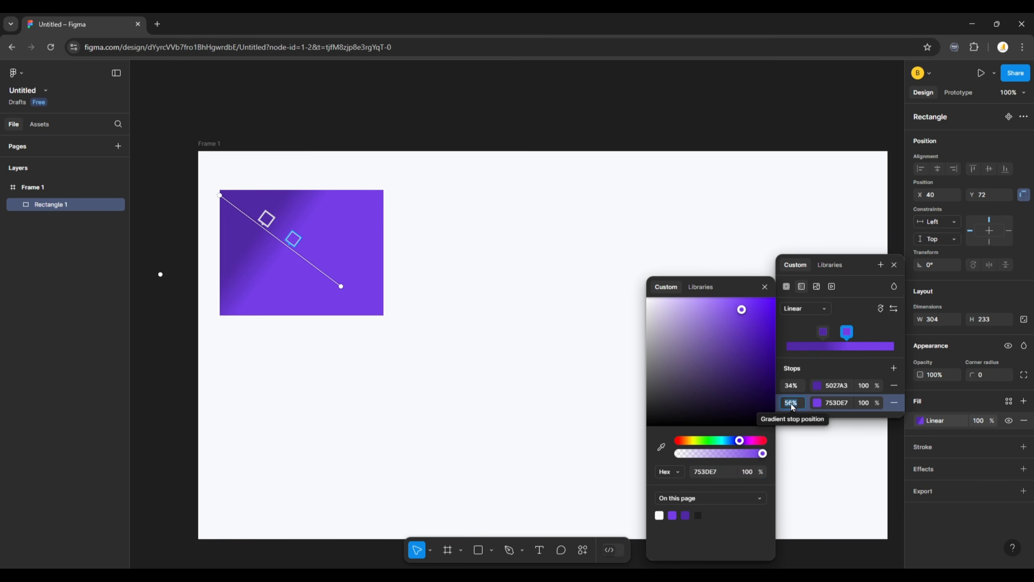
- Try 56% opacity on the gradient's 753DE7 stop and restore it to 100%
{"action": "left_click", "coordinate": [864, 406]}
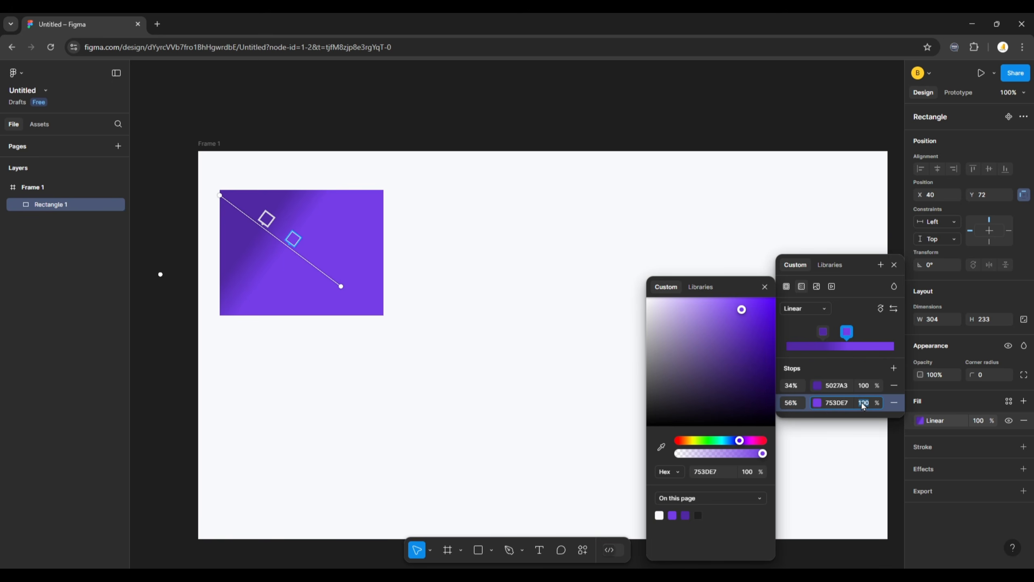
{"action": "type", "text": "56"}
{"action": "left_click", "coordinate": [480, 347]}
{"action": "left_click", "coordinate": [480, 347]}
{"action": "left_click", "coordinate": [306, 290]}
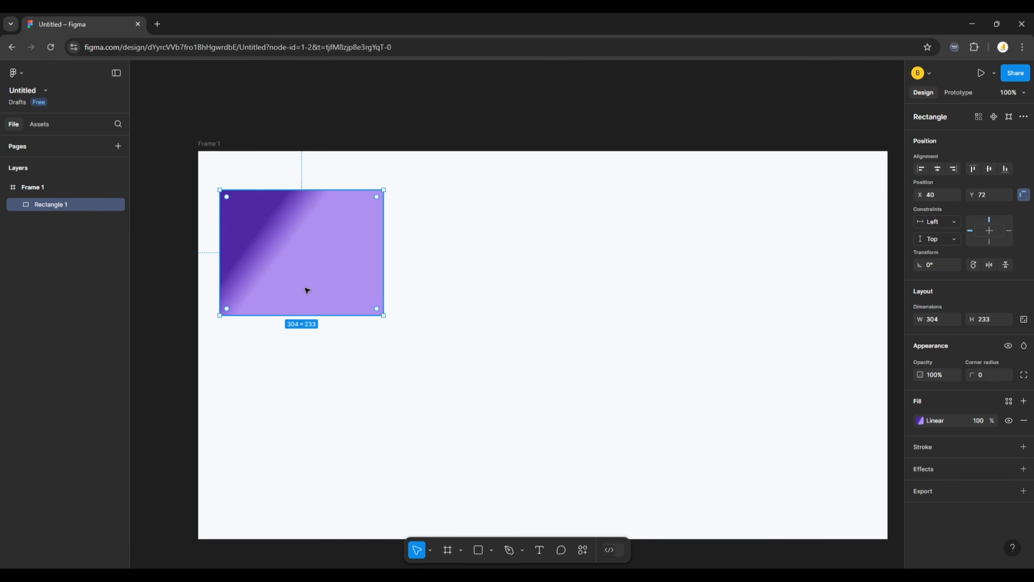
{"action": "left_click", "coordinate": [920, 423]}
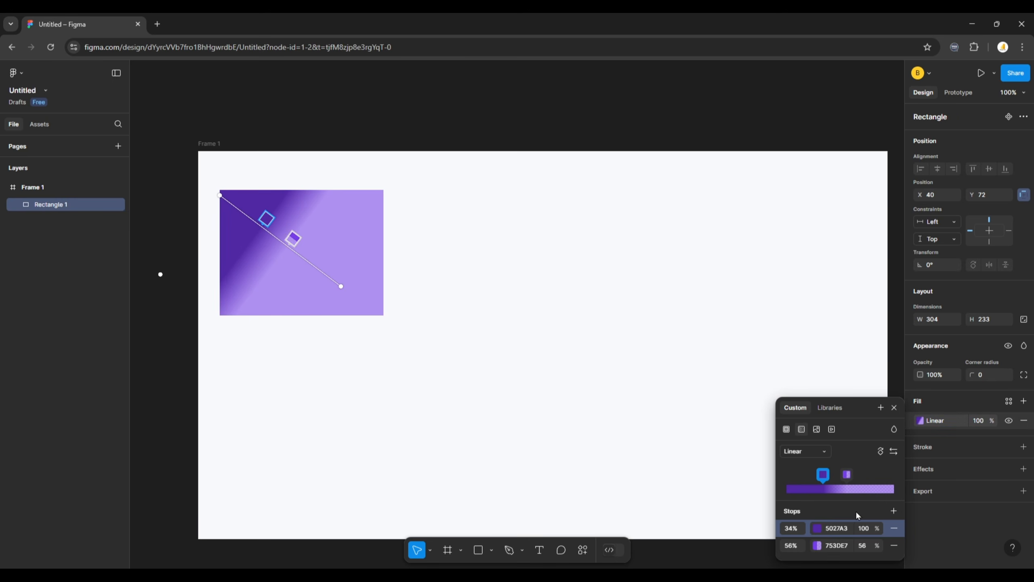
{"action": "left_click", "coordinate": [863, 545]}
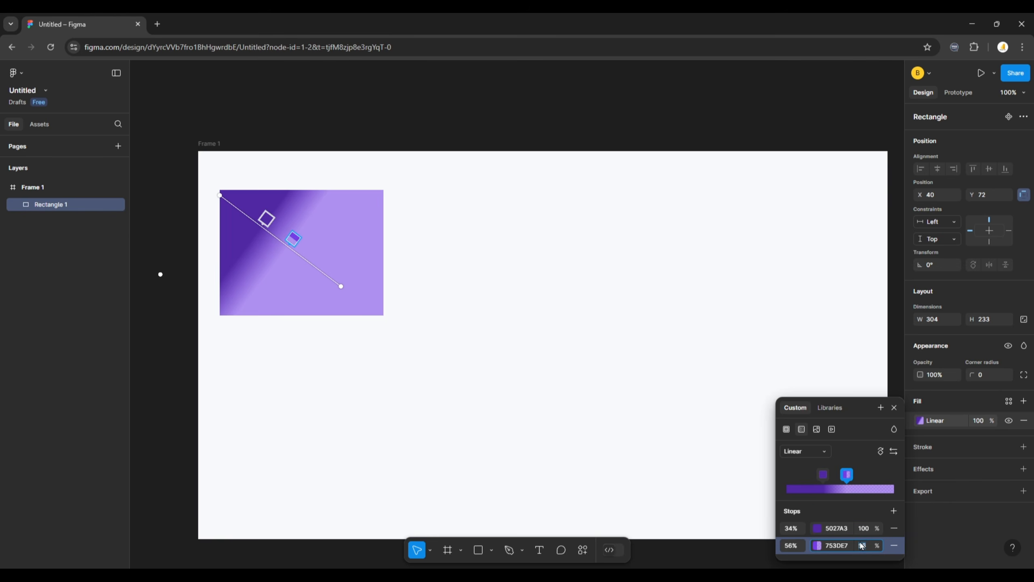
{"action": "type", "text": "100"}
{"action": "key", "text": "Return"}
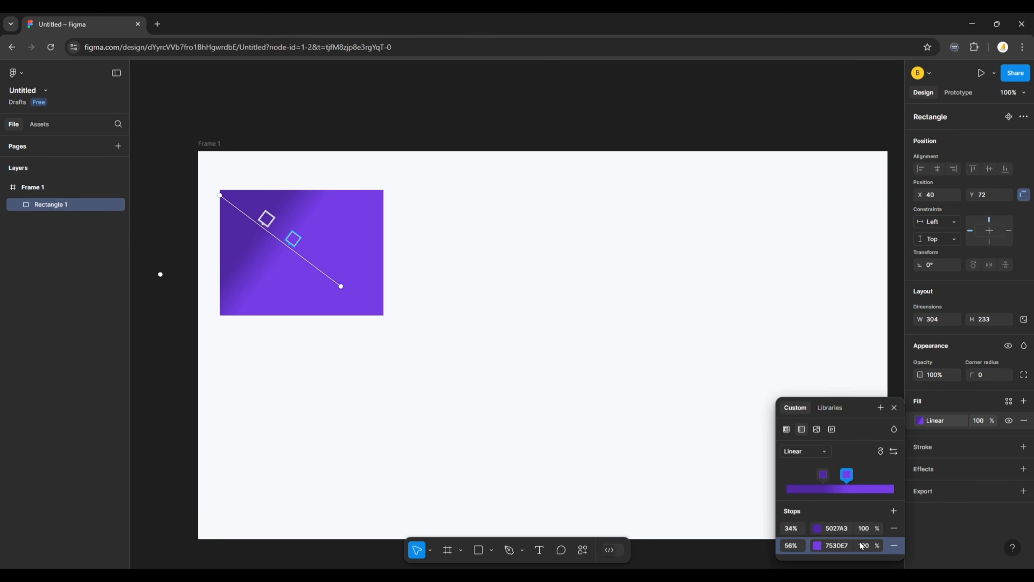
{"action": "key", "text": "Escape"}
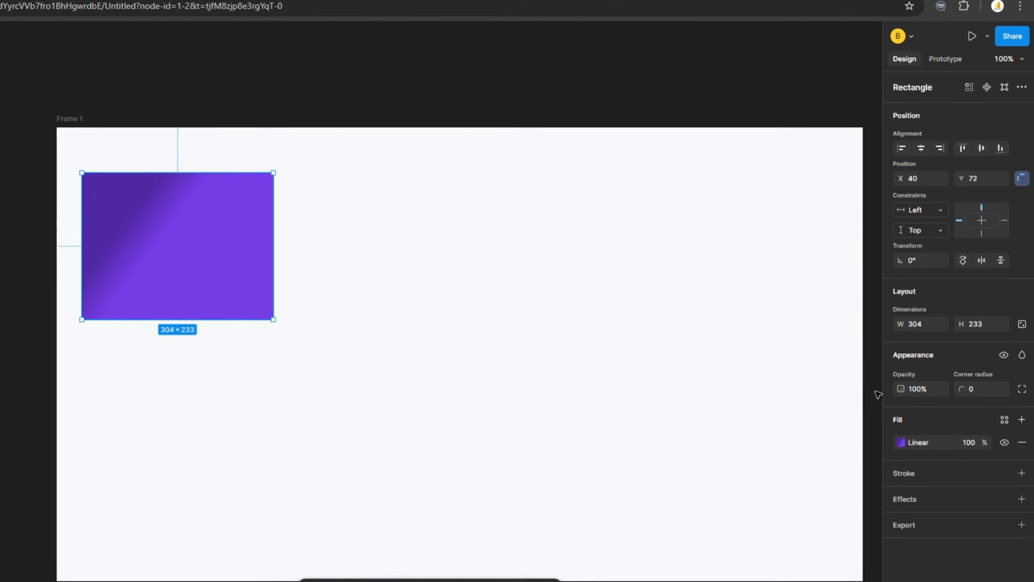
- Set the rectangle's corner radius to 10
{"action": "left_click", "coordinate": [973, 389]}
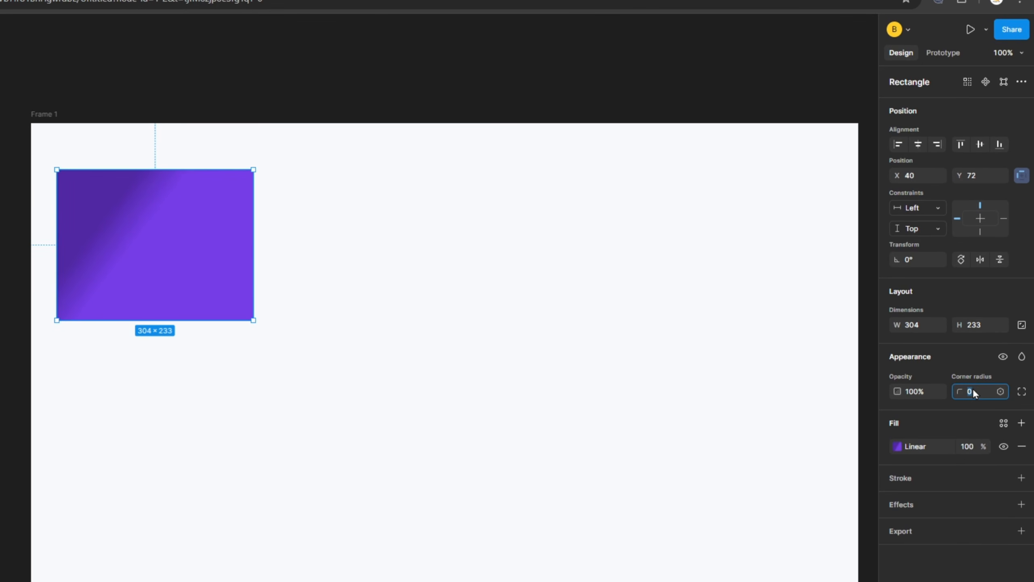
{"action": "type", "text": "10"}
{"action": "key", "text": "Return"}
- Add two drop shadow effects to the purple rectangle
{"action": "left_click", "coordinate": [1022, 504]}
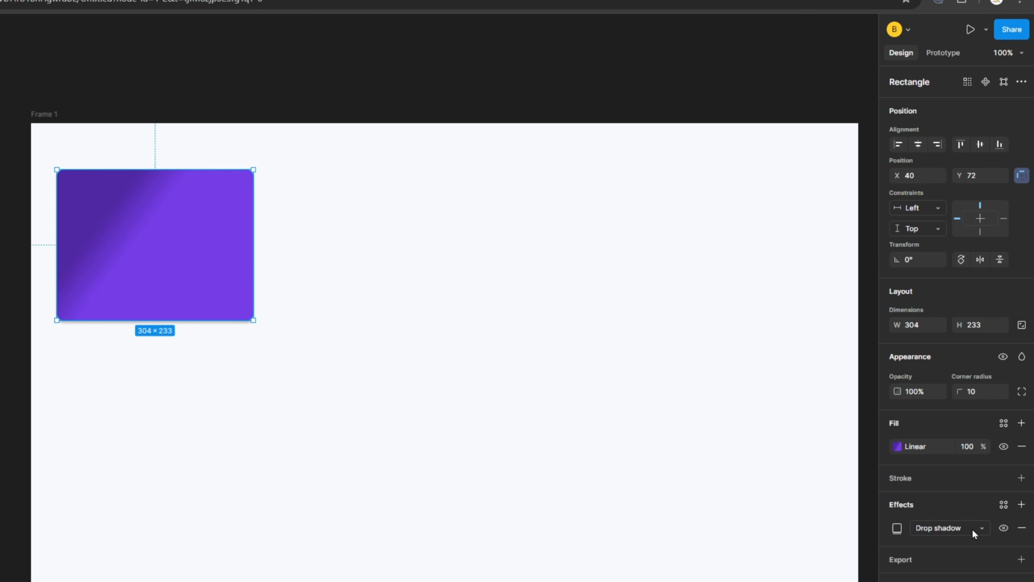
{"action": "left_click", "coordinate": [409, 353]}
{"action": "left_click", "coordinate": [248, 244]}
{"action": "left_click", "coordinate": [1021, 504]}
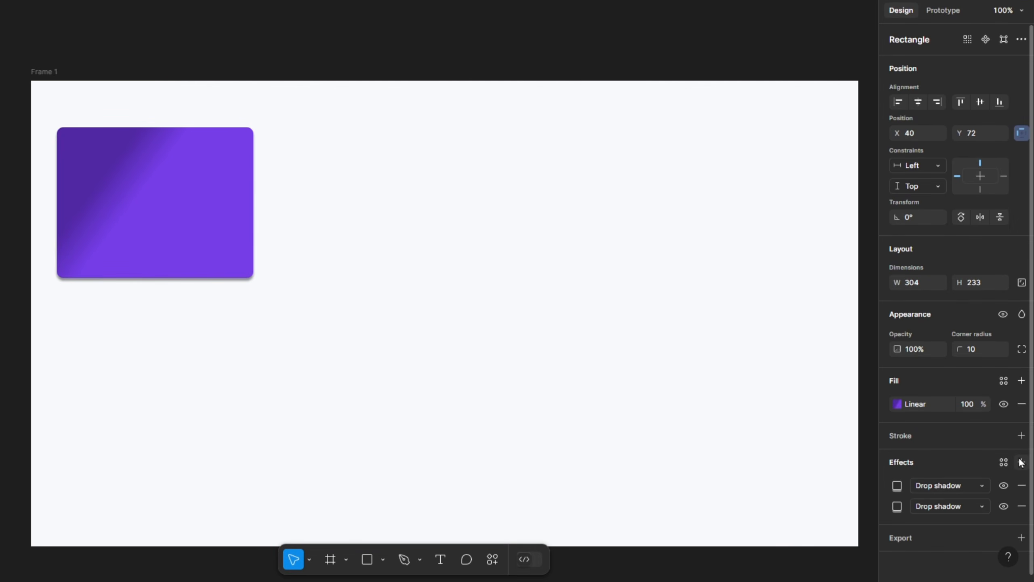
{"action": "left_click", "coordinate": [480, 360]}
{"action": "left_click", "coordinate": [197, 228]}
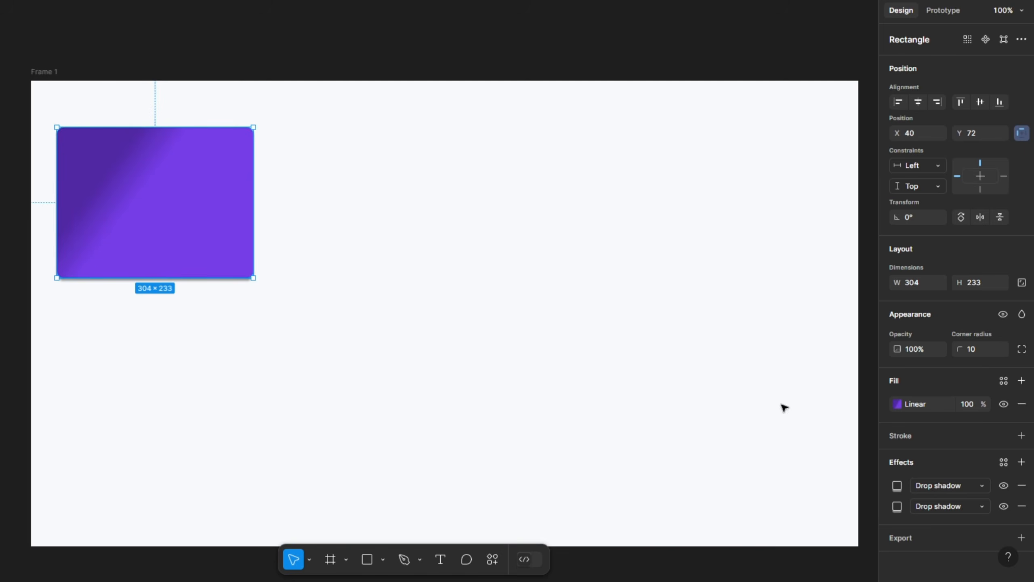
- Try a third drop shadow on the rectangle and remove it
{"action": "left_click", "coordinate": [1022, 462]}
{"action": "left_click", "coordinate": [363, 270]}
{"action": "left_click", "coordinate": [171, 204]}
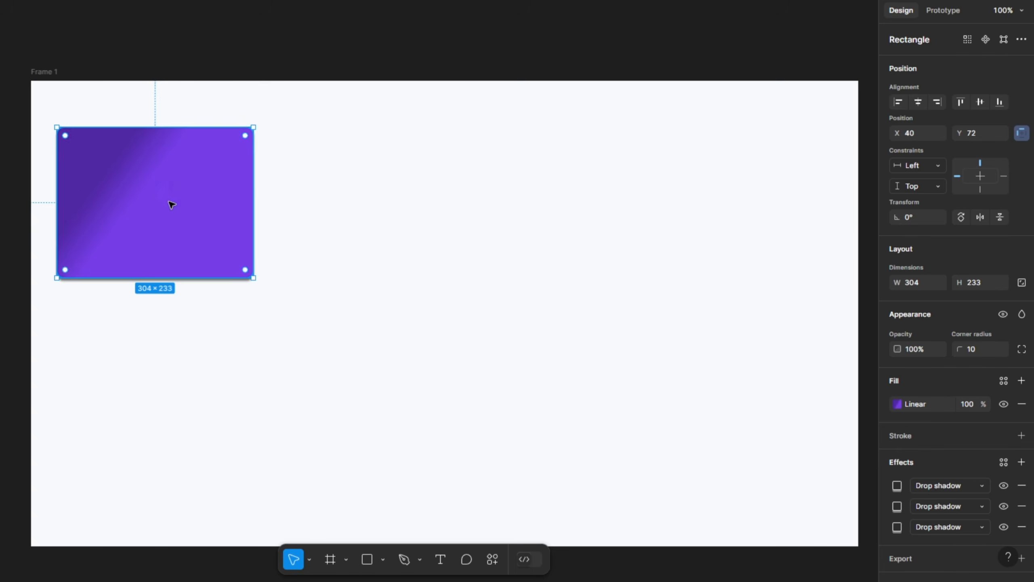
{"action": "left_click", "coordinate": [898, 485]}
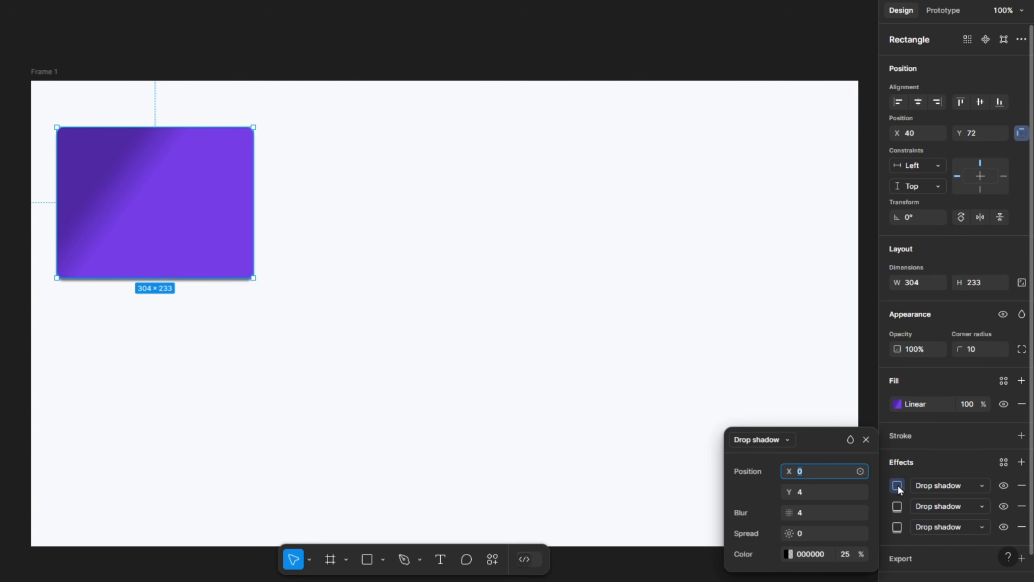
{"action": "left_click", "coordinate": [1022, 527]}
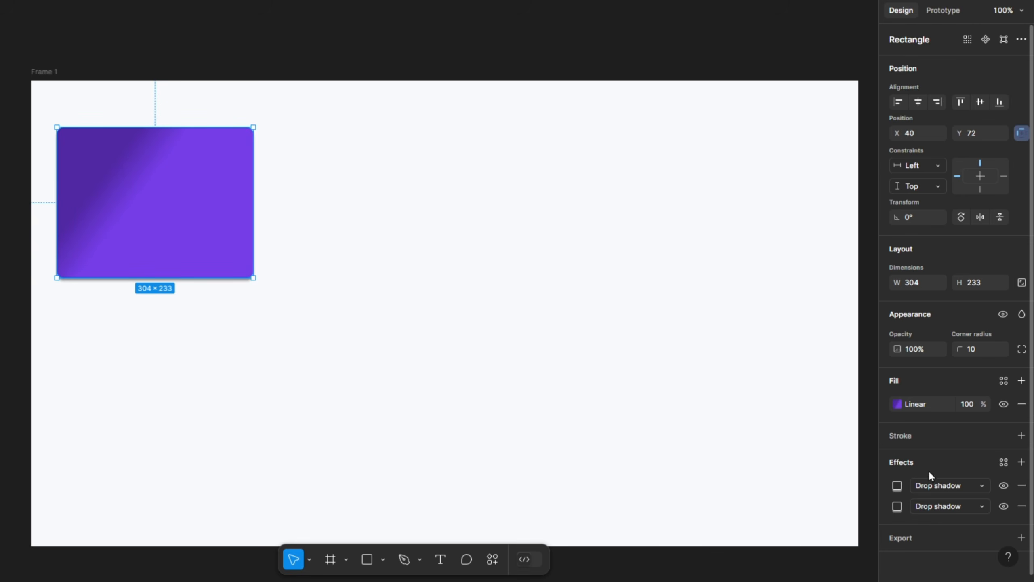
- Change the color of the rectangle's first listed drop shadow to the light purple DED0FD at 100% opacity
{"action": "left_click", "coordinate": [895, 486]}
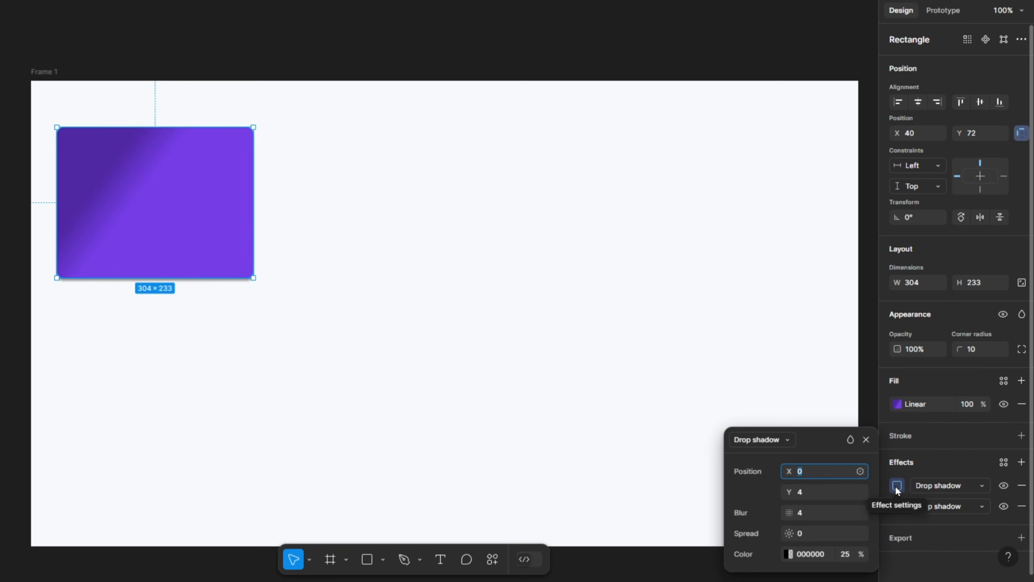
{"action": "left_click", "coordinate": [790, 552]}
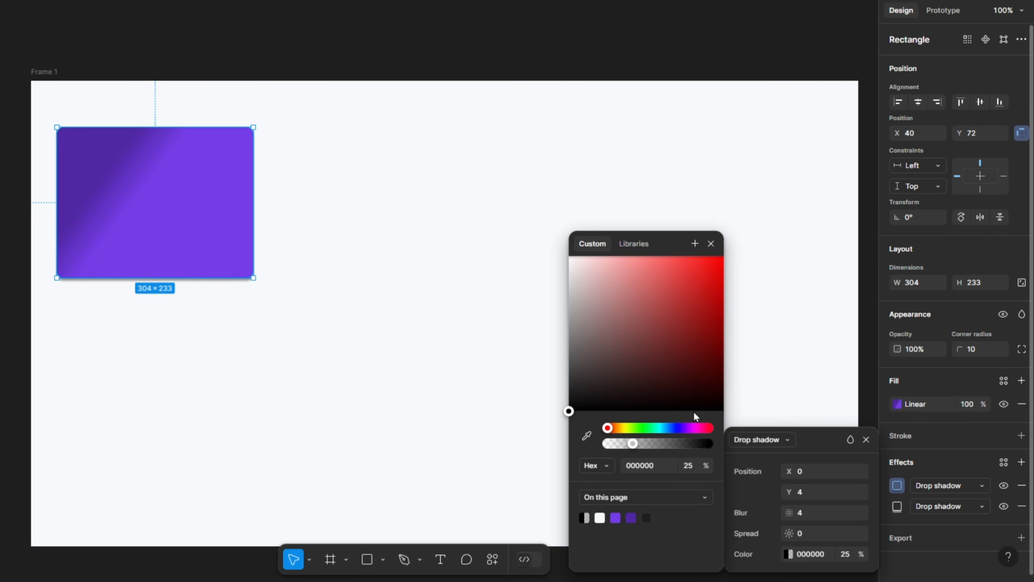
{"action": "left_click", "coordinate": [615, 517]}
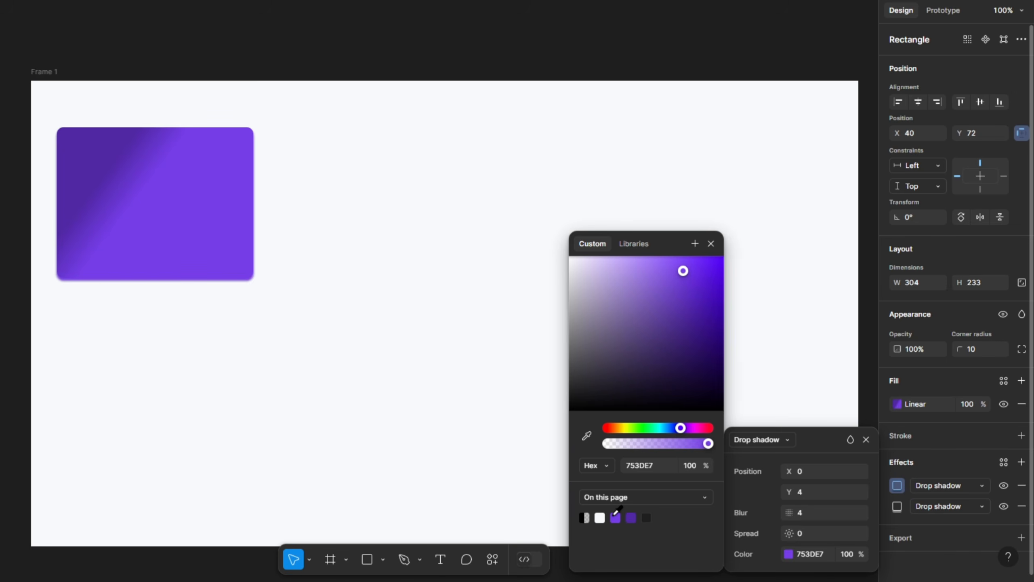
{"action": "left_click", "coordinate": [600, 517]}
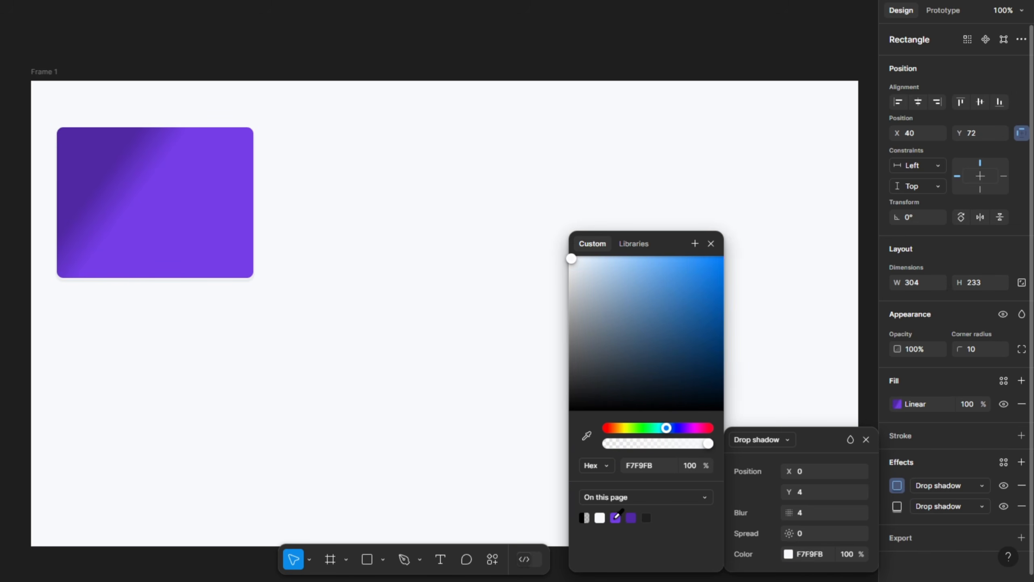
{"action": "left_click", "coordinate": [615, 517]}
{"action": "left_click_drag", "start_coordinate": [676, 269], "coordinate": [596, 263]}
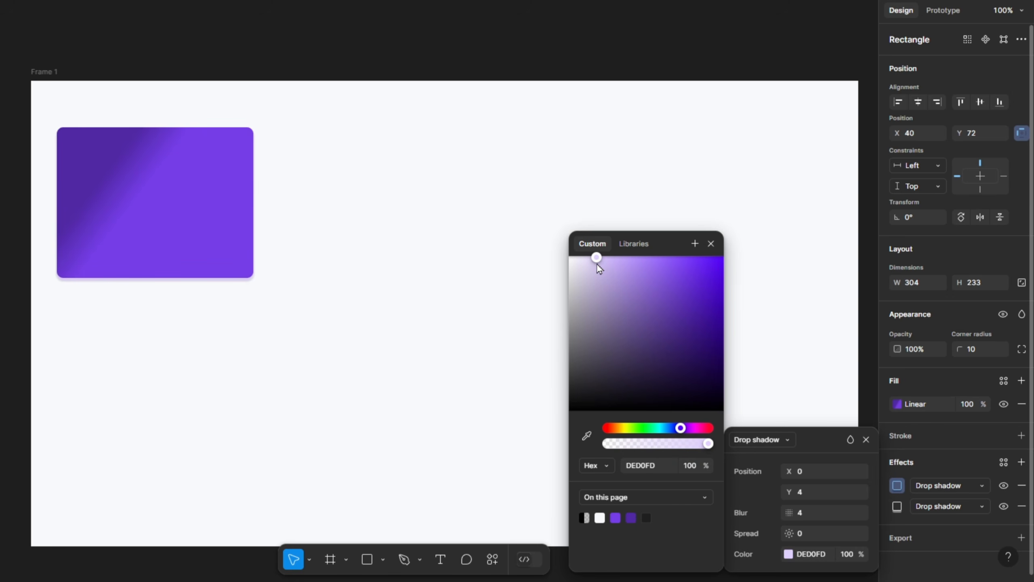
{"action": "left_click", "coordinate": [406, 353]}
- Change the color of the purple rectangle's second listed drop shadow to the lighter purple A274FF at 100% opacity
{"action": "left_click", "coordinate": [209, 194]}
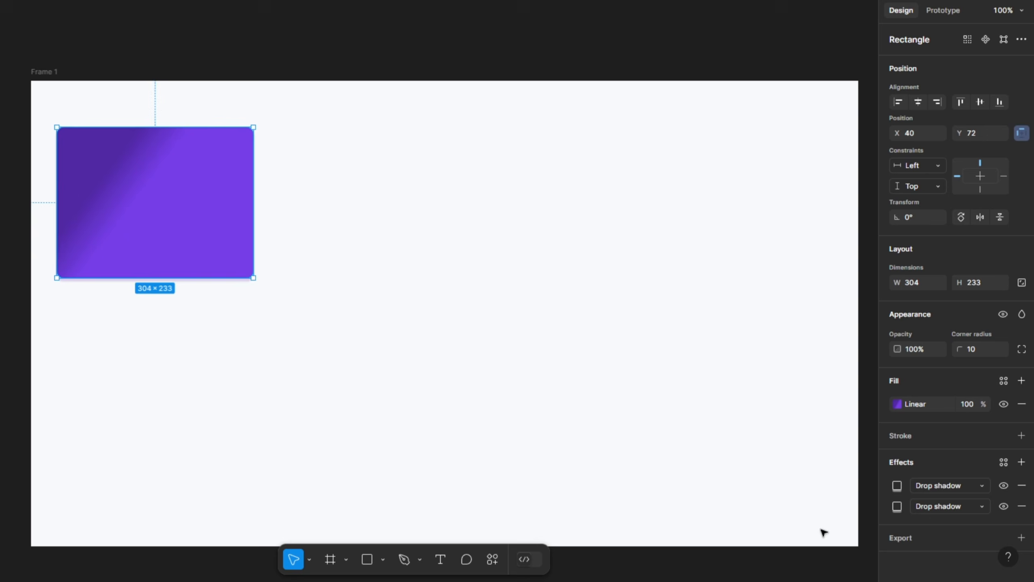
{"action": "left_click", "coordinate": [897, 506]}
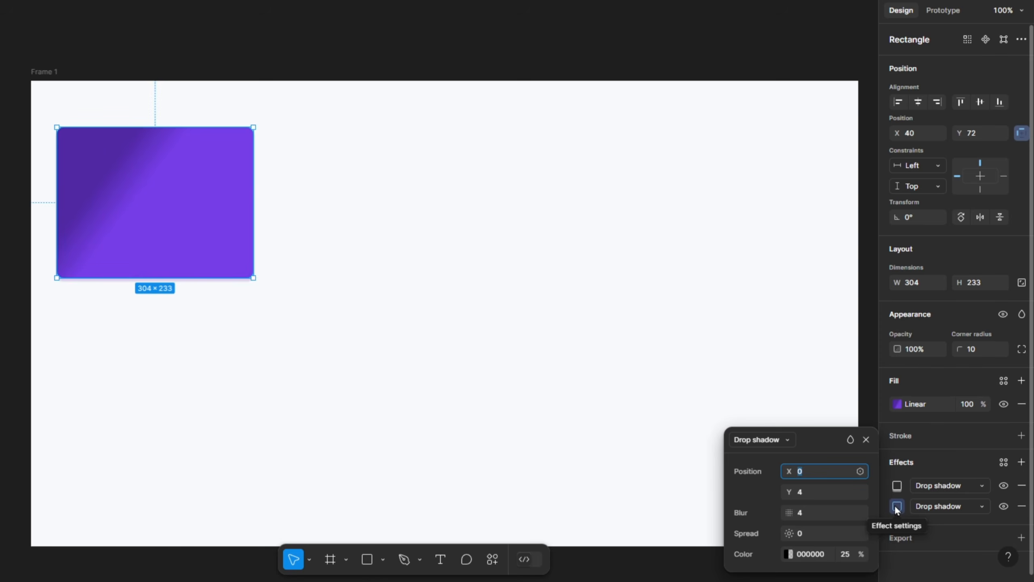
{"action": "left_click", "coordinate": [788, 553]}
{"action": "left_click", "coordinate": [616, 517]}
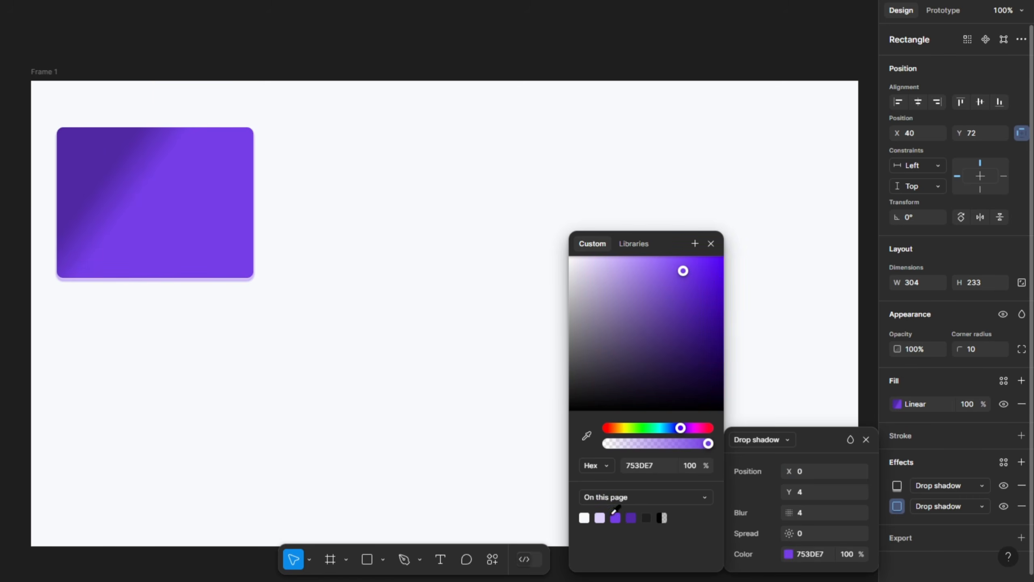
{"action": "left_click_drag", "start_coordinate": [624, 275], "coordinate": [653, 255]}
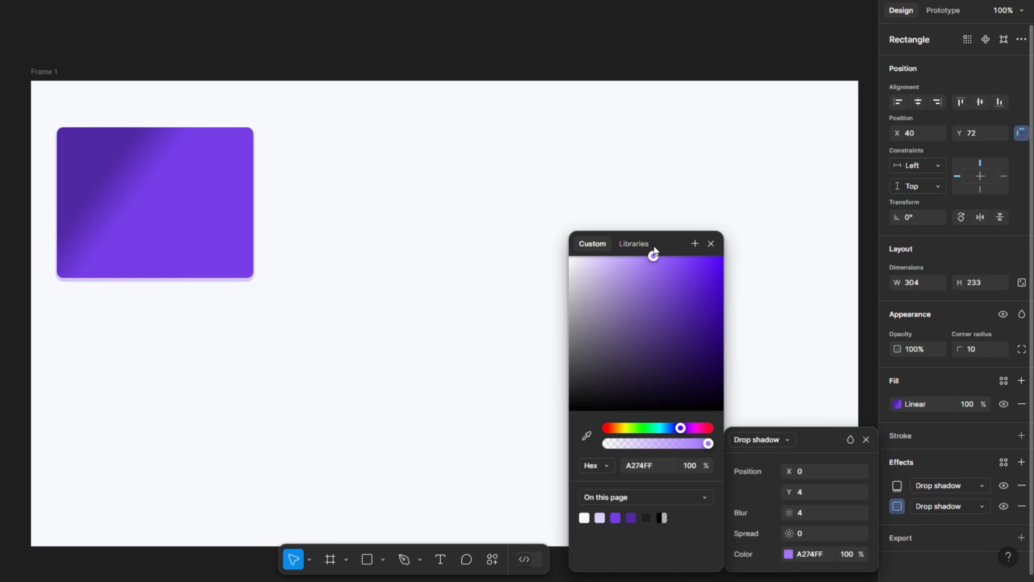
{"action": "left_click", "coordinate": [385, 432]}
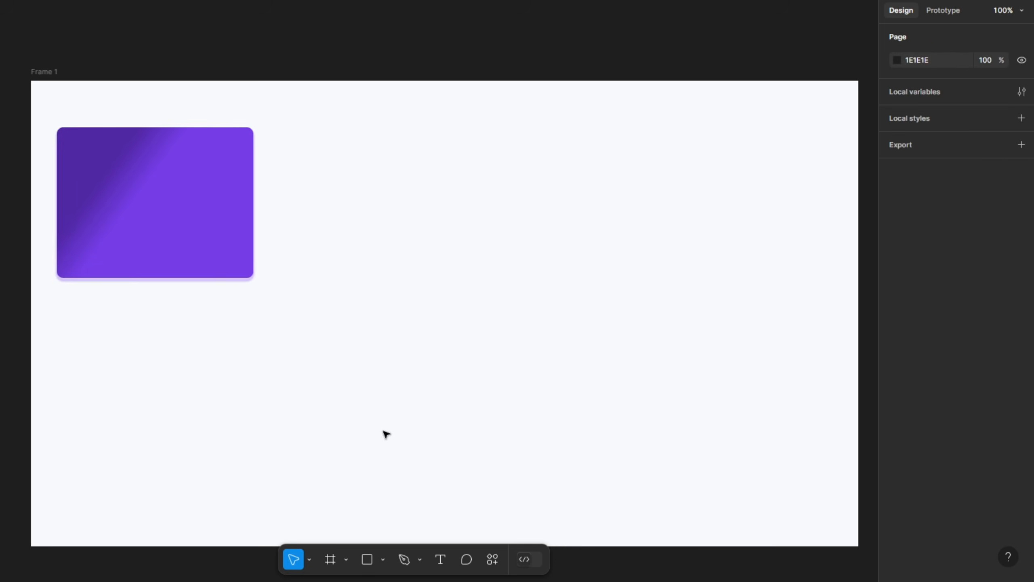
- Set the blur of the purple rectangle's second listed drop shadow to 8
{"action": "left_click", "coordinate": [157, 224]}
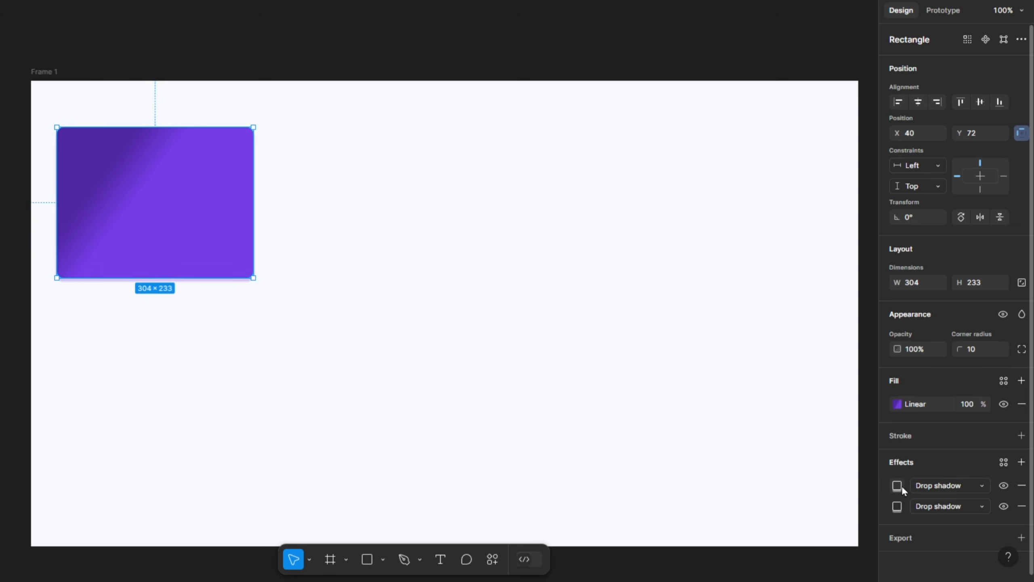
{"action": "left_click", "coordinate": [897, 506]}
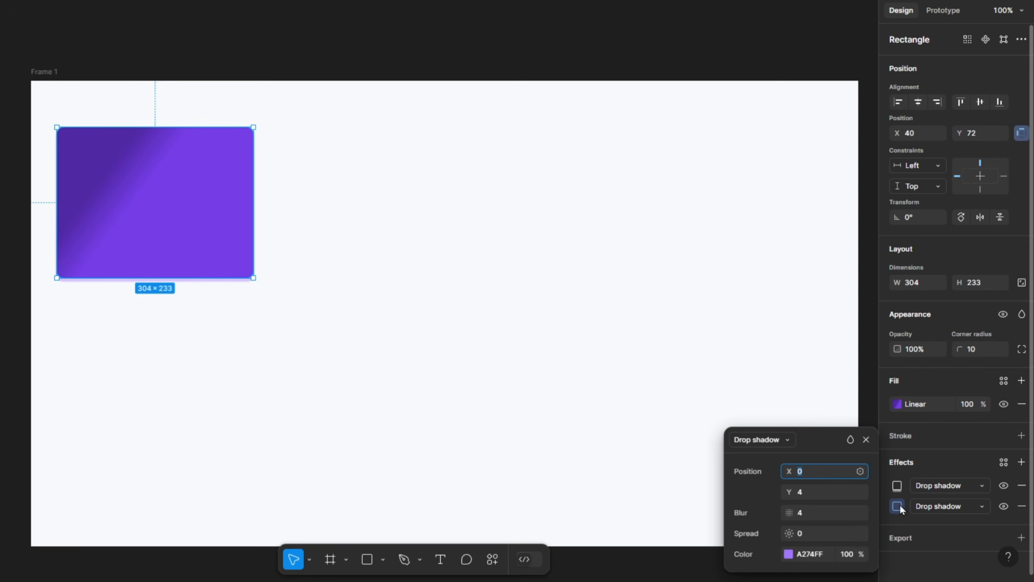
{"action": "left_click", "coordinate": [803, 514]}
{"action": "key", "text": "BackSpace"}
{"action": "type", "text": "8"}
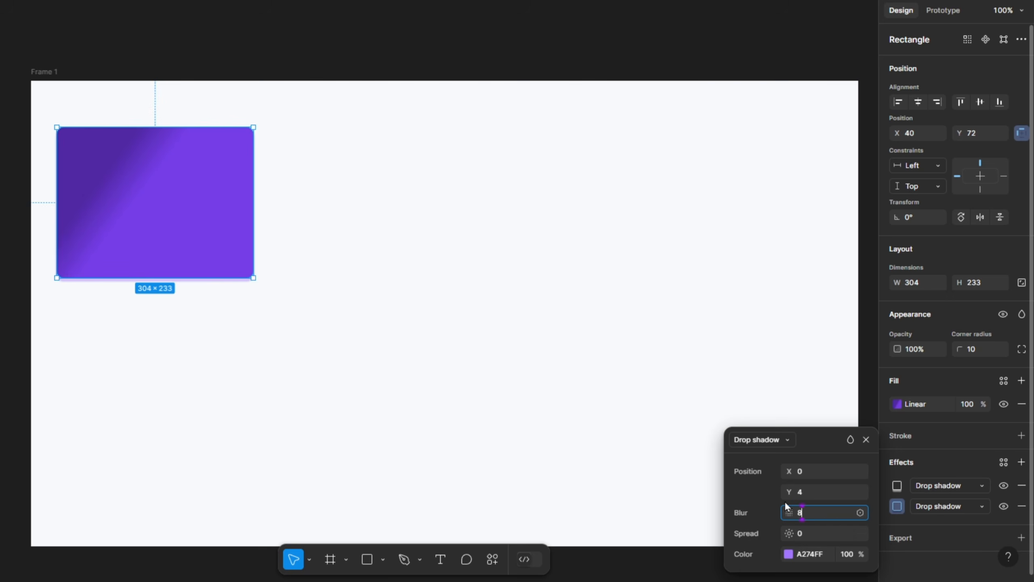
{"action": "left_click", "coordinate": [382, 342]}
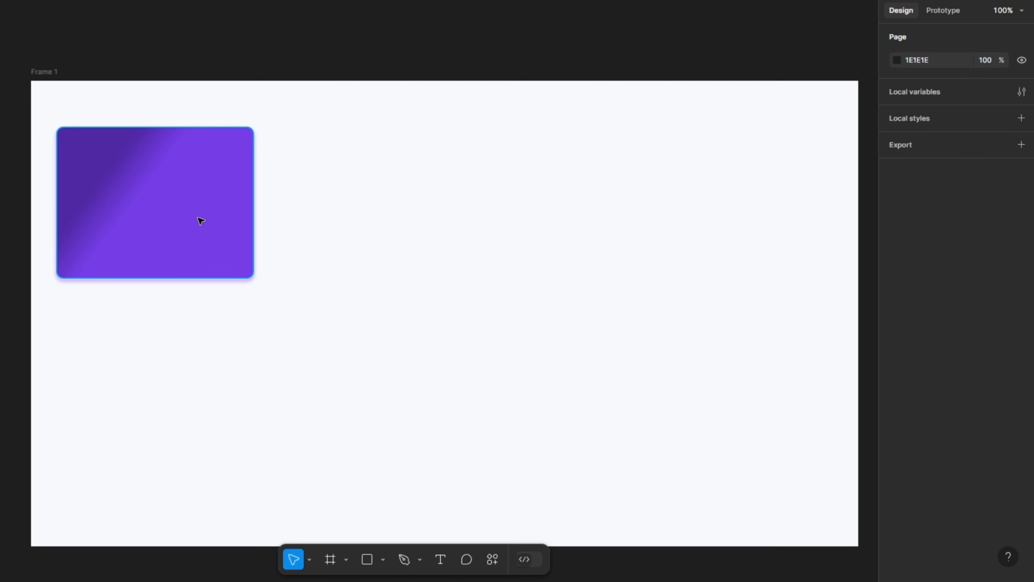
- Draw a second rectangle beside the purple one and size it 356 × 233 to match the Median Resolution Time card in Power BI
{"action": "left_click", "coordinate": [370, 561]}
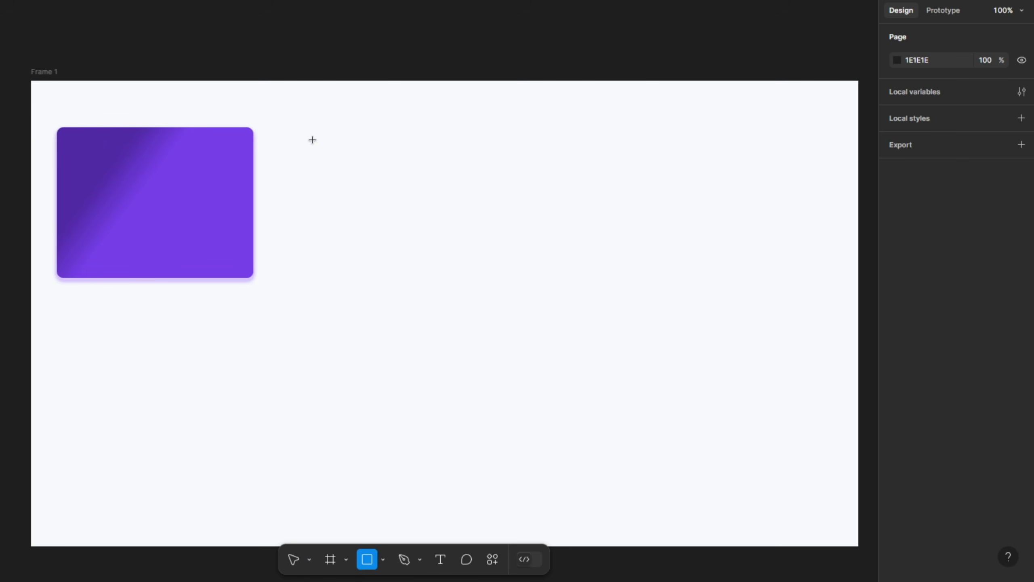
{"action": "left_click_drag", "start_coordinate": [265, 132], "coordinate": [496, 278]}
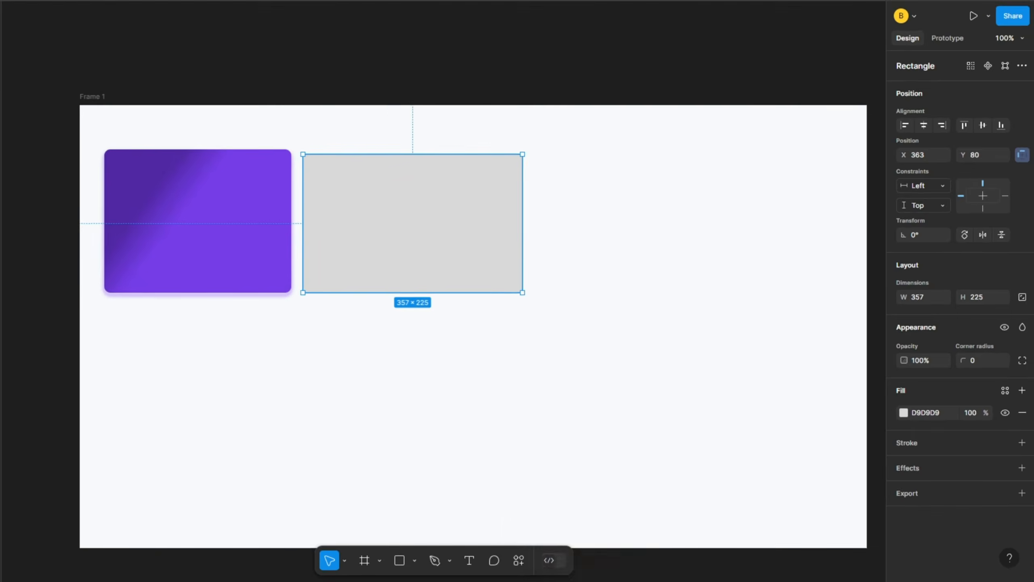
{"action": "mouse_move", "coordinate": [557, 581]}
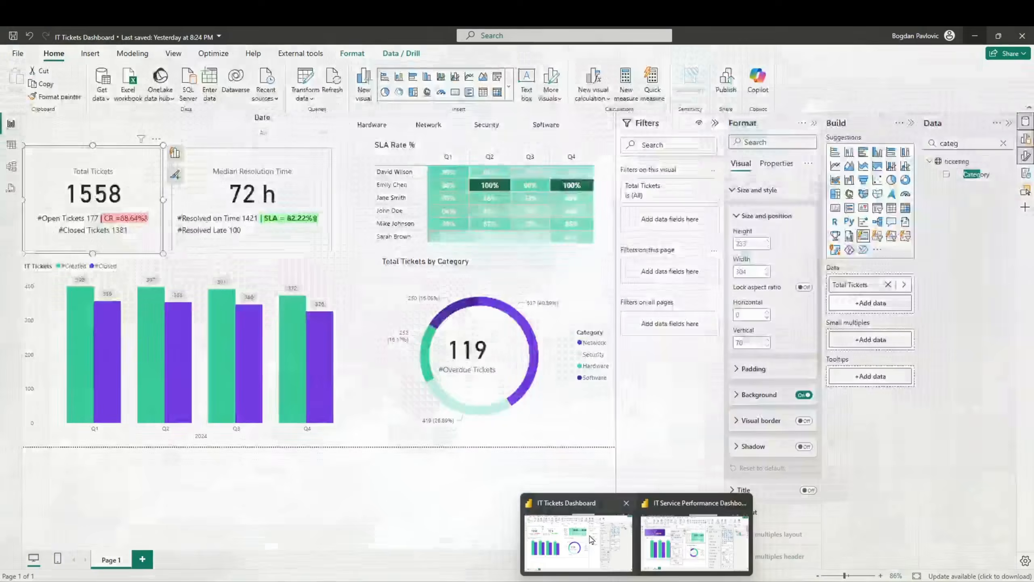
{"action": "left_click", "coordinate": [570, 541]}
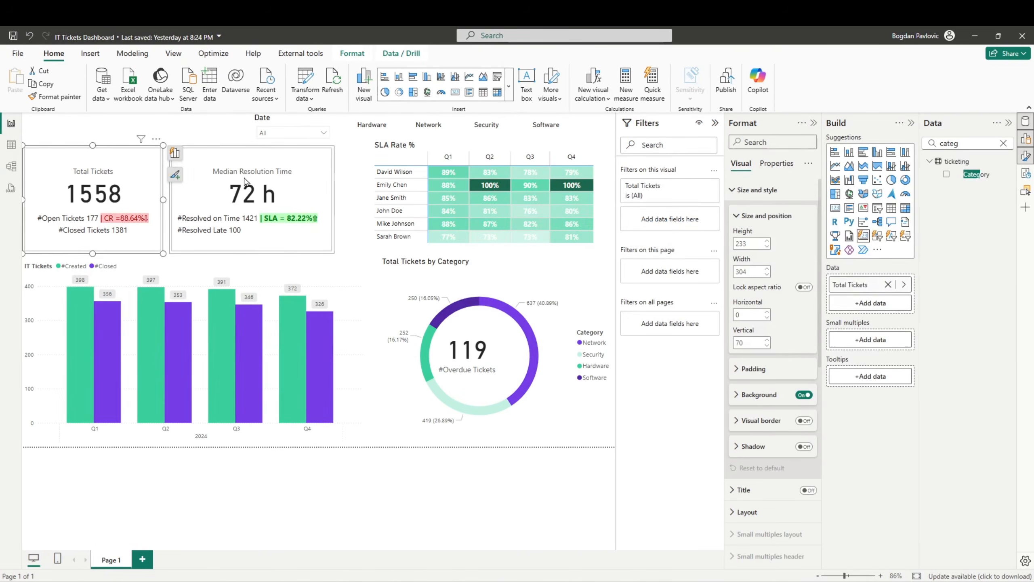
{"action": "left_click", "coordinate": [172, 169]}
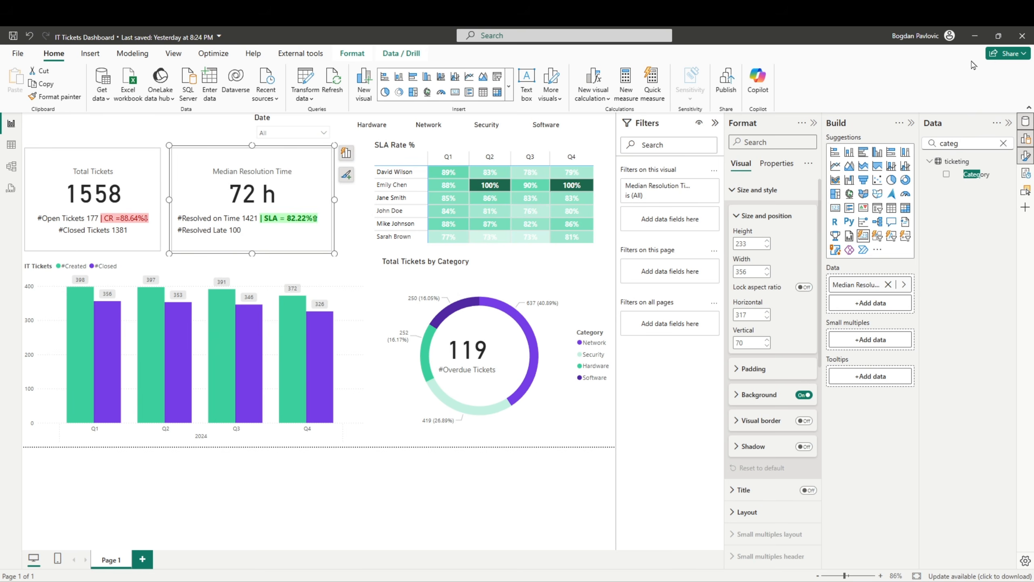
{"action": "left_click", "coordinate": [976, 35]}
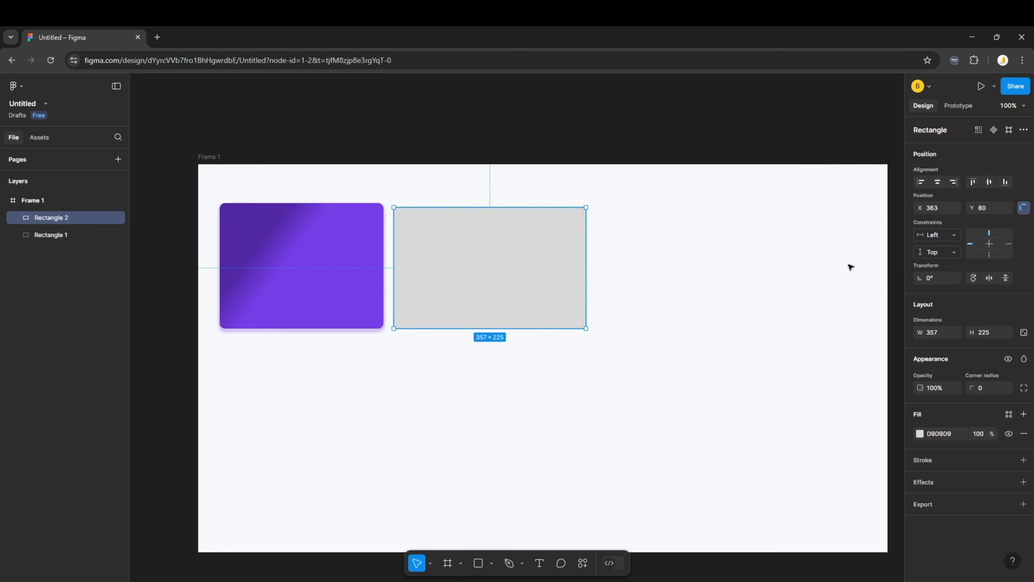
{"action": "left_click", "coordinate": [934, 333]}
{"action": "left_click", "coordinate": [984, 333]}
{"action": "key", "text": "Return"}
{"action": "left_click", "coordinate": [796, 370]}
{"action": "left_click", "coordinate": [450, 261]}
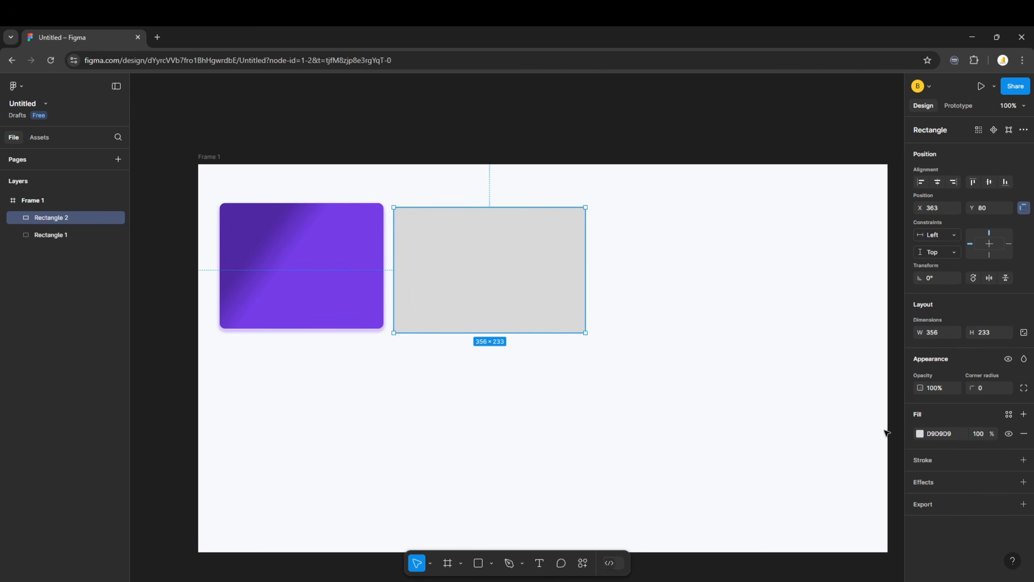
- Change the fill of the new rectangle to pure white, FFFFFF
{"action": "left_click", "coordinate": [920, 434]}
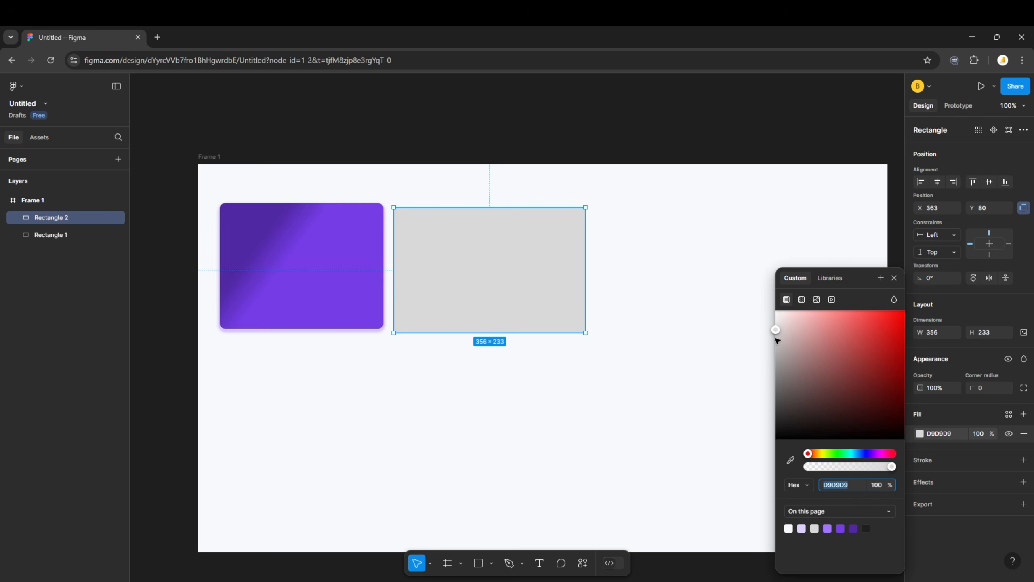
{"action": "left_click_drag", "start_coordinate": [778, 334], "coordinate": [778, 289]}
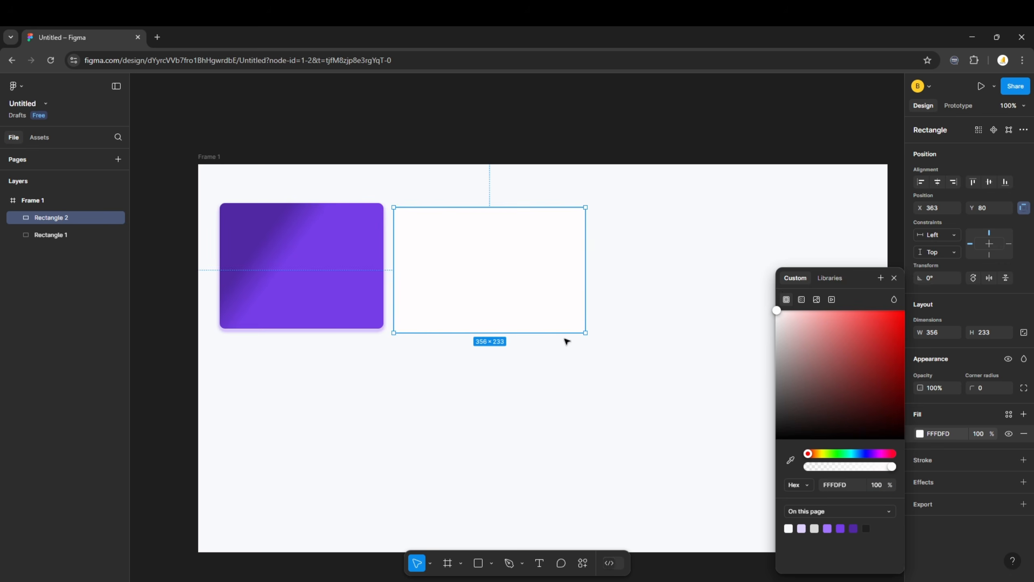
{"action": "left_click", "coordinate": [920, 433]}
{"action": "left_click", "coordinate": [920, 434]}
{"action": "left_click_drag", "start_coordinate": [779, 311], "coordinate": [773, 307]}
{"action": "left_click", "coordinate": [638, 394]}
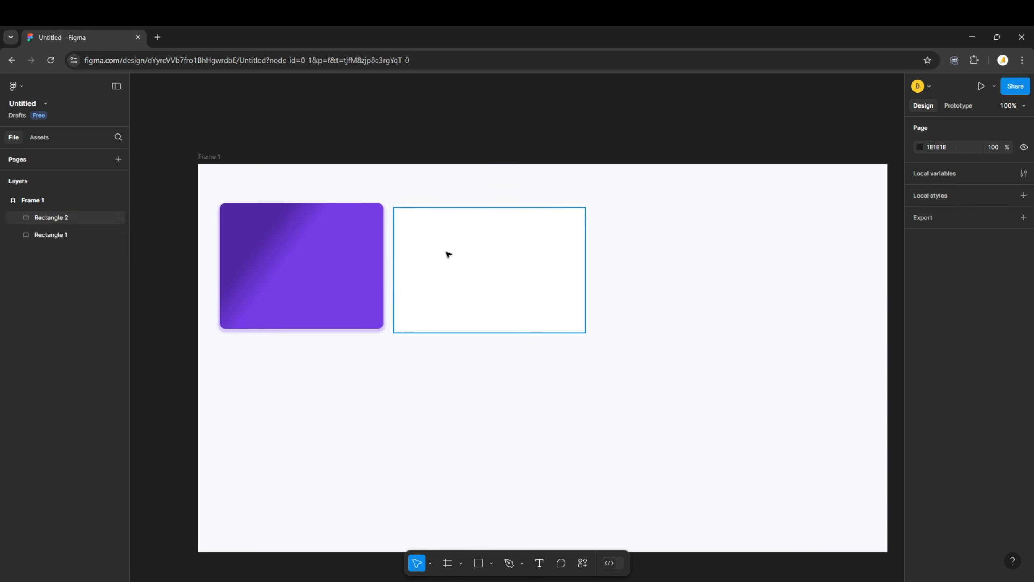
- Add two drop shadow effects to the white rectangle
{"action": "left_click", "coordinate": [456, 250]}
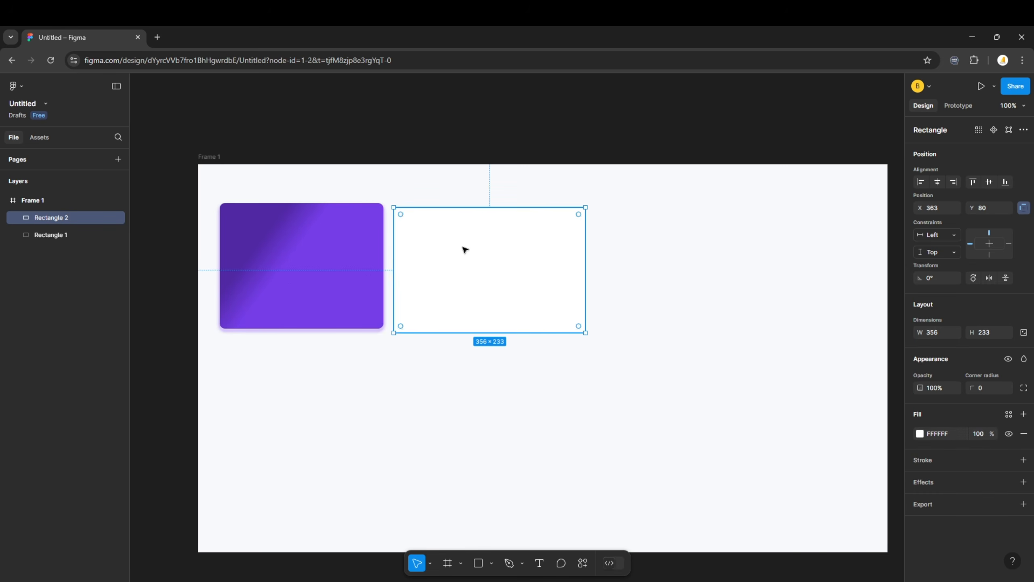
{"action": "left_click", "coordinate": [1023, 482]}
{"action": "left_click", "coordinate": [1024, 482]}
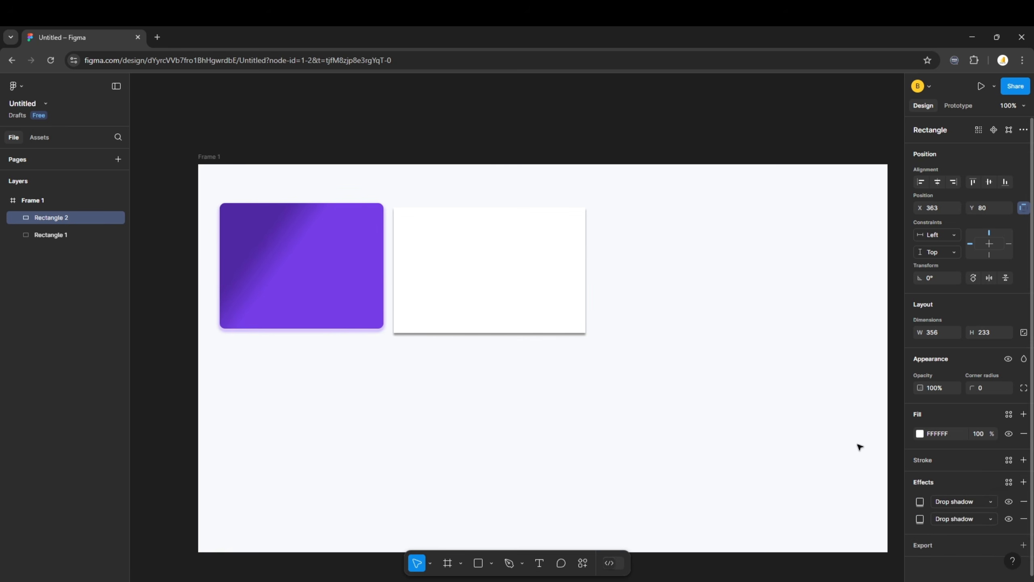
{"action": "left_click", "coordinate": [783, 422]}
- Set the white rectangle's corner radius to 10
{"action": "left_click", "coordinate": [522, 298]}
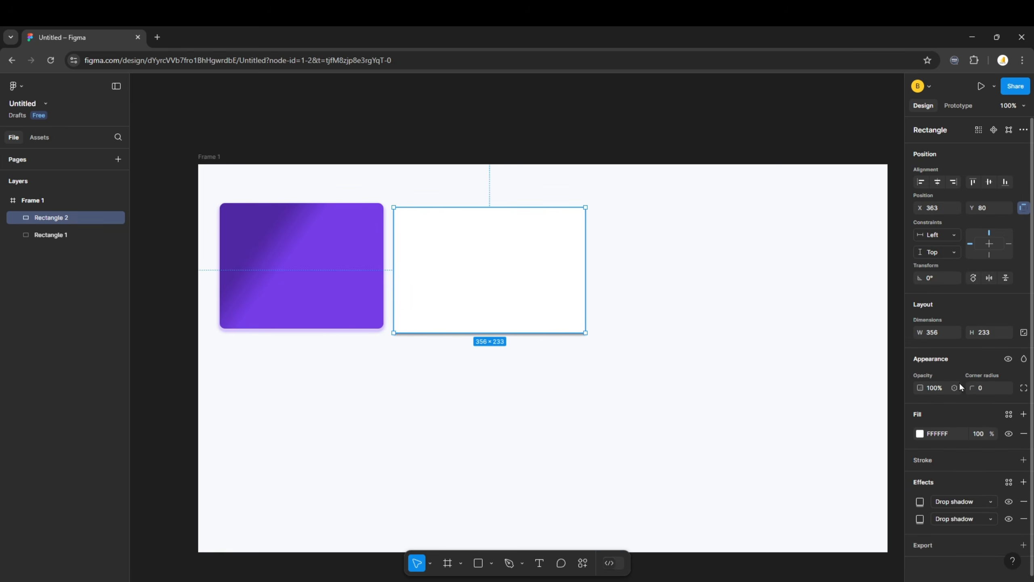
{"action": "left_click", "coordinate": [982, 388]}
{"action": "type", "text": "10"}
{"action": "key", "text": "Return"}
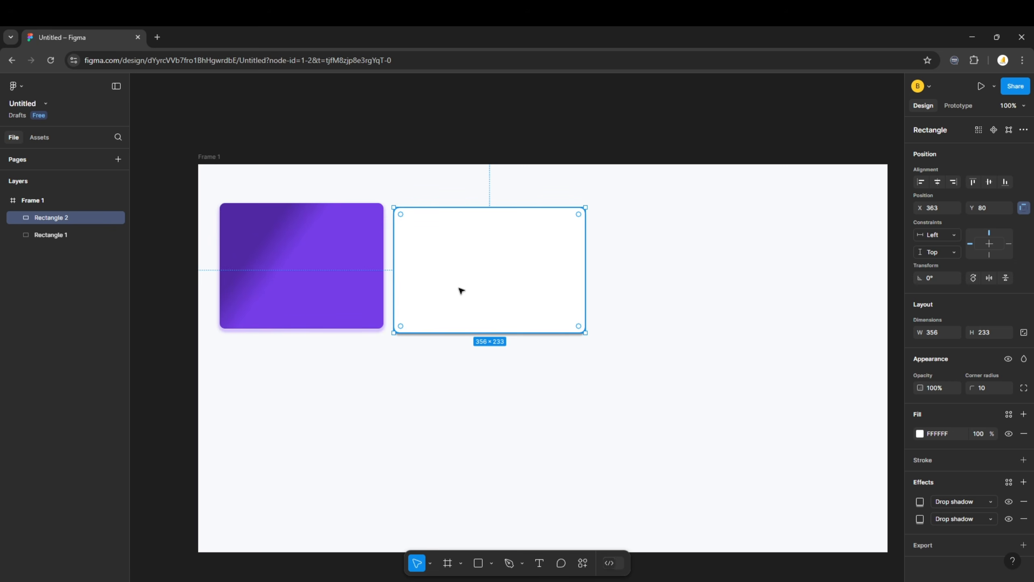
- Duplicate the white rectangle, place the copy to its right in the same row, and widen it to about 497 × 233
{"action": "key", "text": "ctrl+d"}
{"action": "left_click_drag", "start_coordinate": [528, 289], "coordinate": [736, 287]}
{"action": "left_click_drag", "start_coordinate": [795, 335], "coordinate": [870, 334]}
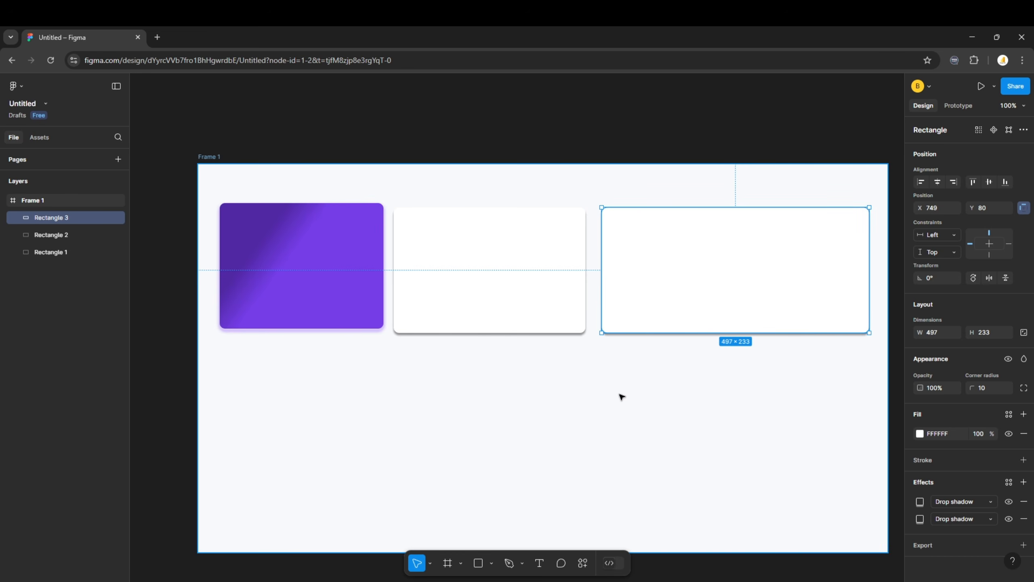
- Copy the upper-right card below itself, enlarge the copy to about 515 × 364, and widen the original to the same right edge
{"action": "left_click_drag", "start_coordinate": [702, 280], "coordinate": [708, 418]}
{"action": "left_click_drag", "start_coordinate": [870, 469], "coordinate": [879, 539]}
{"action": "left_click", "coordinate": [847, 282]}
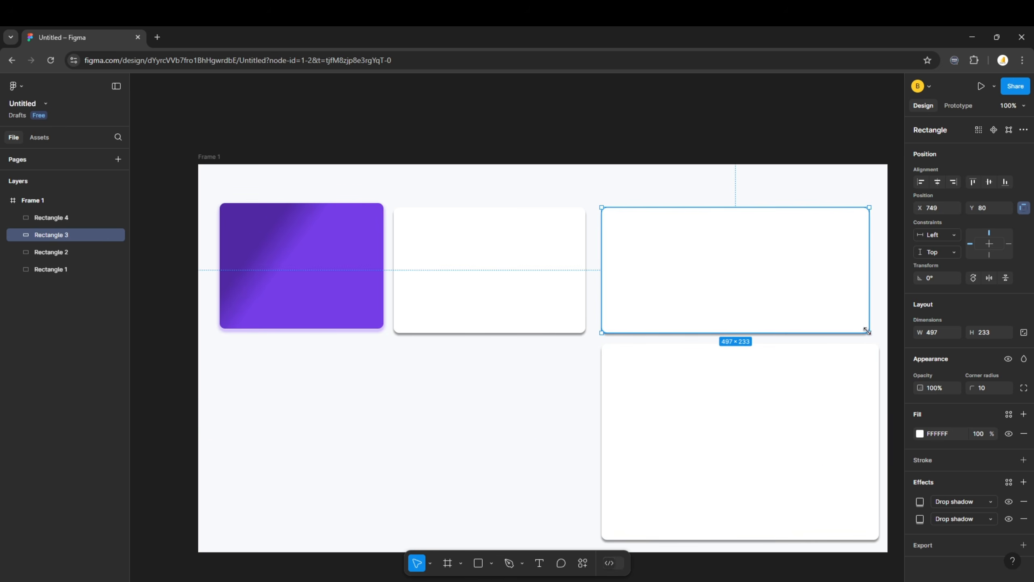
{"action": "left_click_drag", "start_coordinate": [870, 333], "coordinate": [879, 333]}
- Copy the lower-right card to below the purple card at X 40 and resize it to about 679 × 370
{"action": "left_click", "coordinate": [690, 452]}
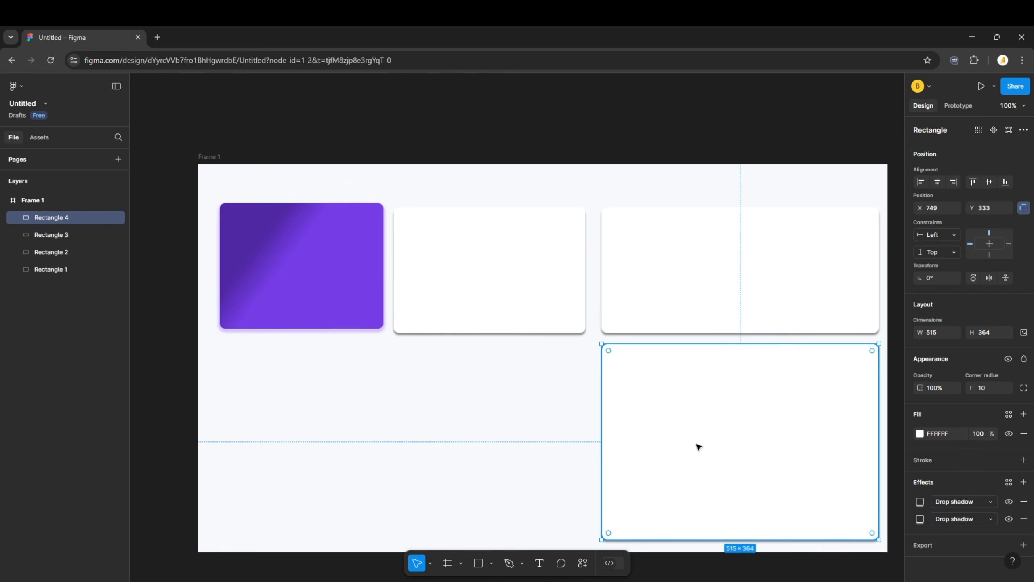
{"action": "left_click_drag", "start_coordinate": [746, 455], "coordinate": [365, 450]}
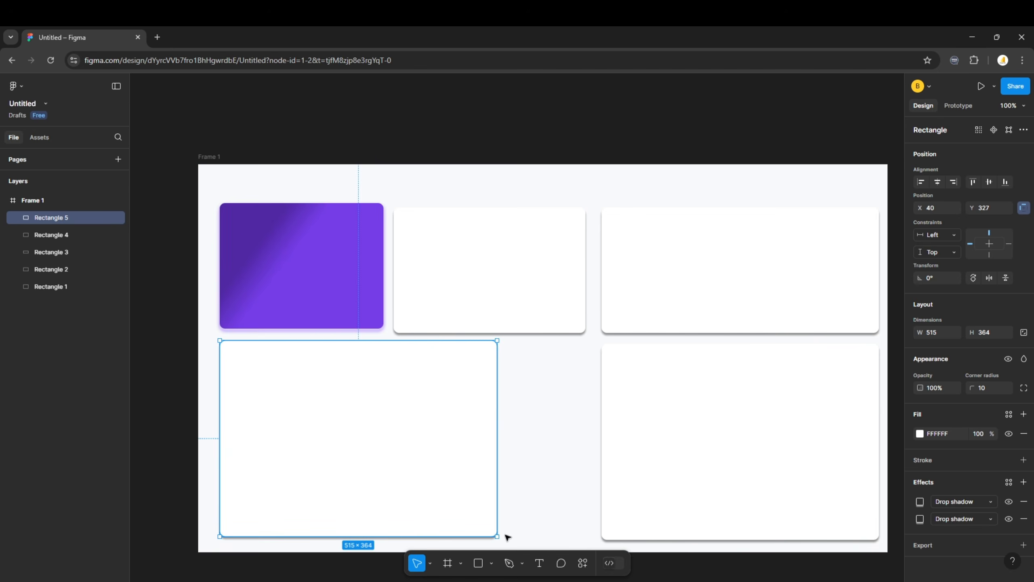
{"action": "left_click_drag", "start_coordinate": [548, 537], "coordinate": [586, 538]}
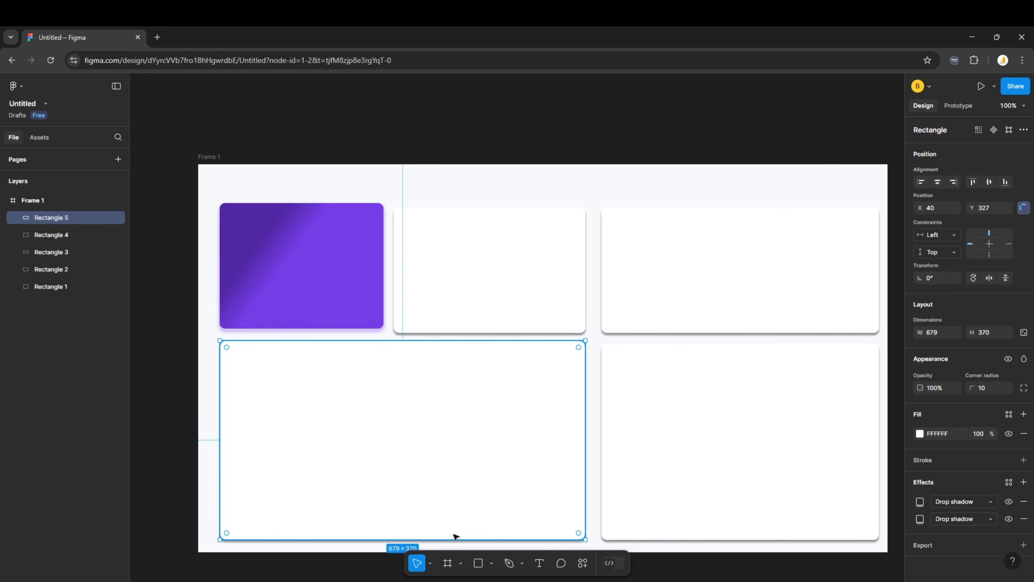
- Duplicate the lower-left card and shrink the copy to about 202 × 63 in the frame's header area above the middle card
{"action": "key", "text": "ctrl+d"}
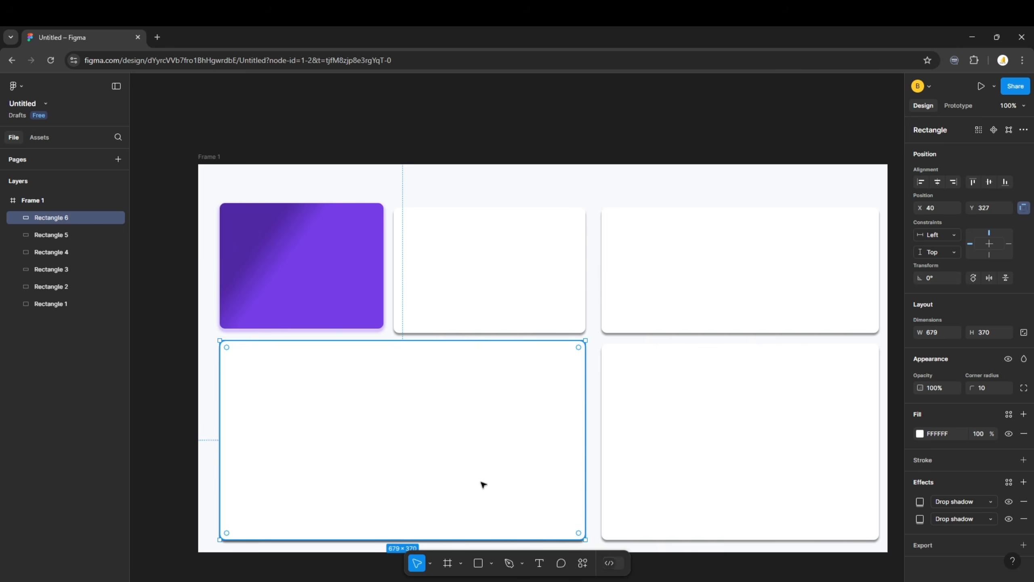
{"action": "left_click_drag", "start_coordinate": [482, 485], "coordinate": [577, 277]}
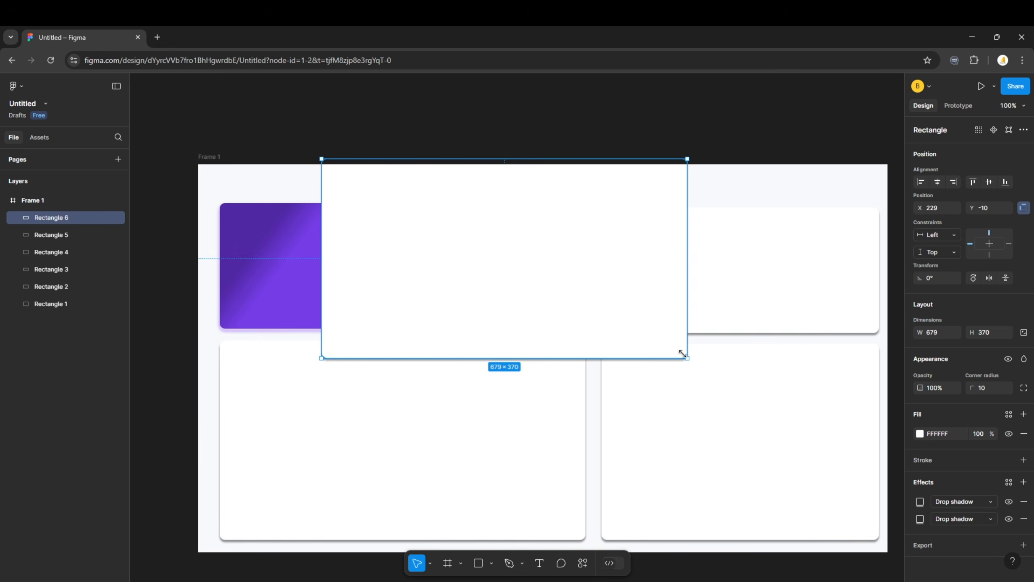
{"action": "left_click_drag", "start_coordinate": [681, 359], "coordinate": [583, 168]}
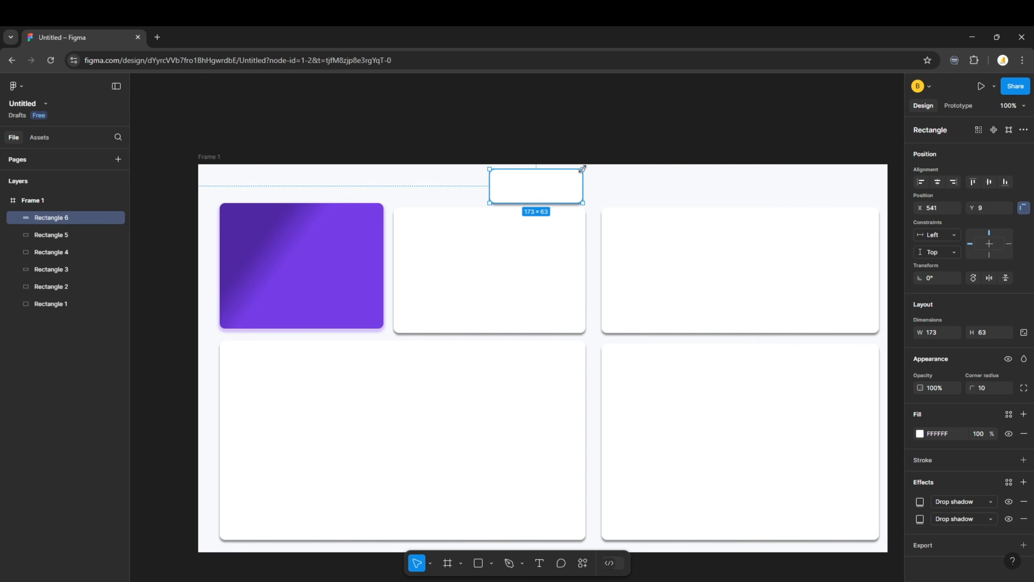
{"action": "left_click_drag", "start_coordinate": [489, 203], "coordinate": [474, 202]}
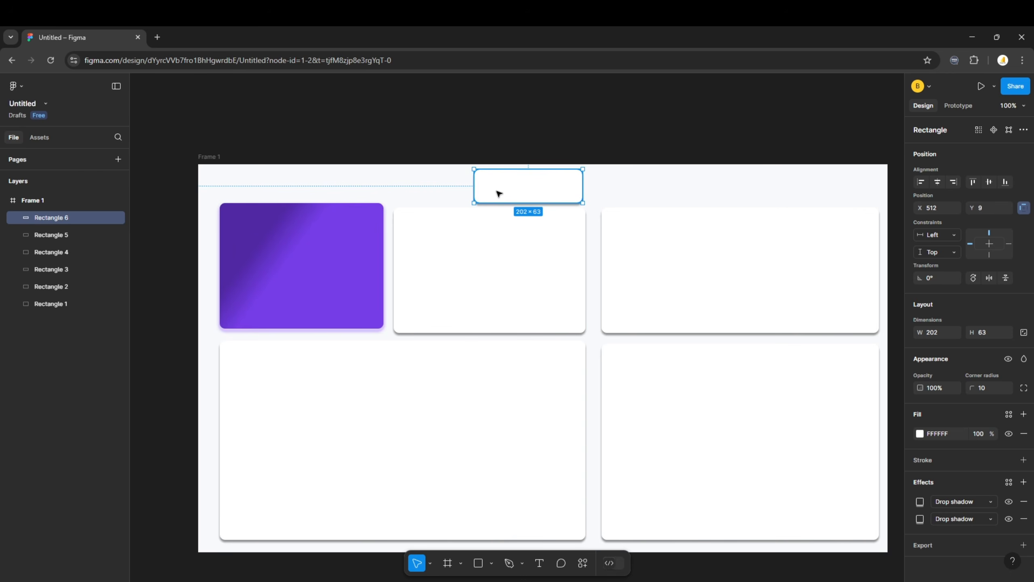
- Duplicate the small header card and stretch the copy to about 515 × 63 above the upper-right card, aligned with its side edges
{"action": "key", "text": "ctrl+d"}
{"action": "left_click_drag", "start_coordinate": [535, 185], "coordinate": [648, 195]}
{"action": "left_click_drag", "start_coordinate": [710, 203], "coordinate": [880, 203]}
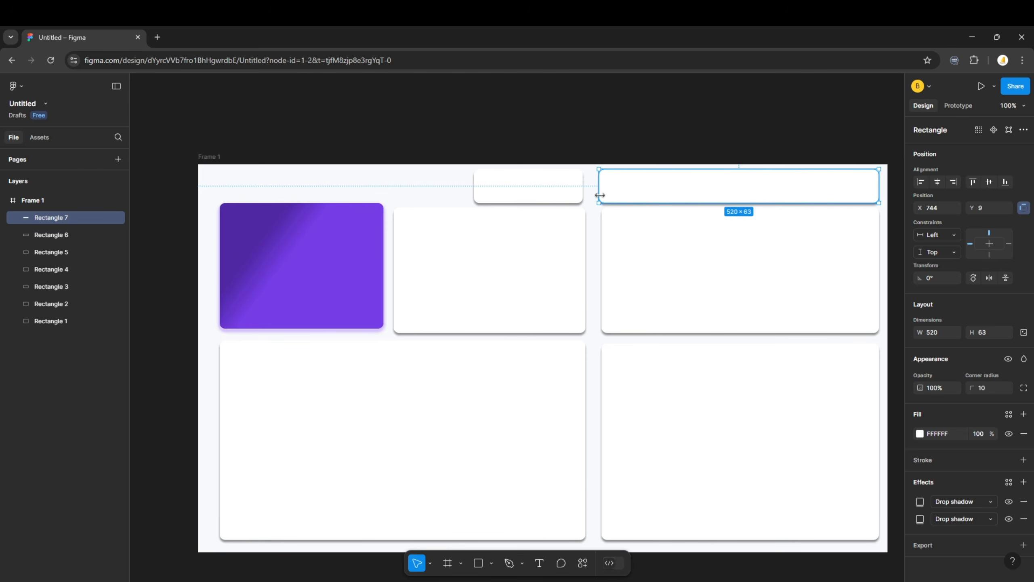
{"action": "left_click_drag", "start_coordinate": [599, 201], "coordinate": [602, 201]}
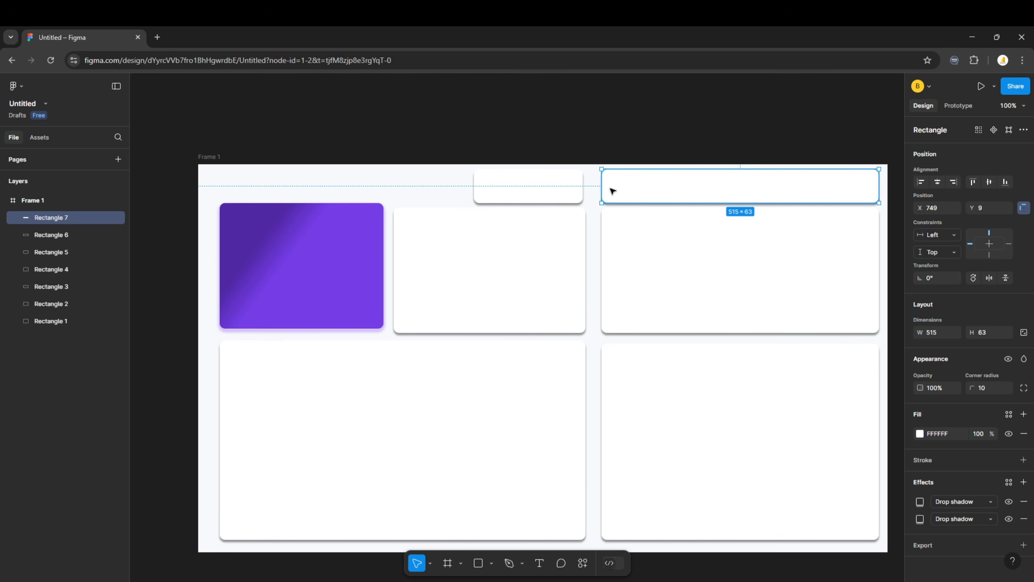
{"action": "left_click", "coordinate": [343, 185]}
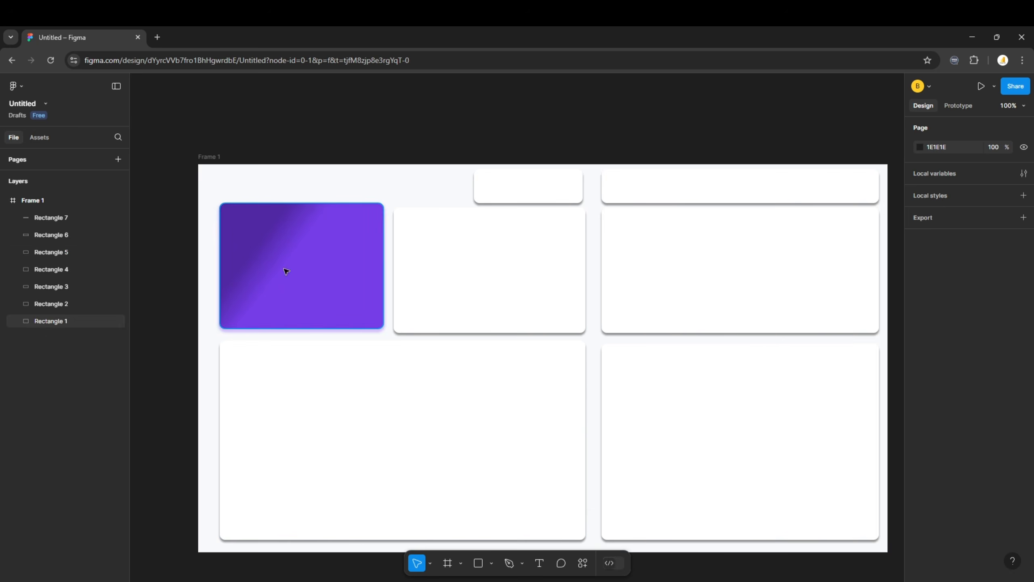
- Add a text box about 428 × 52 in the header area above the purple card reading "IT Tickets Performance Dashboard"
{"action": "left_click", "coordinate": [518, 407]}
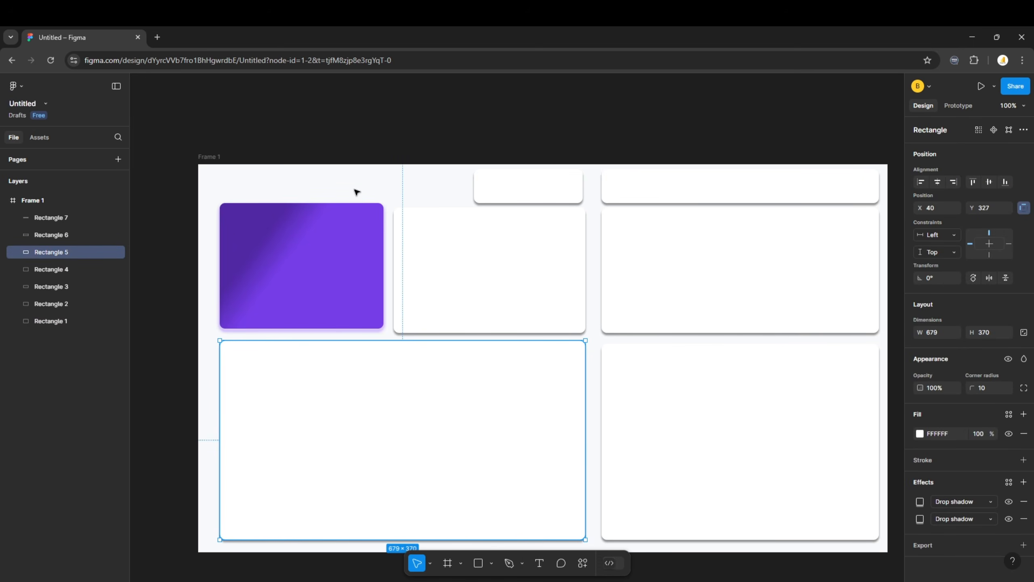
{"action": "left_click", "coordinate": [330, 176]}
{"action": "left_click", "coordinate": [539, 563]}
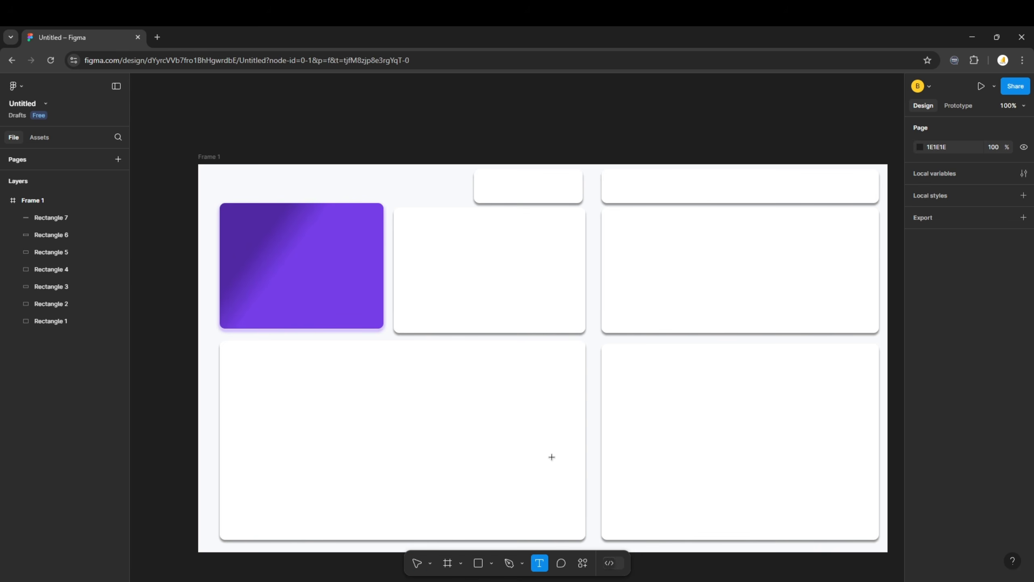
{"action": "left_click_drag", "start_coordinate": [219, 171], "coordinate": [450, 199]}
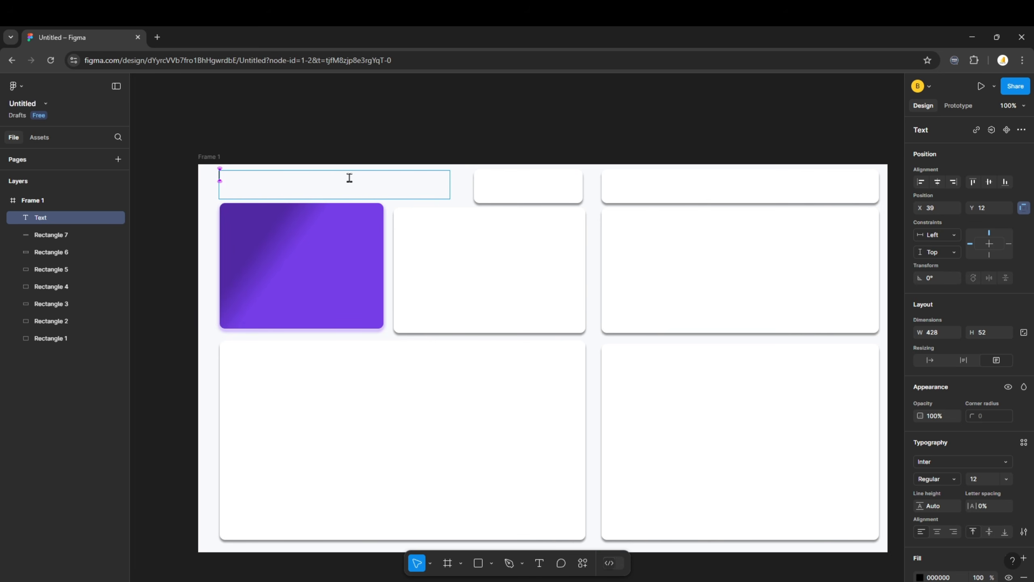
{"action": "type", "text": "IT Performance Dashboard"}
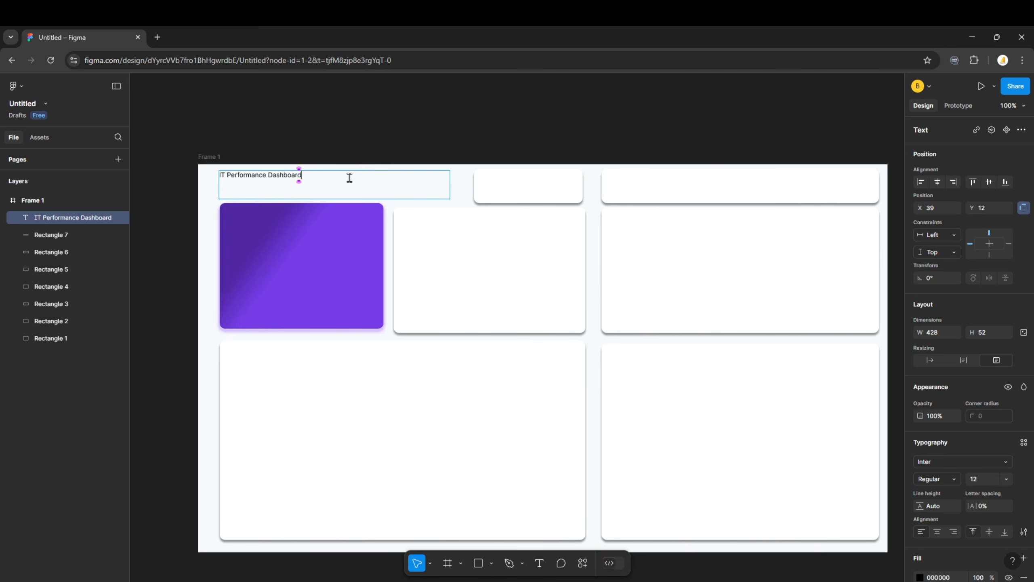
{"action": "left_click", "coordinate": [227, 176]}
{"action": "type", "text": "Tickets"}
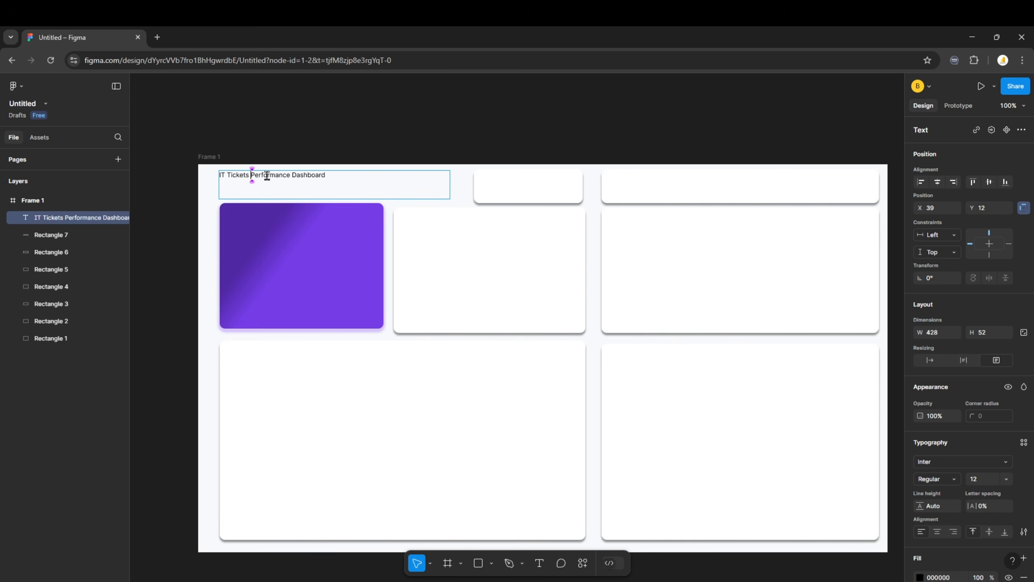
- Set the dashboard title's font size to 24
{"action": "left_click_drag", "start_coordinate": [341, 173], "coordinate": [212, 174]}
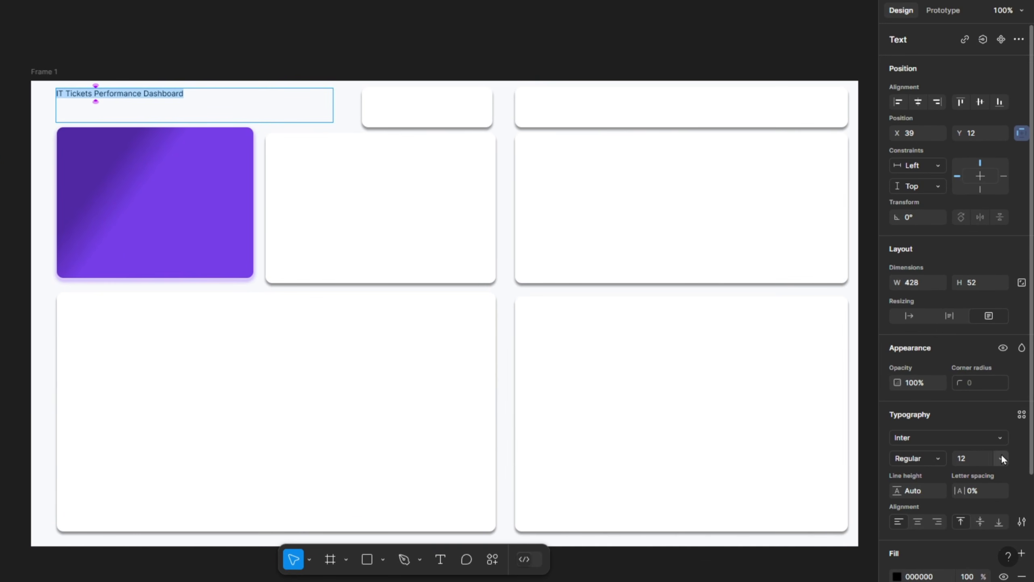
{"action": "left_click", "coordinate": [1001, 455]}
{"action": "left_click", "coordinate": [987, 413]}
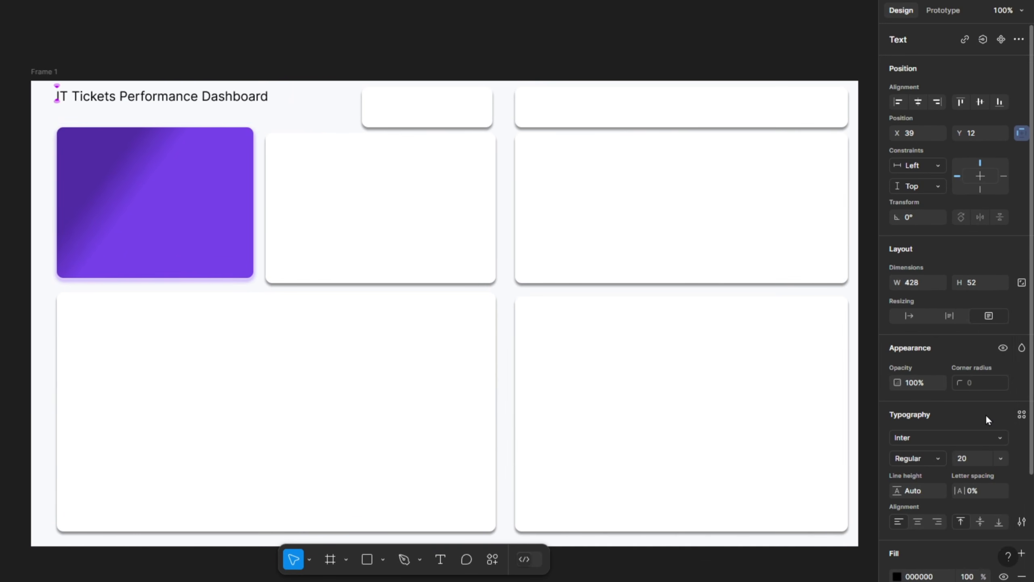
{"action": "left_click", "coordinate": [1001, 456]}
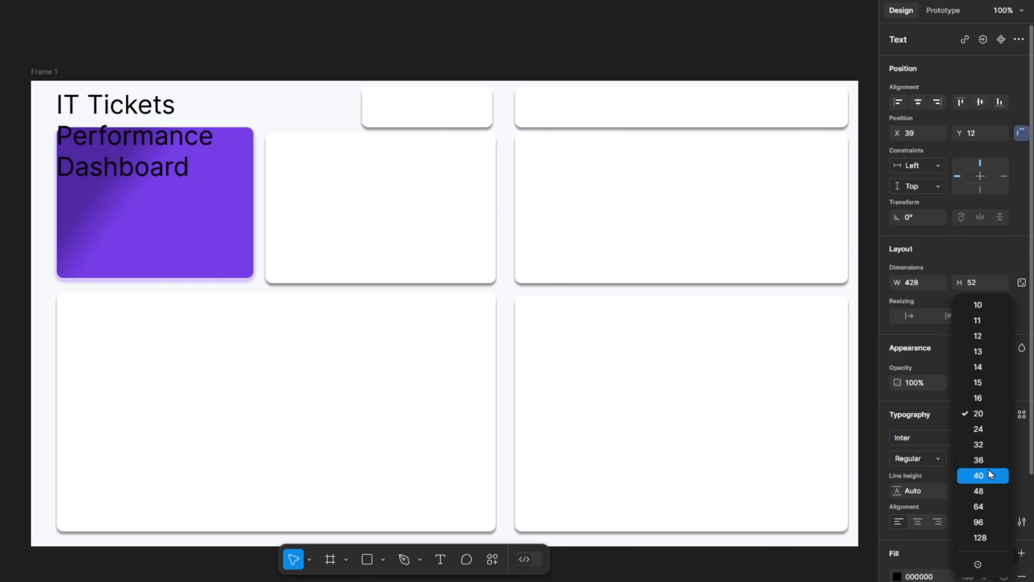
{"action": "left_click", "coordinate": [981, 430]}
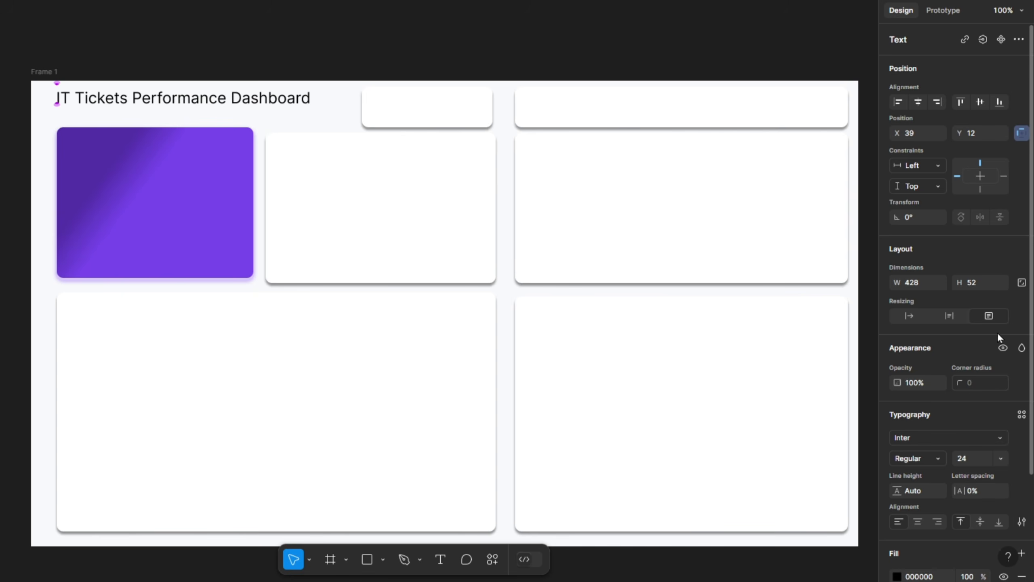
- Colour the whole dashboard title grey 696969, set its weight to Semi Bold and deselect it
{"action": "key", "text": "ctrl+a"}
{"action": "scroll", "coordinate": [909, 511], "scroll_direction": "down", "scroll_amount": 3}
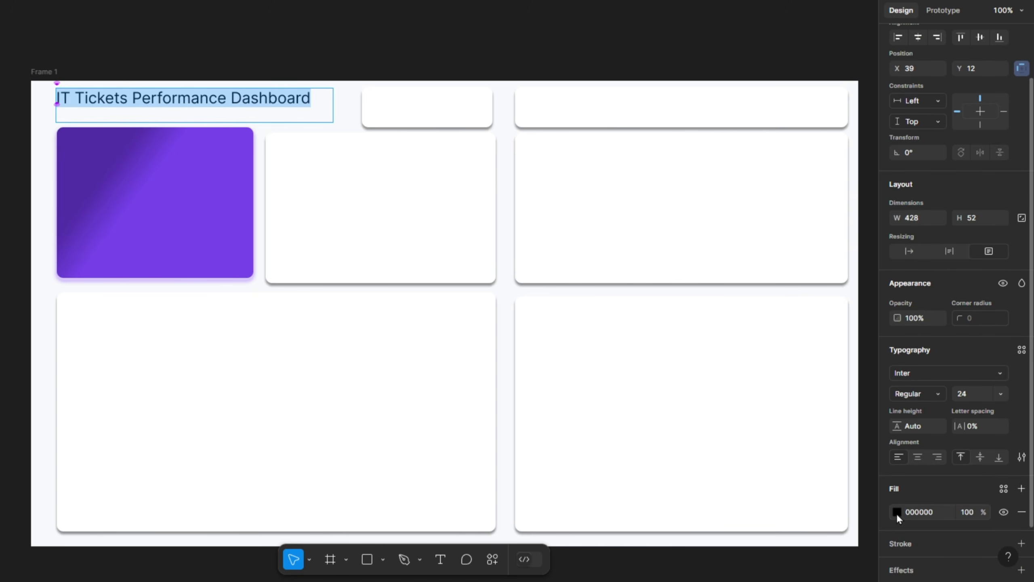
{"action": "left_click", "coordinate": [897, 512]}
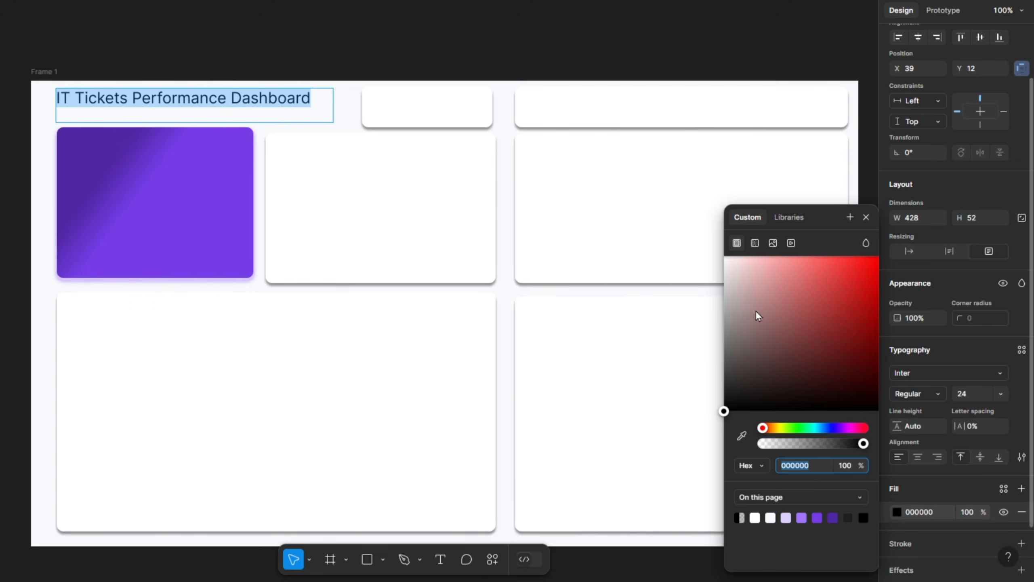
{"action": "left_click_drag", "start_coordinate": [756, 312], "coordinate": [719, 355]}
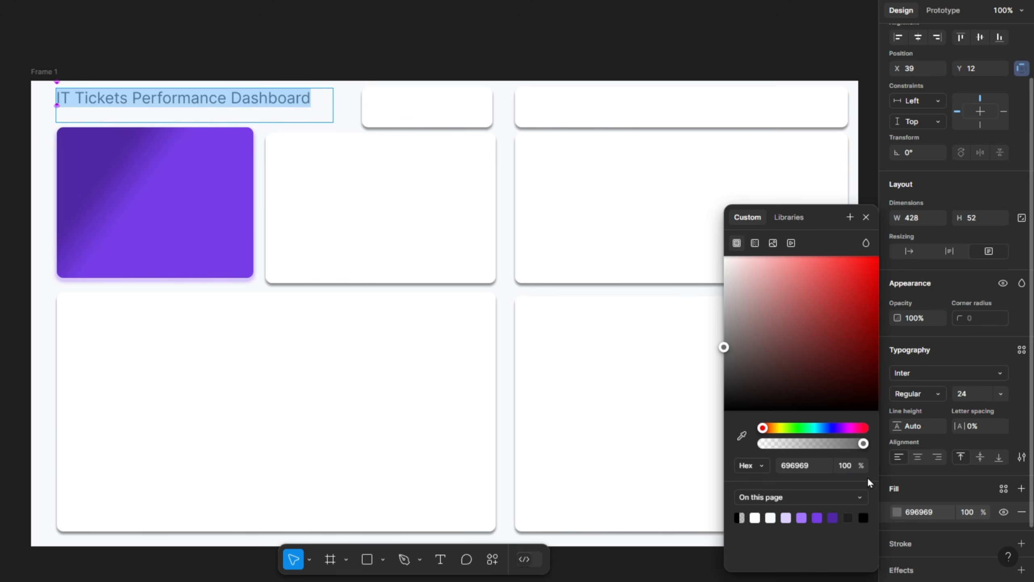
{"action": "left_click", "coordinate": [939, 390]}
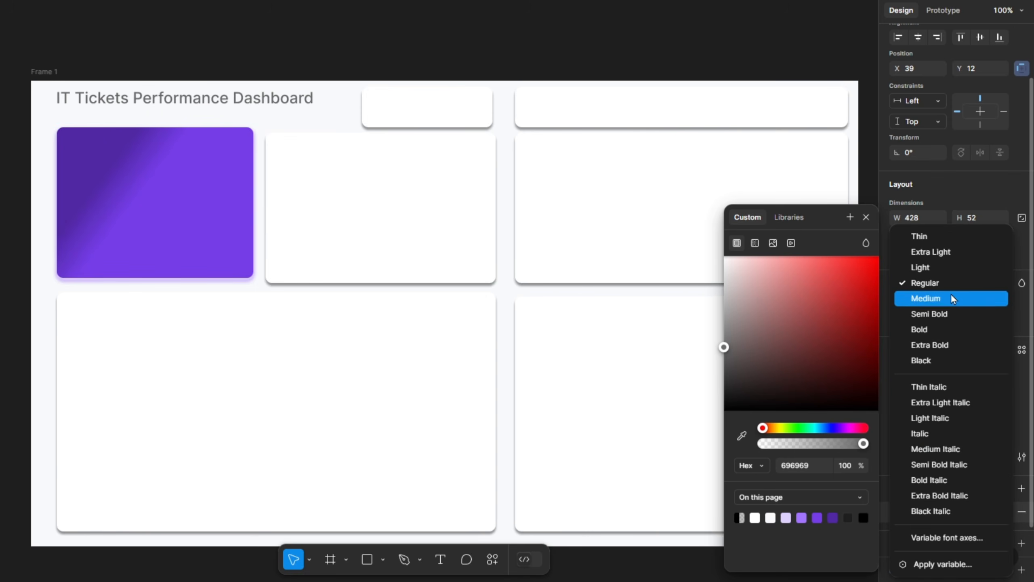
{"action": "left_click", "coordinate": [932, 319]}
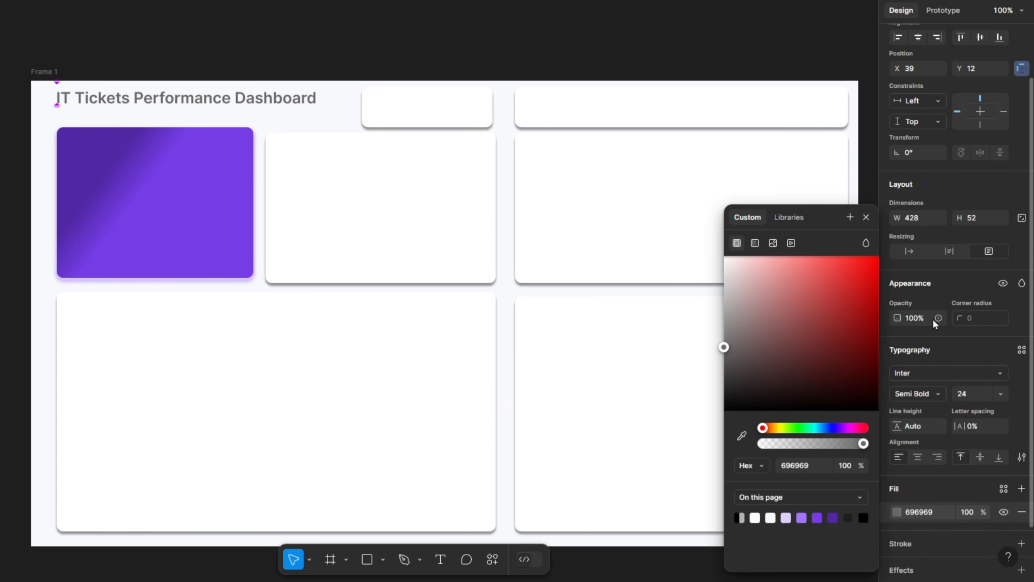
{"action": "left_click", "coordinate": [387, 28]}
{"action": "left_click", "coordinate": [475, 31]}
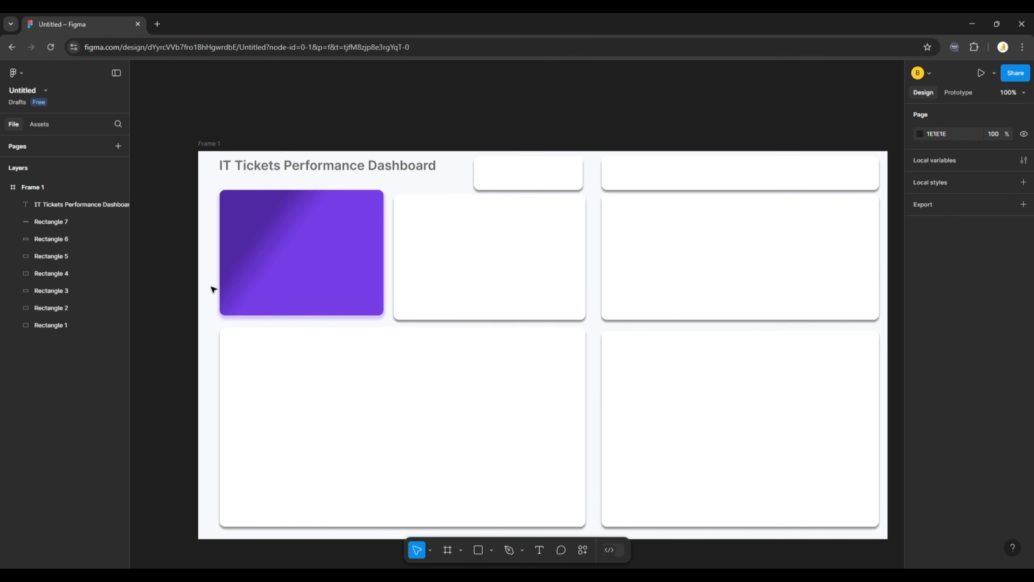
- Export Frame 1 as a PNG at 1x scale
{"action": "left_click", "coordinate": [24, 187]}
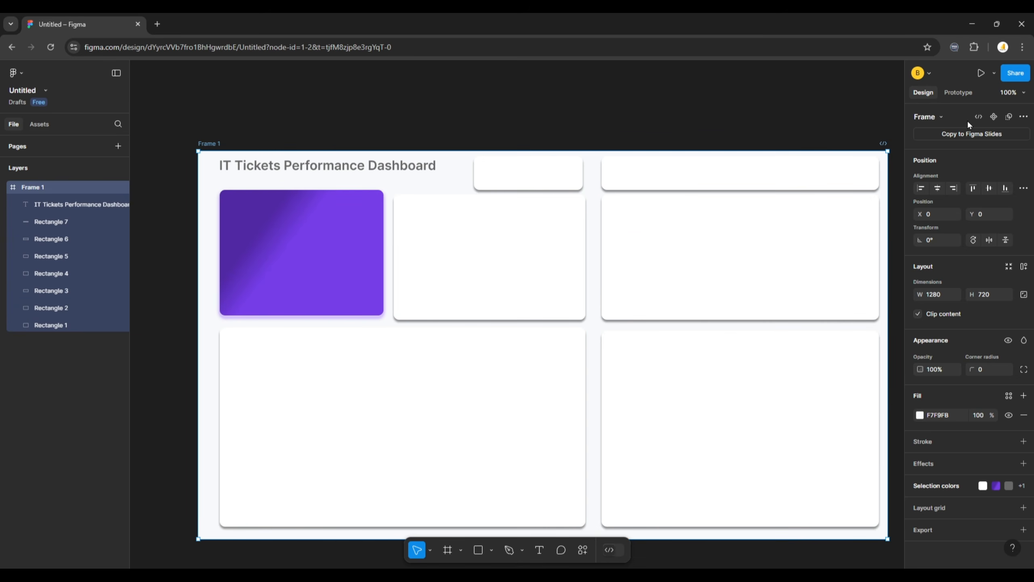
{"action": "left_click", "coordinate": [1024, 529]}
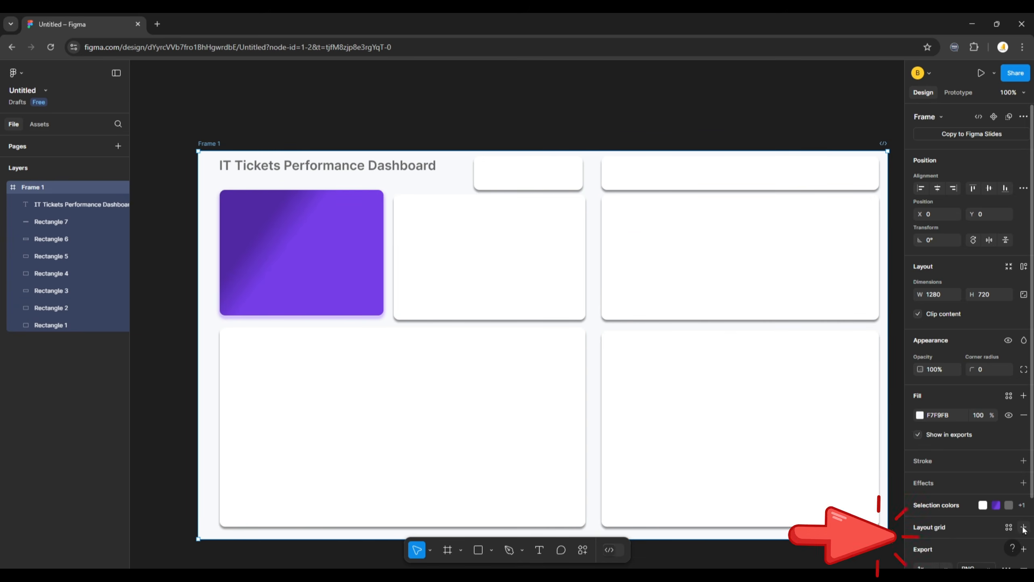
{"action": "scroll", "coordinate": [1001, 526], "scroll_direction": "down", "scroll_amount": 3}
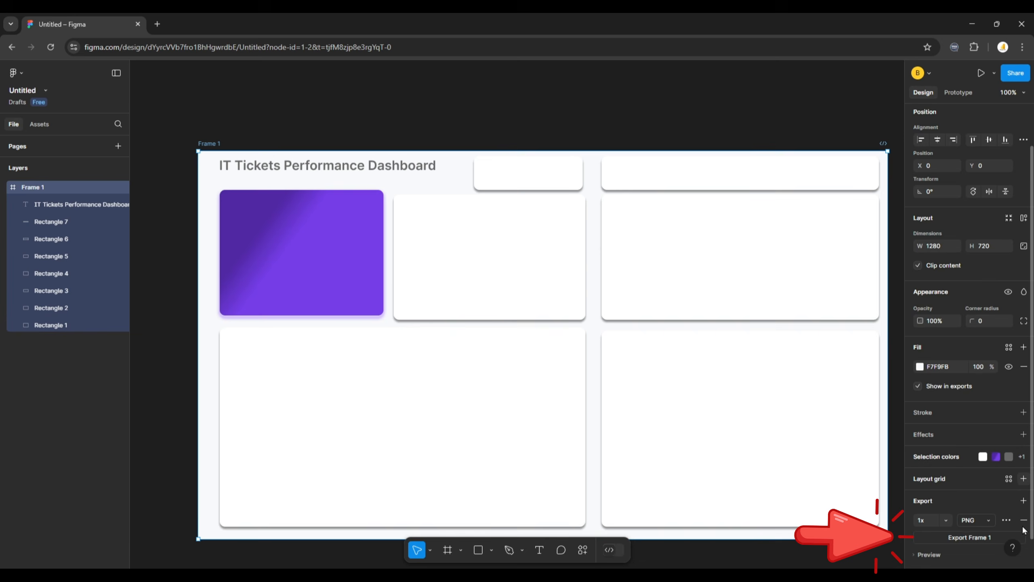
{"action": "left_click", "coordinate": [973, 533]}
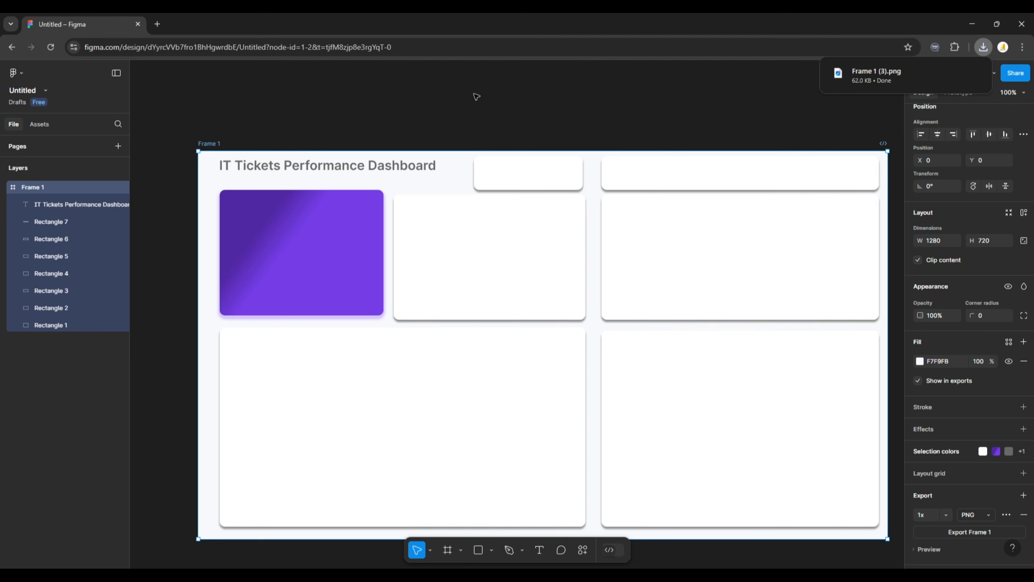
- Switch to the IT Tickets Dashboard report in Power BI and clear the data field search
{"action": "left_click", "coordinate": [637, 575]}
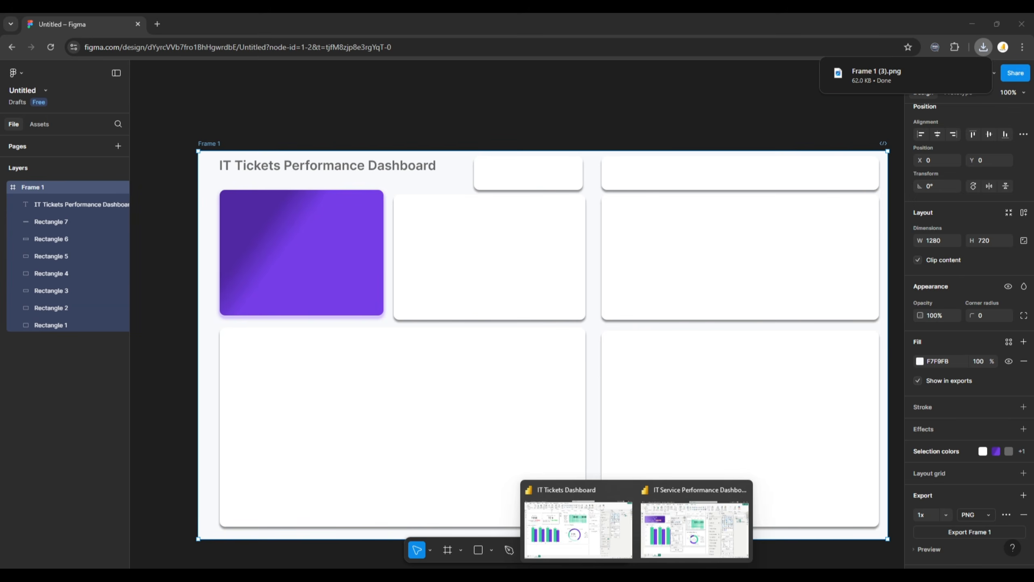
{"action": "left_click", "coordinate": [606, 554]}
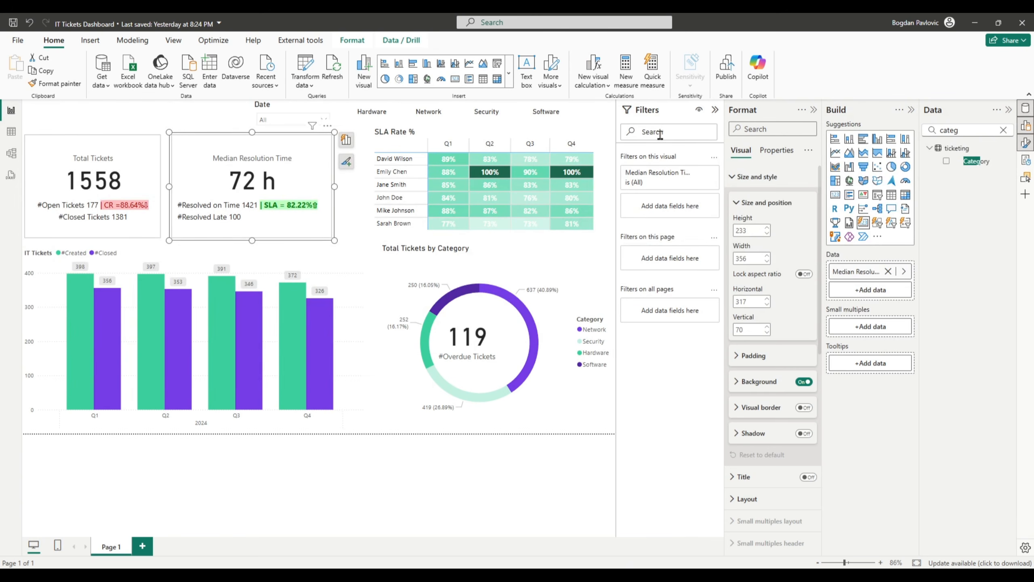
{"action": "left_click", "coordinate": [1003, 129]}
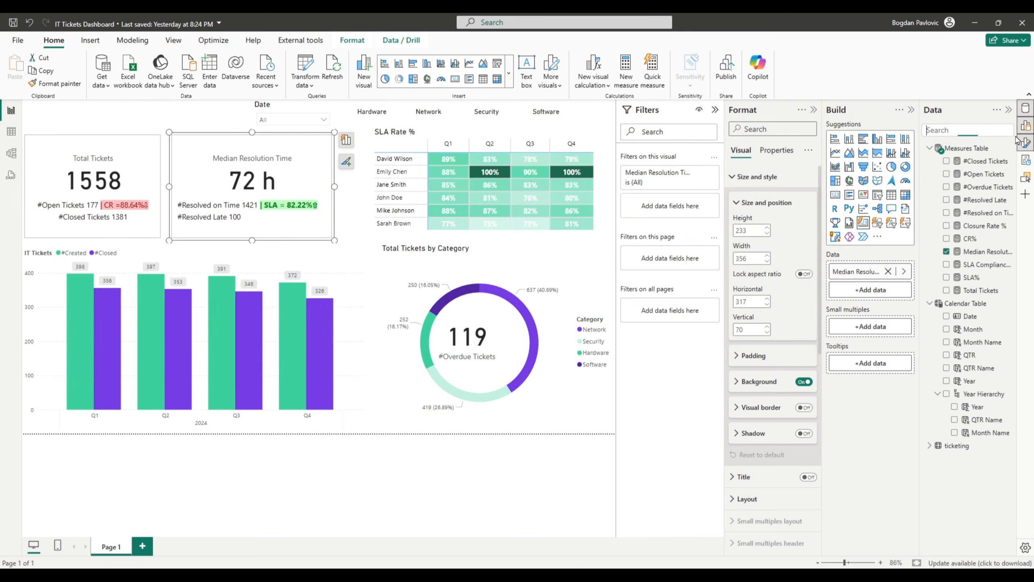
- Set the page's canvas background image to Frame 1 (3).png from the Downloads folder, with 0% transparency
{"action": "left_click", "coordinate": [236, 477]}
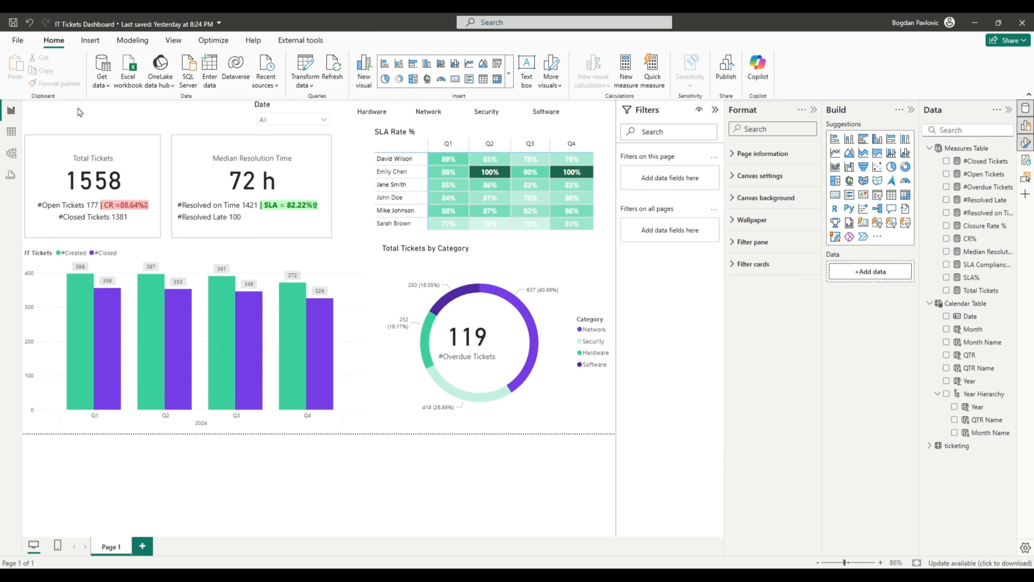
{"action": "left_click", "coordinate": [736, 199]}
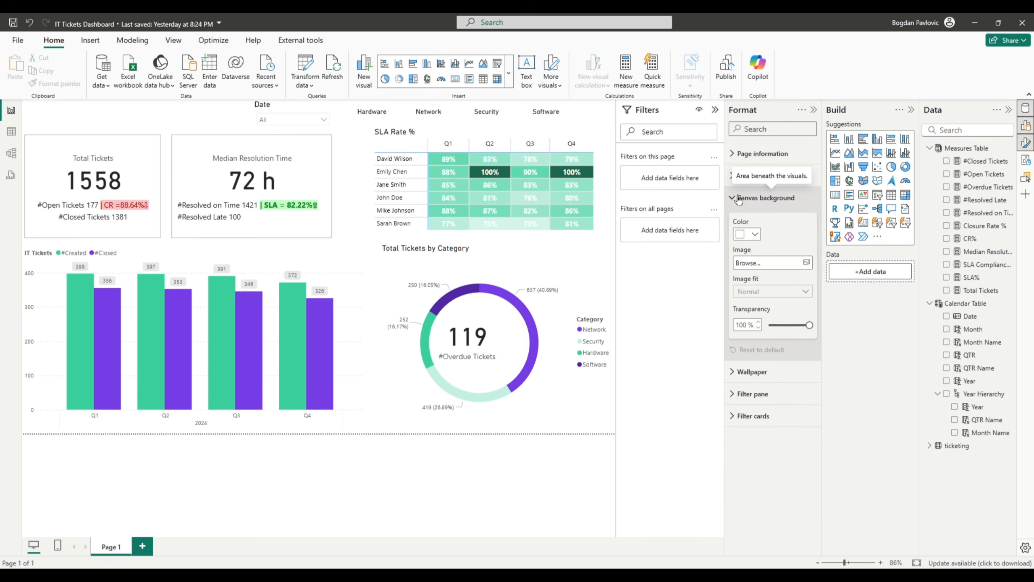
{"action": "left_click", "coordinate": [797, 265]}
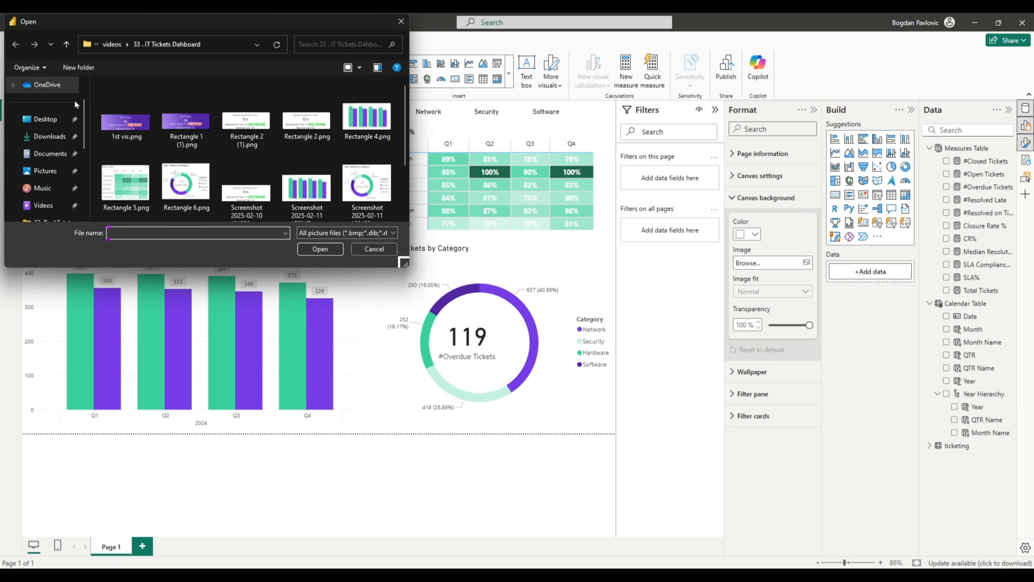
{"action": "left_click", "coordinate": [50, 137]}
{"action": "left_click", "coordinate": [133, 114]}
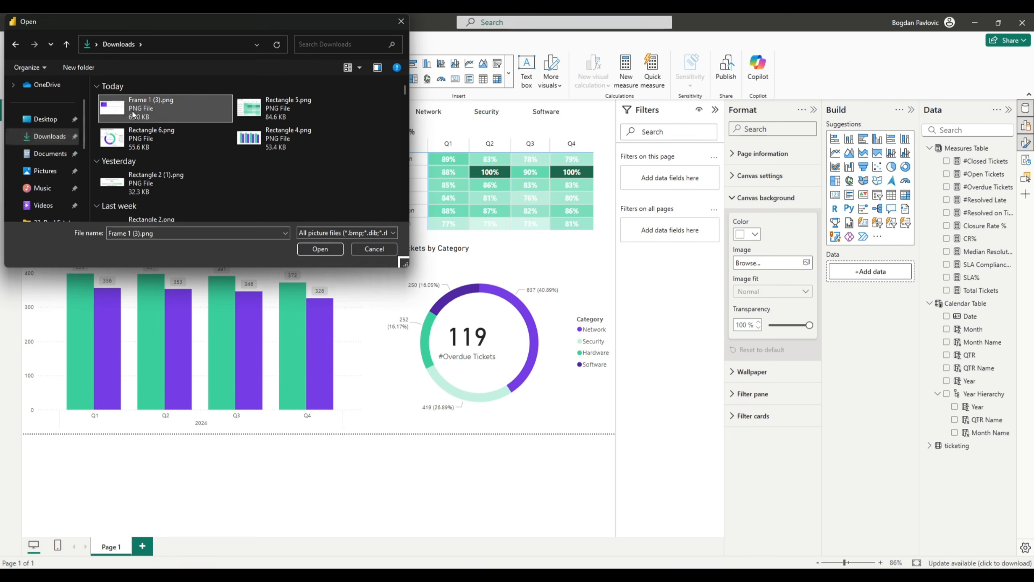
{"action": "double_click", "coordinate": [134, 113]}
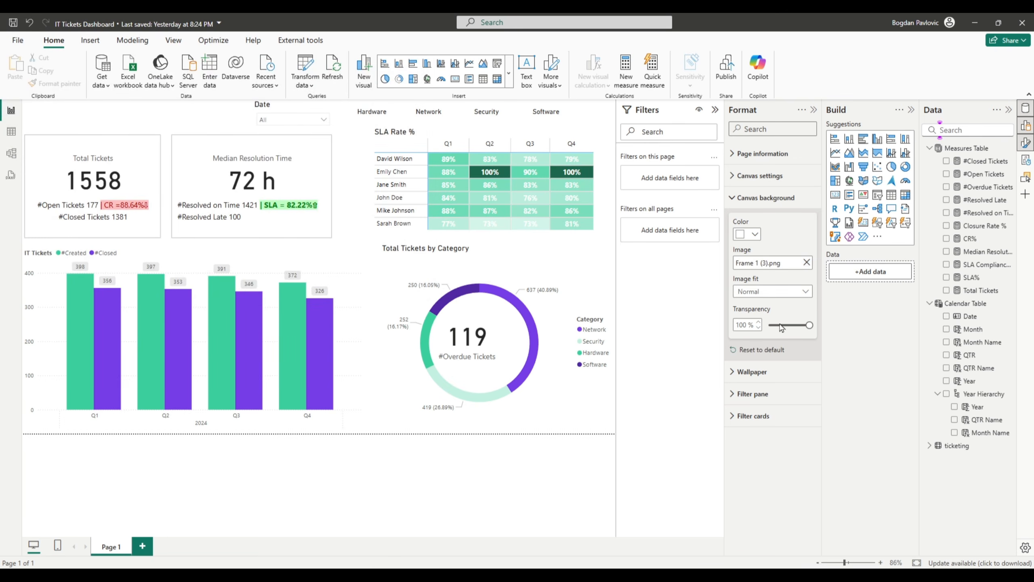
{"action": "left_click_drag", "start_coordinate": [780, 327], "coordinate": [758, 326]}
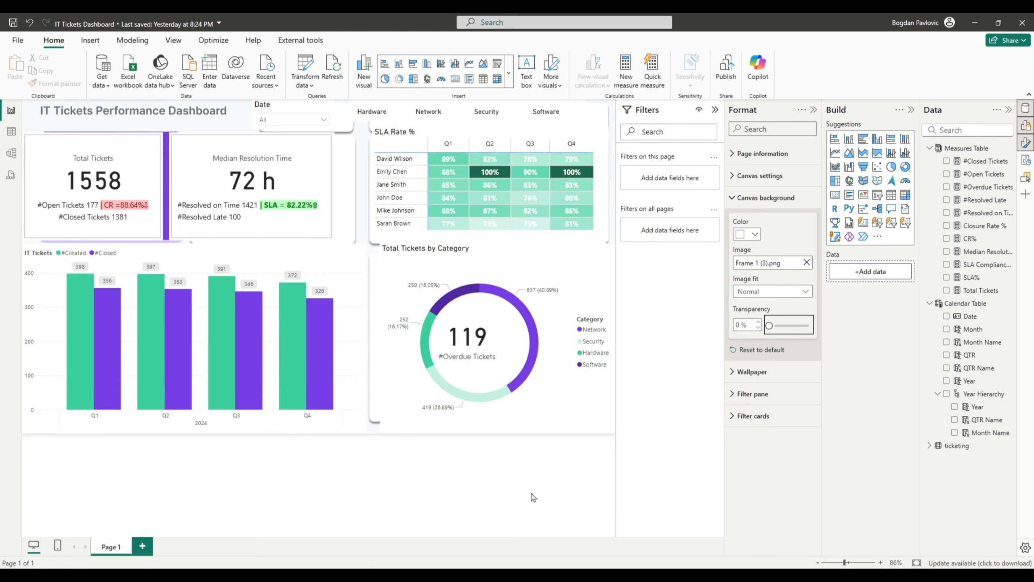
{"action": "left_click", "coordinate": [506, 500]}
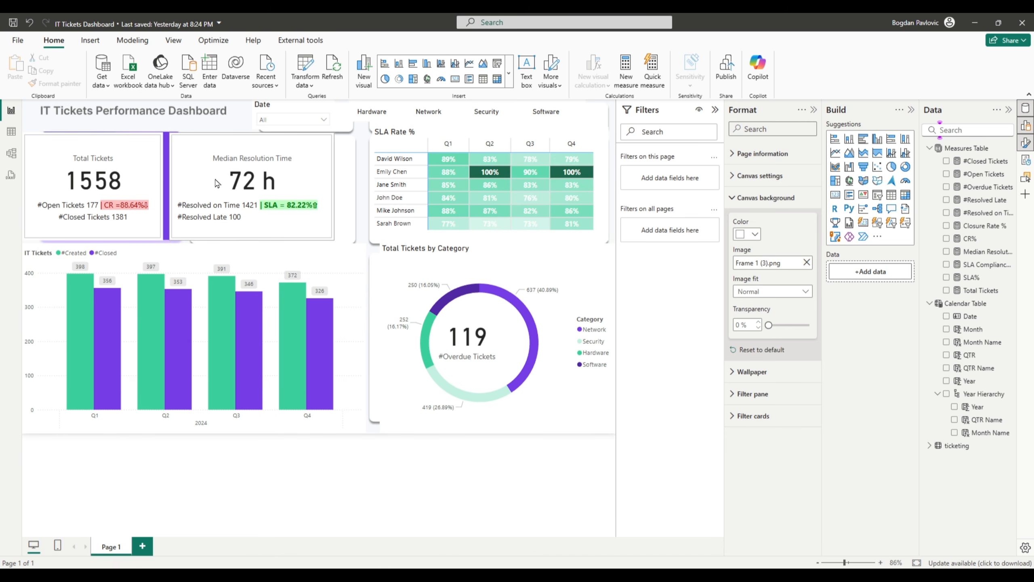
- Fit the Median Resolution Time, Total Tickets and SLA Rate % visuals onto their matching background cards
{"action": "left_click", "coordinate": [228, 189]}
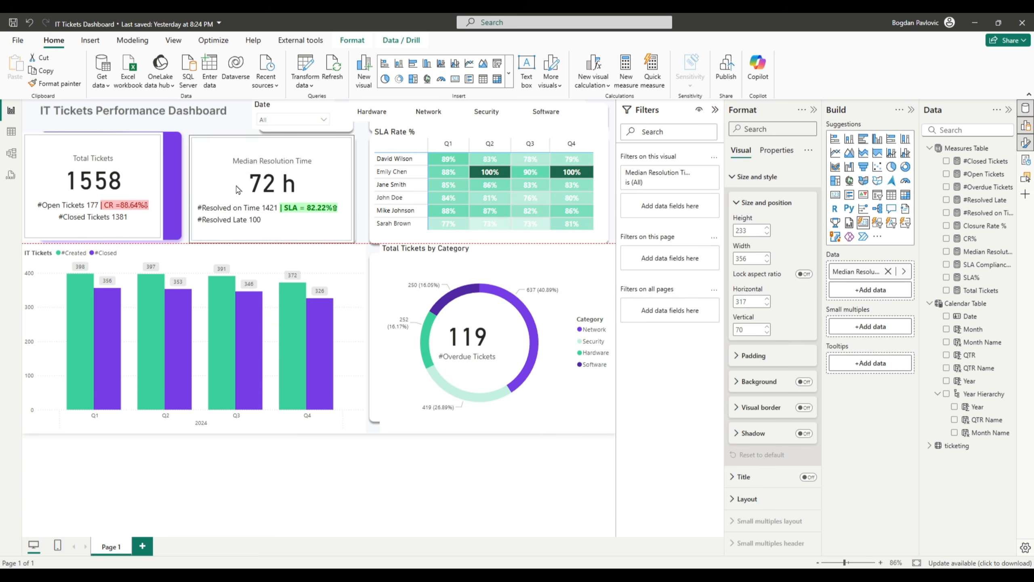
{"action": "left_click_drag", "start_coordinate": [95, 171], "coordinate": [115, 168]}
{"action": "left_click", "coordinate": [489, 198]}
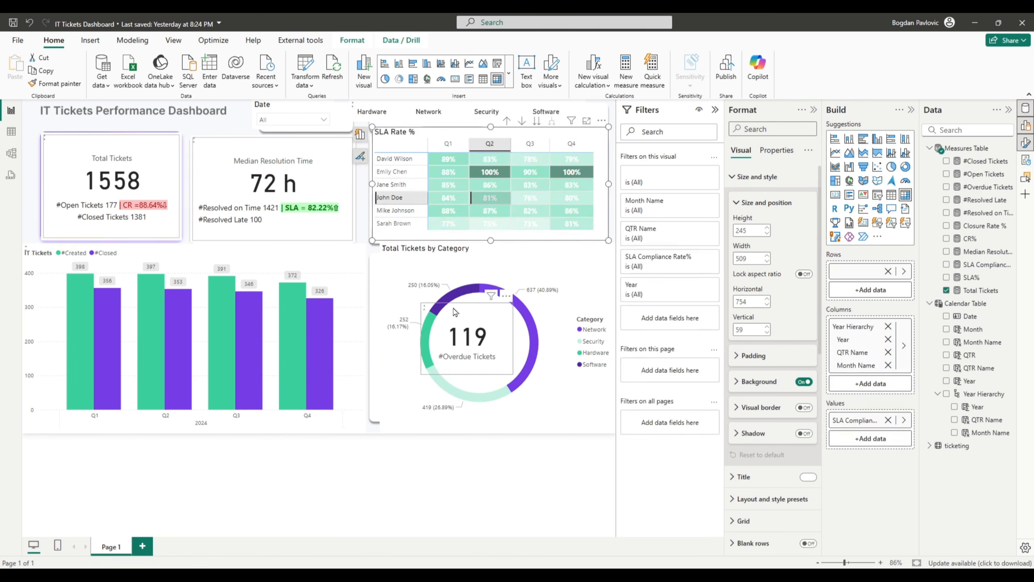
- Fit the Total Tickets by Category donut chart inside the lower-right background card and centre the #Overdue Tickets card in its ring
{"action": "left_click", "coordinate": [456, 312]}
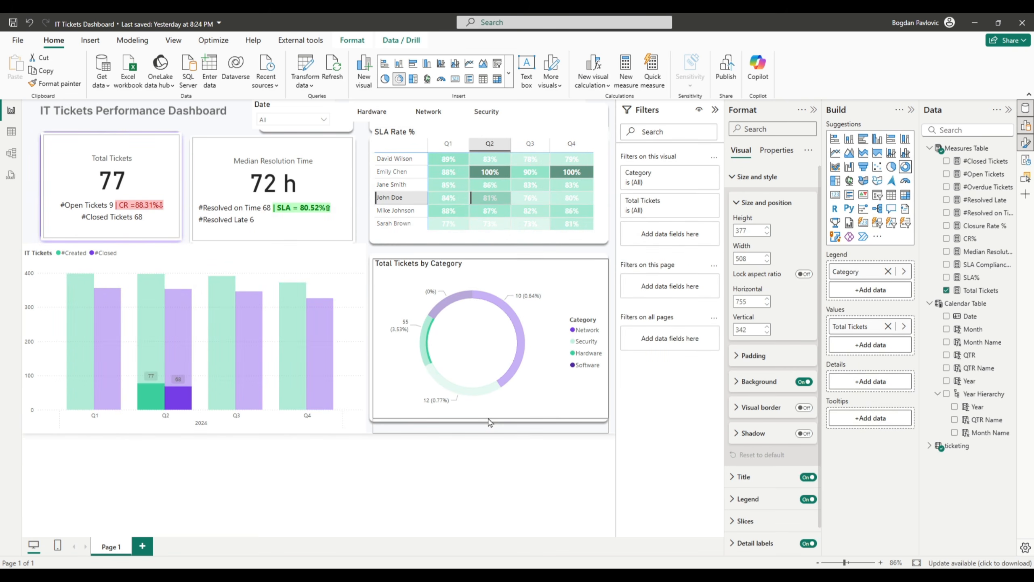
{"action": "left_click_drag", "start_coordinate": [488, 419], "coordinate": [488, 419]}
{"action": "left_click", "coordinate": [466, 496]}
{"action": "left_click_drag", "start_coordinate": [463, 334], "coordinate": [474, 326]}
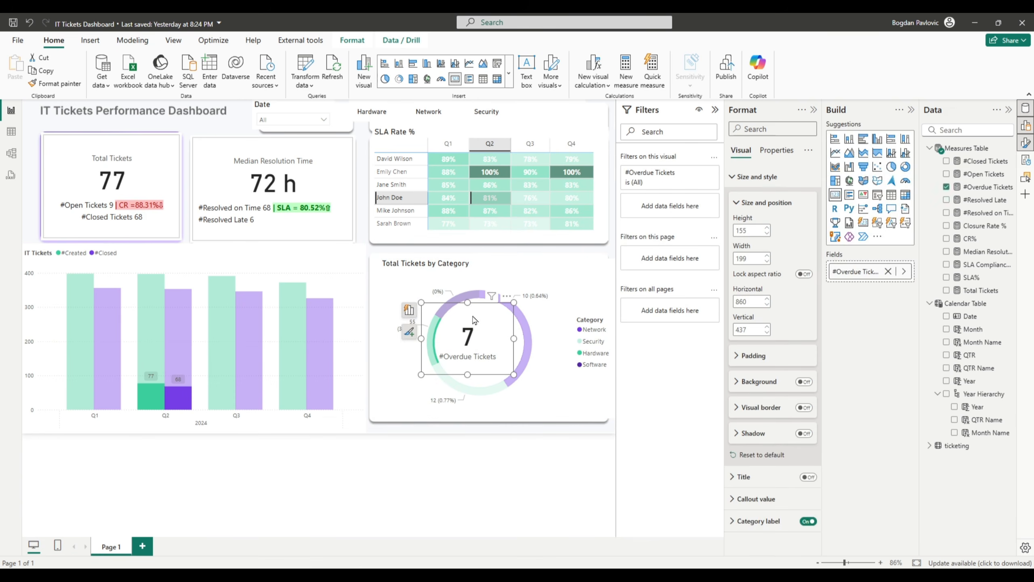
{"action": "left_click", "coordinate": [297, 507]}
- Resize the IT Tickets column chart to about 656 × 356 so it fits inside the lower-left background card
{"action": "left_click", "coordinate": [192, 258]}
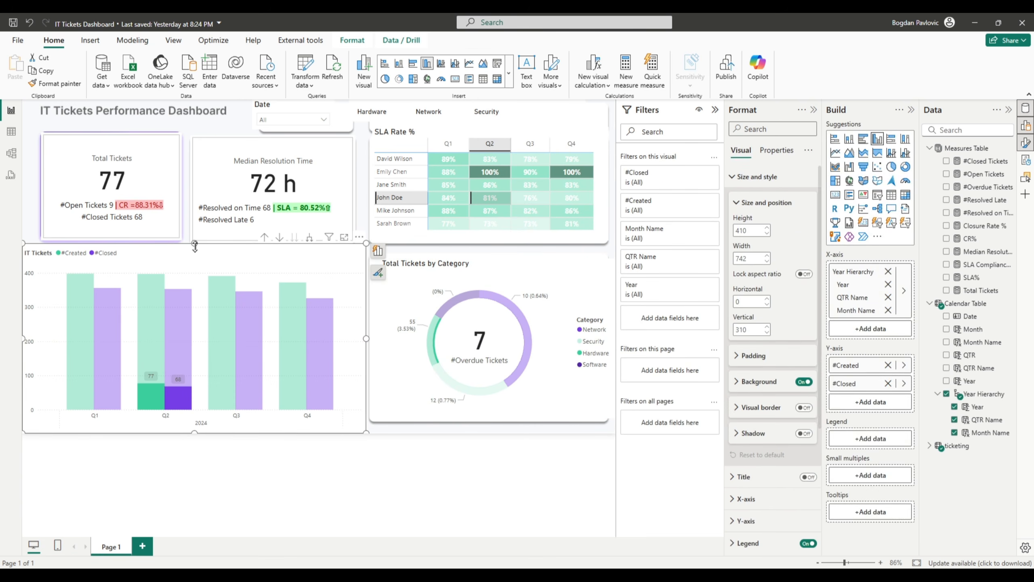
{"action": "mouse_move", "coordinate": [194, 244]}
{"action": "left_mouse_down"}
{"action": "mouse_move", "coordinate": [198, 267]}
{"action": "mouse_move", "coordinate": [200, 255]}
{"action": "left_mouse_up"}
{"action": "left_click_drag", "start_coordinate": [364, 342], "coordinate": [351, 346]}
{"action": "left_click_drag", "start_coordinate": [22, 343], "coordinate": [44, 343]}
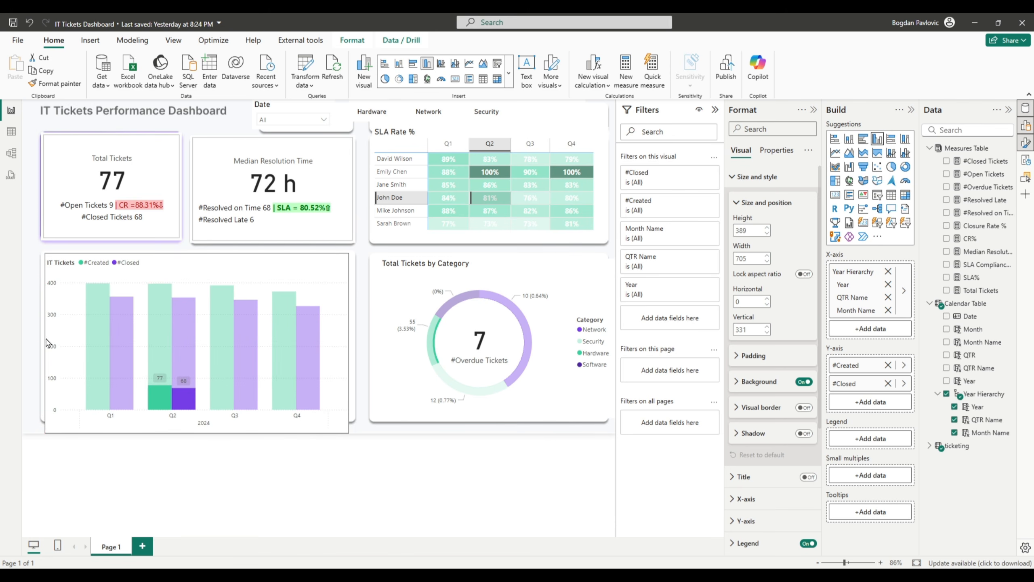
{"action": "left_click_drag", "start_coordinate": [199, 433], "coordinate": [199, 421]}
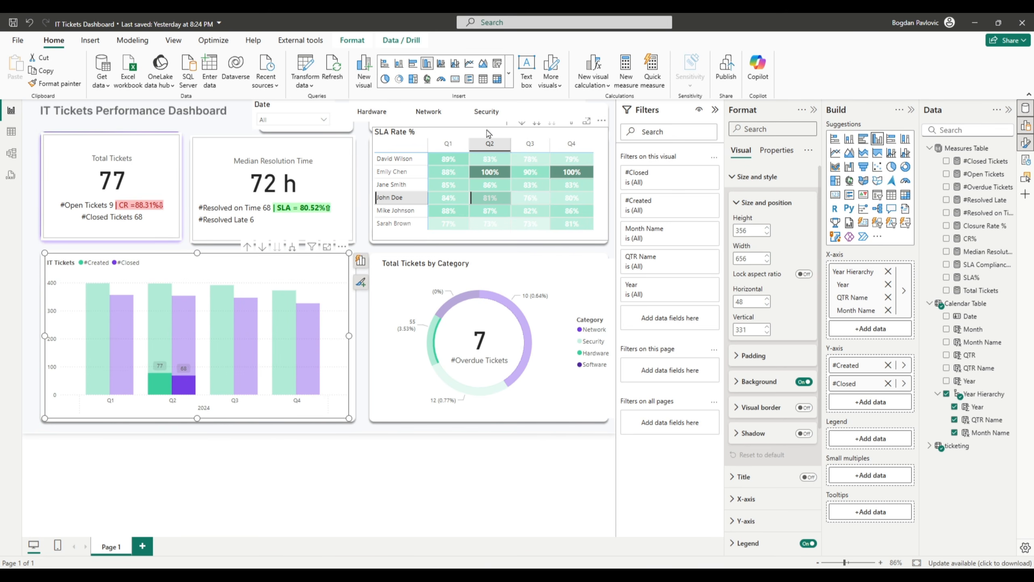
- Move the SLA Rate % matrix down onto its background card and stretch its lower edge to a height of about 223
{"action": "left_click_drag", "start_coordinate": [486, 130], "coordinate": [490, 143]}
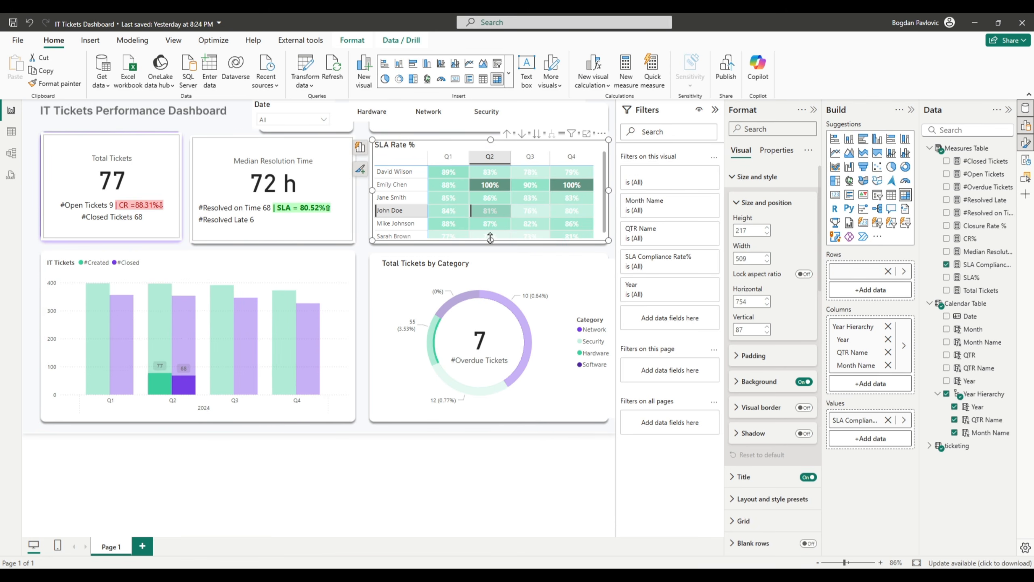
{"action": "left_click_drag", "start_coordinate": [490, 240], "coordinate": [492, 245]}
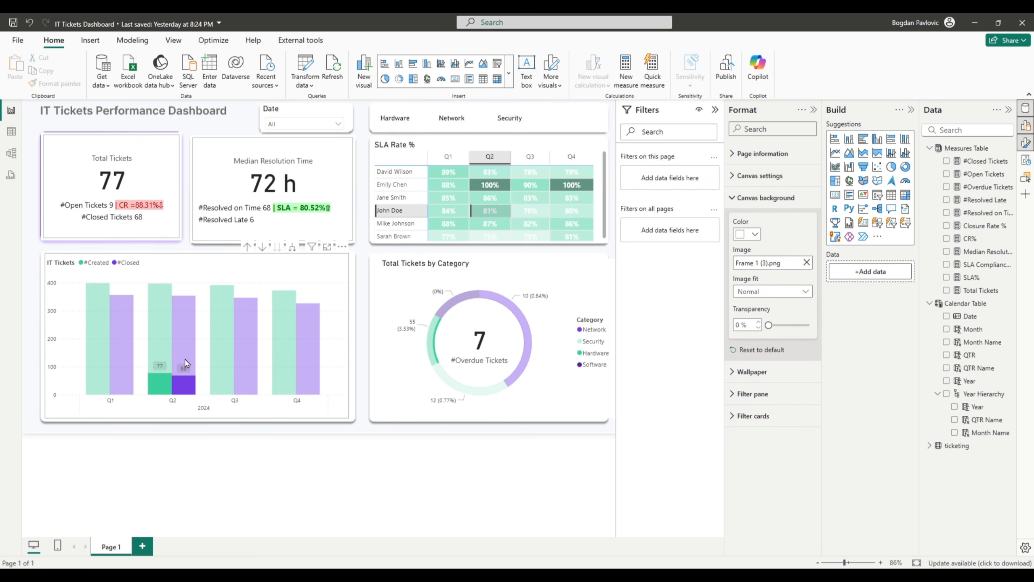
{"action": "mouse_move", "coordinate": [185, 363]}
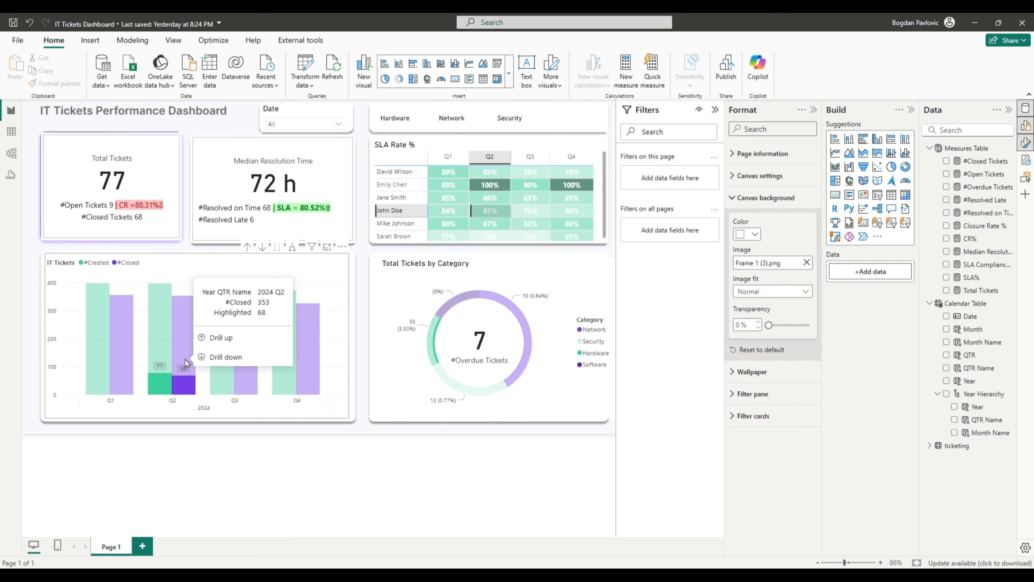
- Turn off the background of the Date slicer and the category slicer, and clear the Q2 selection in the column chart
{"action": "left_click", "coordinate": [303, 113]}
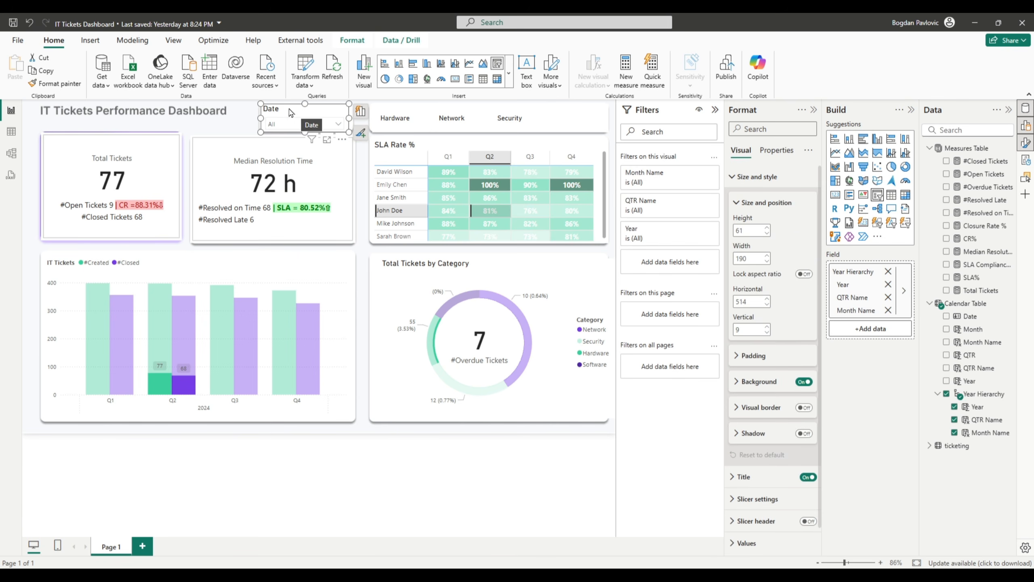
{"action": "left_click", "coordinate": [804, 383]}
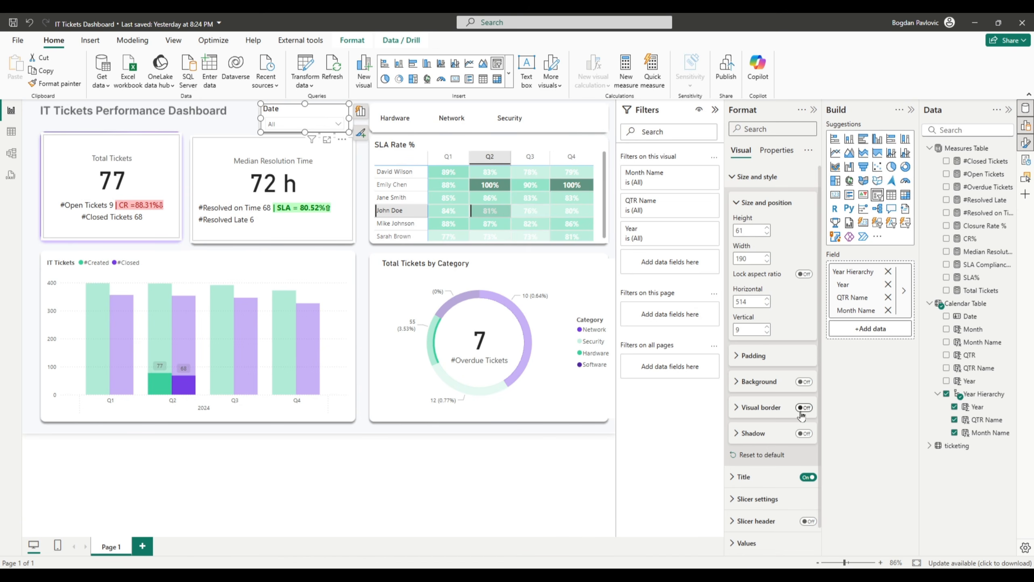
{"action": "left_click", "coordinate": [557, 124]}
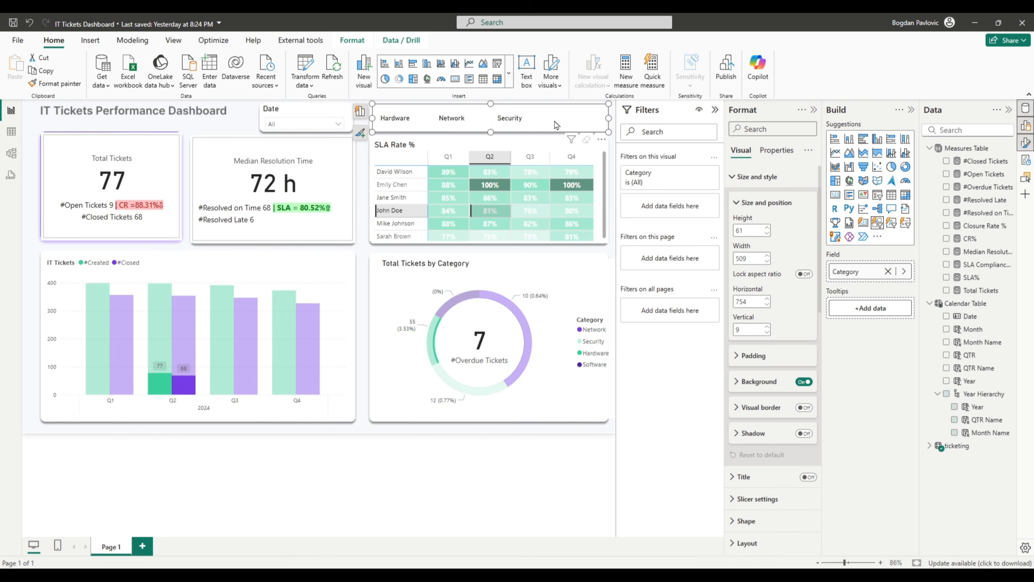
{"action": "left_click", "coordinate": [510, 118]}
{"action": "left_click", "coordinate": [510, 118]}
{"action": "left_click", "coordinate": [173, 400]}
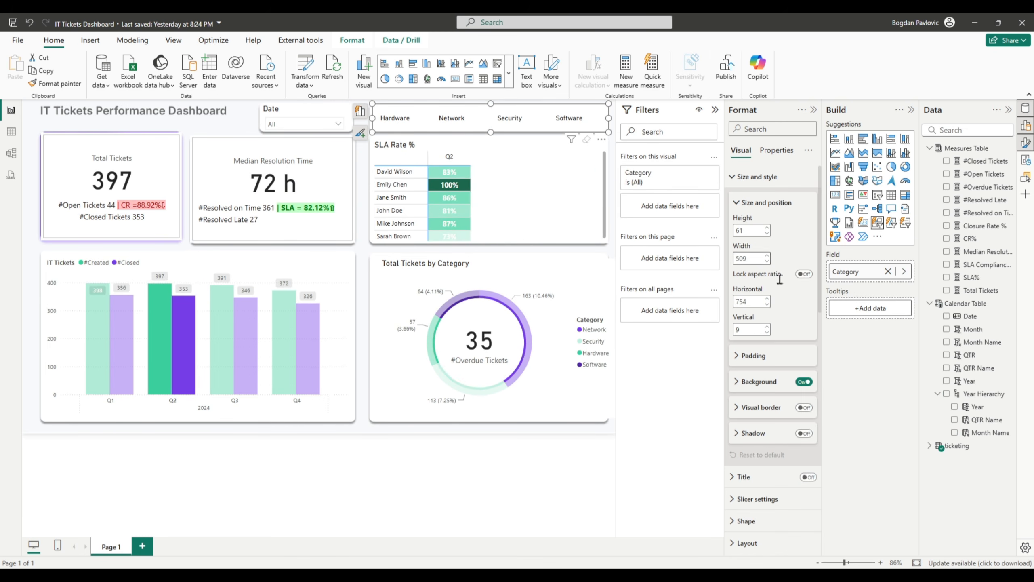
{"action": "left_click", "coordinate": [804, 382]}
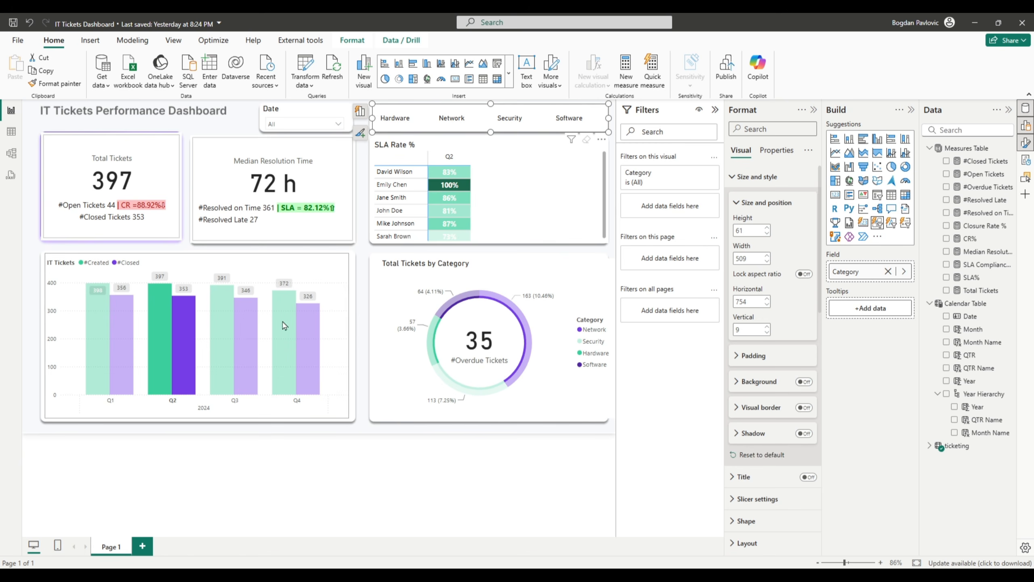
{"action": "left_click", "coordinate": [184, 339]}
- Turn off the SLA Rate % matrix's background and extend its upper edge slightly to a height of about 225
{"action": "left_click", "coordinate": [468, 153]}
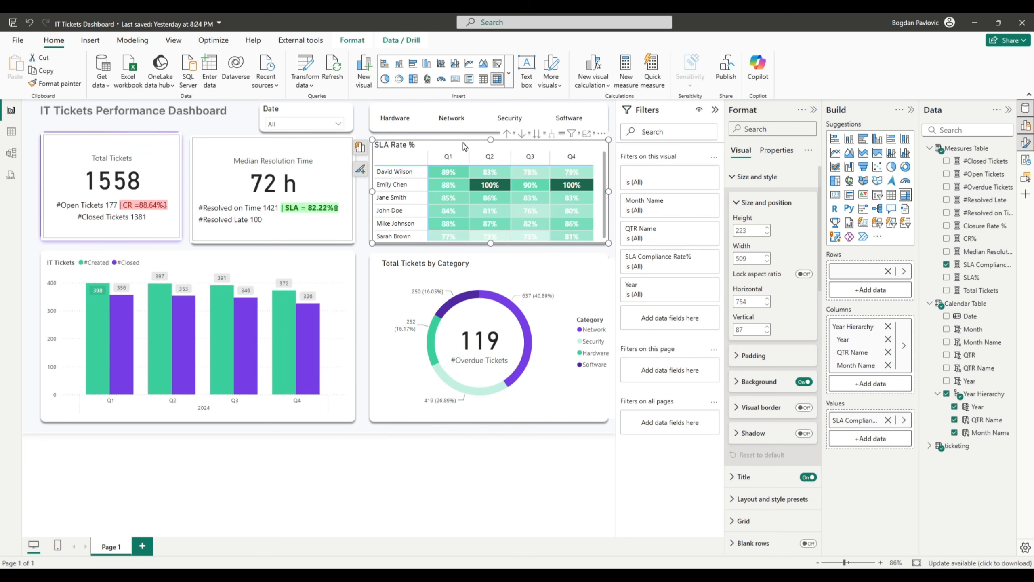
{"action": "left_click", "coordinate": [805, 383]}
{"action": "left_click_drag", "start_coordinate": [492, 140], "coordinate": [491, 139]}
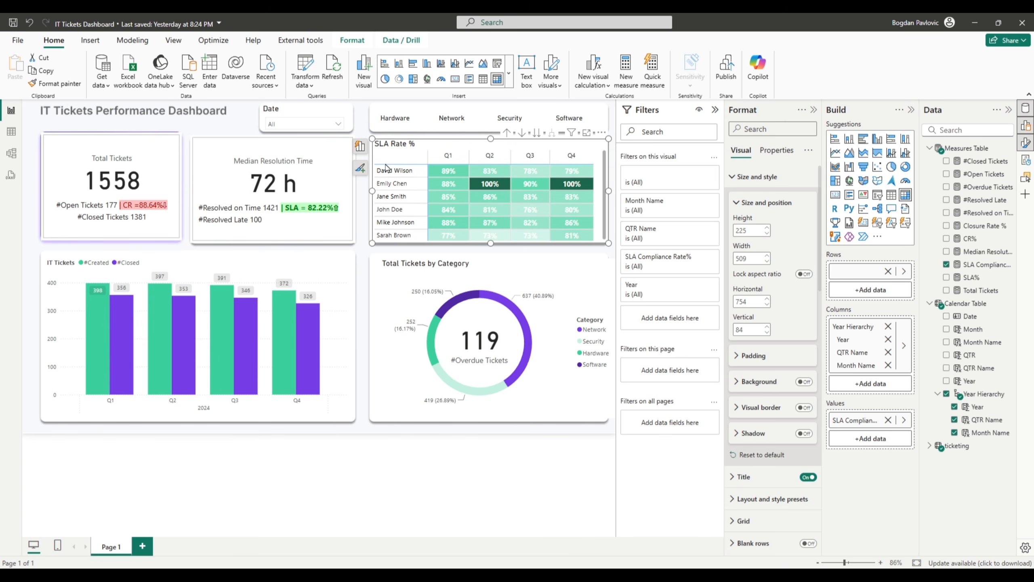
- Turn off both the visual background and the card background of the Median Resolution Time card
{"action": "left_click", "coordinate": [217, 153]}
{"action": "left_click", "coordinate": [801, 382]}
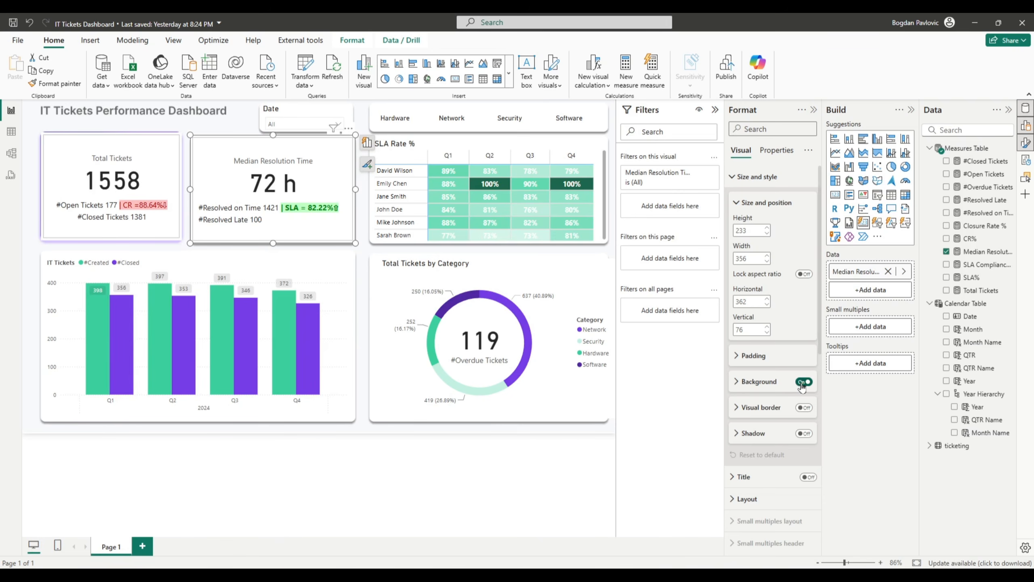
{"action": "left_click", "coordinate": [801, 384]}
{"action": "scroll", "coordinate": [751, 438], "scroll_direction": "down", "scroll_amount": 5}
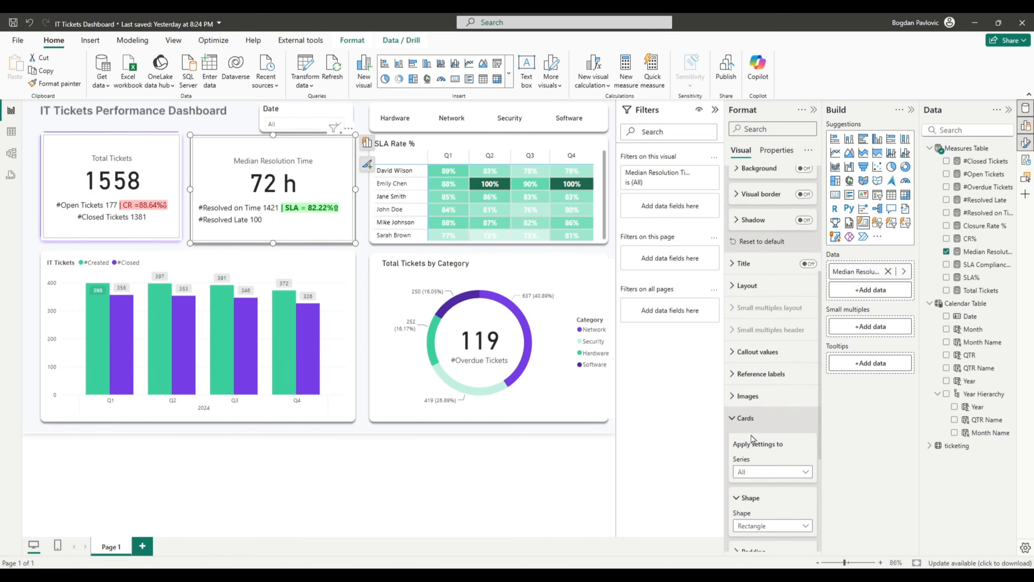
{"action": "scroll", "coordinate": [751, 438], "scroll_direction": "down", "scroll_amount": 5}
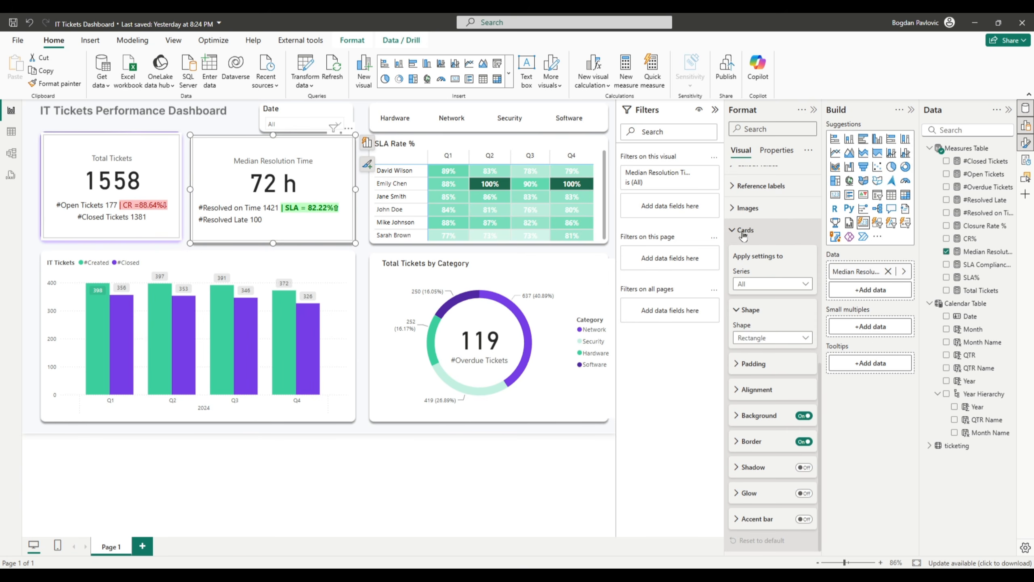
{"action": "left_click", "coordinate": [804, 415]}
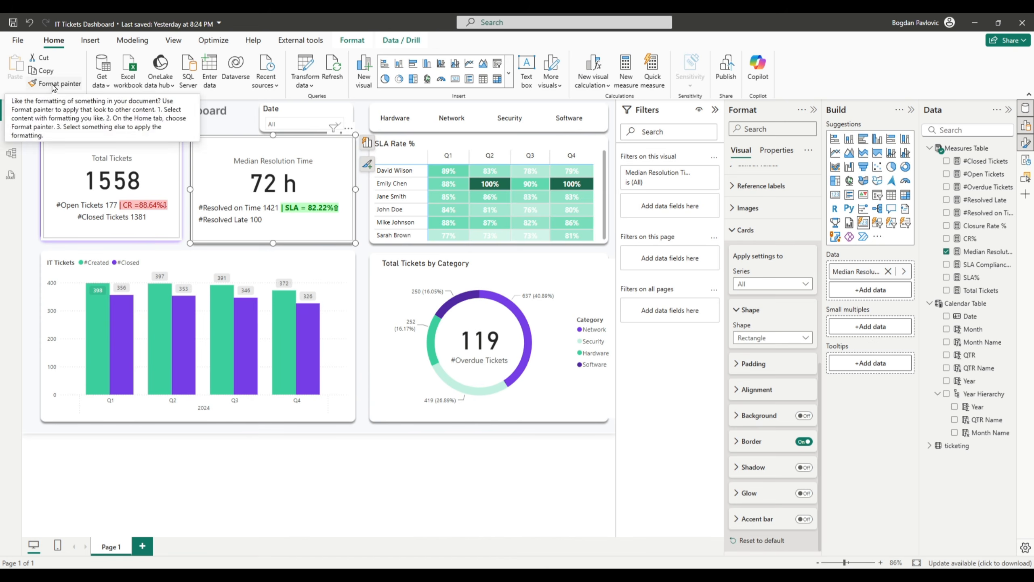
- Try to copy the Median Resolution Time card's formatting onto the Total Tickets card with Format painter, and undo it
{"action": "left_click", "coordinate": [32, 85]}
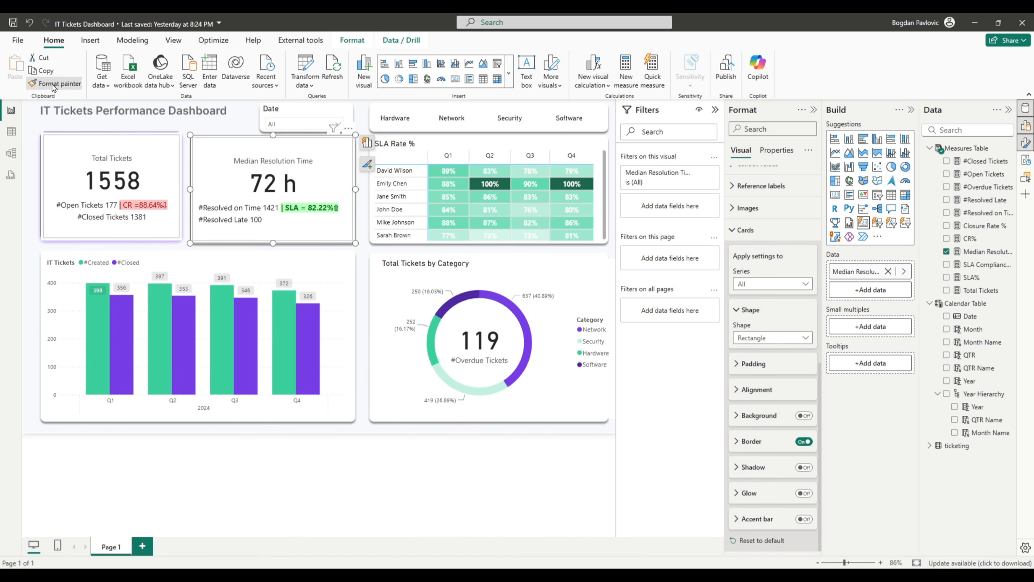
{"action": "left_click", "coordinate": [153, 151]}
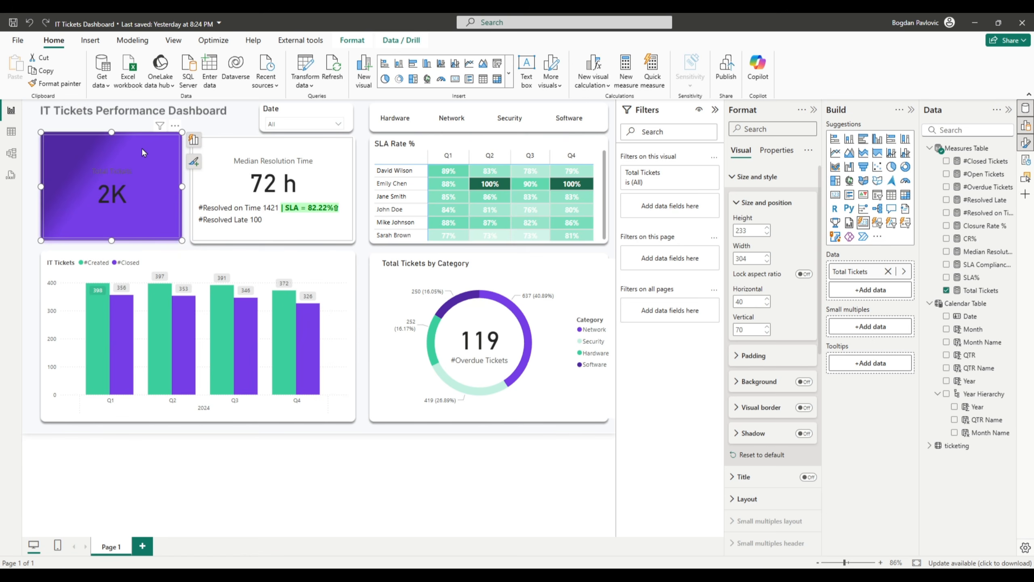
{"action": "key", "text": "ctrl+z"}
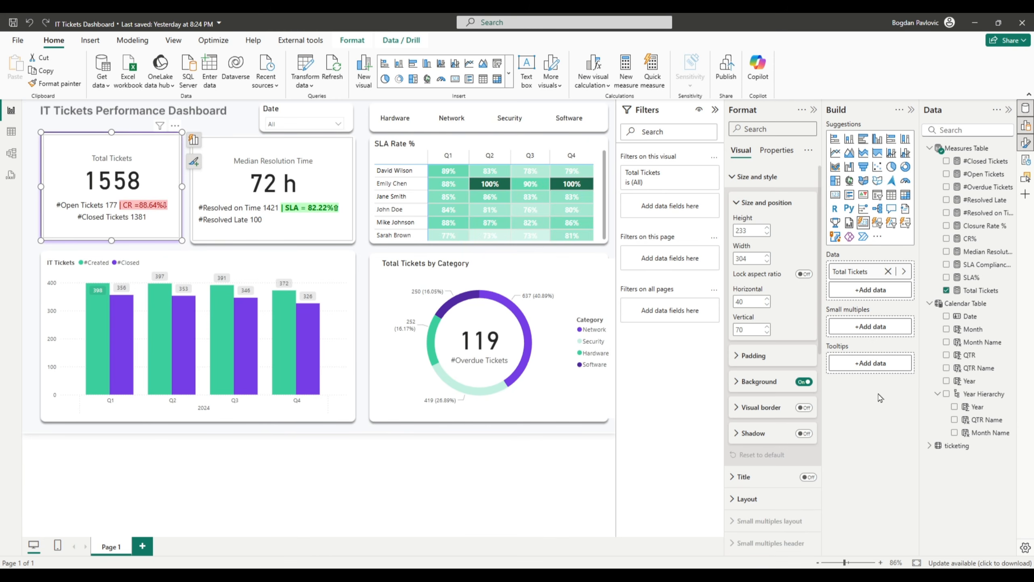
- Turn off the visual background, card background and card border of the Total Tickets card
{"action": "left_click", "coordinate": [805, 382]}
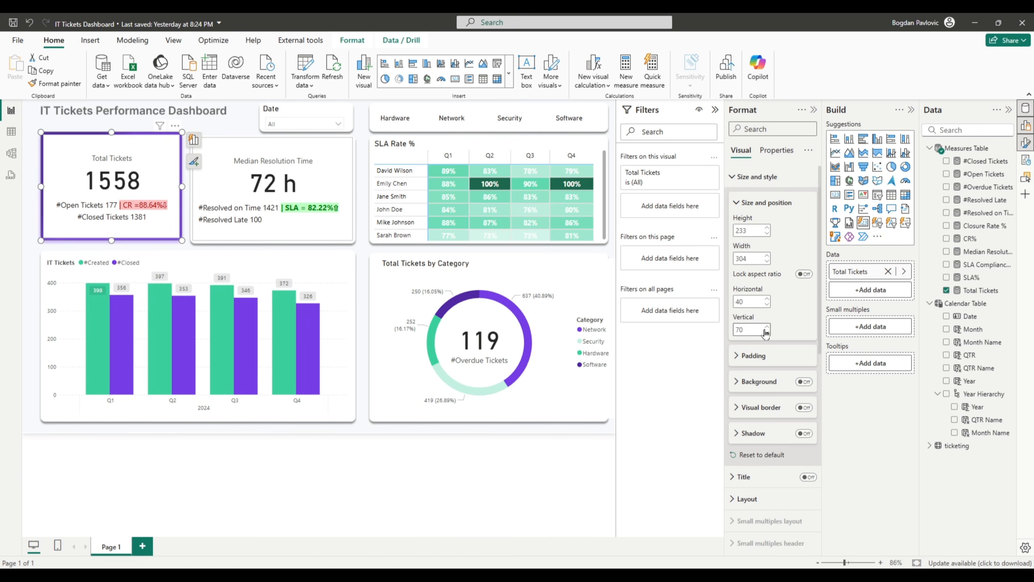
{"action": "scroll", "coordinate": [774, 414], "scroll_direction": "down", "scroll_amount": 3}
{"action": "scroll", "coordinate": [774, 468], "scroll_direction": "down", "scroll_amount": 5}
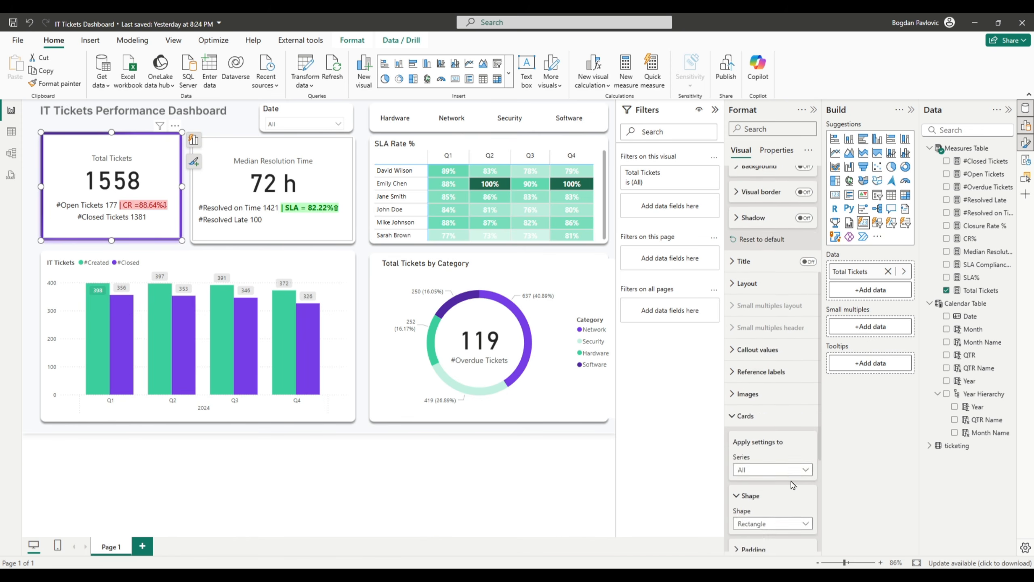
{"action": "left_click", "coordinate": [804, 417]}
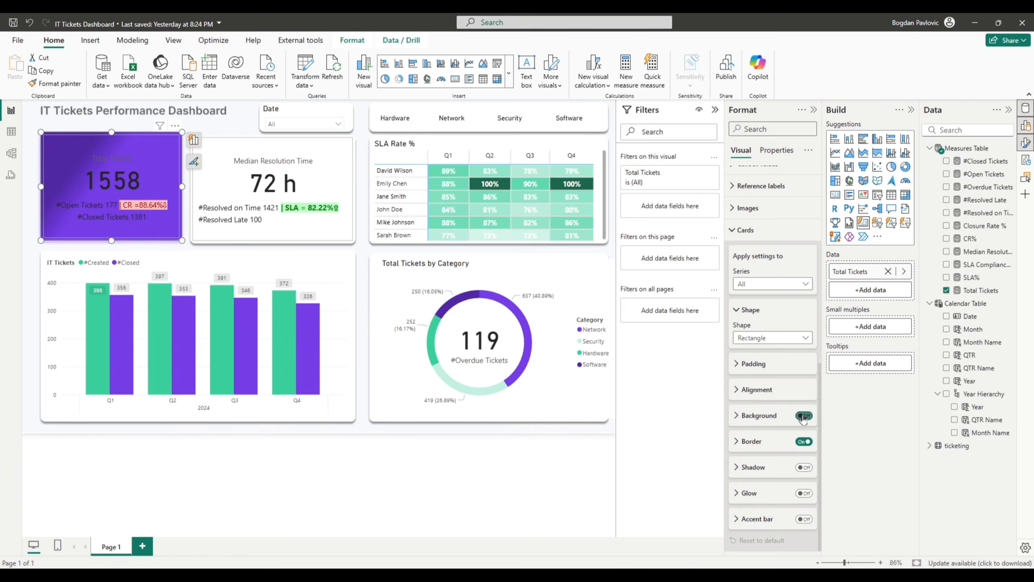
{"action": "left_click", "coordinate": [803, 442]}
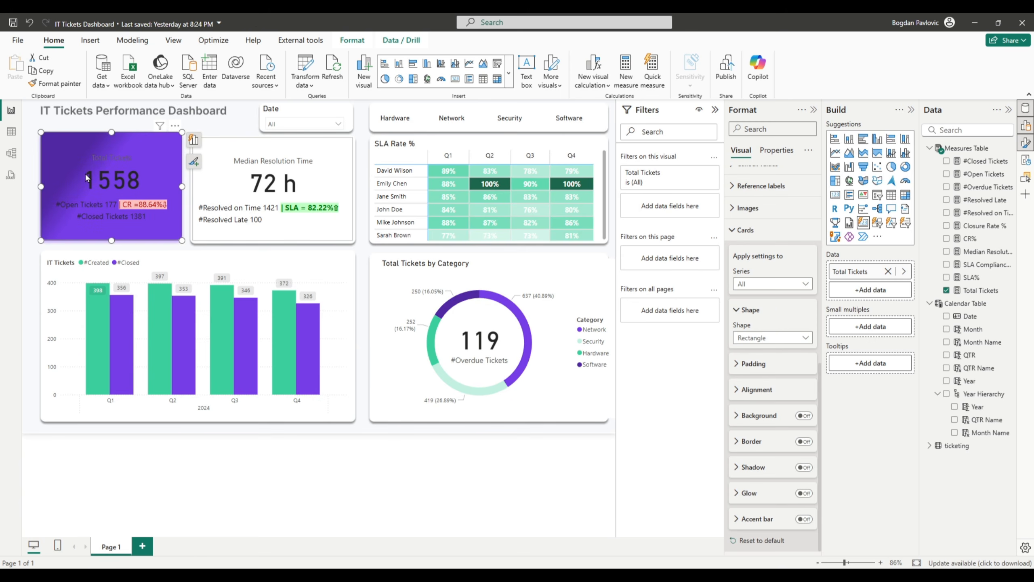
- Set the Total Tickets card's callout value colour to white
{"action": "left_click", "coordinate": [753, 230]}
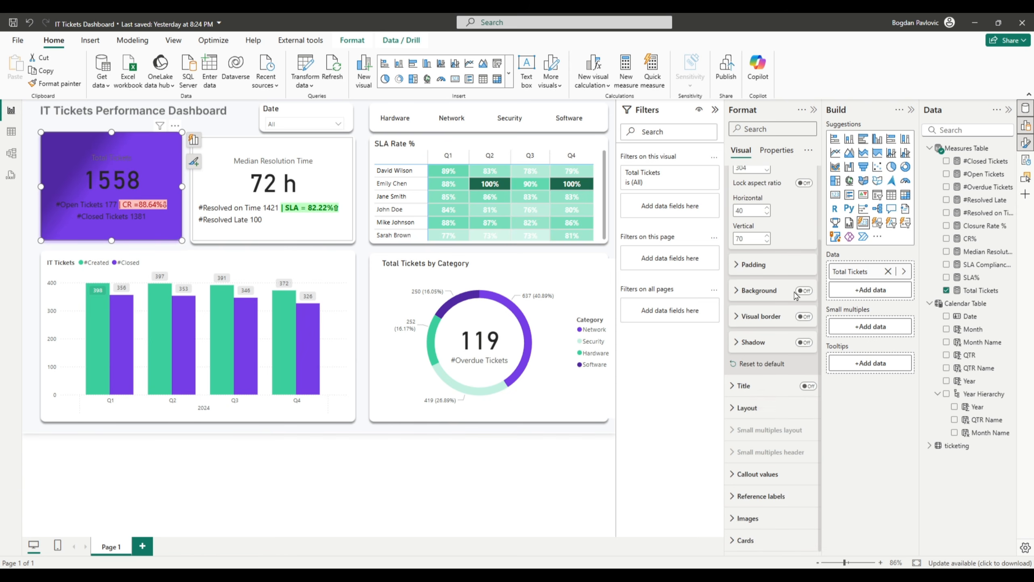
{"action": "left_click", "coordinate": [764, 474]}
{"action": "scroll", "coordinate": [763, 474], "scroll_direction": "down", "scroll_amount": 5}
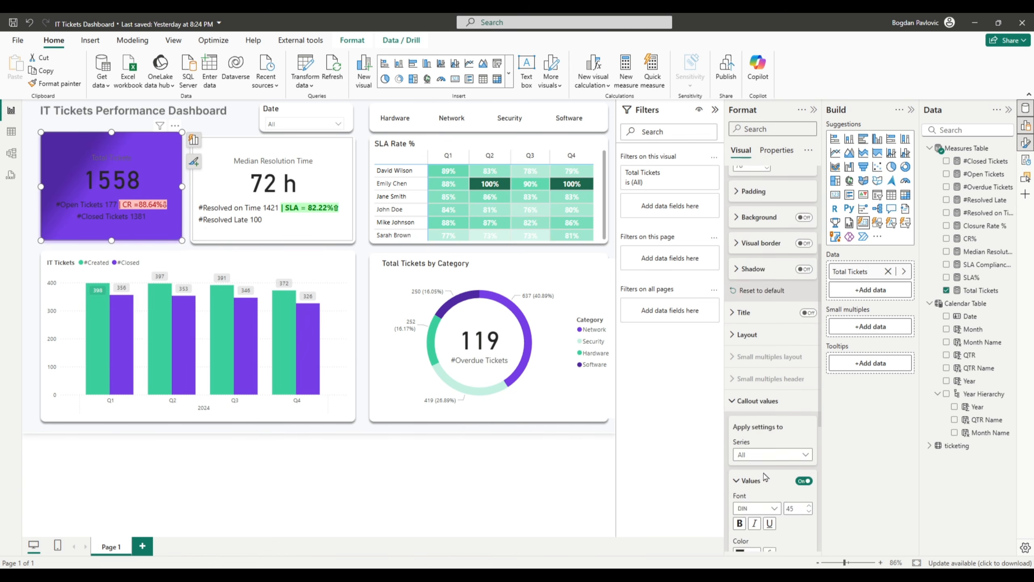
{"action": "left_click", "coordinate": [758, 465]}
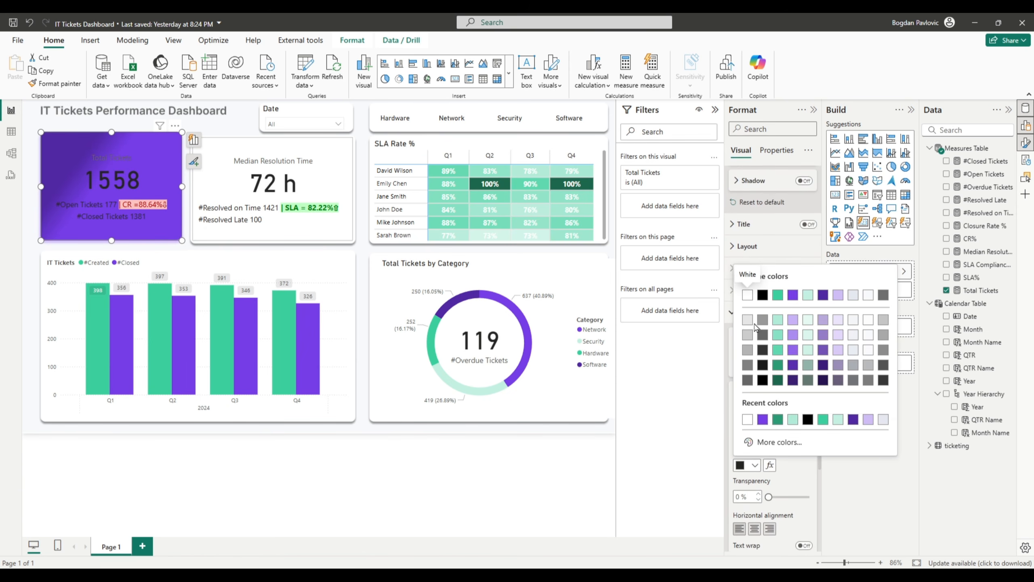
{"action": "left_click", "coordinate": [749, 295]}
{"action": "left_click", "coordinate": [739, 315]}
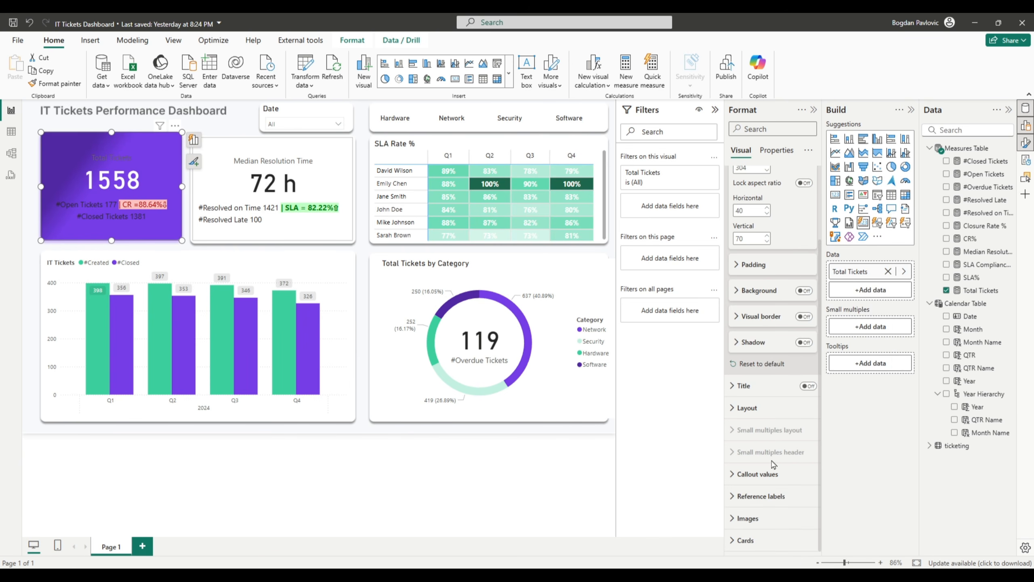
- Left-align the layout of the Total Tickets card's reference labels, applying the settings to all series
{"action": "left_click", "coordinate": [758, 496]}
{"action": "scroll", "coordinate": [777, 485], "scroll_direction": "down", "scroll_amount": 5}
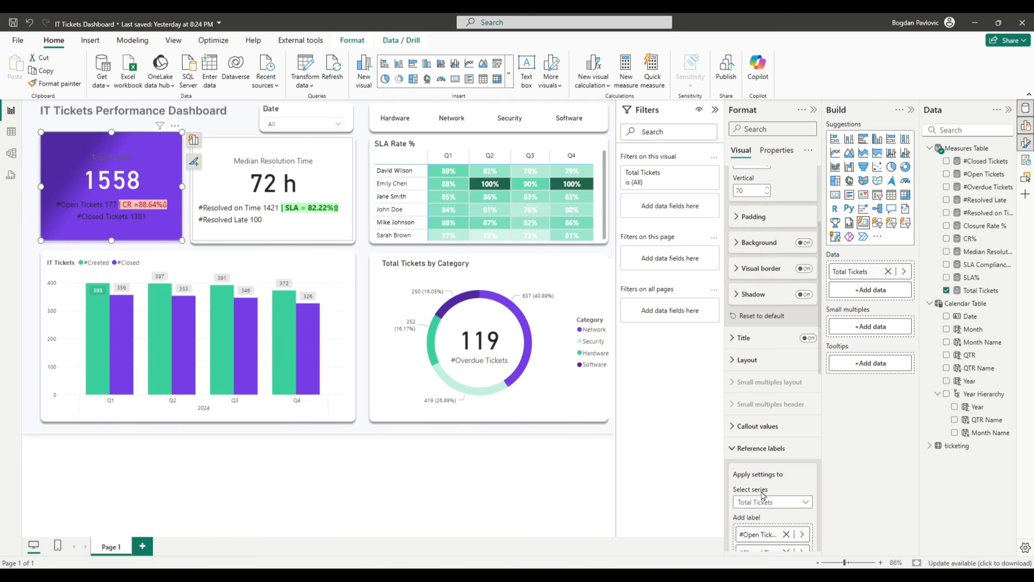
{"action": "scroll", "coordinate": [786, 469], "scroll_direction": "down", "scroll_amount": 5}
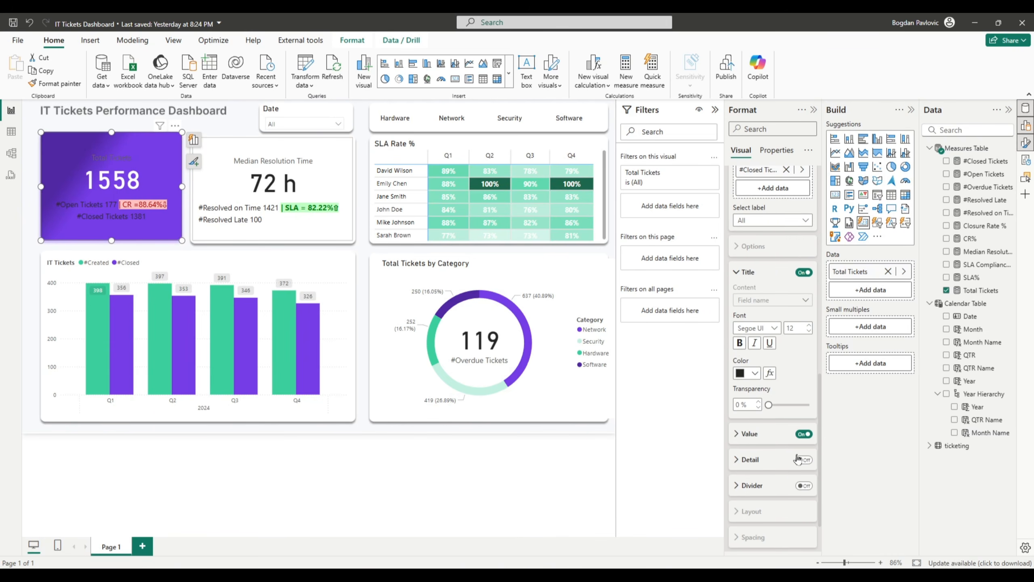
{"action": "scroll", "coordinate": [741, 442], "scroll_direction": "up", "scroll_amount": 3}
{"action": "left_click", "coordinate": [778, 244]}
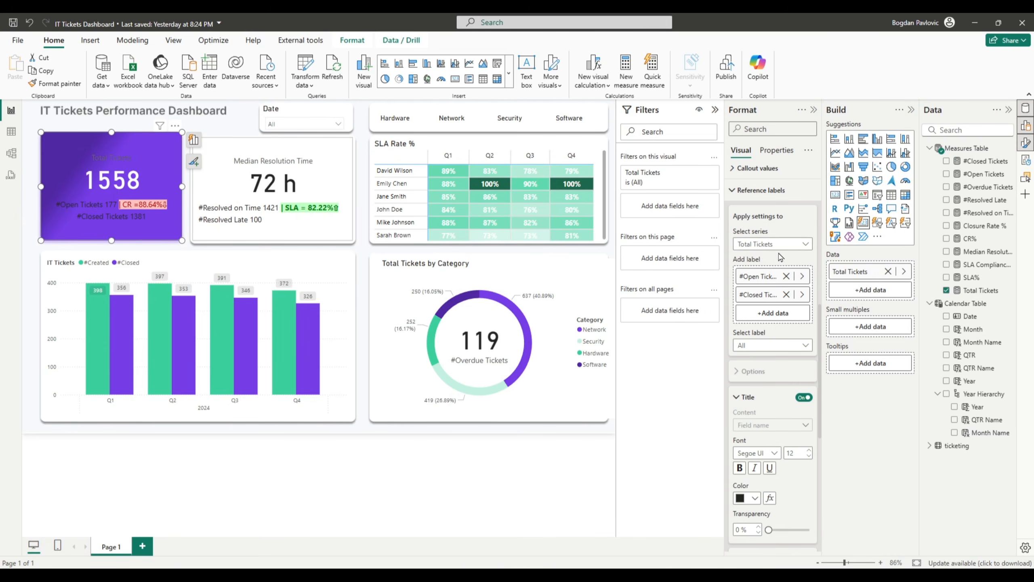
{"action": "left_click", "coordinate": [776, 257]}
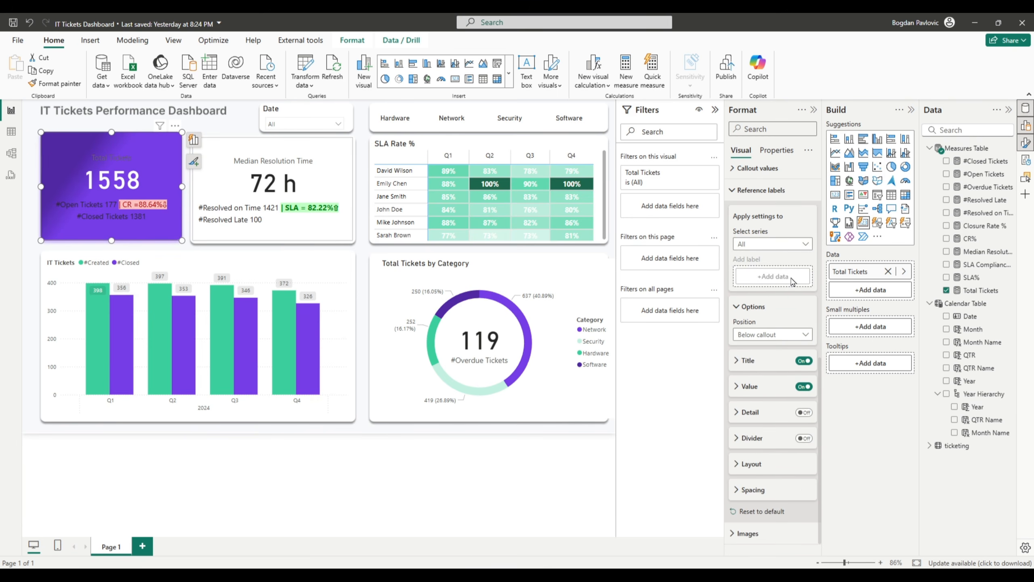
{"action": "left_click", "coordinate": [763, 389]}
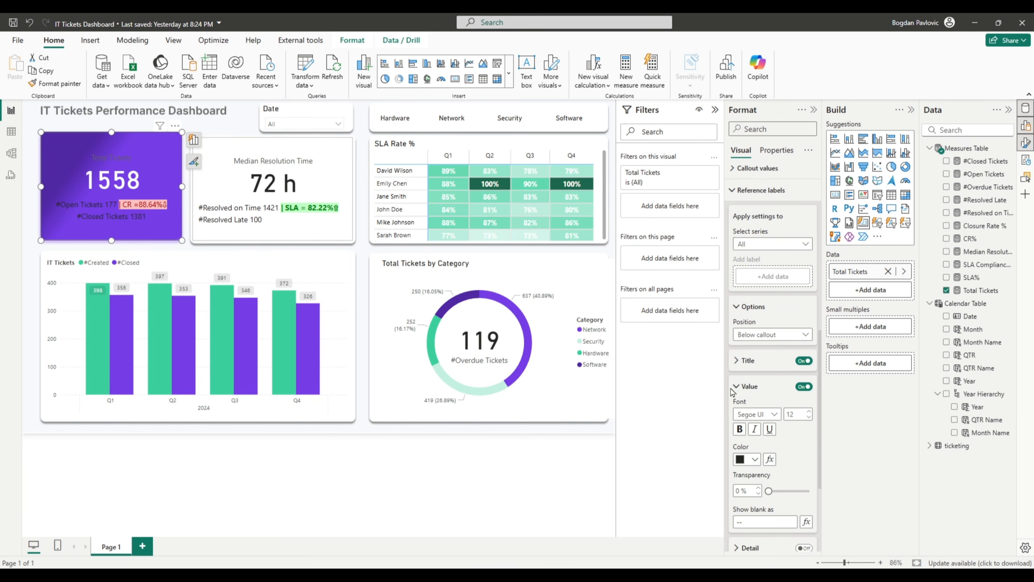
{"action": "scroll", "coordinate": [767, 432], "scroll_direction": "down", "scroll_amount": 4}
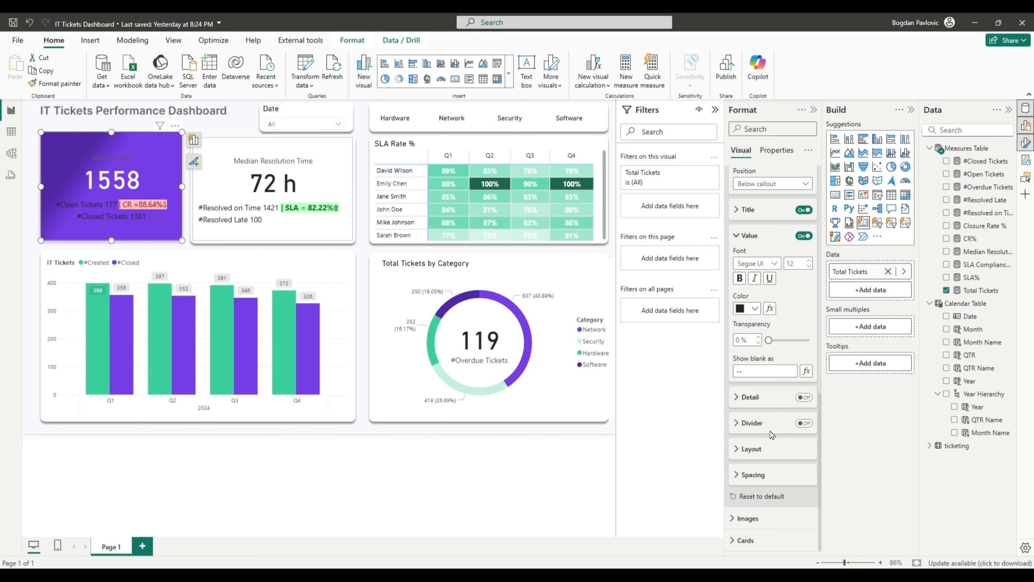
{"action": "left_click", "coordinate": [741, 448]}
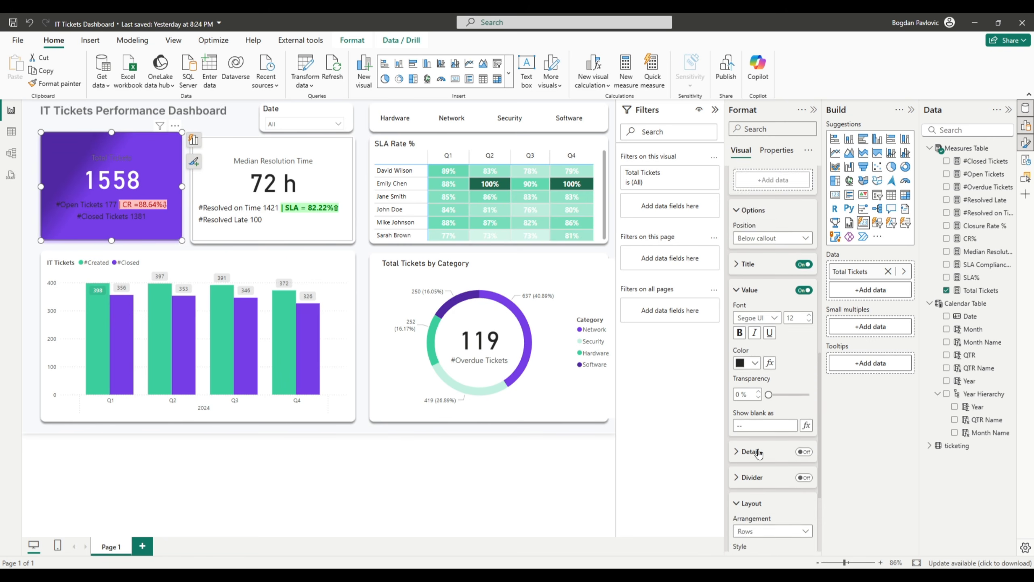
{"action": "left_click", "coordinate": [740, 533]}
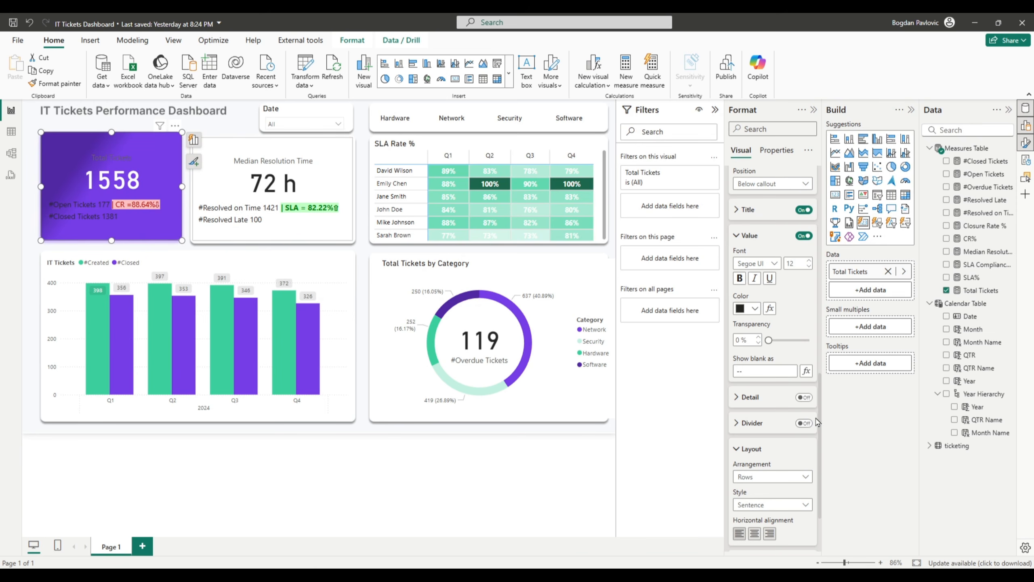
- Set both the value and title colours of the Total Tickets card's reference labels to white
{"action": "left_click", "coordinate": [754, 308]}
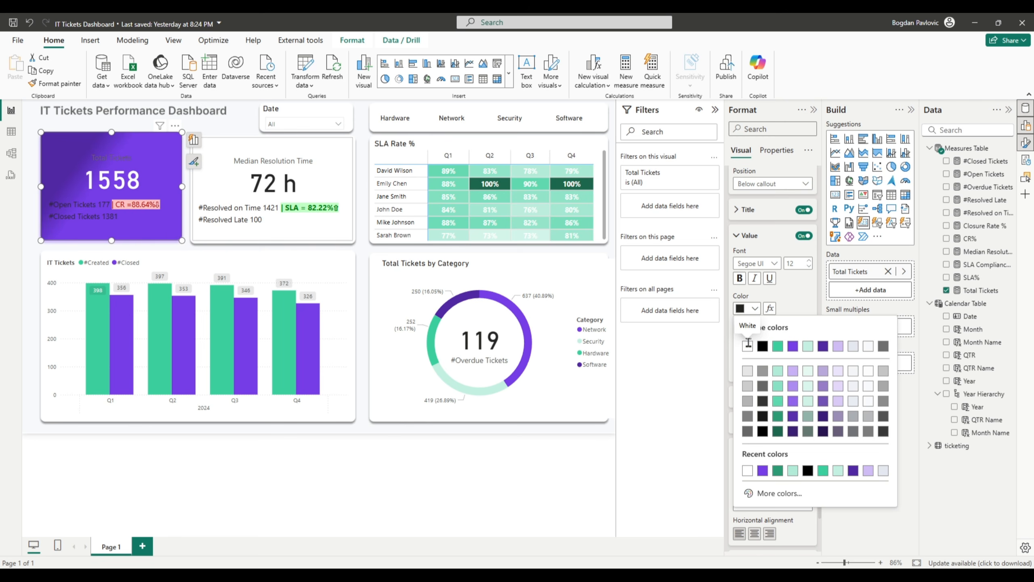
{"action": "left_click", "coordinate": [747, 345]}
{"action": "left_click", "coordinate": [747, 209]}
{"action": "left_click", "coordinate": [754, 311]}
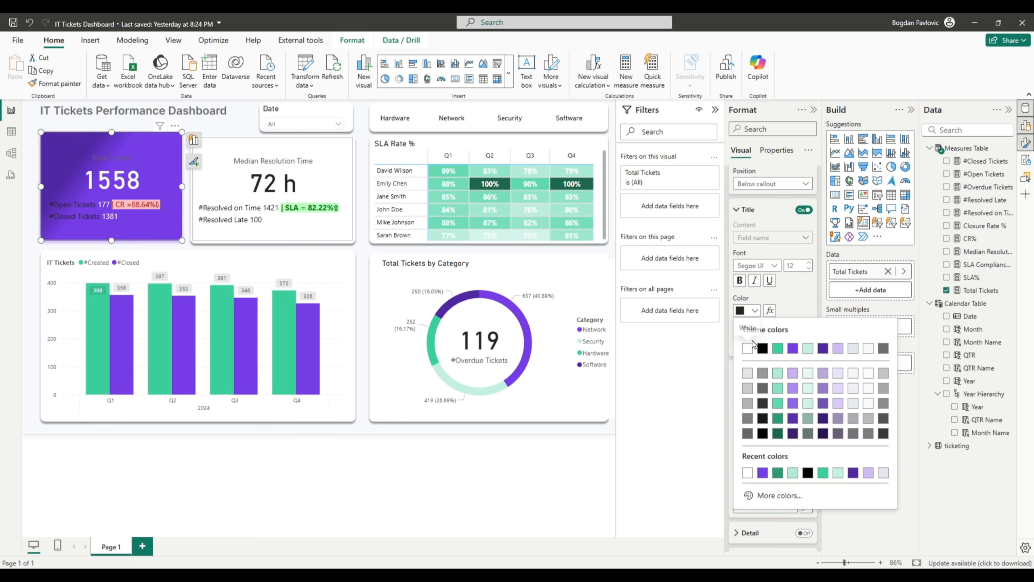
{"action": "left_click", "coordinate": [750, 347]}
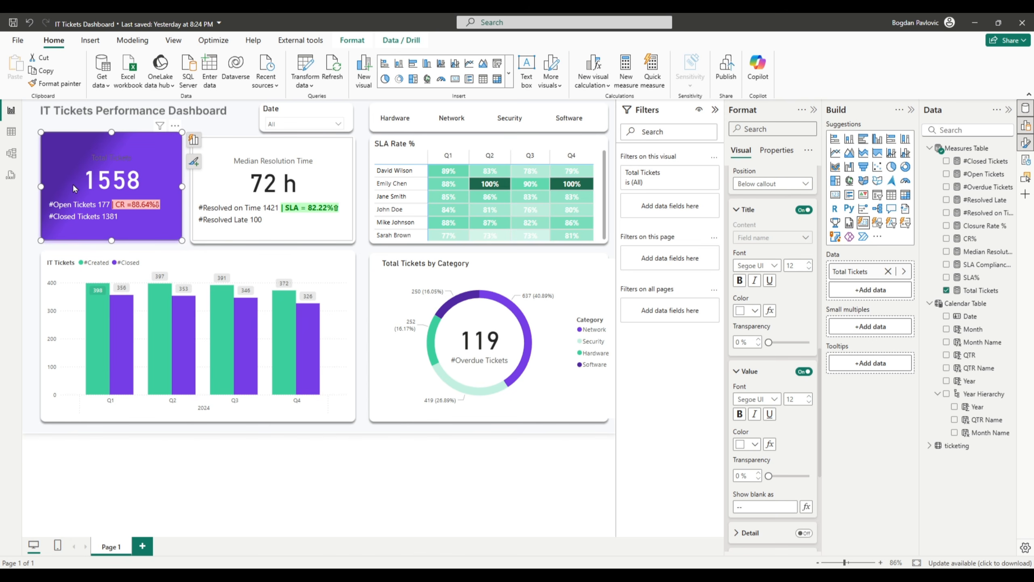
{"action": "left_click", "coordinate": [740, 210]}
{"action": "left_click", "coordinate": [741, 209]}
{"action": "left_click", "coordinate": [742, 209]}
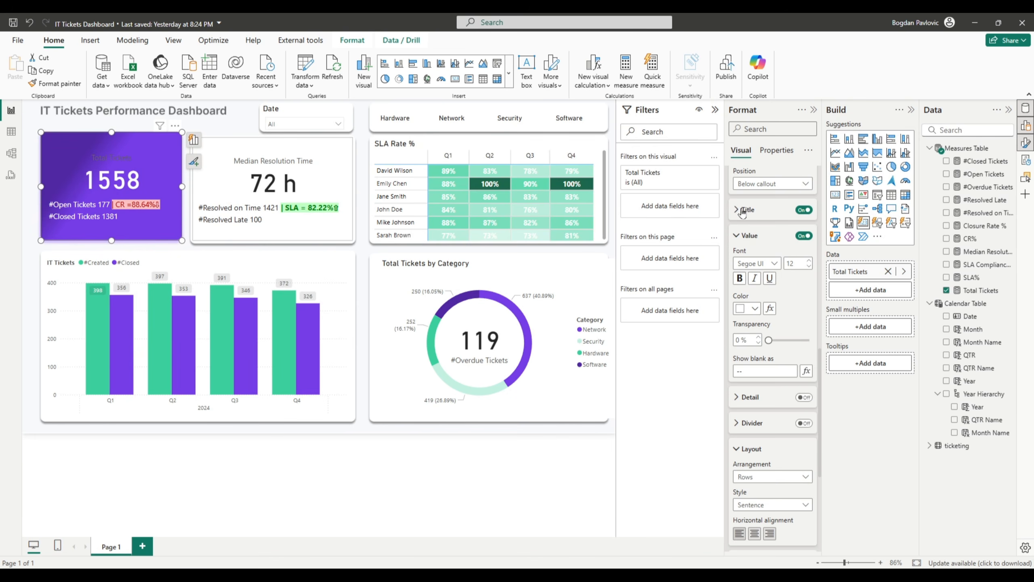
- Set the colour of the Total Tickets card's callout label to white
{"action": "left_click_drag", "start_coordinate": [819, 395], "coordinate": [830, 317]}
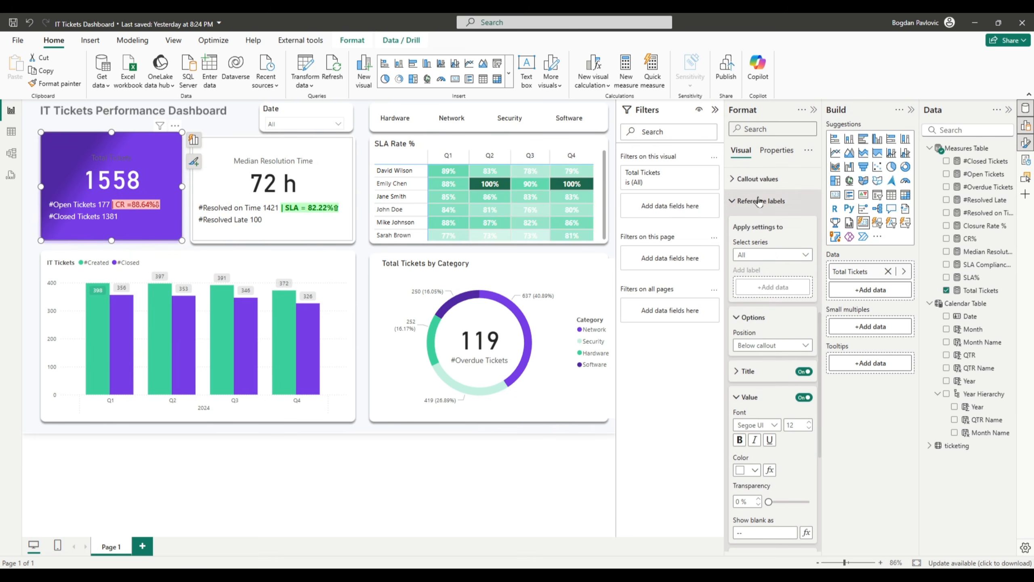
{"action": "left_click", "coordinate": [757, 199]}
{"action": "scroll", "coordinate": [770, 438], "scroll_direction": "up", "scroll_amount": 3}
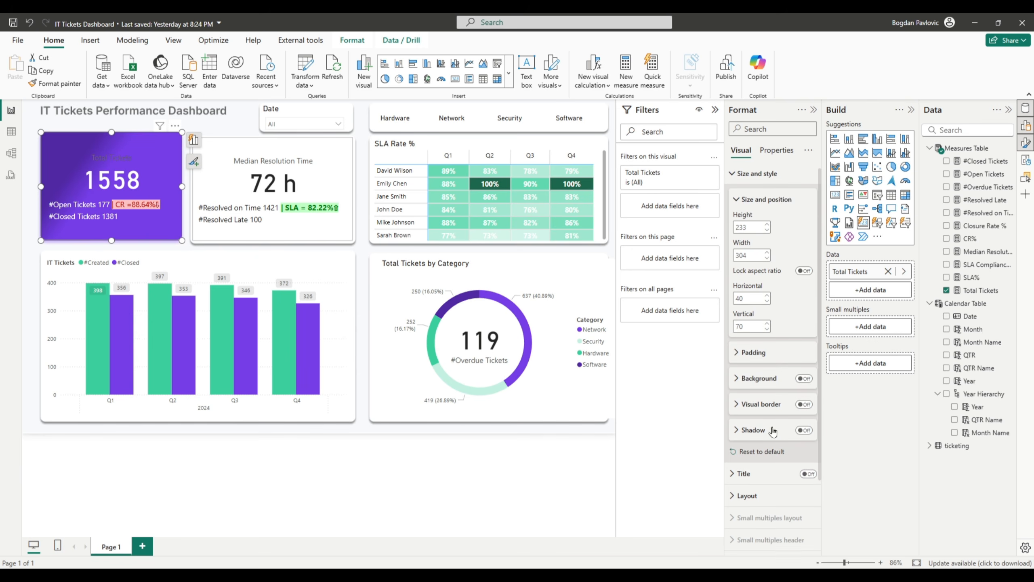
{"action": "left_click", "coordinate": [754, 179]}
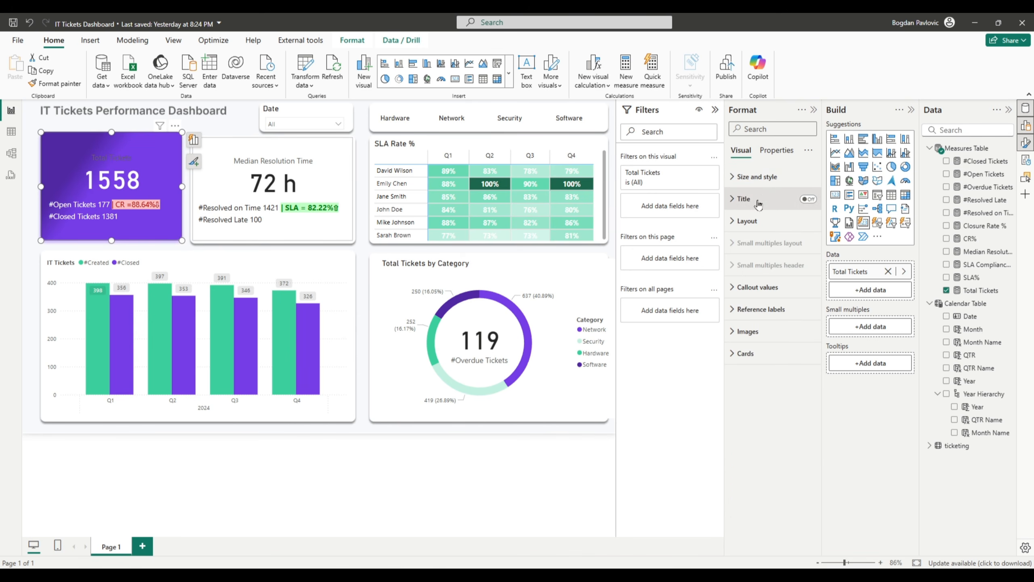
{"action": "left_click", "coordinate": [754, 286]}
{"action": "scroll", "coordinate": [769, 407], "scroll_direction": "down", "scroll_amount": 3}
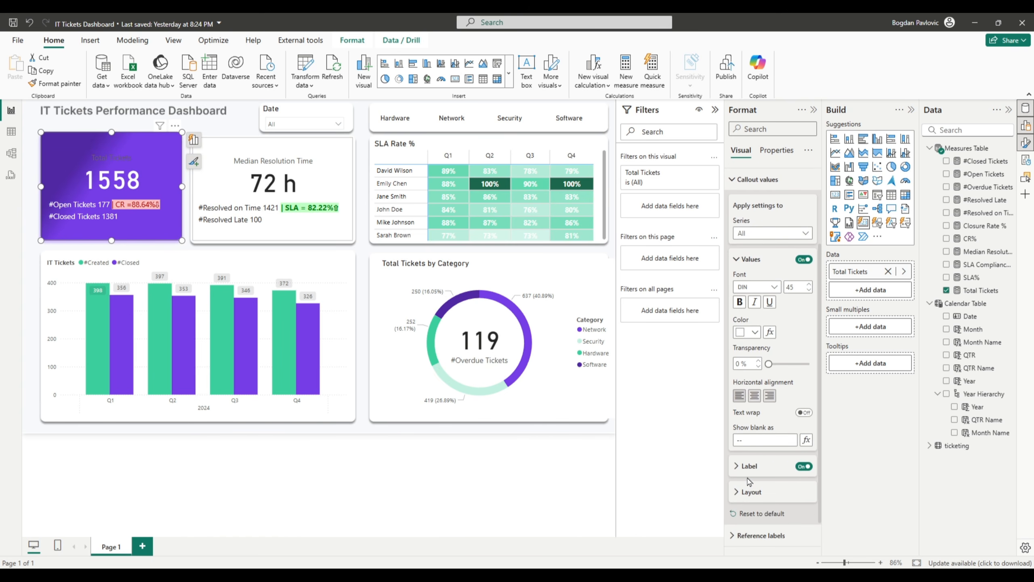
{"action": "left_click", "coordinate": [749, 466]}
{"action": "scroll", "coordinate": [749, 468], "scroll_direction": "down", "scroll_amount": 3}
{"action": "left_click", "coordinate": [754, 433]}
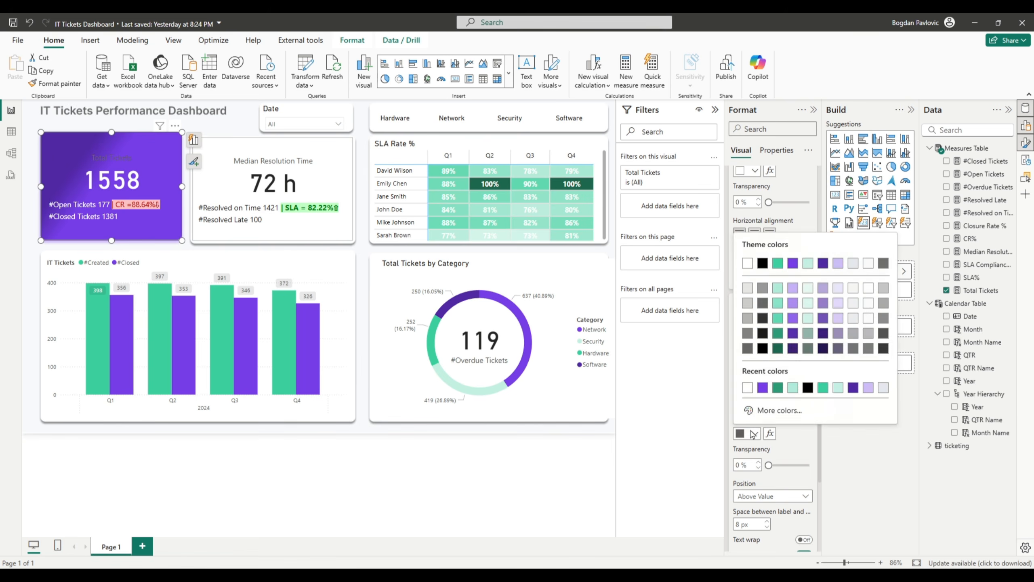
{"action": "left_click", "coordinate": [747, 263]}
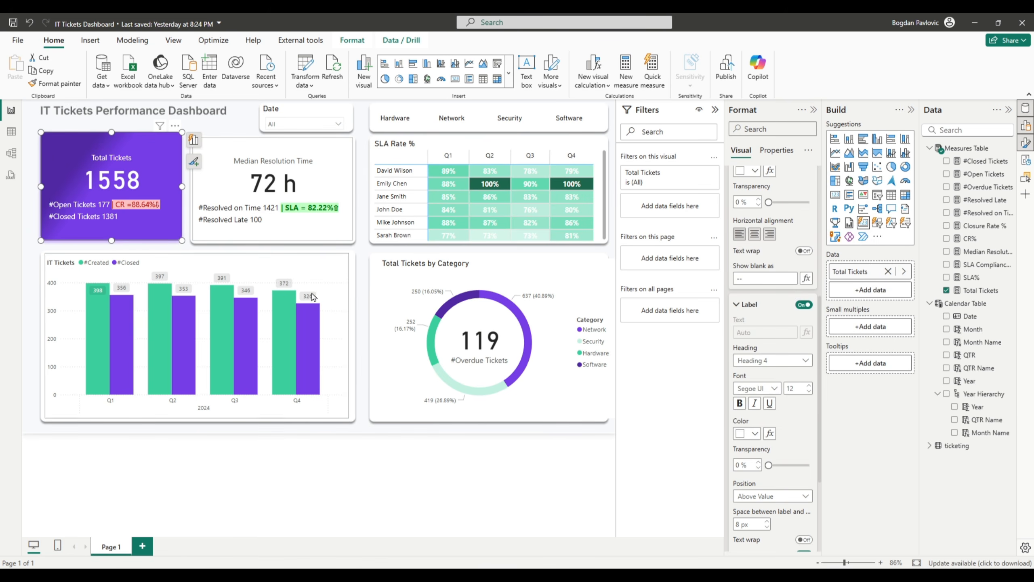
{"action": "left_click", "coordinate": [270, 247]}
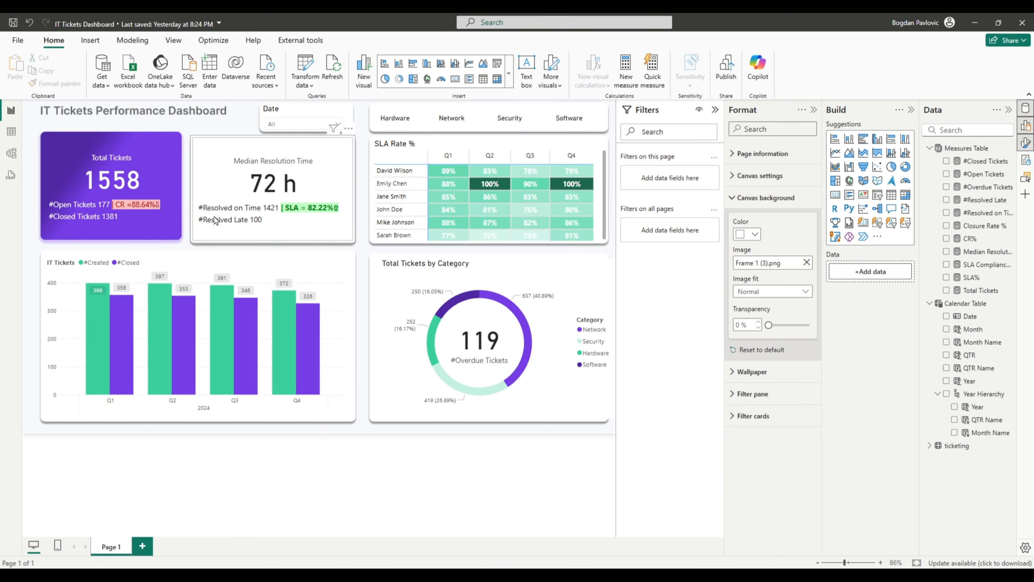
- Turn off the card border of the Median Resolution Time card
{"action": "left_click", "coordinate": [218, 158]}
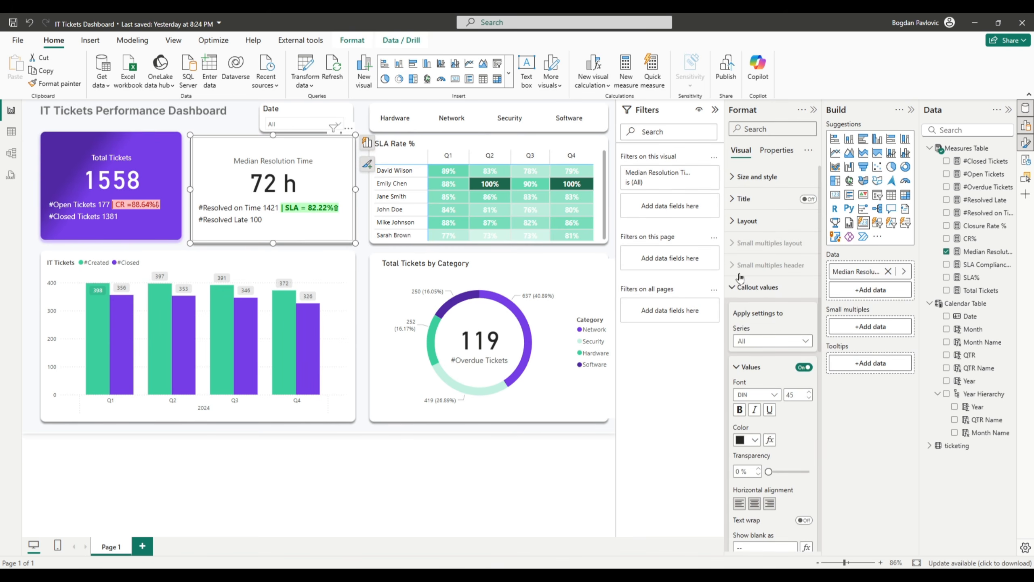
{"action": "left_click", "coordinate": [740, 287]}
{"action": "left_click", "coordinate": [747, 353]}
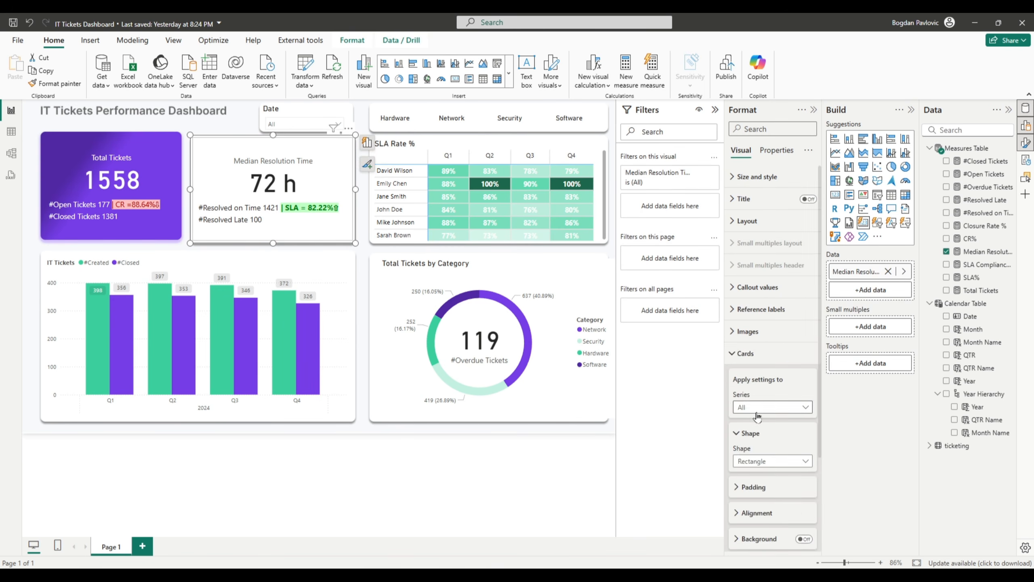
{"action": "scroll", "coordinate": [777, 422], "scroll_direction": "down", "scroll_amount": 3}
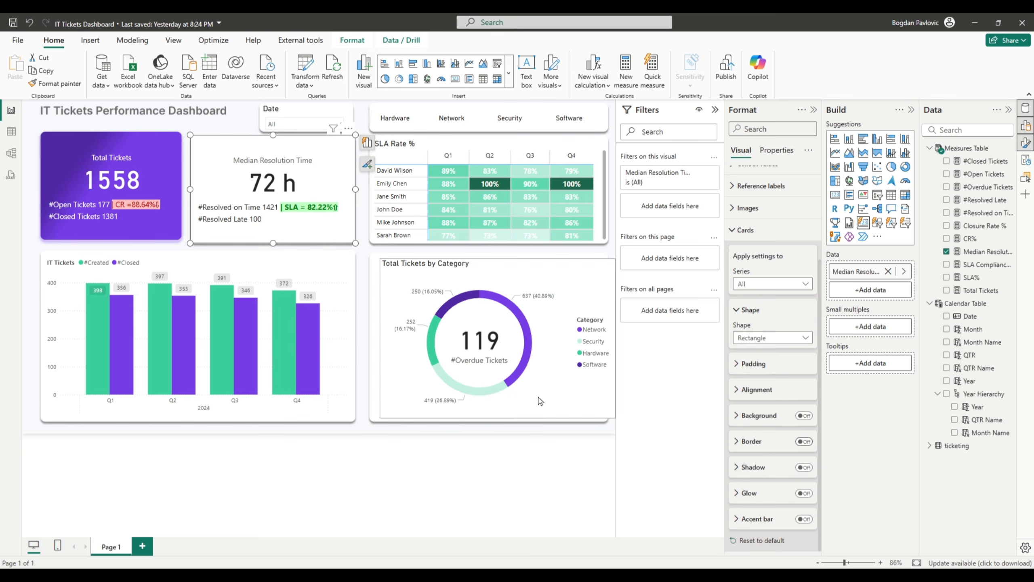
{"action": "left_click", "coordinate": [351, 511]}
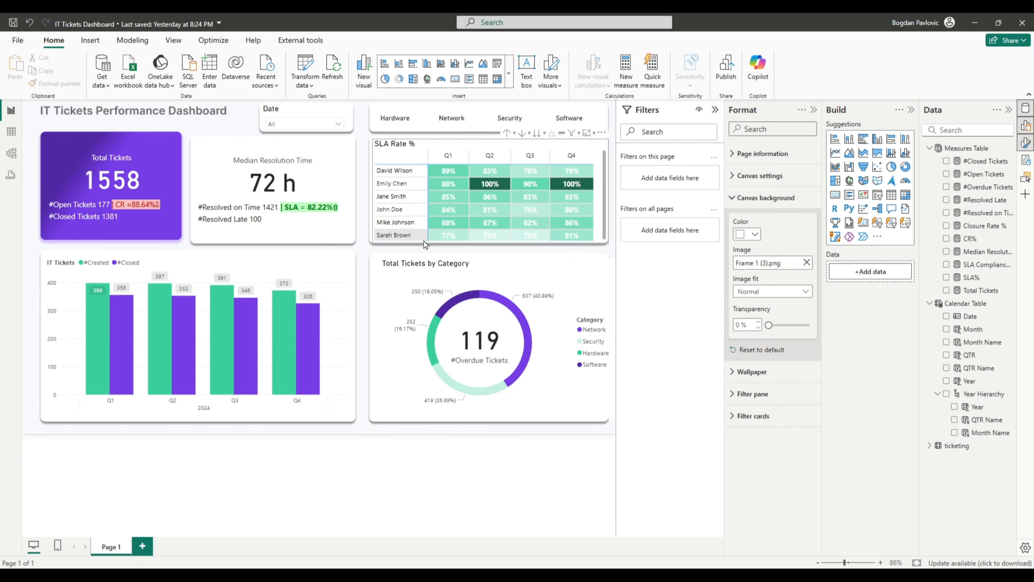
- Turn off the visual backgrounds of the IT Tickets column chart and the Total Tickets by Category donut chart
{"action": "left_click", "coordinate": [232, 270]}
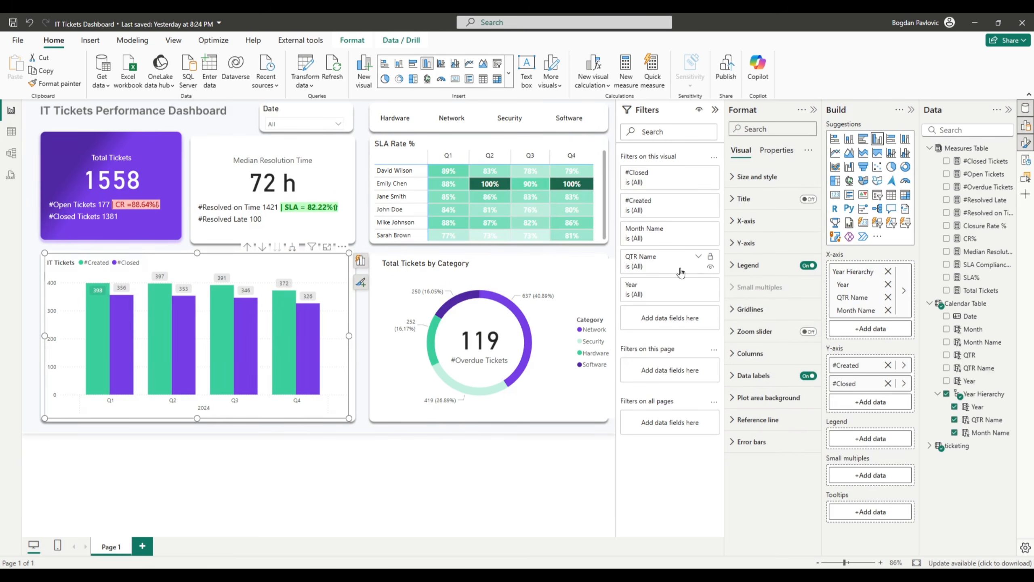
{"action": "left_click", "coordinate": [749, 178]}
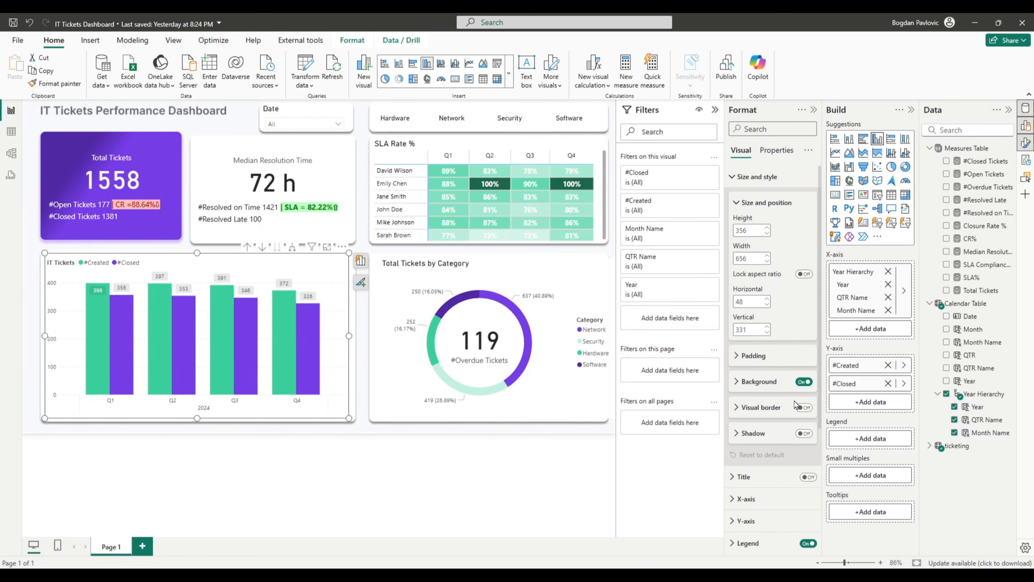
{"action": "left_click", "coordinate": [540, 387]}
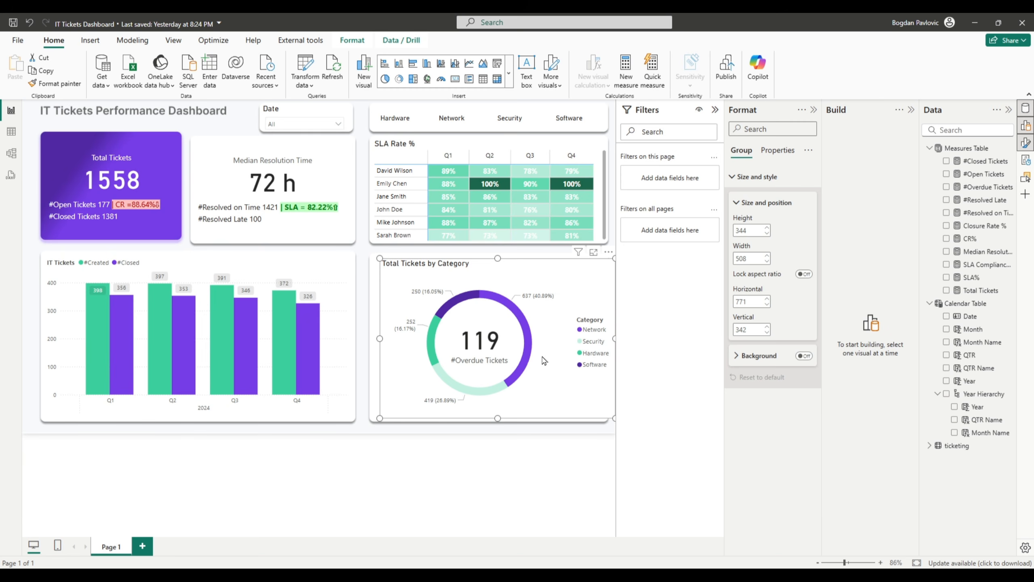
{"action": "left_click", "coordinate": [548, 369]}
{"action": "left_click", "coordinate": [802, 382]}
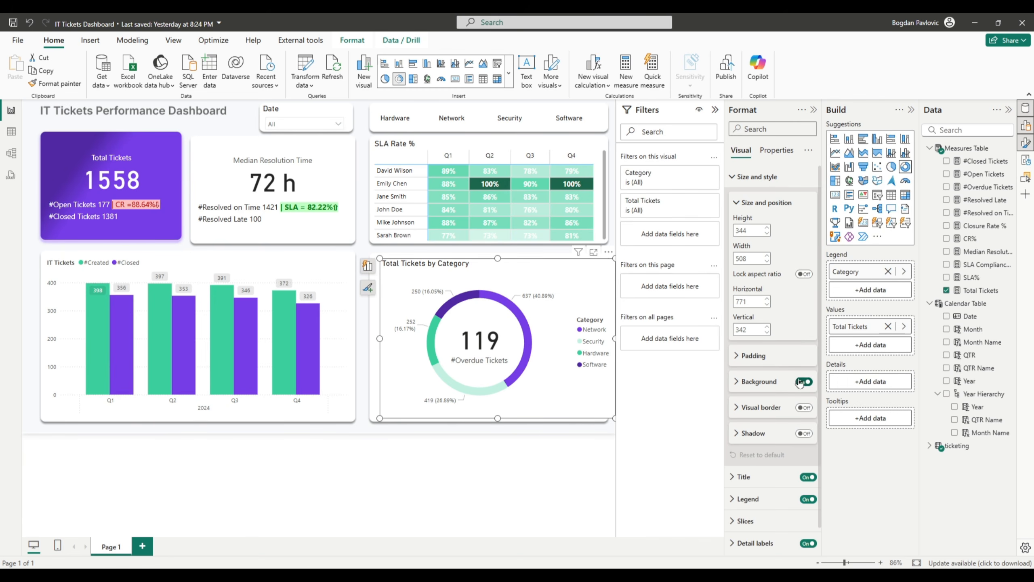
{"action": "left_click", "coordinate": [802, 382]}
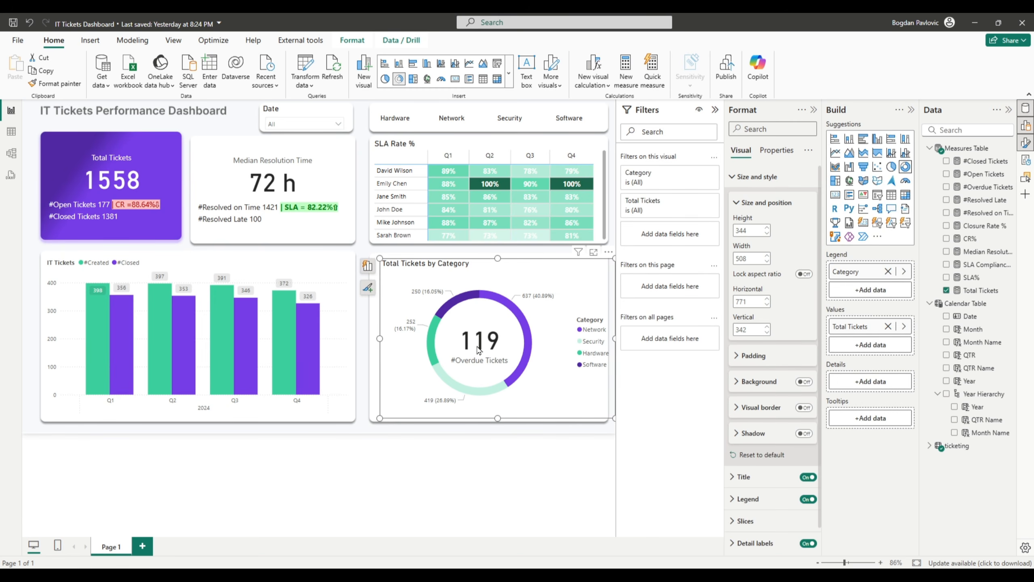
- Shift the Total Tickets by Category donut chart group slightly left and down to fit inside its background card
{"action": "left_click", "coordinate": [479, 349]}
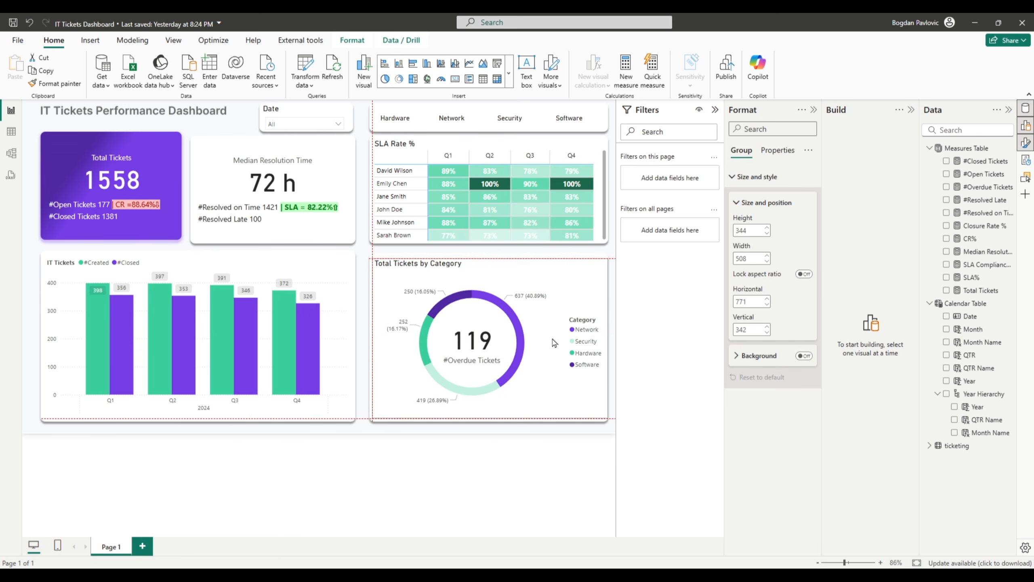
{"action": "left_click", "coordinate": [508, 487]}
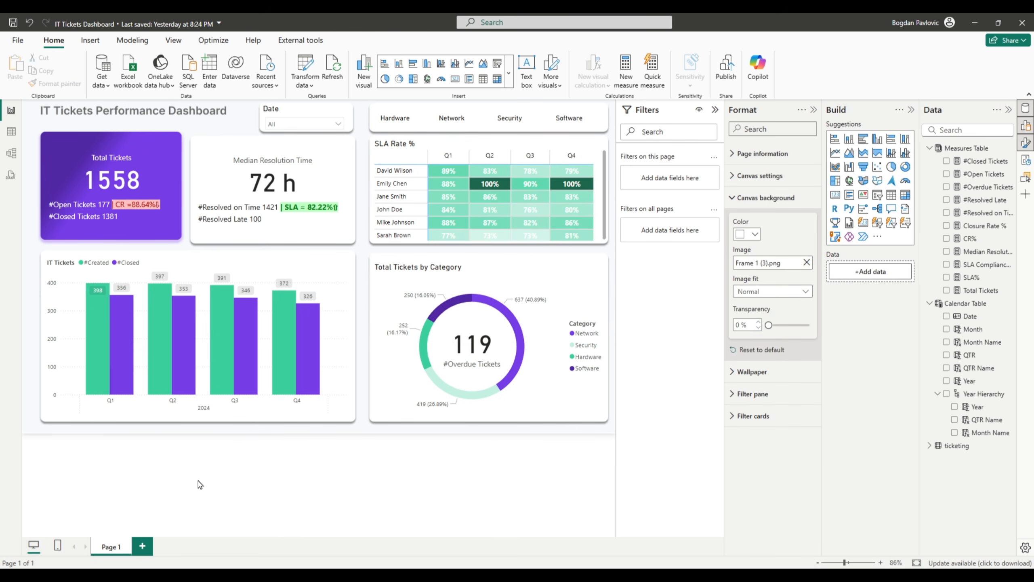